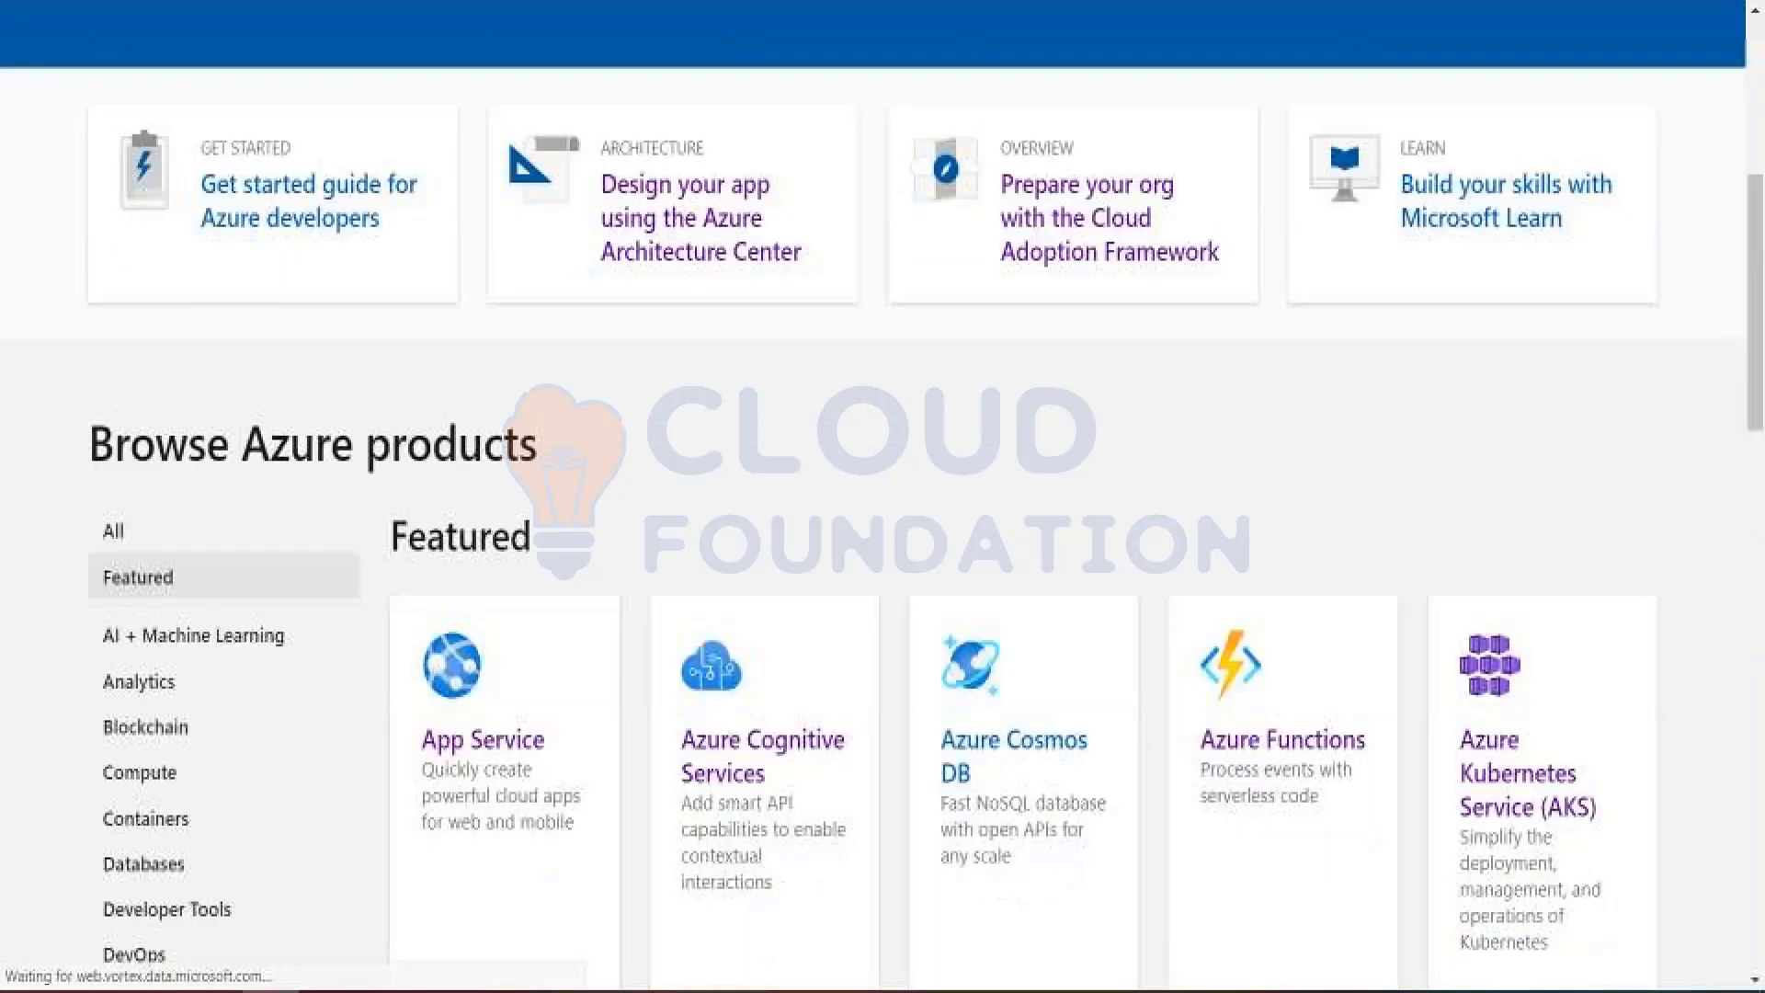
Step: Show the Networking category of the Azure products and open the Azure Firewall documentation
{"action": "scroll", "coordinate": [922, 484], "scroll_direction": "down", "scroll_amount": 5}
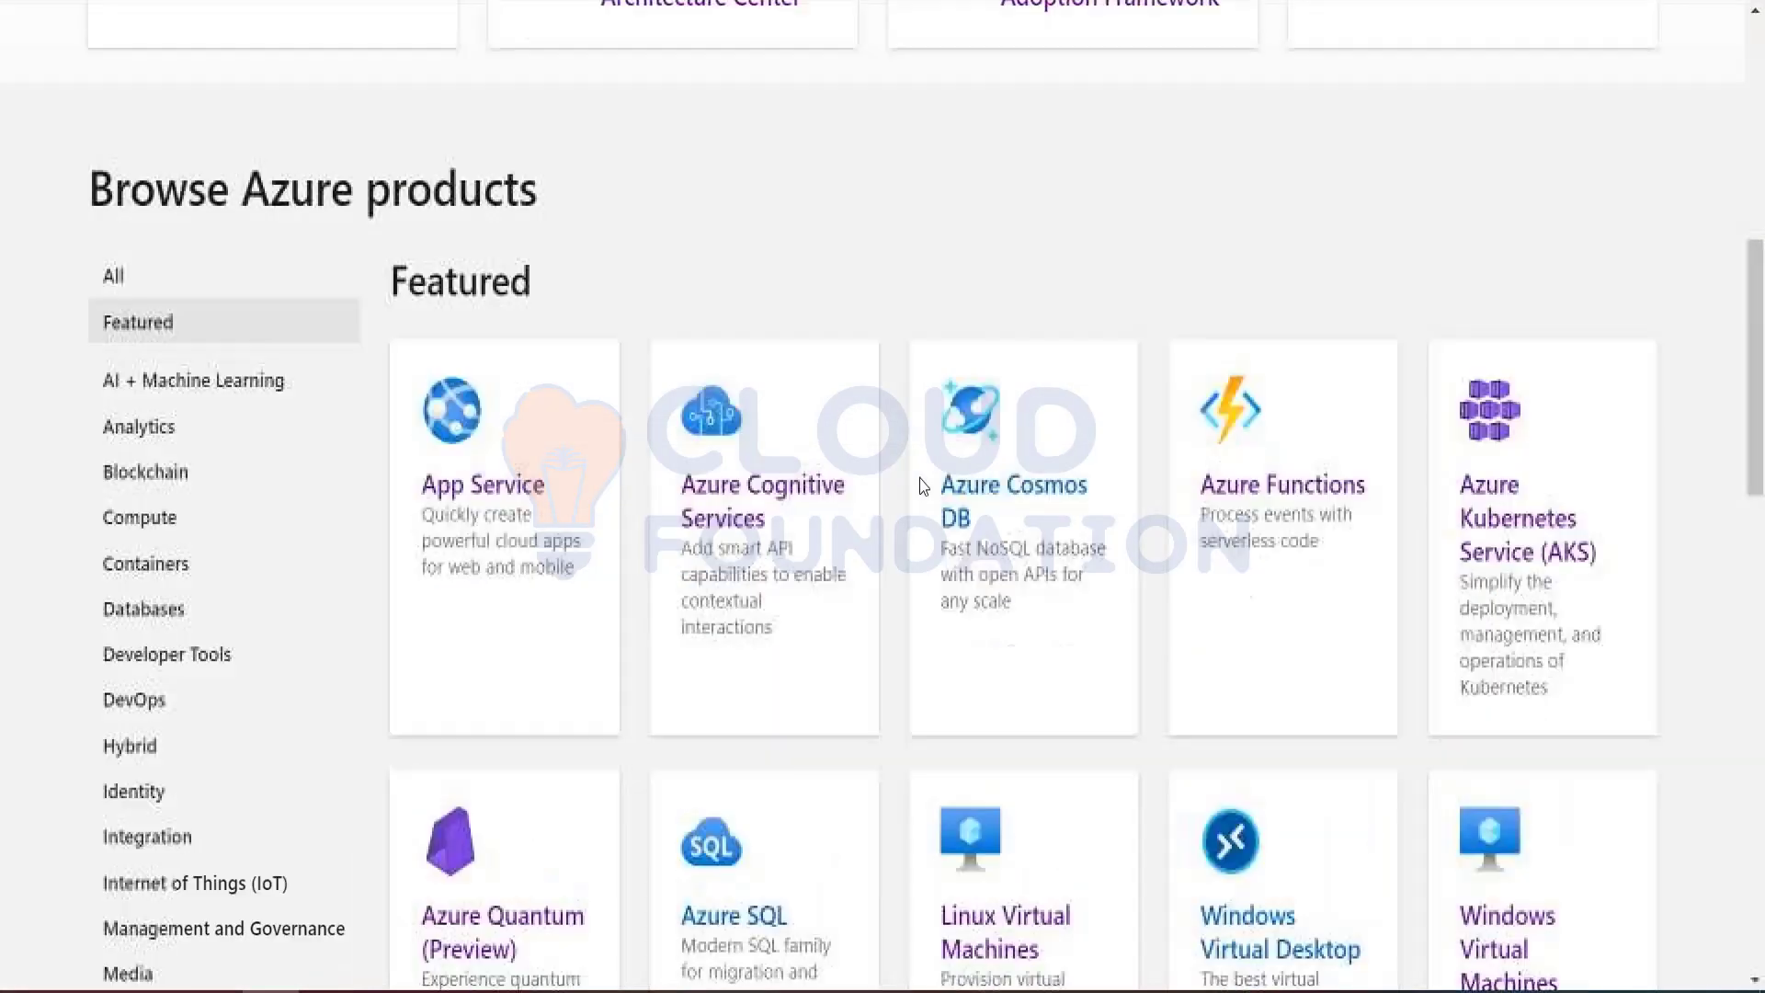
{"action": "scroll", "coordinate": [260, 762], "scroll_direction": "down", "scroll_amount": 3}
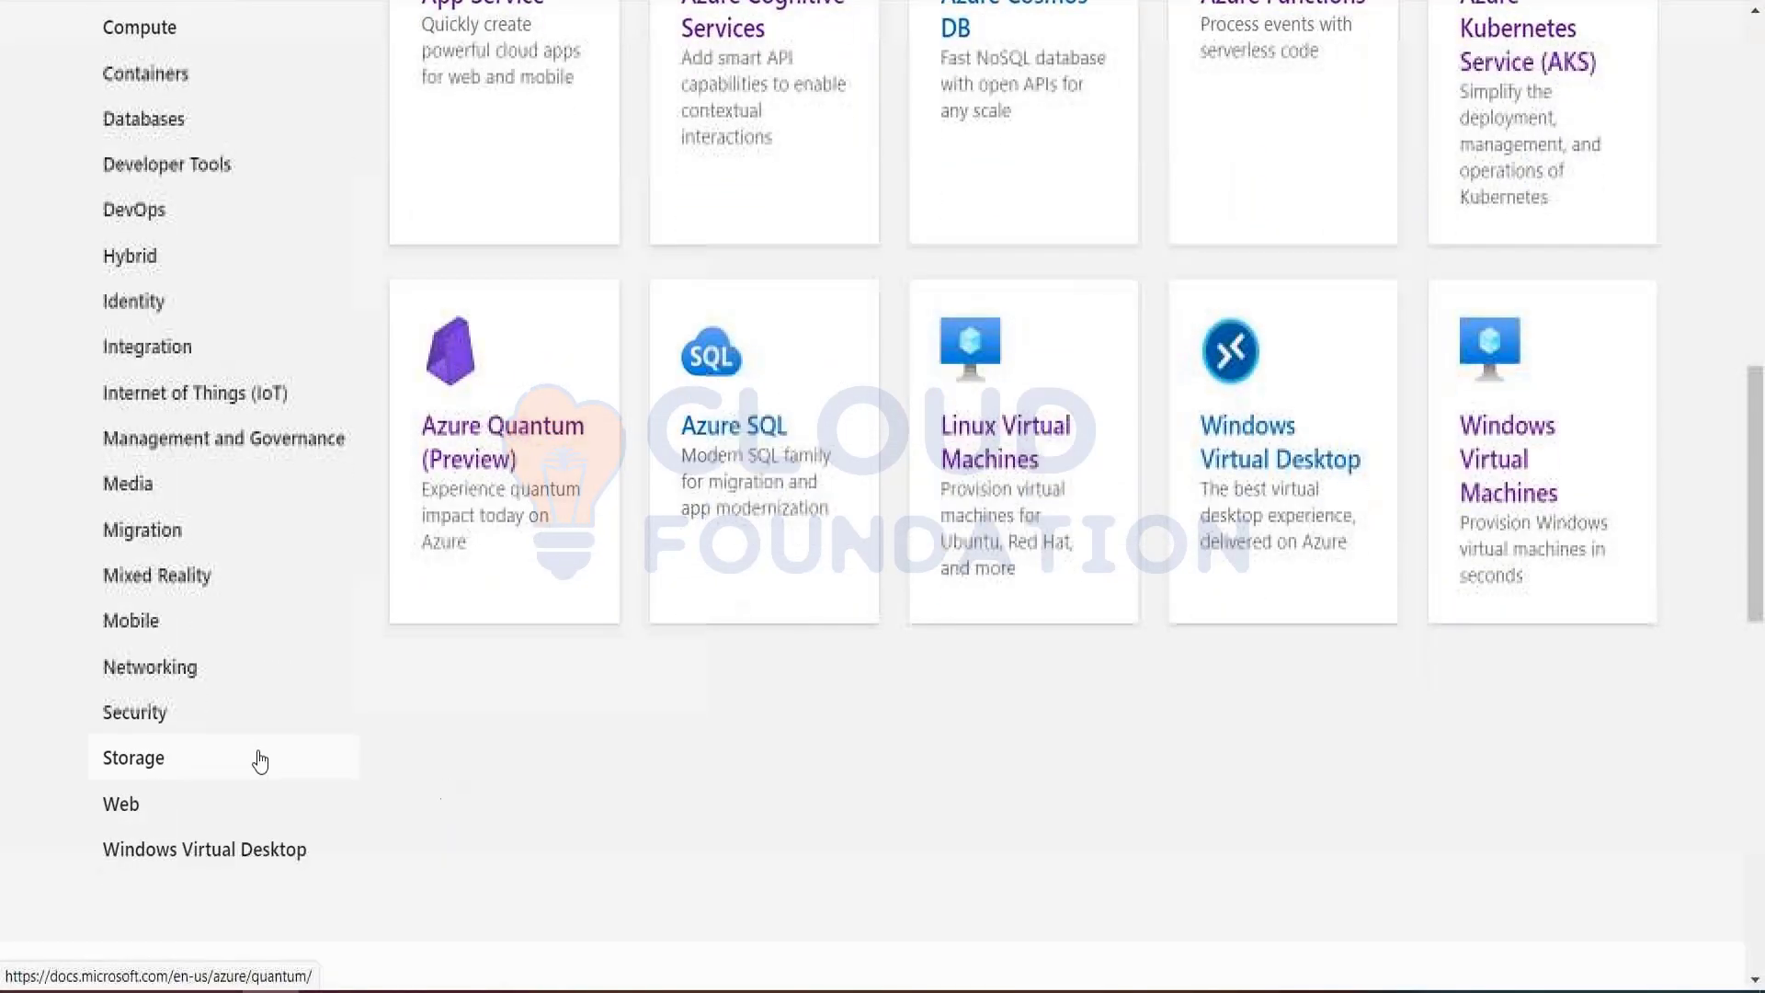
{"action": "left_click", "coordinate": [184, 671]}
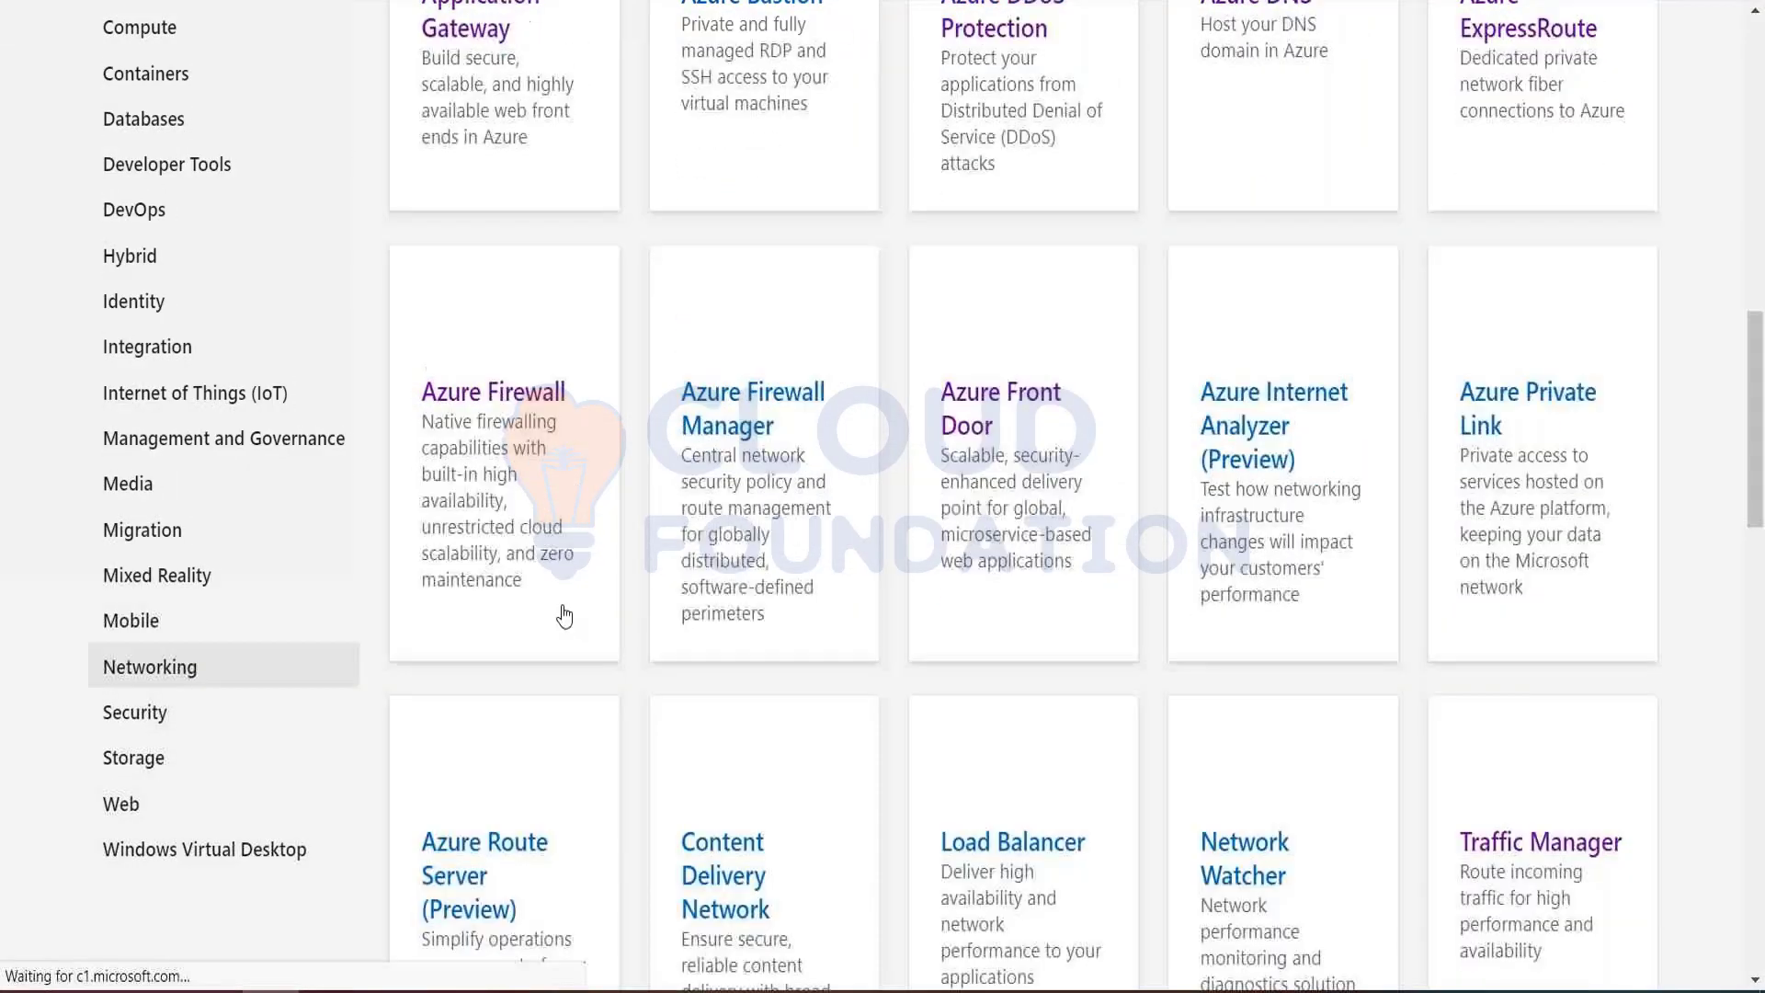
{"action": "left_click", "coordinate": [489, 402]}
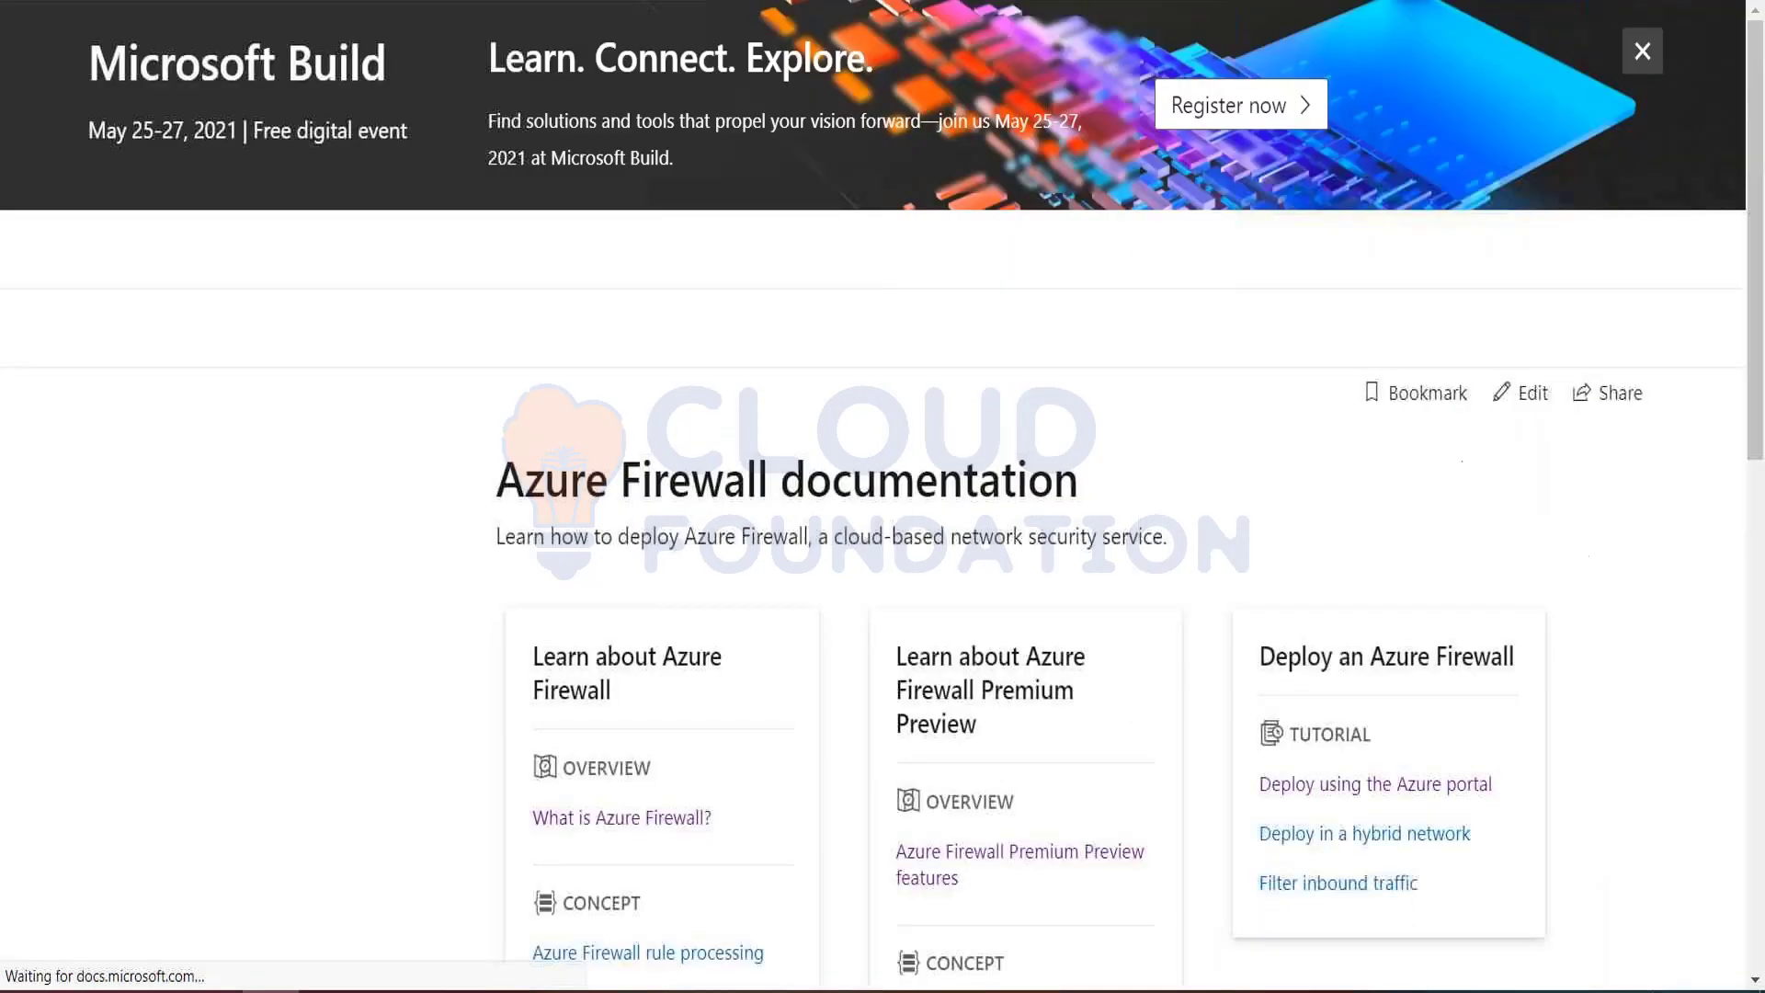
Step: Expand the Tutorials section of the Azure Firewall documentation and open the Deploy and configure tutorial
{"action": "scroll", "coordinate": [259, 684], "scroll_direction": "down", "scroll_amount": 3}
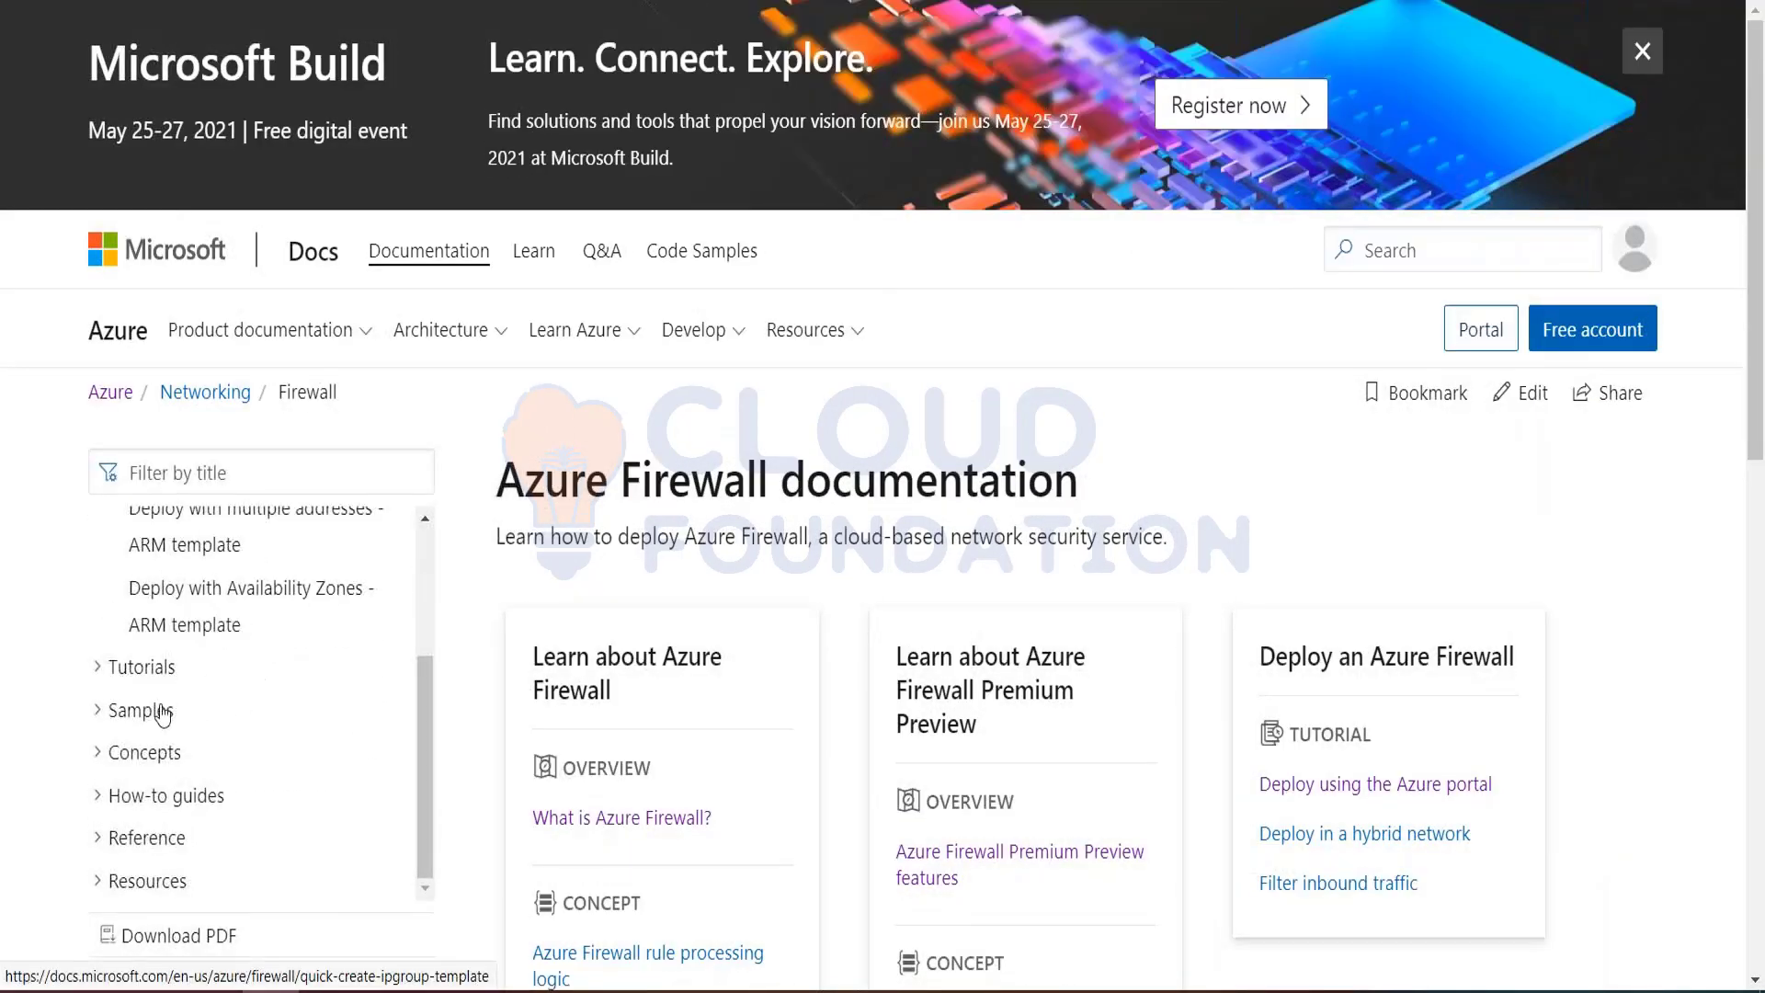
{"action": "left_click", "coordinate": [101, 668]}
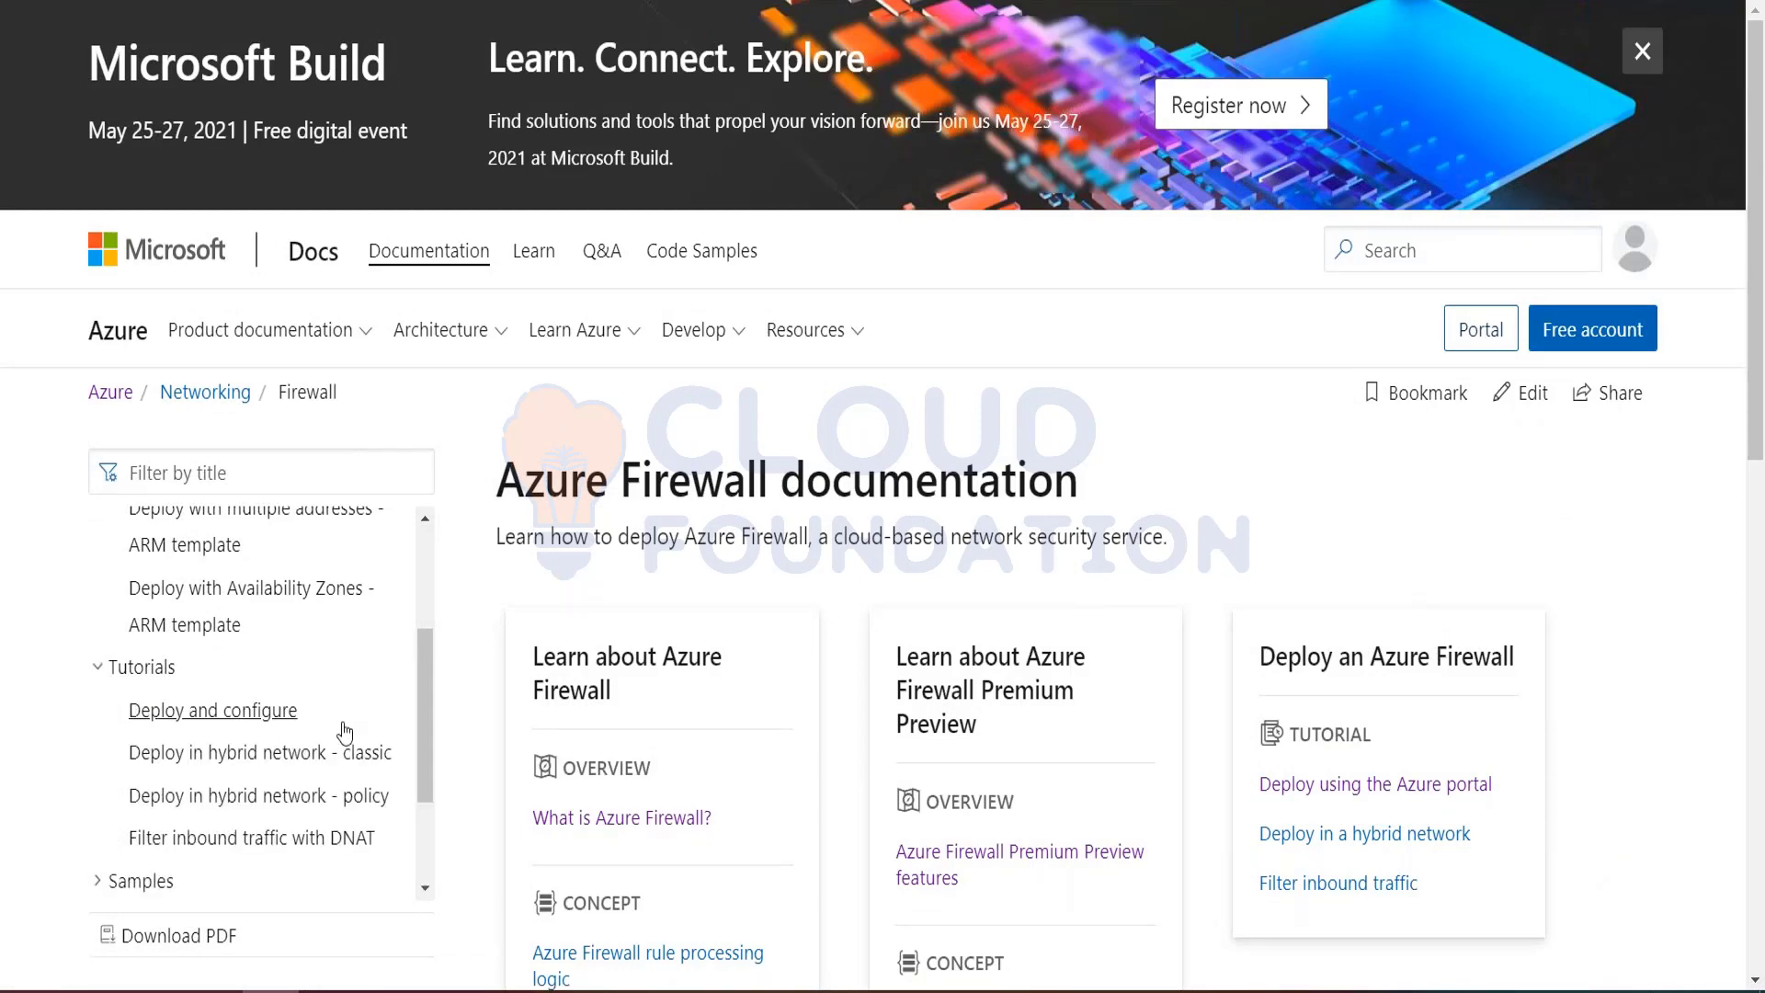
{"action": "left_click", "coordinate": [247, 722]}
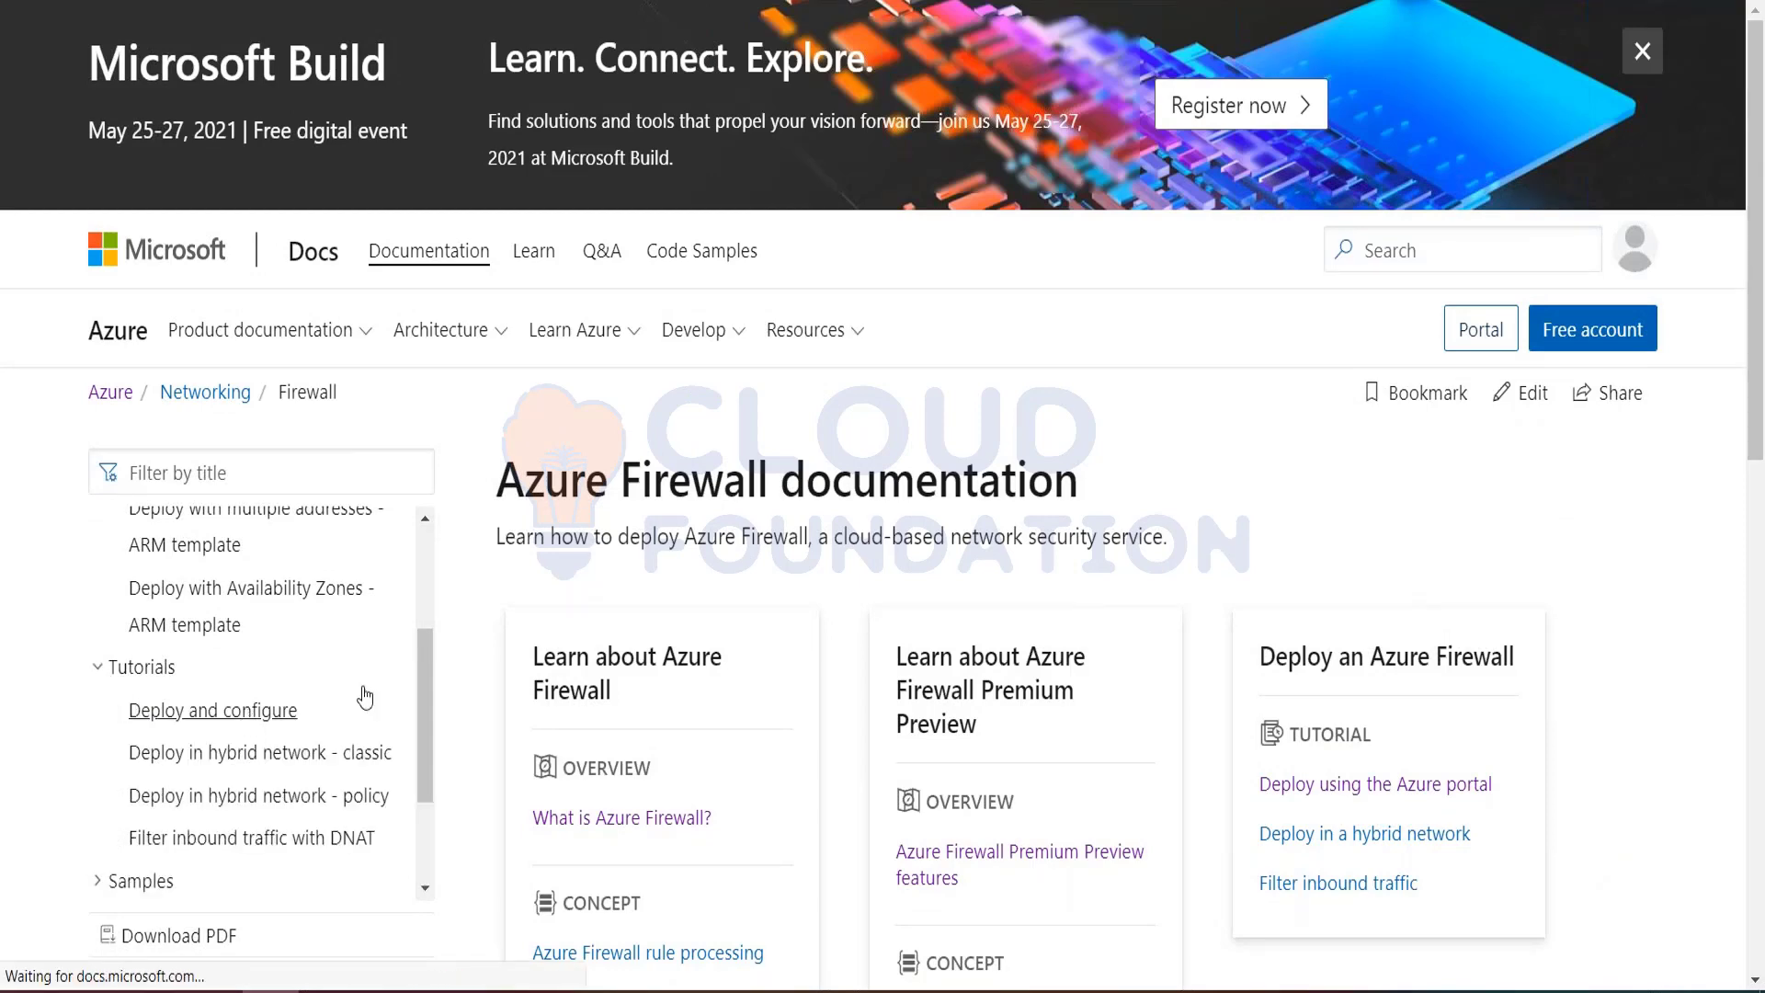
Step: Review the Azure Firewall tutorial, including the network diagram and the instructions from the prerequisites to configuring a network rule
{"action": "scroll", "coordinate": [1137, 674], "scroll_direction": "down", "scroll_amount": 10}
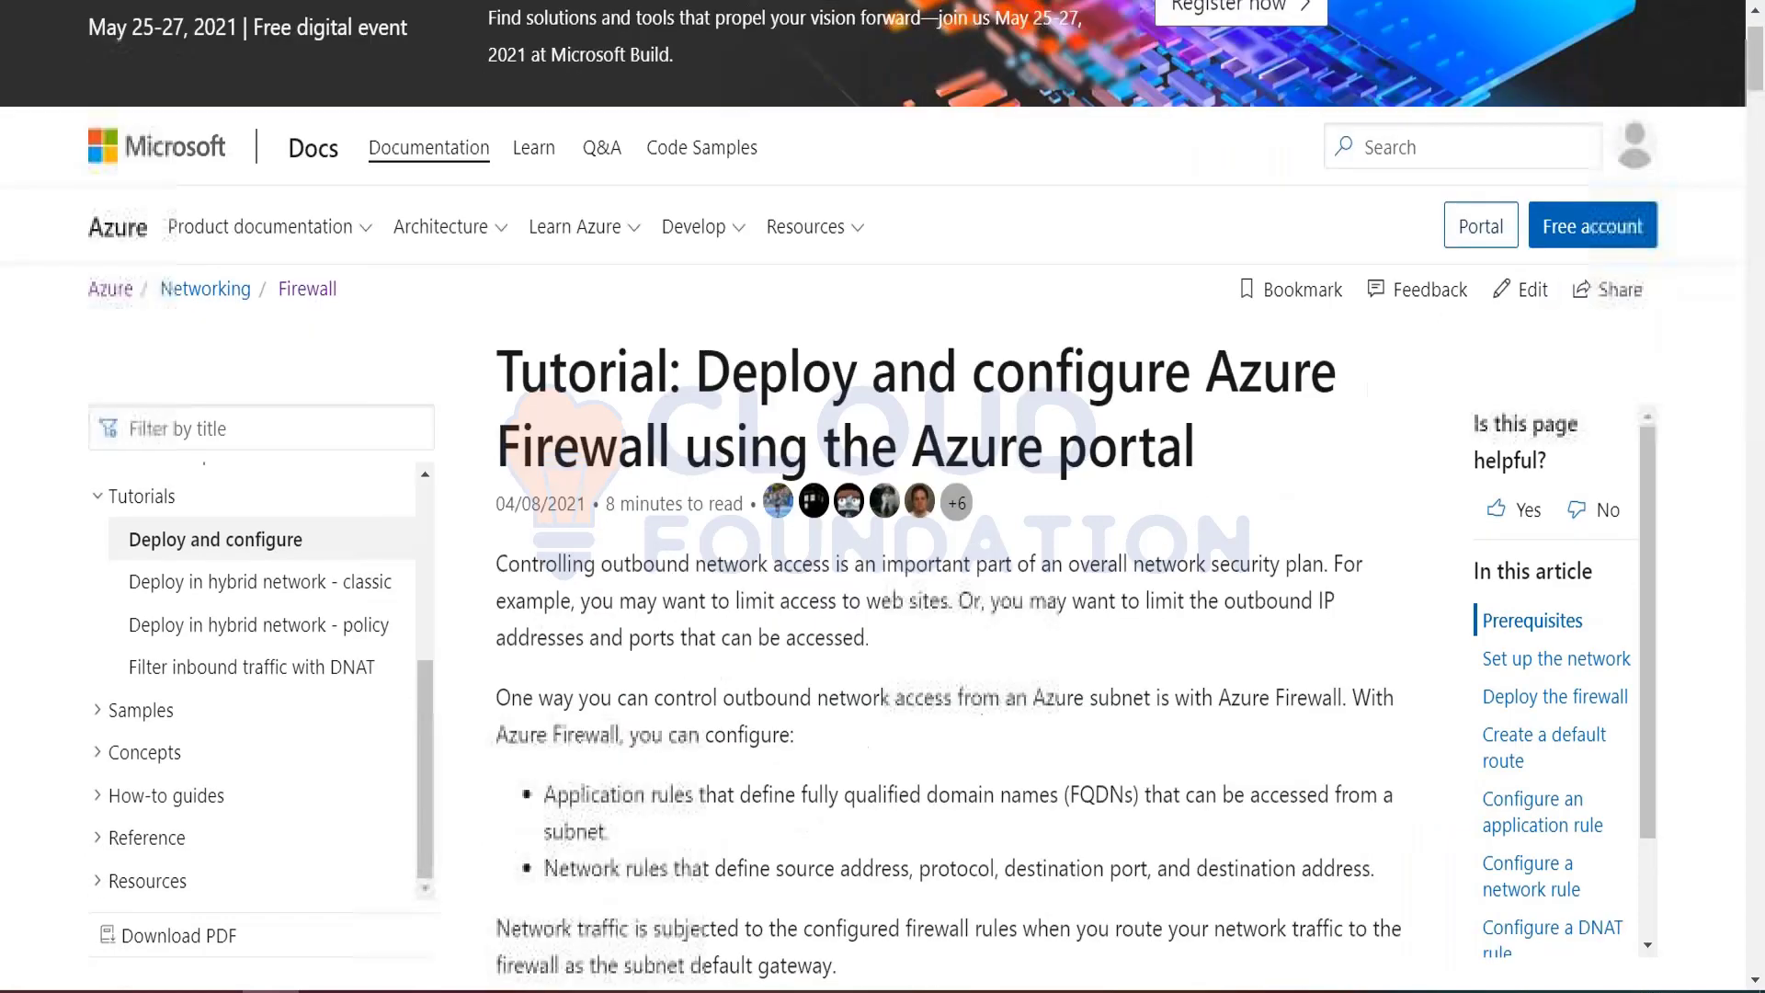
{"action": "scroll", "coordinate": [1129, 491], "scroll_direction": "down", "scroll_amount": 15}
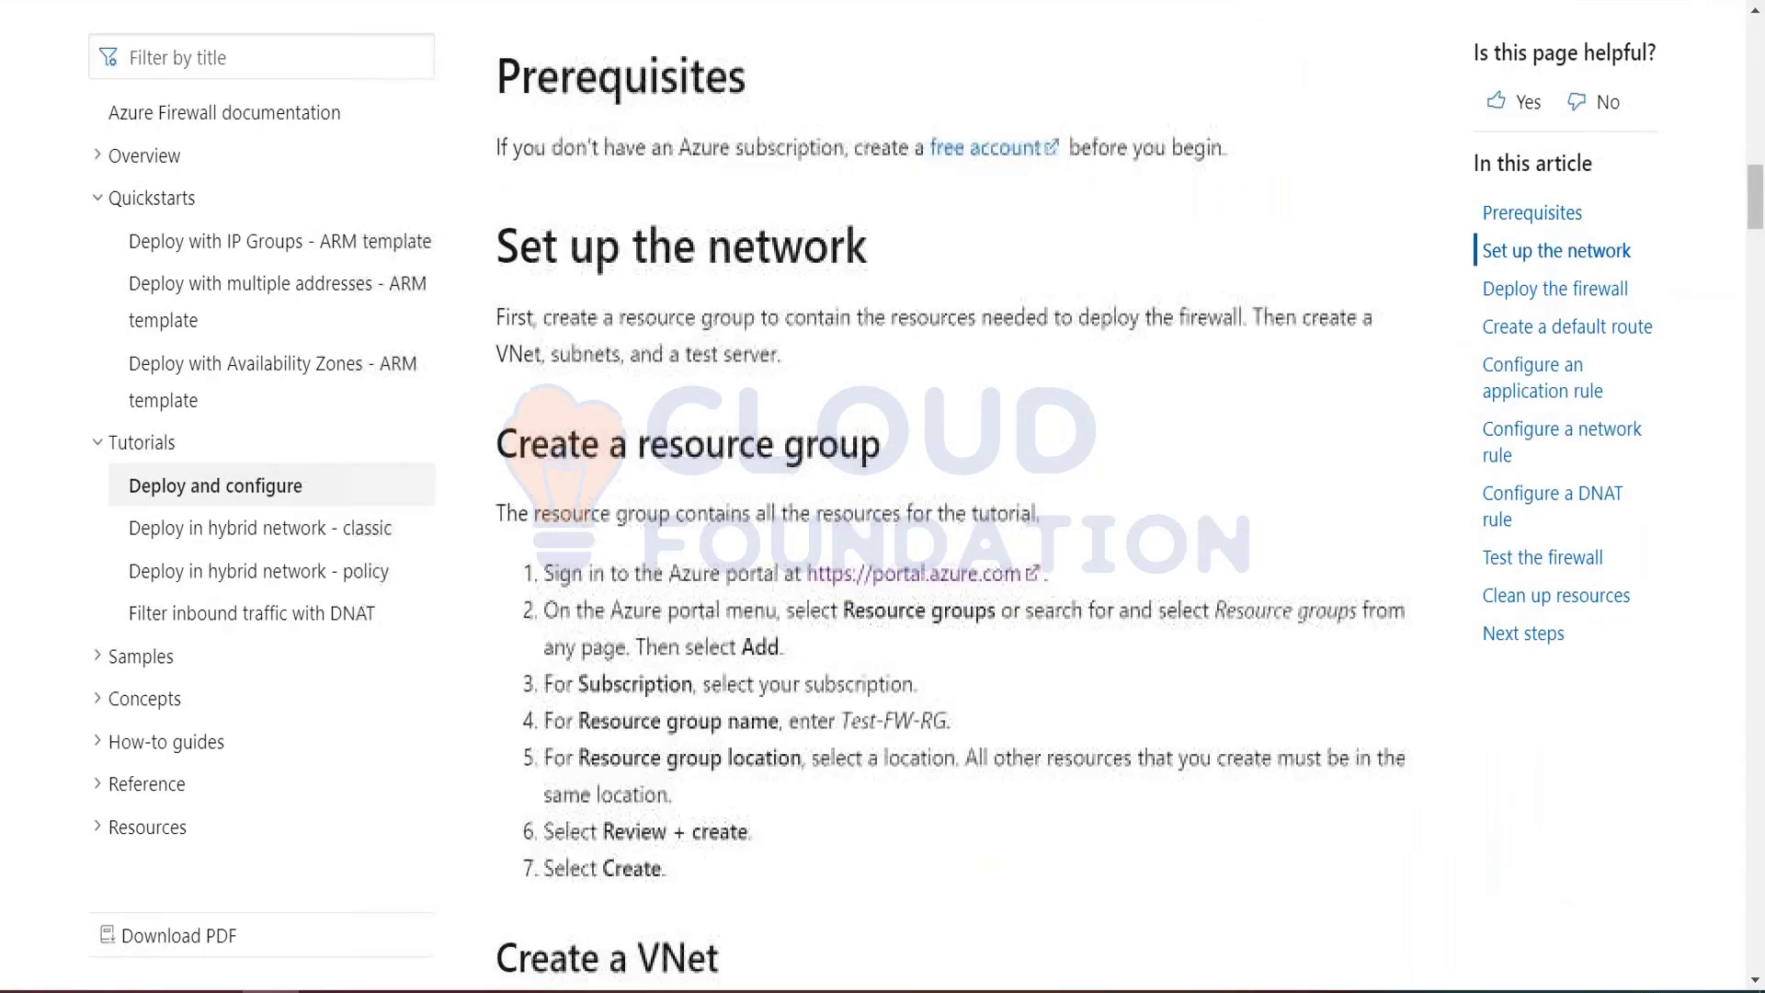
{"action": "scroll", "coordinate": [955, 496], "scroll_direction": "down", "scroll_amount": 5}
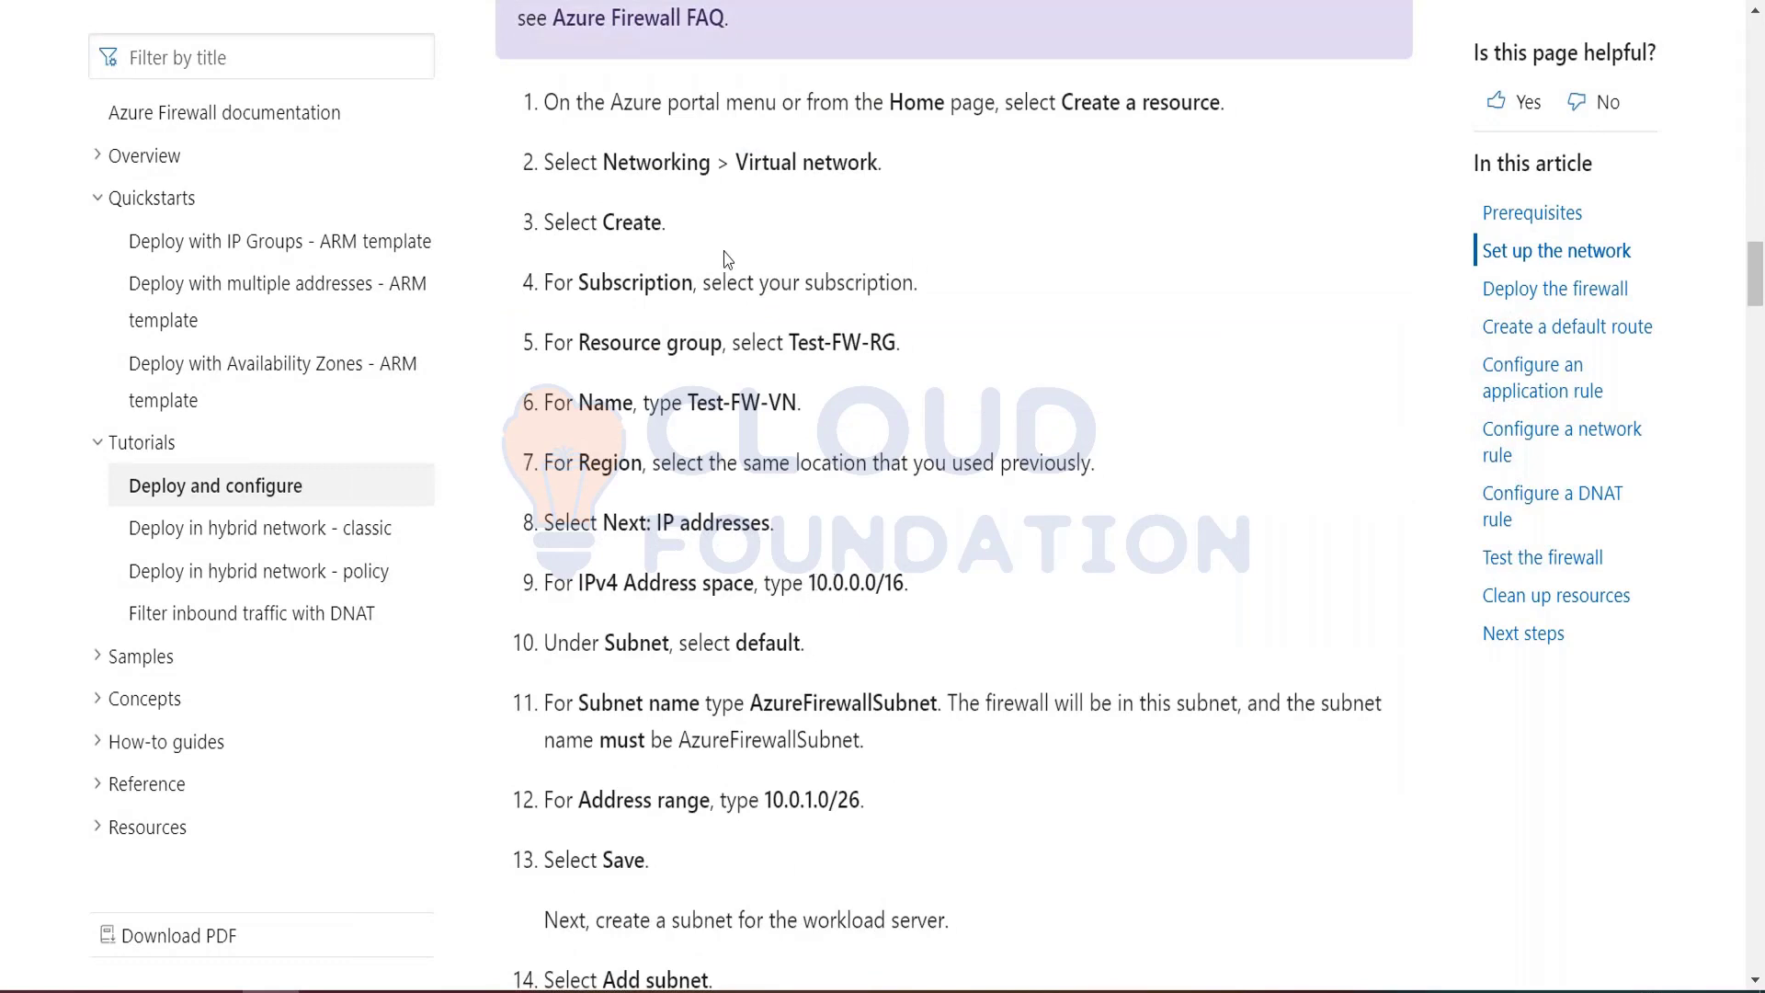
{"action": "scroll", "coordinate": [720, 260], "scroll_direction": "up", "scroll_amount": 15}
{"action": "scroll", "coordinate": [618, 423], "scroll_direction": "up", "scroll_amount": 5}
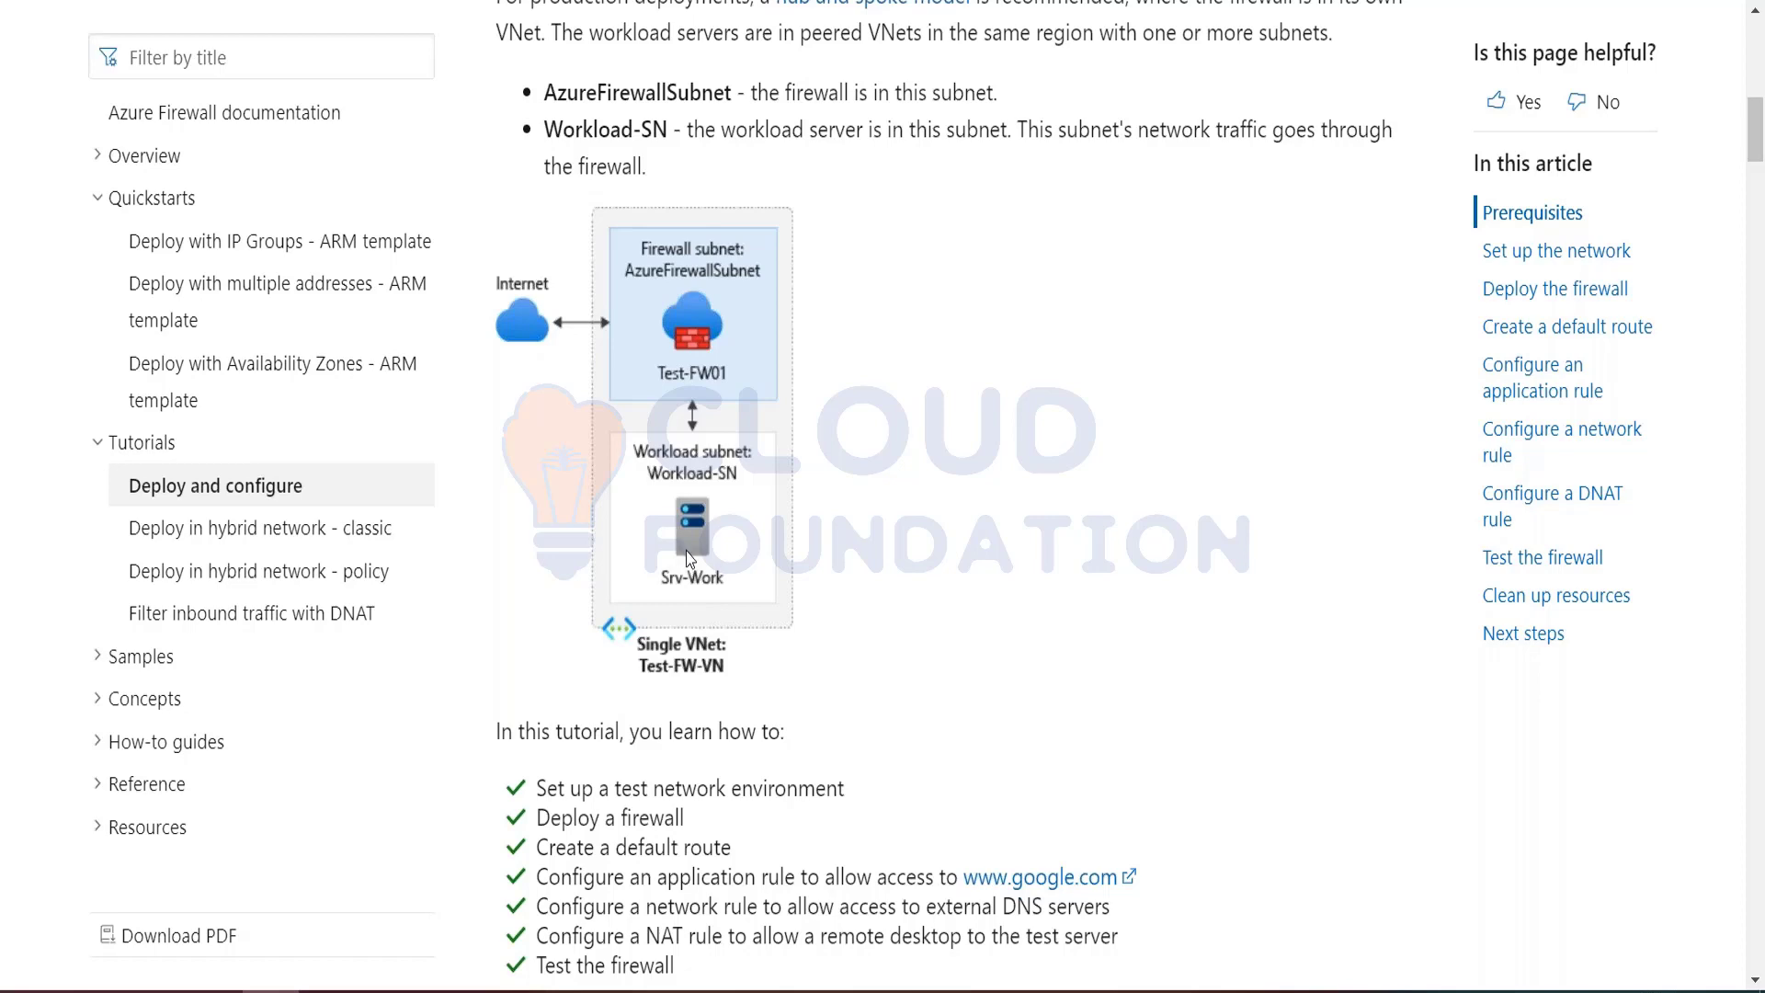
{"action": "scroll", "coordinate": [847, 892], "scroll_direction": "down", "scroll_amount": 5}
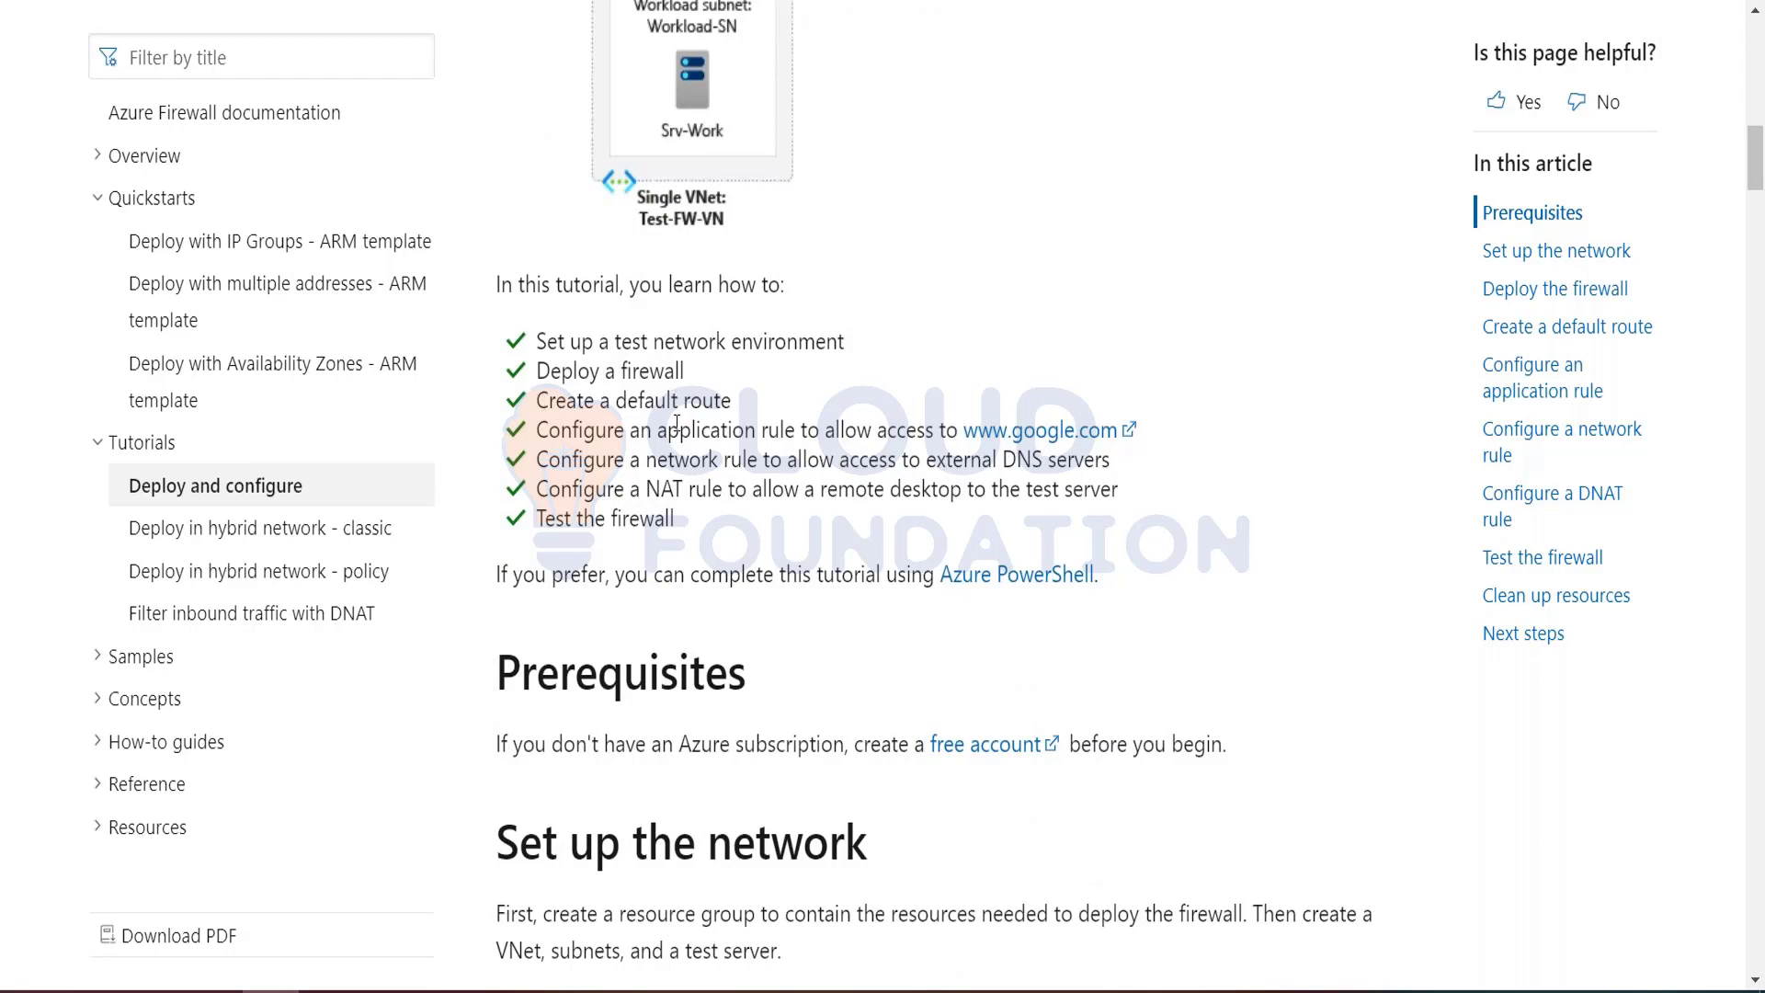
{"action": "scroll", "coordinate": [761, 804], "scroll_direction": "down", "scroll_amount": 20}
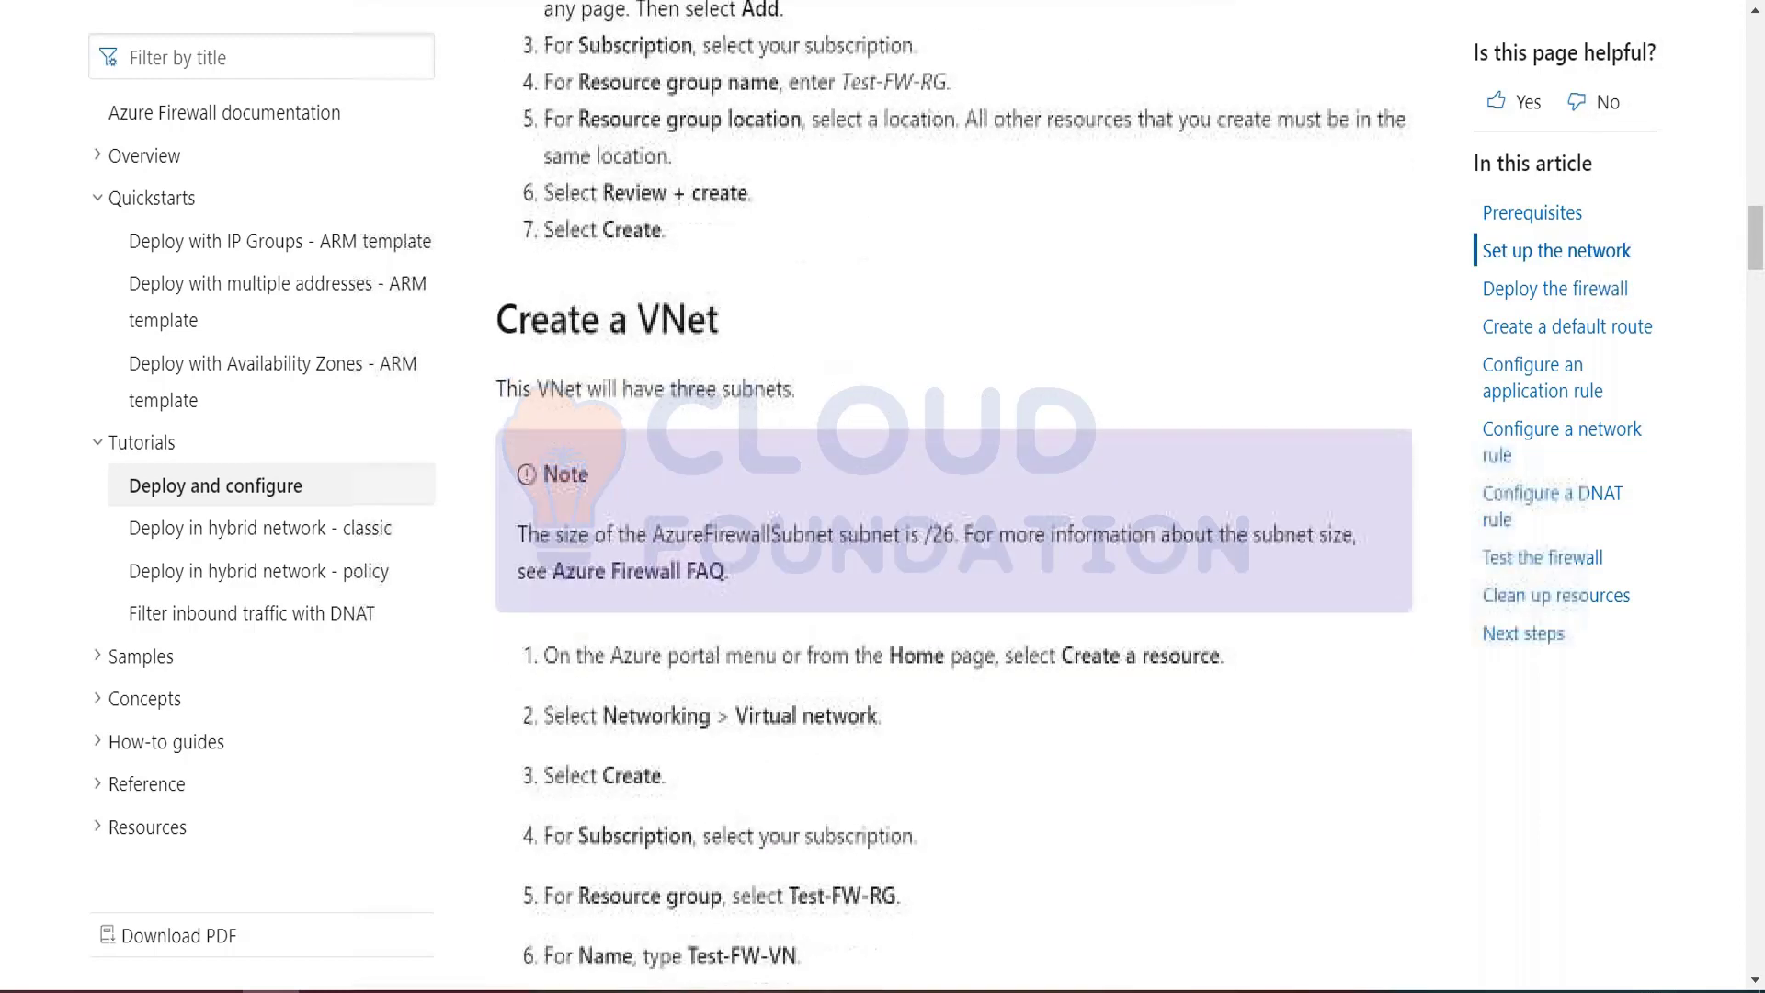
{"action": "scroll", "coordinate": [1074, 496], "scroll_direction": "down", "scroll_amount": 14}
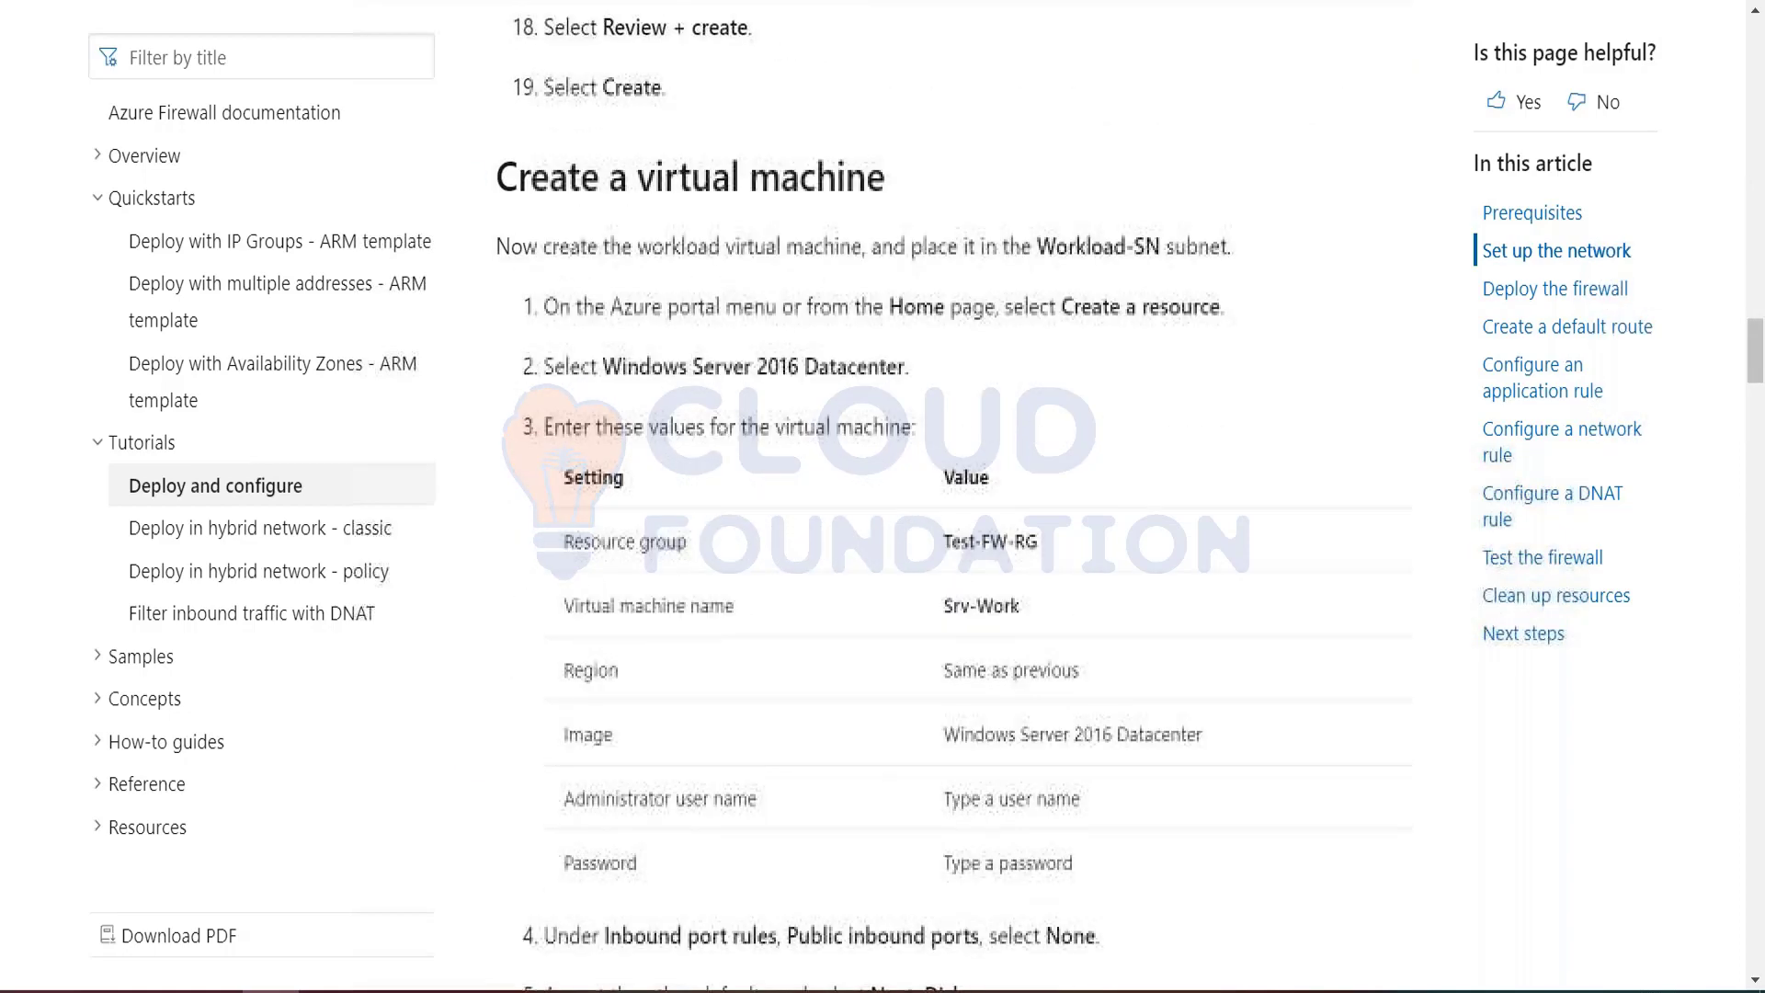
{"action": "scroll", "coordinate": [1074, 496], "scroll_direction": "down", "scroll_amount": 15}
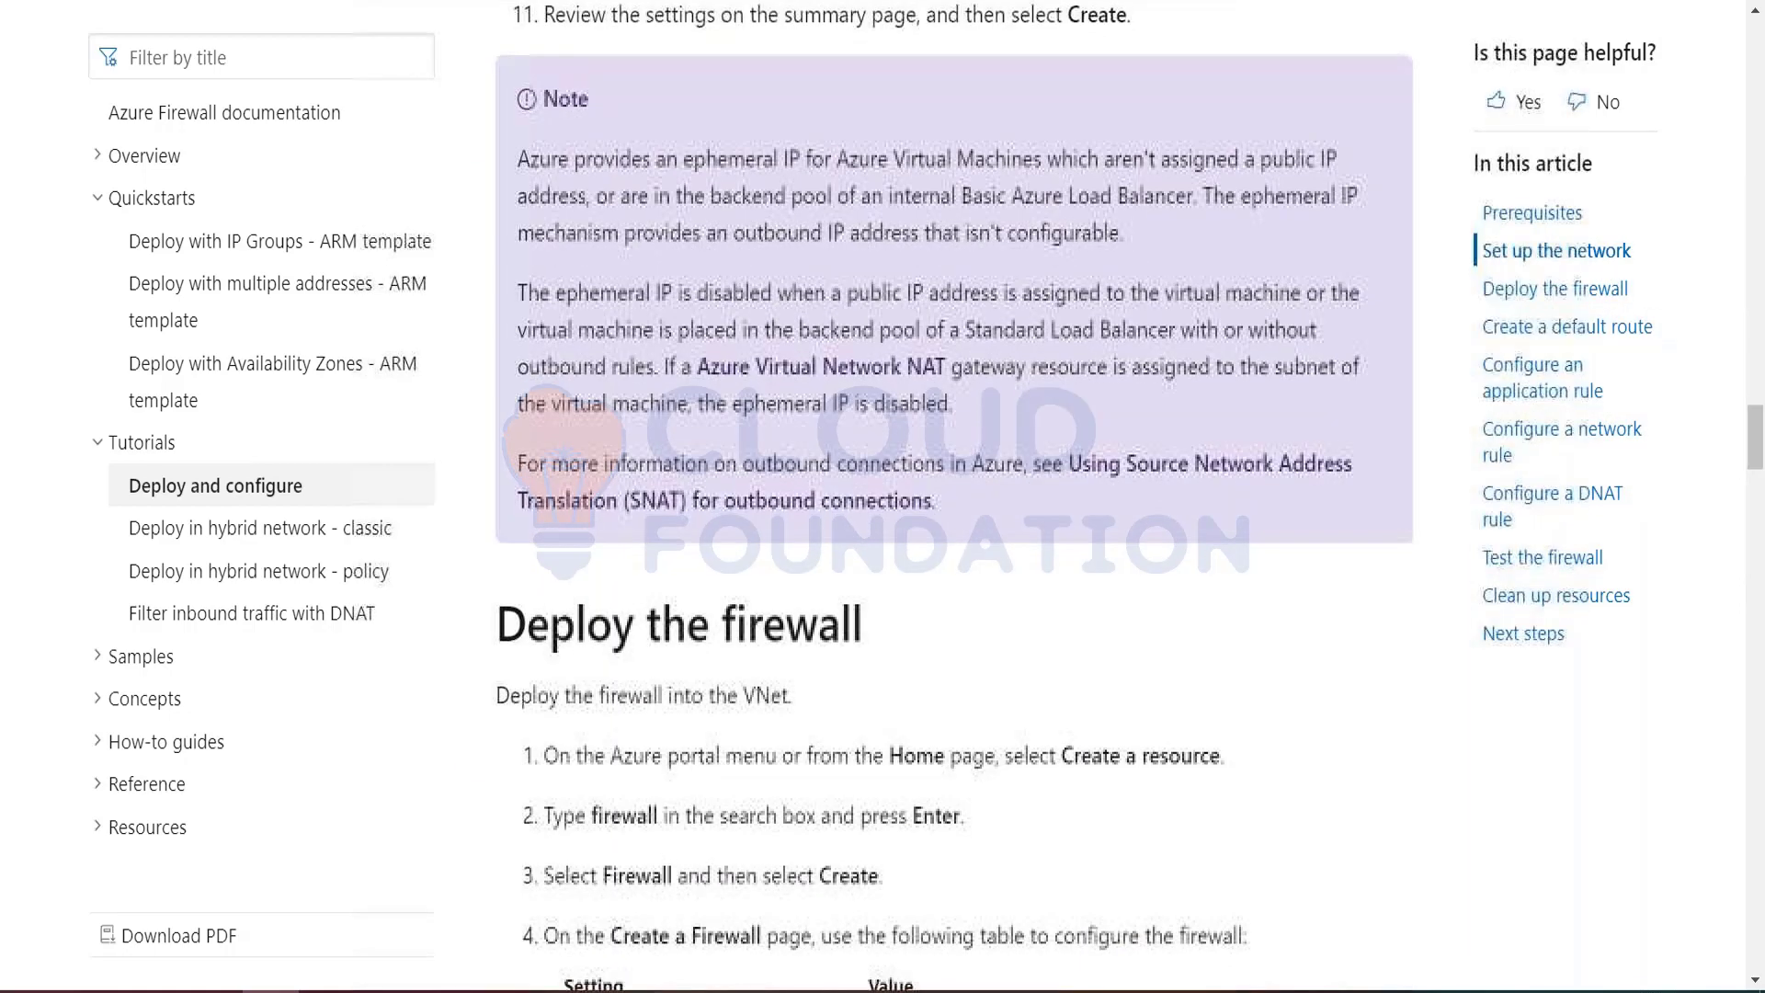
{"action": "scroll", "coordinate": [1074, 497], "scroll_direction": "down", "scroll_amount": 14}
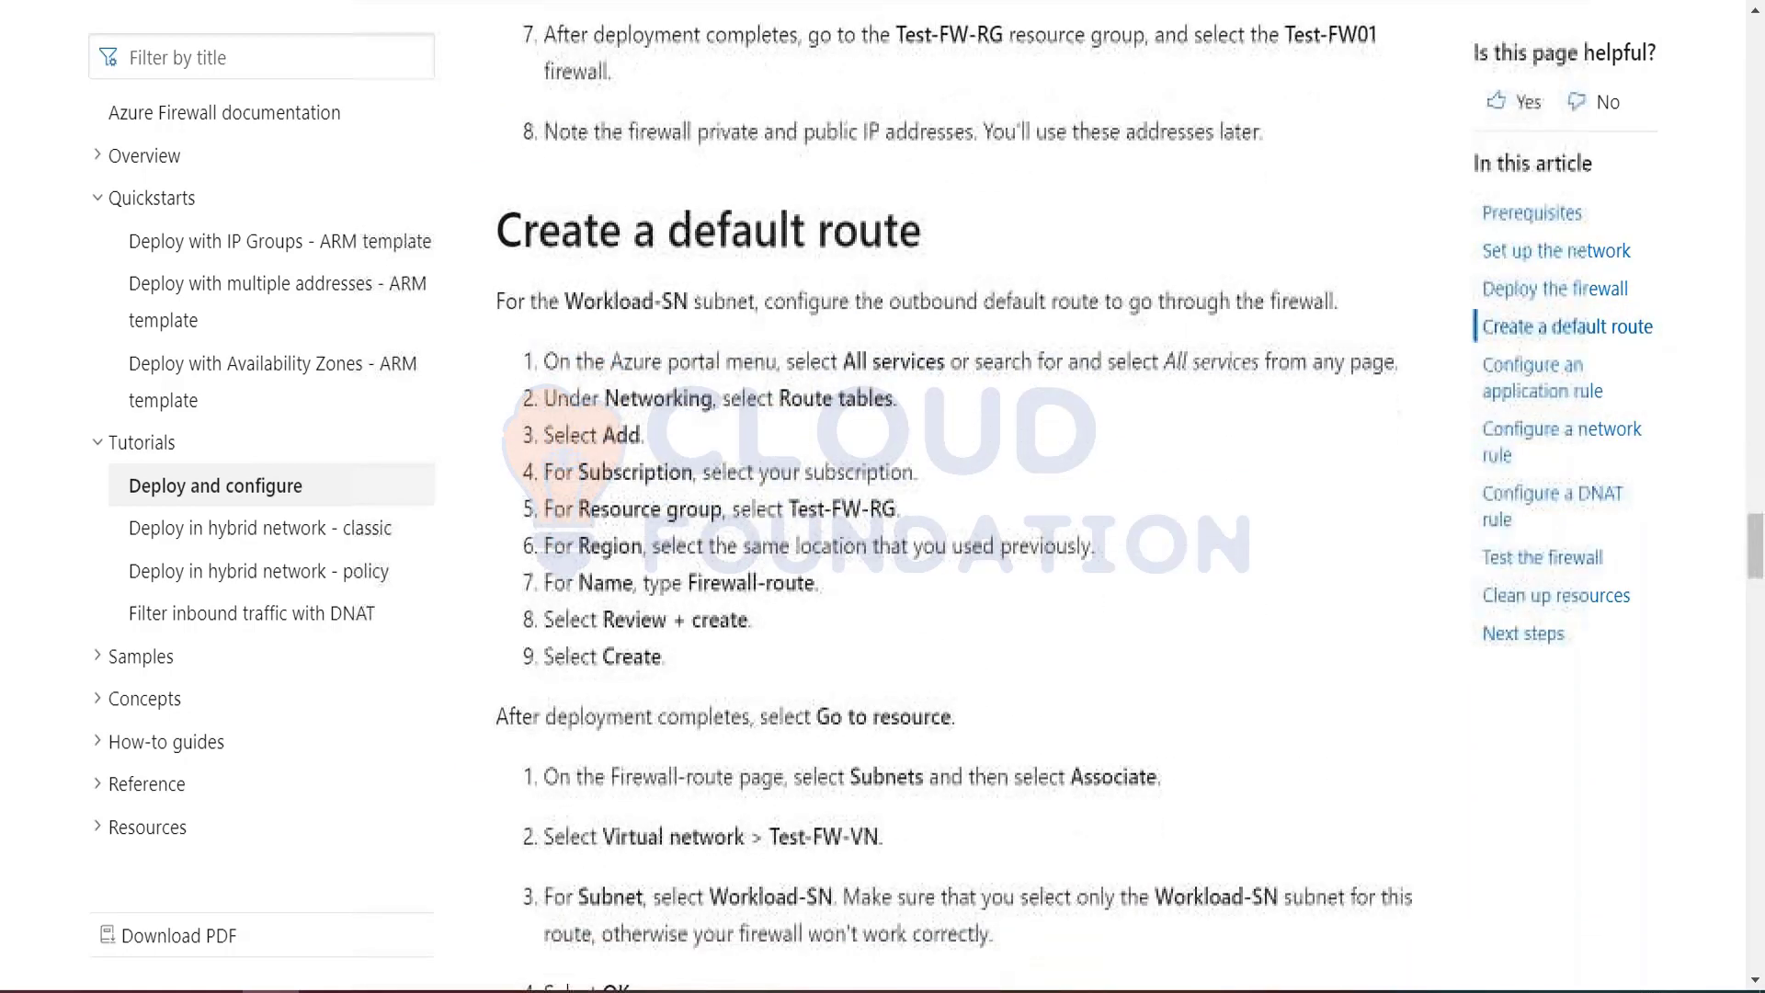
{"action": "scroll", "coordinate": [1074, 496], "scroll_direction": "down", "scroll_amount": 12}
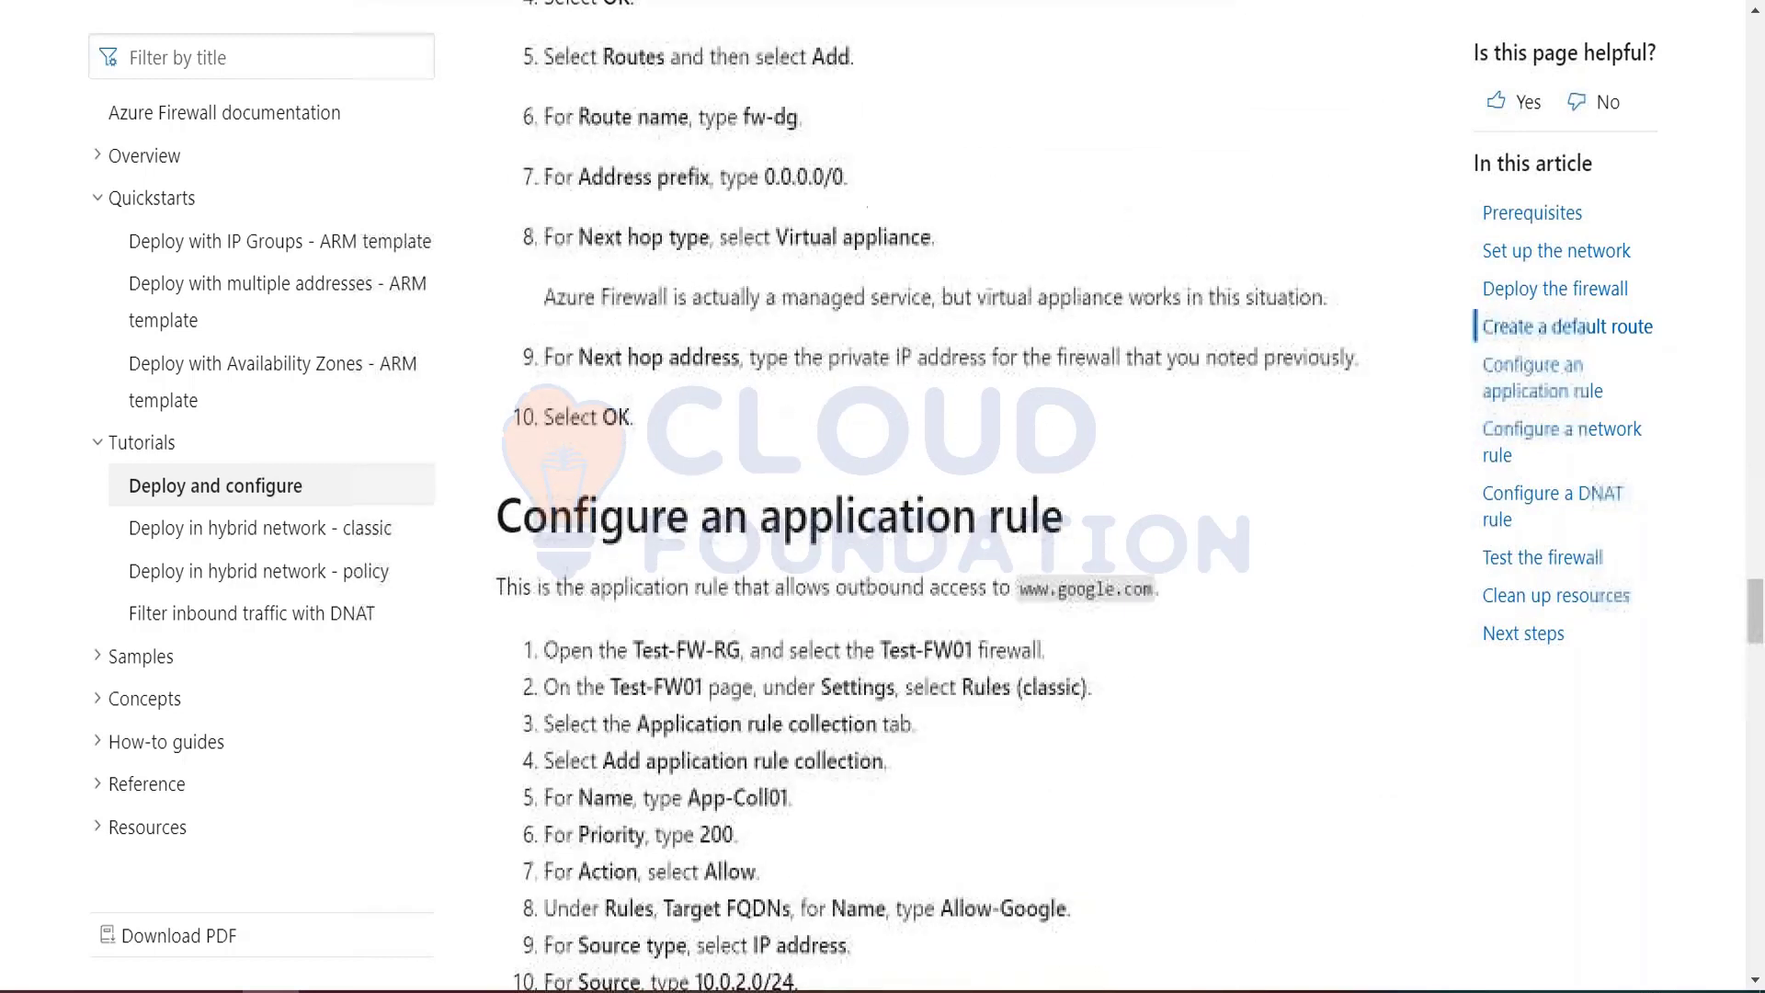
{"action": "scroll", "coordinate": [771, 790], "scroll_direction": "down", "scroll_amount": 10}
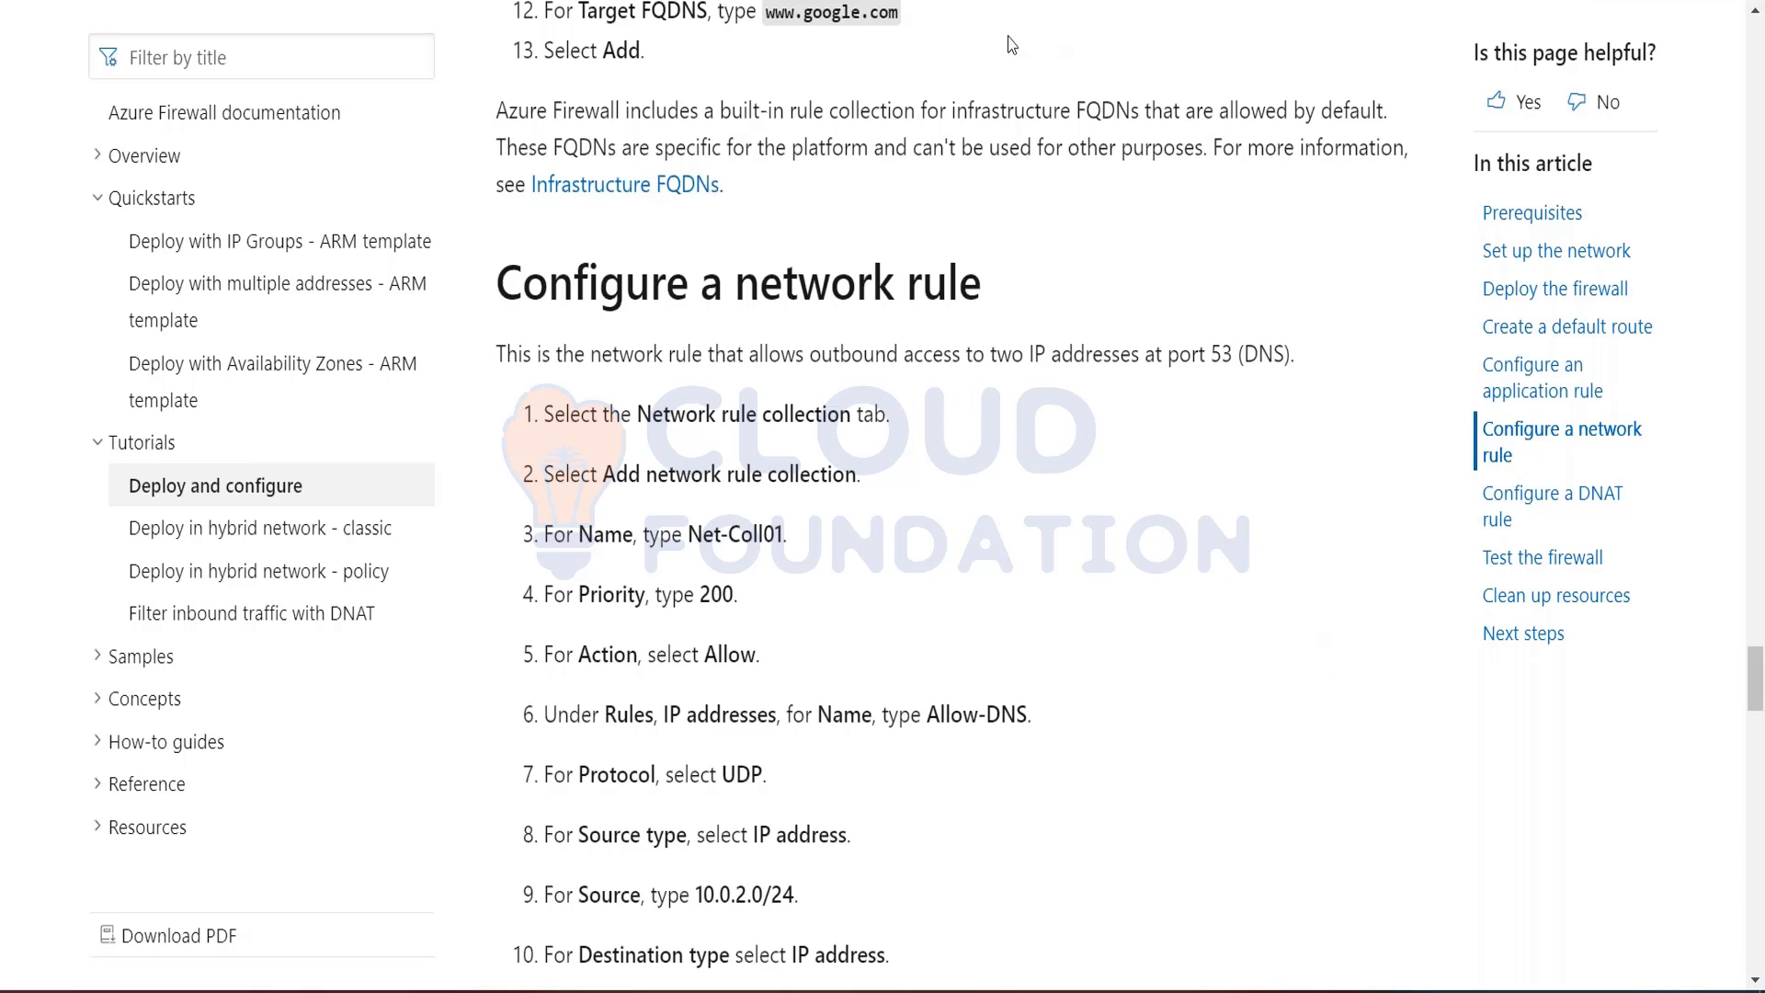
Step: Return to the tutorial's Create a resource group section and select the resource group name Test-FW-RG in the instructions
{"action": "key", "text": "alt+Tab"}
{"action": "key", "text": "alt+Tab"}
{"action": "scroll", "coordinate": [1011, 552], "scroll_direction": "up", "scroll_amount": 20}
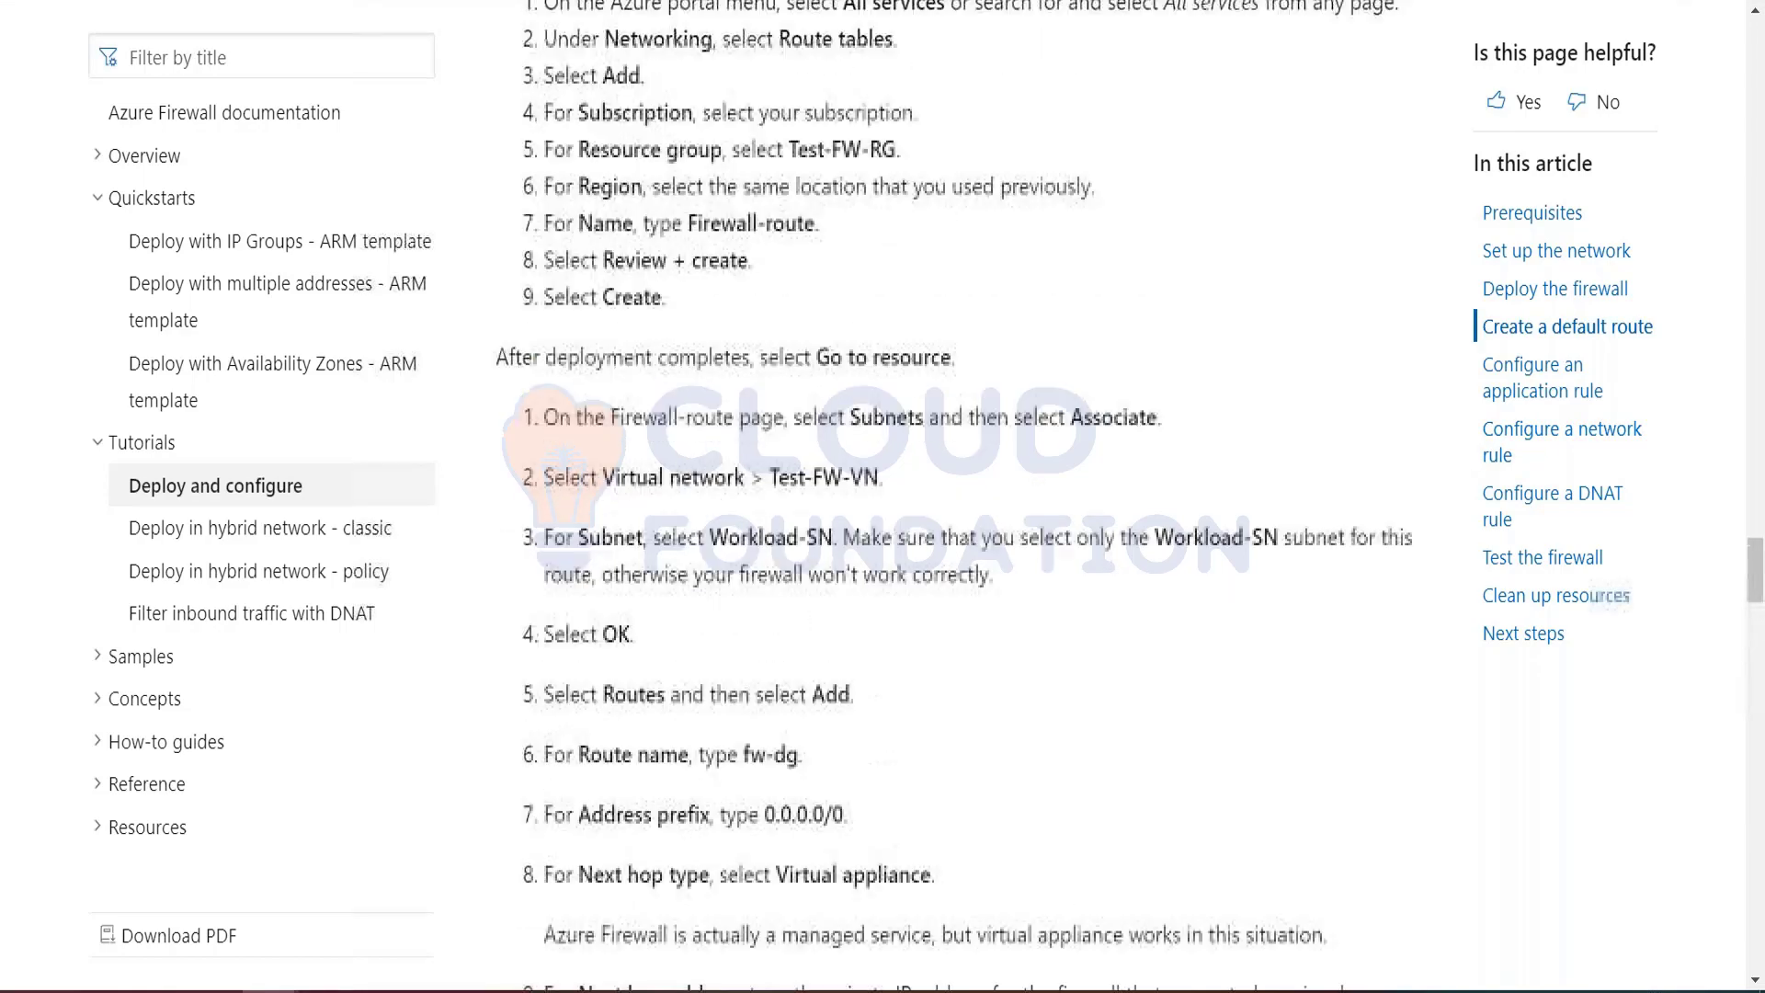
{"action": "scroll", "coordinate": [954, 496], "scroll_direction": "up", "scroll_amount": 20}
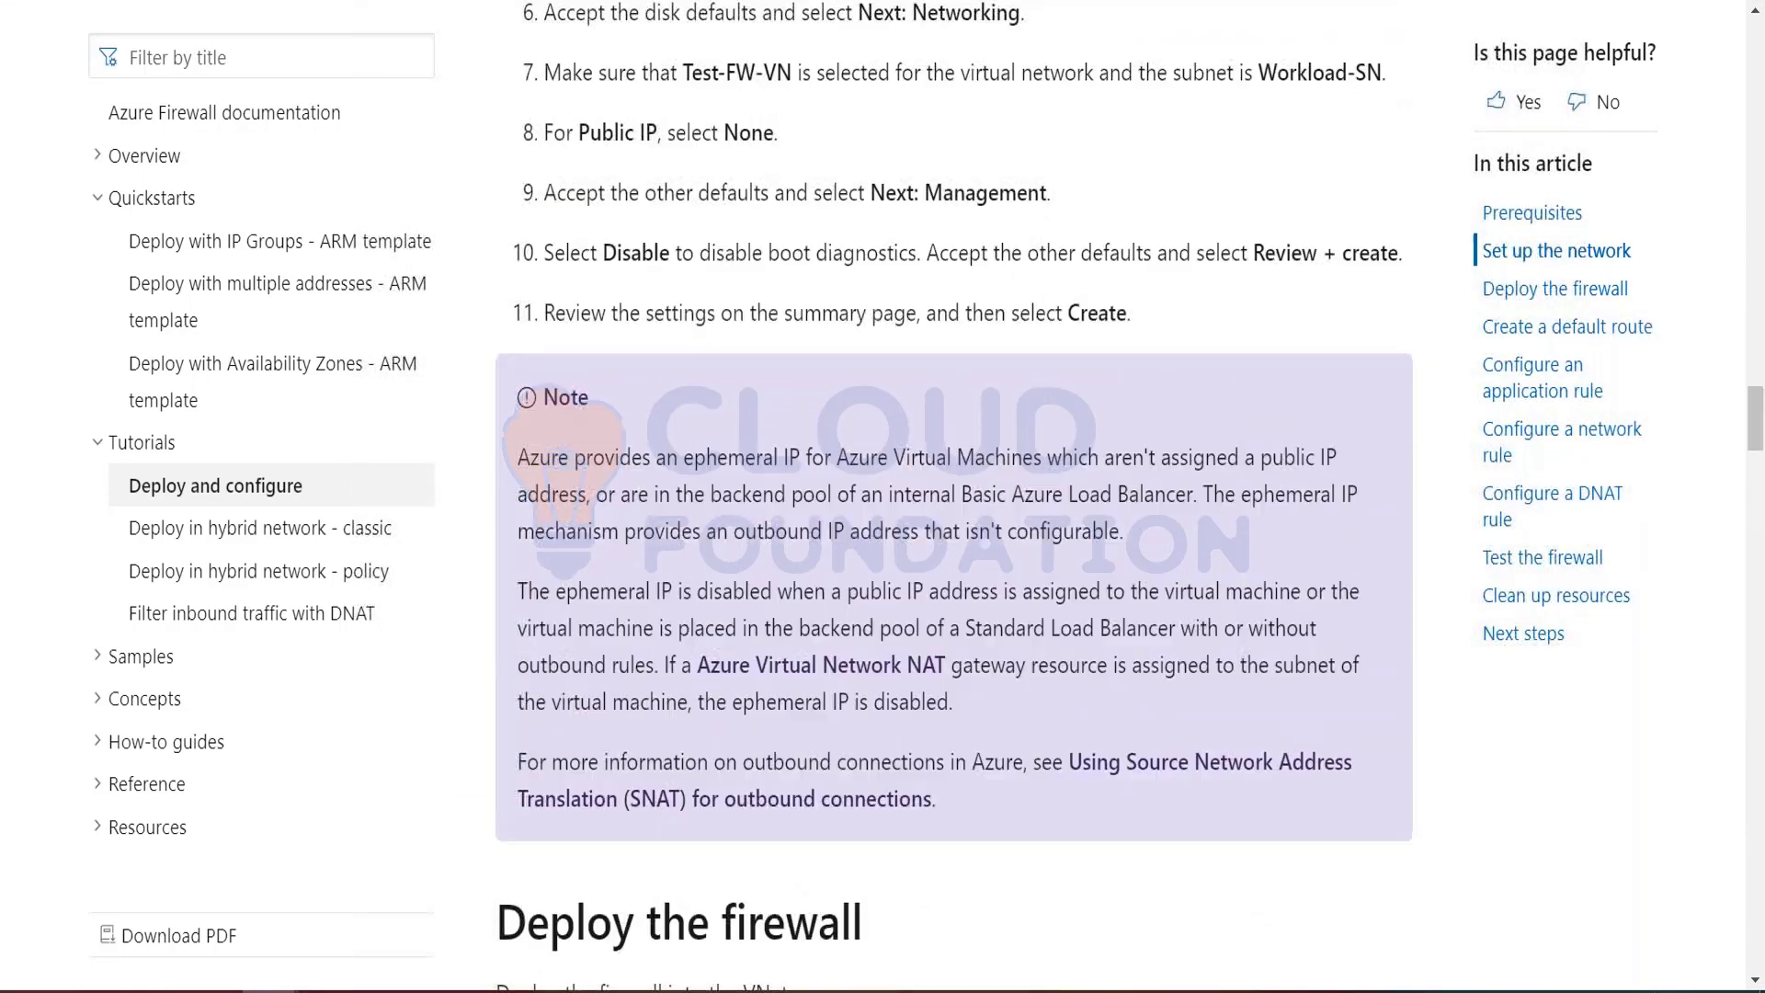
{"action": "scroll", "coordinate": [954, 496], "scroll_direction": "up", "scroll_amount": 20}
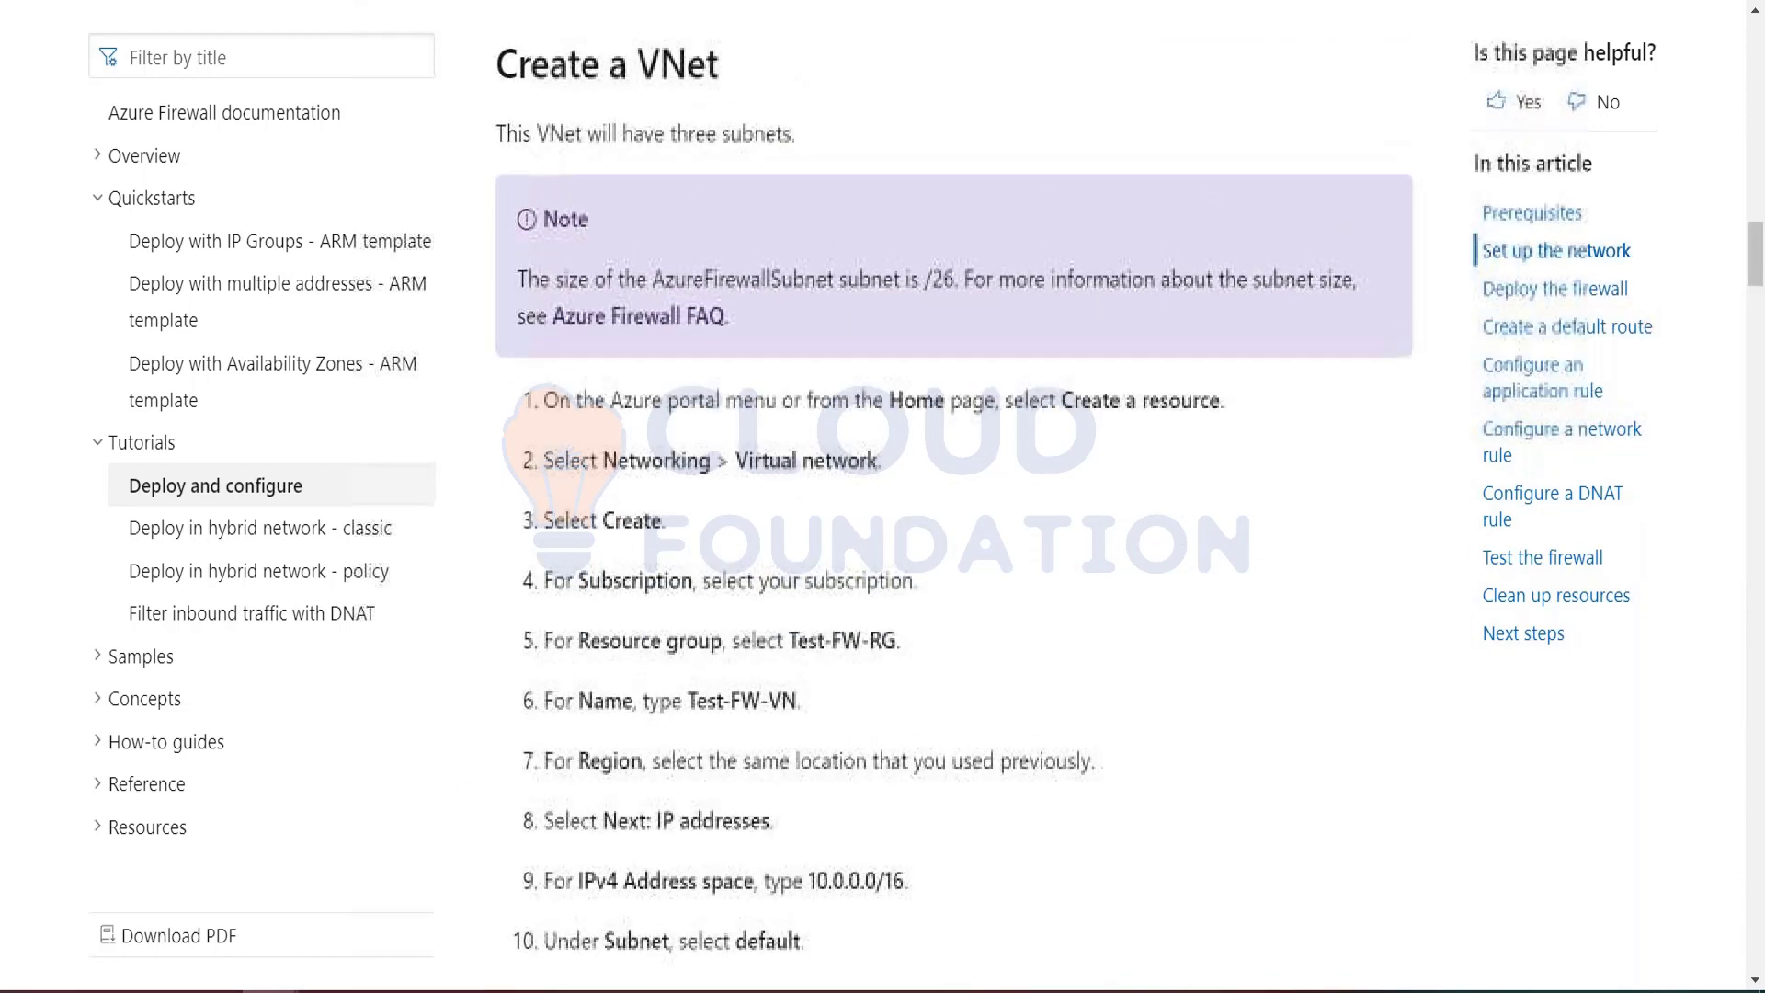
{"action": "scroll", "coordinate": [954, 496], "scroll_direction": "down", "scroll_amount": 5}
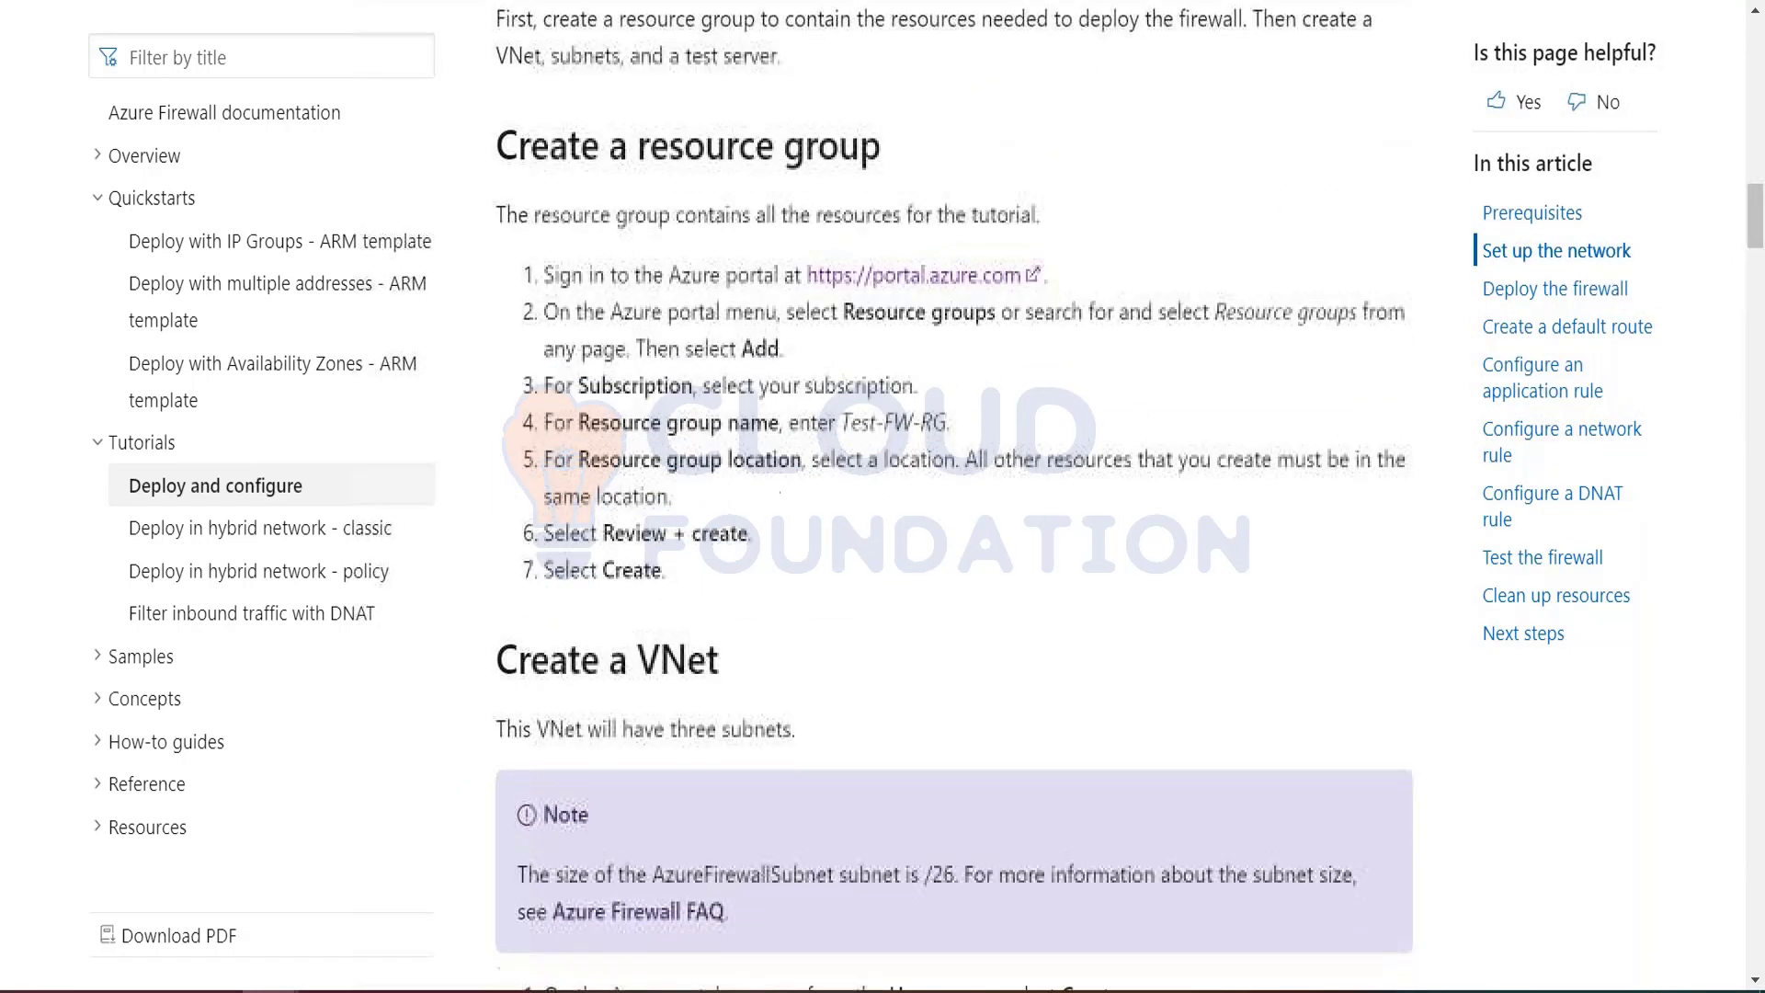
{"action": "scroll", "coordinate": [1013, 562], "scroll_direction": "down", "scroll_amount": 1}
{"action": "scroll", "coordinate": [1013, 563], "scroll_direction": "up", "scroll_amount": 1}
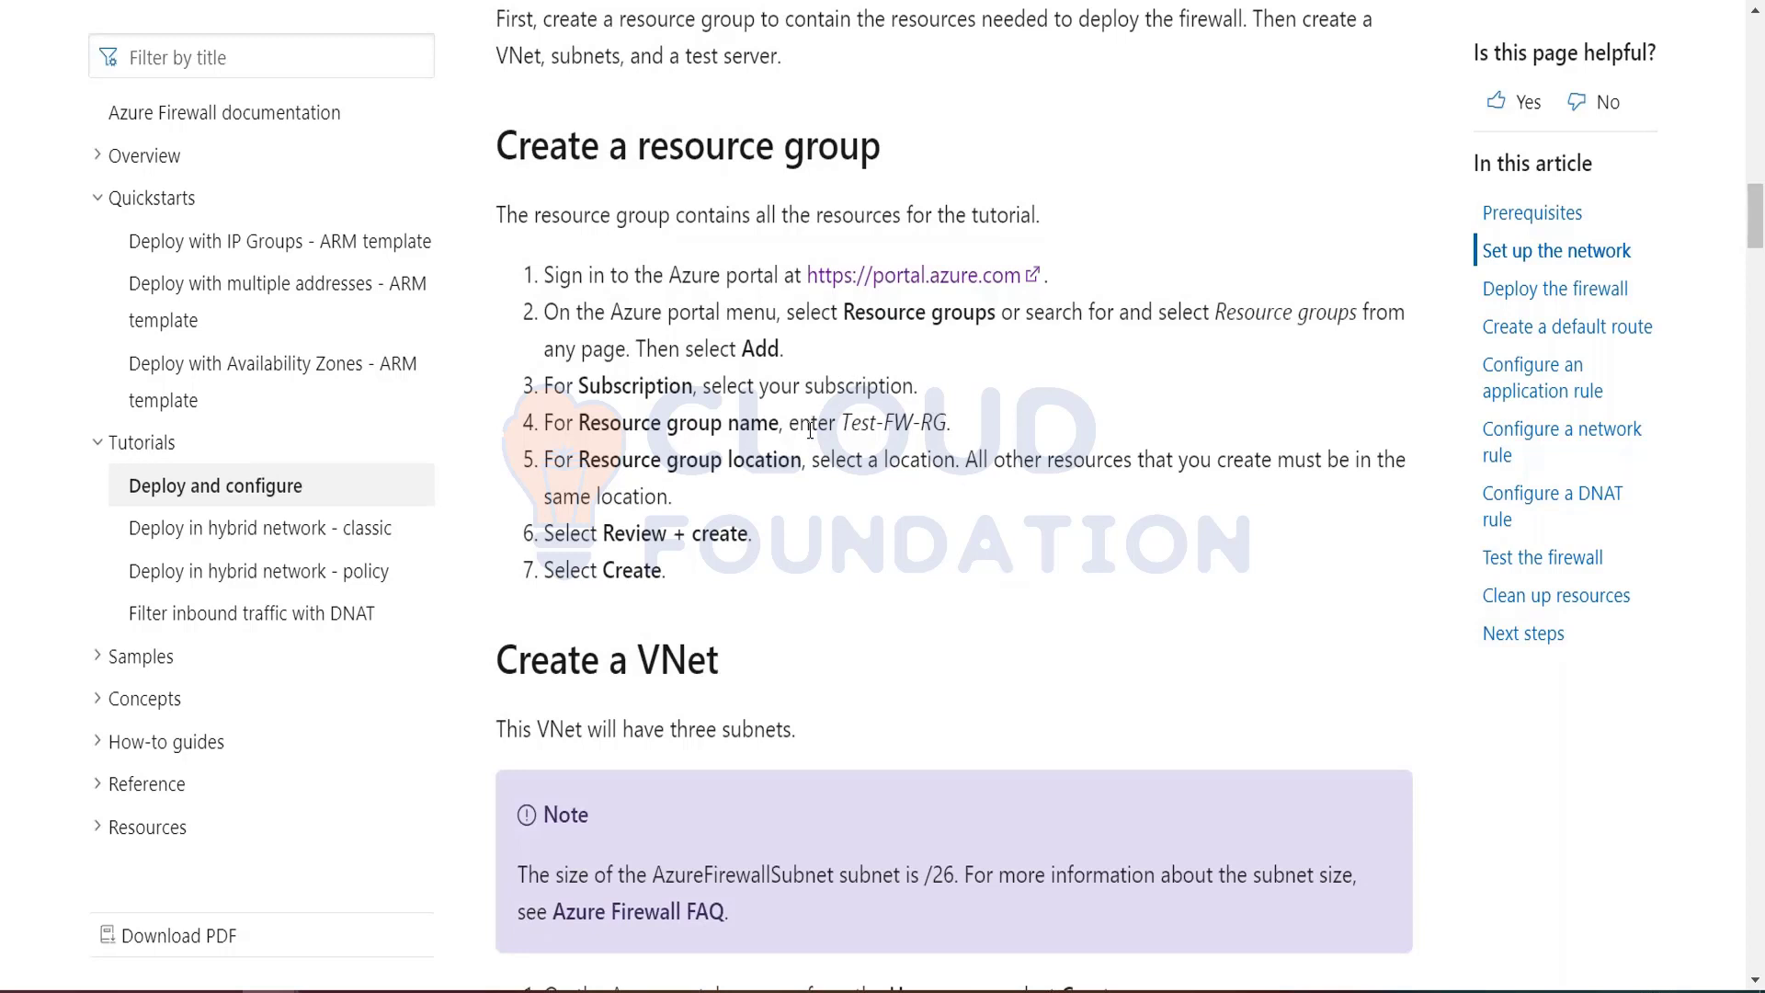
{"action": "left_click_drag", "start_coordinate": [844, 421], "coordinate": [947, 423]}
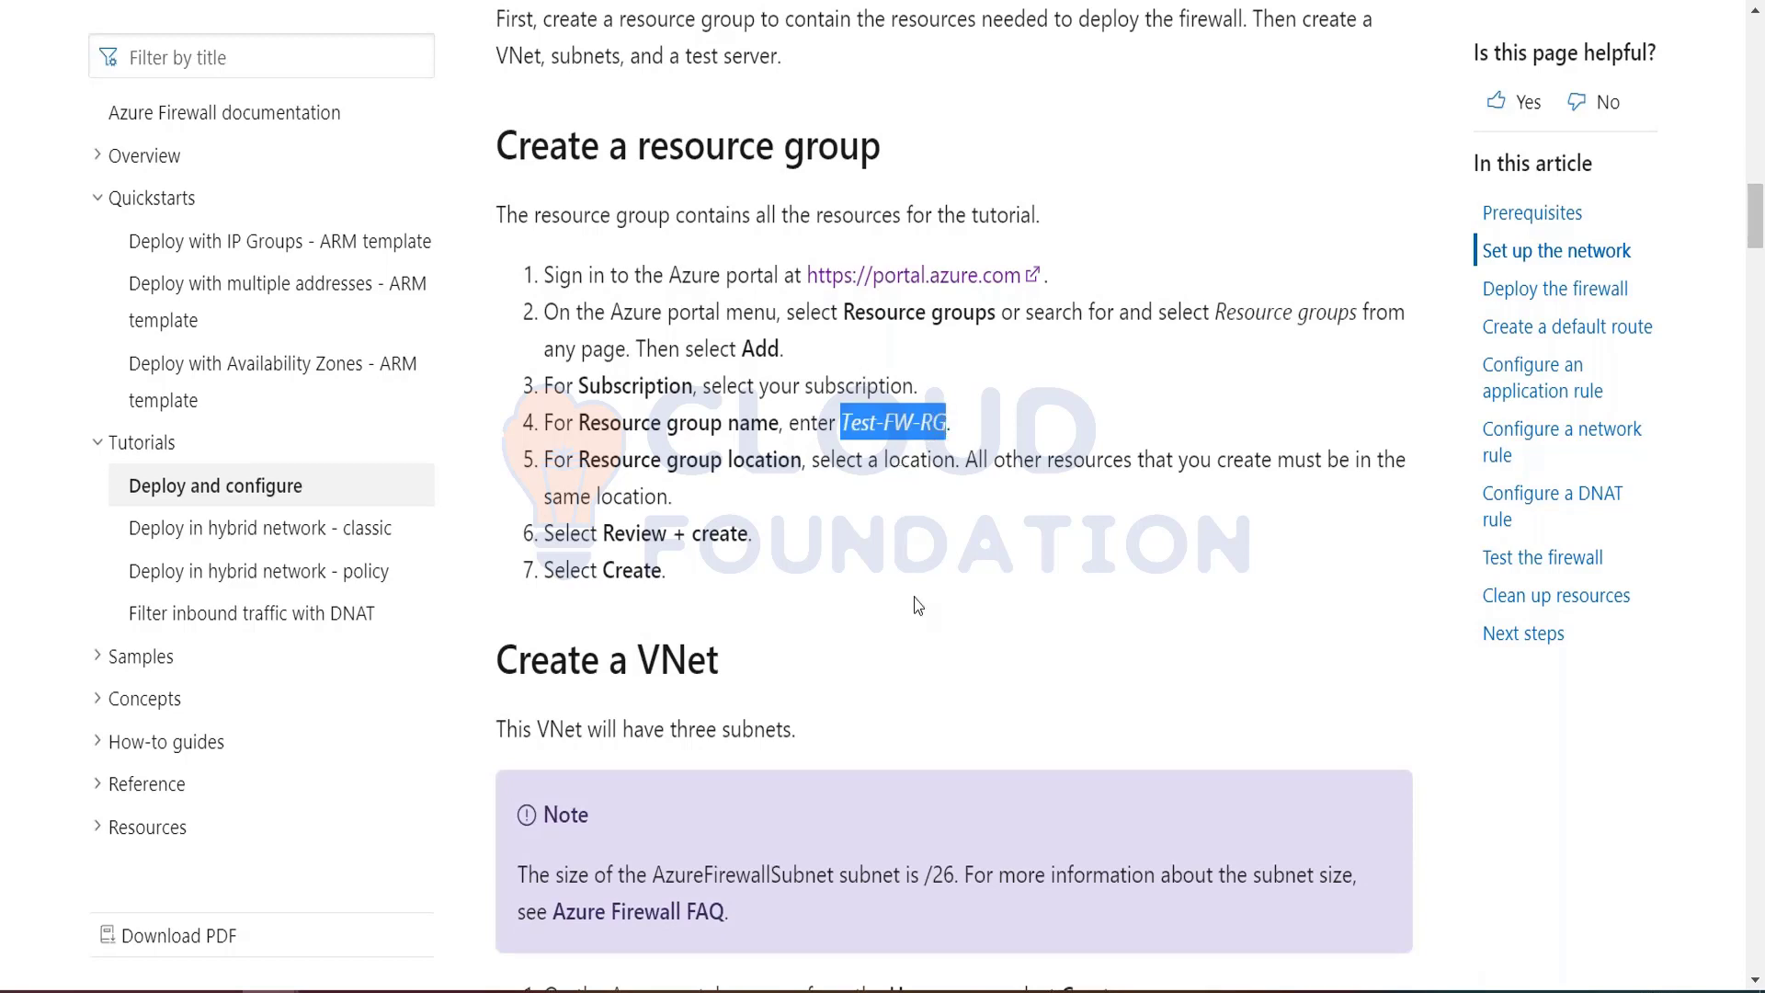
Step: Switch to the Azure portal and start a new resource group named Test-FW-RG
{"action": "key", "text": "alt+Tab"}
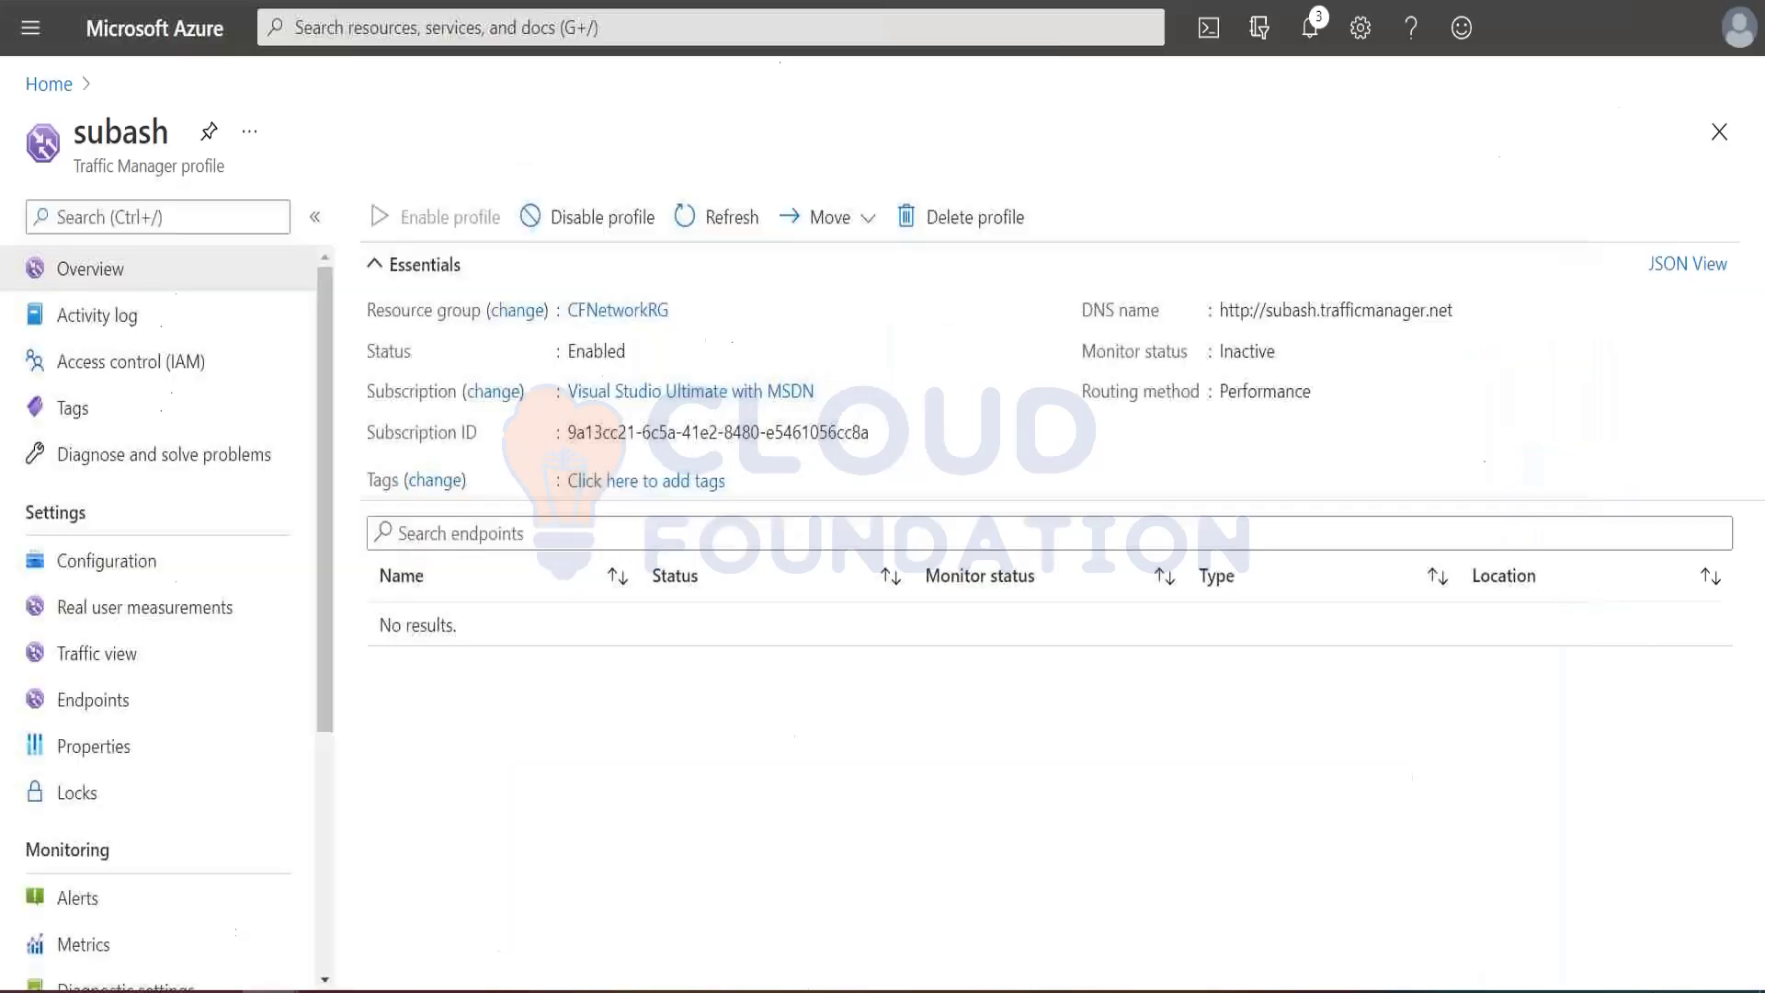
{"action": "left_click", "coordinate": [38, 42]}
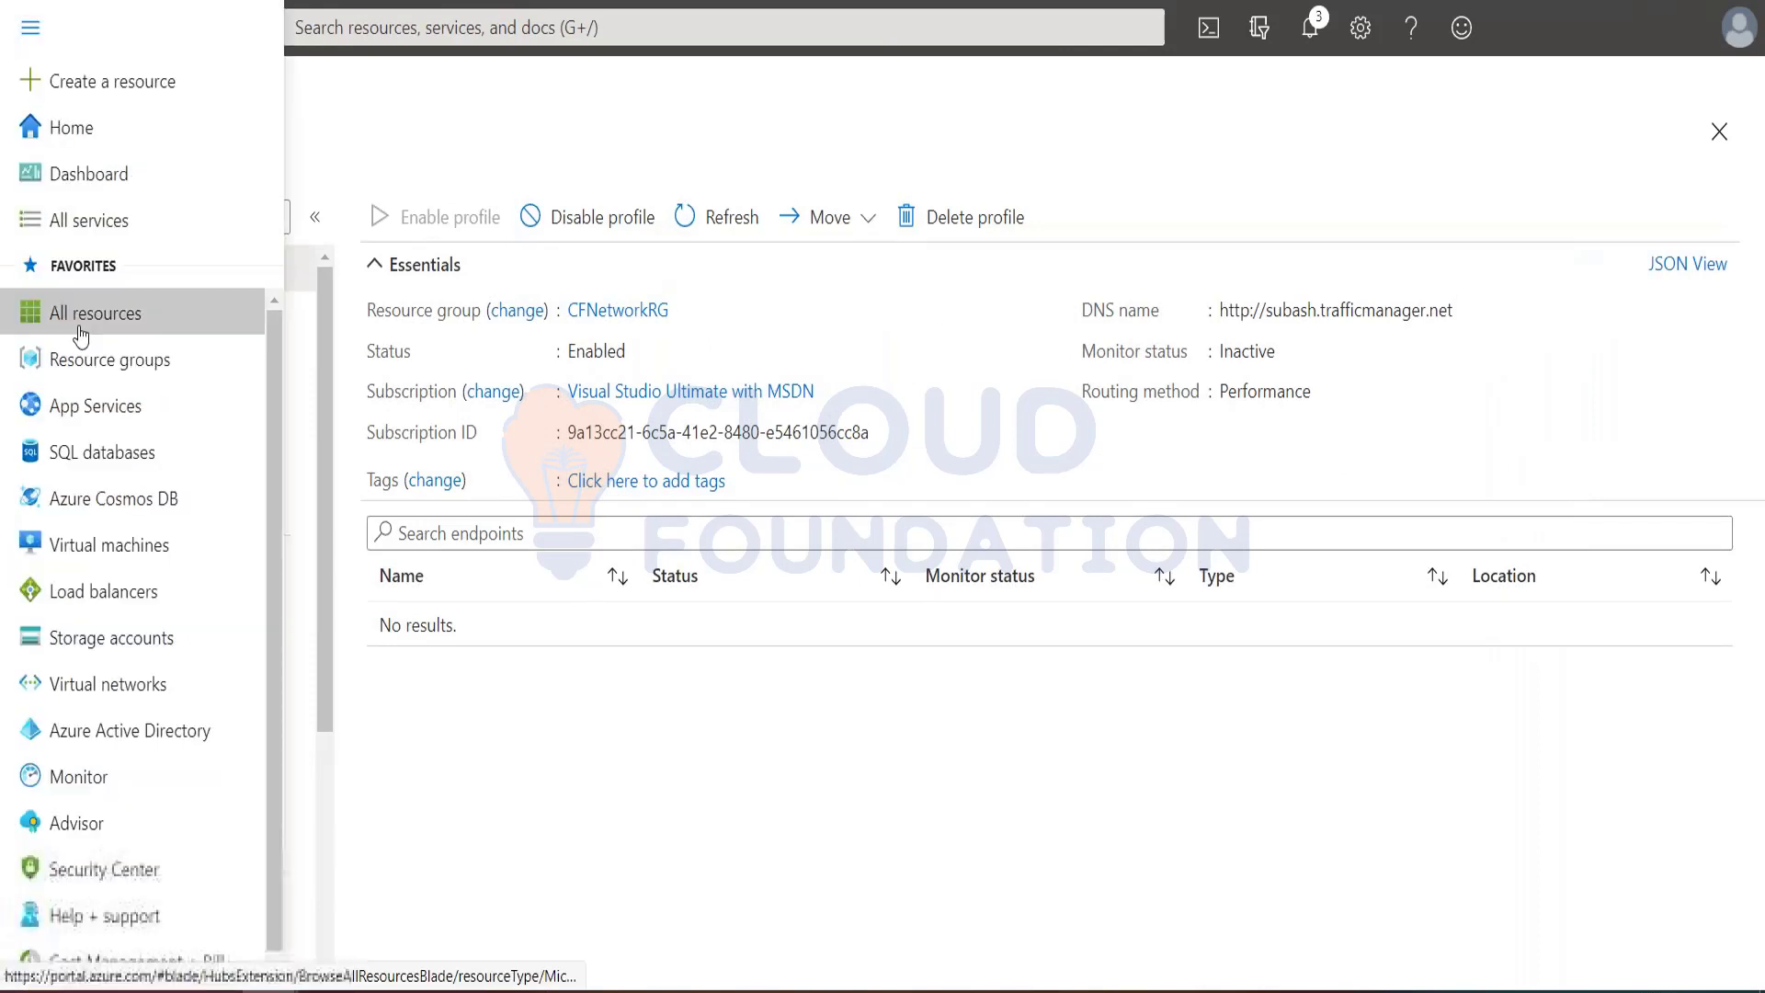
{"action": "left_click", "coordinate": [103, 365]}
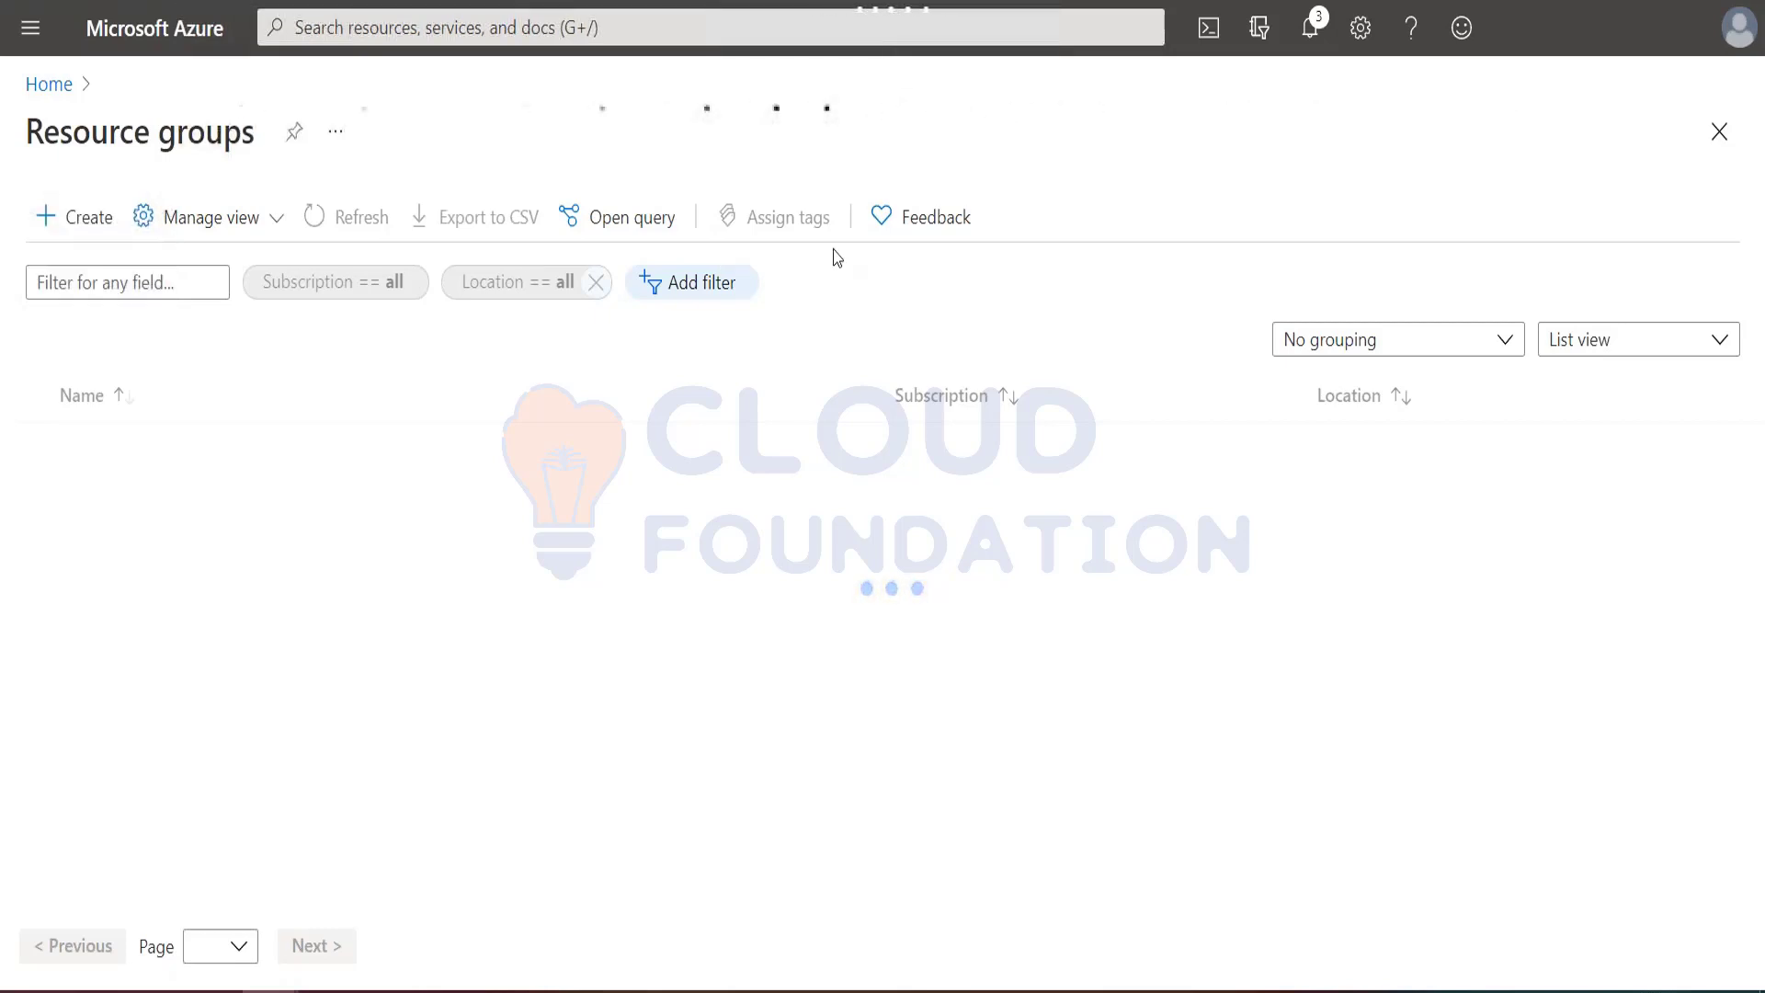
{"action": "left_click", "coordinate": [535, 489]}
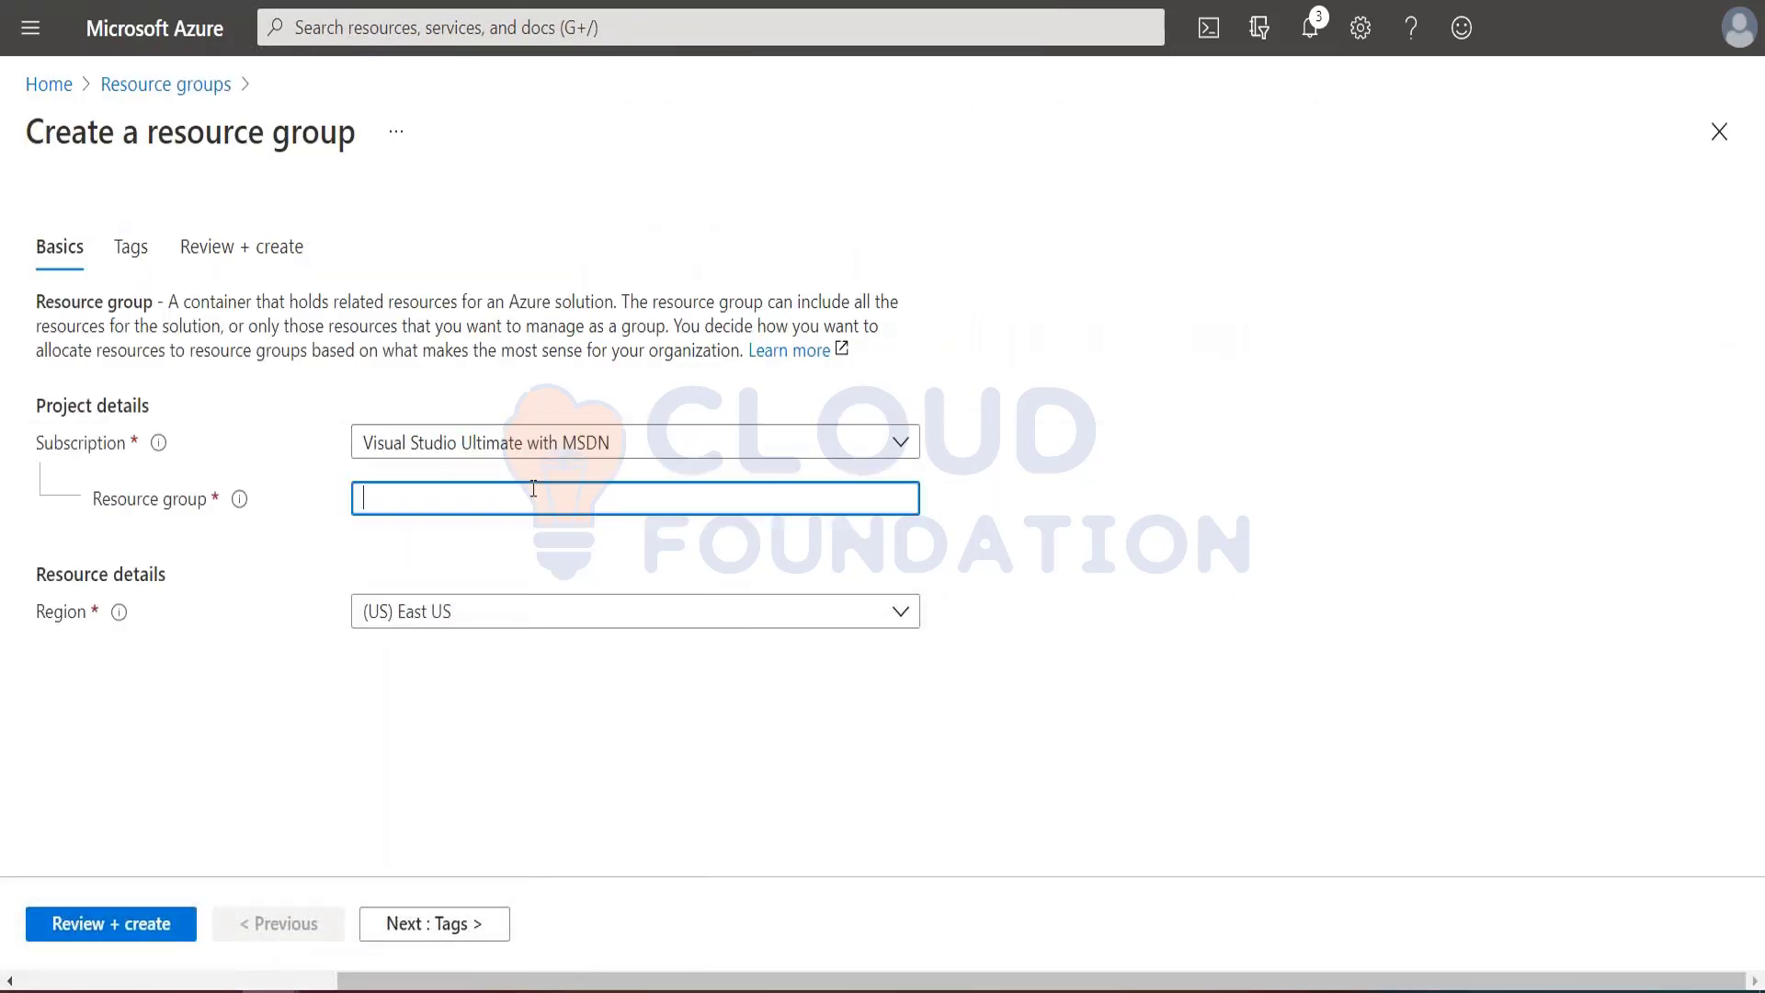
{"action": "type", "text": "Test-FW-RG"}
Step: Set the resource group's region to (Asia Pacific) Southeast Asia, then review and create the group
{"action": "left_click", "coordinate": [1163, 623]}
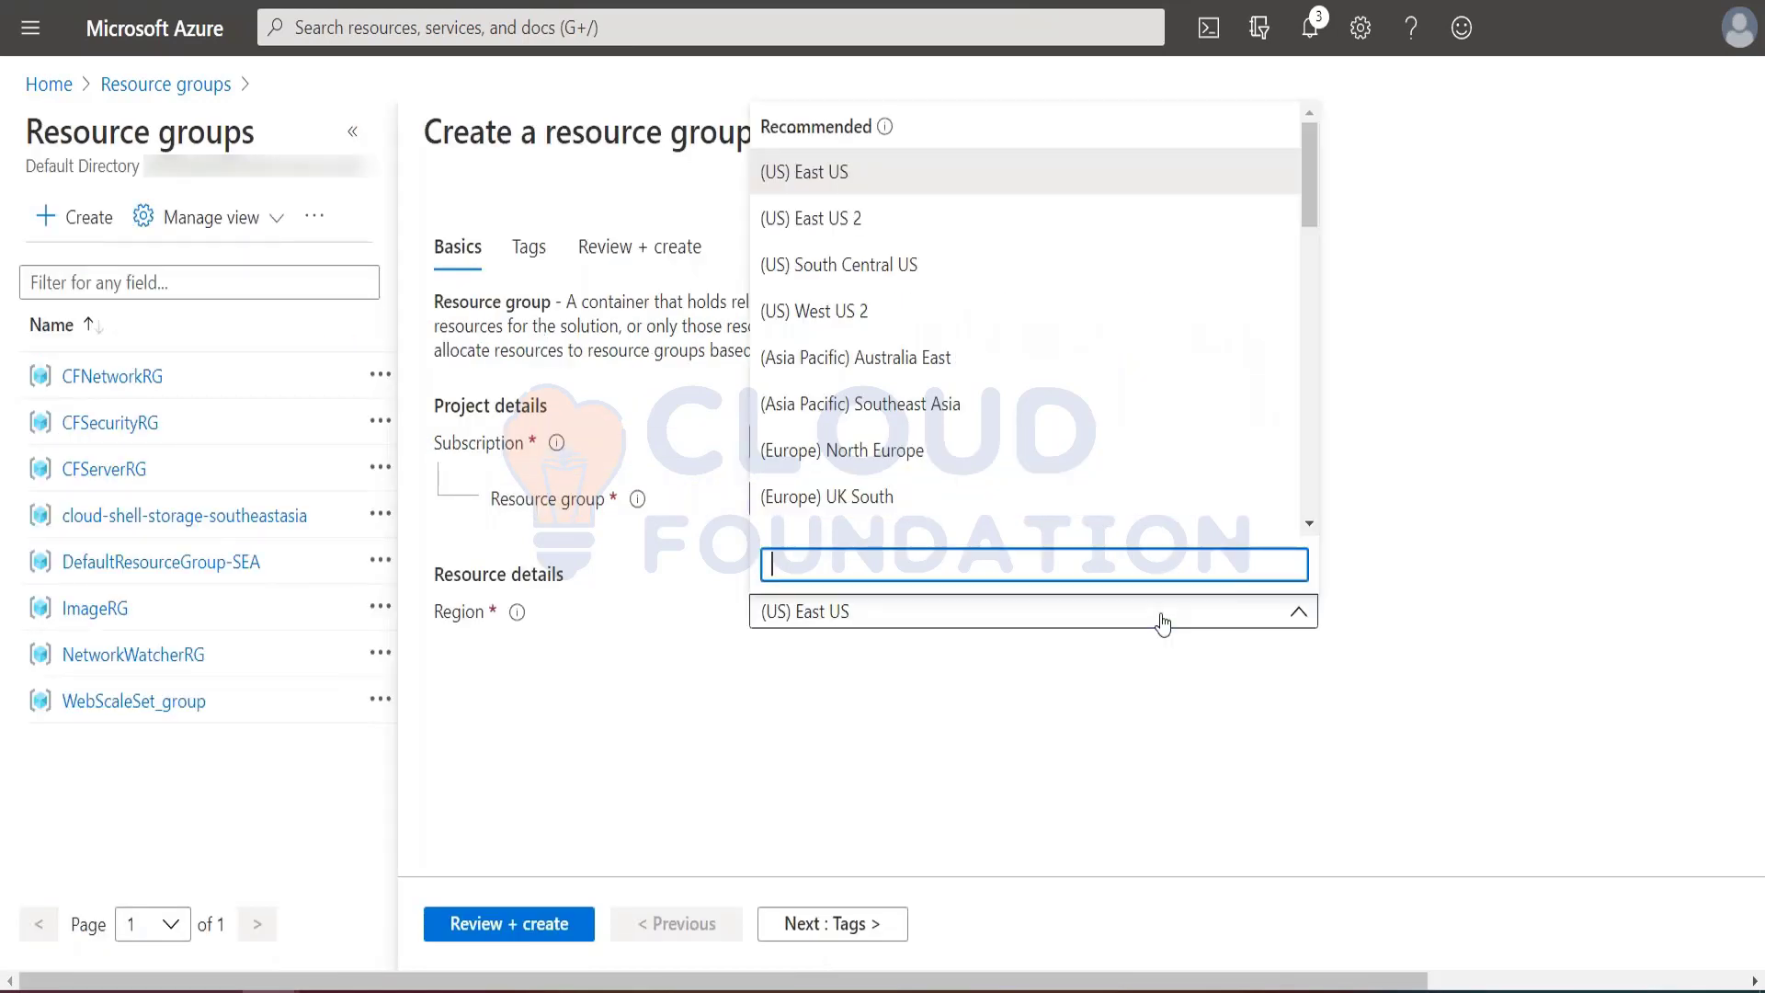
{"action": "type", "text": "southeast a"}
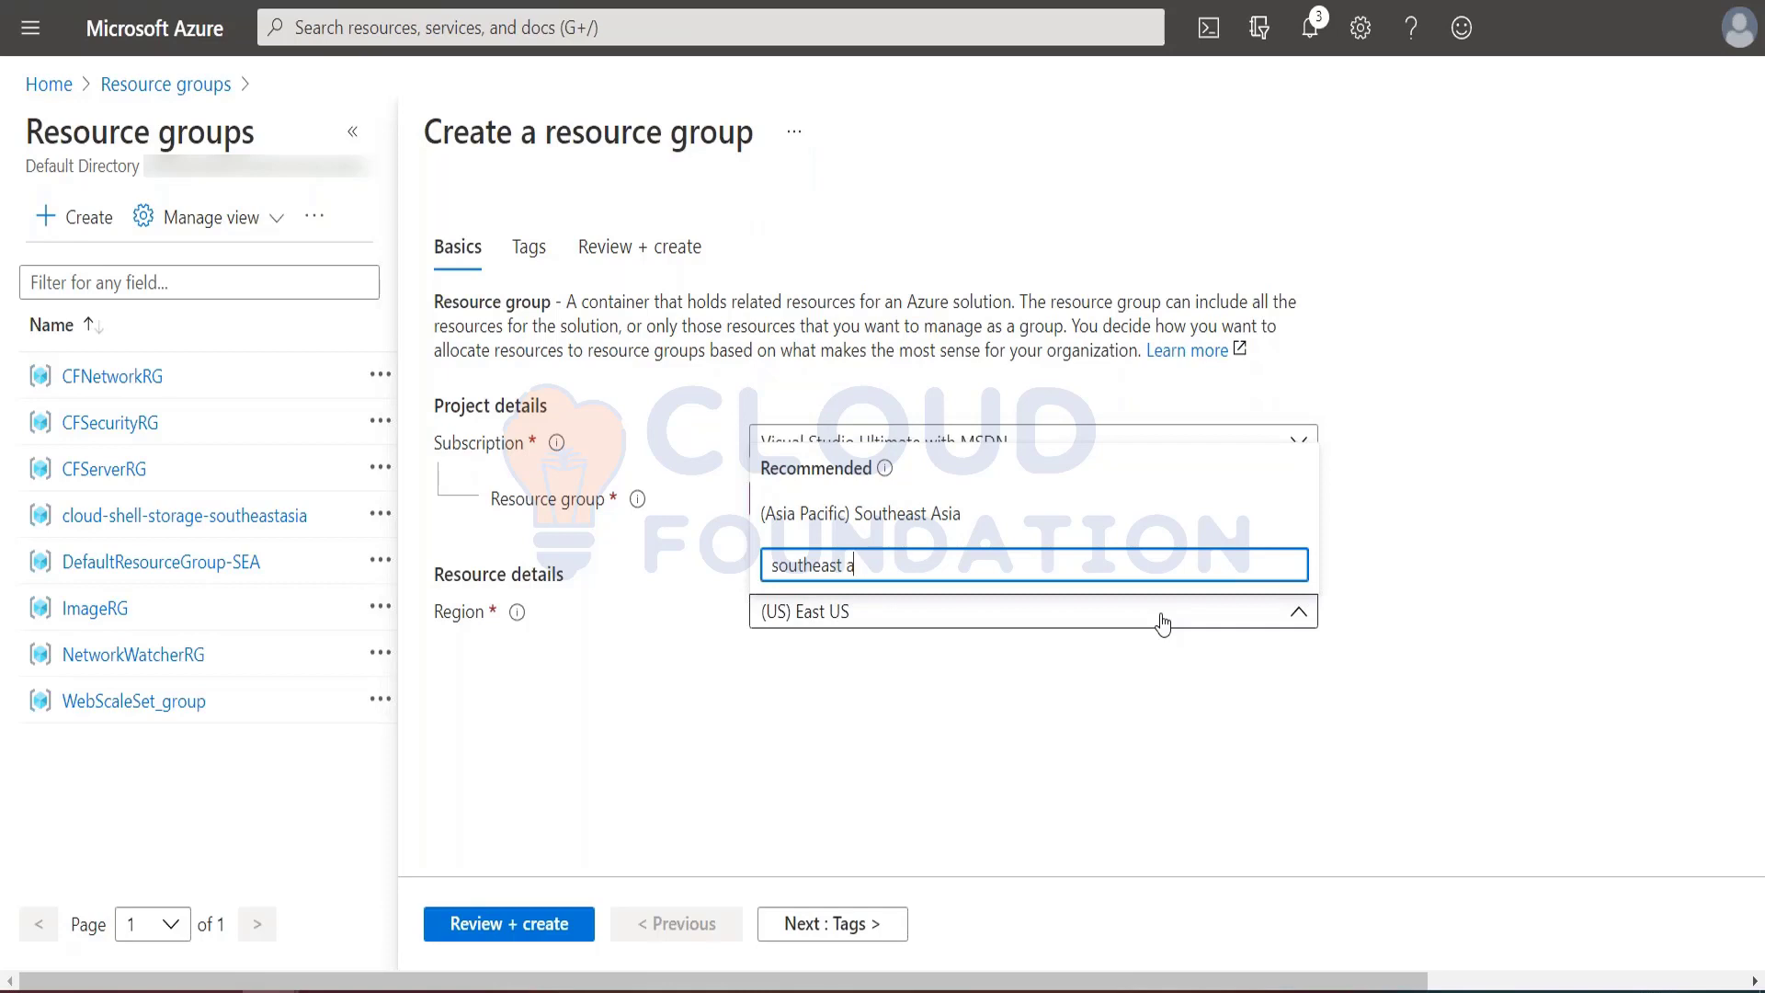
{"action": "left_click", "coordinate": [950, 520]}
{"action": "left_click", "coordinate": [511, 924]}
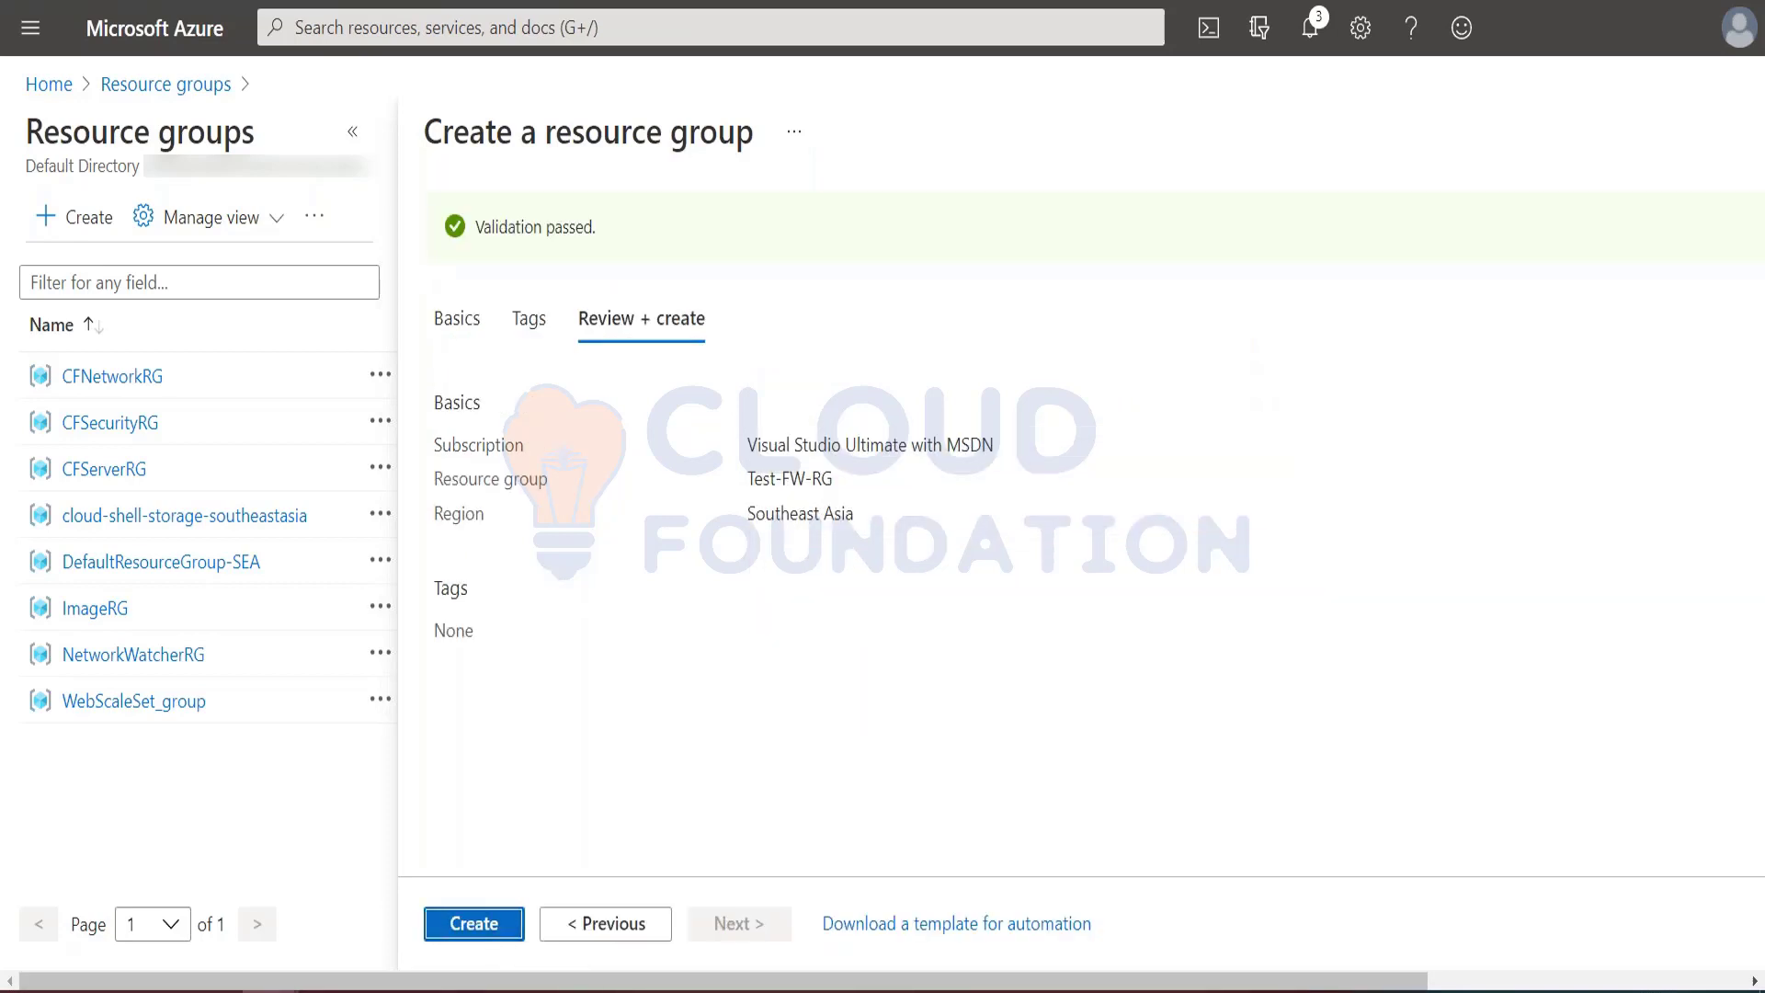
{"action": "left_click", "coordinate": [472, 927]}
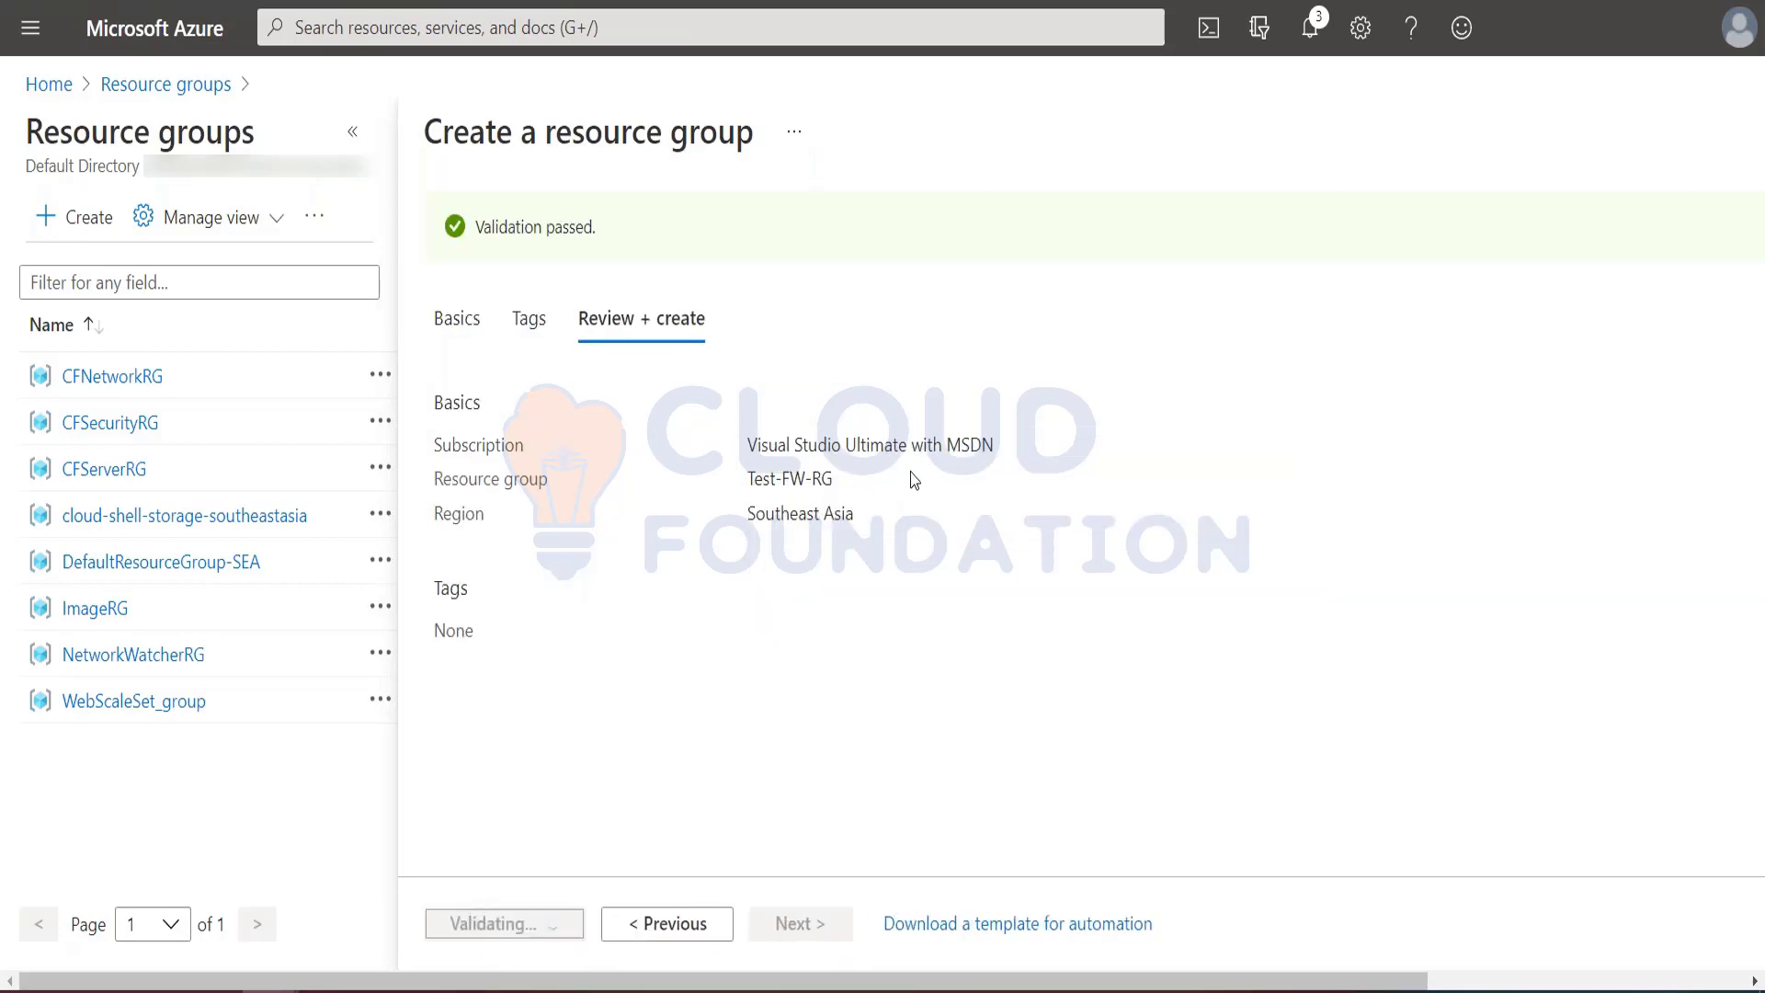
Step: Switch back to the Azure Firewall tutorial and read the Create a VNet instructions
{"action": "key", "text": "alt+Tab"}
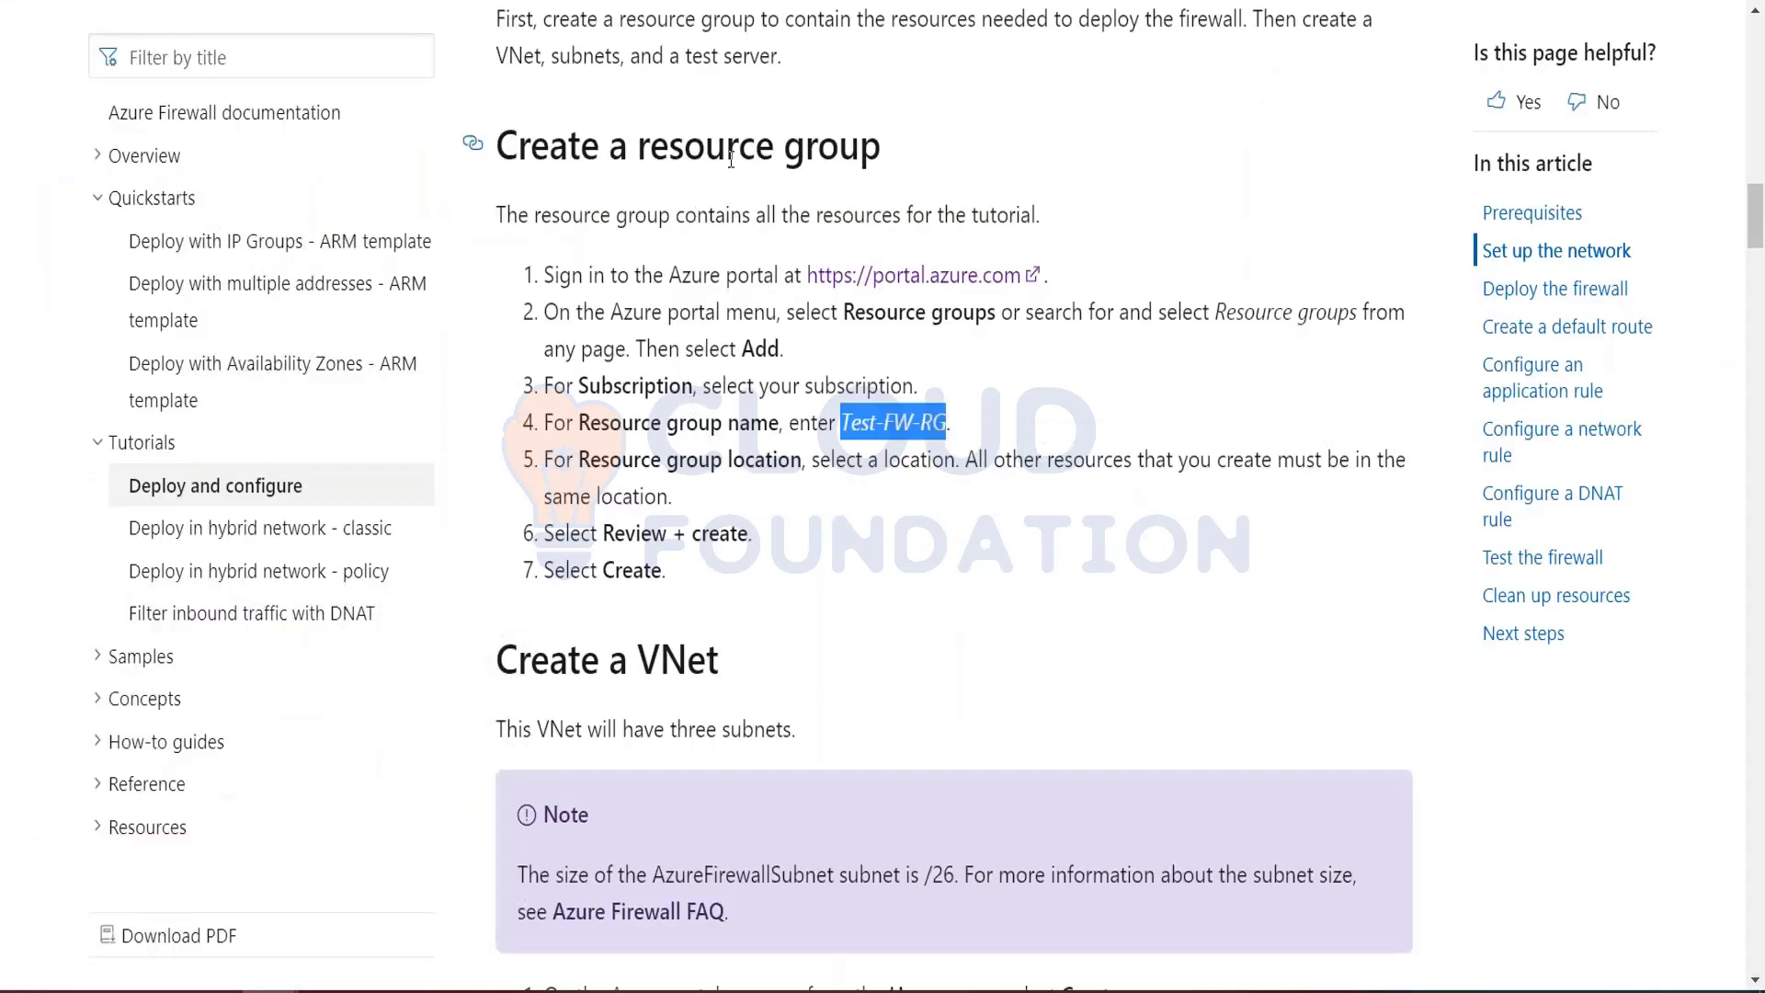
{"action": "scroll", "coordinate": [771, 546], "scroll_direction": "down", "scroll_amount": 7}
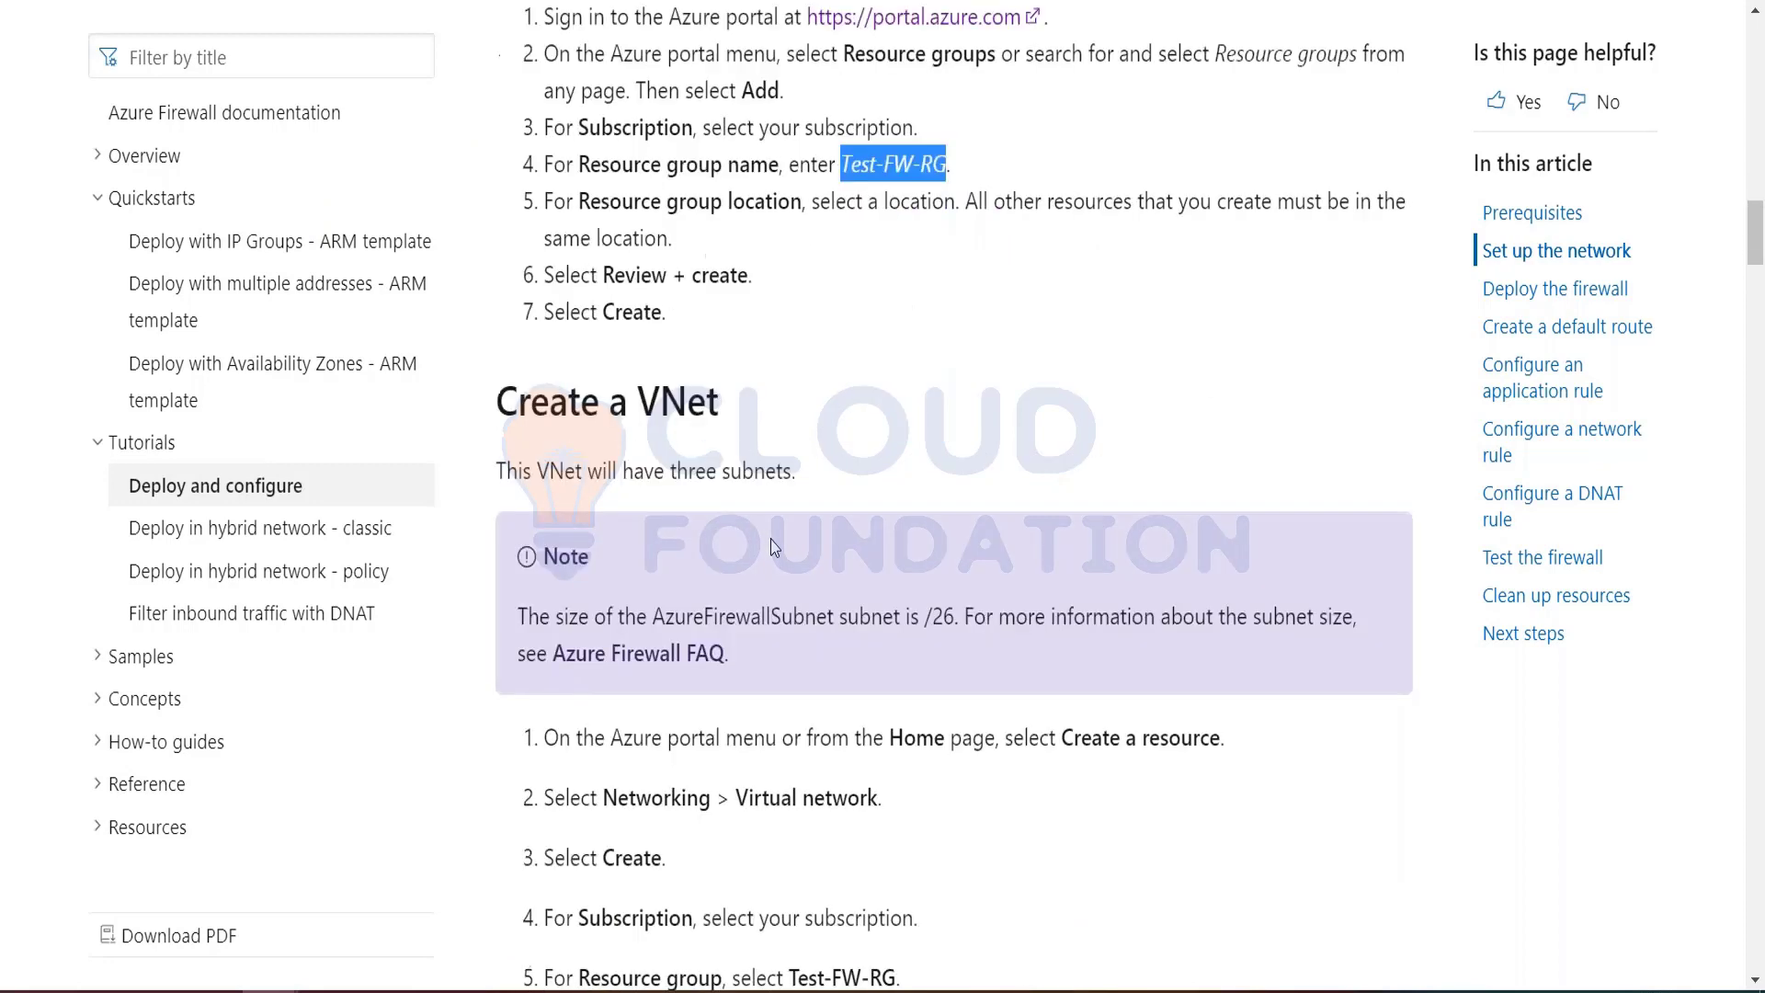
{"action": "scroll", "coordinate": [781, 548], "scroll_direction": "up", "scroll_amount": 1}
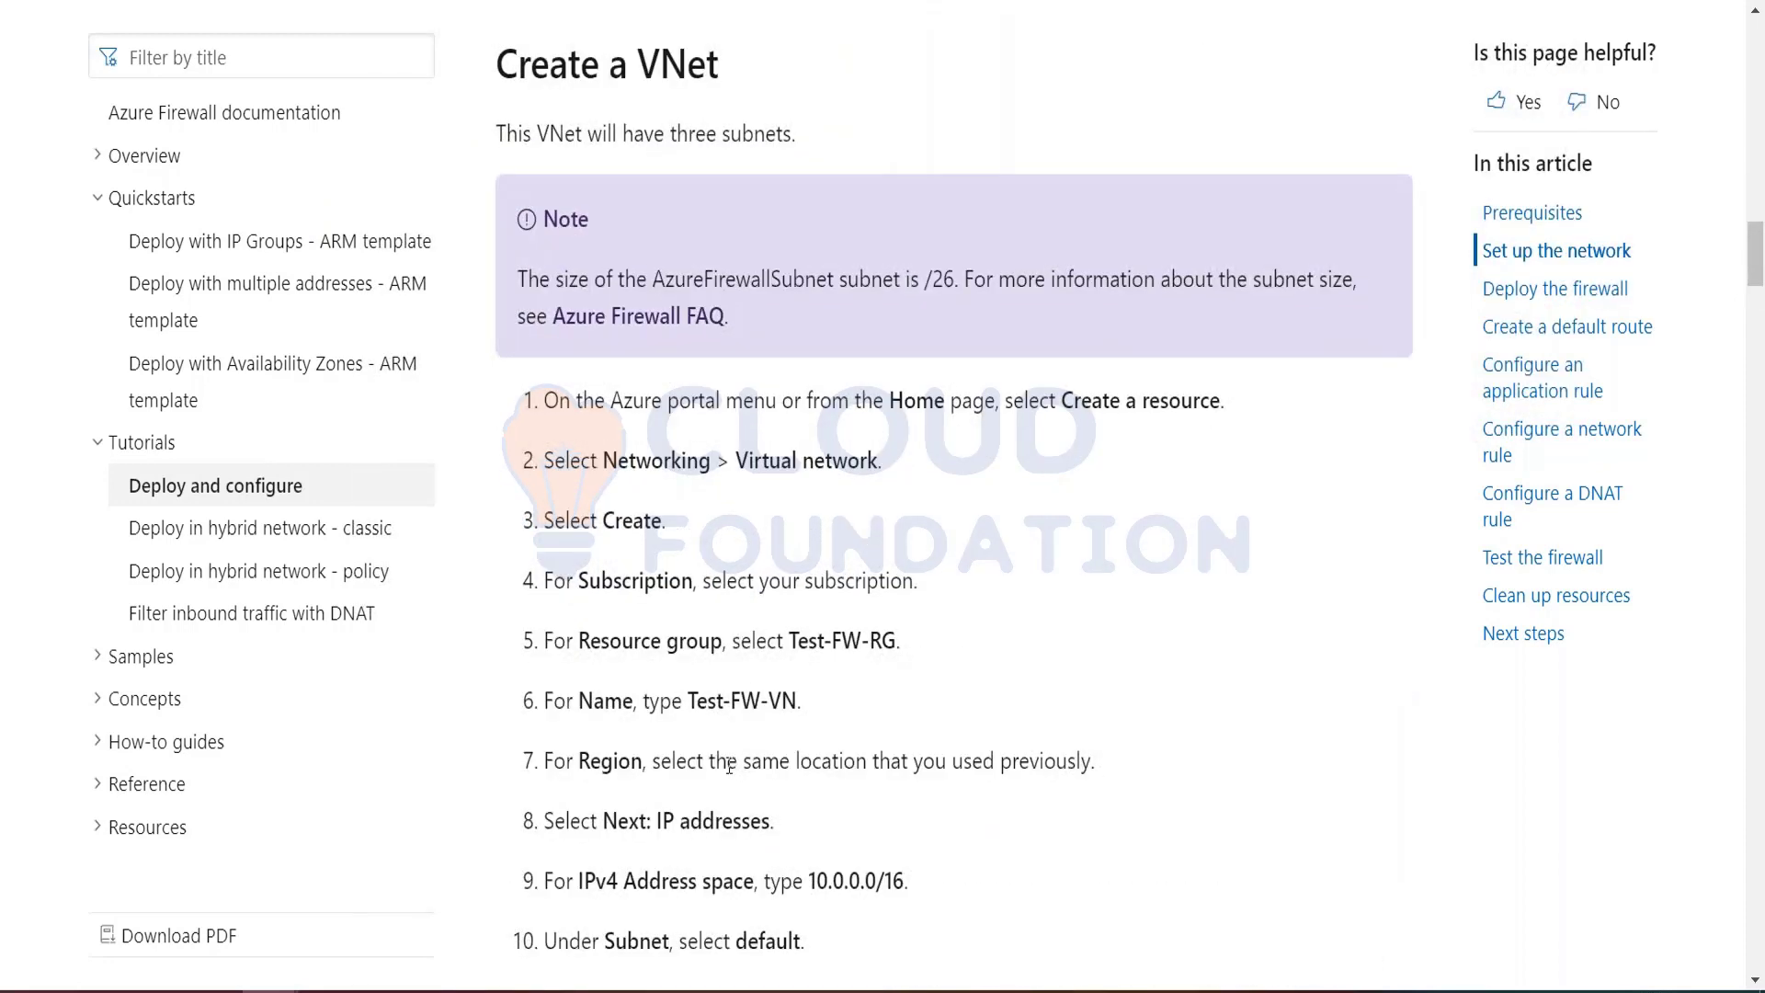
Step: Copy the virtual network name Test-FW-VN from the tutorial and switch to the Azure portal's Virtual networks list
{"action": "left_click_drag", "start_coordinate": [690, 698], "coordinate": [798, 700]}
{"action": "left_click", "coordinate": [839, 709]}
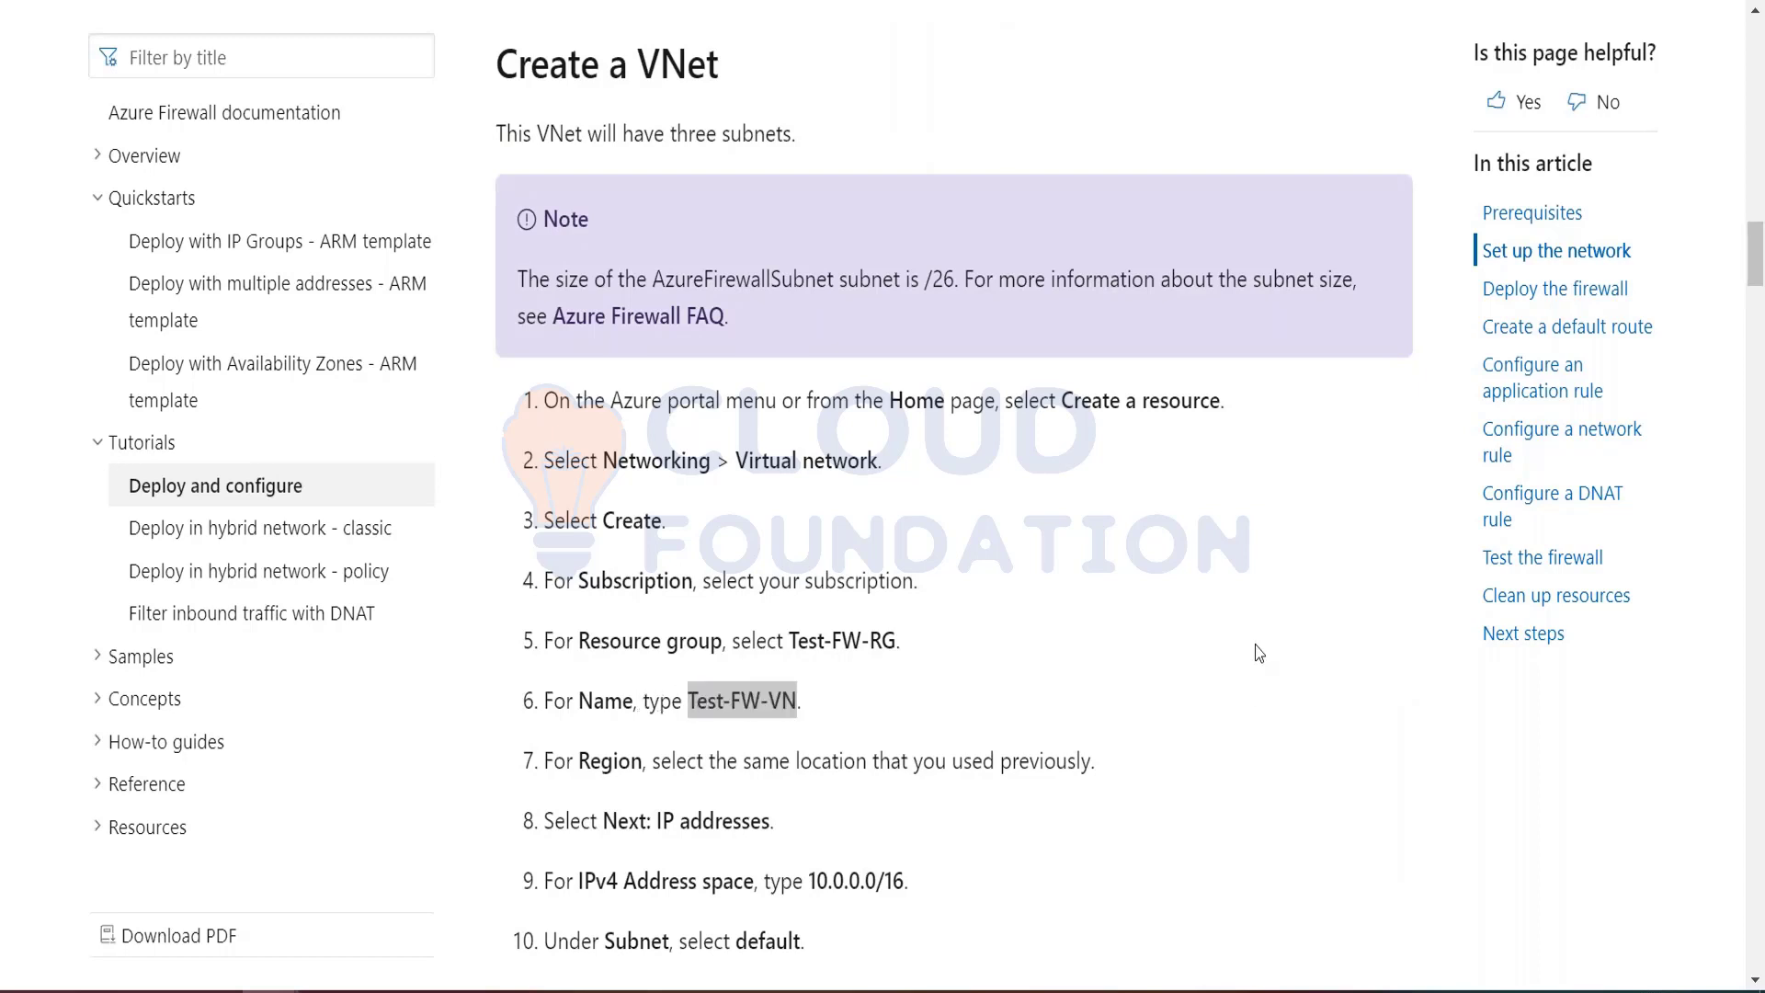
{"action": "key", "text": "alt+Tab"}
{"action": "left_click", "coordinate": [102, 678]}
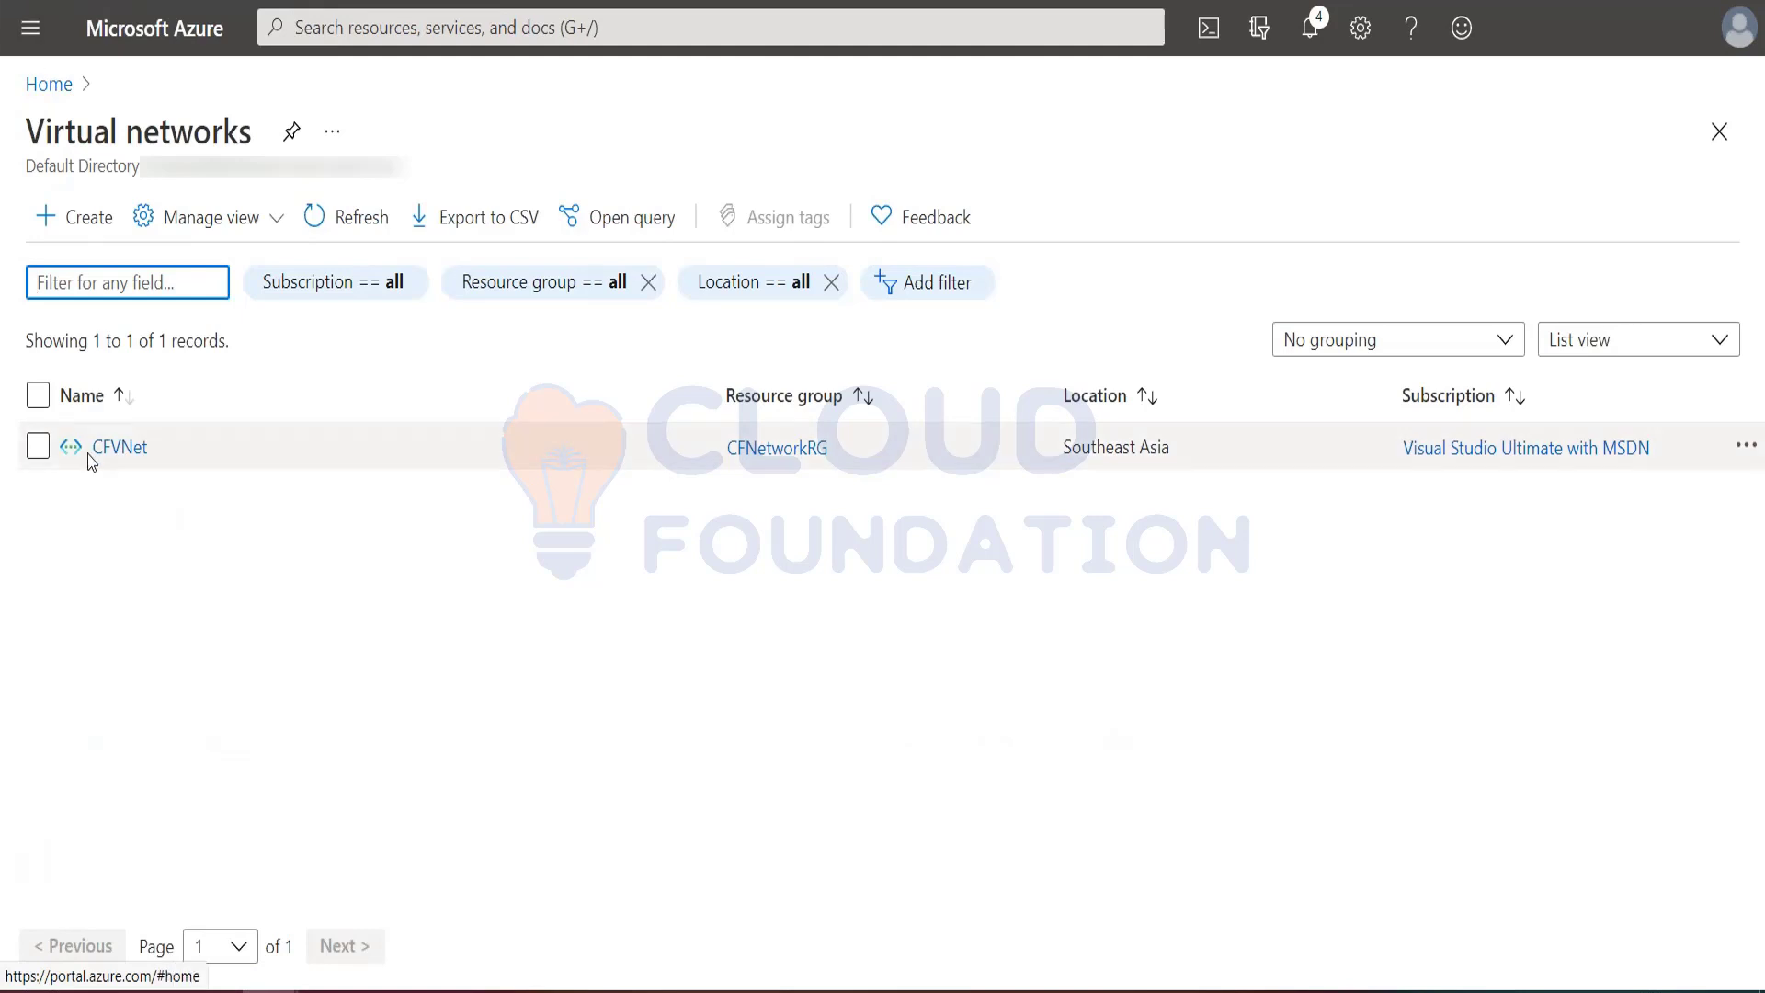
Step: Try to delete the existing CFVNet virtual network from its overview page
{"action": "left_click", "coordinate": [38, 446]}
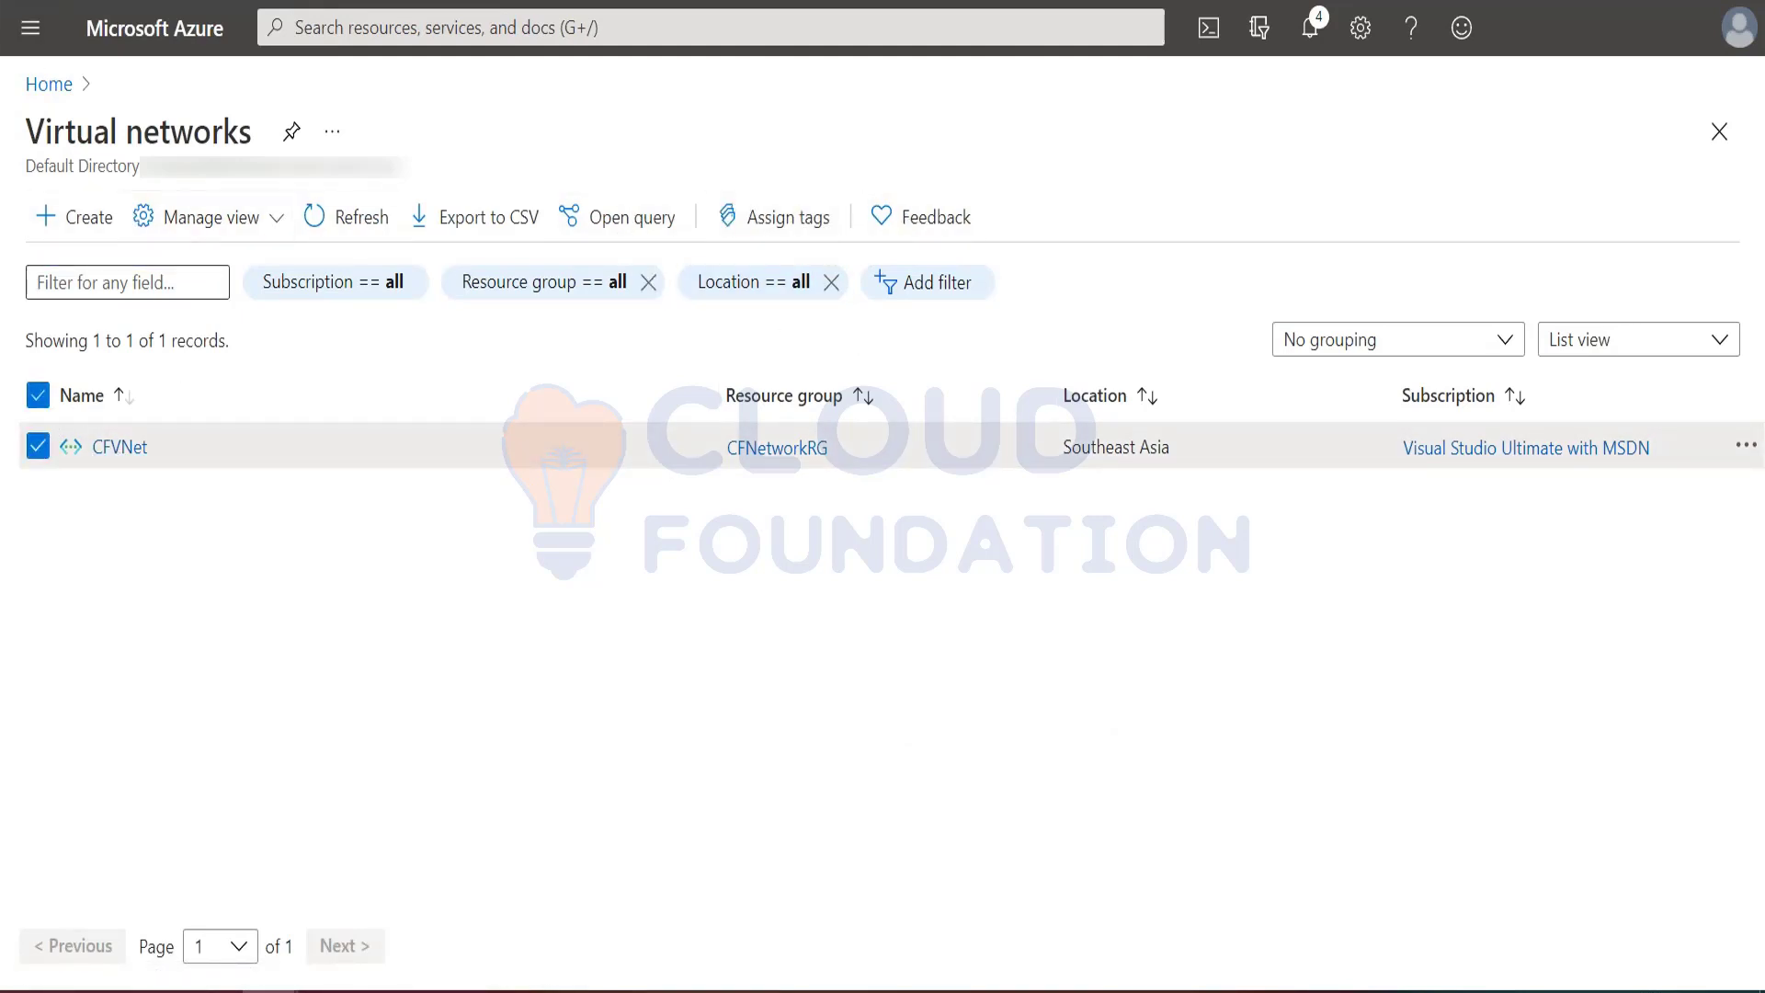
{"action": "left_click", "coordinate": [1745, 445]}
{"action": "left_click", "coordinate": [1005, 610]}
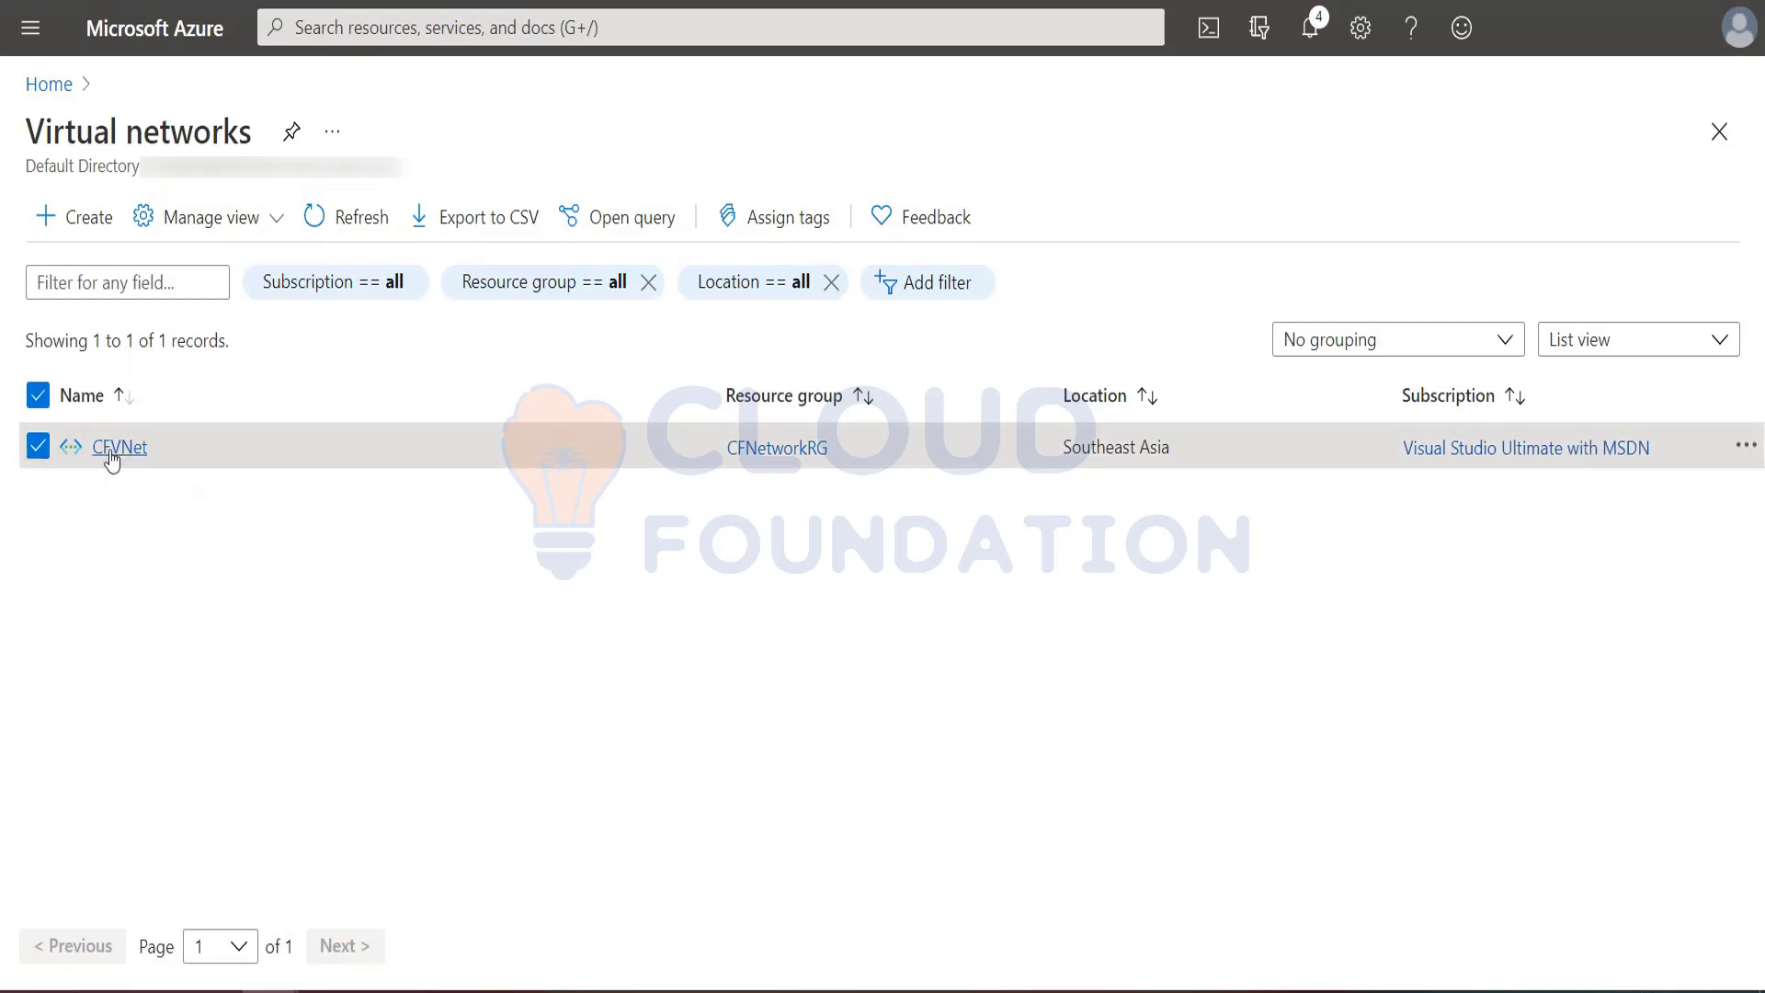
{"action": "left_click", "coordinate": [109, 446]}
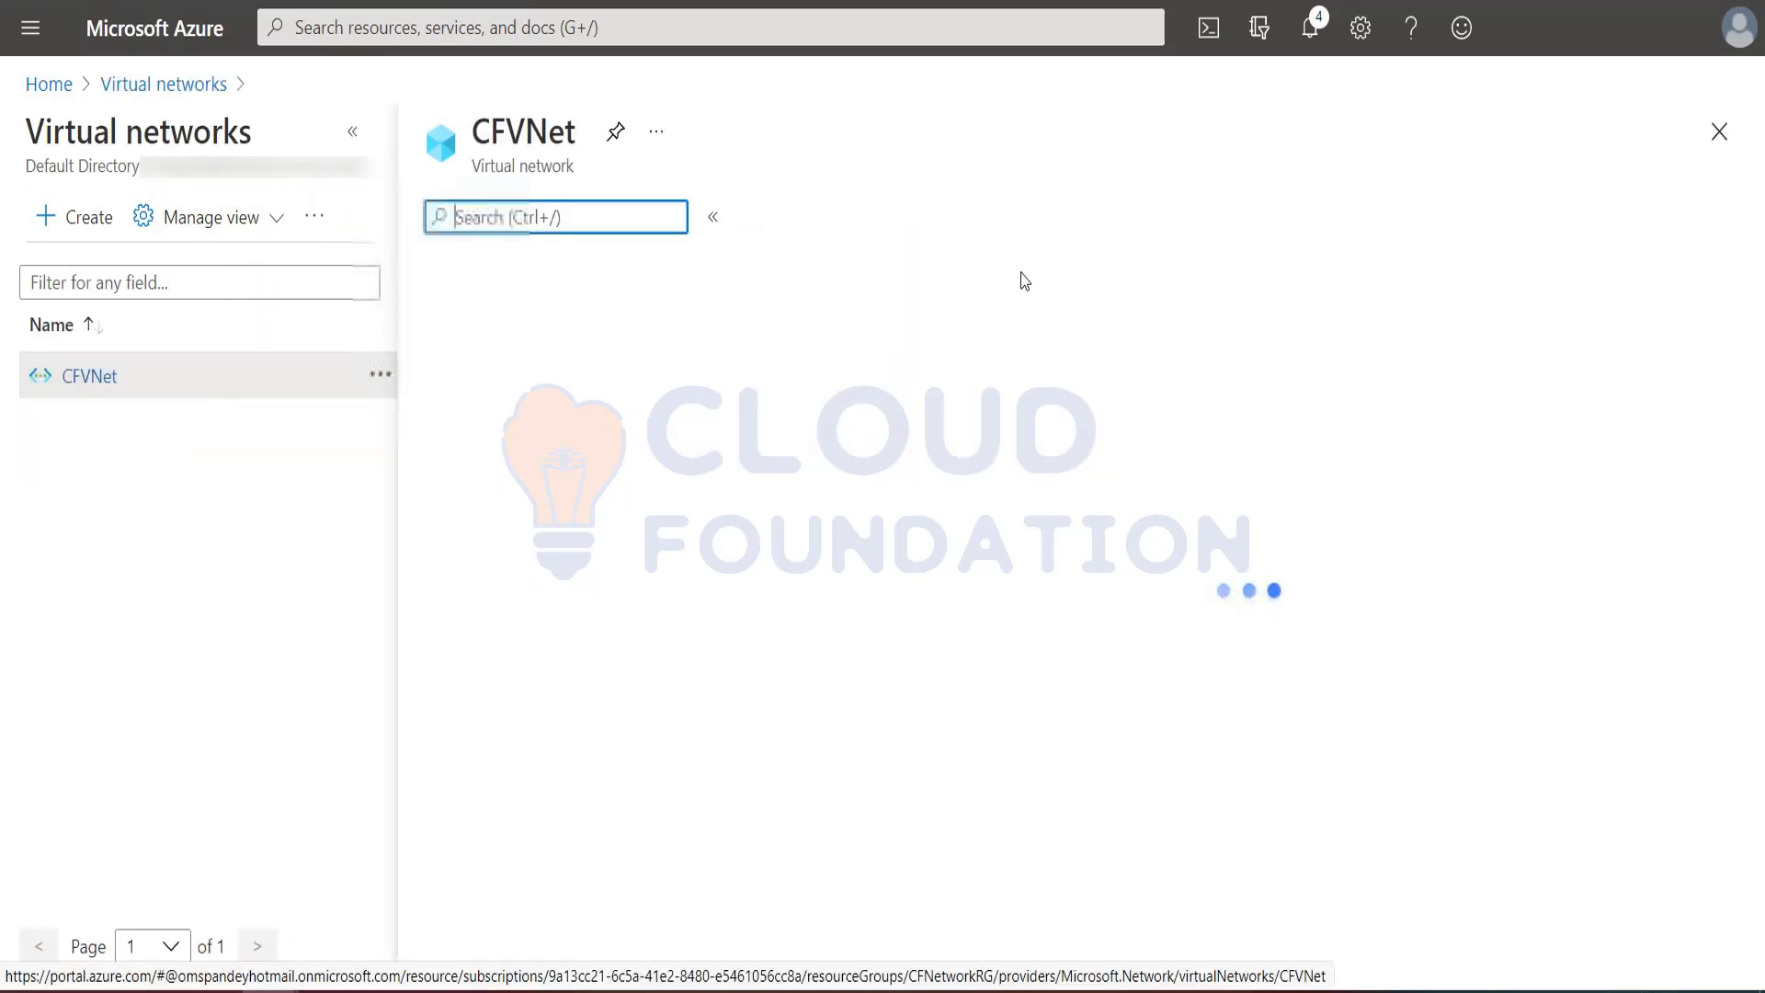
{"action": "left_click", "coordinate": [626, 217]}
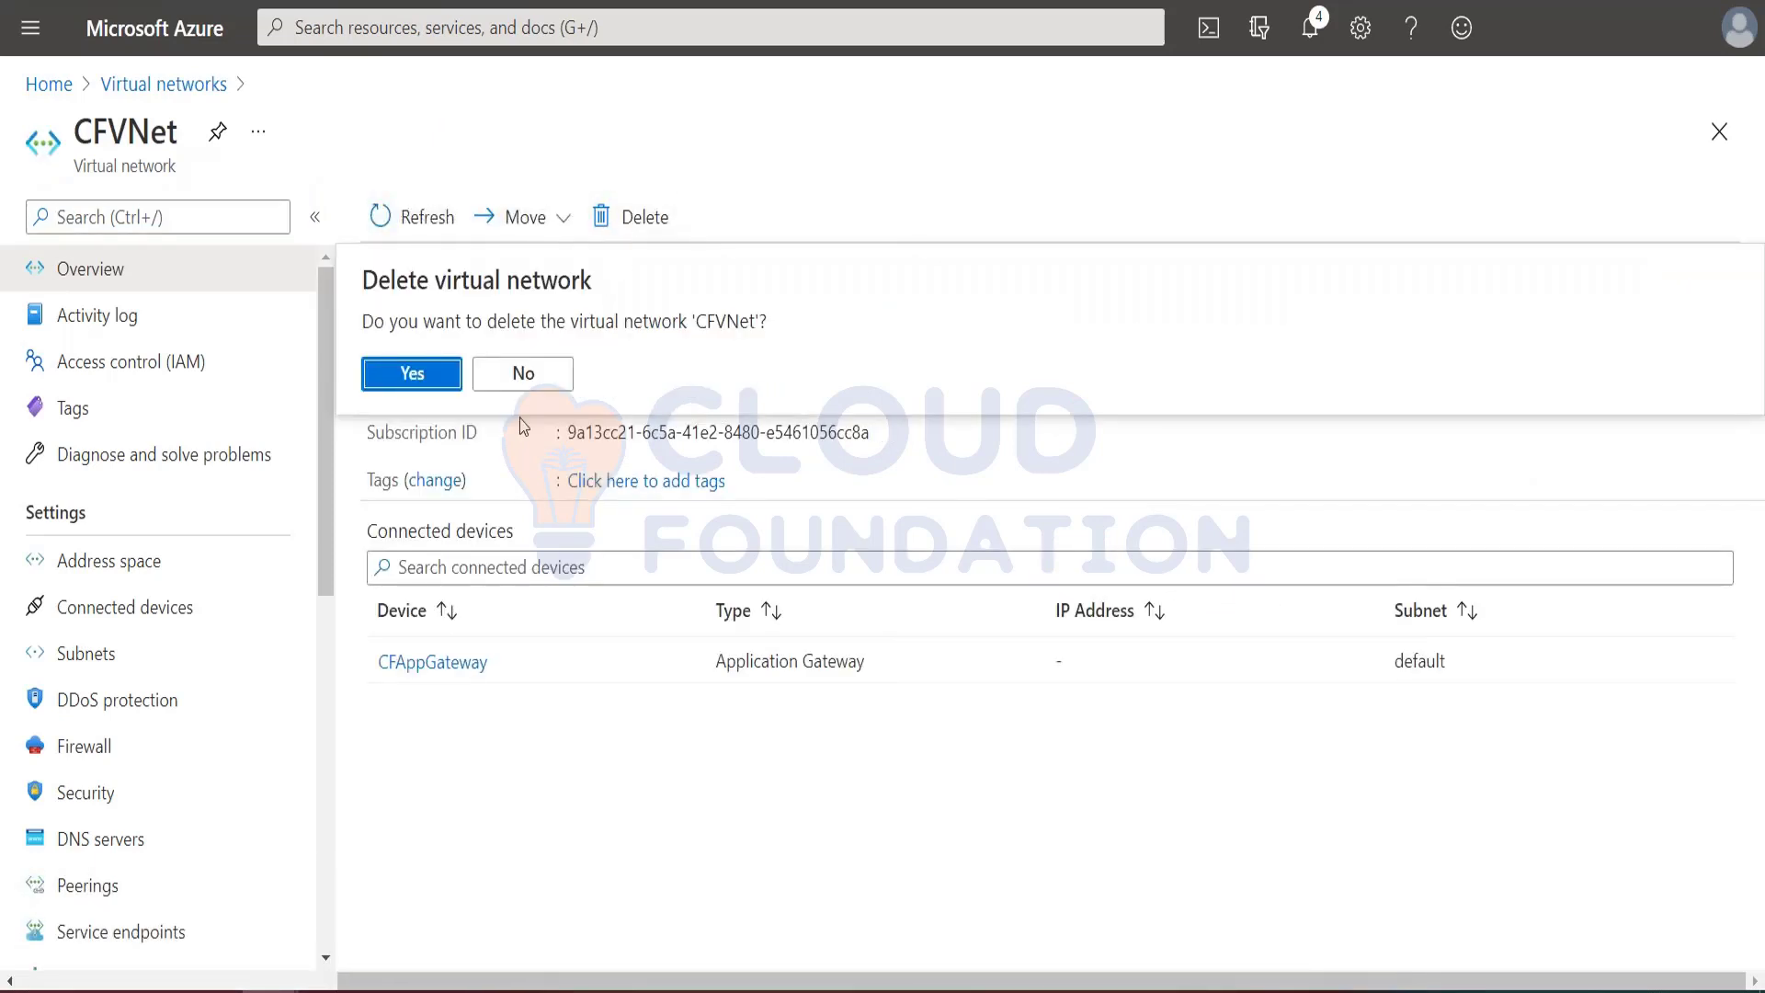
{"action": "left_click", "coordinate": [409, 372]}
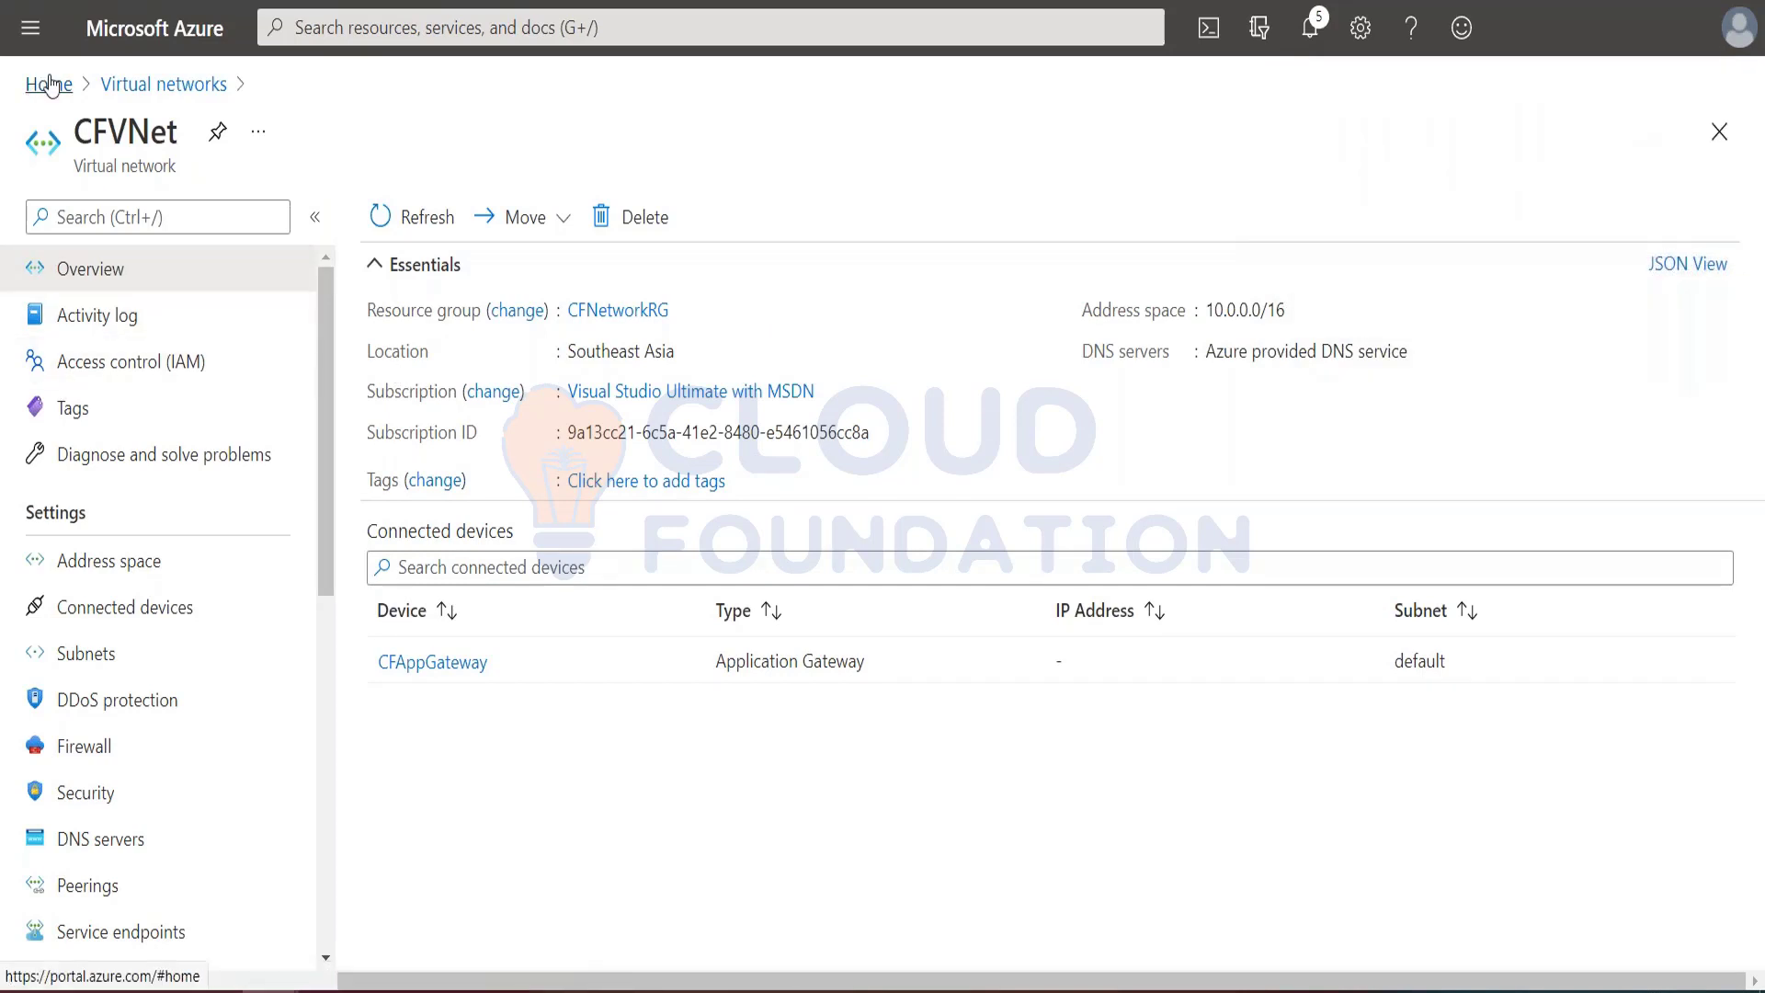
Step: Delete every listed resource except the Traffic Manager profile, confirming with "yes", and refresh the list of all resources
{"action": "left_click", "coordinate": [30, 27]}
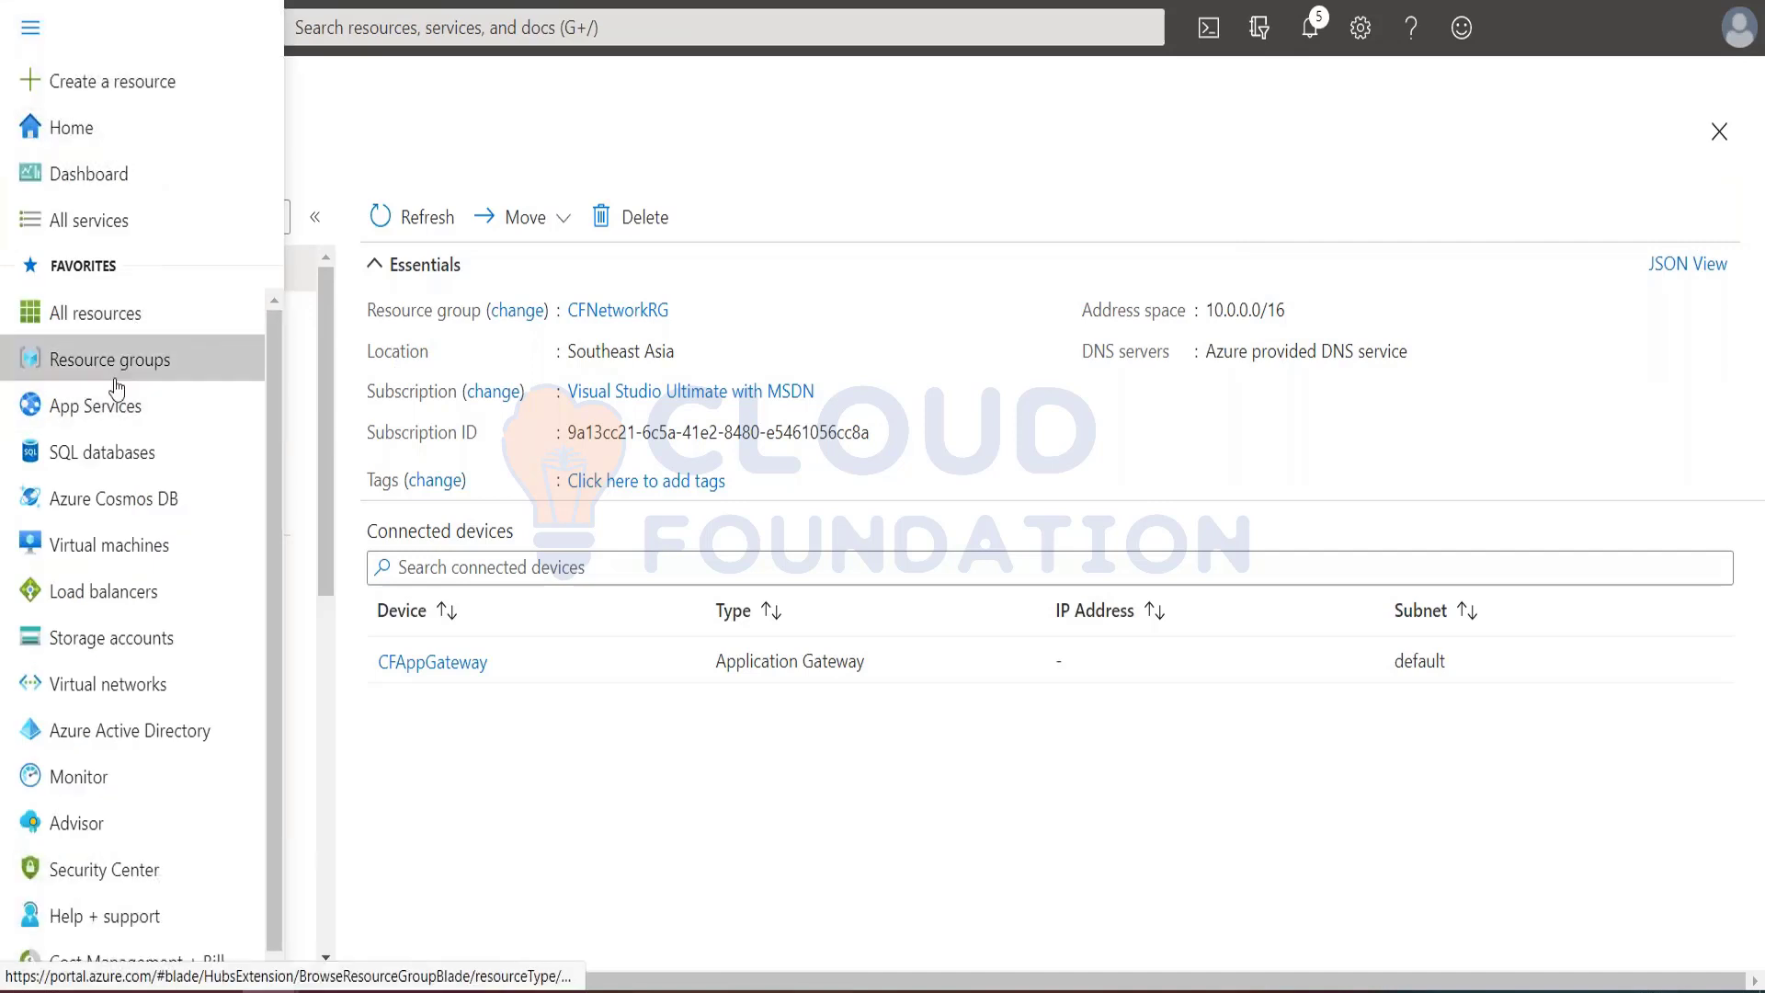
{"action": "left_click", "coordinate": [92, 318]}
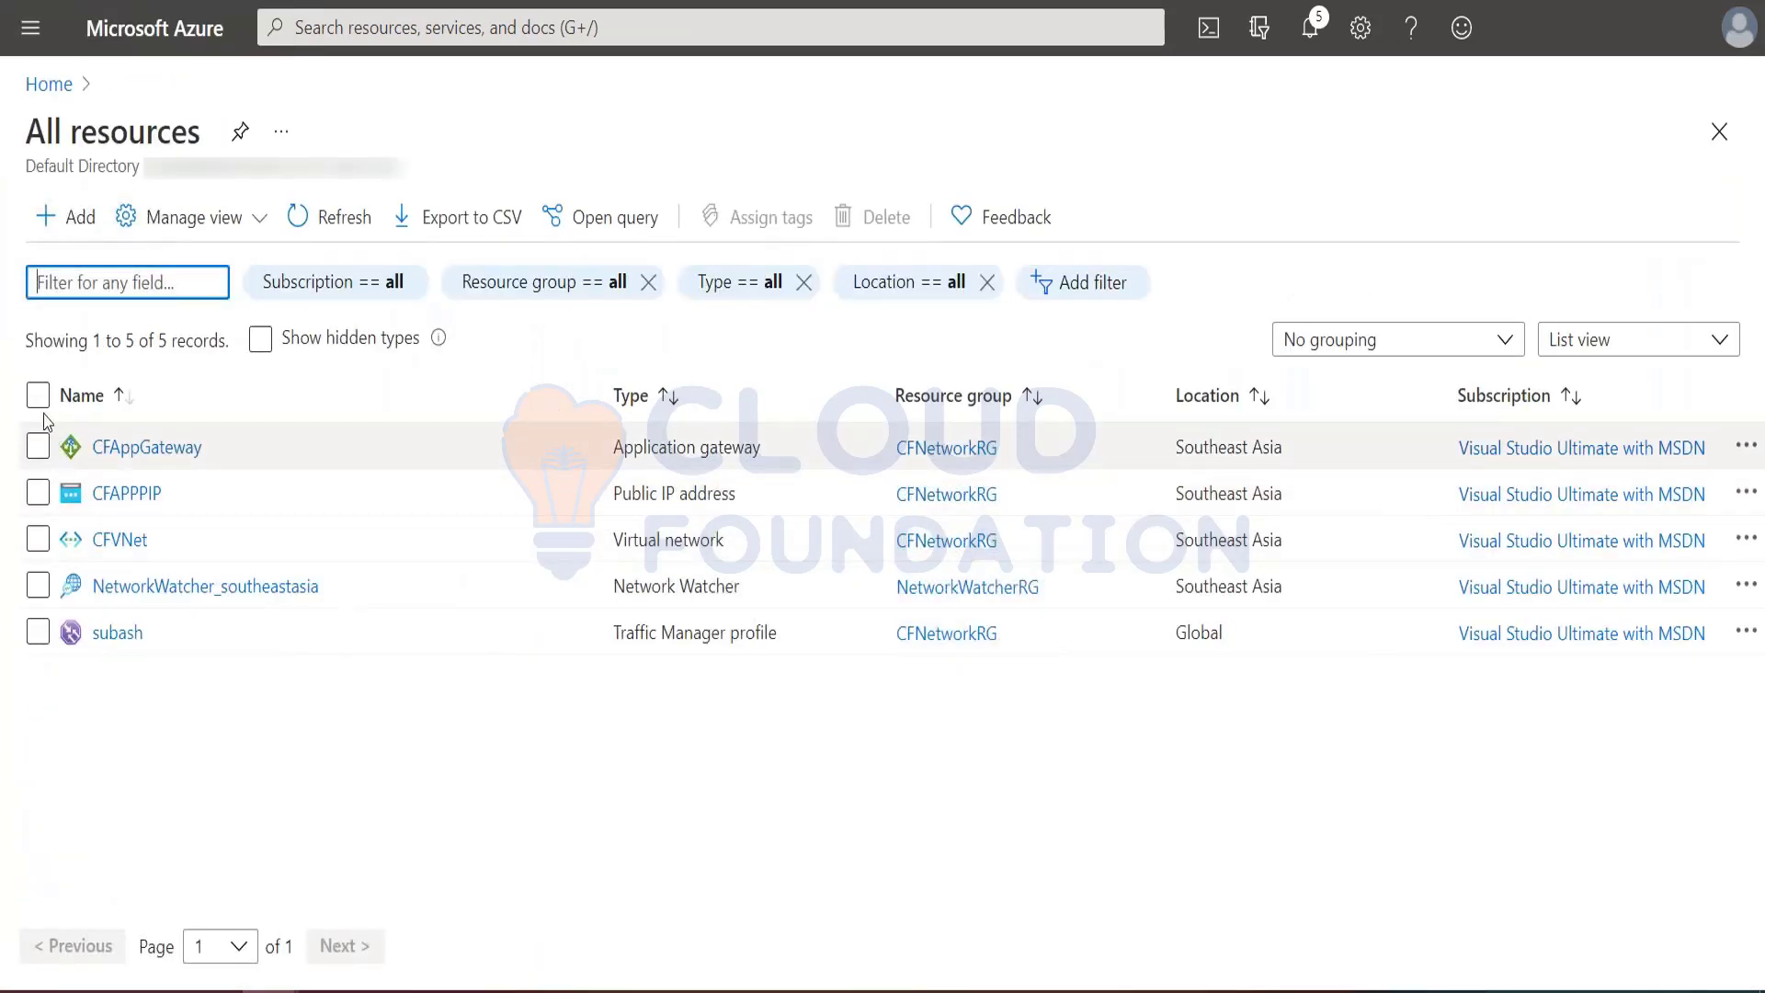
{"action": "left_click", "coordinate": [38, 394]}
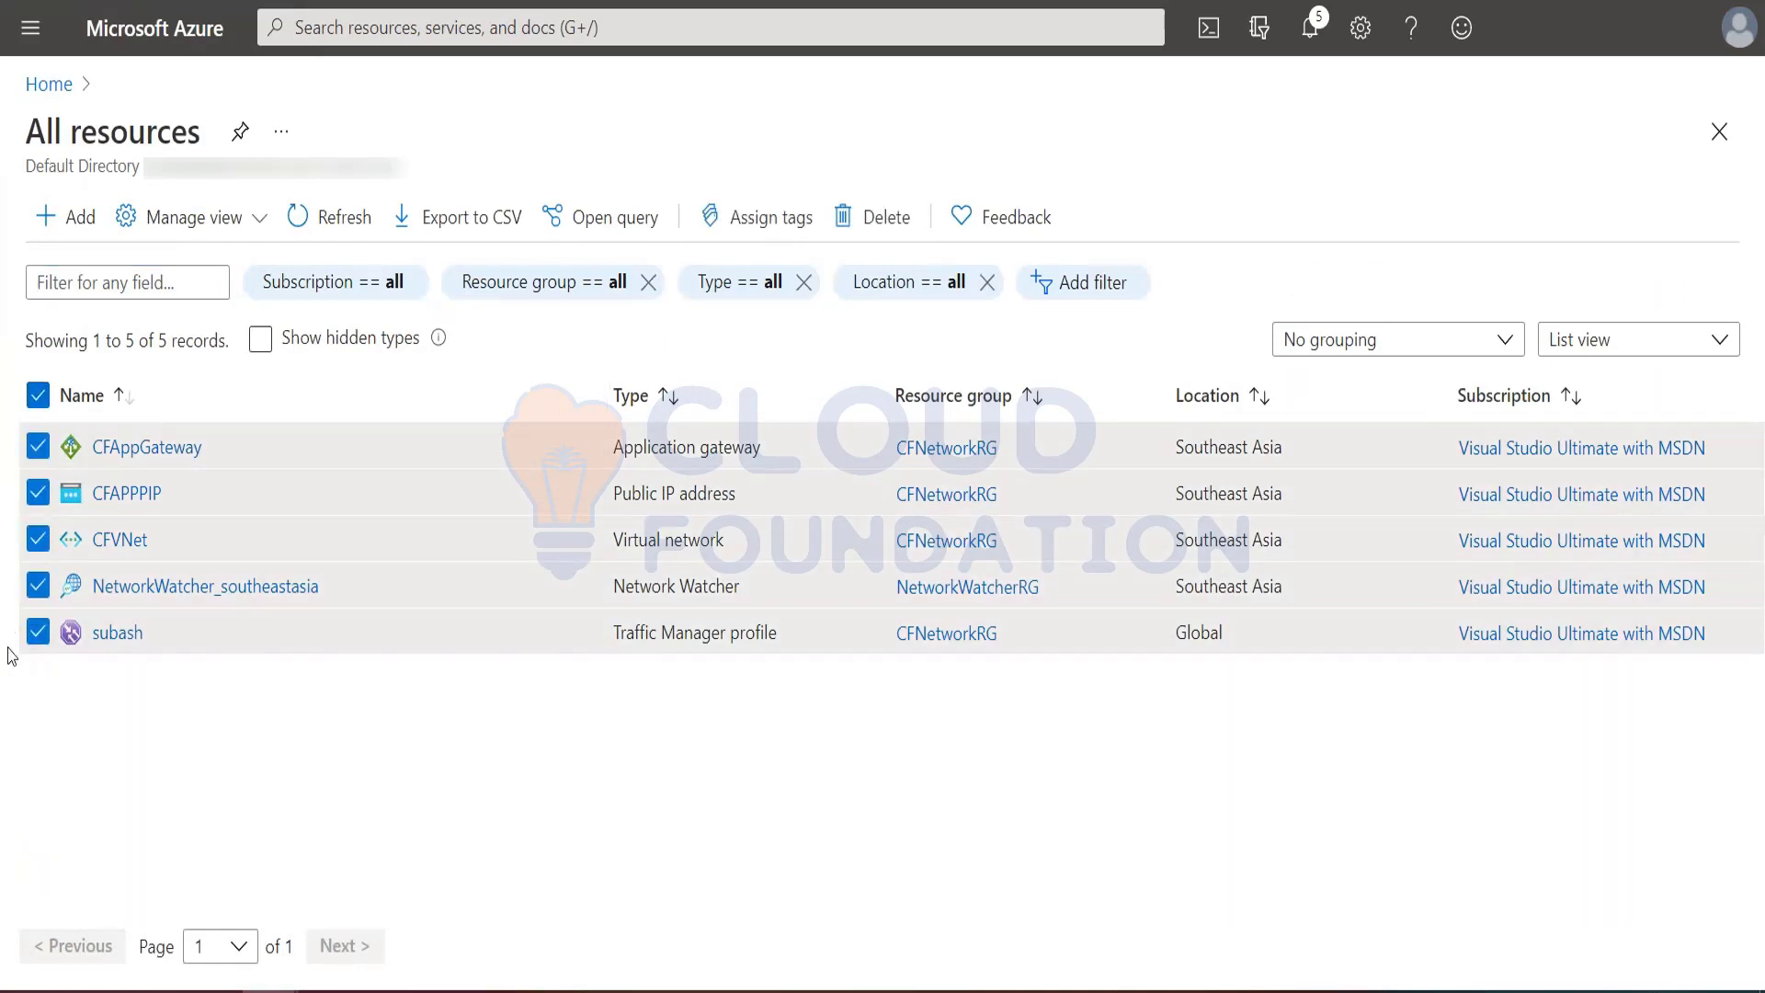
{"action": "left_click", "coordinate": [38, 633]}
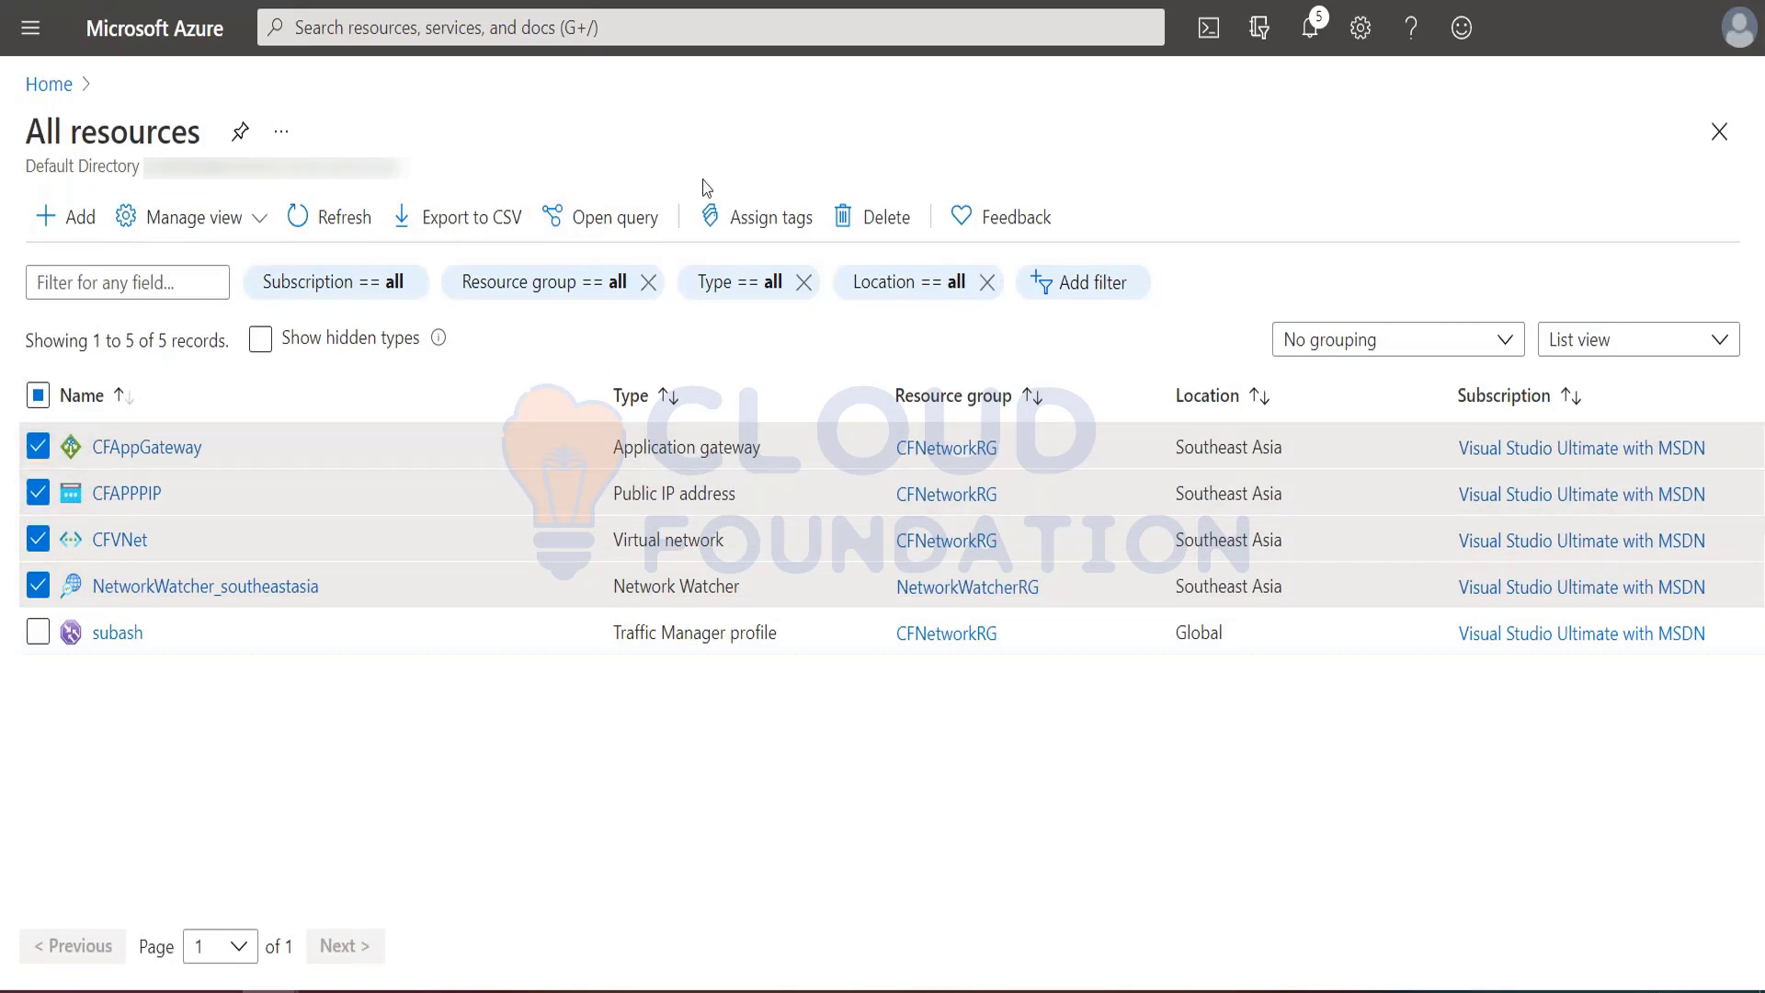
{"action": "left_click", "coordinate": [888, 220]}
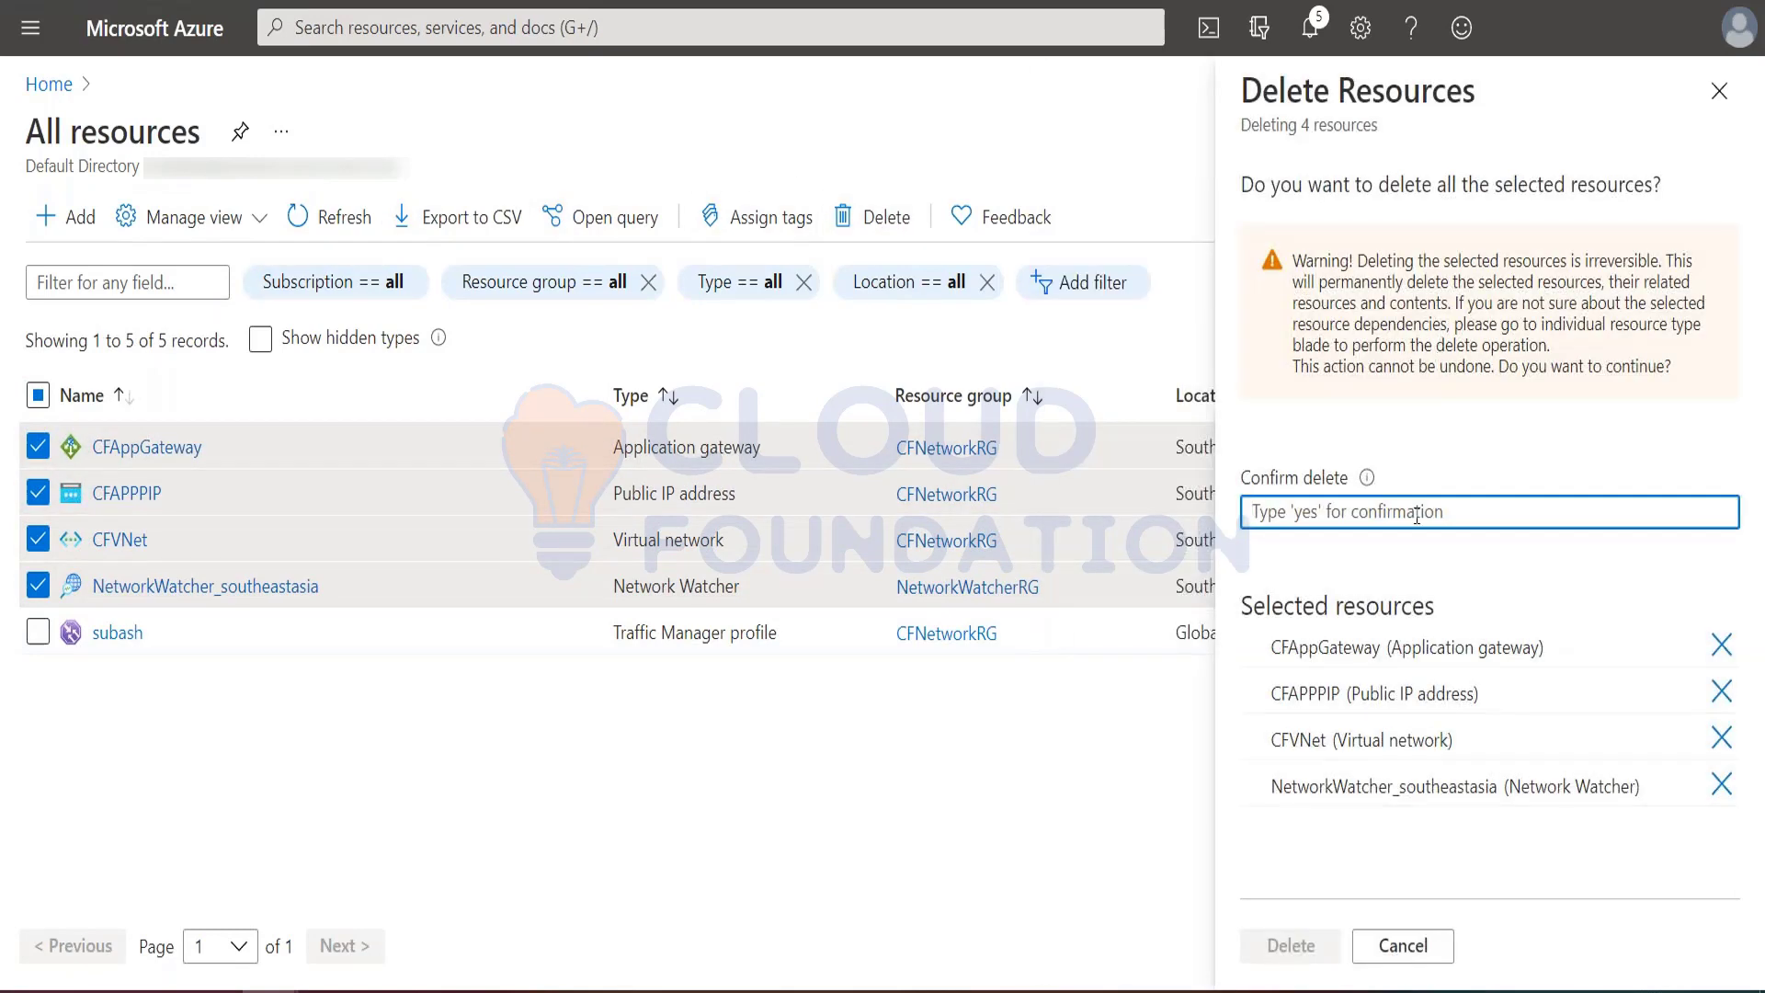
{"action": "type", "text": "yes"}
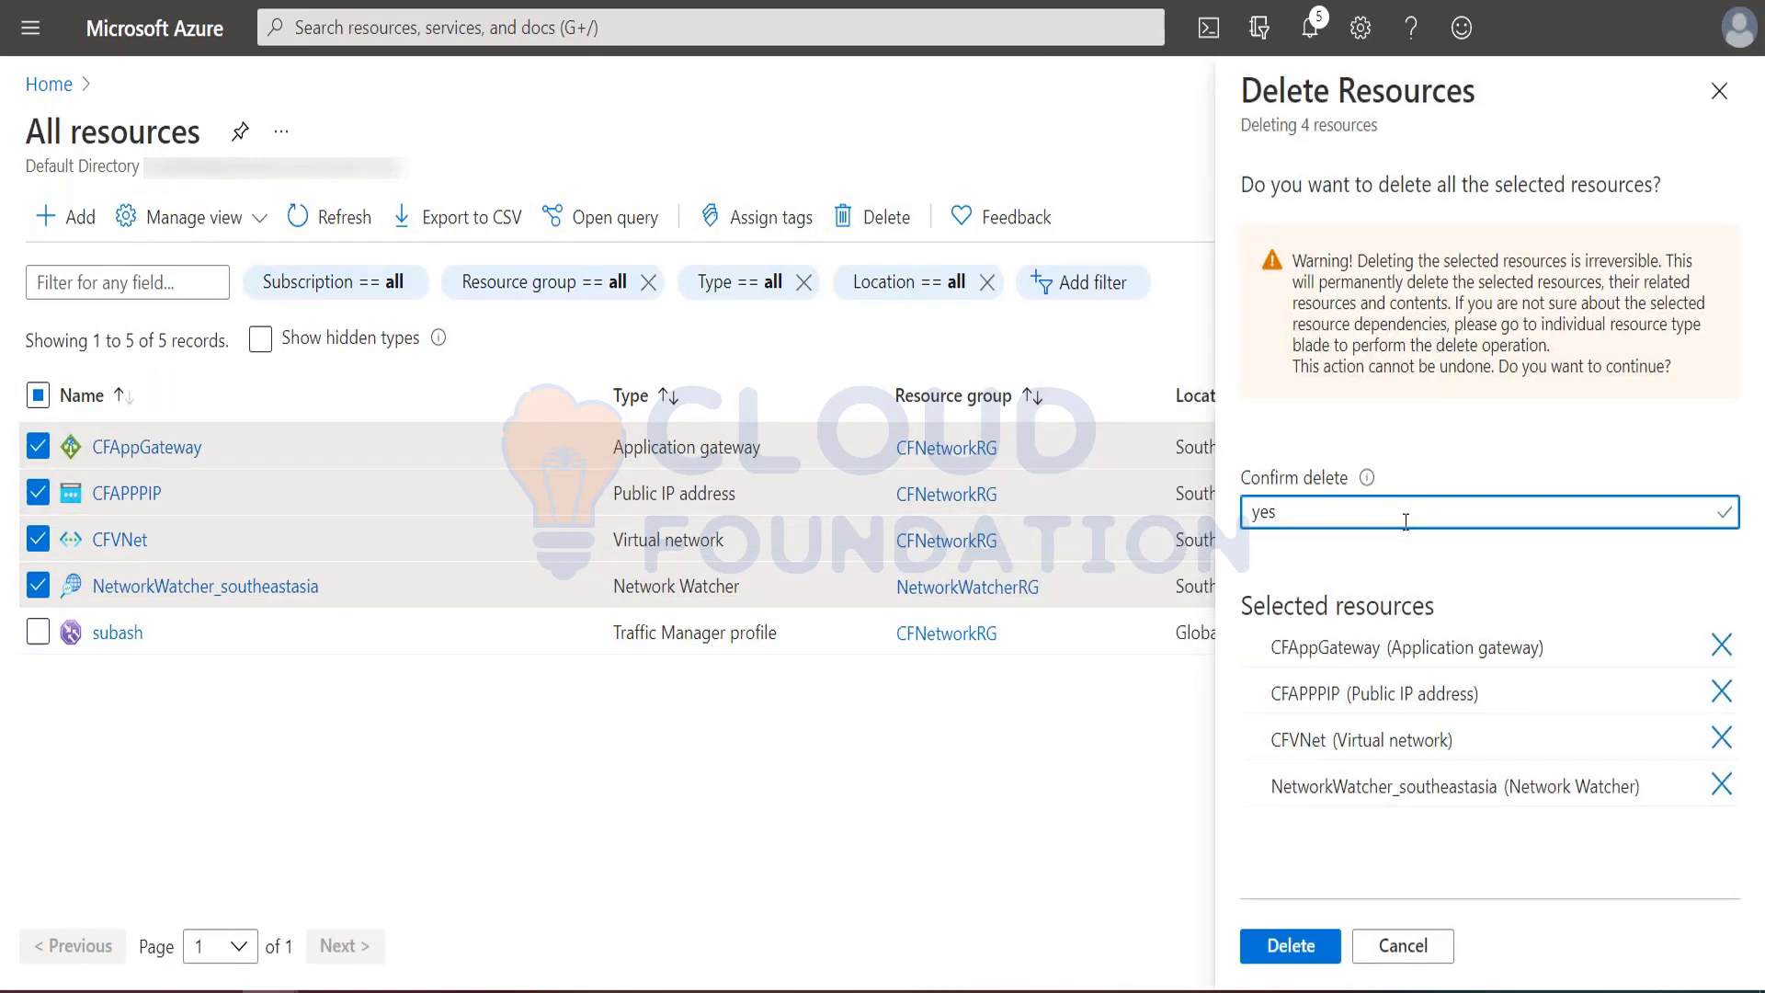
{"action": "left_click", "coordinate": [1291, 945]}
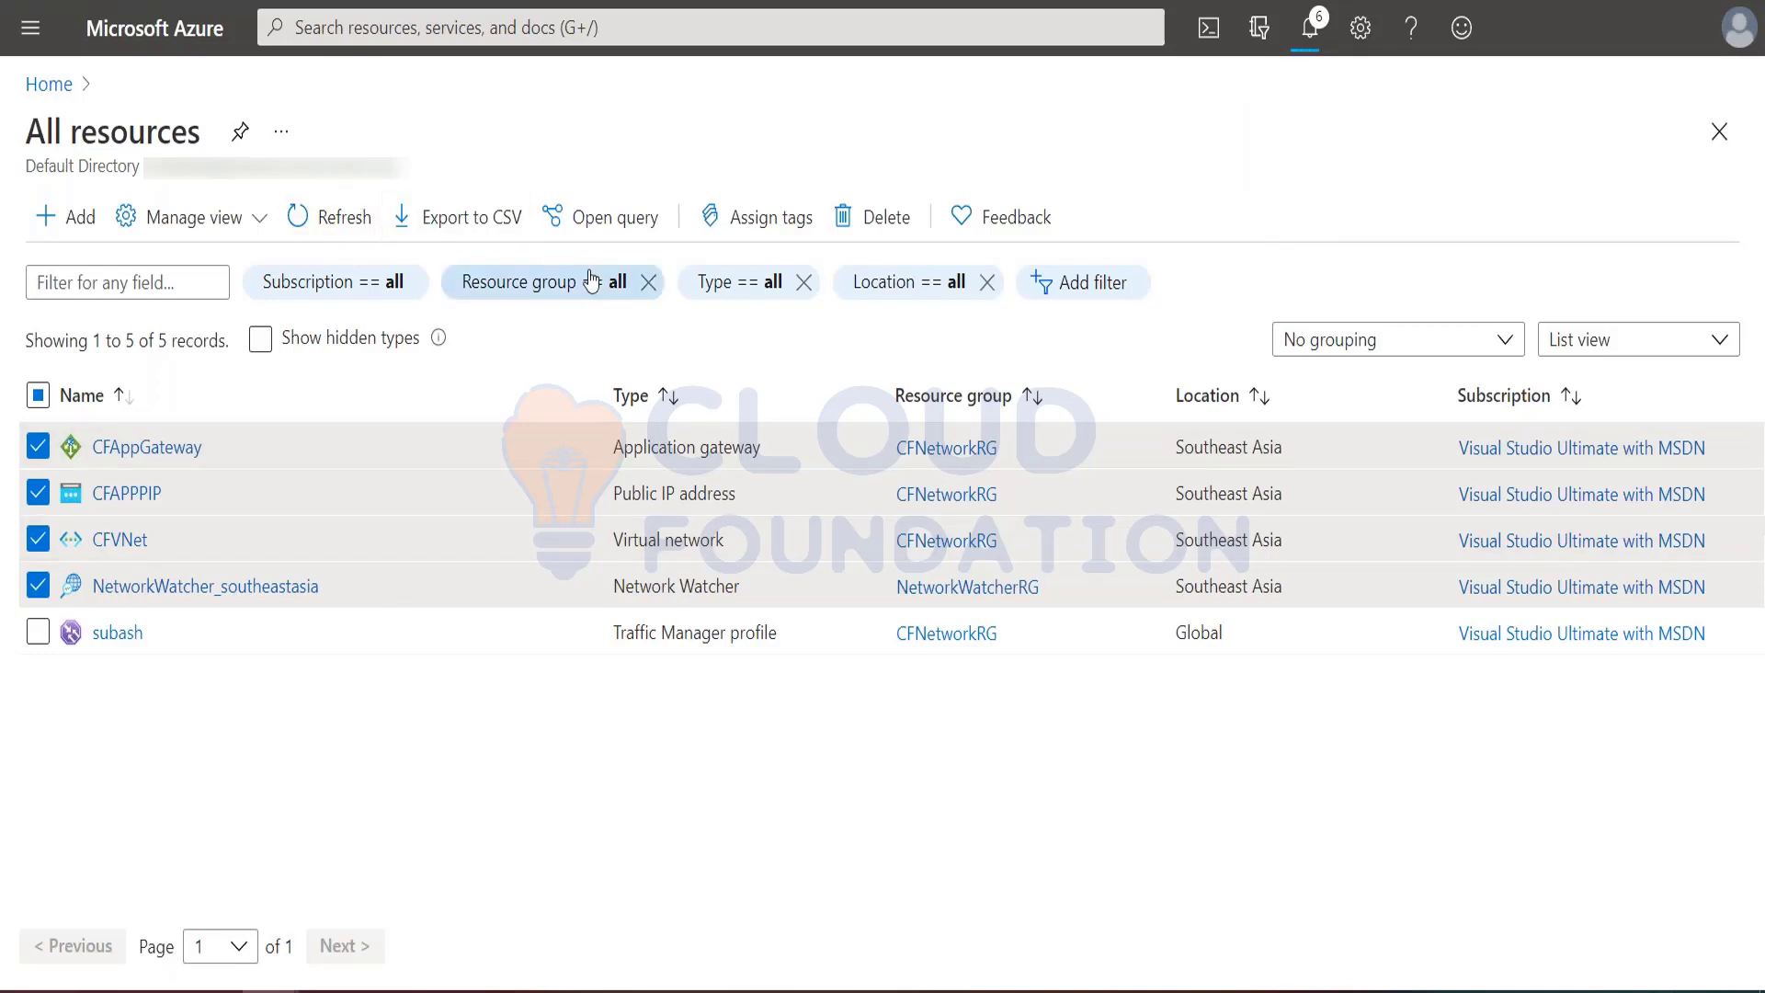
{"action": "left_click", "coordinate": [323, 221]}
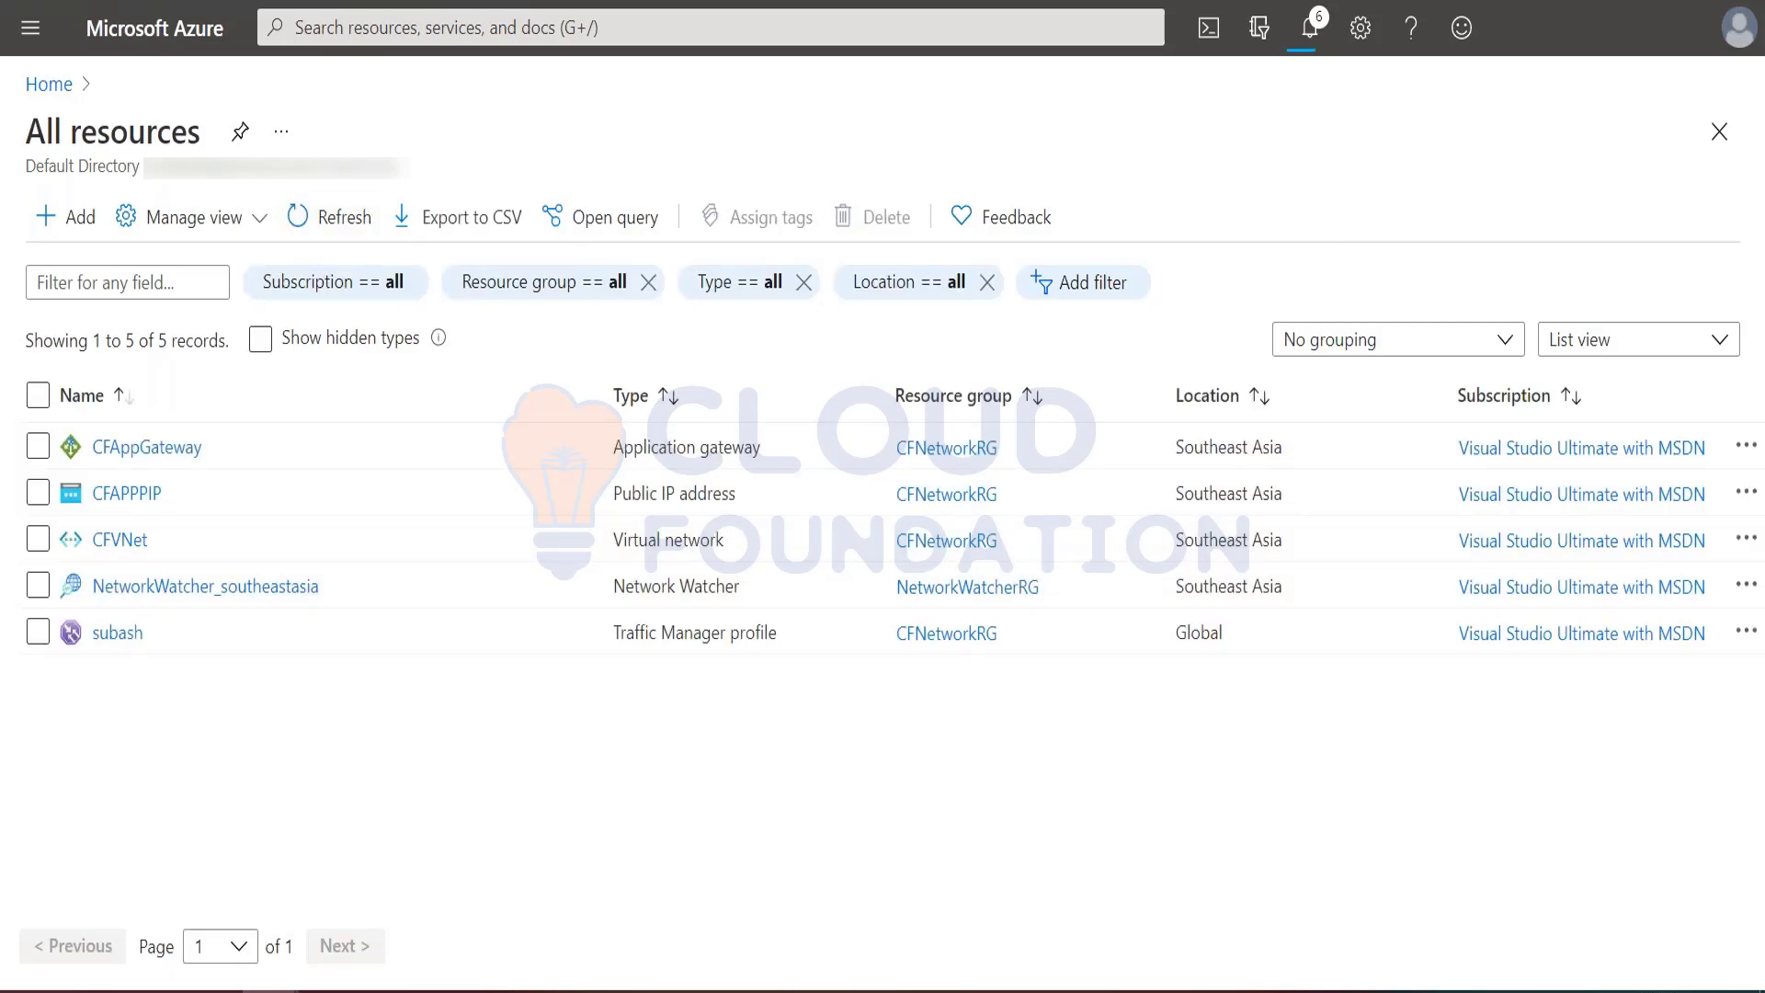
Step: Start a new virtual network in resource group Test-FW-RG and name it Test-FW-VN
{"action": "left_click", "coordinate": [31, 28]}
{"action": "left_click", "coordinate": [83, 698]}
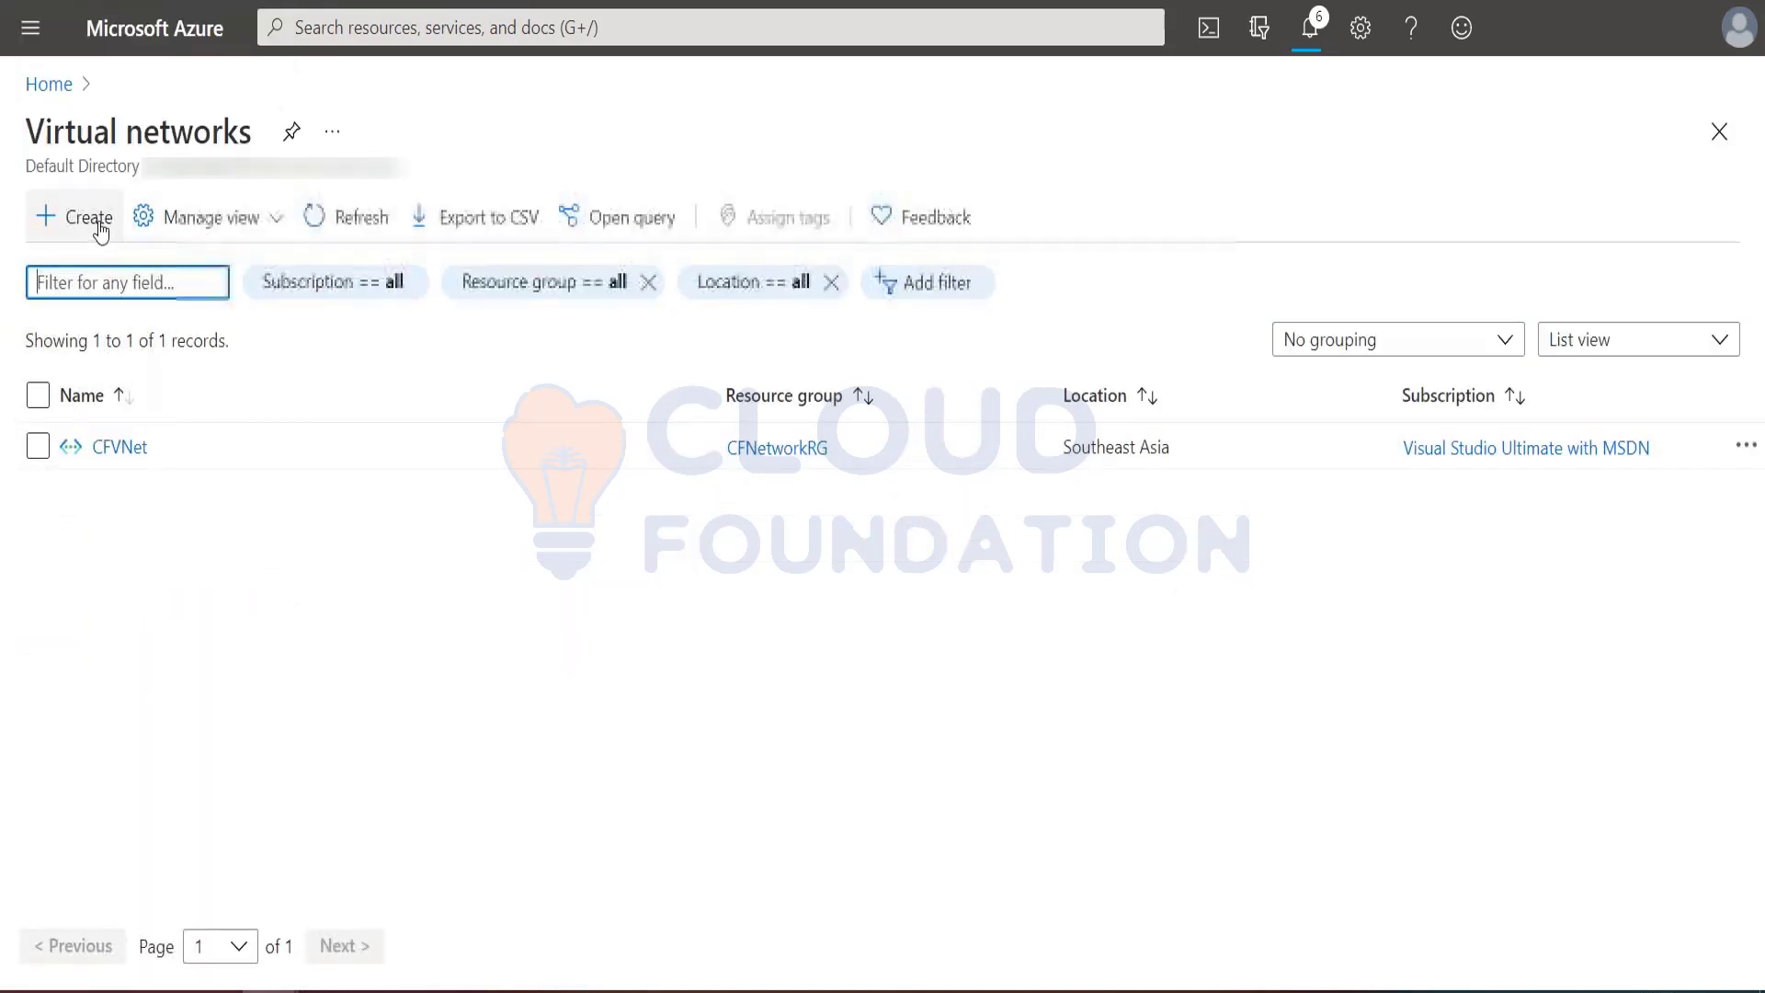
{"action": "left_click", "coordinate": [100, 226]}
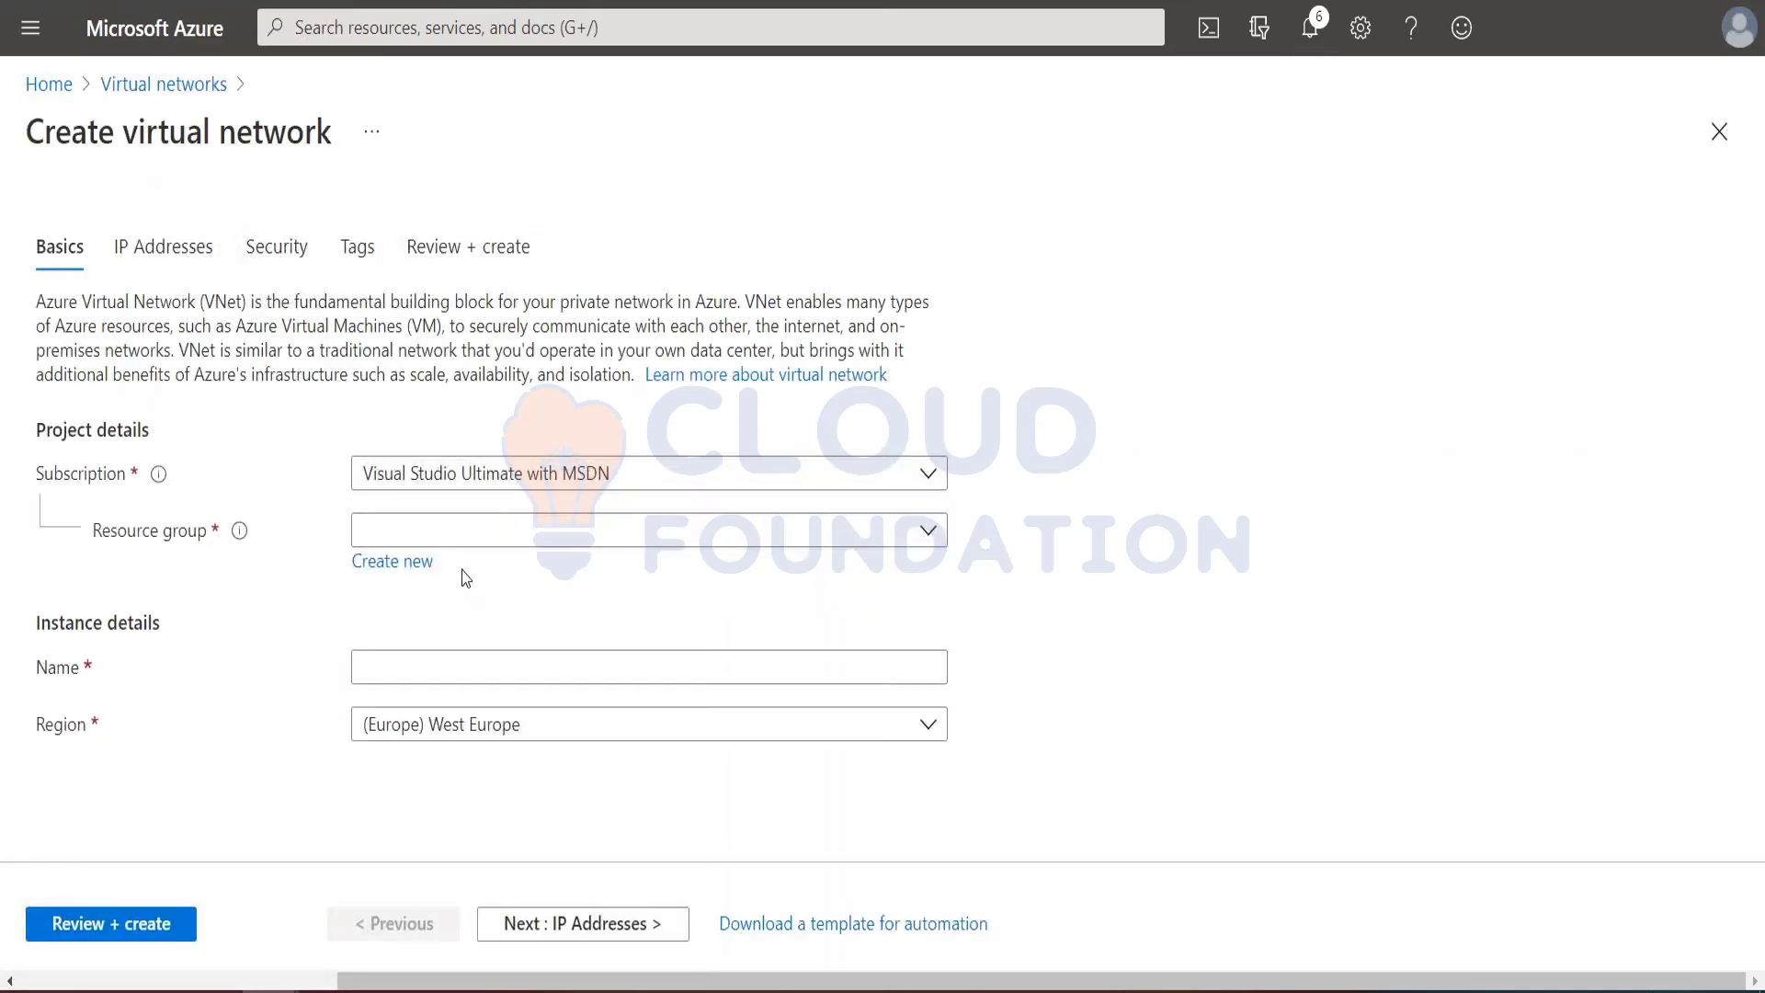
{"action": "left_click", "coordinate": [464, 530]}
{"action": "scroll", "coordinate": [426, 442], "scroll_direction": "down", "scroll_amount": 1}
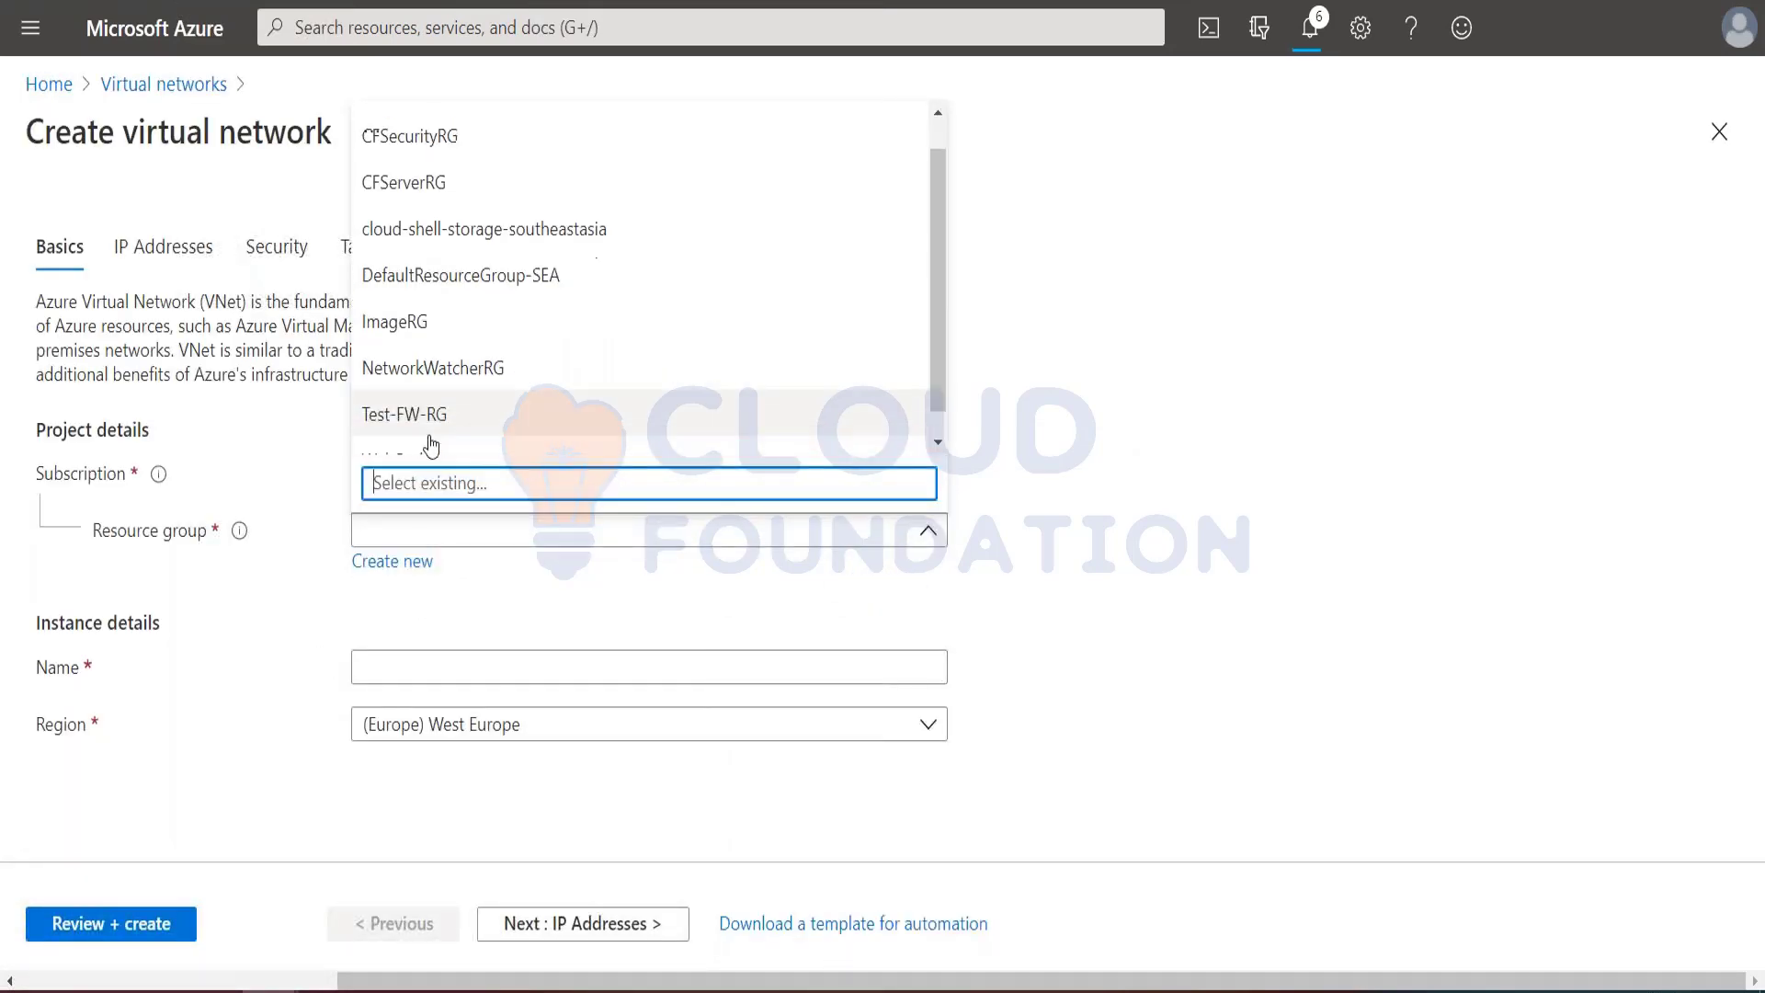
{"action": "left_click", "coordinate": [422, 386]}
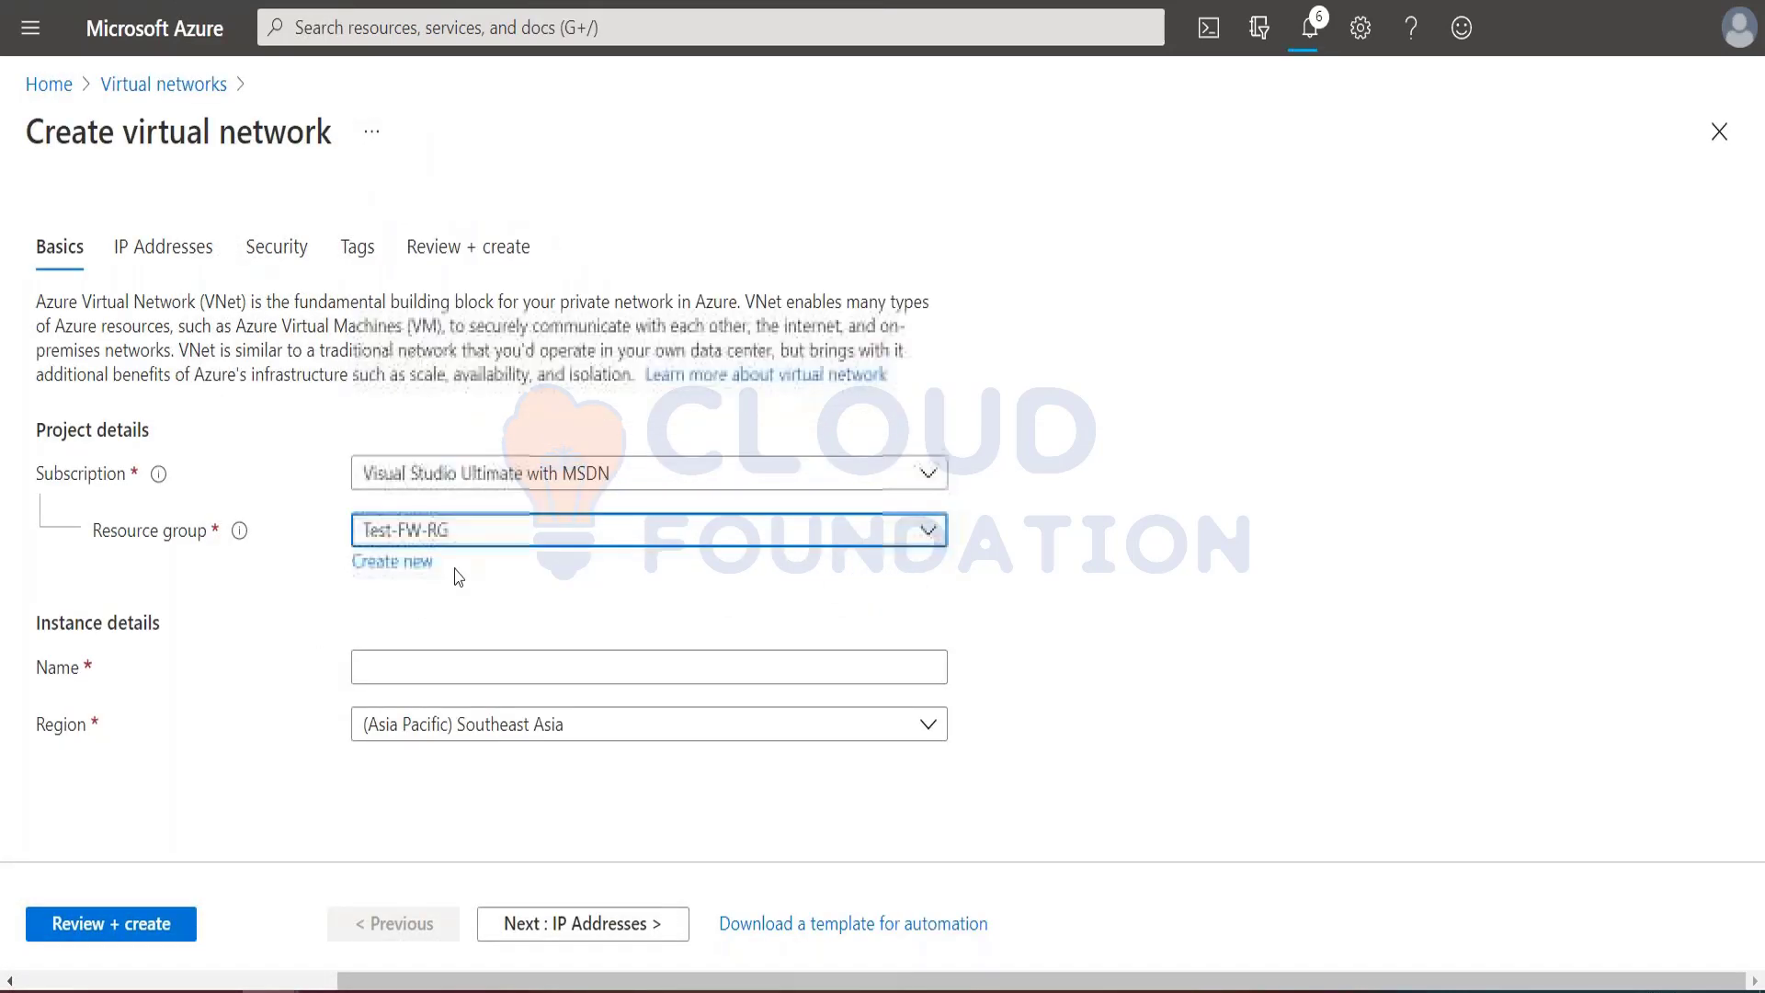
{"action": "left_click", "coordinate": [430, 665]}
{"action": "type", "text": "Test-FW-VN"}
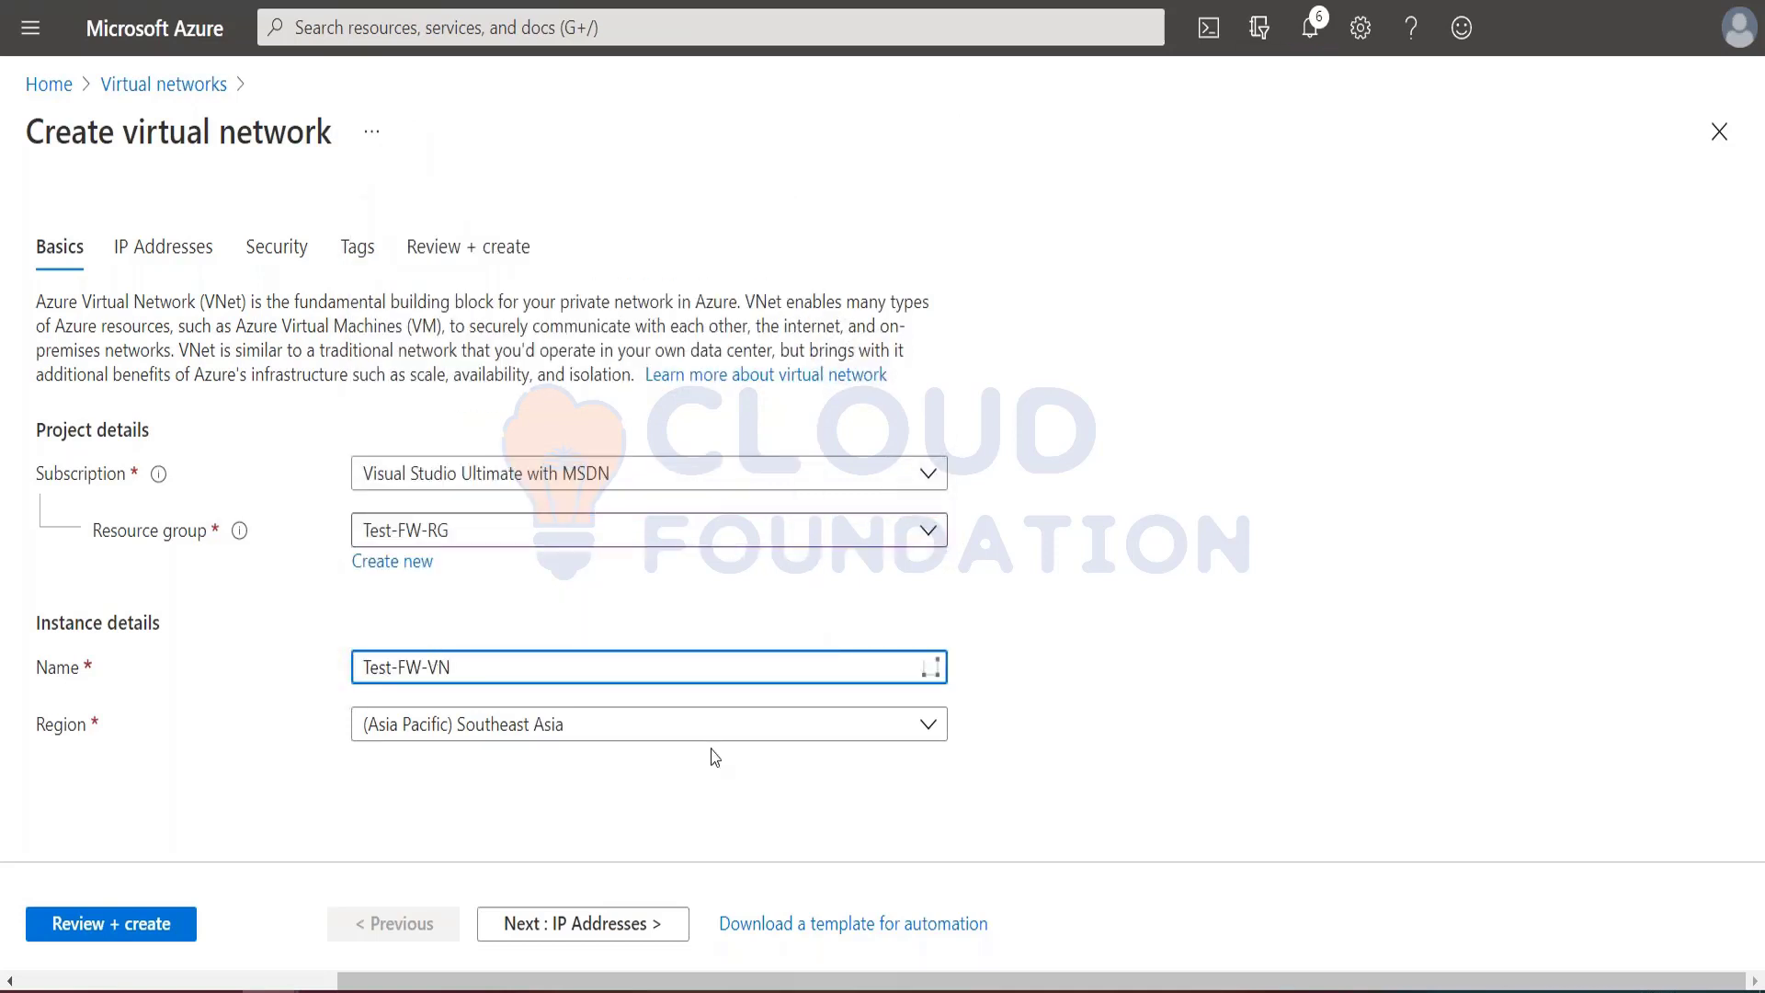
Step: Set the new virtual network's IPv4 address space to 10.0.0.0/16
{"action": "left_click", "coordinate": [609, 924]}
{"action": "left_click", "coordinate": [127, 411]}
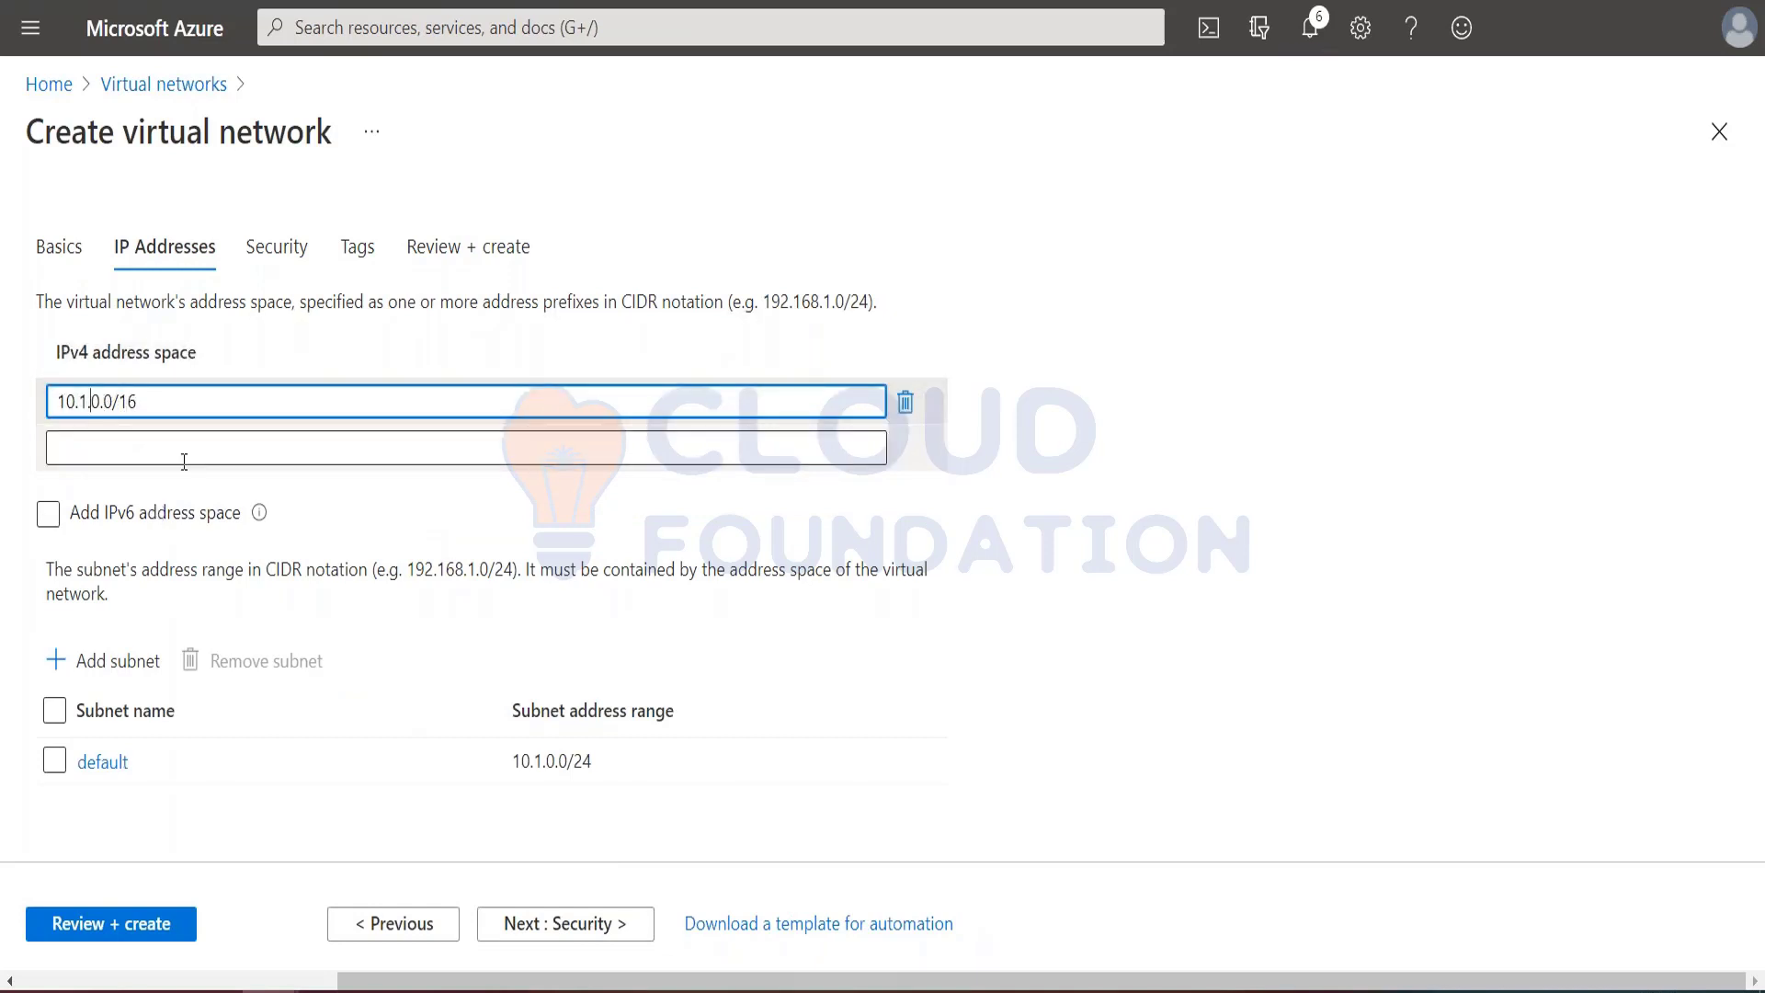
{"action": "key", "text": "BackSpace"}
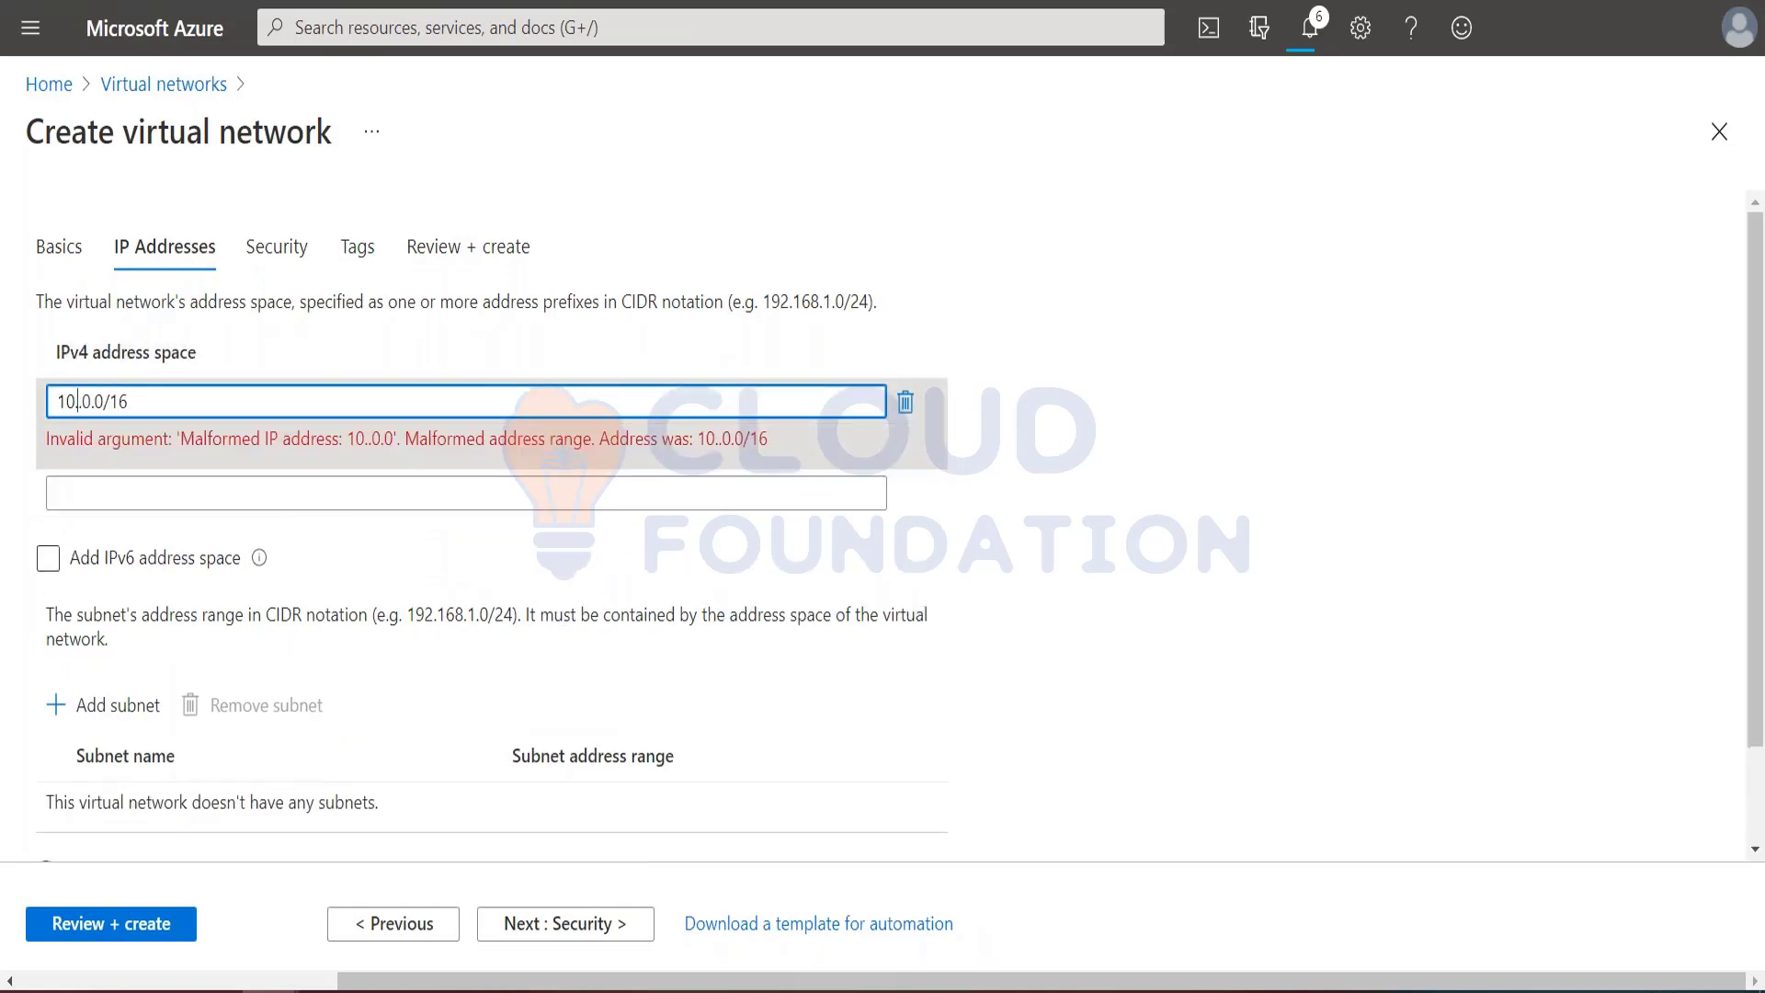
{"action": "type", "text": "0."}
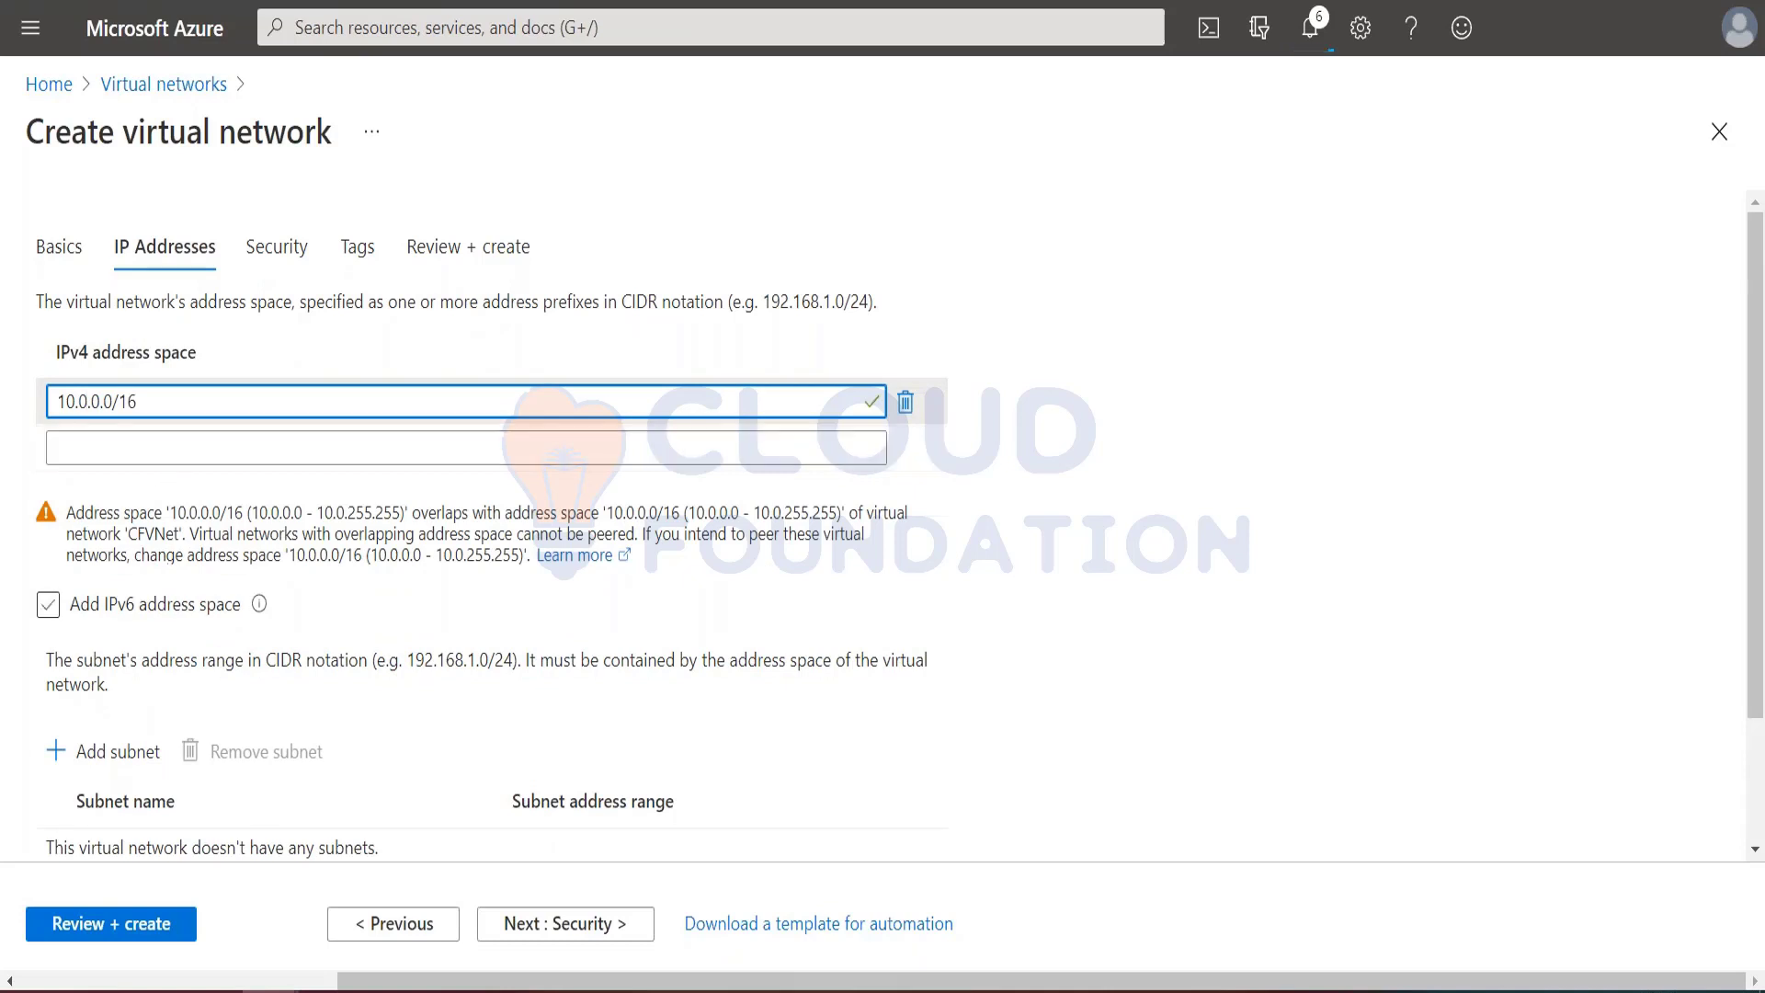
{"action": "left_click", "coordinate": [719, 727]}
{"action": "scroll", "coordinate": [718, 727], "scroll_direction": "down", "scroll_amount": 2}
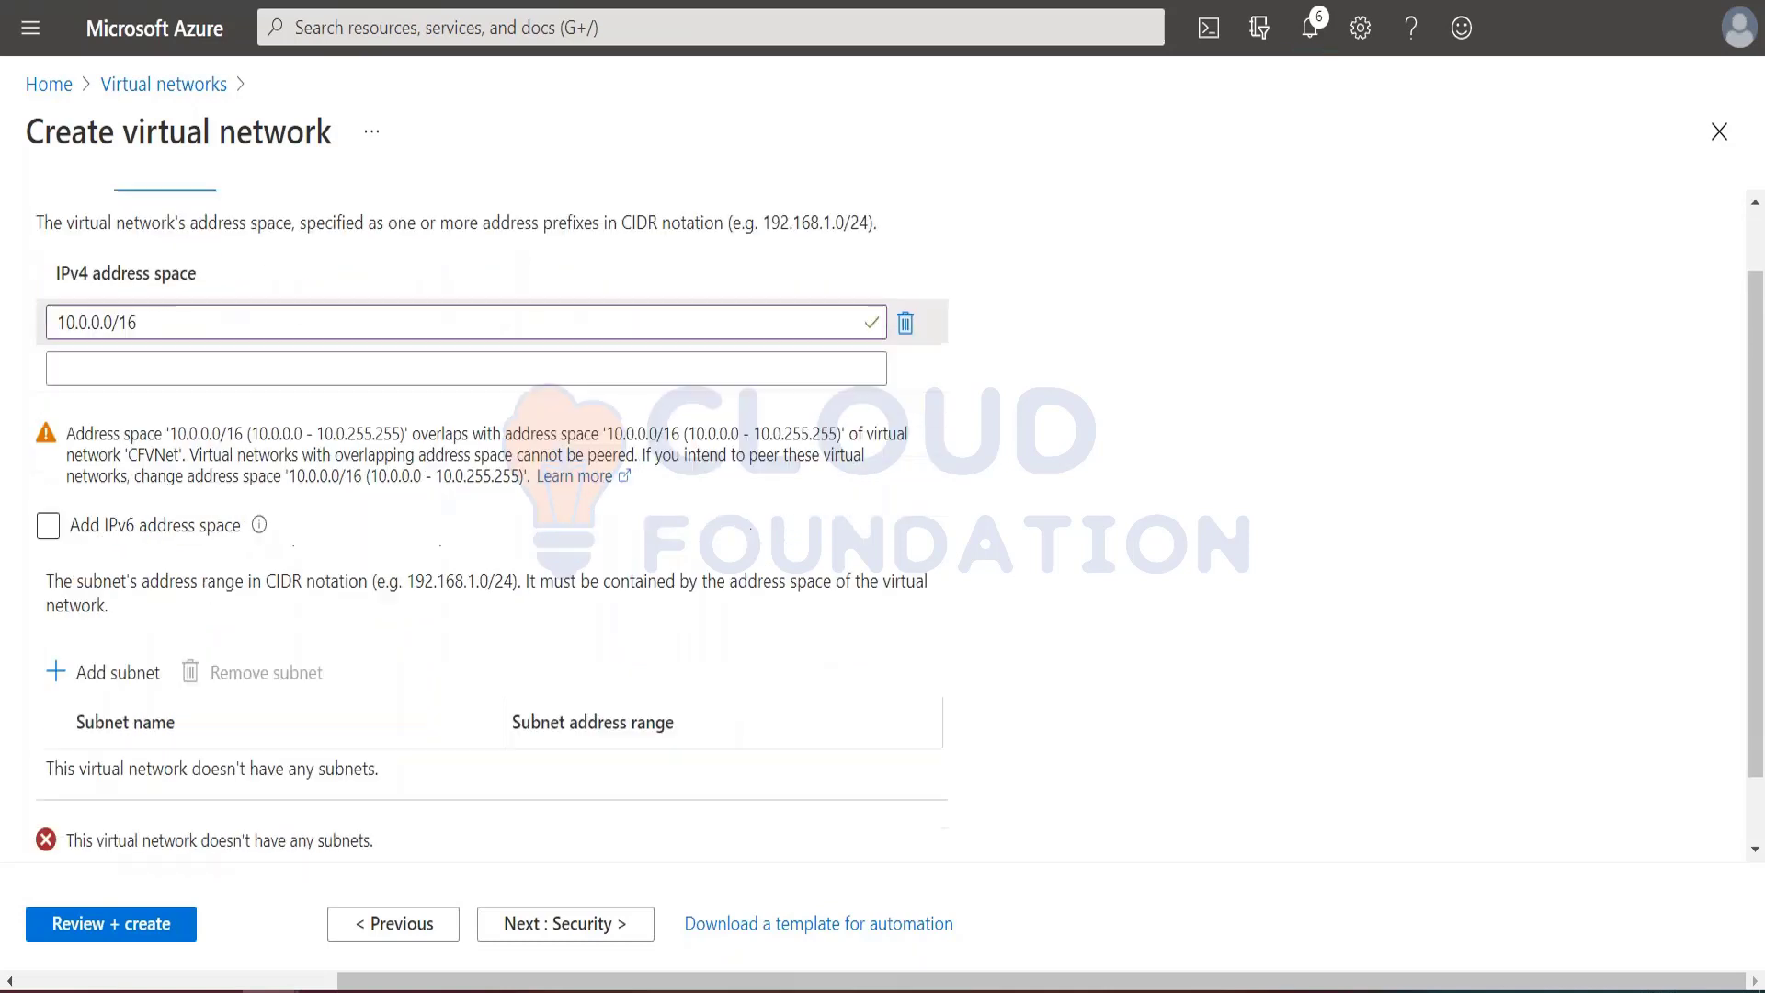
Step: Start a new subnet and name it AzureFirewallSubnet, copying the name from the tutorial
{"action": "left_click", "coordinate": [103, 592]}
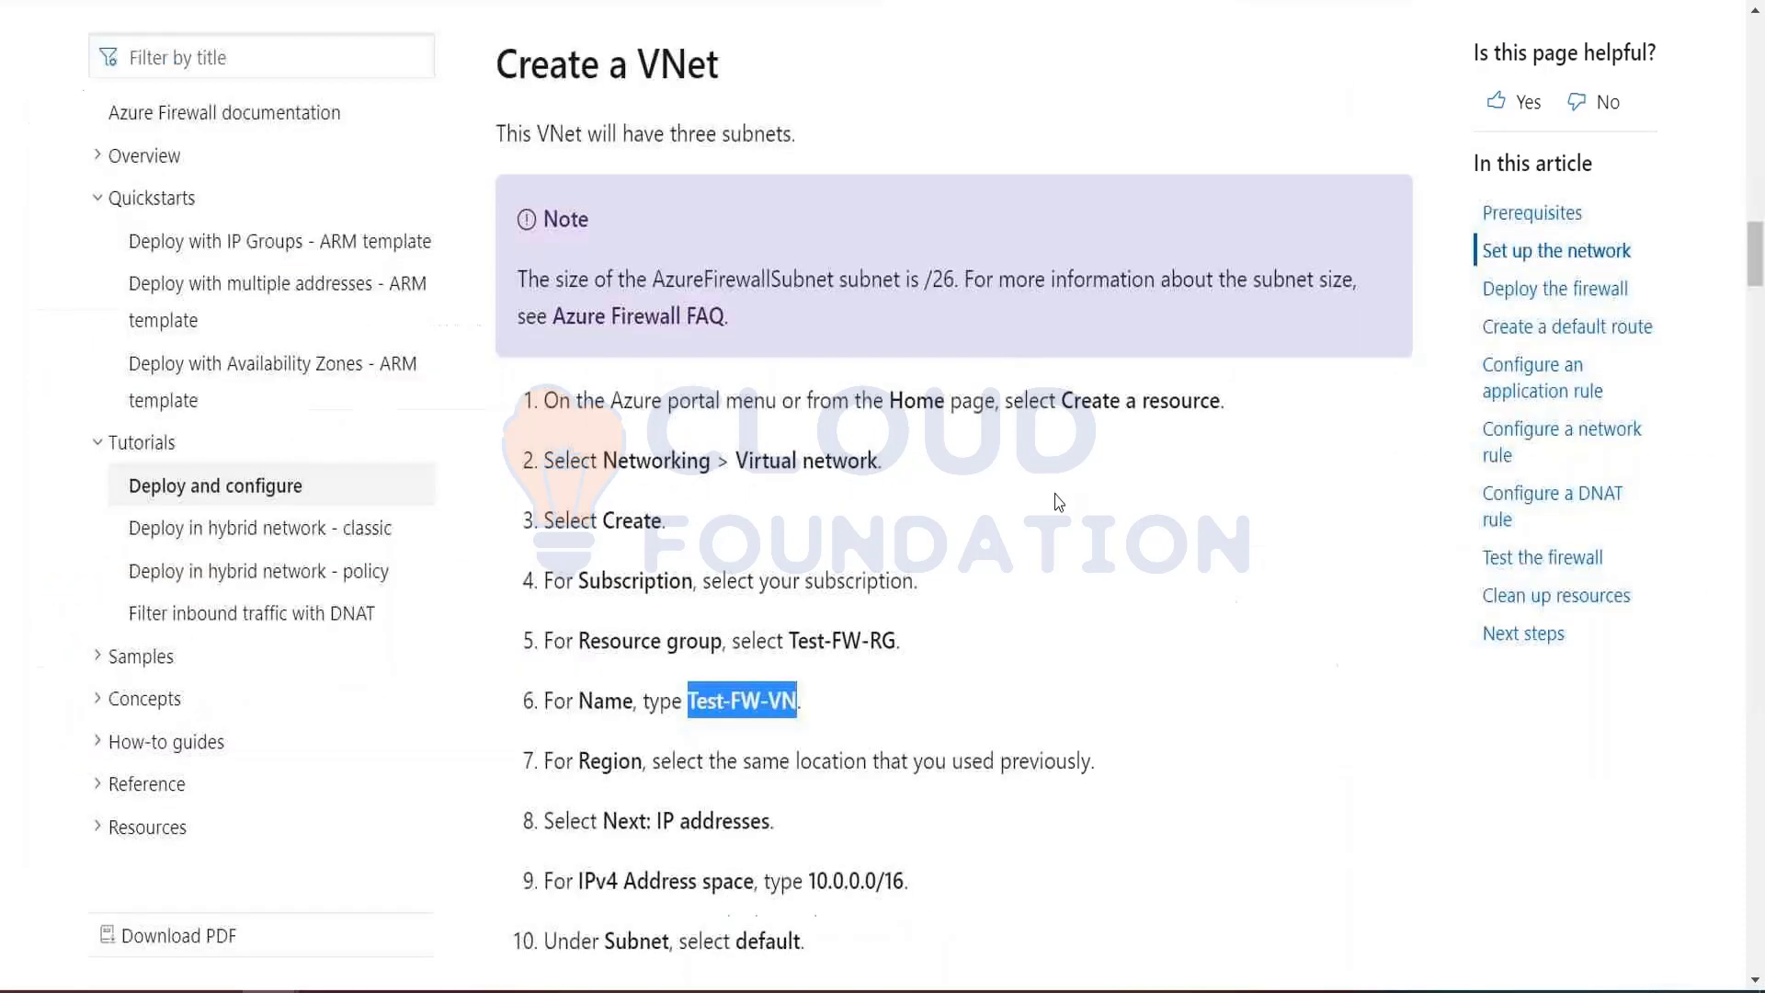
{"action": "scroll", "coordinate": [882, 629], "scroll_direction": "down", "scroll_amount": 5}
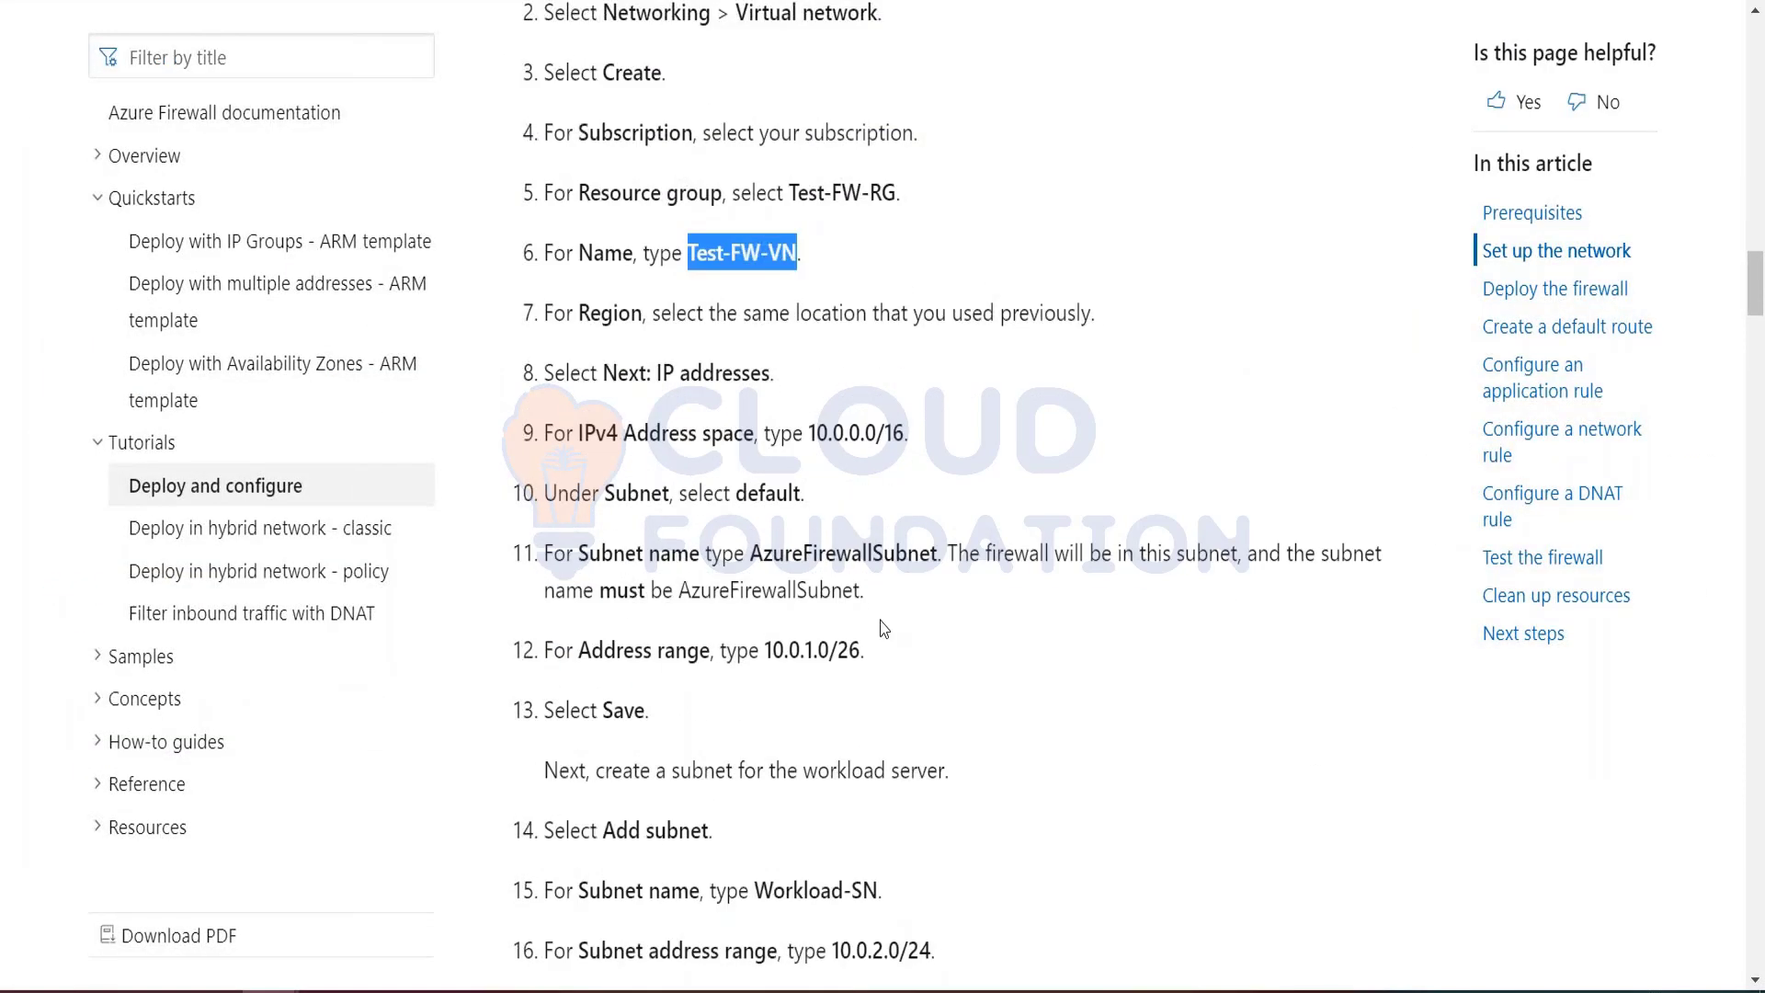
{"action": "scroll", "coordinate": [616, 409], "scroll_direction": "down", "scroll_amount": 2}
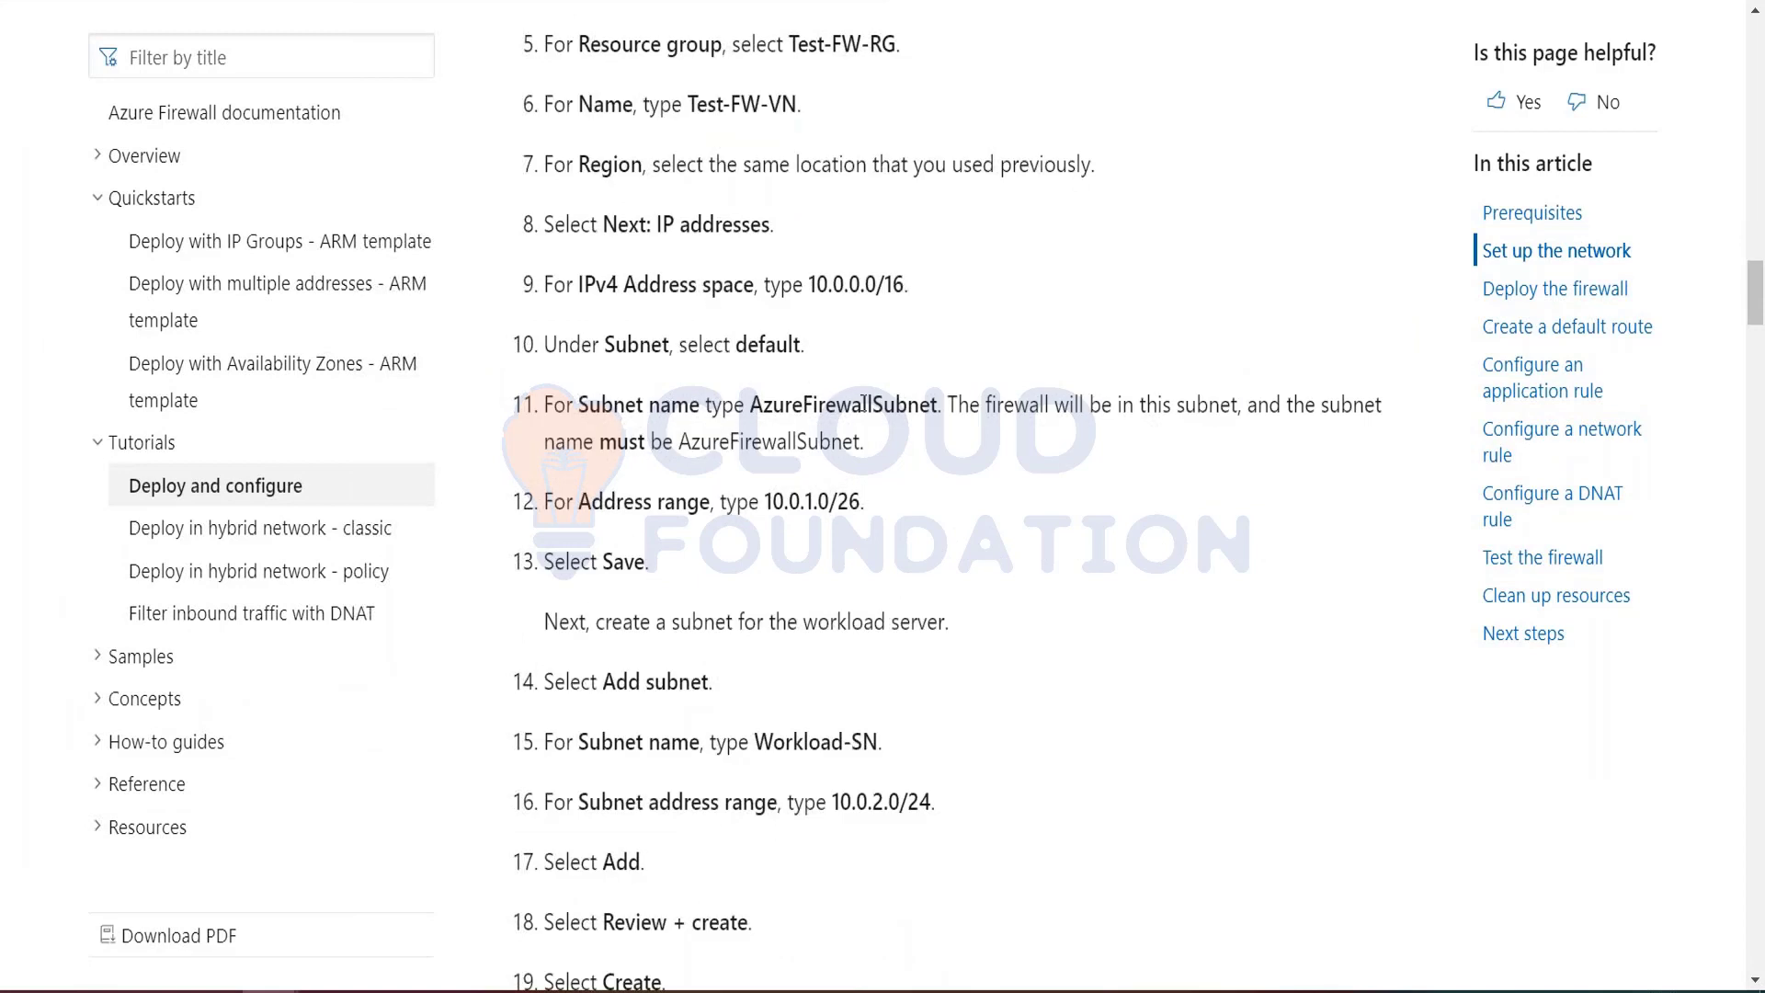
{"action": "double_click", "coordinate": [864, 404]}
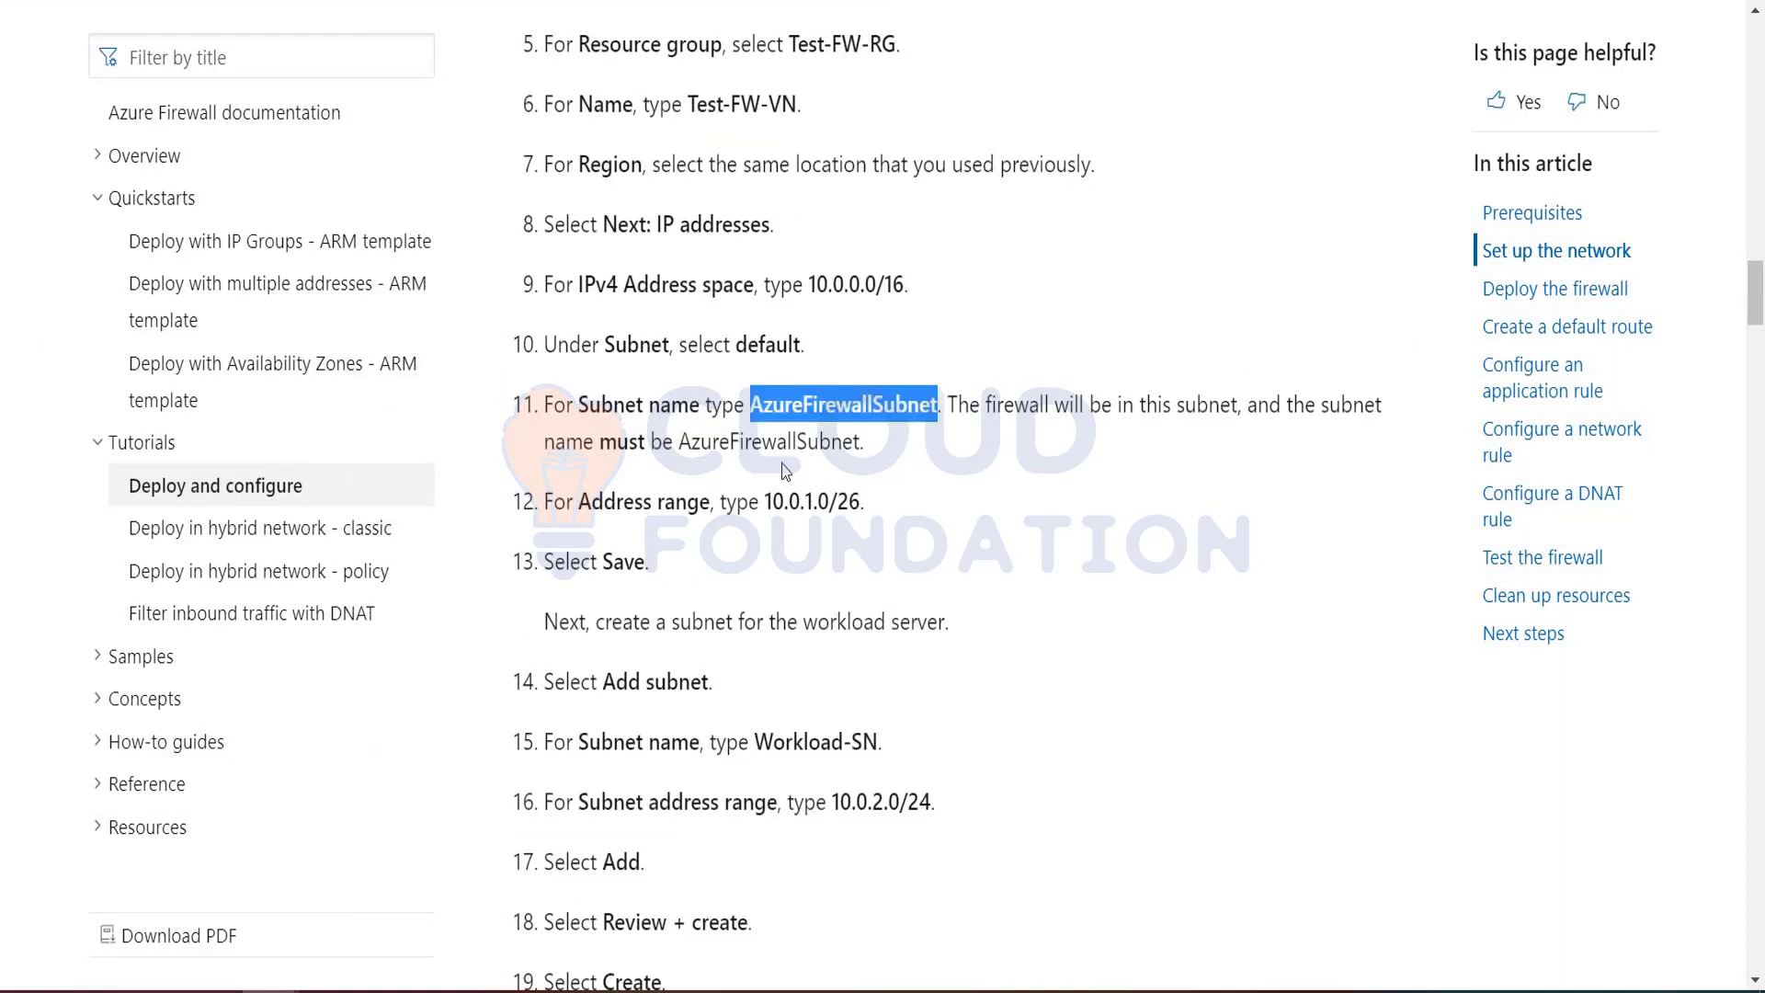
{"action": "key", "text": "ctrl+c"}
{"action": "key", "text": "alt+Tab"}
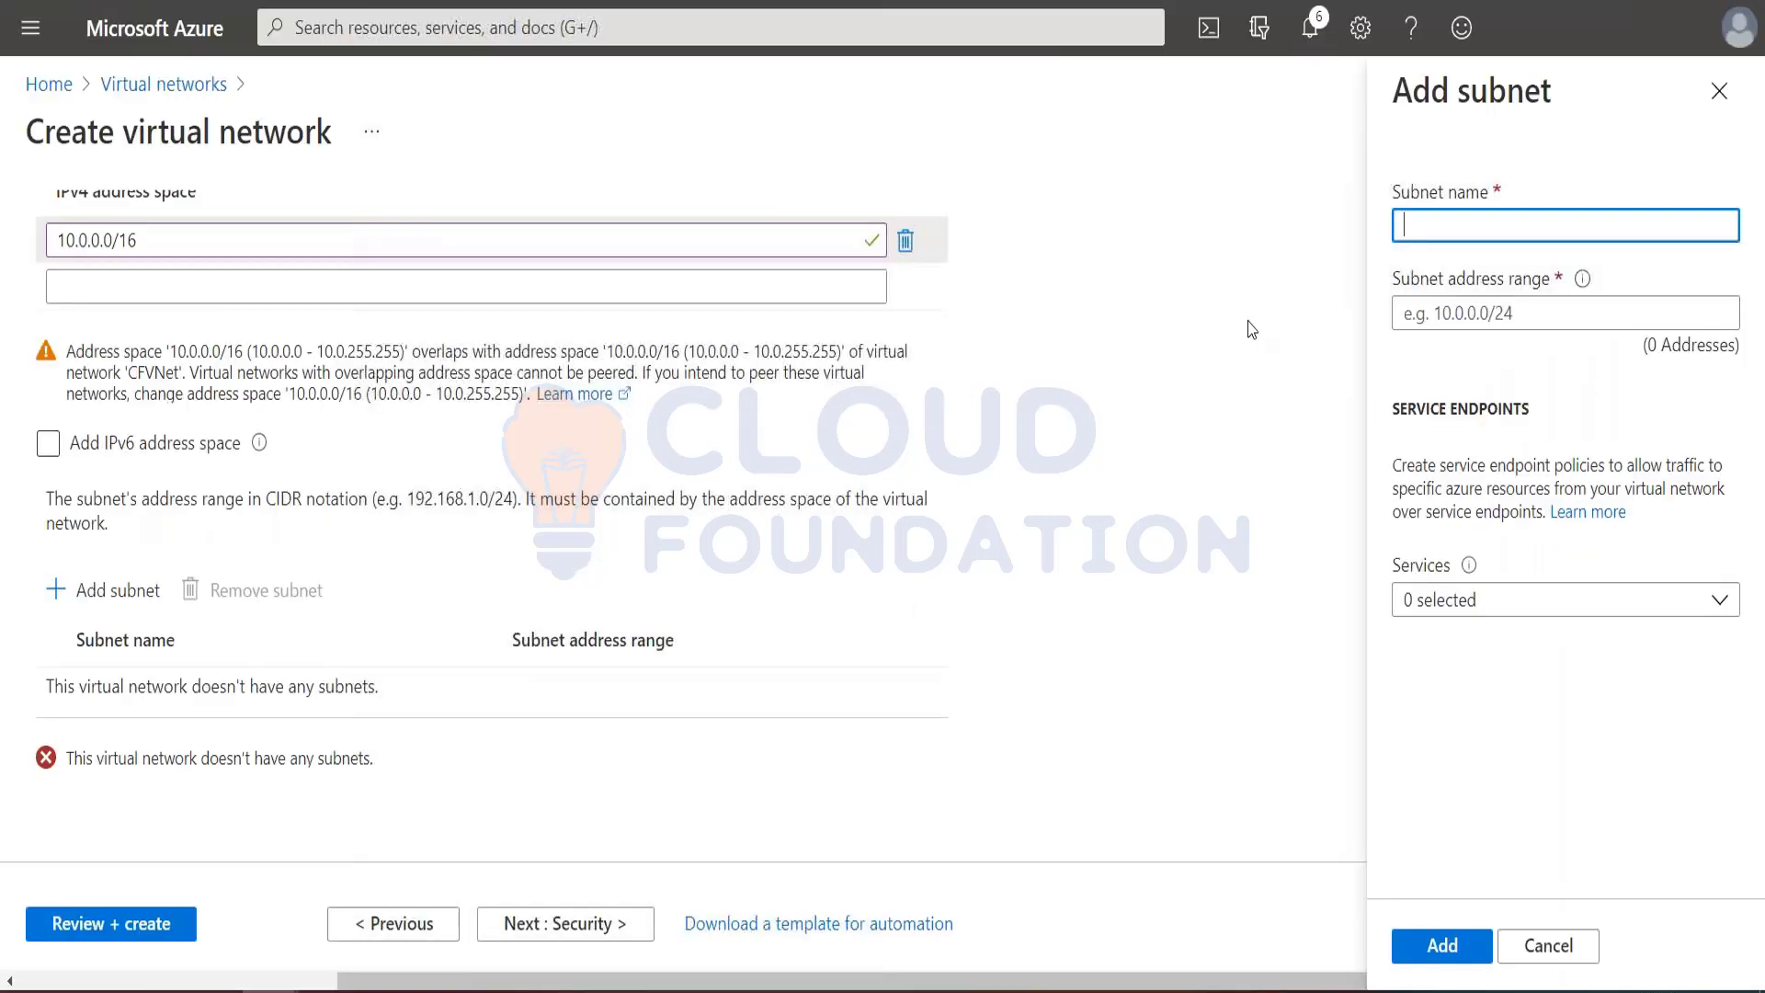
{"action": "key", "text": "ctrl+v"}
Step: Copy the address range 10.0.1.0/26 from the tutorial into the firewall subnet and add the subnet to the virtual network
{"action": "key", "text": "alt+Tab"}
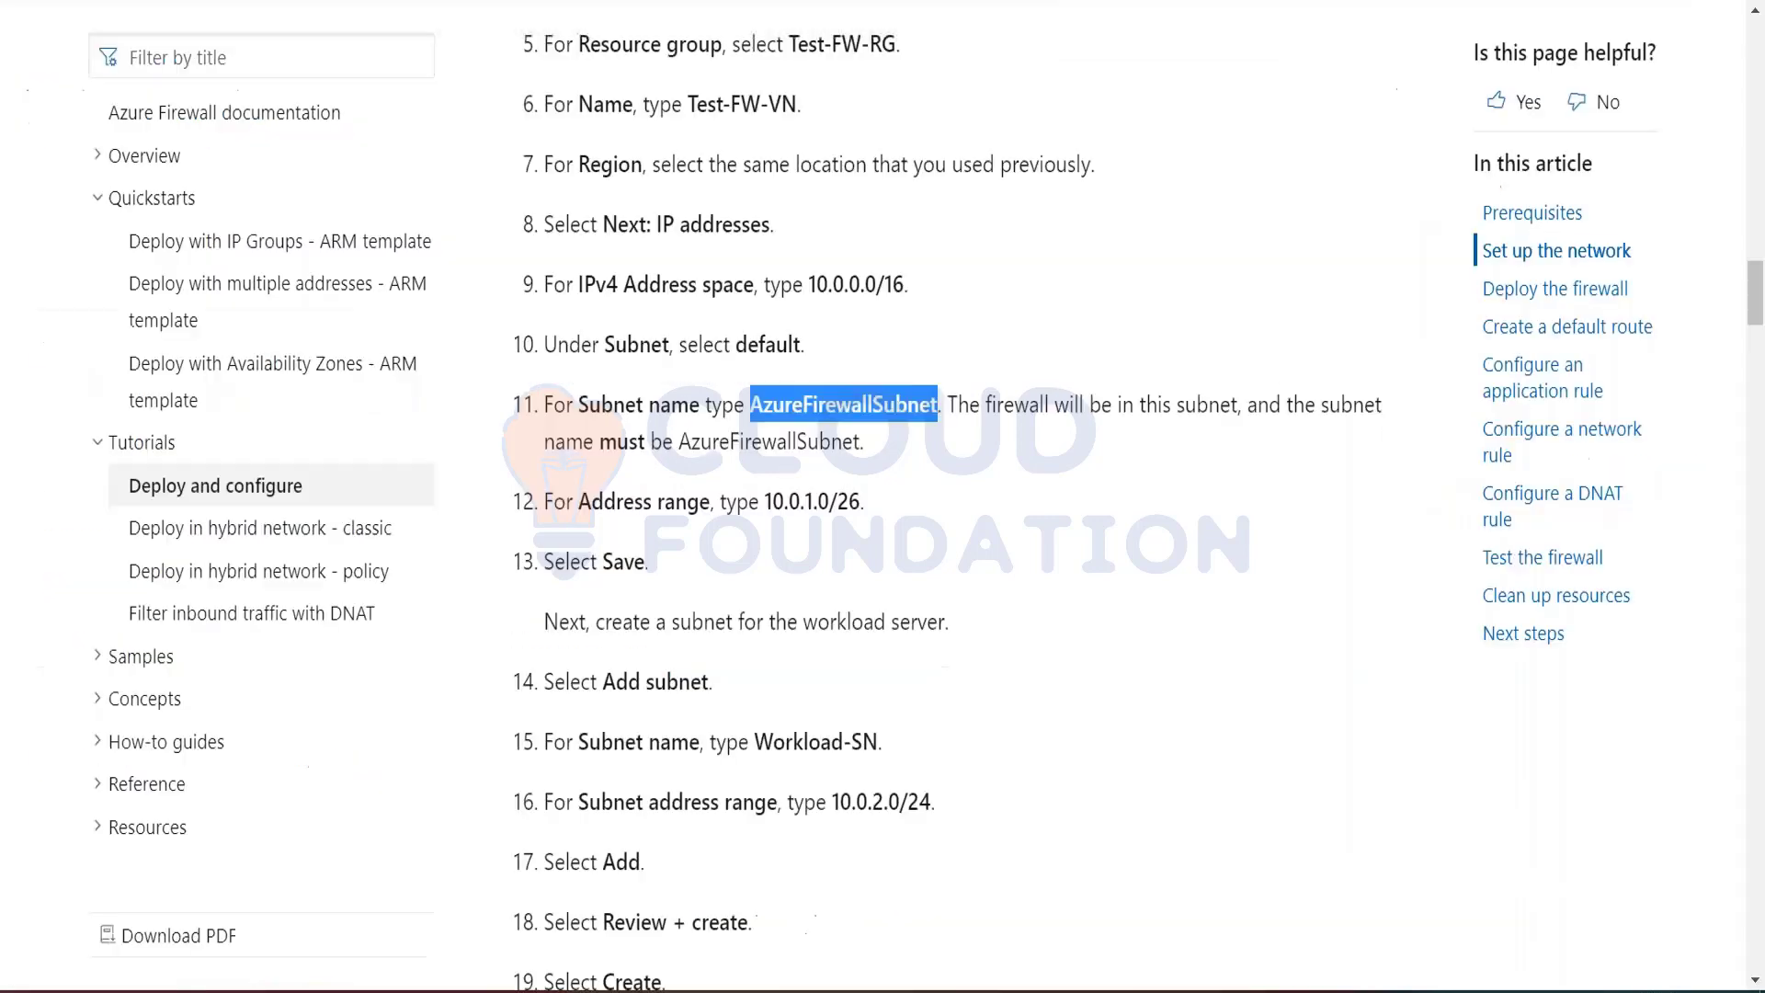
{"action": "left_click_drag", "start_coordinate": [763, 497], "coordinate": [856, 501]}
{"action": "key", "text": "ctrl+c"}
{"action": "key", "text": "alt+Tab"}
{"action": "left_click", "coordinate": [1437, 311]}
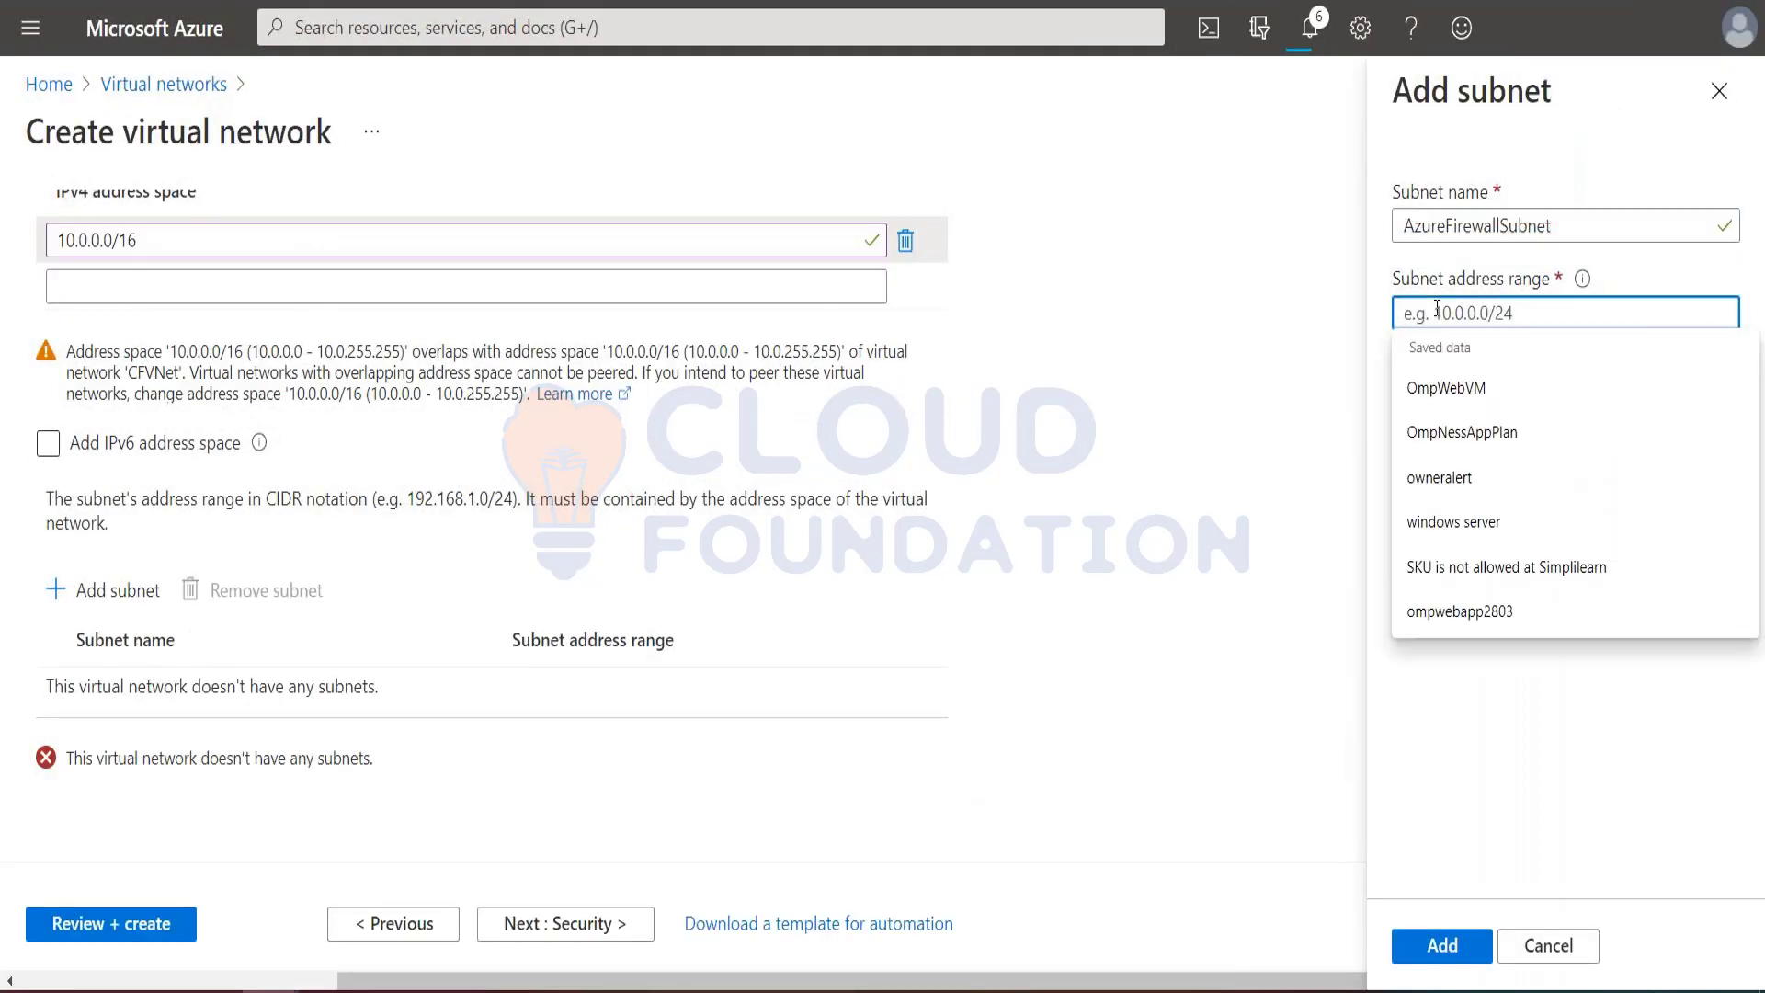
{"action": "key", "text": "ctrl+v"}
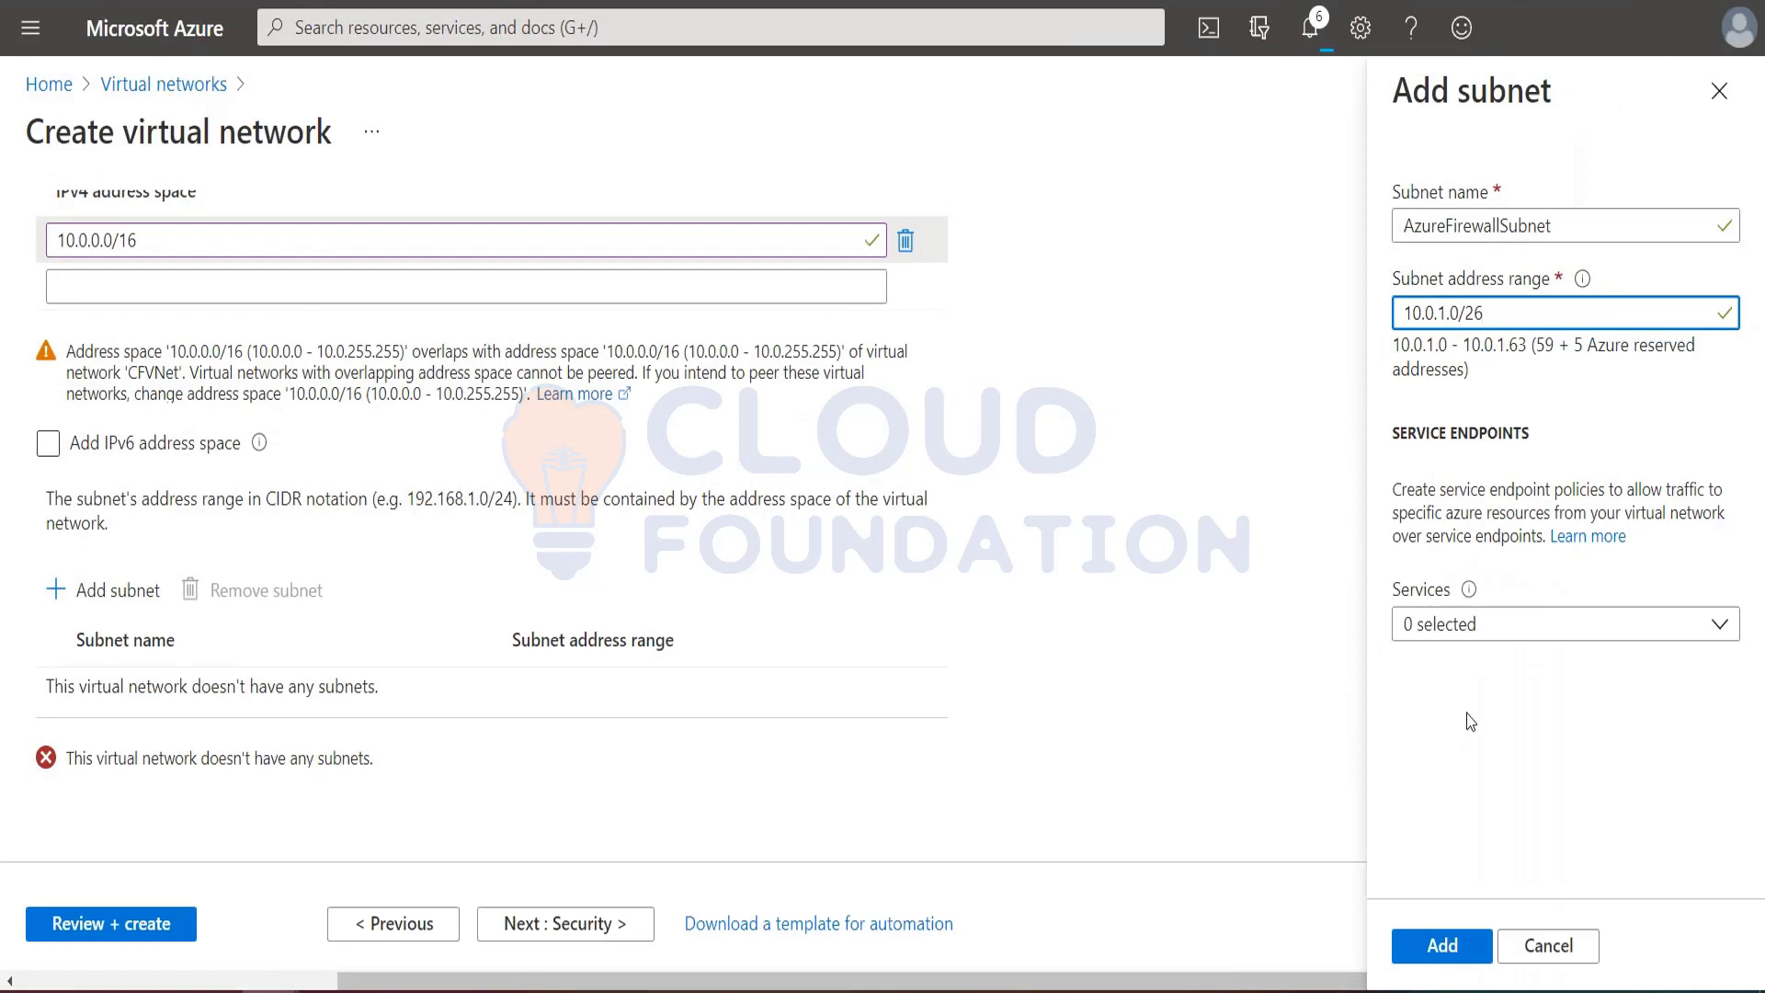
{"action": "left_click", "coordinate": [1469, 721]}
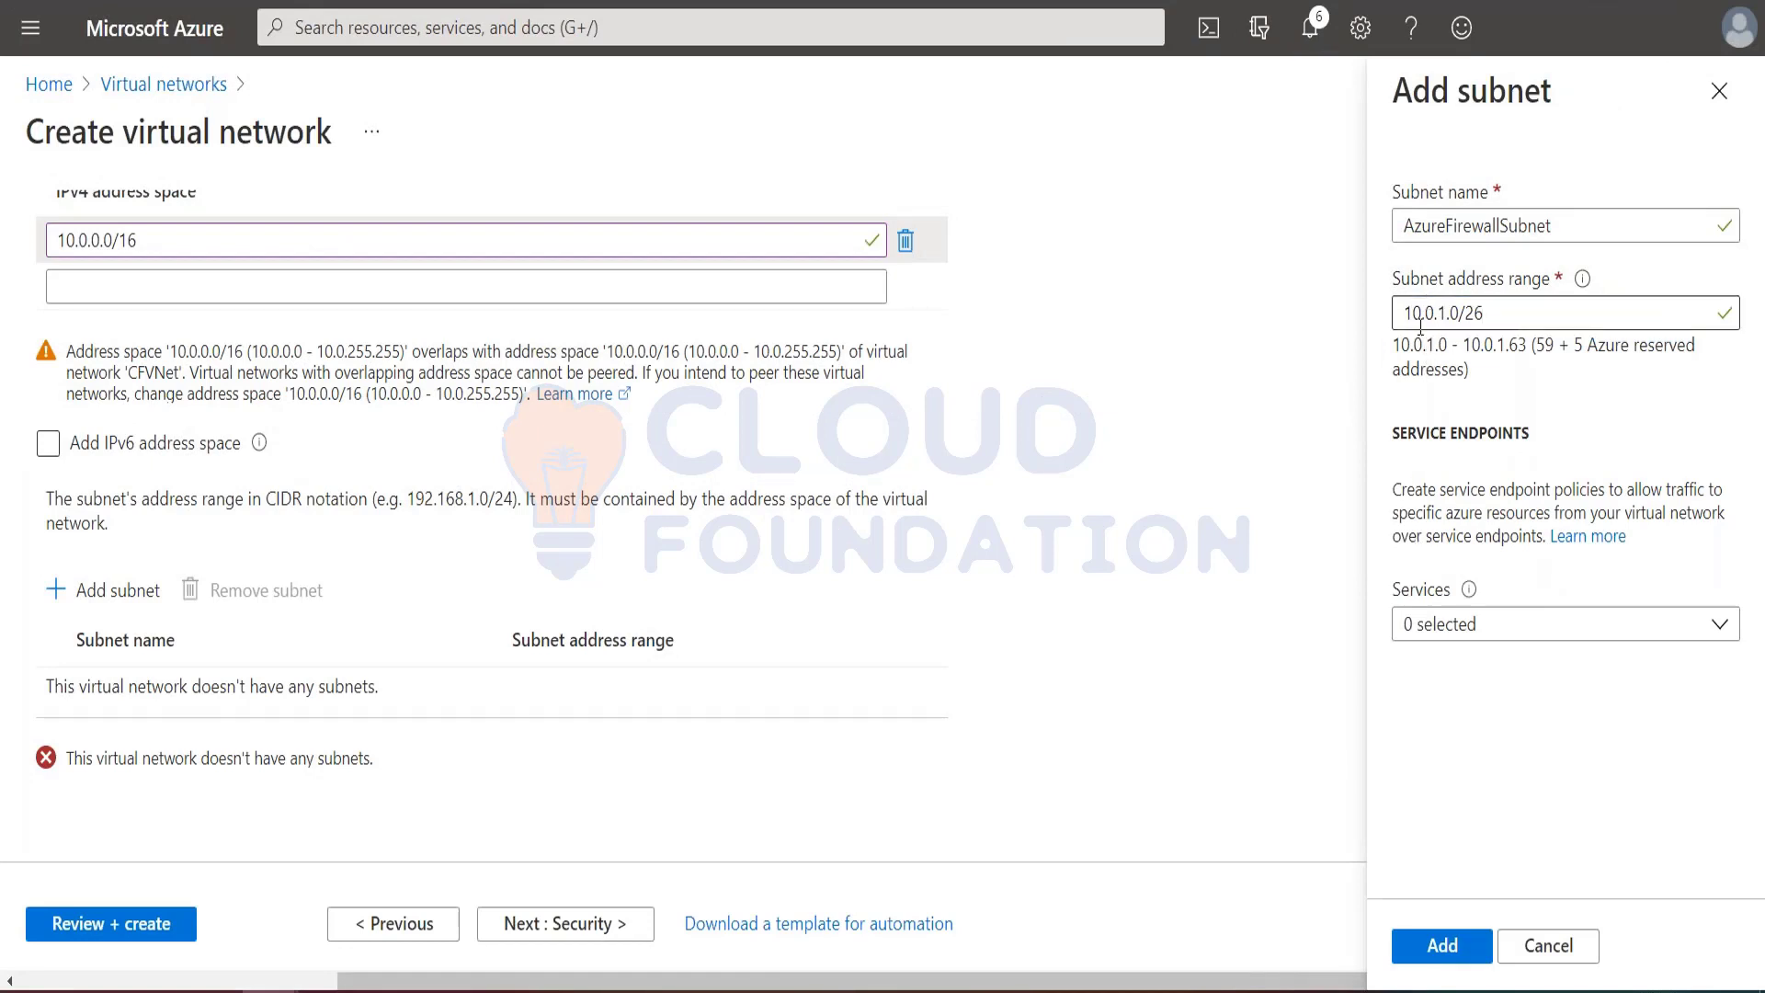
{"action": "left_click", "coordinate": [1442, 947]}
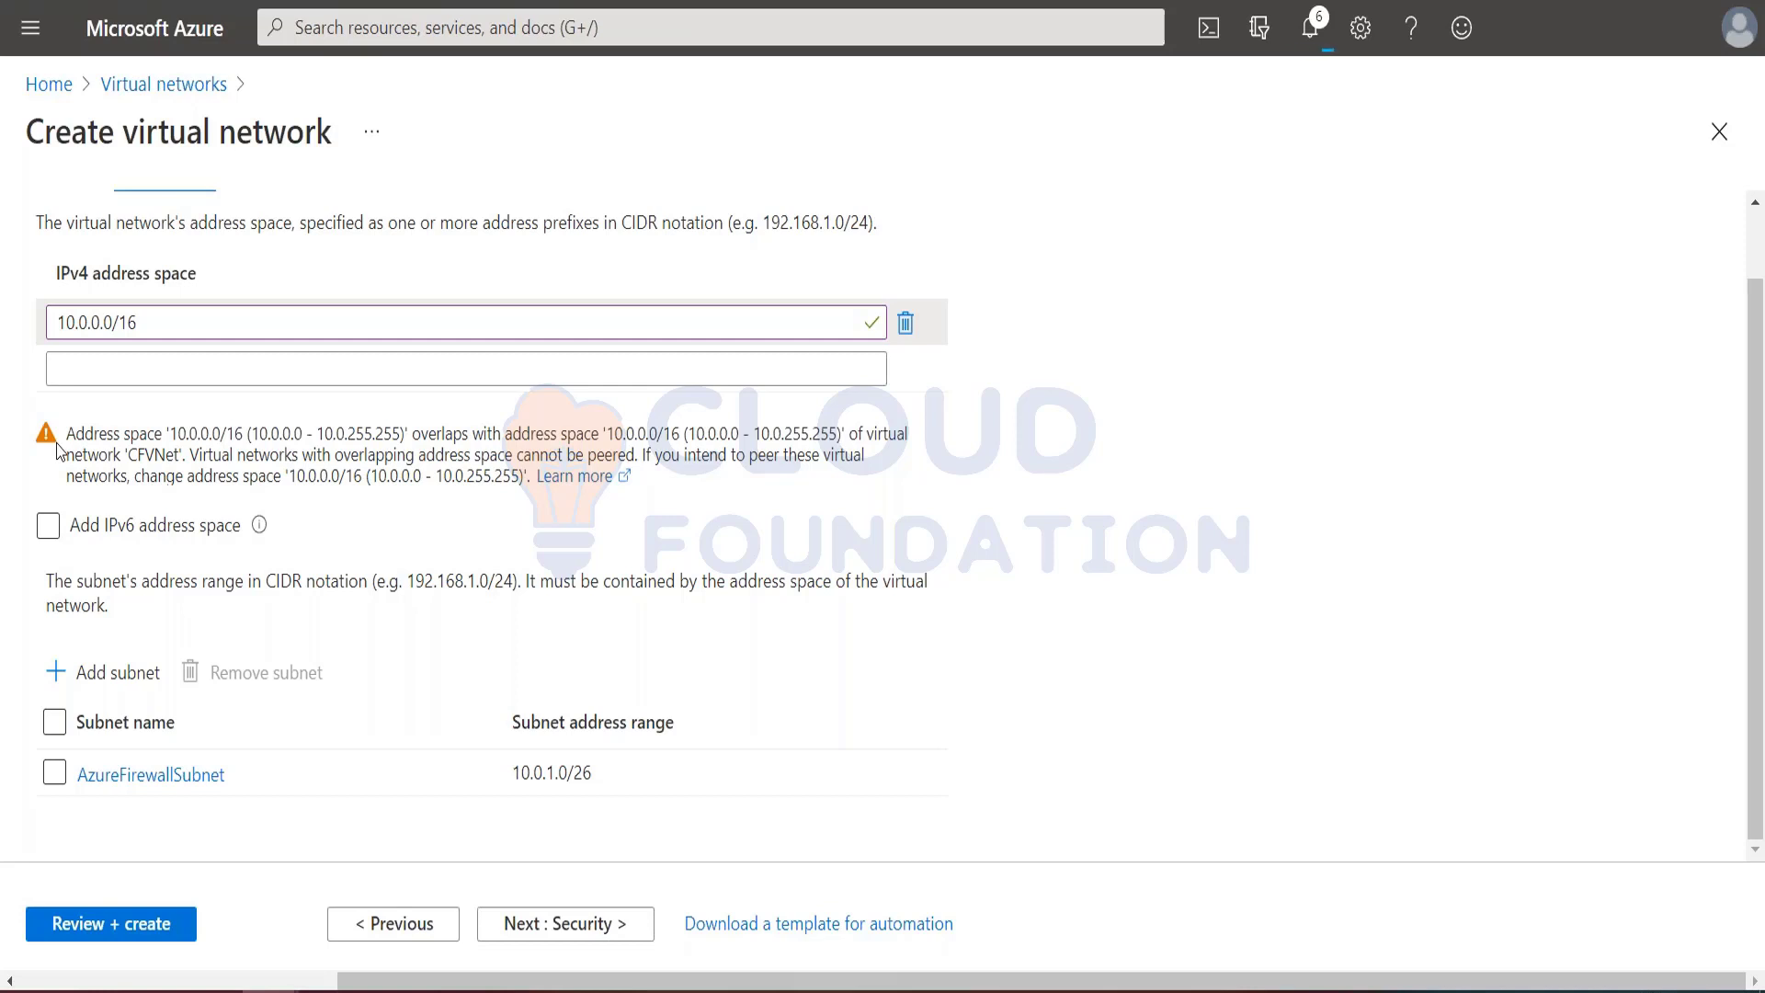
Step: Add a second subnet to the virtual network and name it Workload-SN, copying the name from the tutorial
{"action": "key", "text": "ctrl+Tab"}
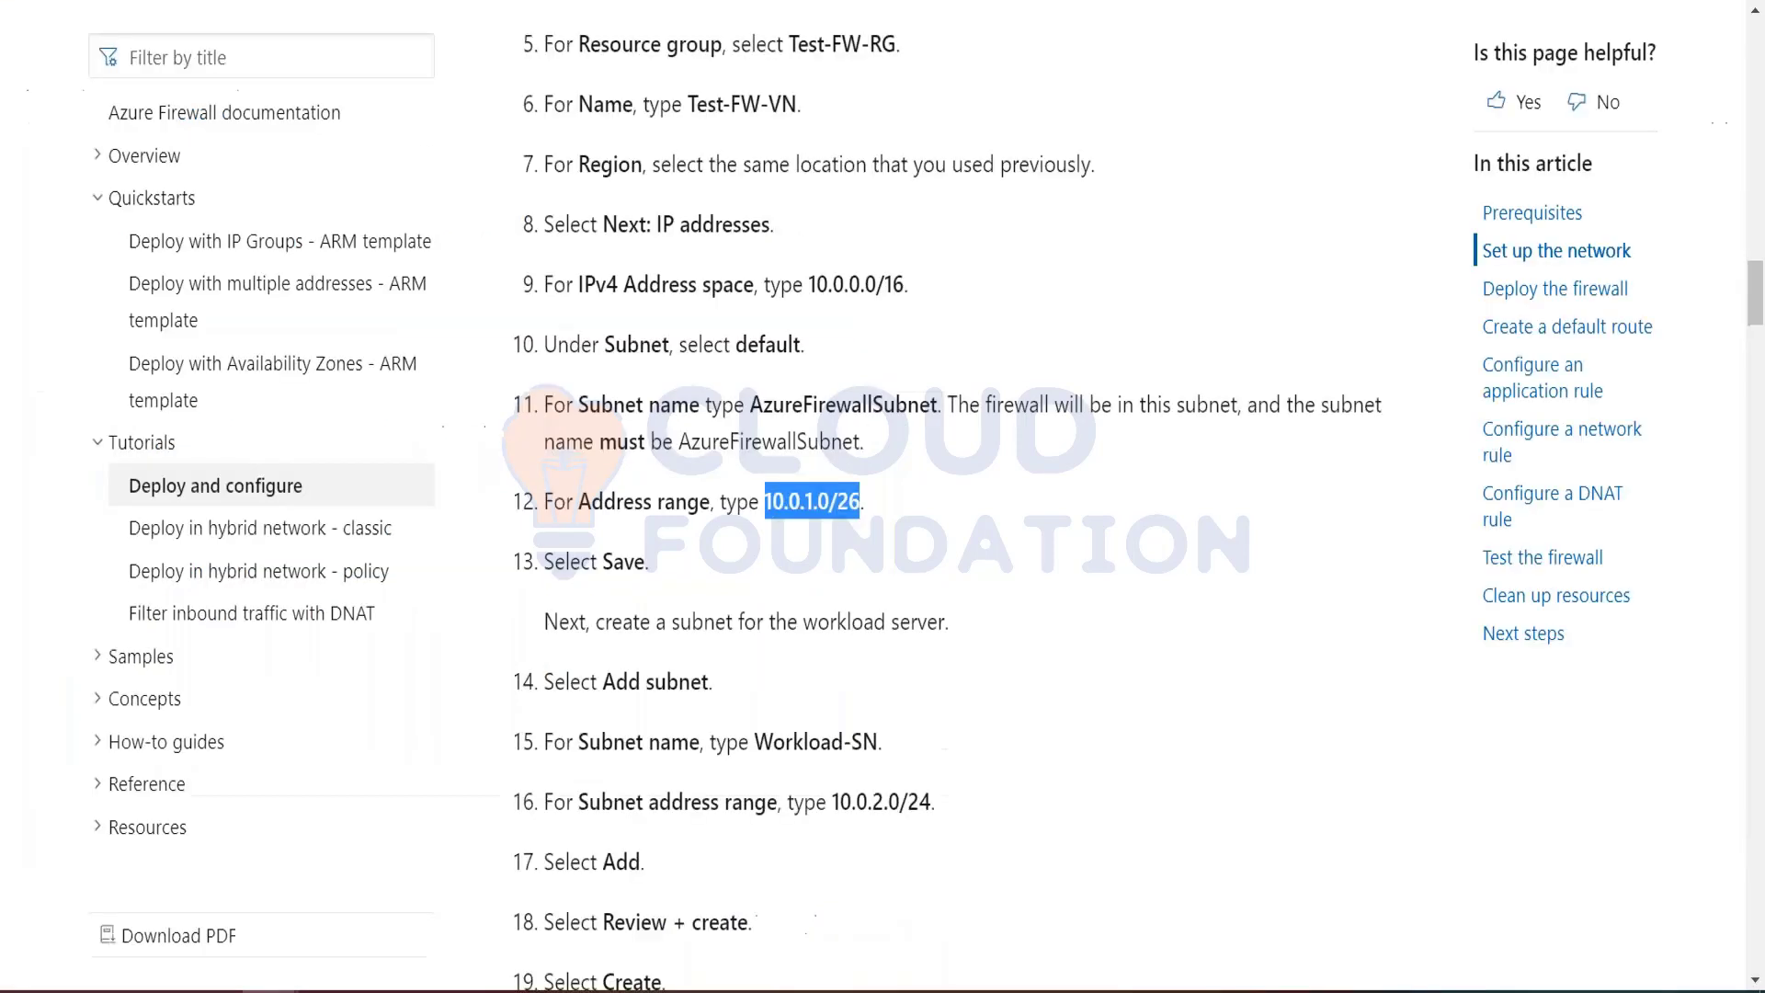
{"action": "scroll", "coordinate": [1321, 203], "scroll_direction": "down", "scroll_amount": 5}
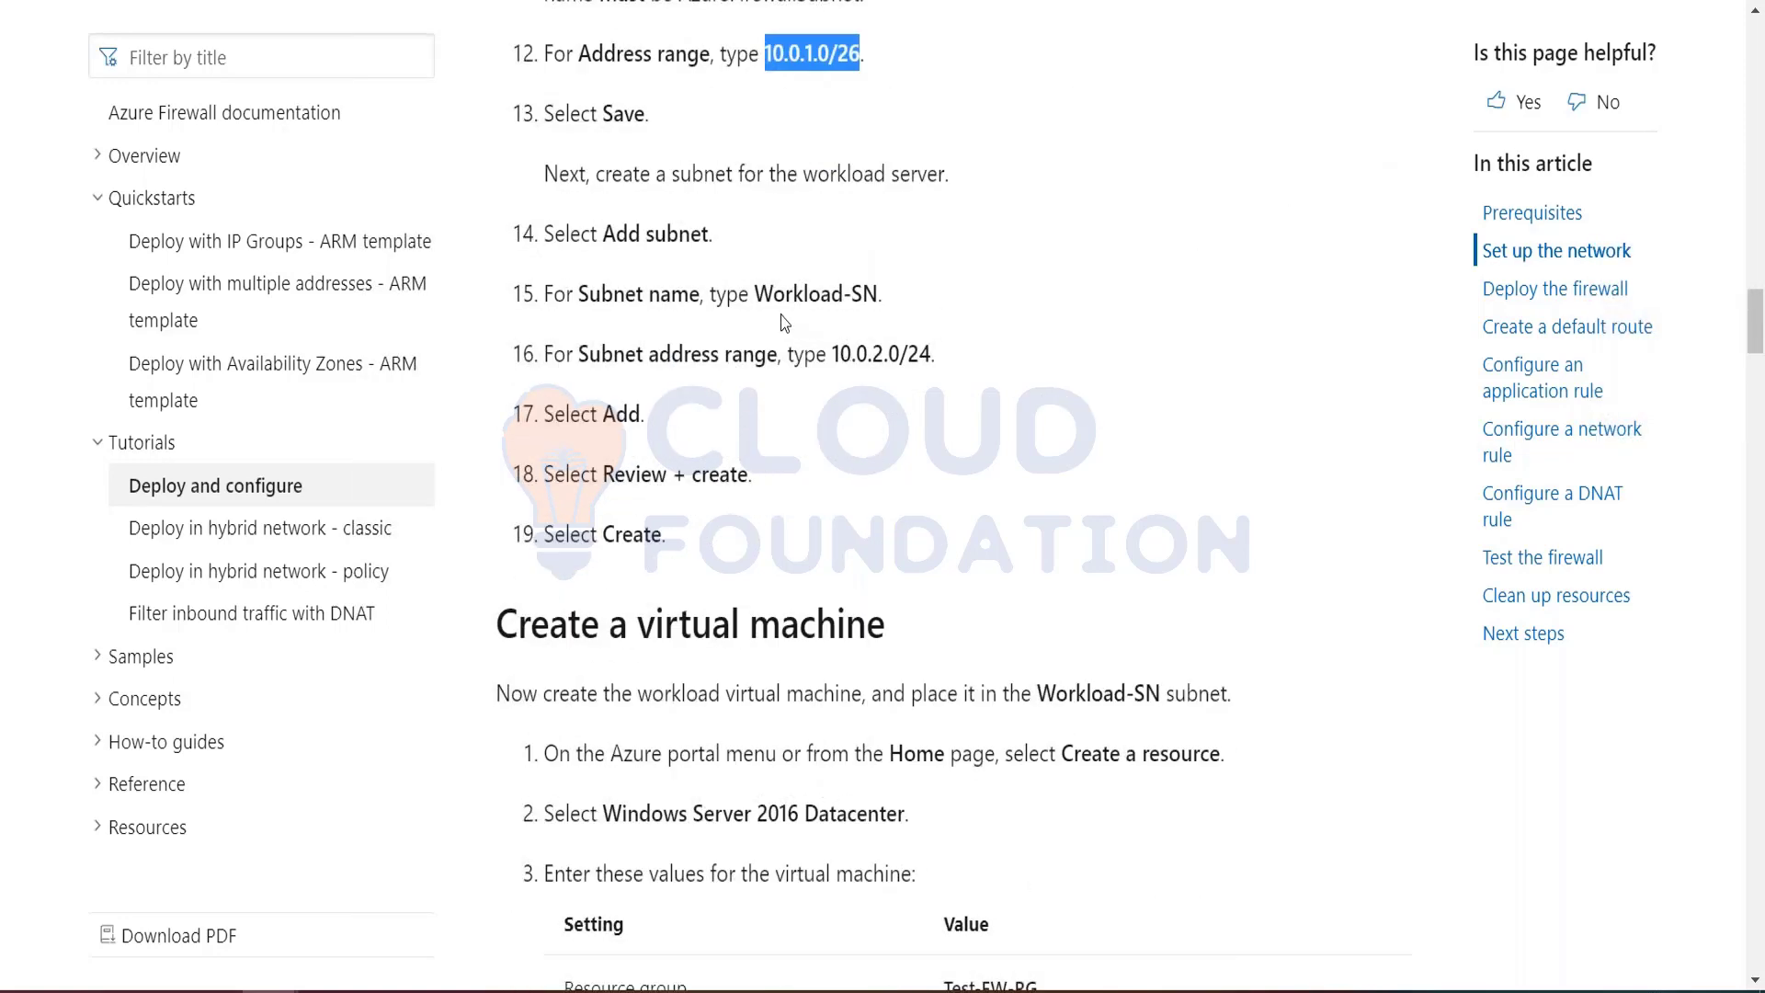
{"action": "left_click_drag", "start_coordinate": [755, 293], "coordinate": [878, 294]}
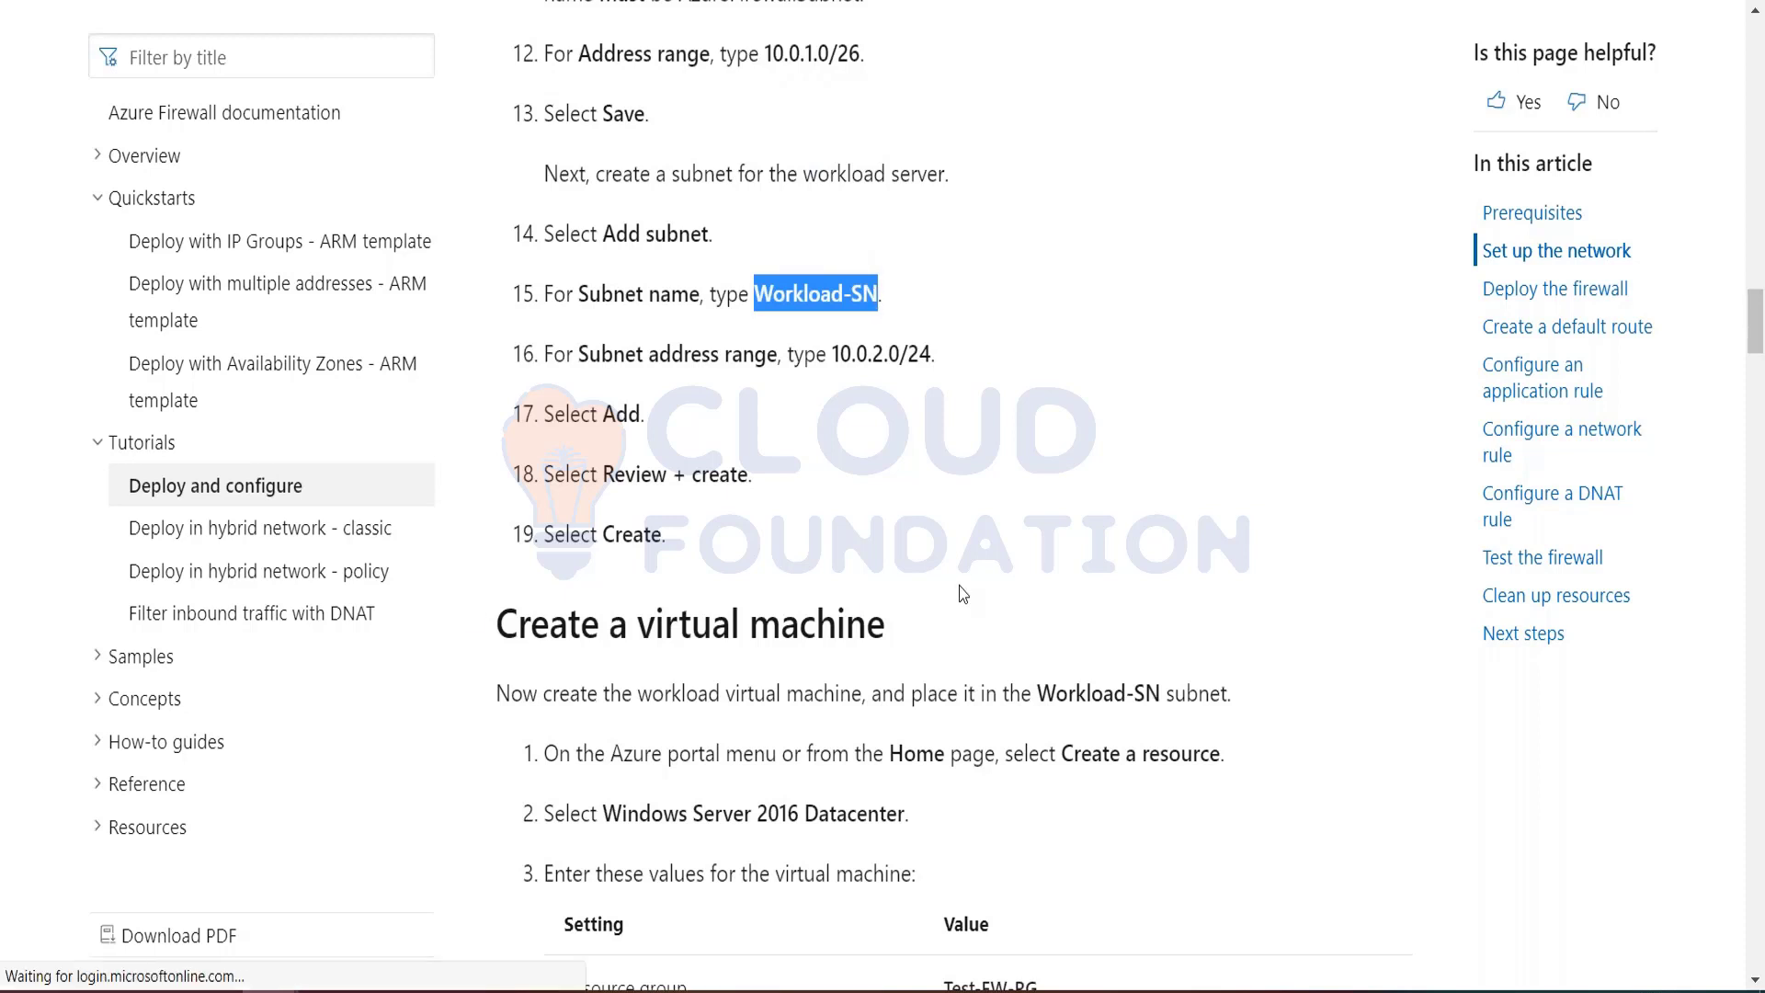
{"action": "key", "text": "ctrl+Tab"}
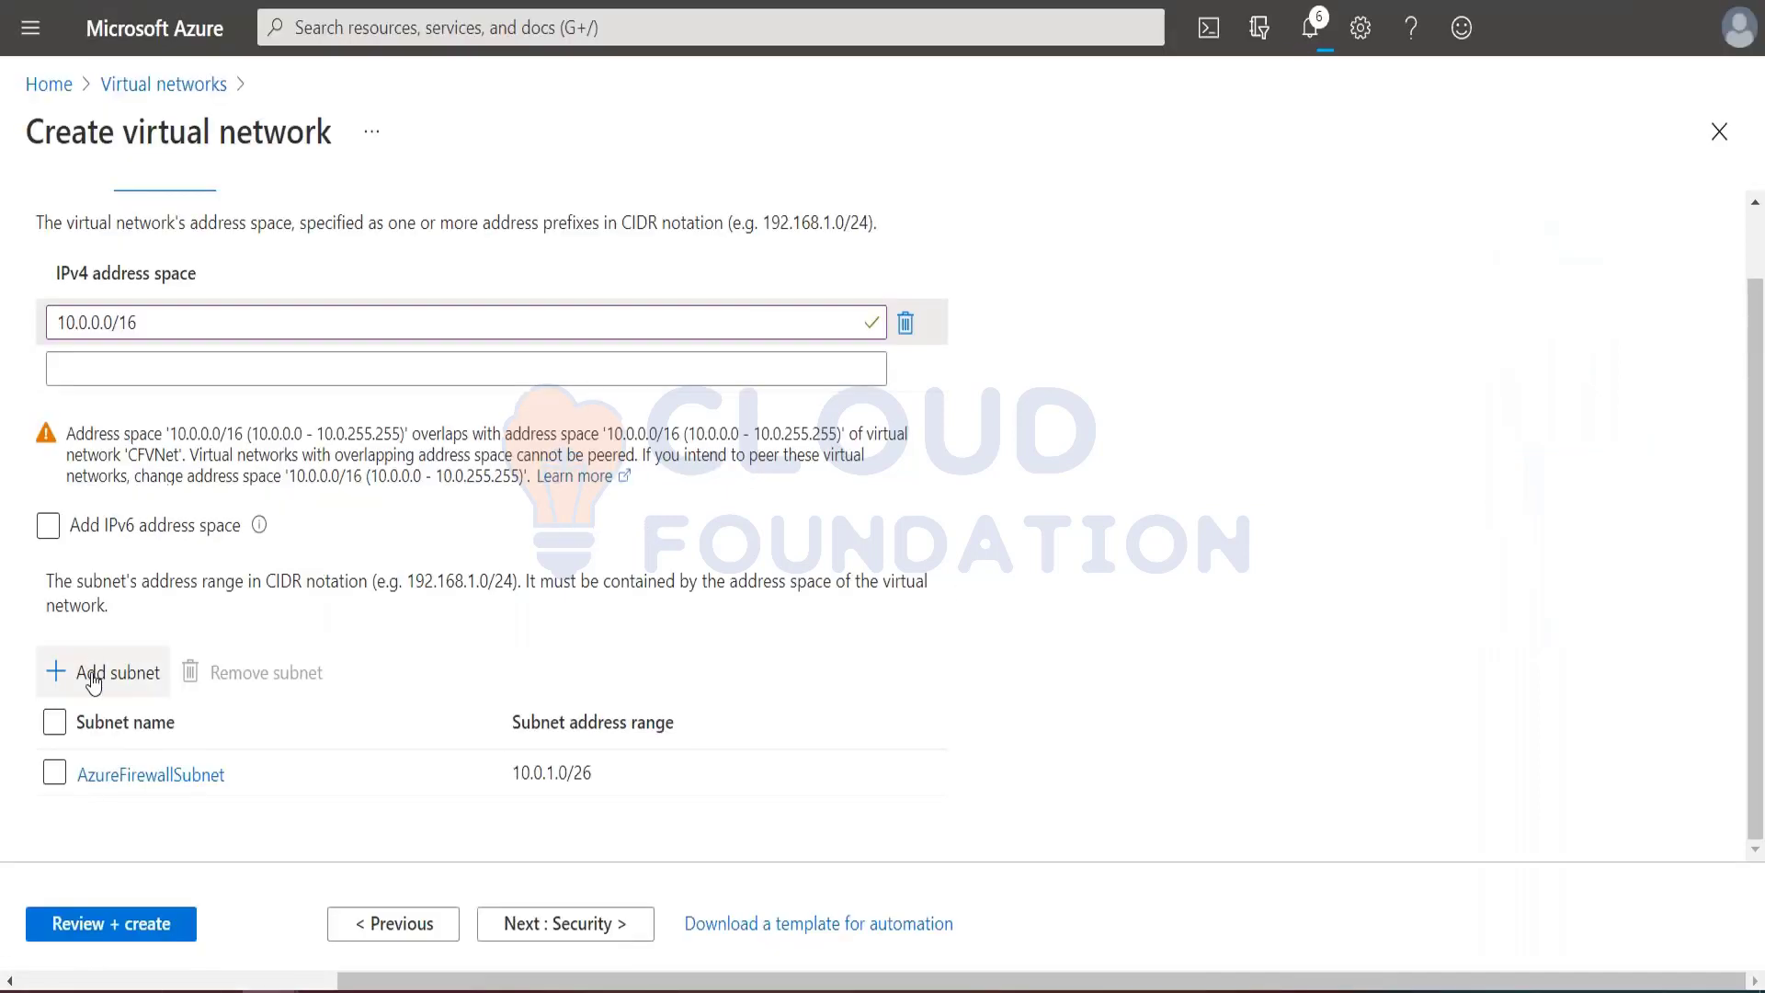
{"action": "left_click", "coordinate": [101, 672]}
{"action": "key", "text": "ctrl+v"}
Step: Copy the address range 10.0.2.0/24 from the tutorial into the workload subnet and add the subnet to the virtual network
{"action": "key", "text": "ctrl+Tab"}
{"action": "left_click_drag", "start_coordinate": [833, 354], "coordinate": [930, 350]}
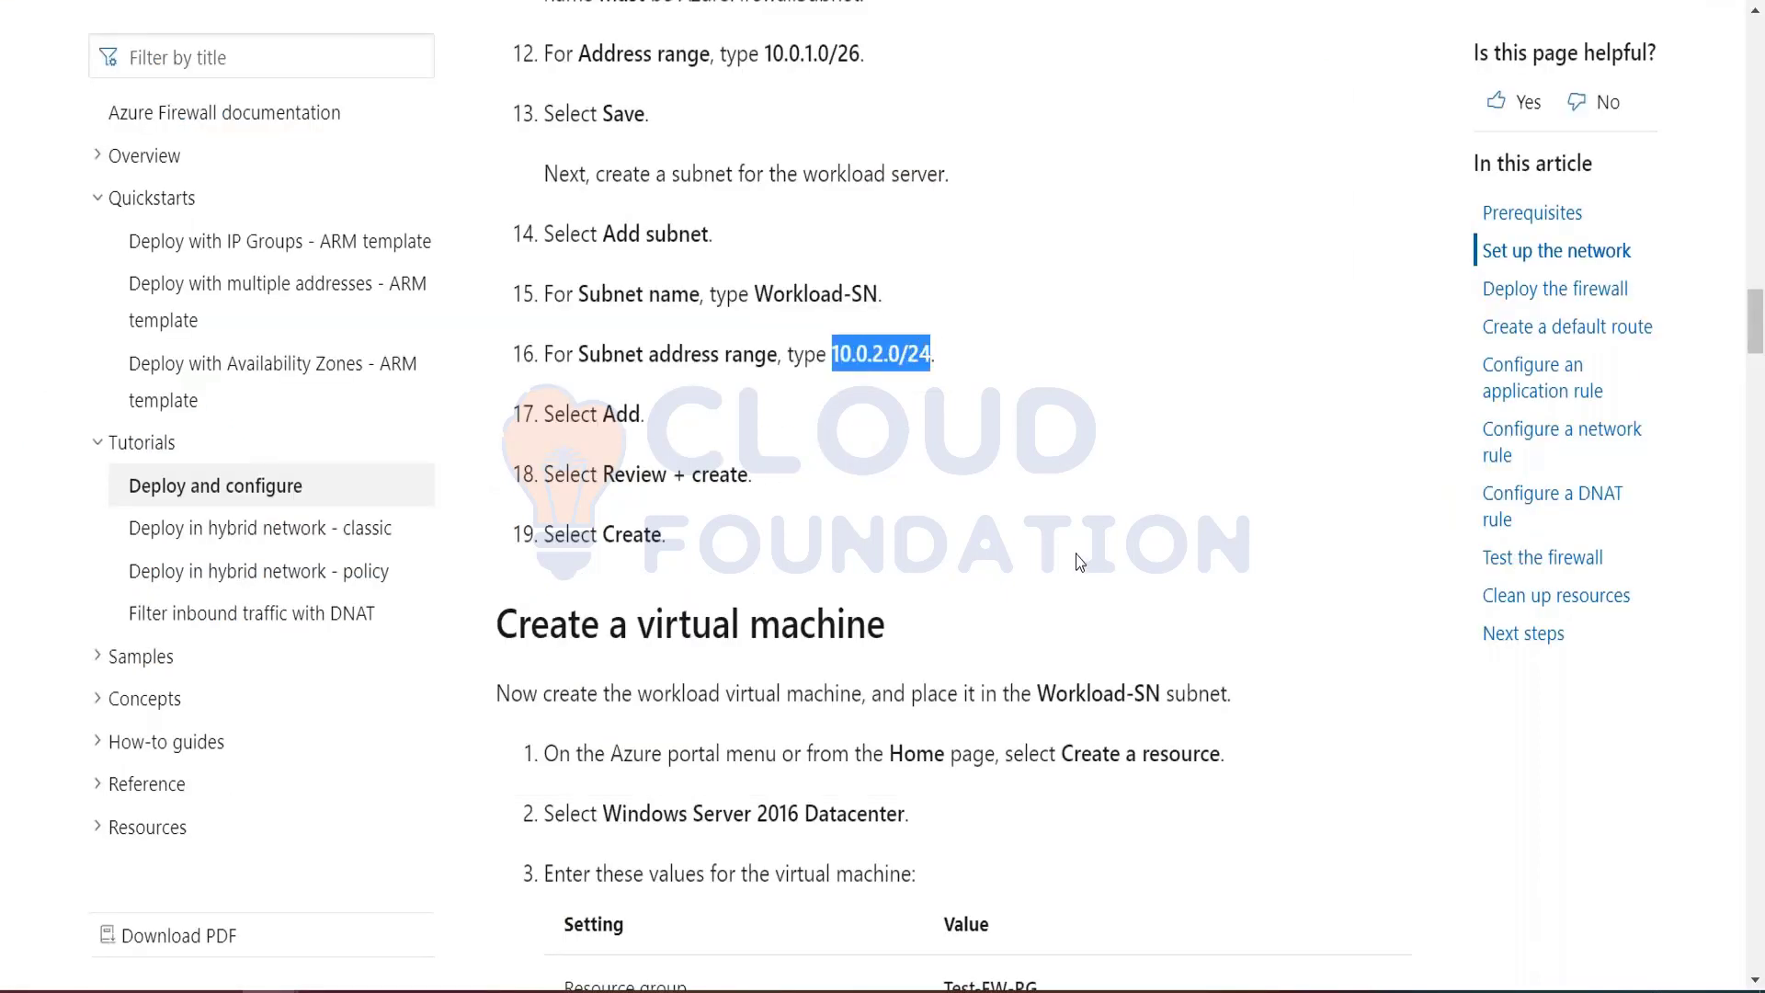
{"action": "key", "text": "alt+Tab"}
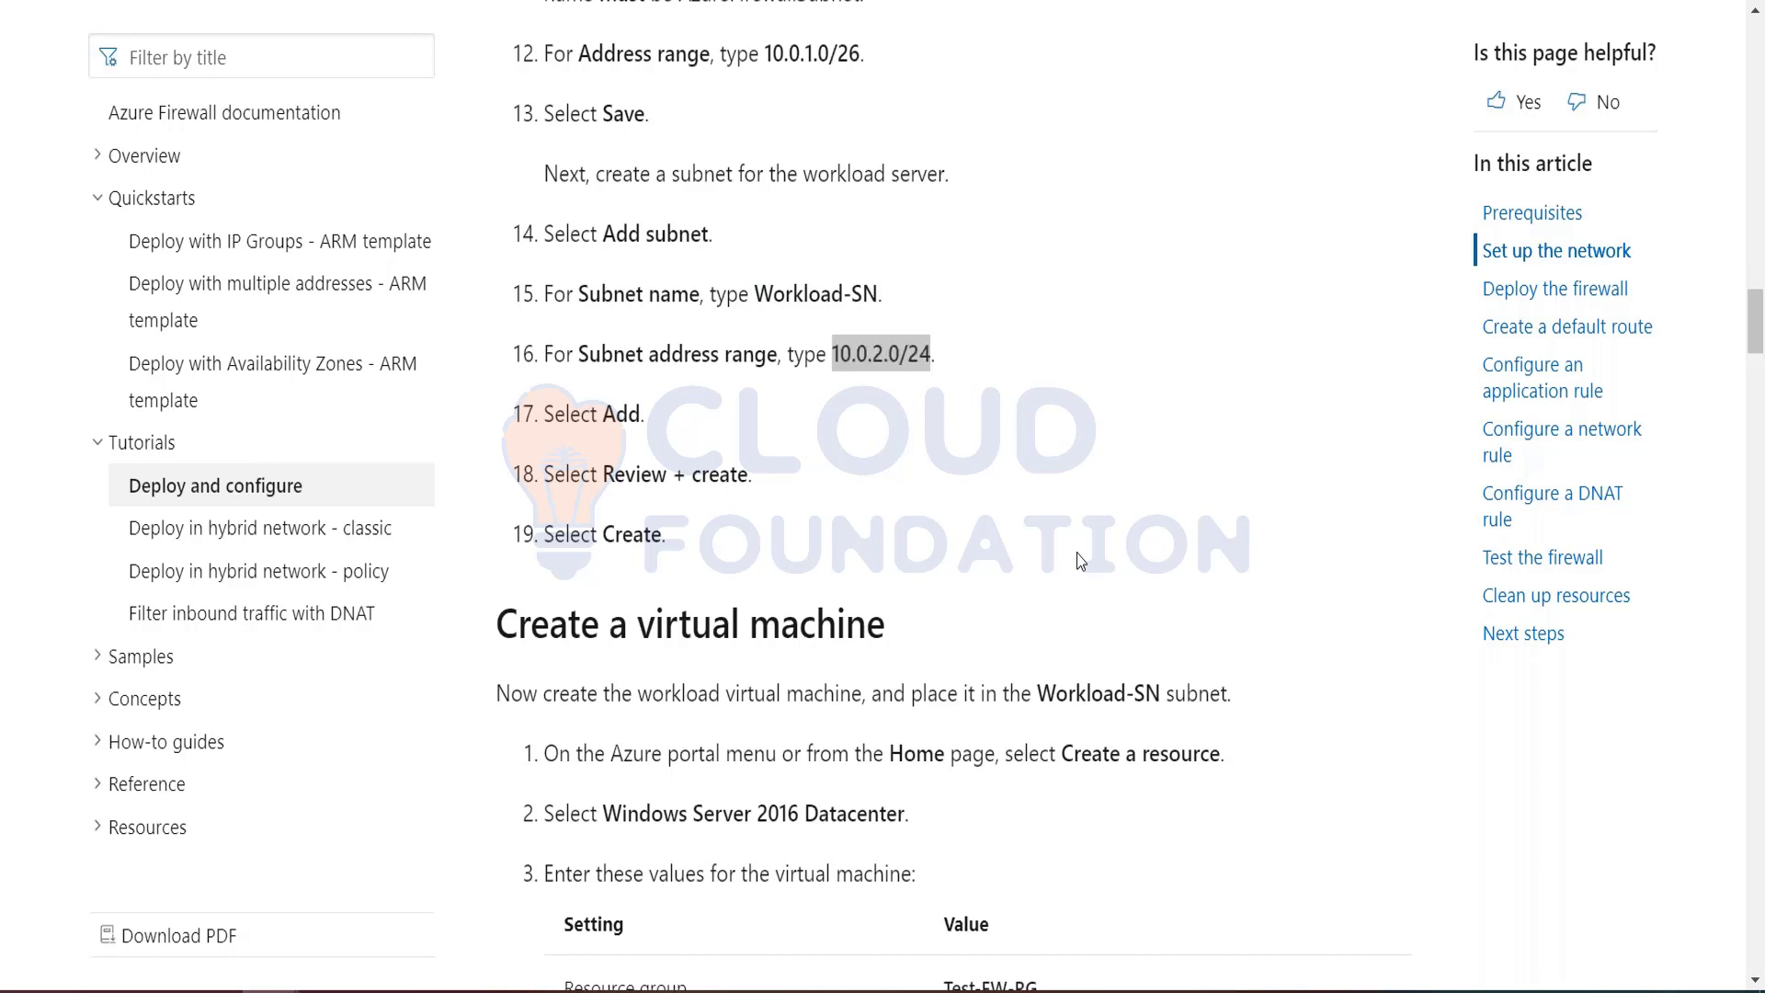
{"action": "left_click", "coordinate": [1441, 312]}
{"action": "key", "text": "ctrl+v"}
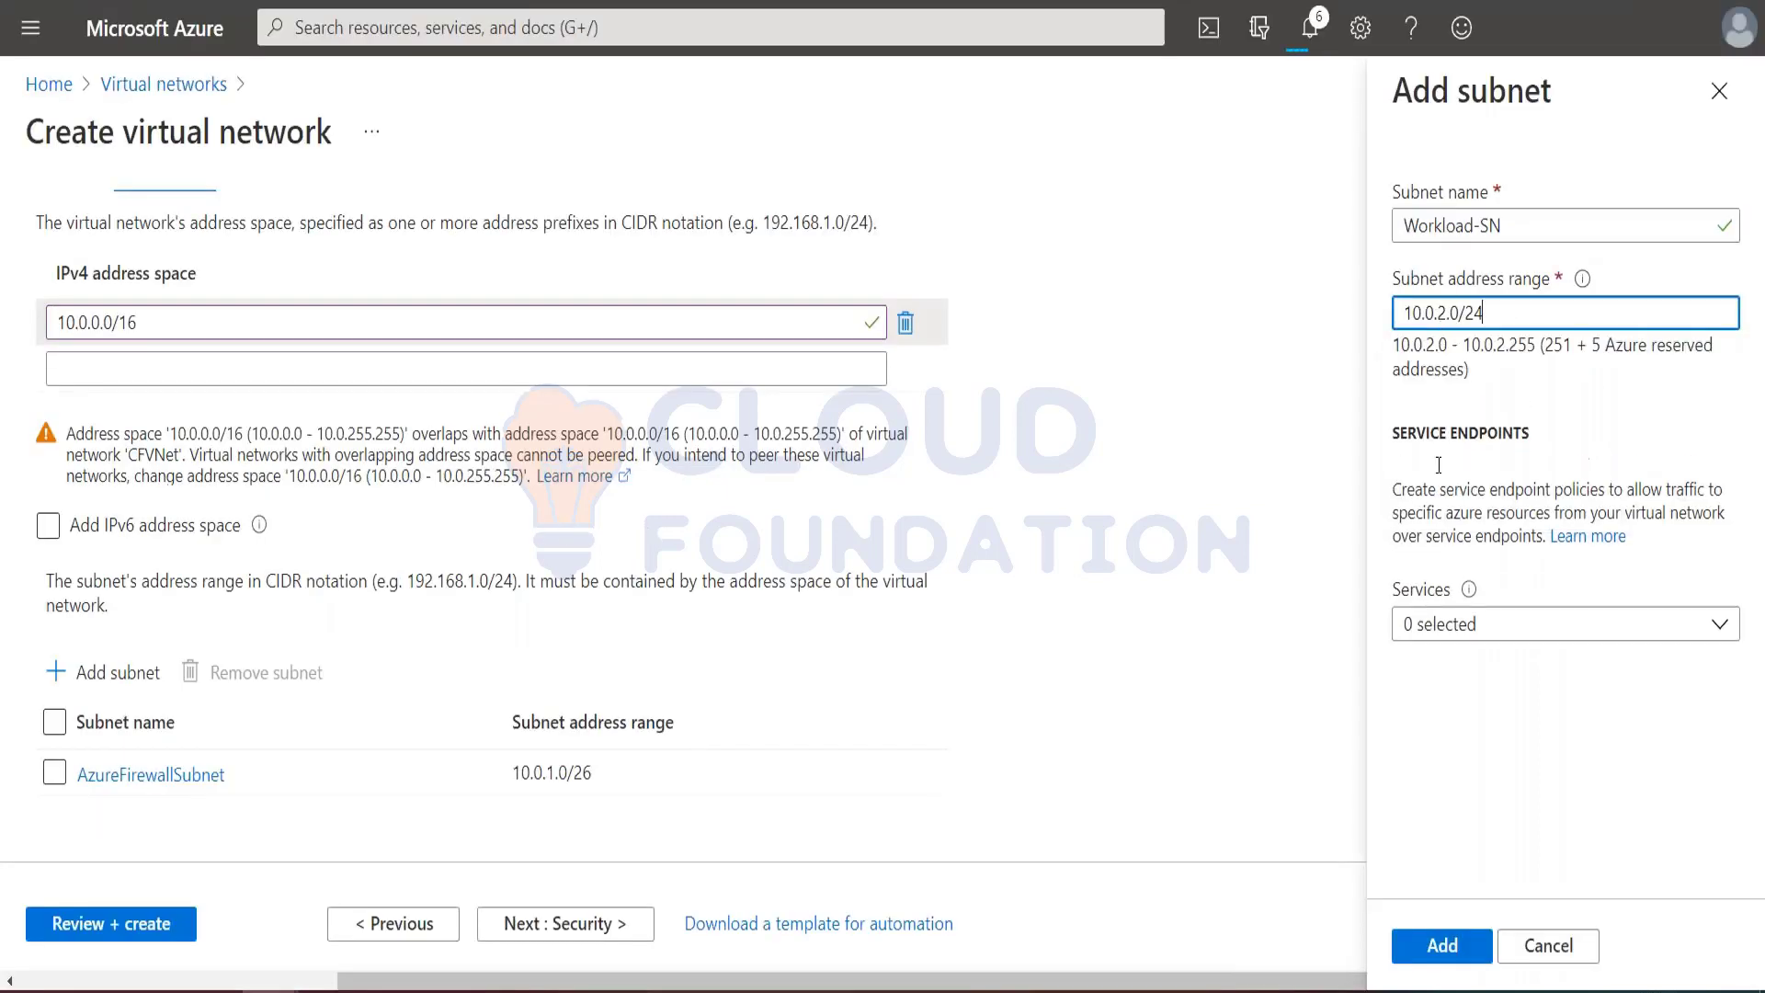
{"action": "left_click", "coordinate": [1445, 949]}
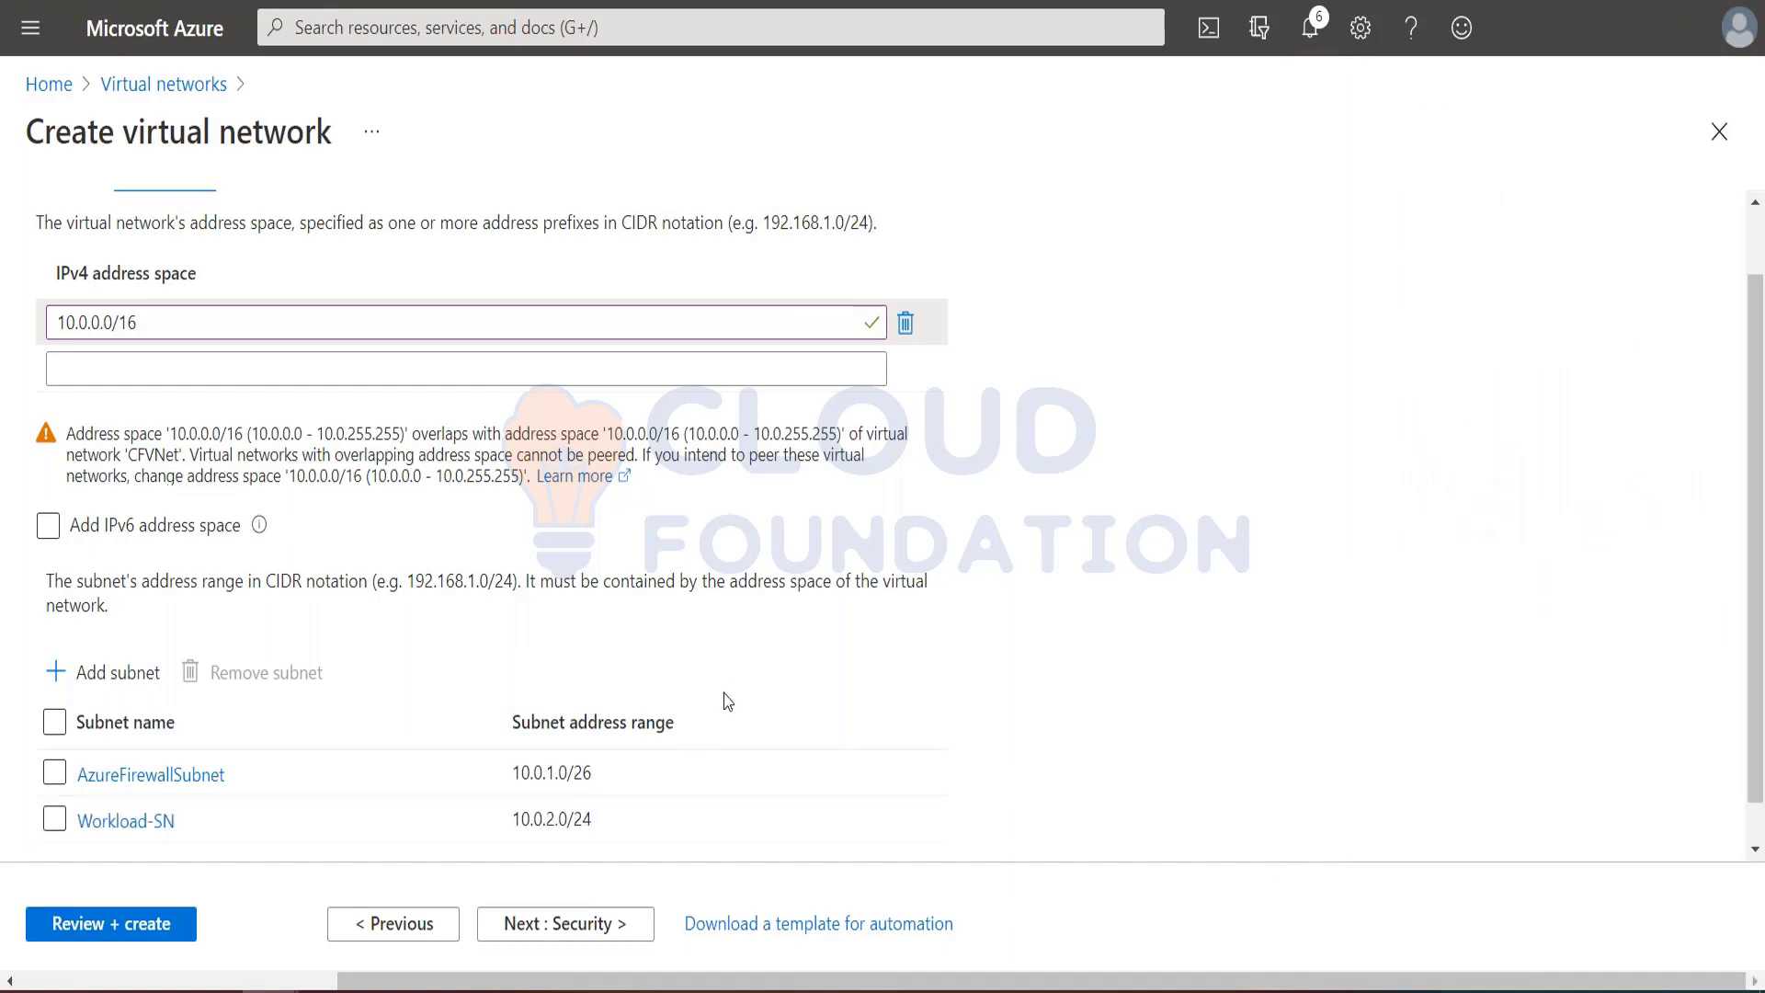
Step: Check the tutorial's address space and subnet instructions against the subnets entered for the new virtual network
{"action": "key", "text": "alt+Tab"}
{"action": "scroll", "coordinate": [1015, 553], "scroll_direction": "up", "scroll_amount": 5}
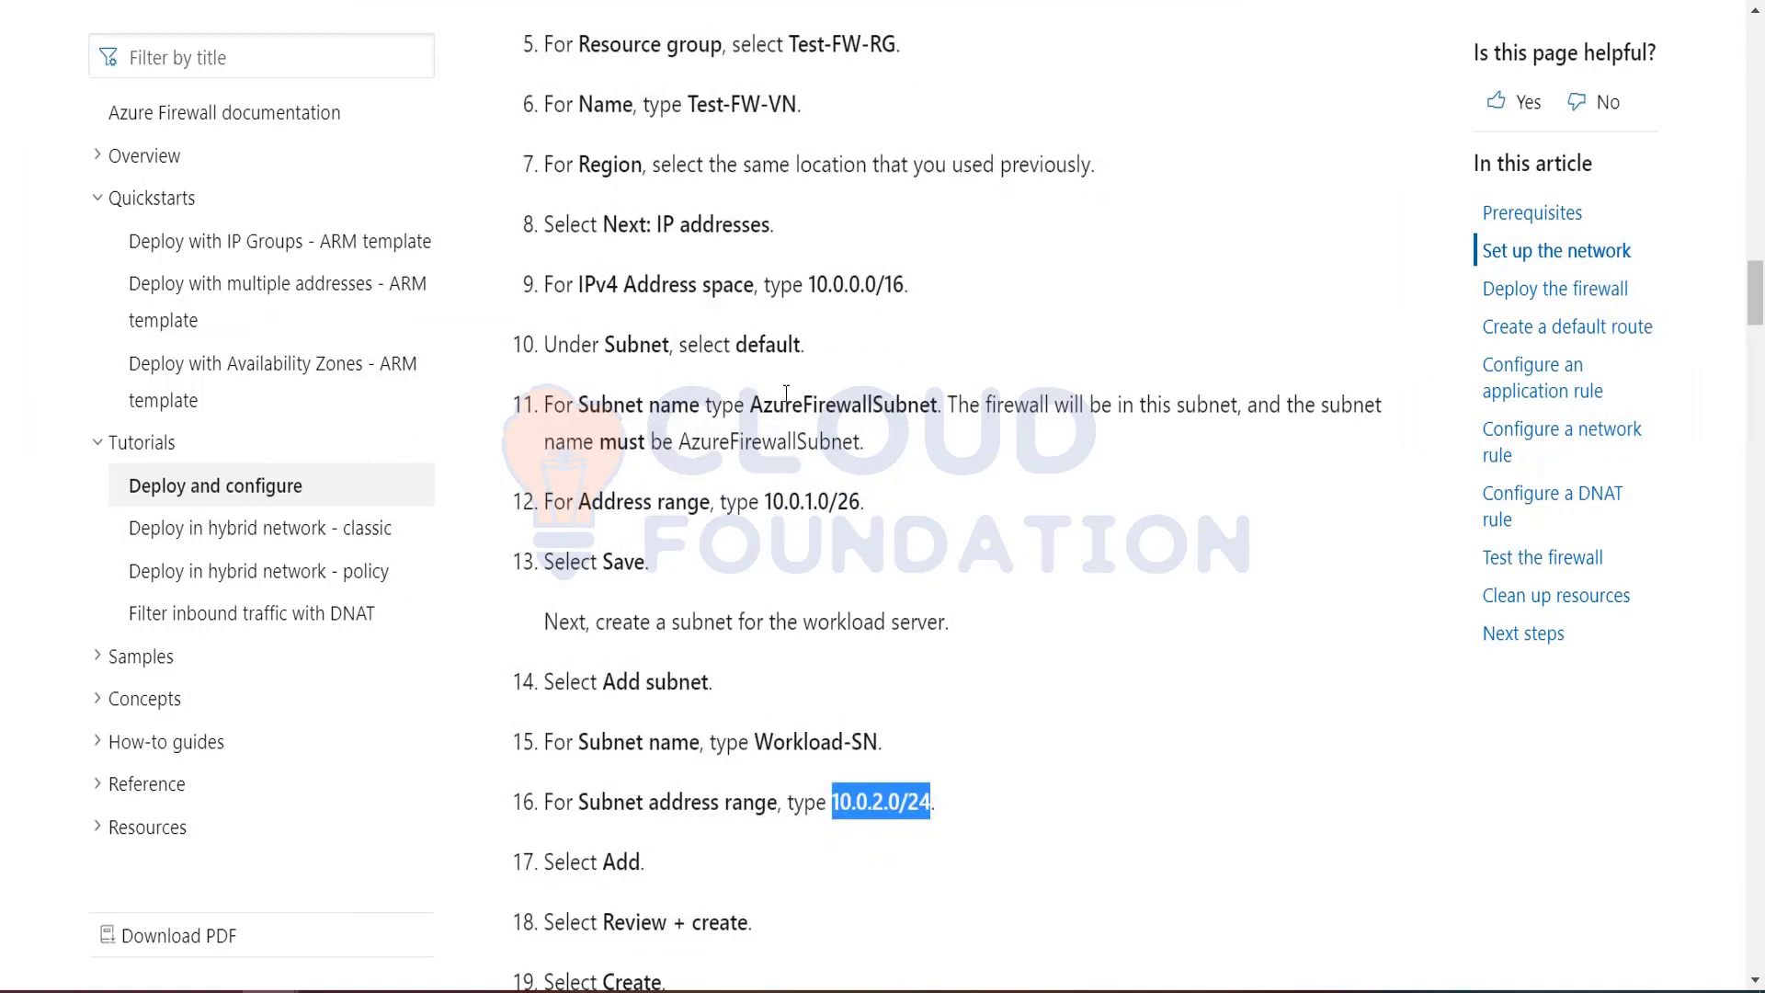
{"action": "scroll", "coordinate": [786, 393], "scroll_direction": "up", "scroll_amount": 3}
{"action": "scroll", "coordinate": [786, 393], "scroll_direction": "down", "scroll_amount": 4}
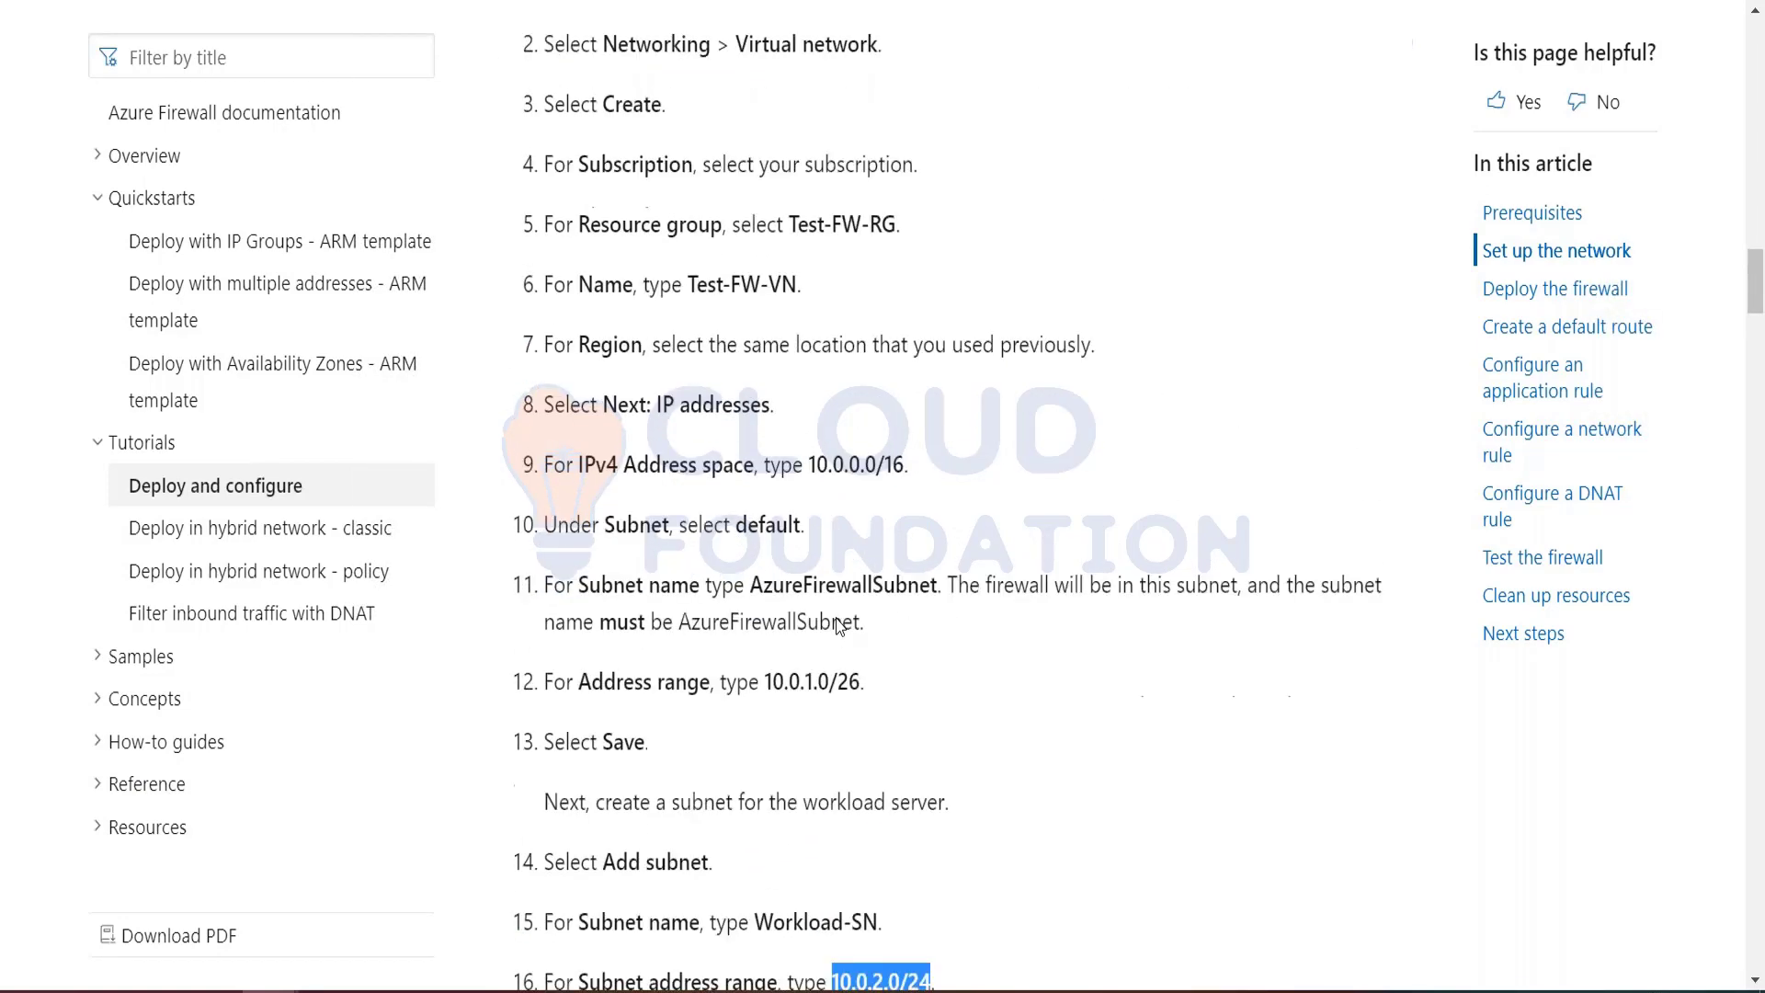
{"action": "scroll", "coordinate": [815, 457], "scroll_direction": "up", "scroll_amount": 3}
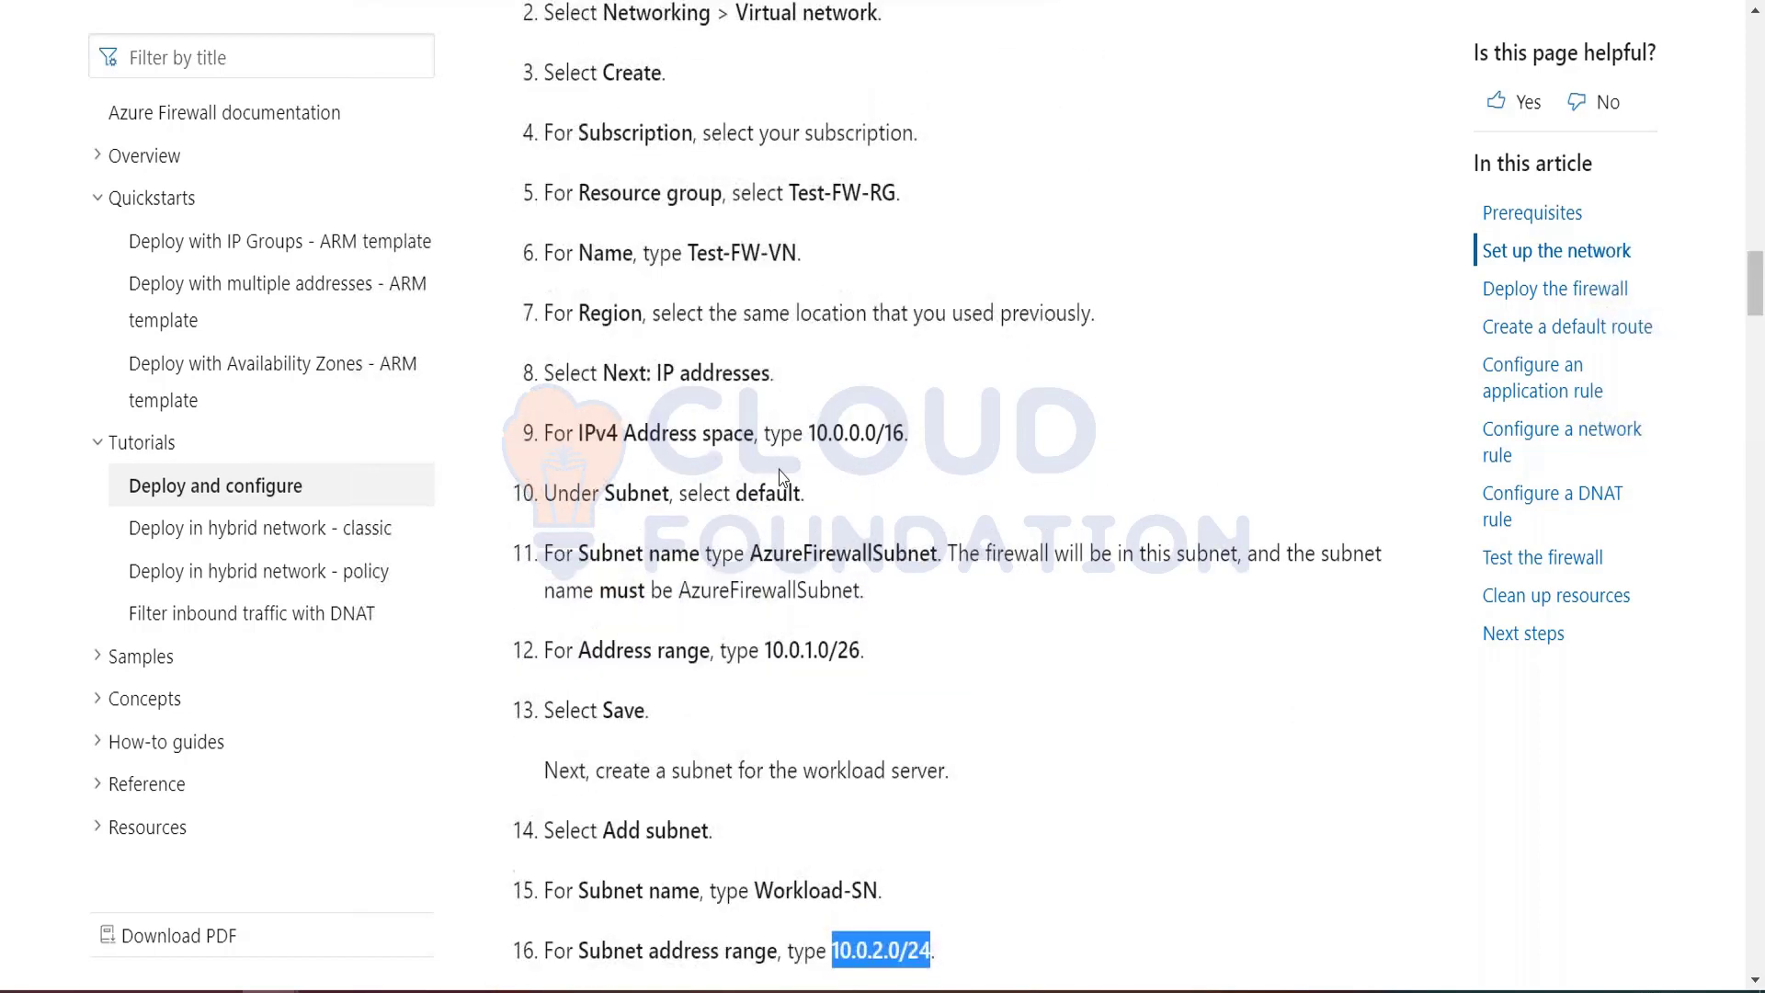
{"action": "left_click_drag", "start_coordinate": [809, 432], "coordinate": [904, 433]}
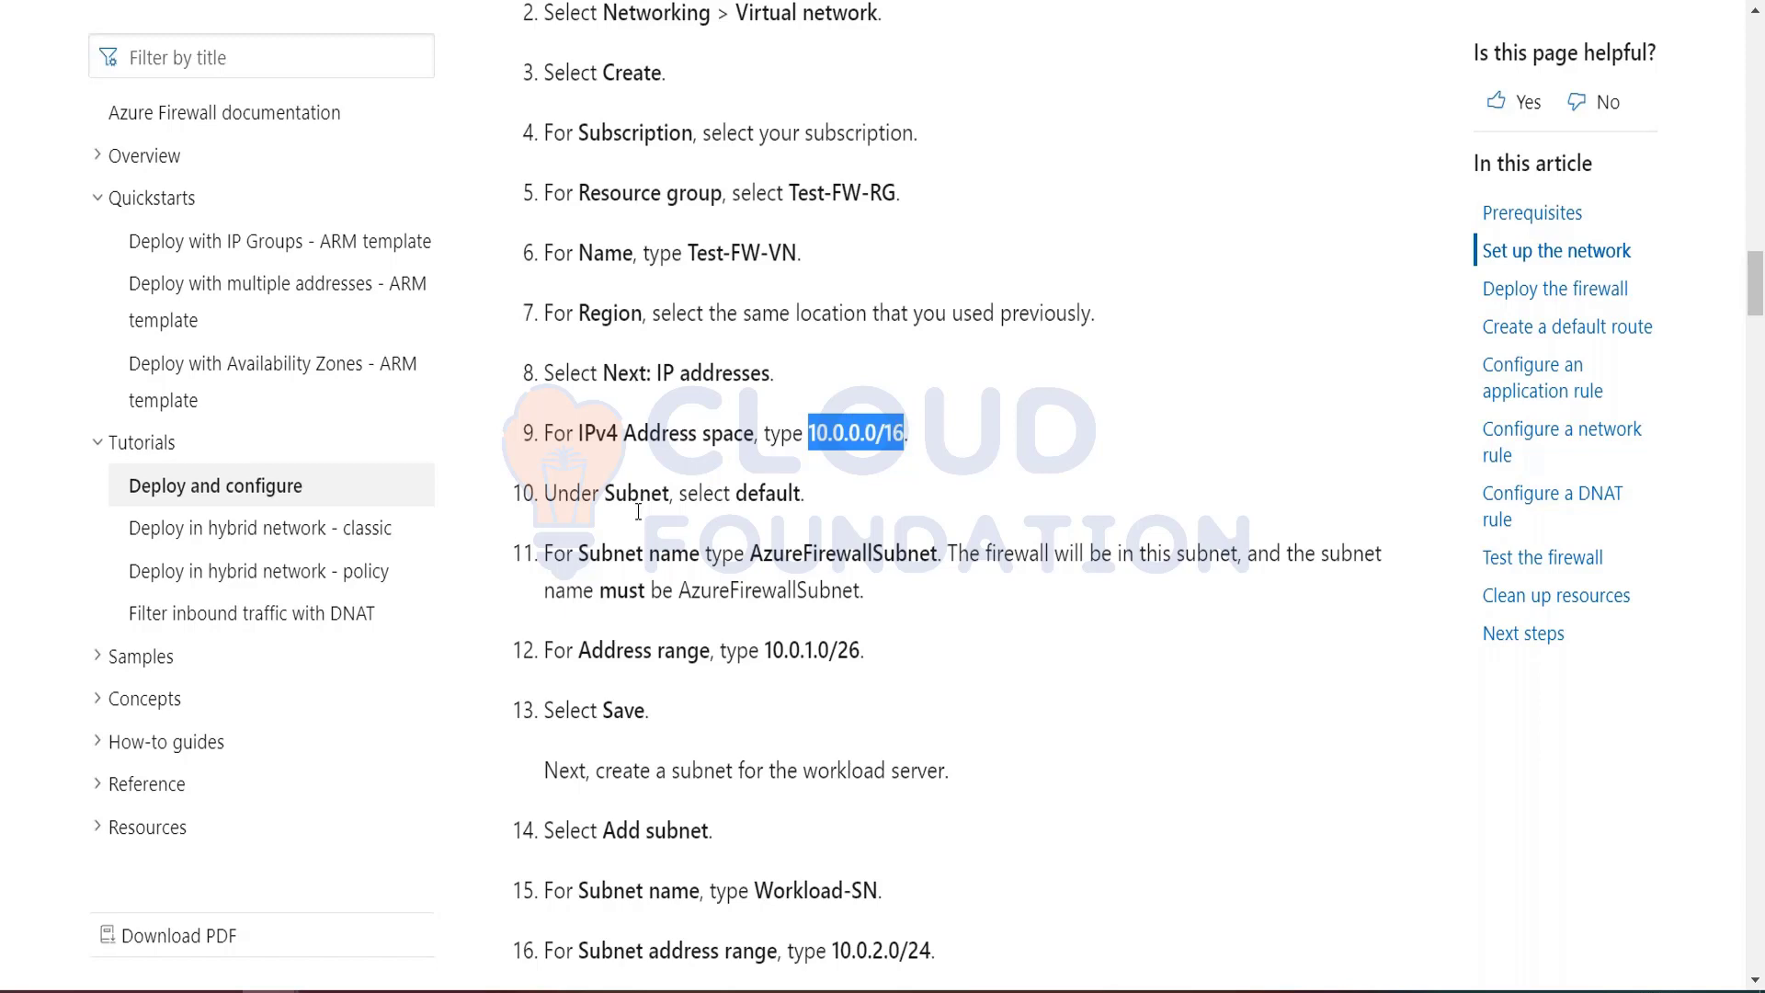
{"action": "scroll", "coordinate": [848, 514], "scroll_direction": "down", "scroll_amount": 5}
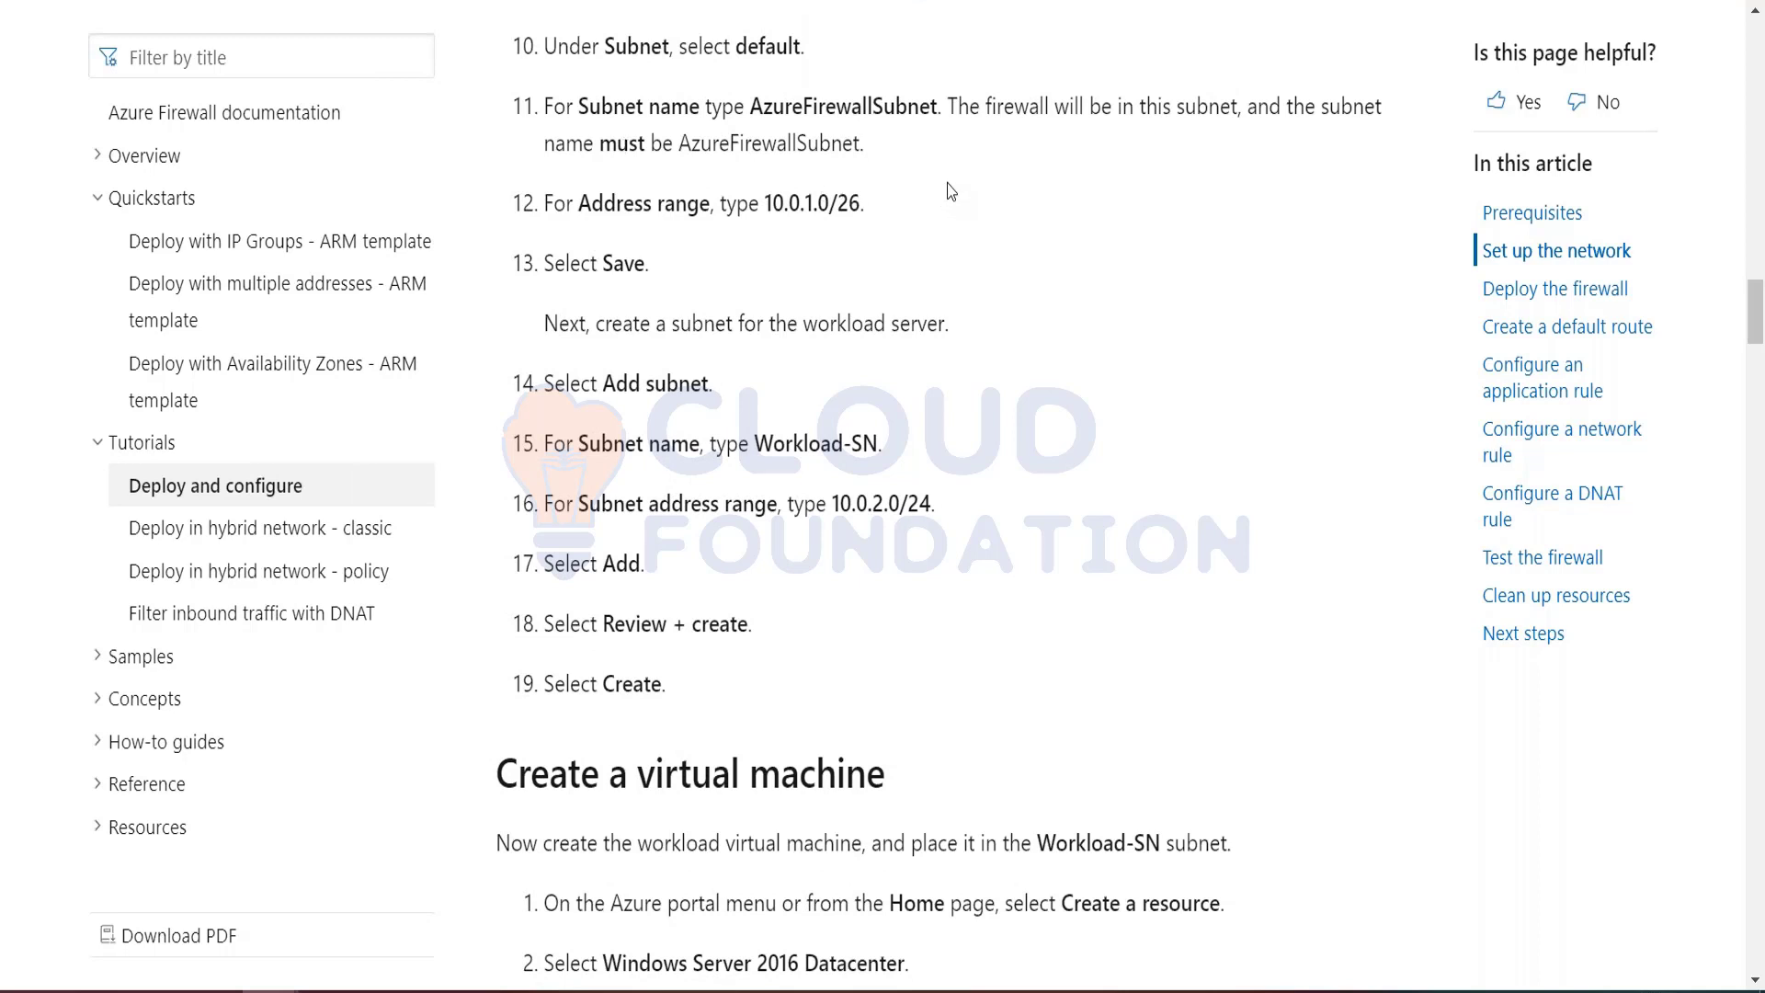
{"action": "key", "text": "ctrl+Tab"}
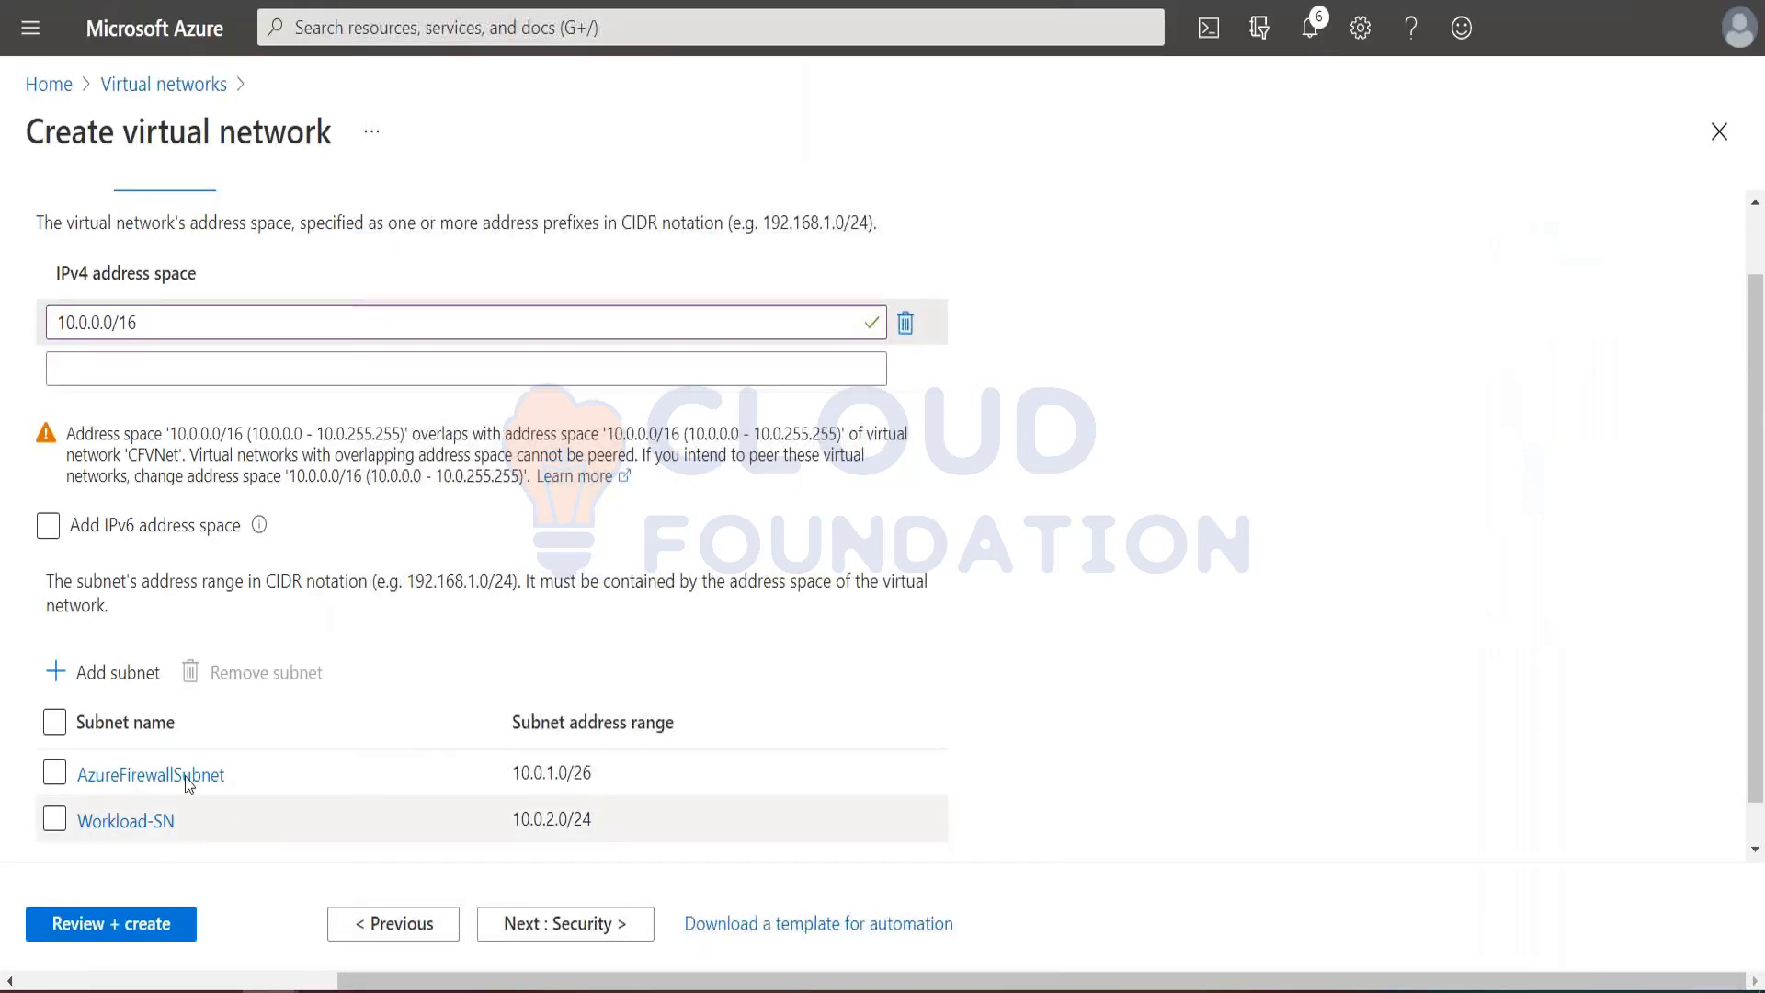
{"action": "scroll", "coordinate": [198, 746], "scroll_direction": "down", "scroll_amount": 1}
{"action": "scroll", "coordinate": [92, 680], "scroll_direction": "down", "scroll_amount": 1}
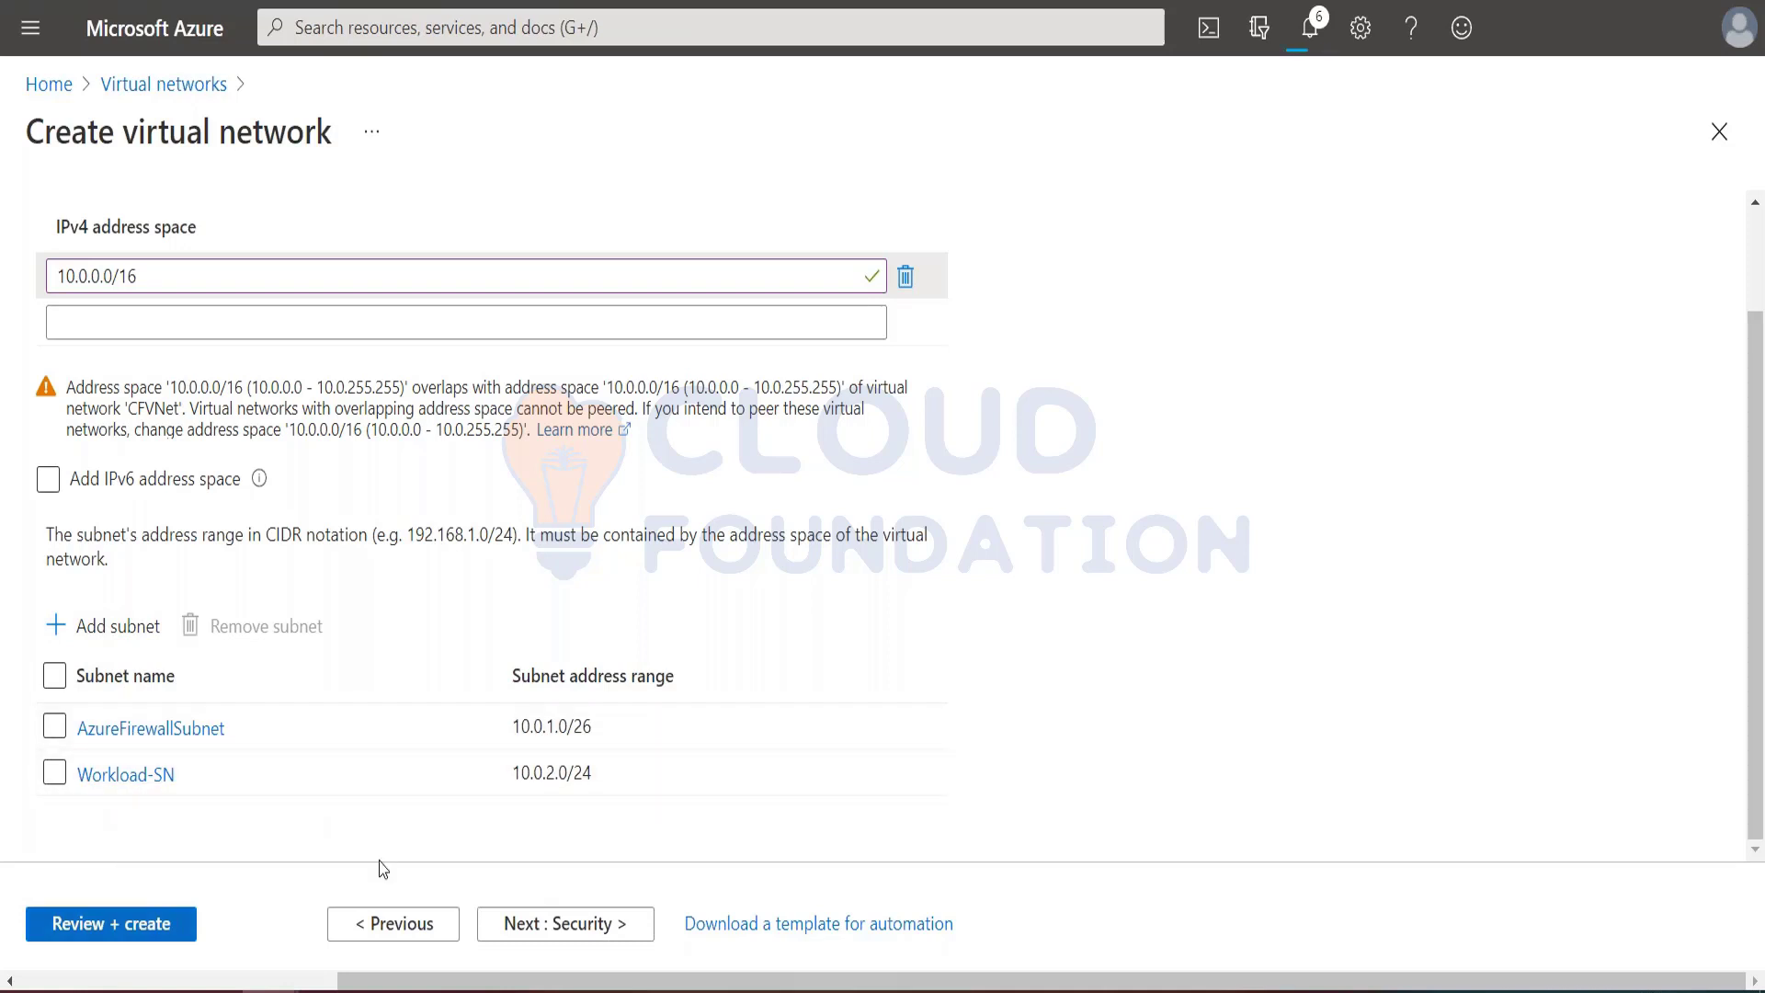
Step: Add a subnet named default with the address range 10.0.0.0/24 to the virtual network
{"action": "left_click", "coordinate": [104, 629]}
{"action": "type", "text": "default"}
{"action": "left_click", "coordinate": [1517, 313]}
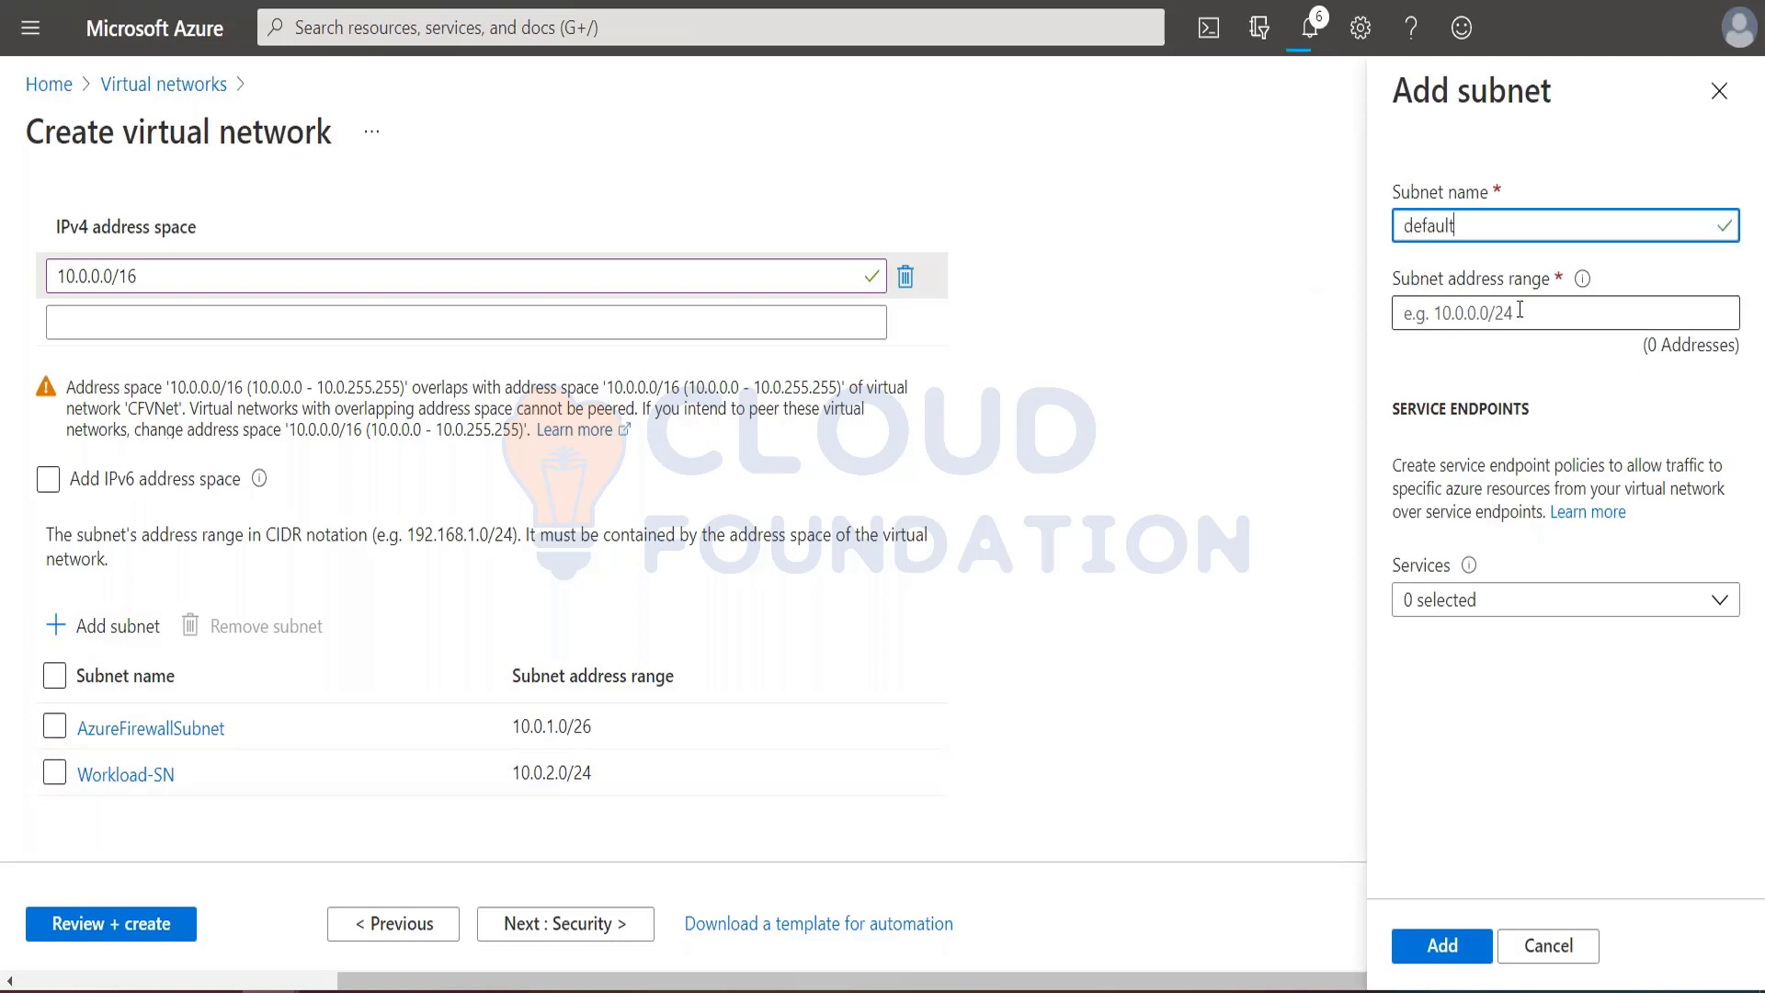
{"action": "type", "text": "10.0.0.0"}
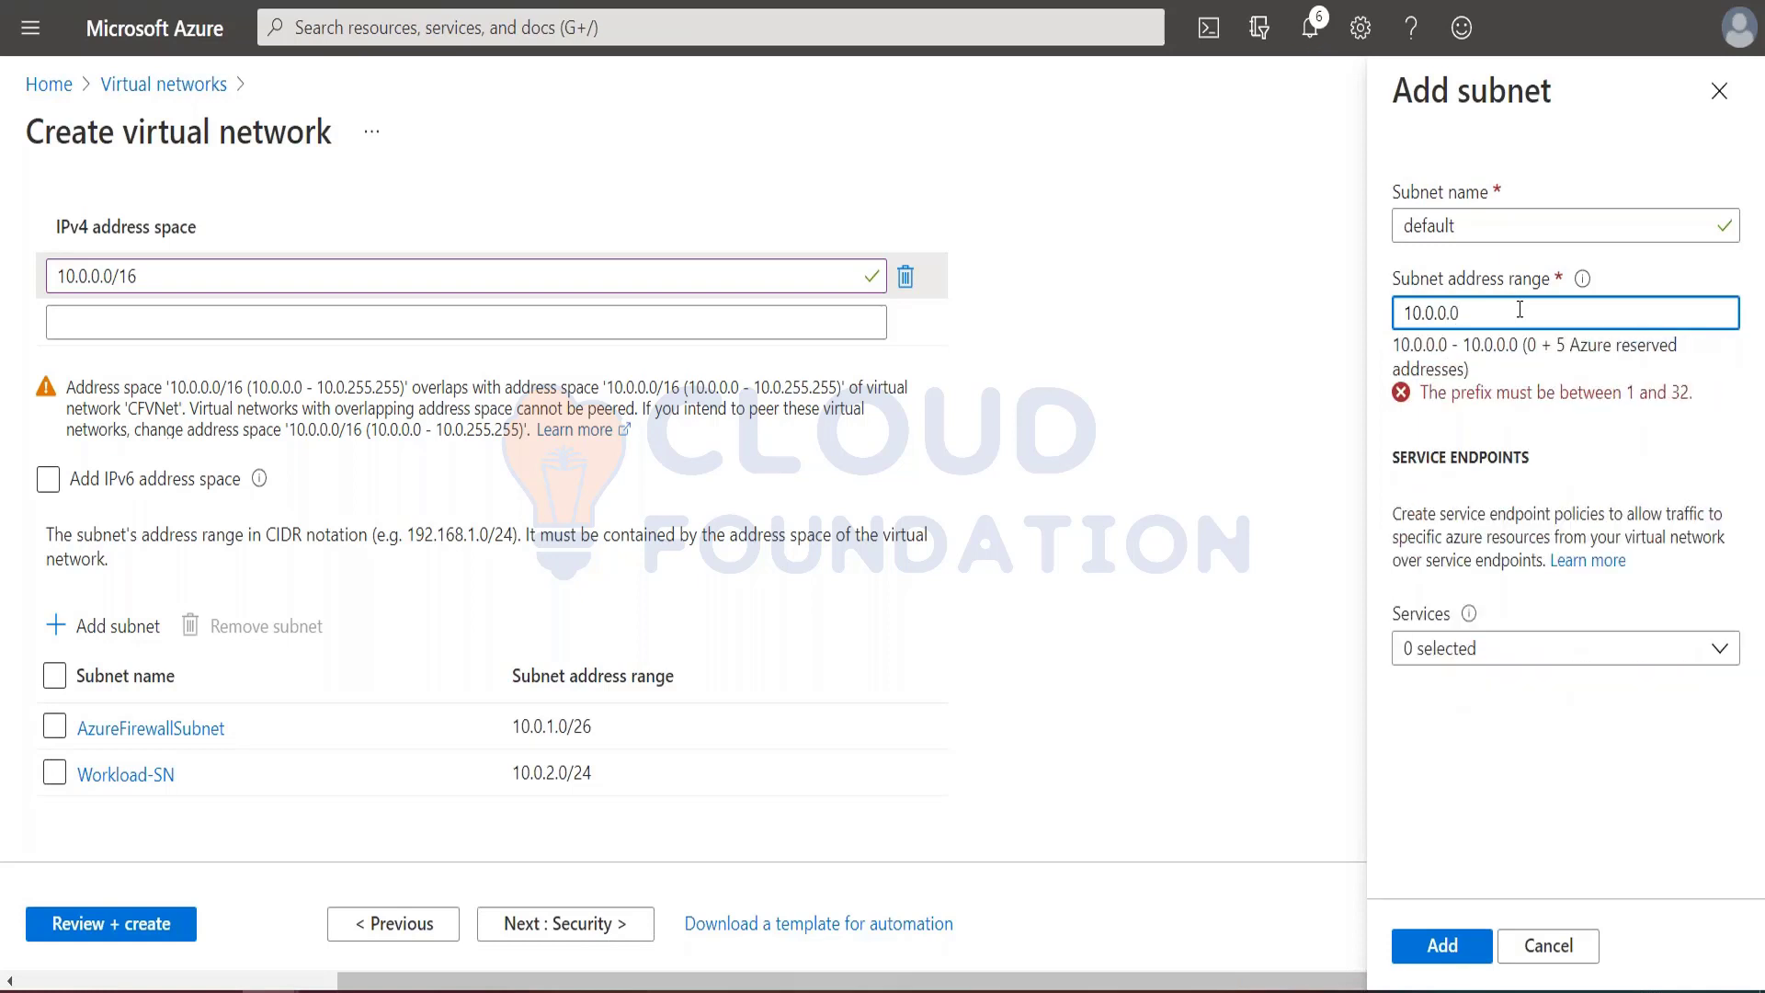
{"action": "type", "text": "/24"}
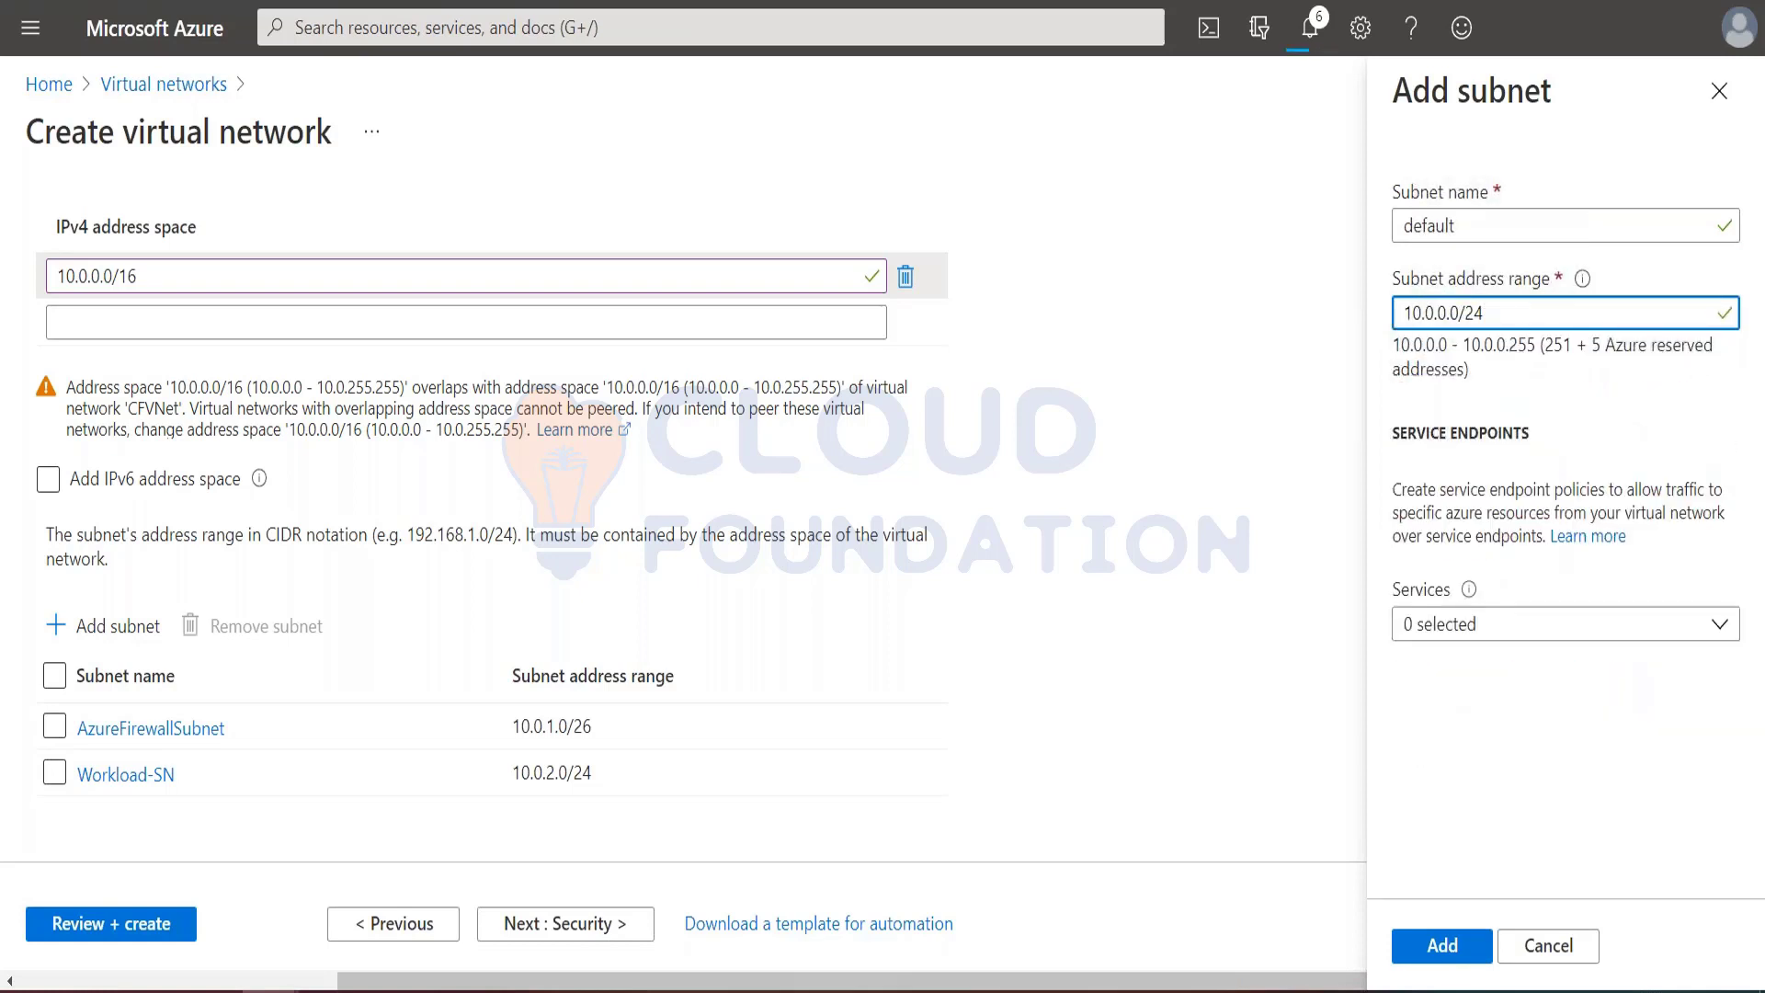
{"action": "left_click", "coordinate": [1448, 946]}
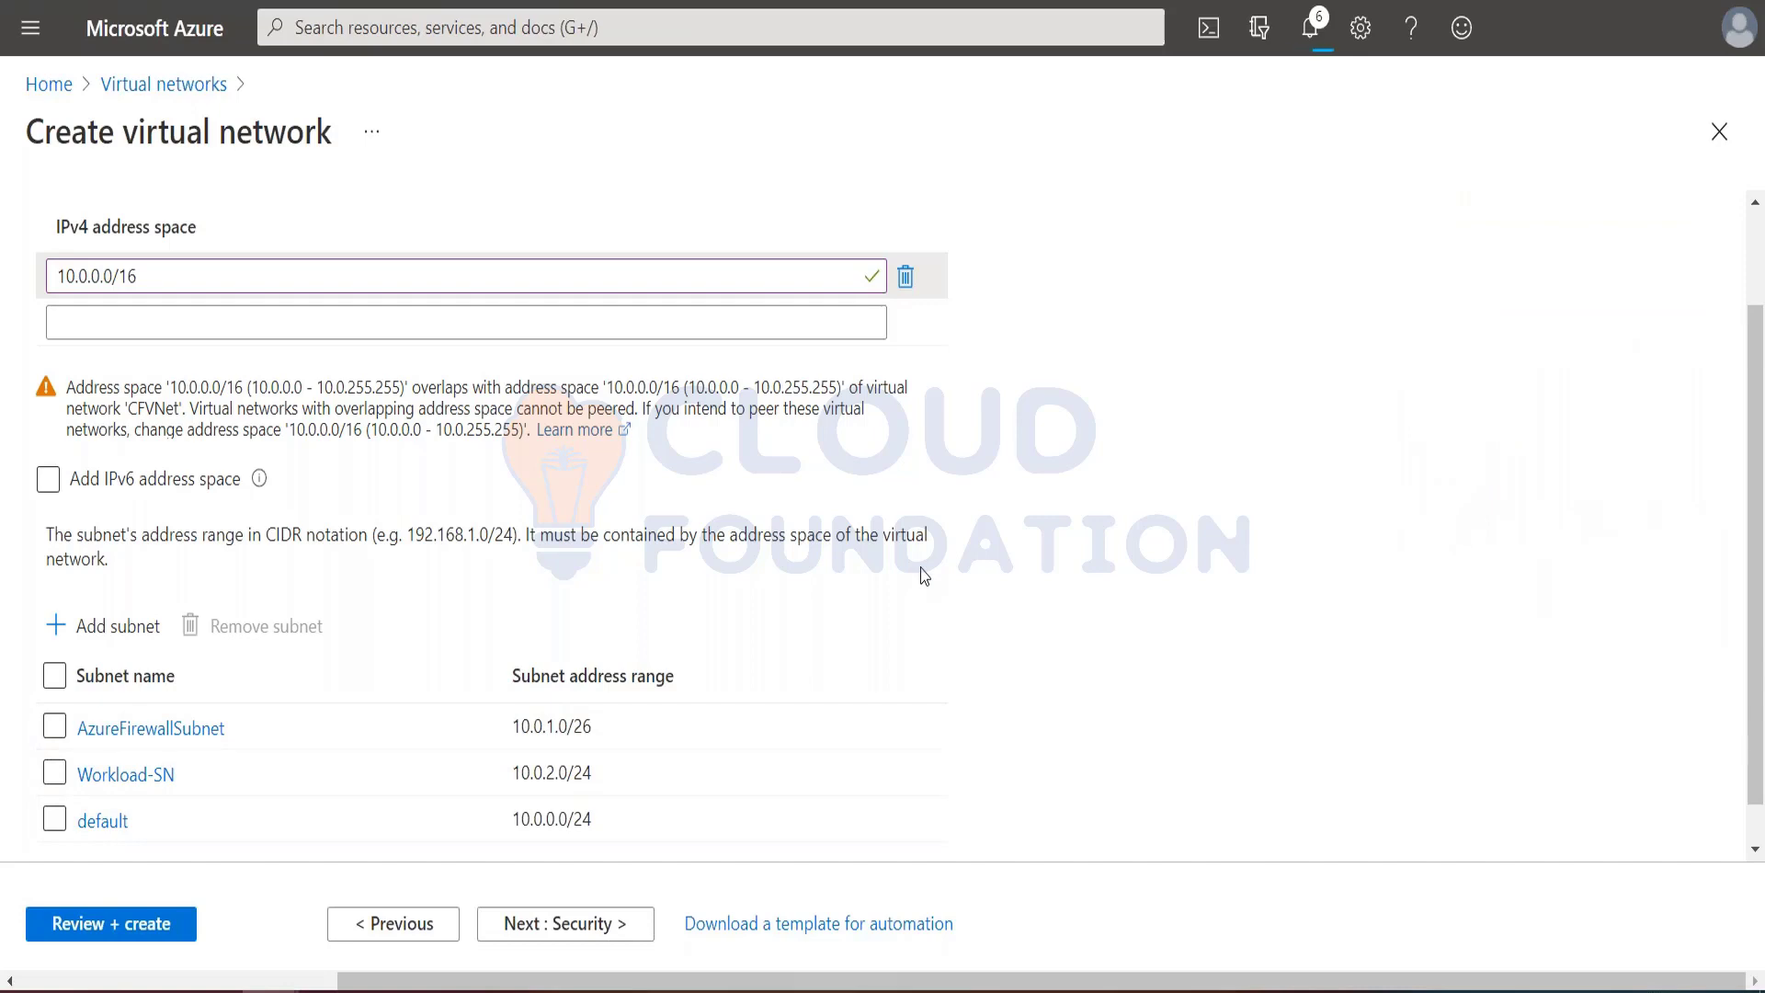
Step: Read the tutorial's closing virtual network instructions and the settings table for creating the workload virtual machine
{"action": "key", "text": "ctrl+Tab"}
{"action": "scroll", "coordinate": [872, 624], "scroll_direction": "down", "scroll_amount": 5}
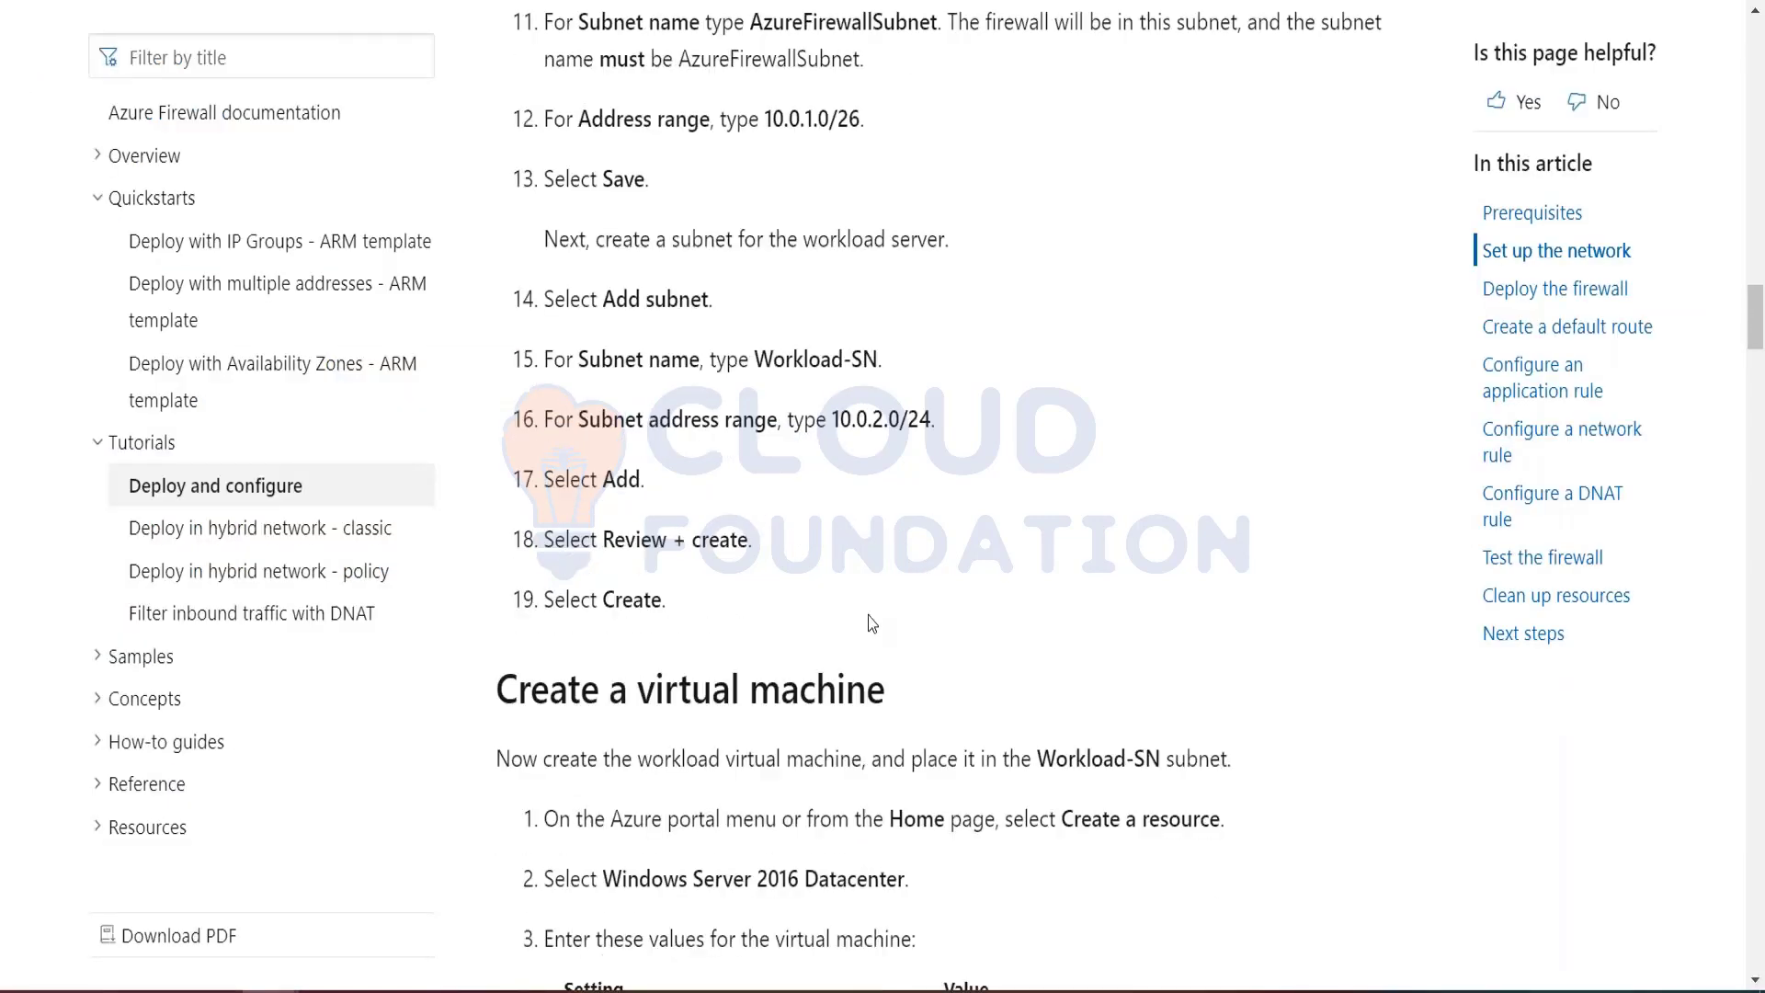
{"action": "scroll", "coordinate": [873, 624], "scroll_direction": "up", "scroll_amount": 5}
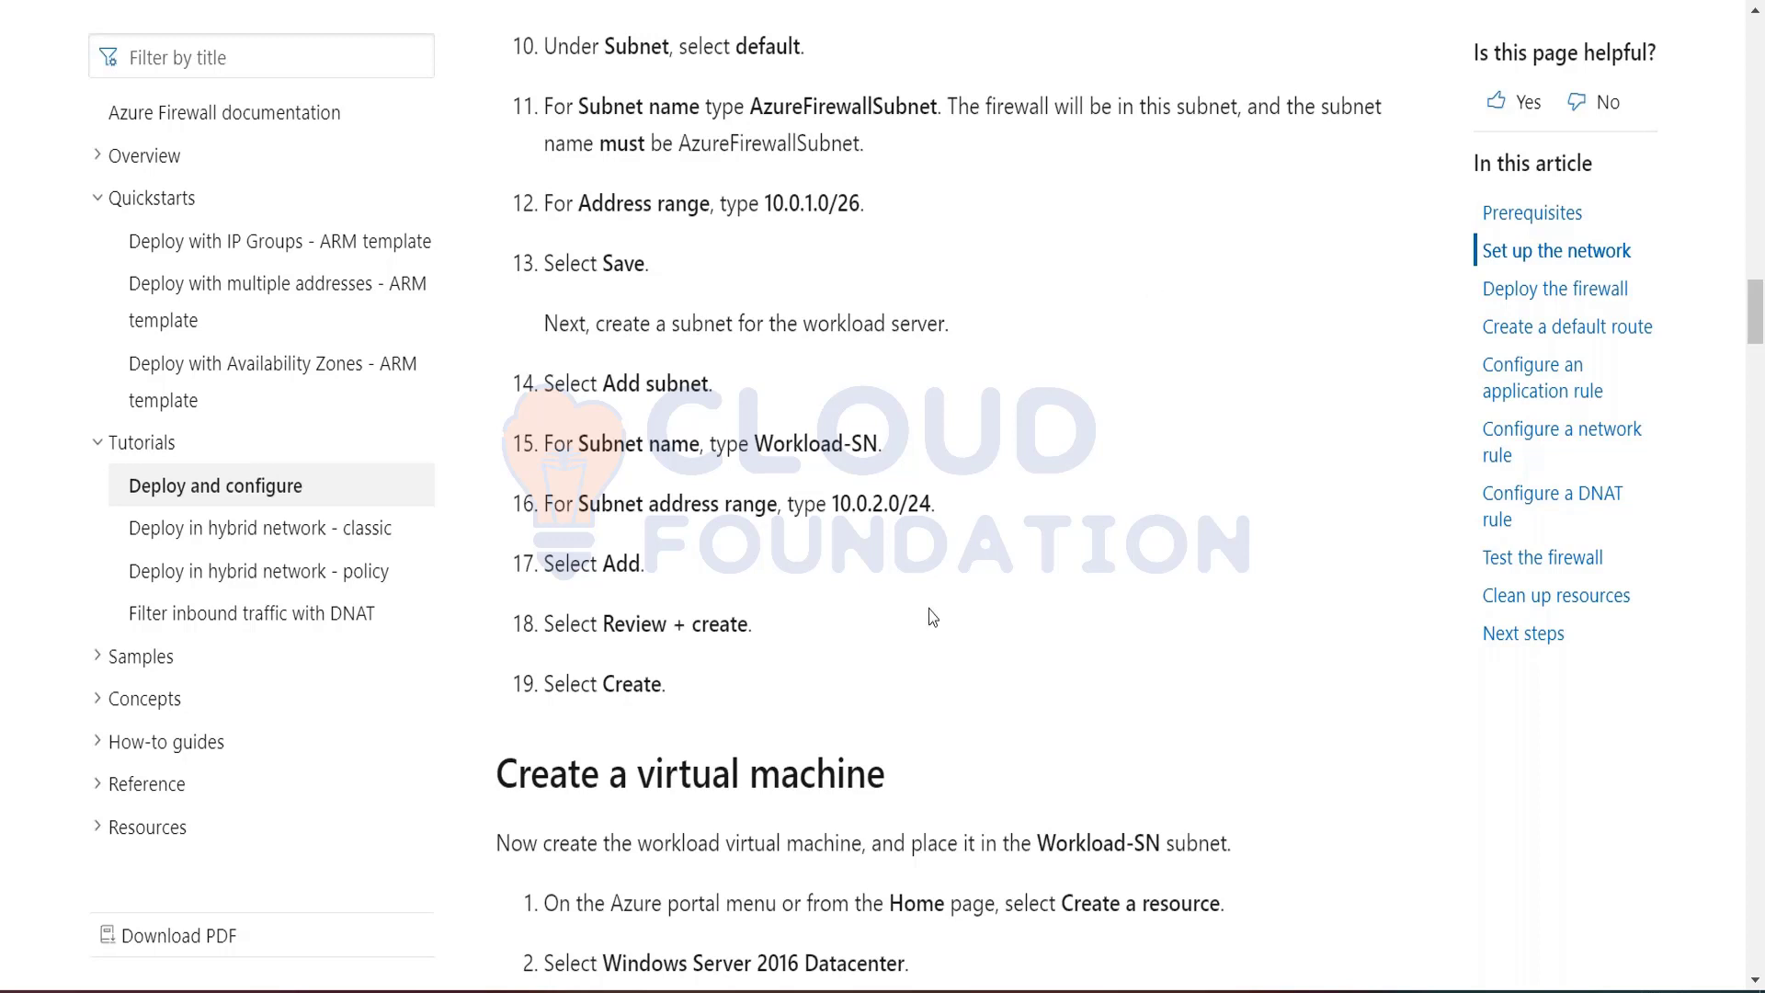
{"action": "scroll", "coordinate": [933, 616], "scroll_direction": "down", "scroll_amount": 5}
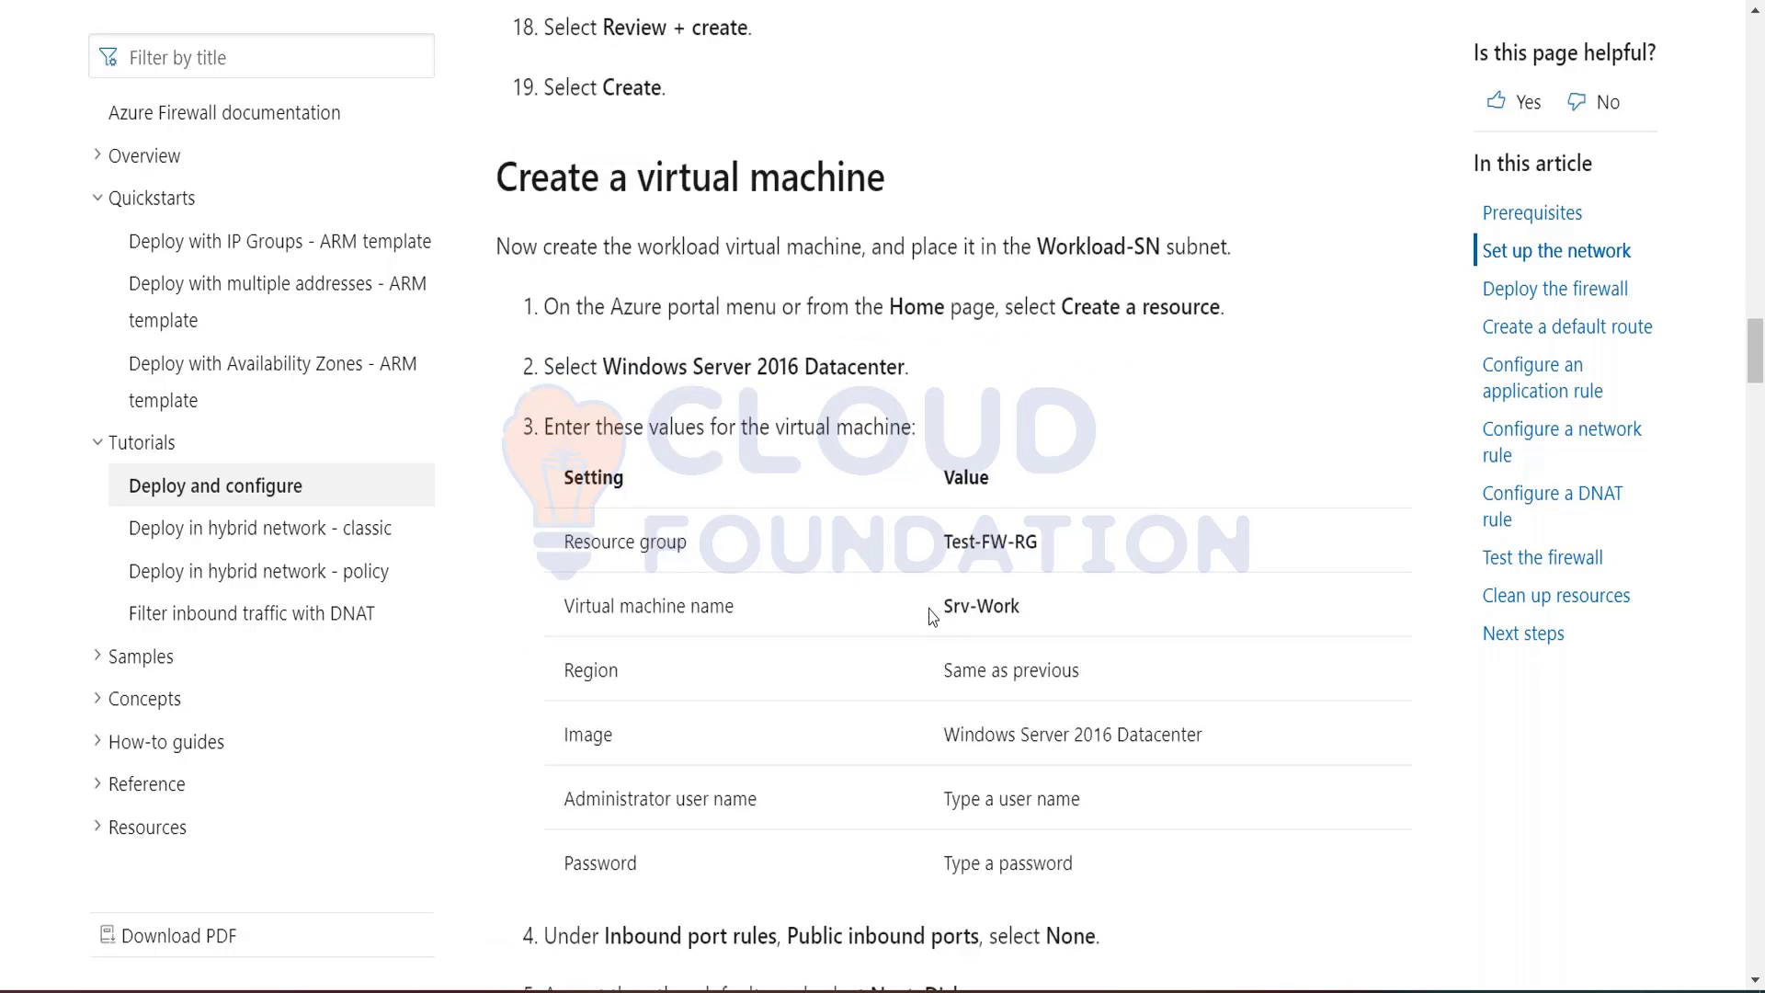
{"action": "scroll", "coordinate": [932, 617], "scroll_direction": "down", "scroll_amount": 1}
{"action": "left_click_drag", "start_coordinate": [947, 450], "coordinate": [1033, 487]}
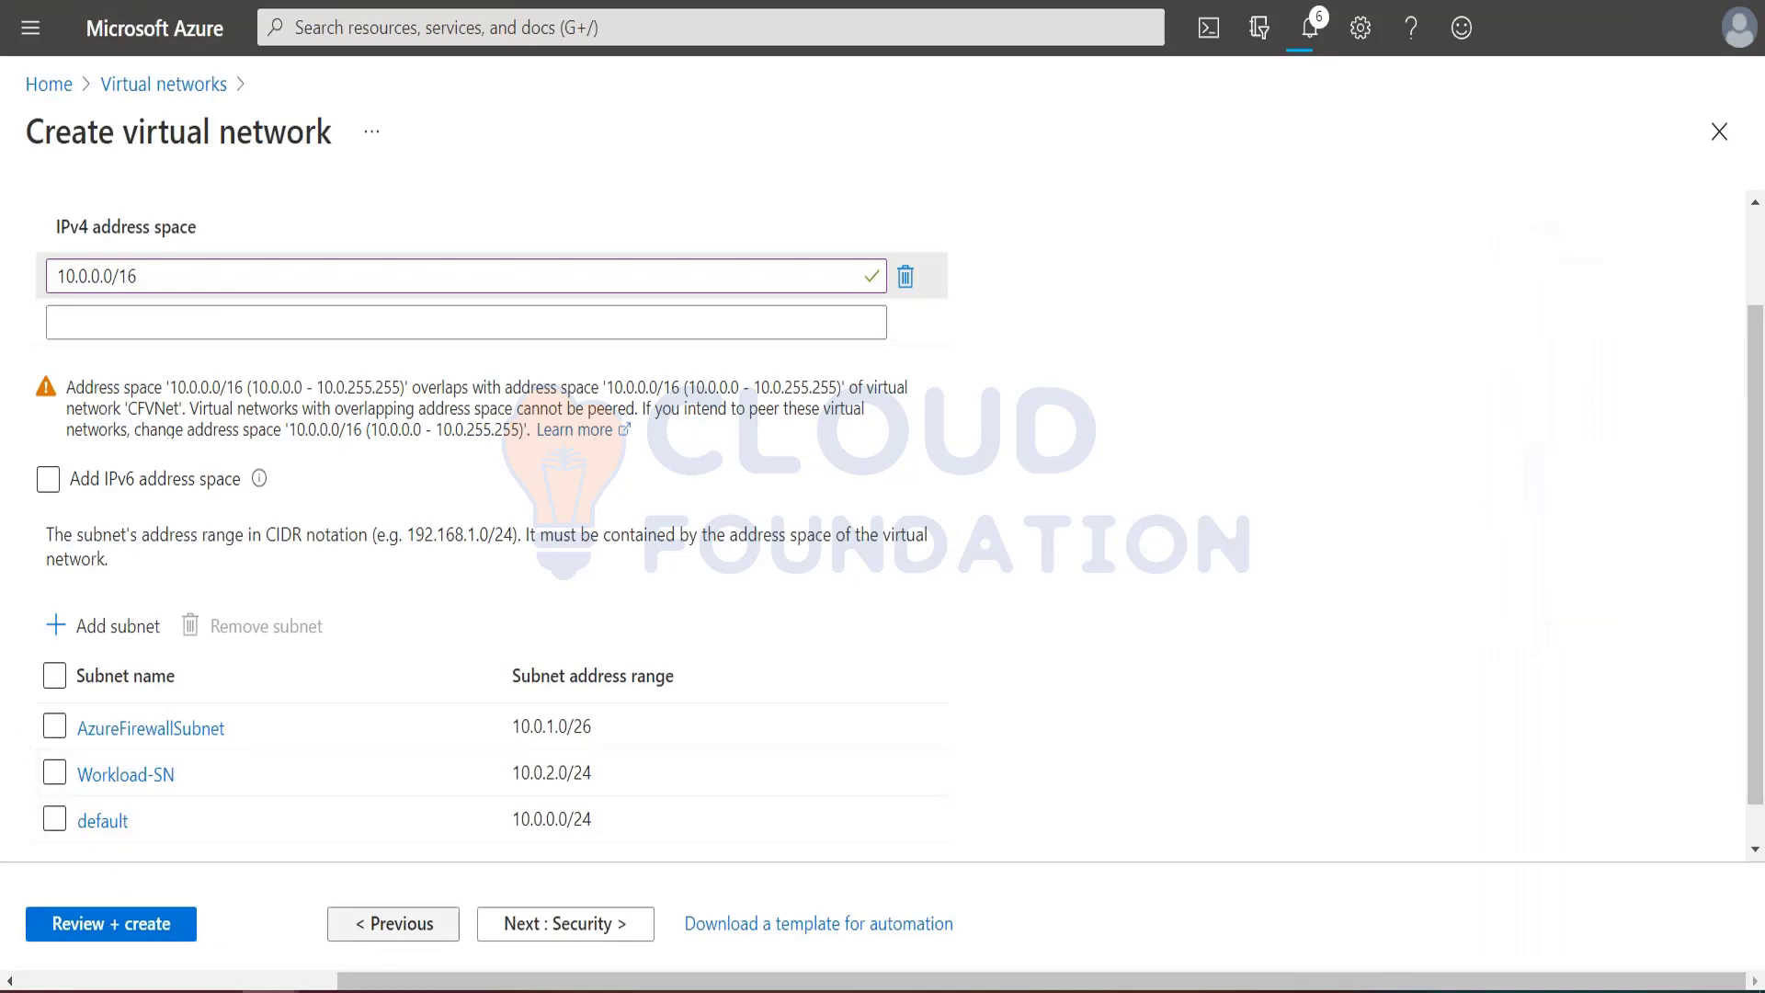
Step: Keep the default security settings and no tags, validate the virtual network configuration and create the network
{"action": "left_click", "coordinate": [558, 925]}
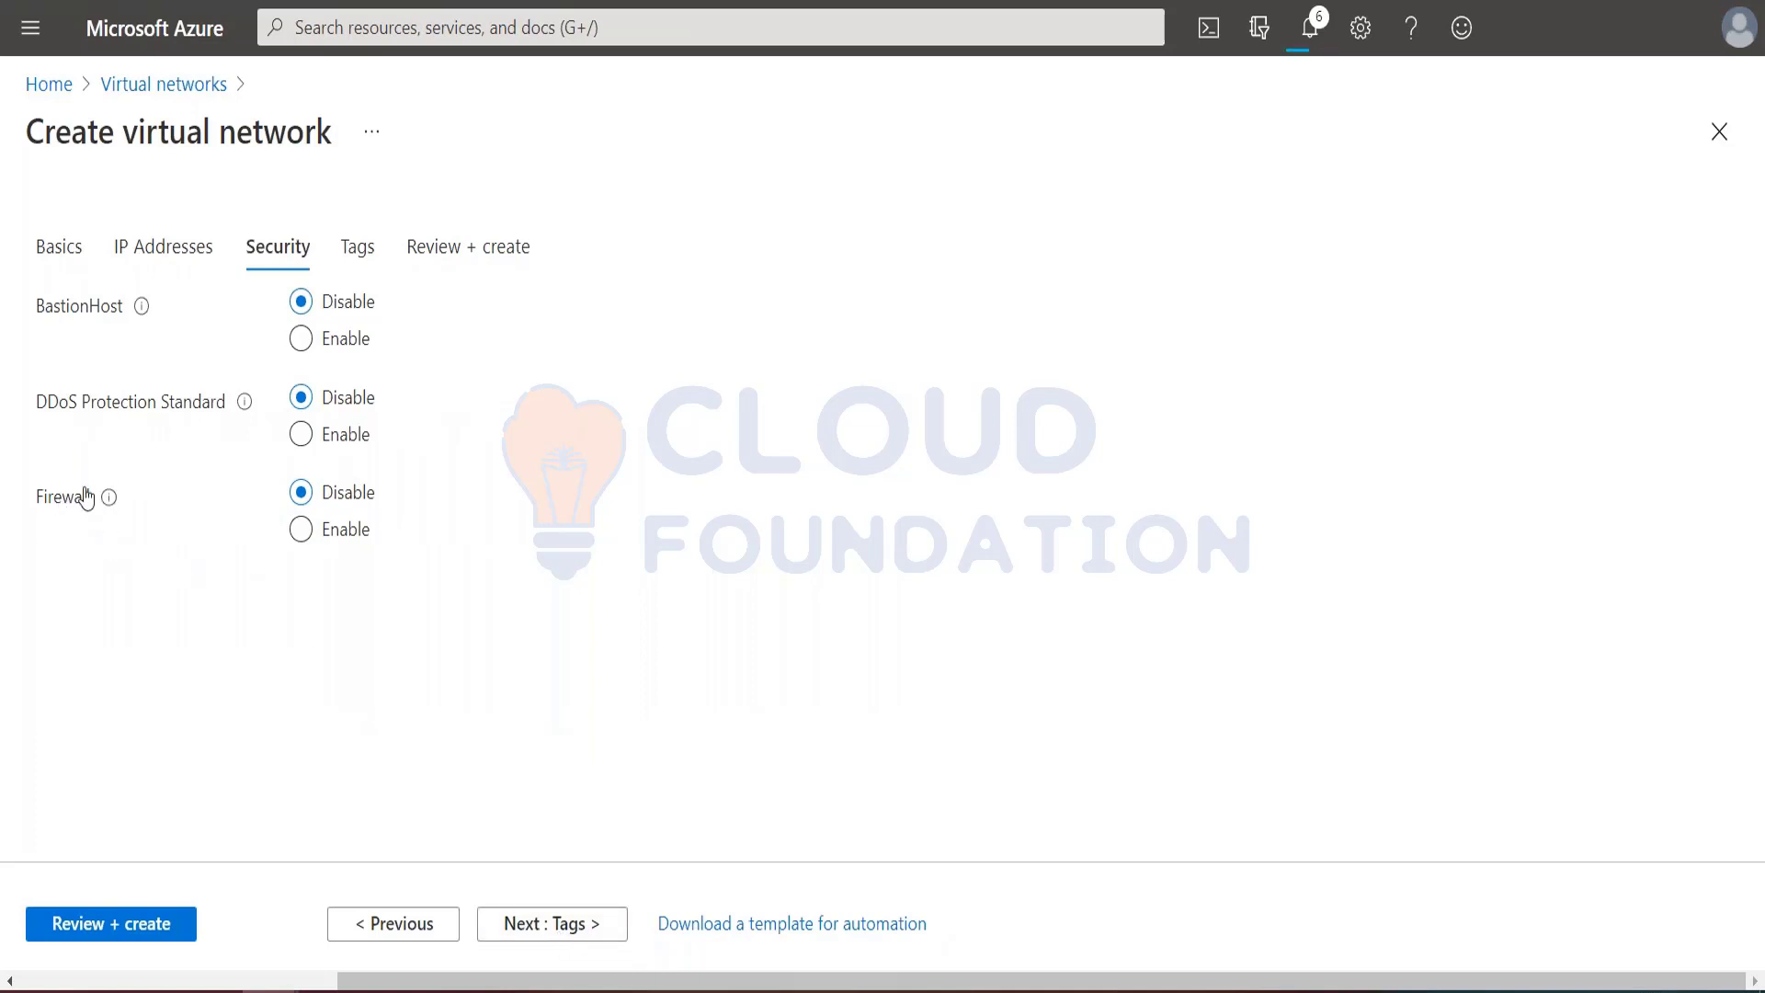
{"action": "left_click", "coordinate": [585, 927]}
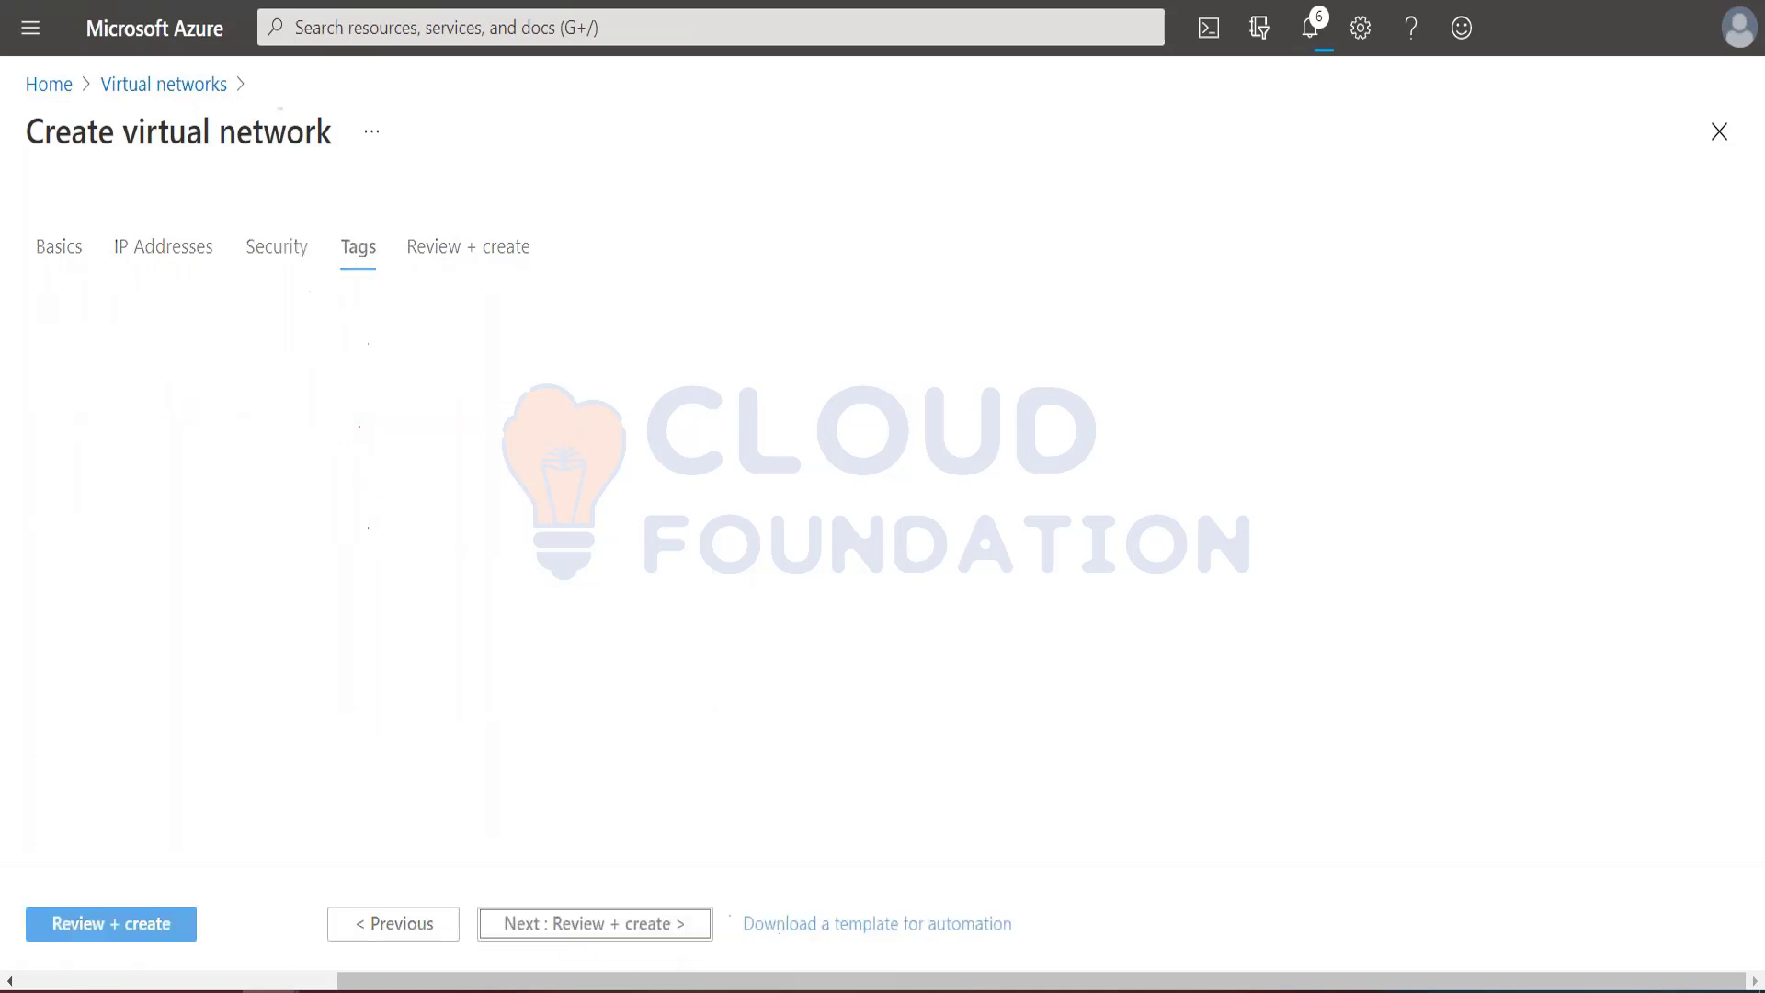
{"action": "left_click", "coordinate": [584, 925]}
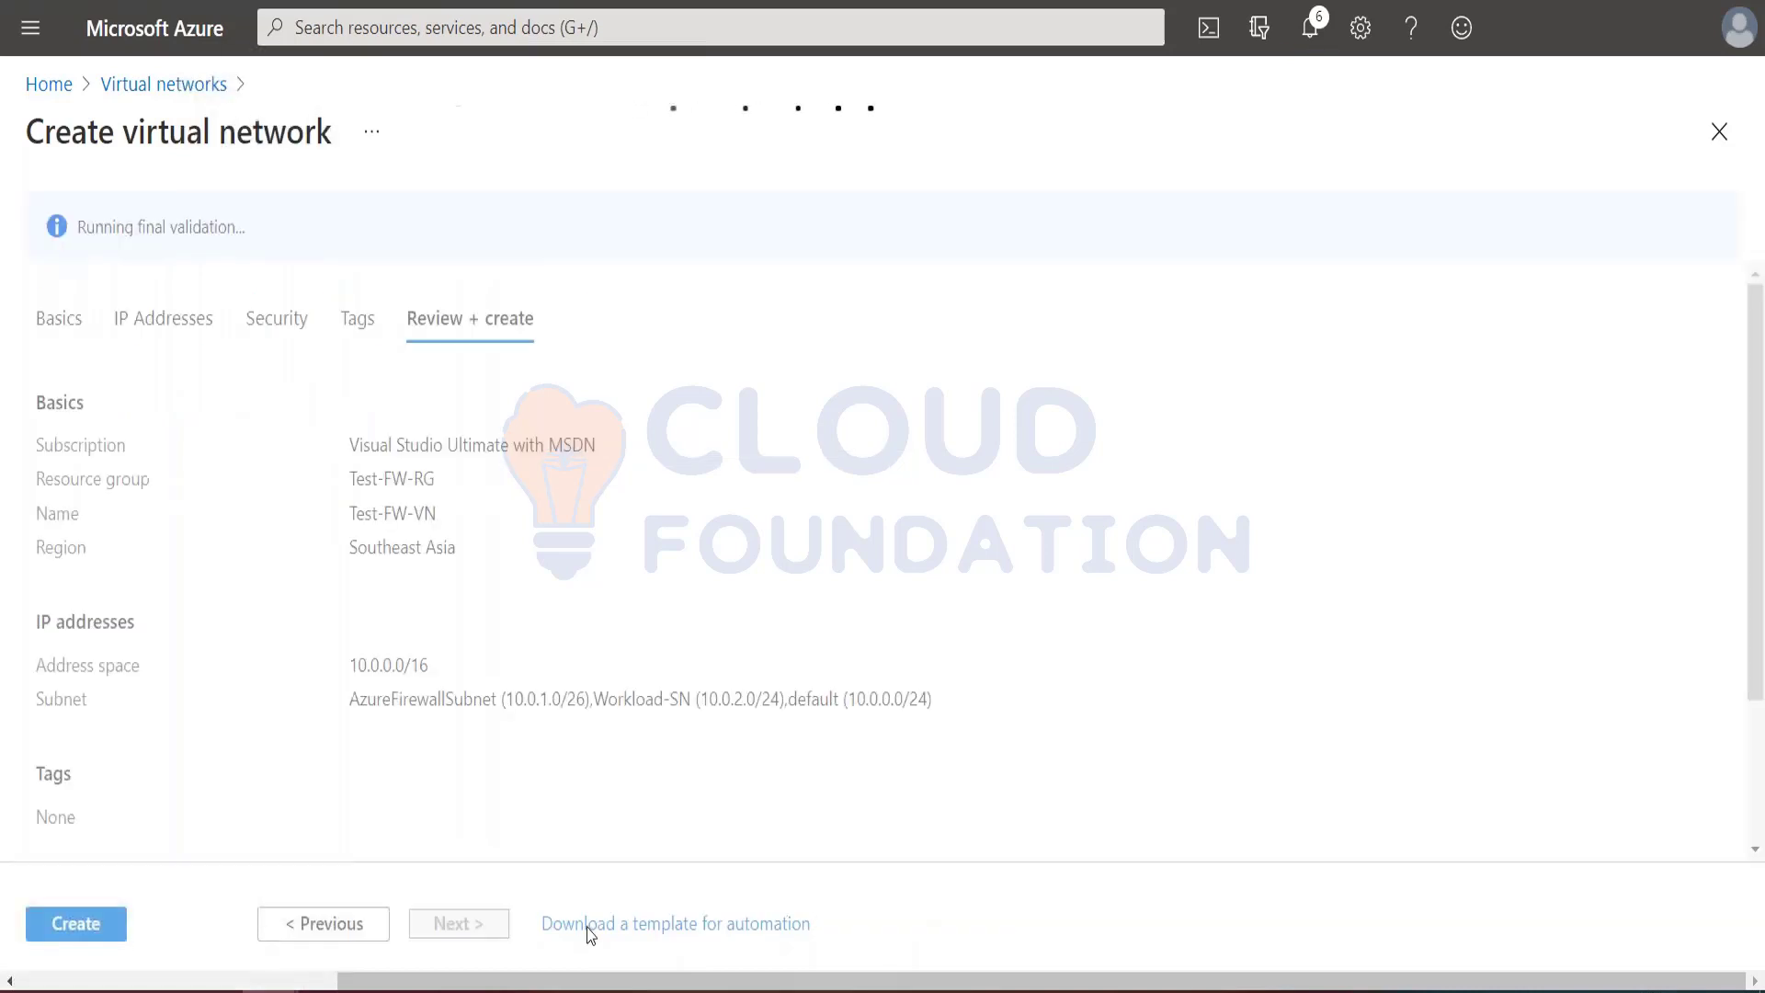
{"action": "left_click", "coordinate": [86, 929]}
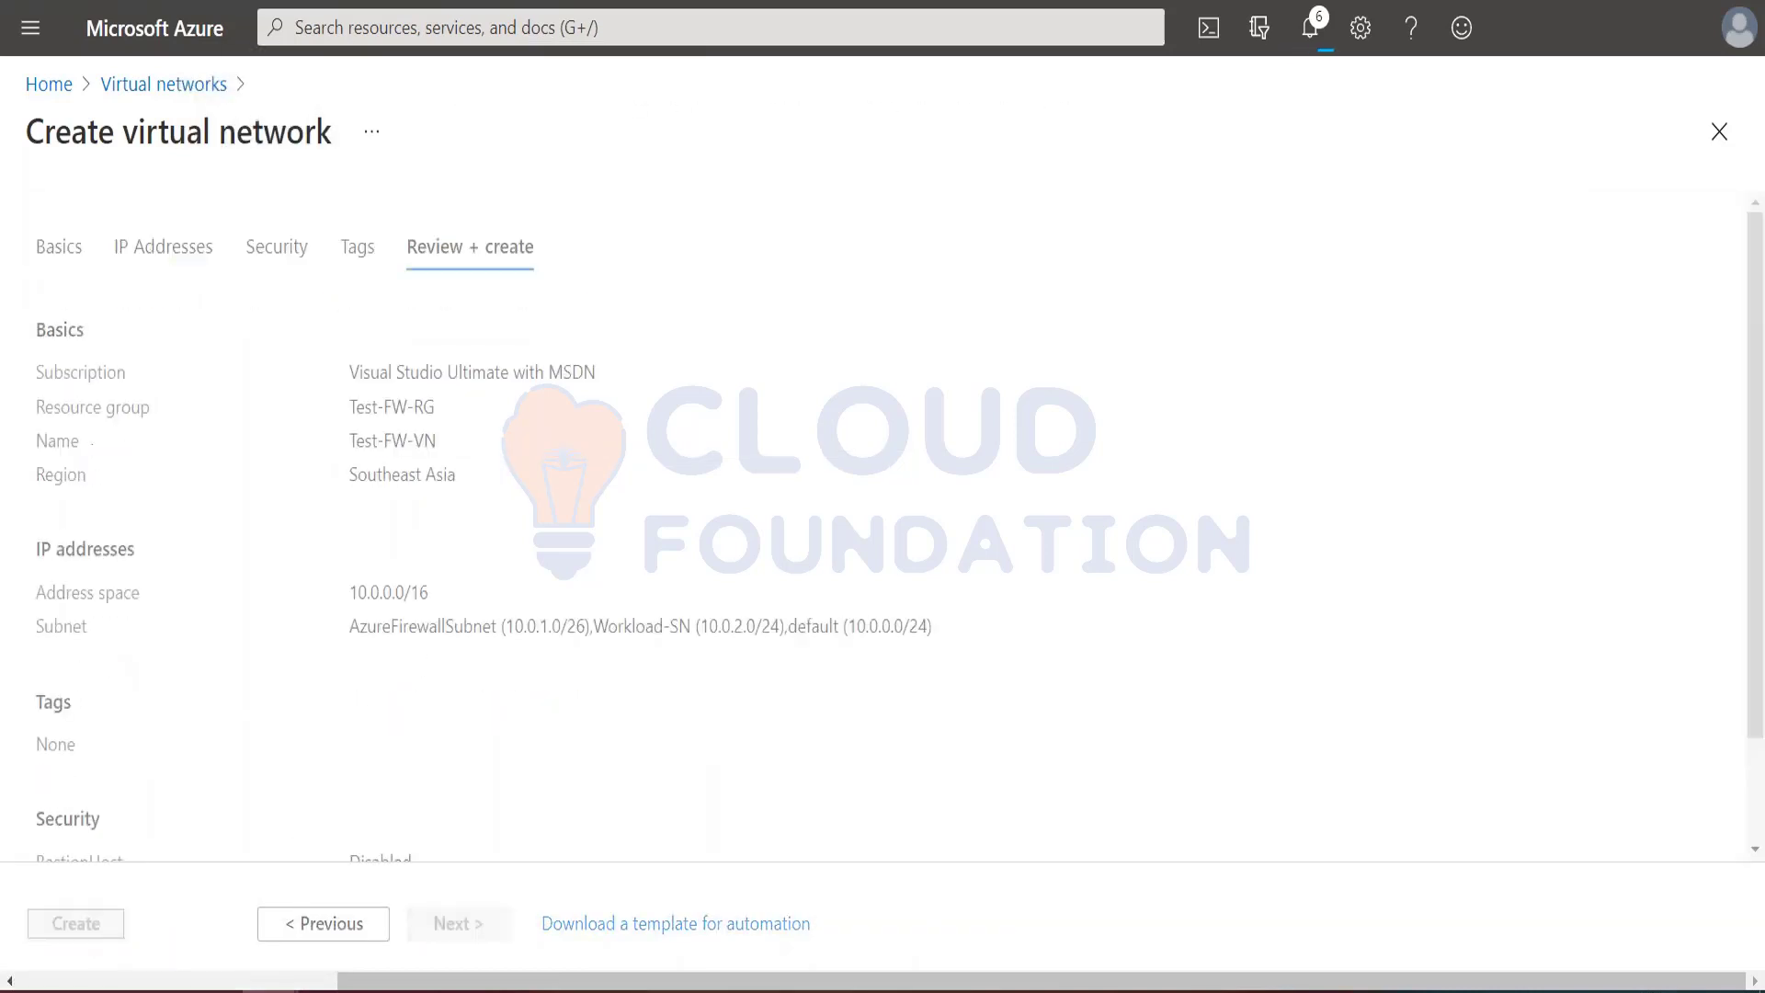
Step: Go to the list of virtual machines and start creating a new virtual machine without a preset configuration
{"action": "left_click", "coordinate": [30, 27]}
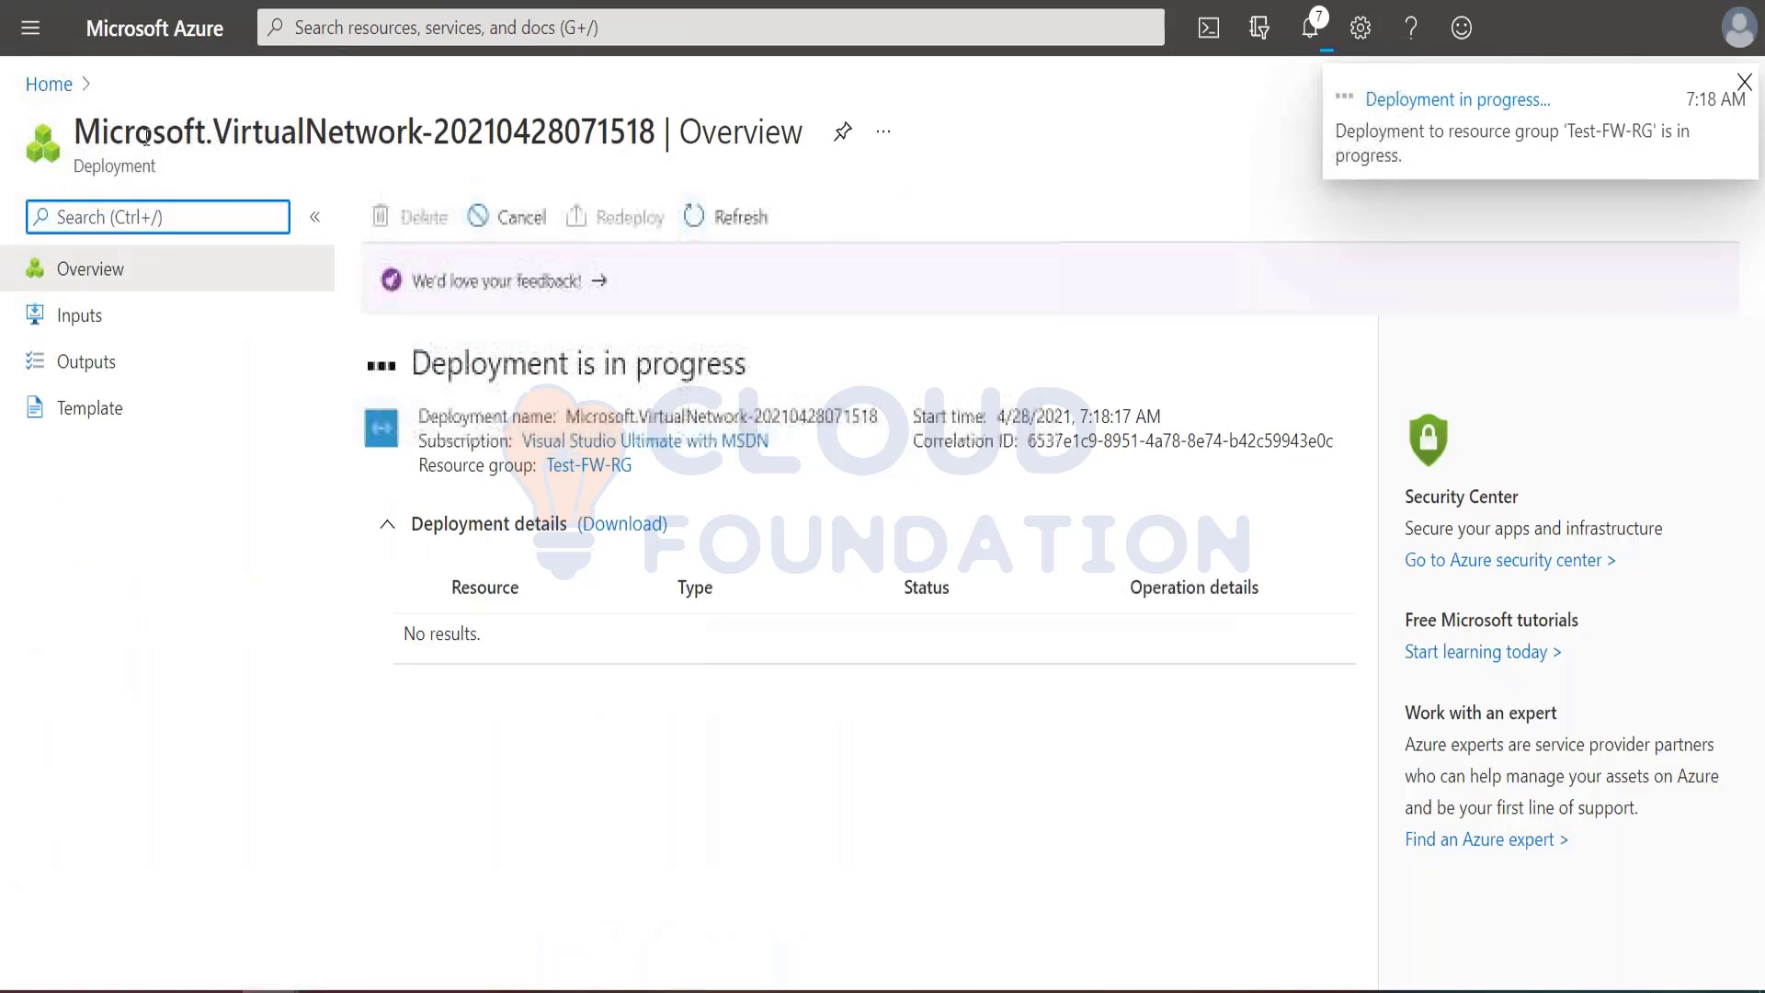
{"action": "left_click", "coordinate": [14, 30]}
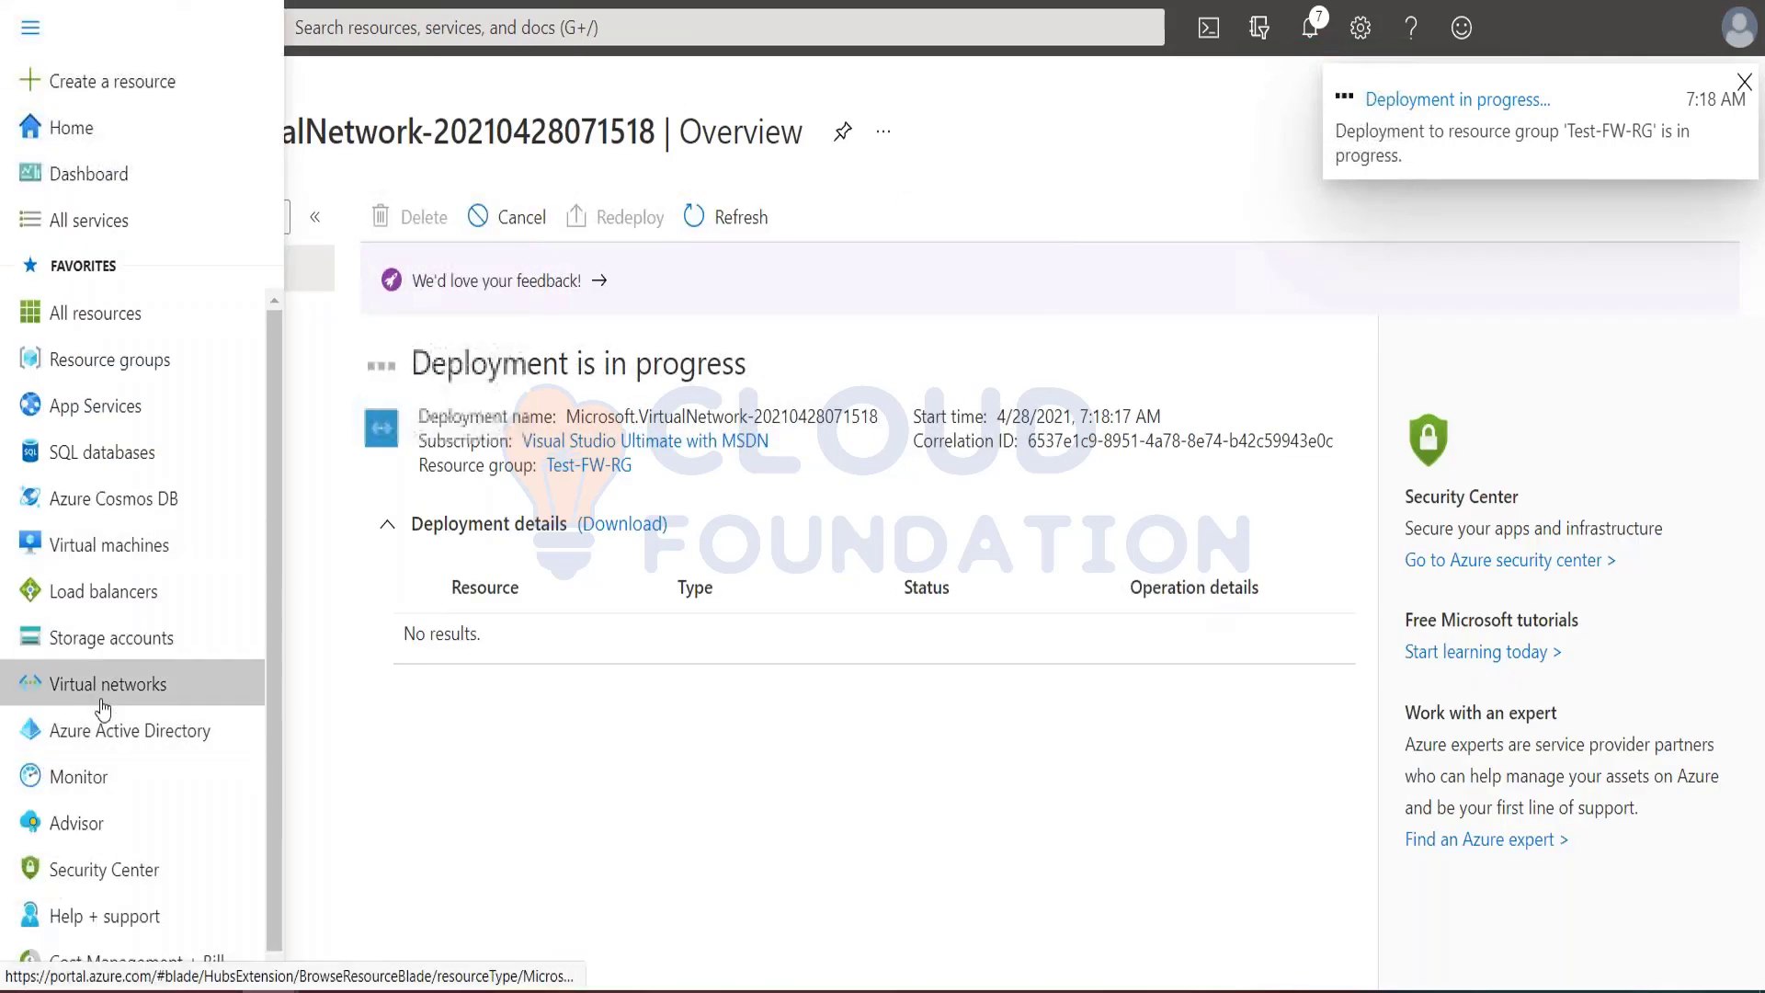
{"action": "left_click", "coordinate": [98, 552]}
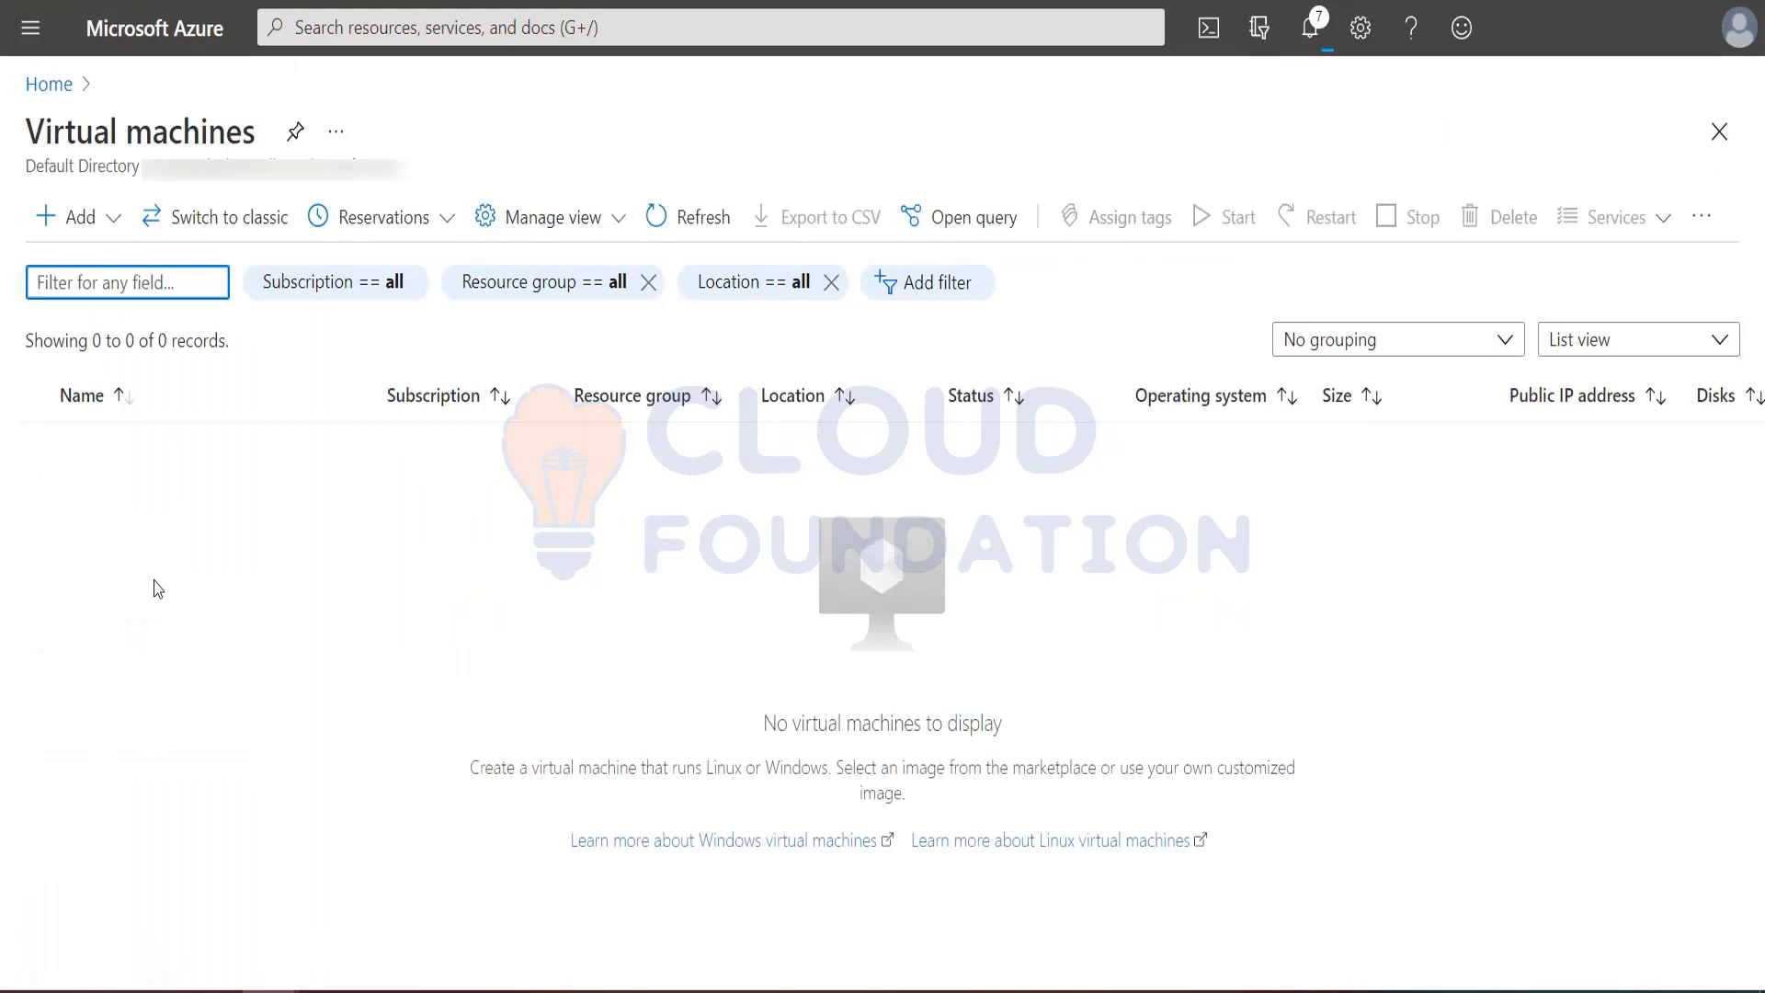
{"action": "left_click", "coordinate": [93, 237]}
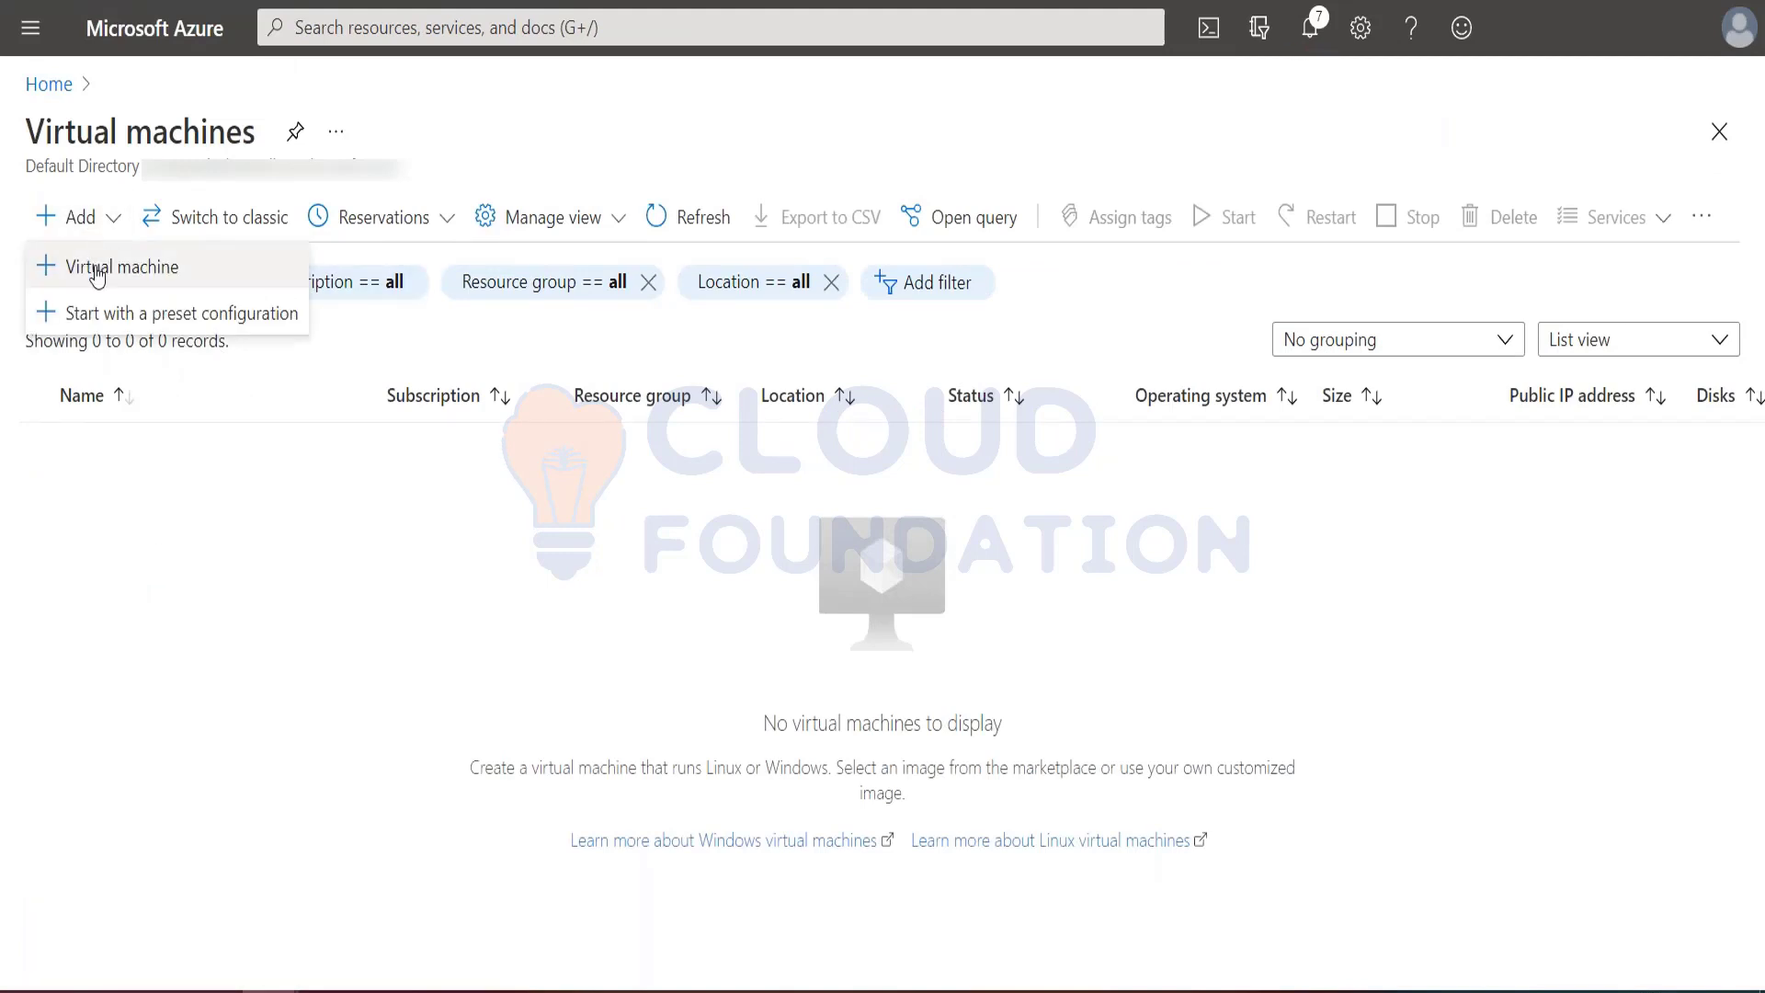
{"action": "left_click", "coordinate": [94, 269]}
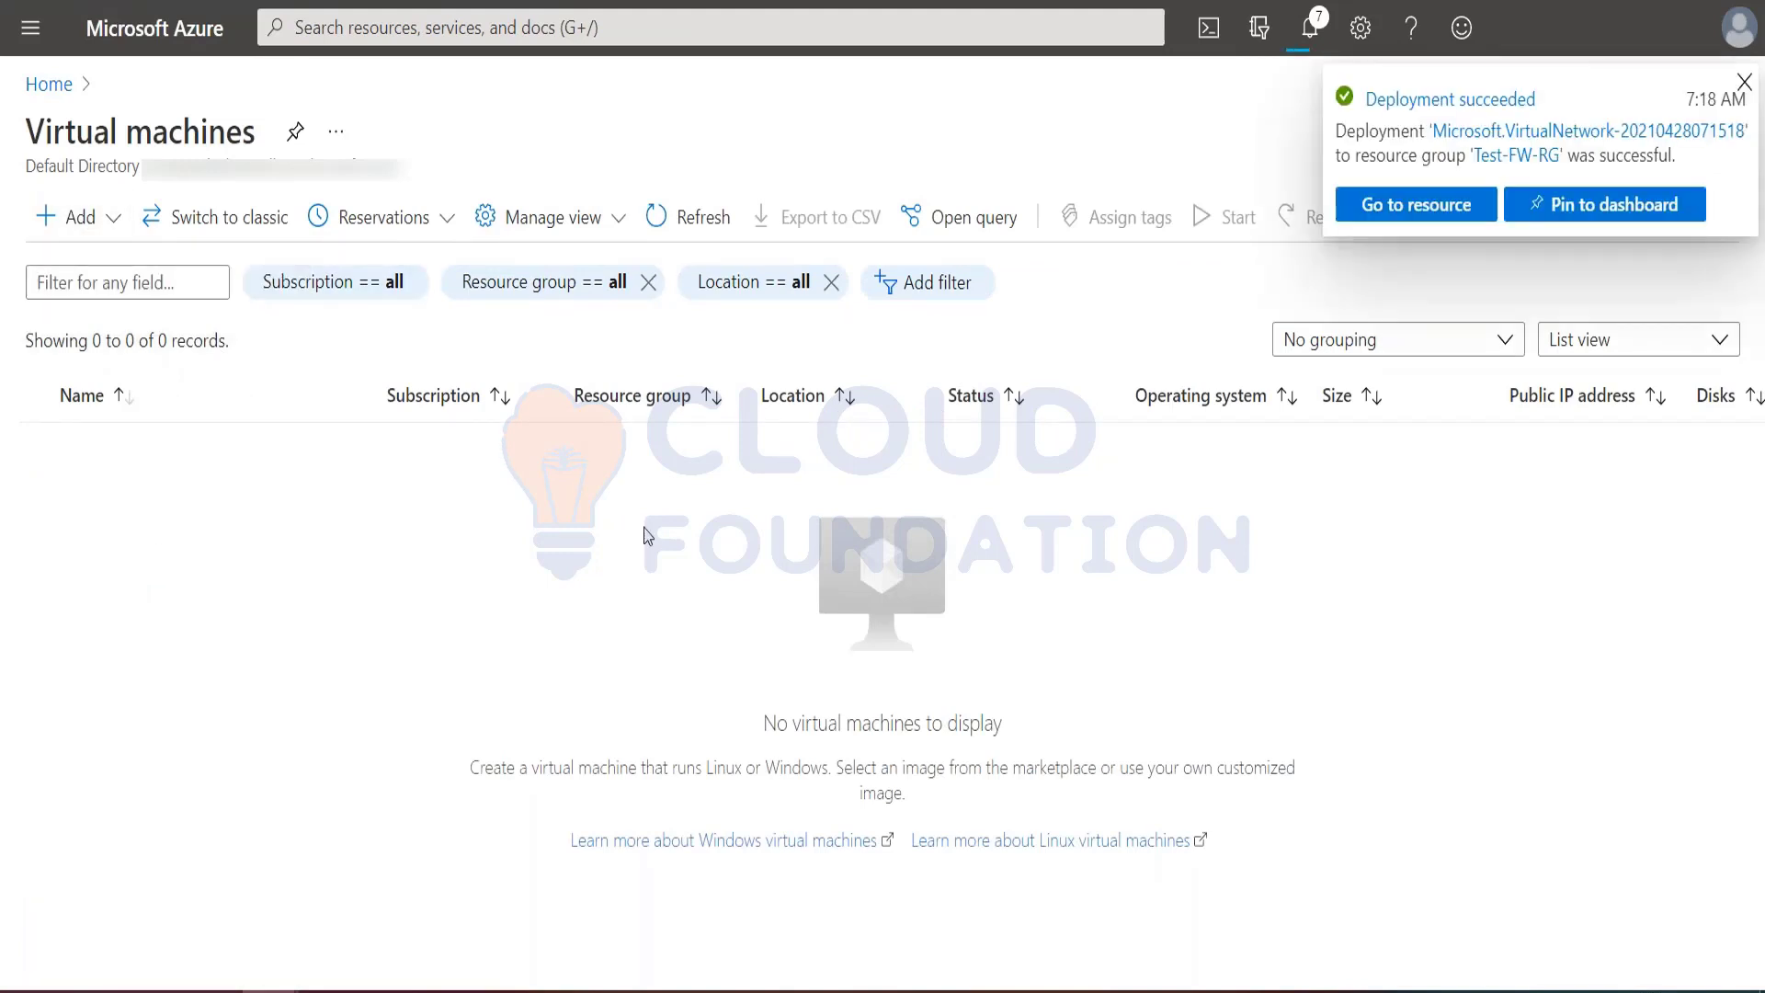
{"action": "left_click", "coordinate": [1420, 206]}
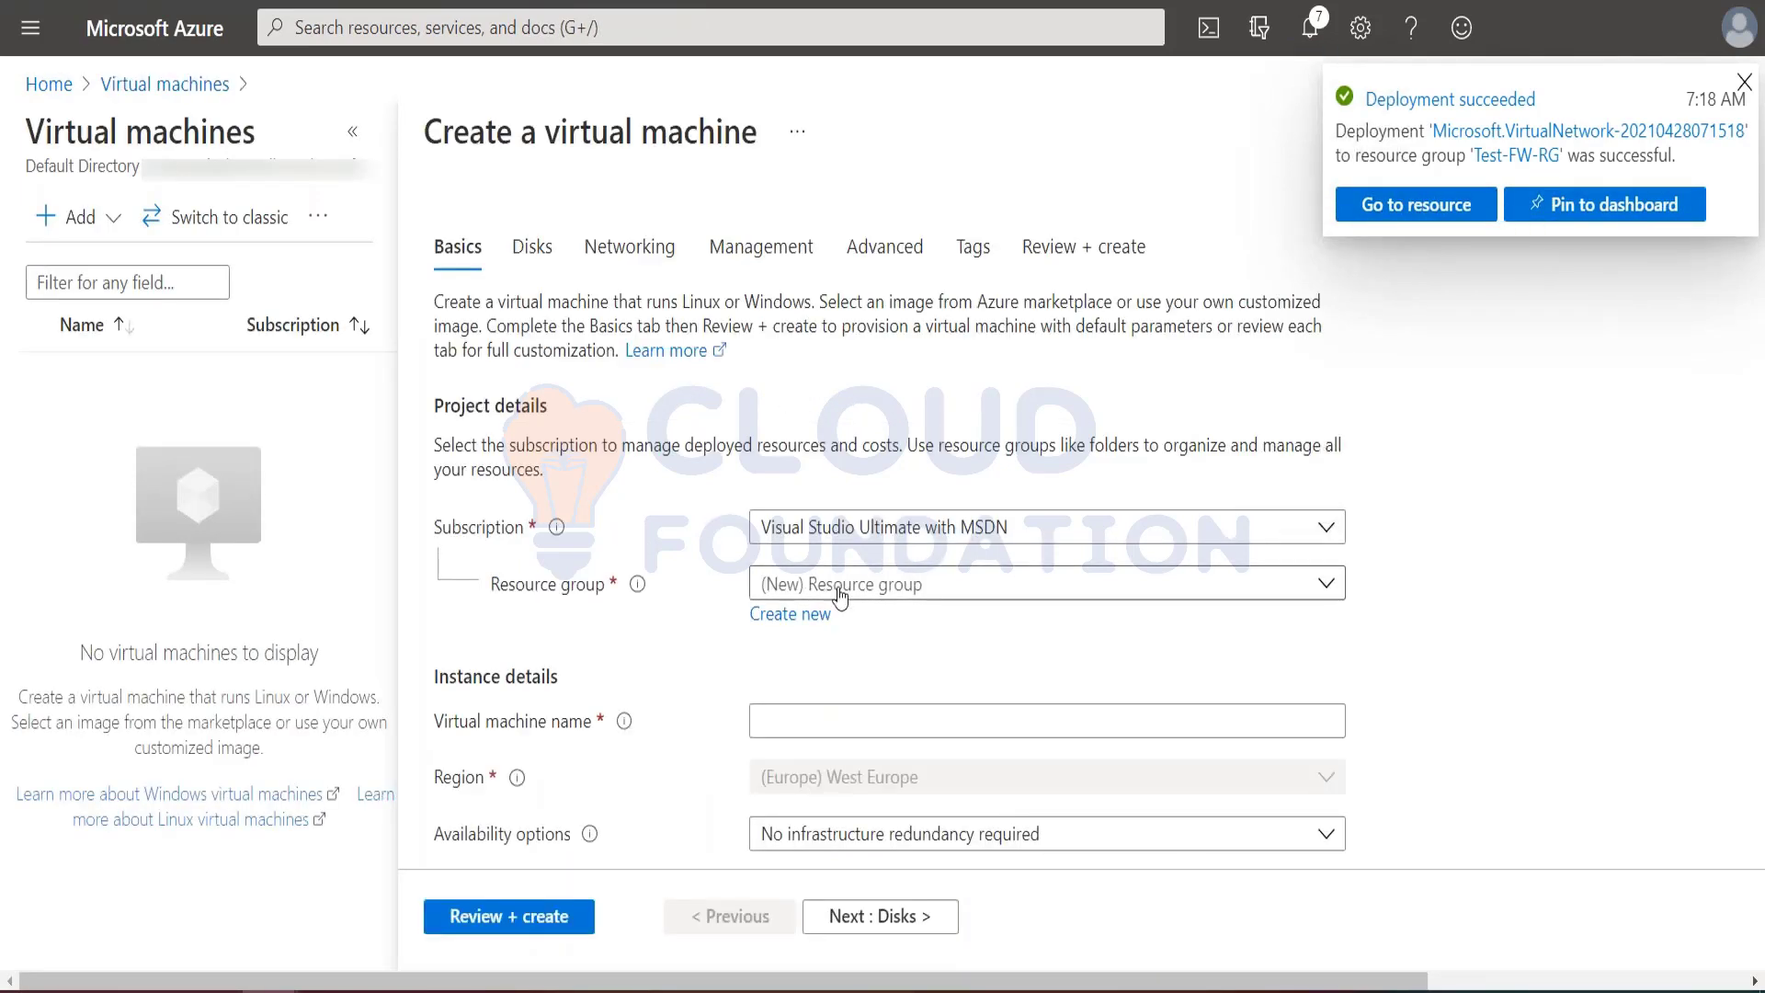
Step: Assign the virtual machine to the Test-FW-RG resource group and name it Srv-Work
{"action": "left_click", "coordinate": [840, 587]}
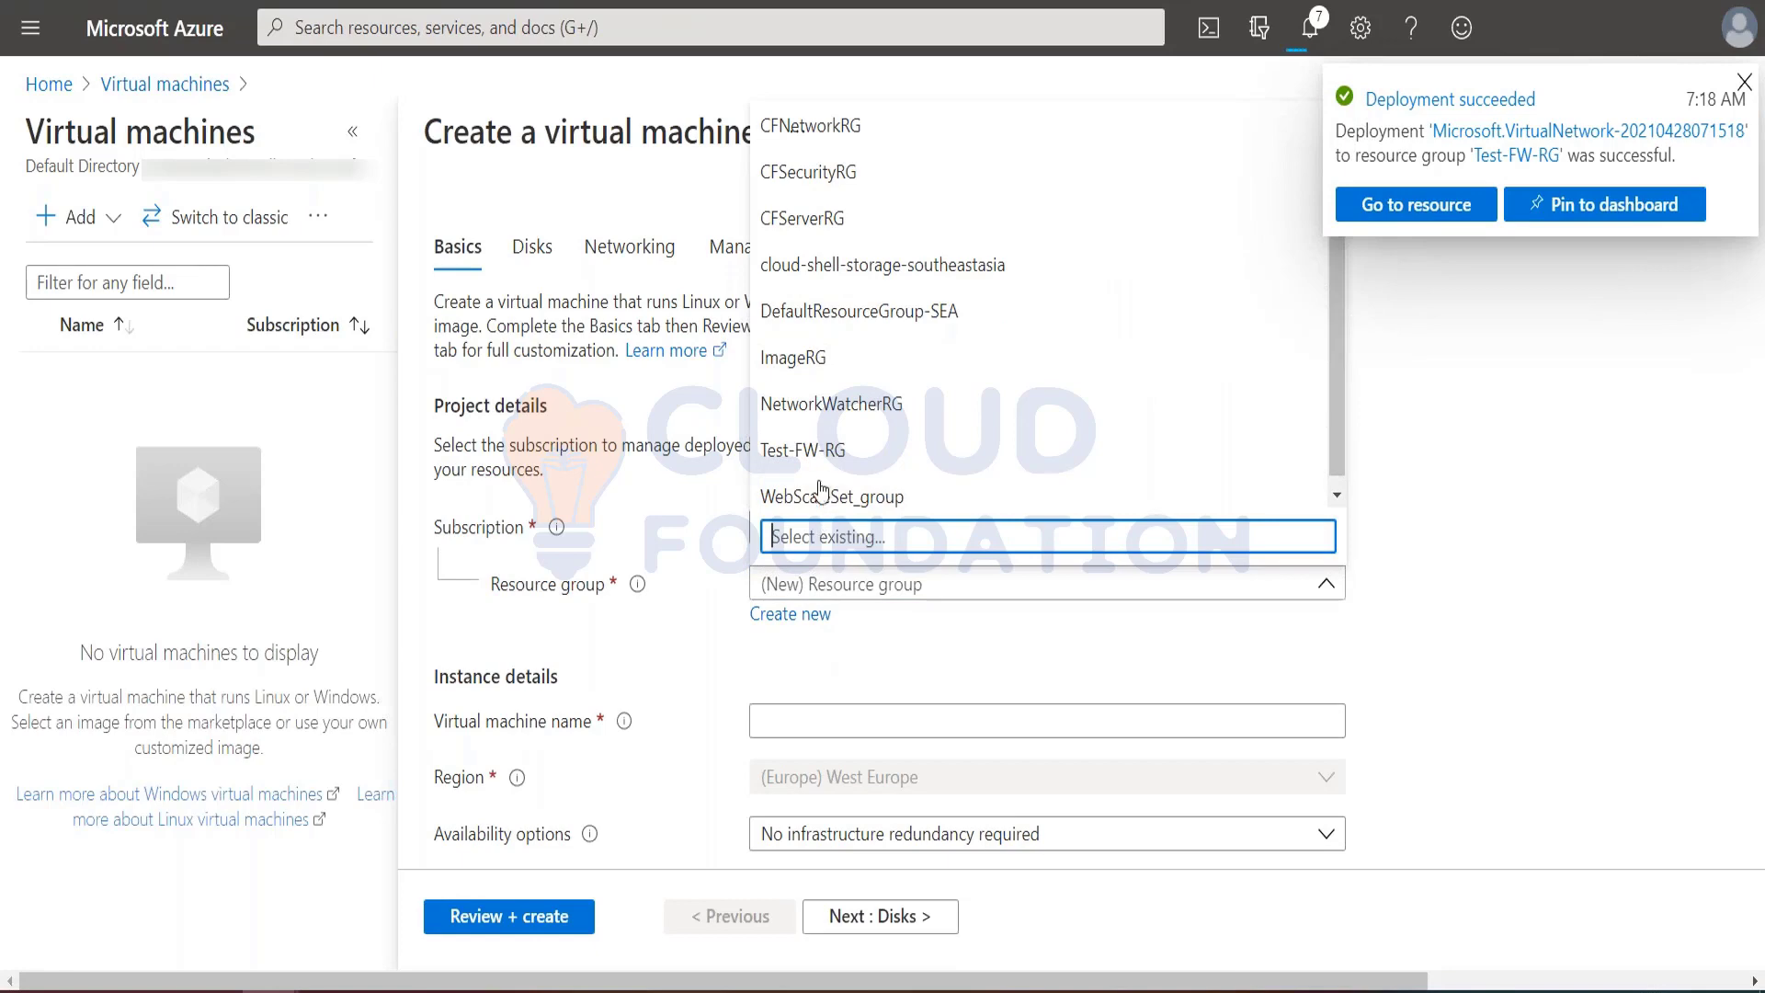
{"action": "left_click", "coordinate": [822, 449]}
{"action": "scroll", "coordinate": [855, 701], "scroll_direction": "down", "scroll_amount": 1}
{"action": "scroll", "coordinate": [855, 700], "scroll_direction": "down", "scroll_amount": 3}
{"action": "left_click", "coordinate": [799, 416]}
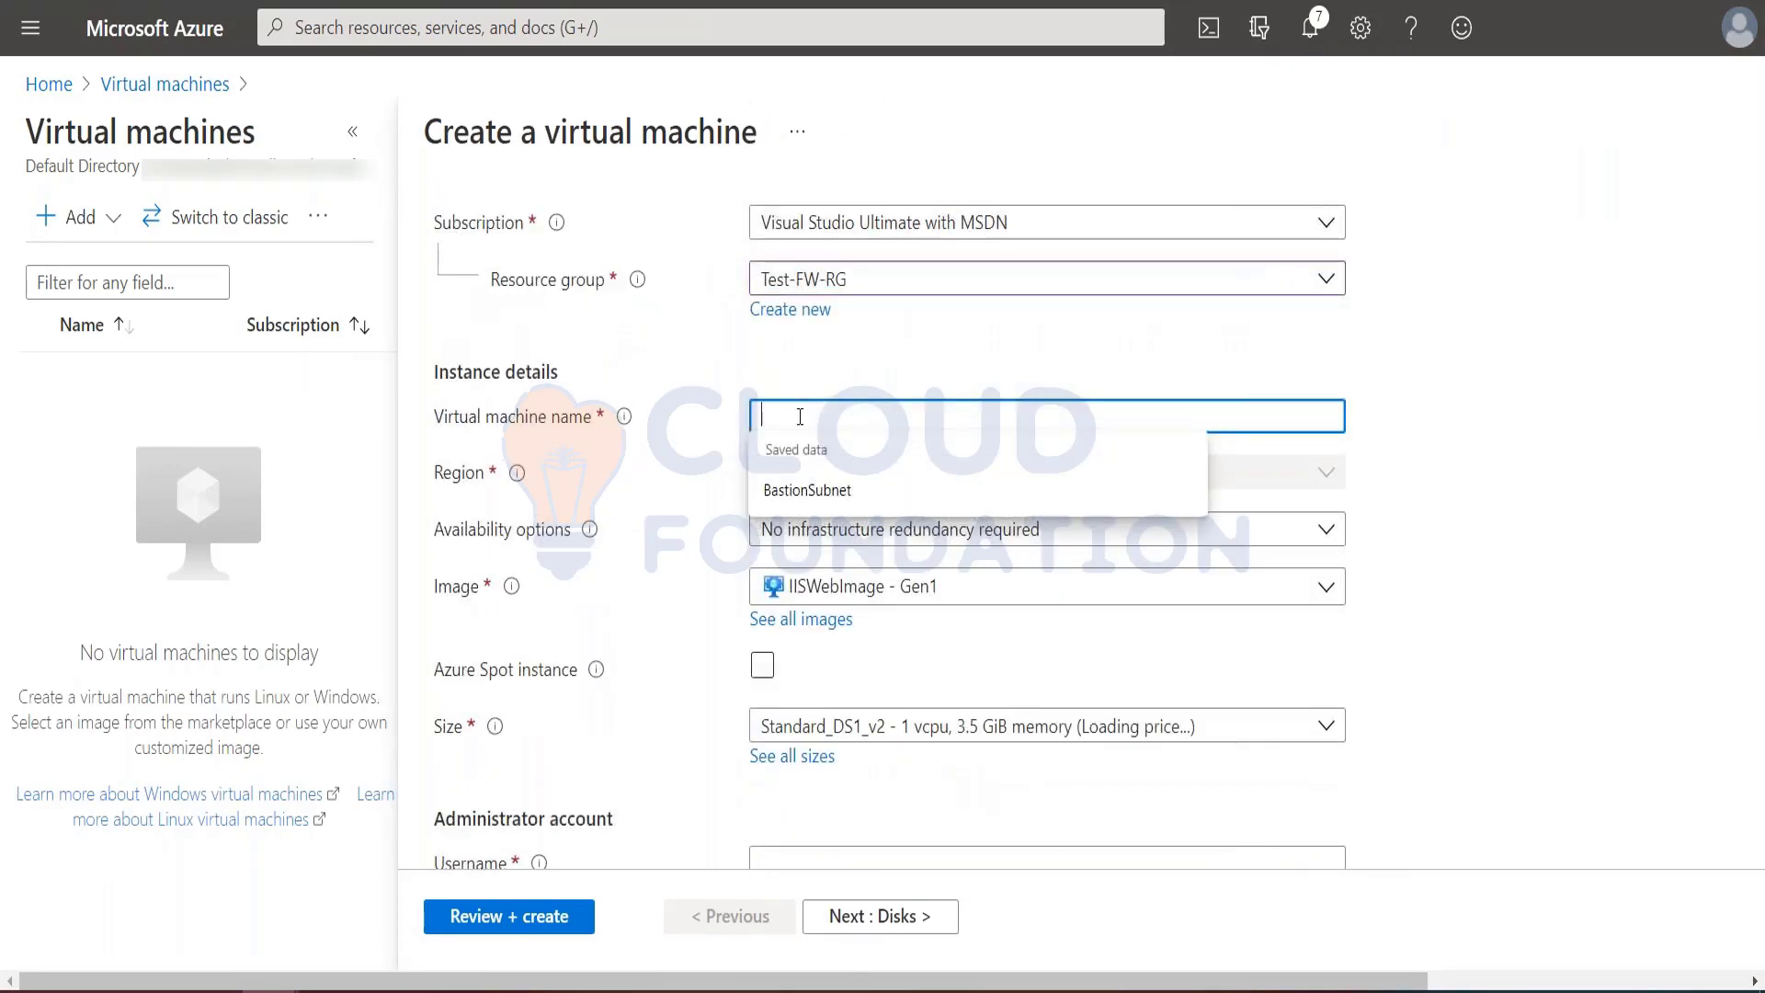
{"action": "type", "text": "Srv-Work"}
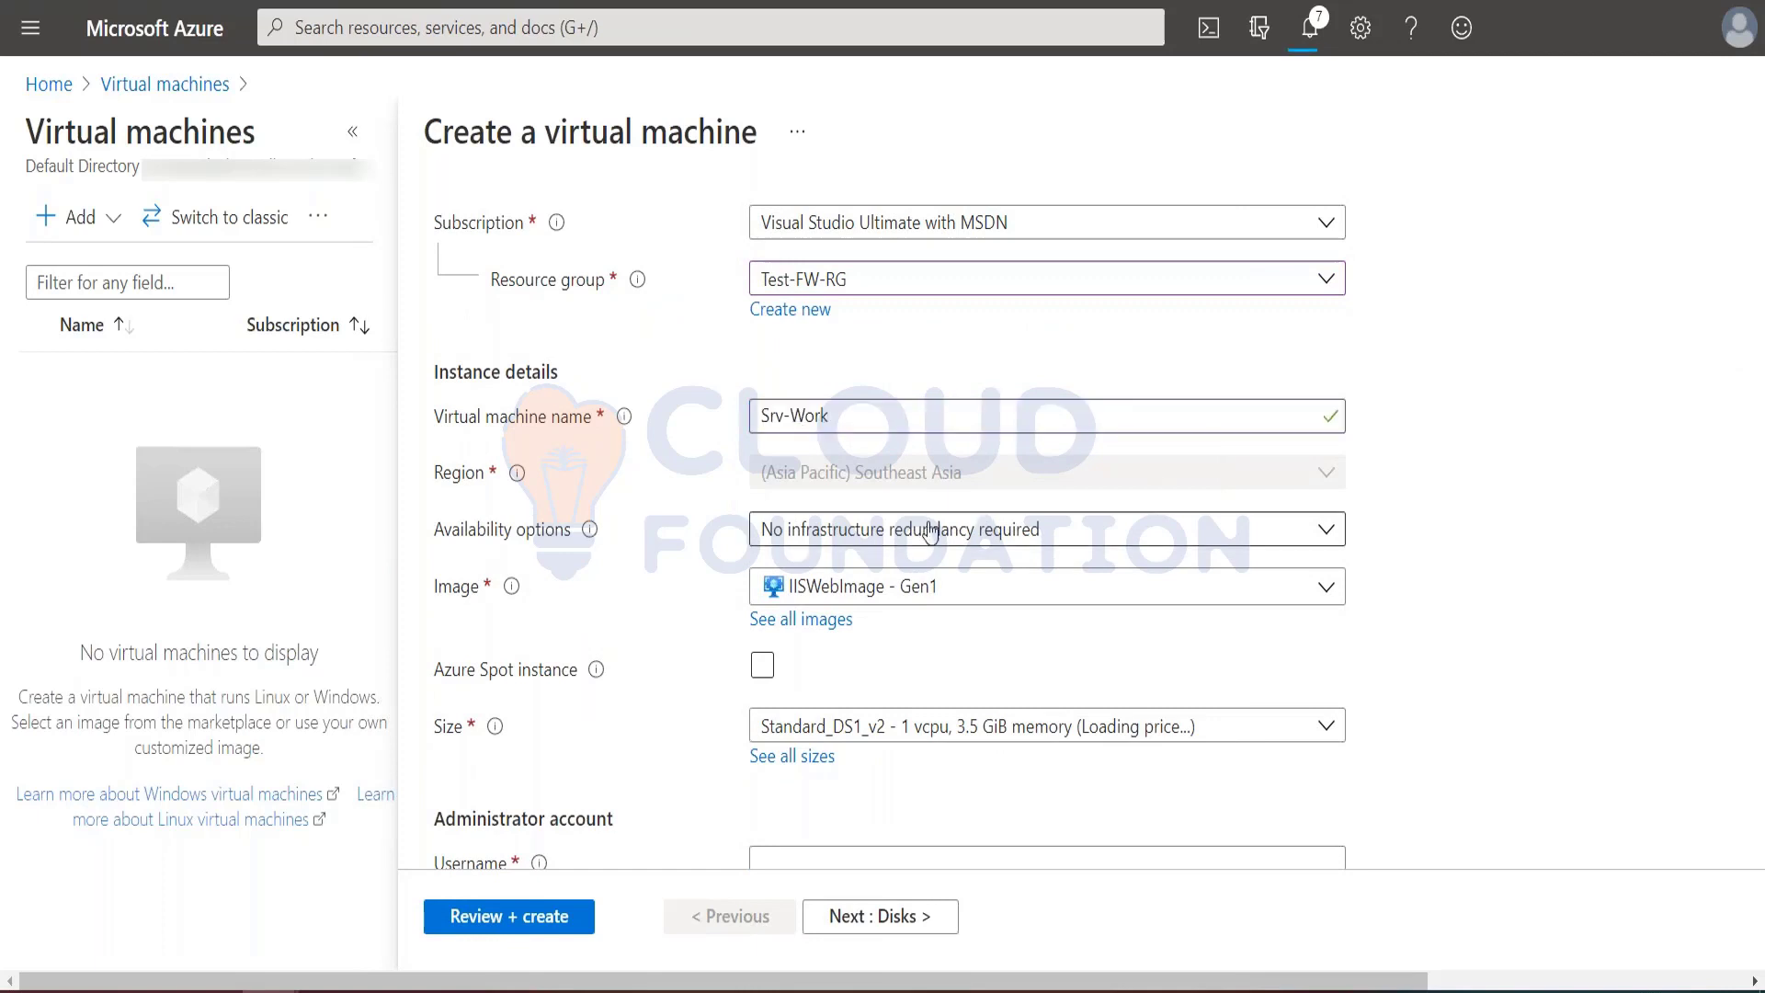
Step: Set the virtual machine's availability option to Availability zone and choose zone 1
{"action": "left_click", "coordinate": [874, 531]}
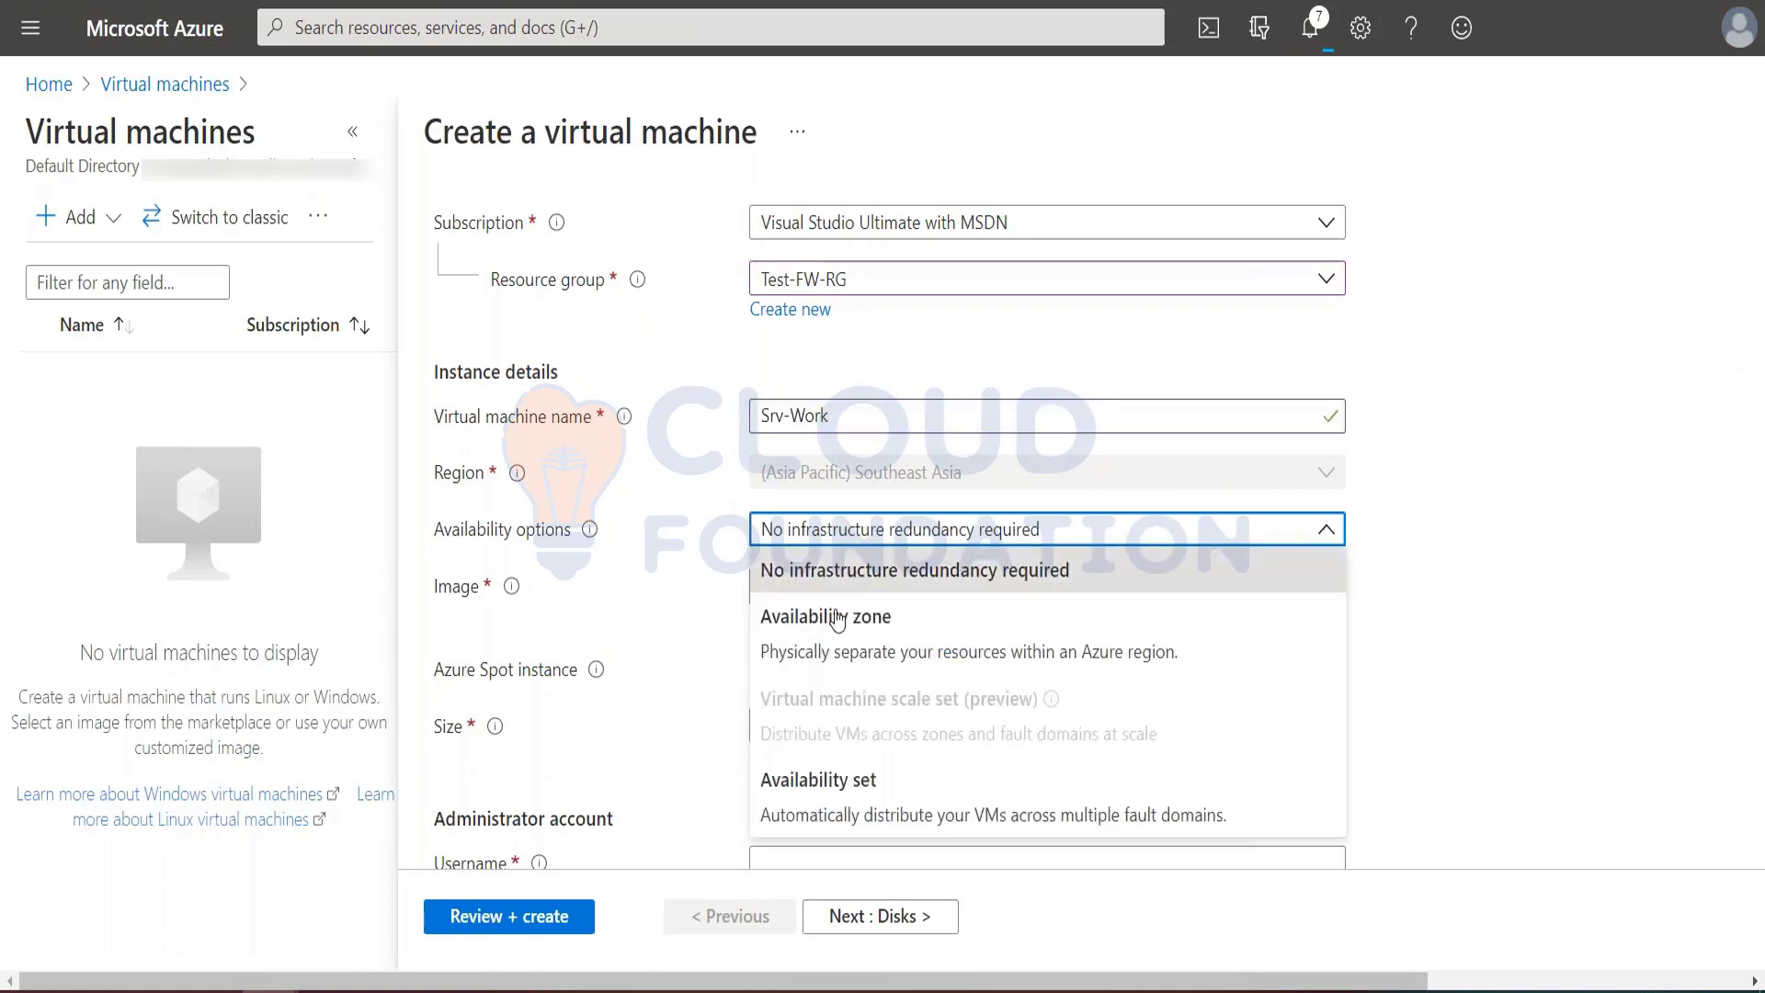
{"action": "left_click", "coordinate": [814, 789]}
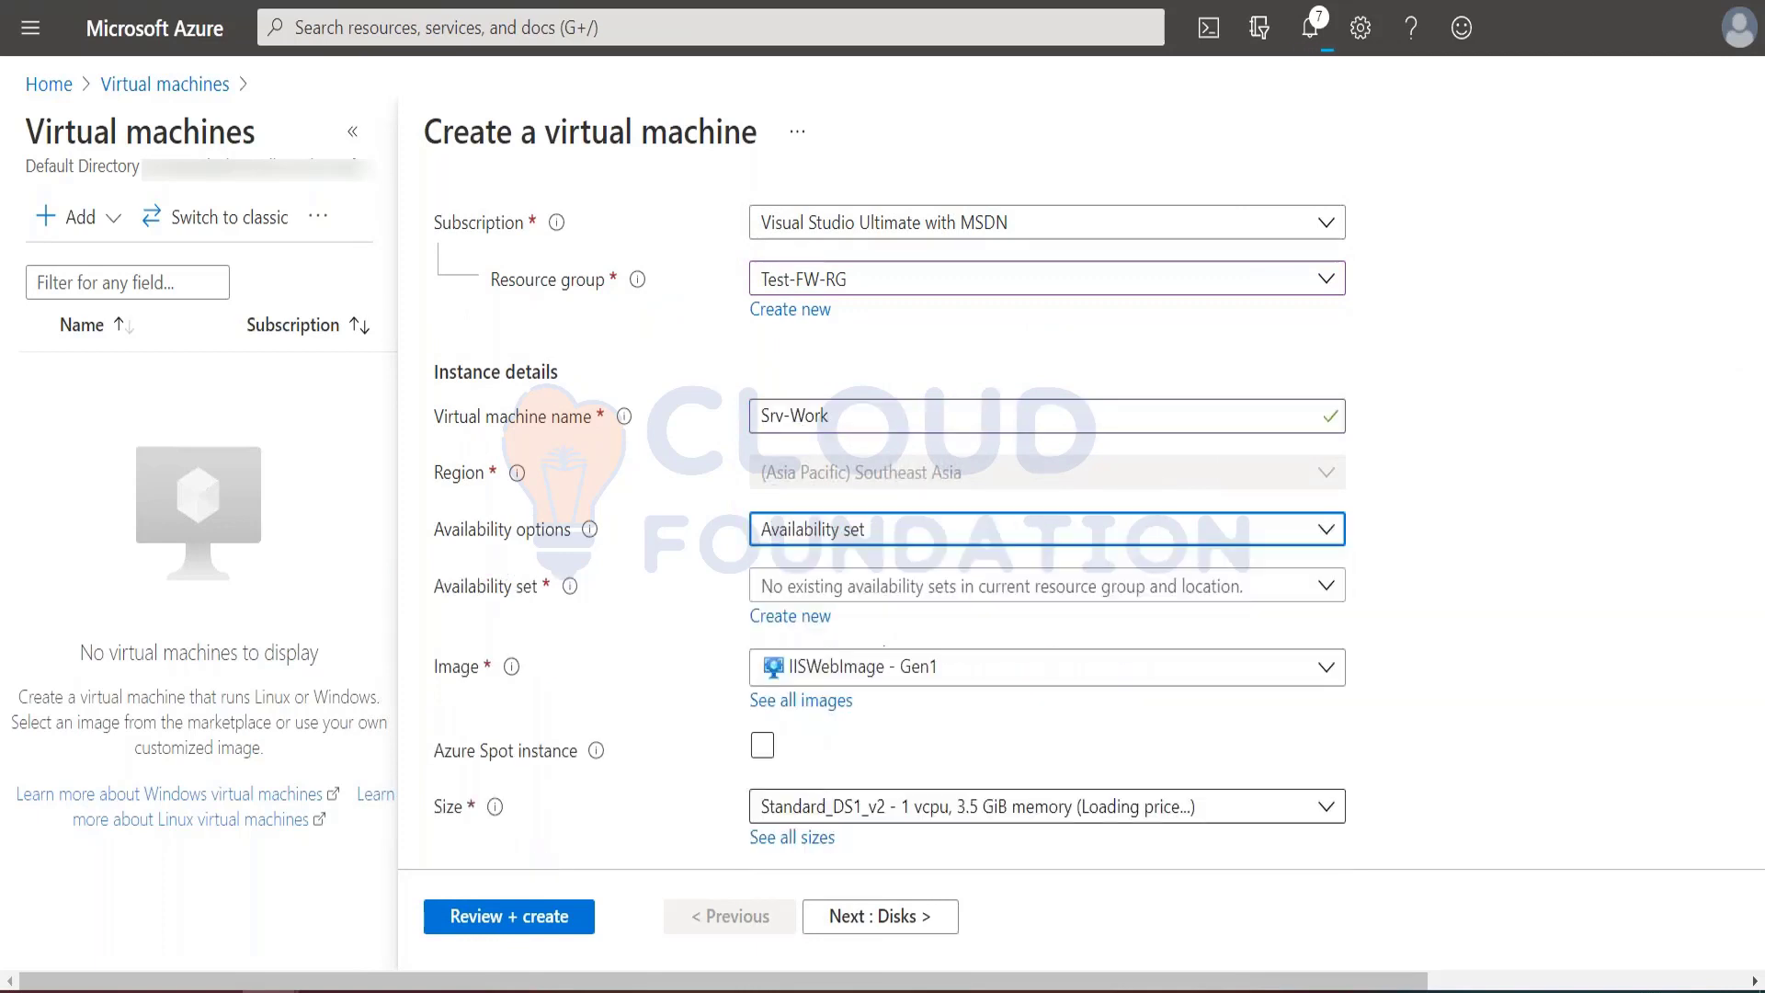
{"action": "left_click", "coordinate": [821, 530]}
{"action": "left_click", "coordinate": [818, 614]}
{"action": "left_click", "coordinate": [815, 595]}
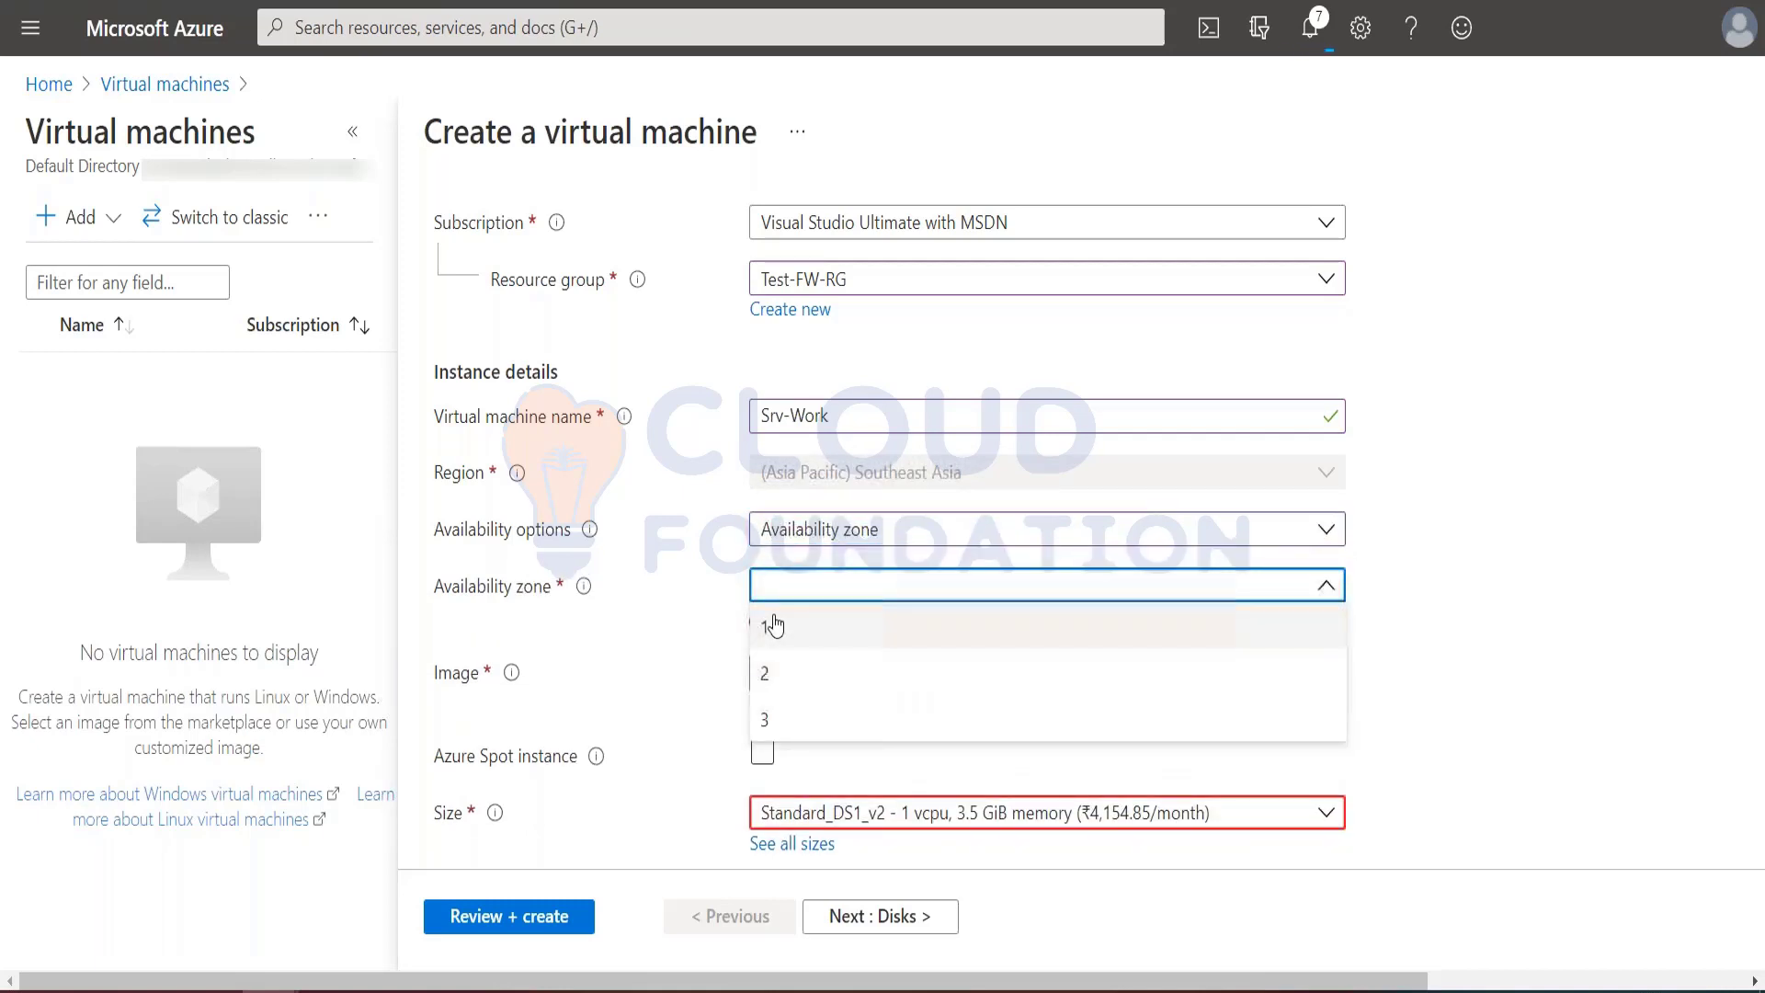
{"action": "left_click", "coordinate": [774, 622]}
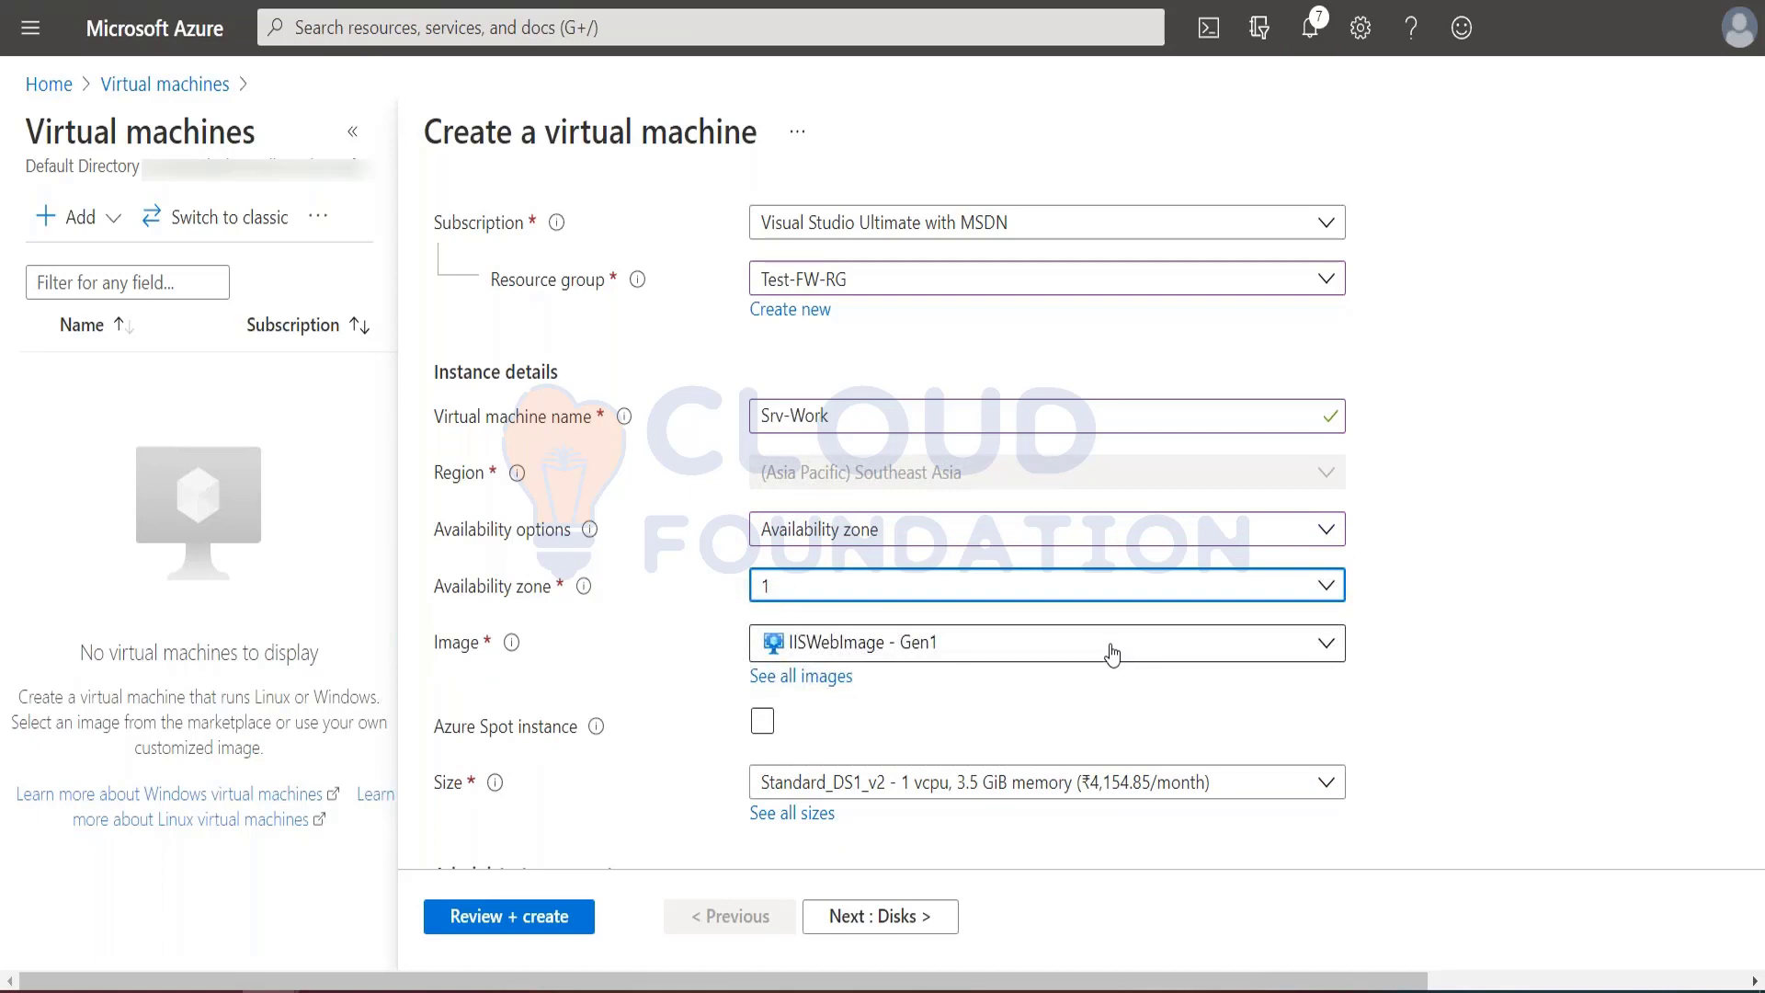
Step: Choose Windows Server 2019 Datacenter - Gen1 as the virtual machine's image
{"action": "scroll", "coordinate": [1113, 652], "scroll_direction": "down", "scroll_amount": 2}
{"action": "left_click", "coordinate": [930, 446]}
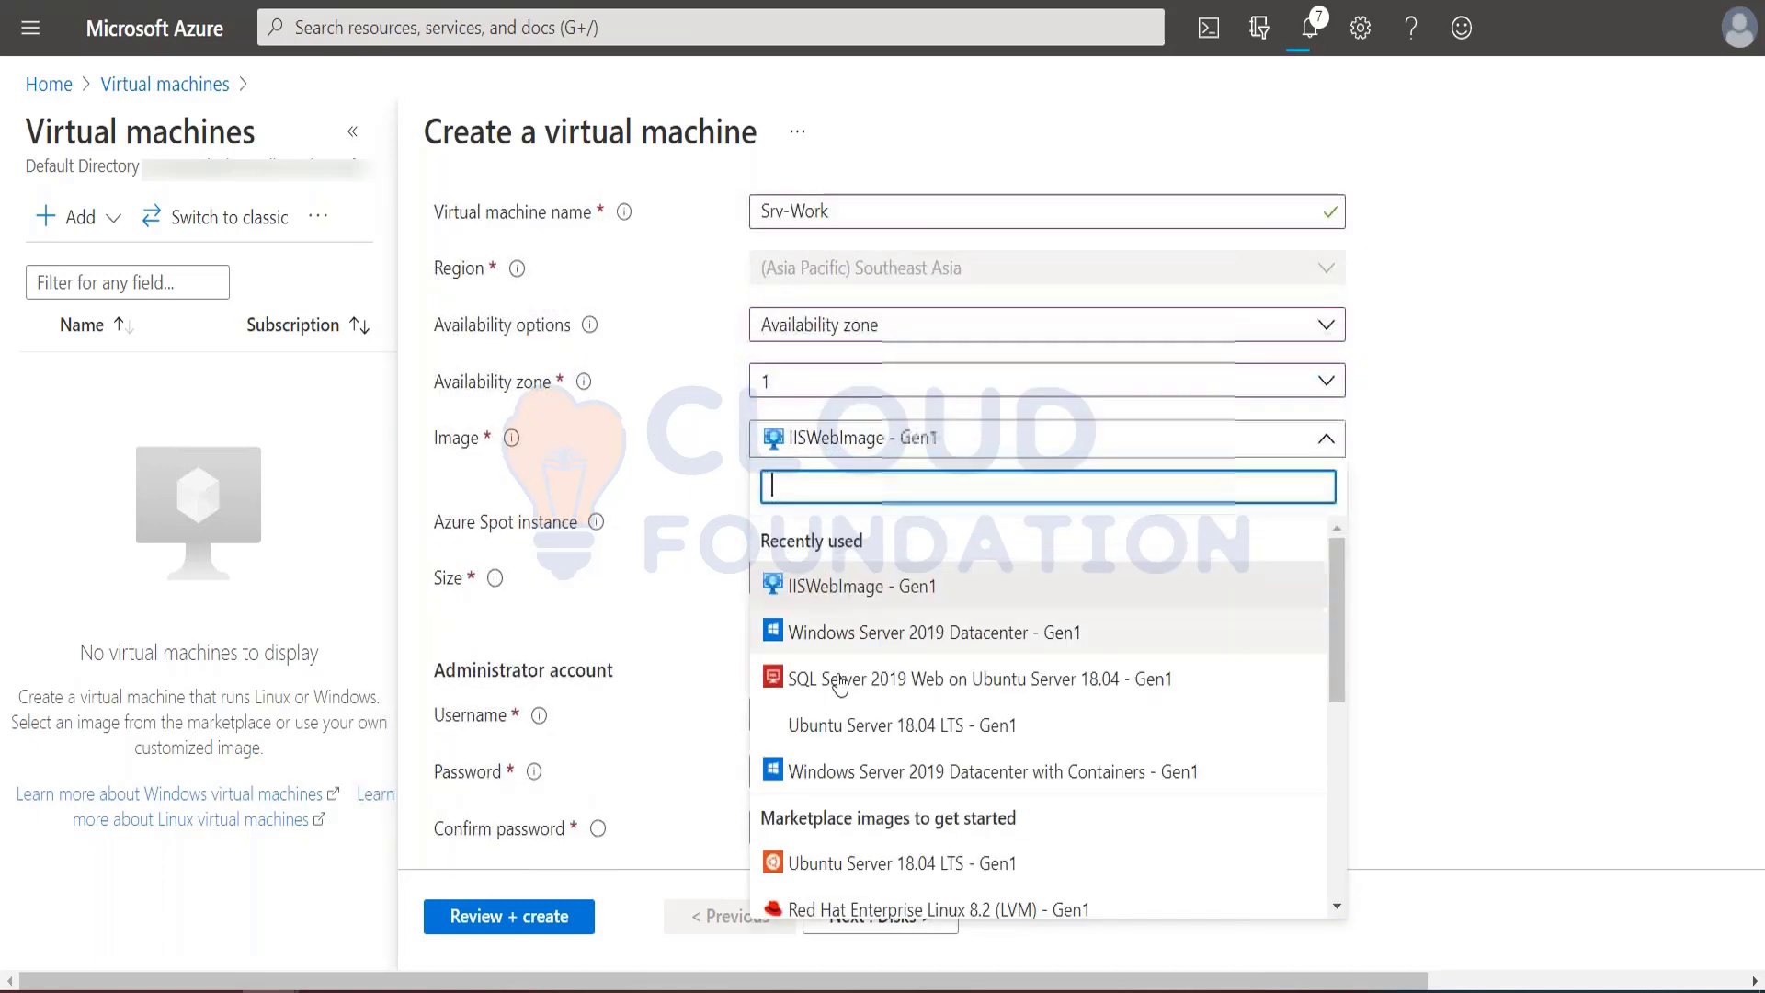
{"action": "left_click", "coordinate": [891, 642]}
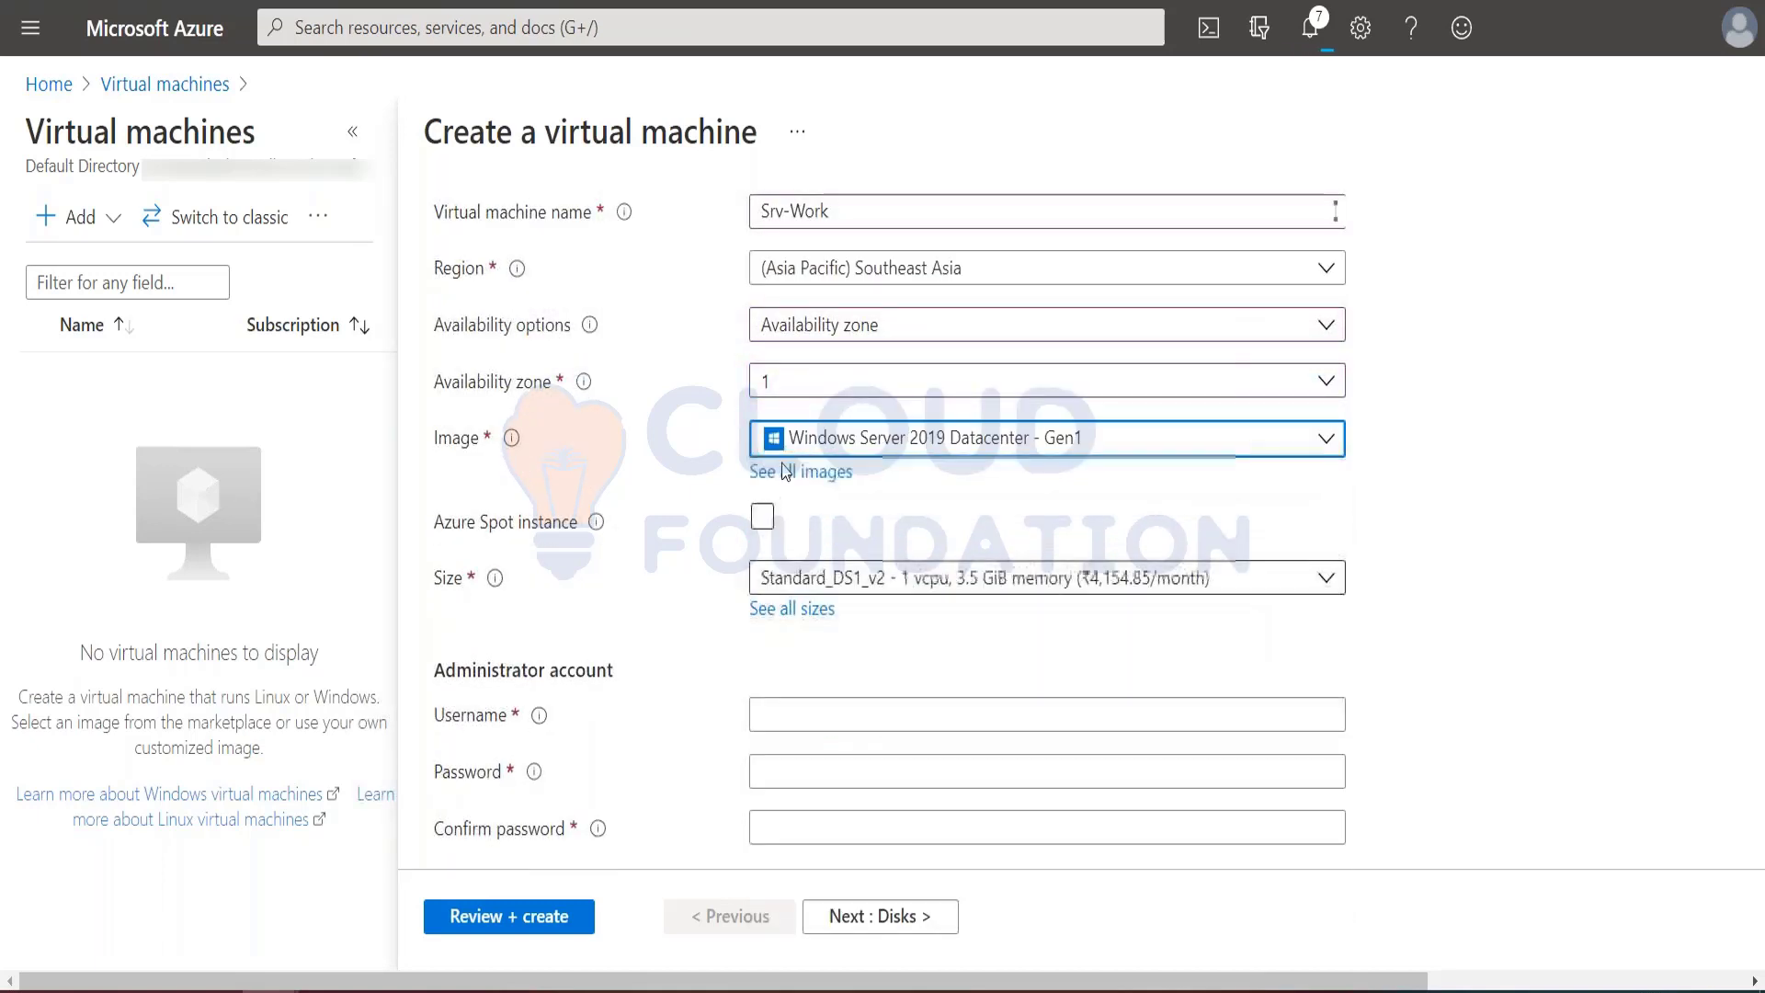
Step: Fill in the administrator account's username and password, and confirm the password
{"action": "scroll", "coordinate": [898, 650], "scroll_direction": "down", "scroll_amount": 3}
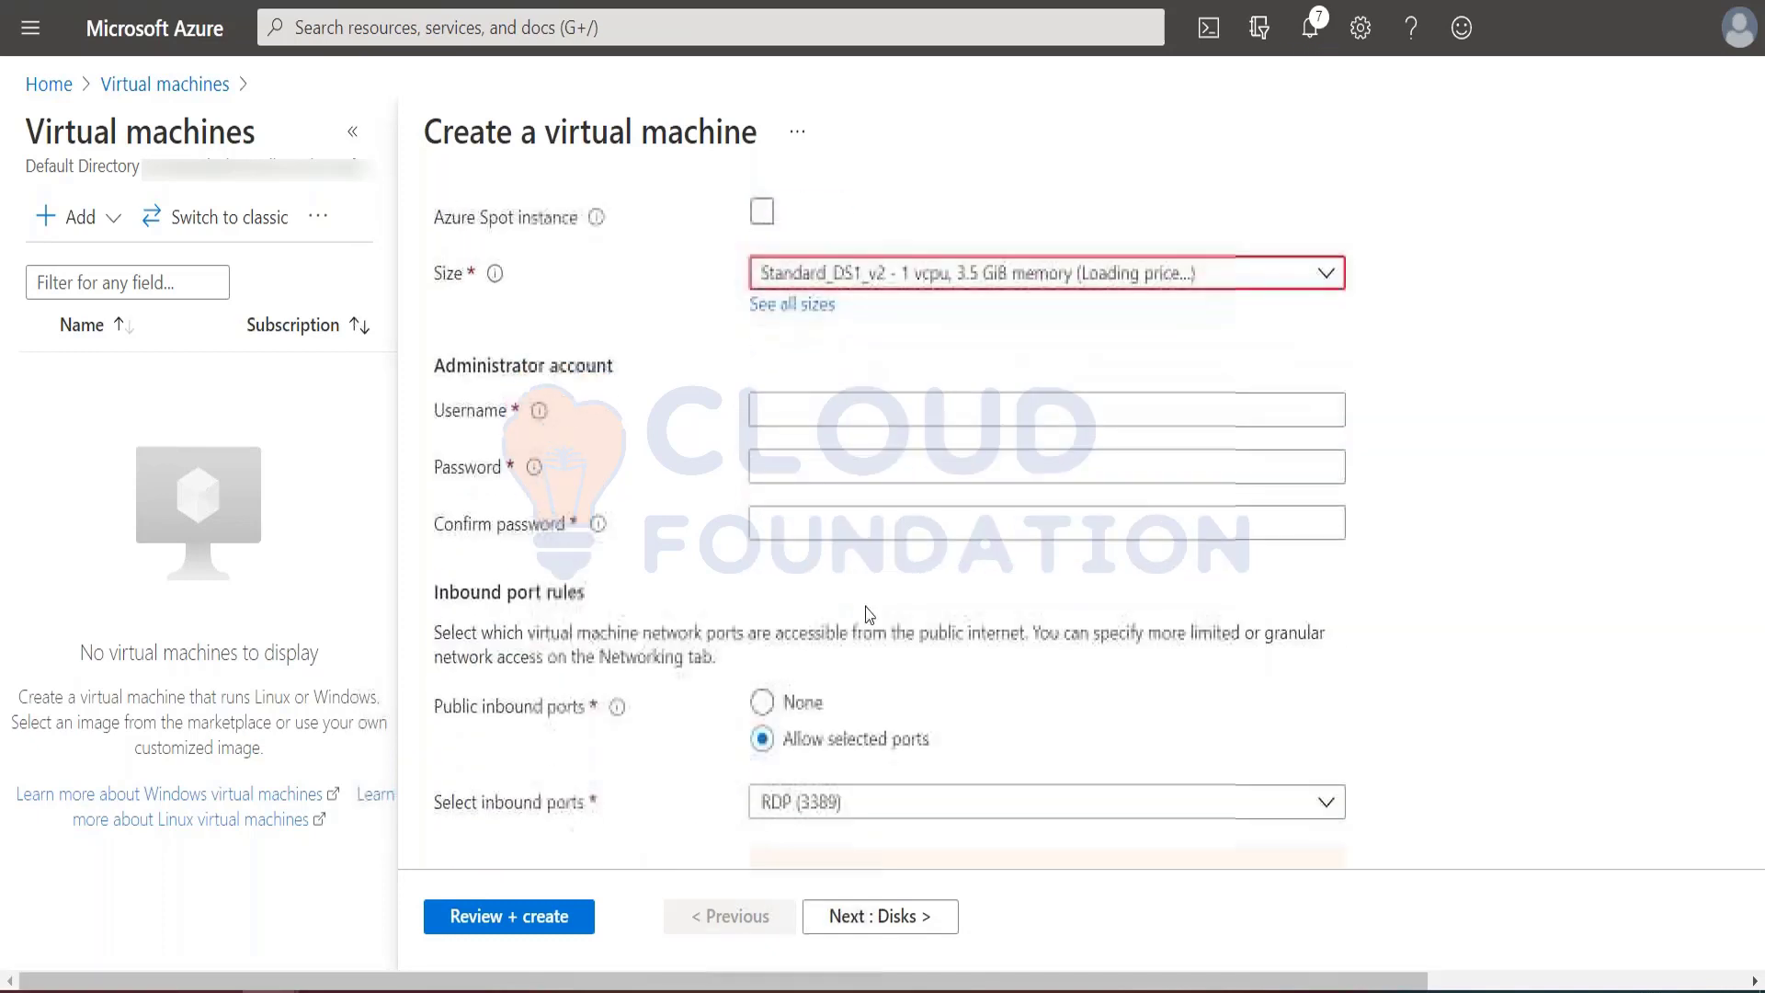
{"action": "left_click", "coordinate": [795, 419]}
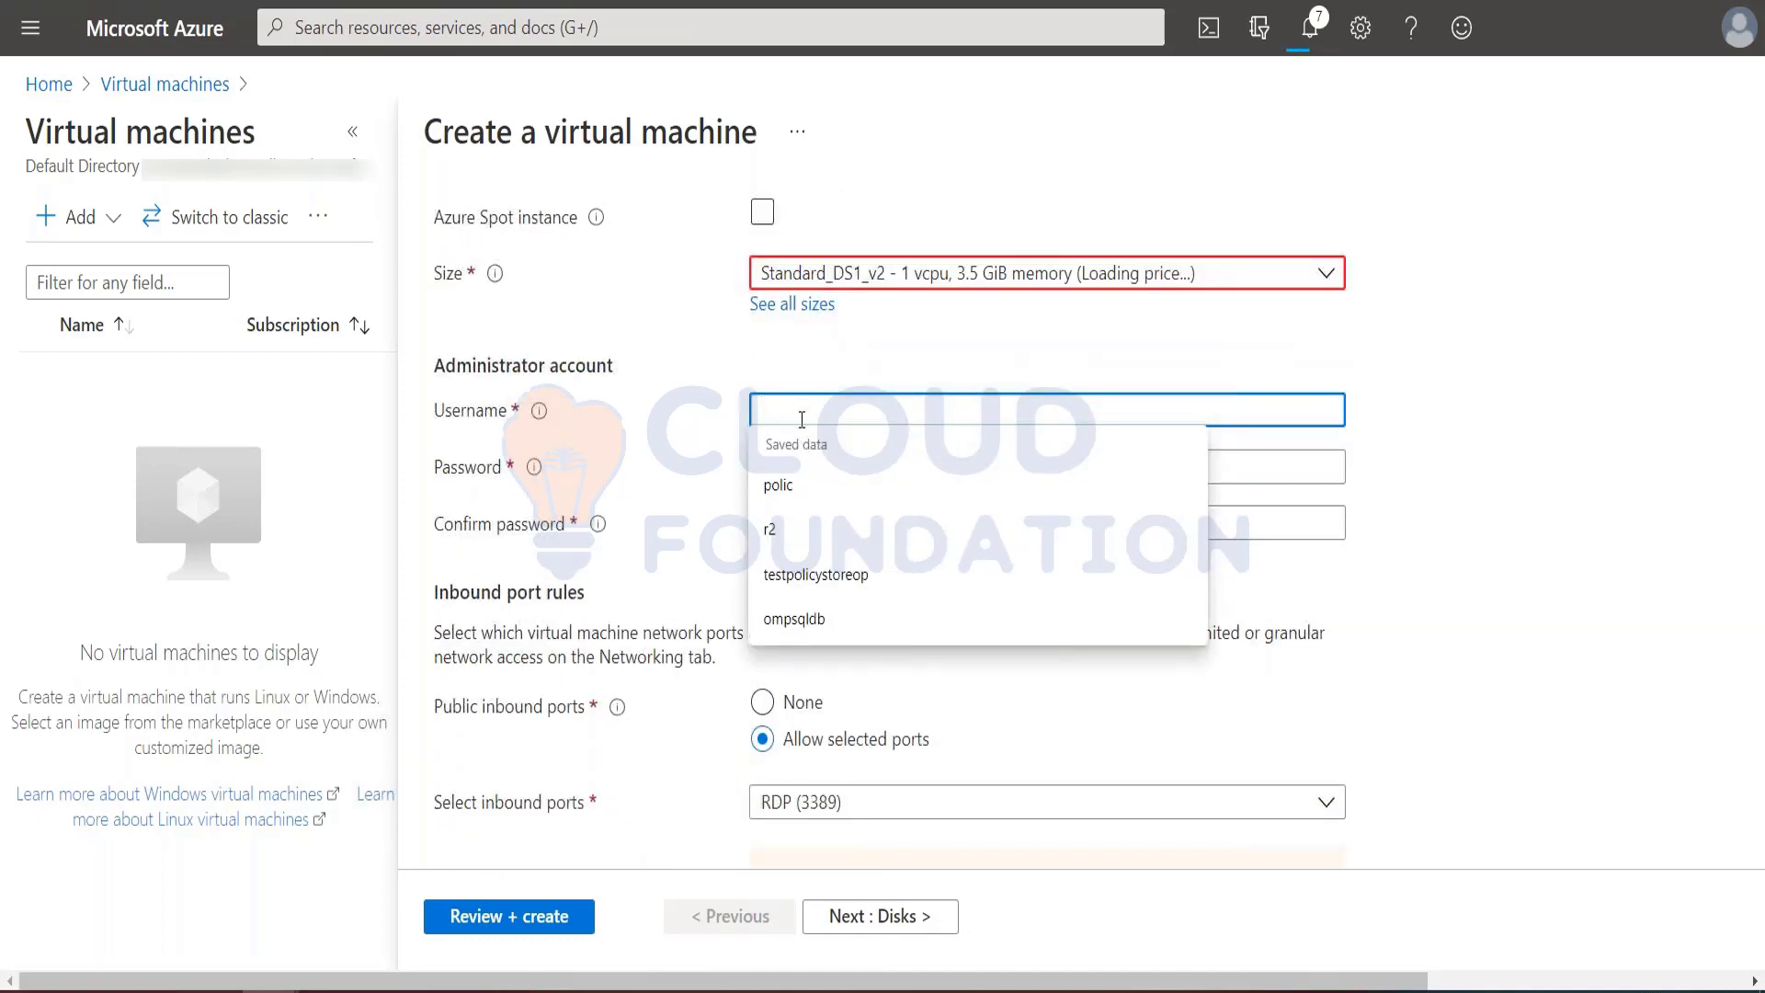
{"action": "key", "text": "Escape"}
{"action": "type", "text": "subash"}
{"action": "key", "text": "Tab"}
{"action": "type", "text": "****"}
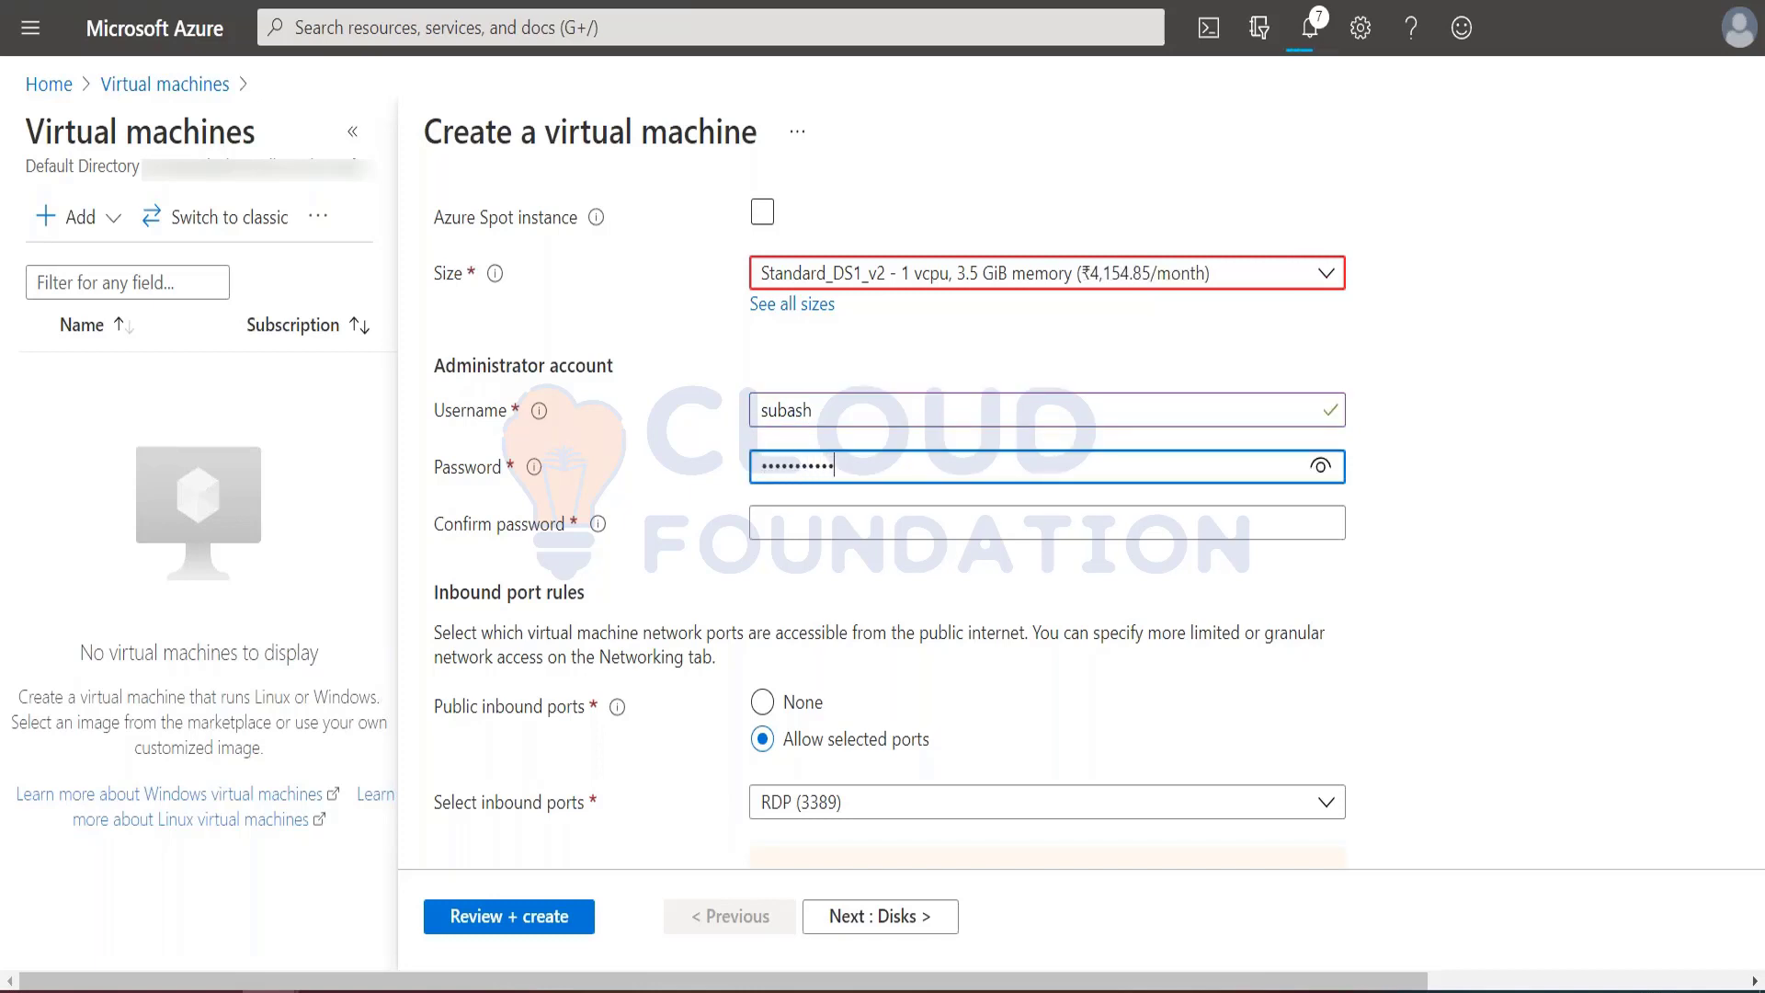
{"action": "key", "text": "Tab"}
{"action": "type", "text": "***"}
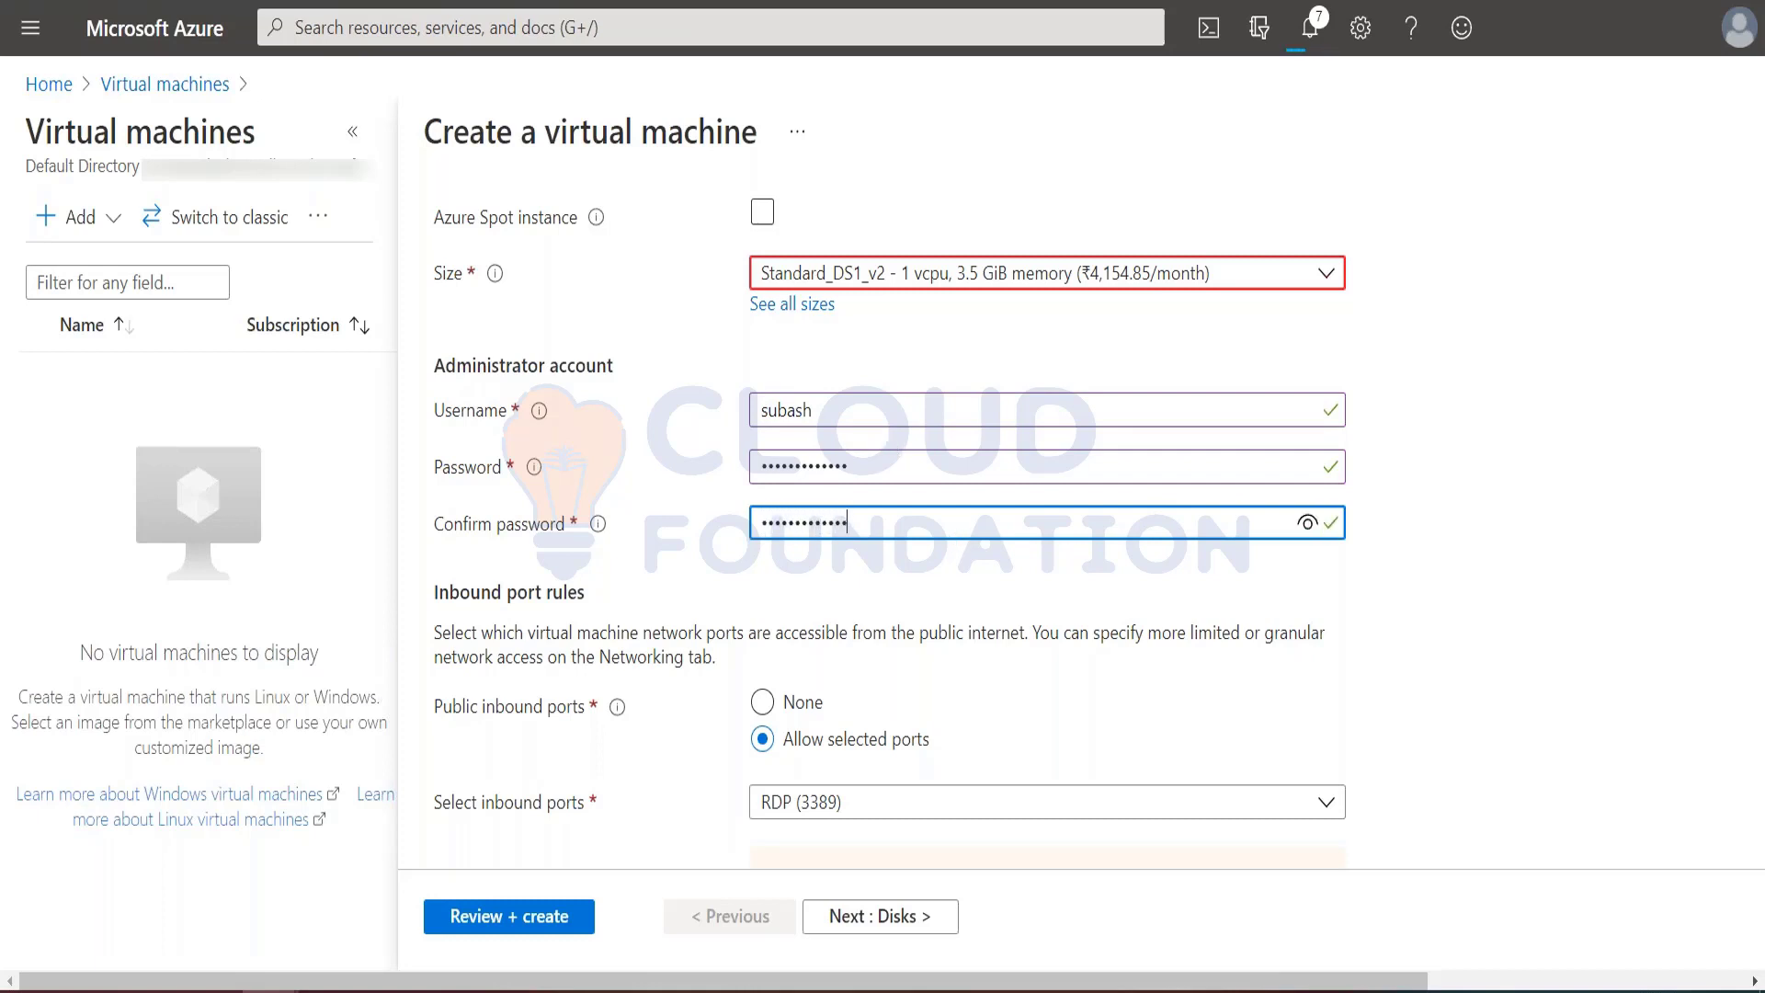
Step: Check the tutorial's inbound port instruction and set the virtual machine's public inbound ports to None
{"action": "scroll", "coordinate": [959, 621], "scroll_direction": "down", "scroll_amount": 3}
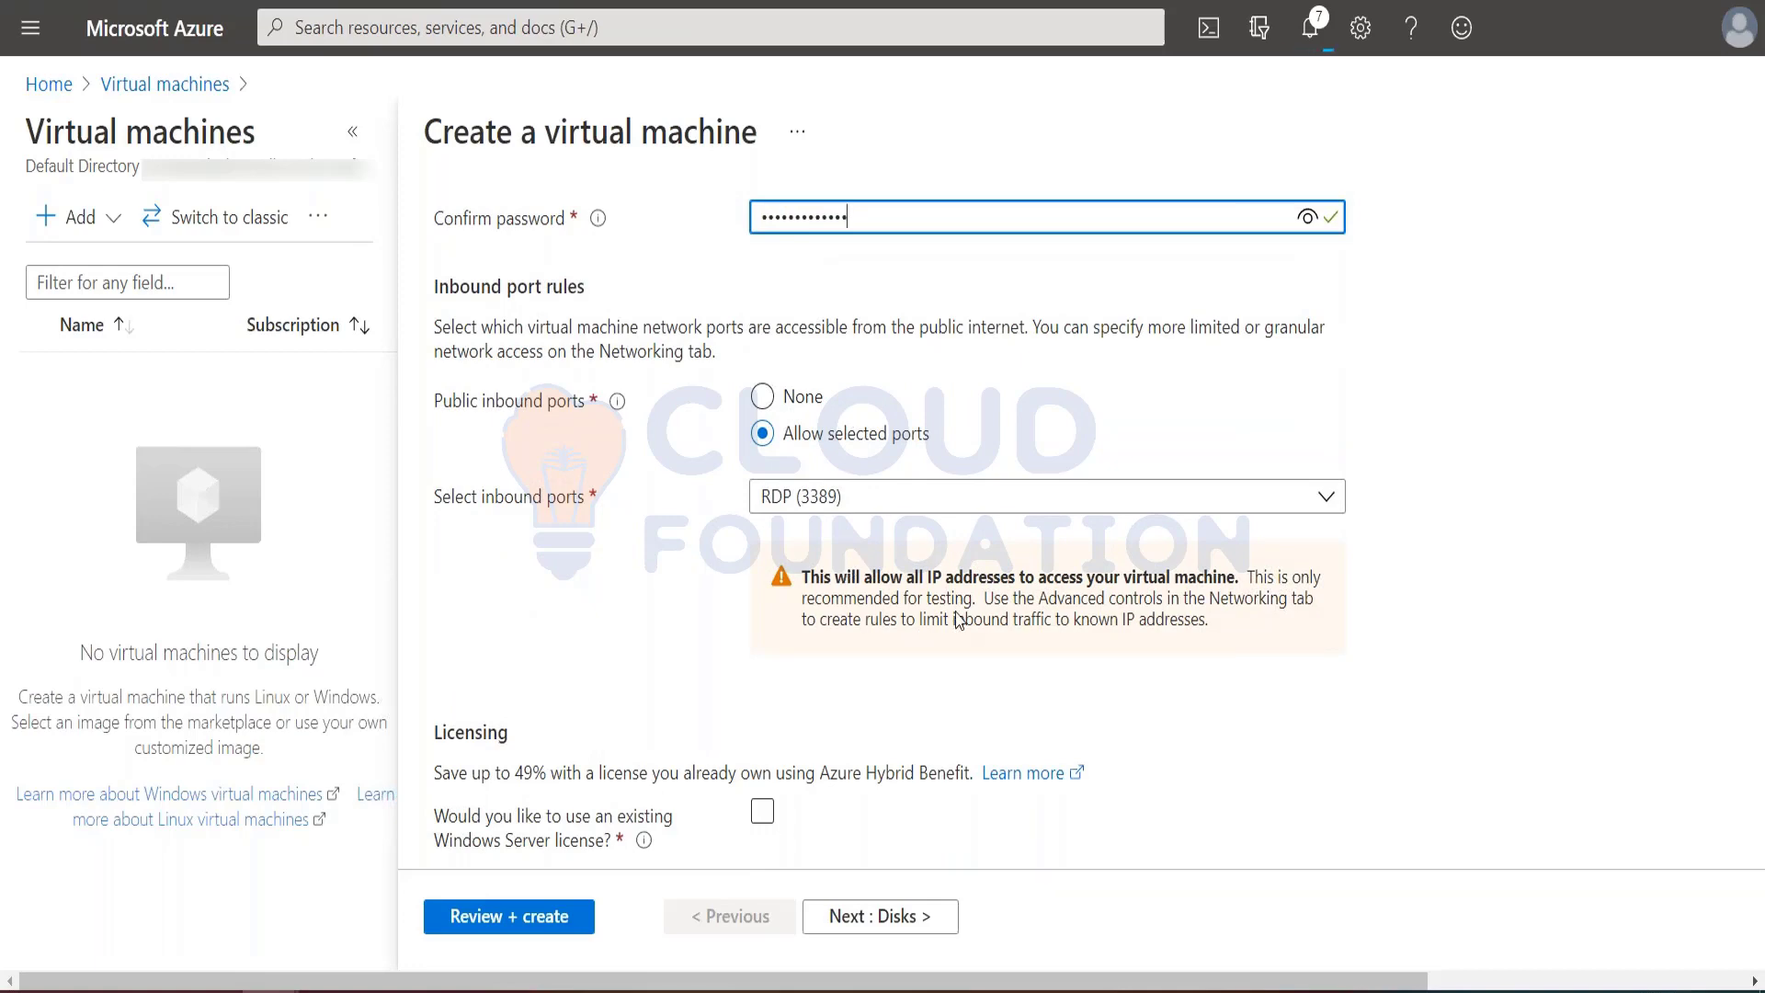
{"action": "scroll", "coordinate": [959, 620], "scroll_direction": "down", "scroll_amount": 1}
{"action": "key", "text": "ctrl+Tab"}
{"action": "scroll", "coordinate": [922, 721], "scroll_direction": "down", "scroll_amount": 5}
{"action": "scroll", "coordinate": [959, 515], "scroll_direction": "down", "scroll_amount": 3}
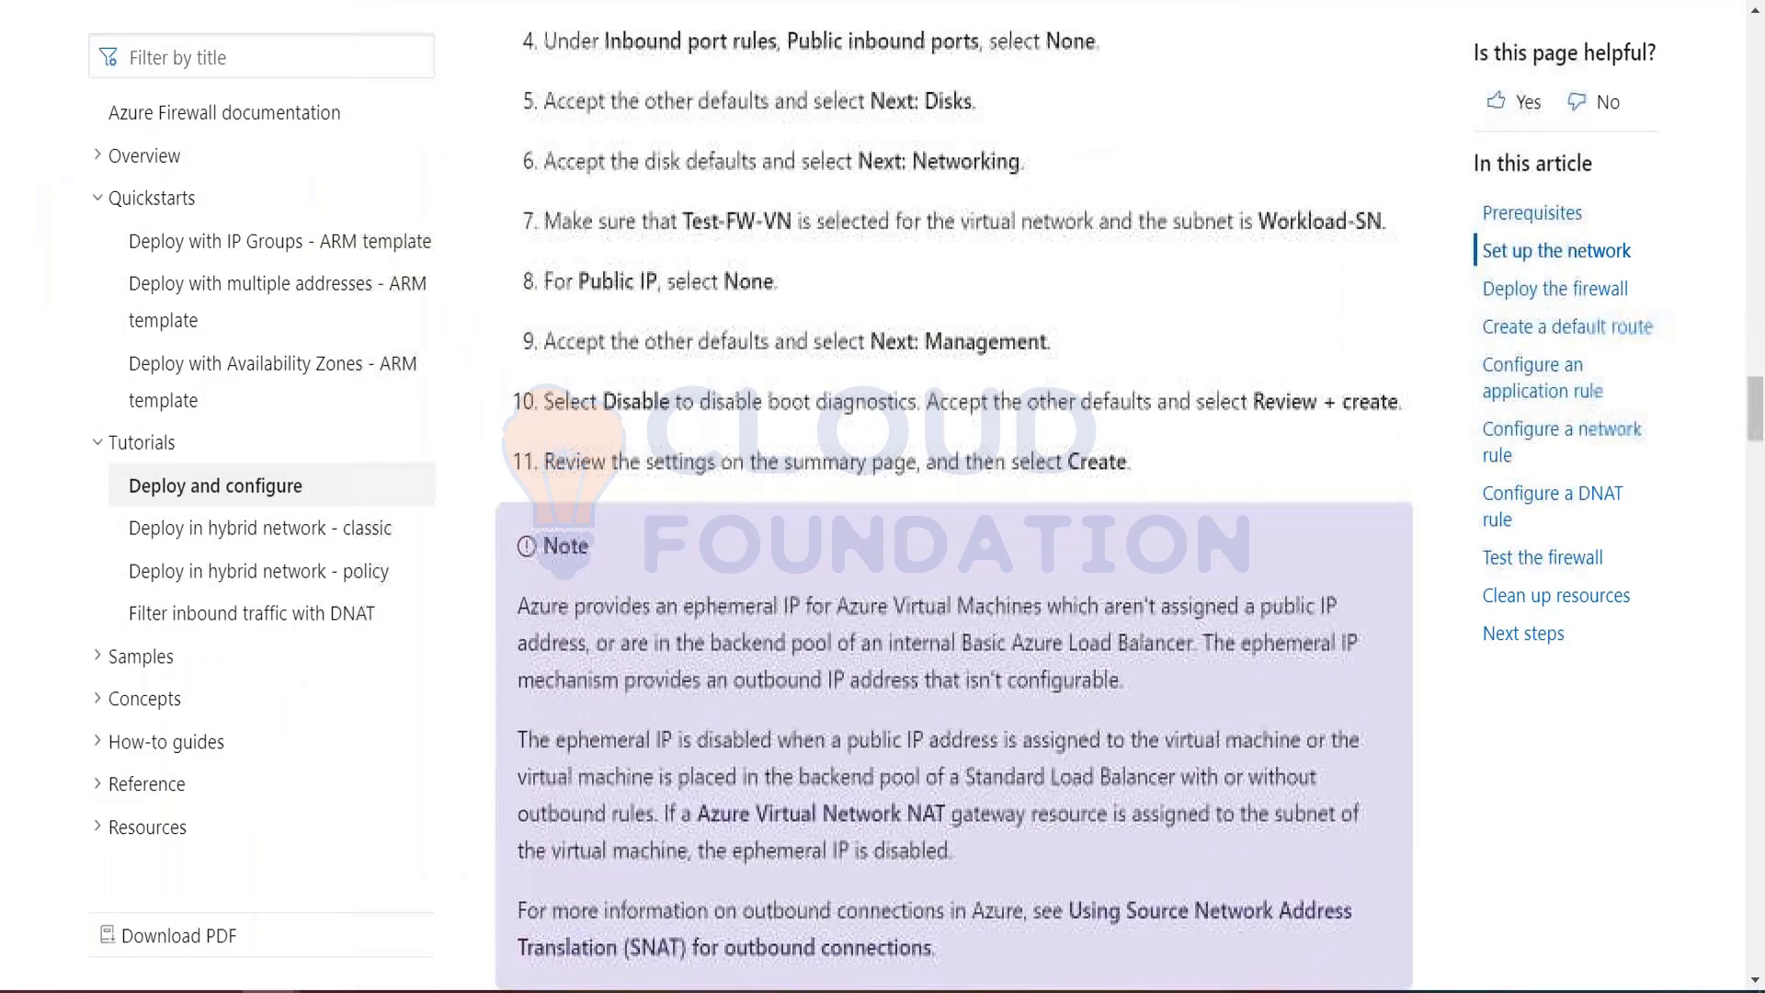
{"action": "scroll", "coordinate": [959, 515], "scroll_direction": "up", "scroll_amount": 2}
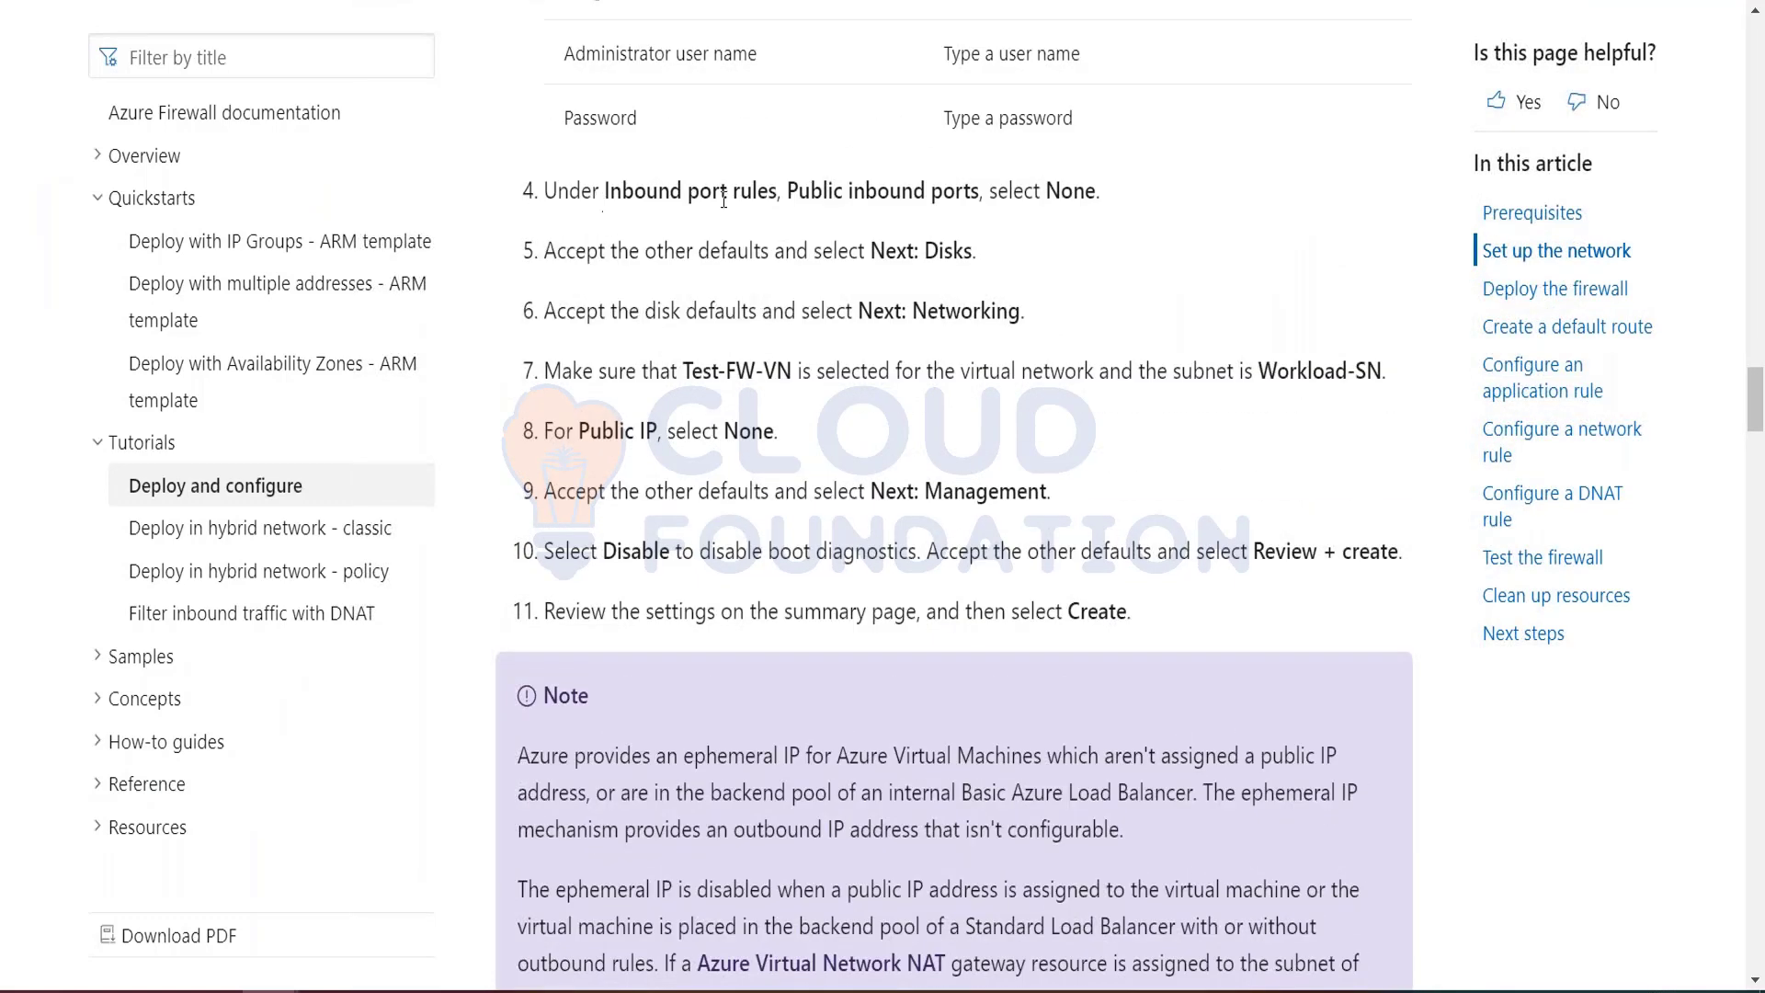
{"action": "key", "text": "ctrl+Tab"}
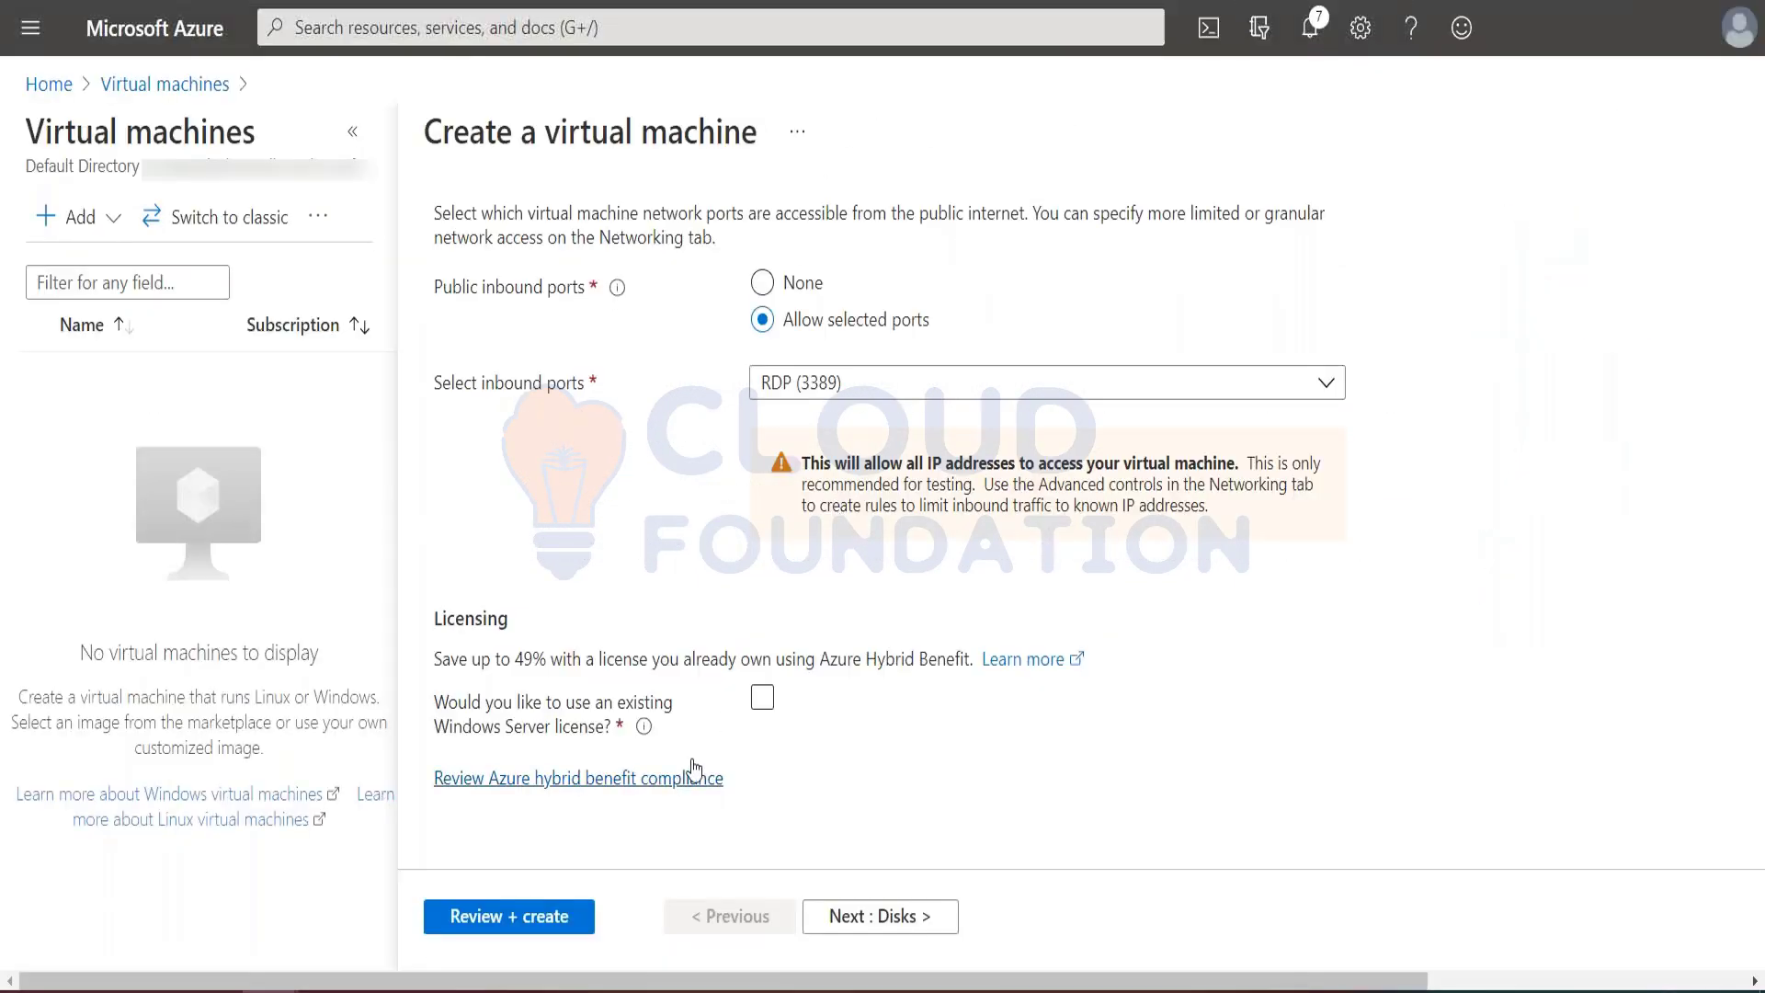
{"action": "left_click", "coordinate": [778, 286]}
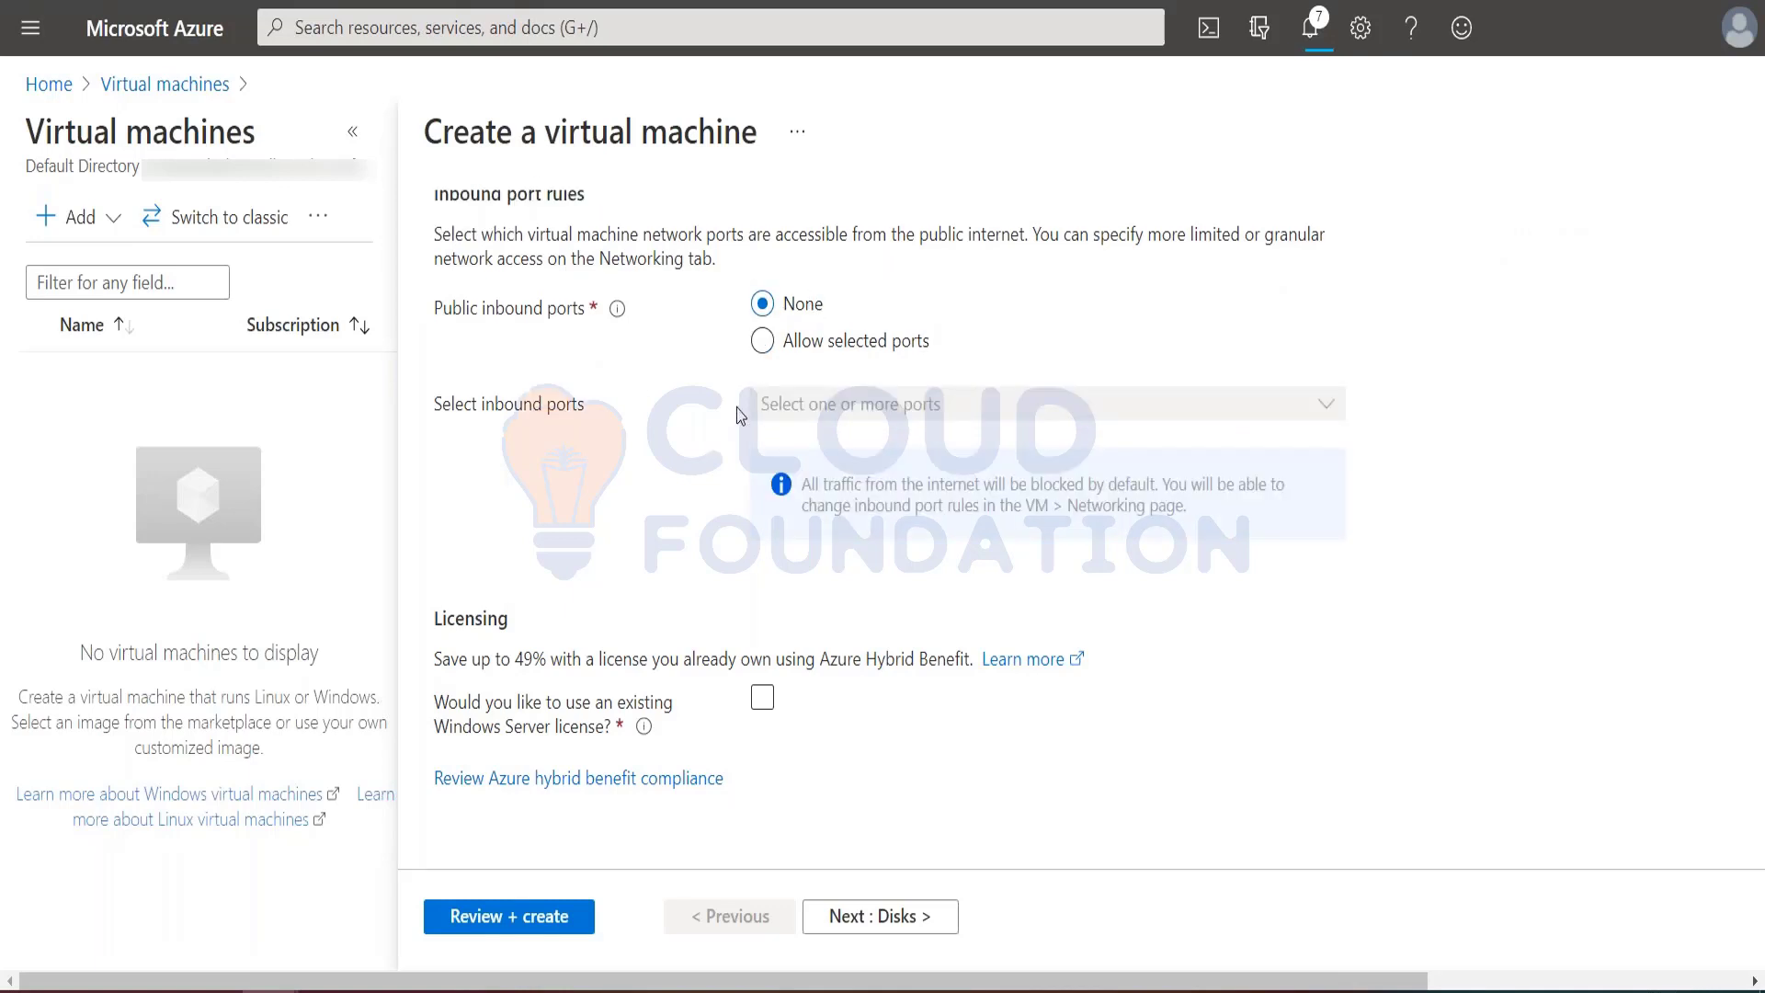
Step: Set the OS disk type to Standard HDD, keep the other disk defaults and continue to the networking settings
{"action": "key", "text": "ctrl+Tab"}
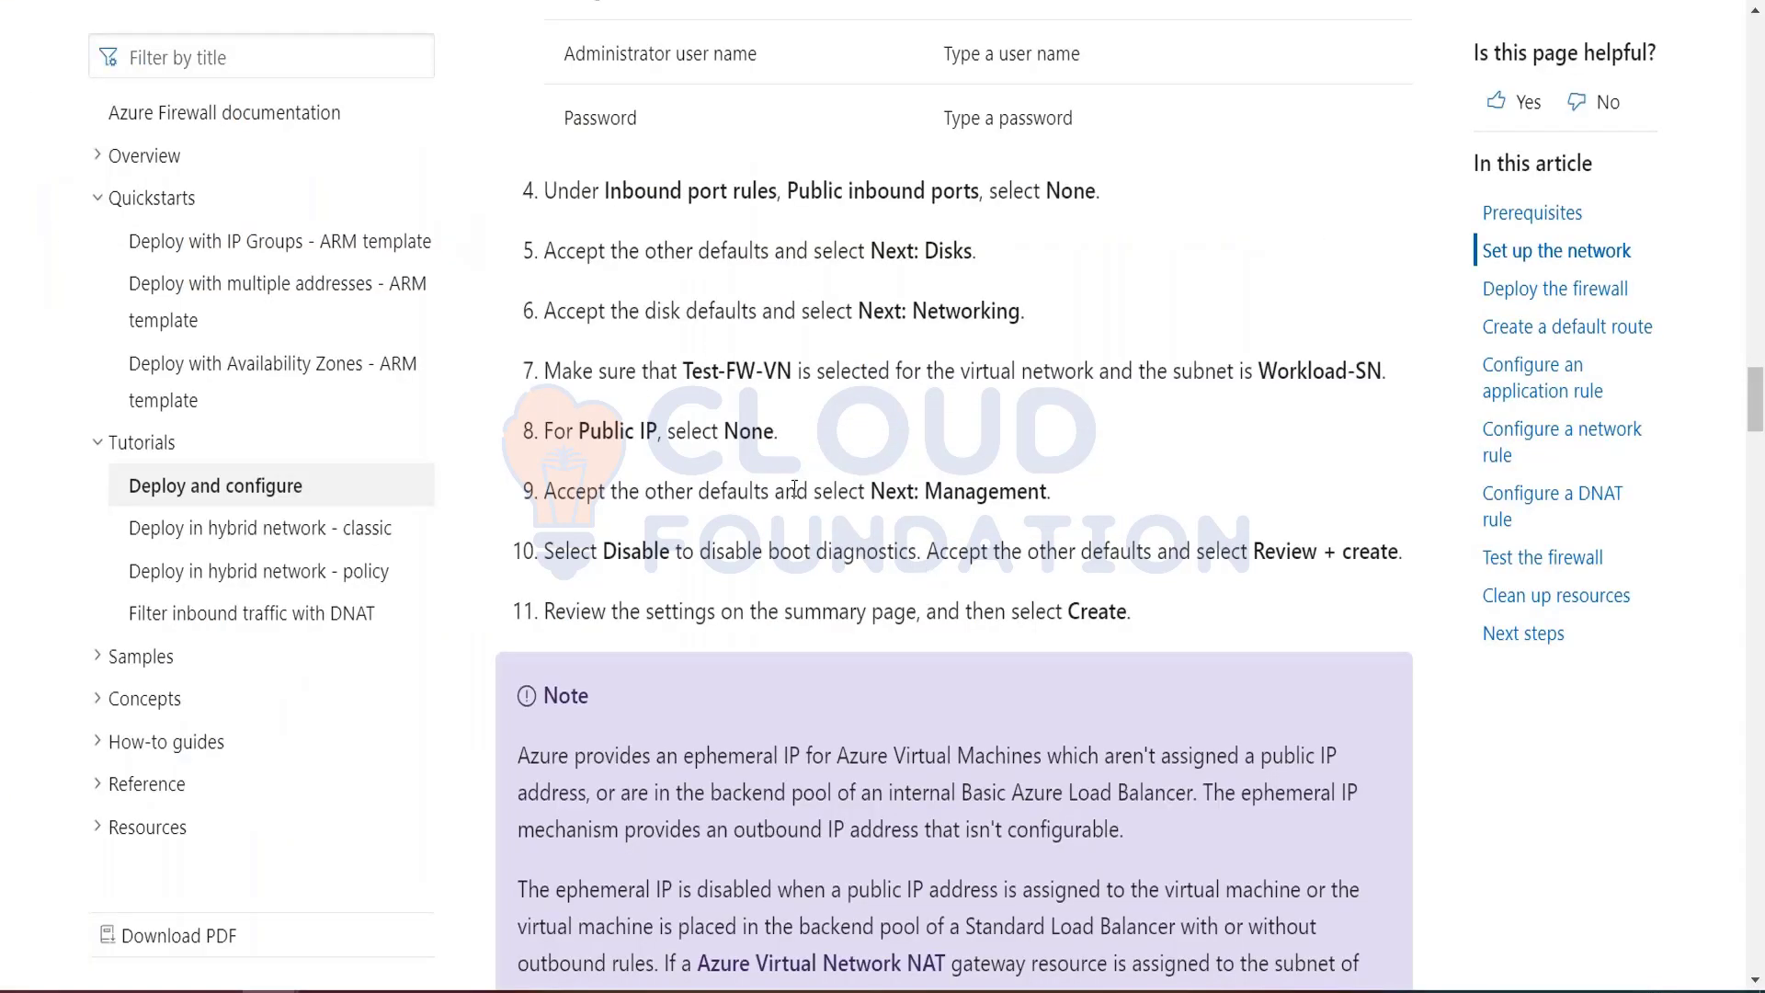
{"action": "key", "text": "ctrl+Tab"}
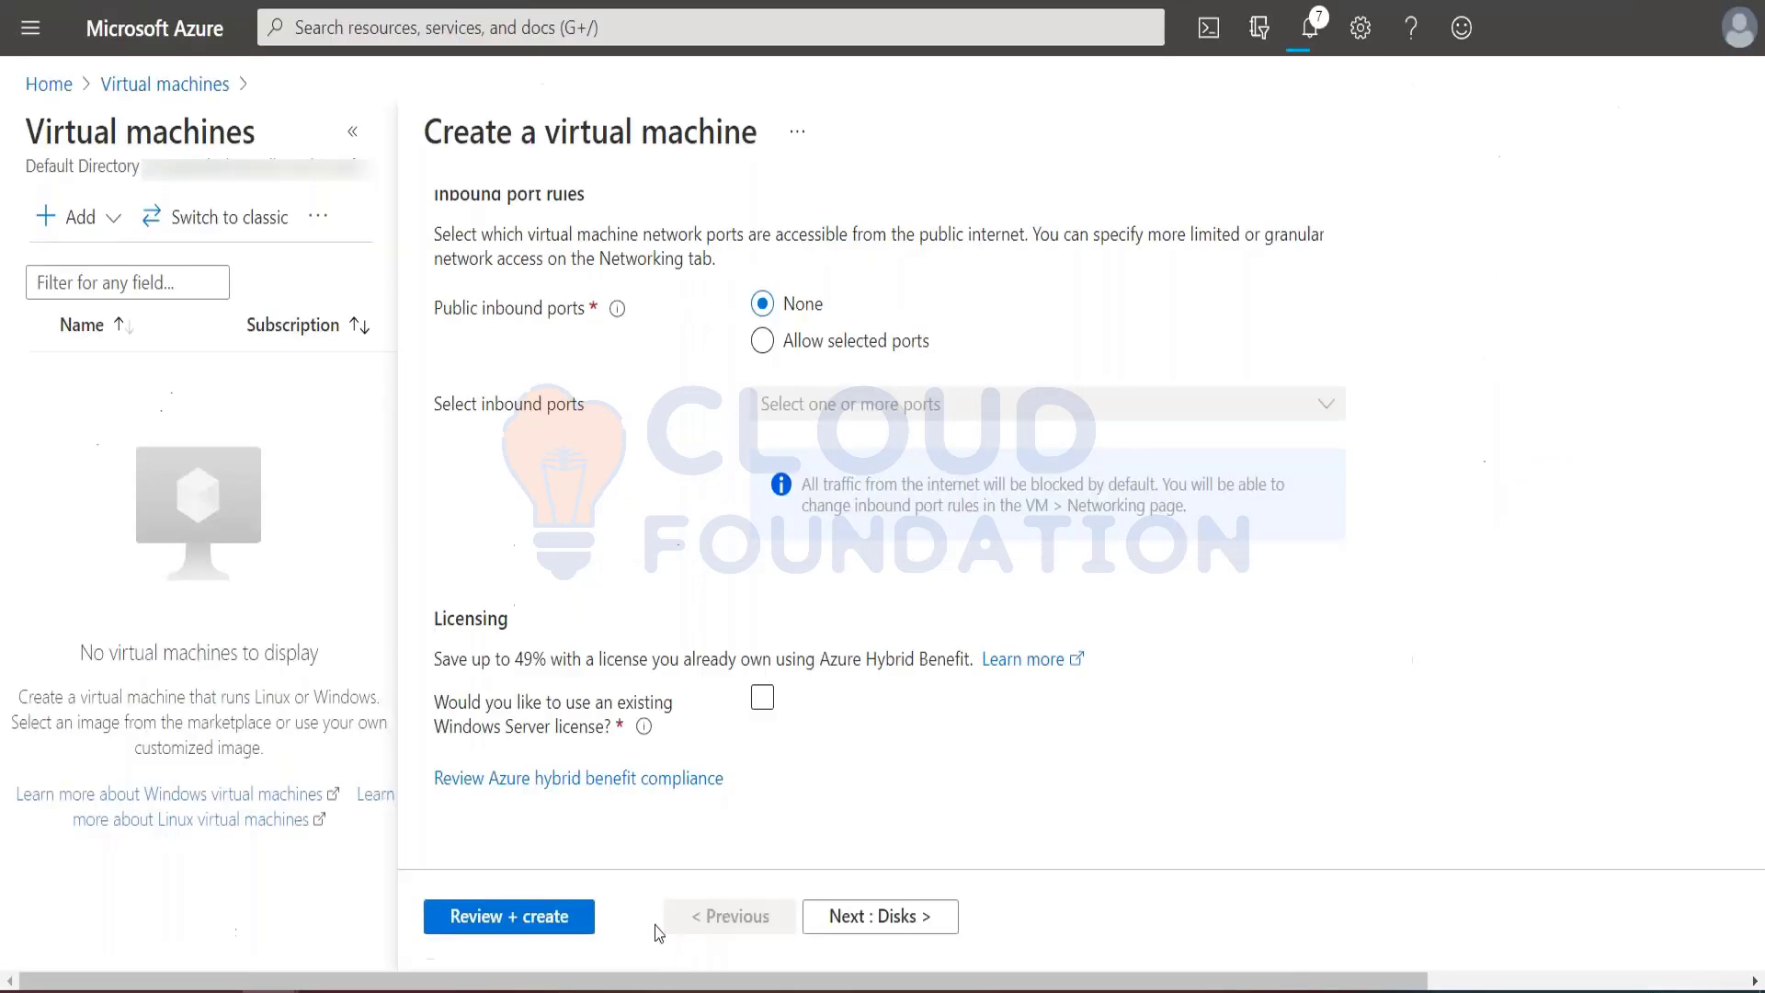
{"action": "left_click", "coordinate": [844, 914]}
{"action": "left_click", "coordinate": [790, 423]}
{"action": "left_click", "coordinate": [792, 412]}
{"action": "scroll", "coordinate": [800, 618], "scroll_direction": "down", "scroll_amount": 3}
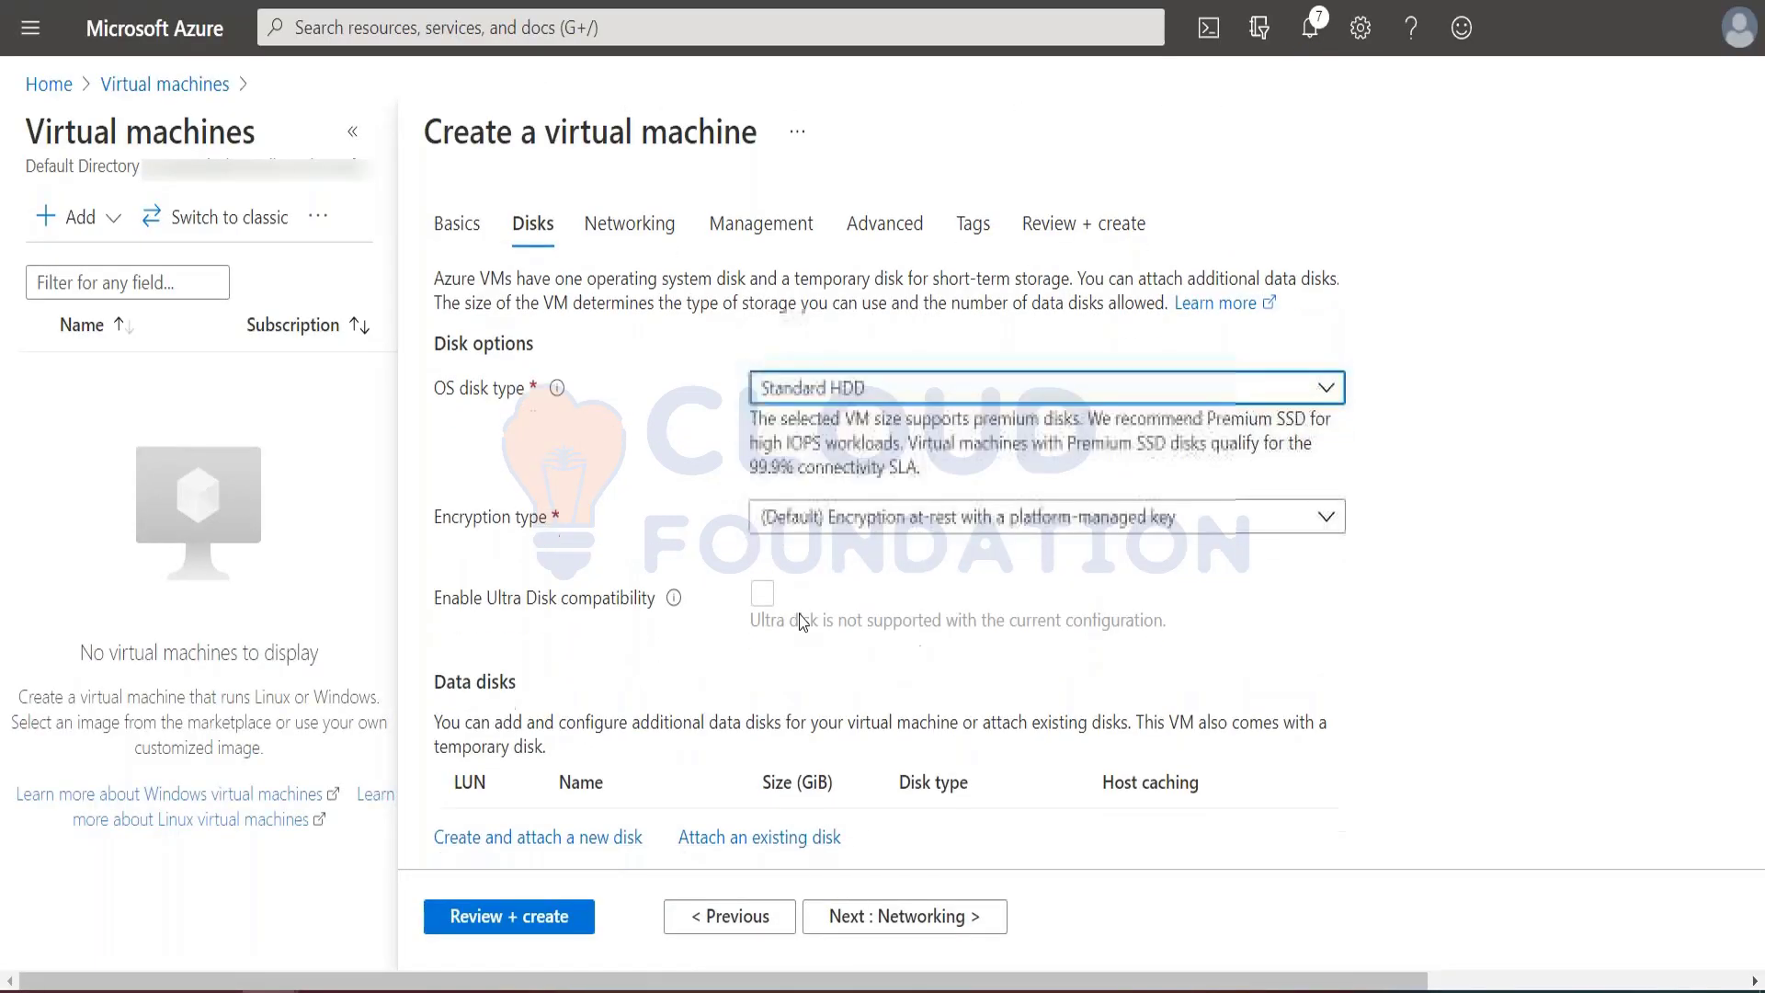
{"action": "left_click", "coordinate": [886, 916]}
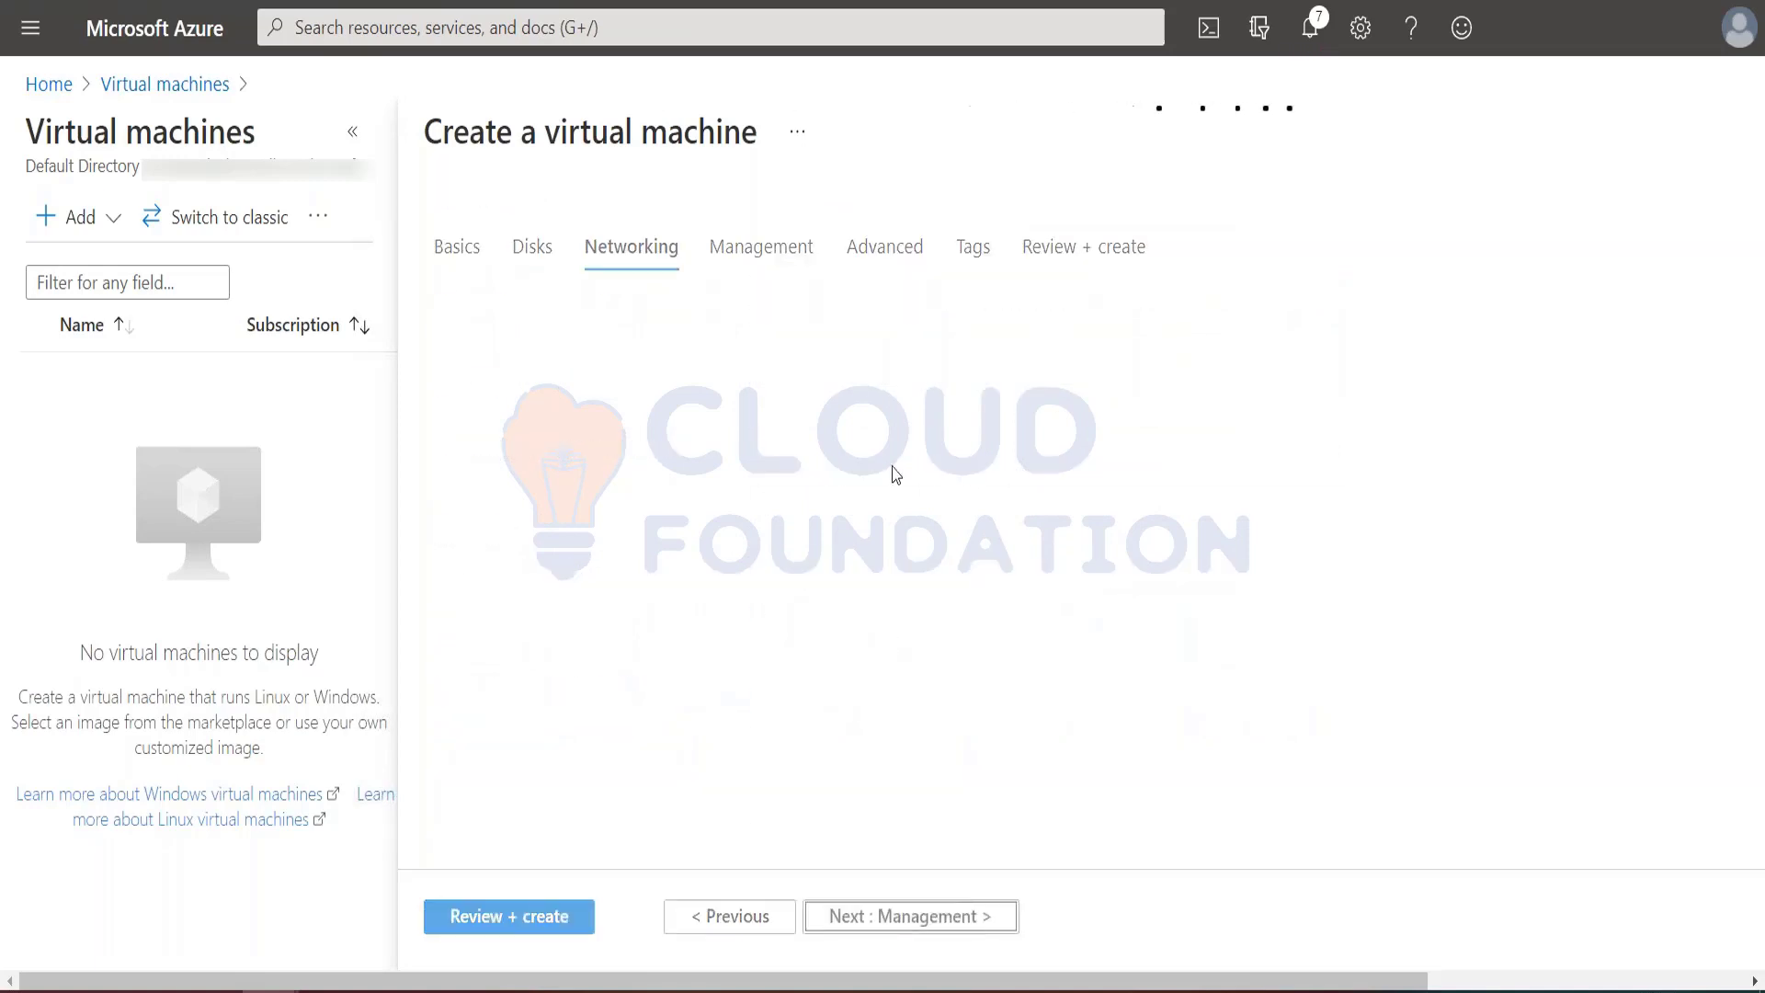
Step: Check the tutorial's subnet instruction, set the network interface's subnet to Workload-SN (10.0.2.0/24) and its public IP to None
{"action": "key", "text": "alt+Tab"}
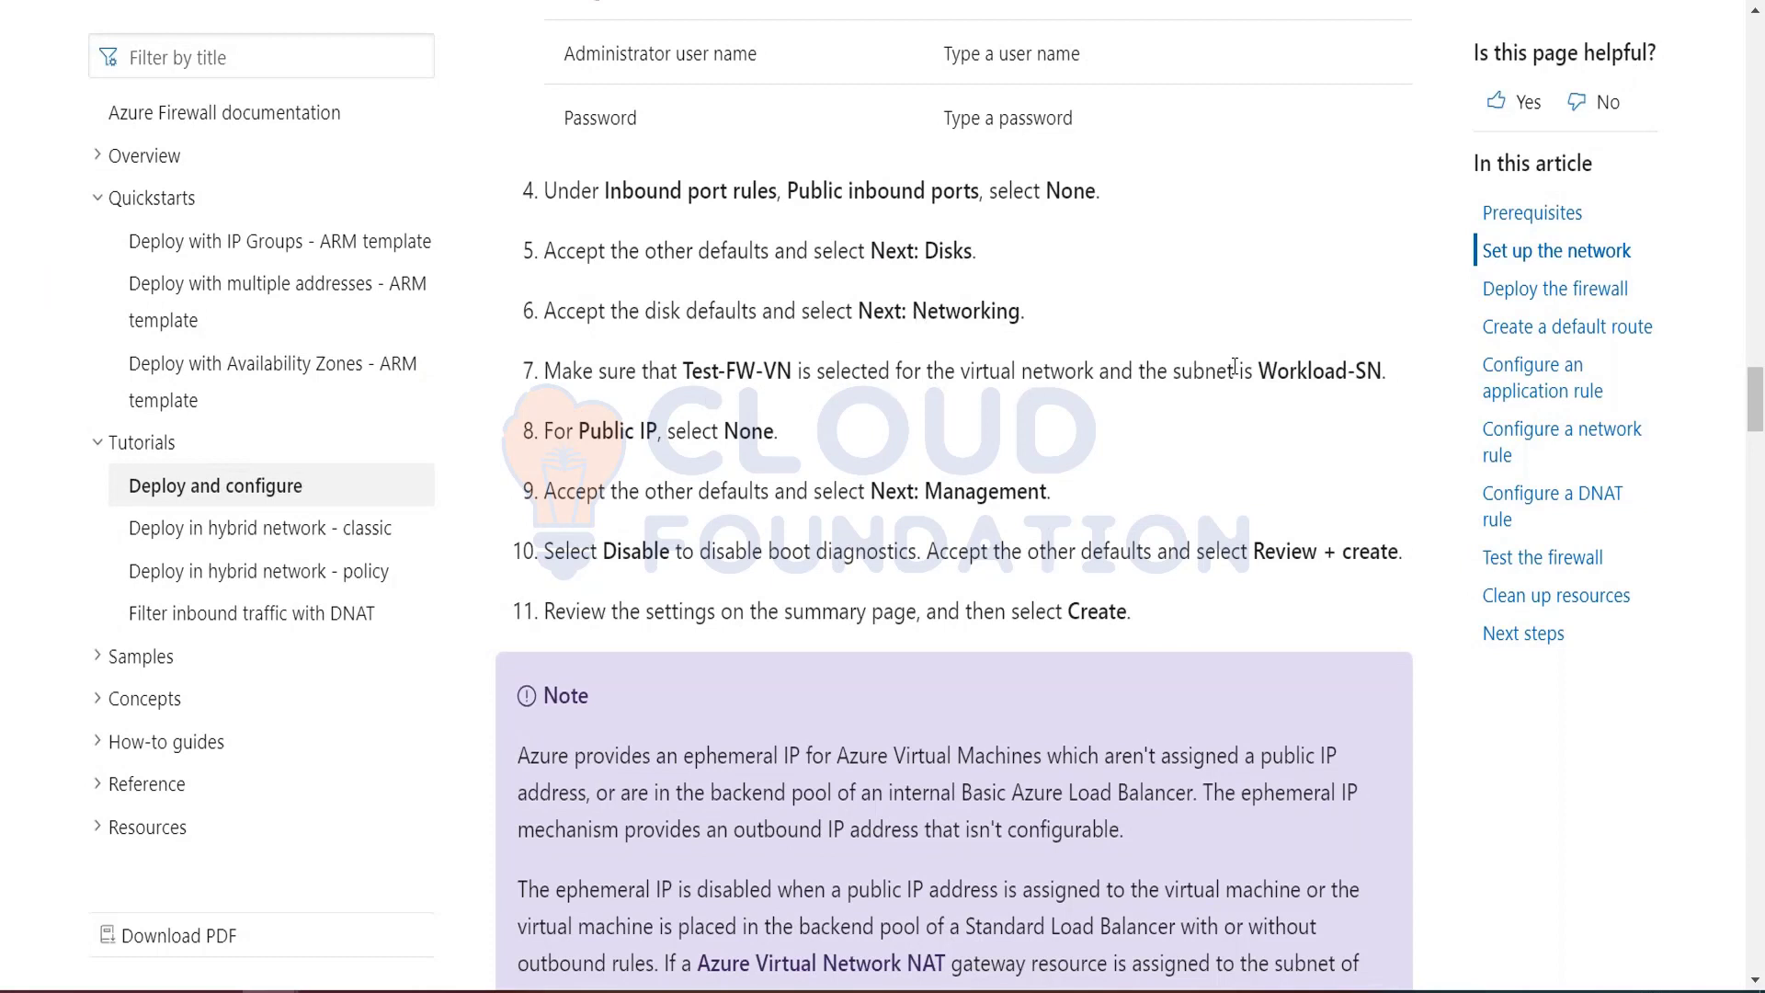
{"action": "left_click_drag", "start_coordinate": [1272, 372], "coordinate": [1386, 372]}
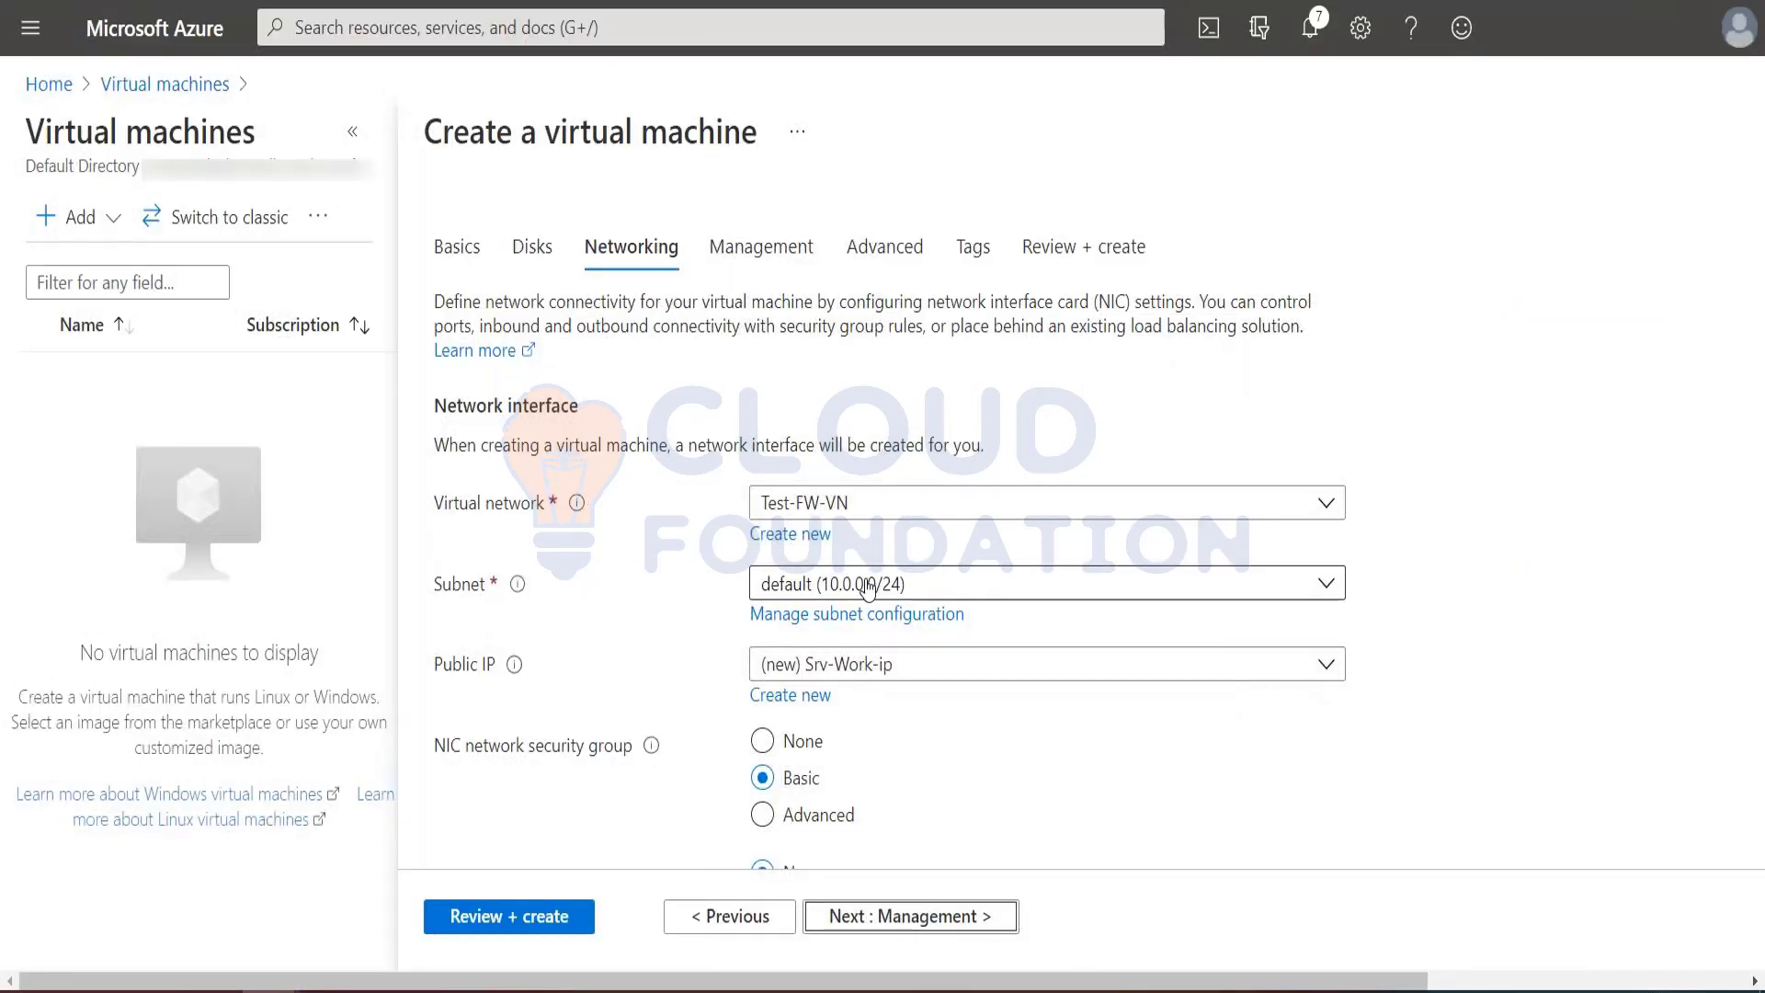
{"action": "left_click", "coordinate": [864, 588]}
{"action": "left_click", "coordinate": [819, 731]}
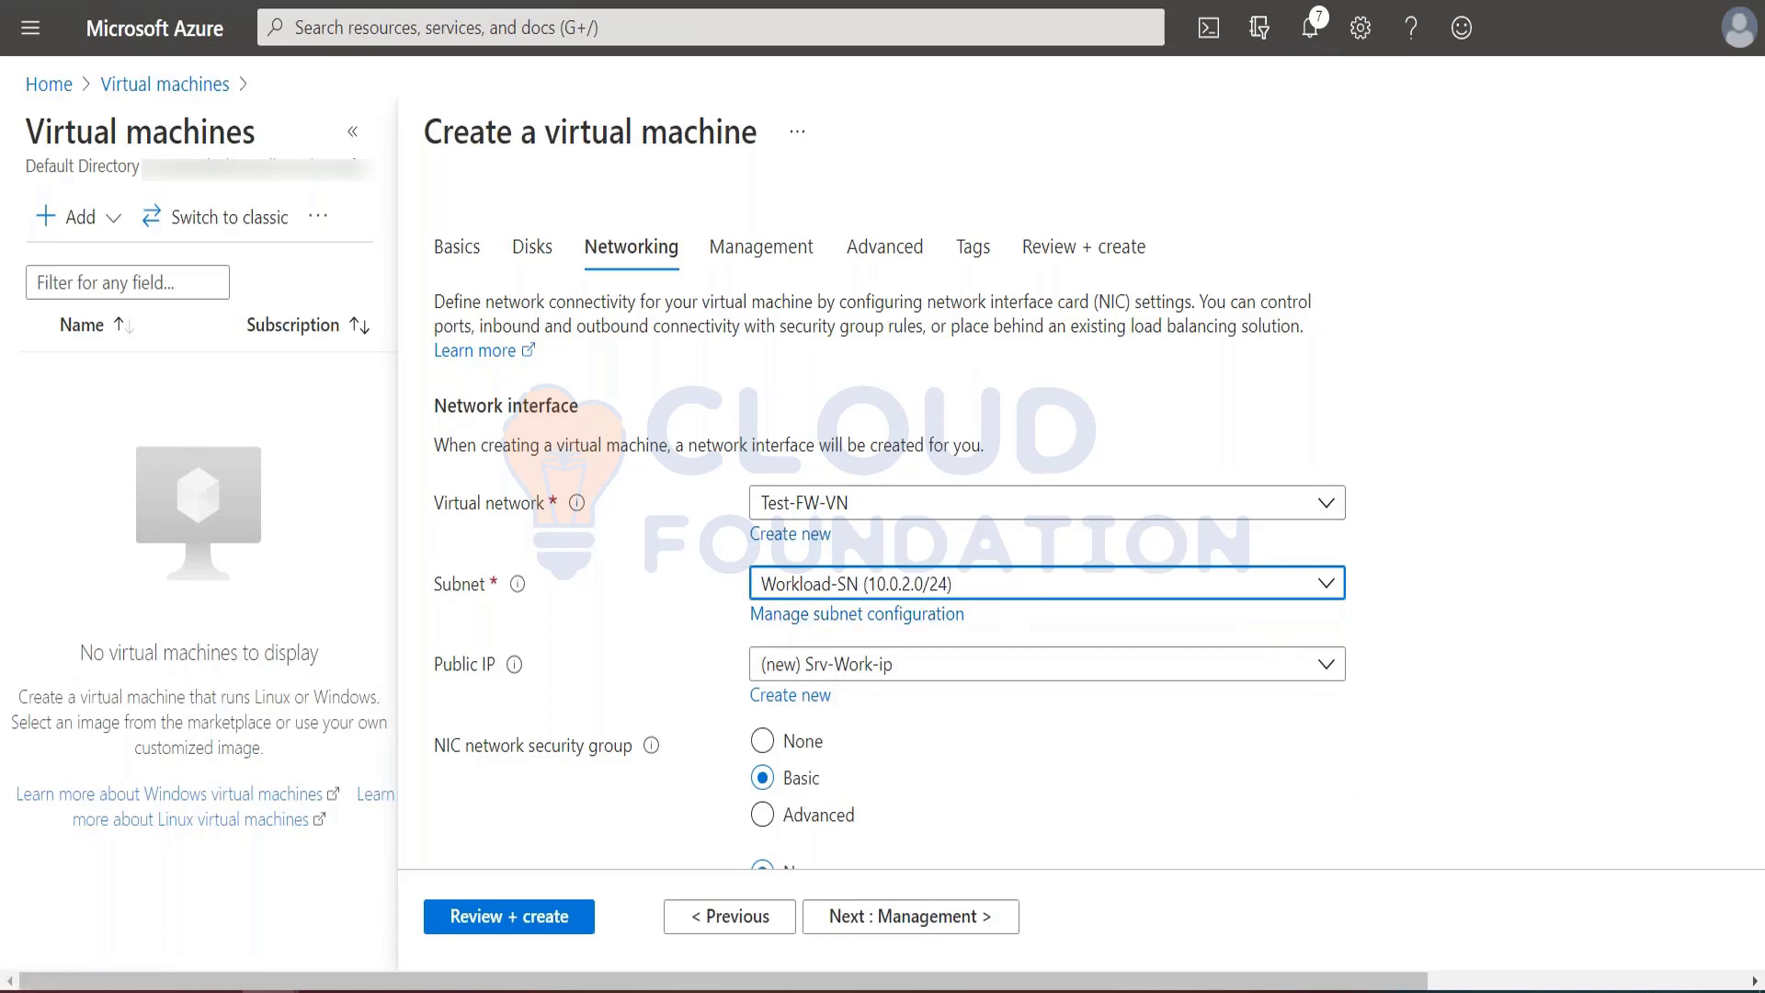
{"action": "scroll", "coordinate": [1471, 652], "scroll_direction": "down", "scroll_amount": 2}
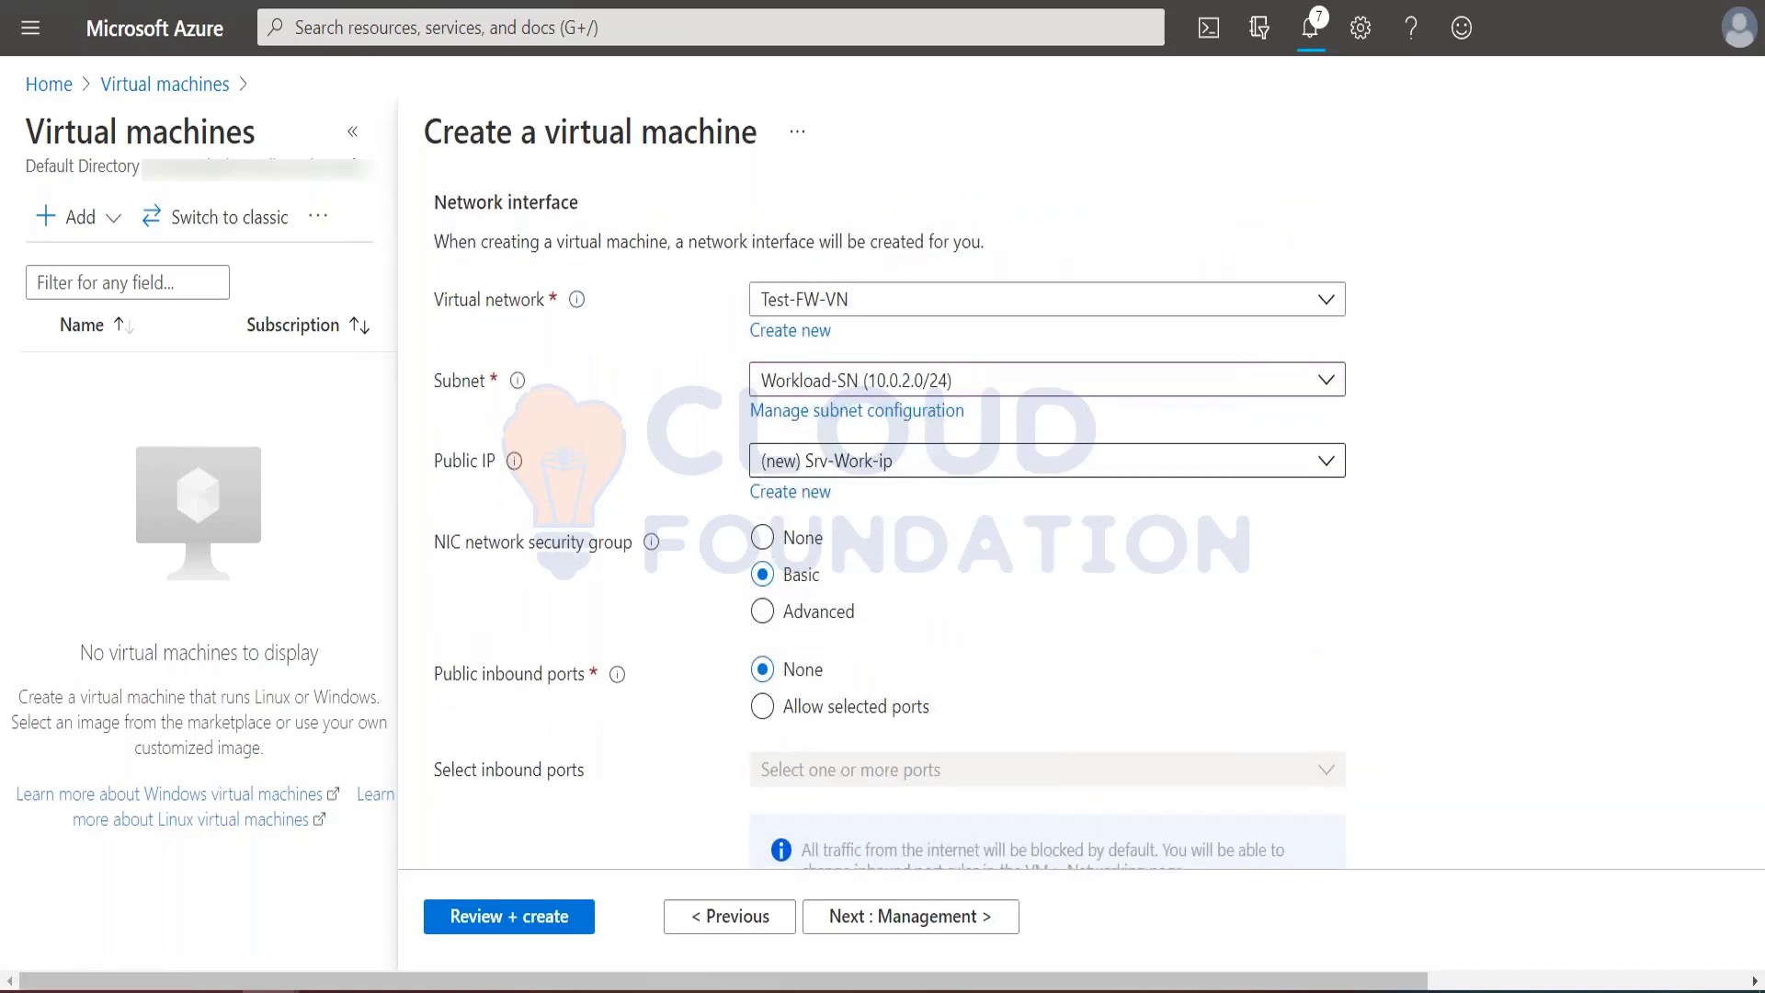
{"action": "left_click", "coordinate": [839, 464]}
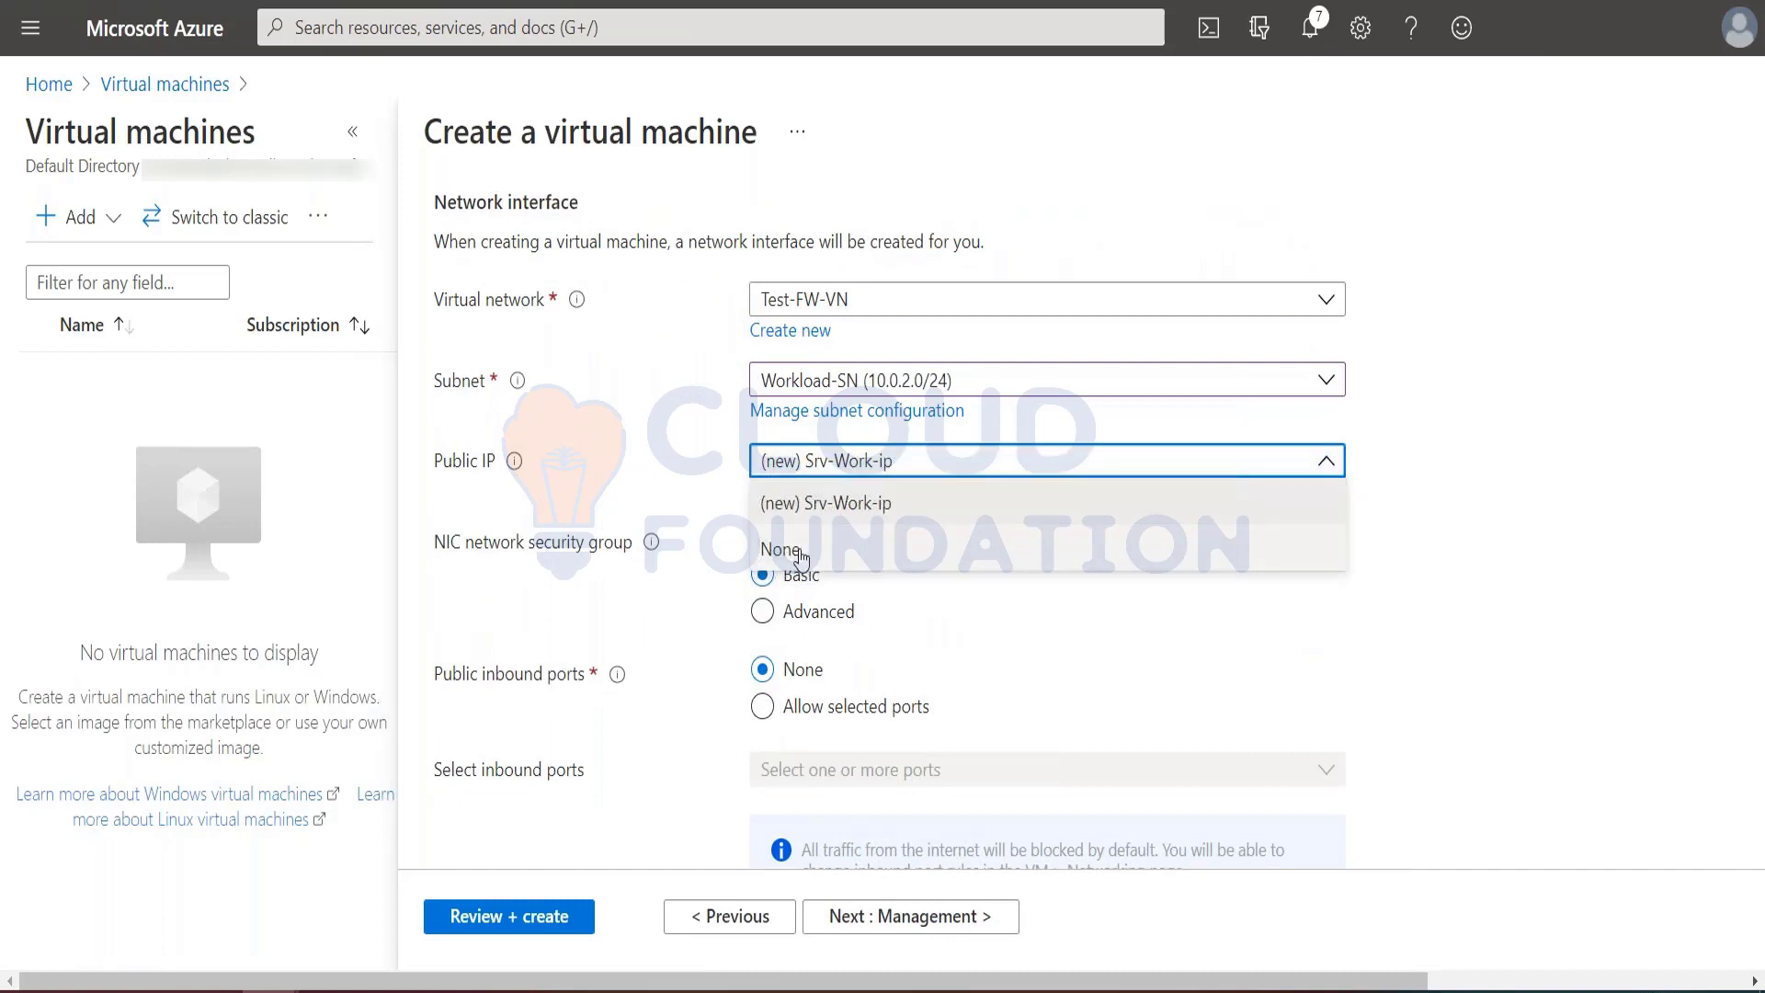
{"action": "left_click", "coordinate": [832, 539]}
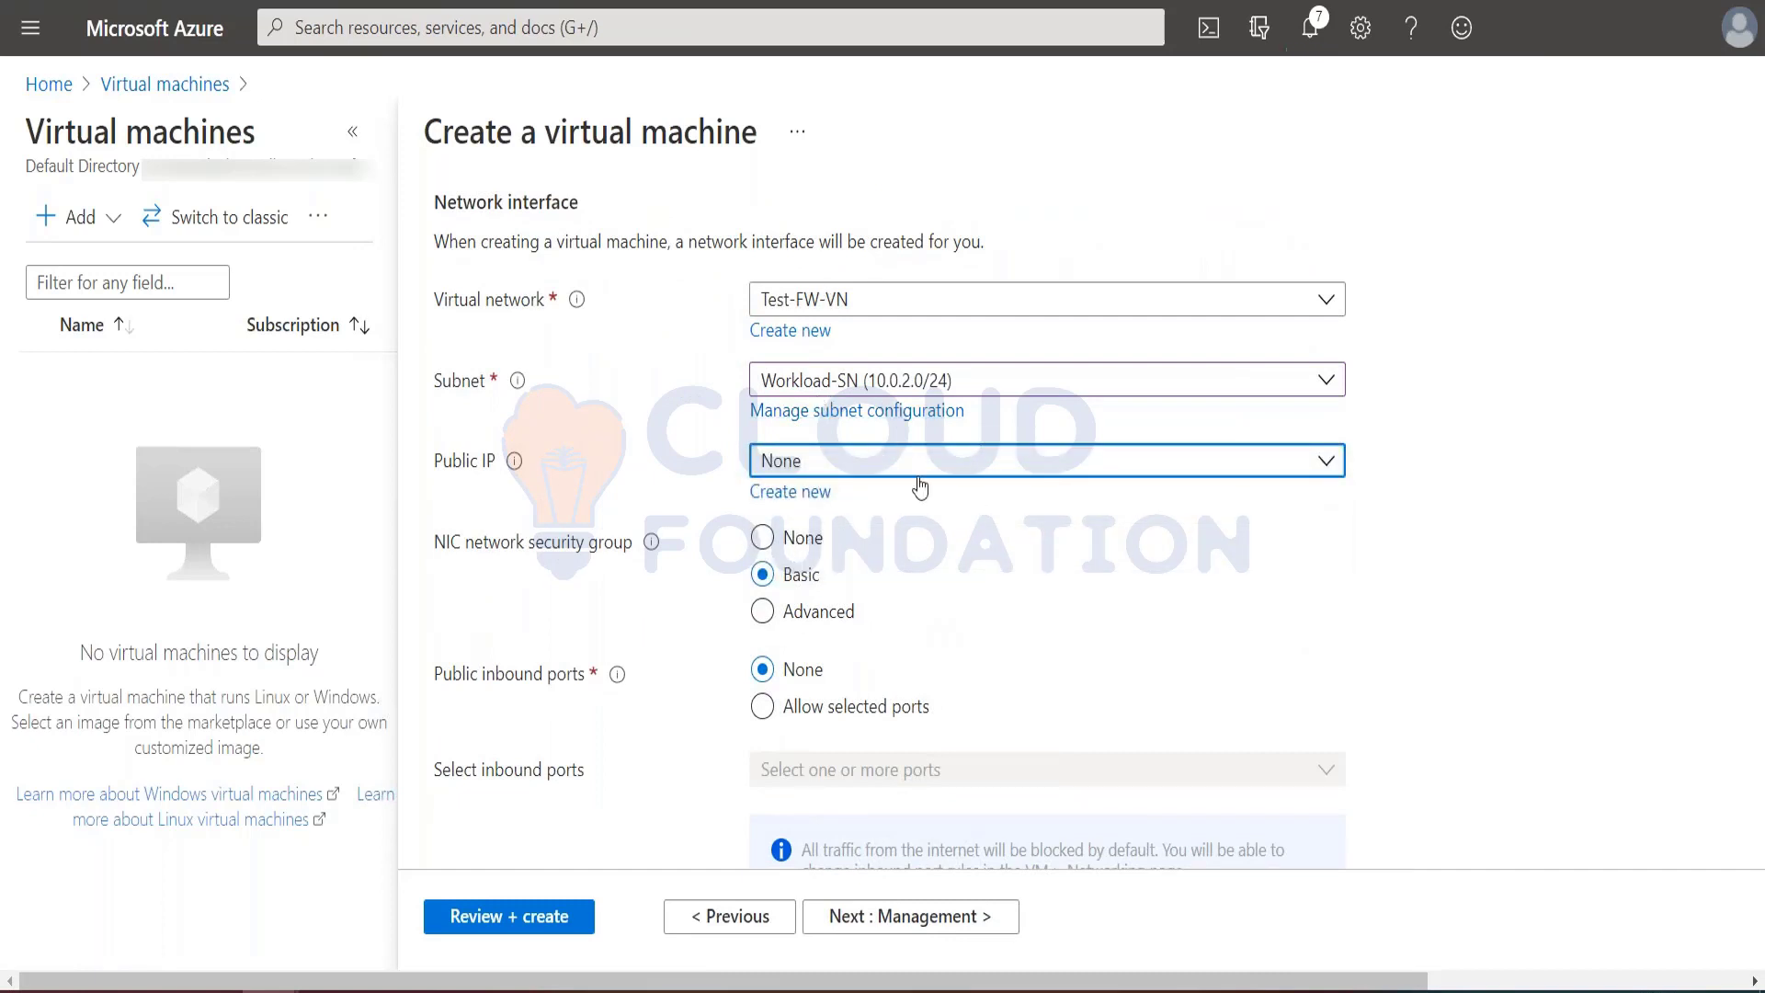
{"action": "left_click", "coordinate": [1399, 562]}
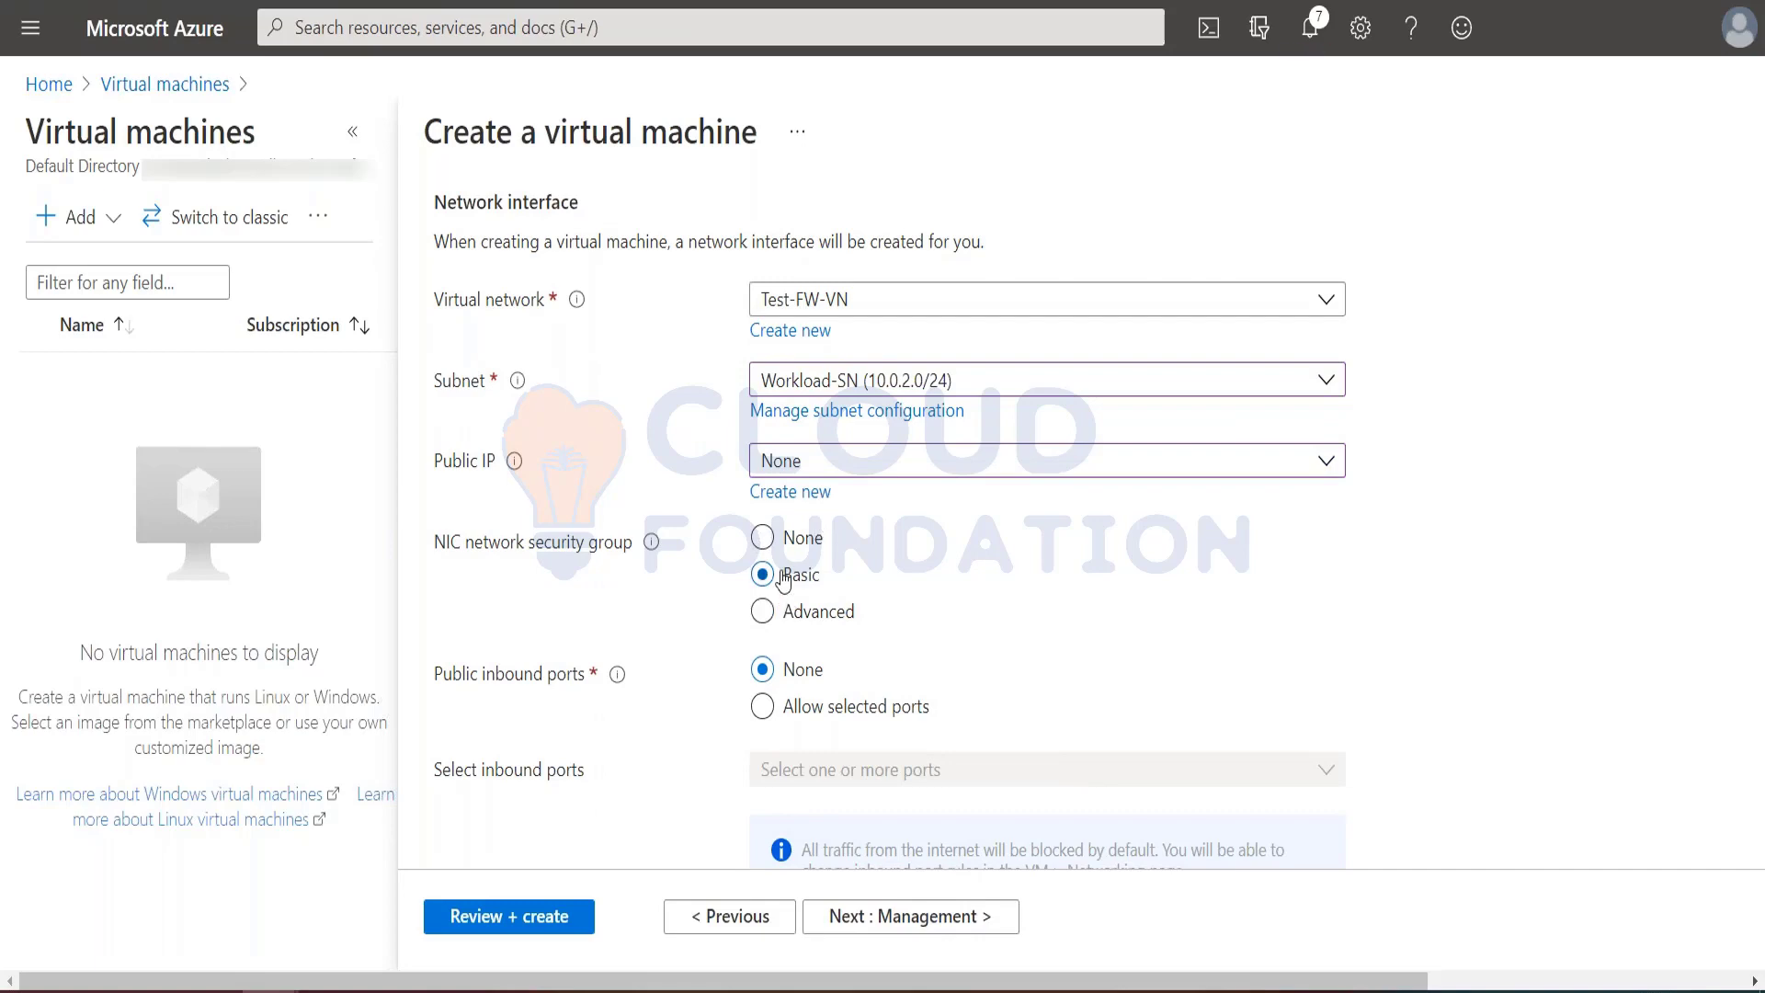
Step: Compare the networking settings with the tutorial and read its remaining virtual machine instructions and the ephemeral IP note
{"action": "key", "text": "alt+Tab"}
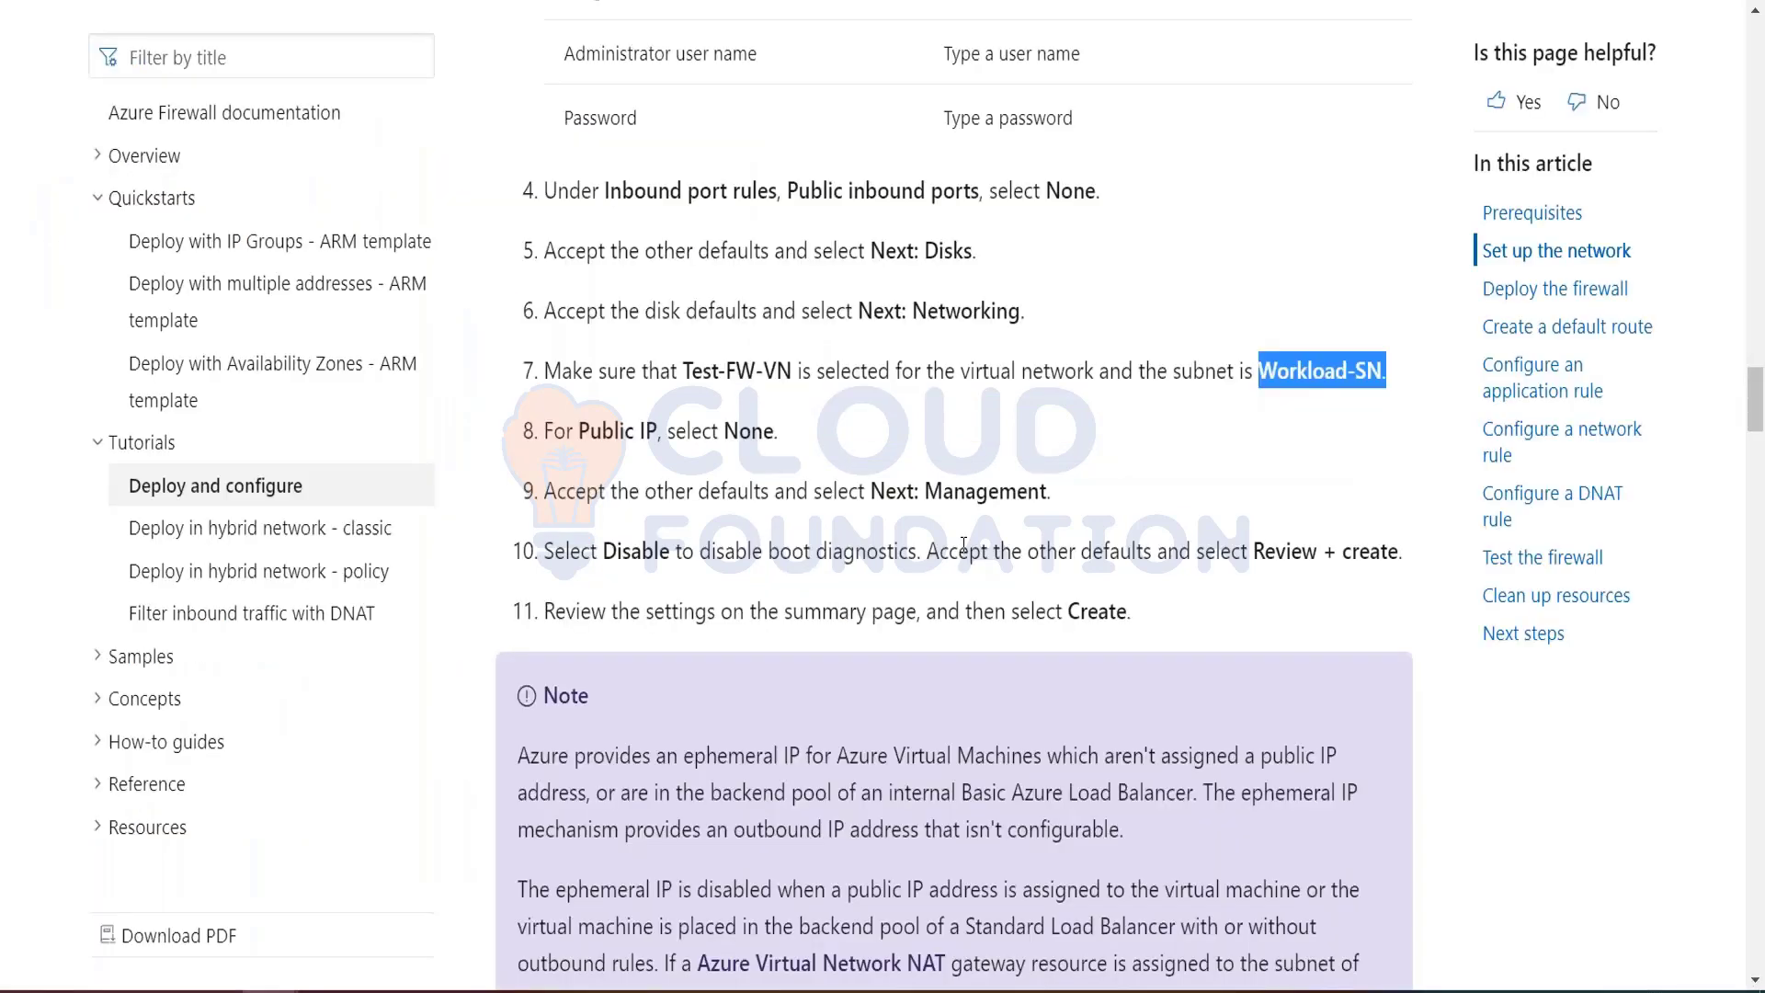
{"action": "key", "text": "alt+Tab"}
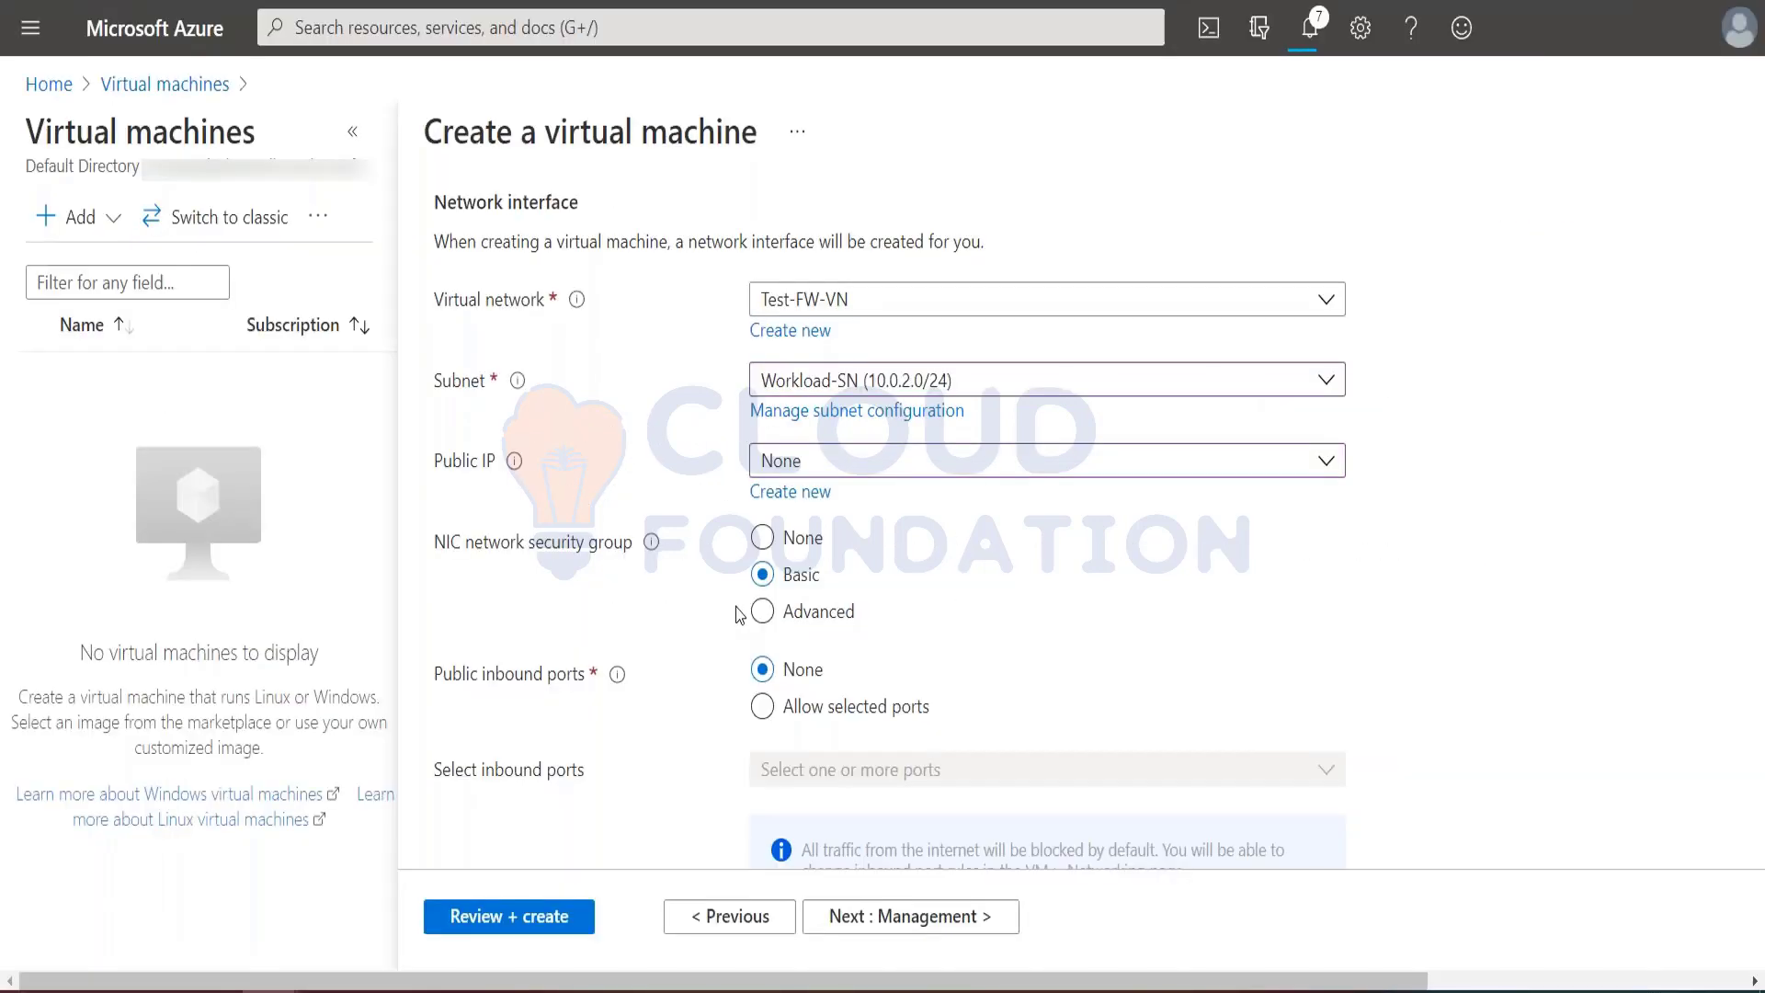
{"action": "key", "text": "alt+Tab"}
{"action": "scroll", "coordinate": [812, 542], "scroll_direction": "down", "scroll_amount": 3}
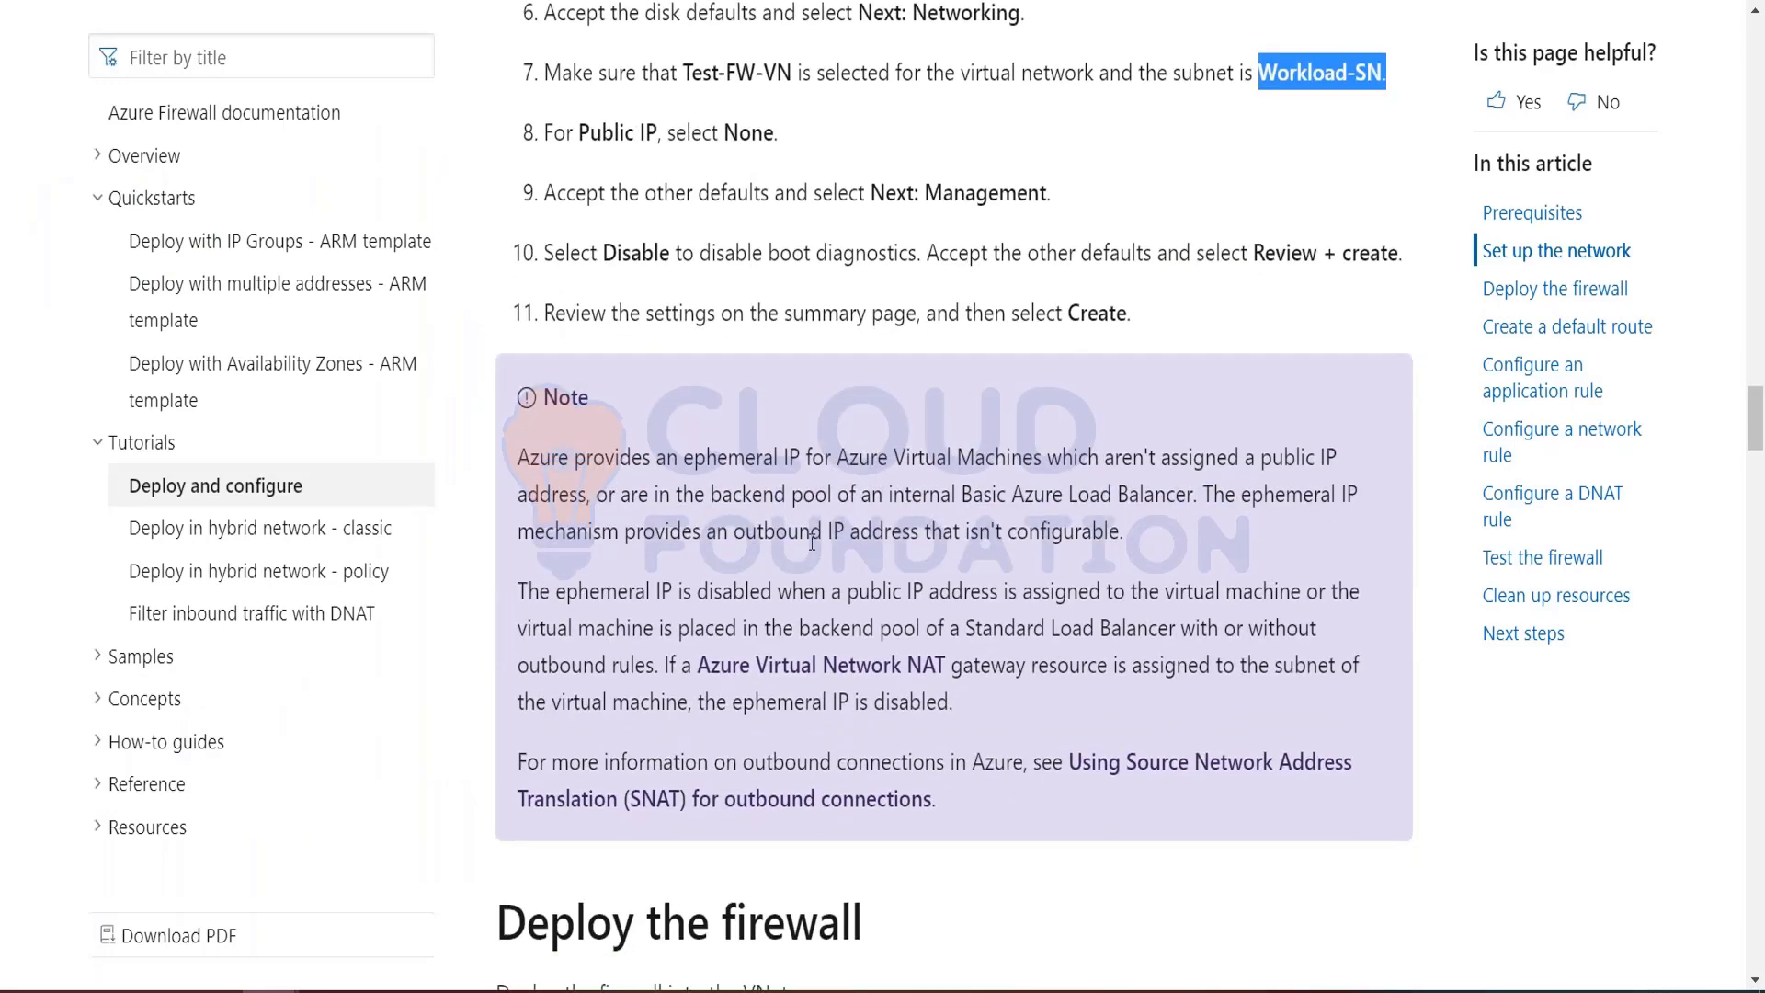
{"action": "scroll", "coordinate": [812, 542], "scroll_direction": "down", "scroll_amount": 3}
{"action": "scroll", "coordinate": [811, 542], "scroll_direction": "up", "scroll_amount": 3}
{"action": "key", "text": "alt+Tab"}
Step: Keep the remaining defaults, validate the virtual machine configuration and create the machine
{"action": "scroll", "coordinate": [961, 639], "scroll_direction": "down", "scroll_amount": 4}
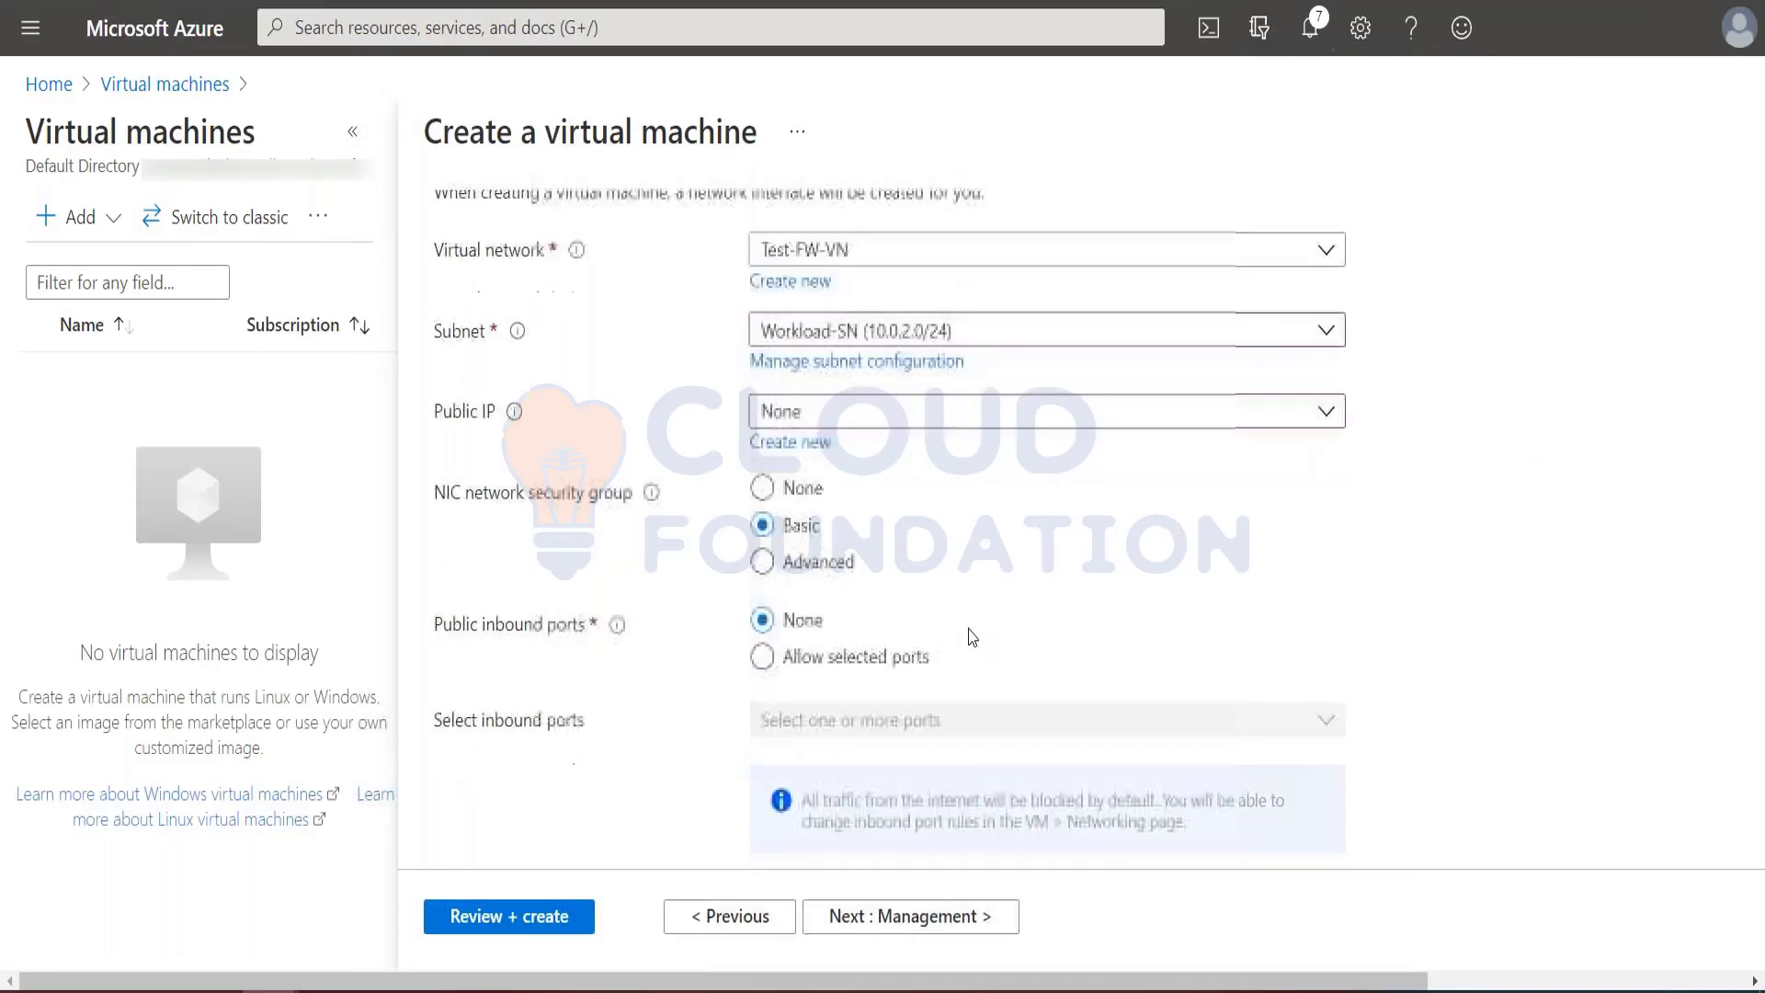
{"action": "left_click", "coordinate": [549, 910]}
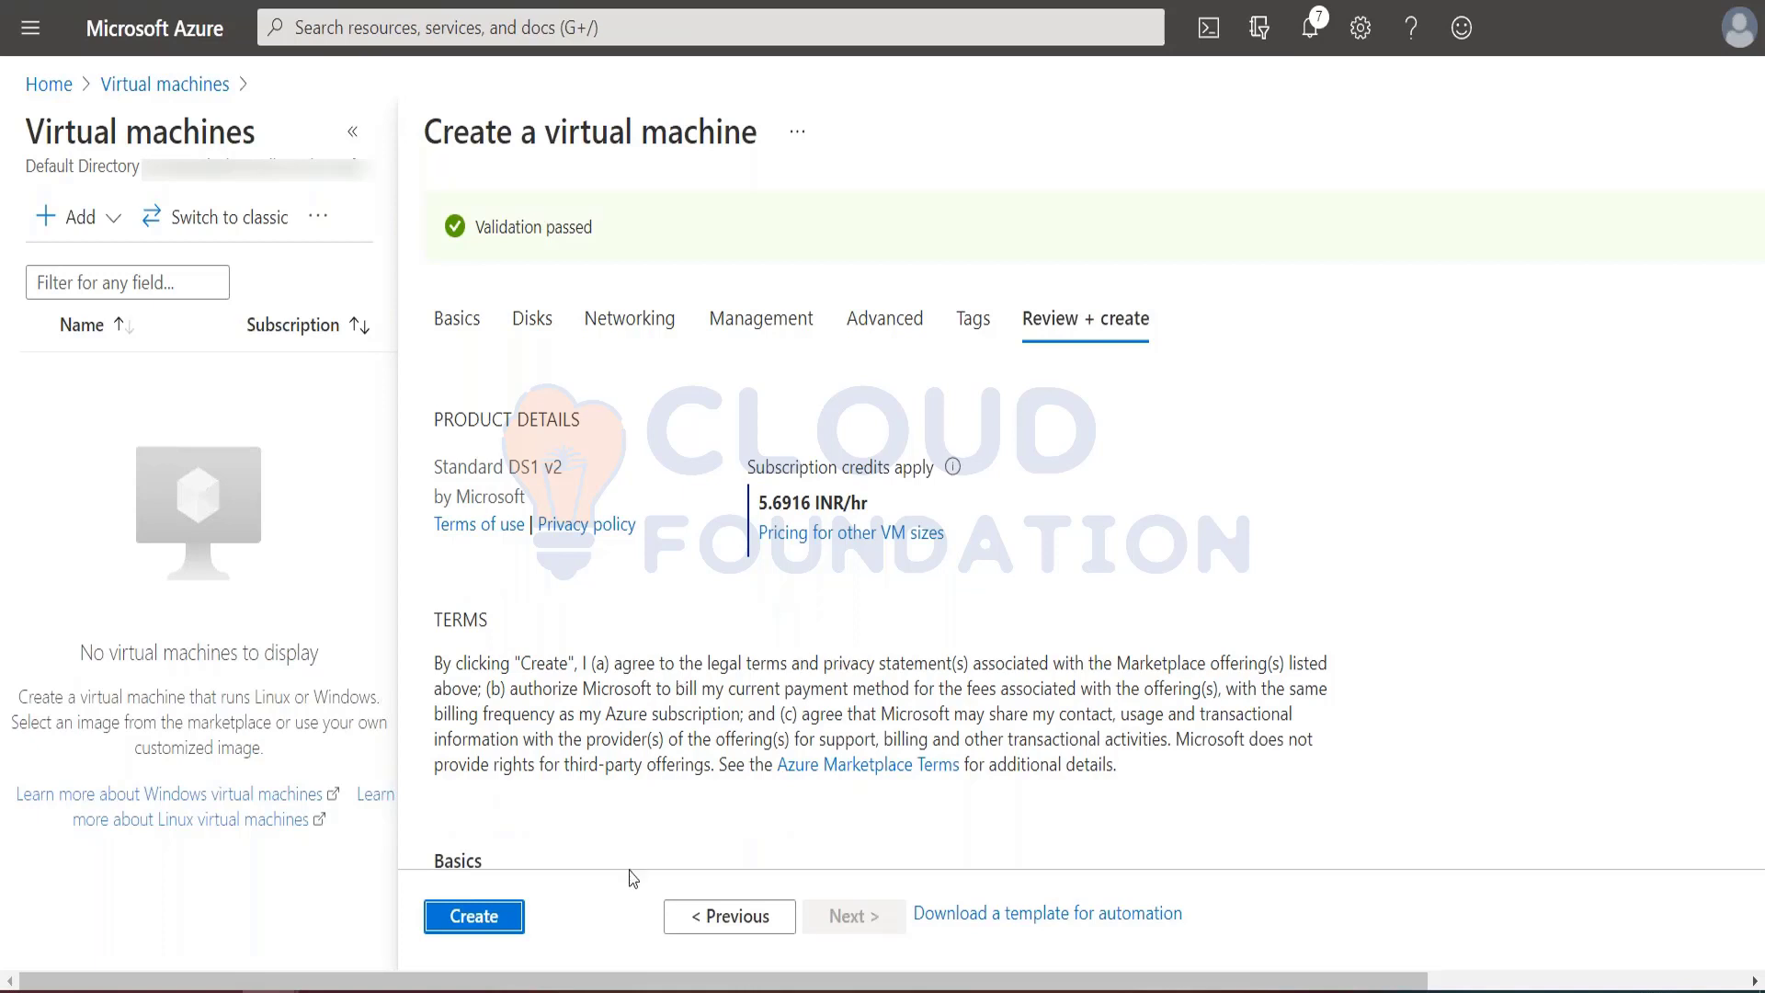
{"action": "left_click", "coordinate": [489, 917]}
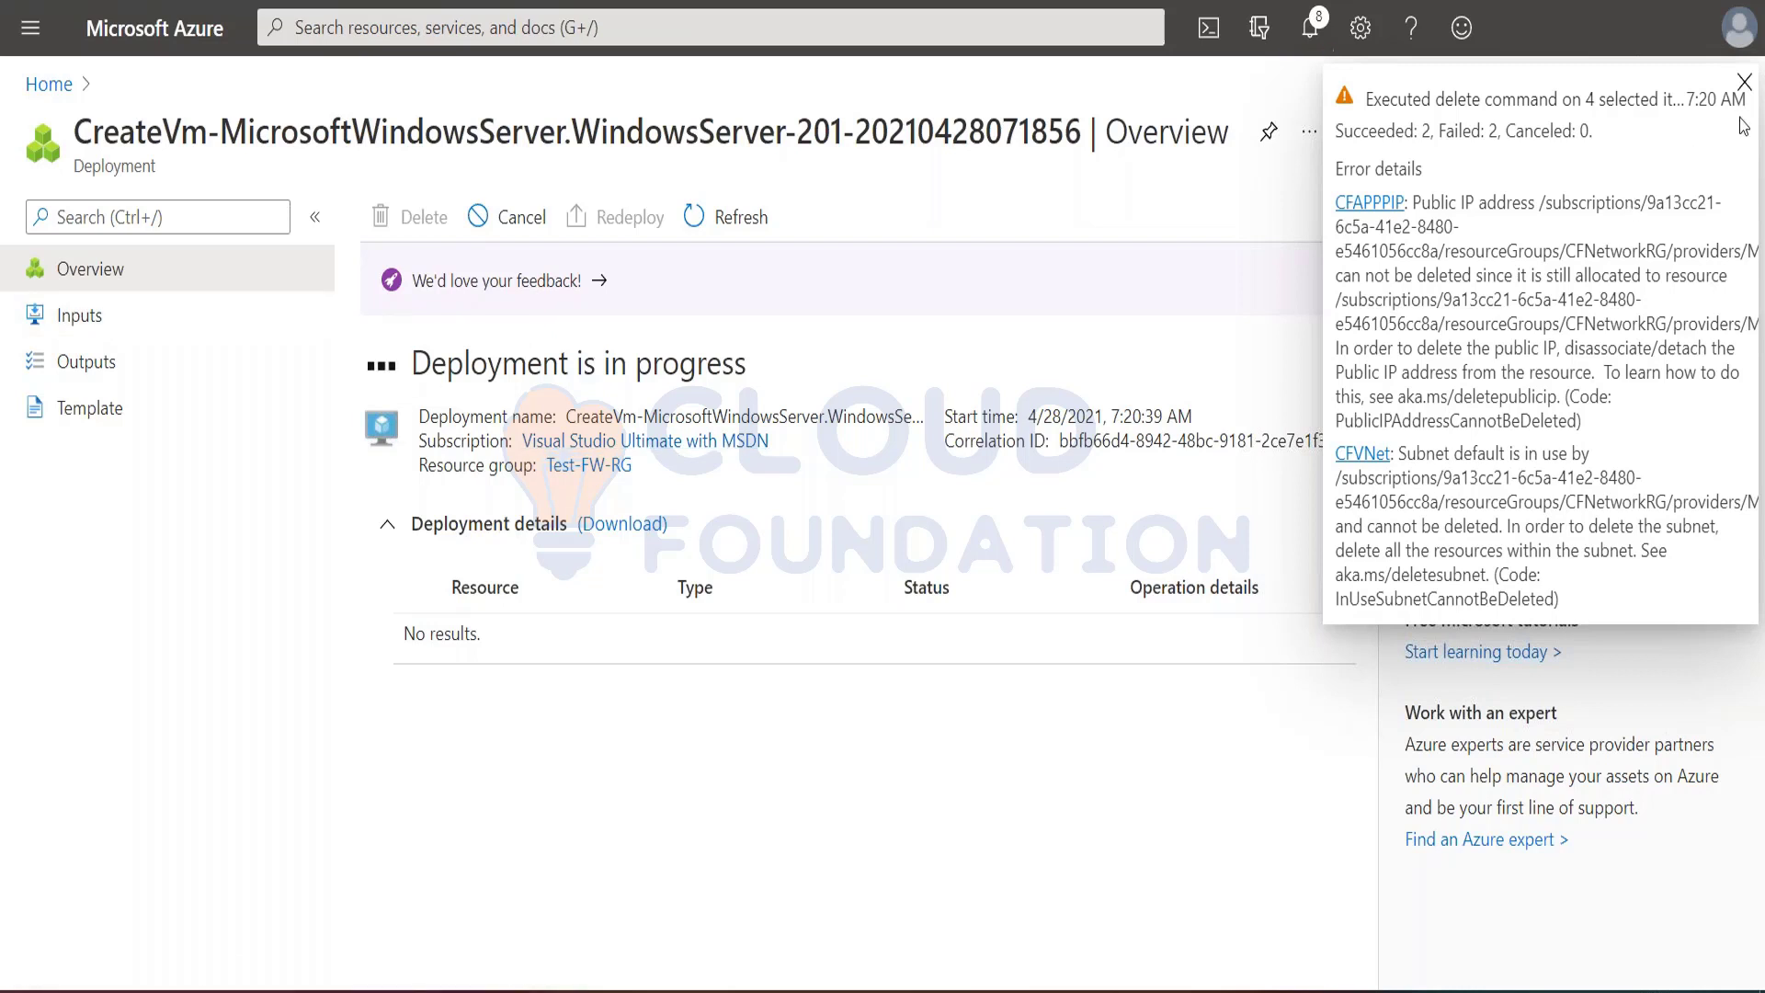
Step: Delete the public IP address CFAPPPIP and the virtual network CFVNet from all resources, confirming the deletion with "yes"
{"action": "left_click", "coordinate": [1744, 82]}
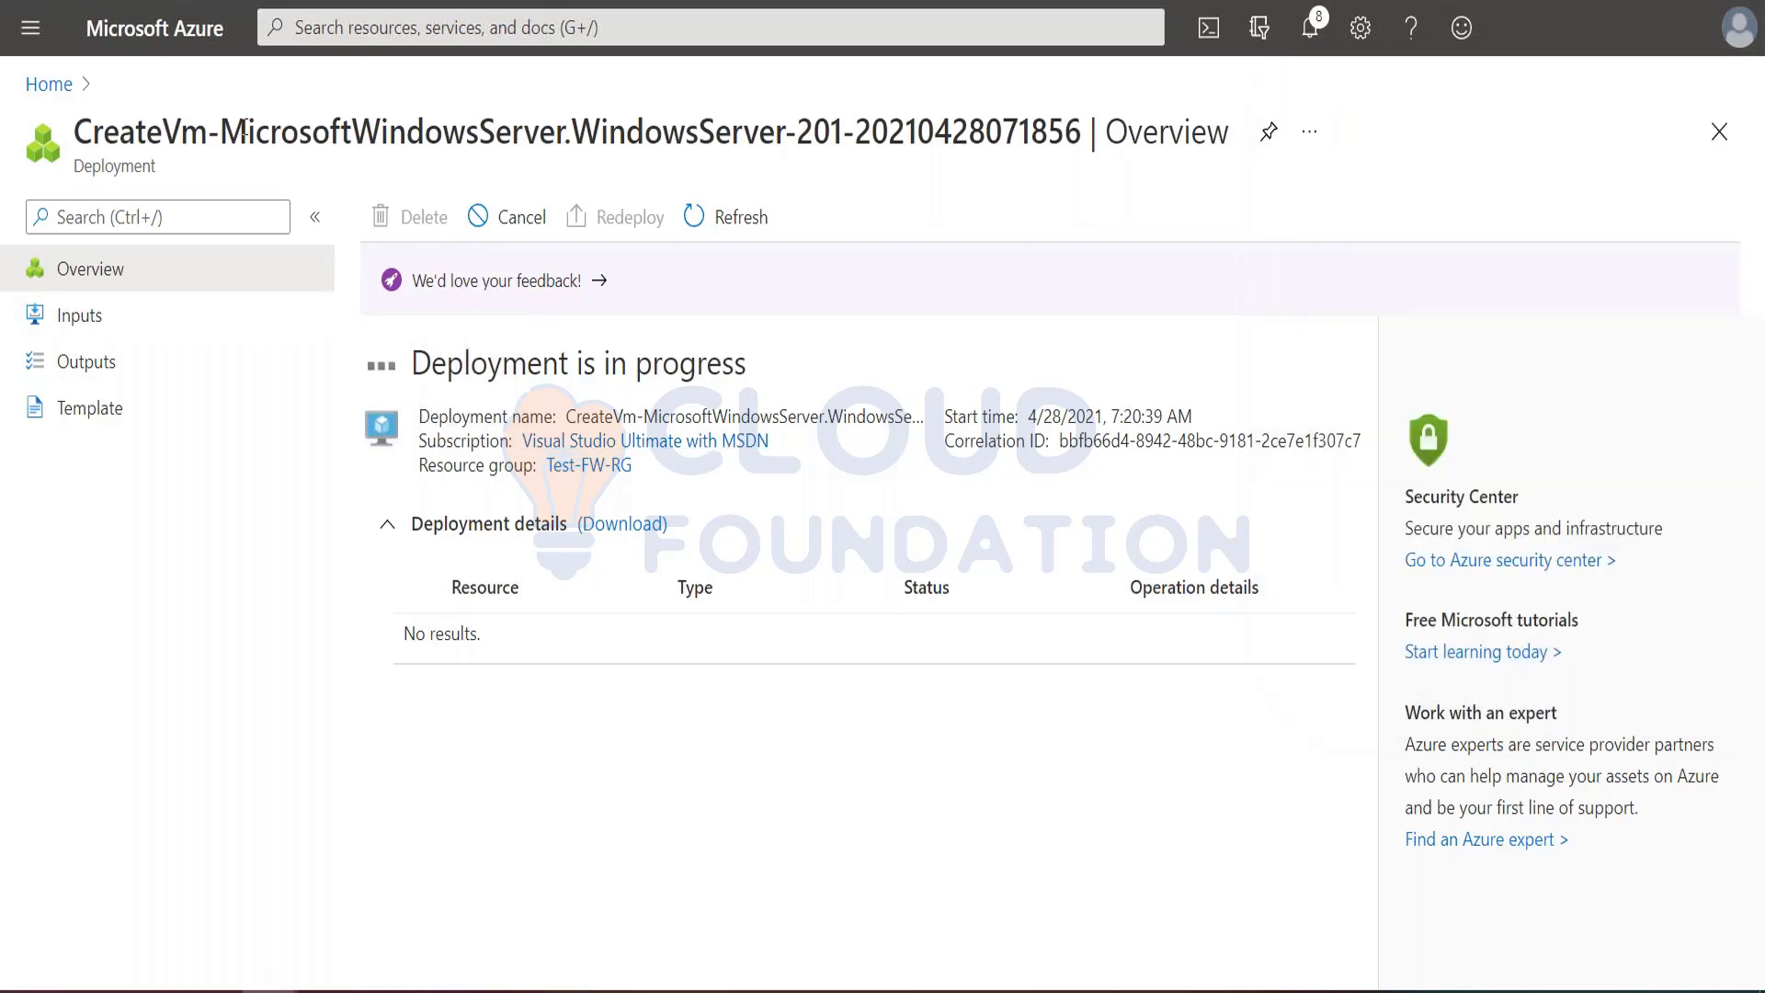
{"action": "left_click", "coordinate": [32, 32]}
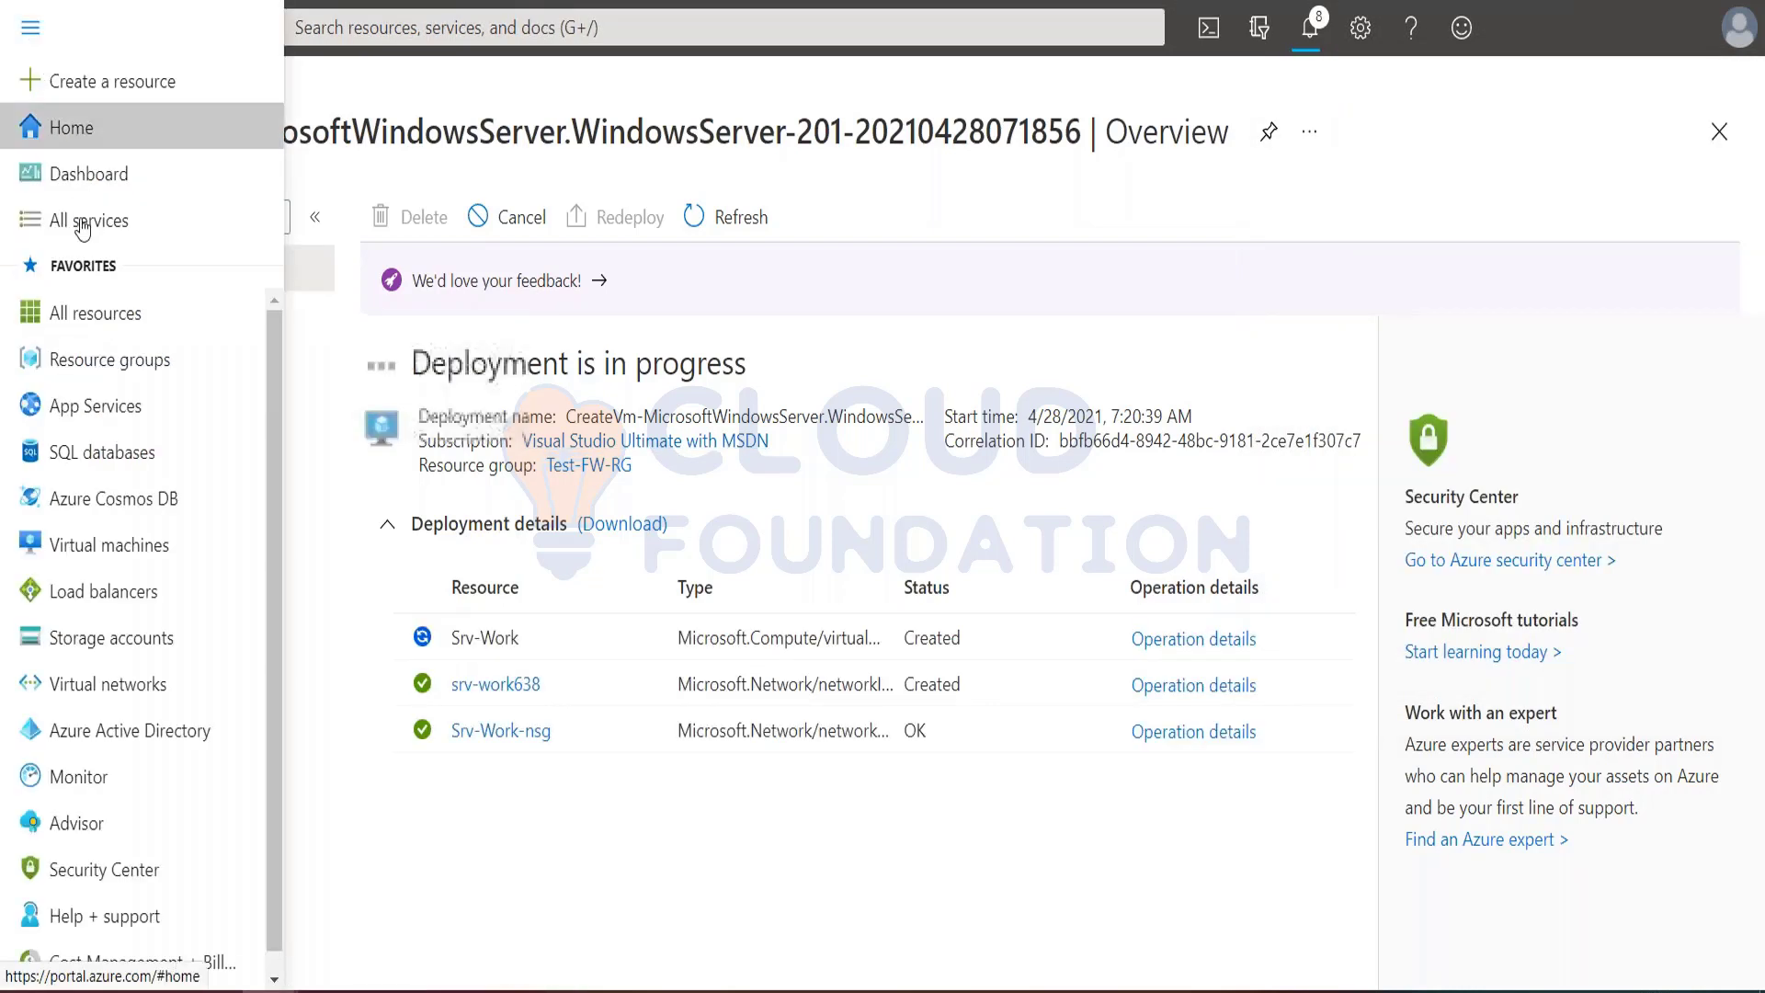
{"action": "left_click", "coordinate": [86, 317]}
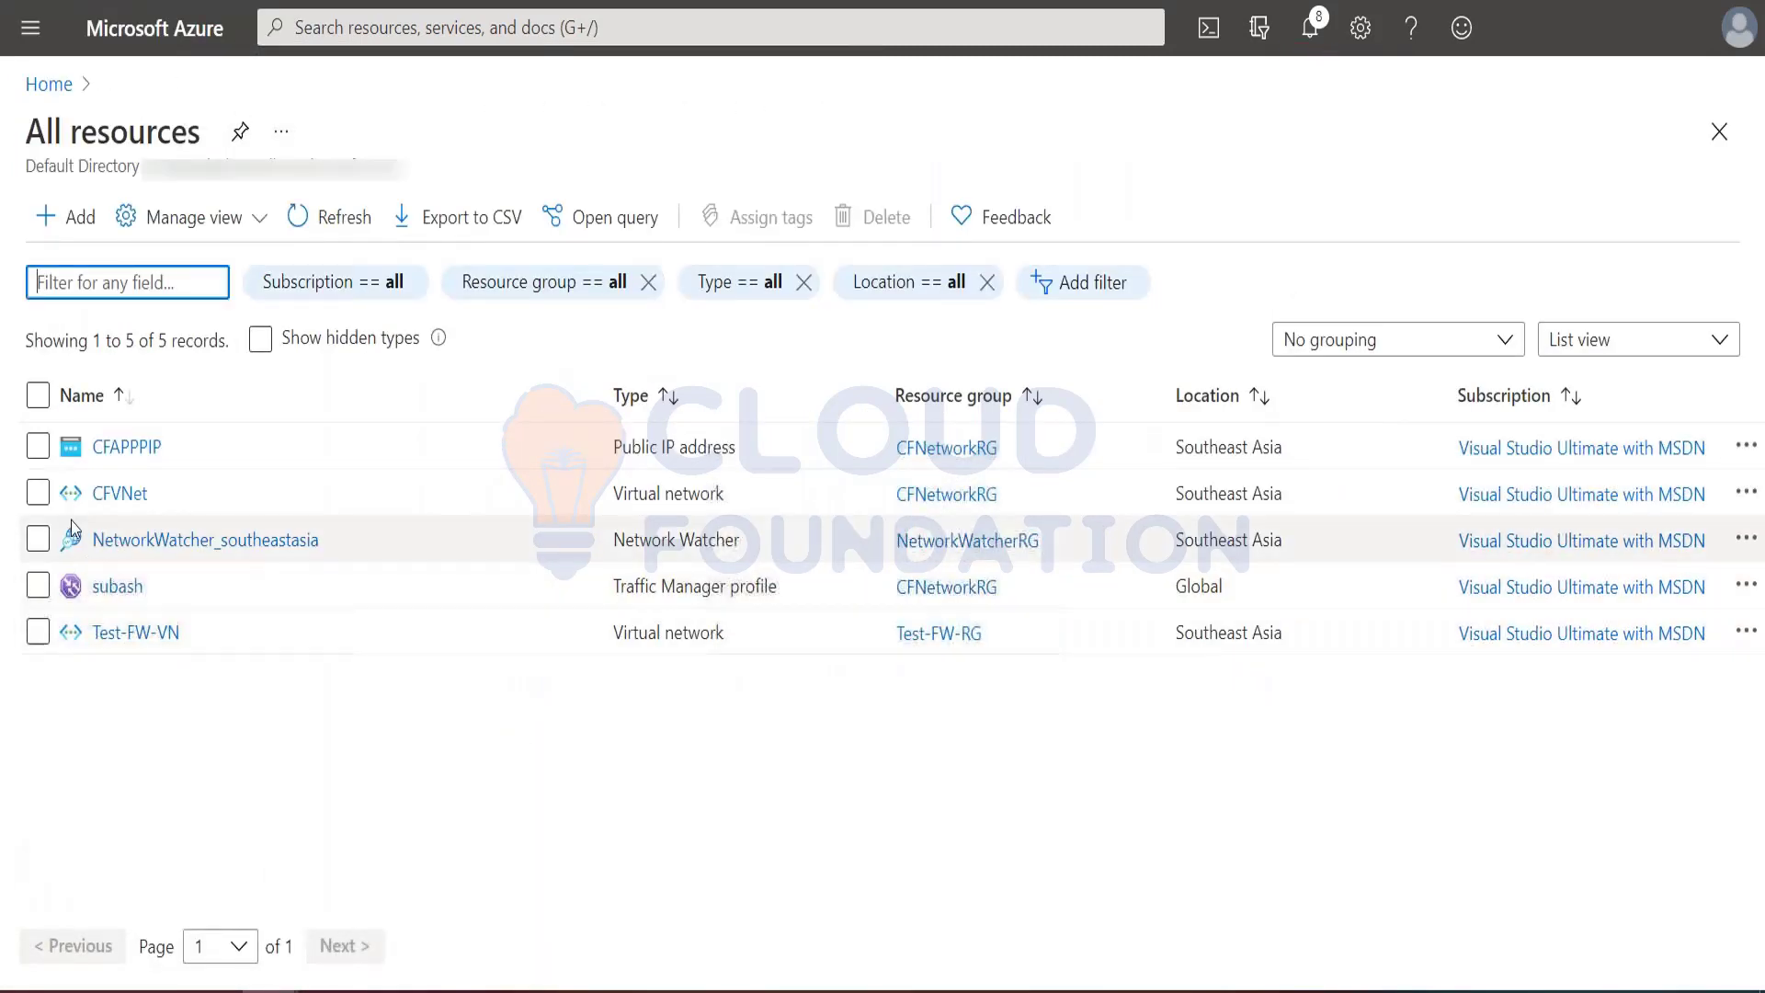
{"action": "left_click", "coordinate": [38, 447]}
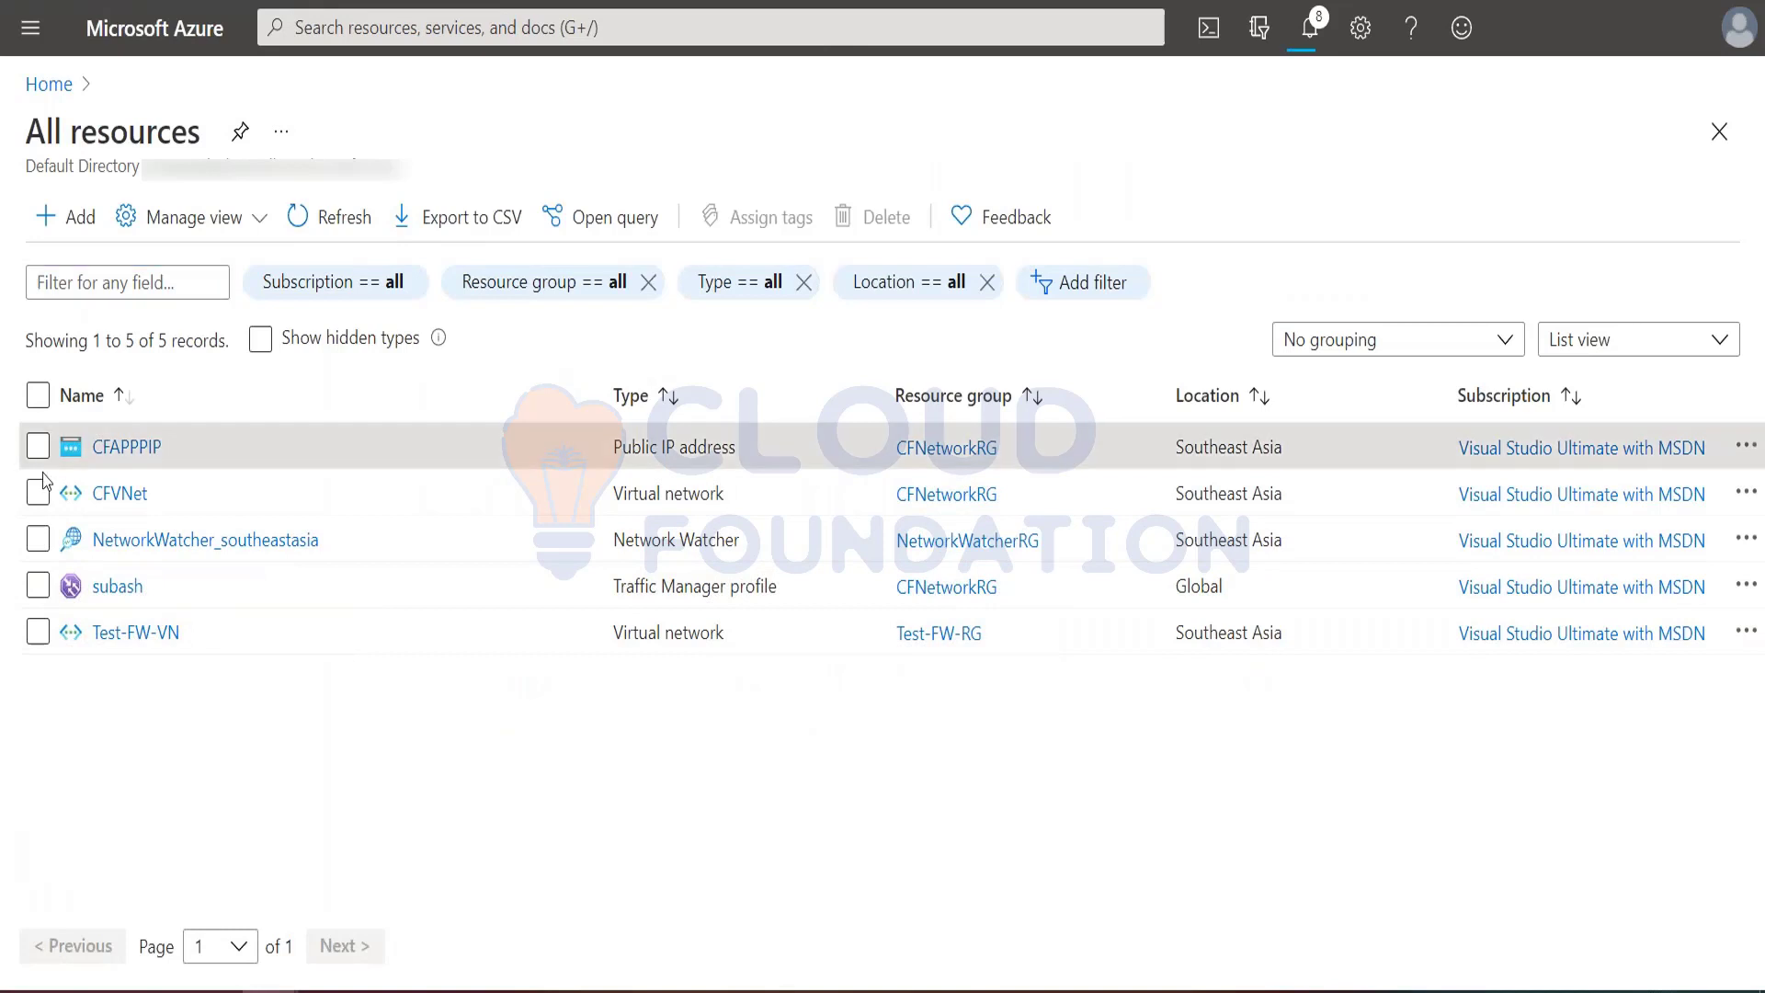
{"action": "left_click", "coordinate": [38, 494]}
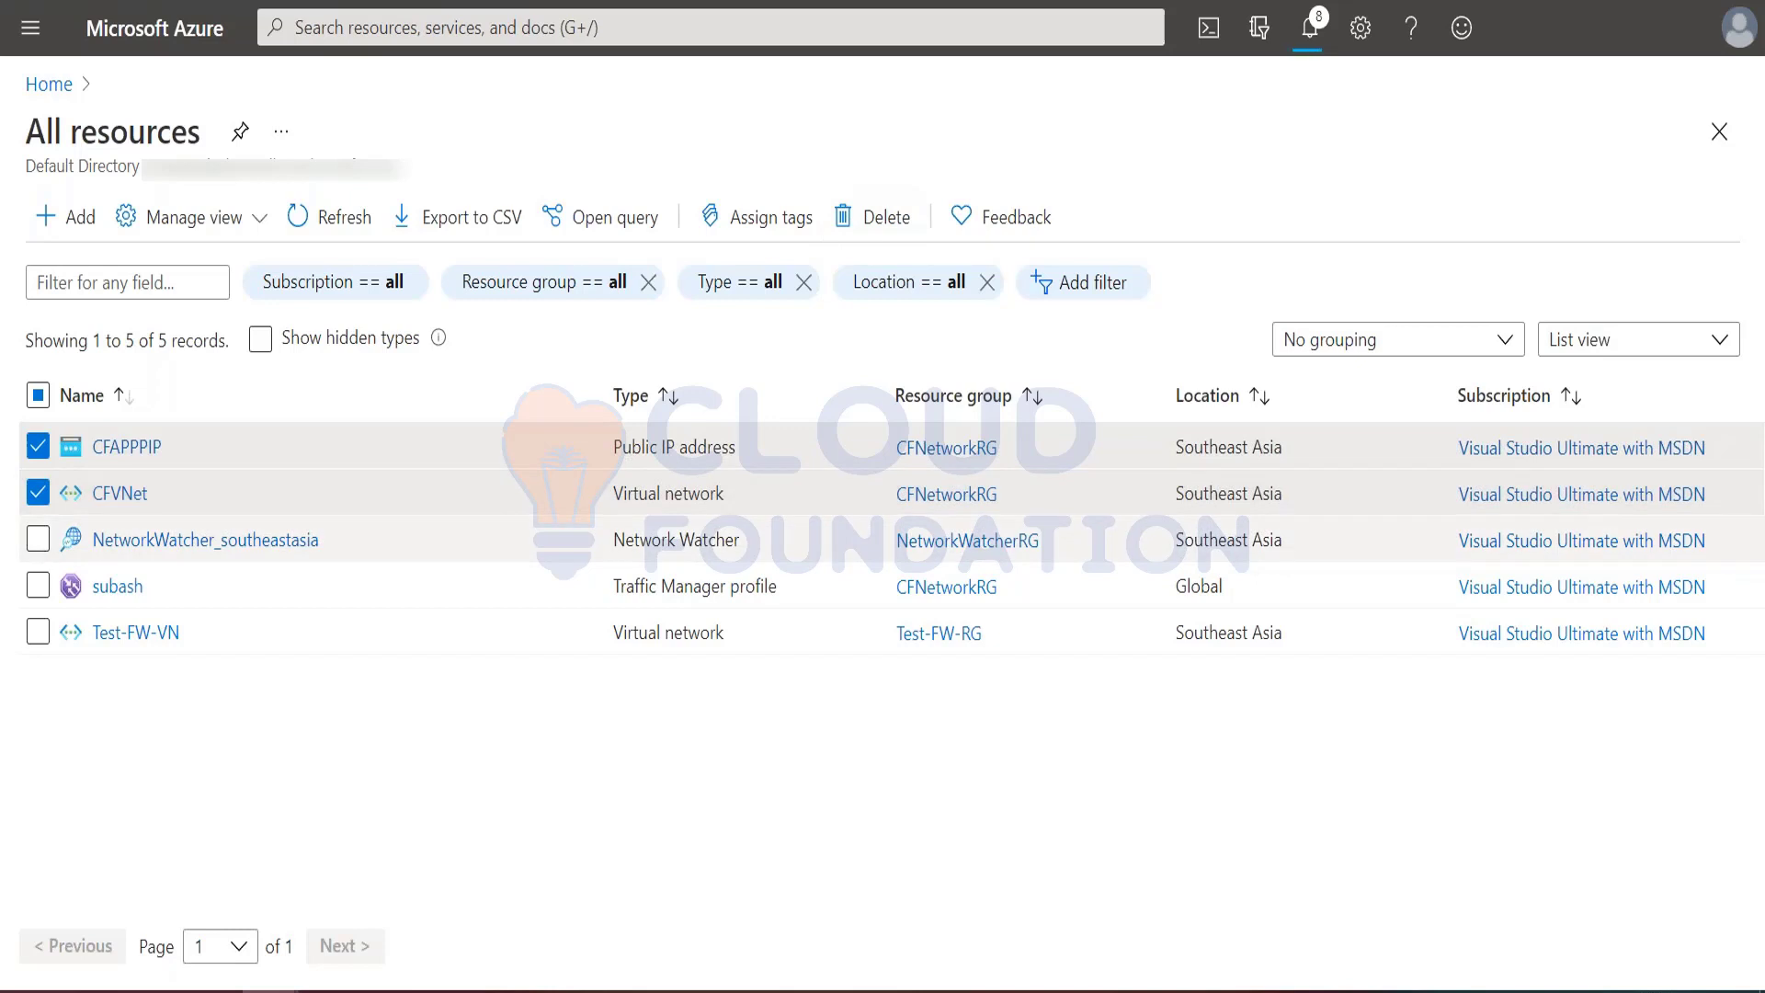
{"action": "left_click", "coordinate": [870, 224]}
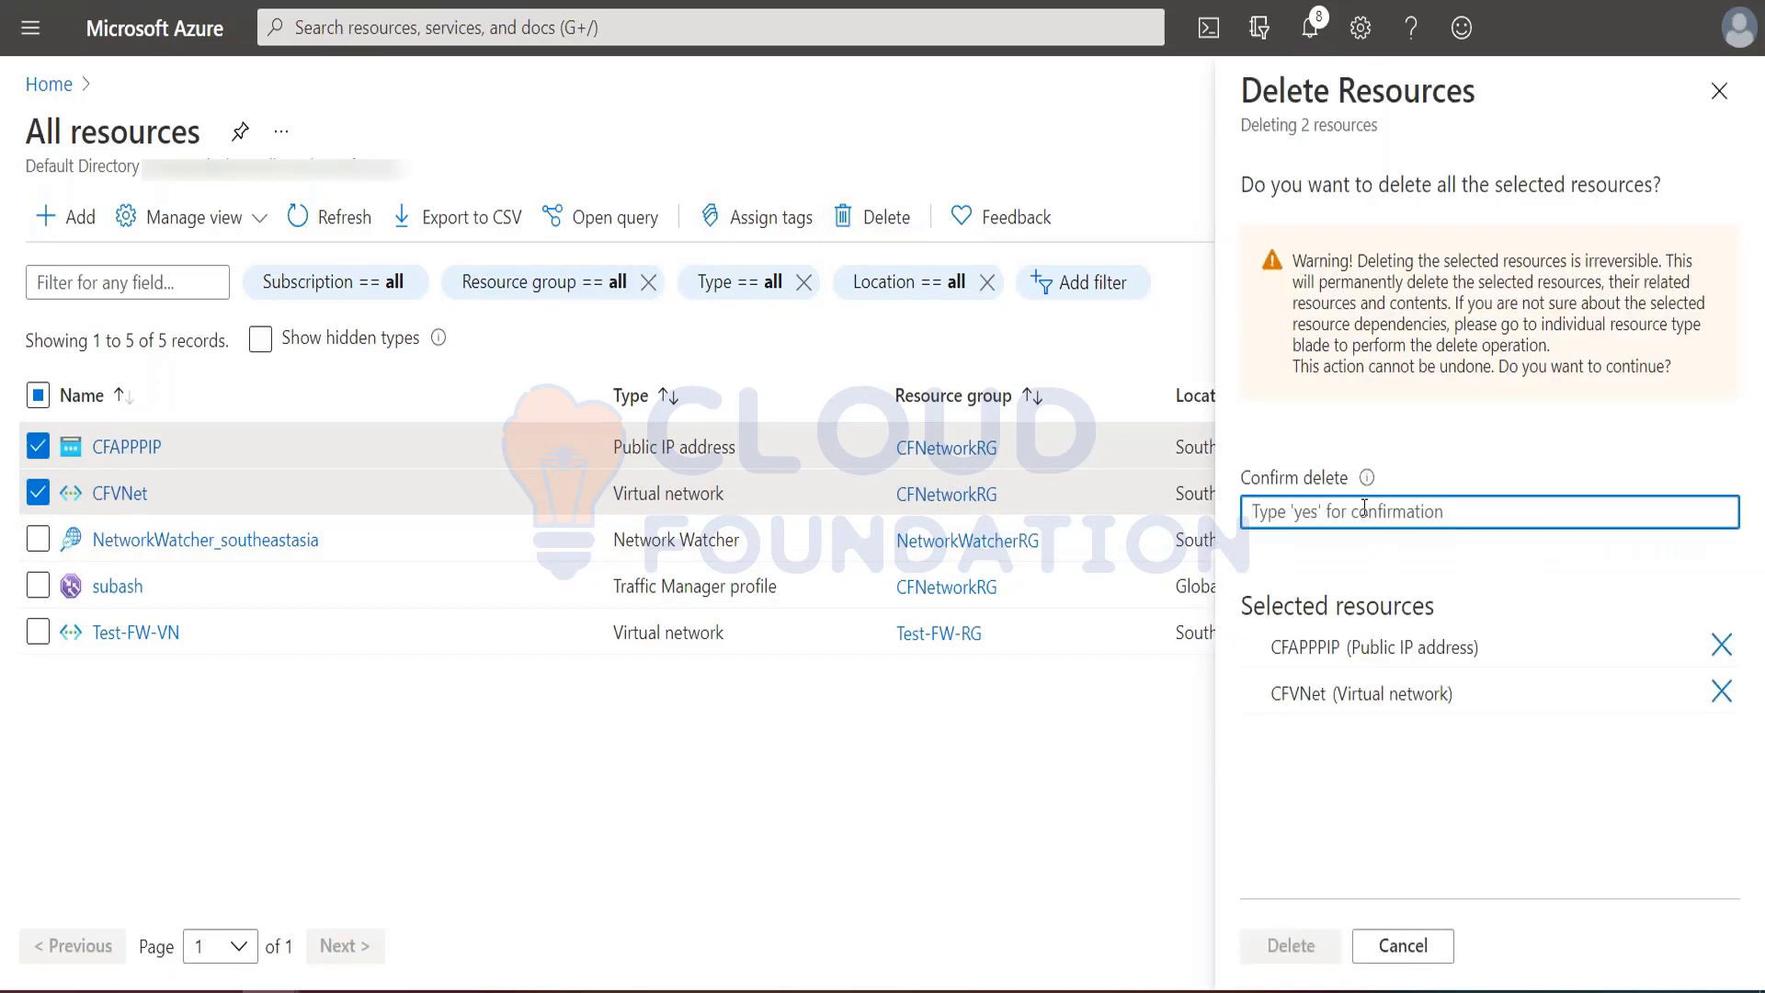
{"action": "type", "text": "yes"}
{"action": "left_click", "coordinate": [1296, 947]}
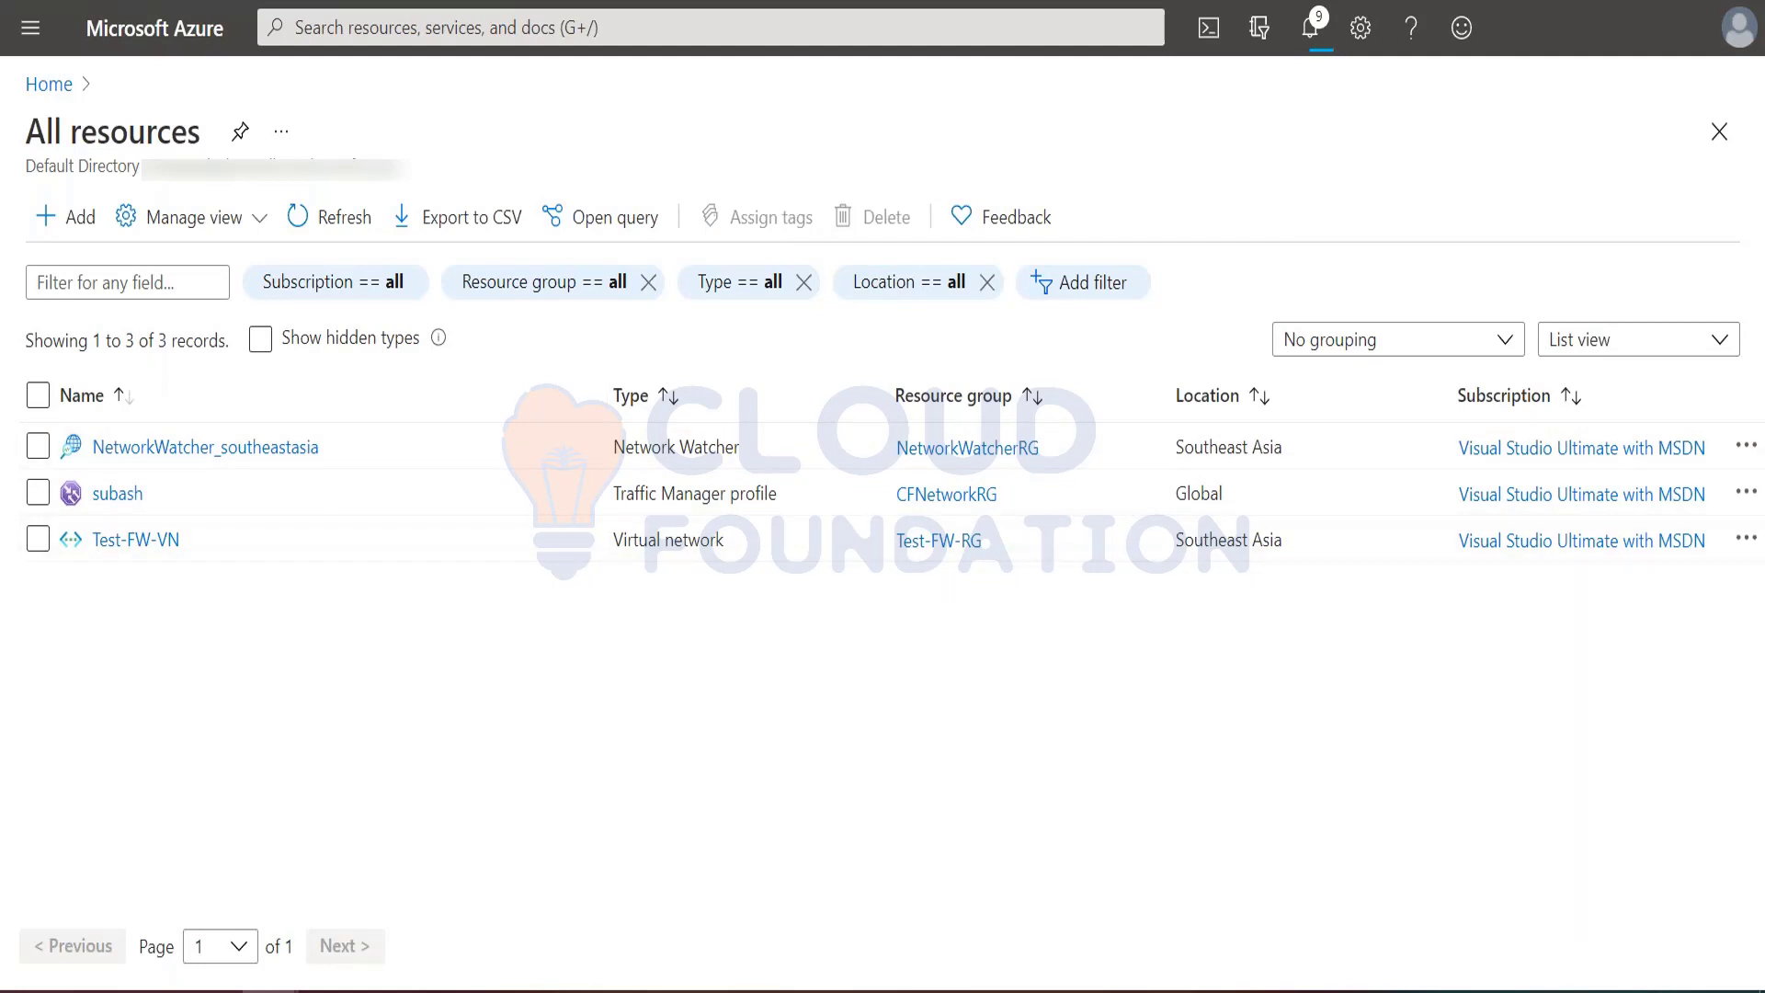
Step: Review the Implementing Azure Firewall slide in PowerPoint and the tutorial's "Deploy the firewall" instructions in the browser
{"action": "mouse_move", "coordinate": [497, 991]}
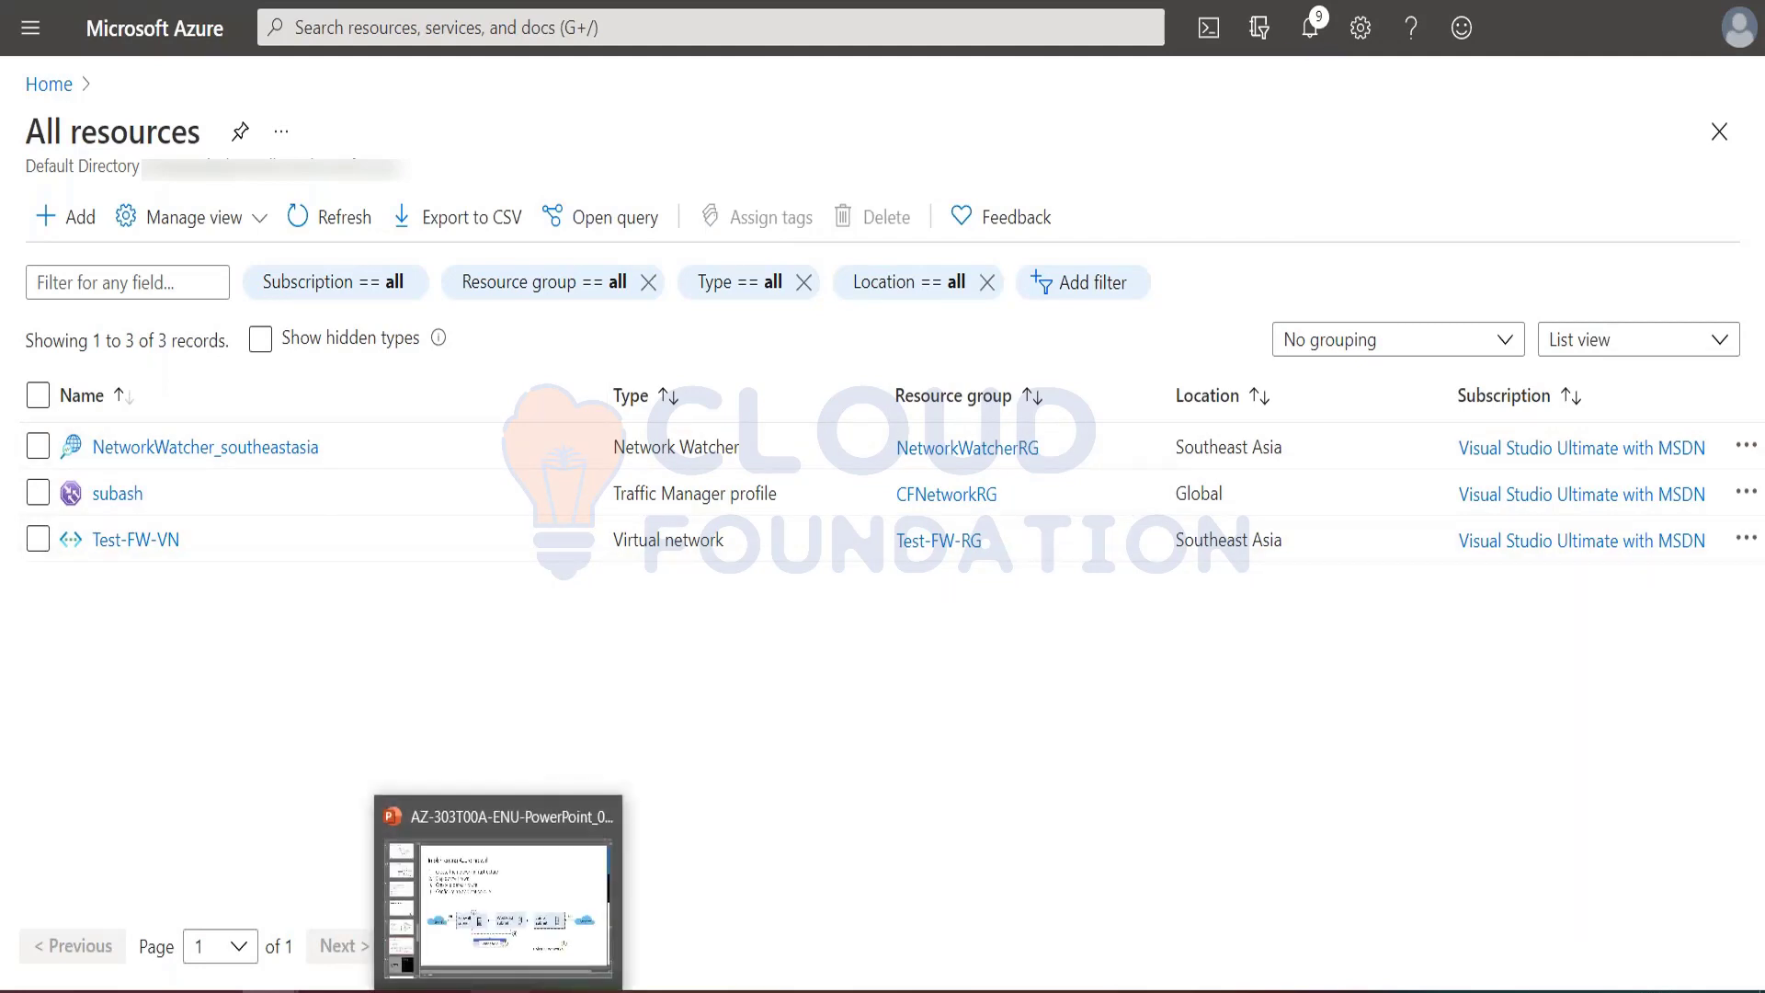
{"action": "left_click", "coordinate": [459, 914]}
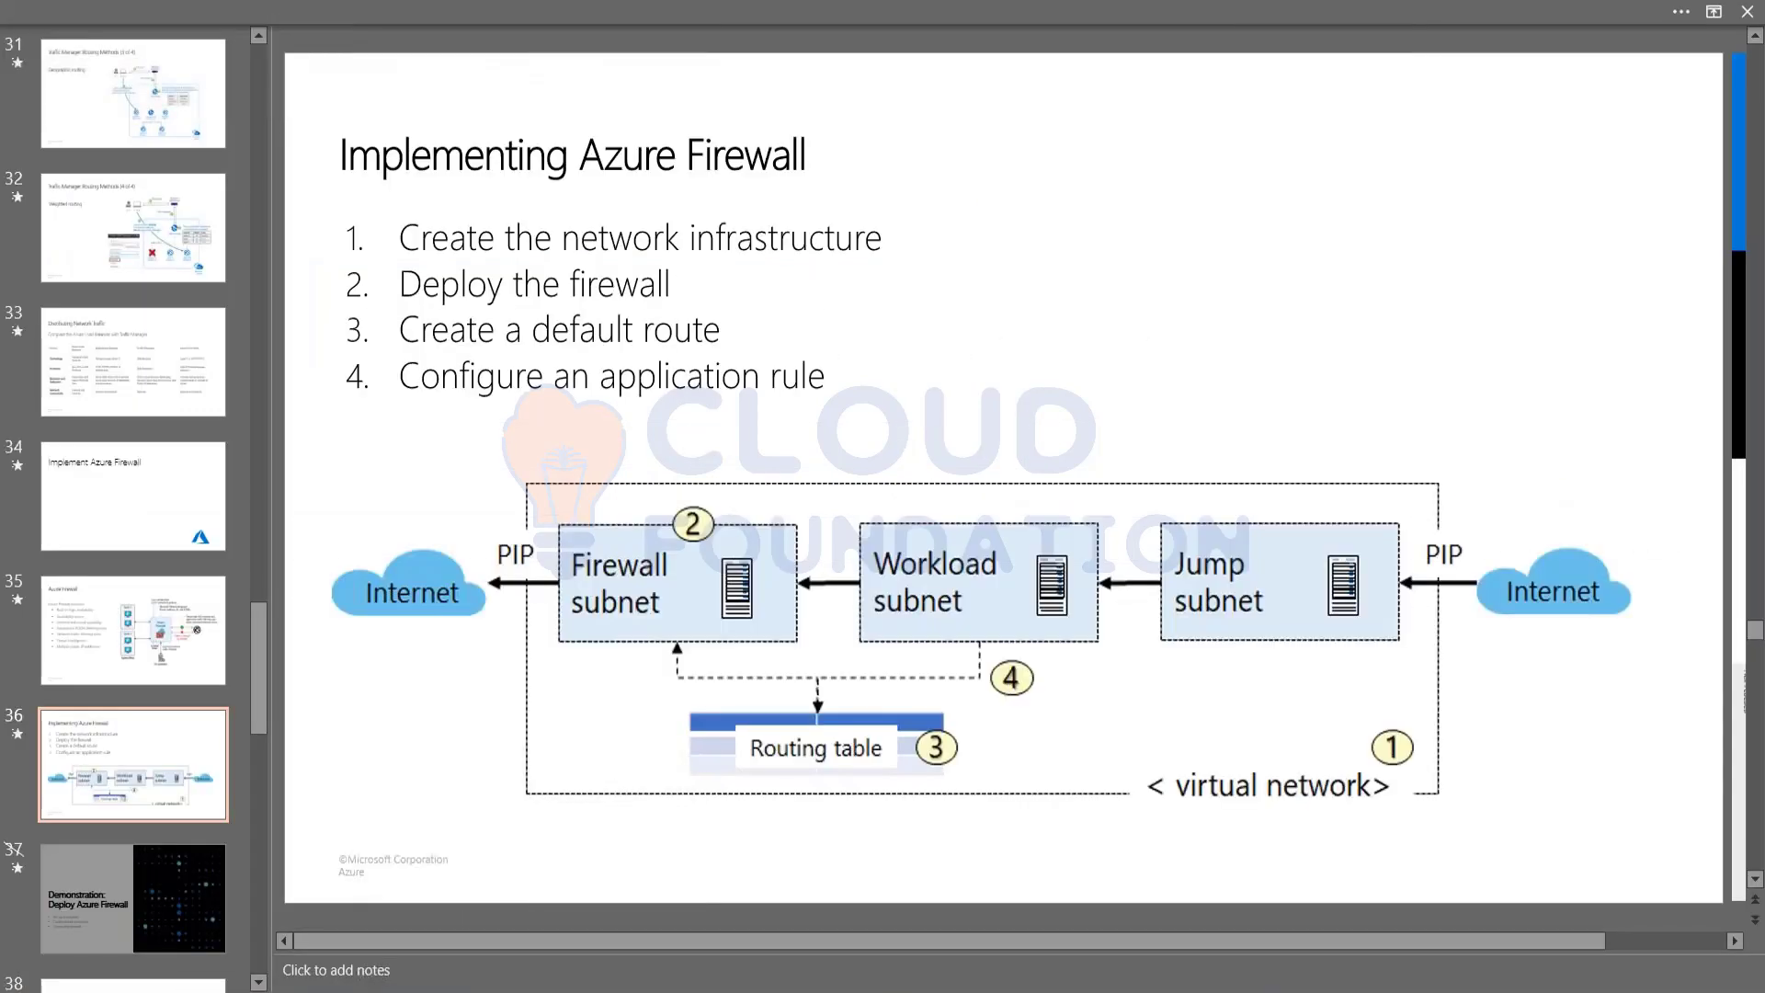
{"action": "mouse_move", "coordinate": [271, 991]}
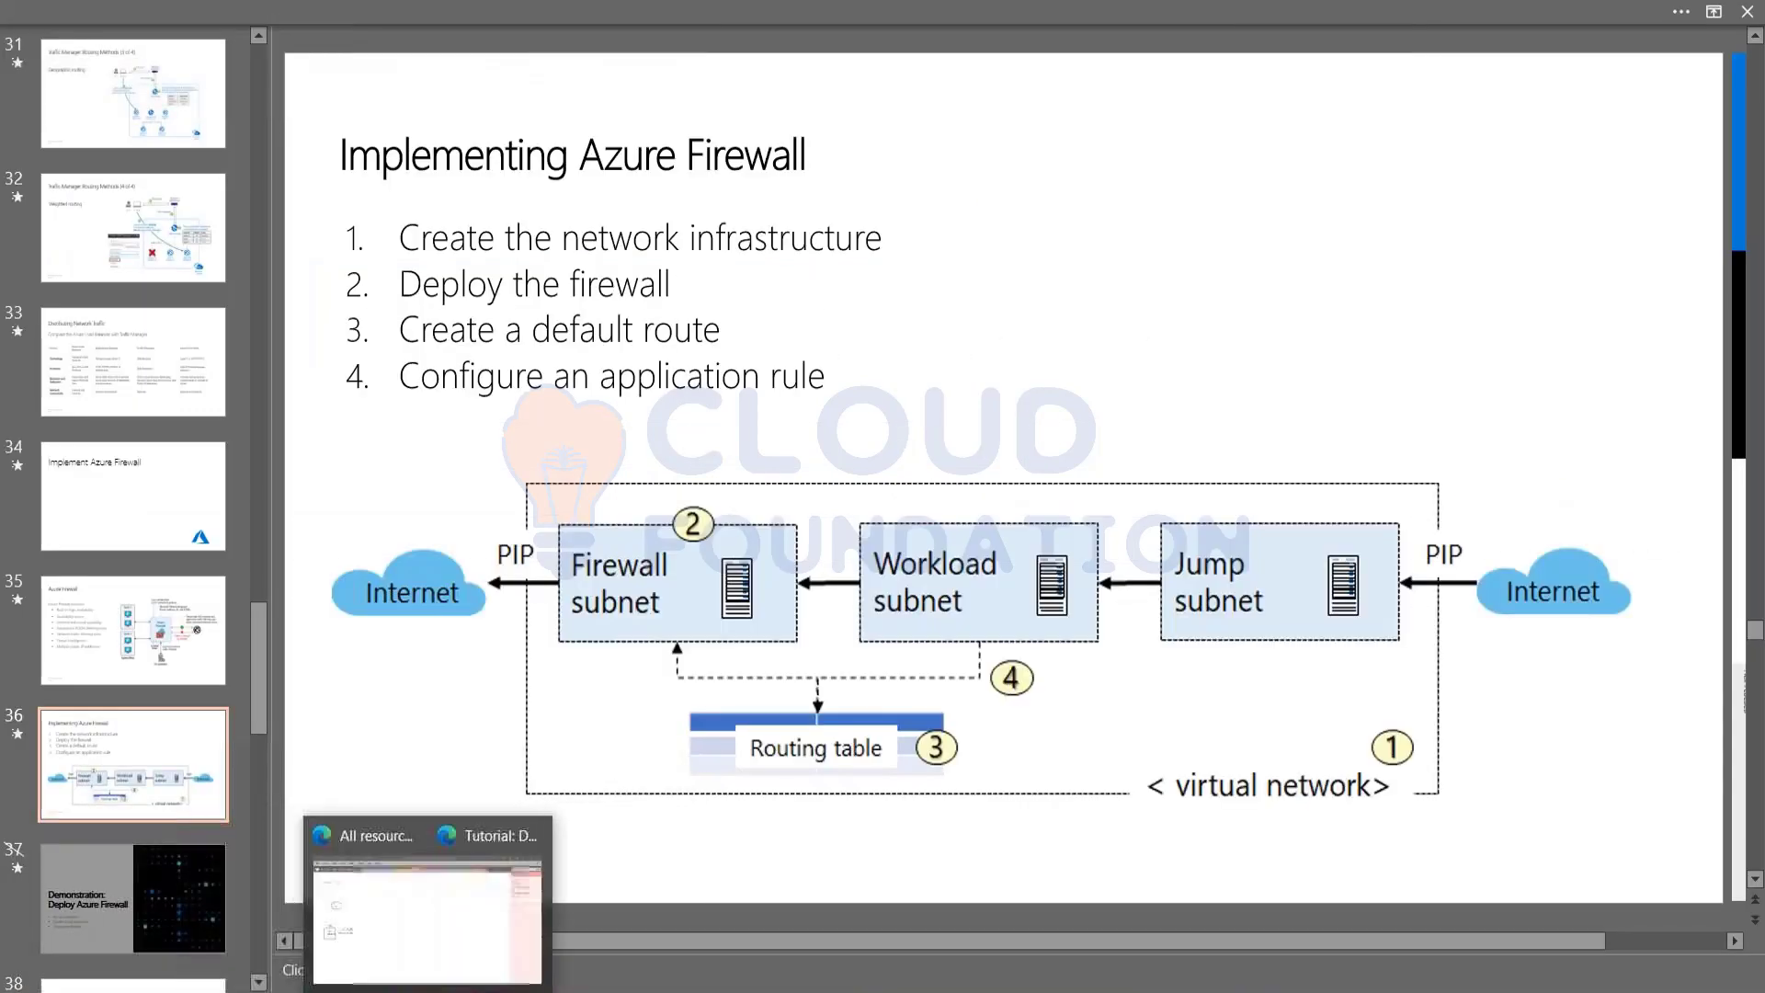
{"action": "left_click", "coordinate": [375, 913]}
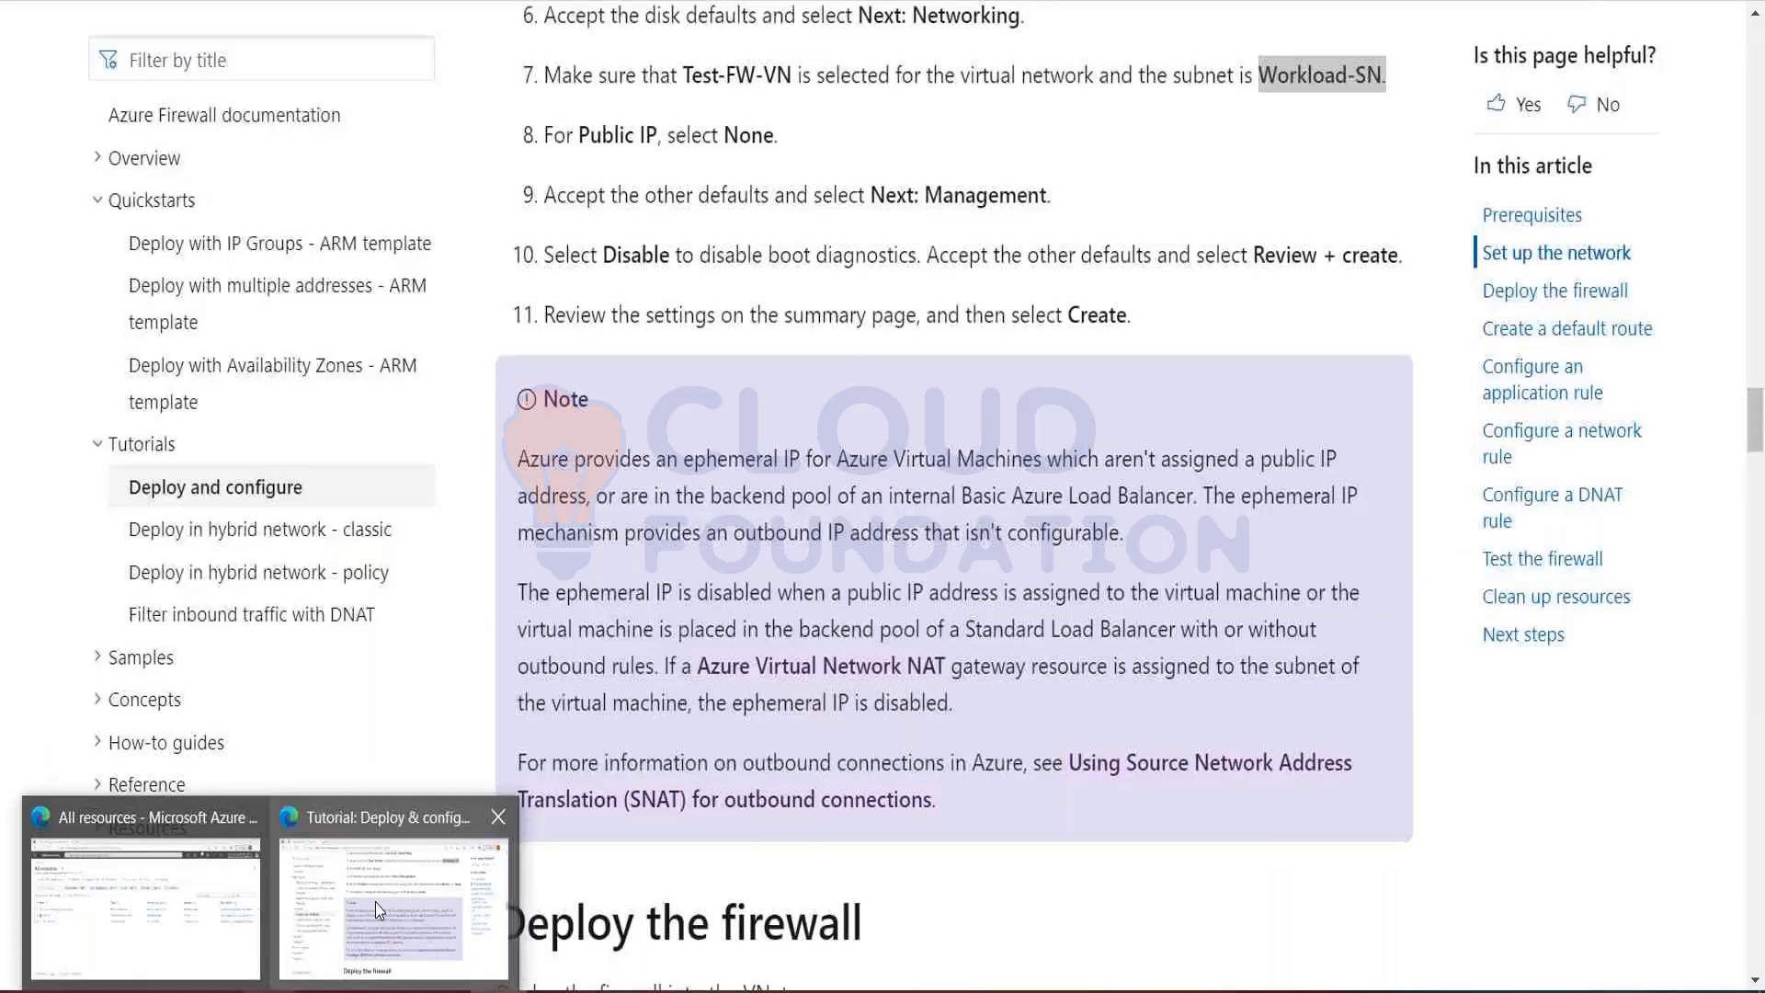
{"action": "scroll", "coordinate": [820, 476], "scroll_direction": "down", "scroll_amount": 8}
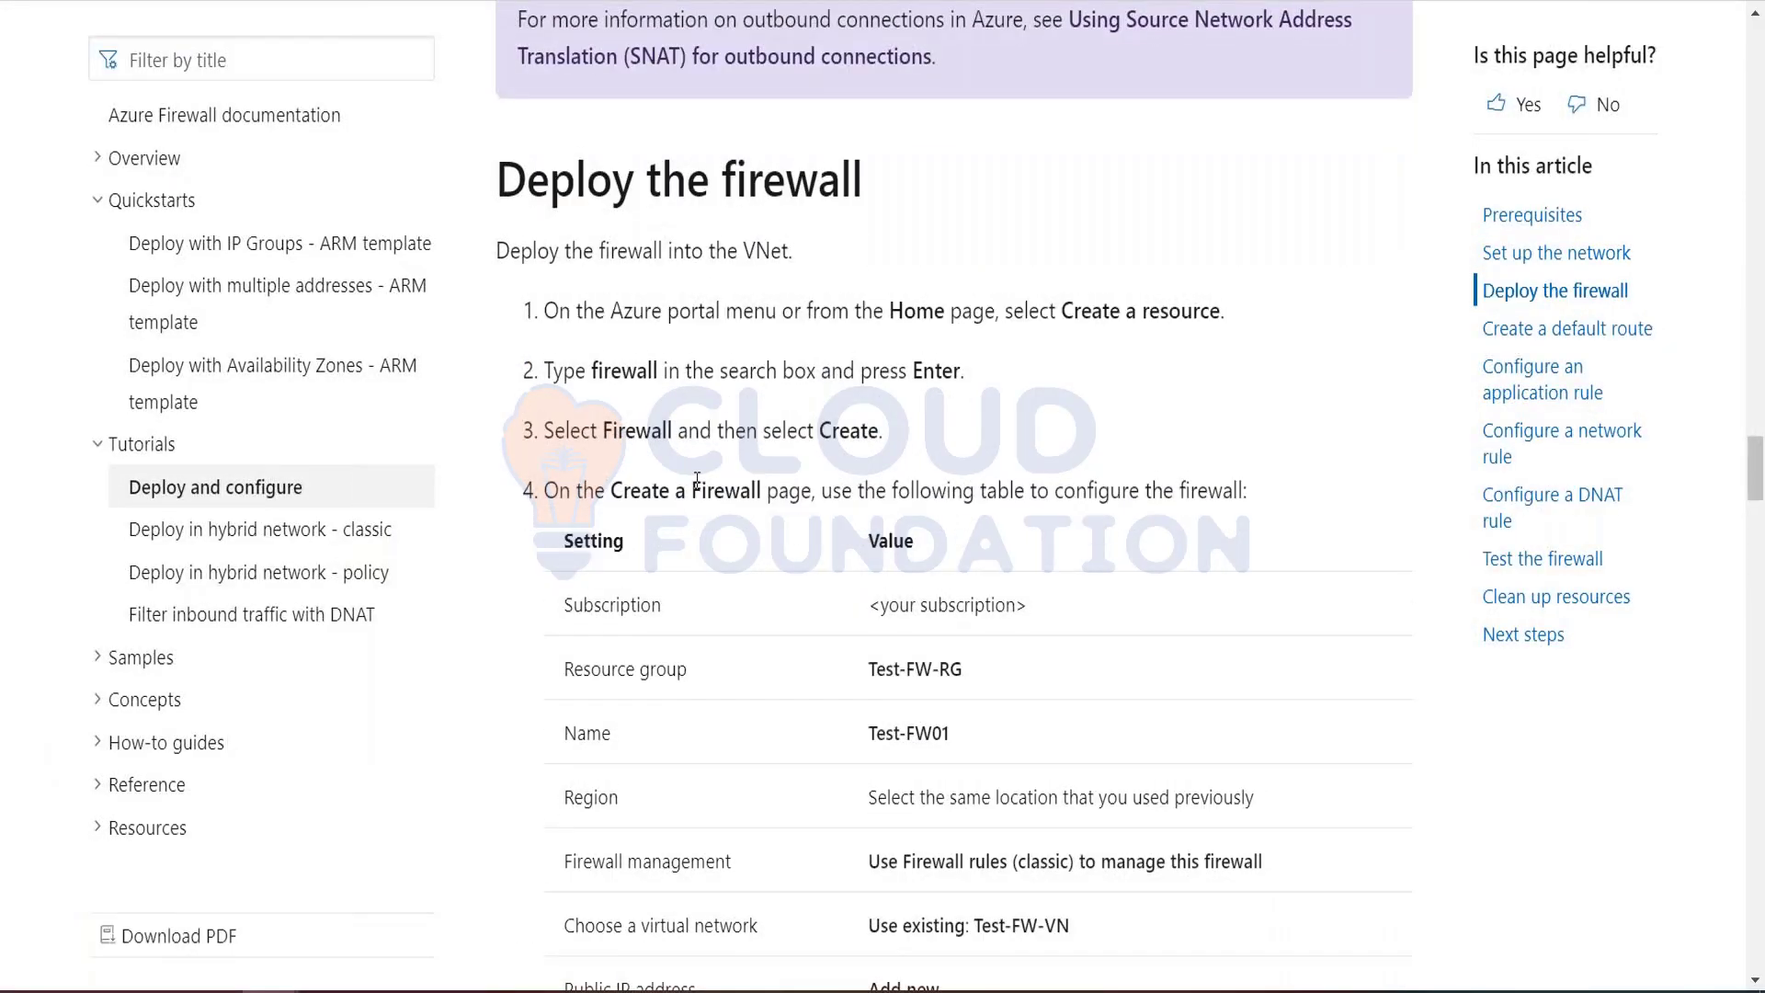
{"action": "scroll", "coordinate": [697, 479], "scroll_direction": "down", "scroll_amount": 2}
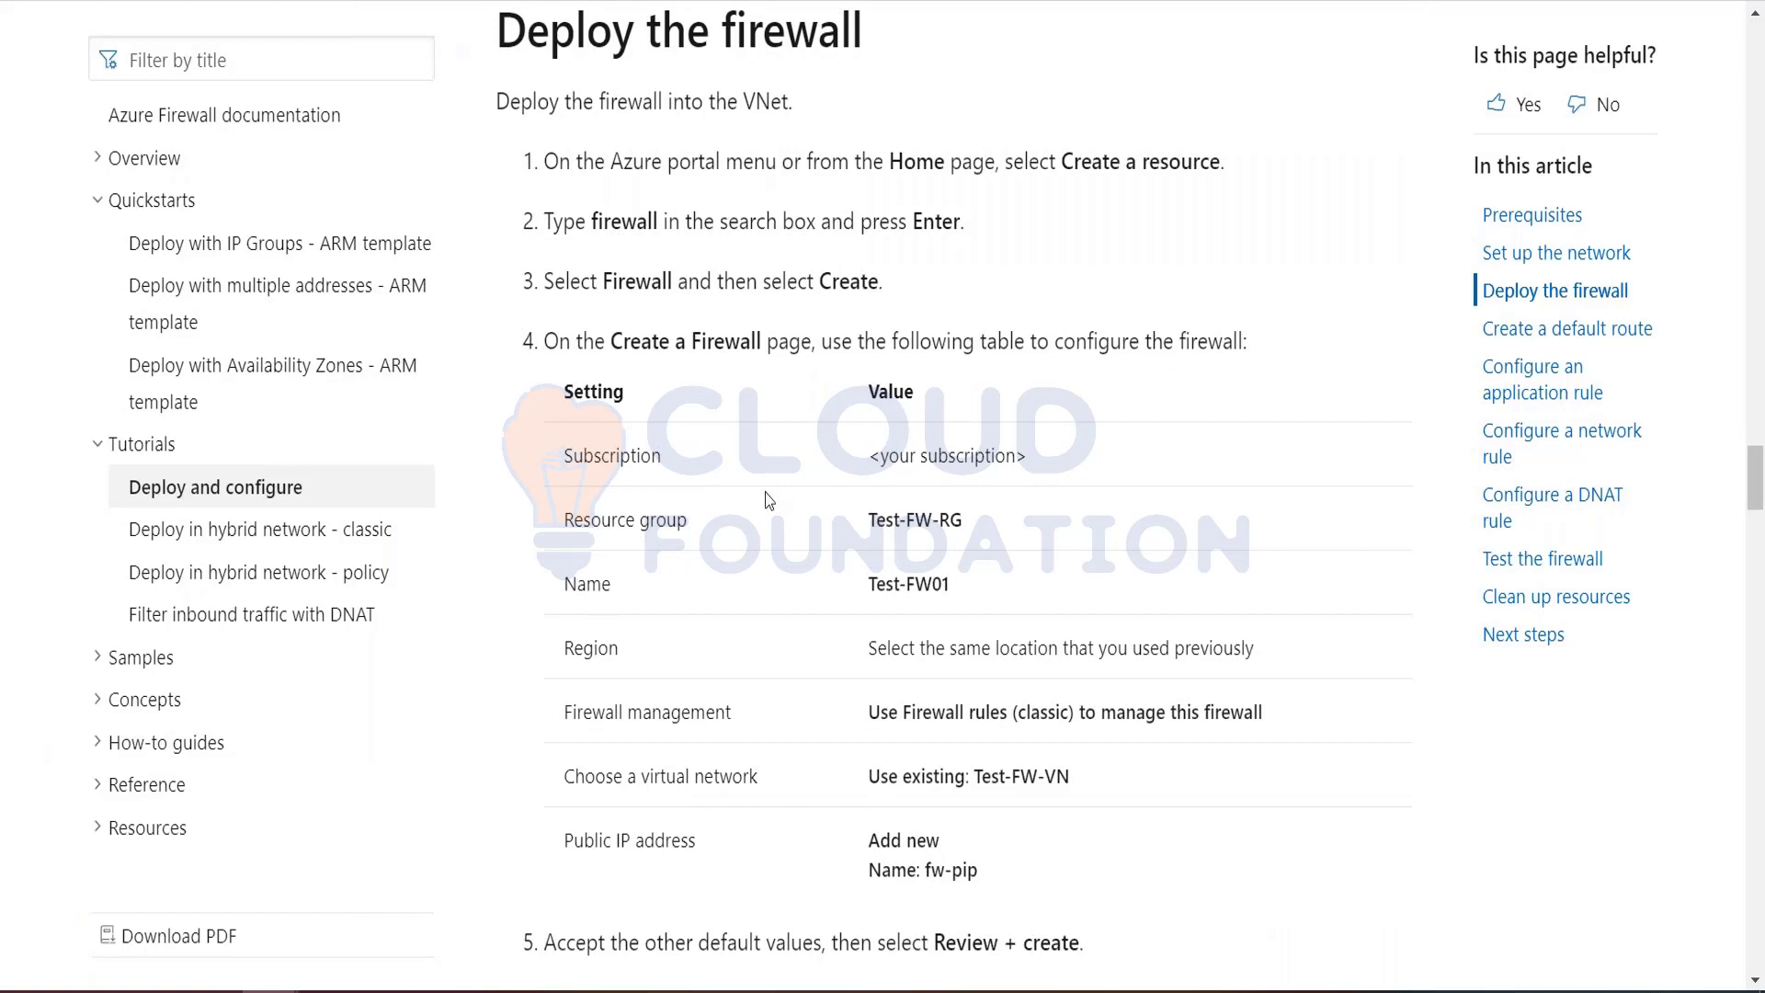
{"action": "double_click", "coordinate": [755, 26]}
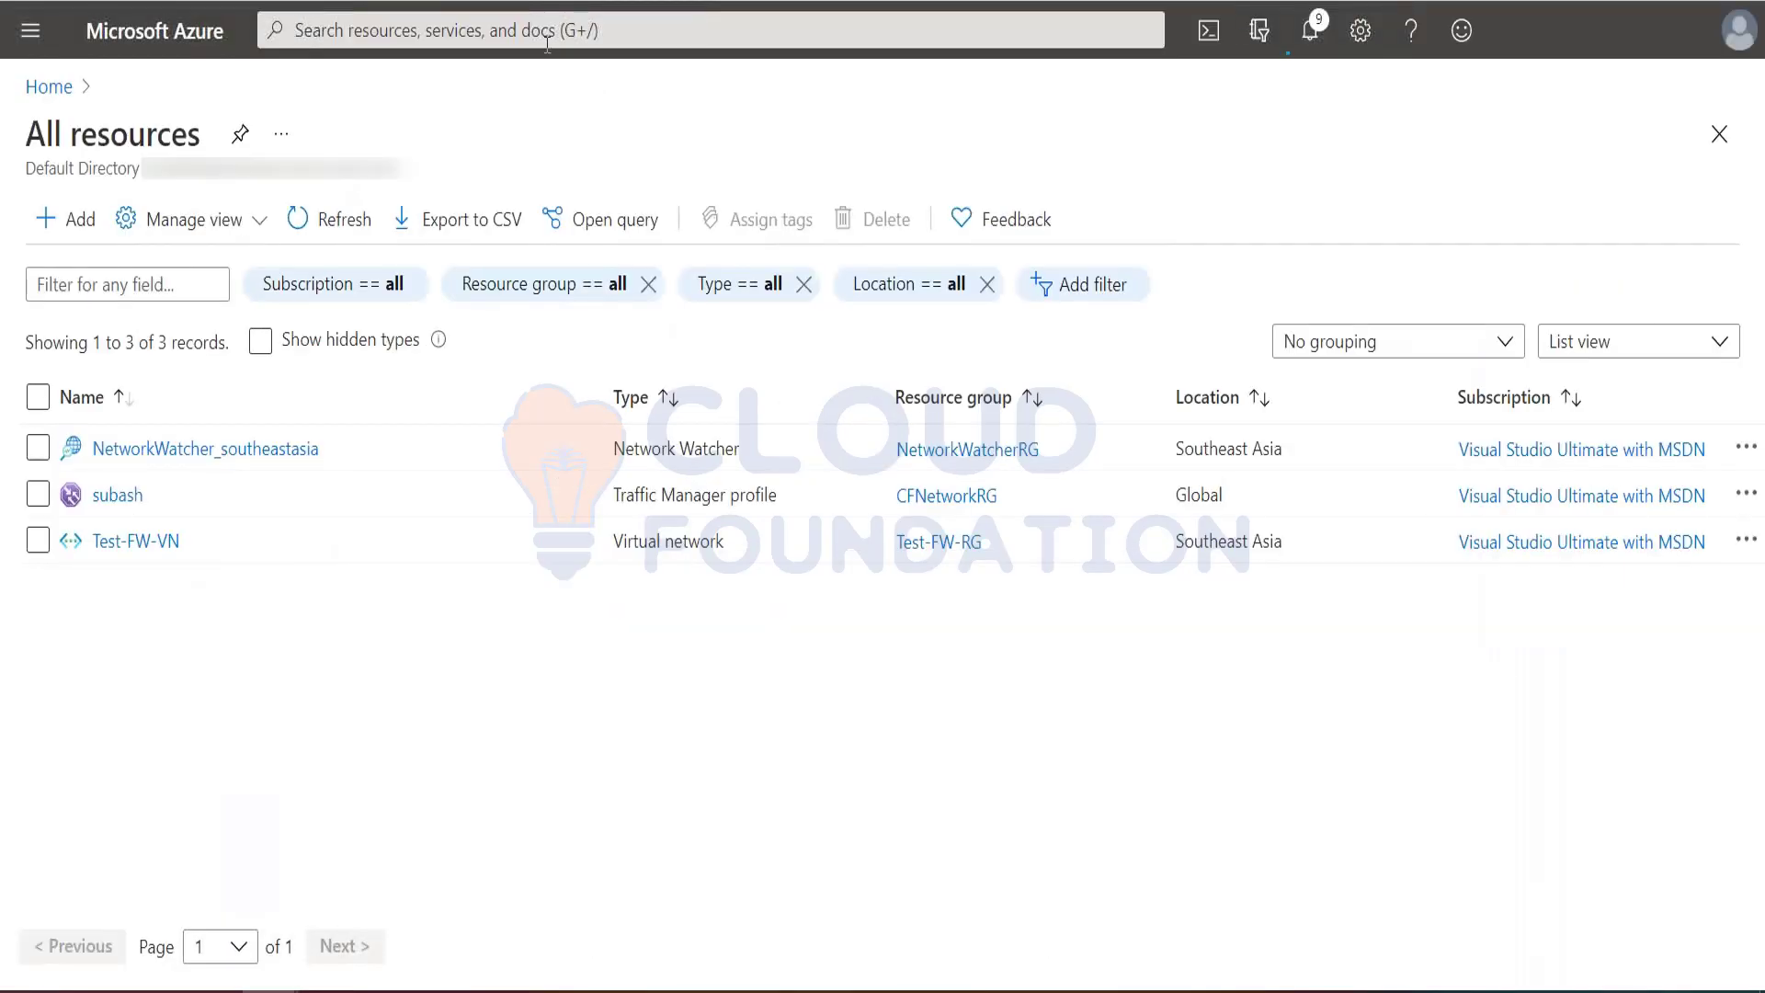
Step: Find the Firewalls service in the Azure portal by searching for "Firewall" and start creating a firewall
{"action": "left_click", "coordinate": [547, 37]}
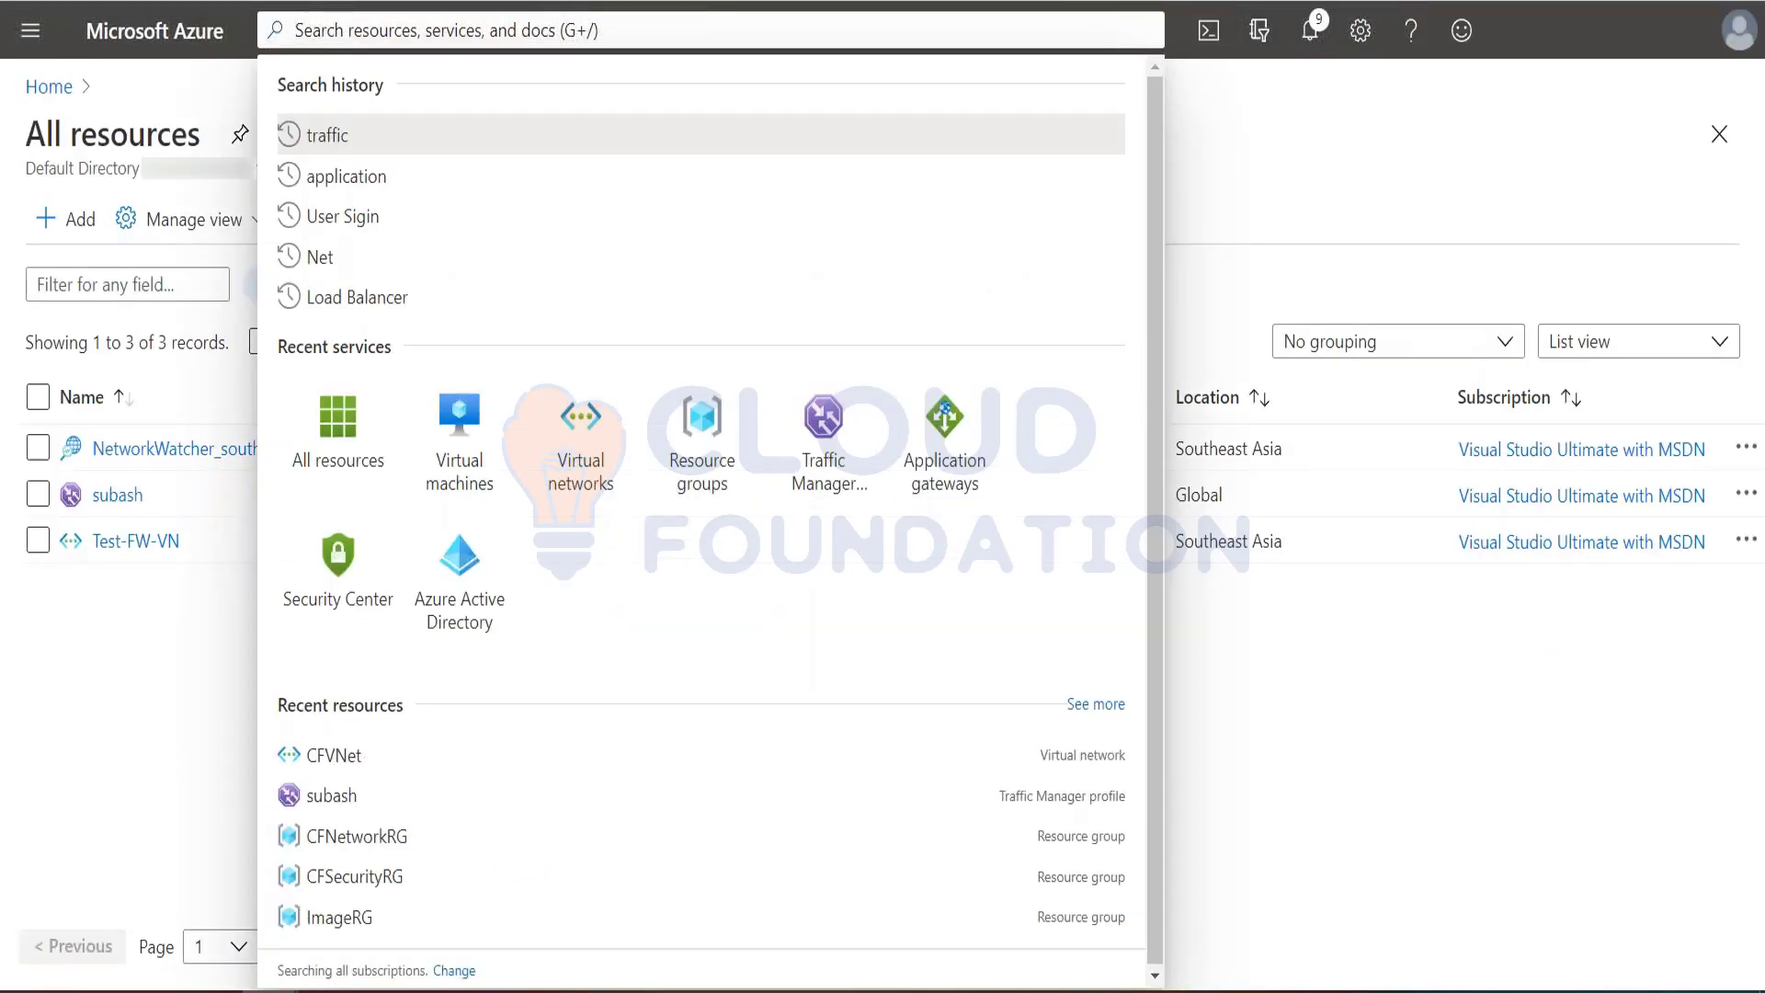
{"action": "type", "text": "Firewall"}
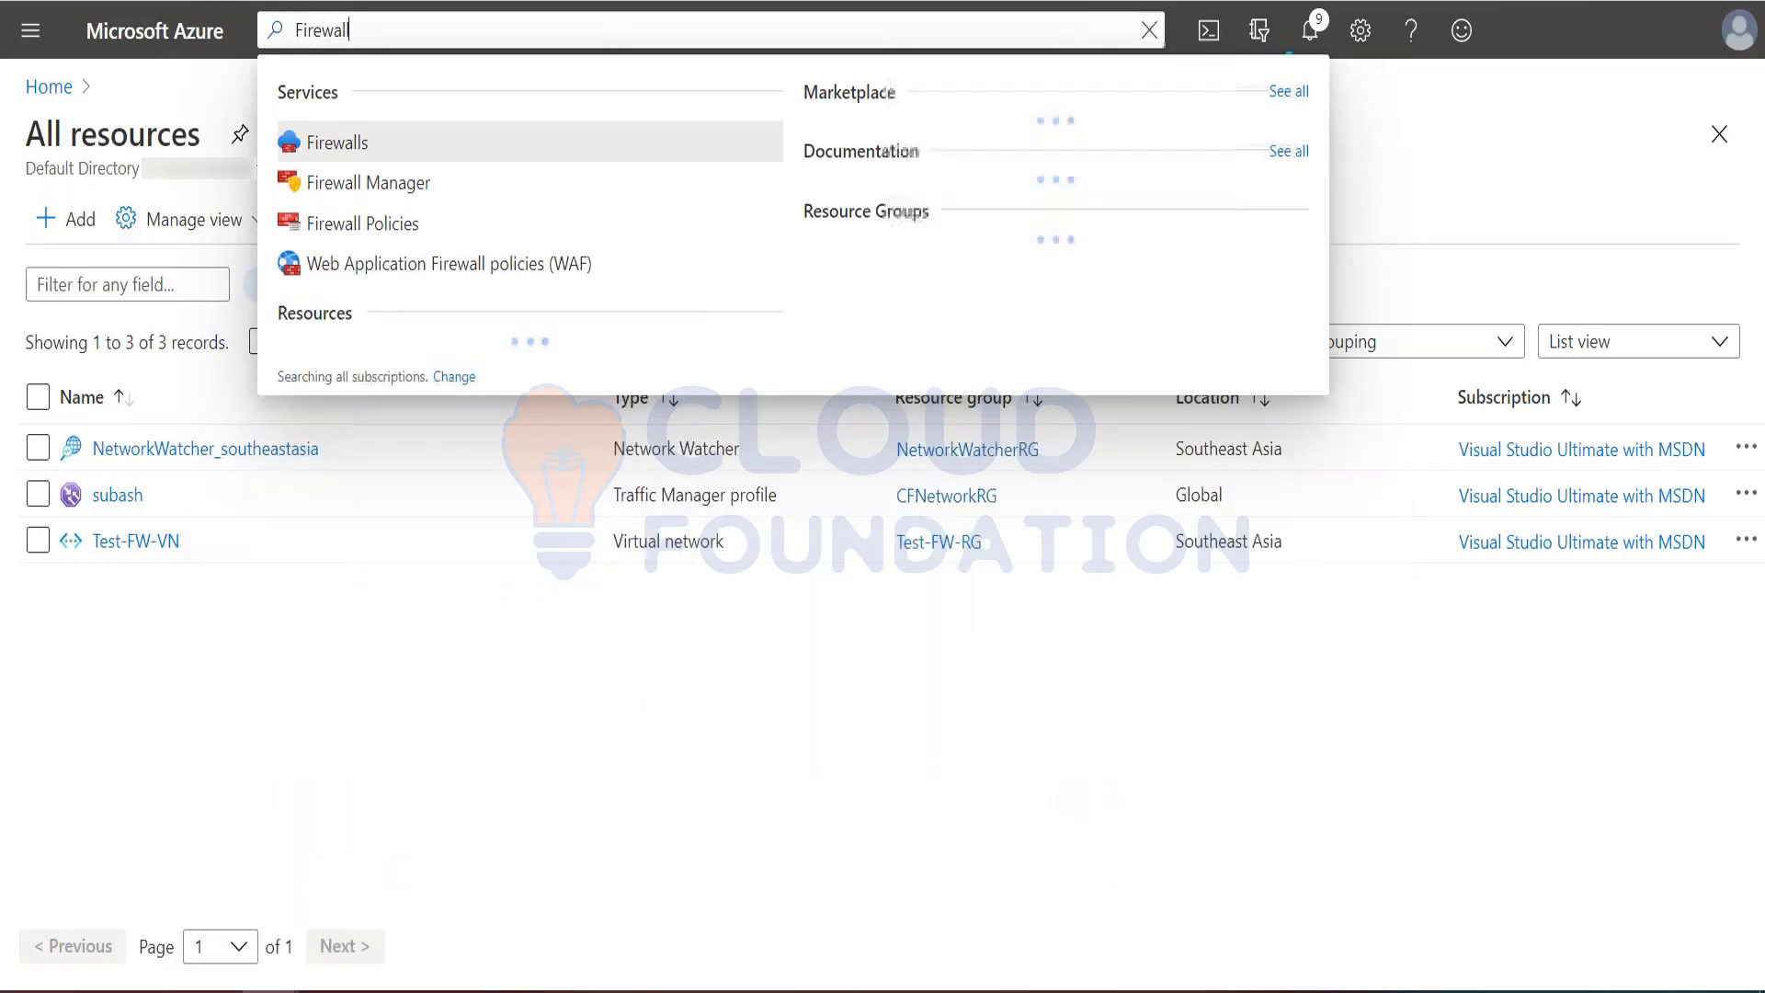
{"action": "left_click", "coordinate": [381, 145]}
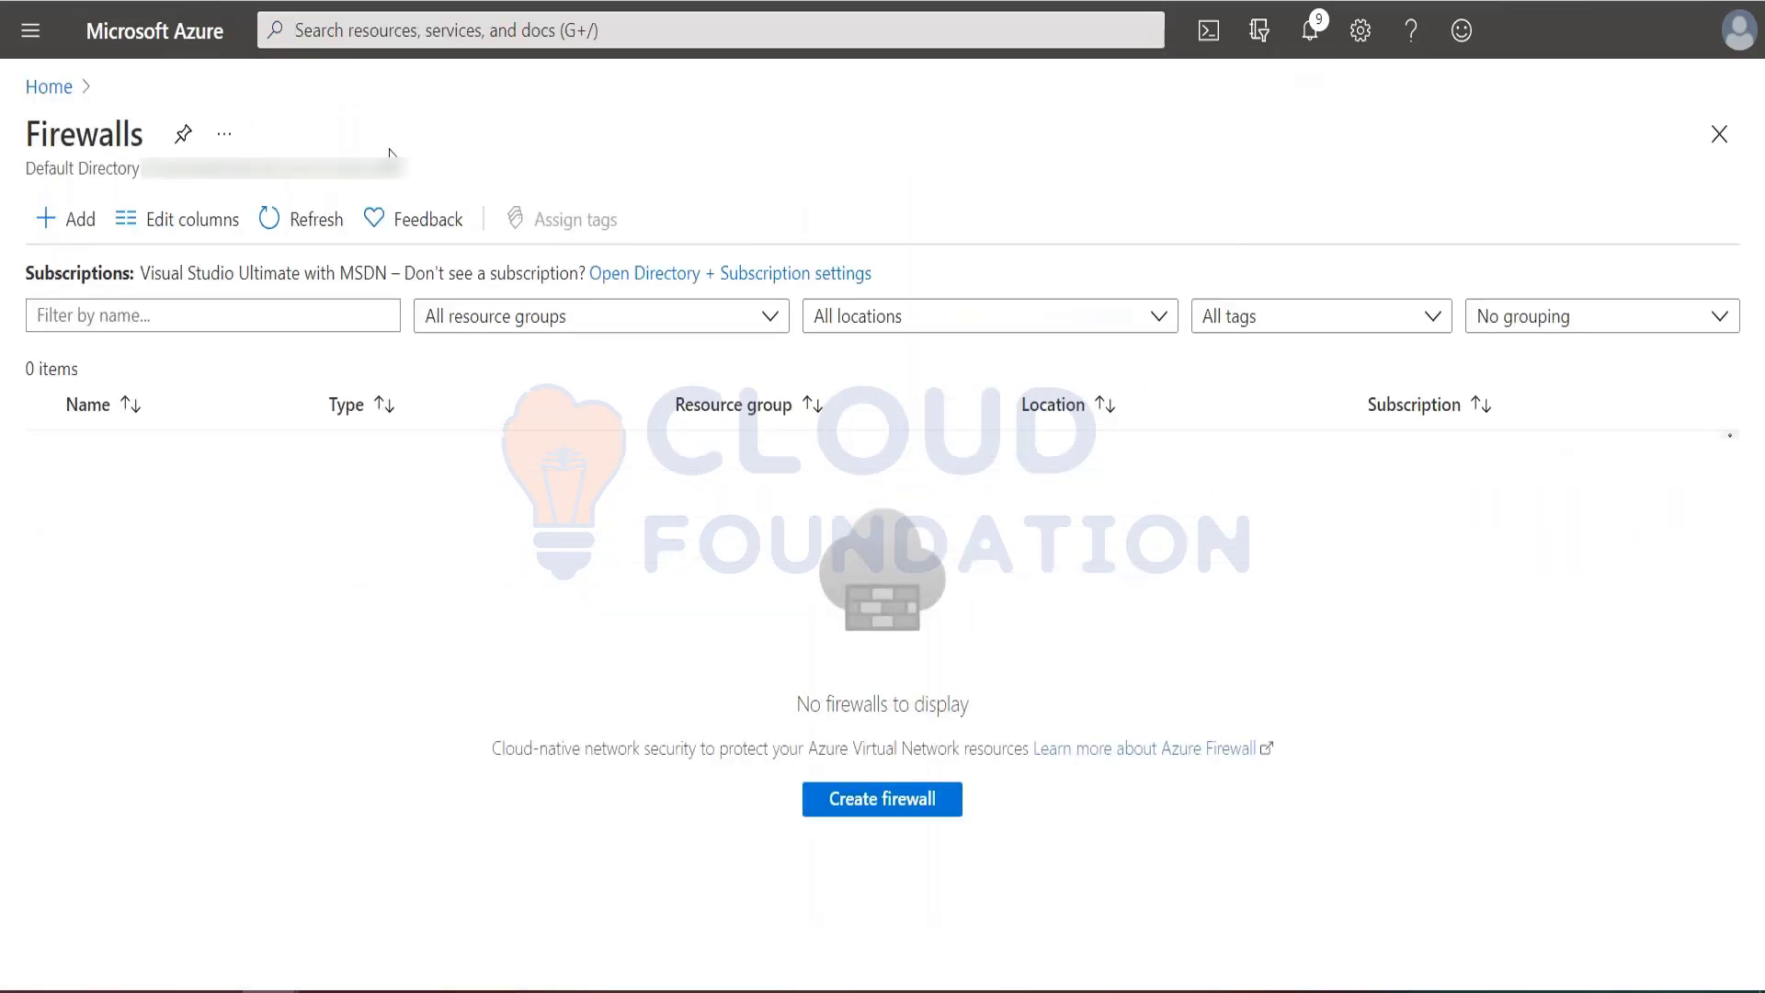
{"action": "left_click", "coordinate": [884, 802]}
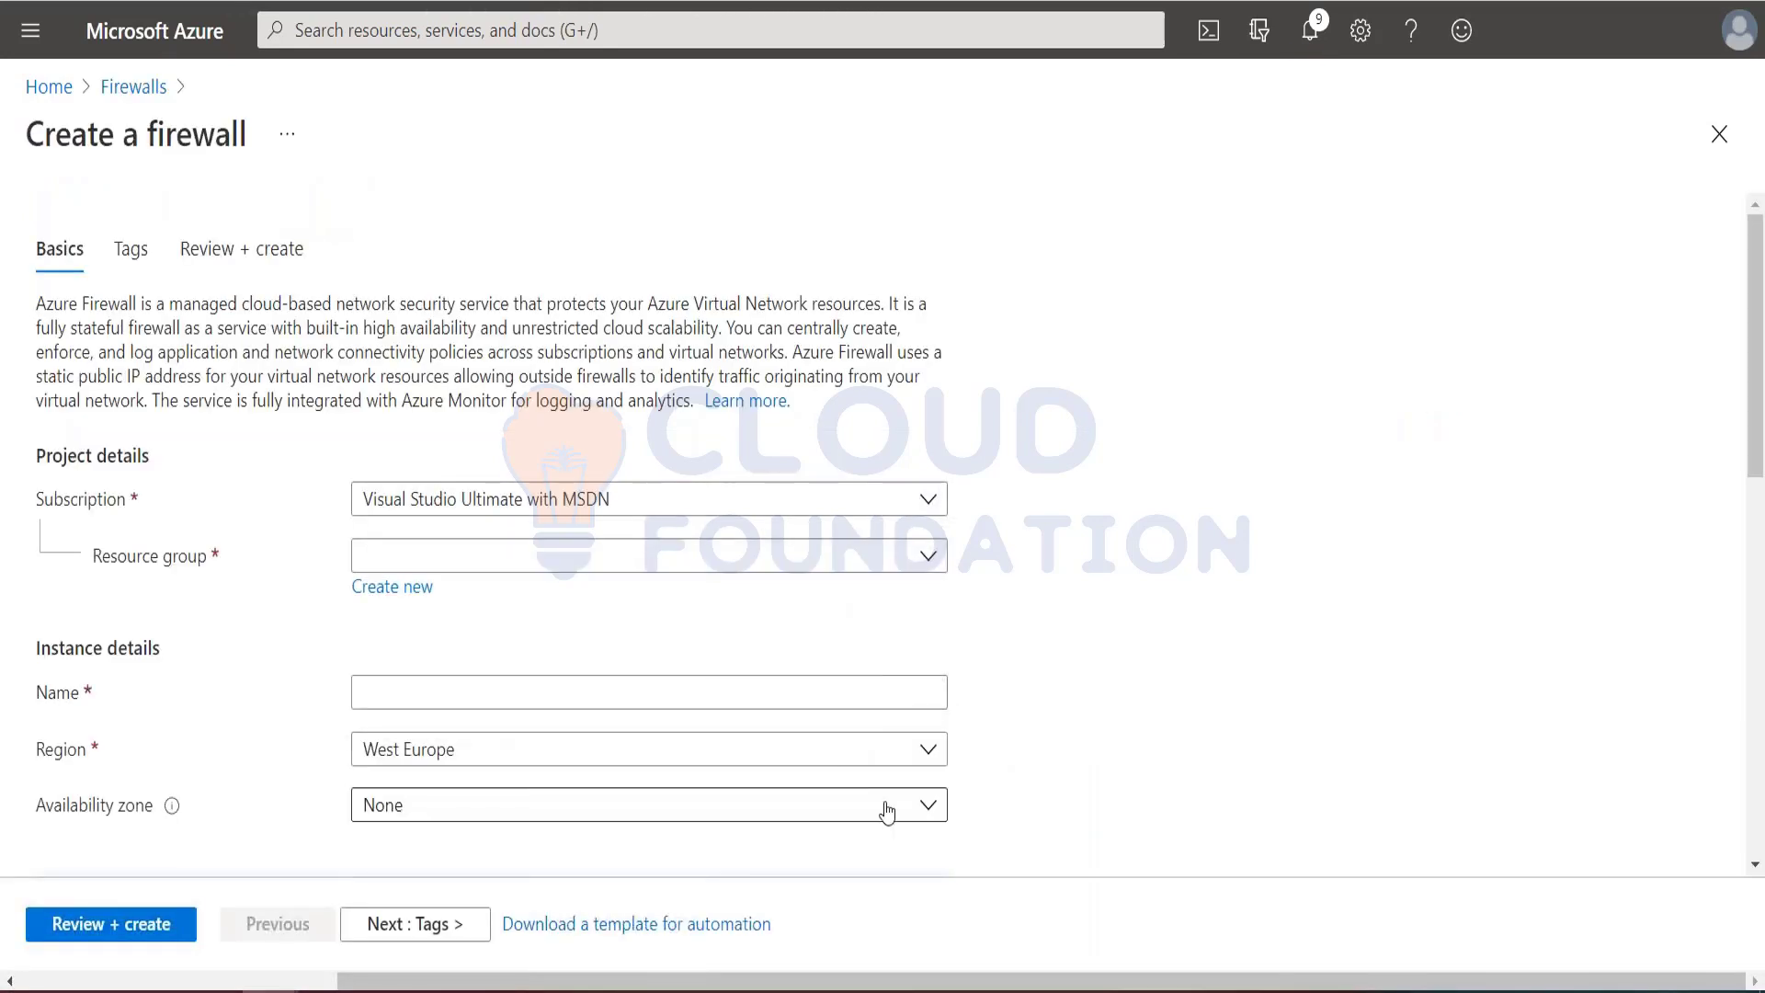
Step: Assign the firewall to the Test-FW-RG resource group and name it Test-FW01, copying the name from the tutorial
{"action": "left_click", "coordinate": [683, 564]}
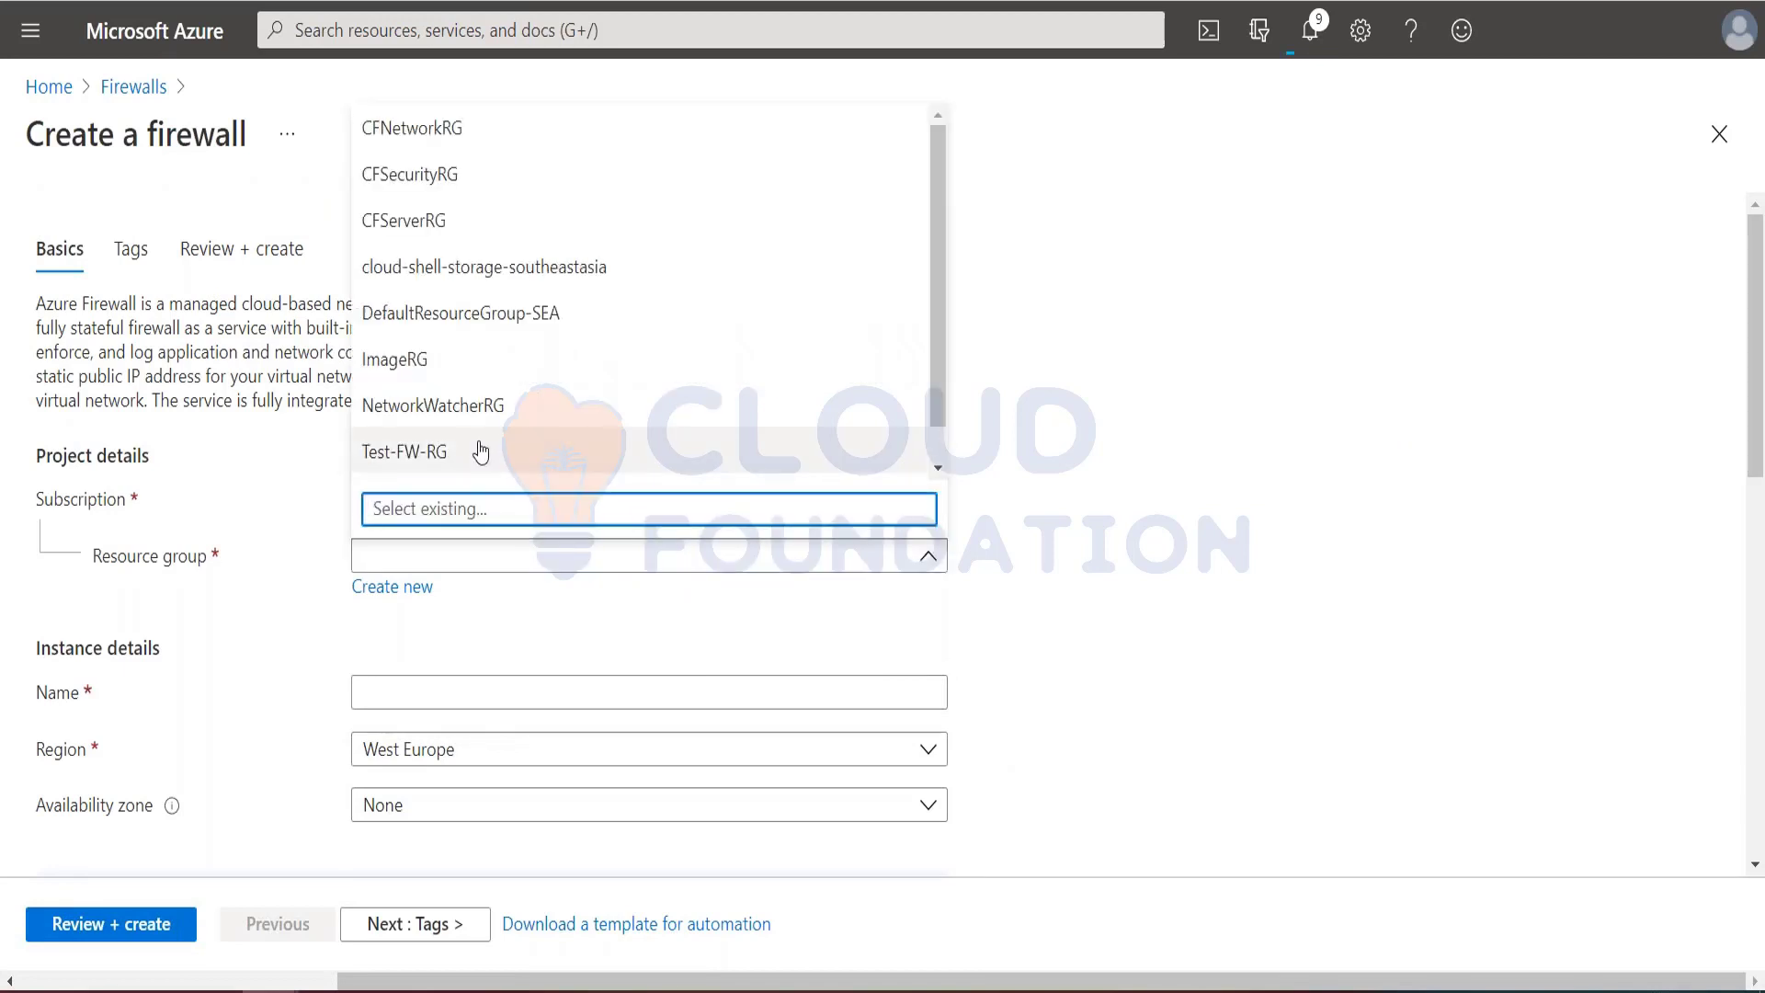
{"action": "left_click", "coordinate": [442, 469]}
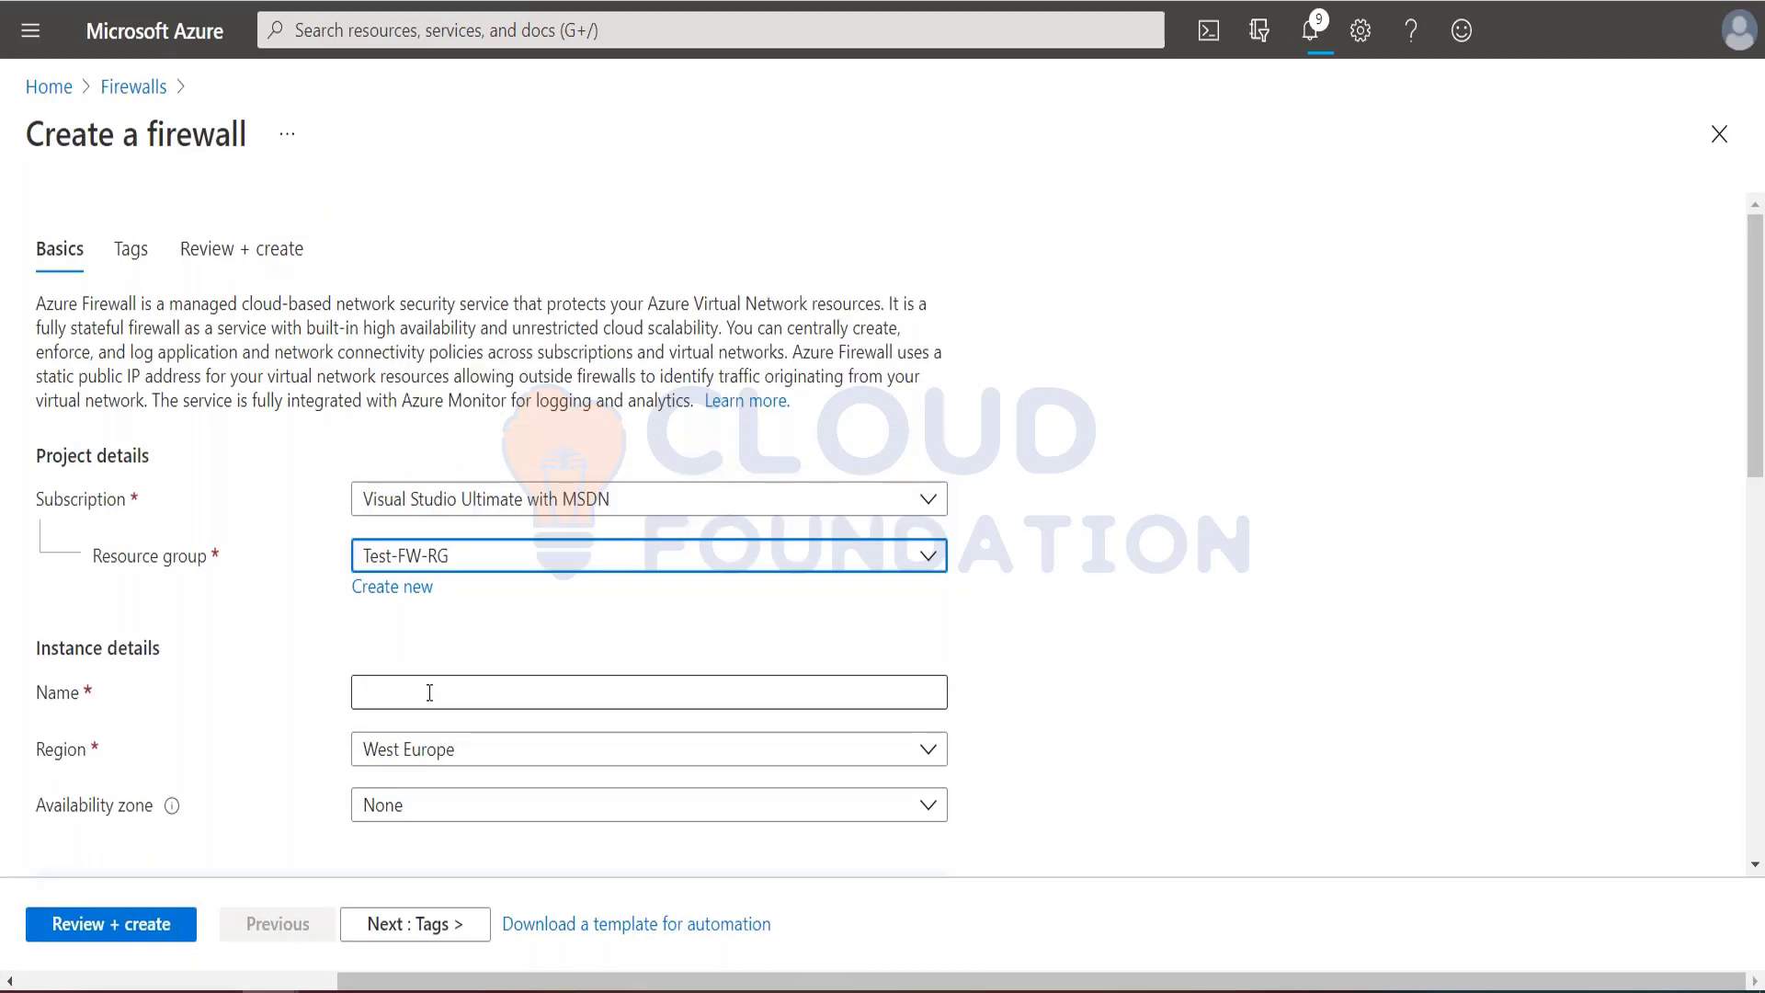
{"action": "key", "text": "alt+Tab"}
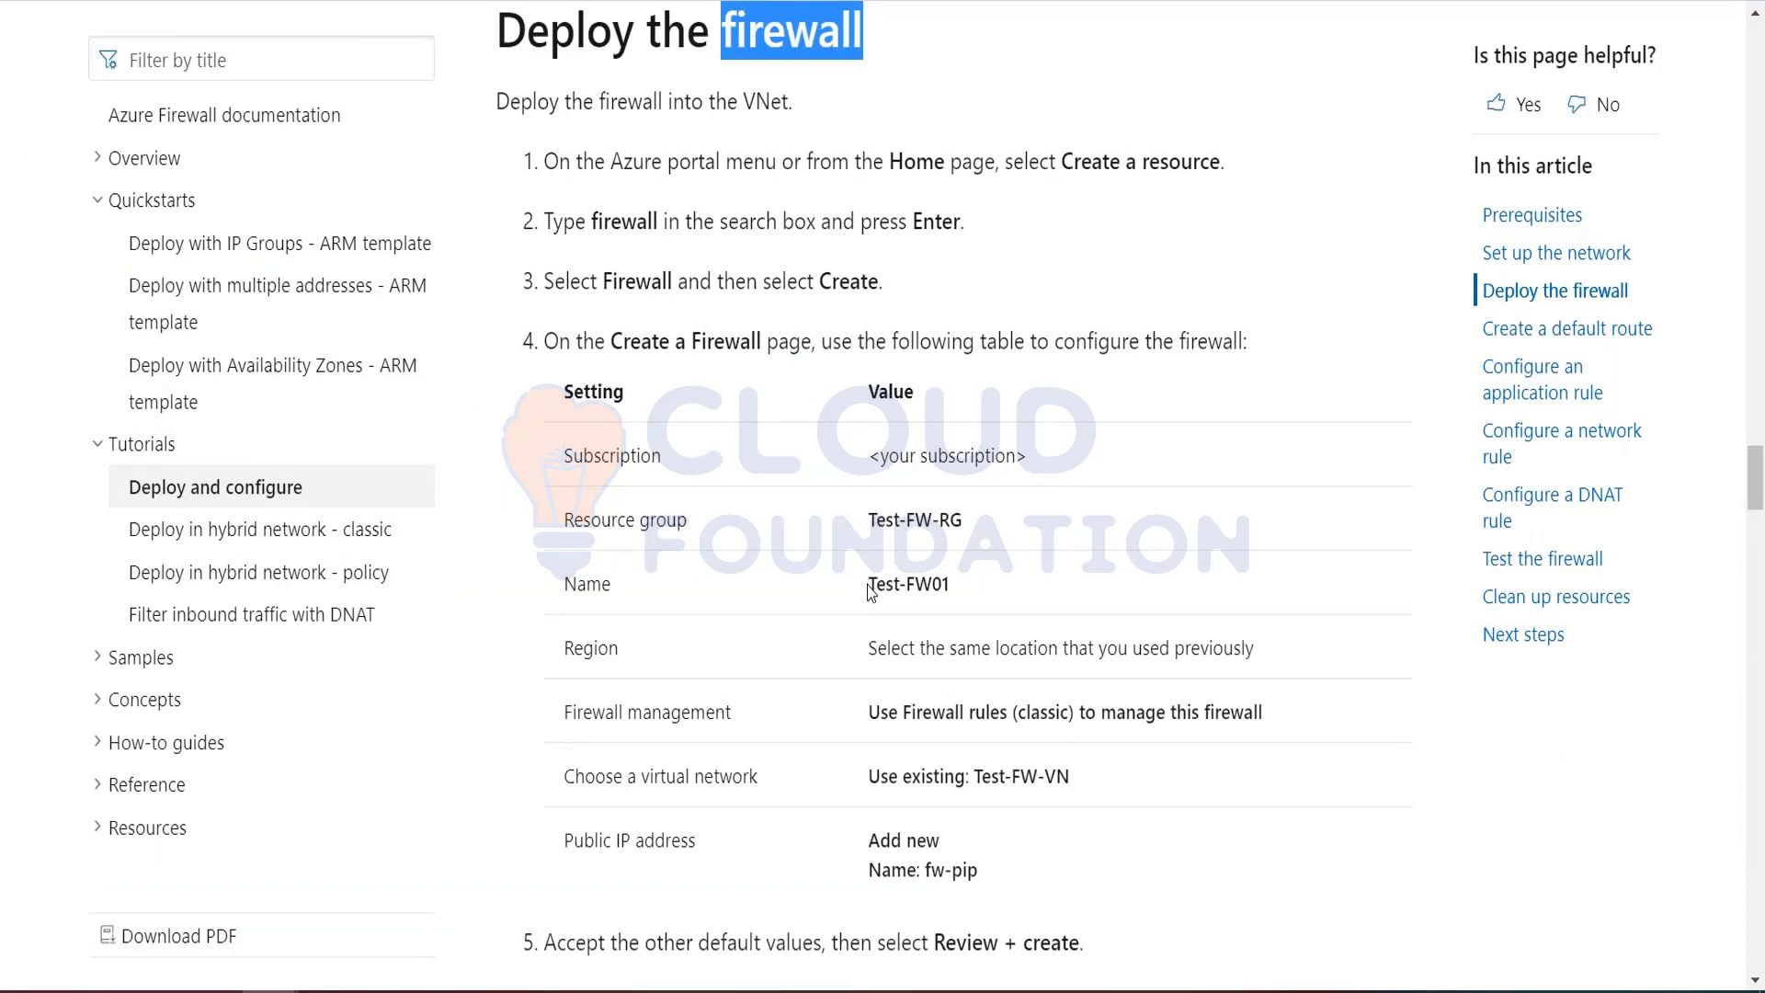
{"action": "left_click_drag", "start_coordinate": [868, 584], "coordinate": [967, 593]}
{"action": "key", "text": "ctrl+c"}
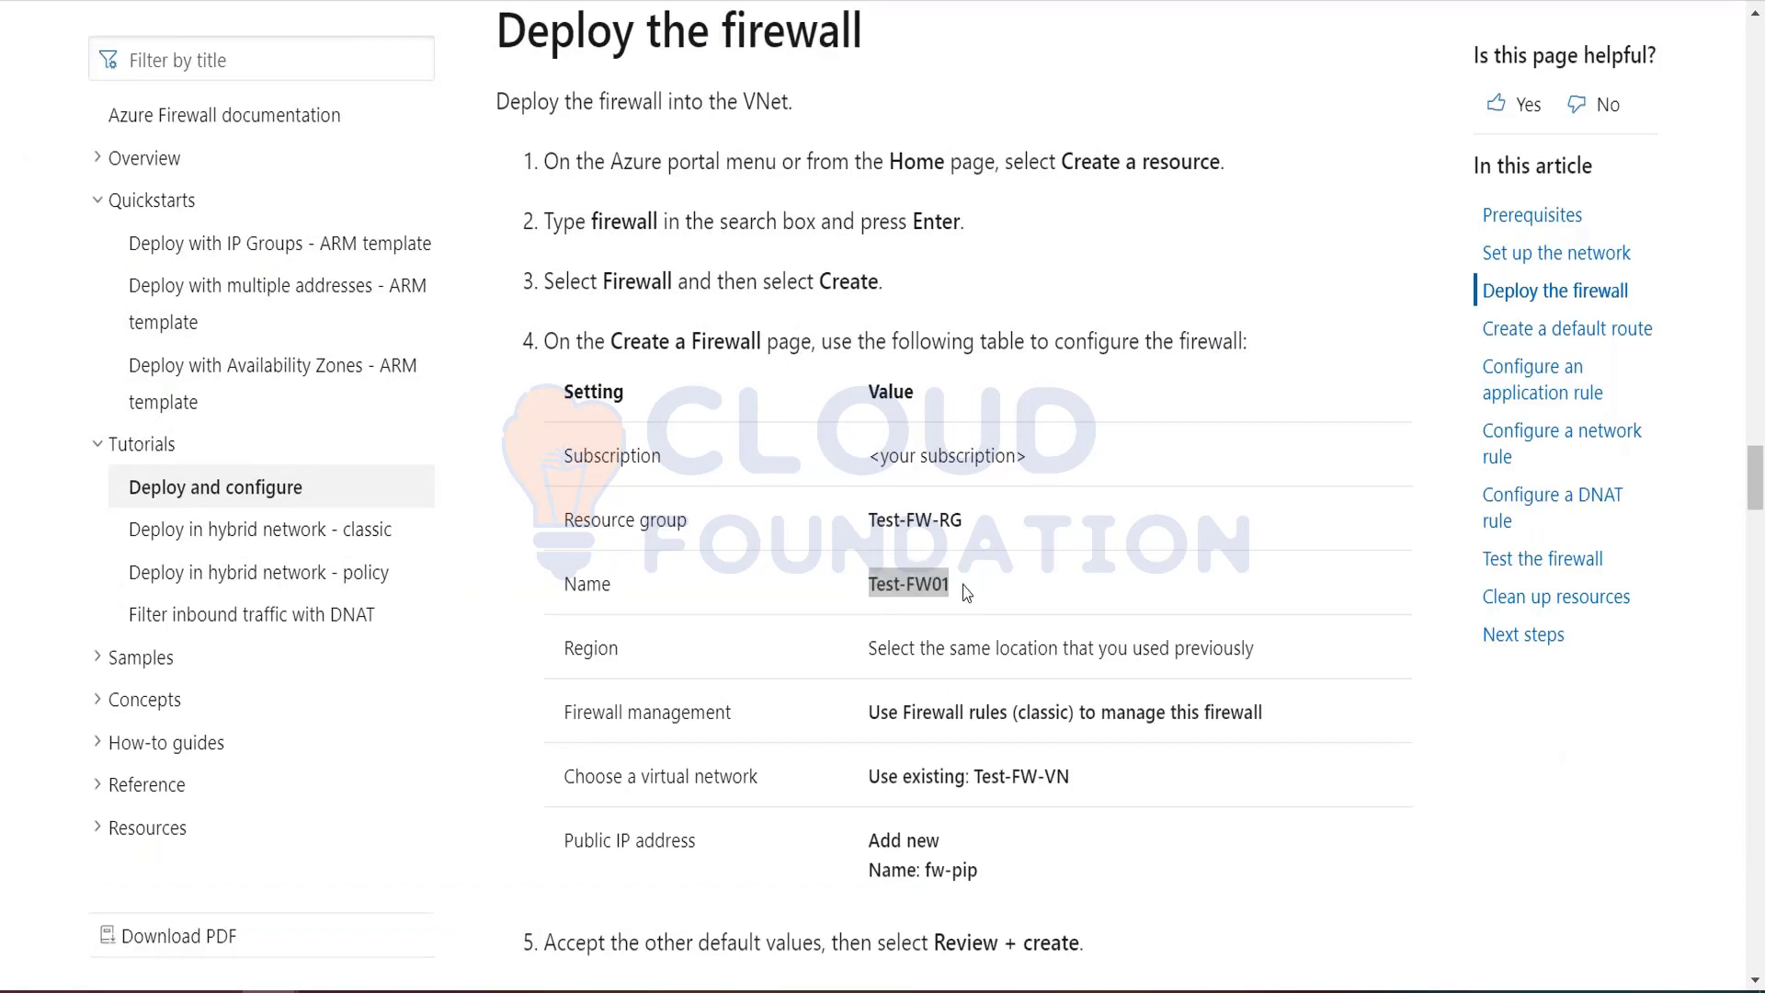
{"action": "key", "text": "alt+Tab"}
{"action": "key", "text": "ctrl+v"}
{"action": "left_click", "coordinate": [1191, 589]}
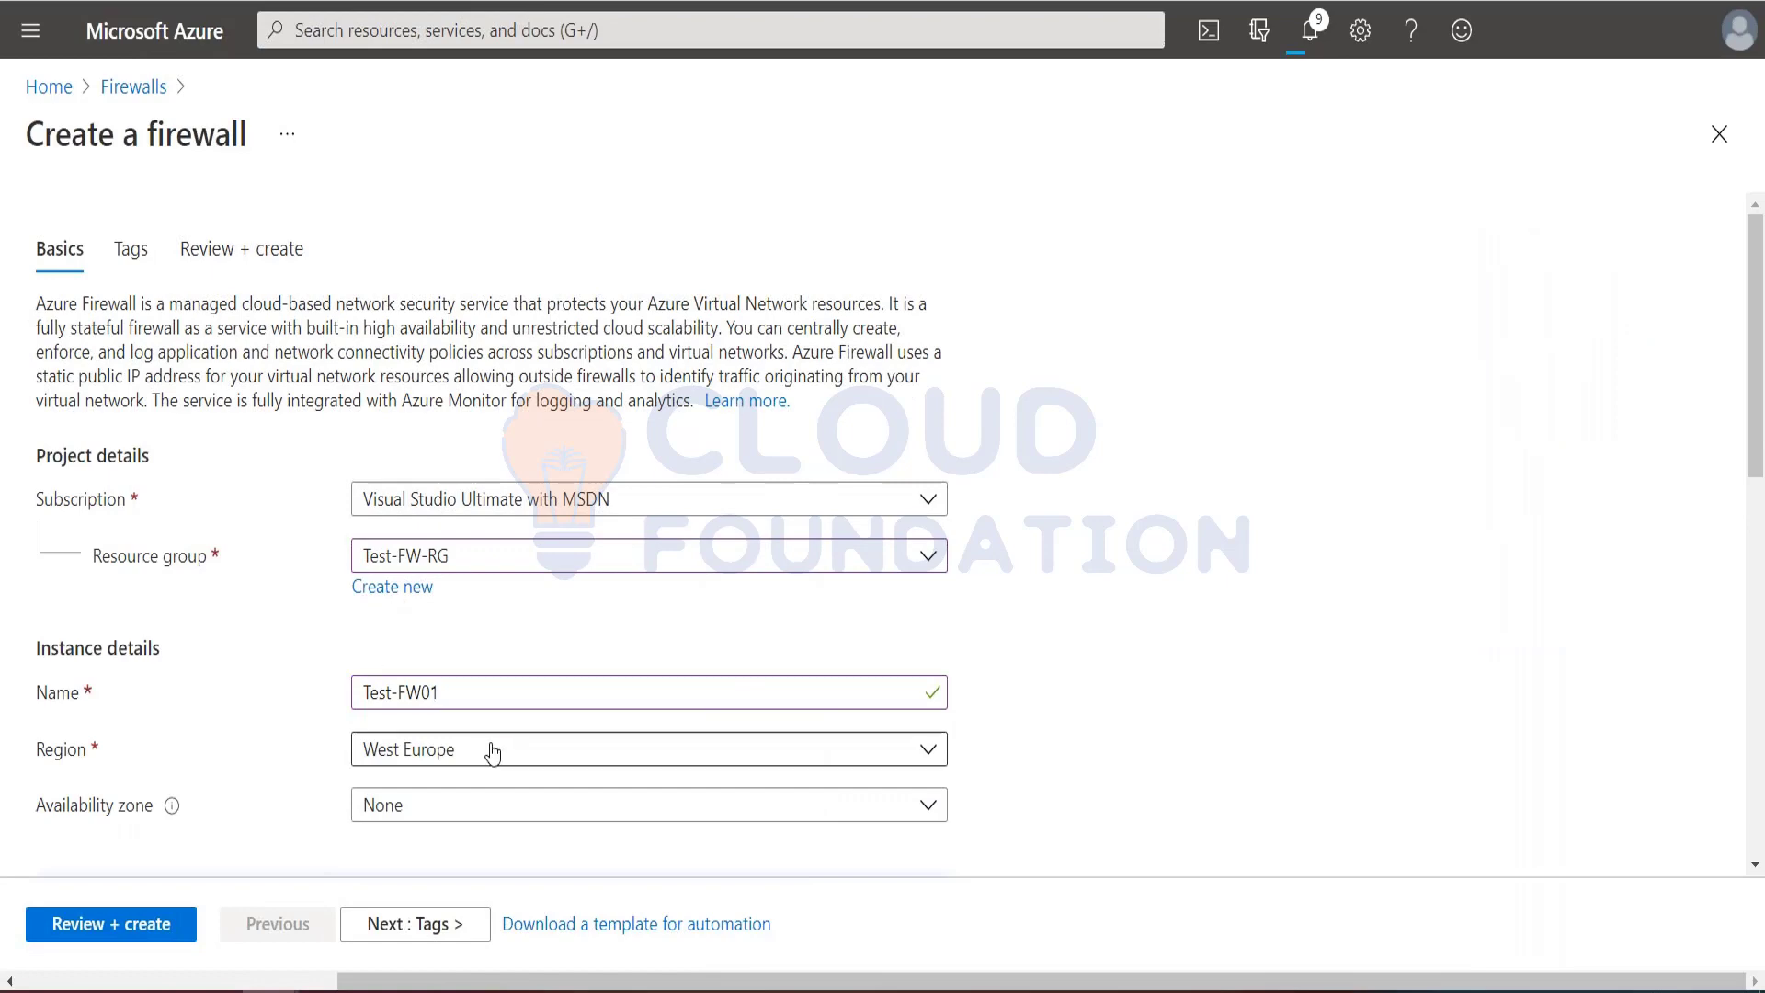
Step: Check the tutorial's region instruction and set the firewall's region to Southeast Asia
{"action": "key", "text": "alt+Tab"}
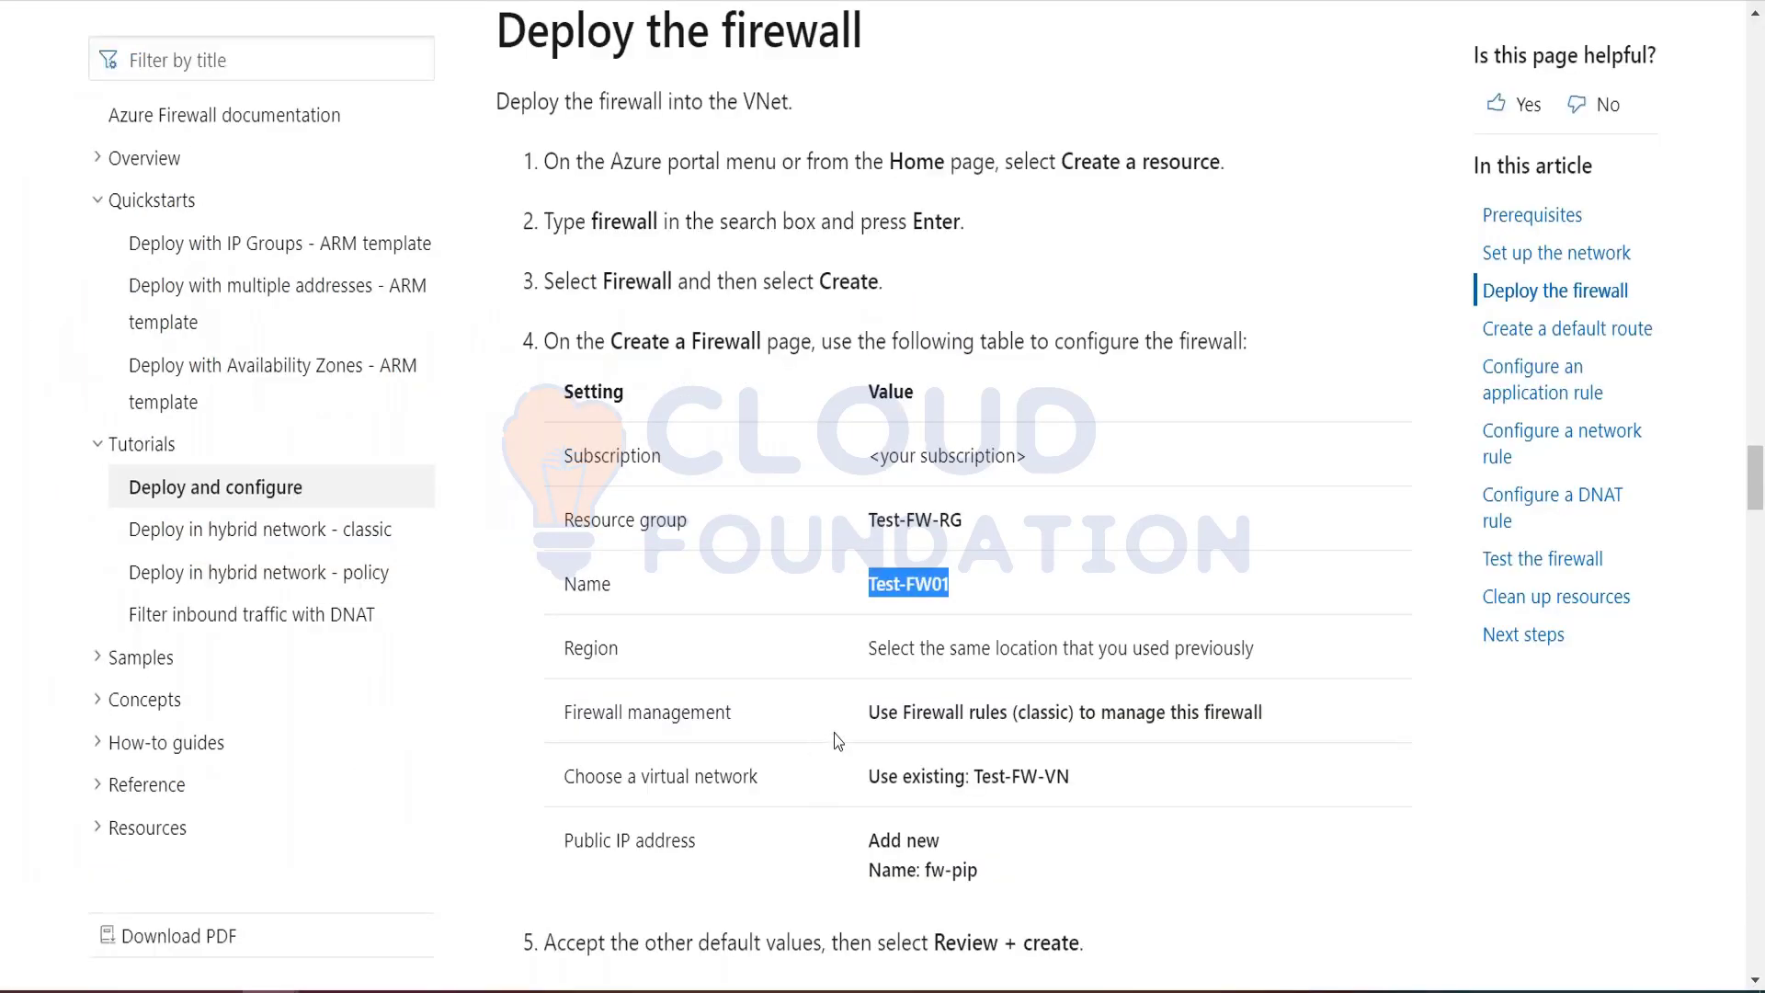
{"action": "scroll", "coordinate": [836, 736], "scroll_direction": "down", "scroll_amount": 4}
{"action": "key", "text": "alt+Tab"}
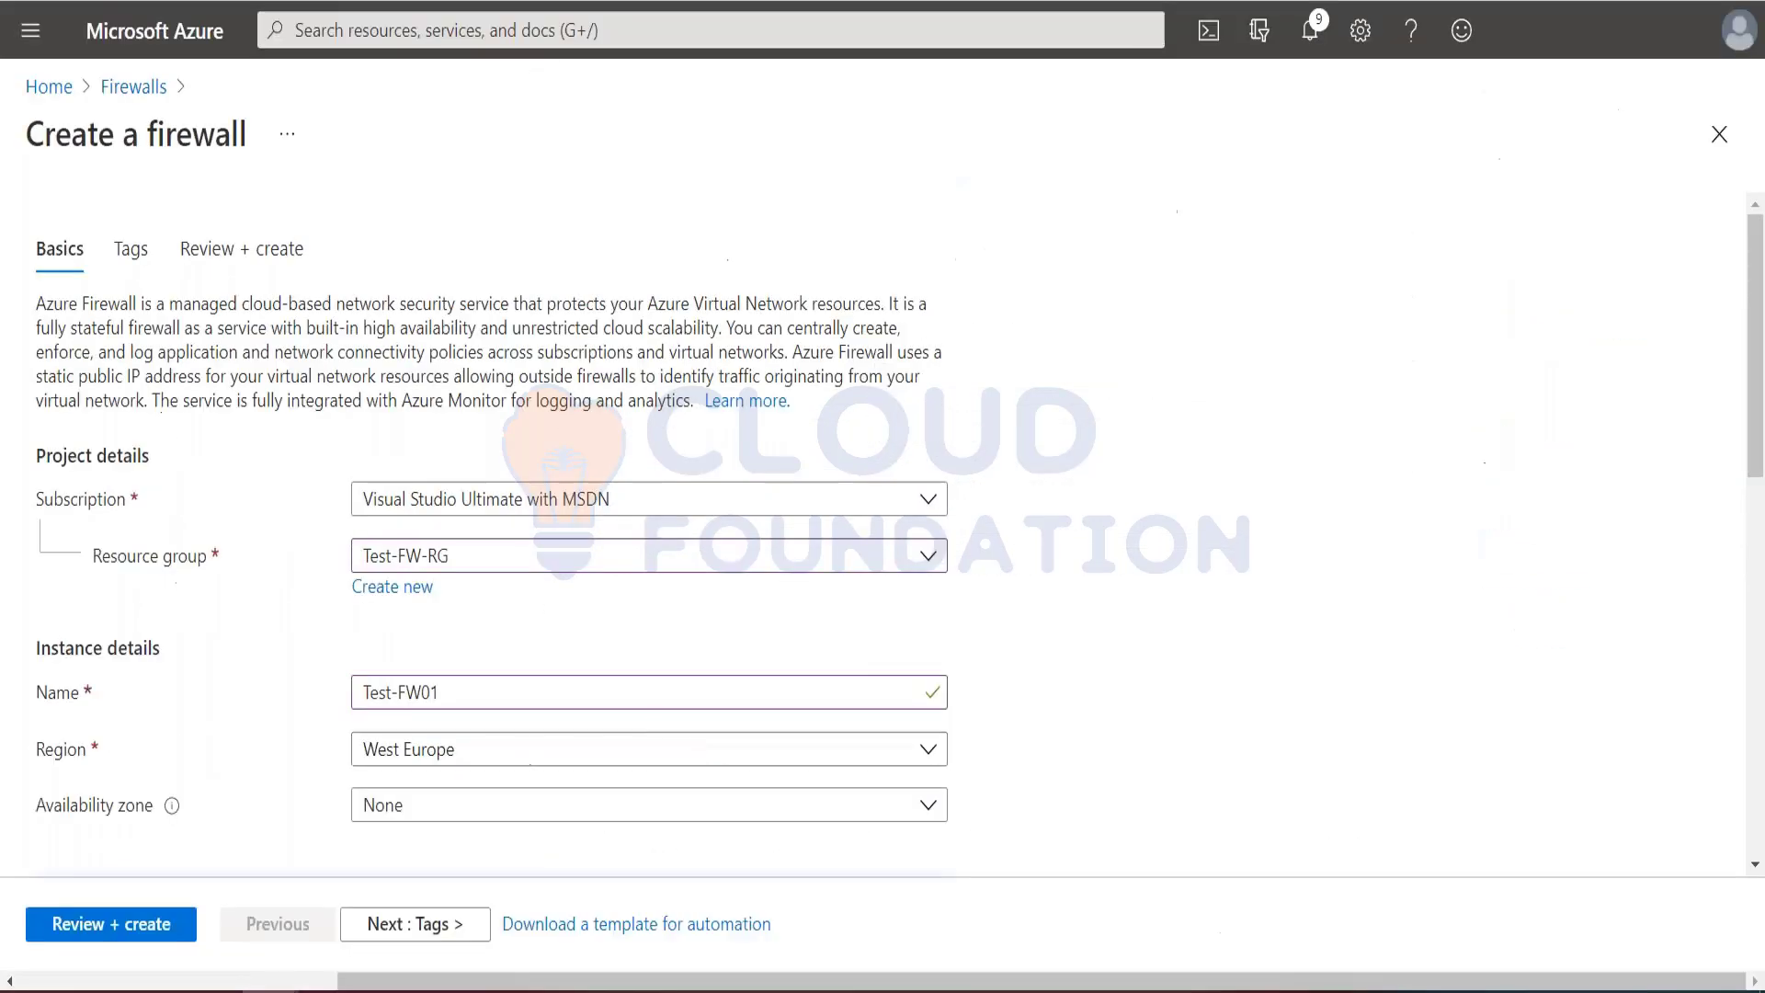
{"action": "left_click", "coordinate": [432, 749]}
{"action": "type", "text": "south"}
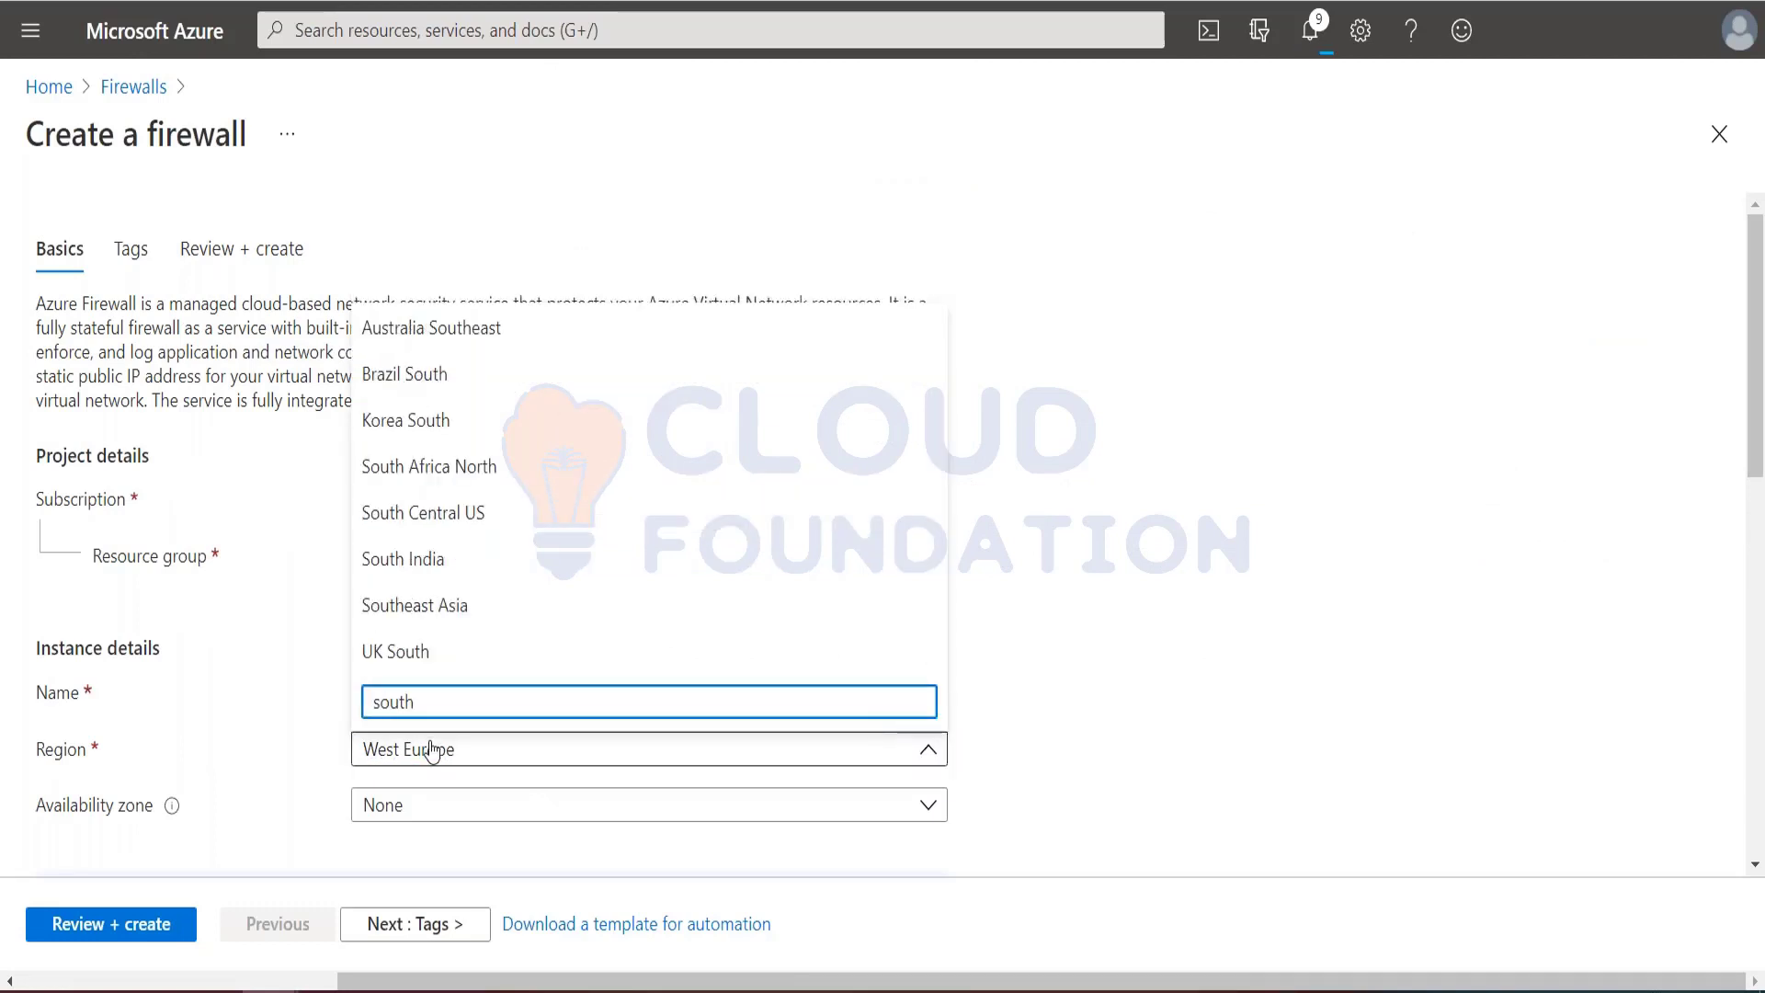
{"action": "type", "text": "east"}
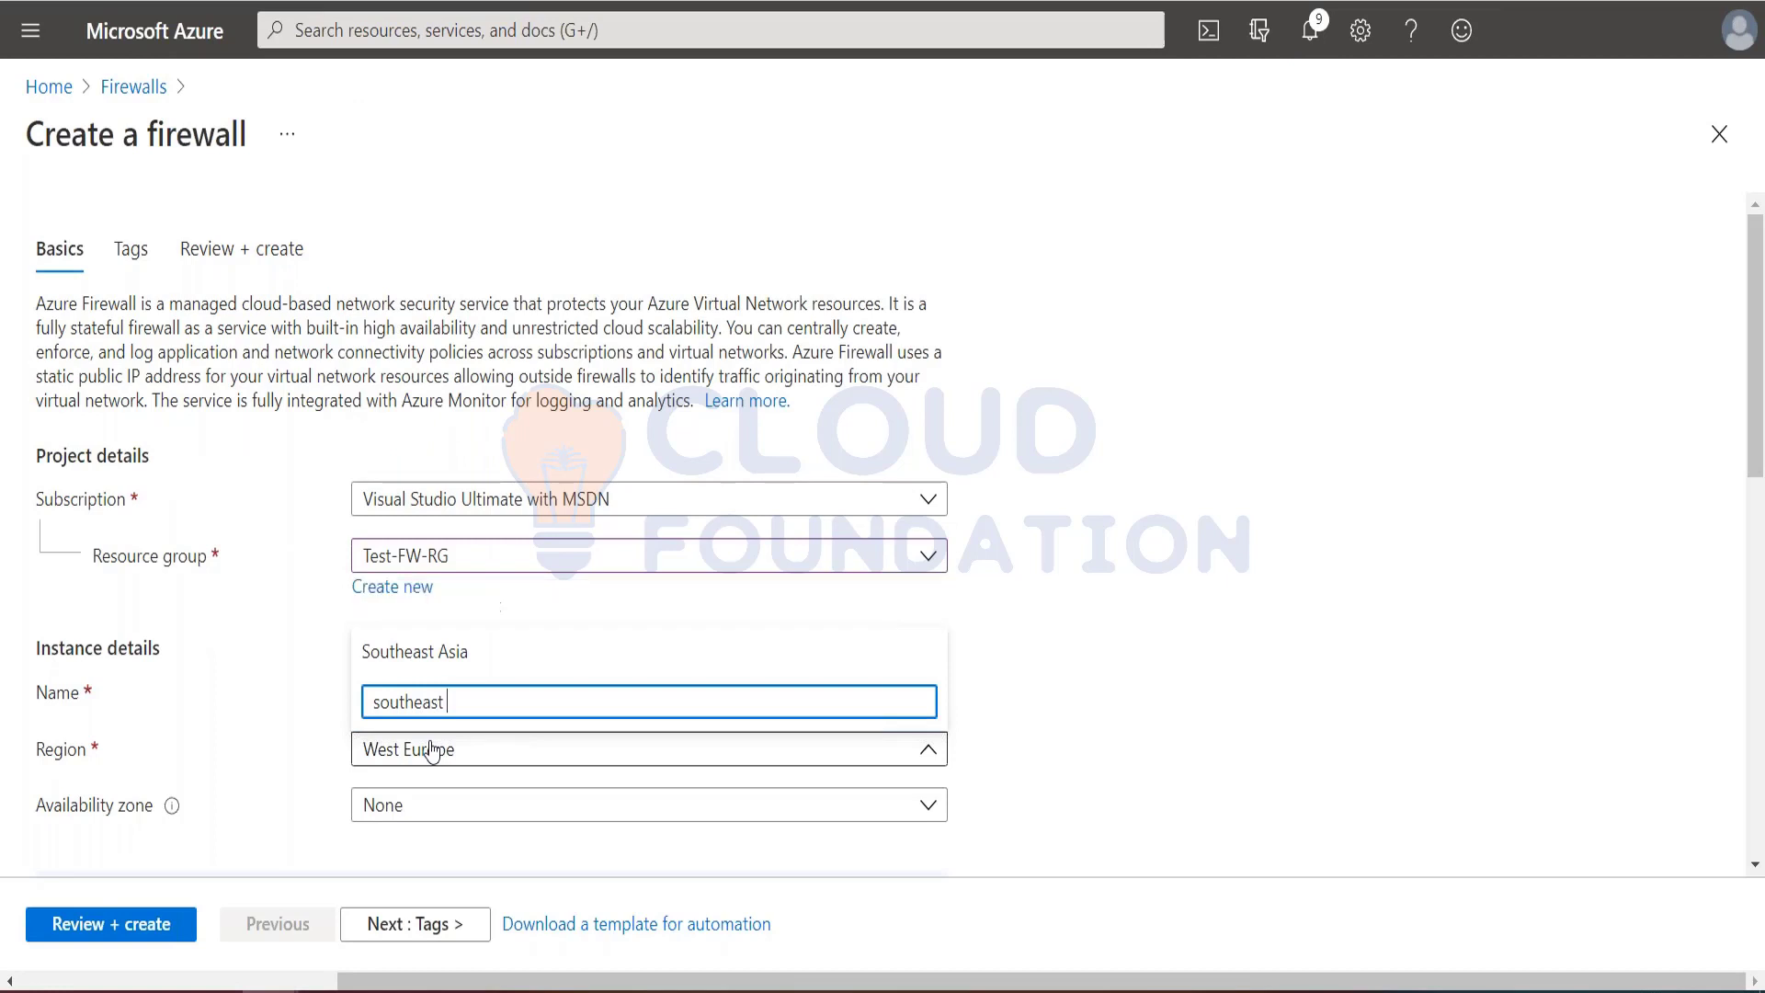
{"action": "left_click", "coordinate": [413, 651]}
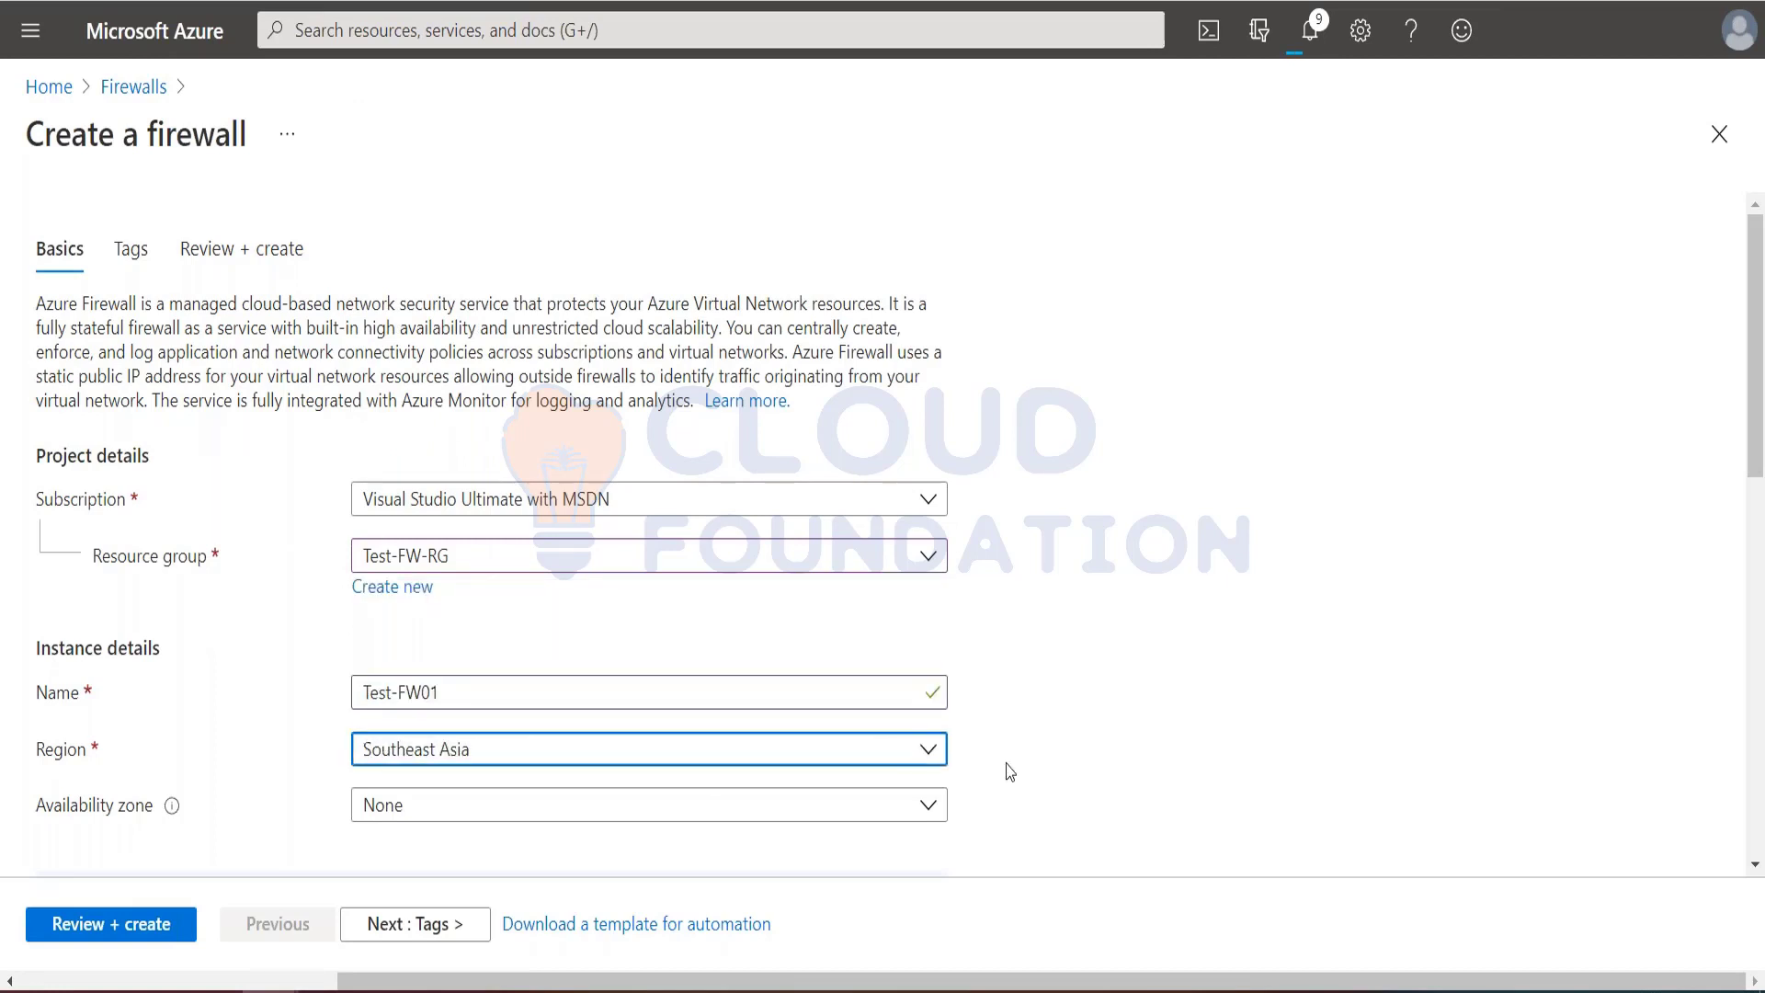
Step: Select availability zones 1, 2 and 3 for the firewall
{"action": "scroll", "coordinate": [1009, 768], "scroll_direction": "down", "scroll_amount": 3}
{"action": "left_click", "coordinate": [554, 521]}
{"action": "left_click", "coordinate": [374, 540]}
{"action": "left_click", "coordinate": [374, 586]}
{"action": "left_click", "coordinate": [375, 633]}
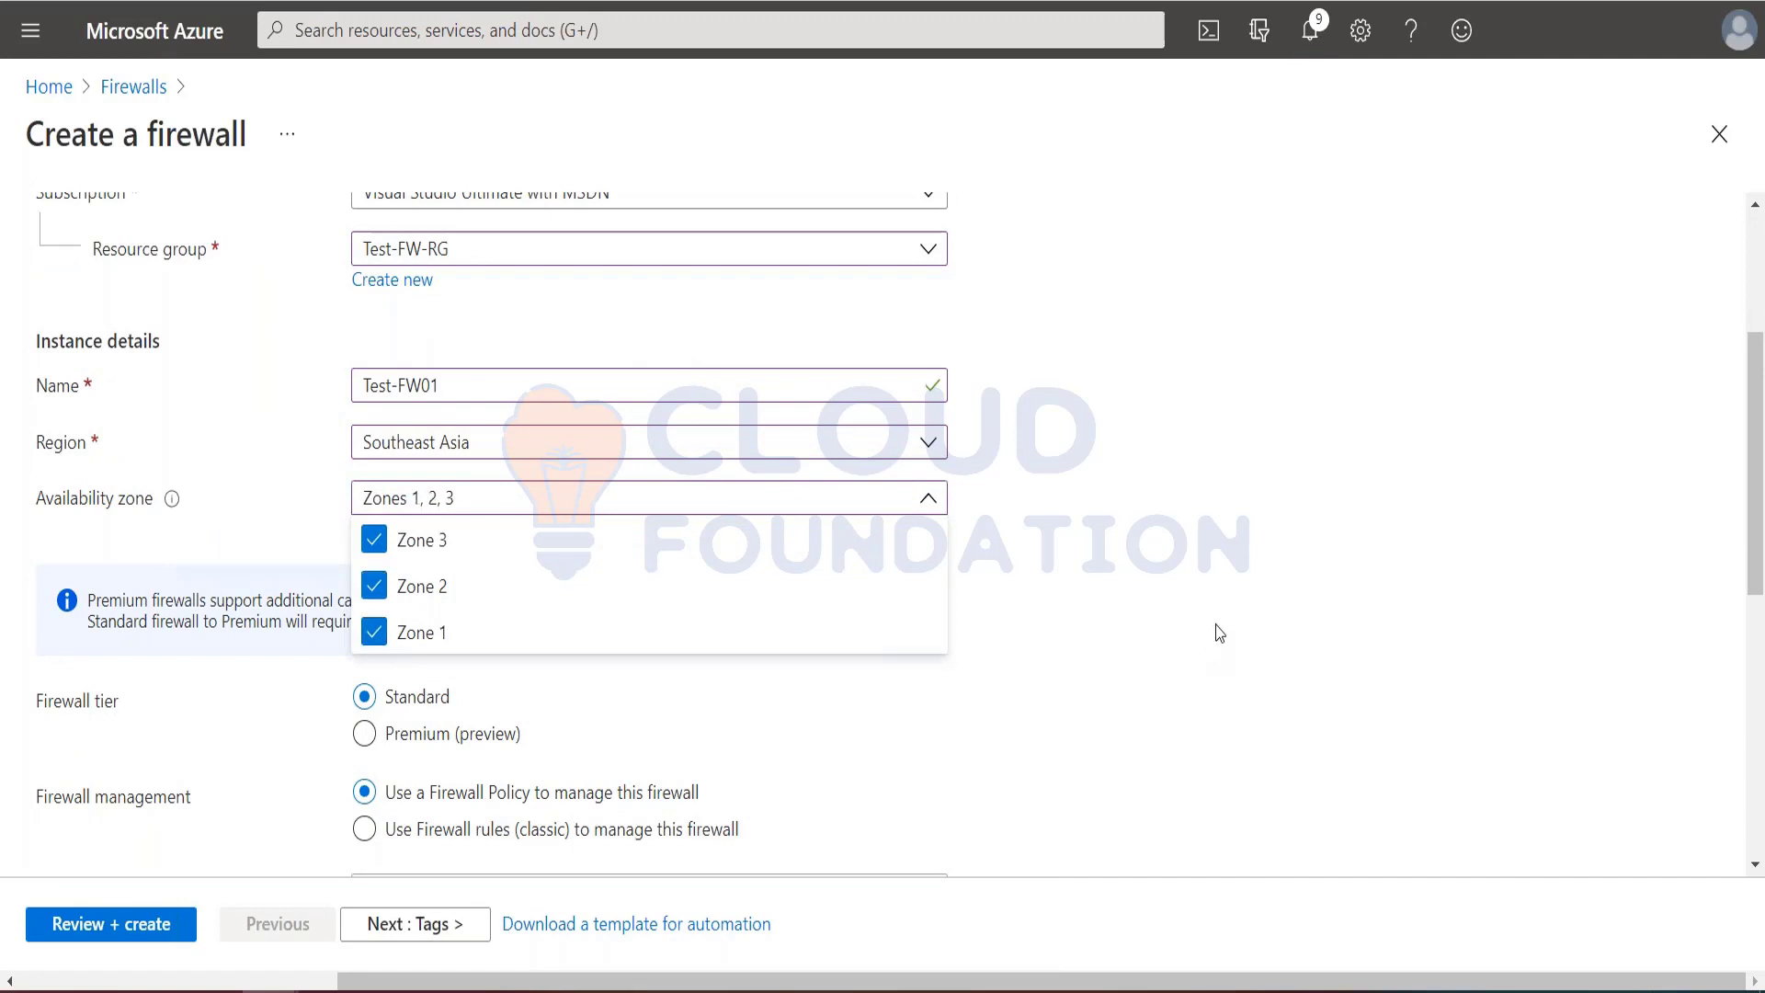
{"action": "left_click", "coordinate": [1217, 631]}
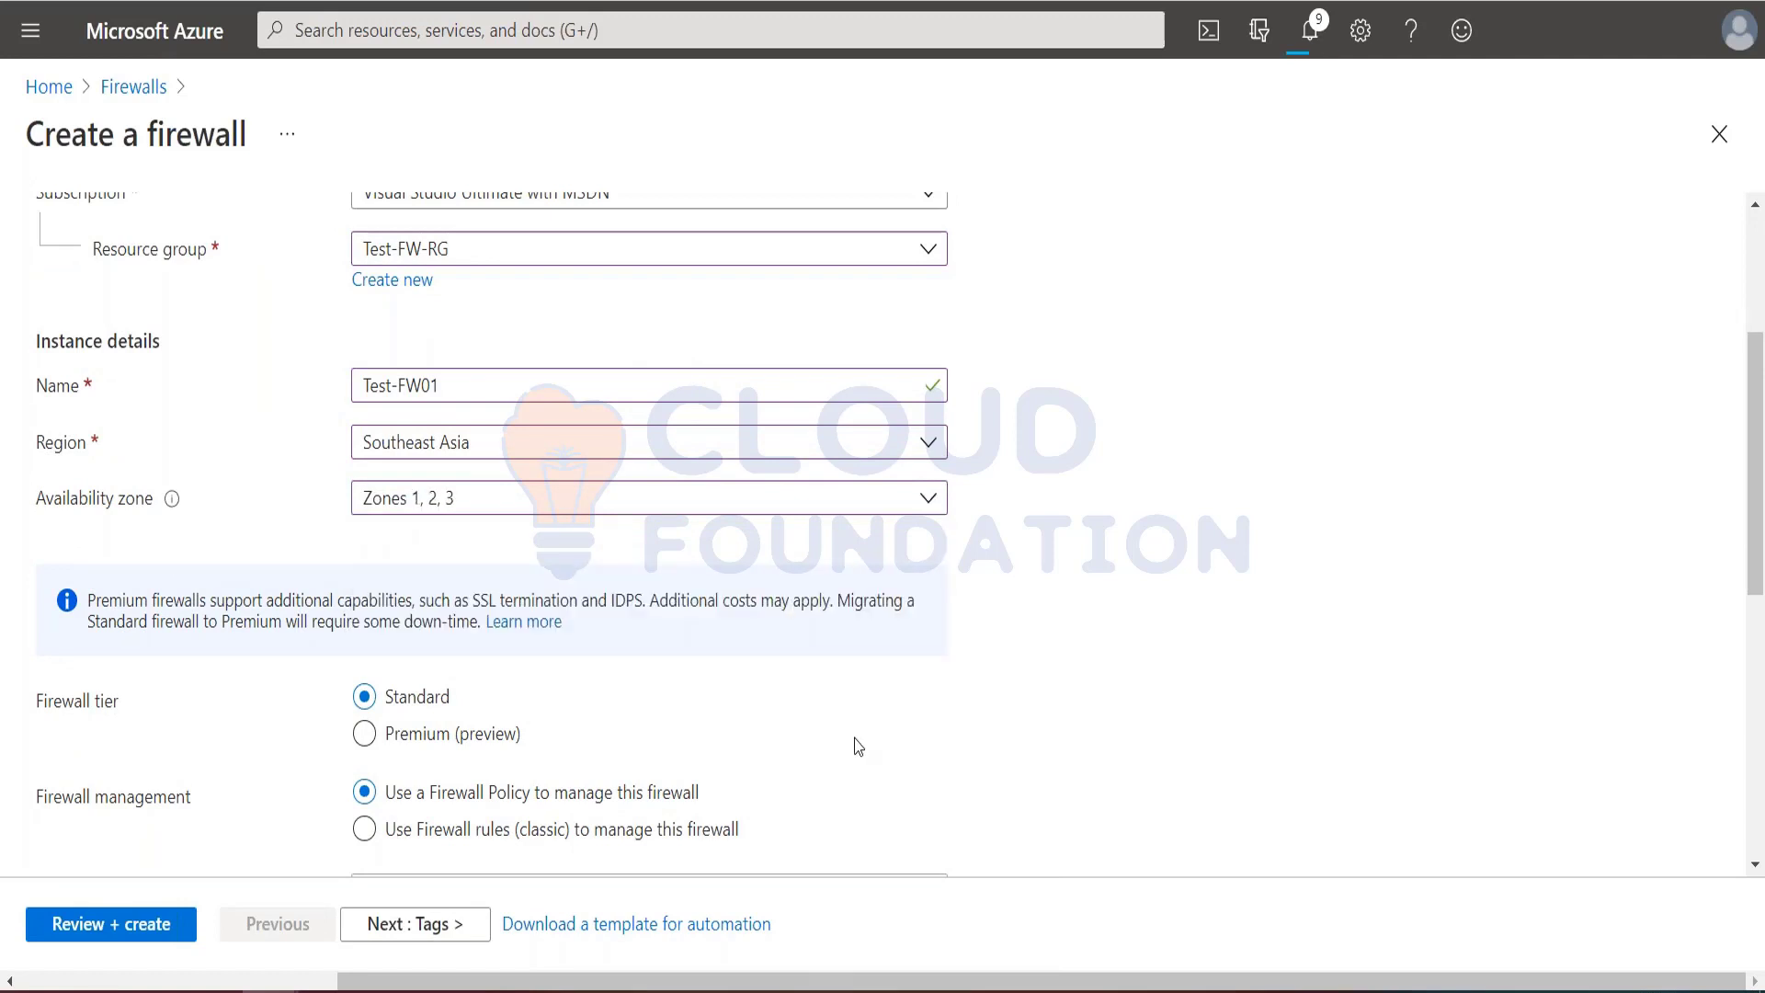
Step: Check the tutorial's firewall settings, then choose Firewall rules (classic) for firewall management and the option to use an existing virtual network
{"action": "key", "text": "ctrl+Tab"}
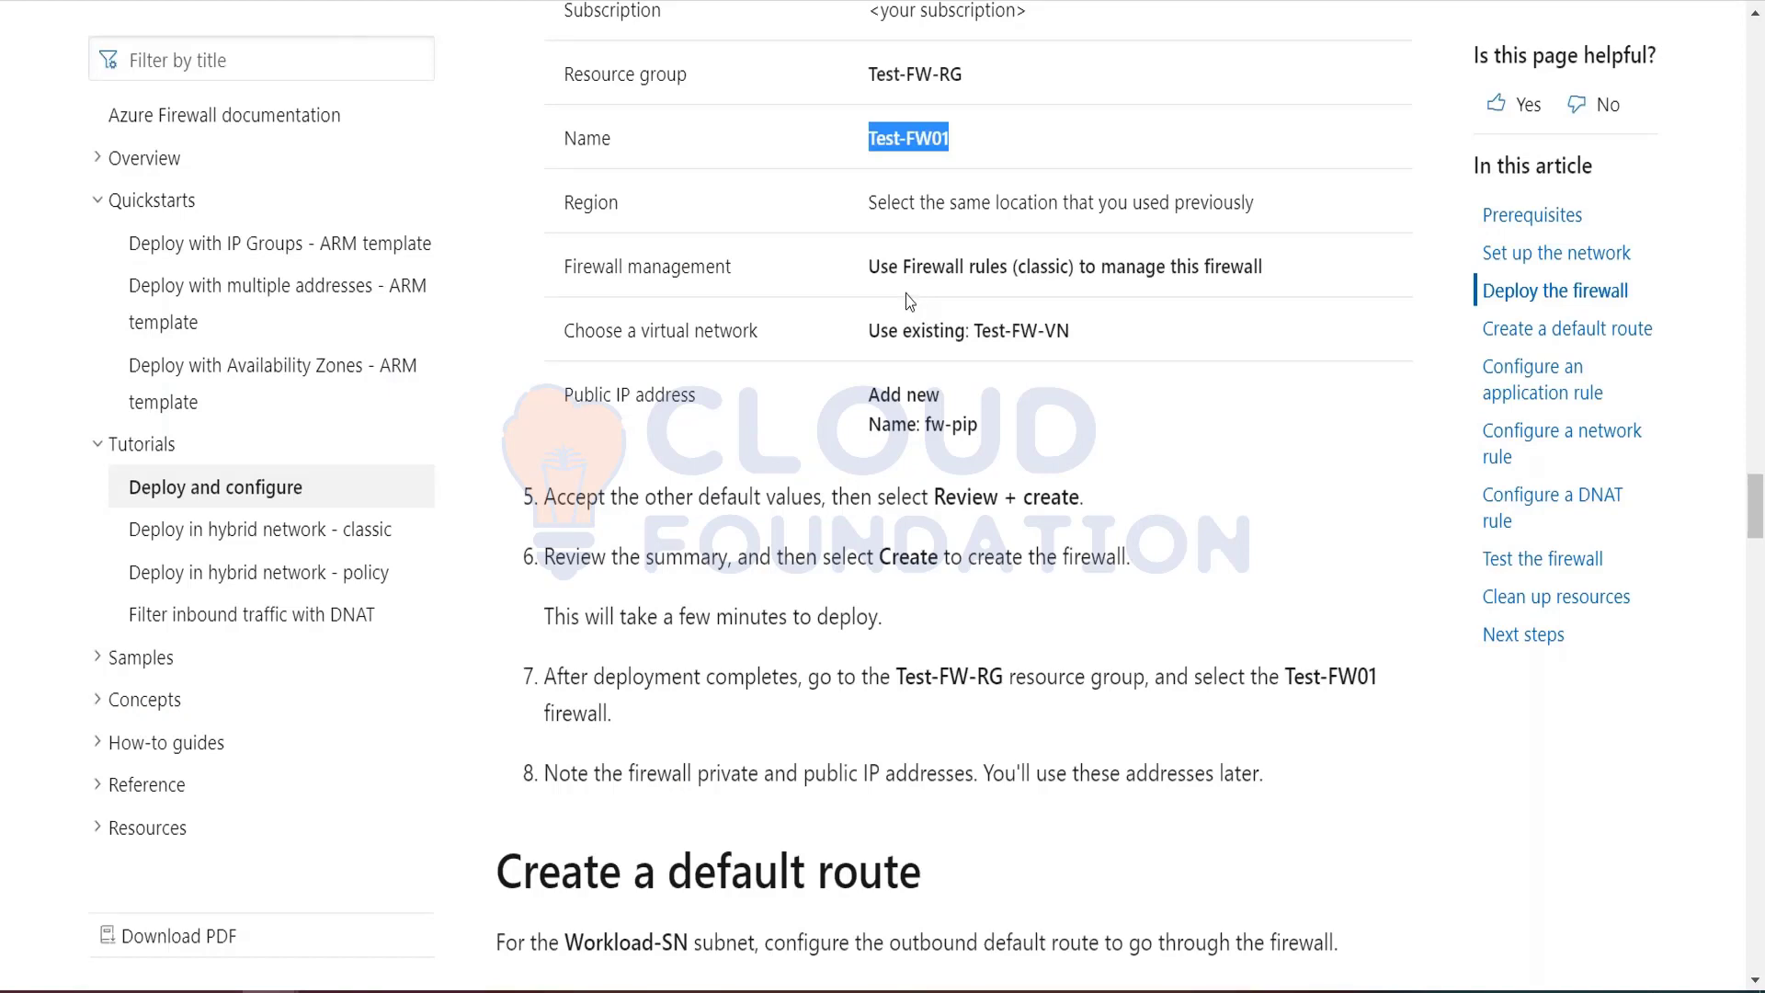
{"action": "key", "text": "ctrl+Tab"}
{"action": "scroll", "coordinate": [892, 769], "scroll_direction": "down", "scroll_amount": 2}
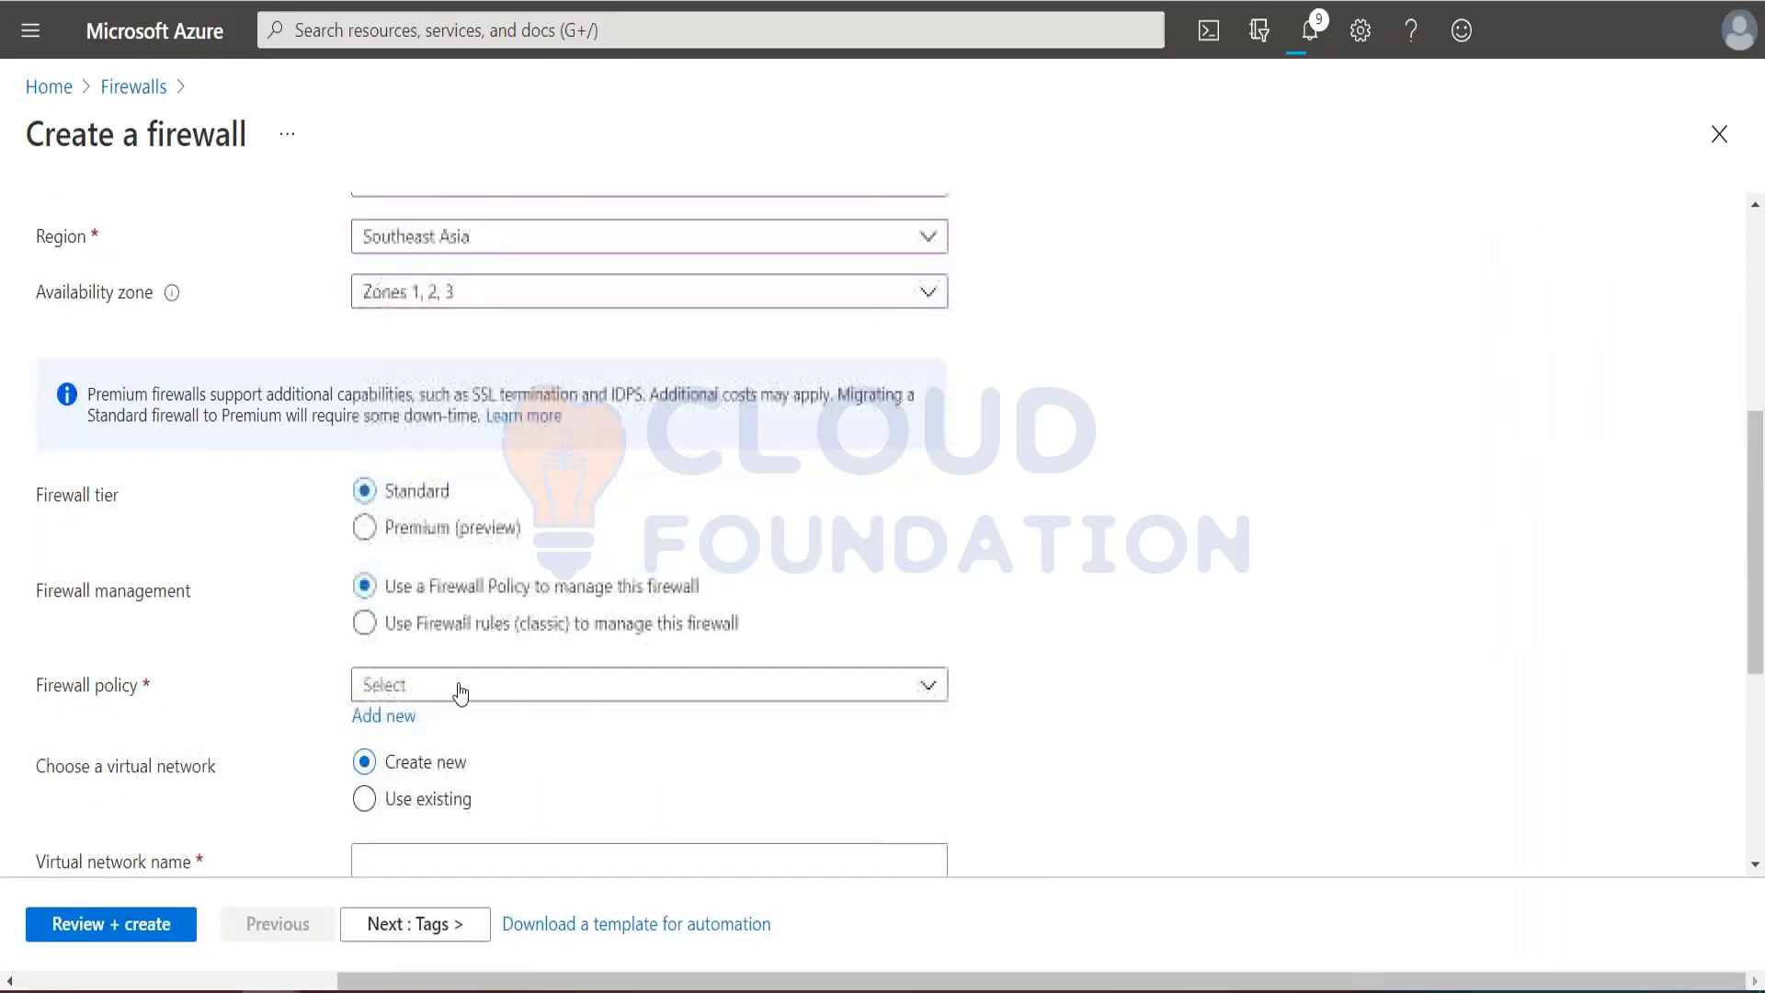
{"action": "left_click", "coordinate": [453, 623]}
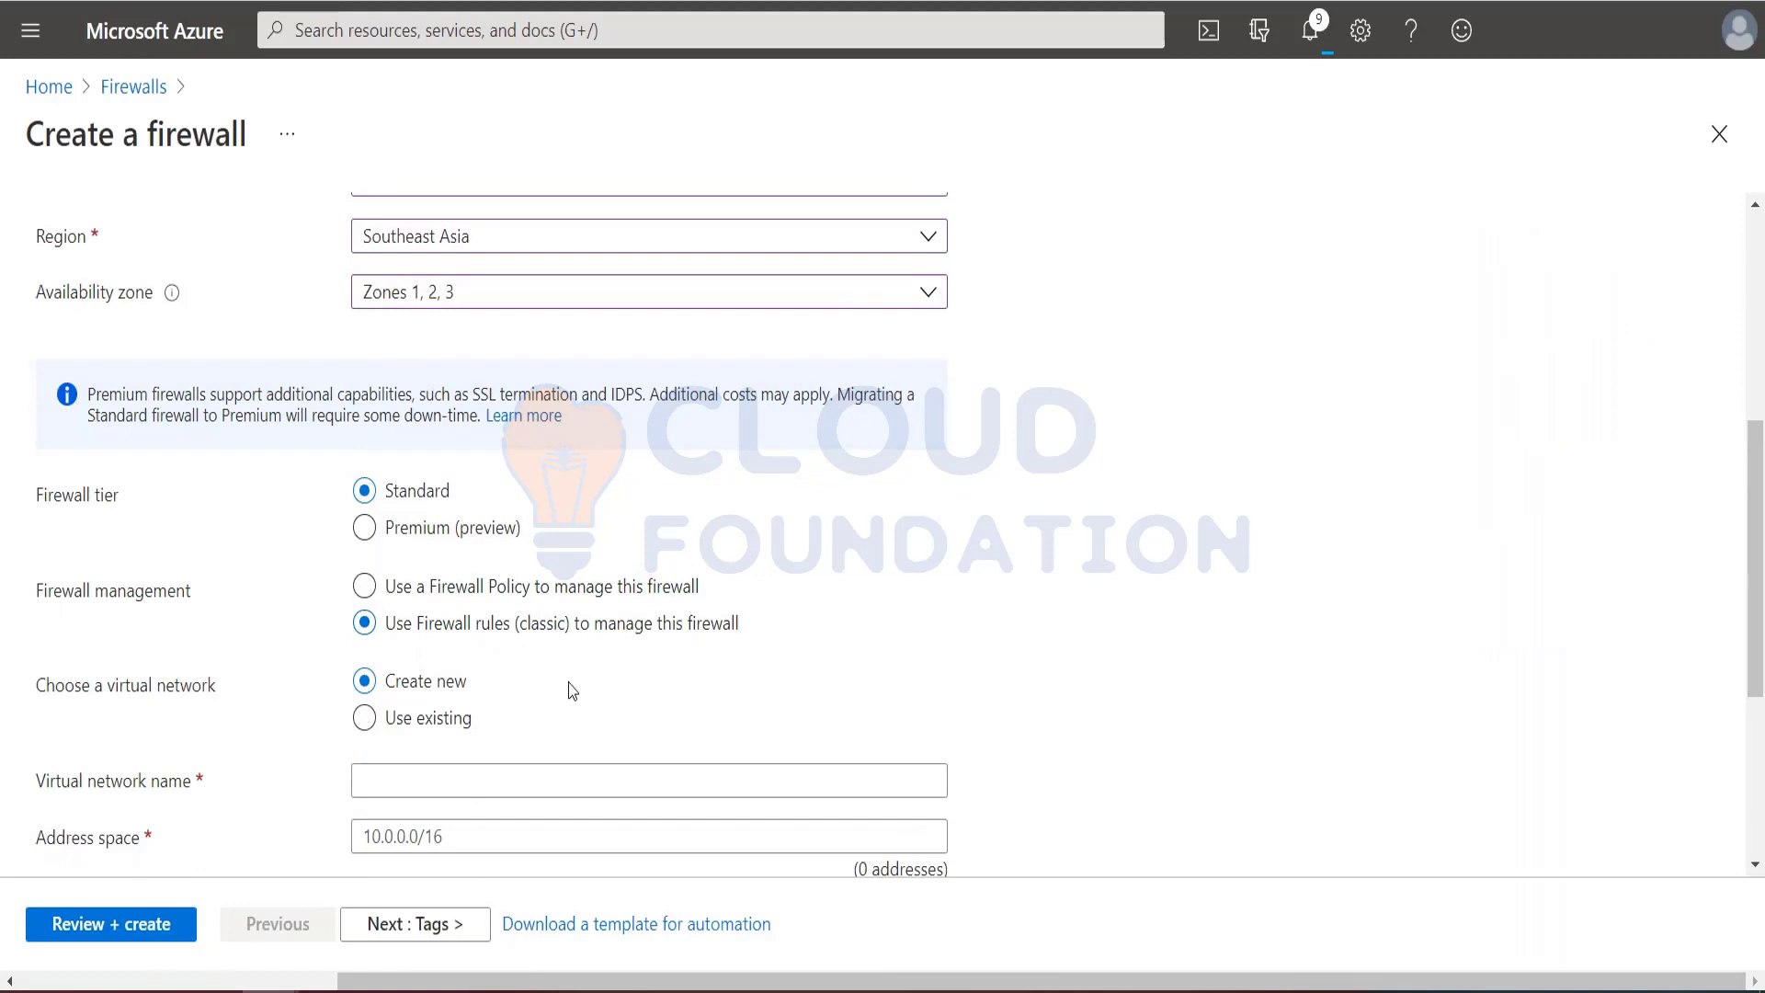
{"action": "scroll", "coordinate": [575, 685], "scroll_direction": "down", "scroll_amount": 1}
{"action": "left_click", "coordinate": [390, 615]}
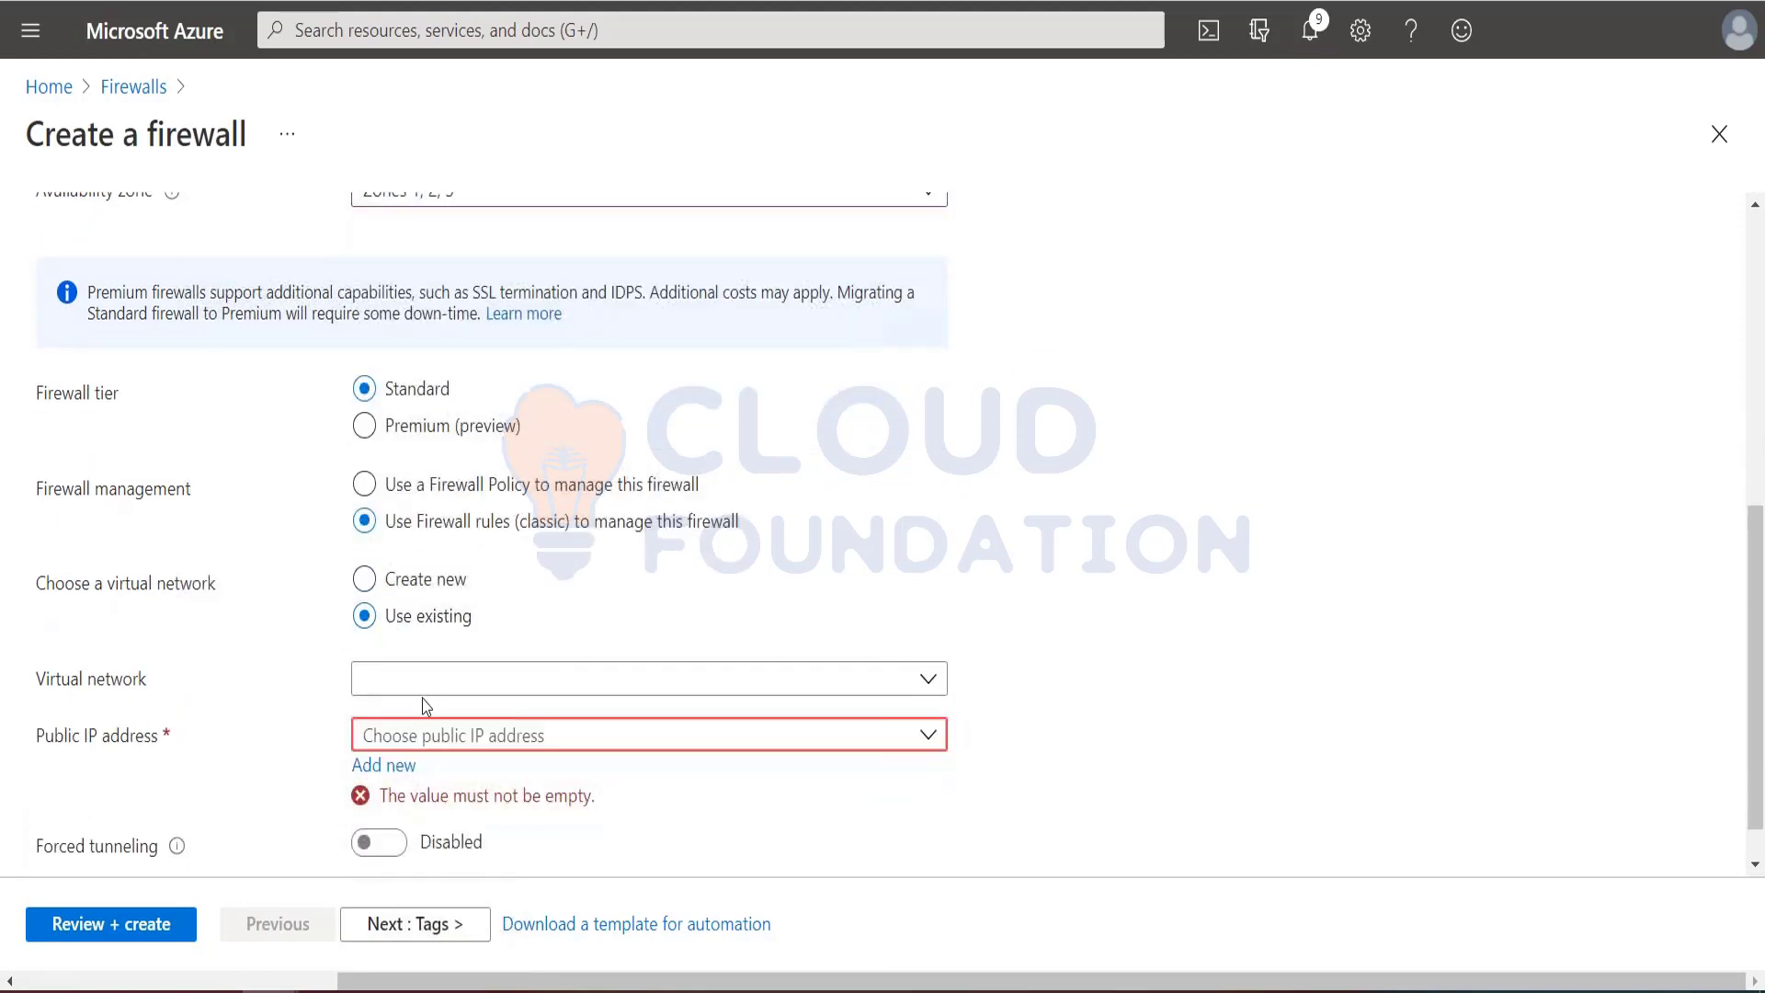
Step: Check the virtual network name in the tutorial and select Test-FW-VN (Test-FW-RG) as the firewall's virtual network
{"action": "key", "text": "alt+Tab"}
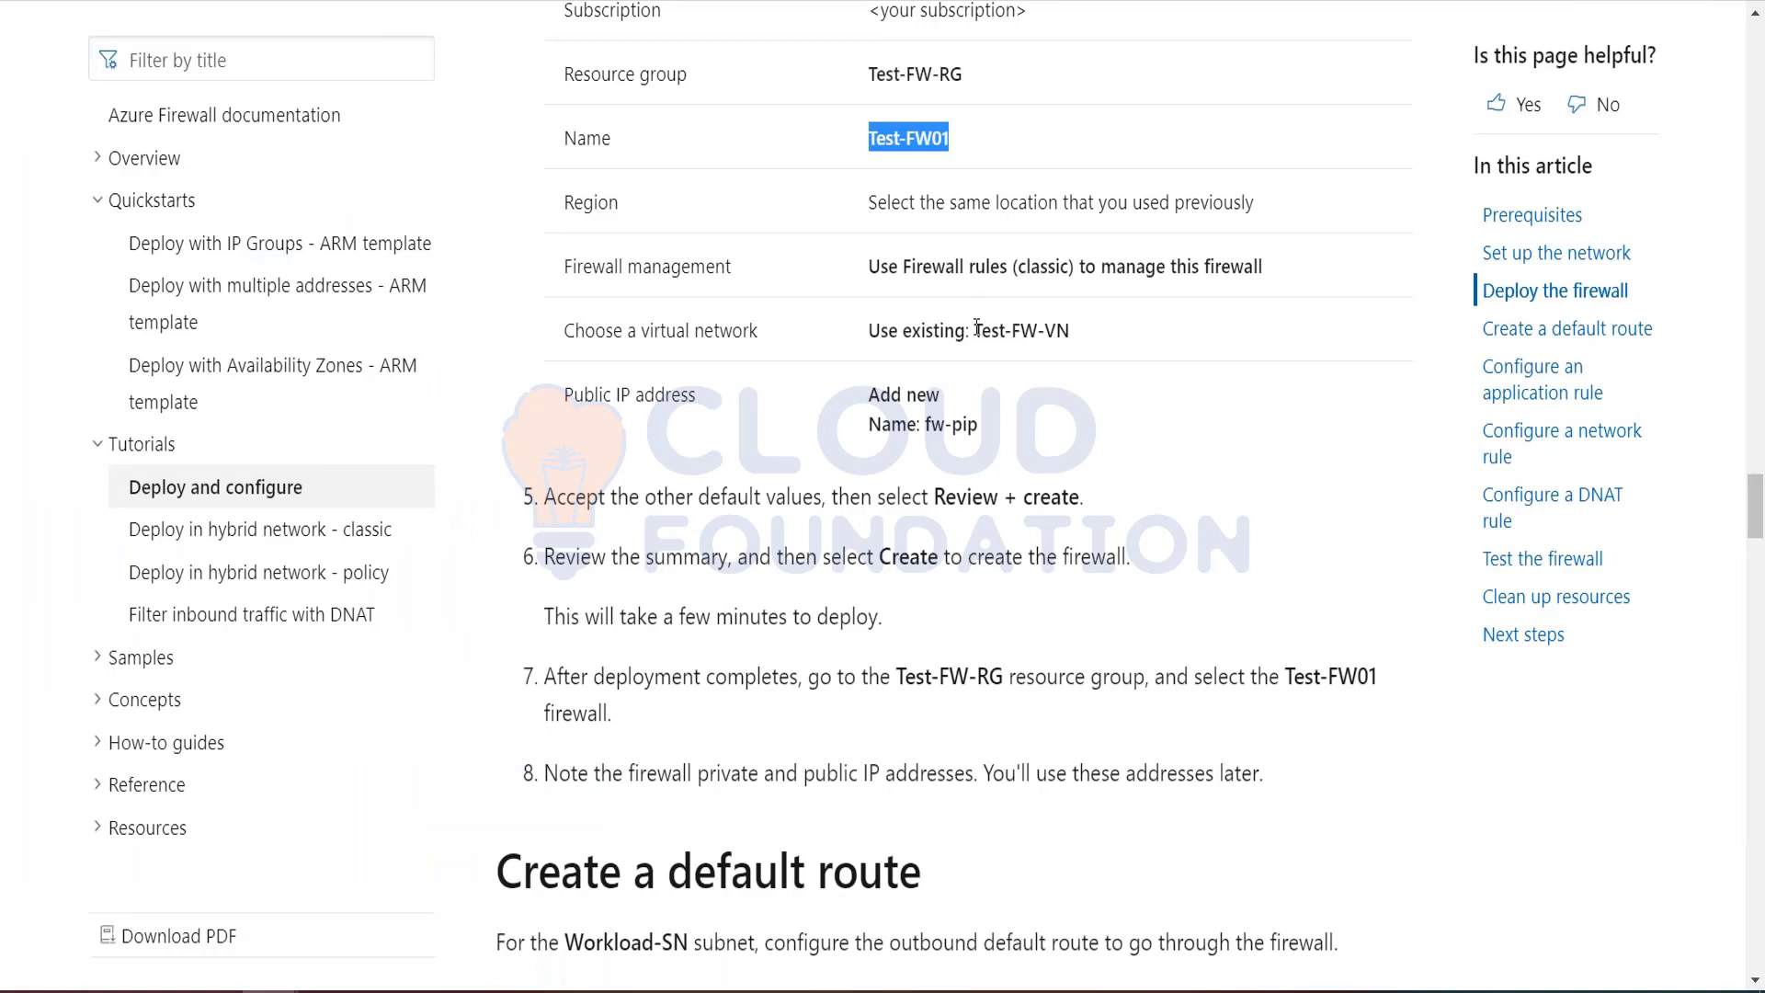
{"action": "key", "text": "alt+Tab"}
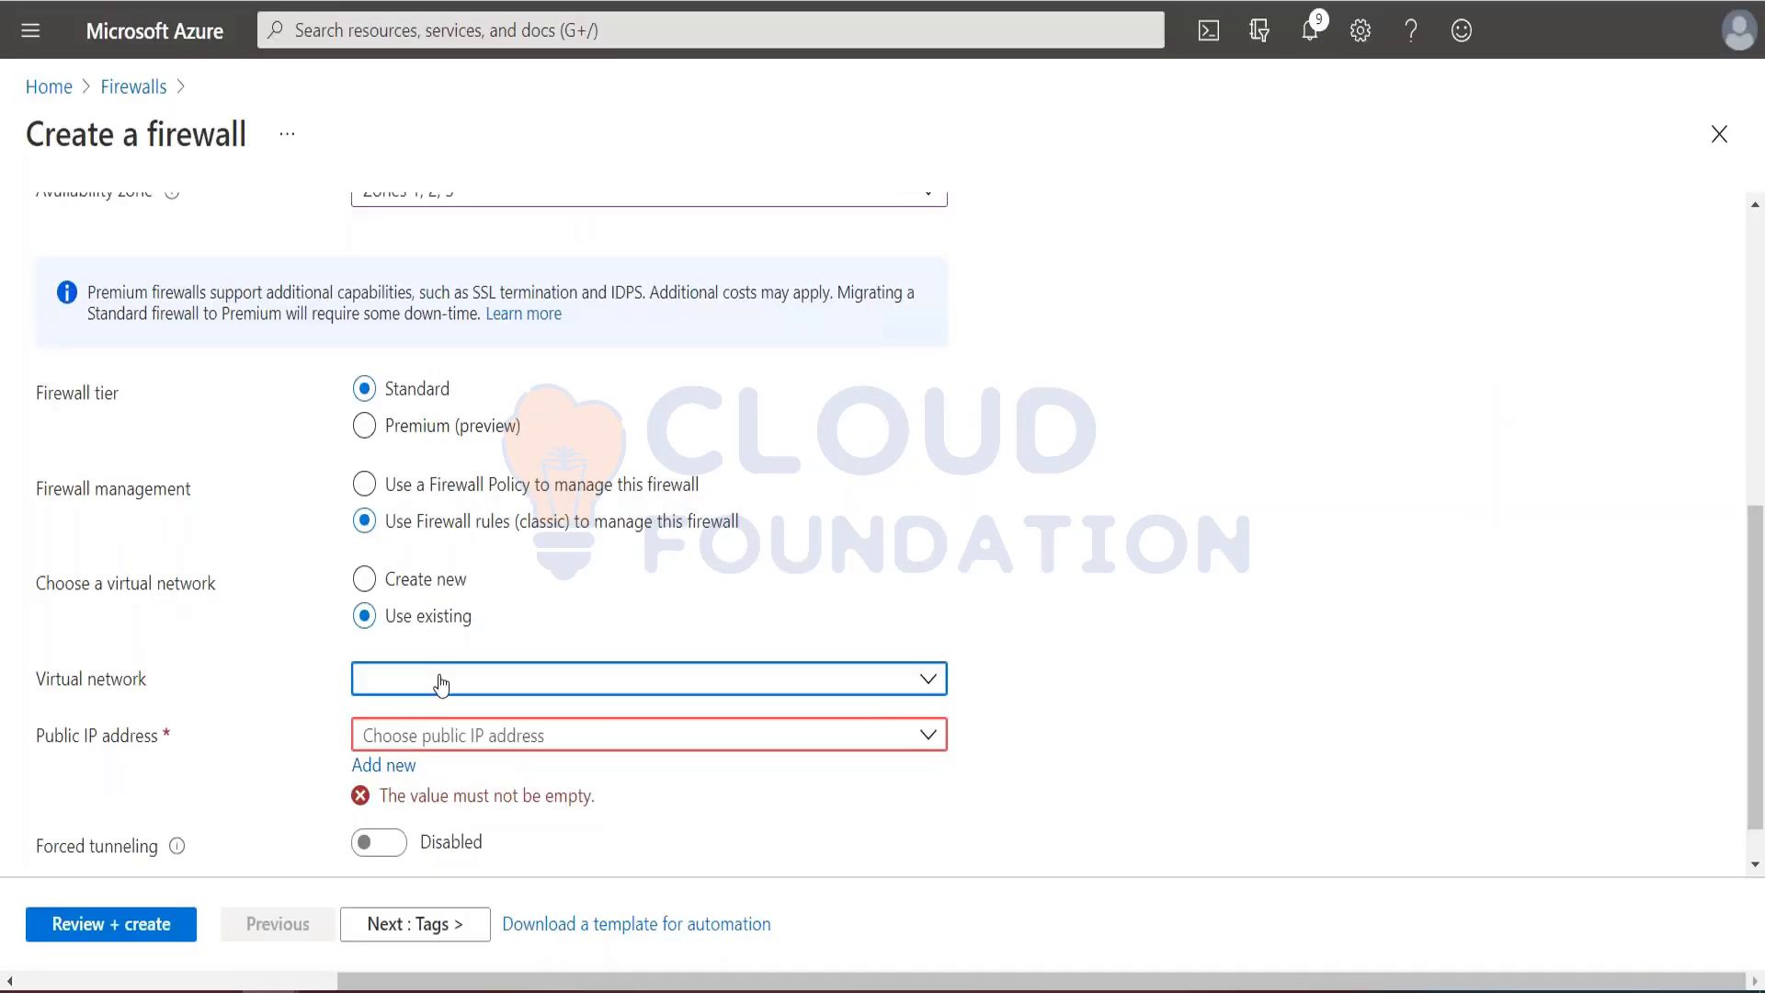
{"action": "left_click", "coordinate": [643, 679]}
{"action": "left_click", "coordinate": [418, 778]}
{"action": "left_click", "coordinate": [455, 736]}
{"action": "left_click", "coordinate": [1097, 666]}
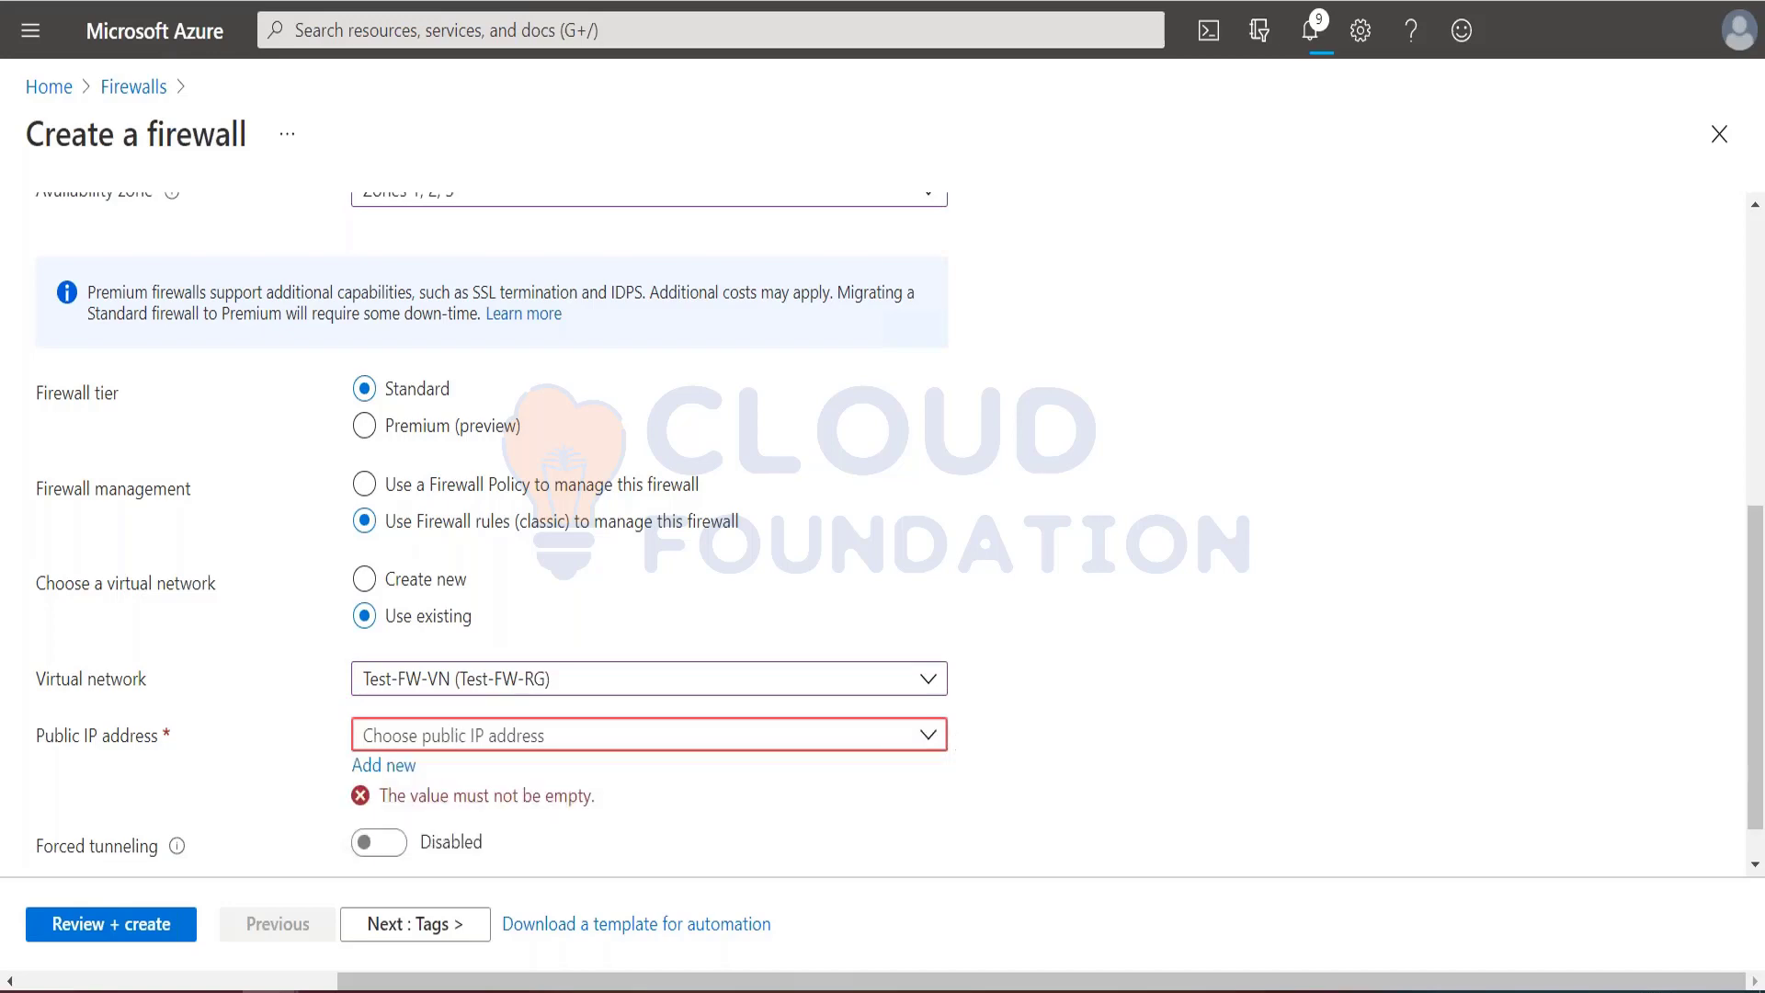
Step: Add a new public IP address named fw-pip for the firewall, copying the name from the tutorial
{"action": "key", "text": "alt+Tab"}
{"action": "scroll", "coordinate": [1044, 614], "scroll_direction": "down", "scroll_amount": 3}
{"action": "left_click_drag", "start_coordinate": [927, 126], "coordinate": [980, 128]}
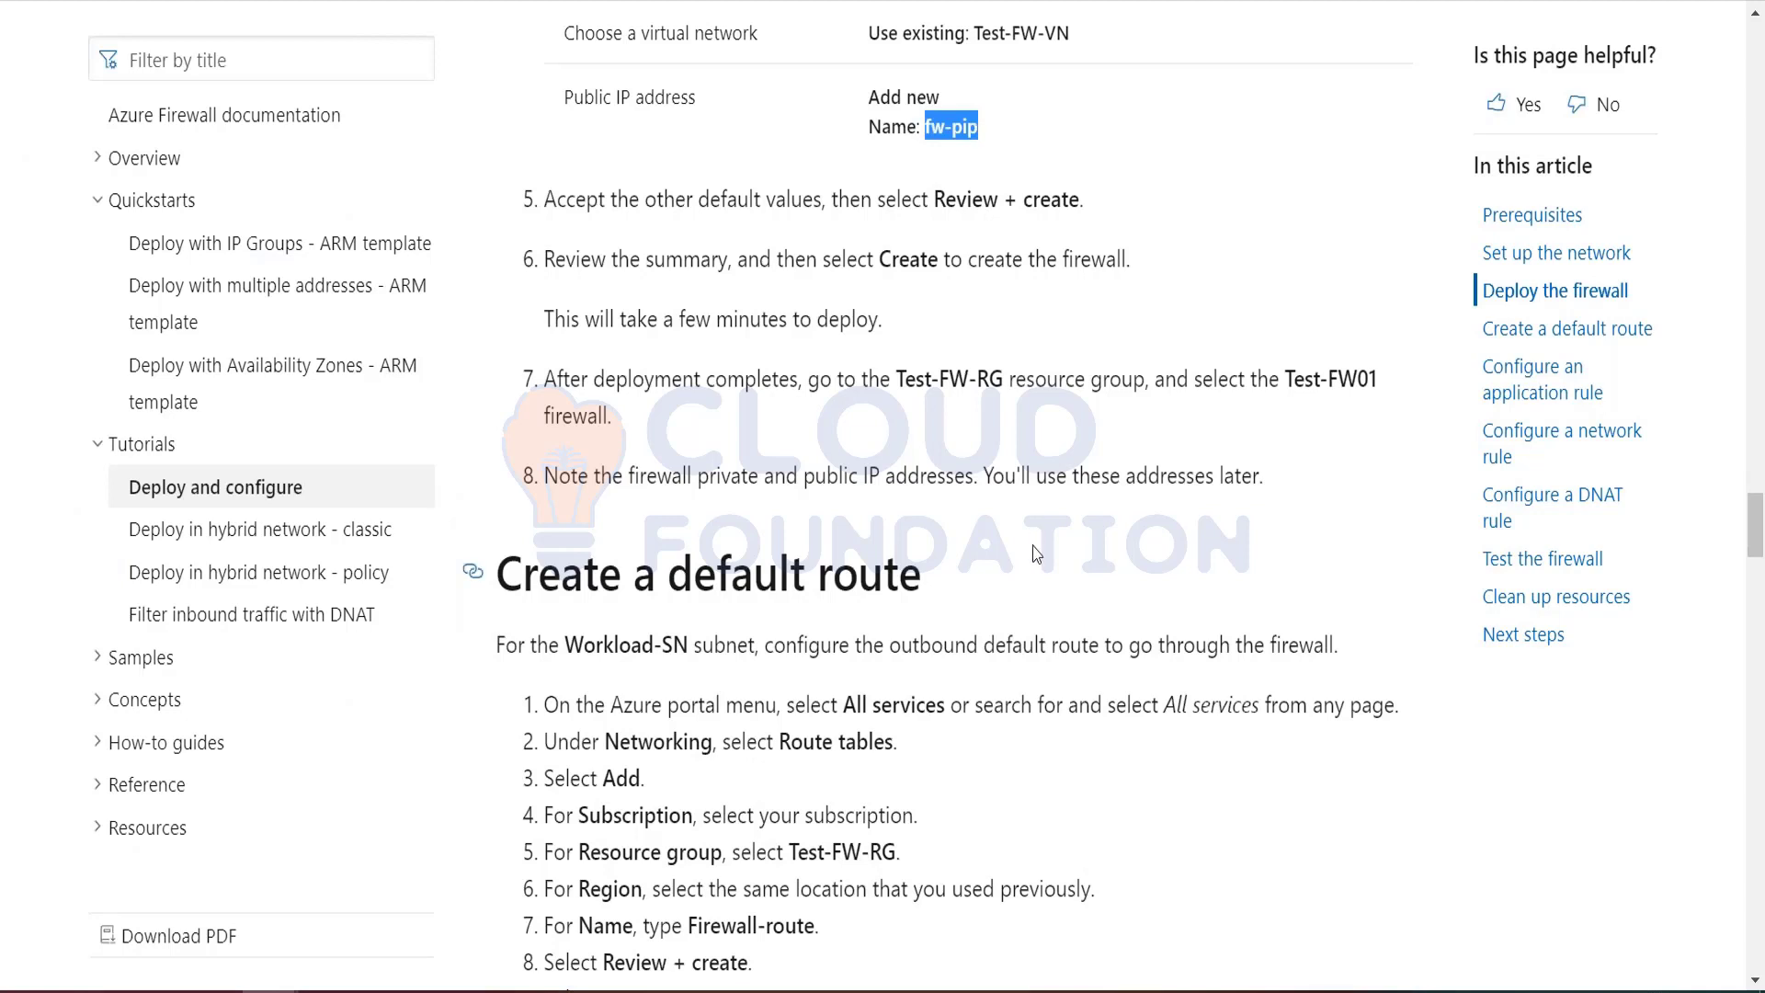
{"action": "key", "text": "alt+Tab"}
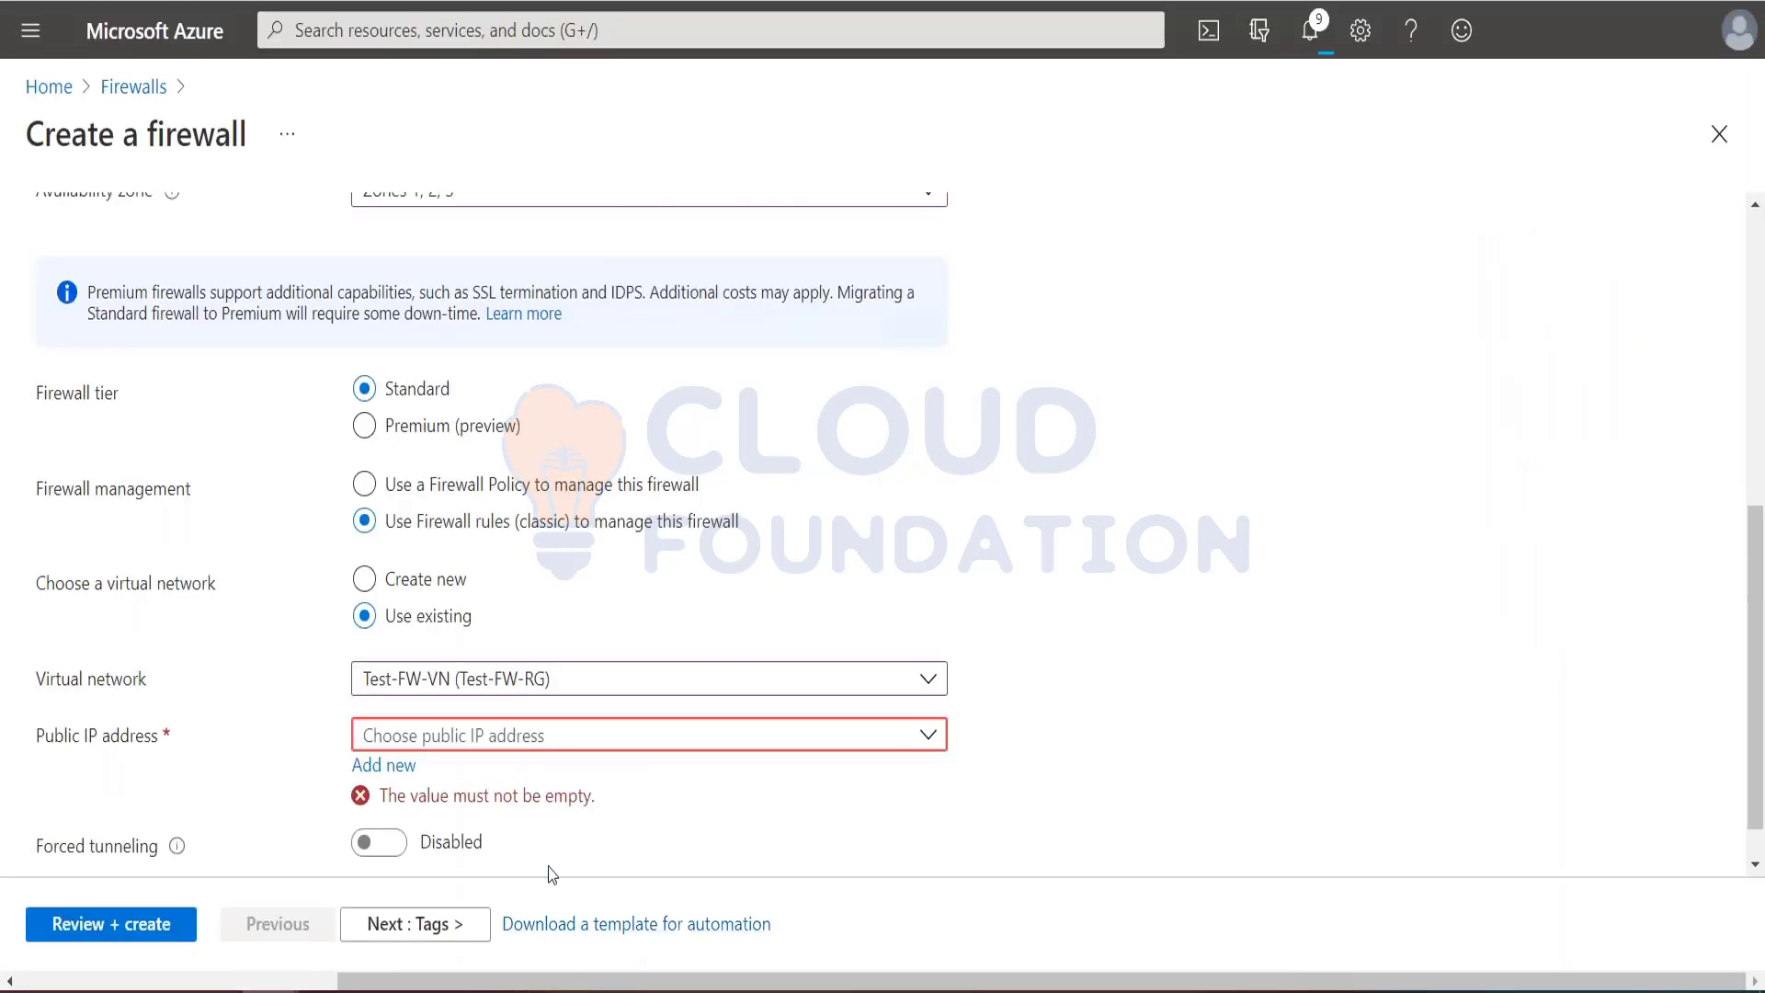
{"action": "left_click", "coordinate": [383, 765]}
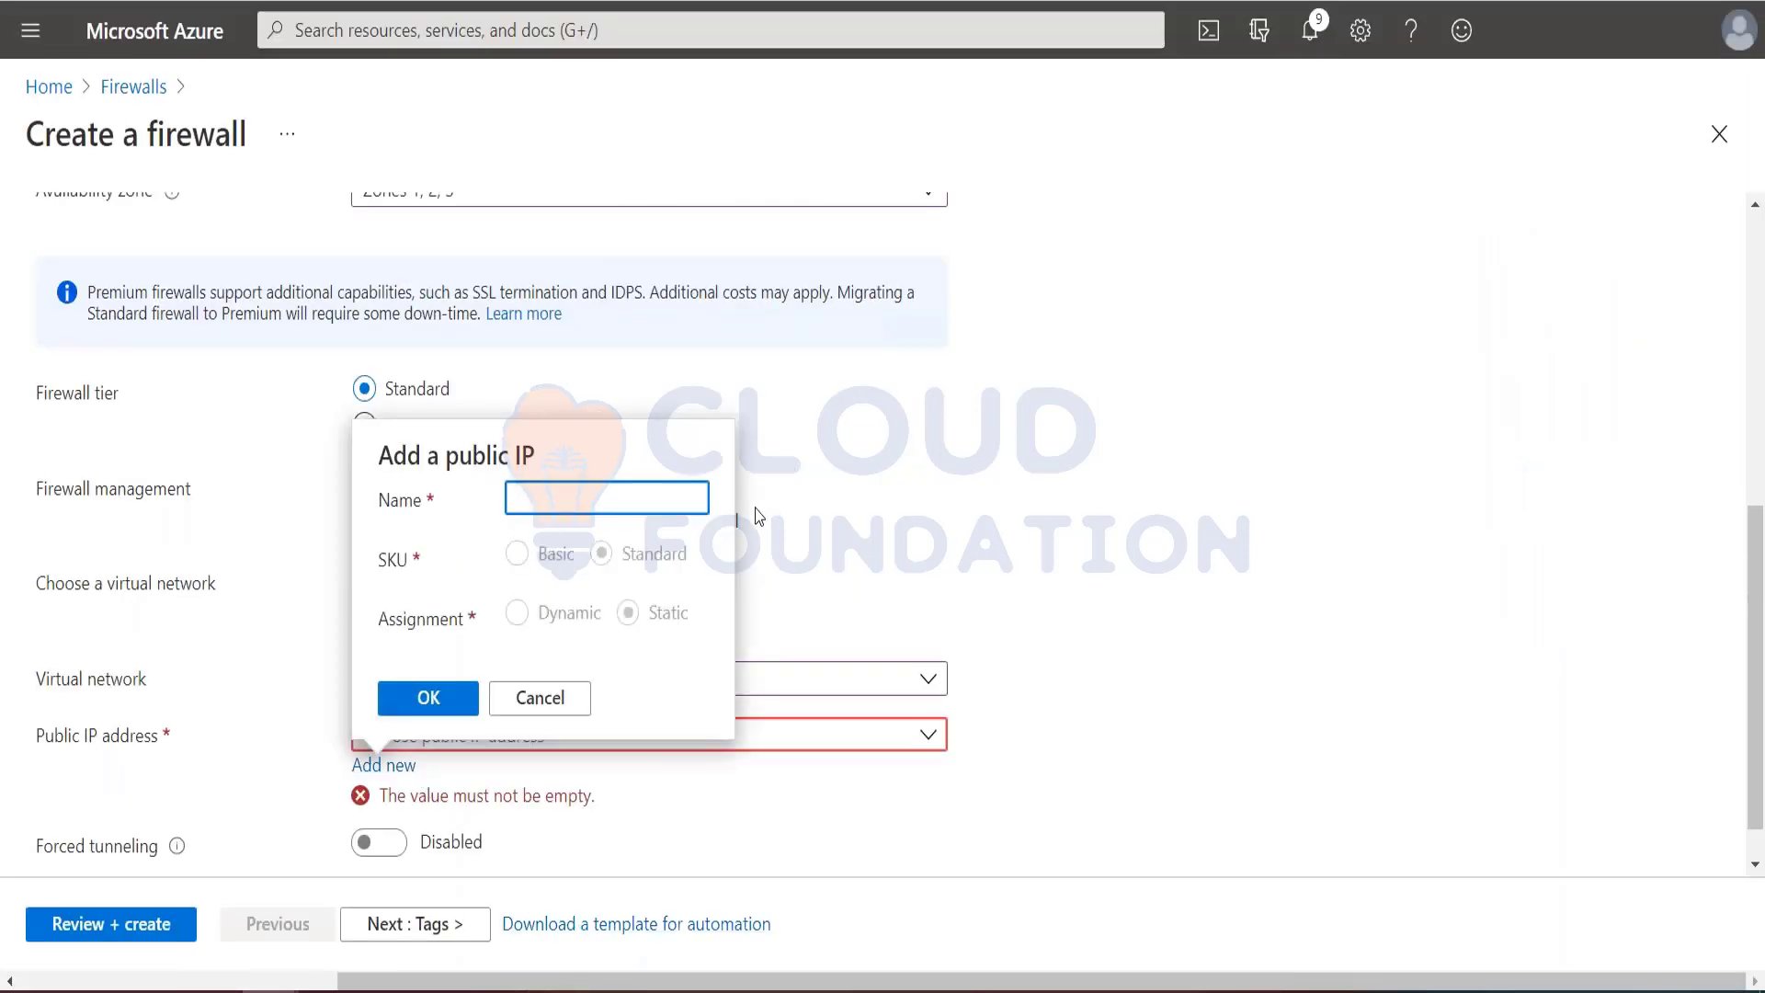
{"action": "key", "text": "ctrl+v"}
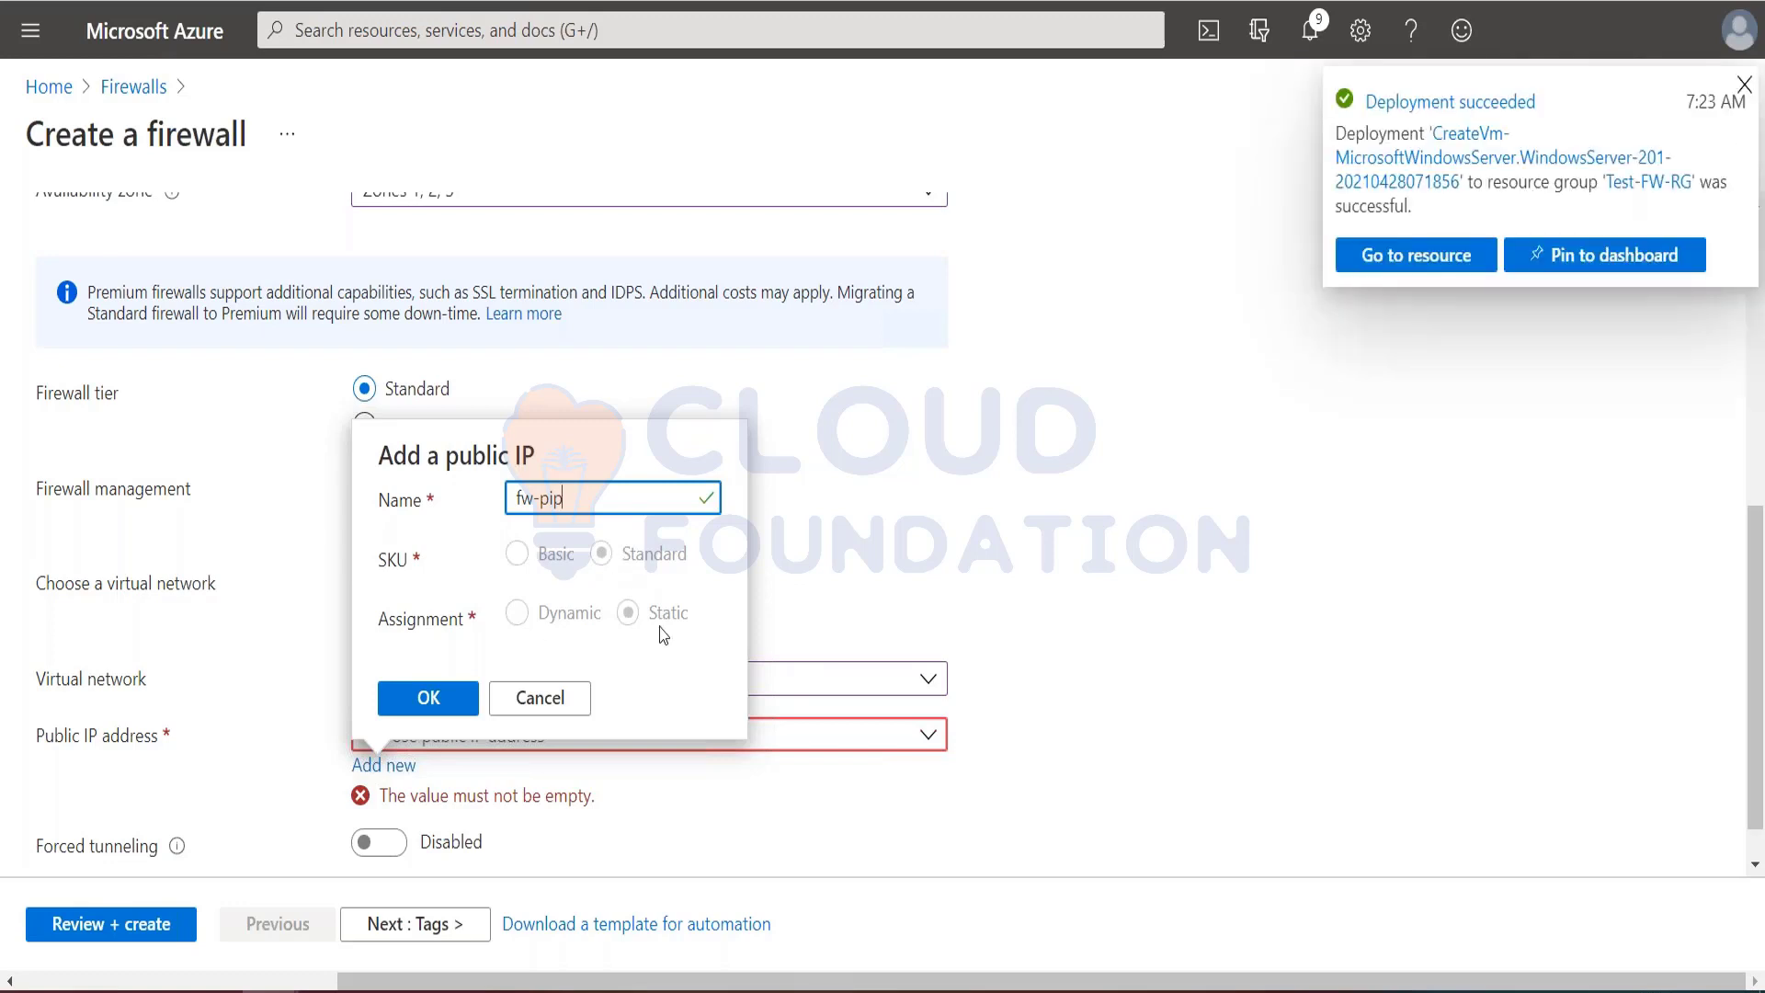
{"action": "left_click", "coordinate": [445, 699]}
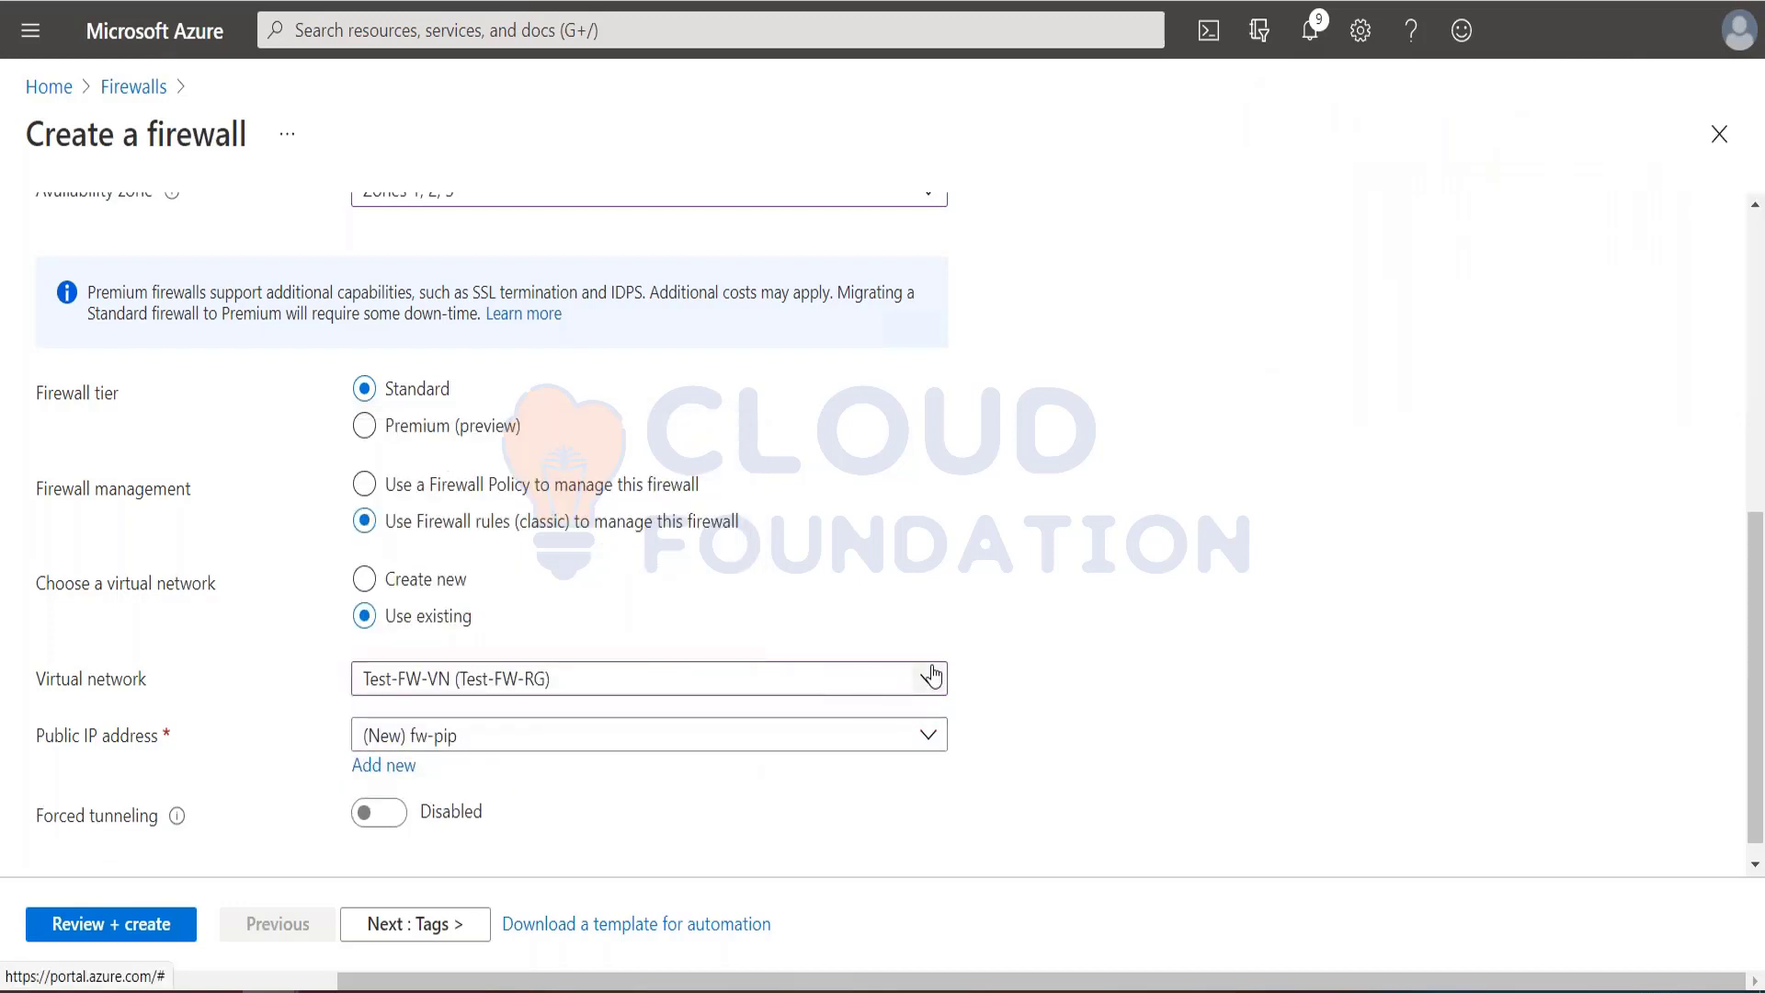
Step: Check the tutorial's remaining deployment instructions, then review the firewall configuration and create the firewall with the other default values
{"action": "scroll", "coordinate": [932, 676], "scroll_direction": "down", "scroll_amount": 1}
{"action": "key", "text": "alt+Tab"}
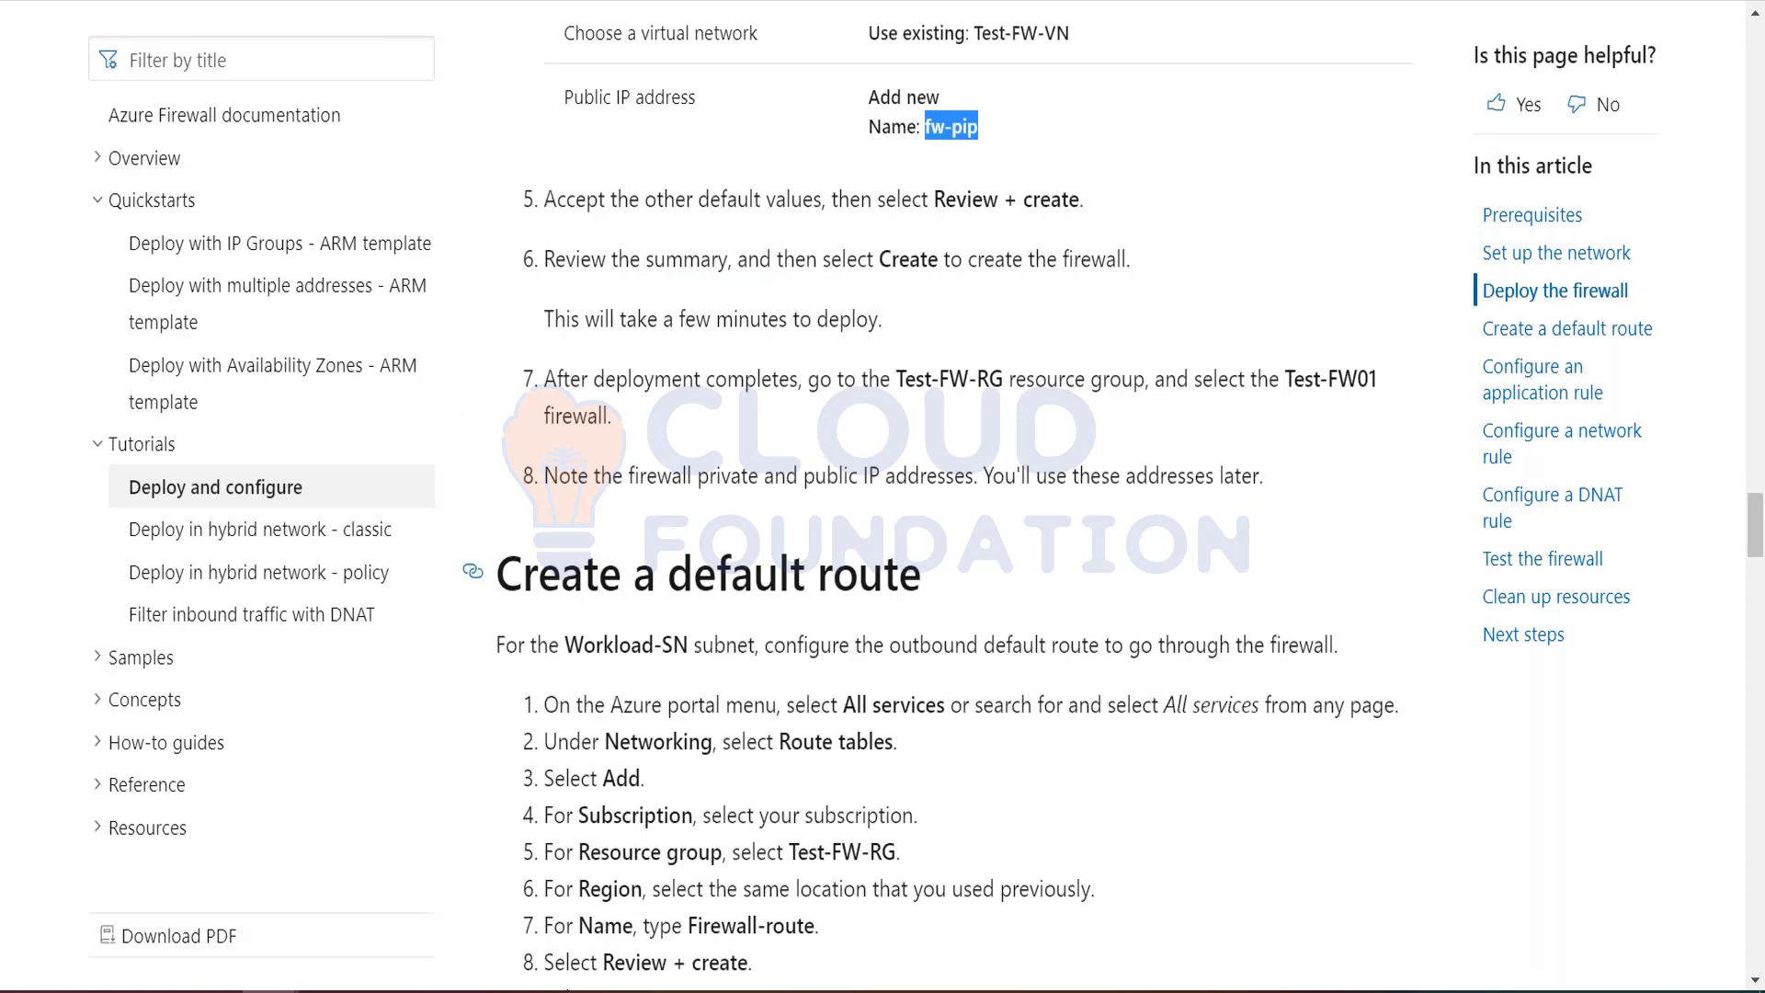
{"action": "key", "text": "alt+Tab"}
{"action": "left_click", "coordinate": [77, 927]}
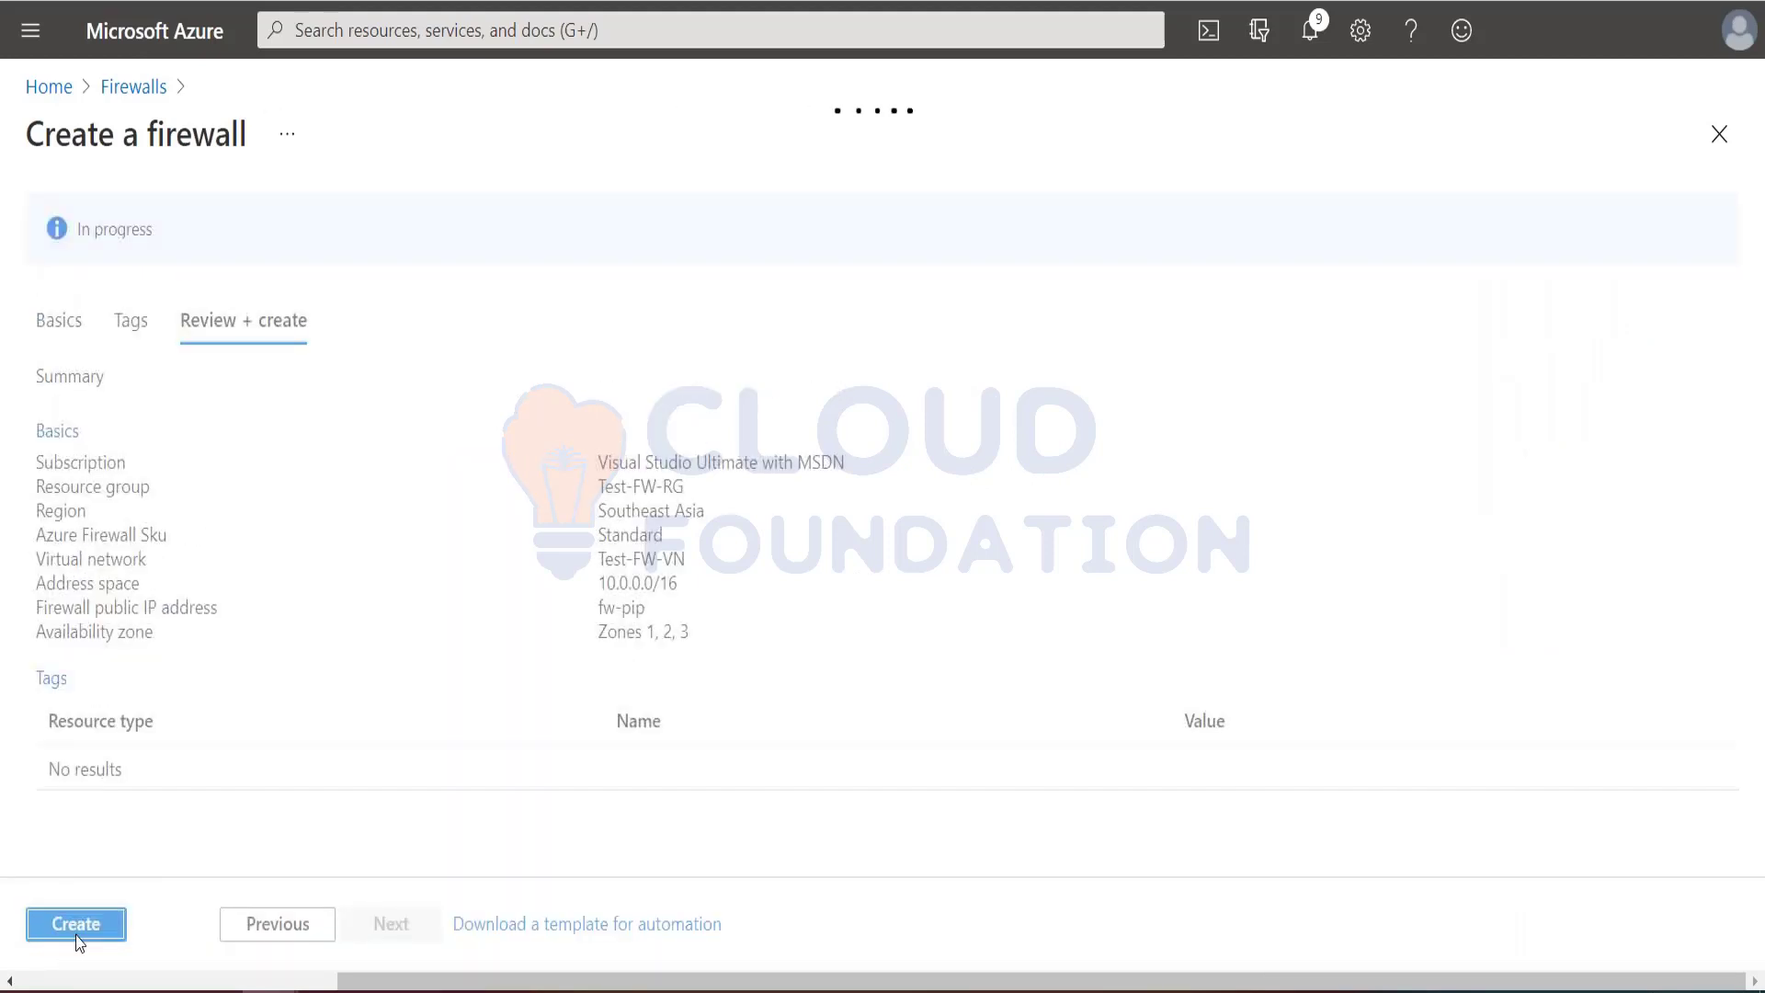
{"action": "left_click", "coordinate": [73, 927]}
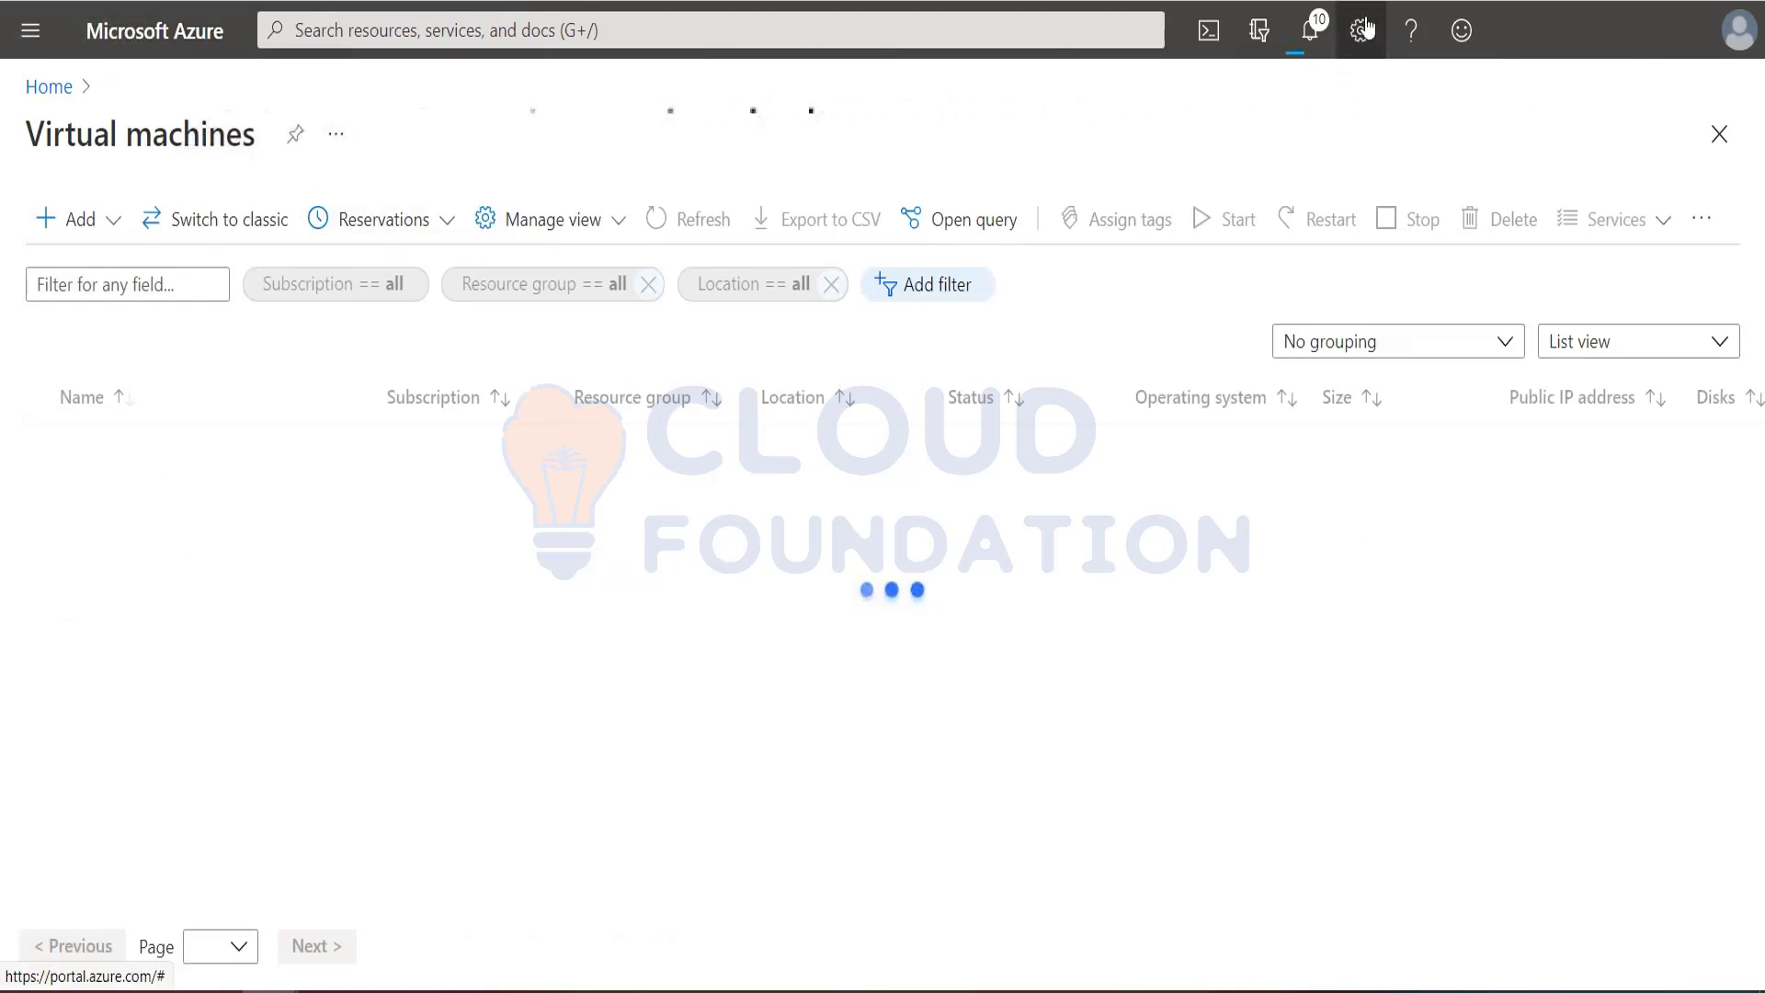
Step: Open the deployed Srv-Work virtual machine from its deployment notification and examine its properties and networking settings
{"action": "left_click", "coordinate": [1312, 30]}
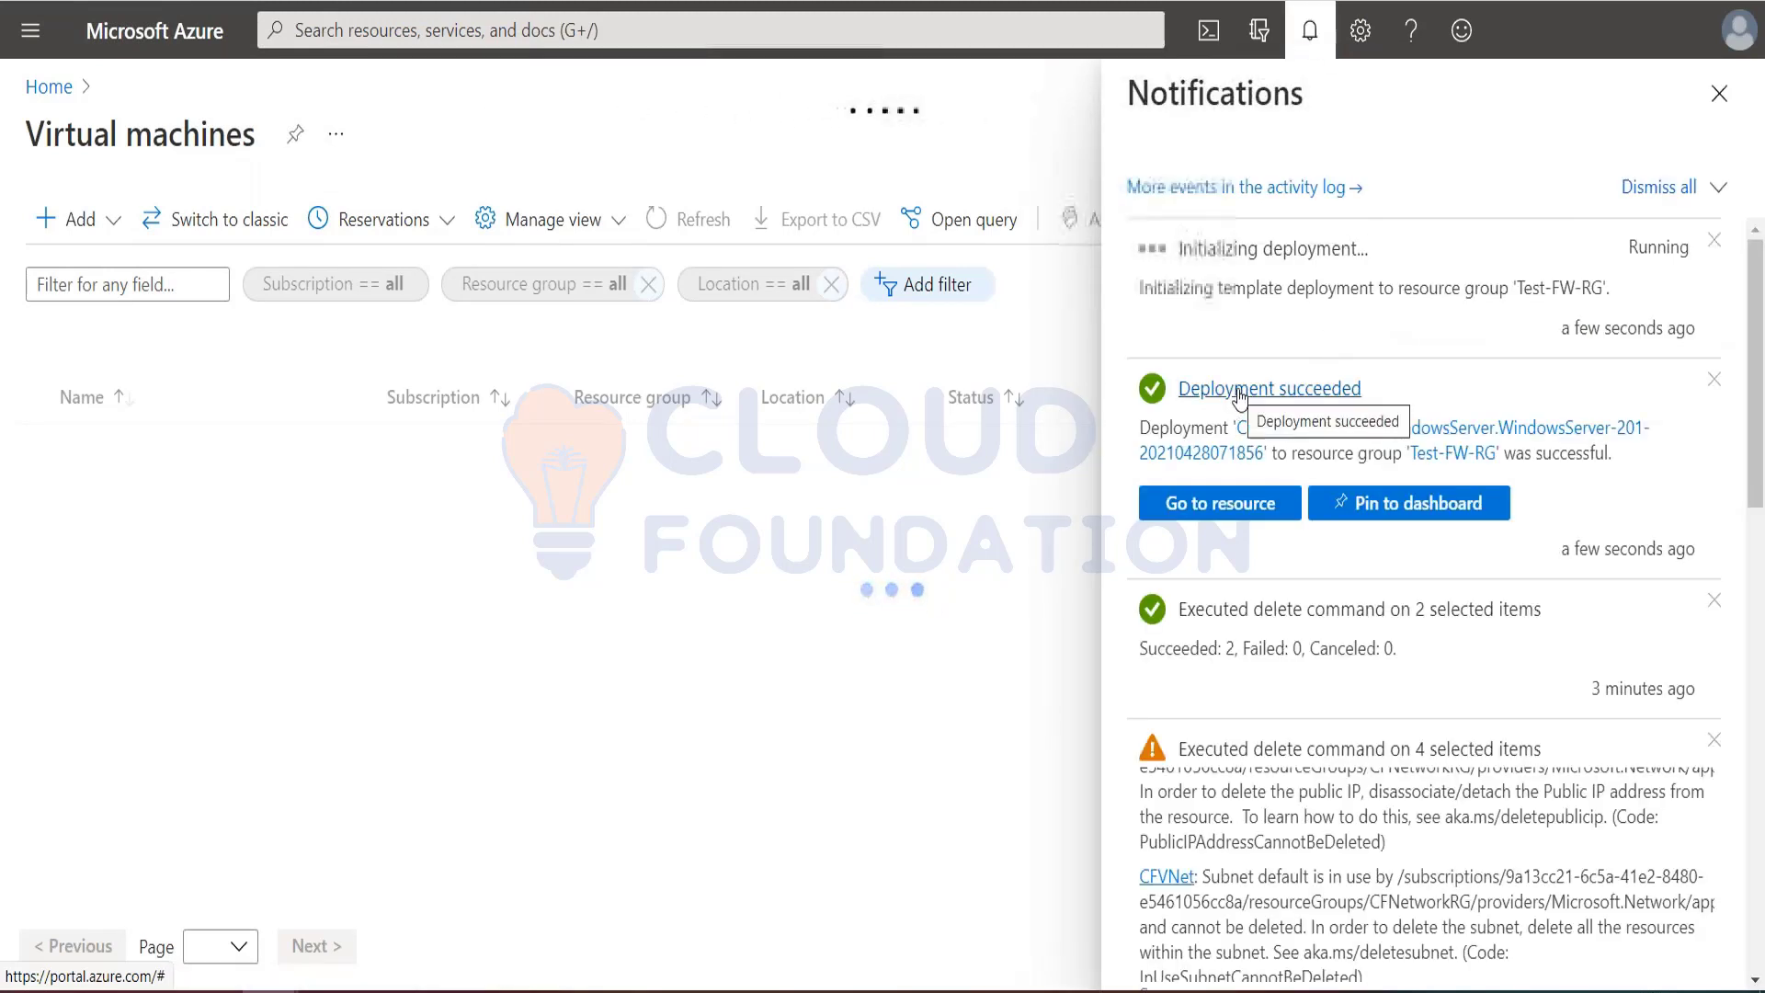
{"action": "left_click", "coordinate": [1200, 506]}
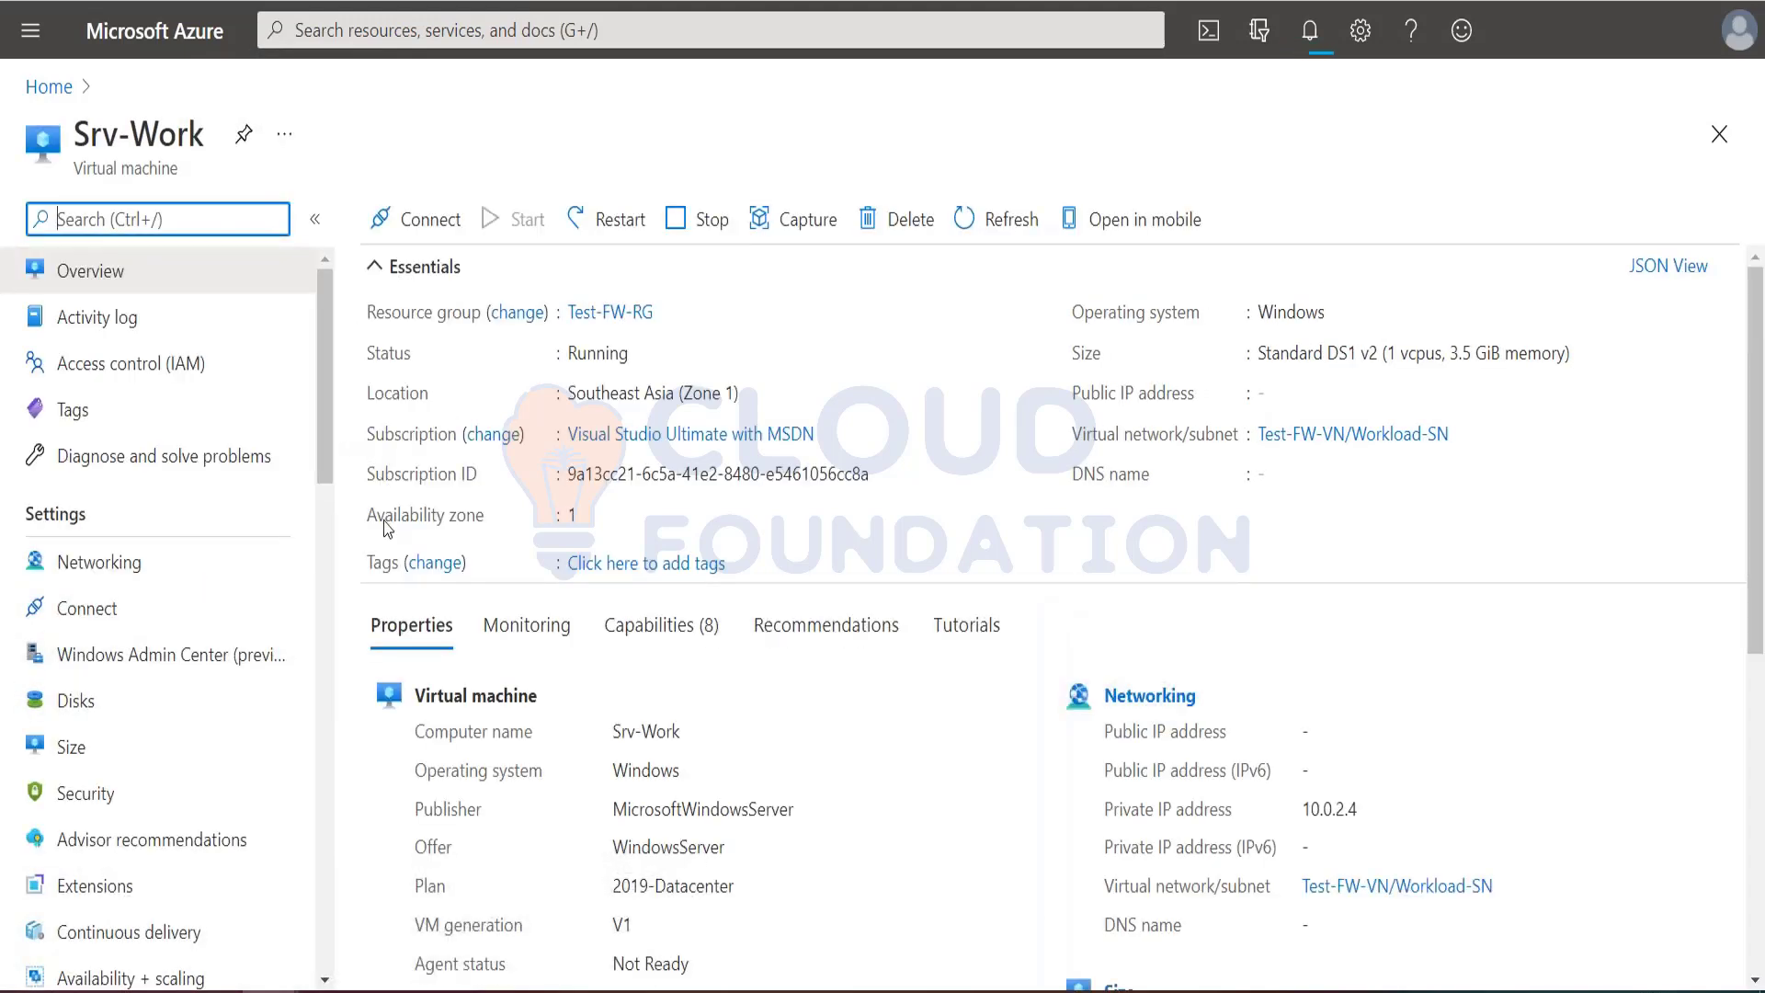
{"action": "left_click", "coordinate": [374, 266]}
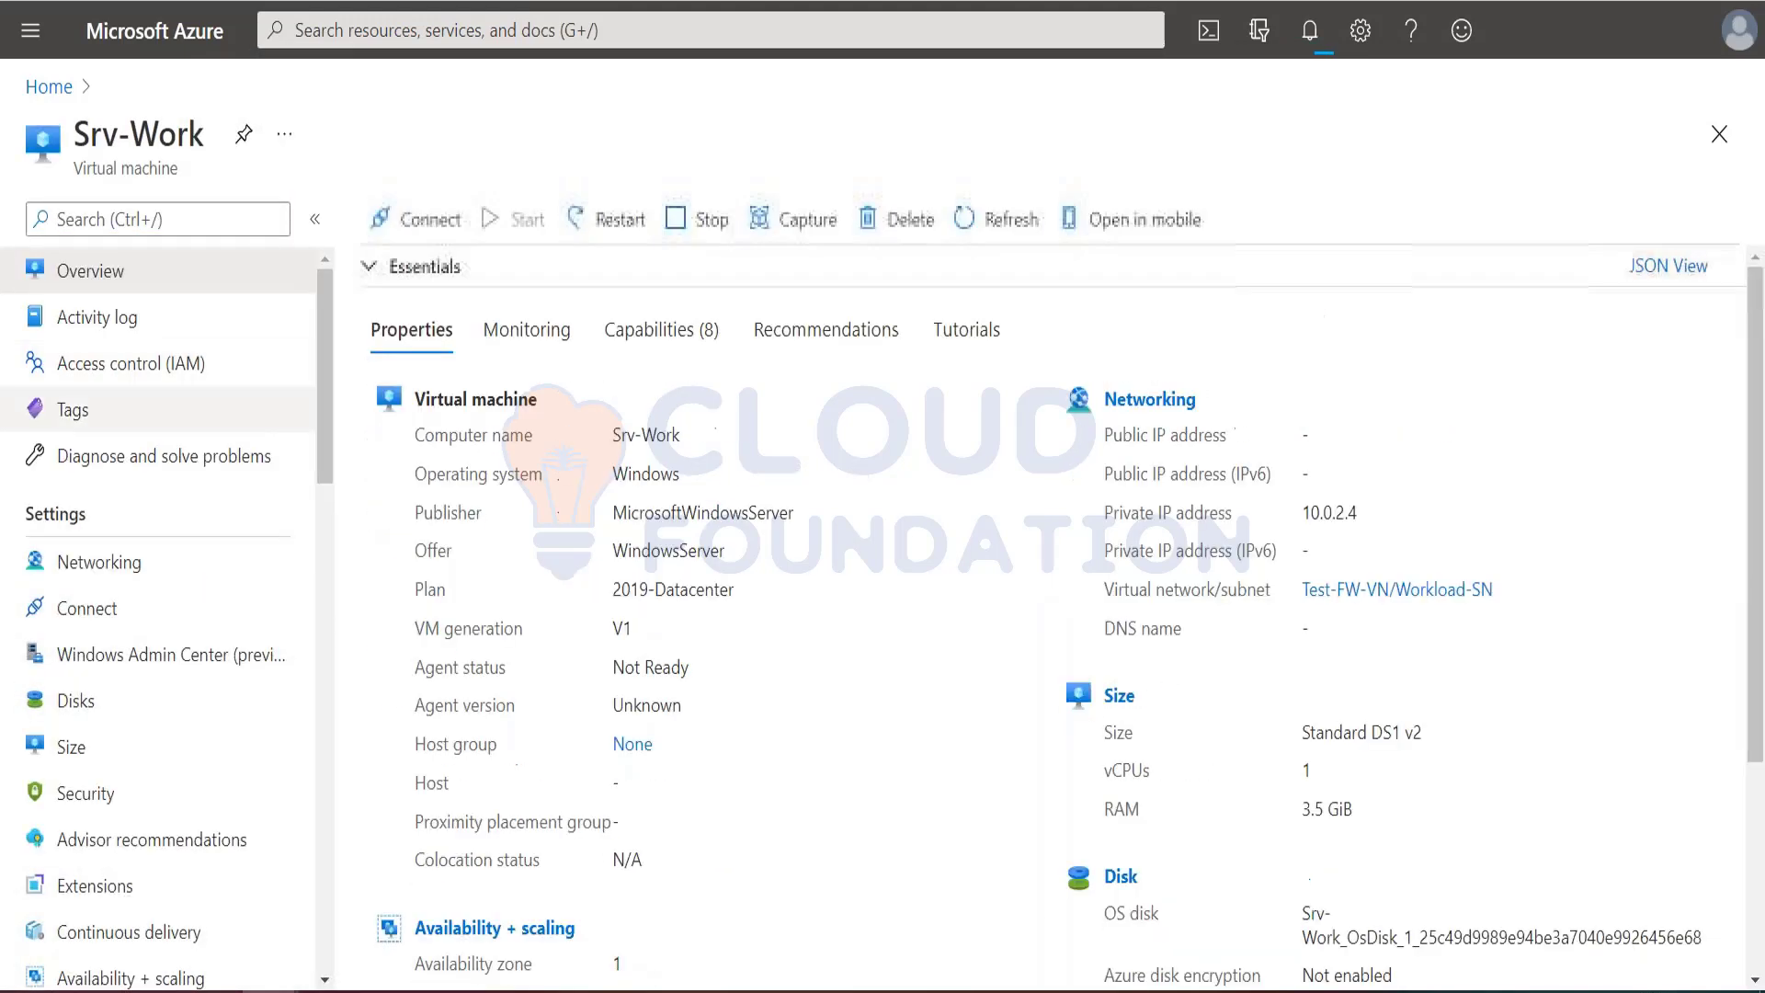
{"action": "left_click", "coordinate": [80, 576]}
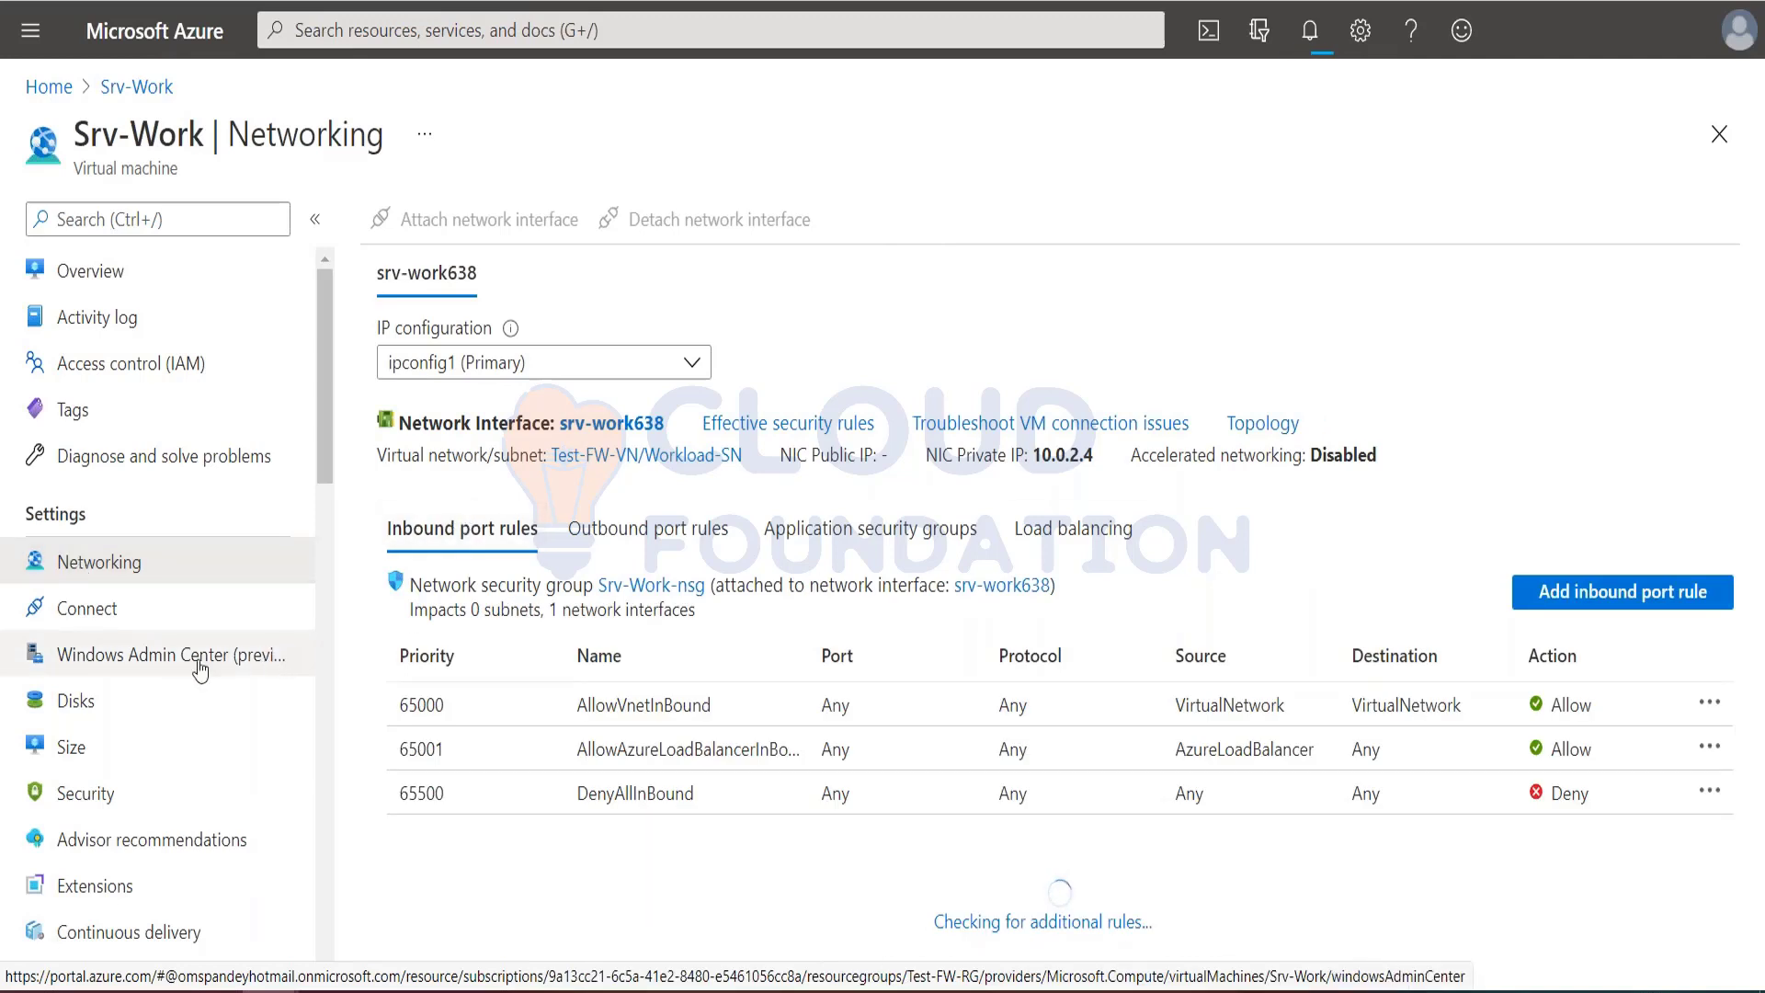
{"action": "left_click", "coordinate": [80, 276]}
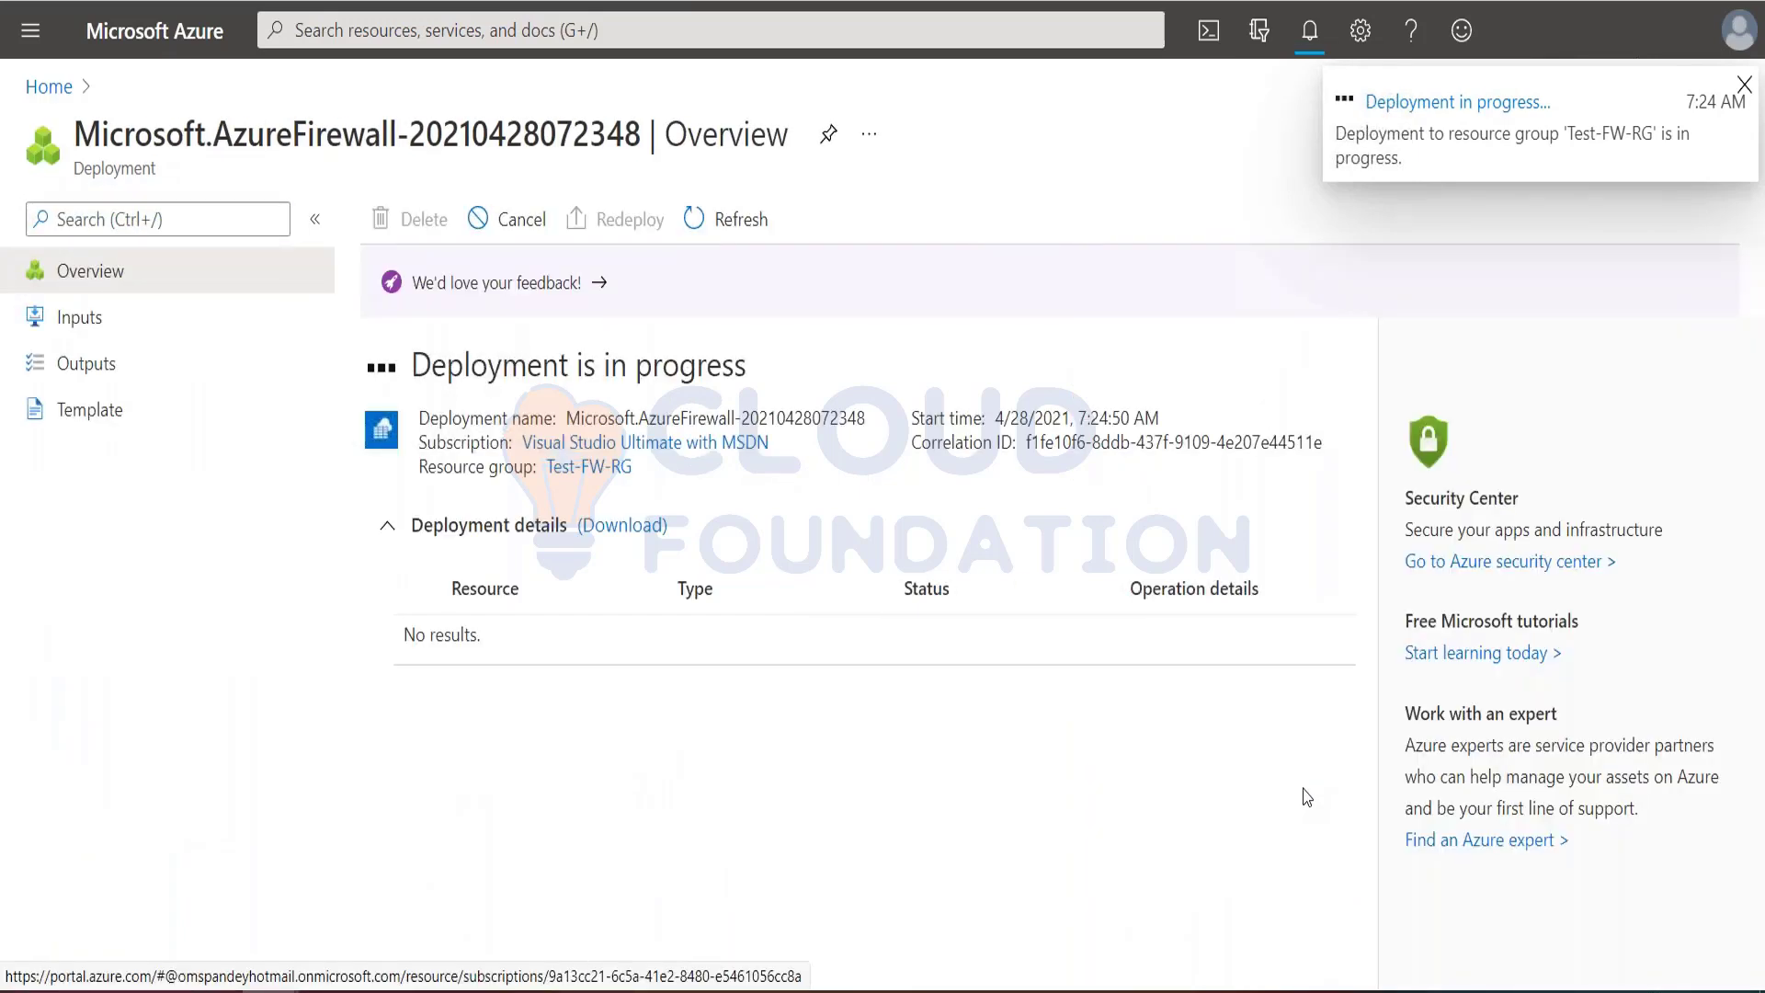
Step: Read the tutorial's default route section, search the Azure portal for "Route tables" and start creating a route table
{"action": "key", "text": "alt+Tab"}
{"action": "scroll", "coordinate": [830, 729], "scroll_direction": "down", "scroll_amount": 3}
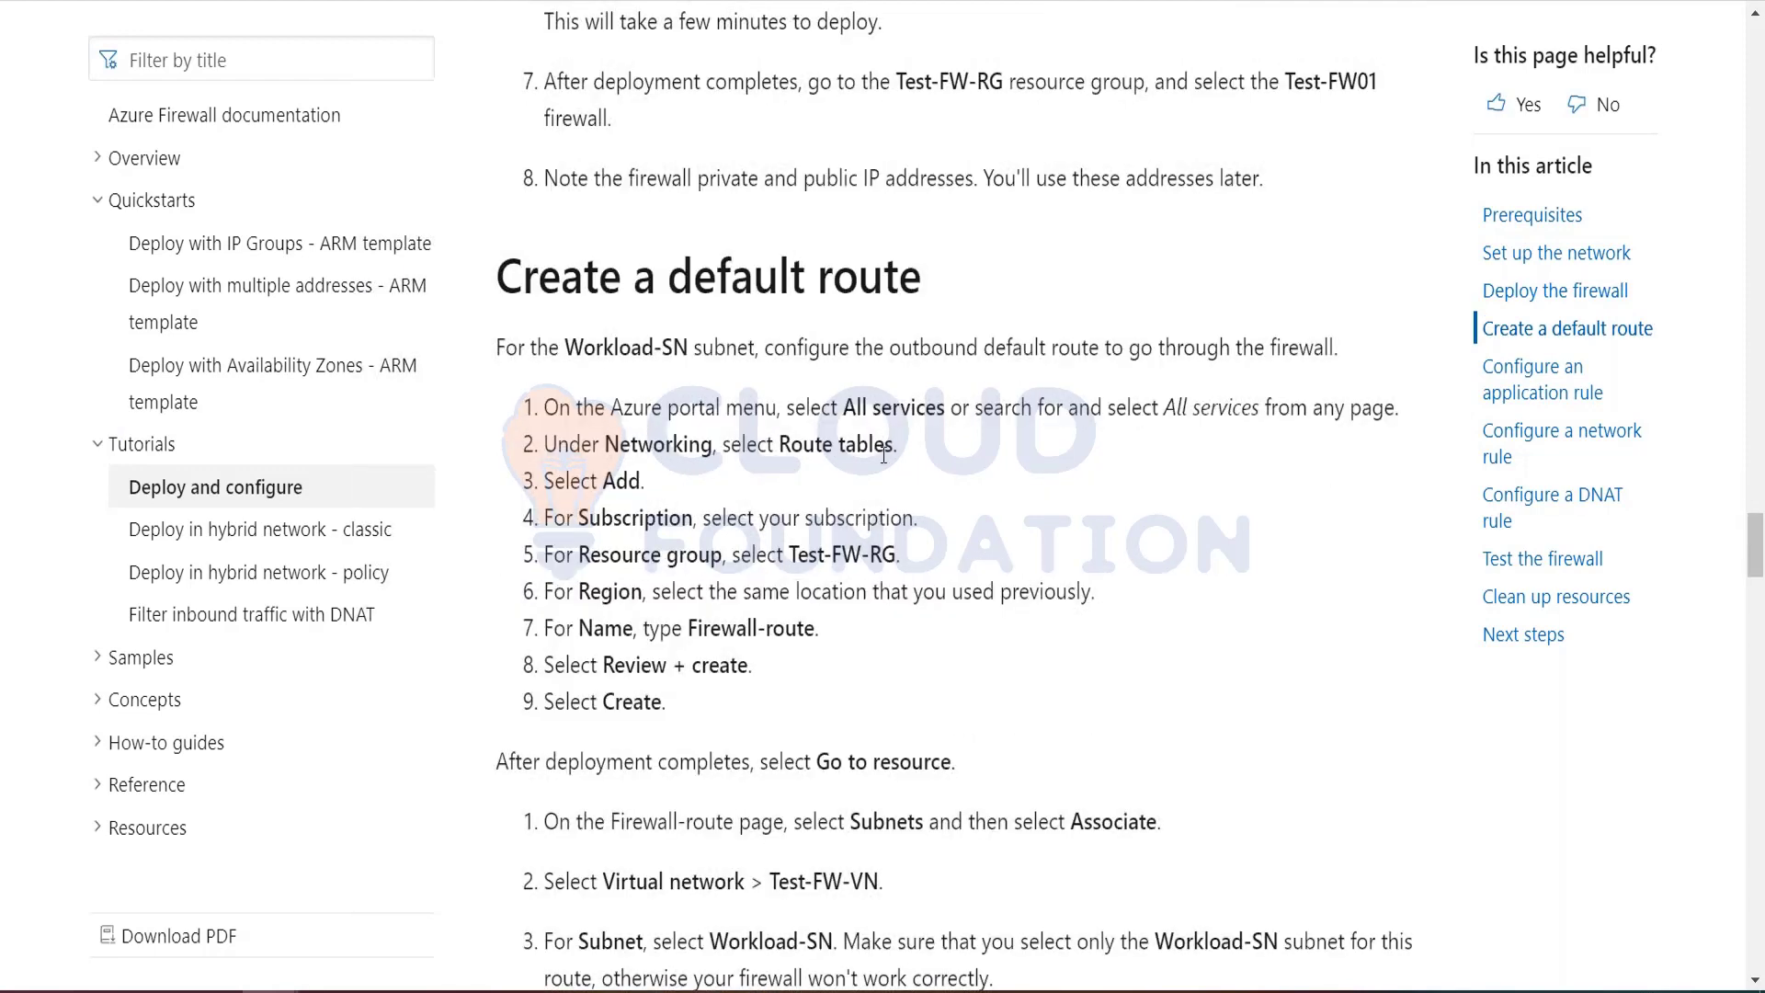
{"action": "scroll", "coordinate": [884, 454], "scroll_direction": "up", "scroll_amount": 2}
{"action": "left_click_drag", "start_coordinate": [498, 425], "coordinate": [921, 421]}
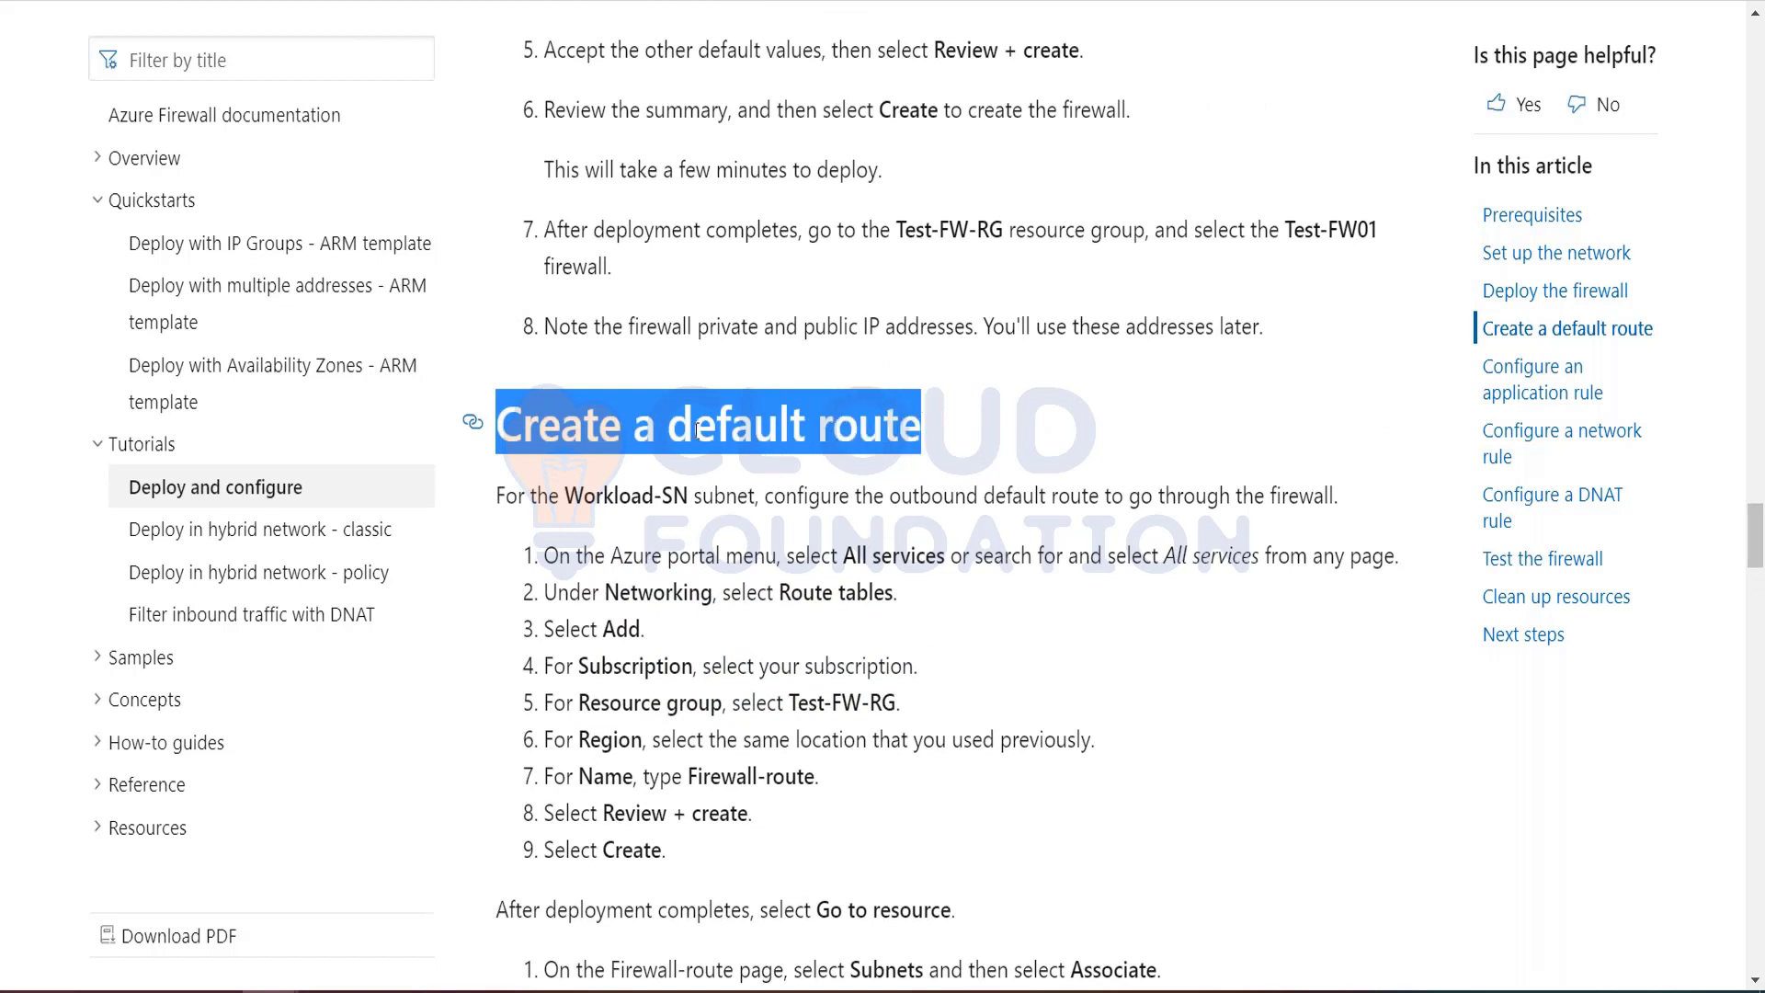
{"action": "scroll", "coordinate": [815, 618], "scroll_direction": "down", "scroll_amount": 2}
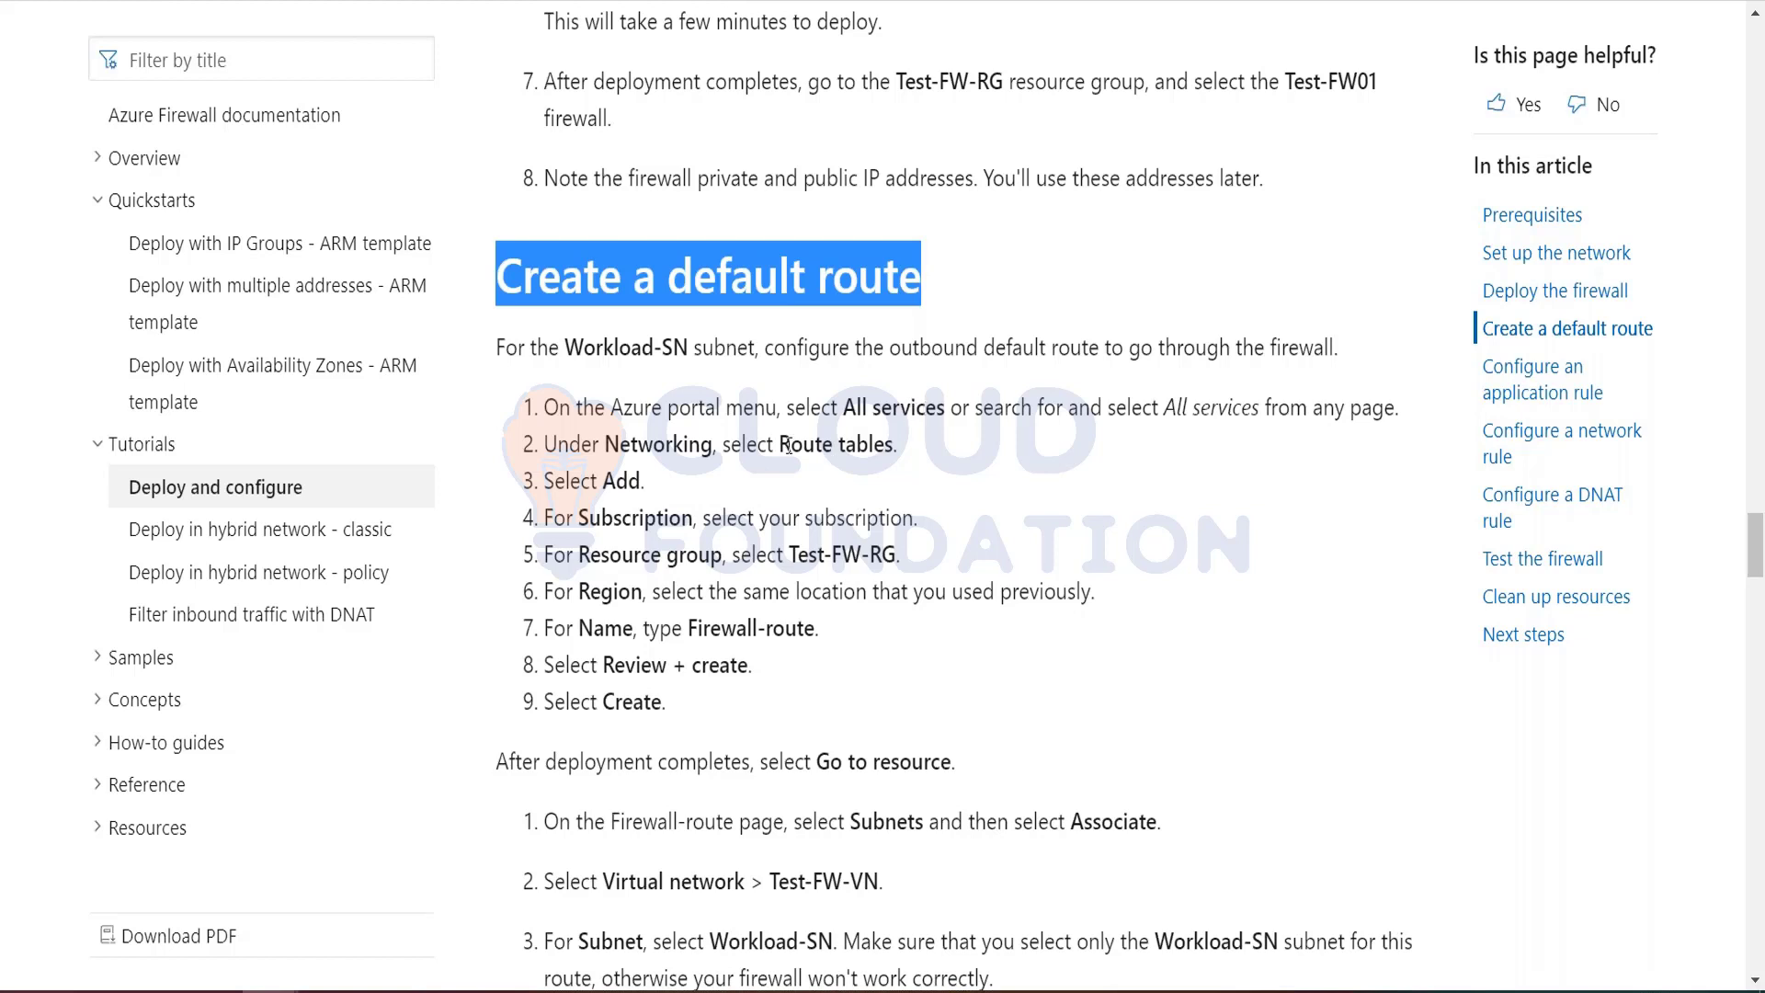
{"action": "left_click_drag", "start_coordinate": [781, 444], "coordinate": [894, 448]}
{"action": "key", "text": "ctrl+c"}
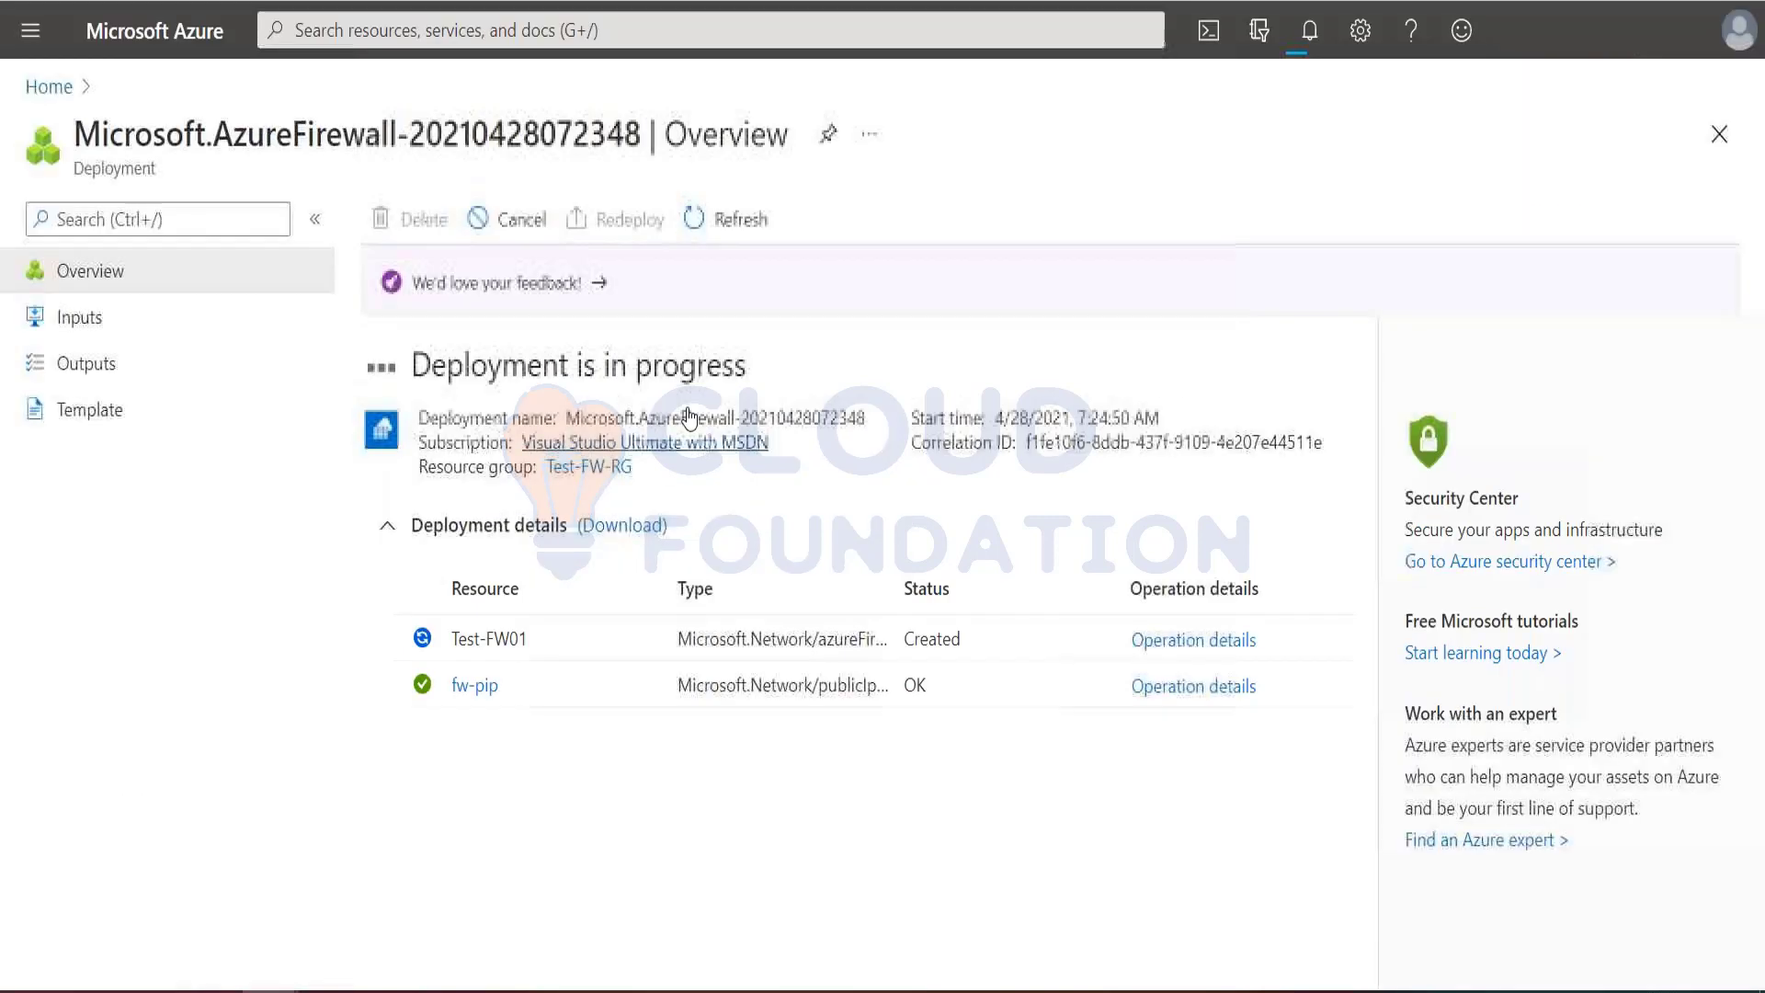
{"action": "left_click", "coordinate": [598, 30]}
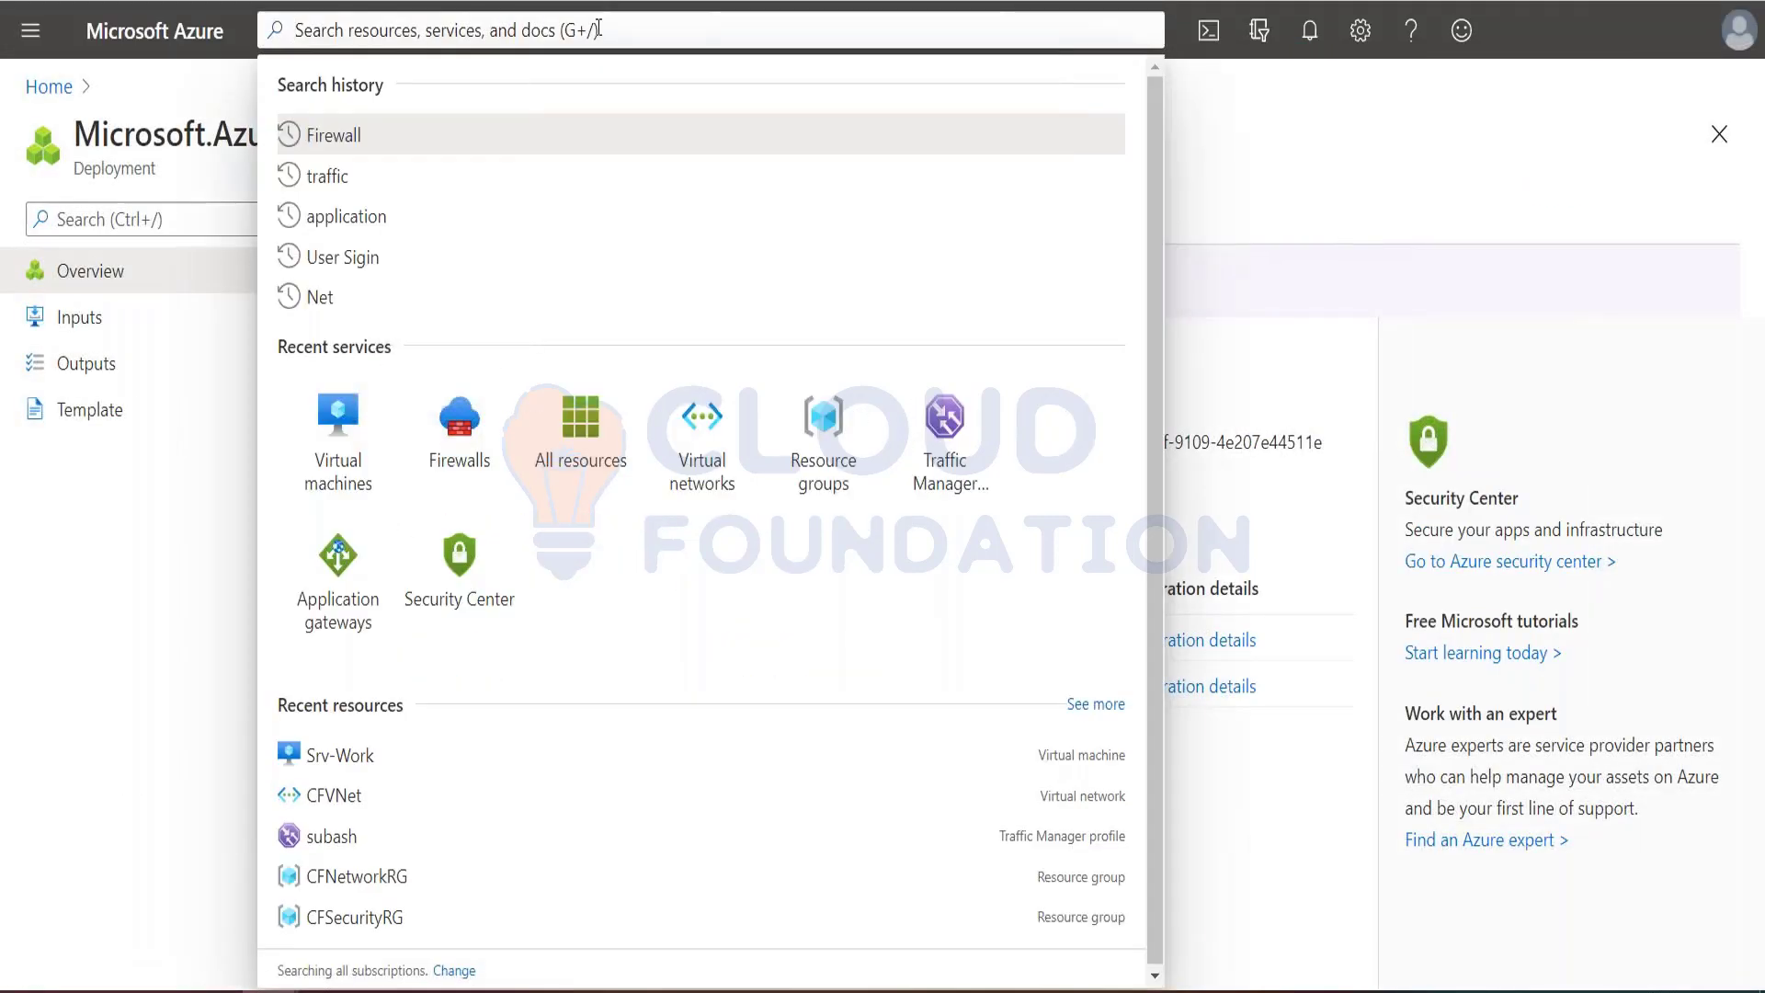
{"action": "key", "text": "ctrl+v"}
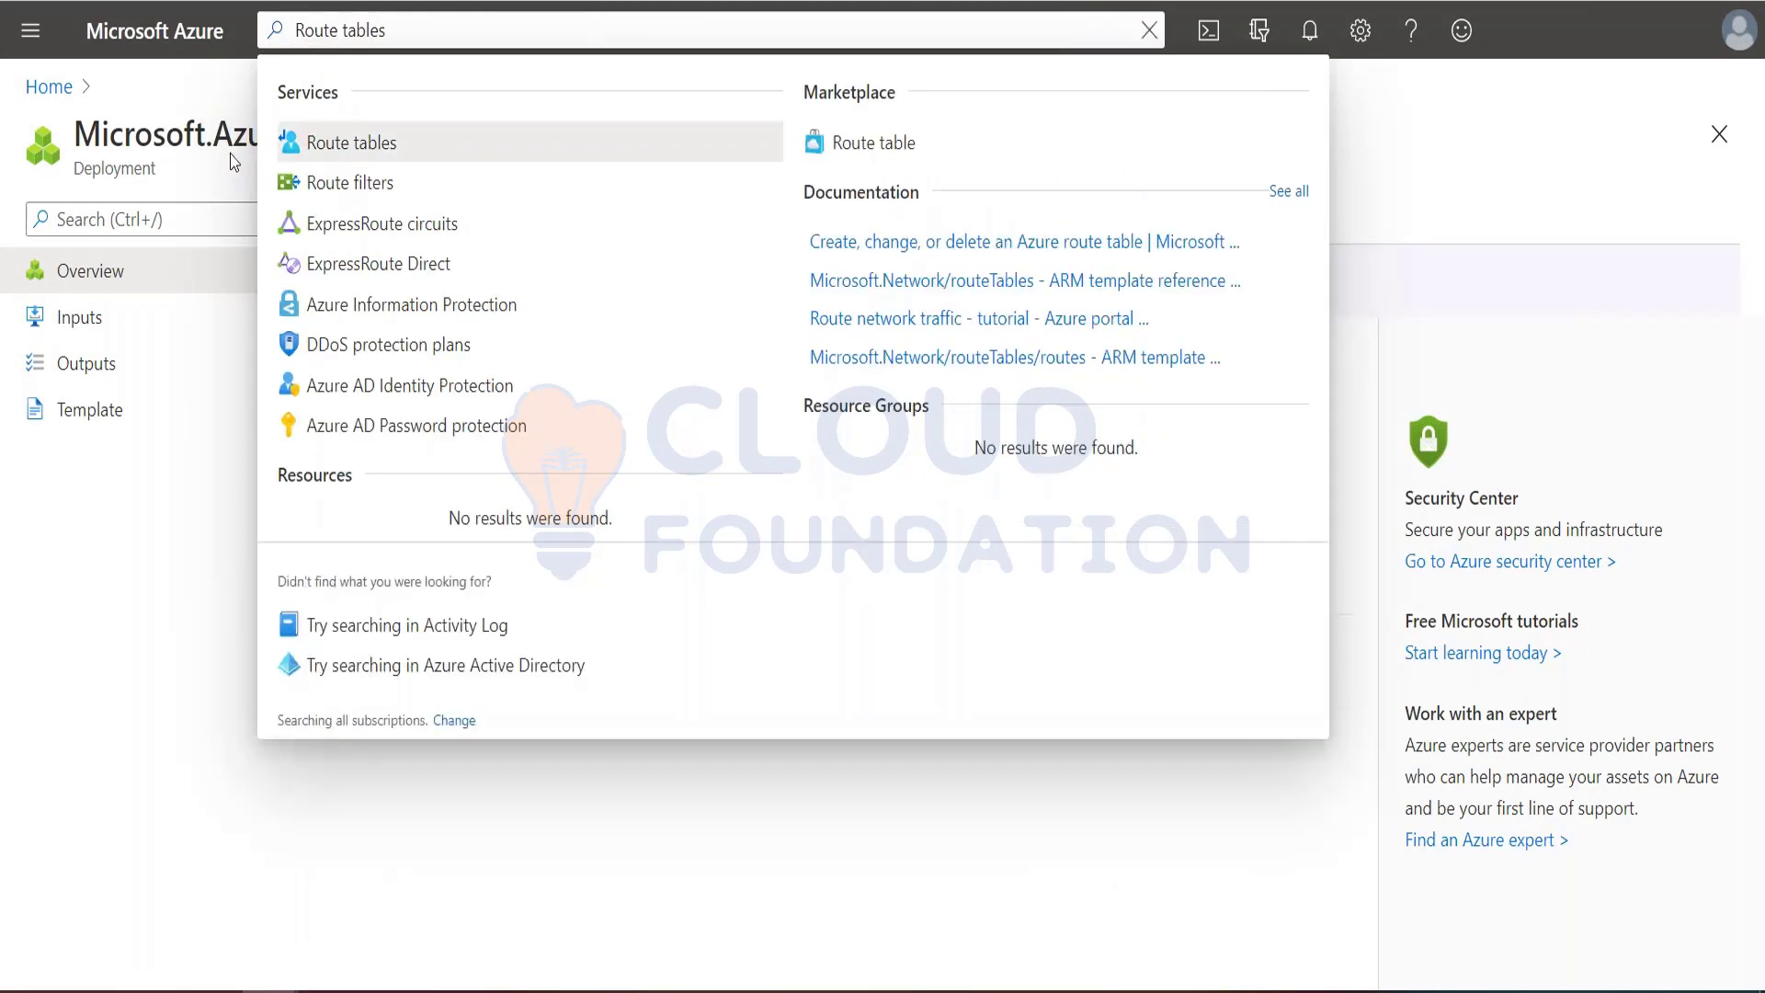
{"action": "left_click", "coordinate": [322, 144]}
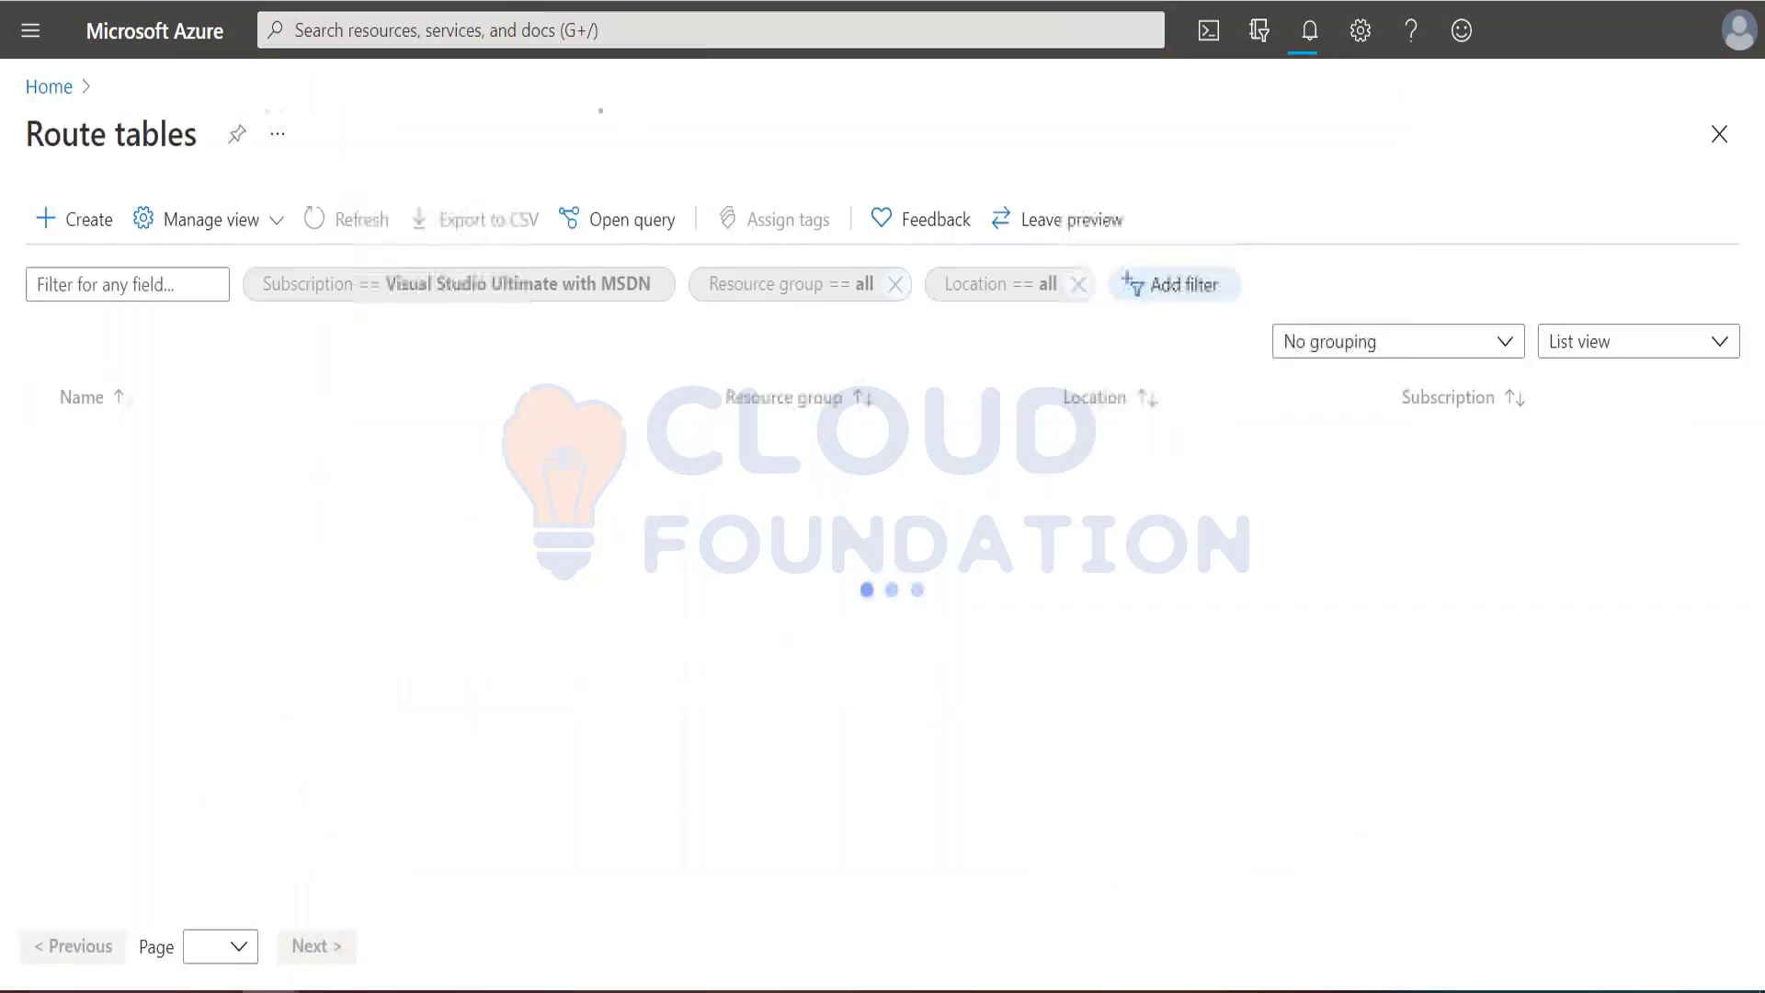
{"action": "left_click", "coordinate": [831, 938]}
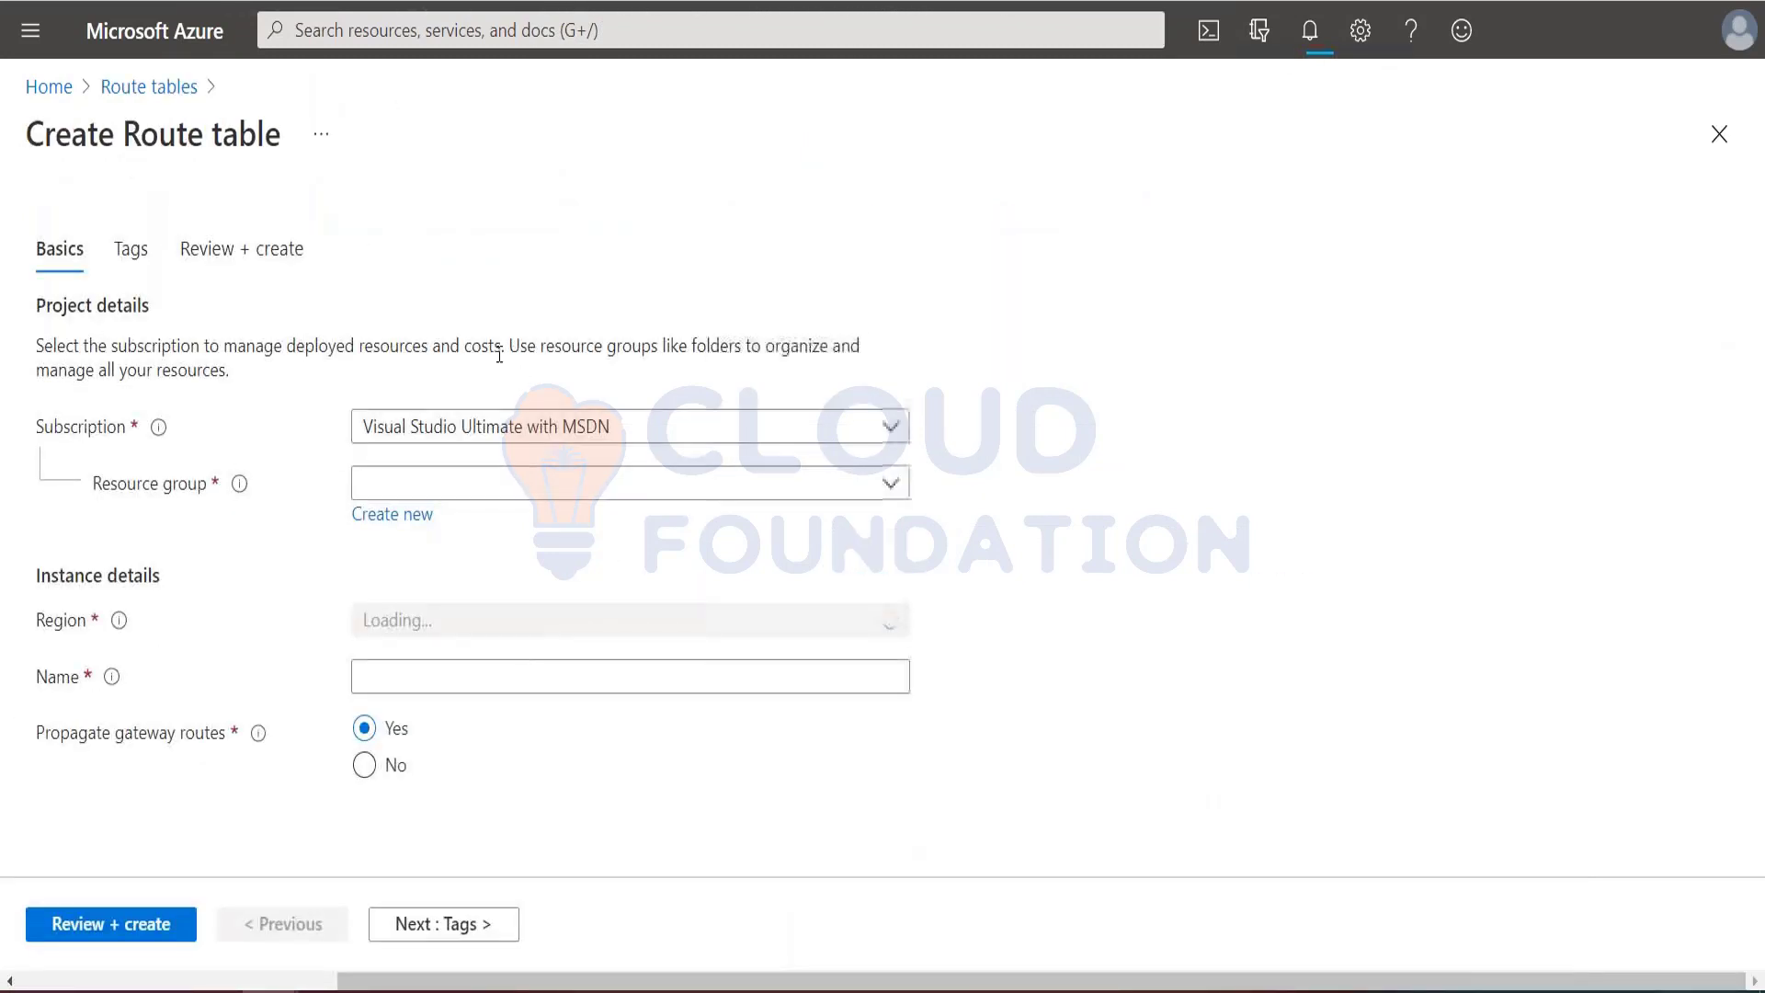
Step: Assign the route table to the Test-FW-RG resource group and set its region to Southeast Asia
{"action": "left_click", "coordinate": [453, 488]}
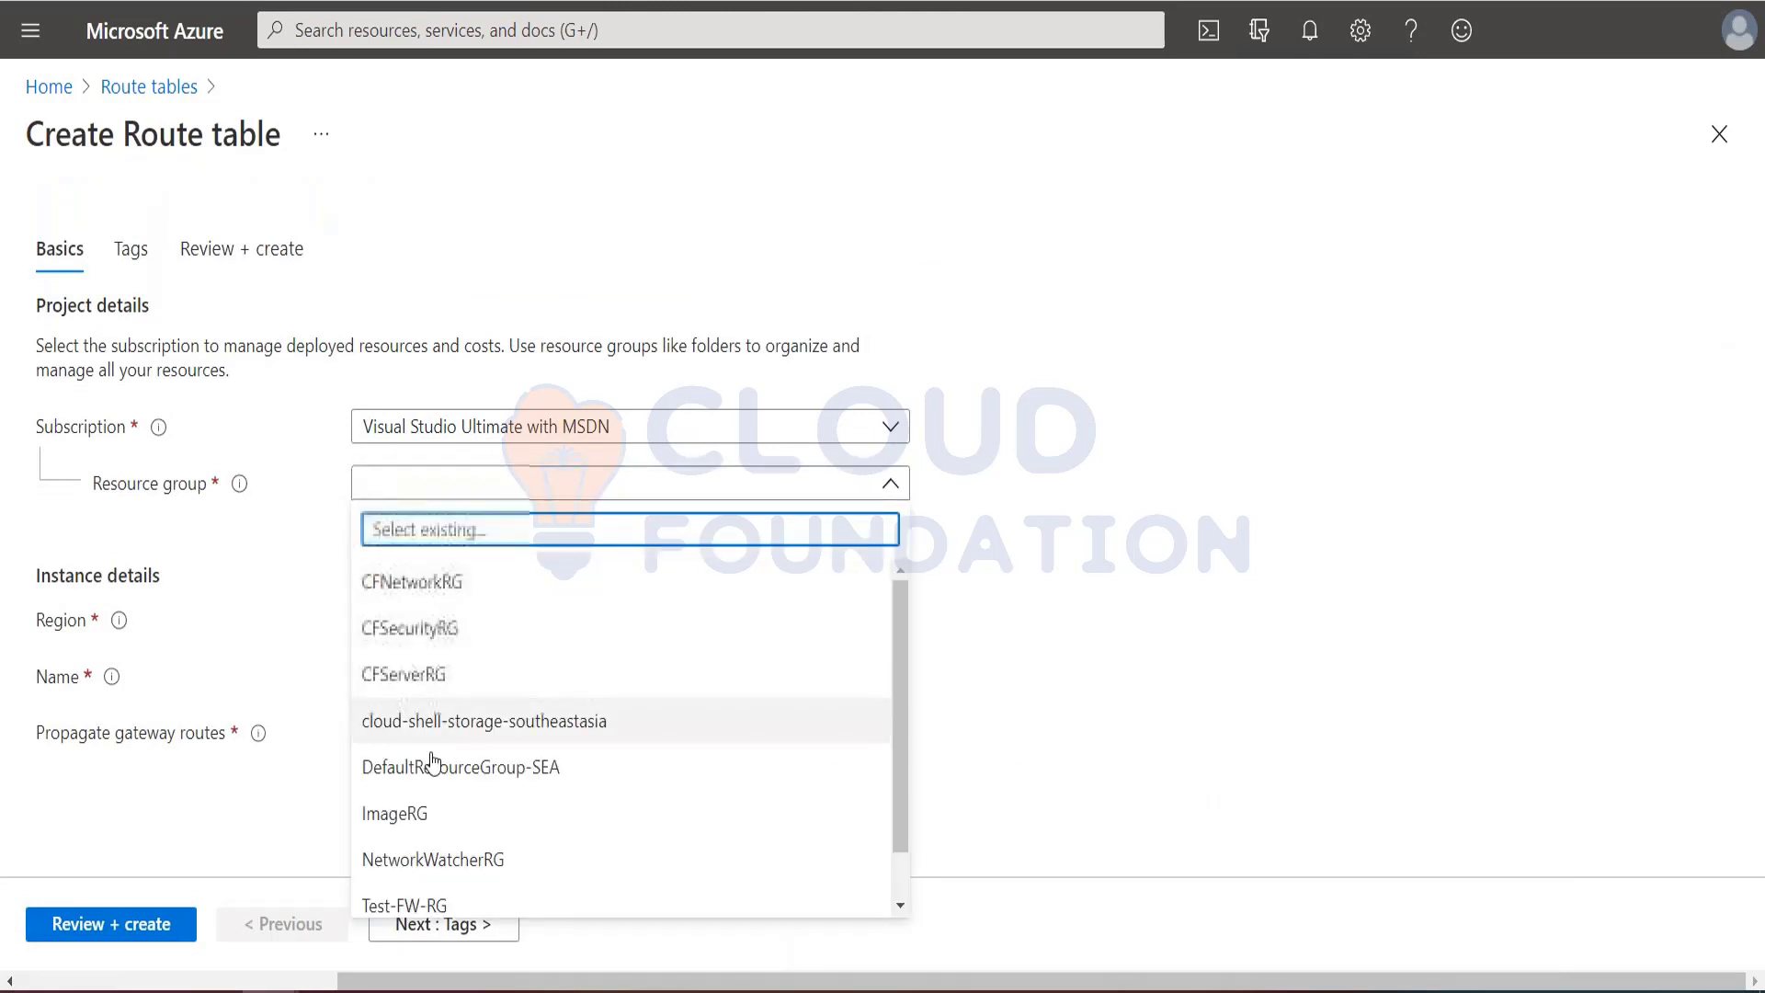
{"action": "scroll", "coordinate": [445, 868], "scroll_direction": "down", "scroll_amount": 1}
{"action": "left_click", "coordinate": [437, 849]}
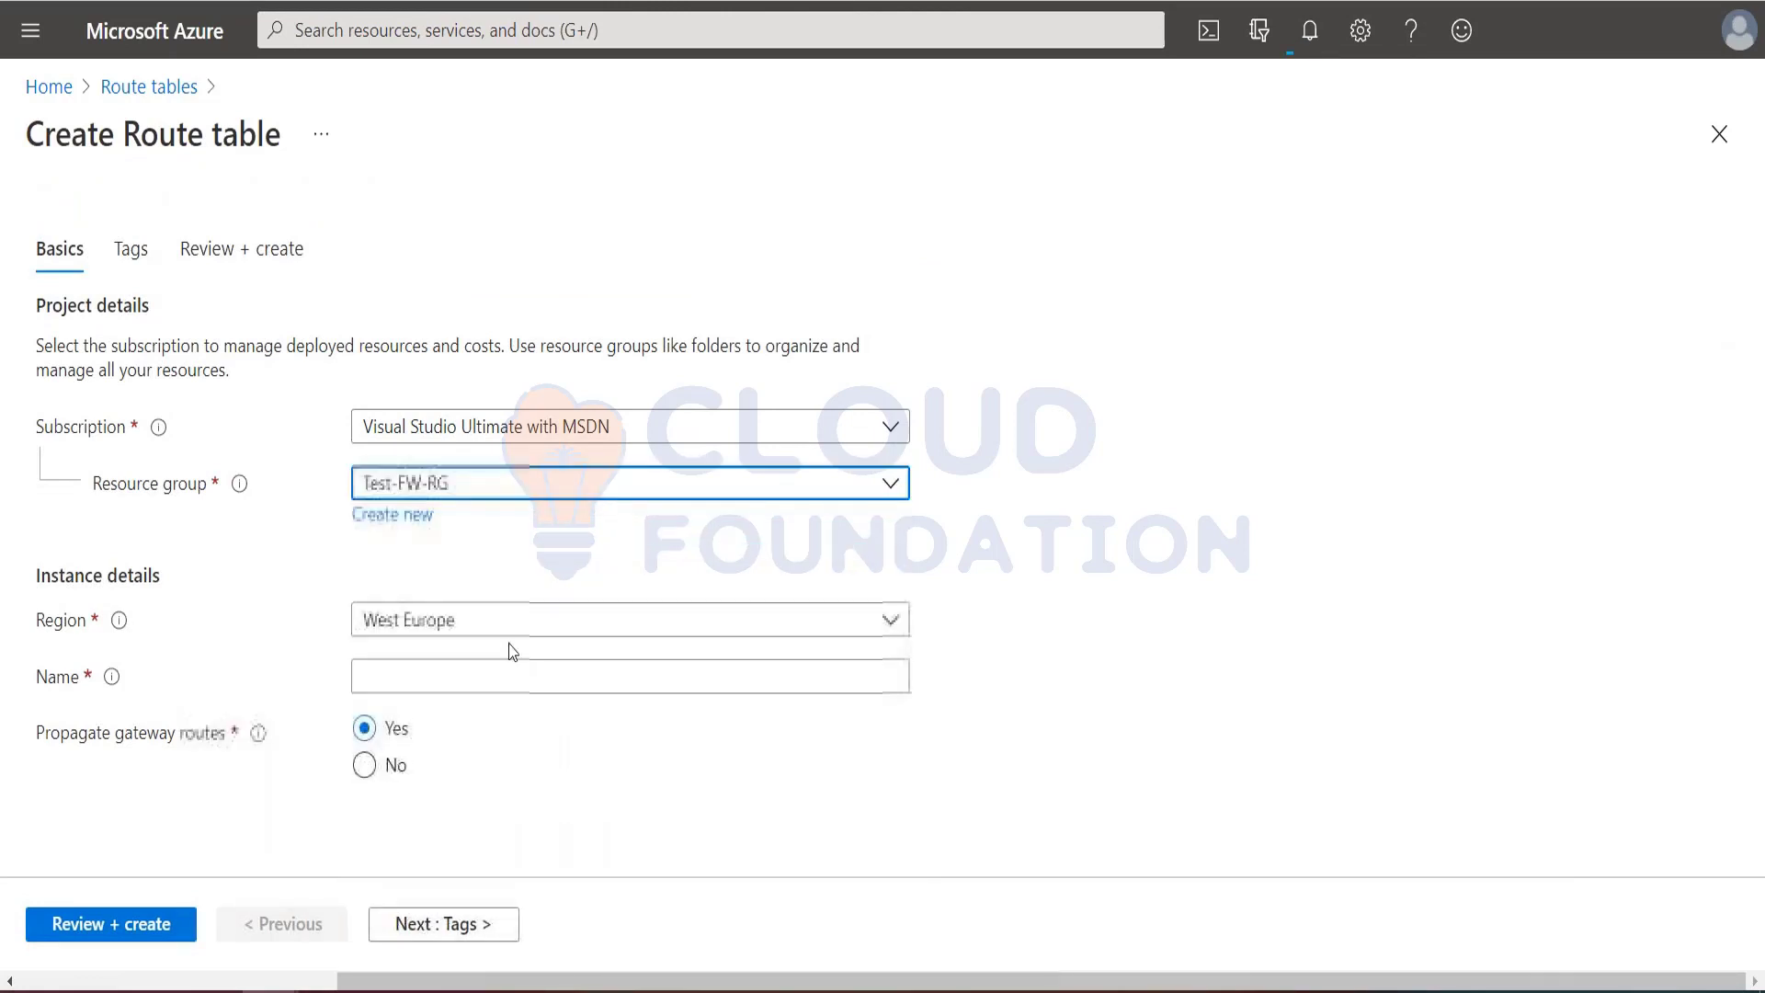
{"action": "left_click", "coordinate": [620, 621]}
{"action": "type", "text": "southe"}
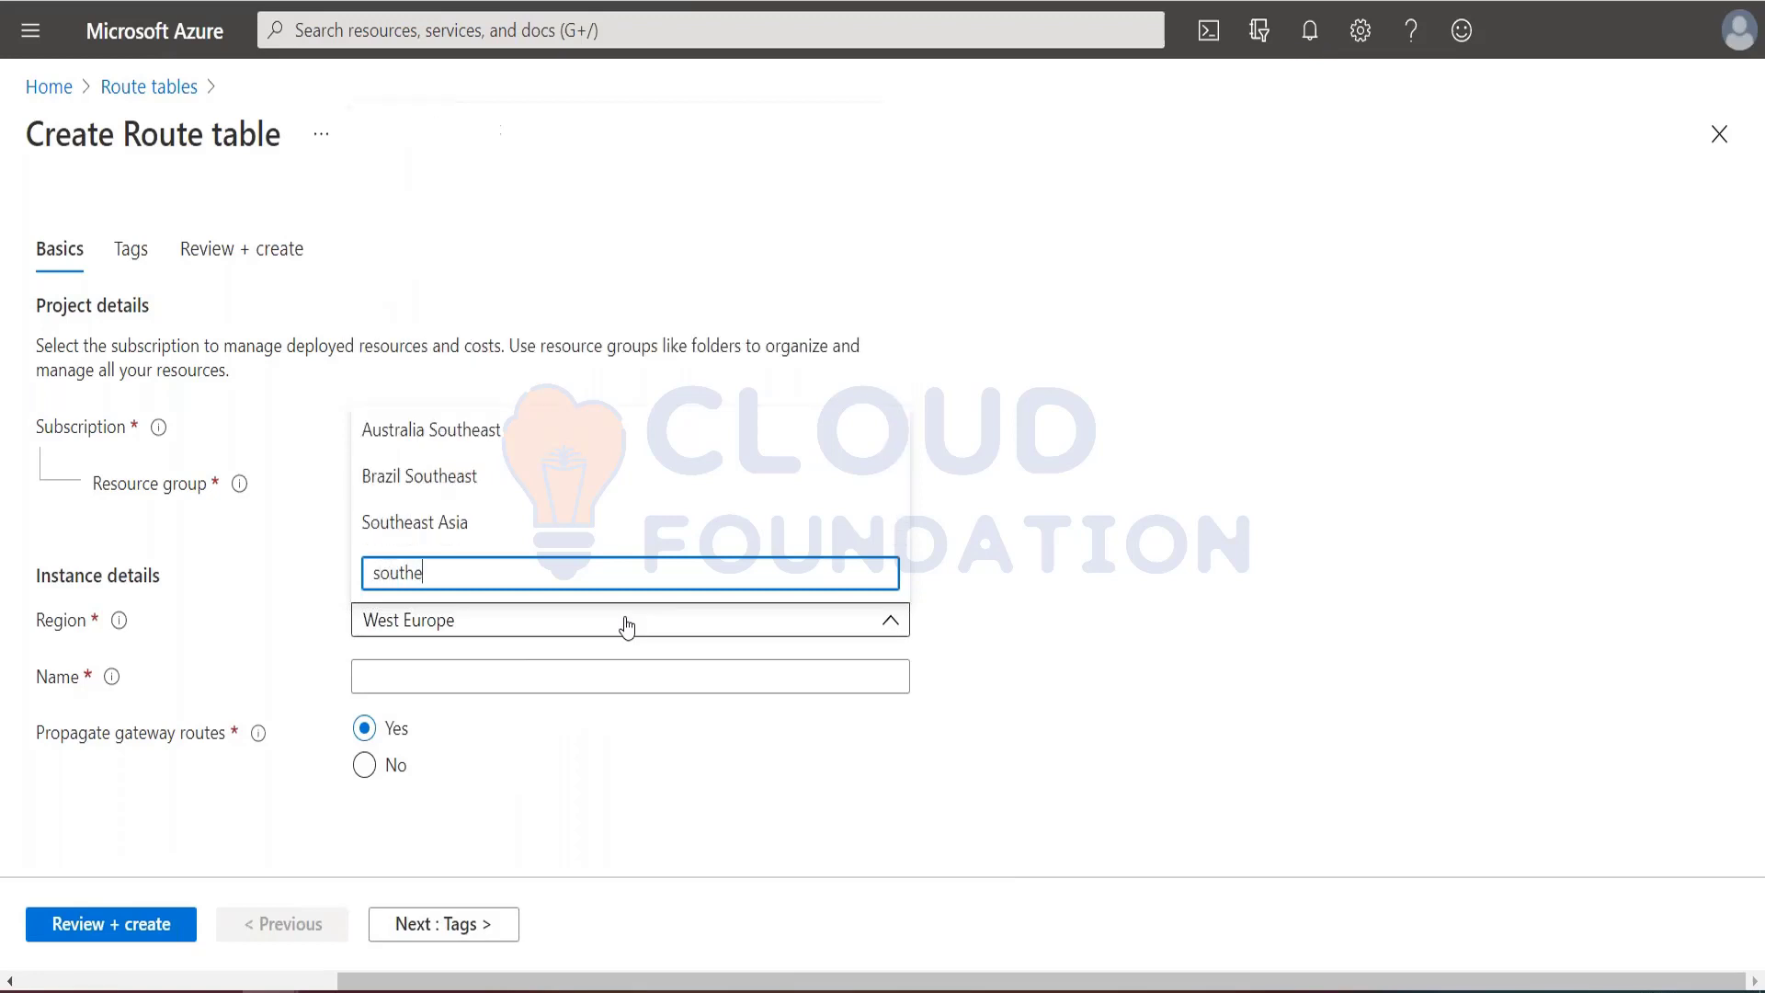
{"action": "type", "text": "ast as"}
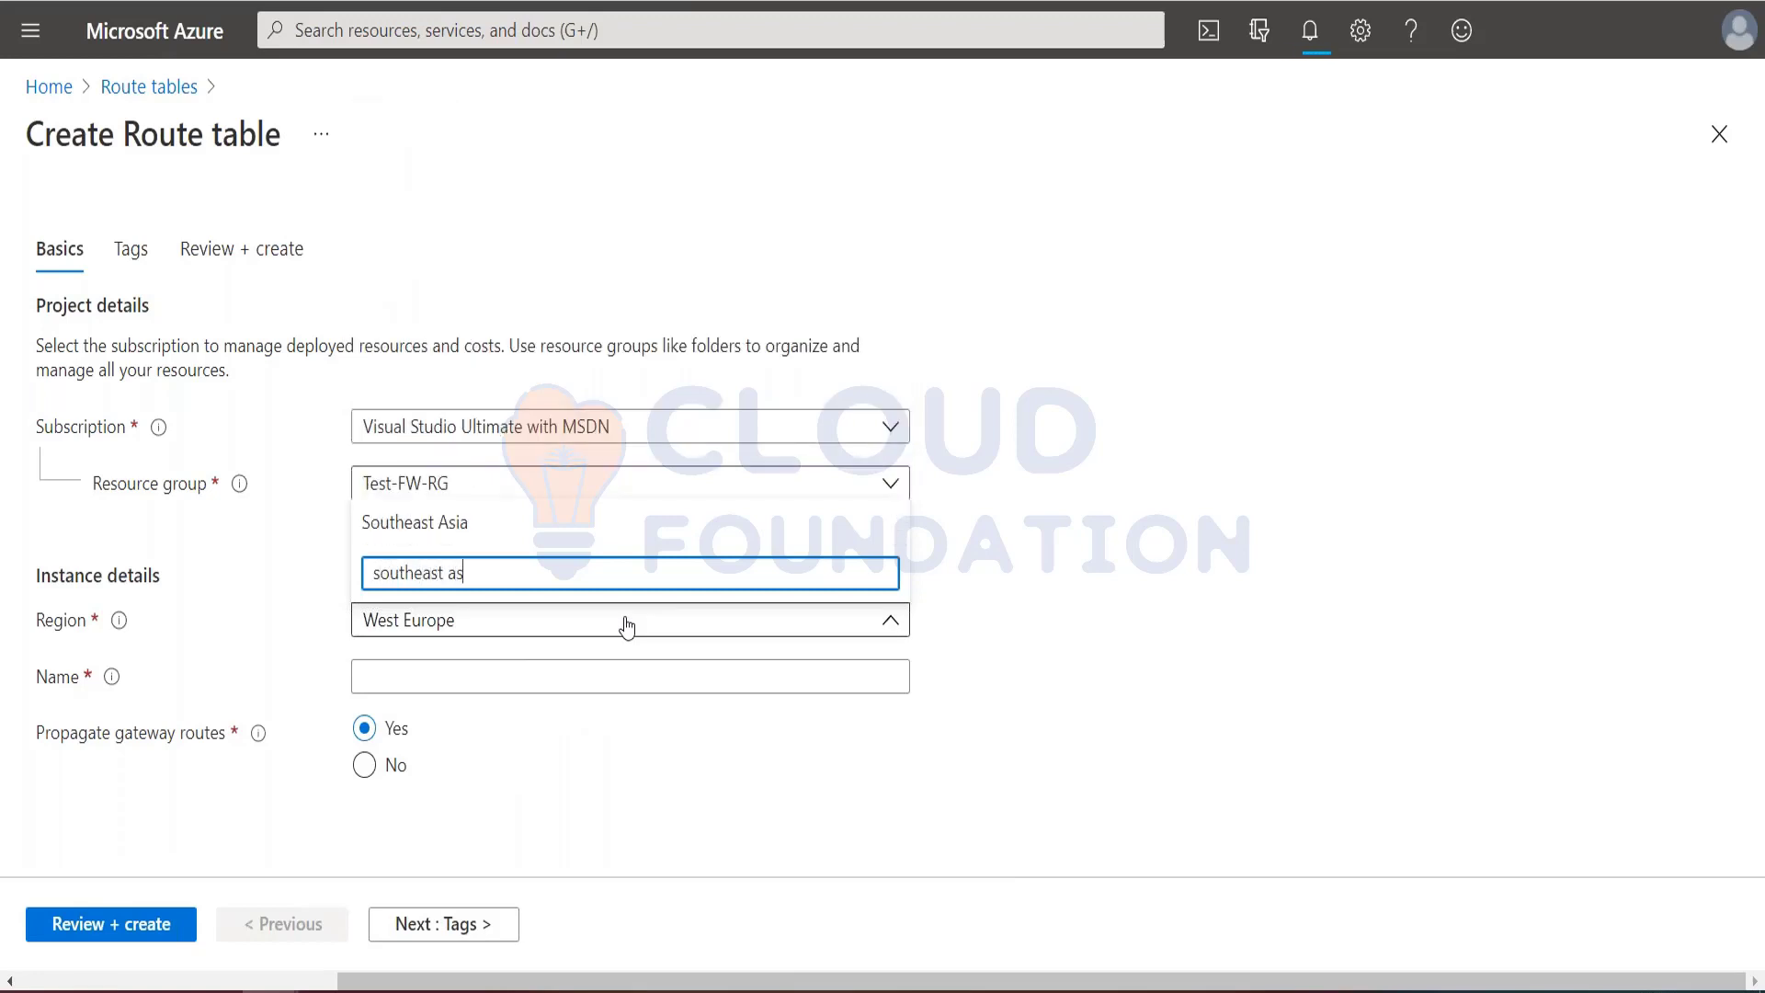
{"action": "left_click", "coordinate": [436, 525]}
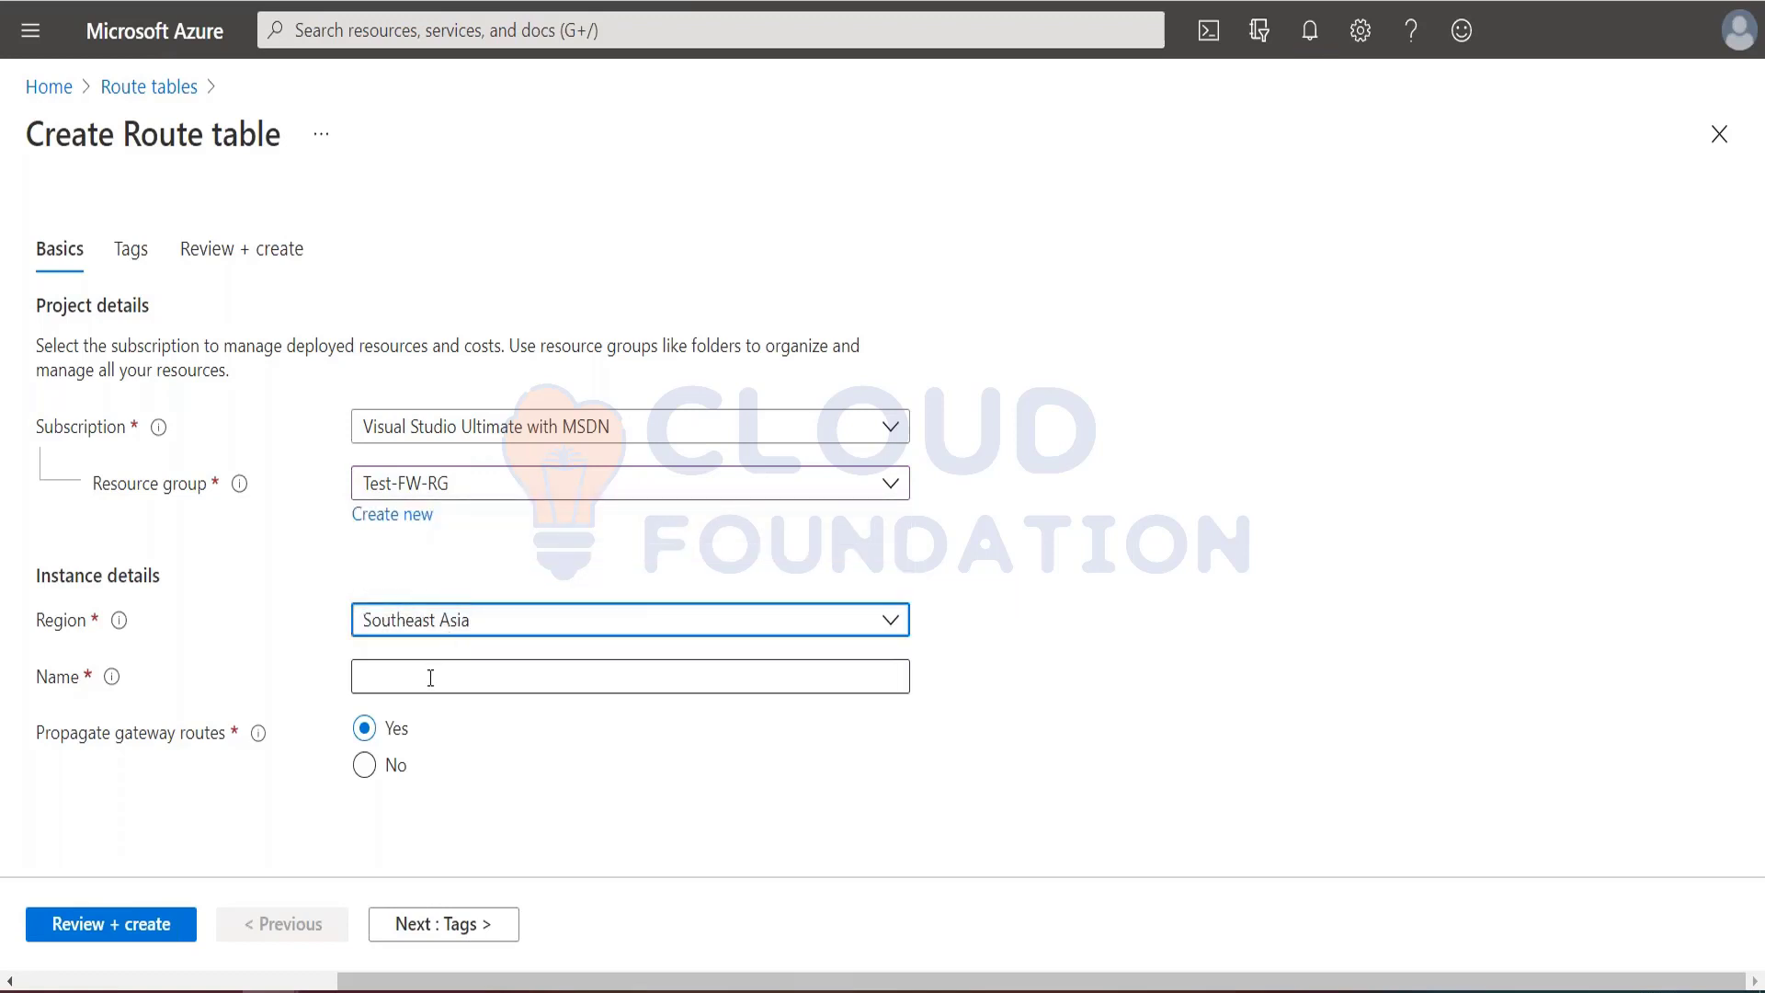
Step: Name the route table Firewall-route, as specified in the tutorial's default route section
{"action": "key", "text": "ctrl+Tab"}
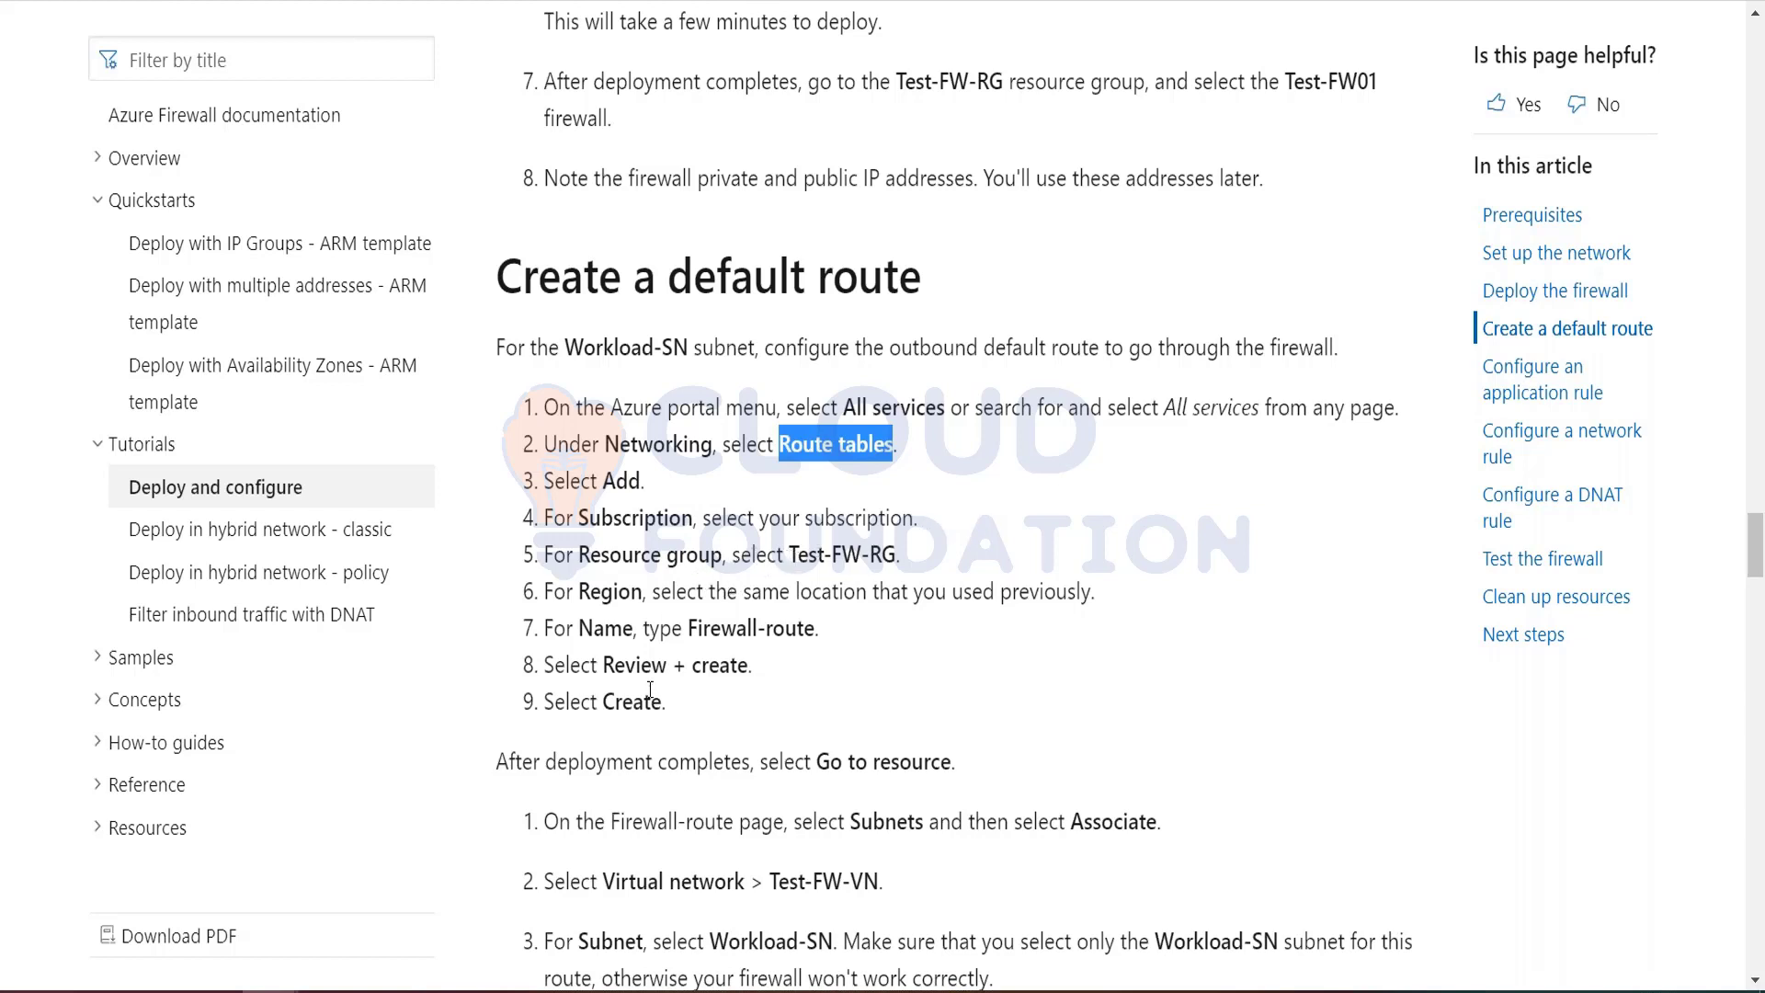
{"action": "left_click_drag", "start_coordinate": [689, 628], "coordinate": [815, 629]}
{"action": "key", "text": "ctrl+c"}
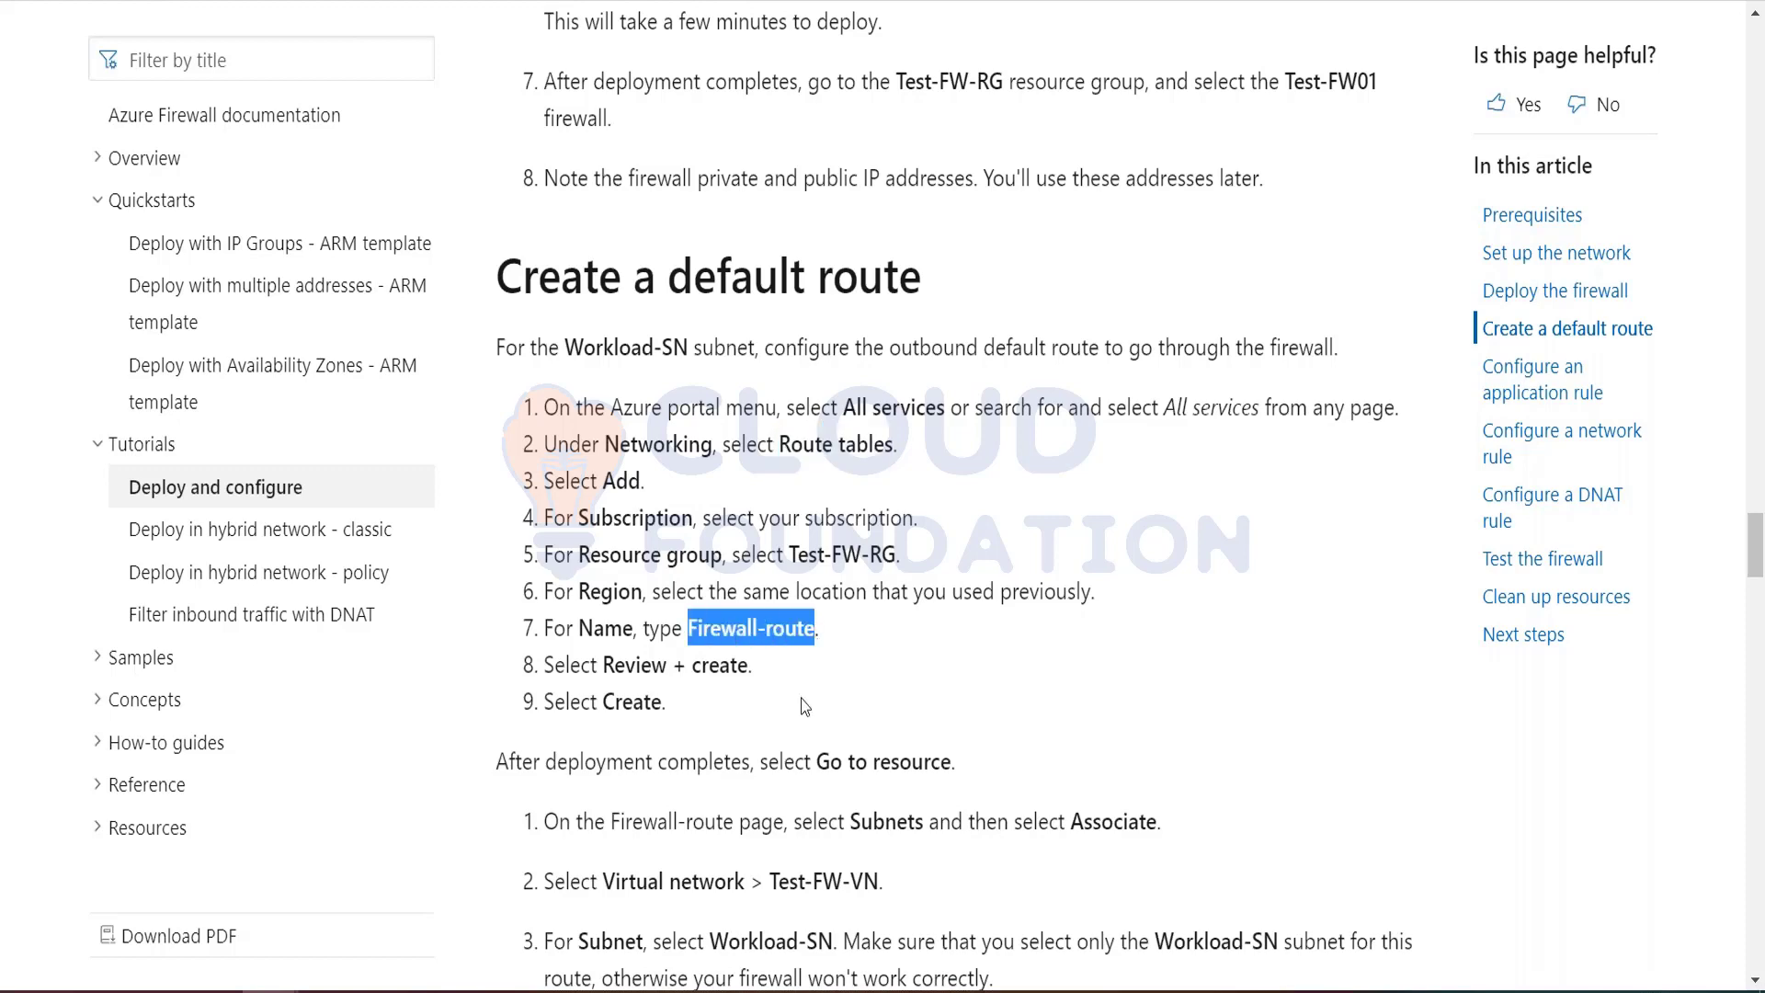
{"action": "key", "text": "alt+Tab"}
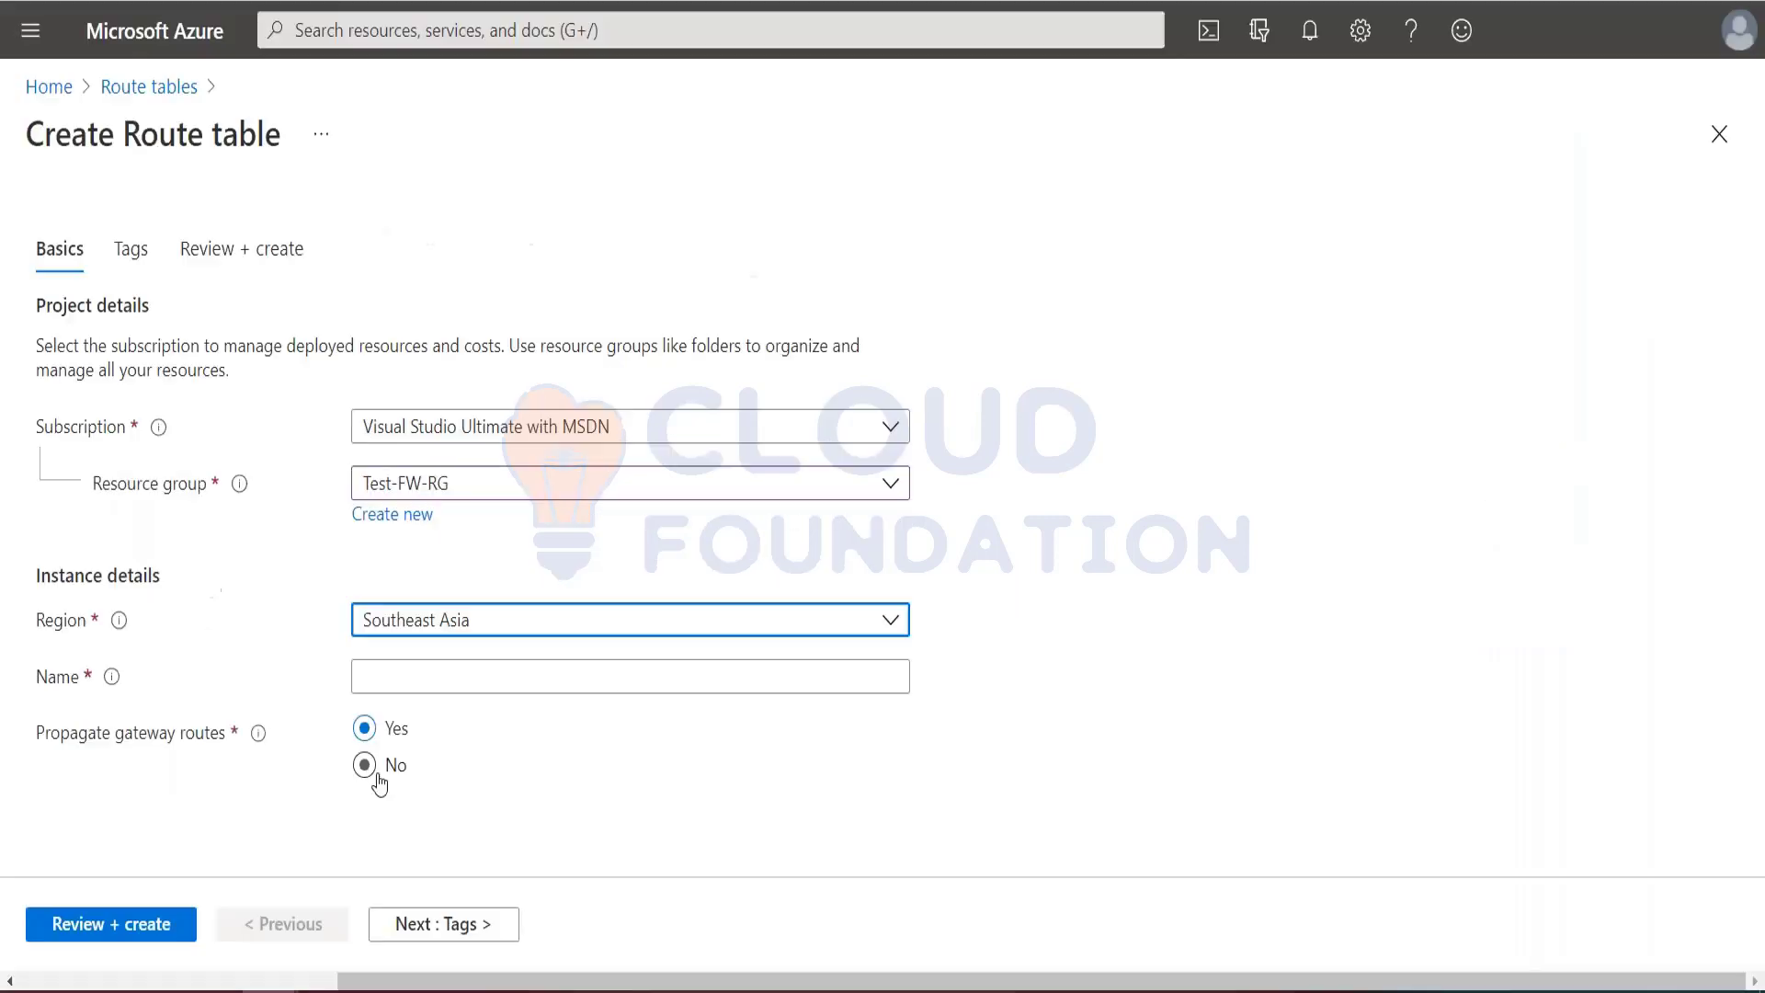
{"action": "left_click", "coordinate": [426, 676]}
{"action": "key", "text": "ctrl+v"}
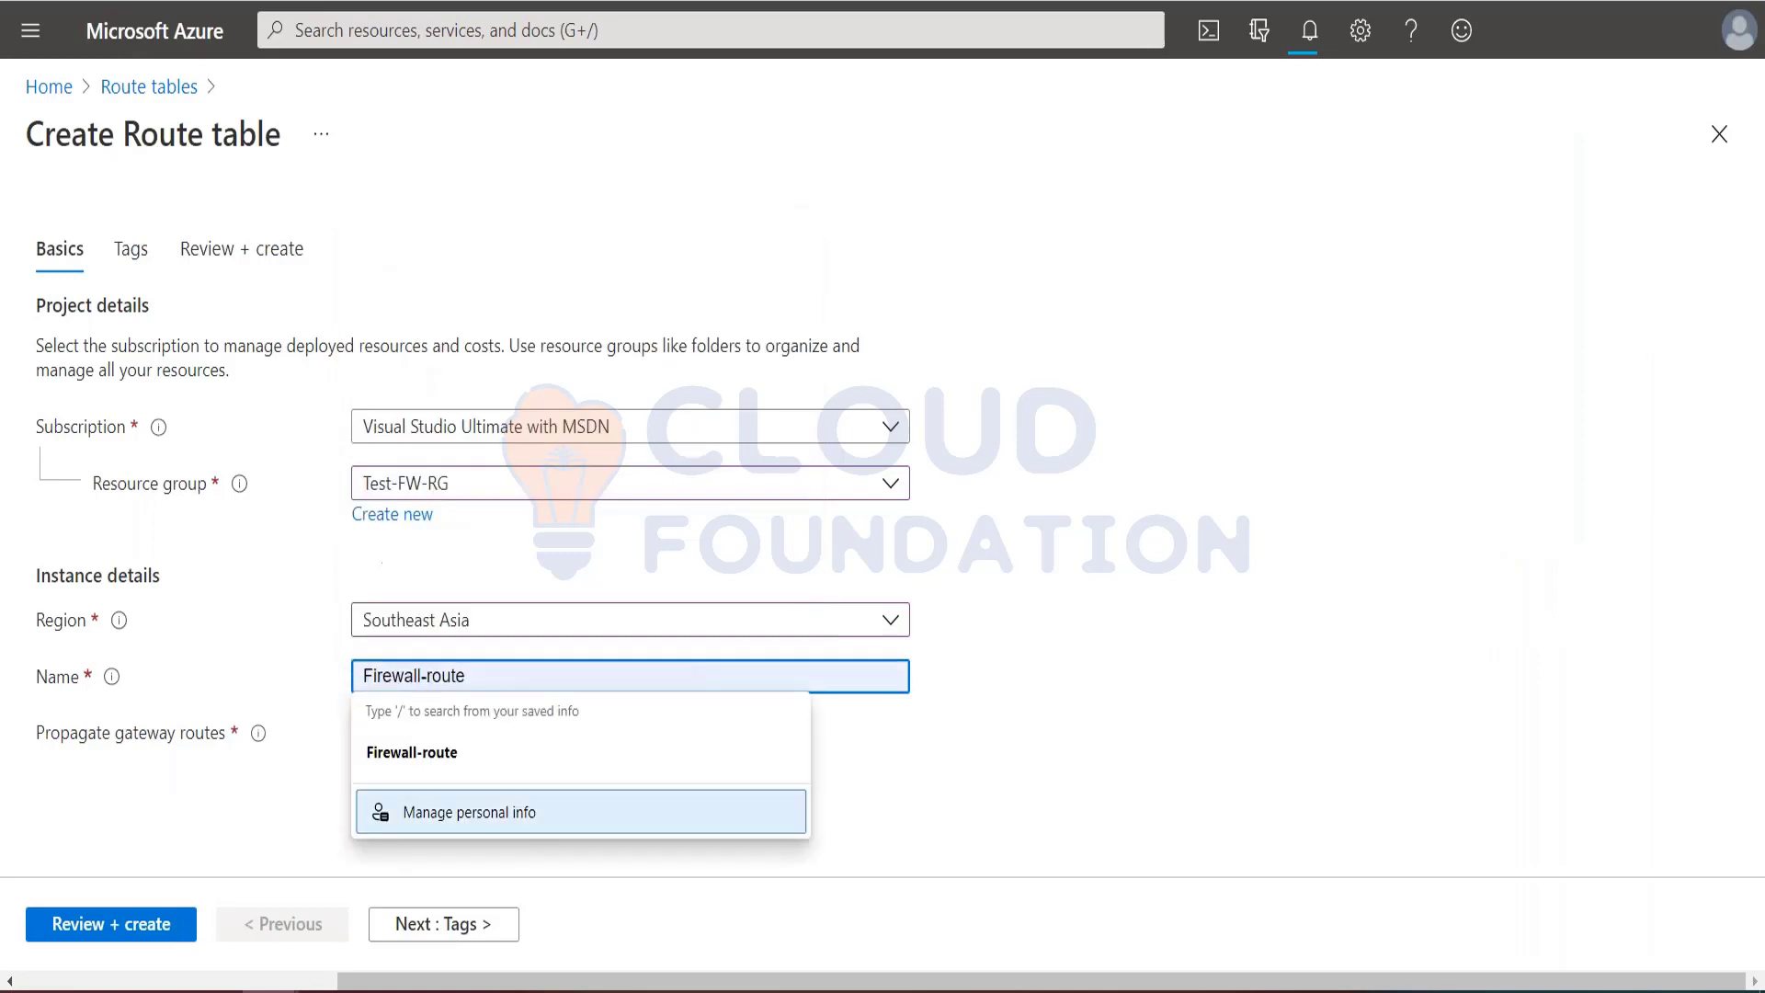
{"action": "left_click", "coordinate": [1104, 725]}
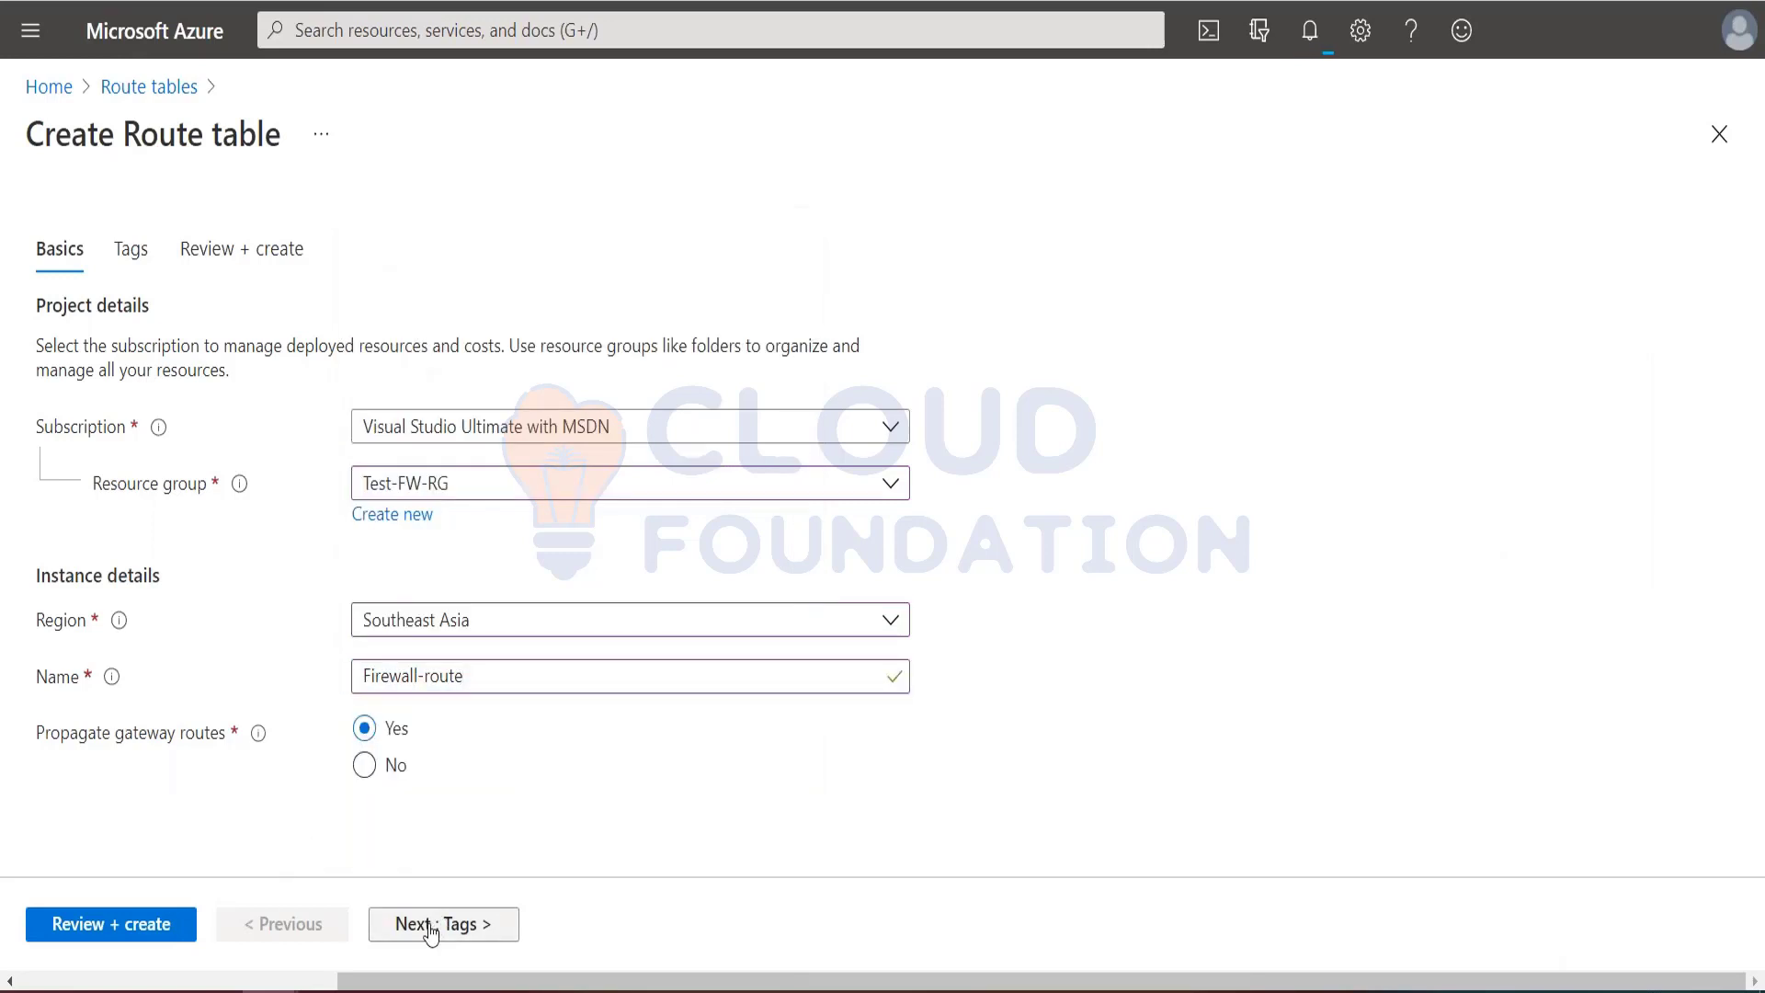
Step: Review and create the route table with gateway route propagation enabled, then open the deployed Firewall-route resource
{"action": "left_click", "coordinate": [163, 925]}
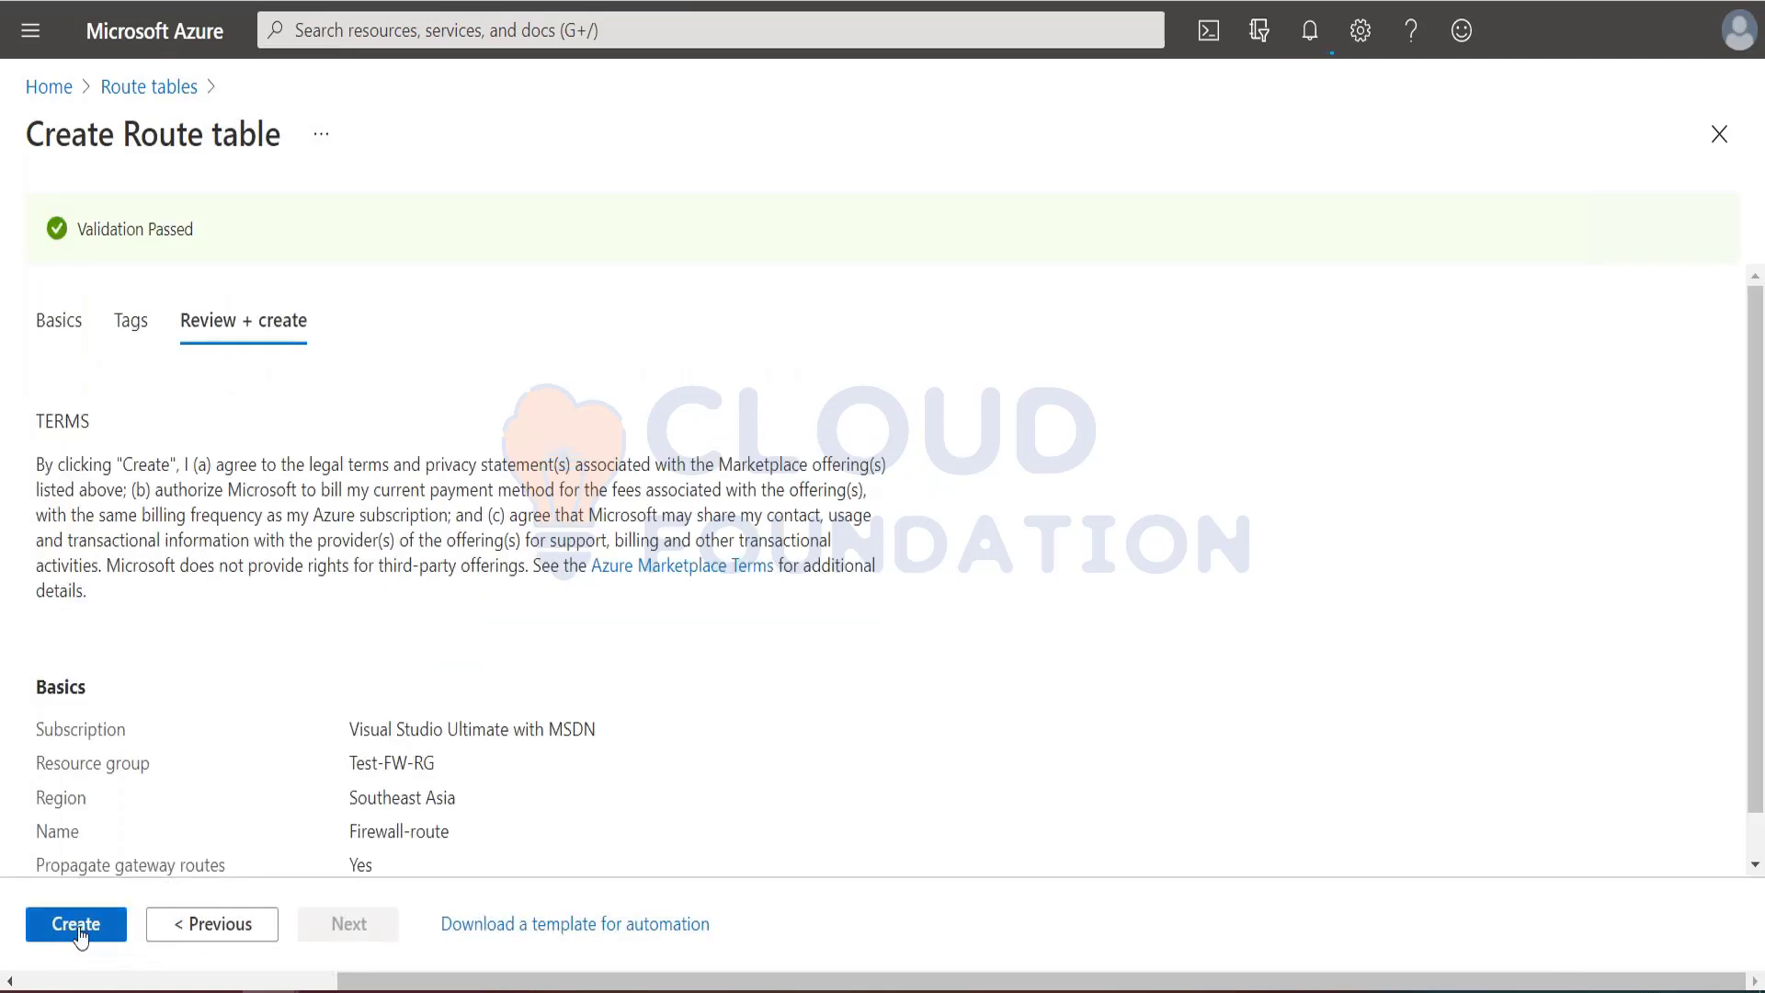
{"action": "left_click", "coordinate": [78, 930]}
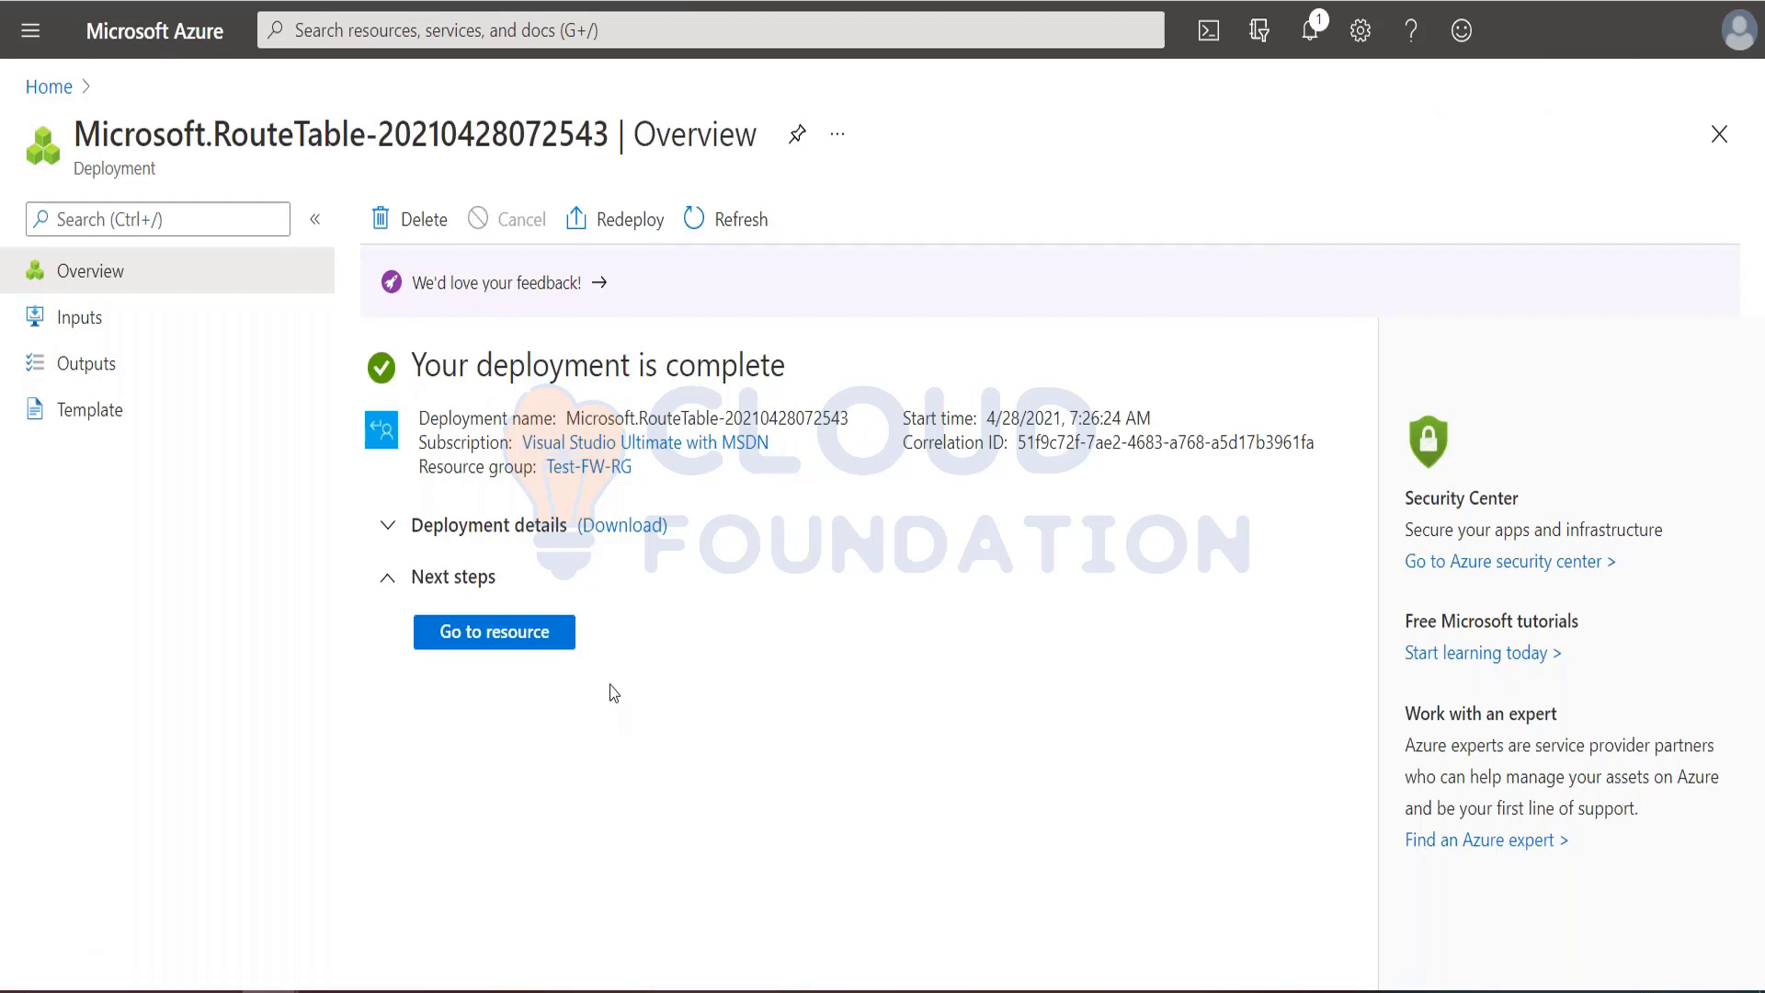
{"action": "left_click", "coordinate": [555, 635]}
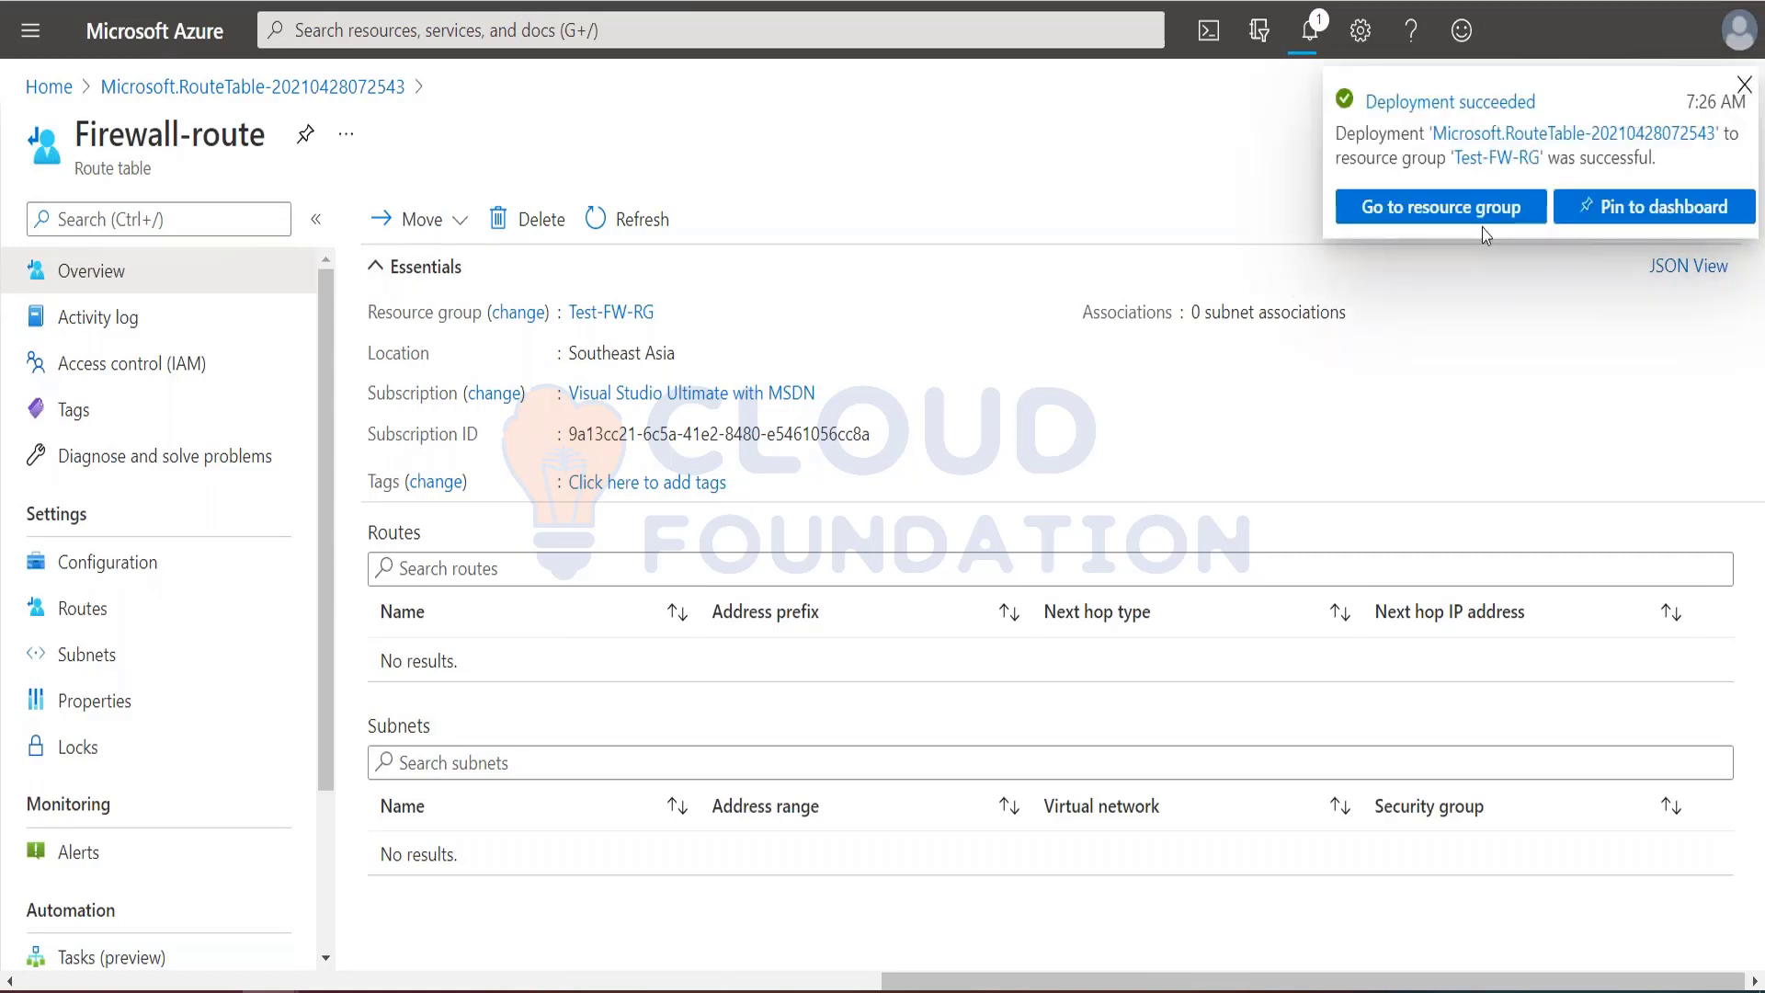
{"action": "left_click", "coordinate": [1744, 85]}
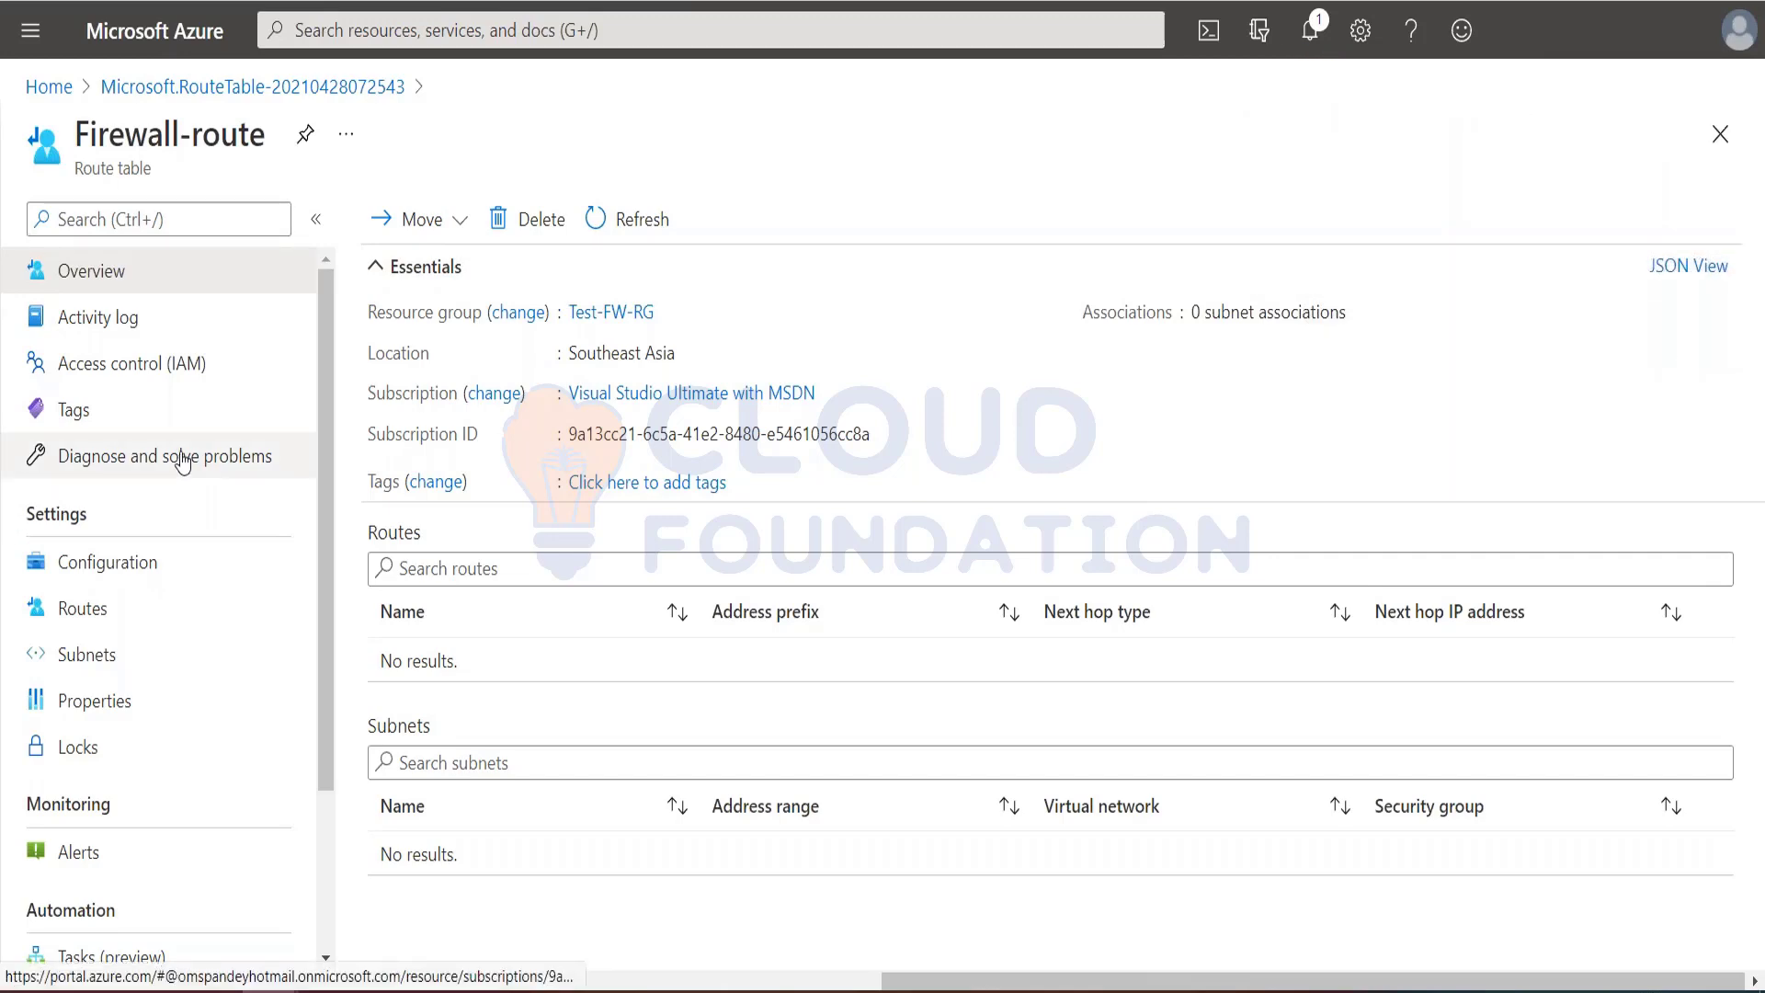
Step: Read the tutorial's instructions for associating a subnet with the Firewall-route table and compare them with the resource page
{"action": "key", "text": "alt+Tab"}
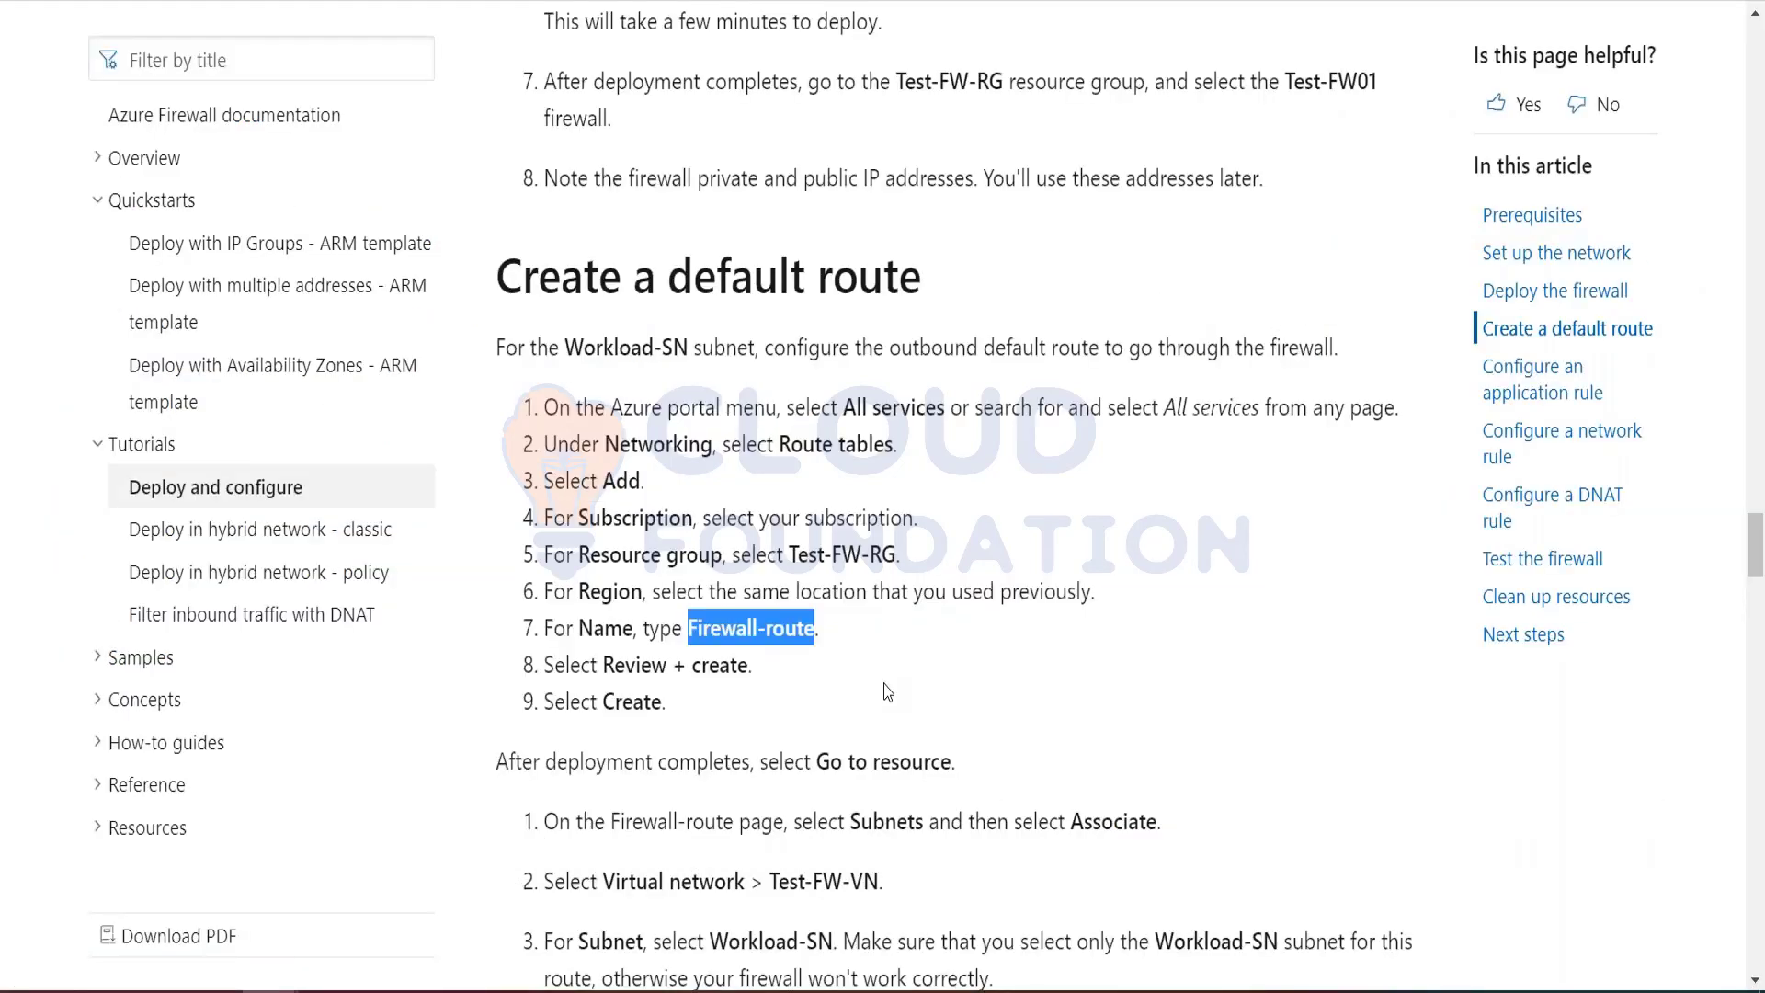
{"action": "scroll", "coordinate": [887, 691], "scroll_direction": "down", "scroll_amount": 3}
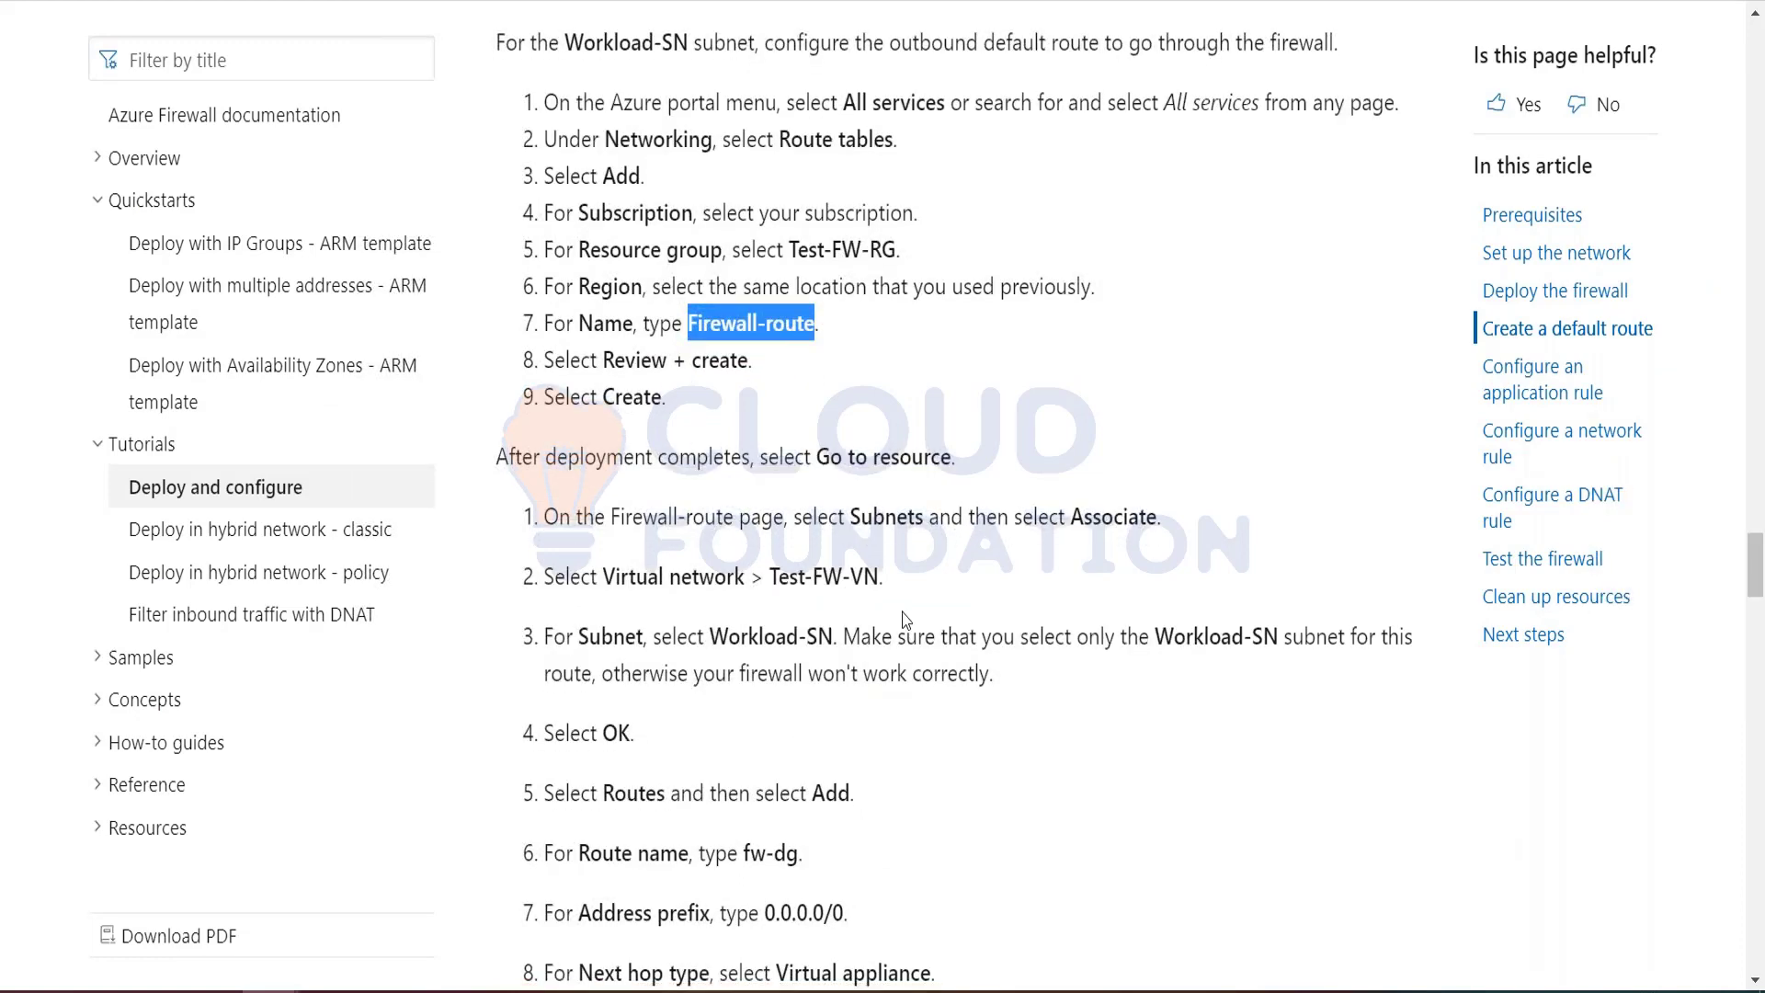
{"action": "scroll", "coordinate": [906, 621], "scroll_direction": "down", "scroll_amount": 3}
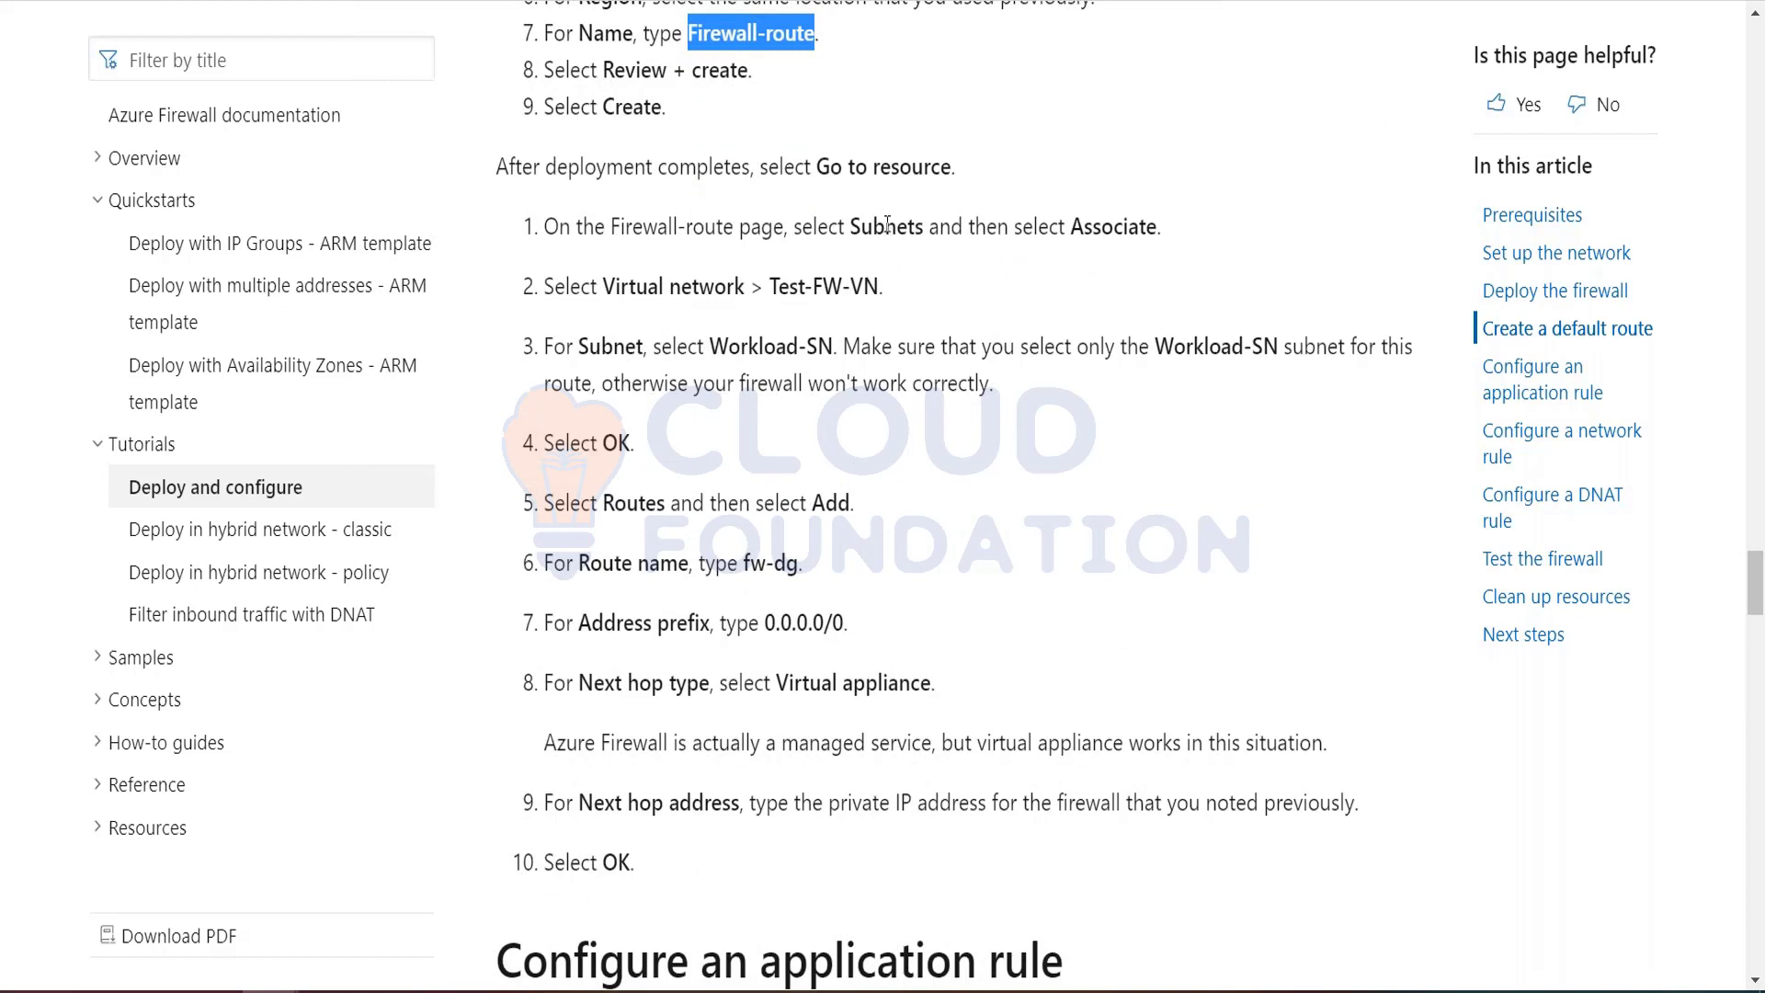
{"action": "left_click_drag", "start_coordinate": [613, 227], "coordinate": [782, 233]}
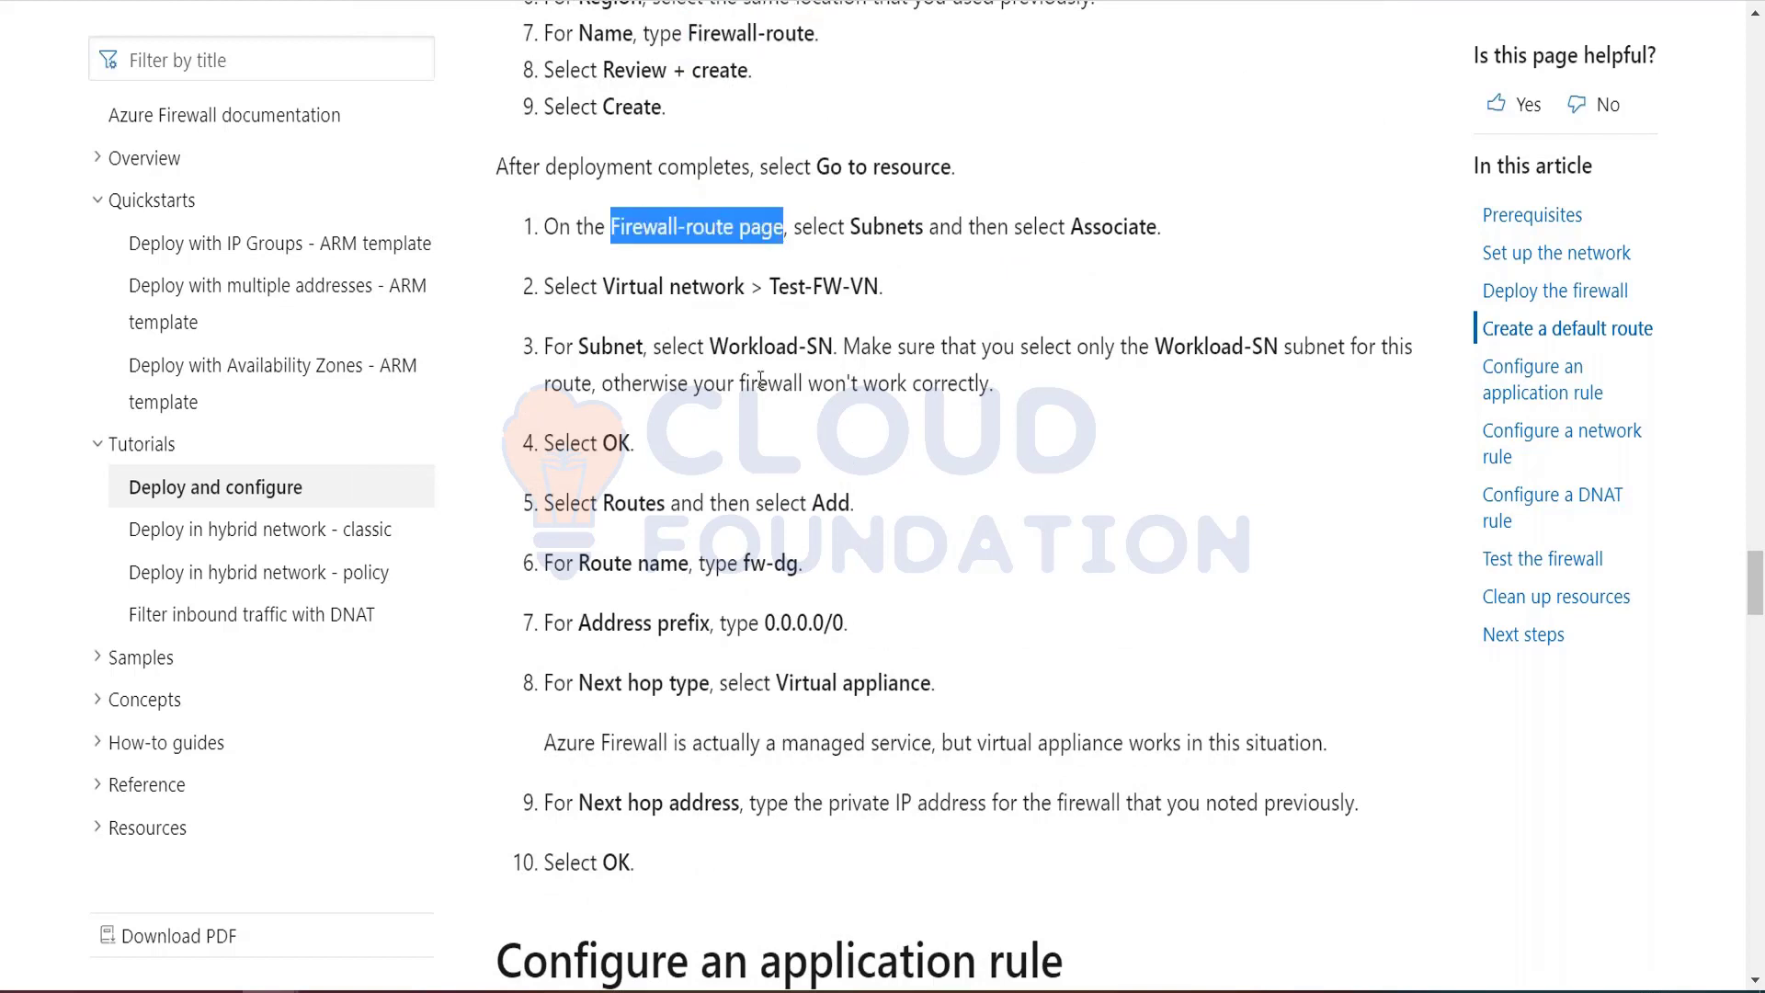
{"action": "key", "text": "alt+Tab"}
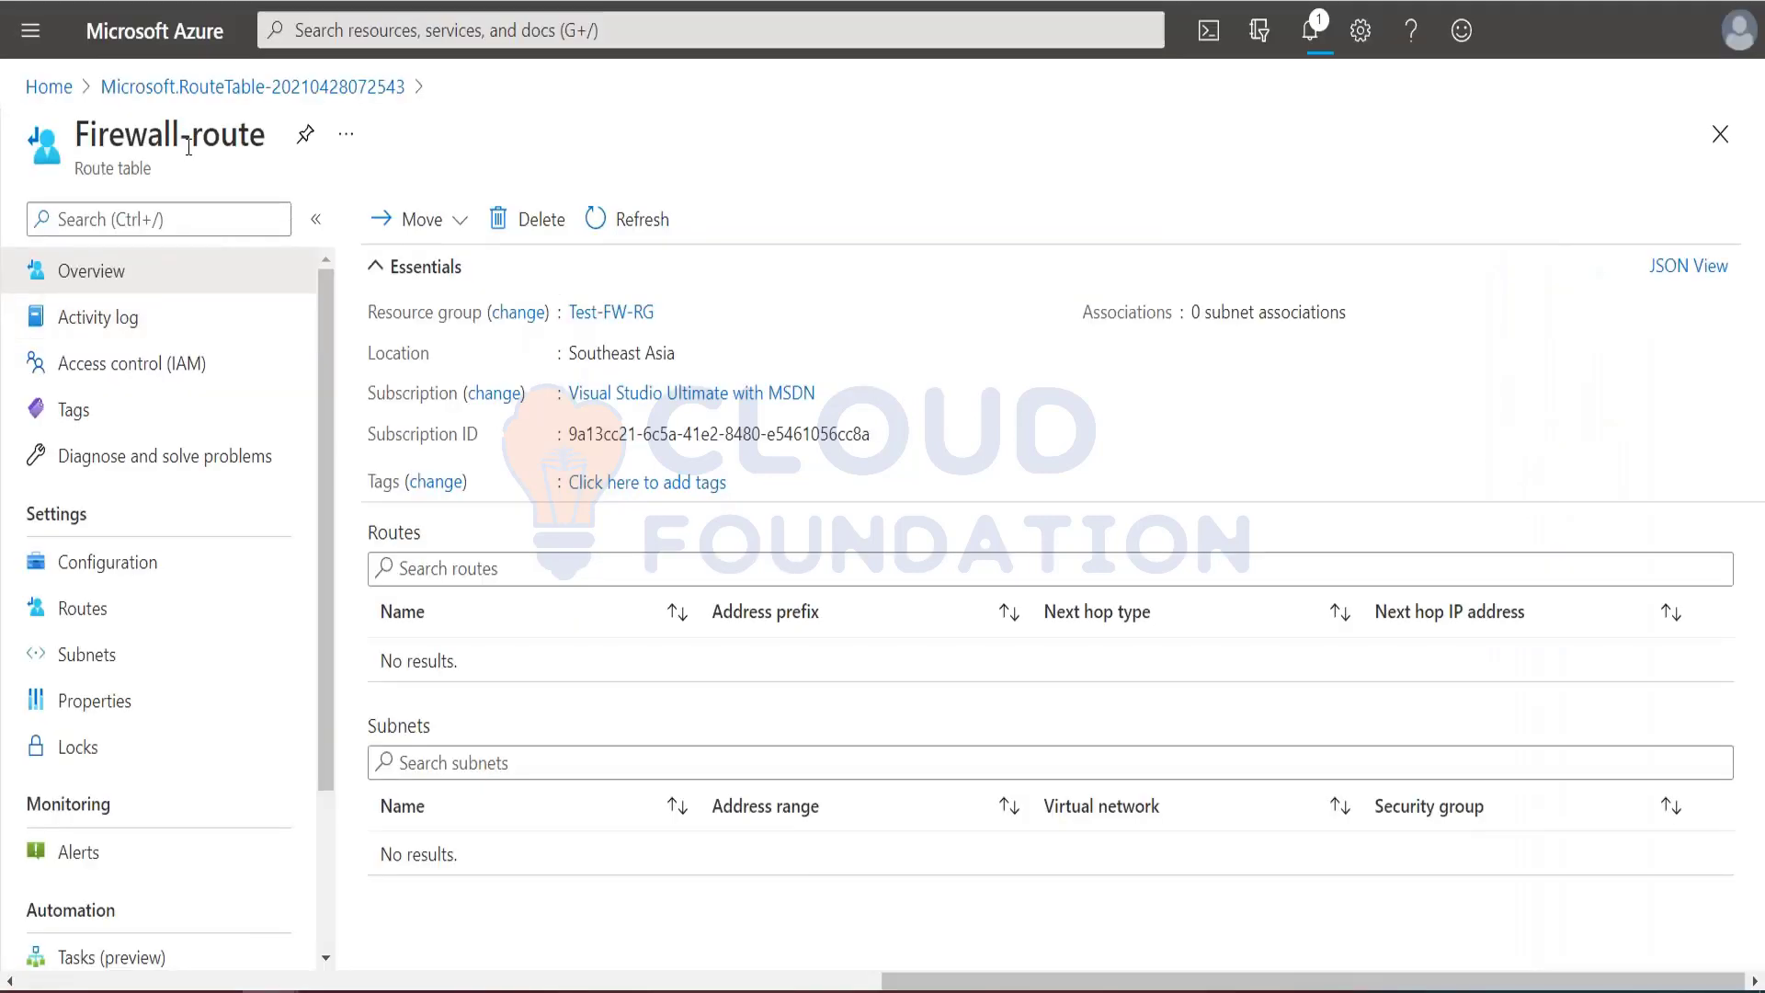
{"action": "key", "text": "alt+Tab"}
{"action": "key", "text": "alt+Tab"}
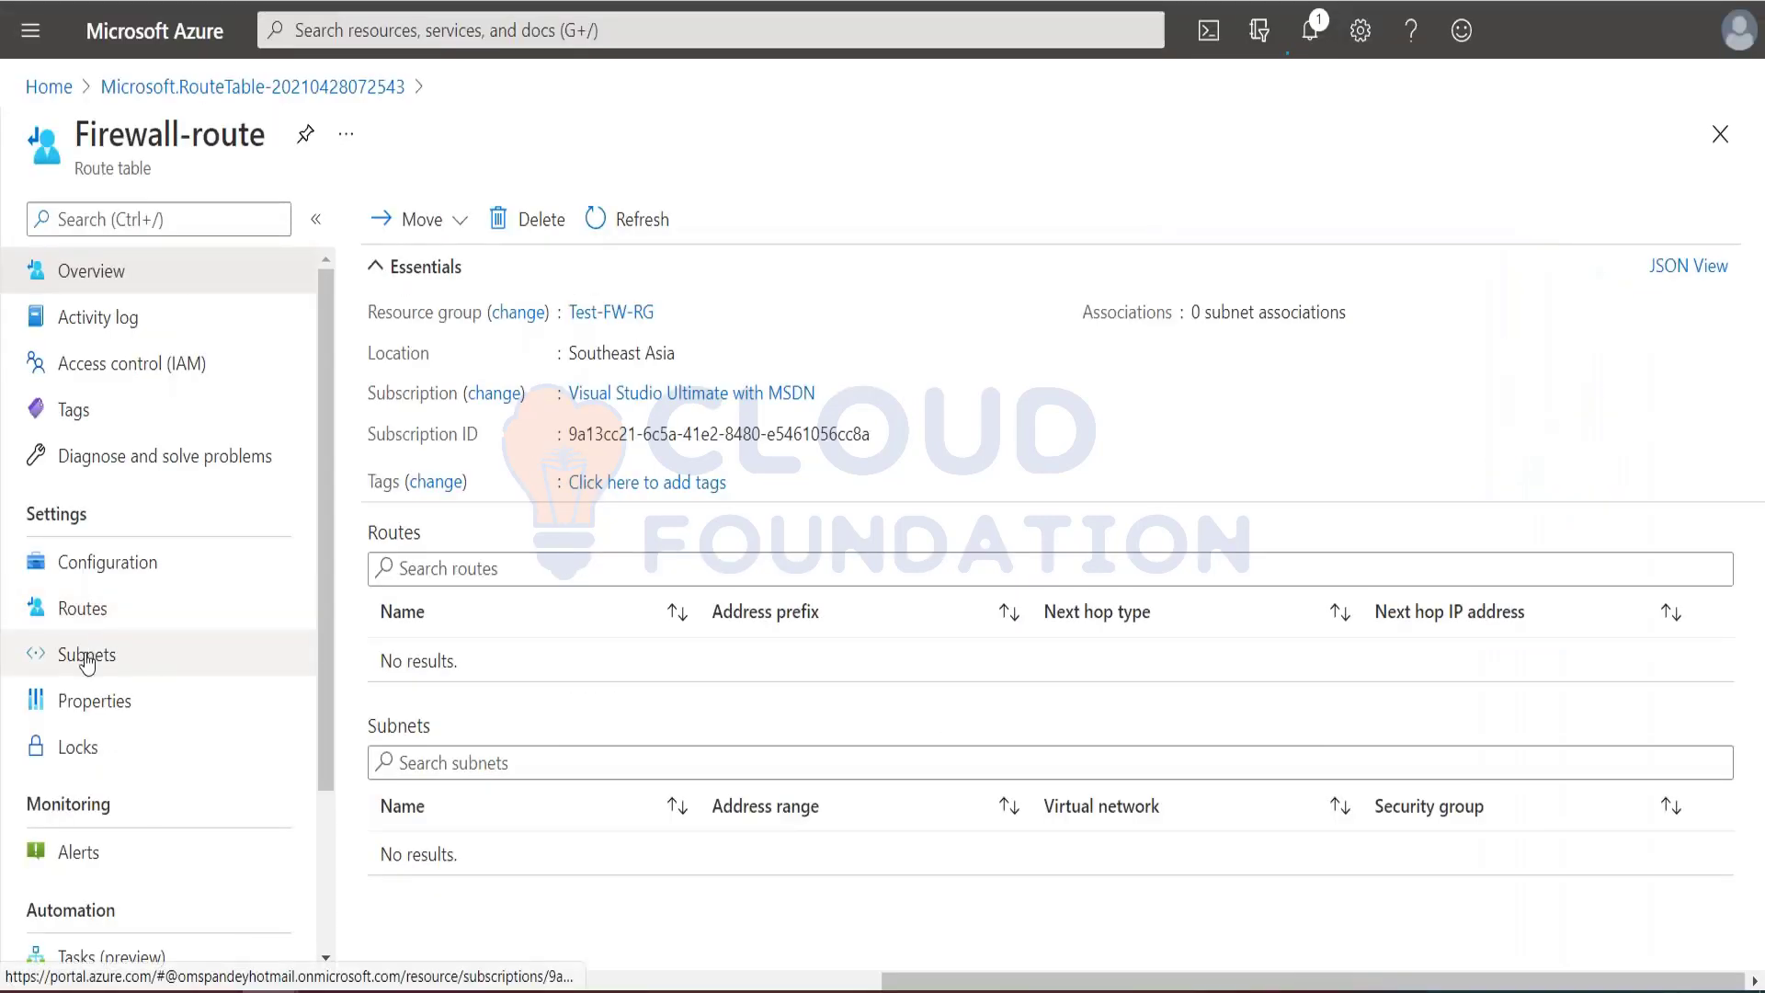
Step: Associate the Workload-SN subnet of the Test-FW-VN virtual network with the Firewall-route table, following the tutorial
{"action": "left_click", "coordinate": [88, 656]}
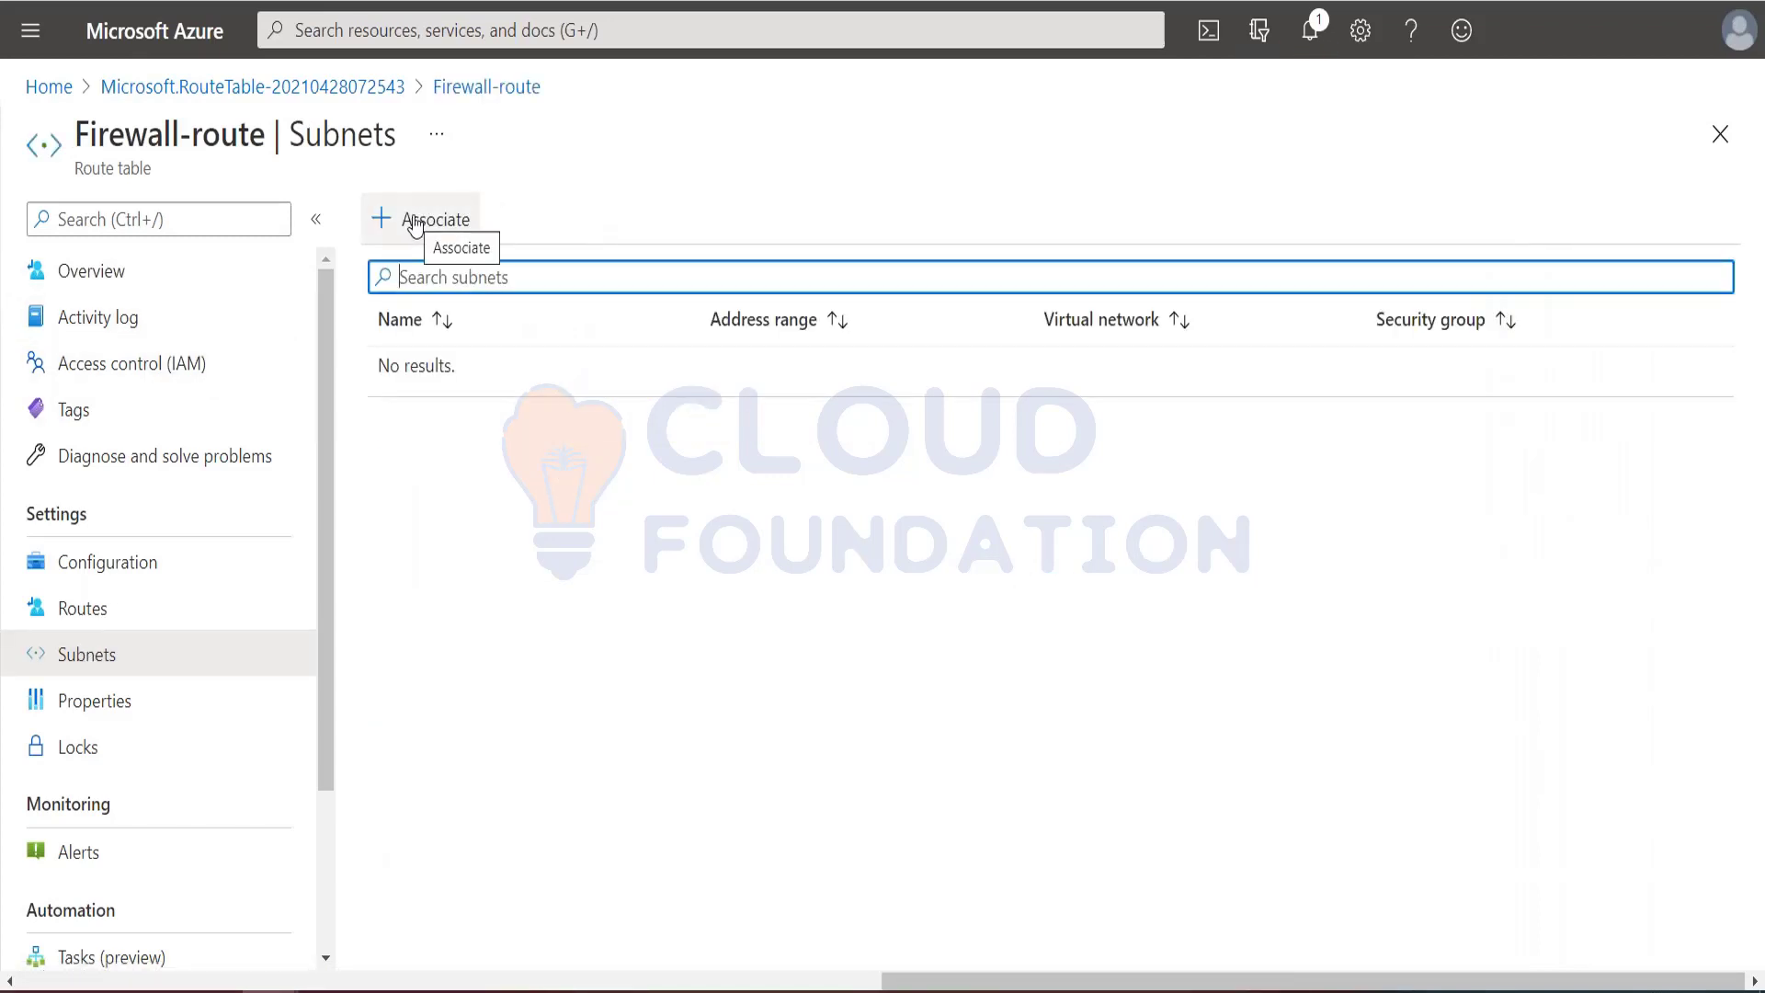
{"action": "key", "text": "alt+Tab"}
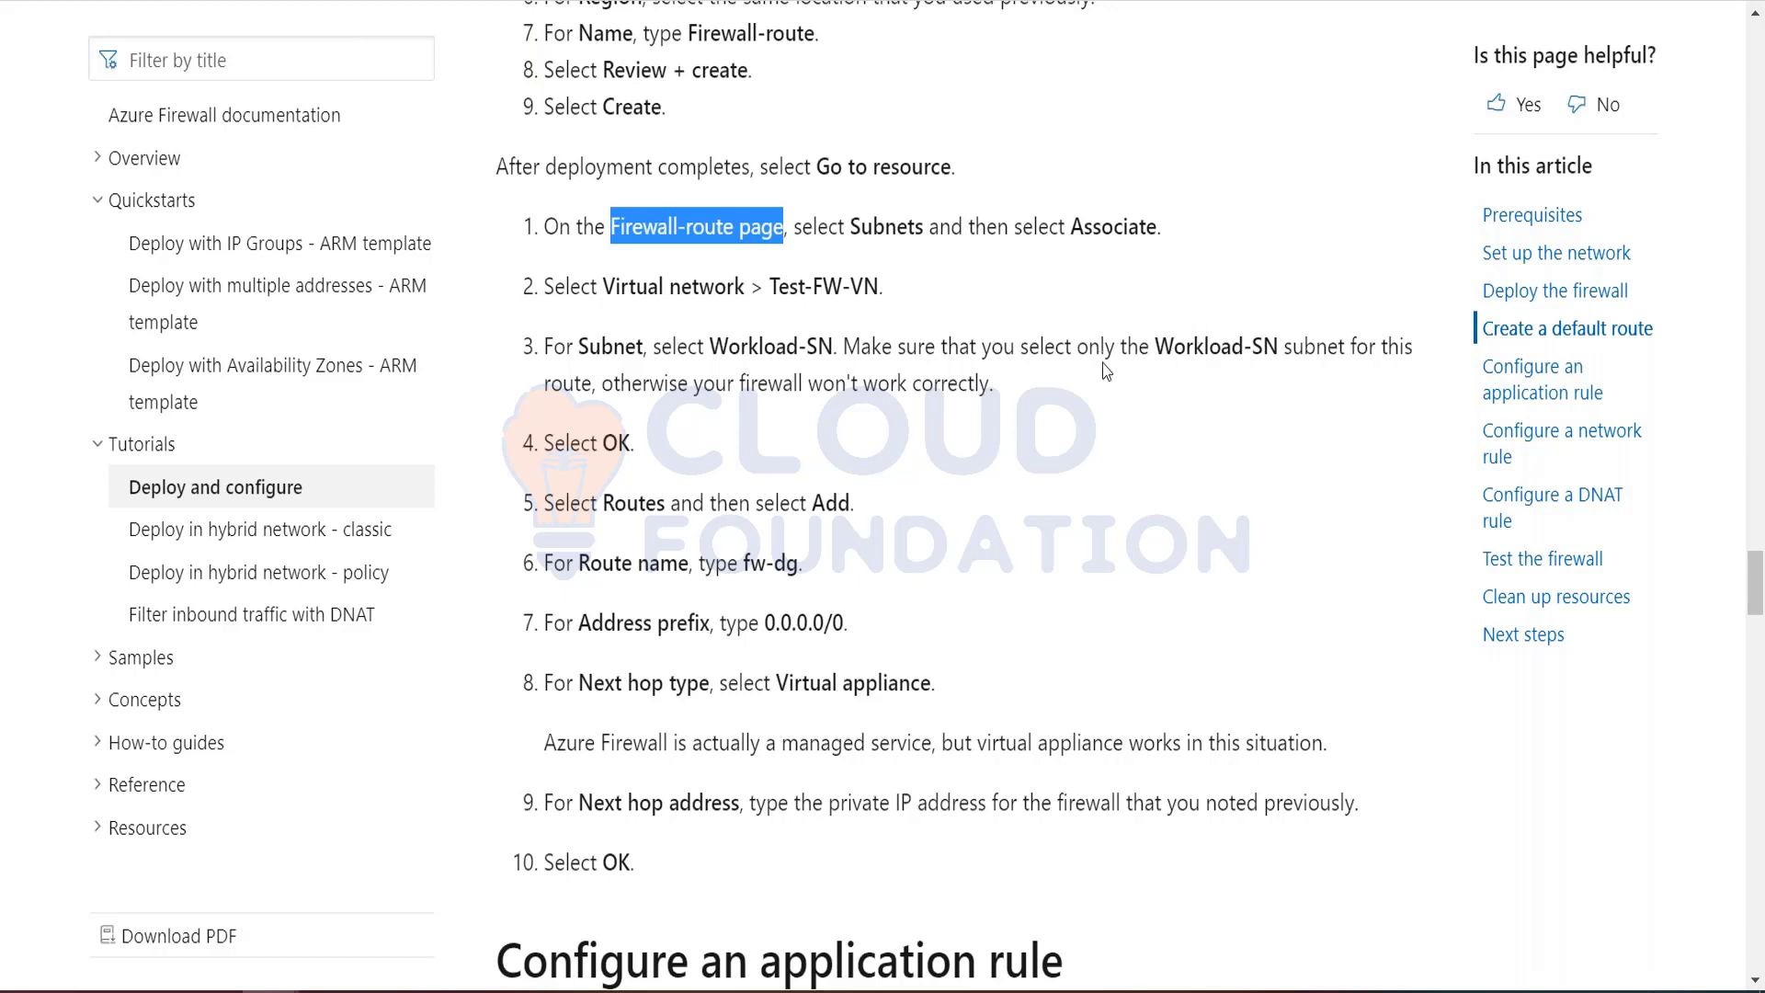
{"action": "left_click_drag", "start_coordinate": [1157, 346], "coordinate": [1275, 346]}
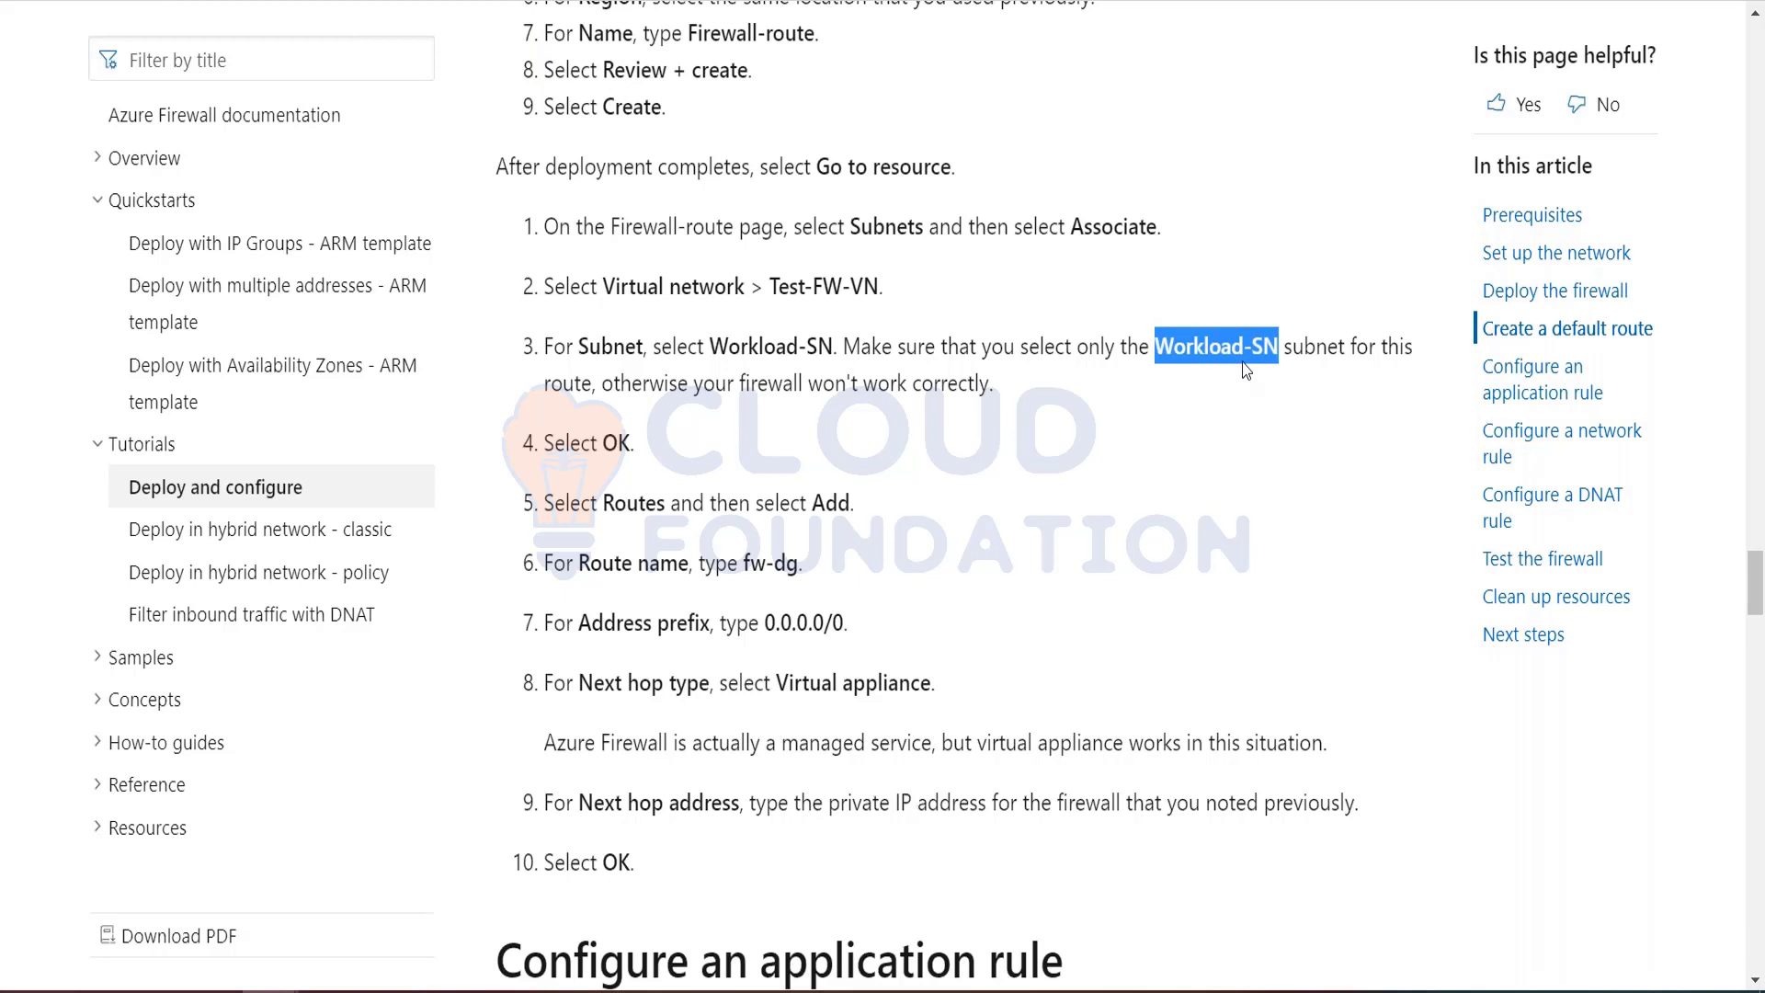
{"action": "key", "text": "alt+Tab"}
{"action": "left_click", "coordinate": [429, 237]}
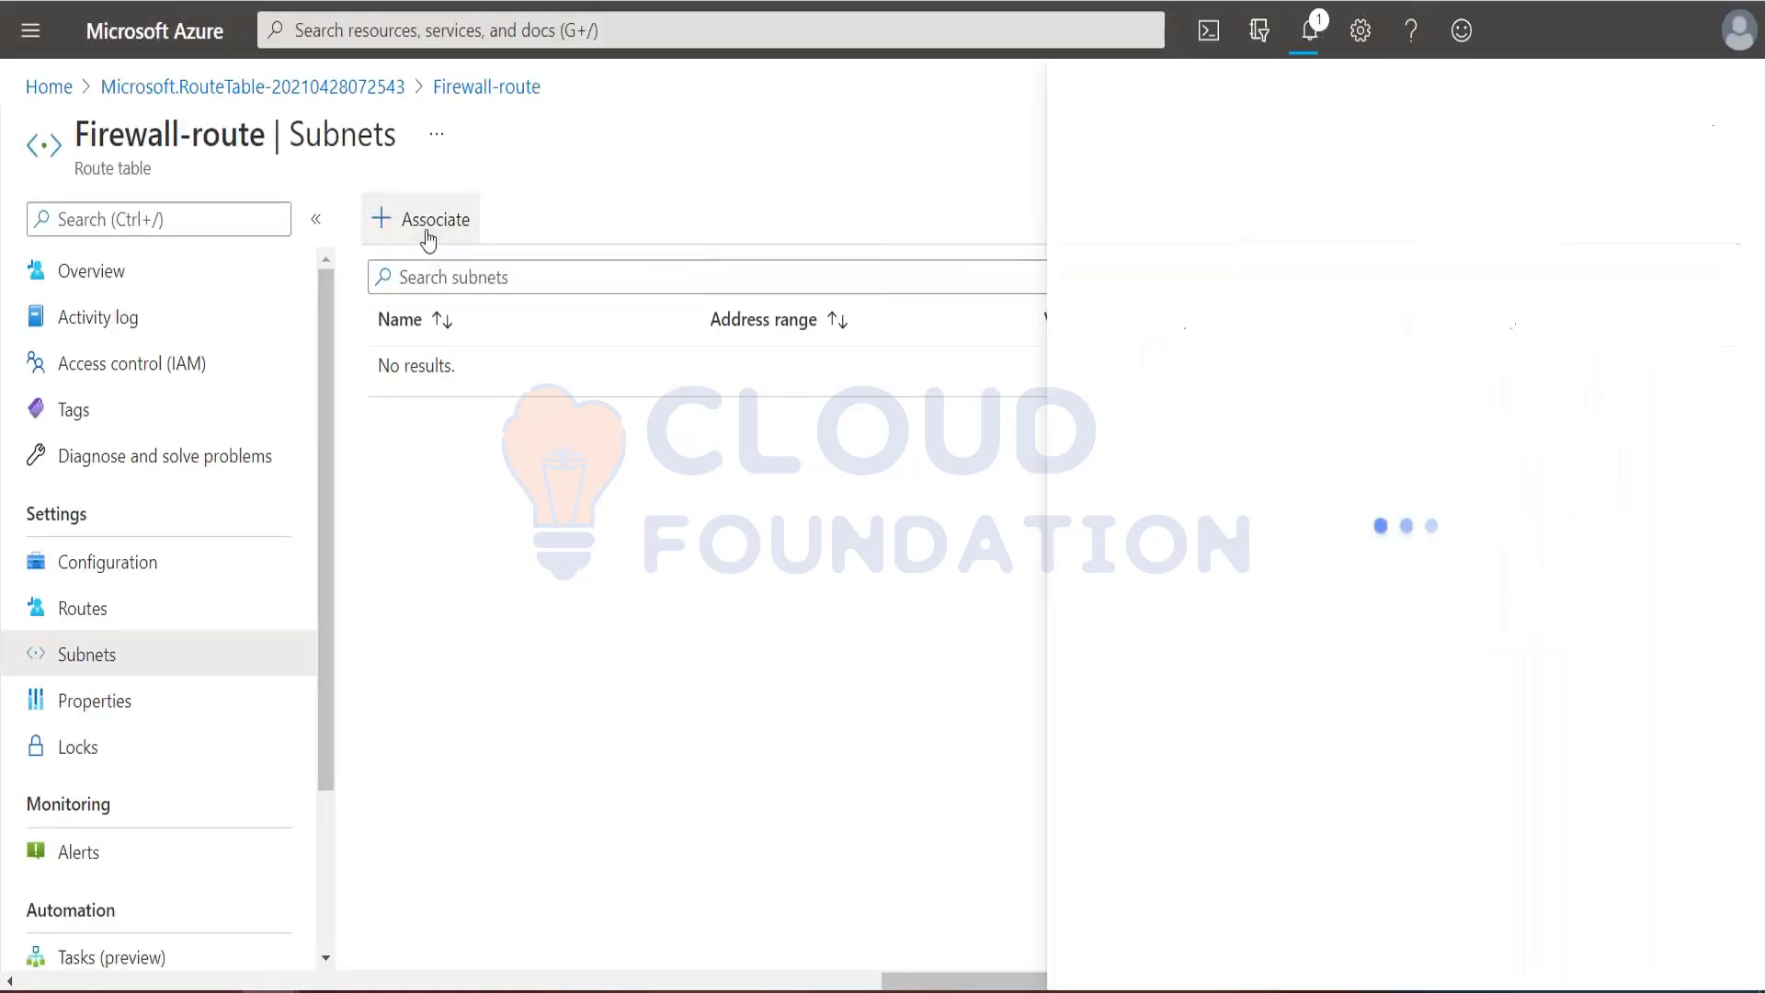
{"action": "left_click", "coordinate": [1418, 244]}
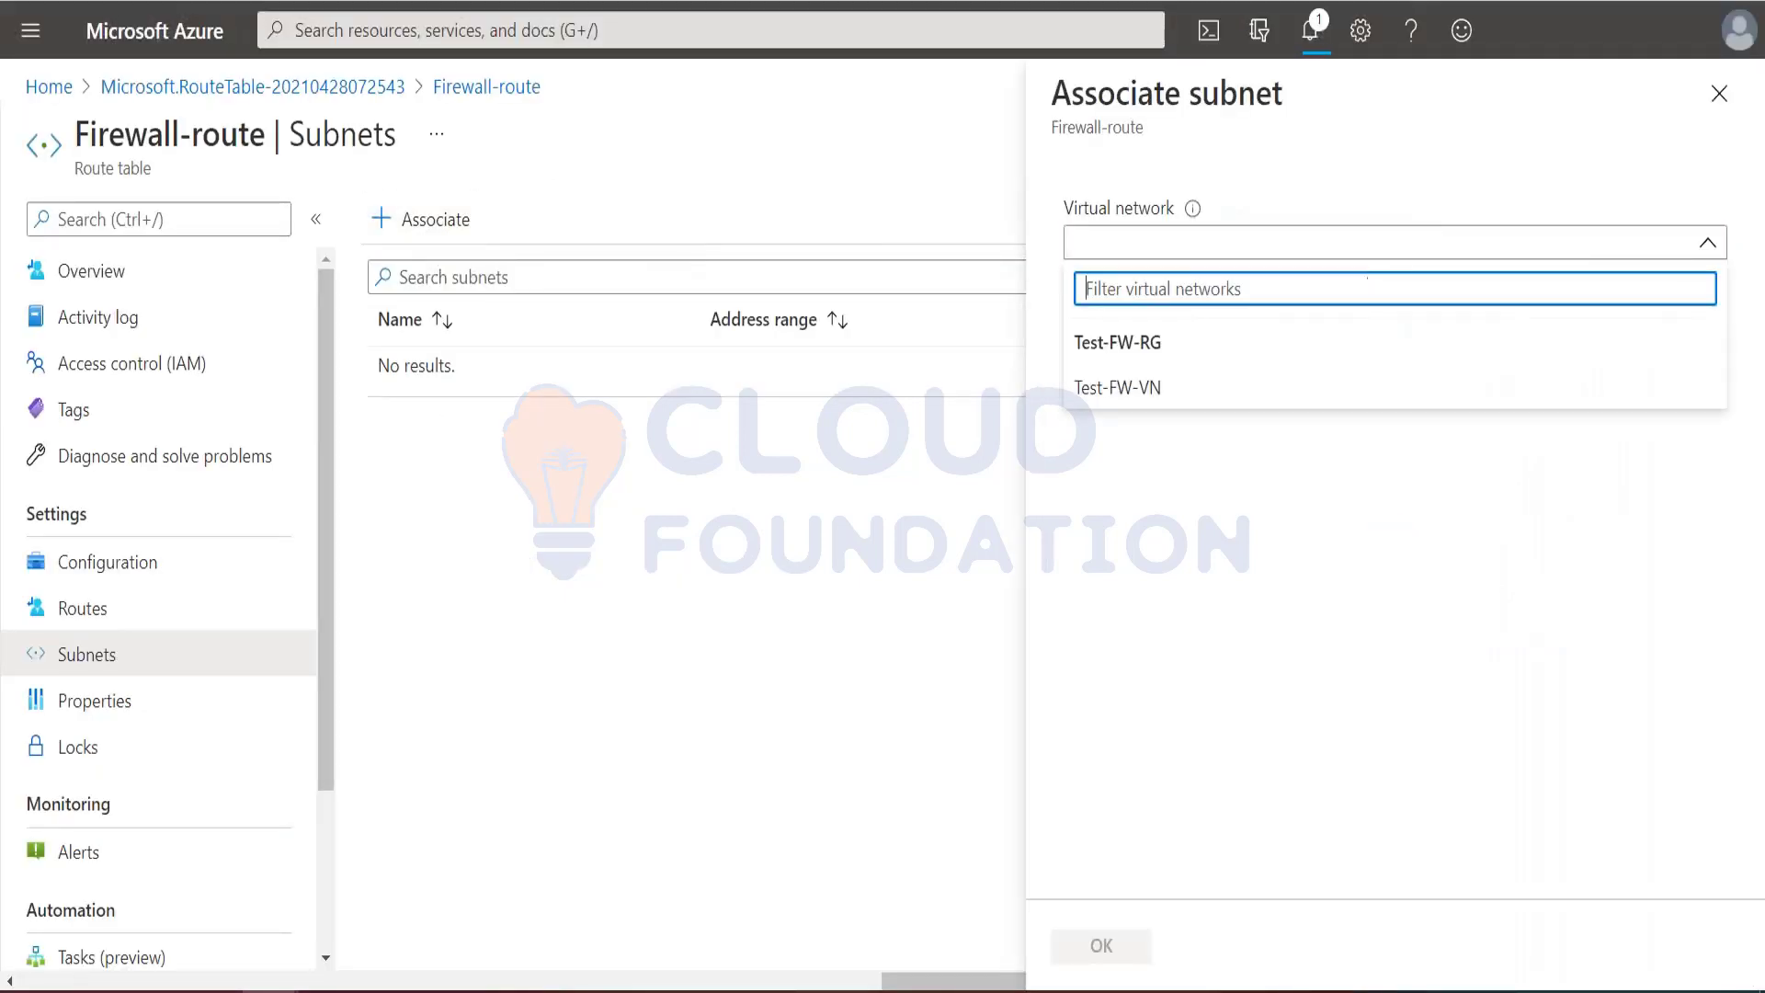
{"action": "left_click", "coordinate": [1121, 394]}
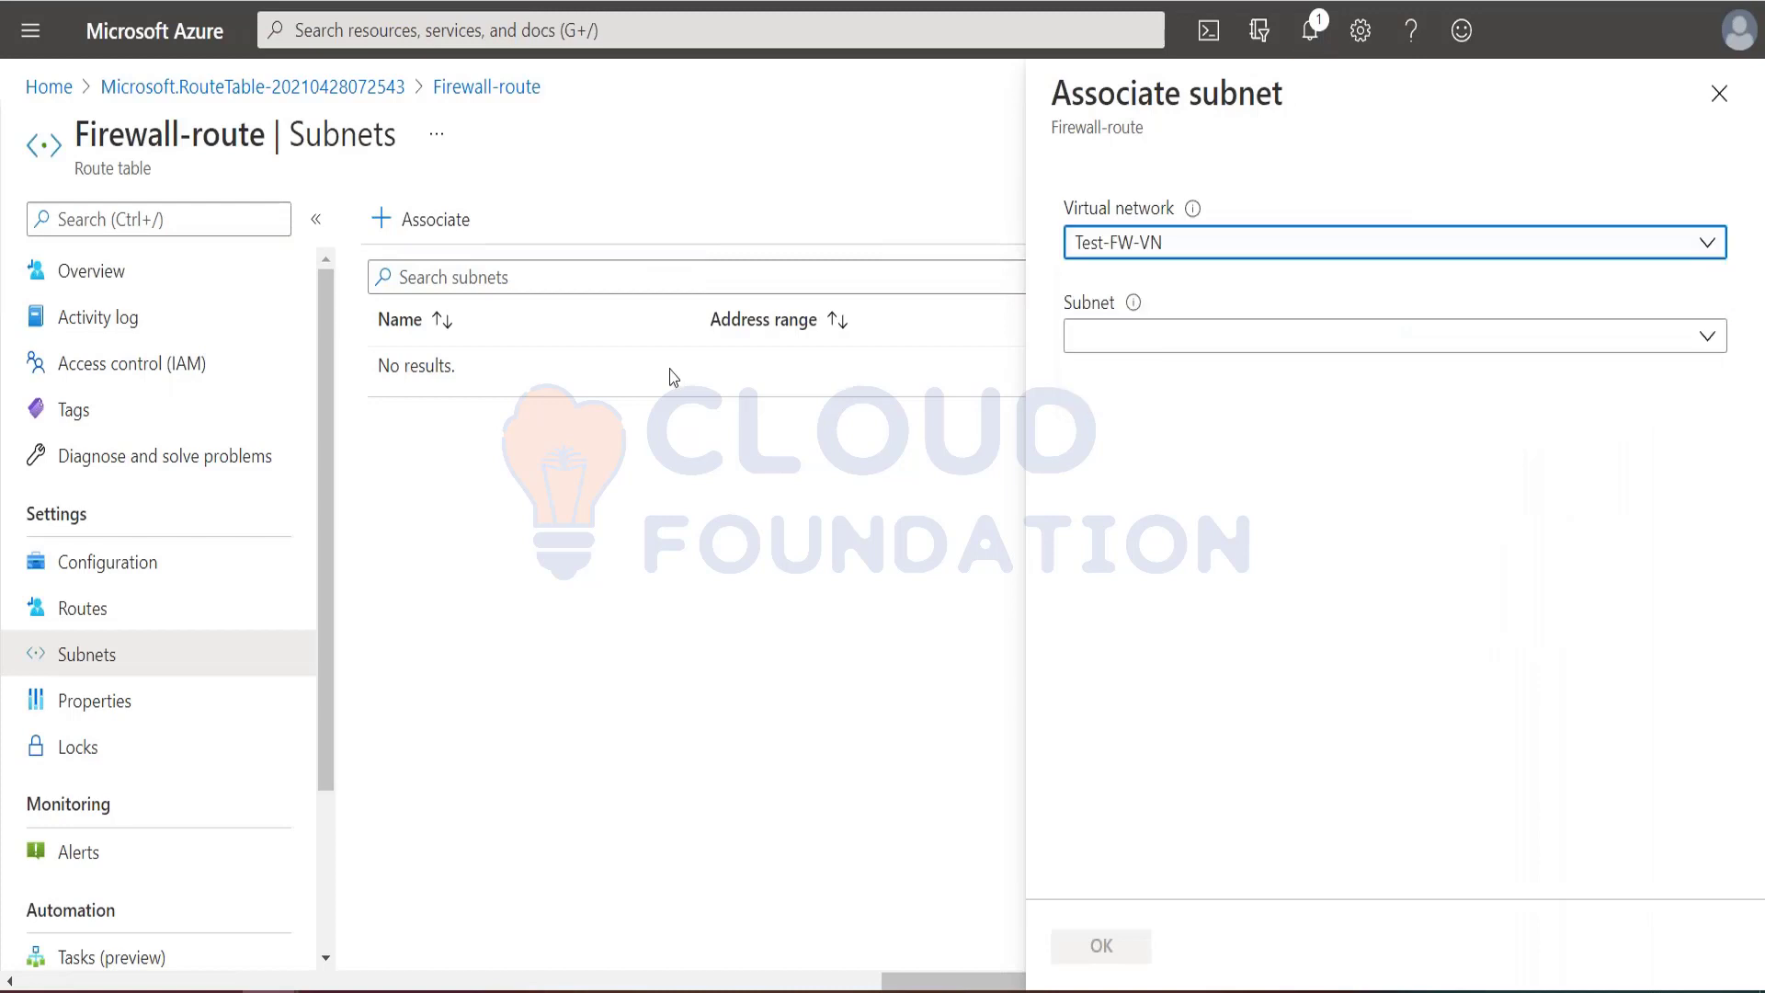
{"action": "left_click", "coordinate": [1171, 340]}
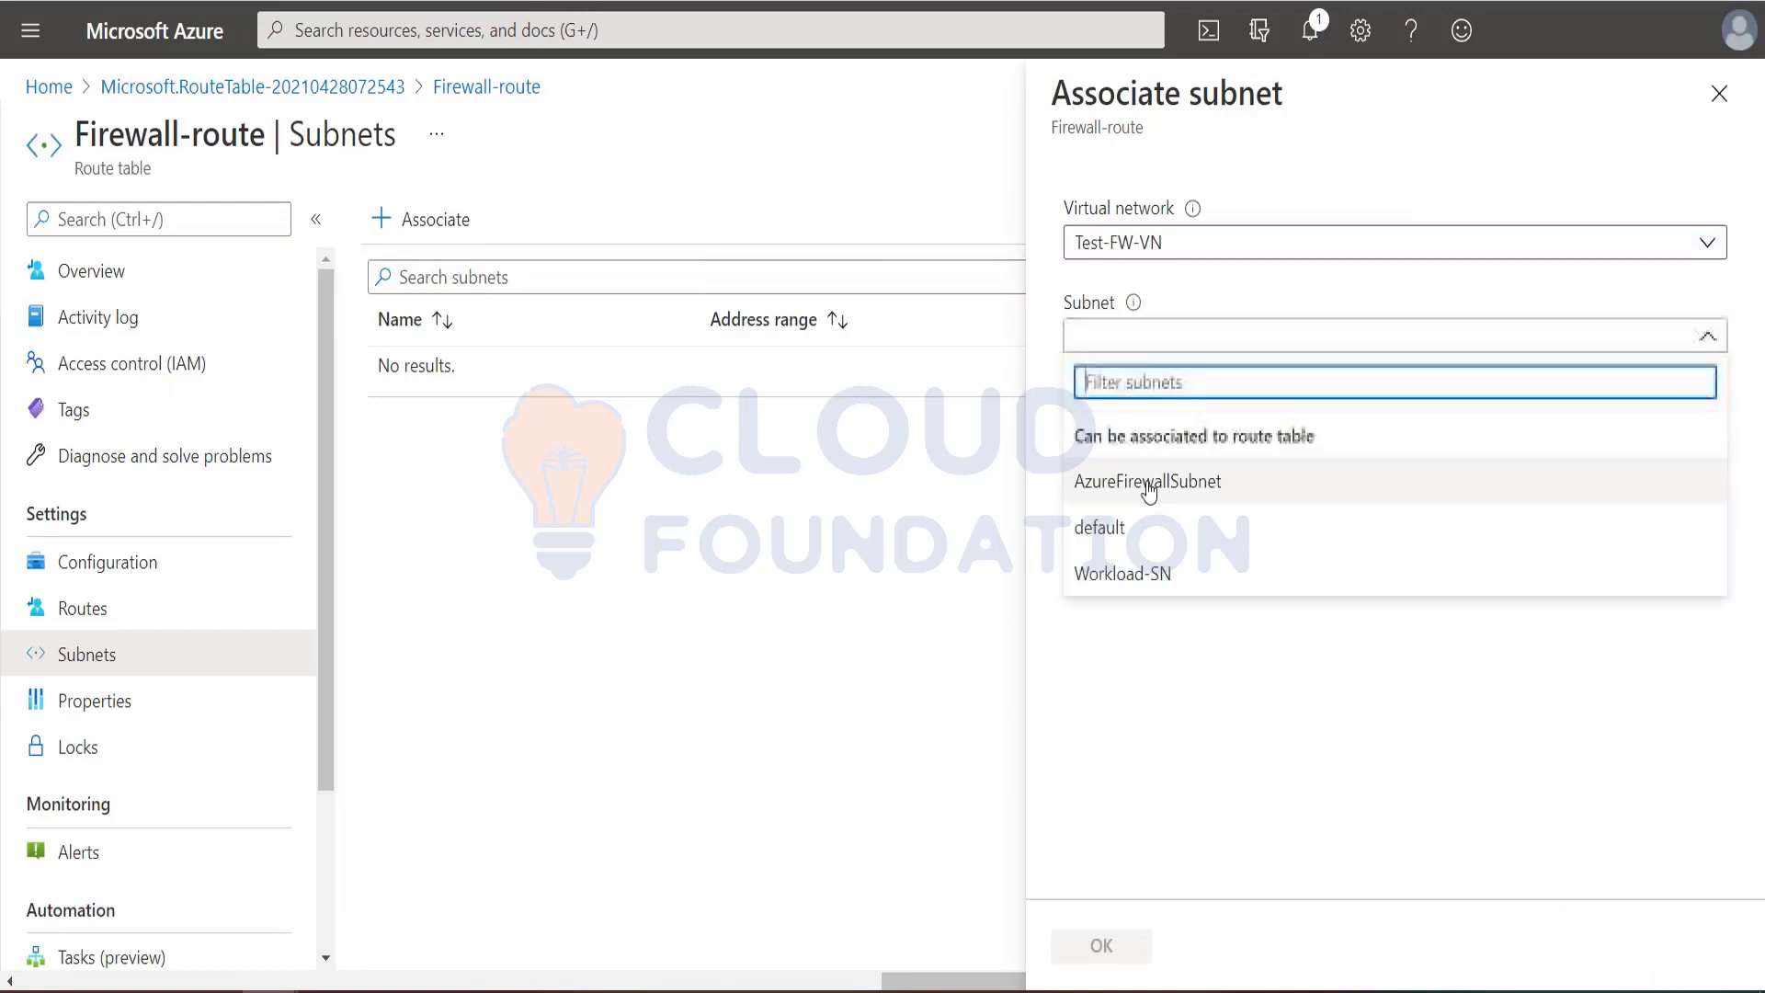
{"action": "left_click", "coordinate": [1122, 573]}
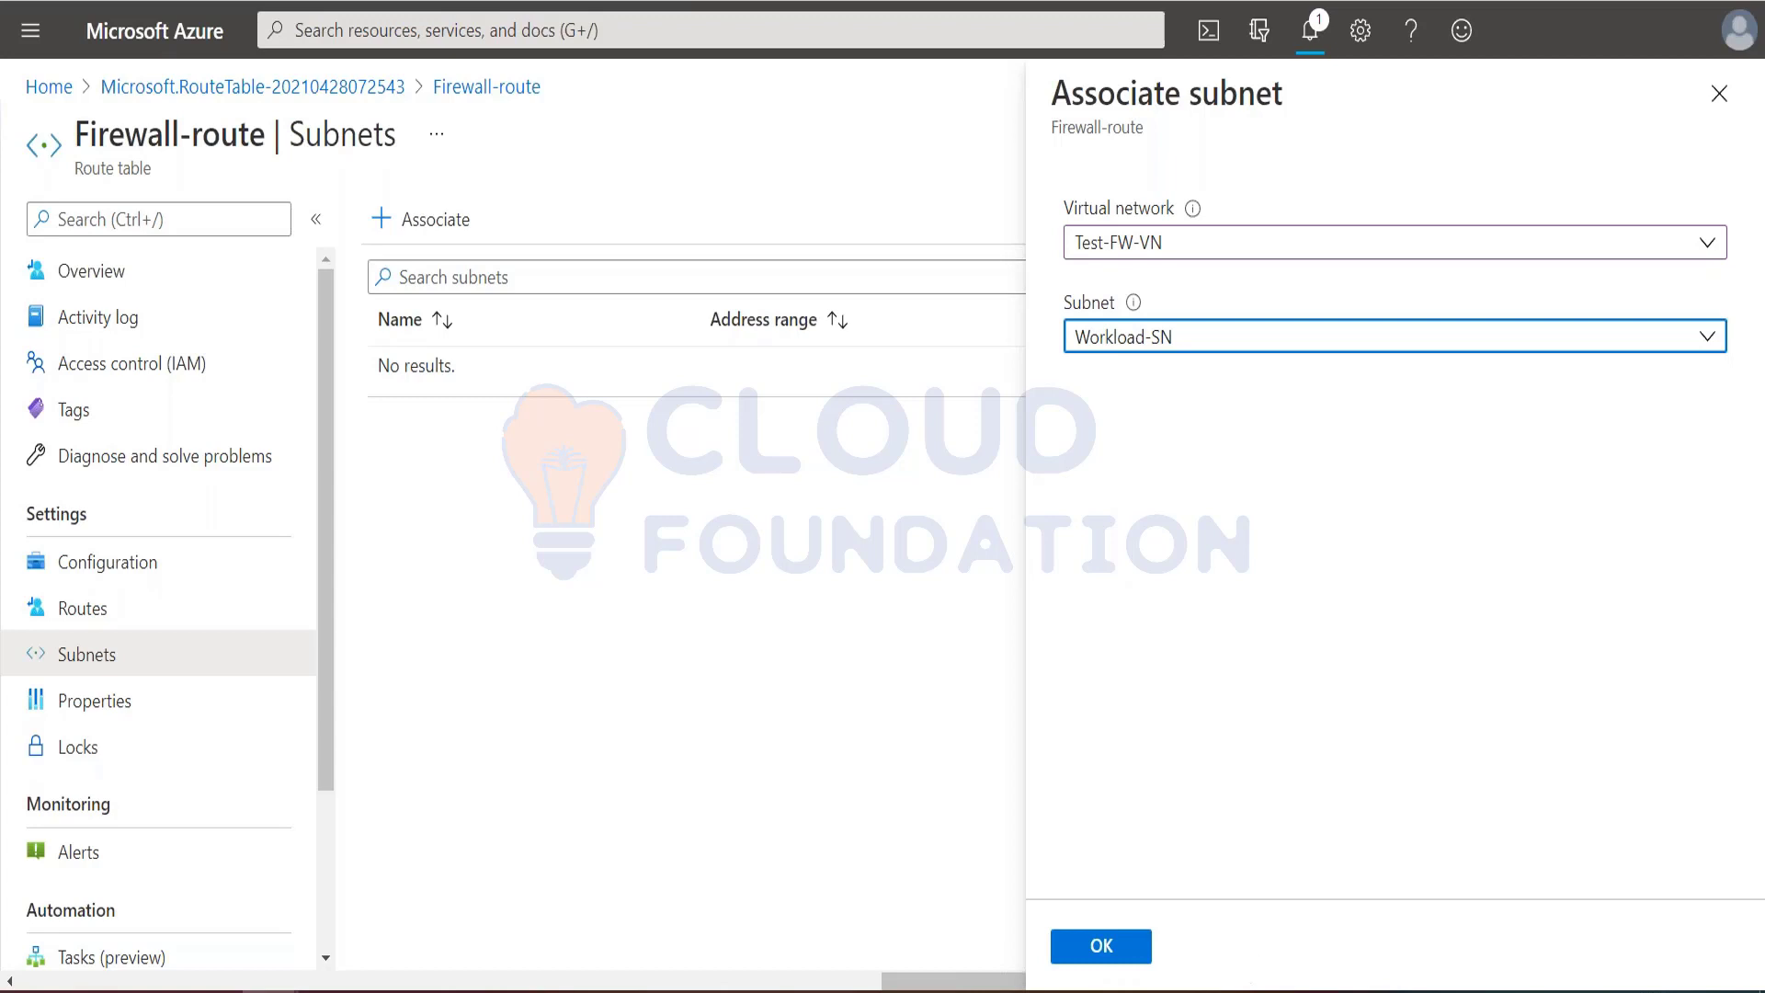
{"action": "left_click", "coordinate": [1125, 945]}
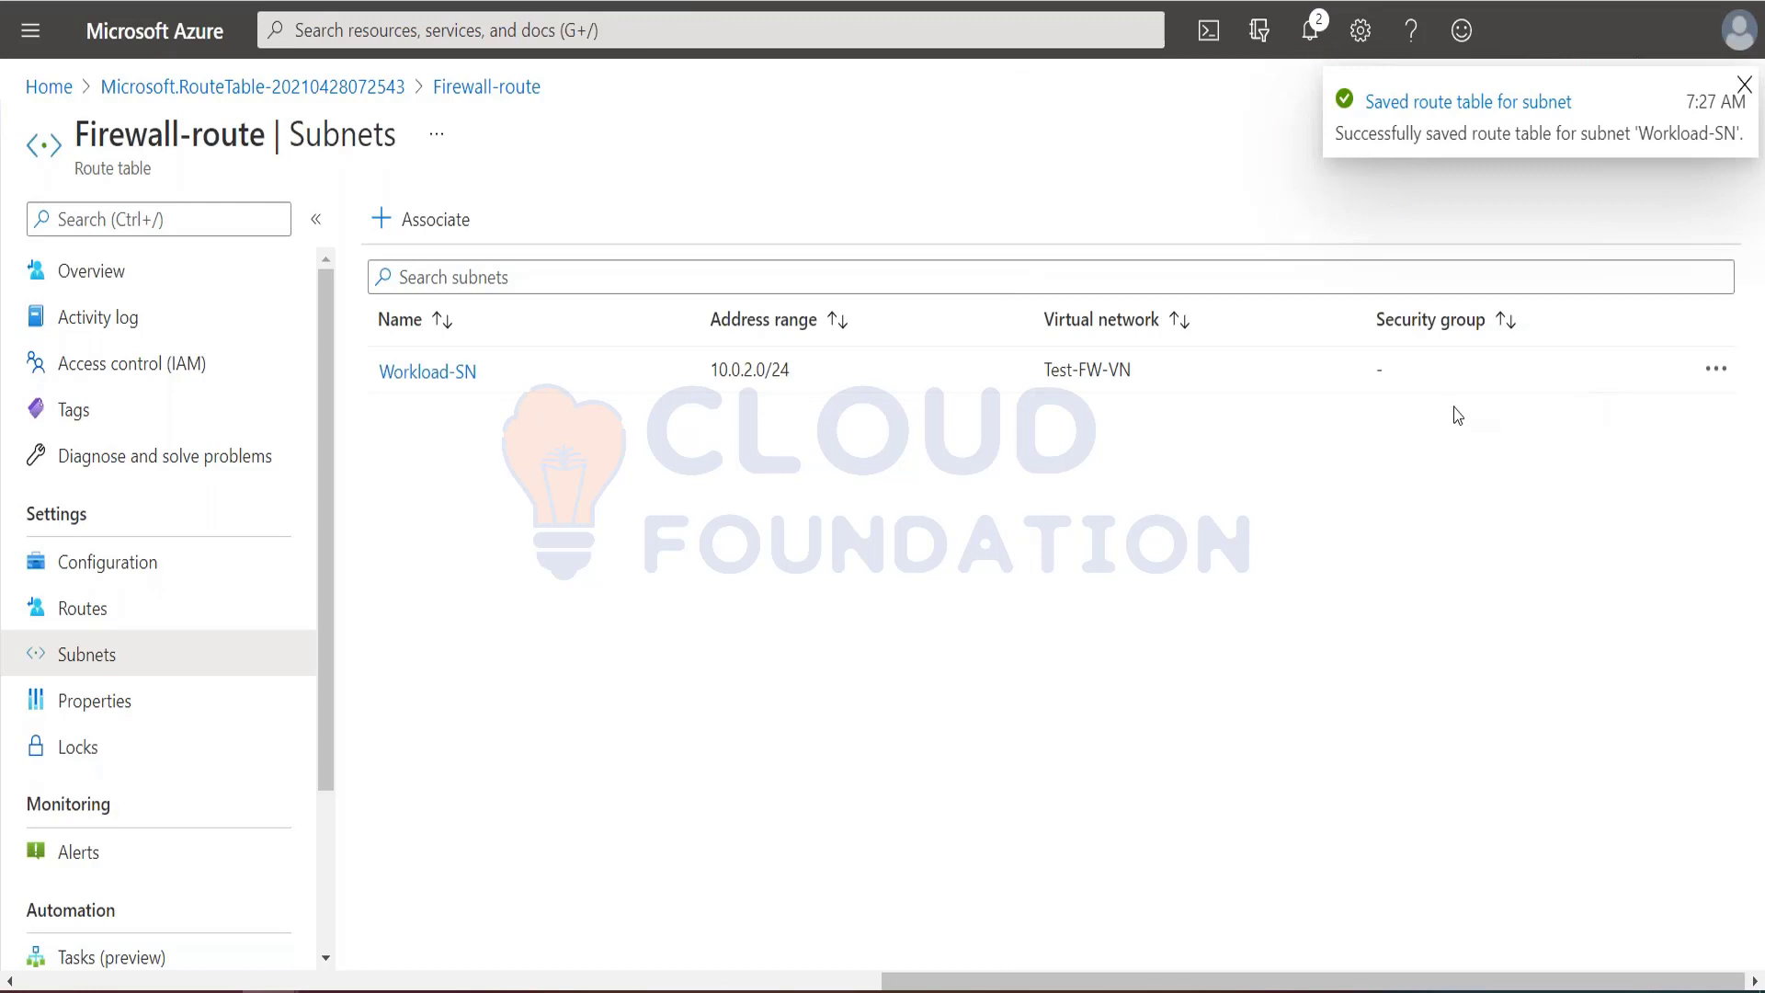
Step: Read the tutorial's route instructions, open the Firewall-route table's routes and check the routing table on the Implementing Azure Firewall slide
{"action": "key", "text": "alt+Tab"}
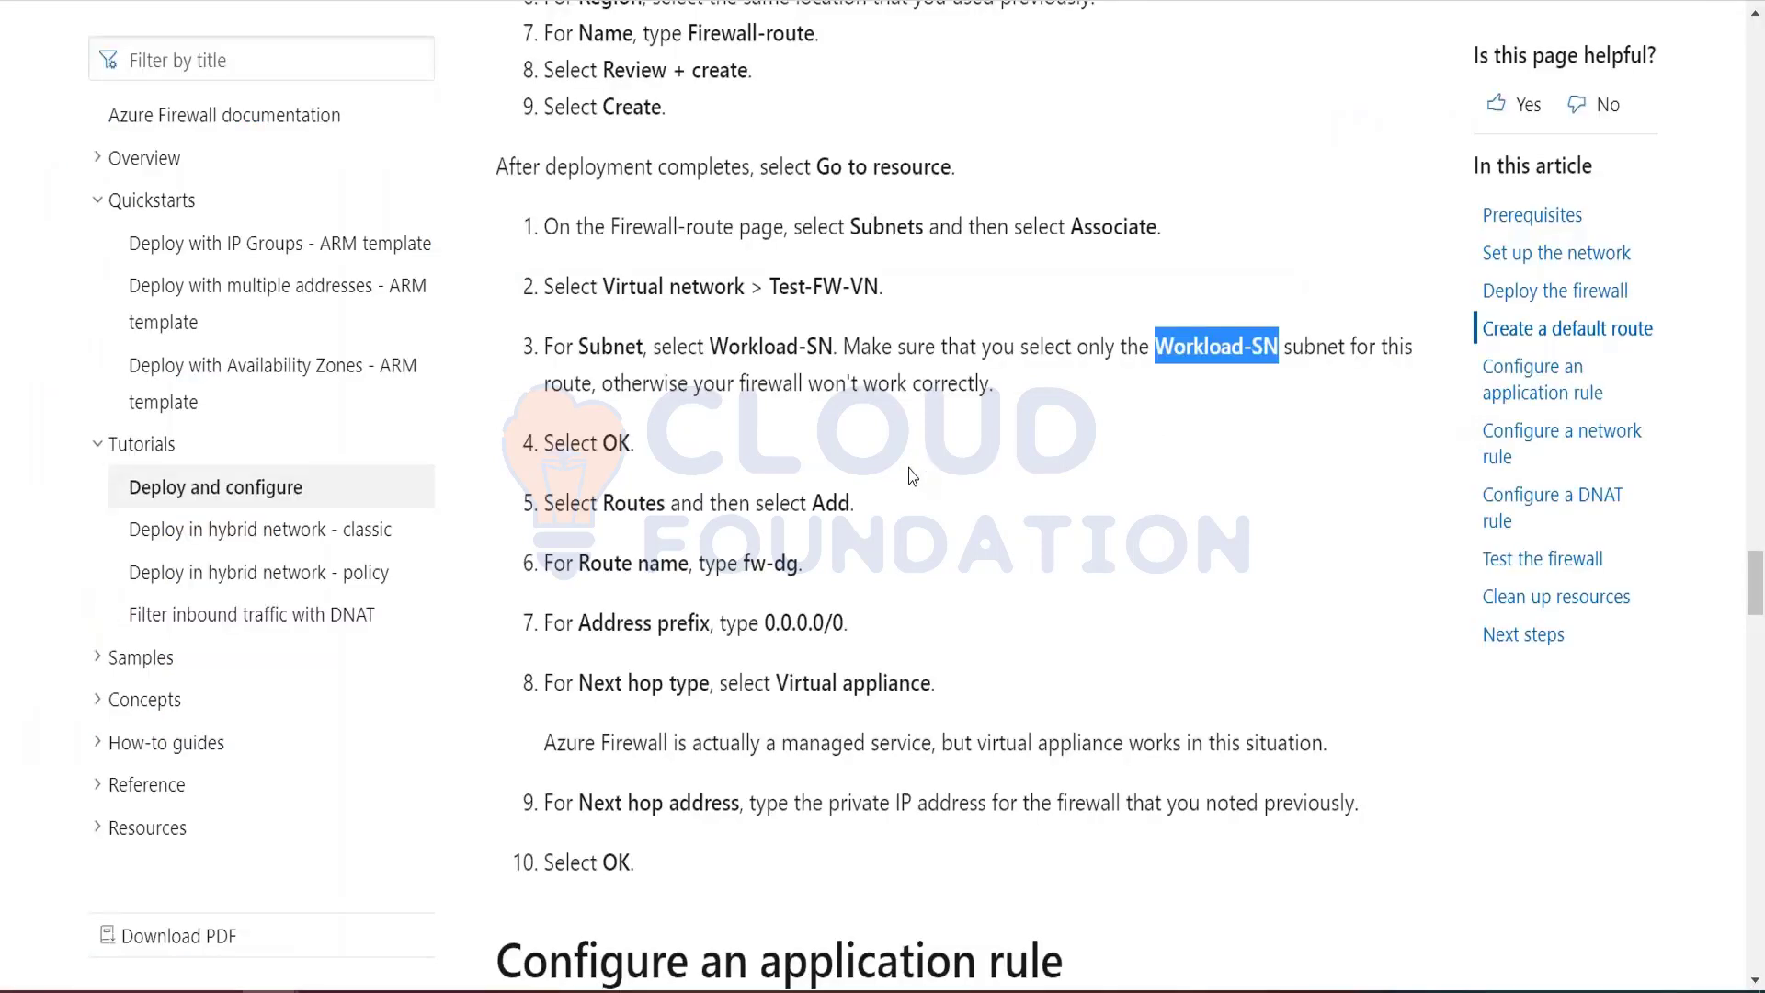
{"action": "scroll", "coordinate": [911, 474], "scroll_direction": "down", "scroll_amount": 2}
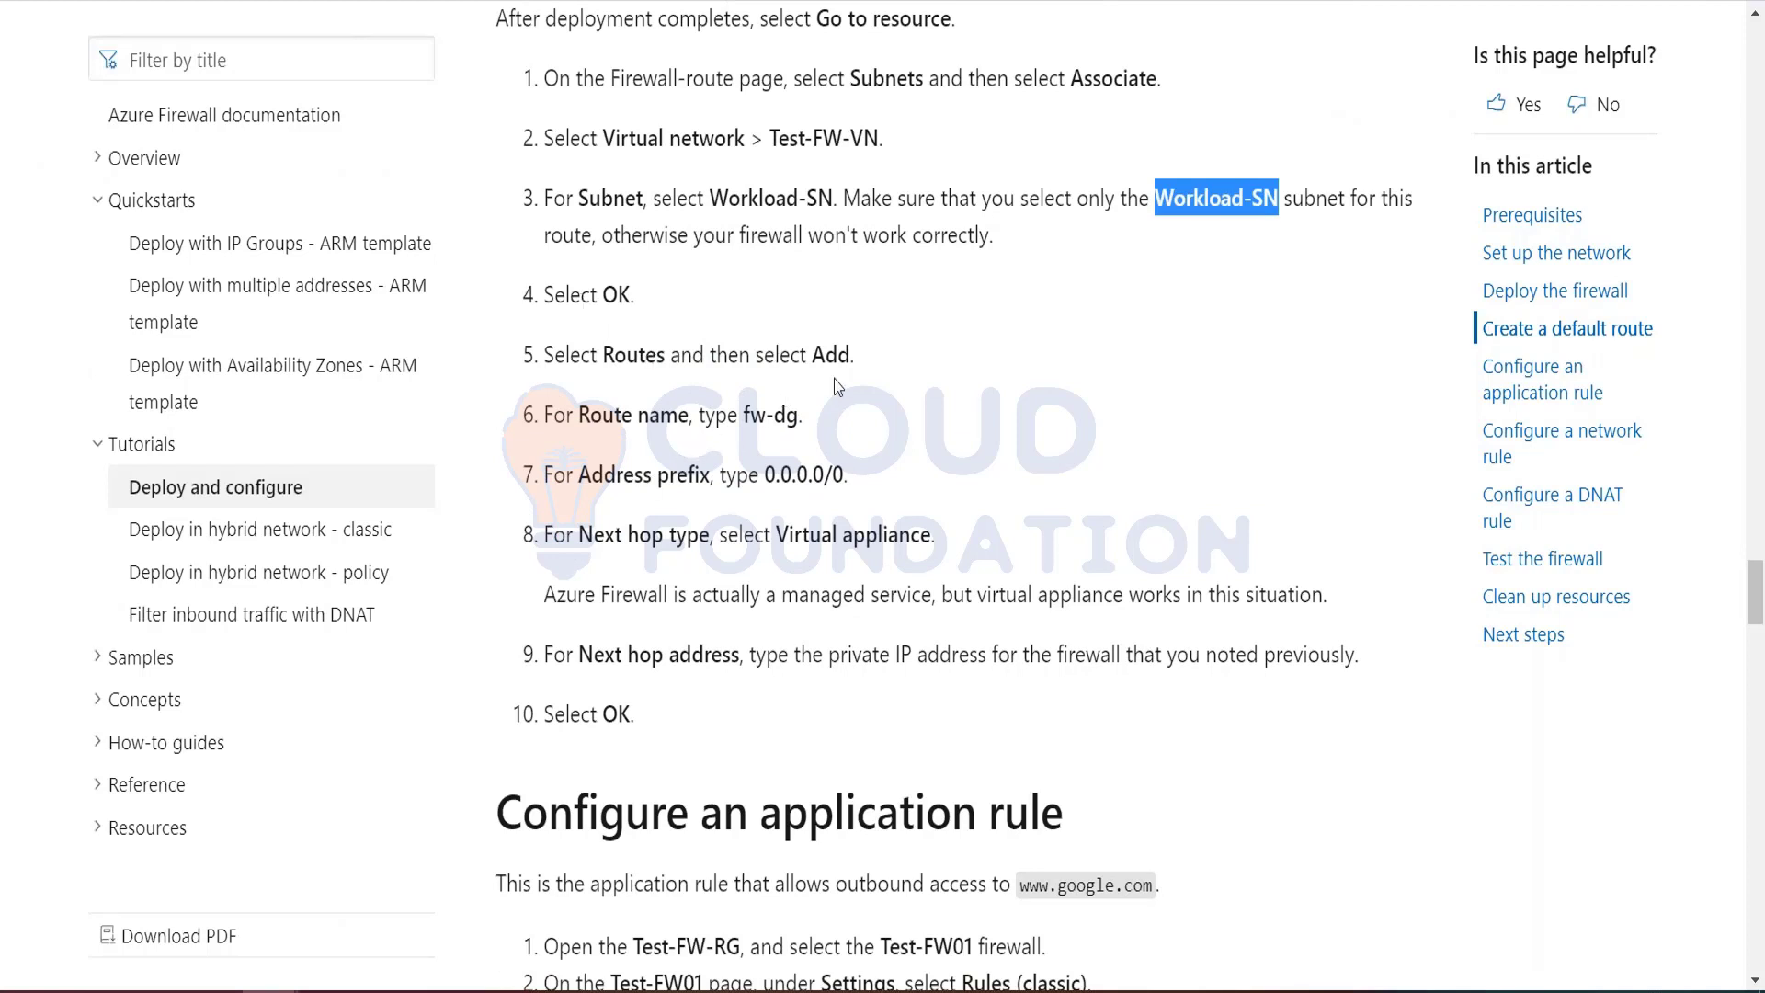
{"action": "key", "text": "alt+Tab"}
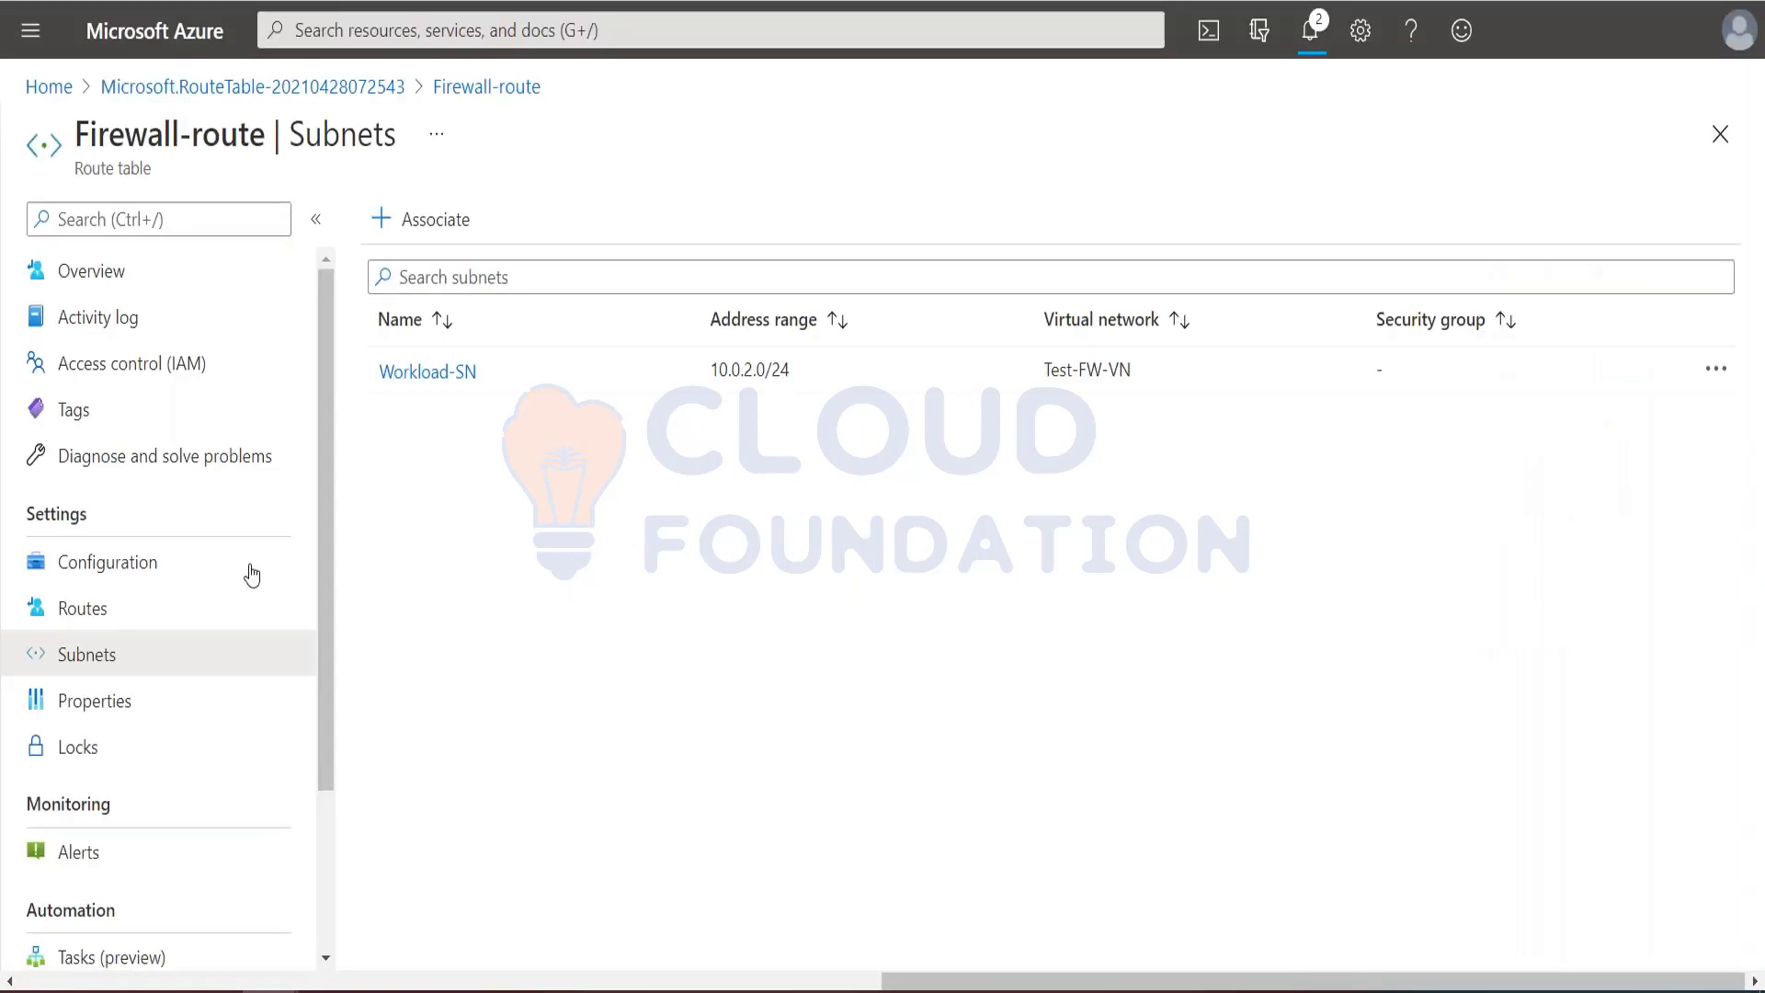
{"action": "left_click", "coordinate": [79, 612]}
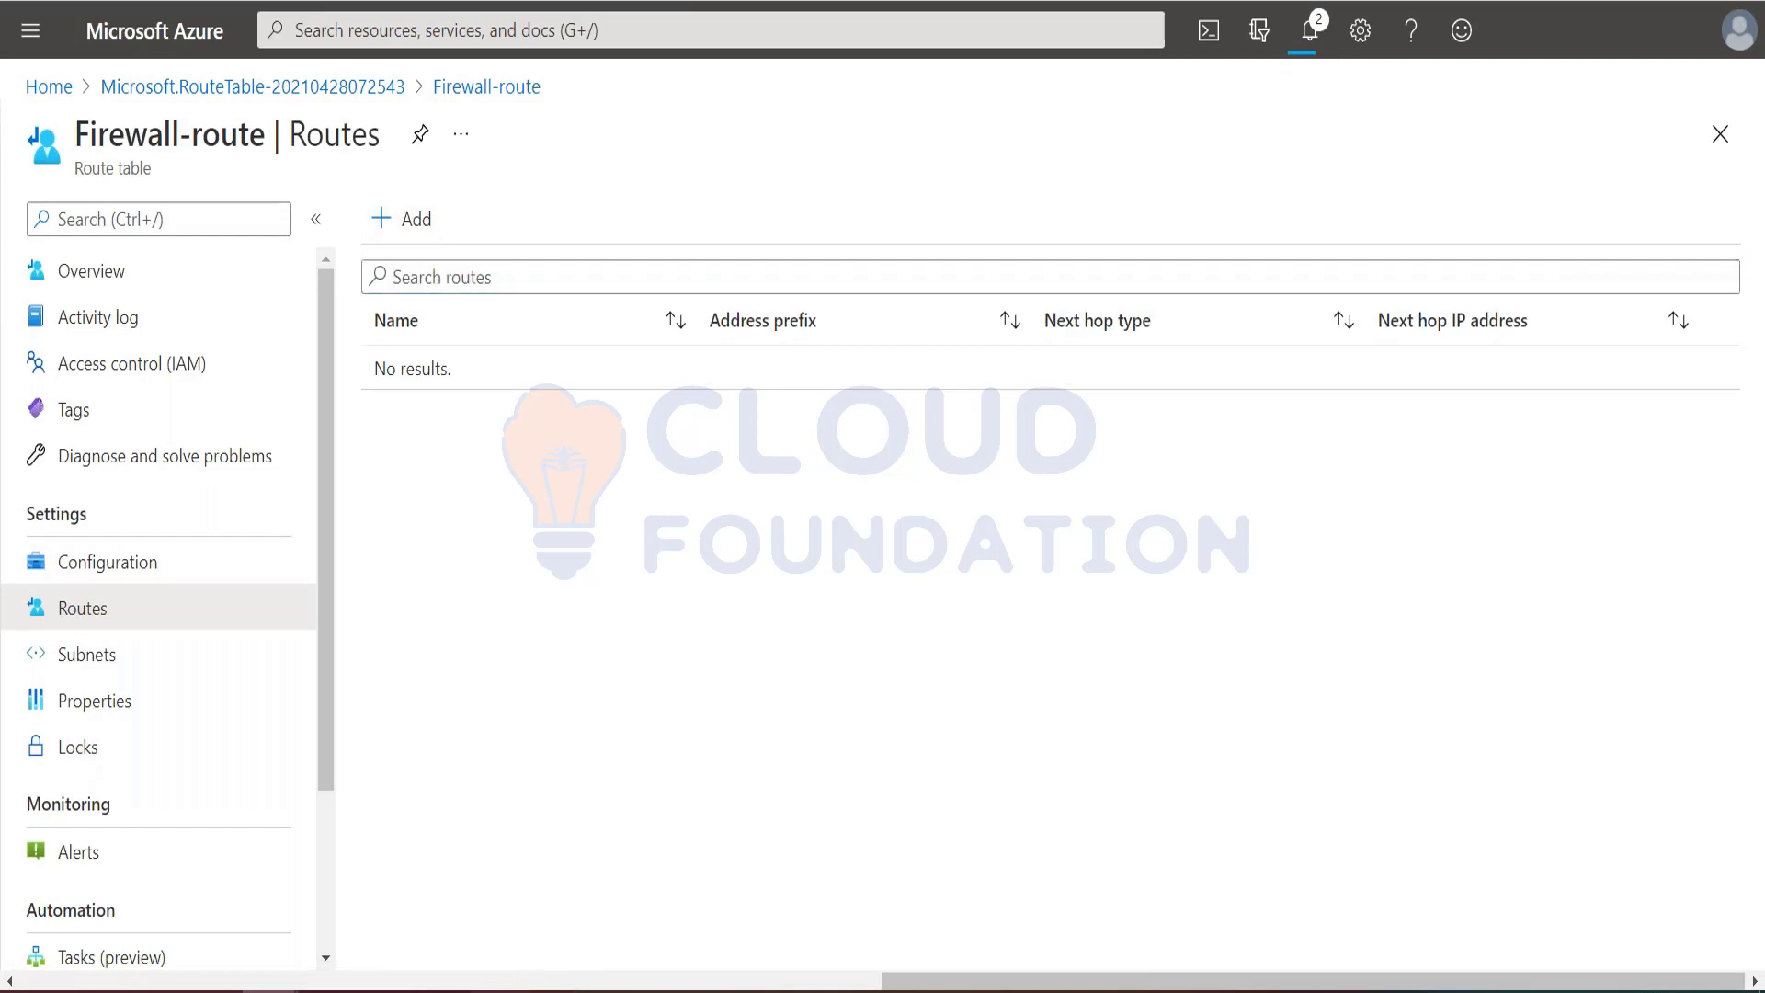
{"action": "key", "text": "alt+Tab"}
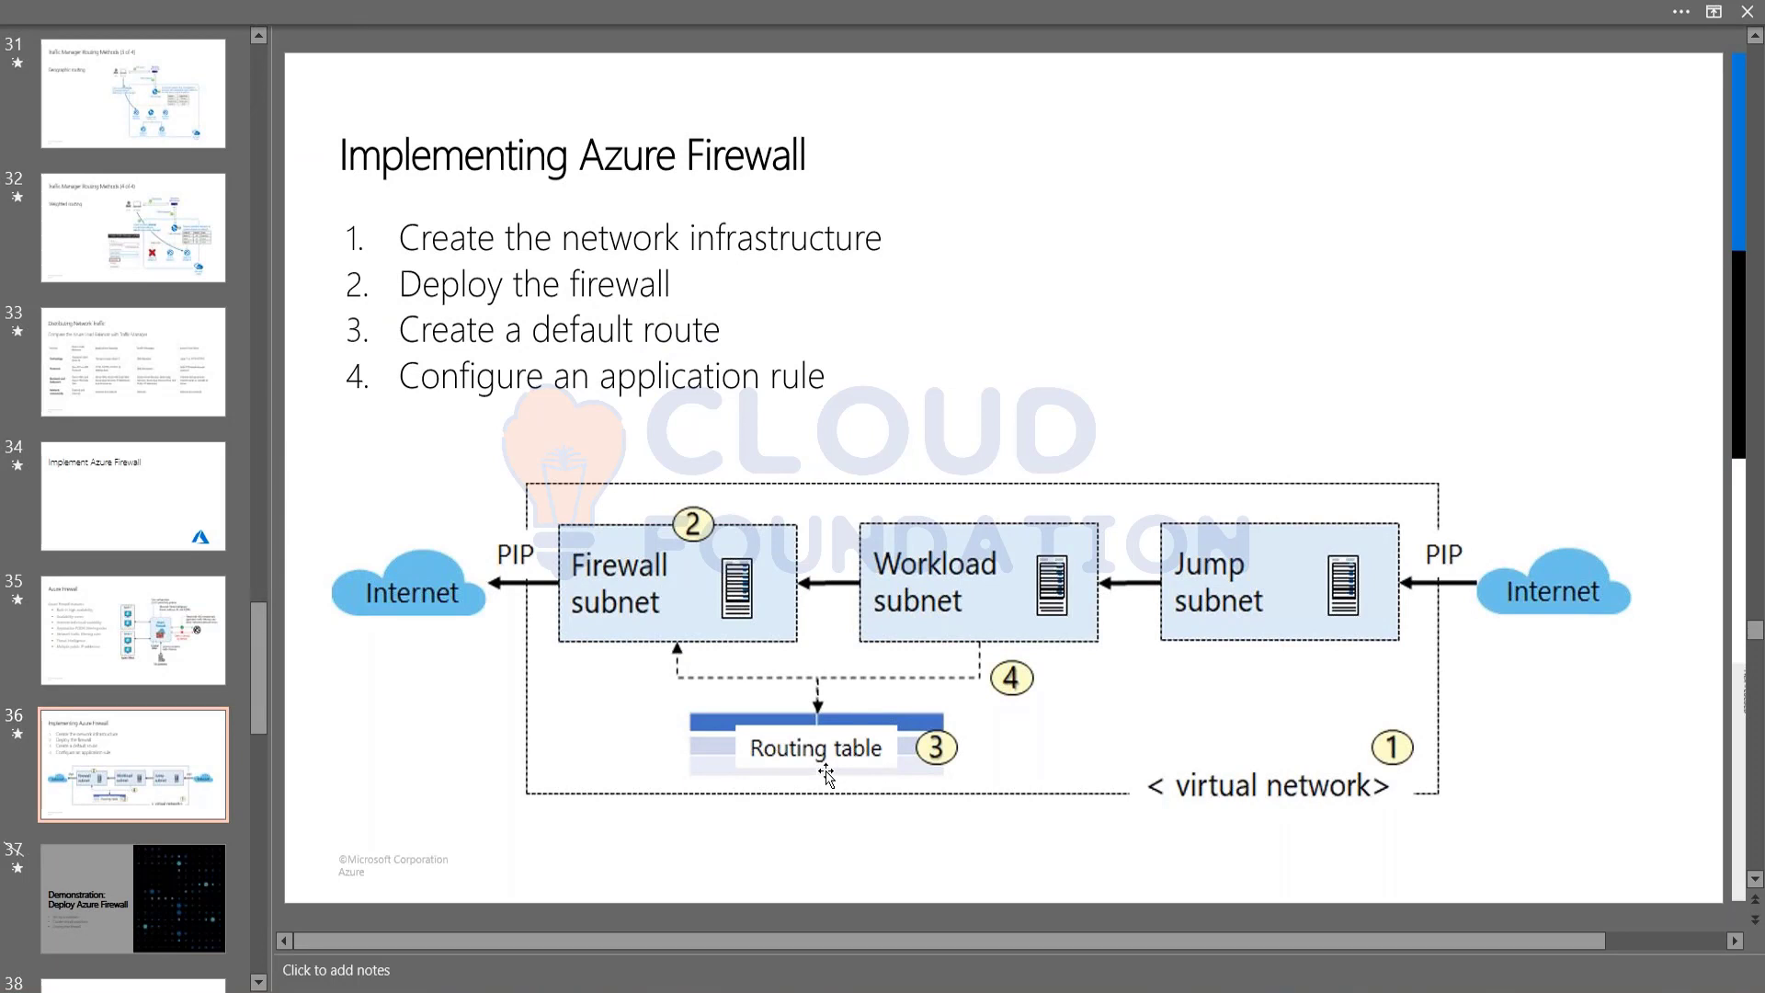
{"action": "key", "text": "alt+Tab"}
Step: Start adding a route to Firewall-route, name it fw-dg as the tutorial specifies, and return to the tutorial for the address prefix
{"action": "left_click", "coordinate": [408, 229]}
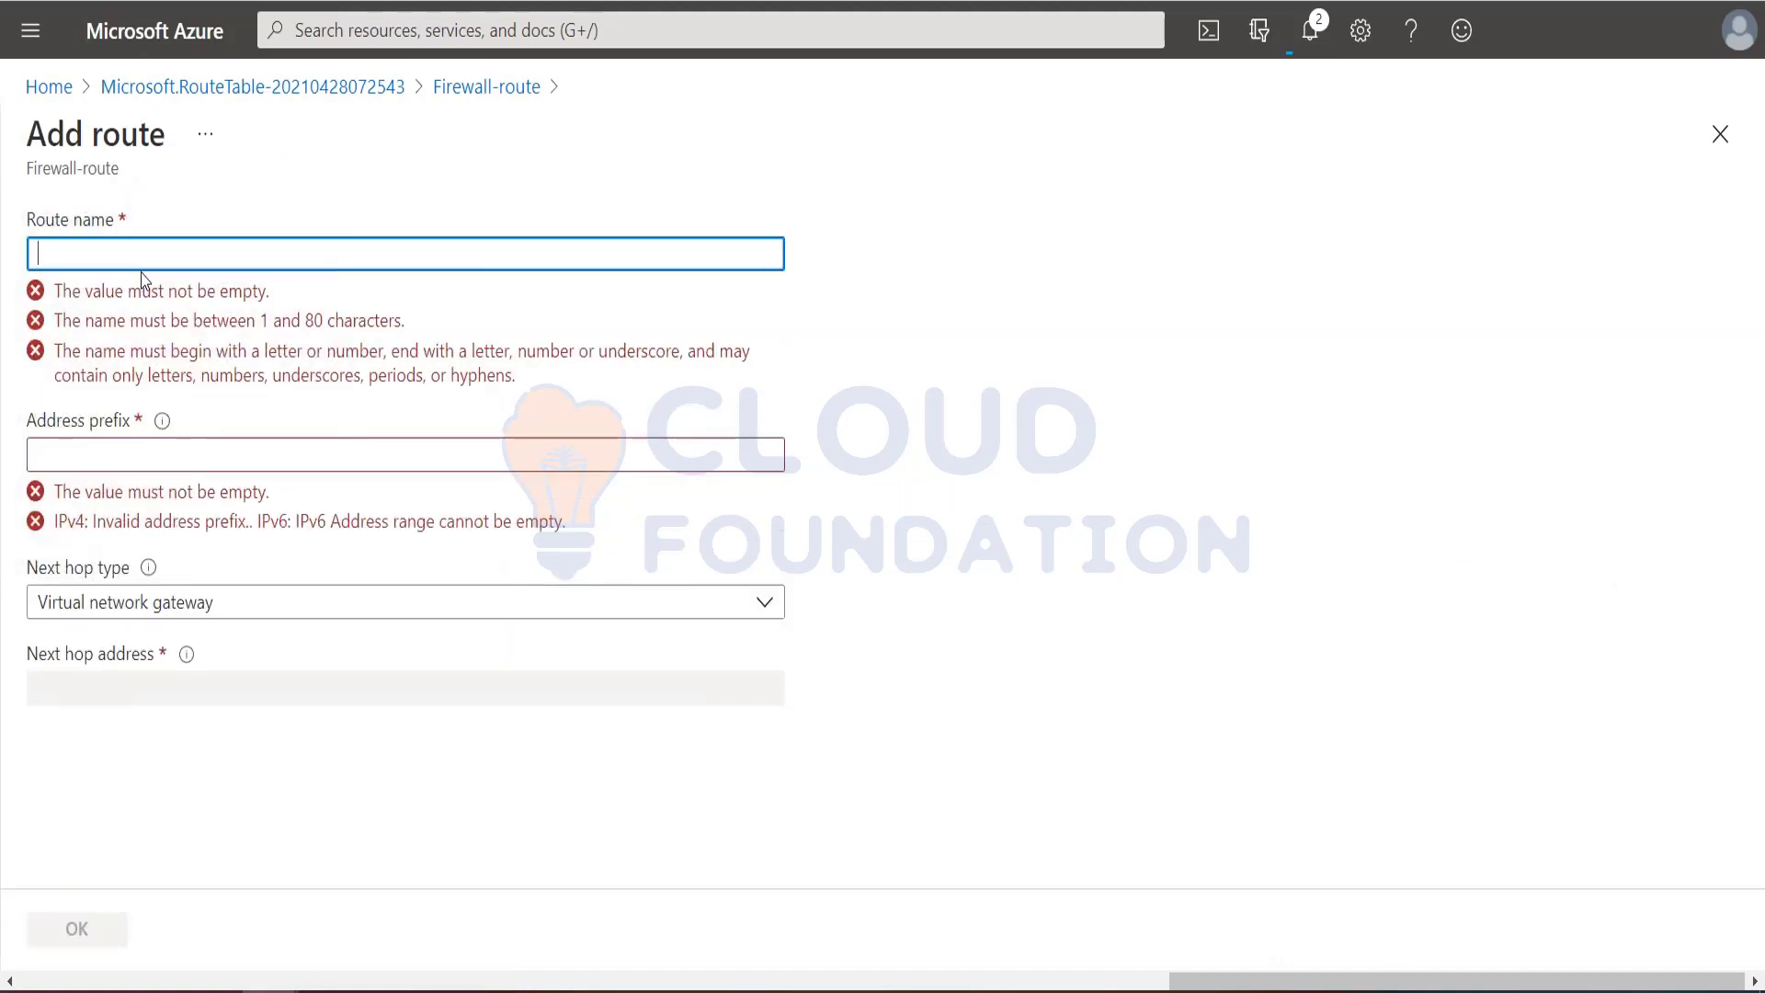
{"action": "key", "text": "alt+Tab"}
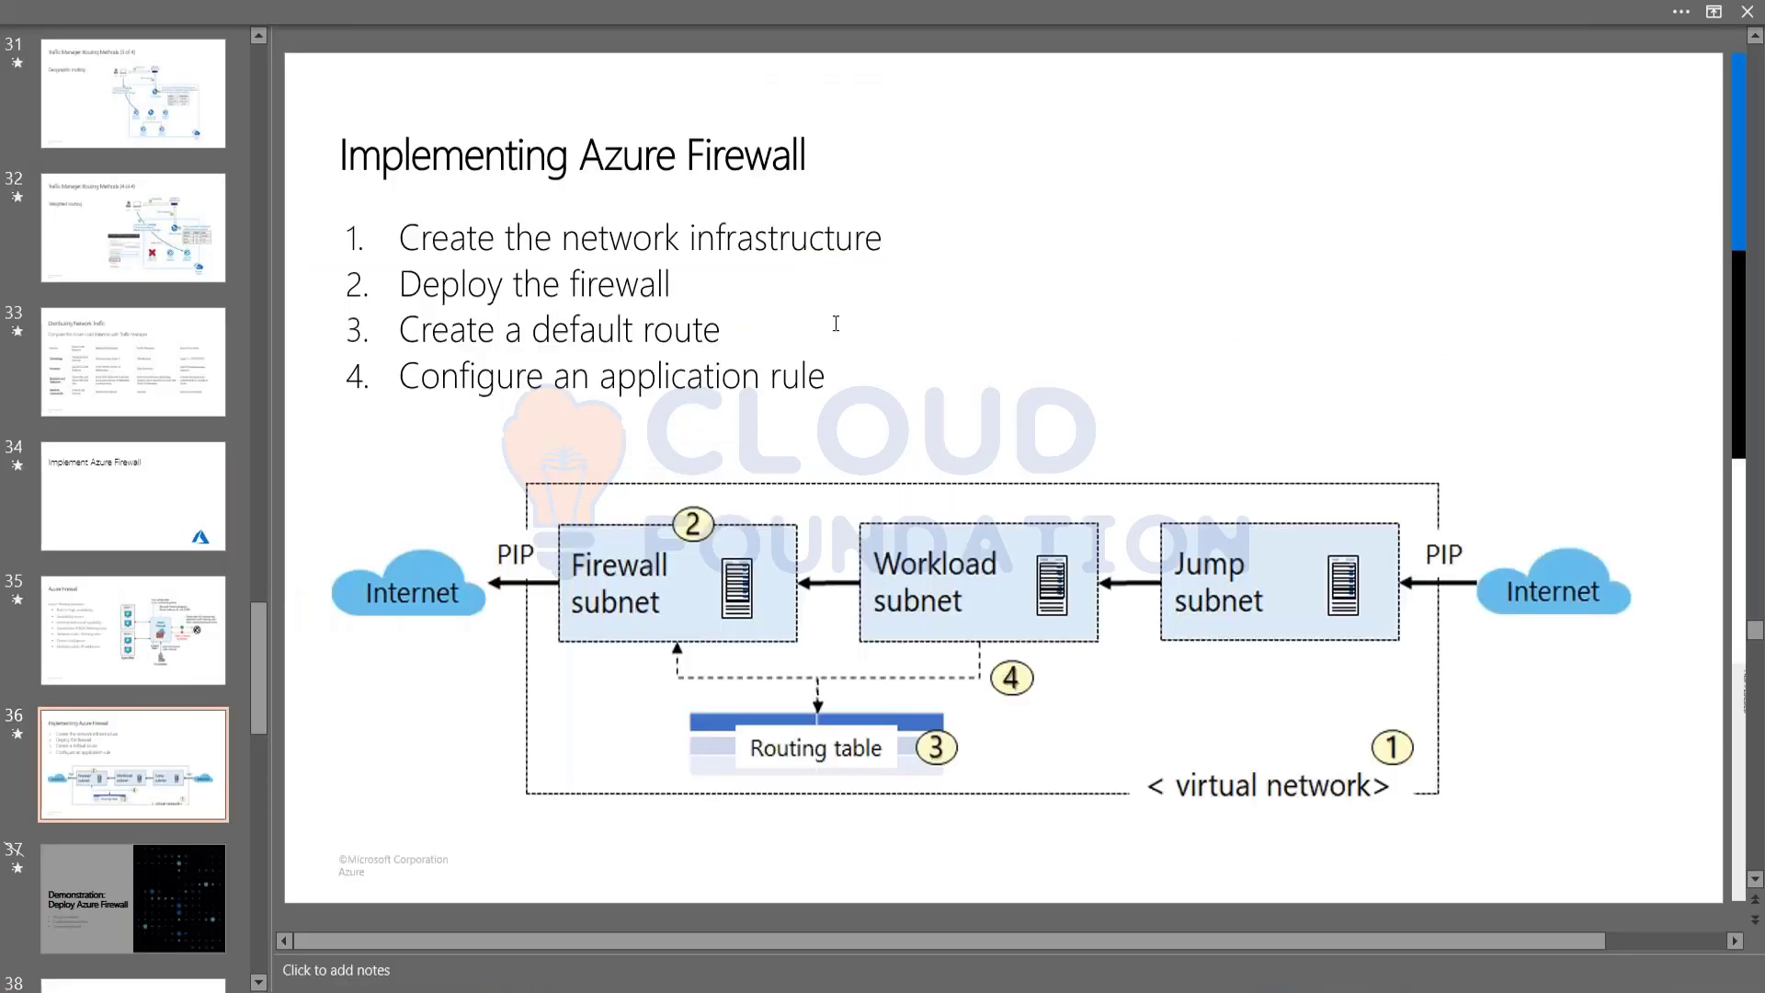
{"action": "key", "text": "alt+Tab"}
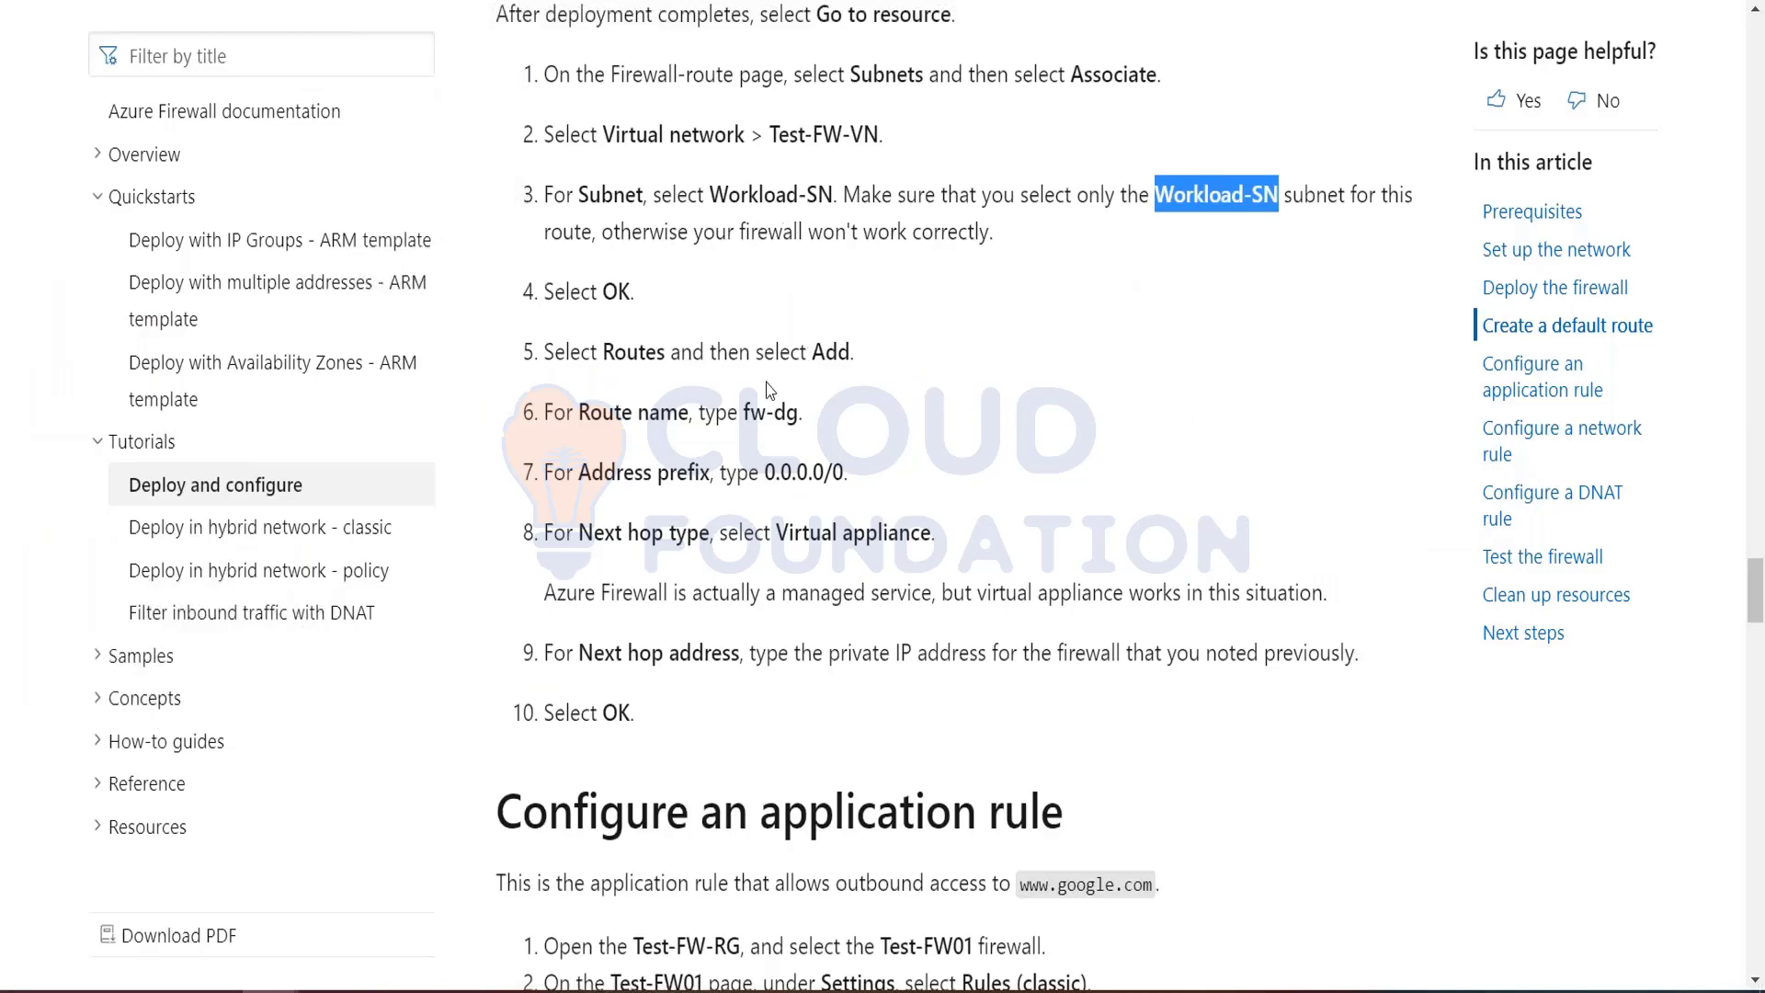
{"action": "left_click_drag", "start_coordinate": [745, 412], "coordinate": [800, 414]}
{"action": "key", "text": "ctrl+c"}
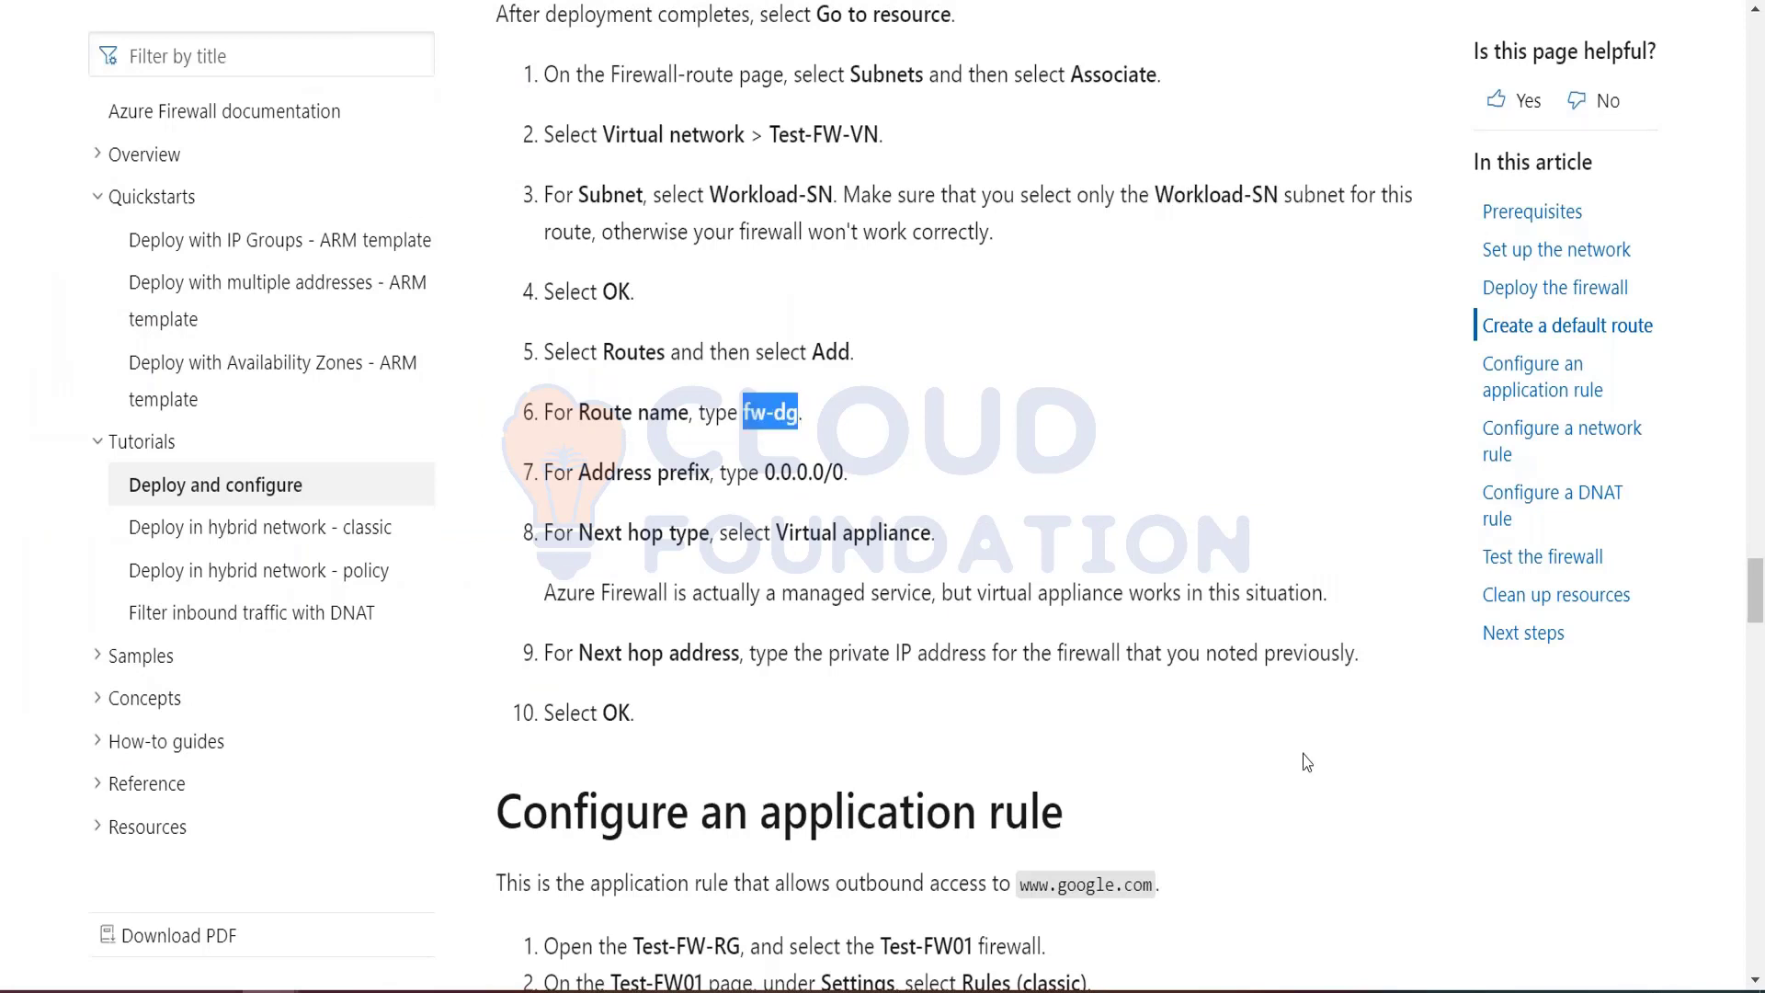
{"action": "key", "text": "alt+Tab"}
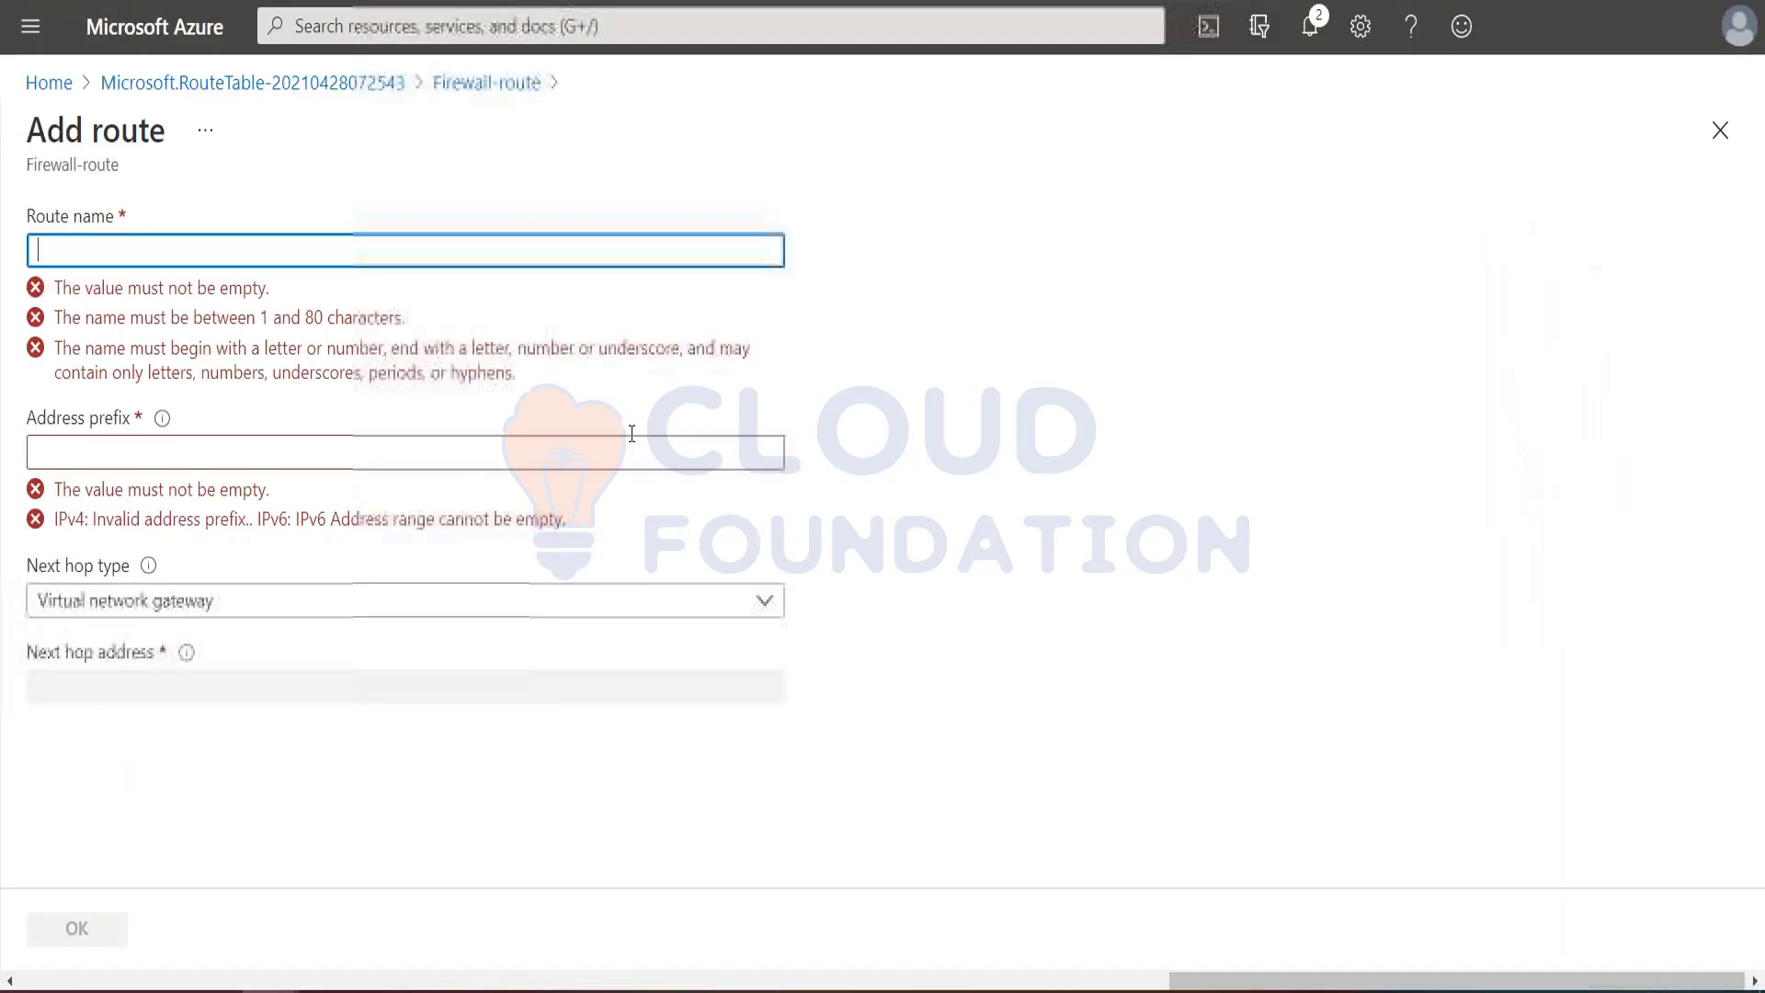
{"action": "key", "text": "ctrl+v"}
{"action": "left_click", "coordinate": [242, 335]}
{"action": "key", "text": "alt+Tab"}
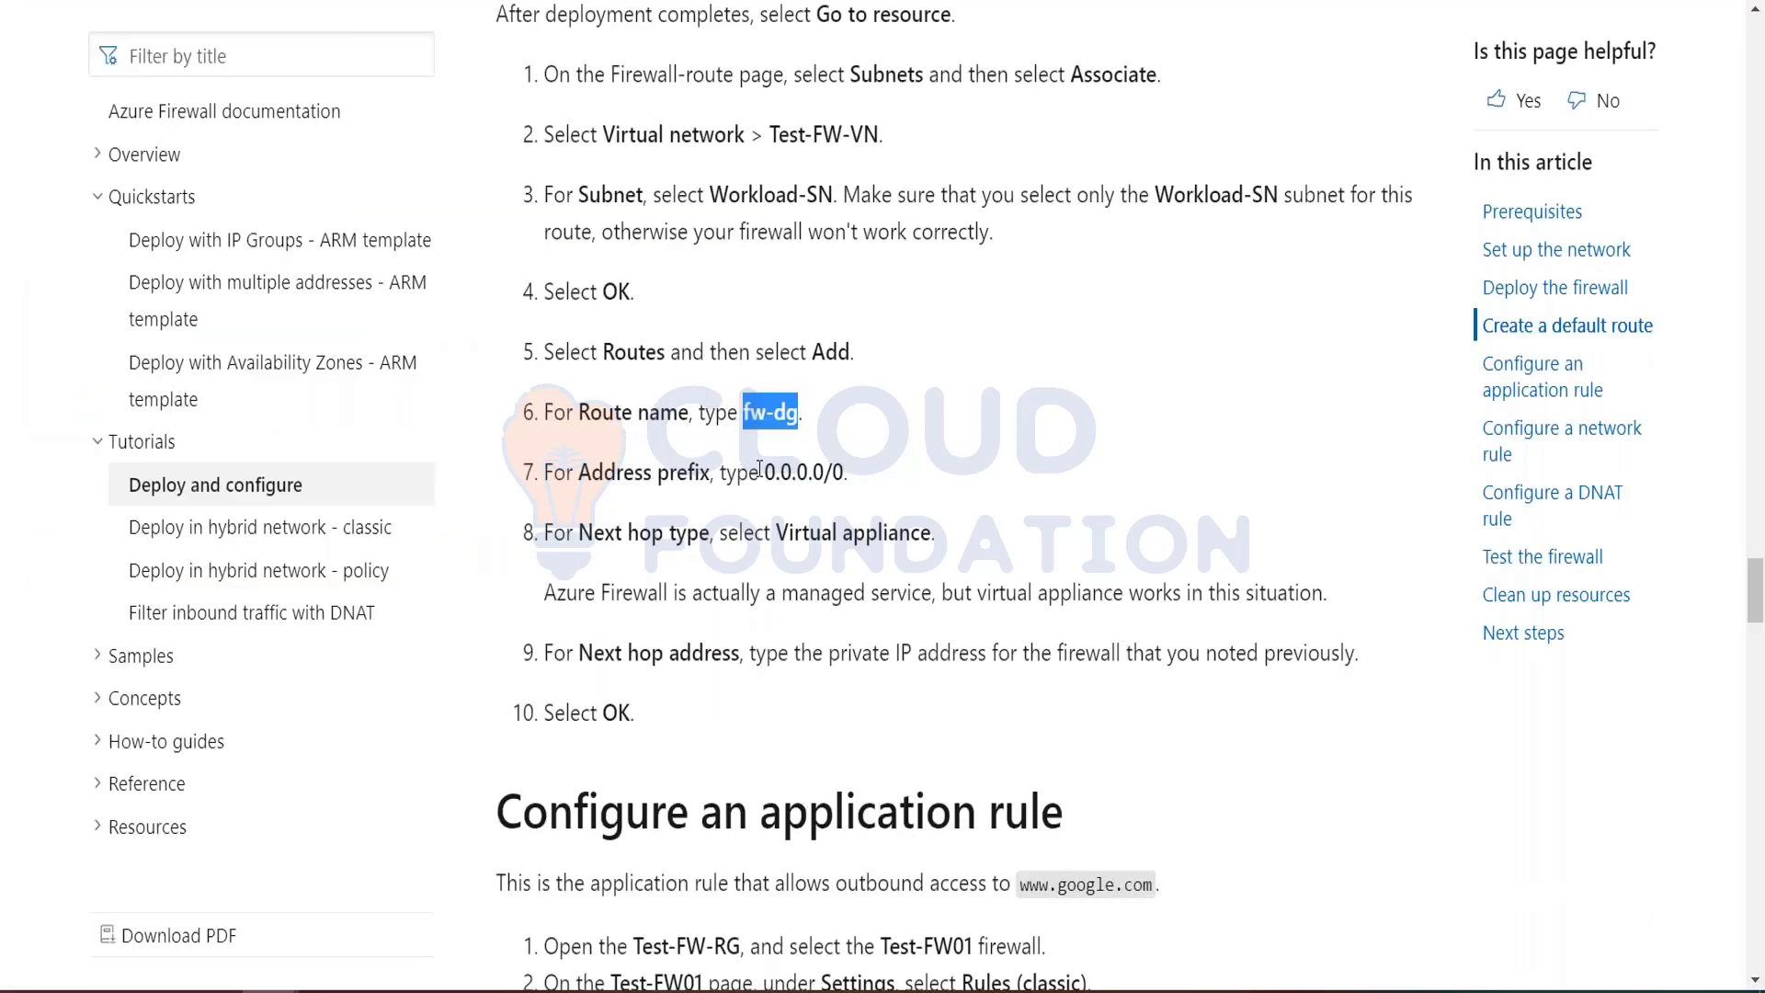
Step: Copy the tutorial's address prefix 0.0.0.0/0 into the fw-dg route and set its next hop type to Virtual appliance
{"action": "left_click_drag", "start_coordinate": [766, 470], "coordinate": [844, 475]}
{"action": "key", "text": "ctrl+c"}
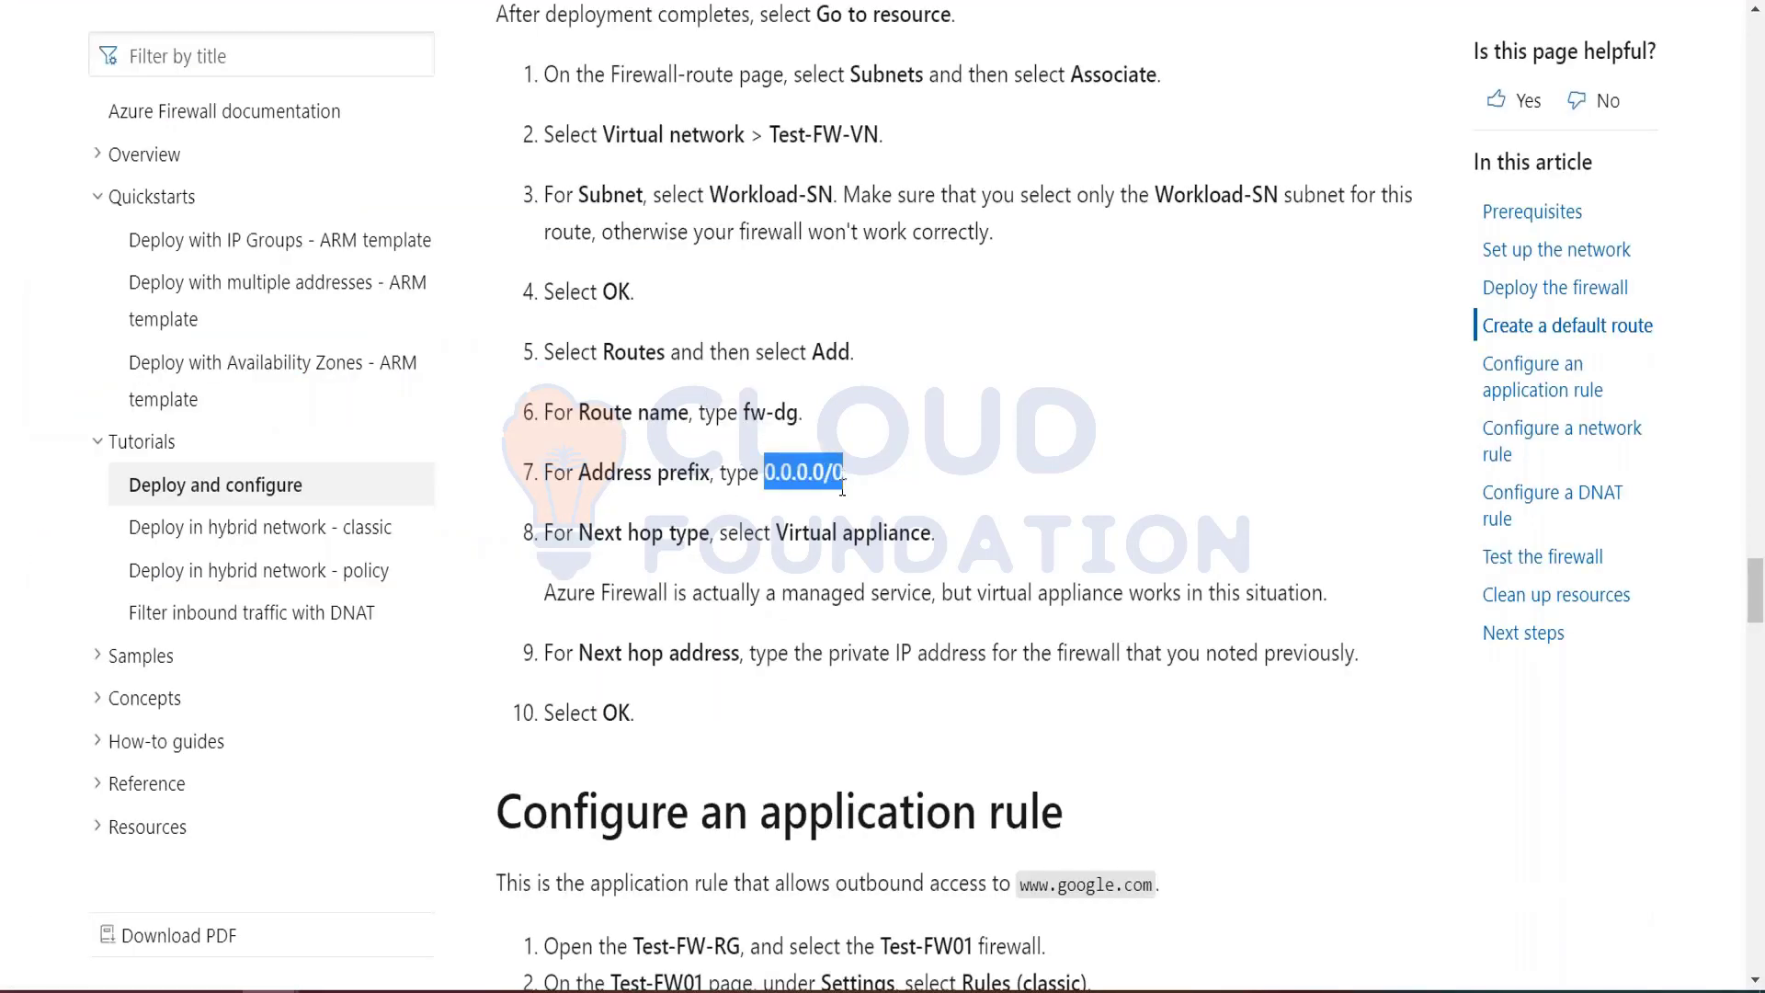
{"action": "key", "text": "alt+Tab"}
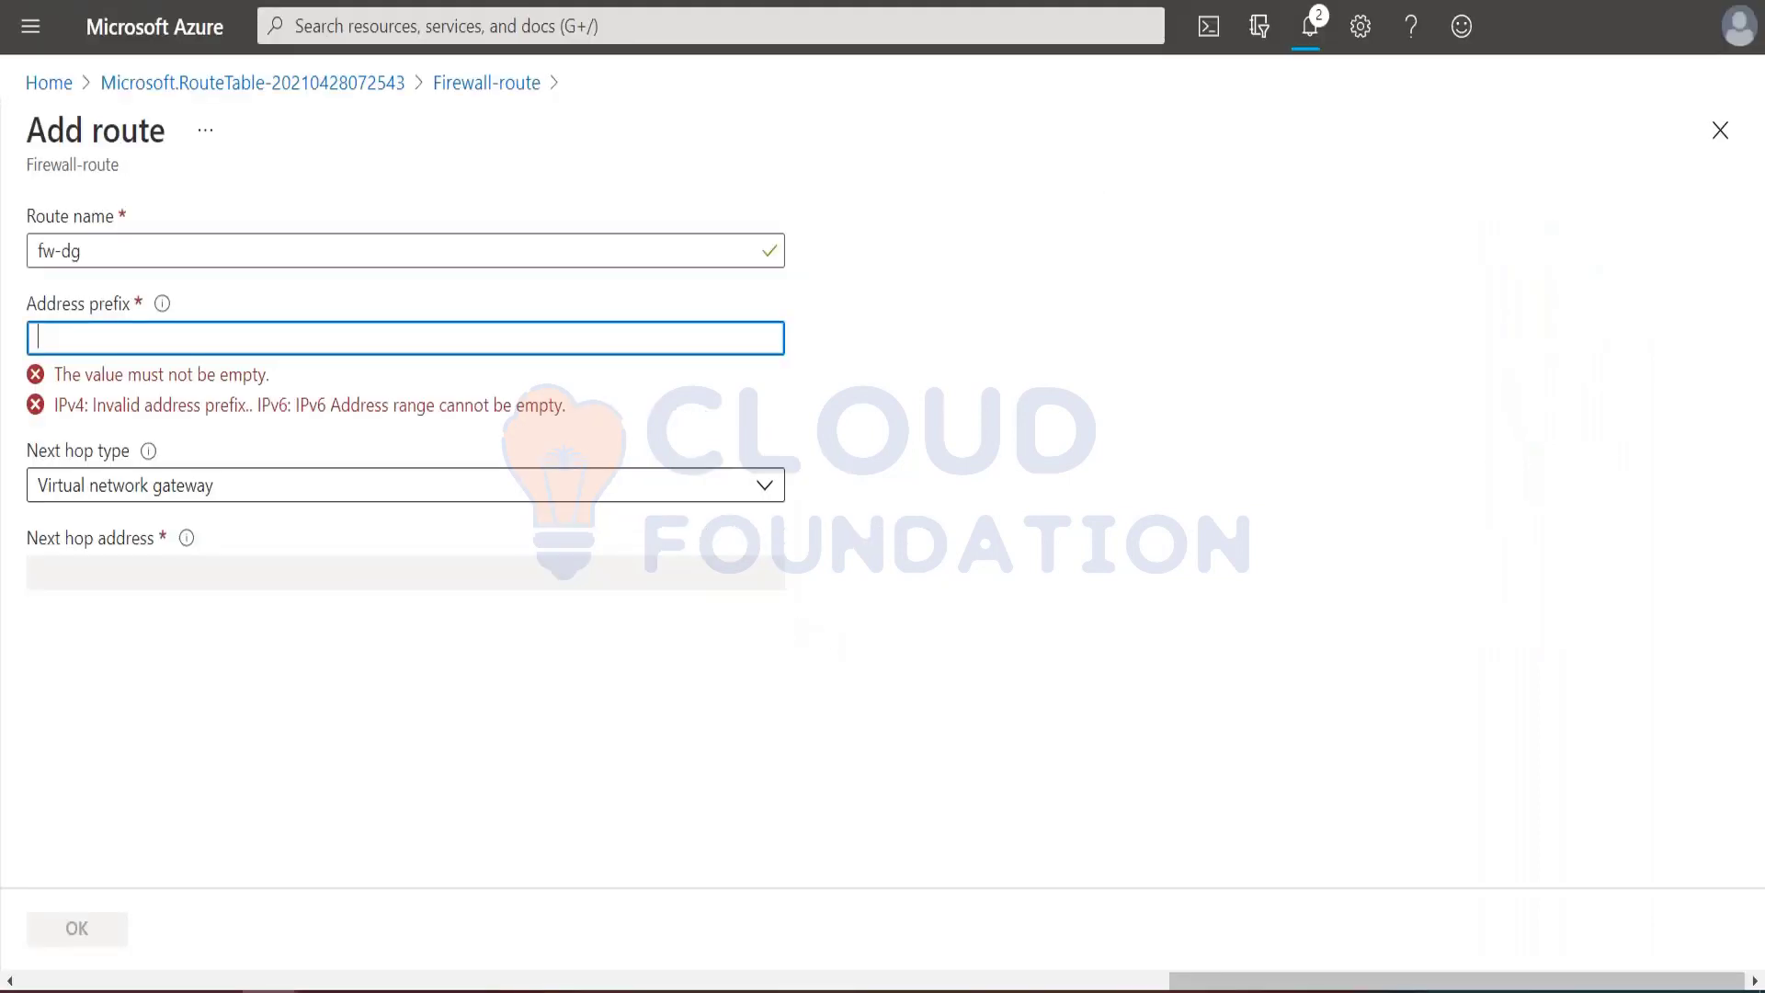
{"action": "key", "text": "ctrl+v"}
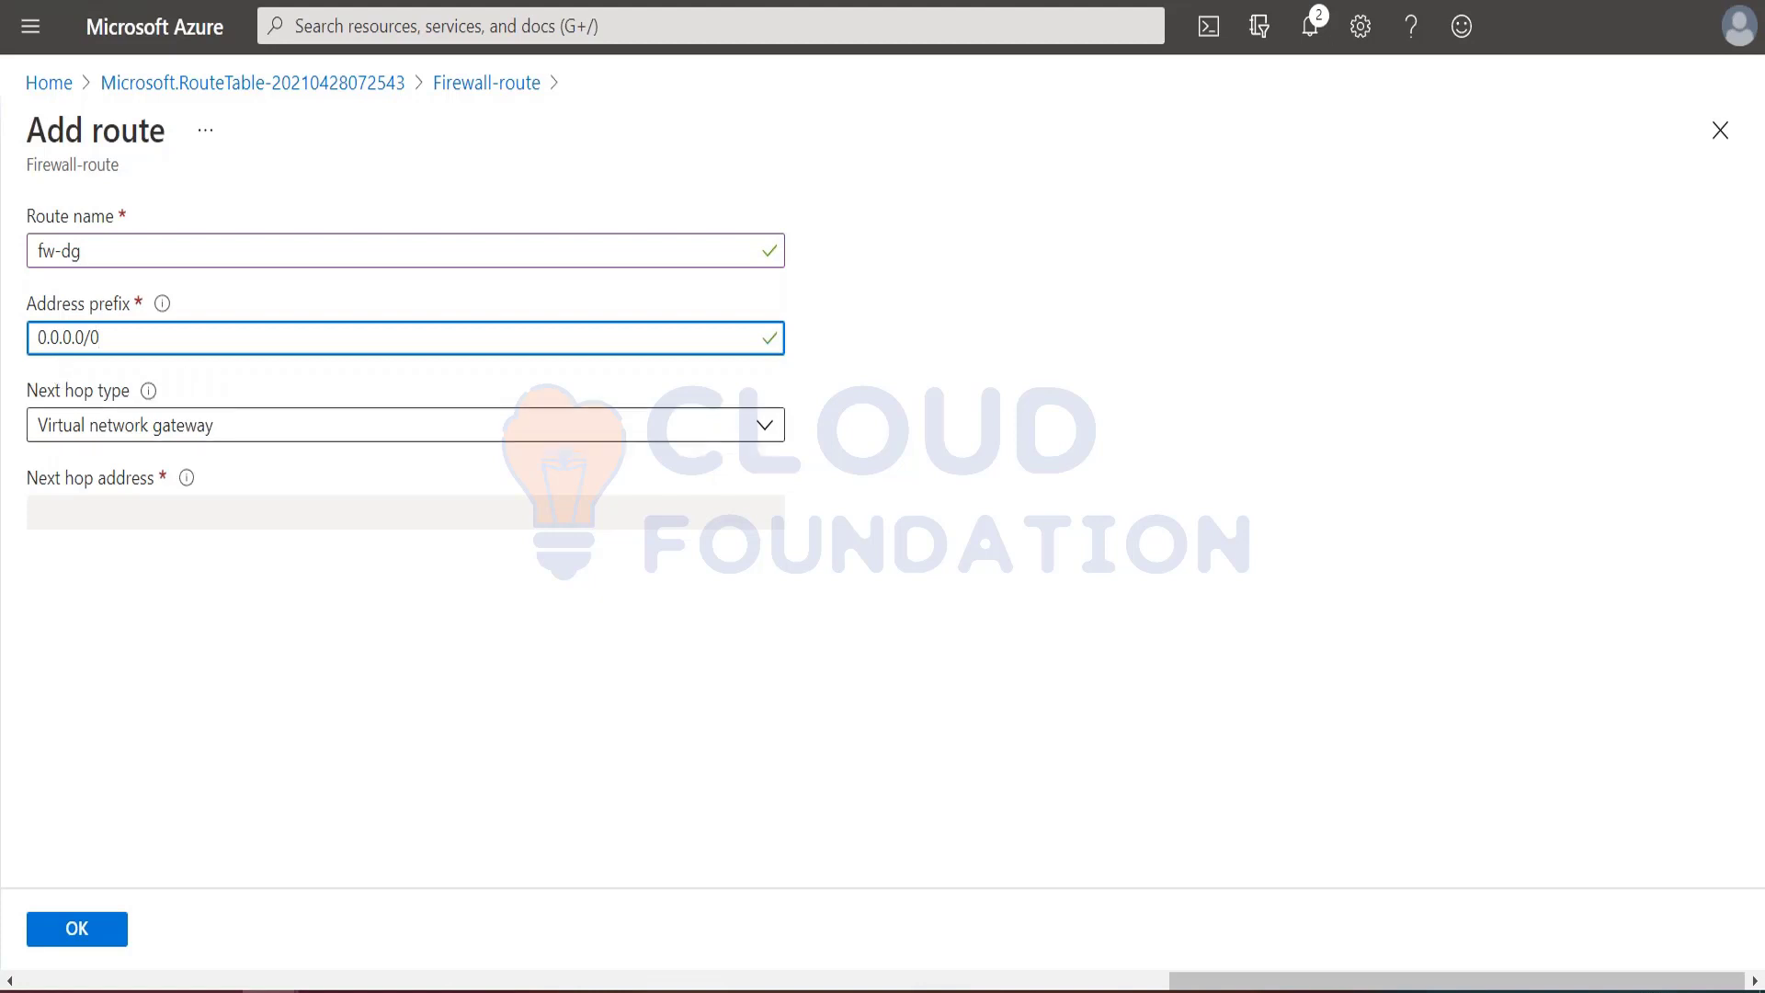
{"action": "left_click", "coordinate": [227, 427]}
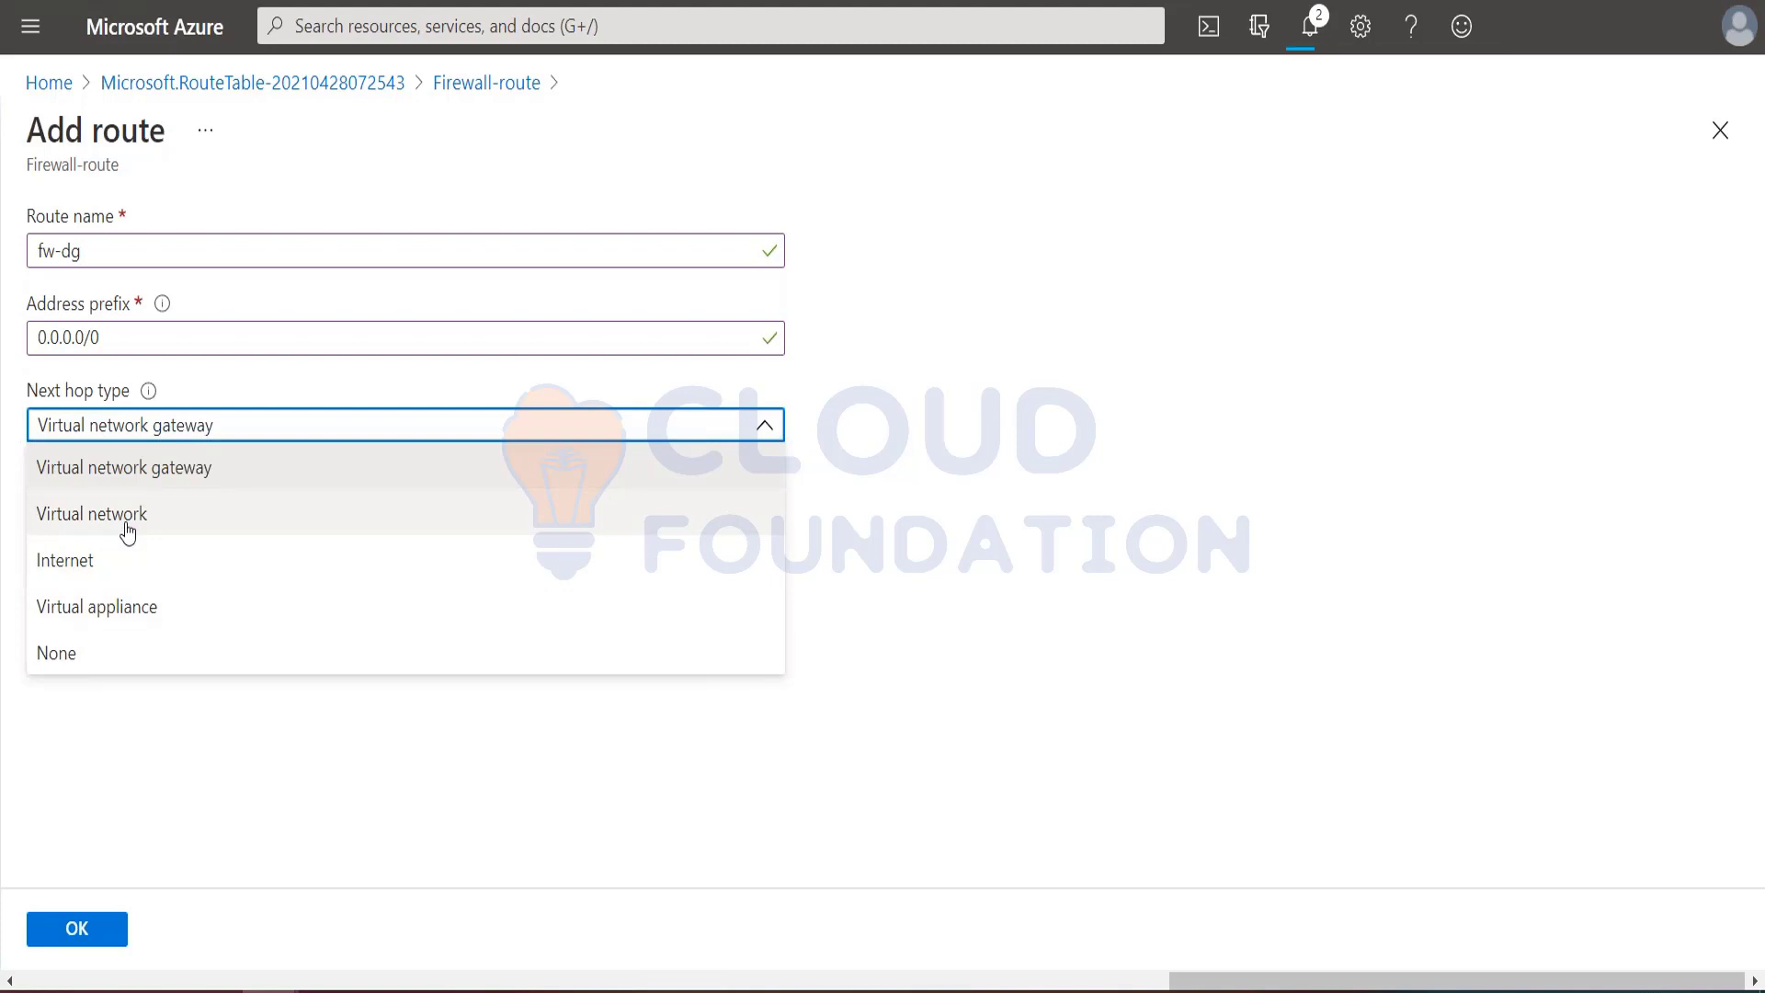
{"action": "left_click", "coordinate": [120, 610]}
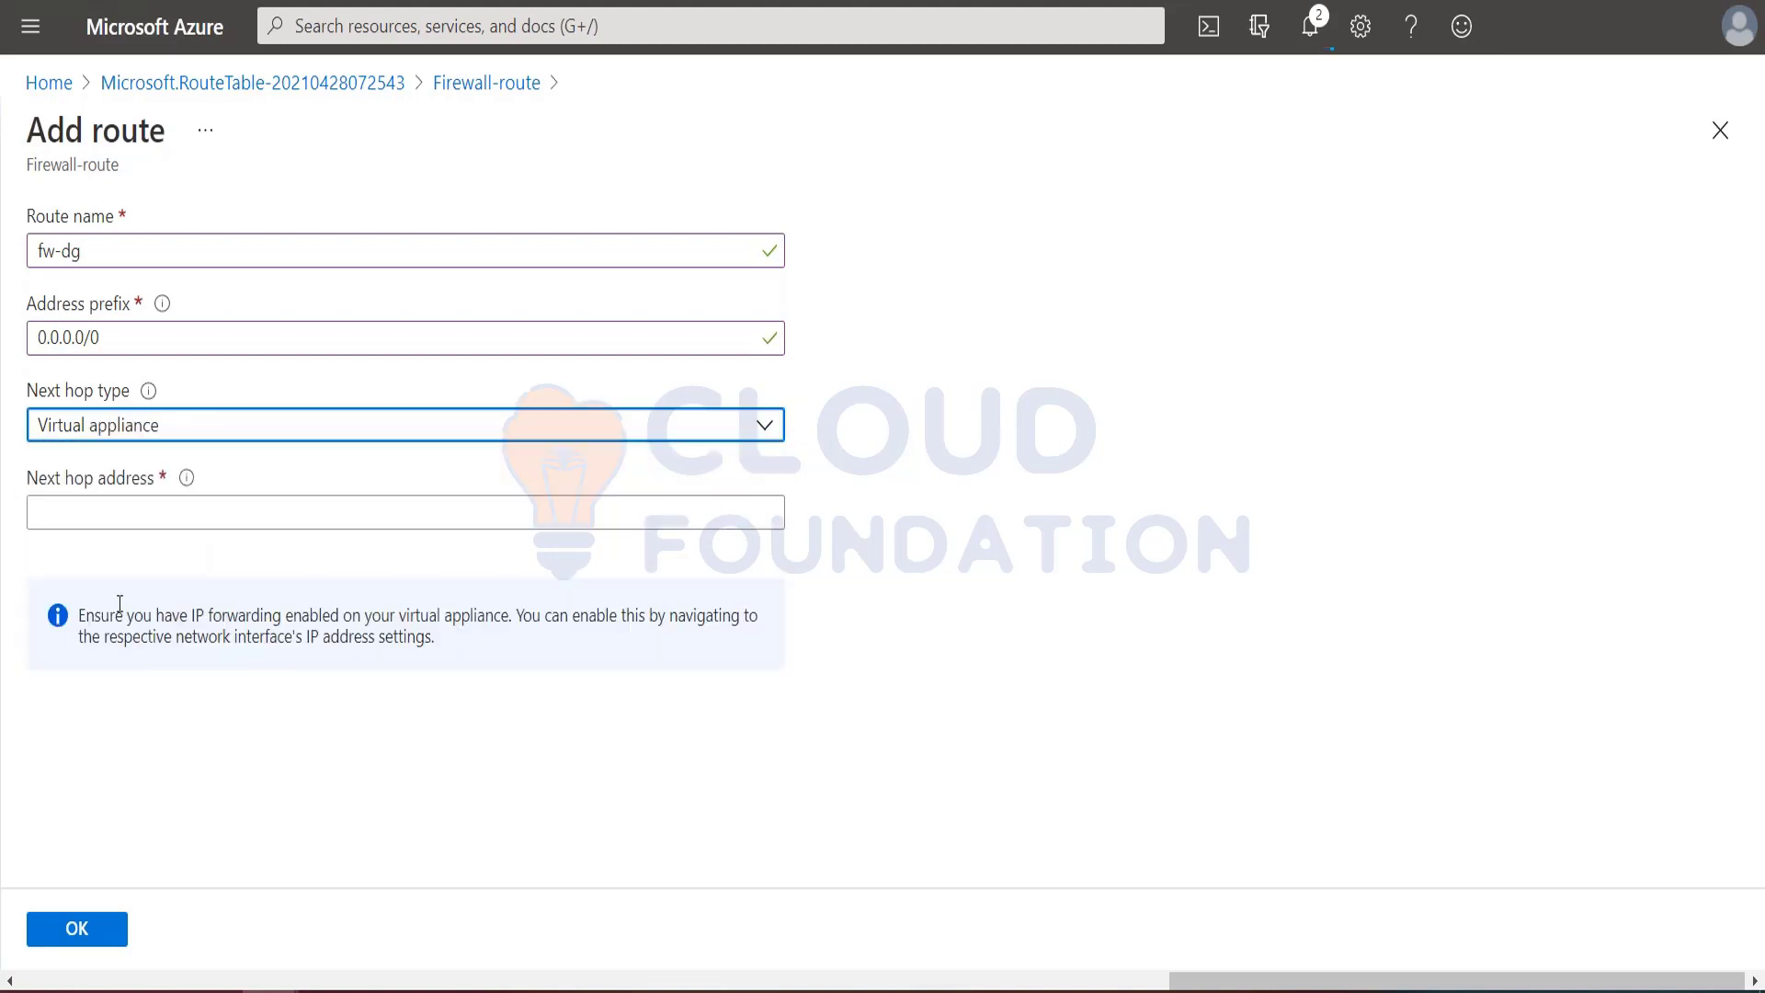
Step: Read the tutorial's instruction on which IP address to enter as the route's next hop address
{"action": "left_click", "coordinate": [127, 510]}
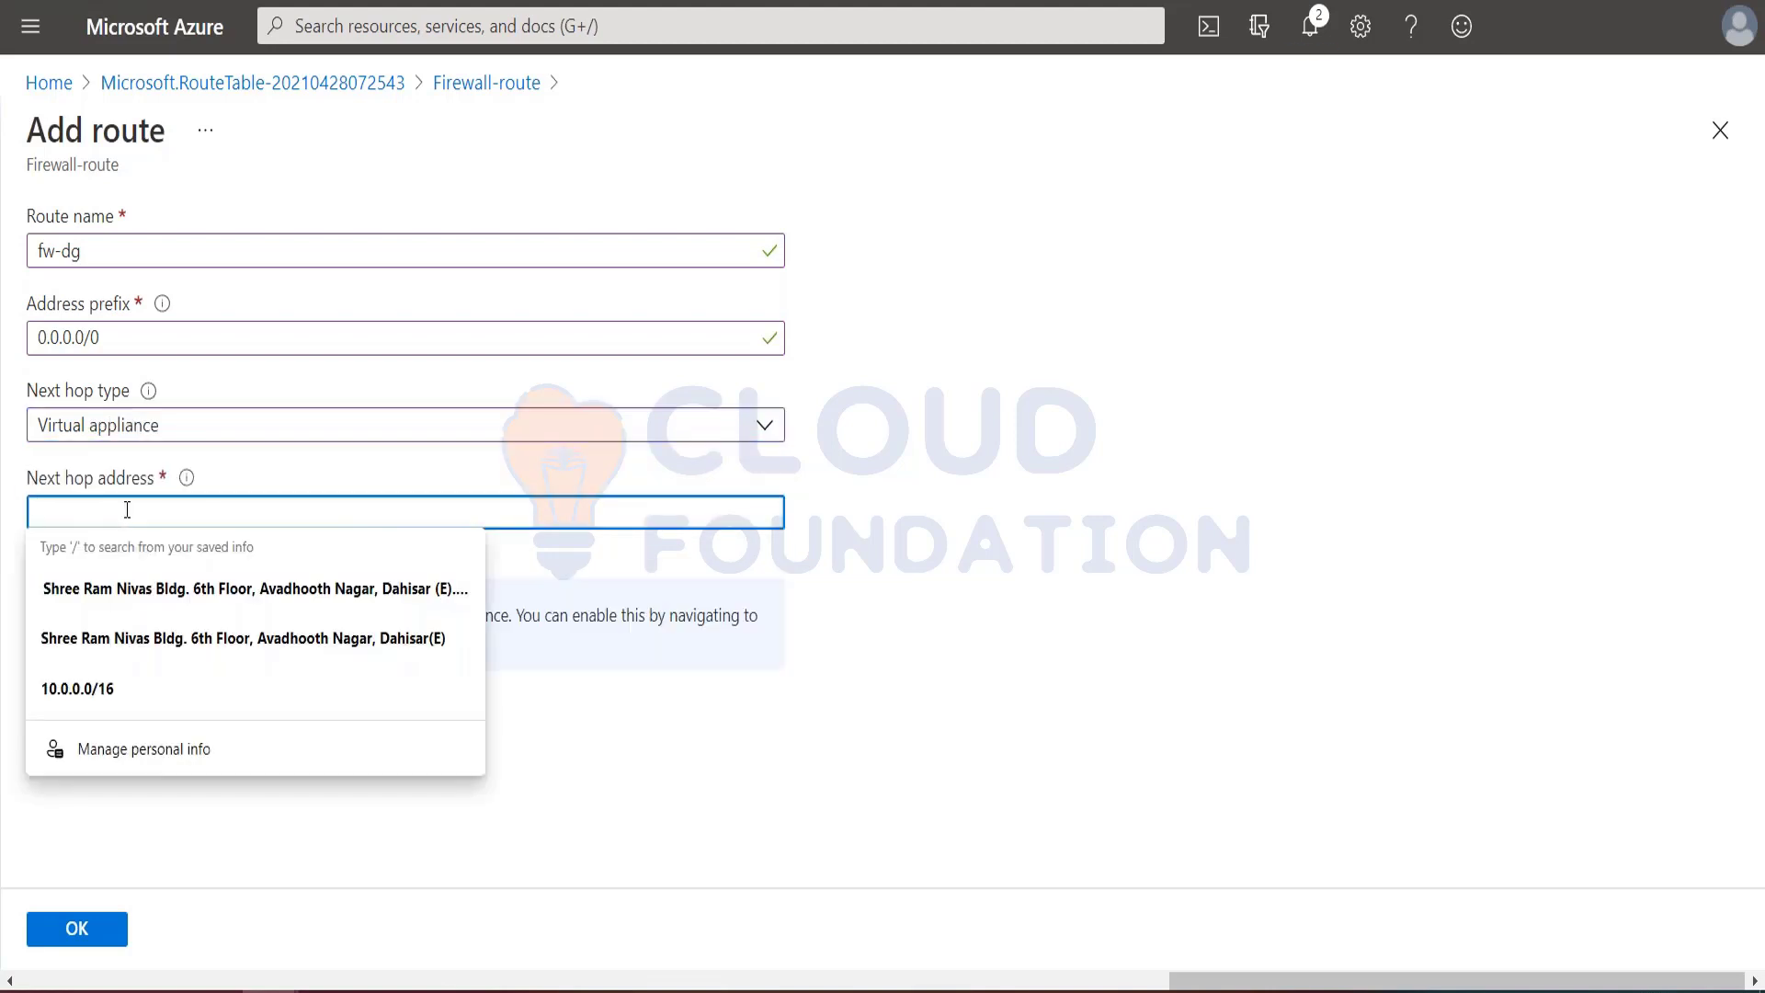
{"action": "key", "text": "alt+Tab"}
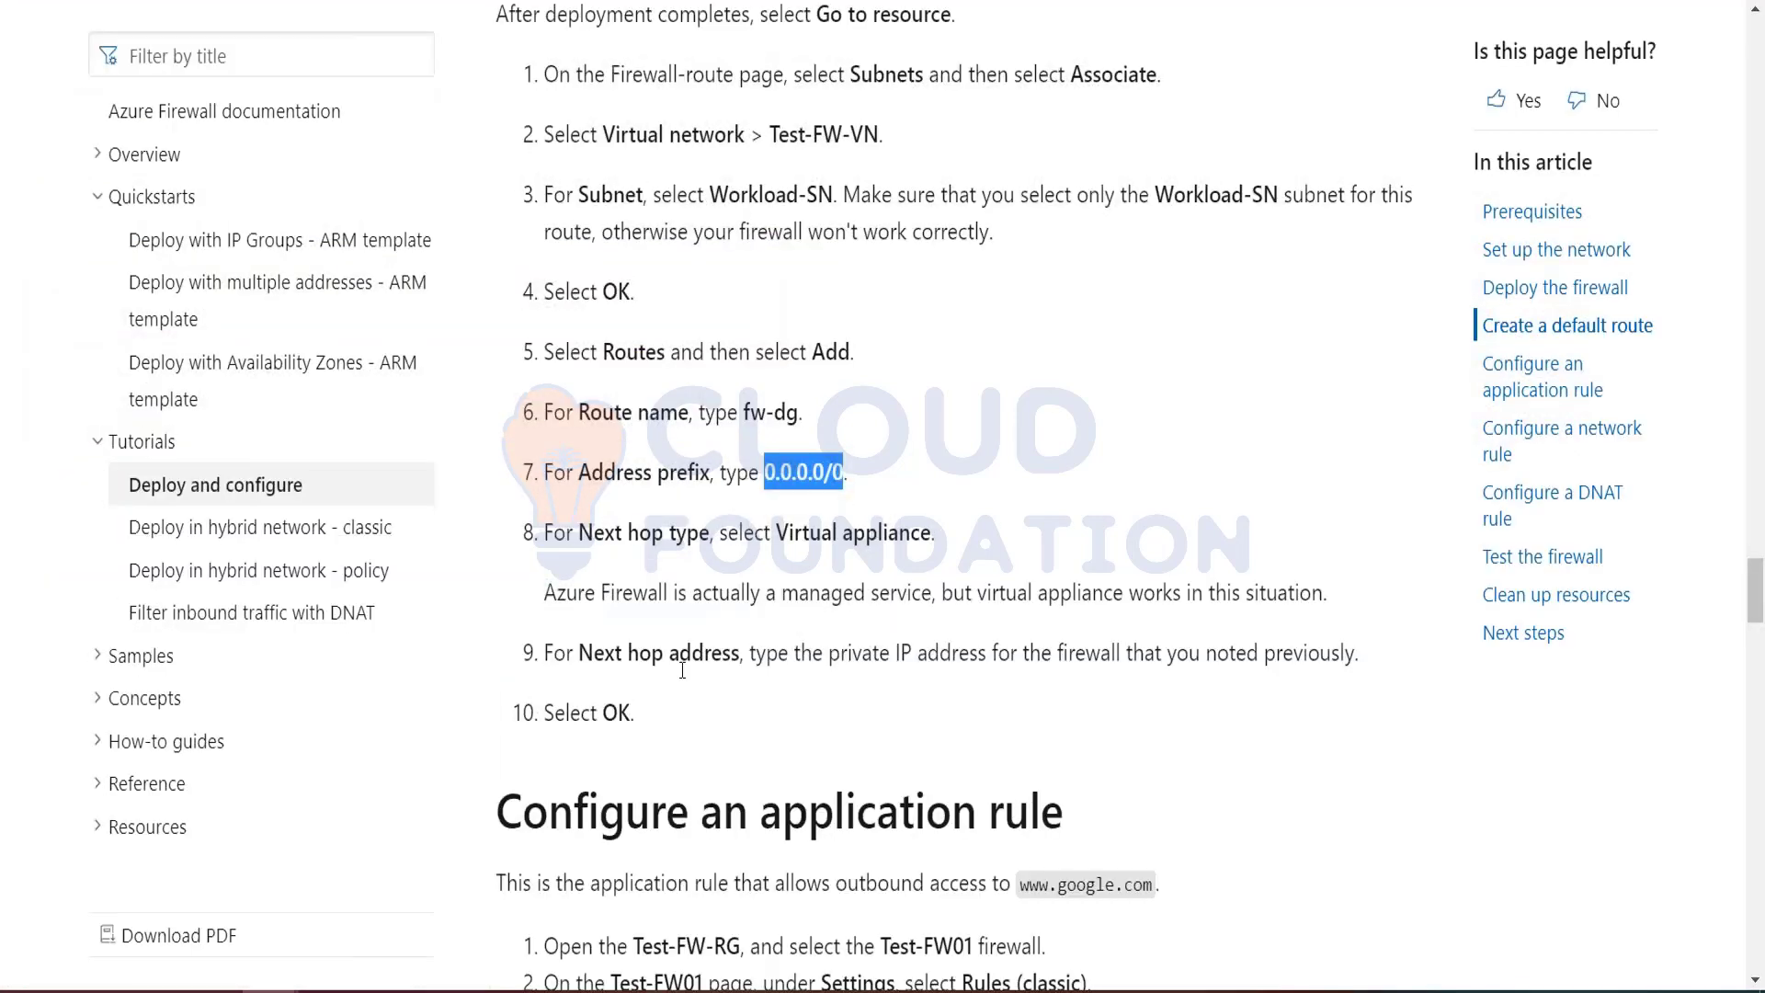
{"action": "scroll", "coordinate": [682, 671], "scroll_direction": "down", "scroll_amount": 2}
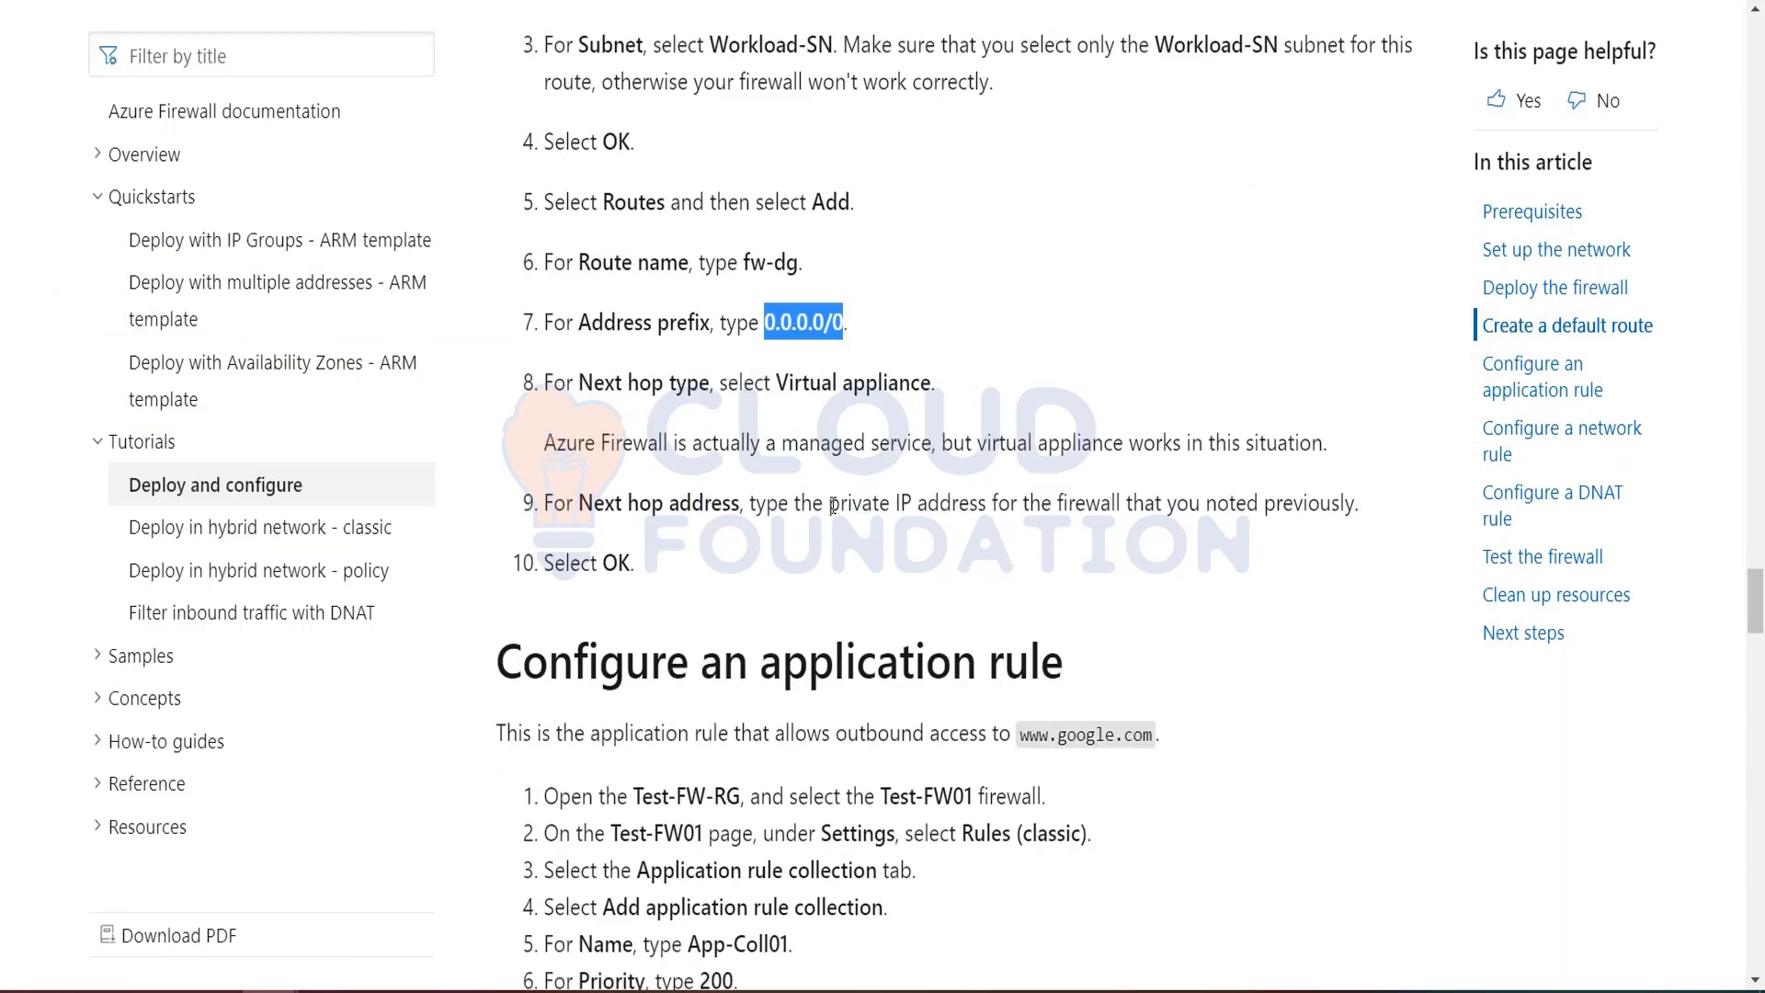
{"action": "left_click_drag", "start_coordinate": [827, 503], "coordinate": [1122, 504]}
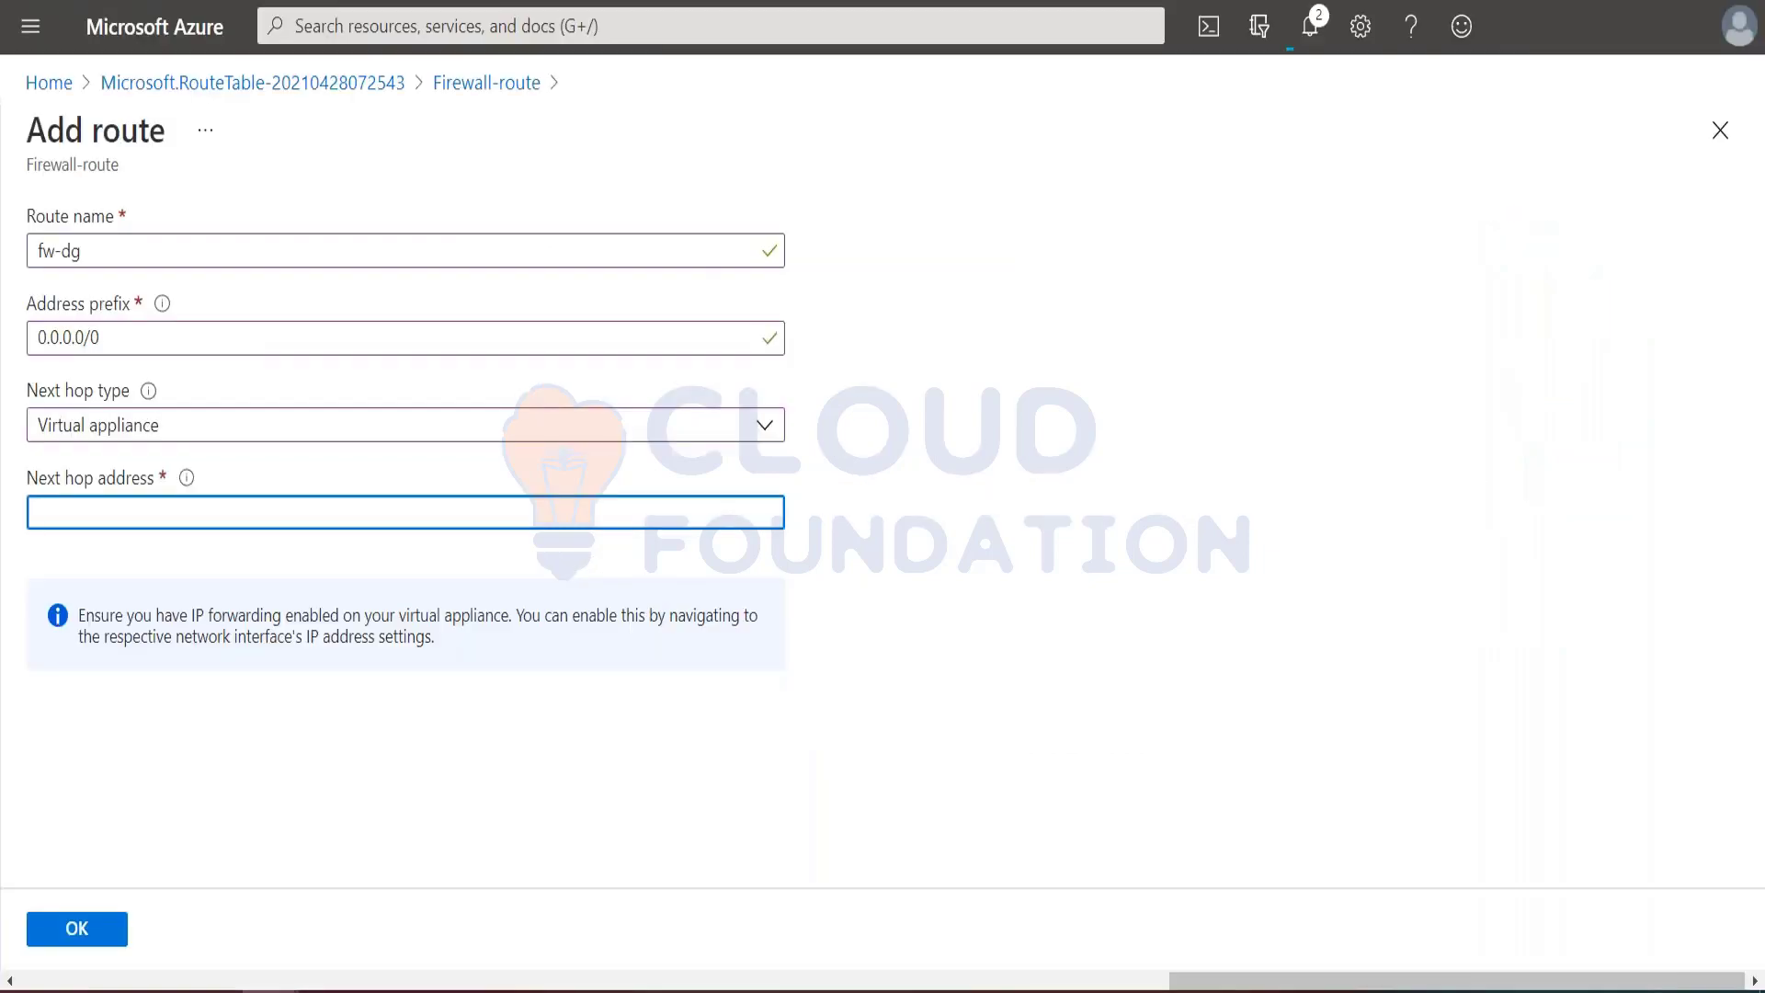
Step: Open portal.azure.com in a new browser tab and copy the private IP address of the Test-FW01 firewall from its overview
{"action": "key", "text": "ctrl+t"}
{"action": "type", "text": "port"}
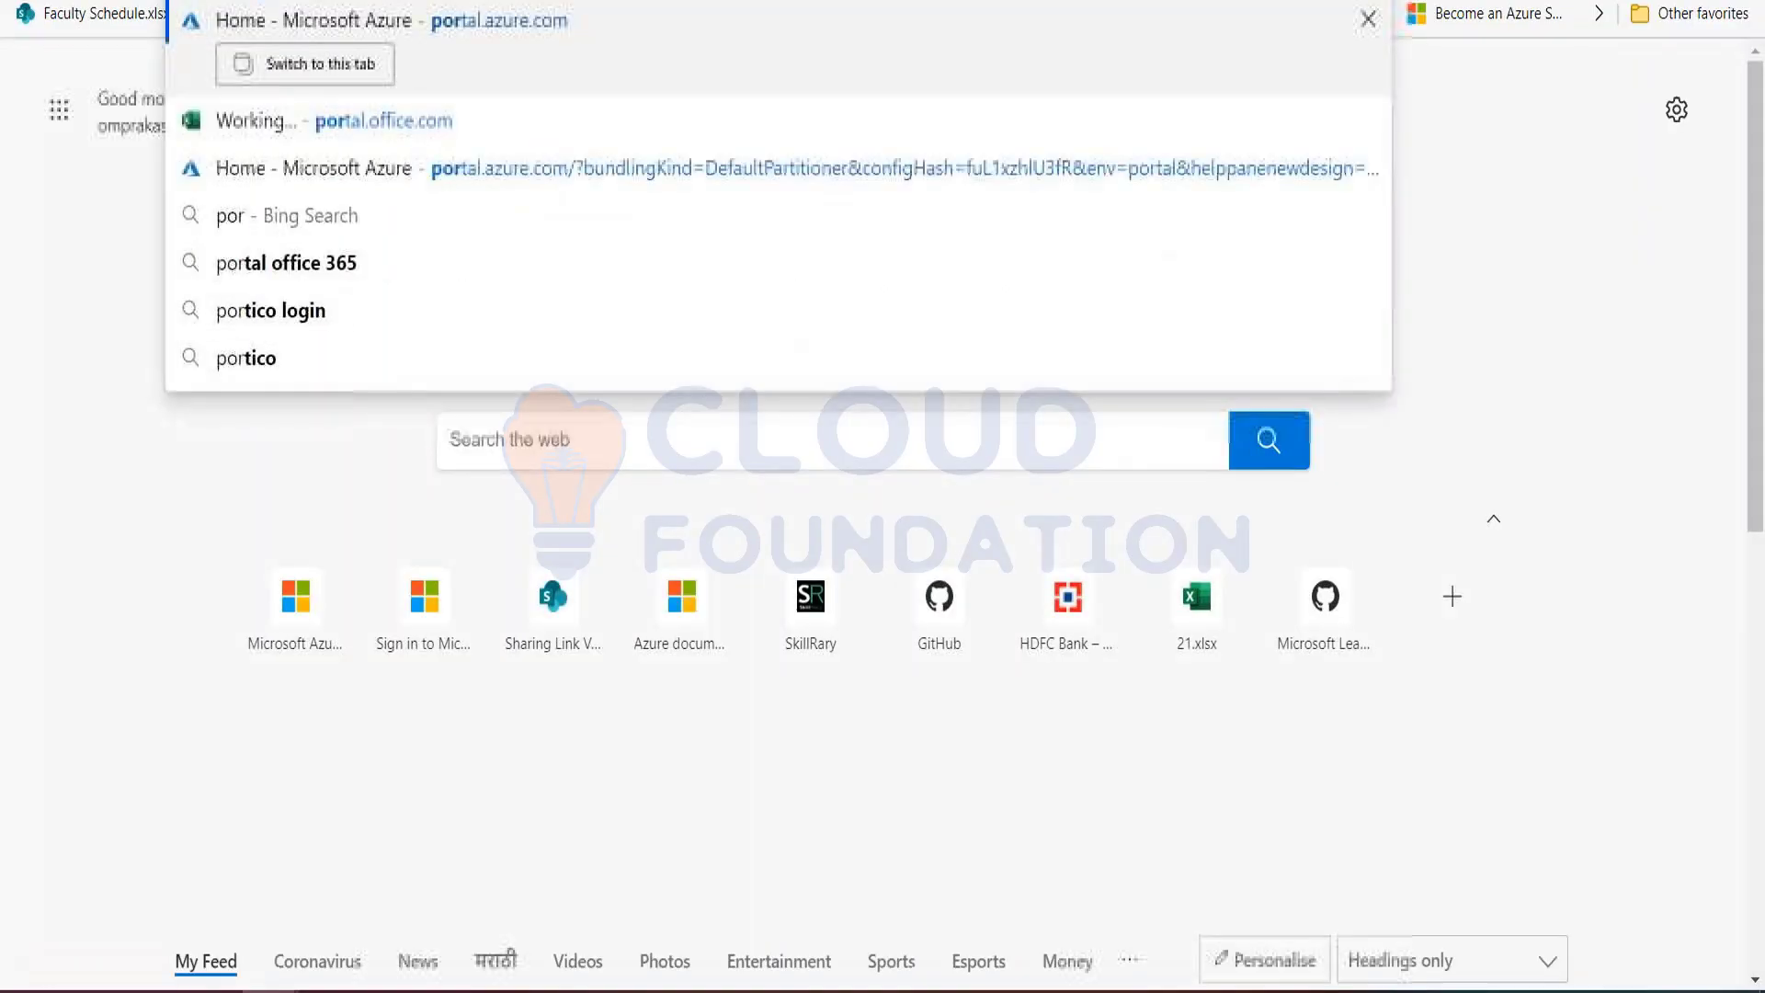
{"action": "type", "text": "al.azure.com"}
{"action": "key", "text": "Return"}
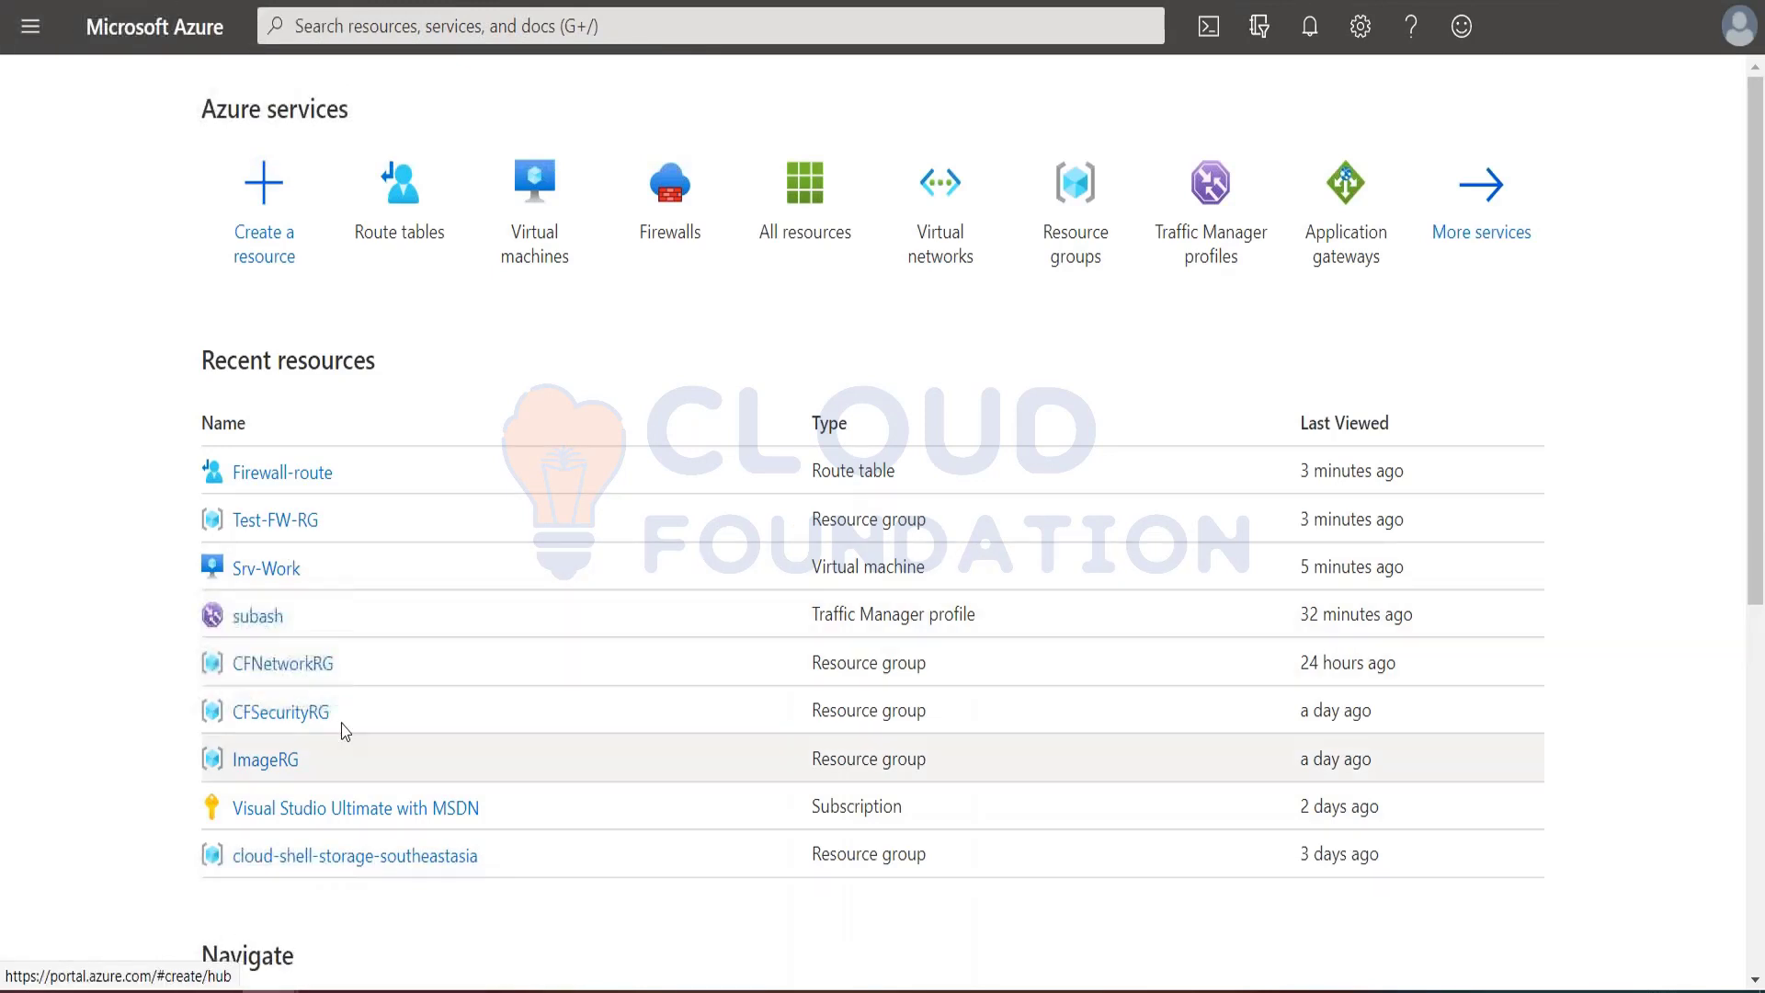
{"action": "left_click", "coordinate": [31, 26]}
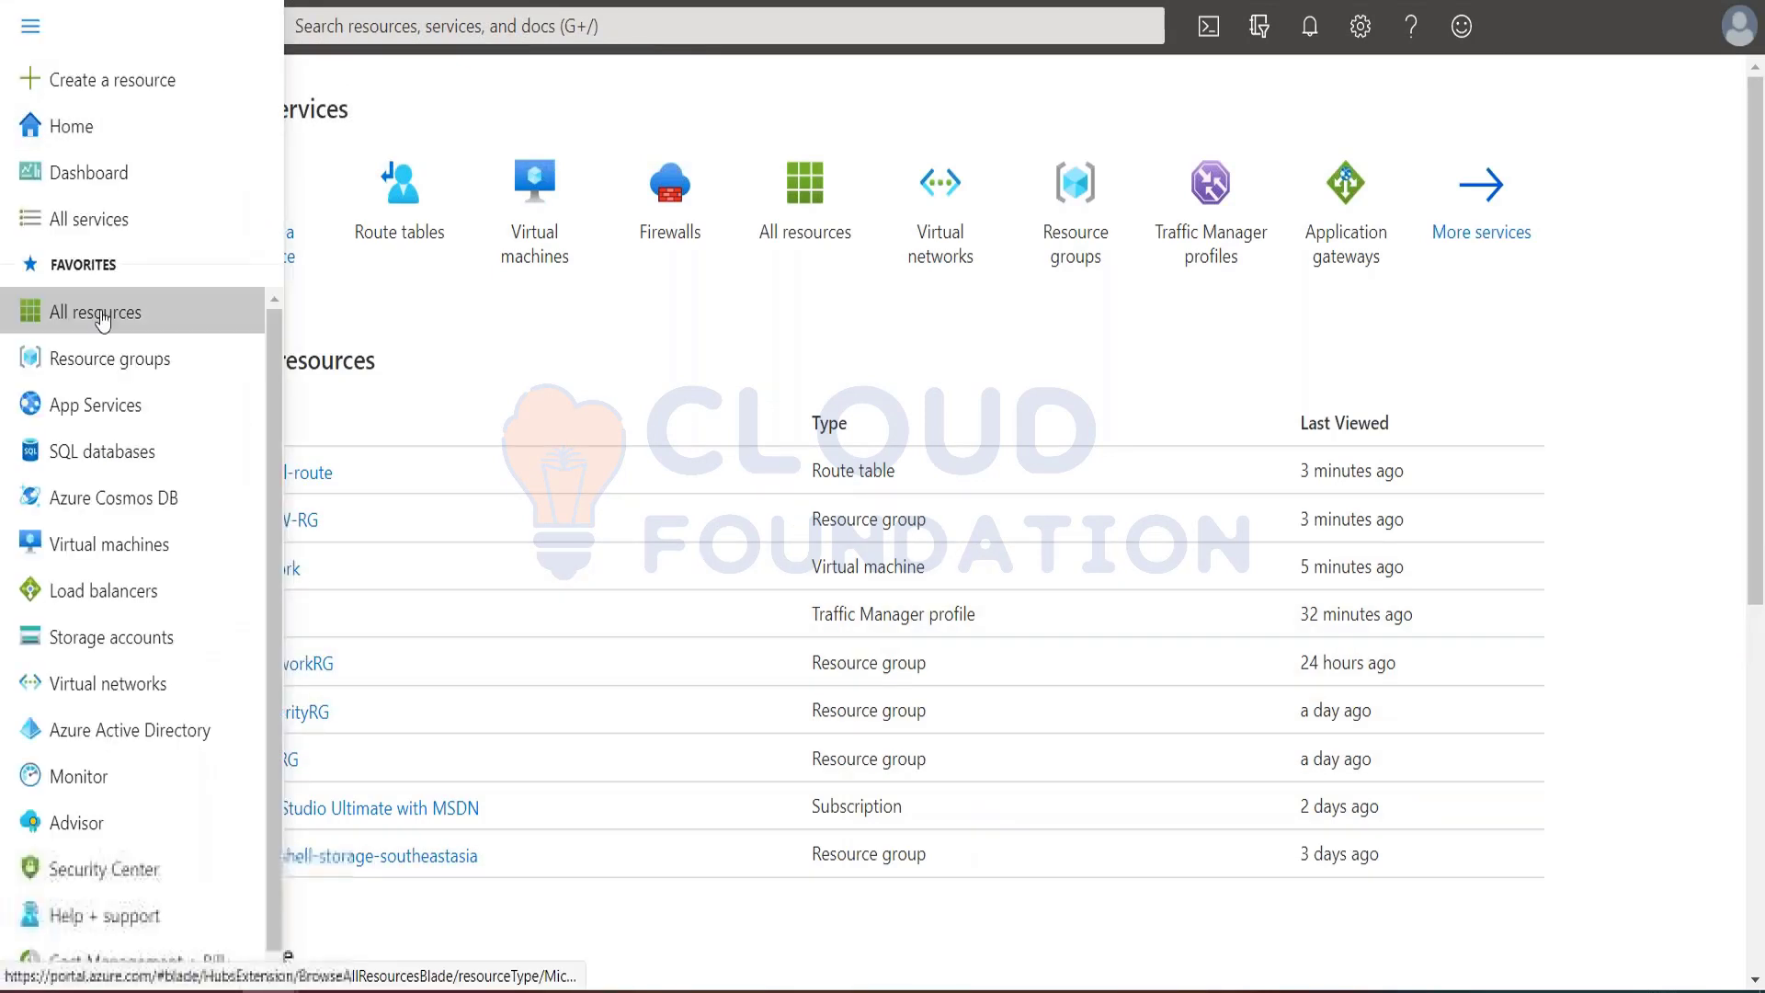
{"action": "left_click", "coordinate": [94, 313]}
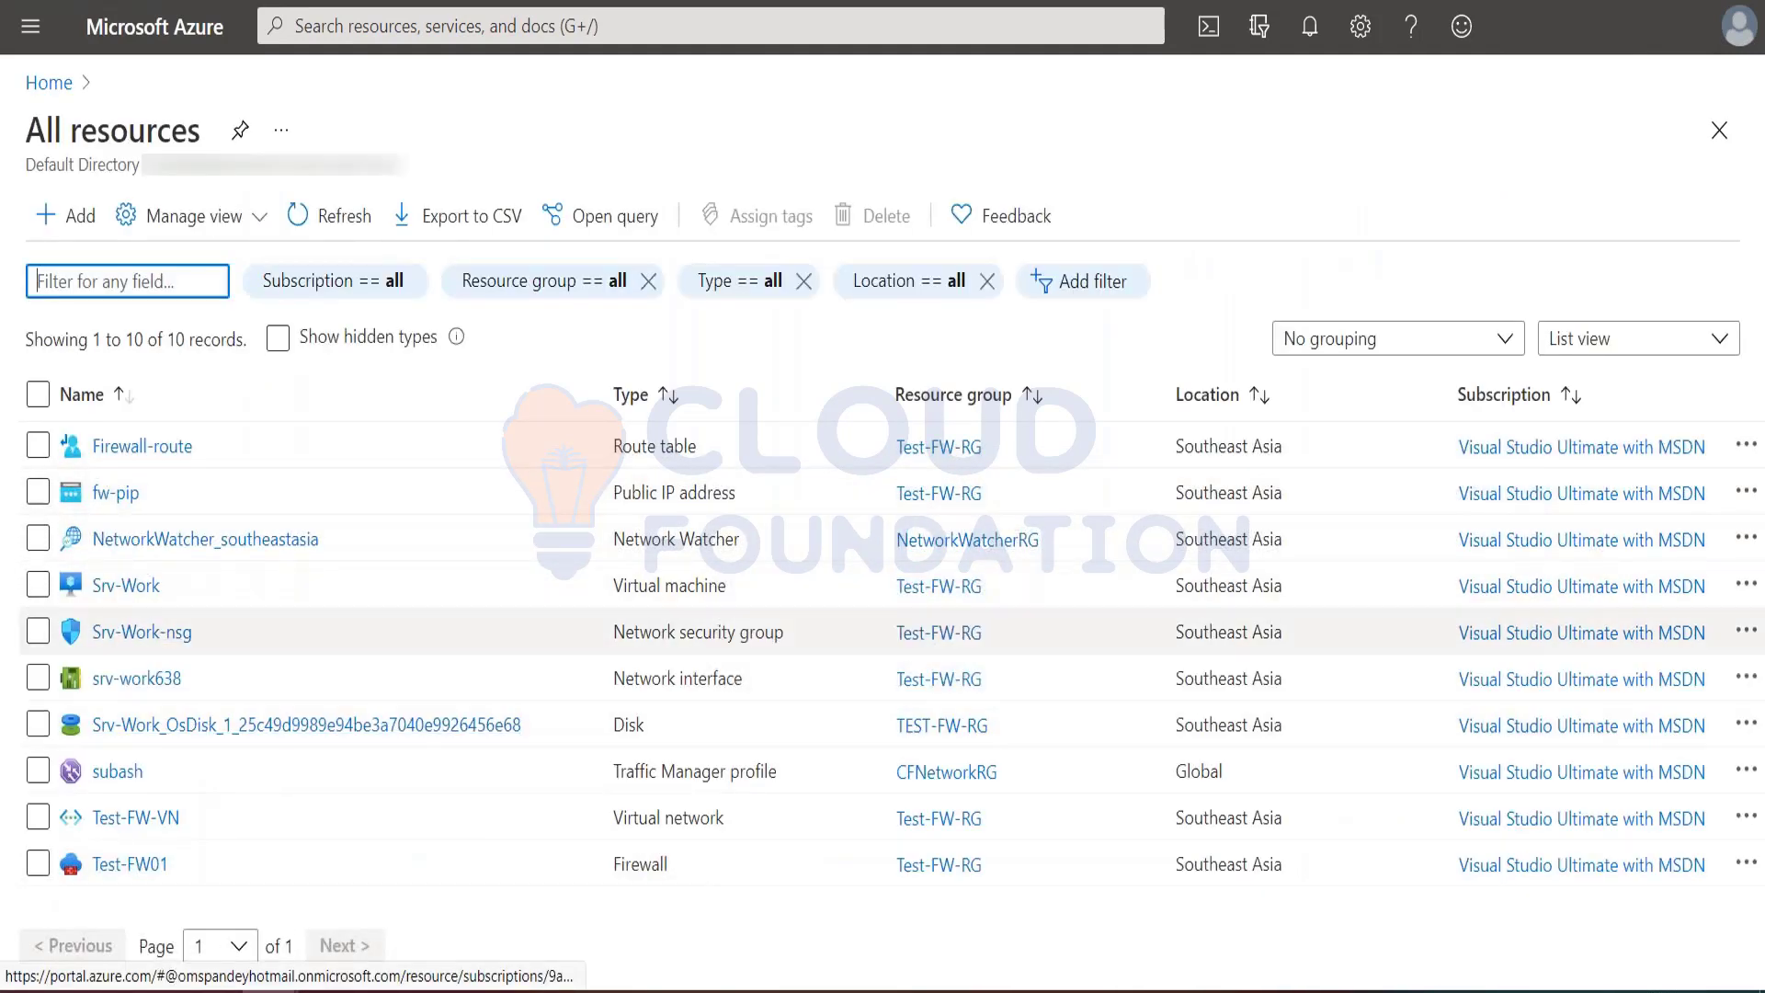
{"action": "left_click", "coordinate": [119, 865]}
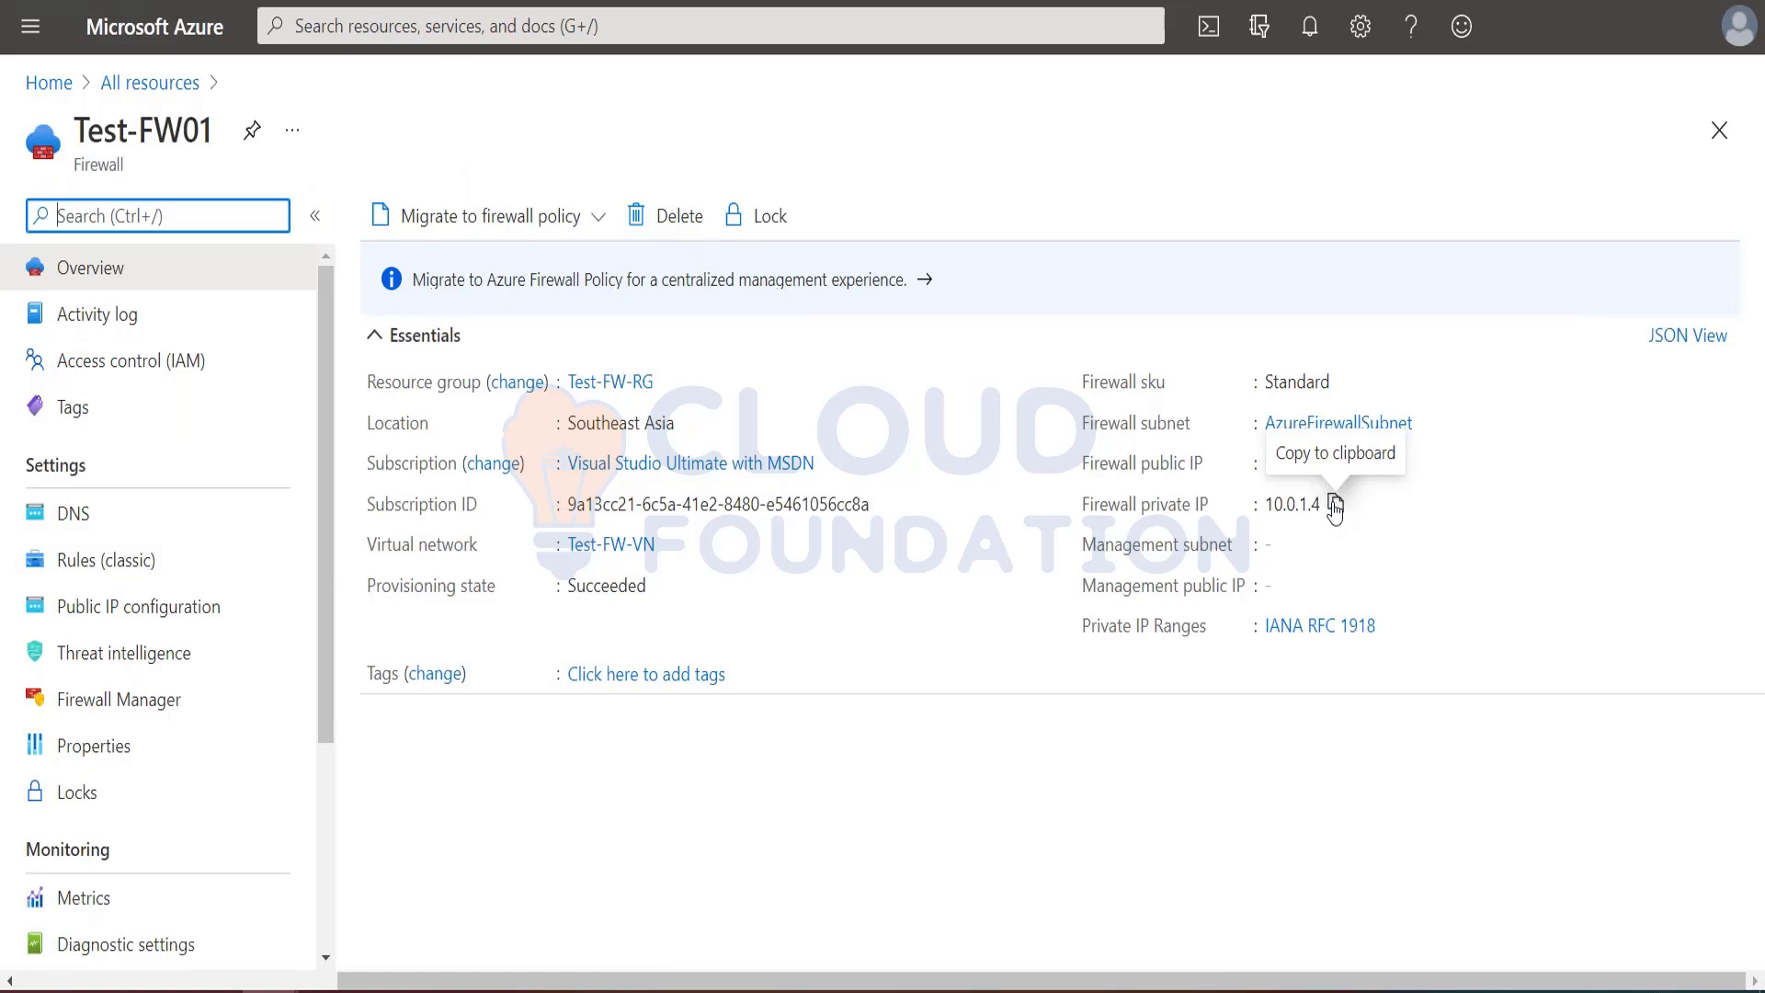
{"action": "left_click", "coordinate": [1334, 505]}
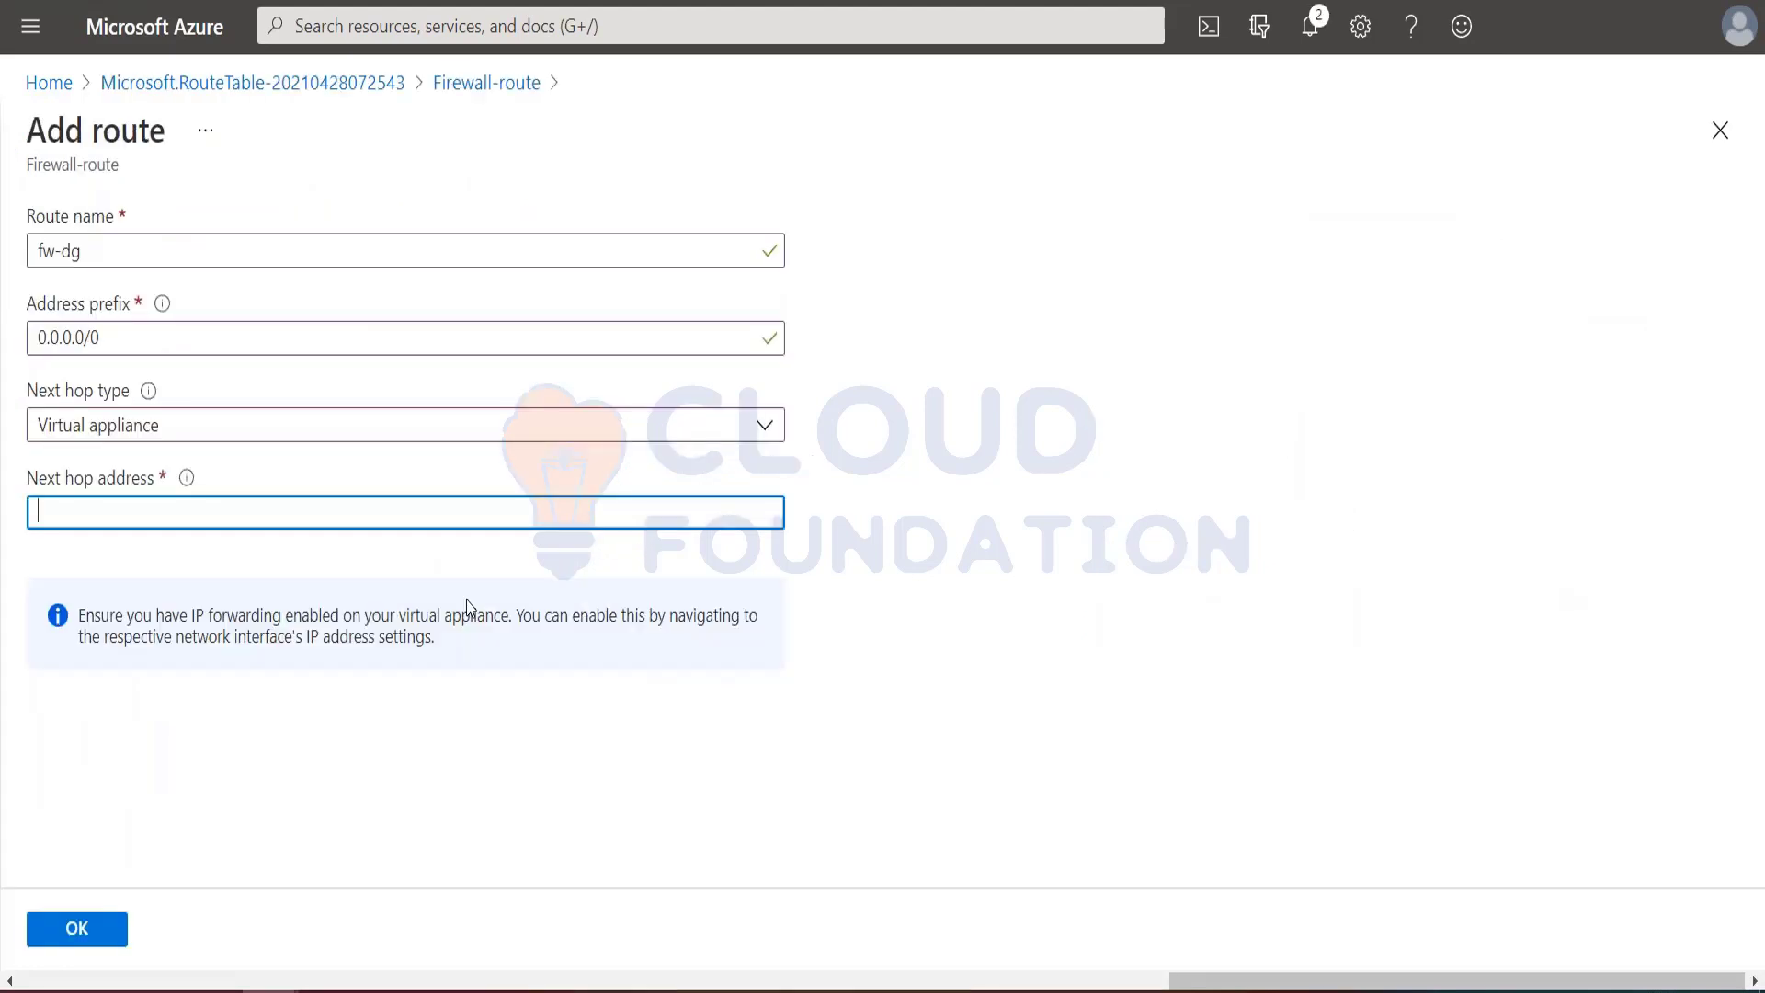
Step: Set the fw-dg route's next hop address to 10.0.1.4, add the route to Firewall-route and dismiss the notification
{"action": "key", "text": "ctrl+v"}
{"action": "left_click", "coordinate": [75, 932]}
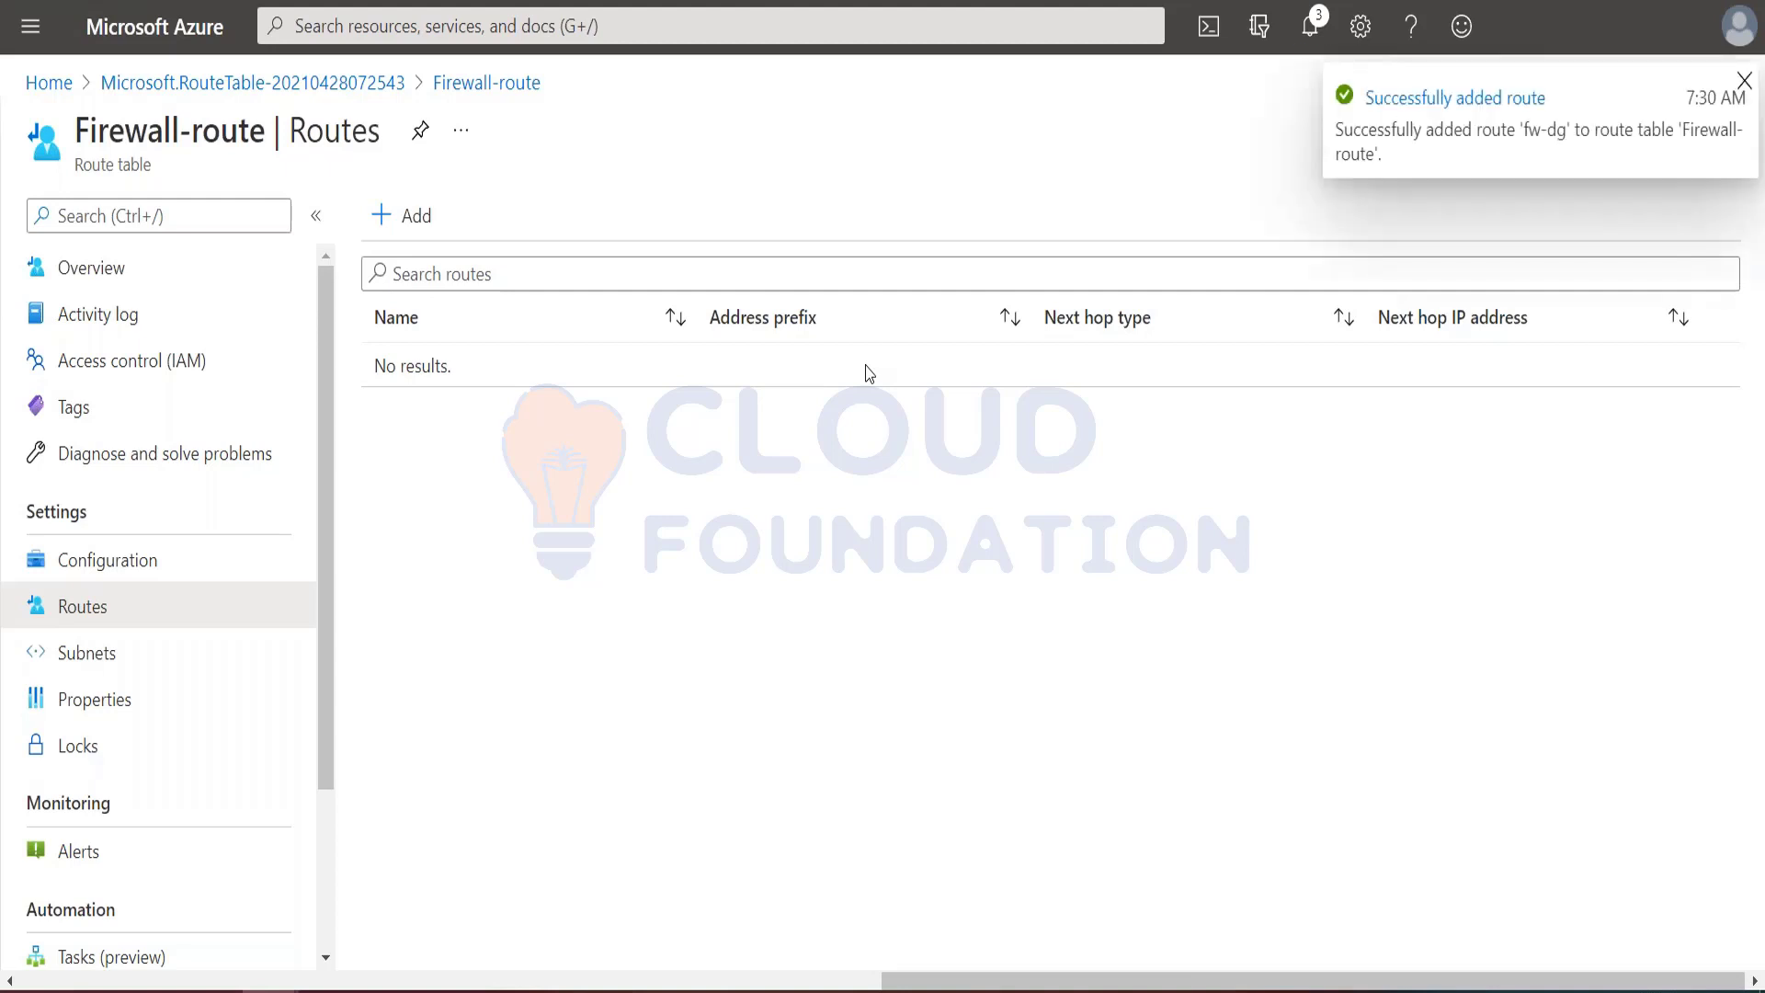
{"action": "left_click", "coordinate": [1744, 81]}
Step: Check Firewall-route's configuration and associated subnets, and look for the fw-dg entry in its routes list
{"action": "left_click", "coordinate": [129, 562]}
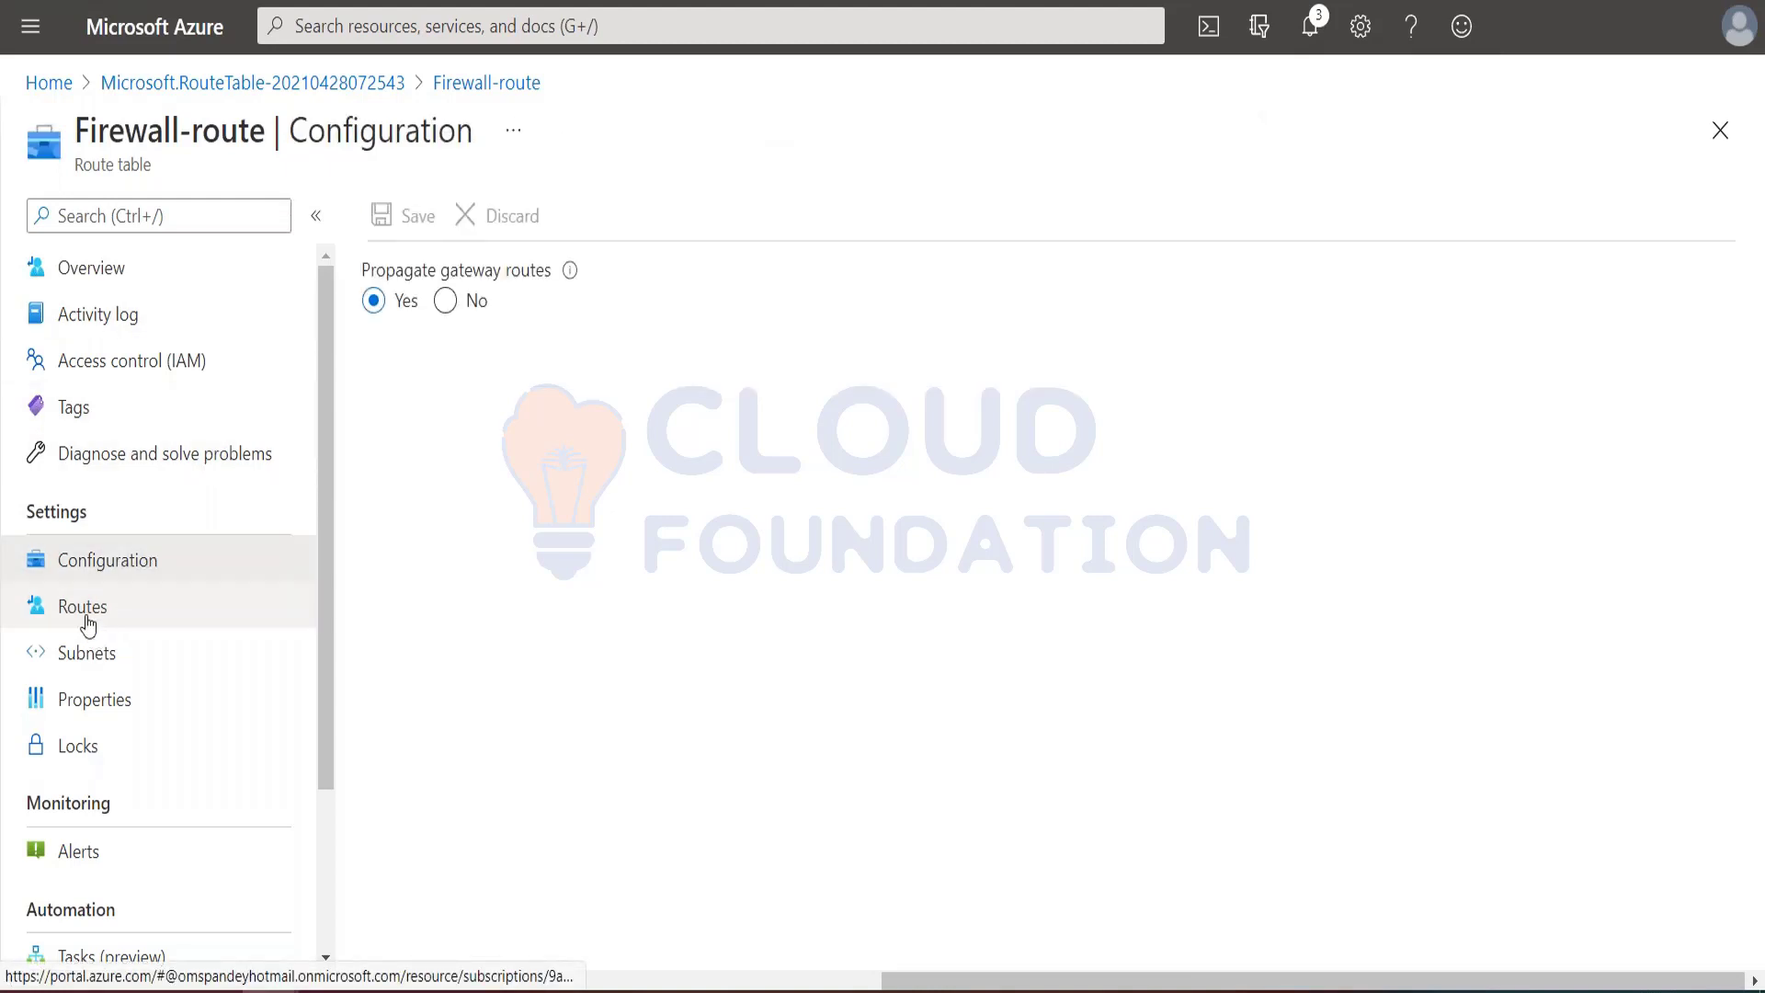
{"action": "left_click", "coordinate": [89, 610]}
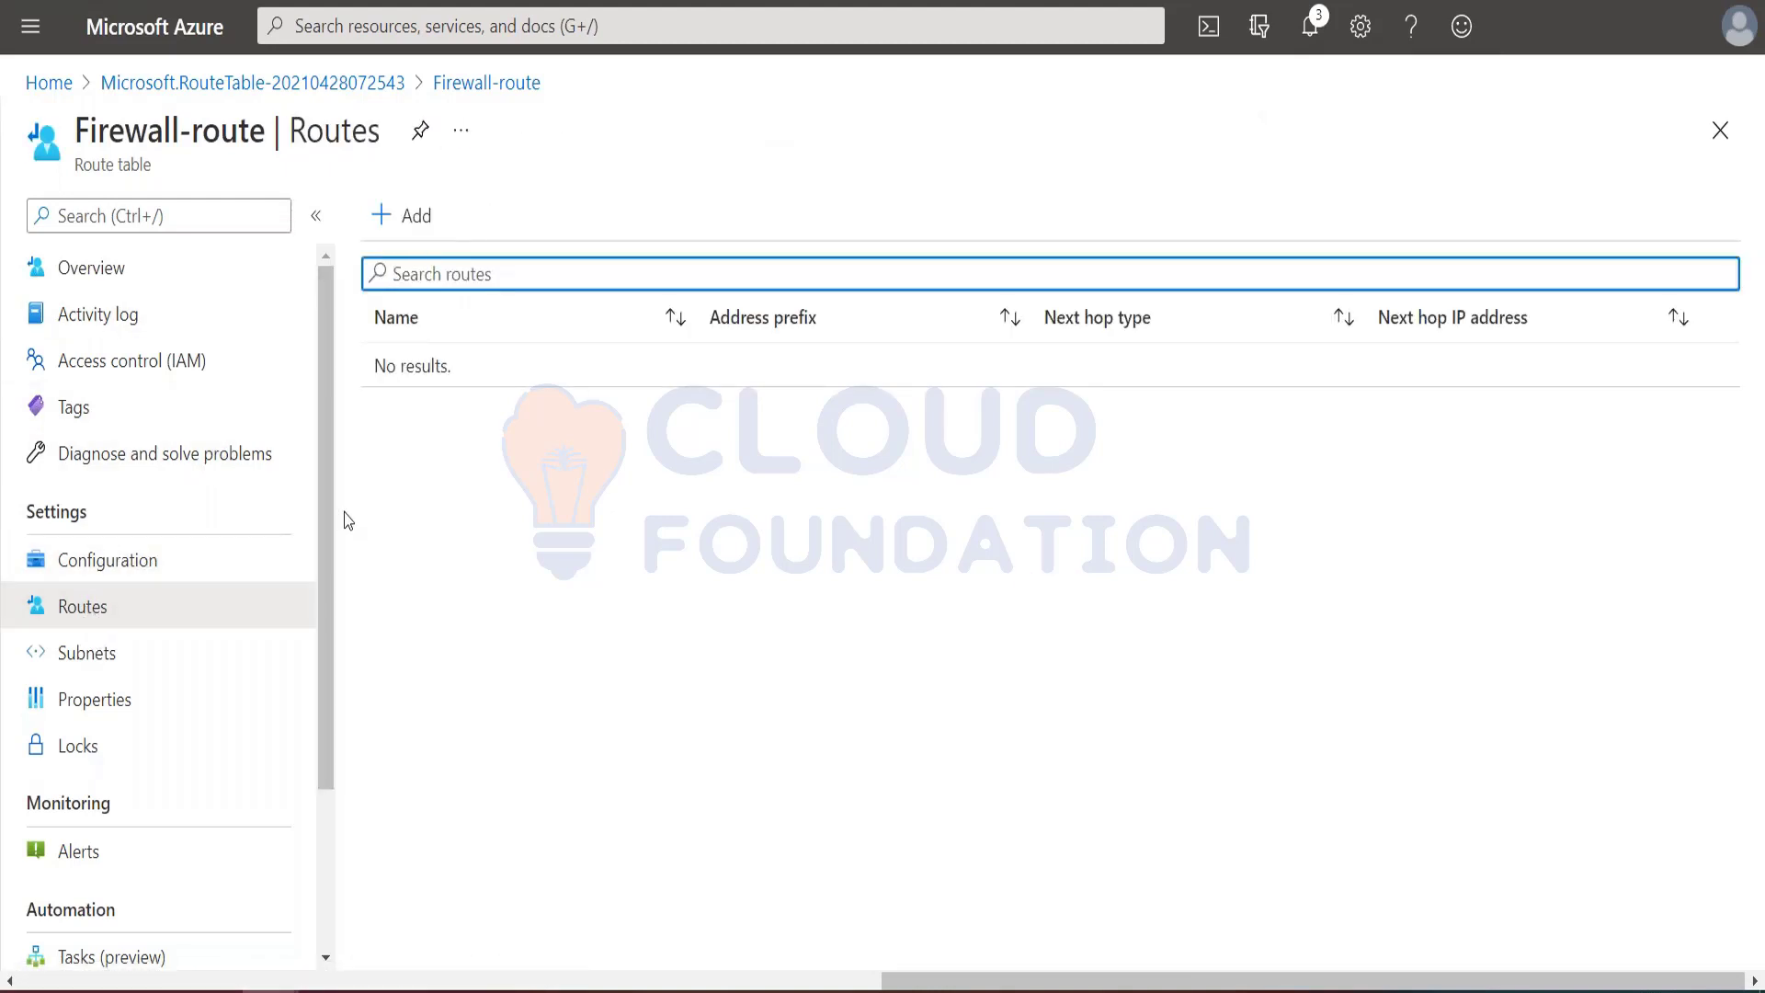
{"action": "left_click", "coordinate": [110, 652]}
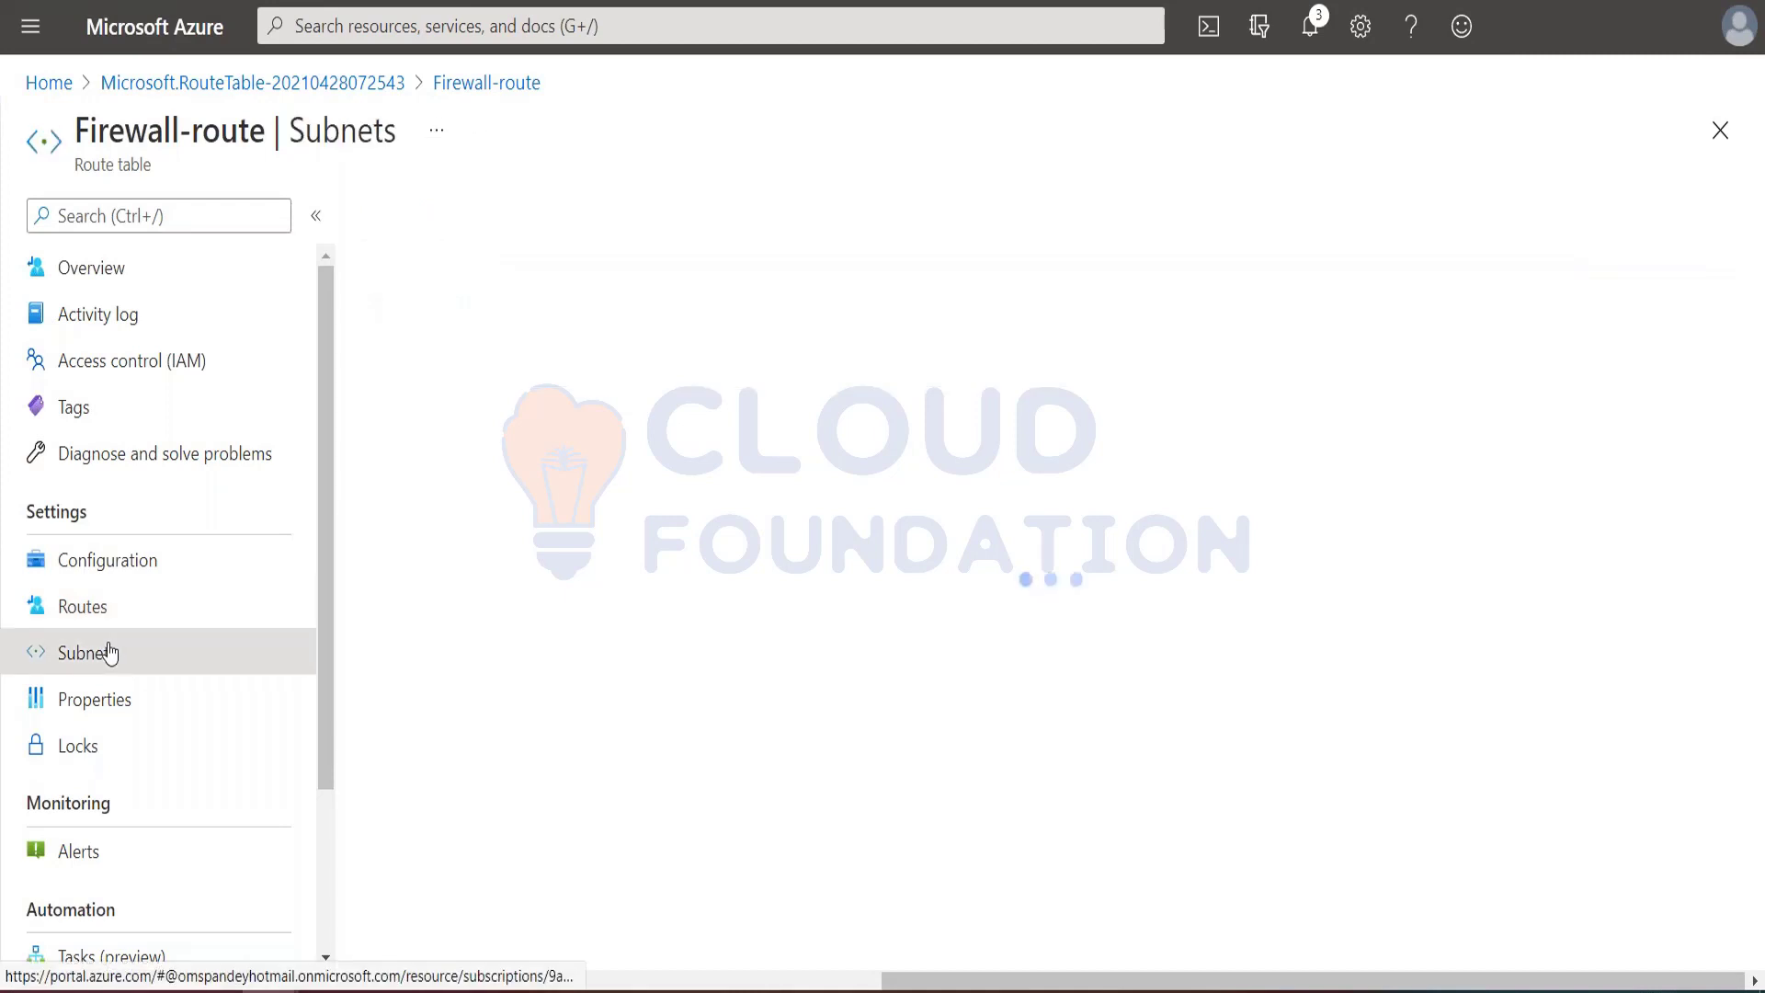
{"action": "left_click", "coordinate": [77, 603]}
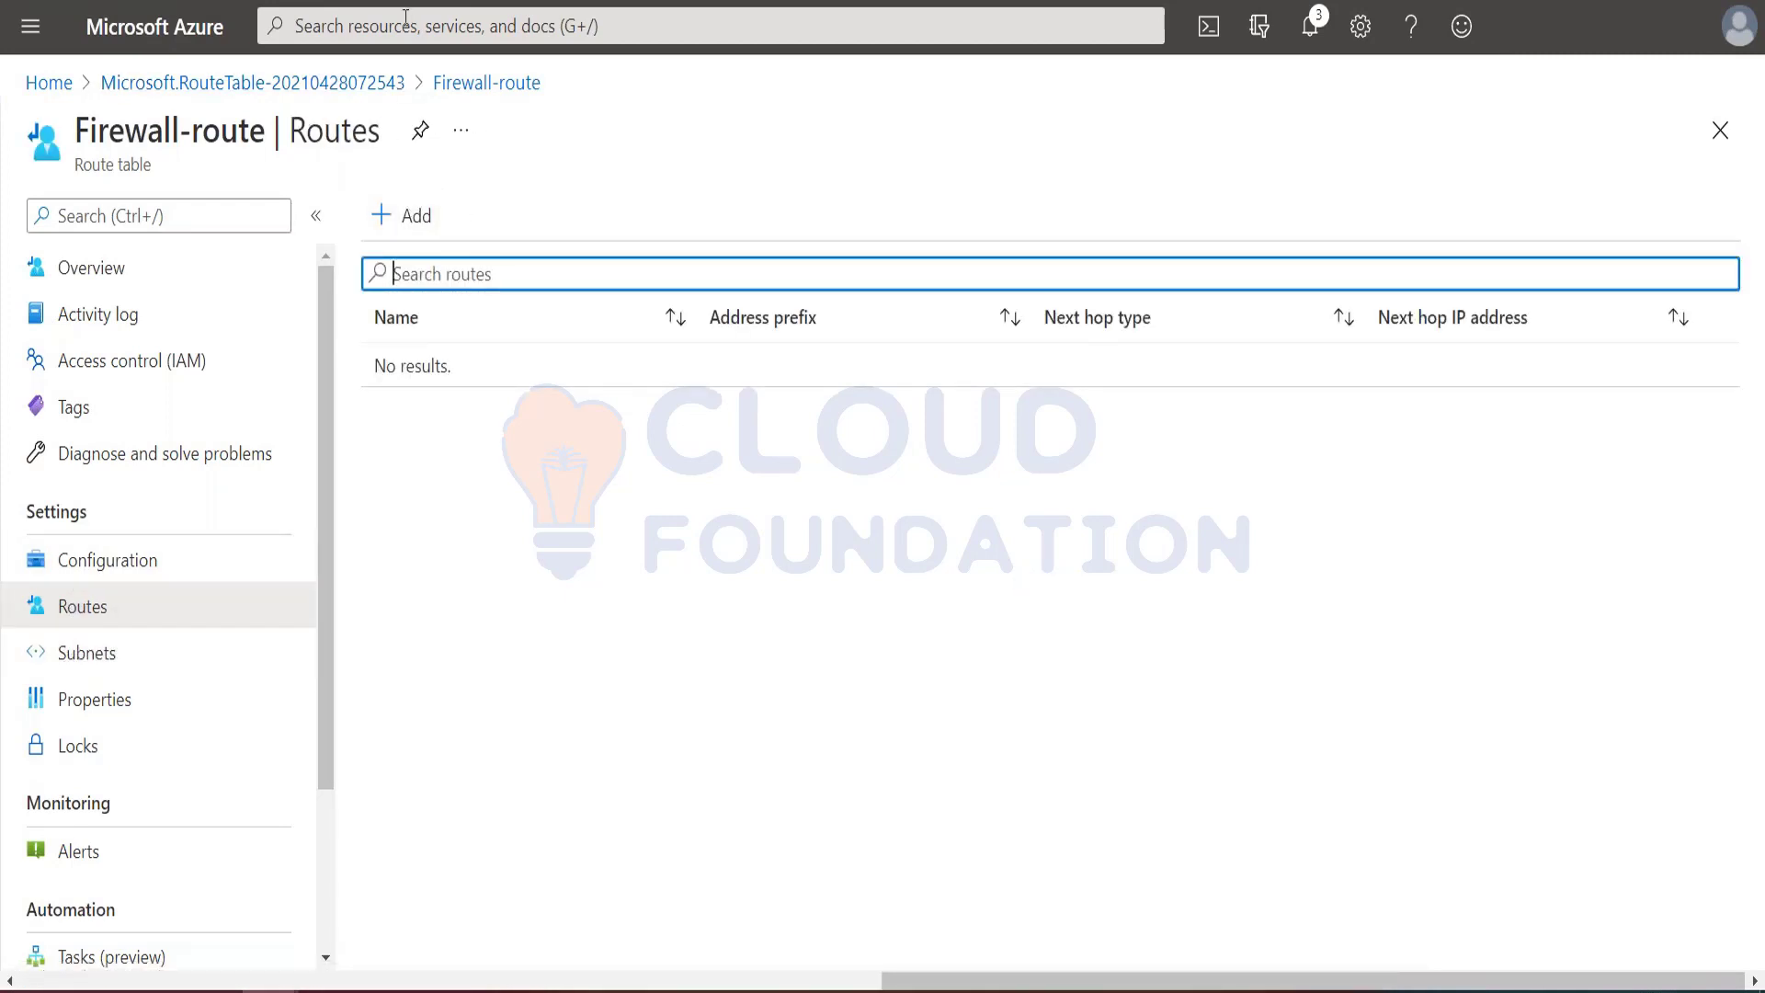
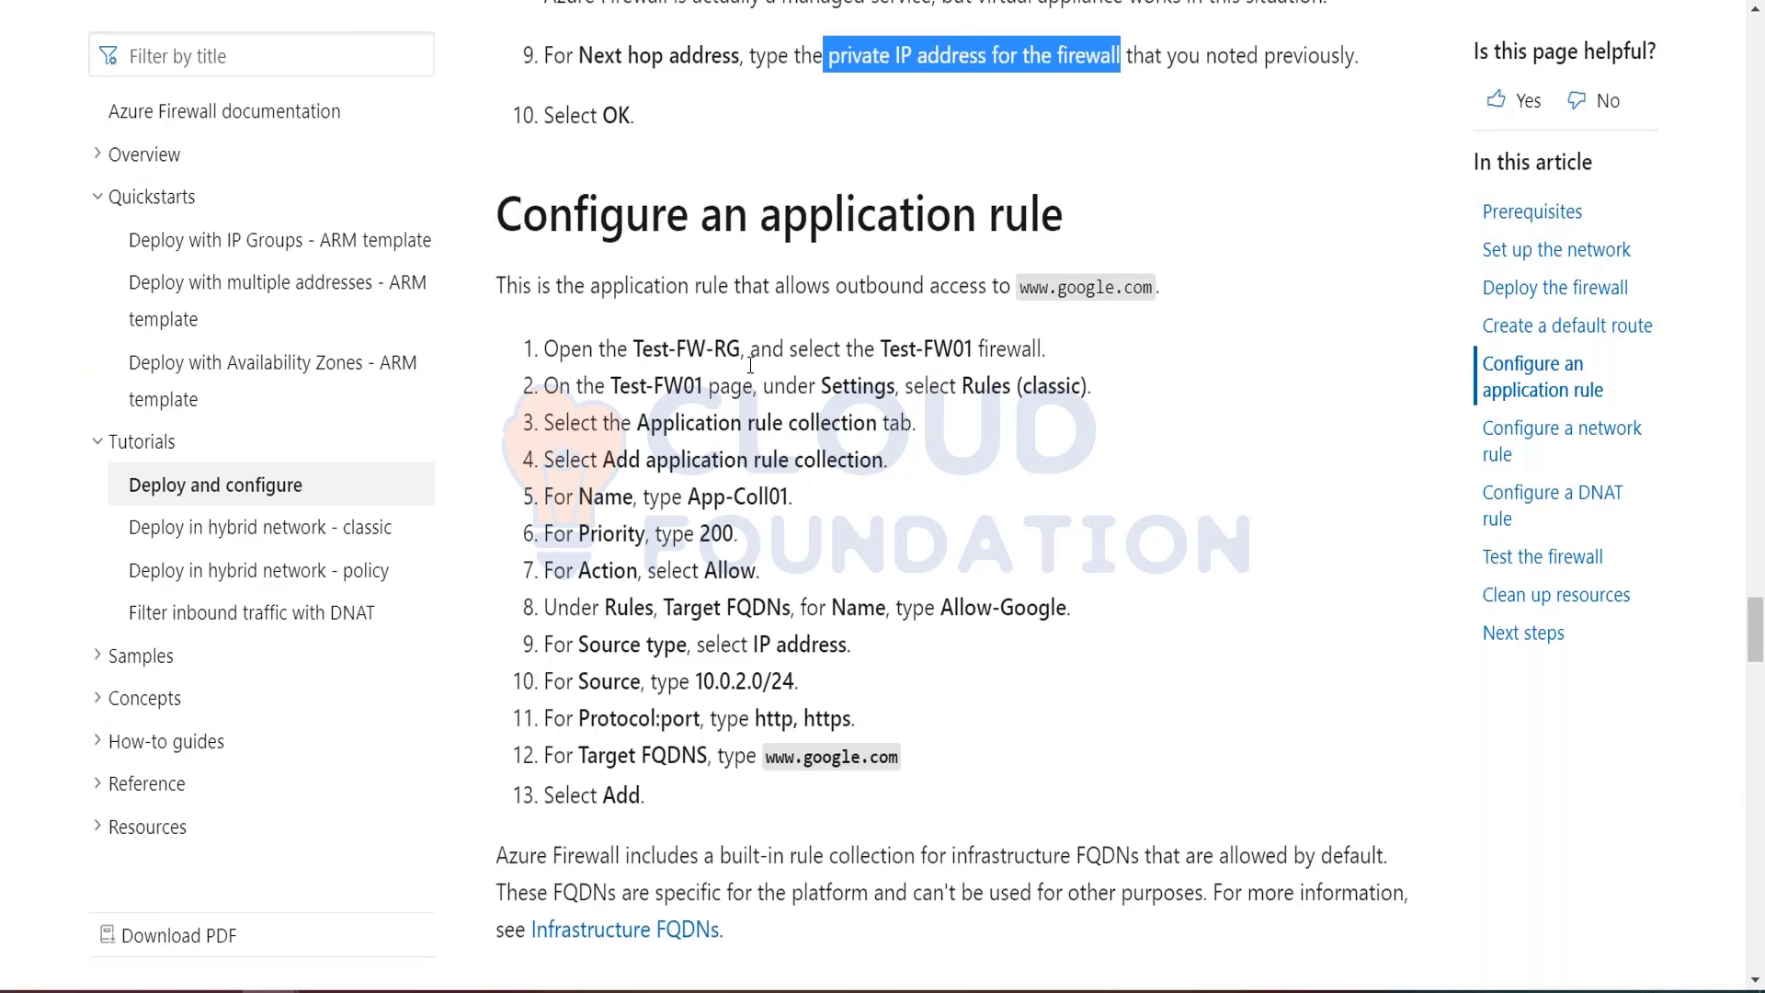
Step: Open the Test-FW01 firewall from the Test-FW-RG resource group
{"action": "scroll", "coordinate": [743, 491], "scroll_direction": "down", "scroll_amount": 2}
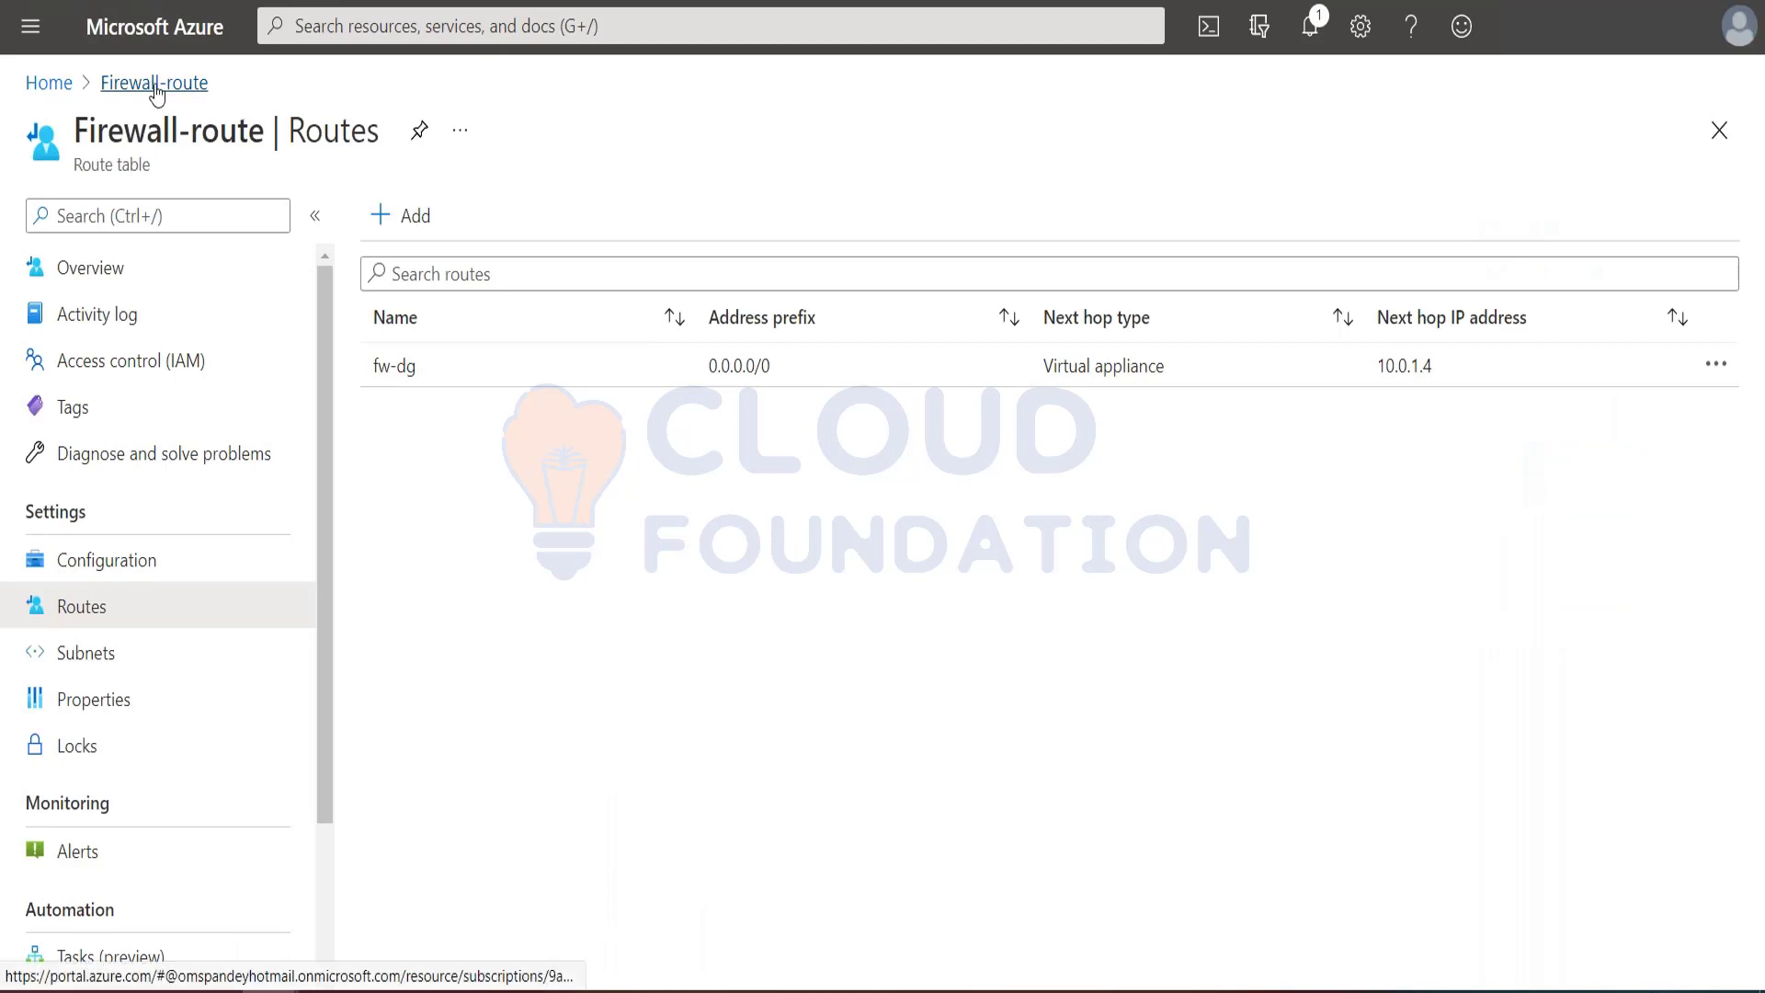
{"action": "left_click", "coordinate": [32, 28]}
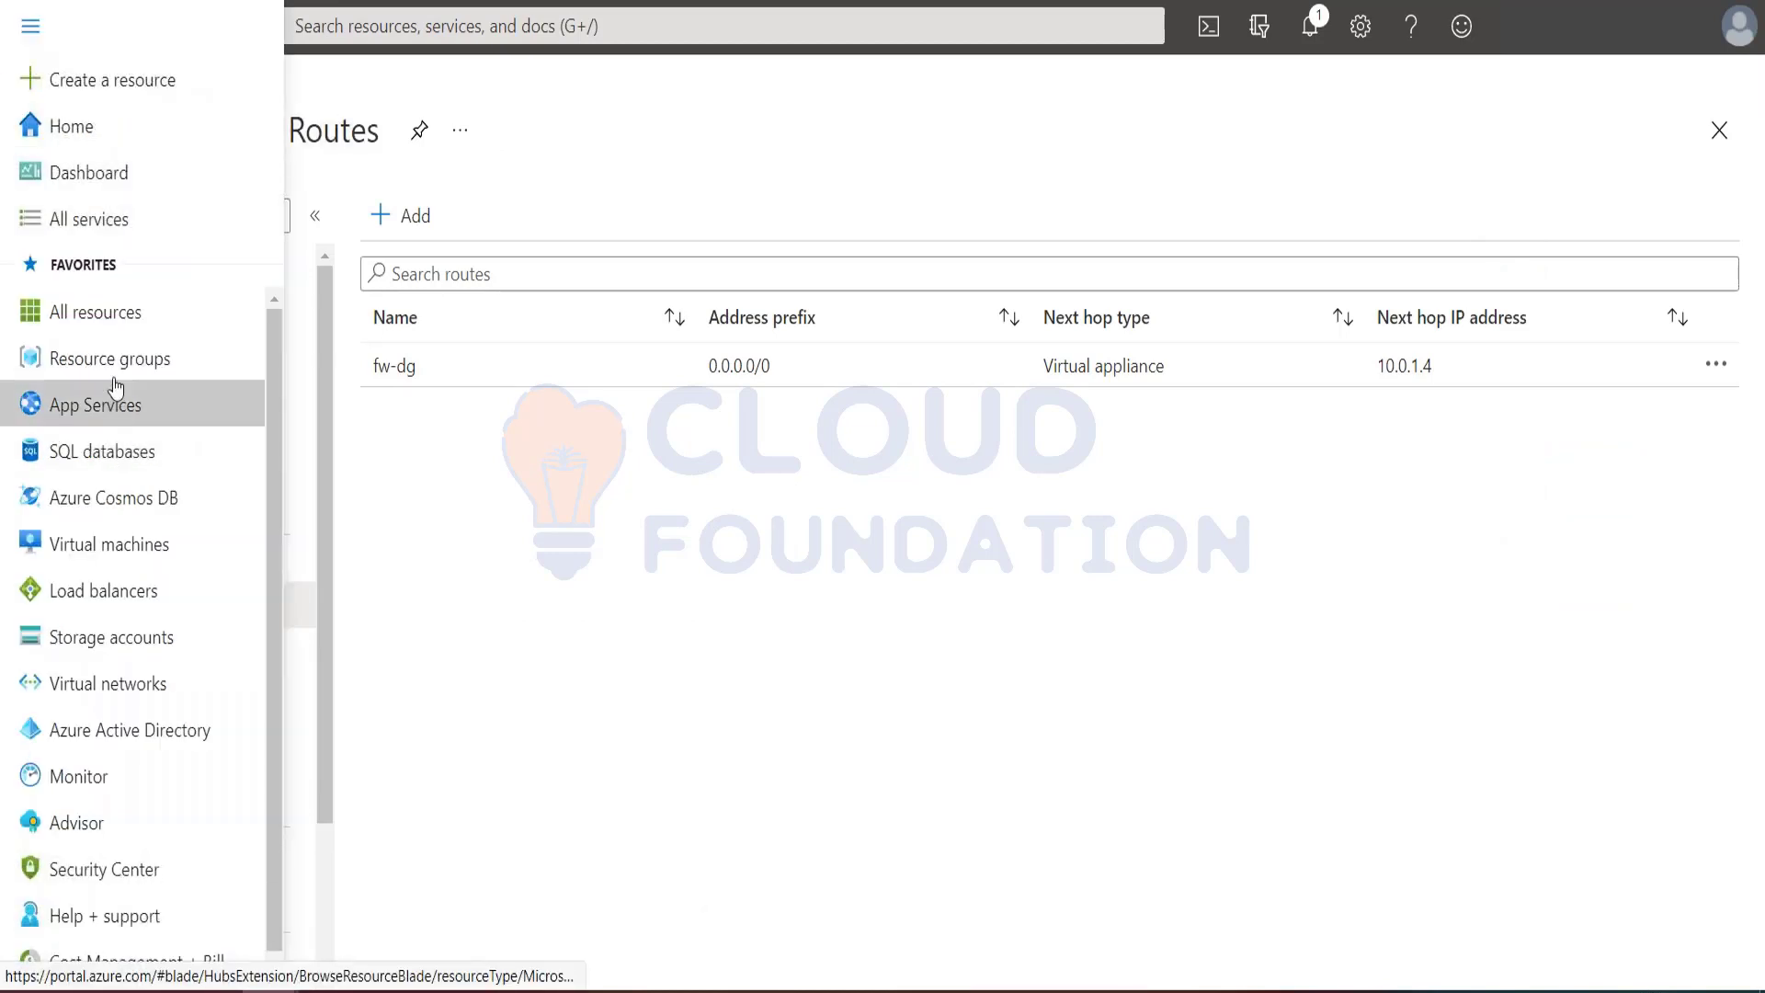
{"action": "left_click", "coordinate": [111, 361]}
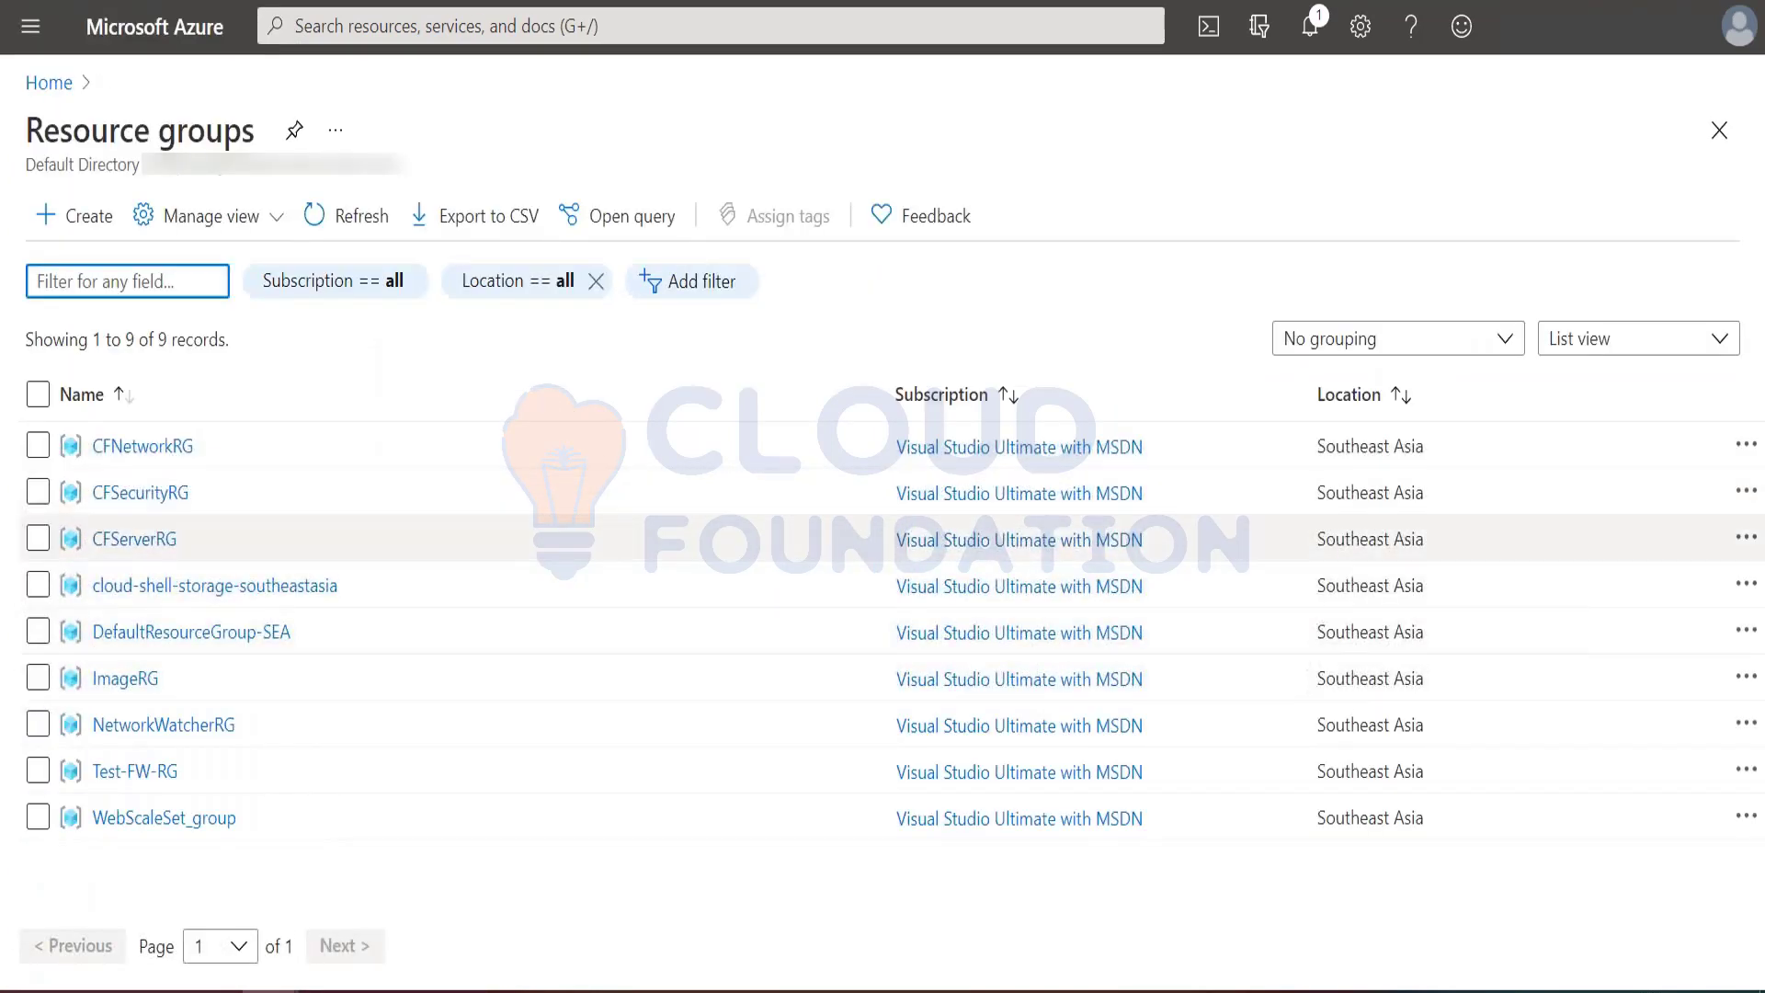
{"action": "left_click", "coordinate": [145, 772]}
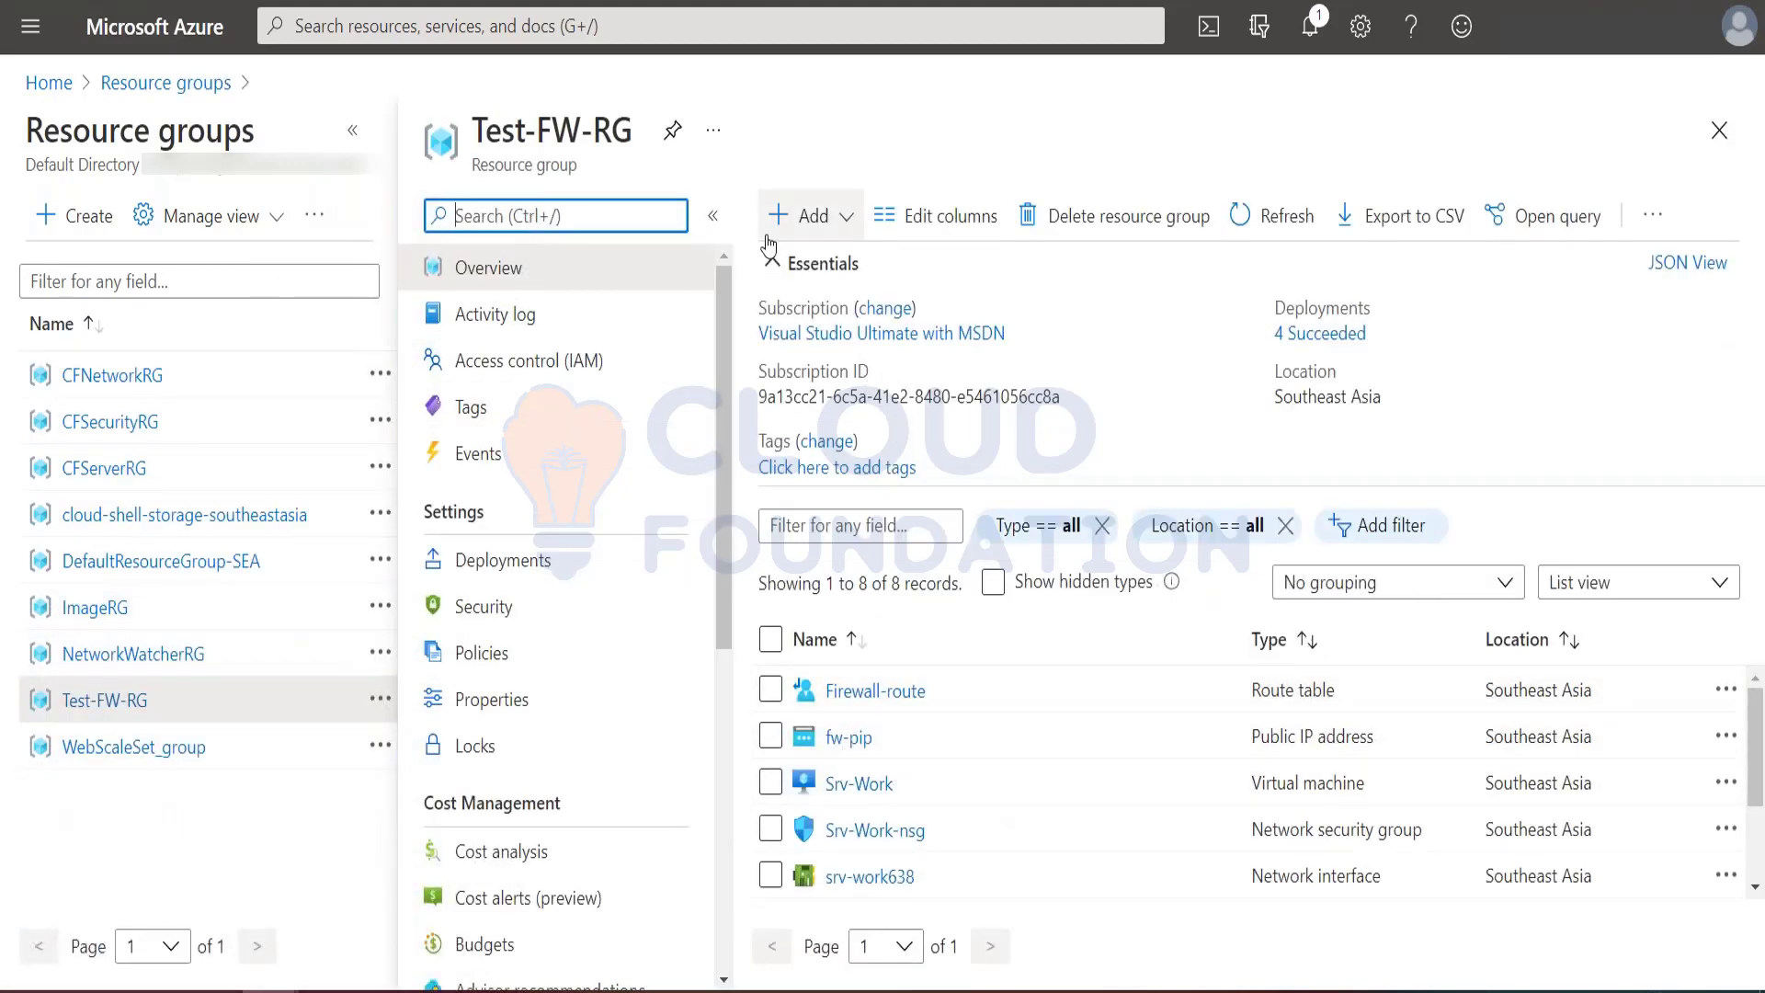
{"action": "left_click", "coordinate": [773, 263]}
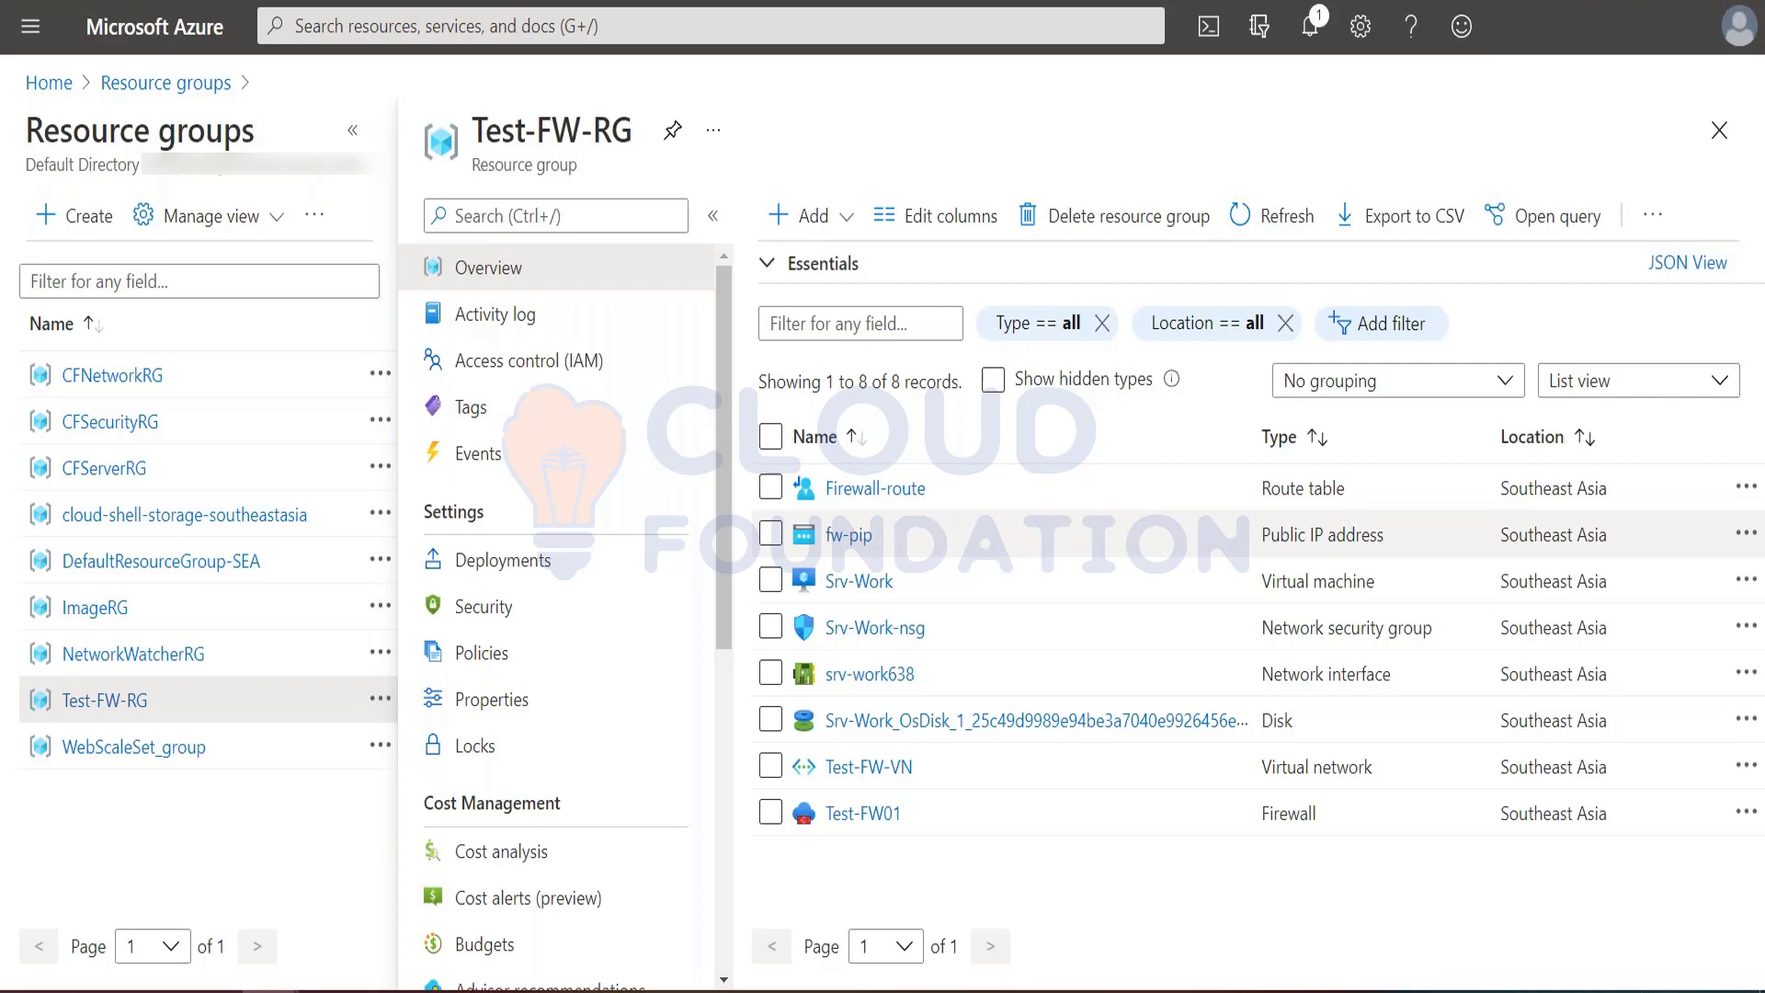
{"action": "left_click", "coordinate": [873, 814]}
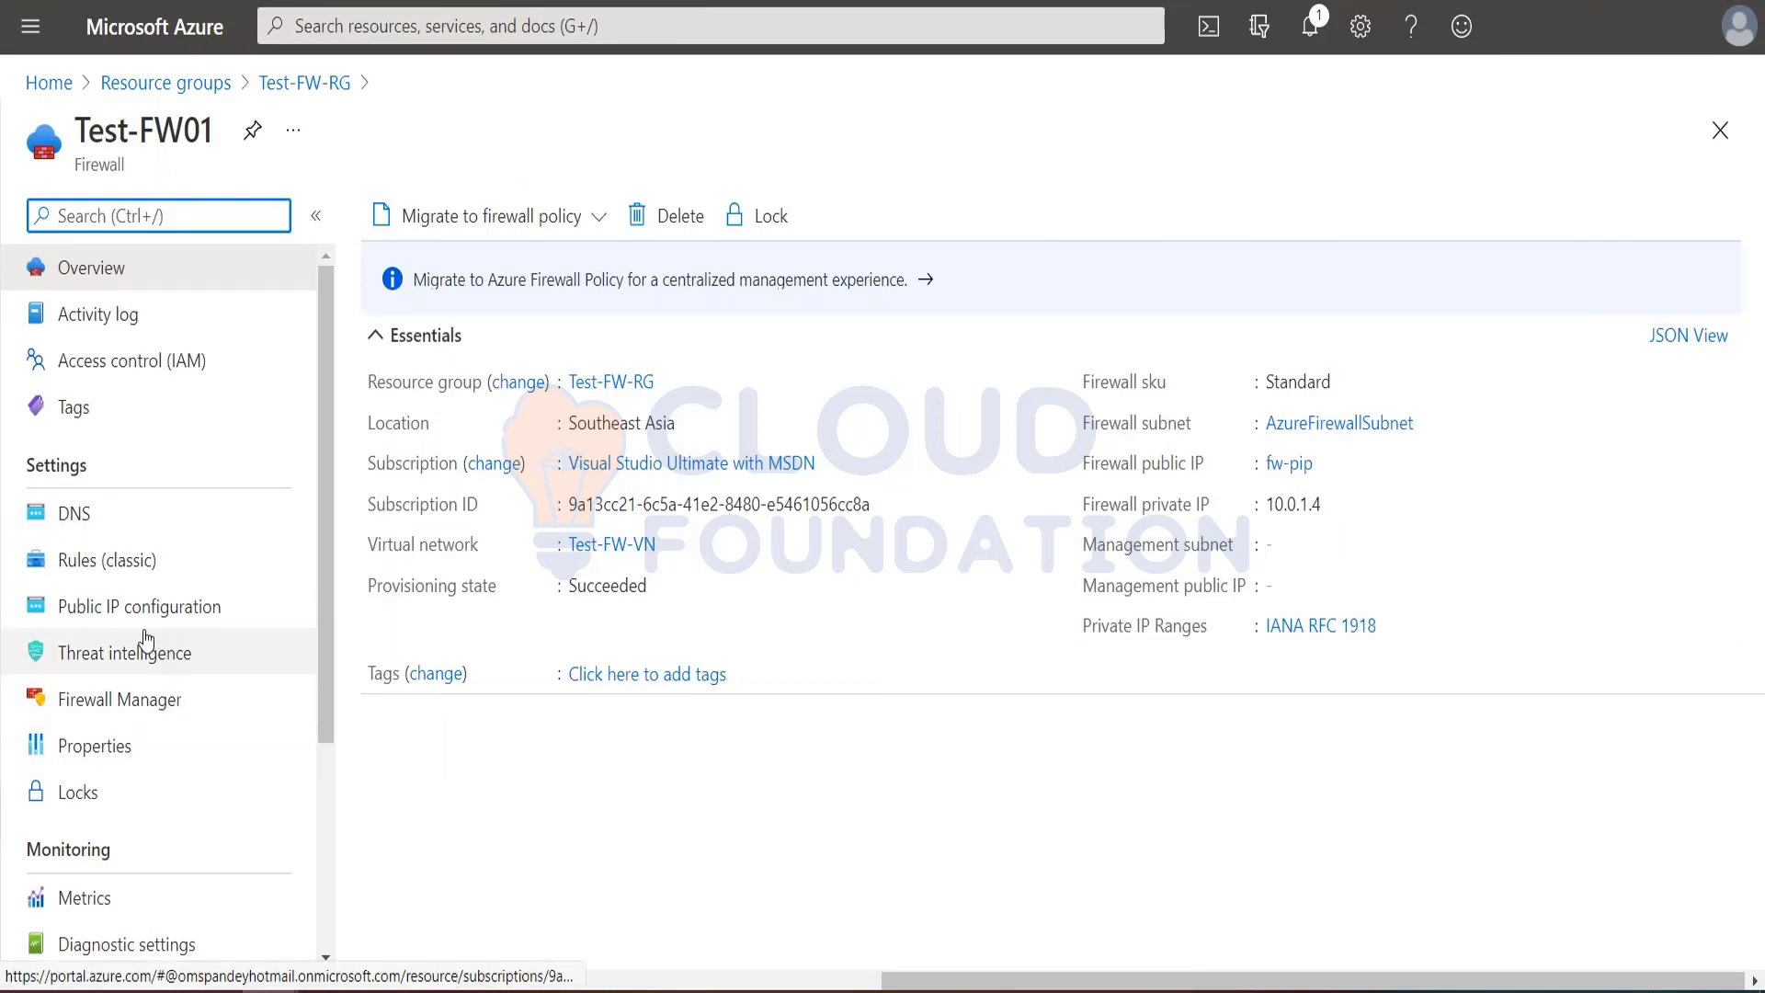
Step: Go to Test-FW01's classic application rule collections, check the tutorial's instructions and start adding an application rule collection
{"action": "left_click", "coordinate": [107, 560]}
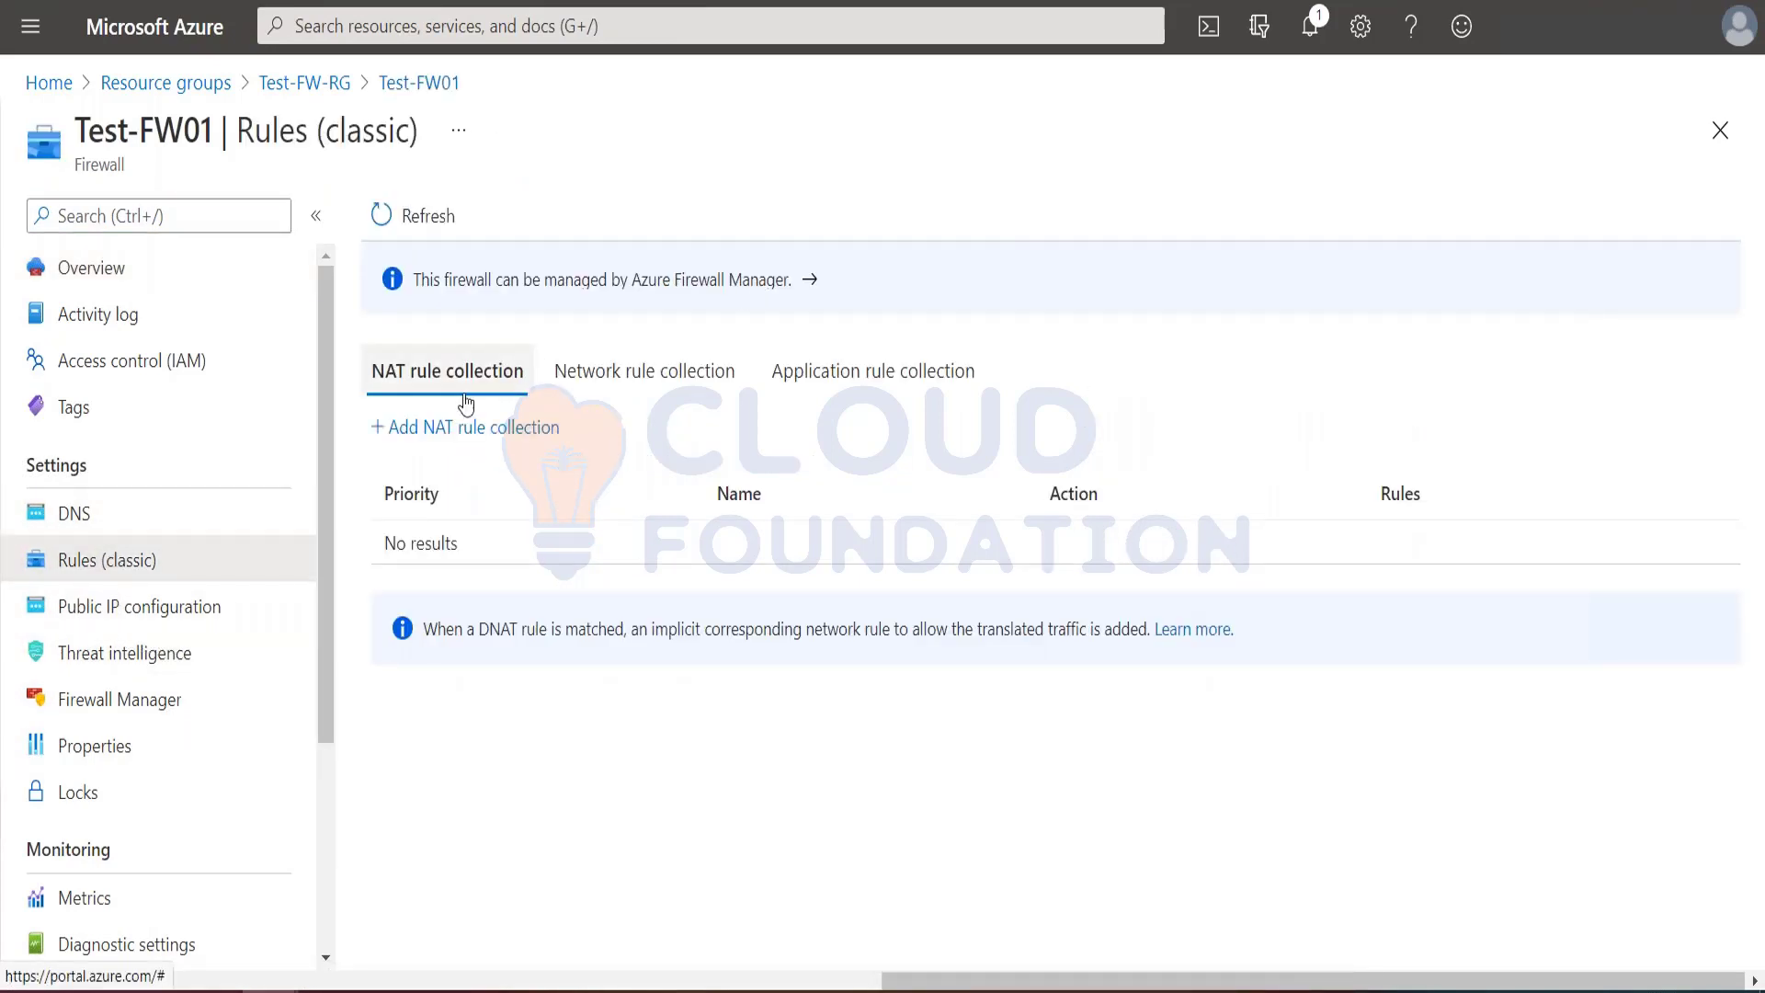
{"action": "left_click", "coordinate": [583, 370]}
{"action": "left_click", "coordinate": [830, 371]}
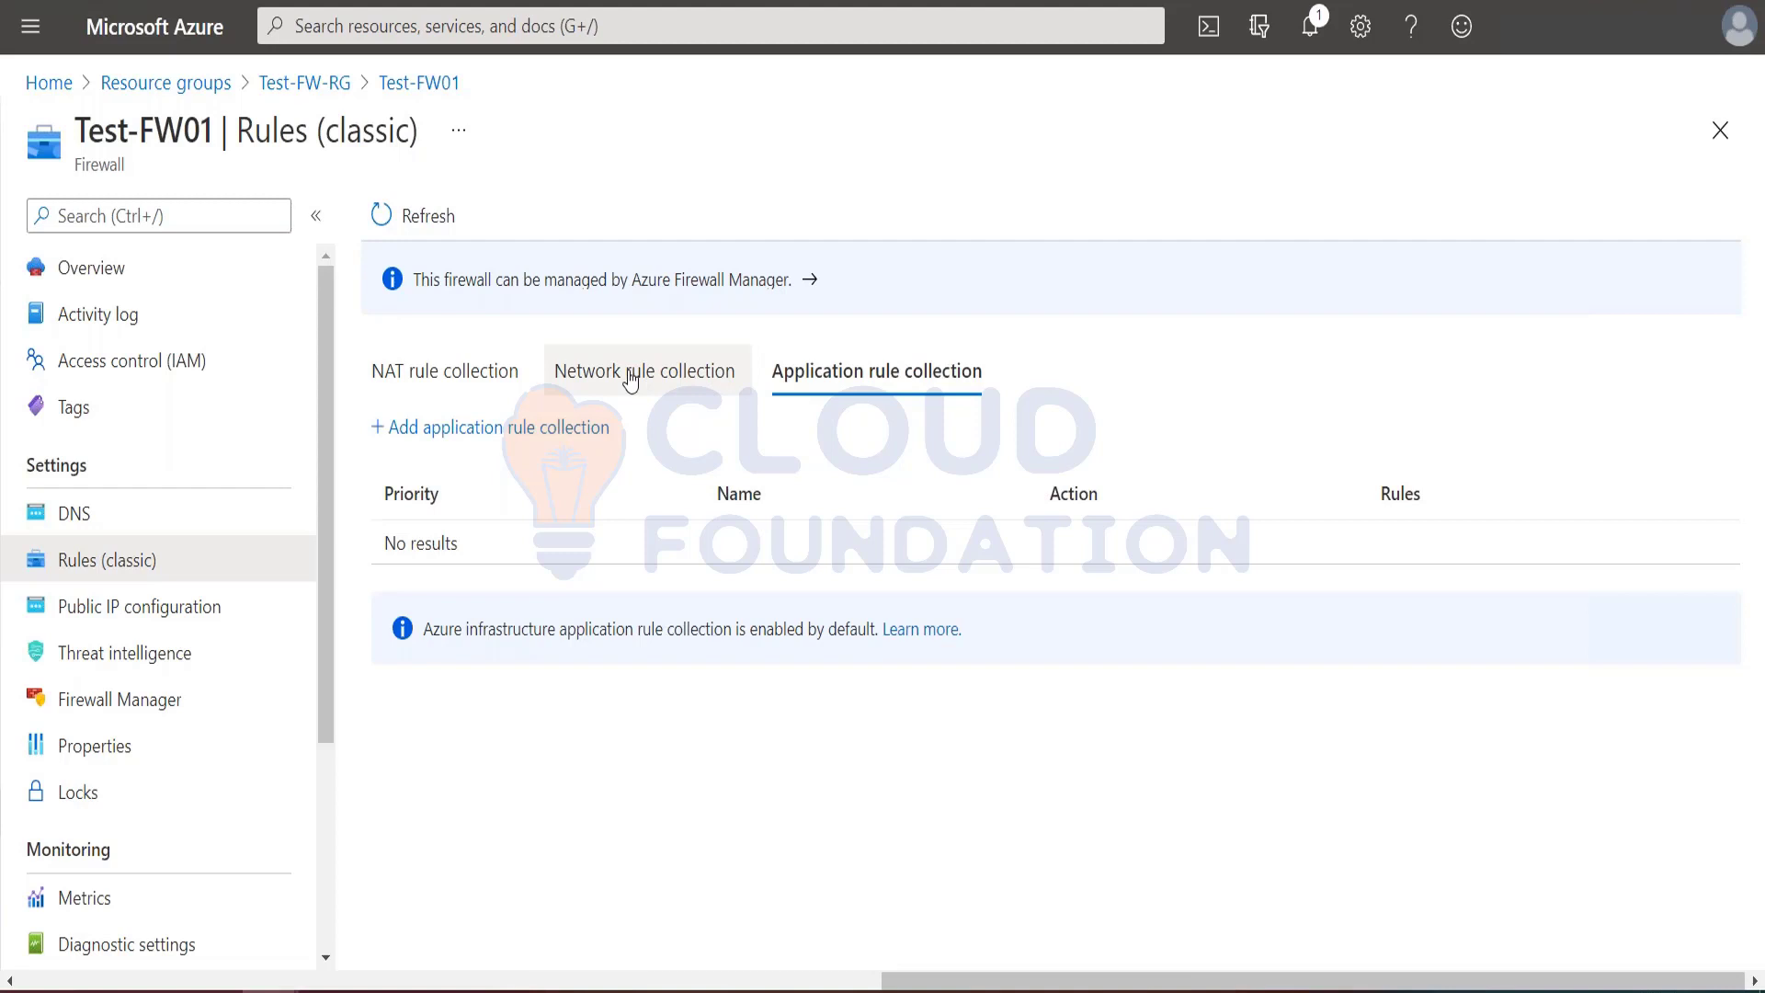
{"action": "key", "text": "alt+Tab"}
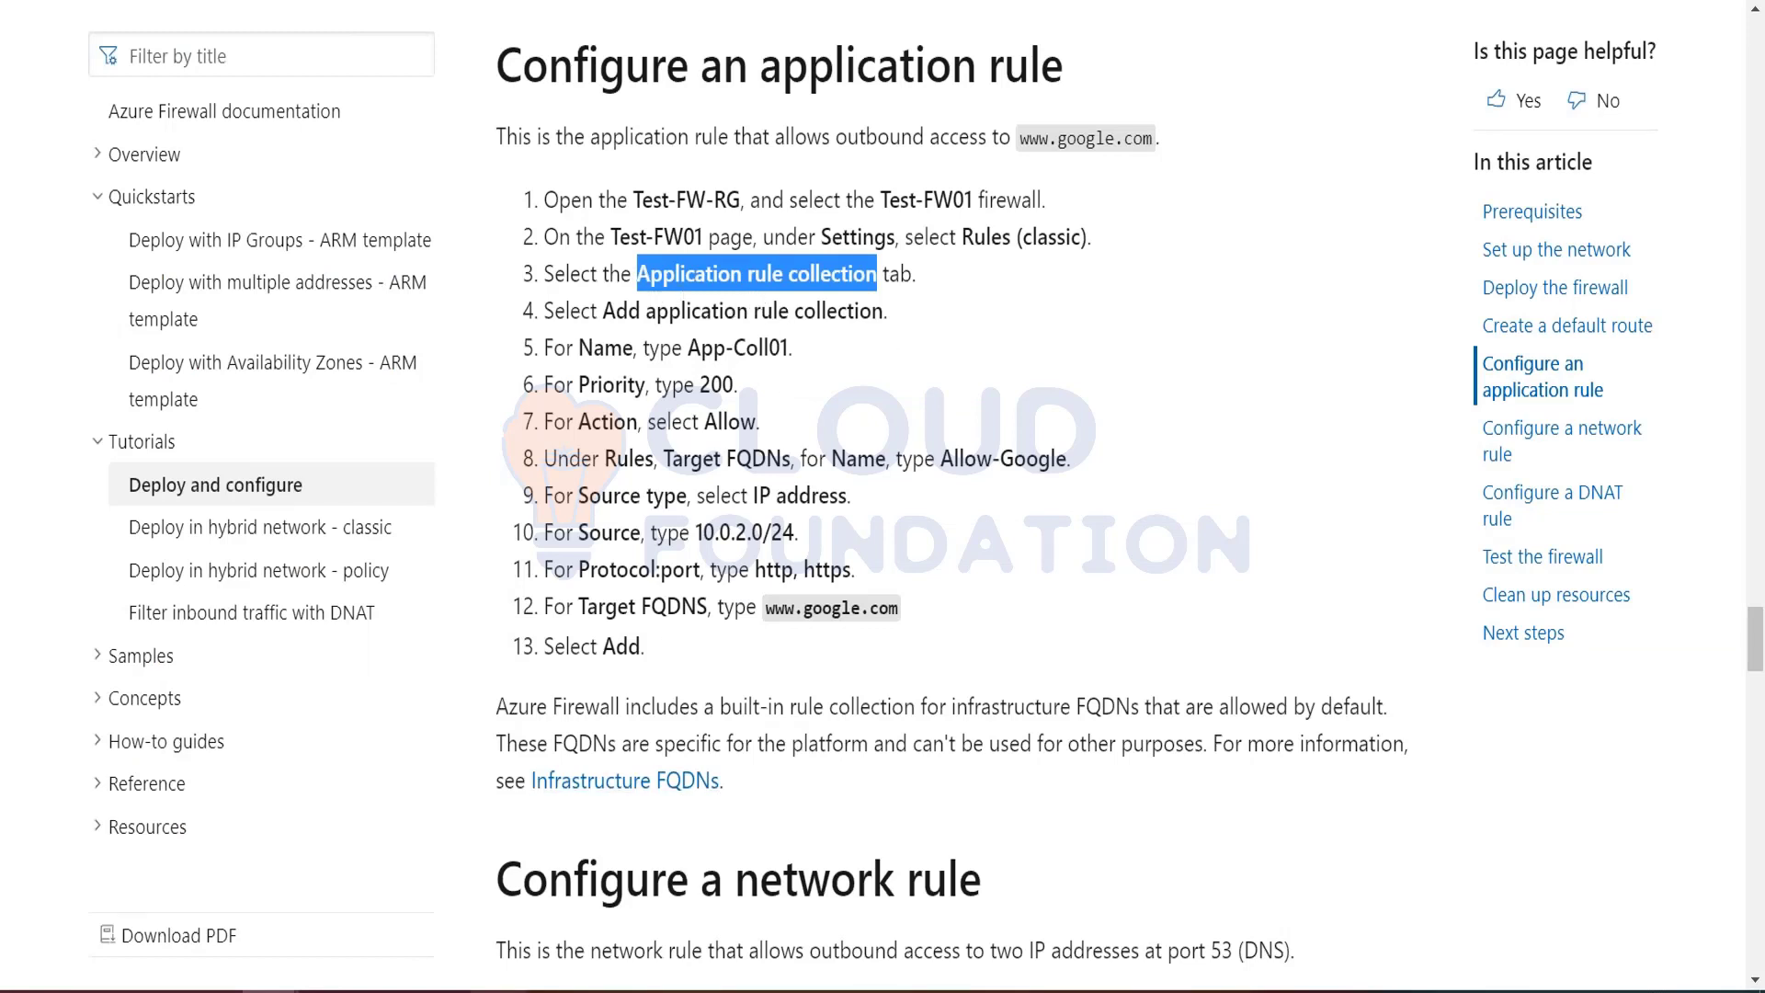
{"action": "mouse_move", "coordinate": [269, 991]}
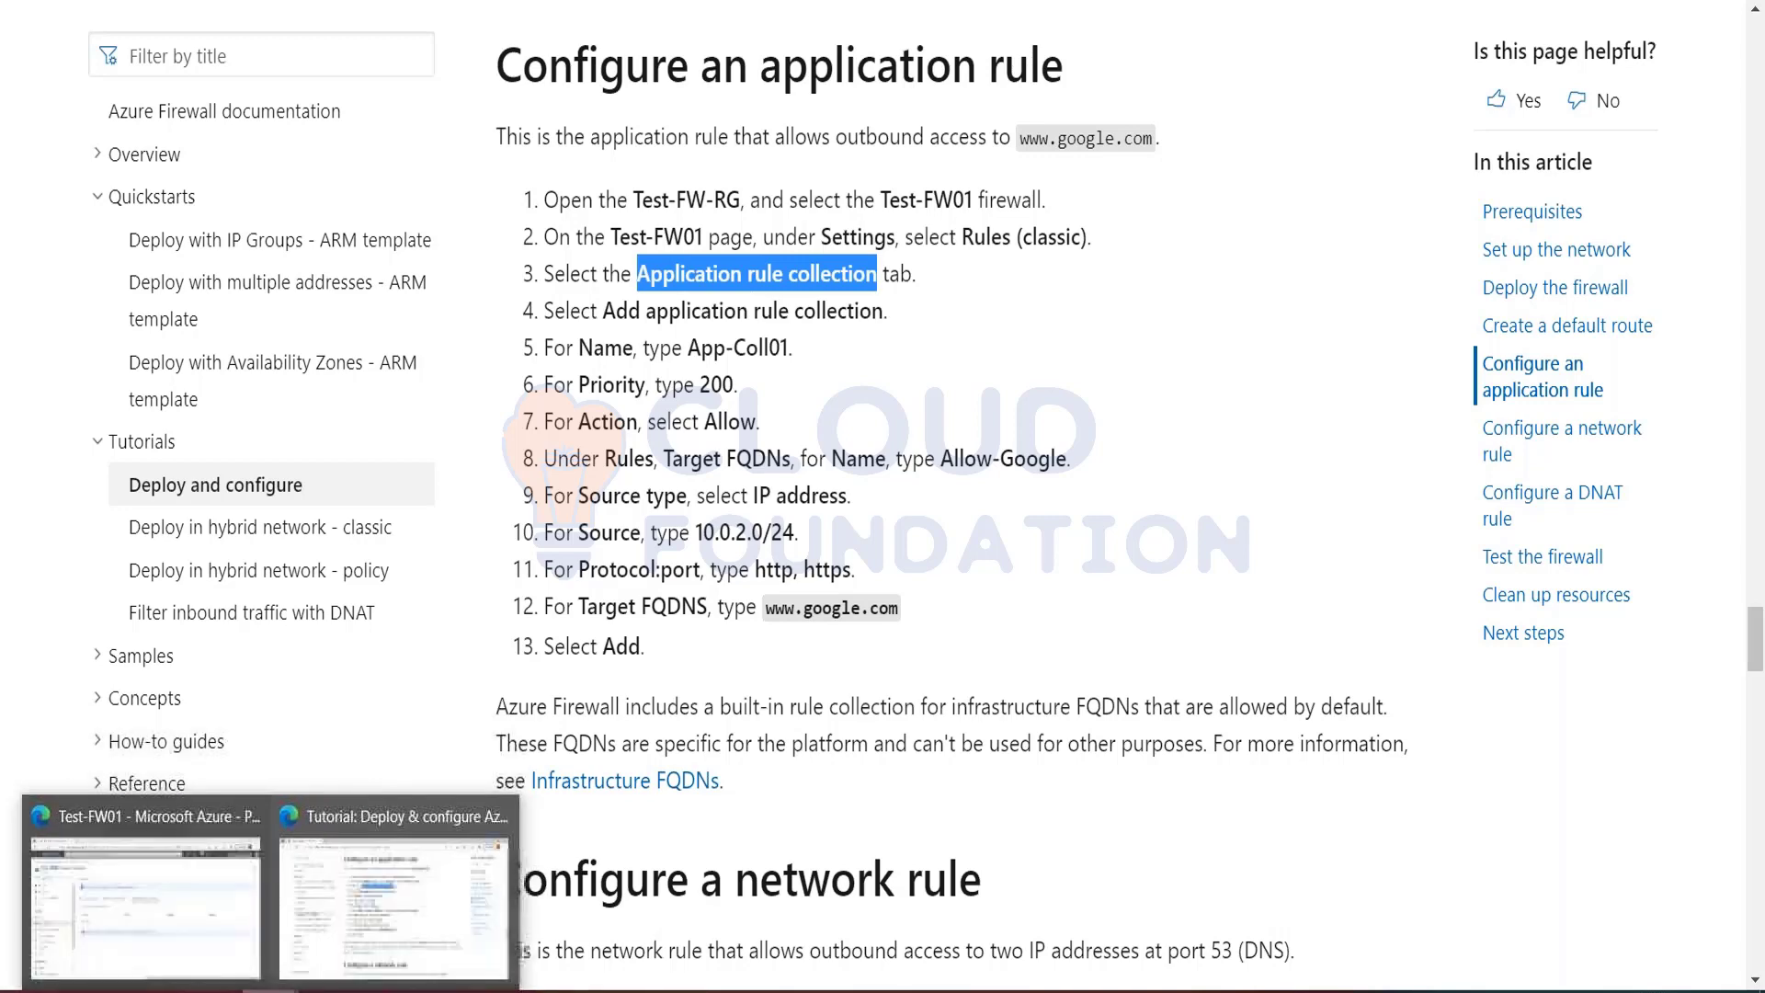
{"action": "left_click", "coordinate": [197, 922]}
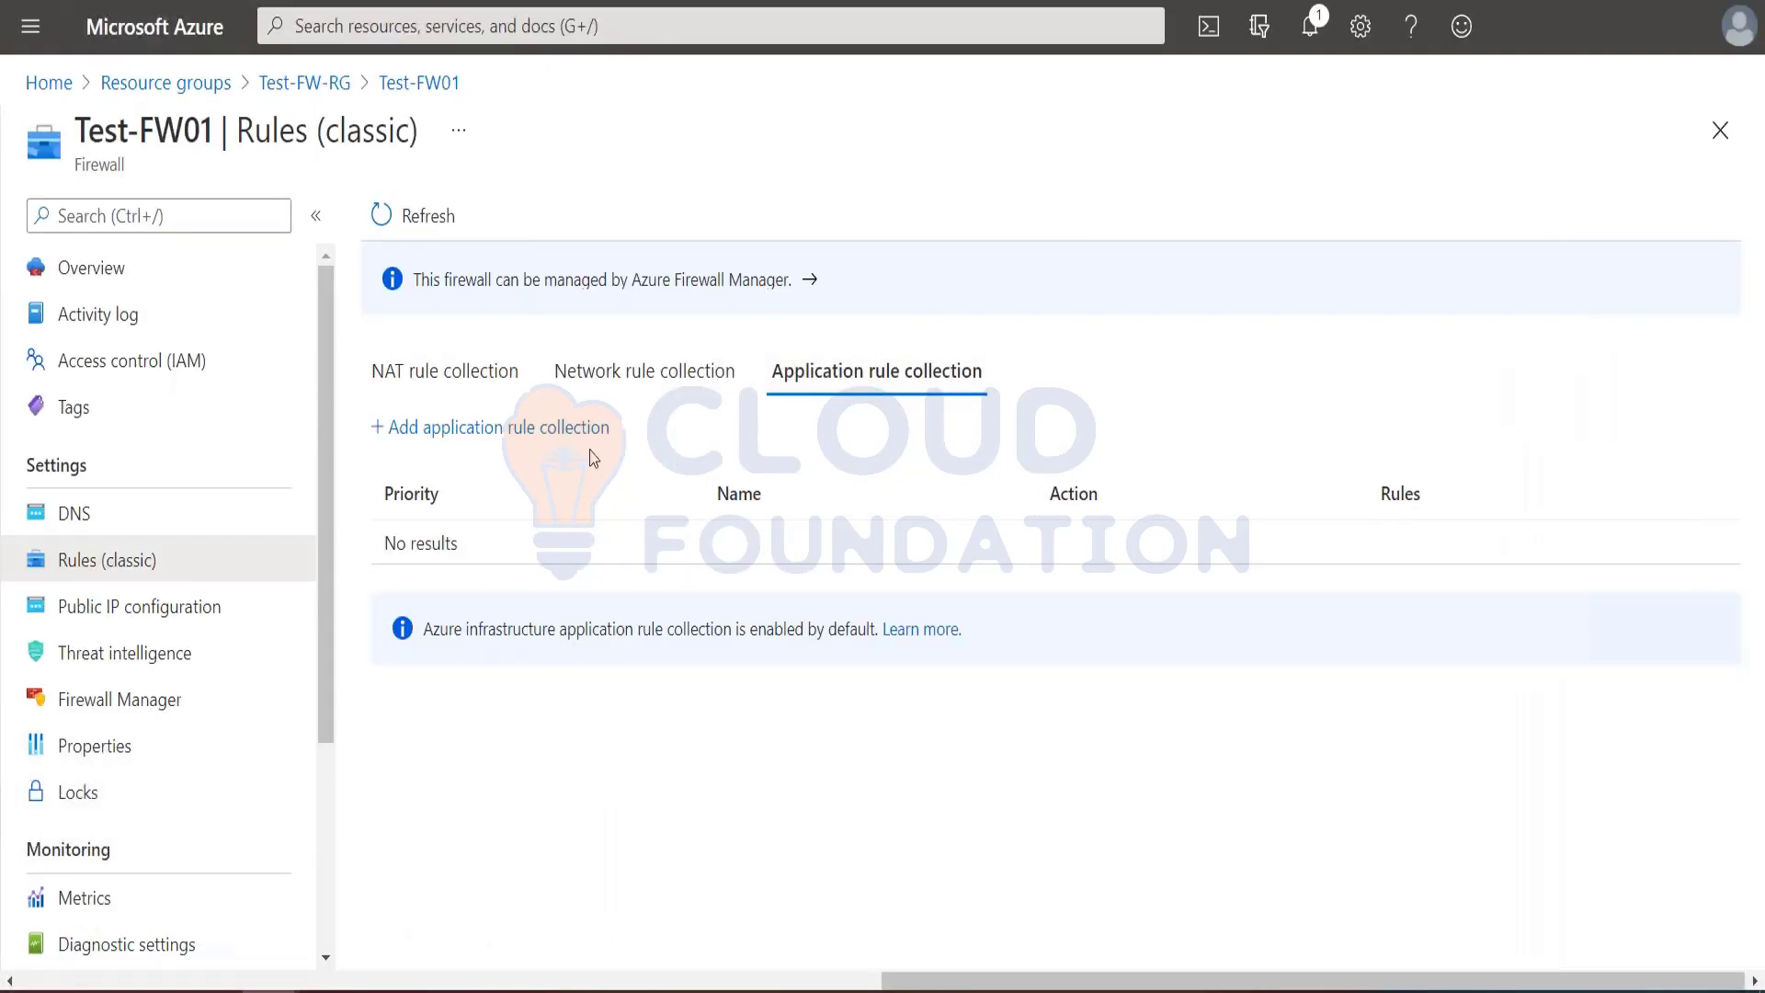
{"action": "left_click", "coordinate": [491, 431]}
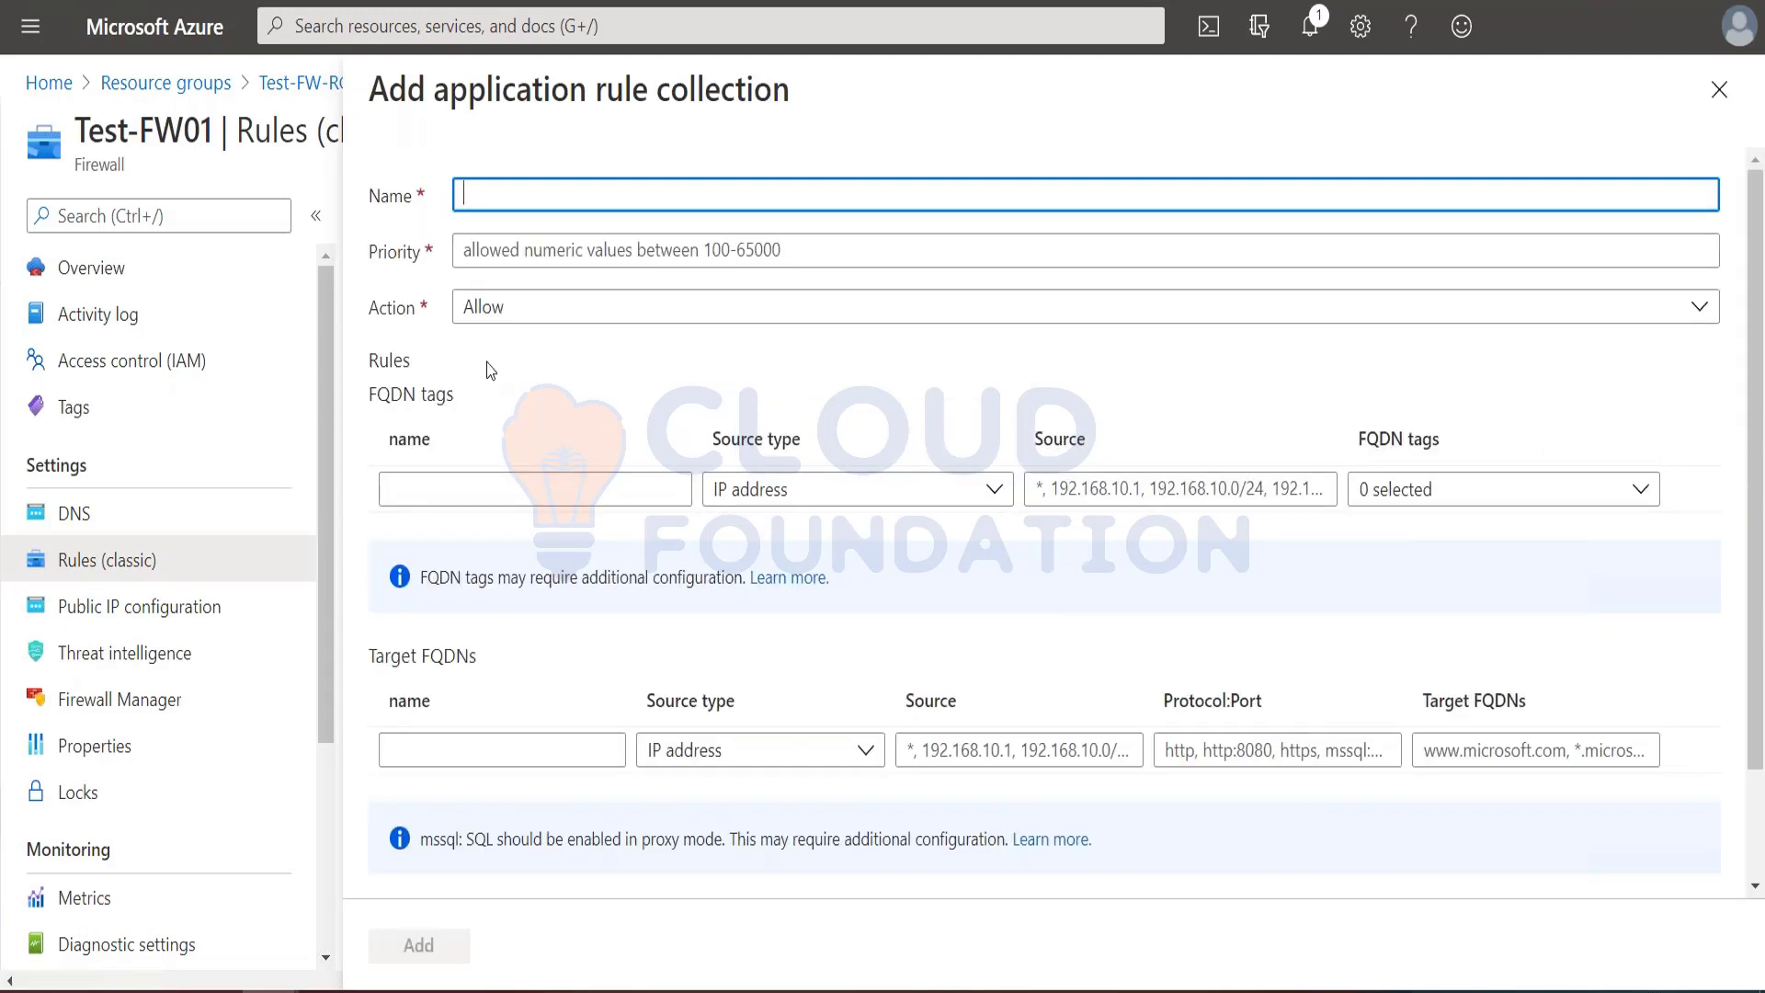
Step: Name the application rule collection App-Coll01, as given in the tutorial, and set its priority to 200
{"action": "key", "text": "alt+Tab"}
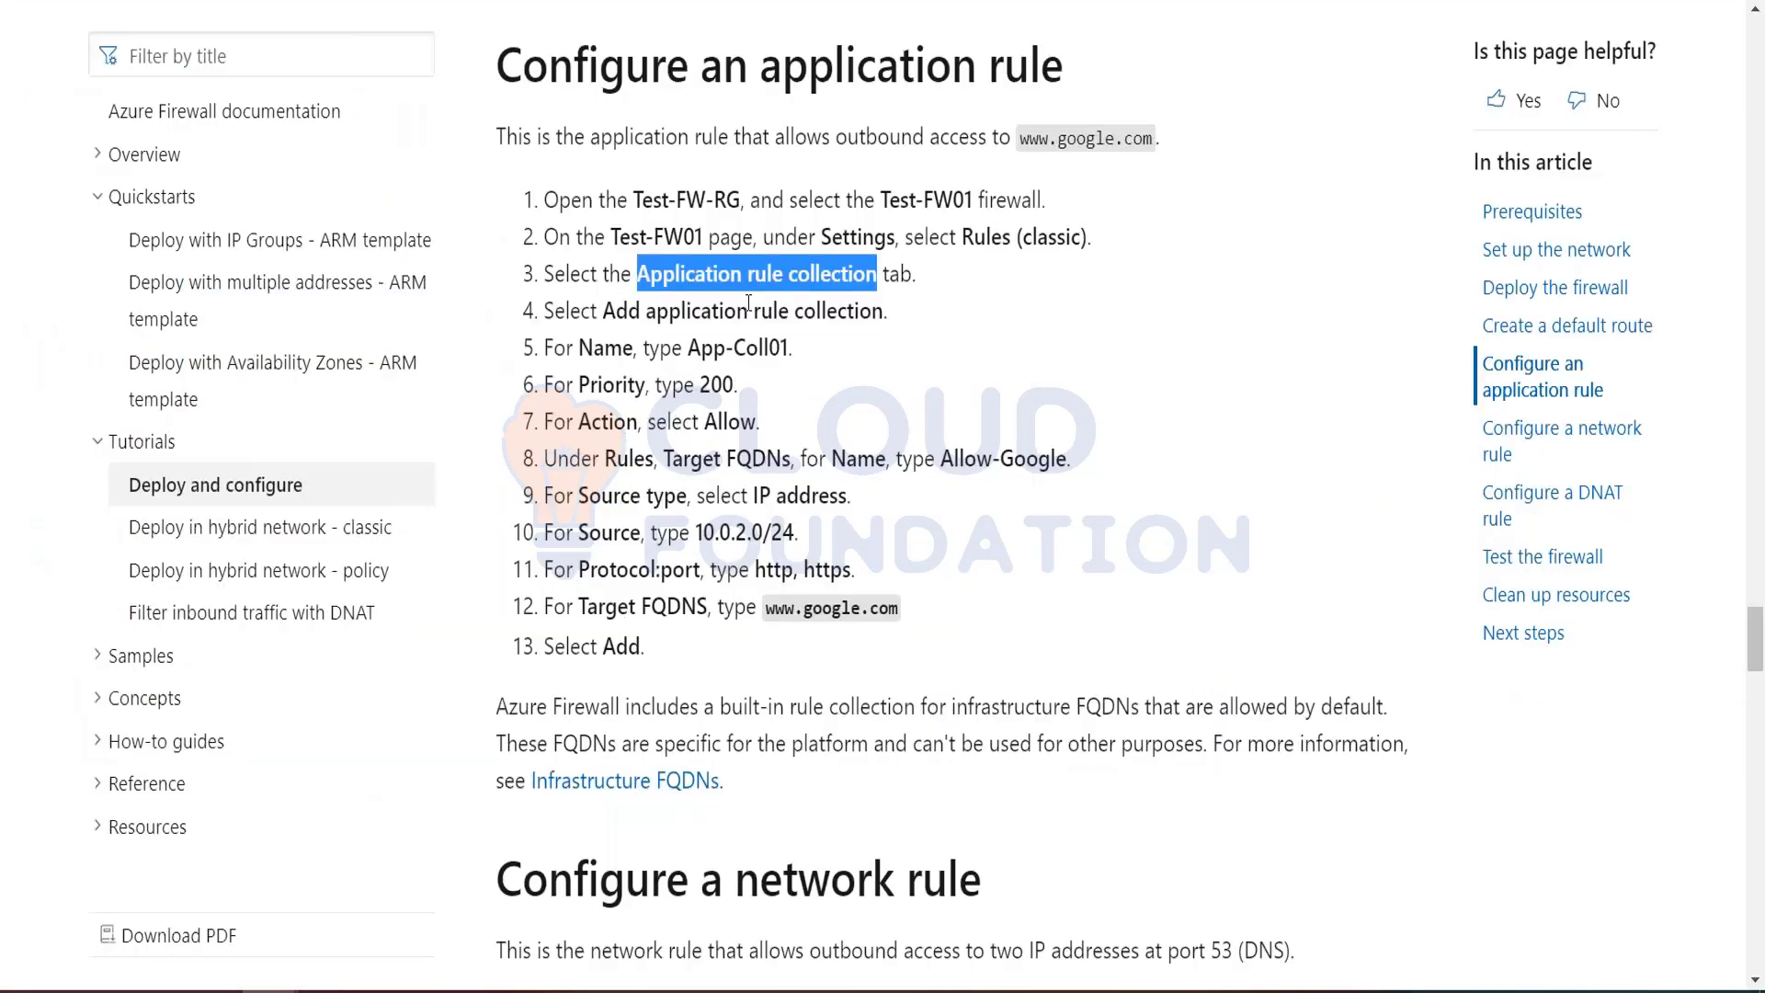
{"action": "left_click_drag", "start_coordinate": [687, 352], "coordinate": [789, 350]}
{"action": "key", "text": "ctrl+c"}
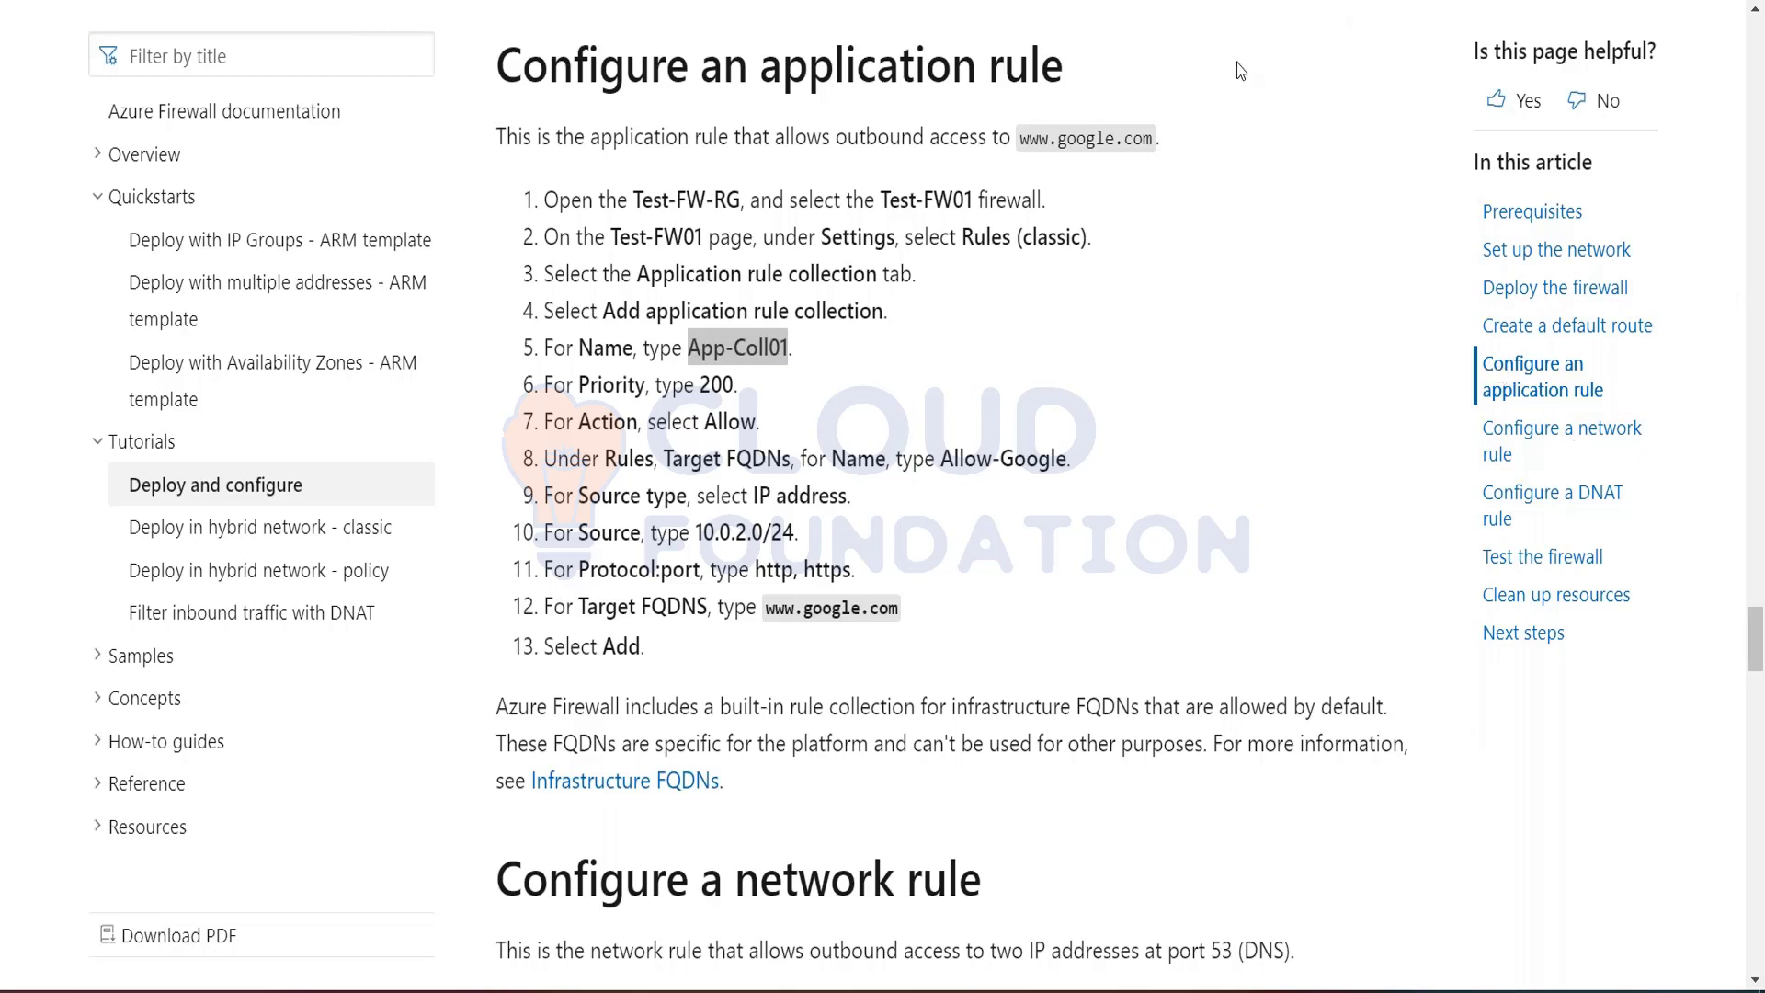
{"action": "key", "text": "alt+Tab"}
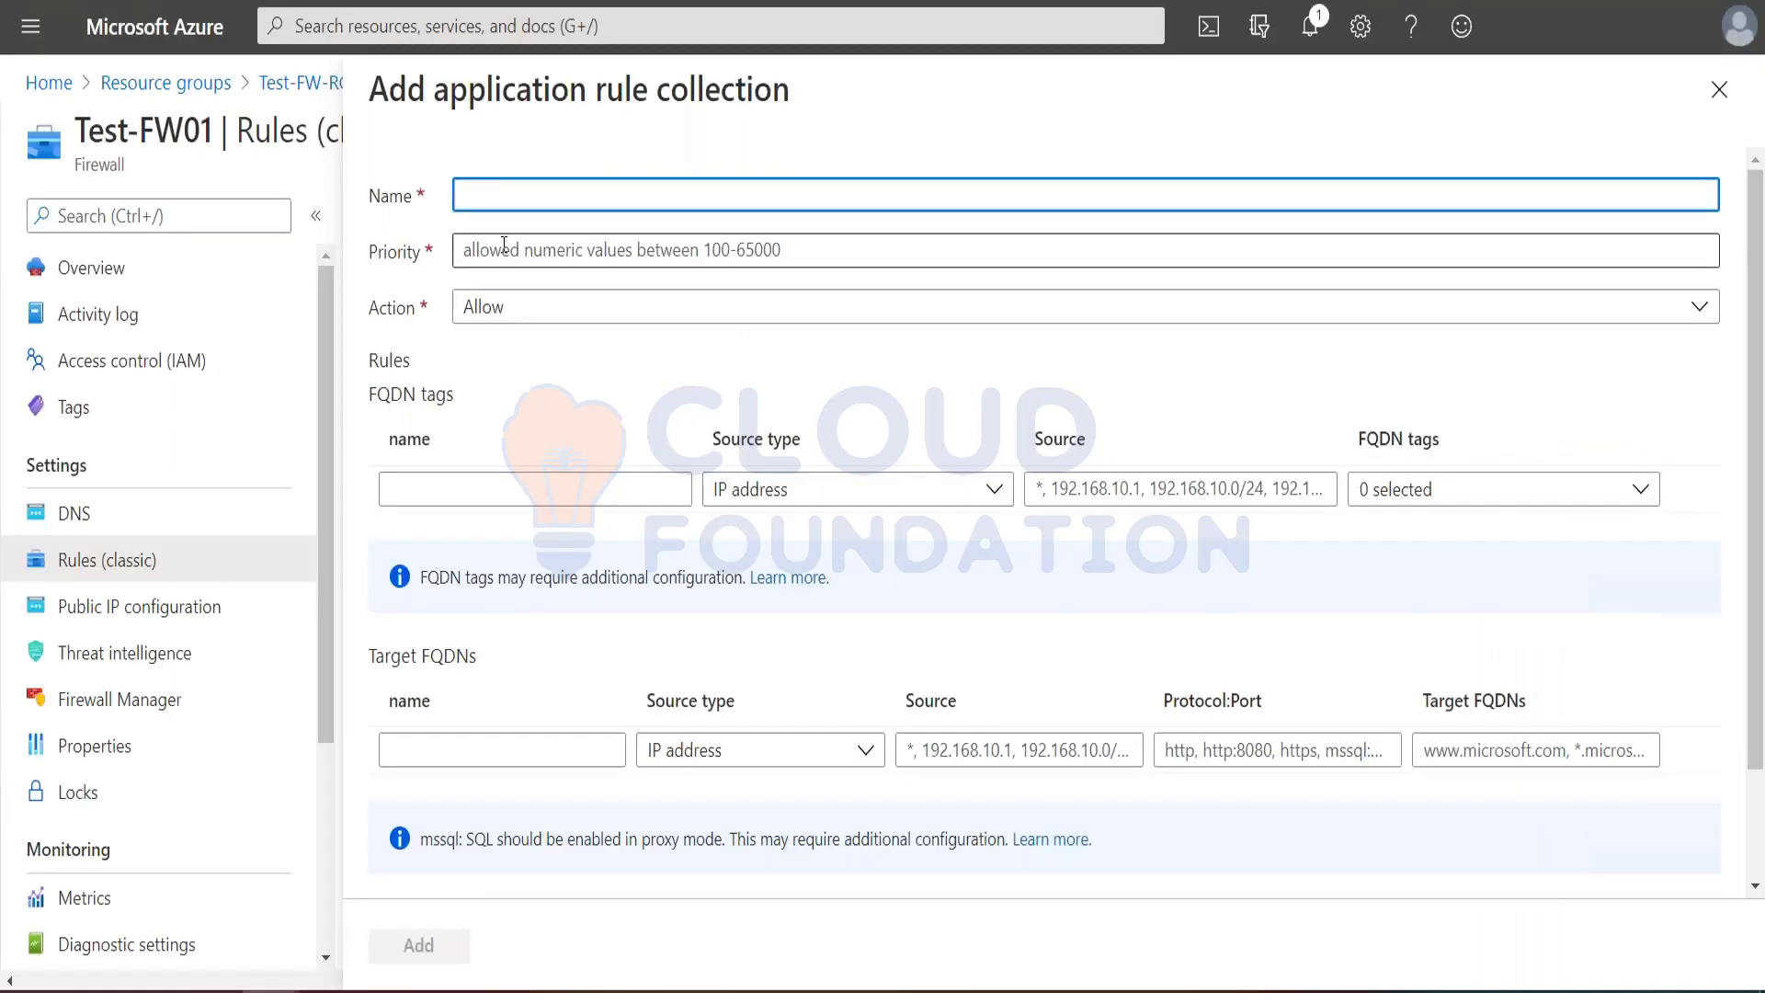
{"action": "key", "text": "ctrl+v"}
{"action": "left_click", "coordinate": [585, 428]}
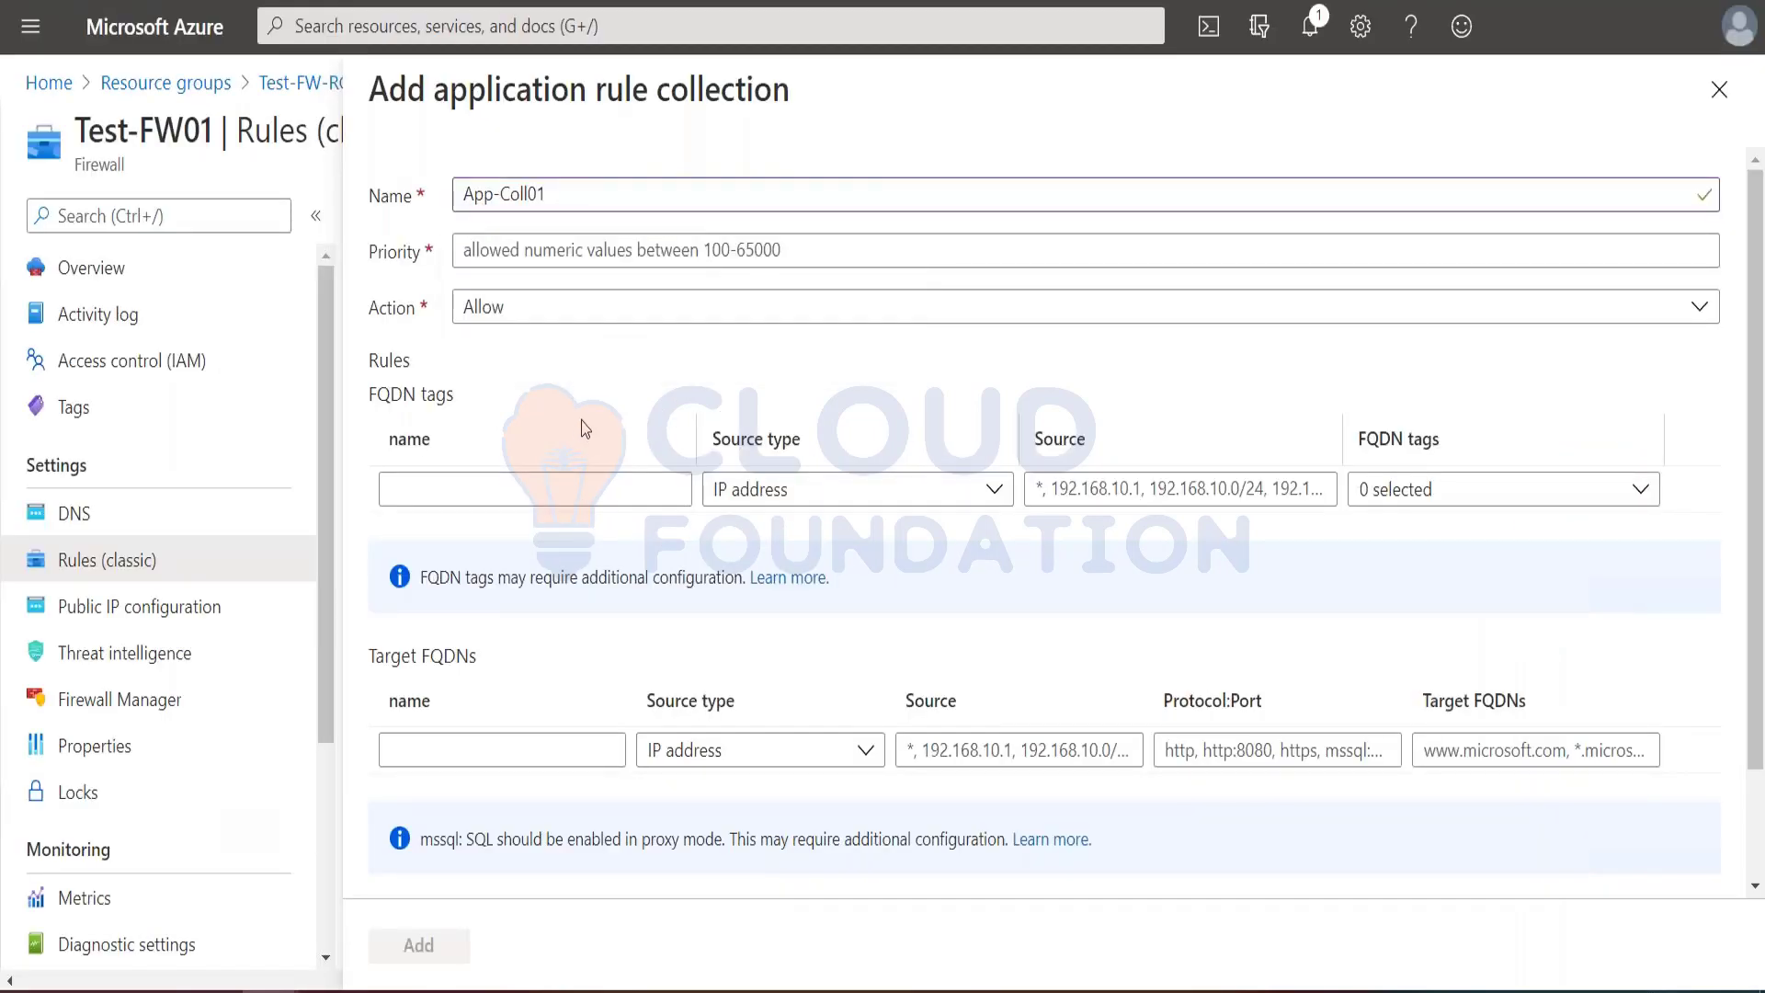
{"action": "key", "text": "alt+Tab"}
{"action": "key", "text": "alt+Tab"}
{"action": "left_click", "coordinate": [561, 250]}
{"action": "type", "text": "200"}
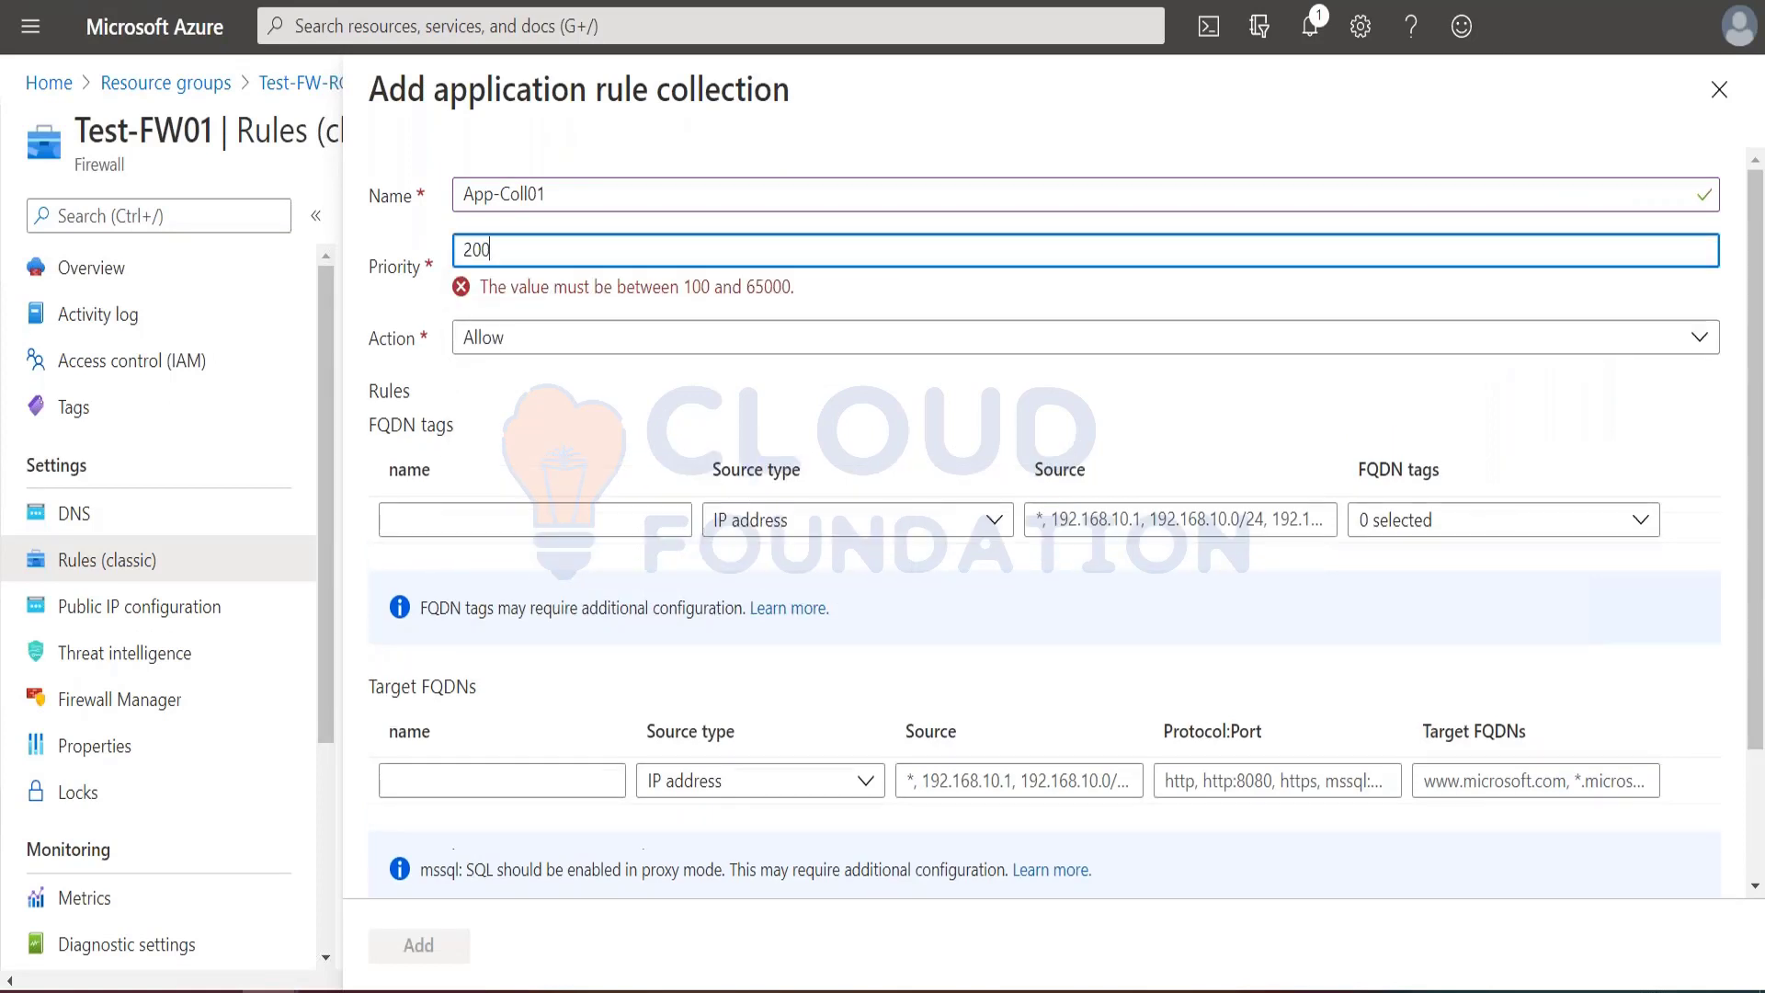
Step: Copy the rule name from the tutorial and name the Target FQDNs rule Allow-Google
{"action": "key", "text": "alt+Tab"}
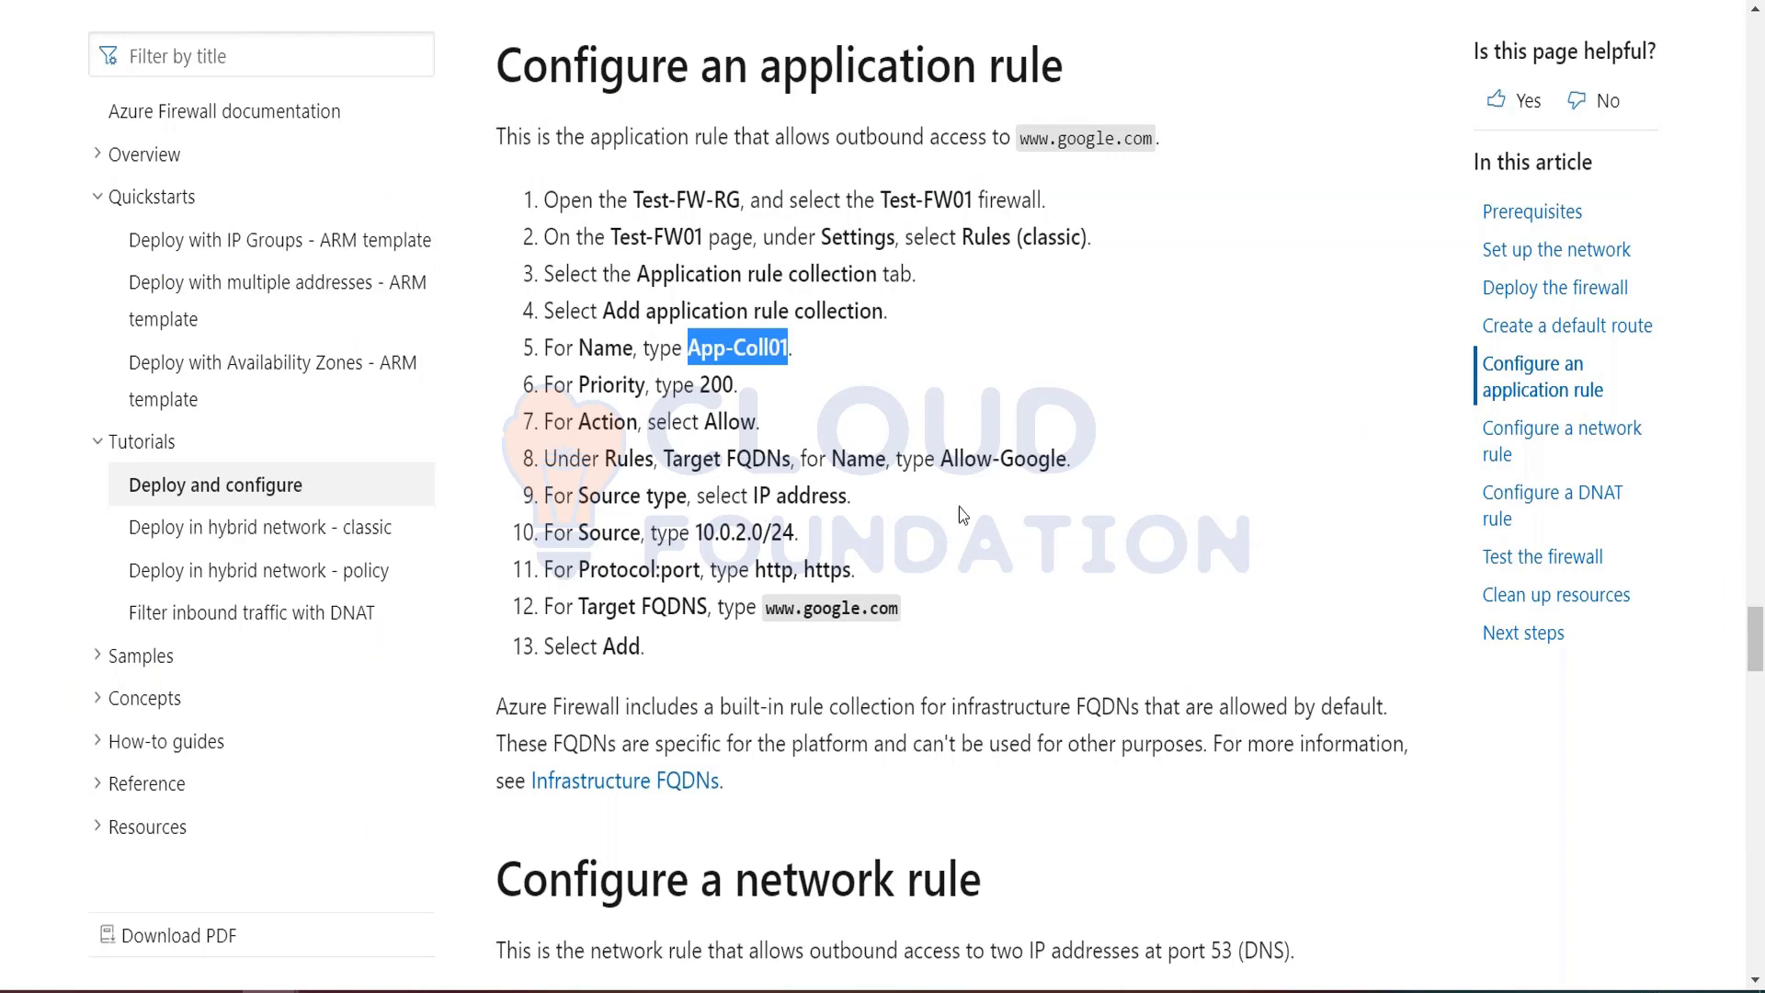
{"action": "left_click_drag", "start_coordinate": [943, 459], "coordinate": [1068, 464]}
{"action": "key", "text": "ctrl+c"}
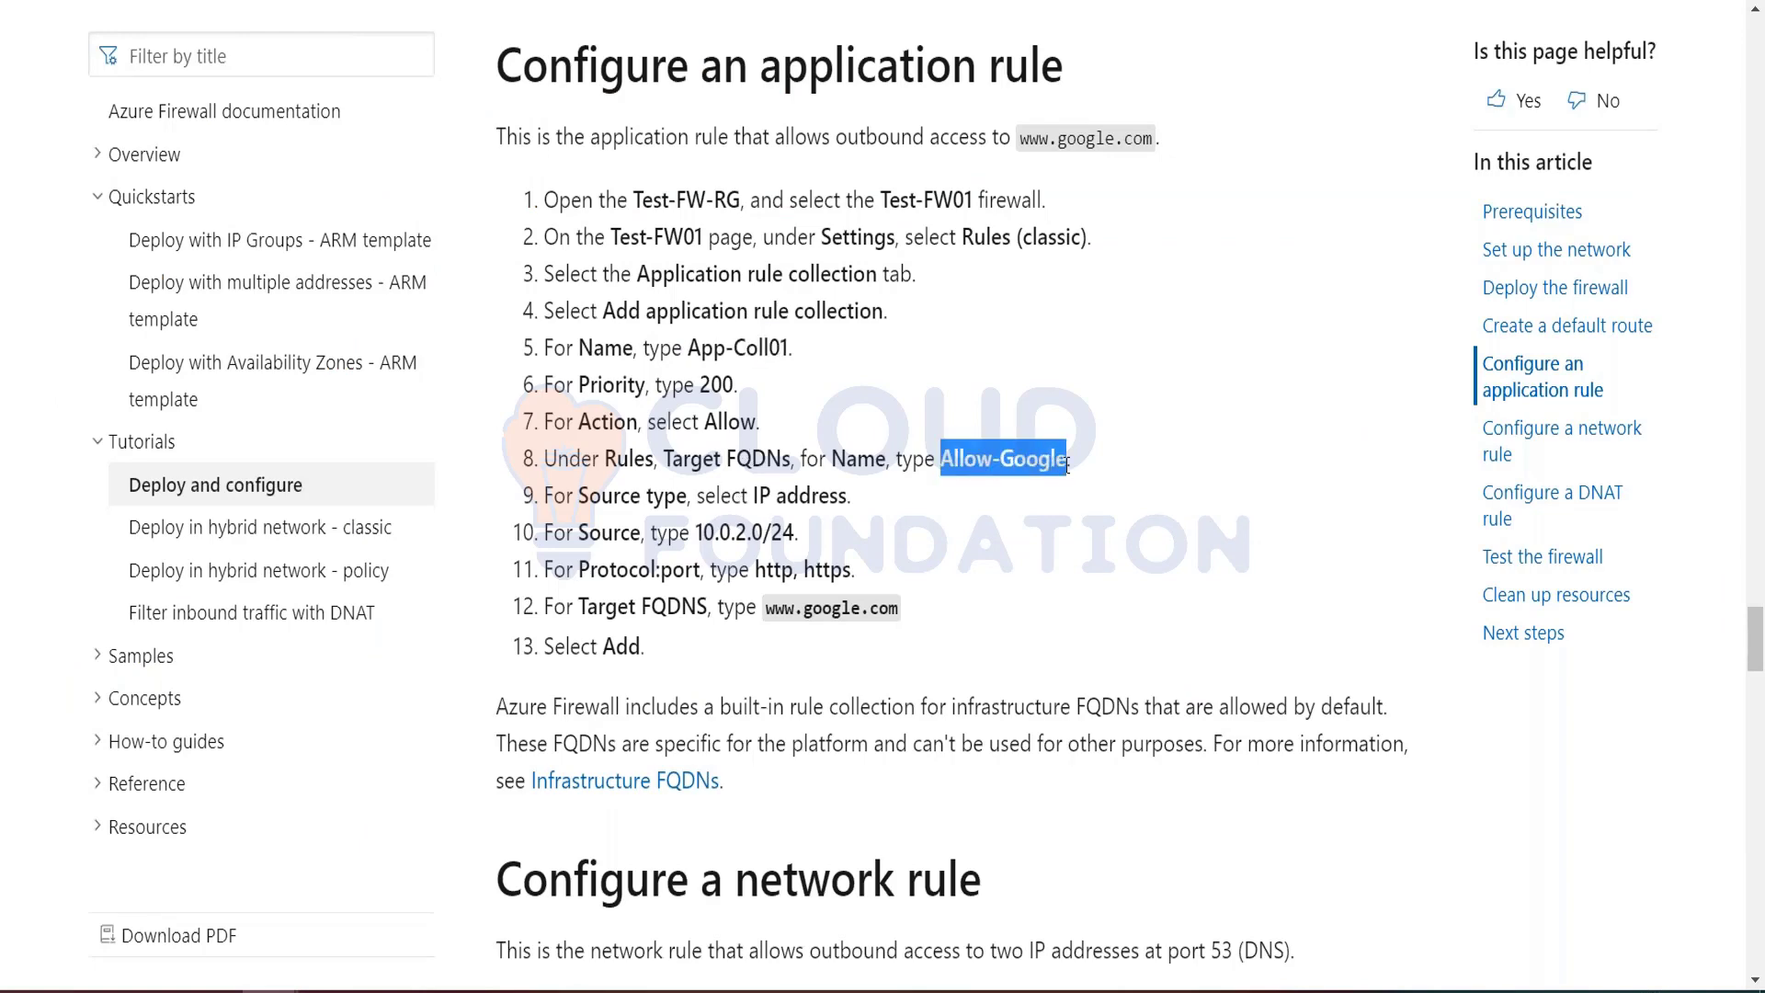
{"action": "key", "text": "alt+Tab"}
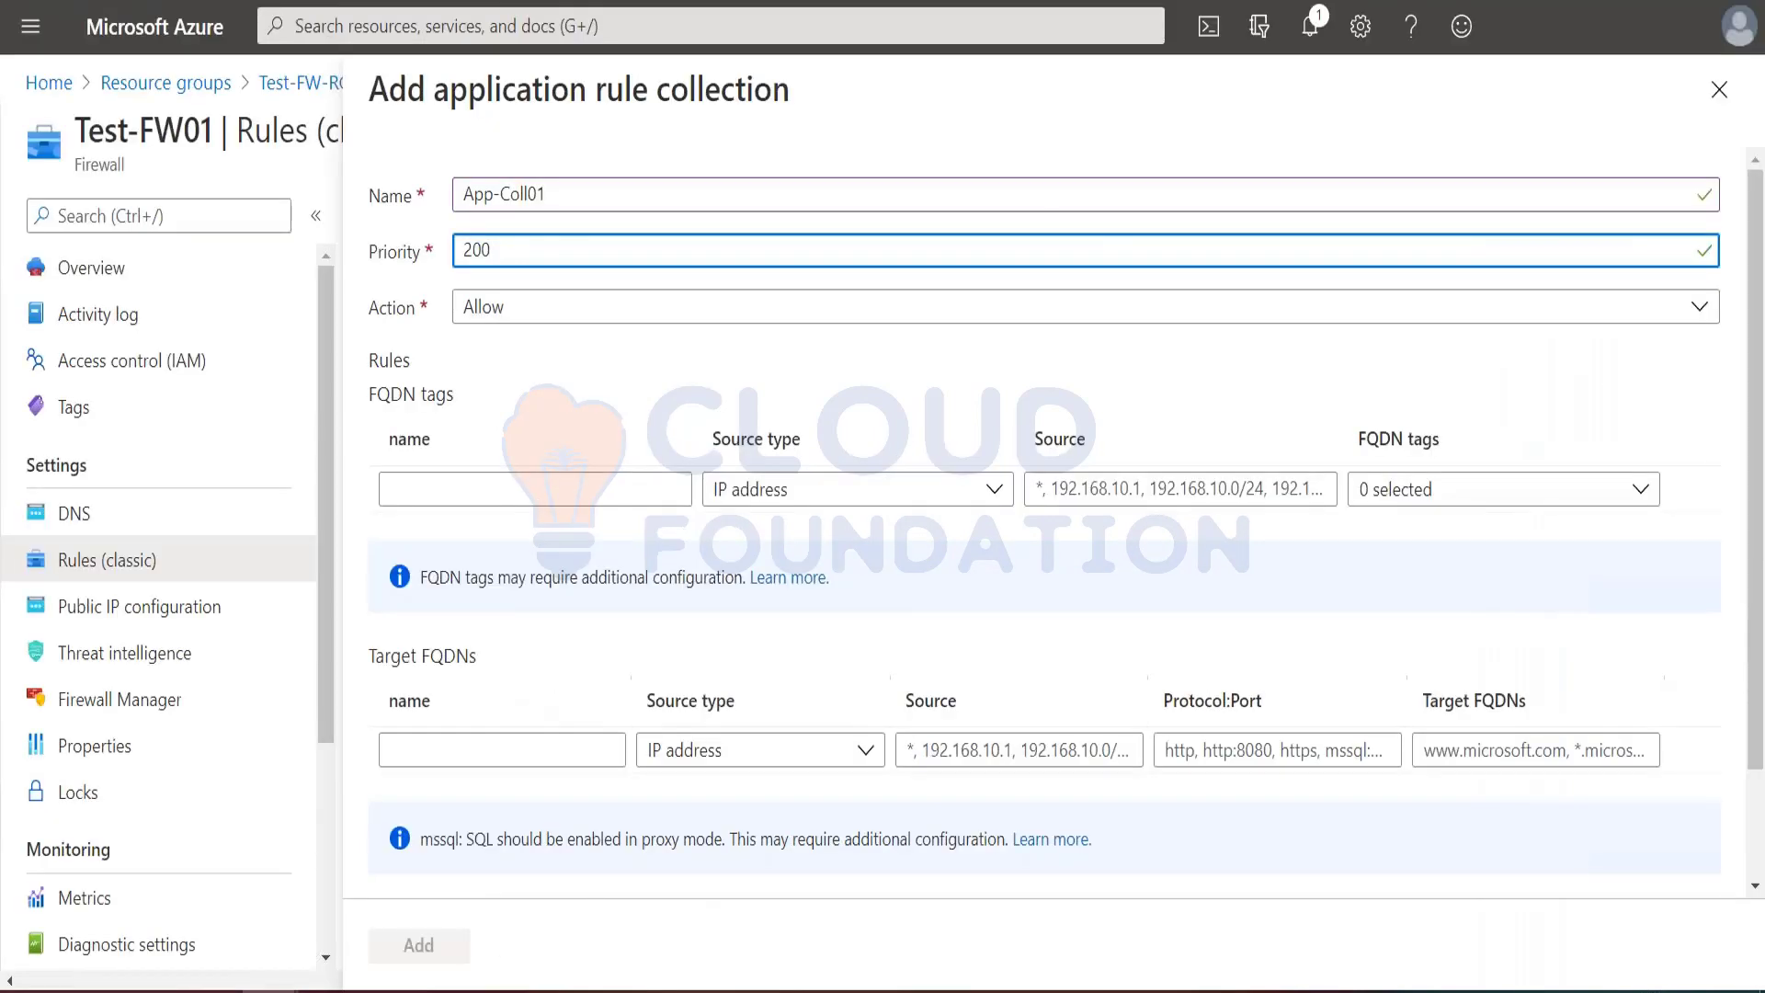
{"action": "scroll", "coordinate": [443, 745], "scroll_direction": "down", "scroll_amount": 1}
{"action": "left_click", "coordinate": [441, 613]}
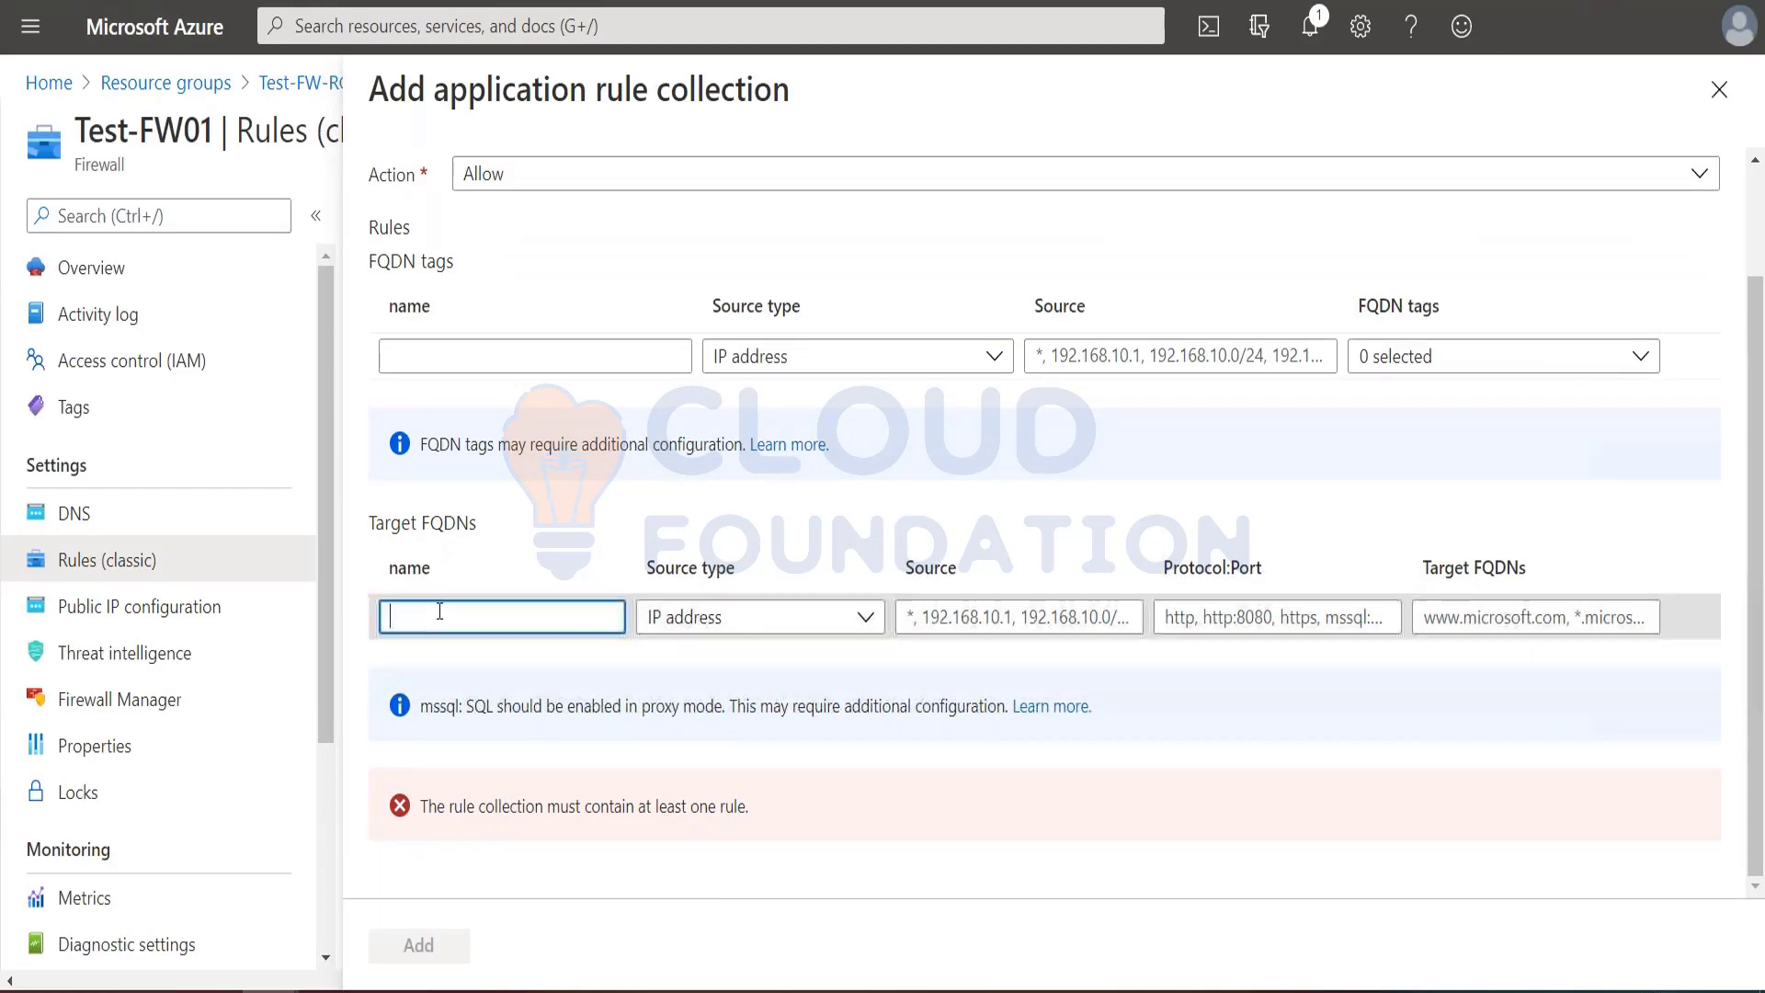
{"action": "key", "text": "ctrl+v"}
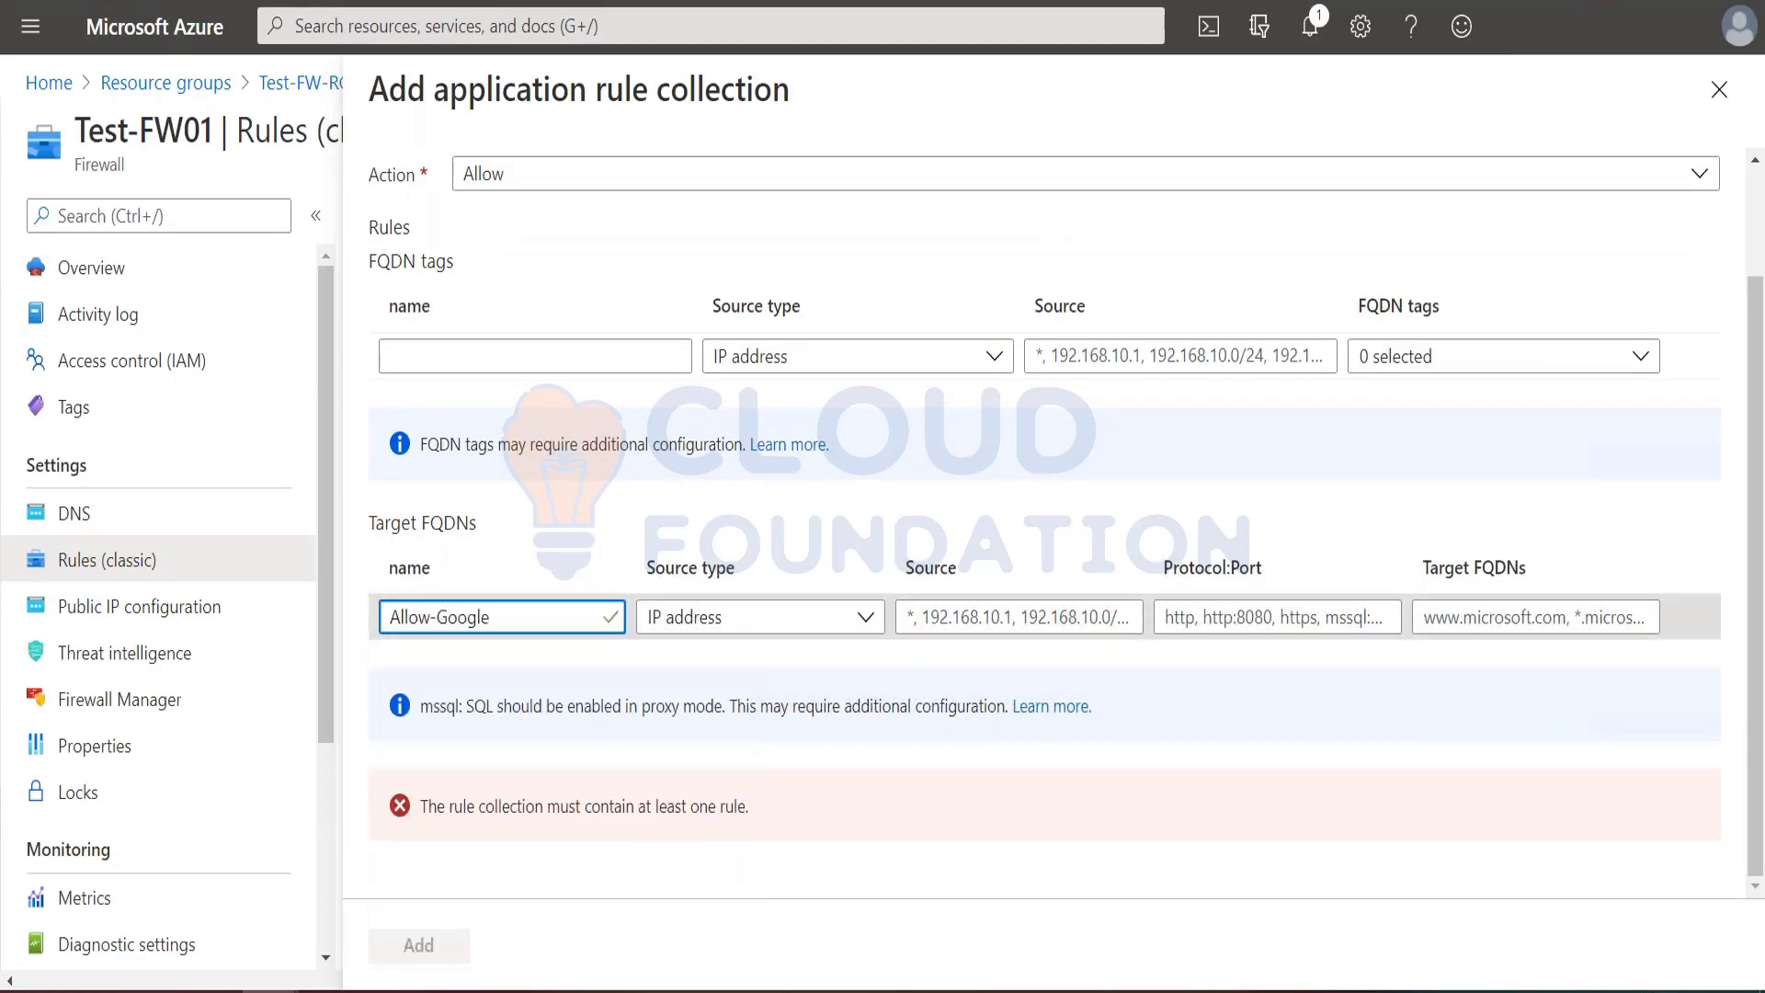
Step: Set the Allow-Google rule's source to 10.0.2.0/24, copied from the tutorial
{"action": "key", "text": "alt+Tab"}
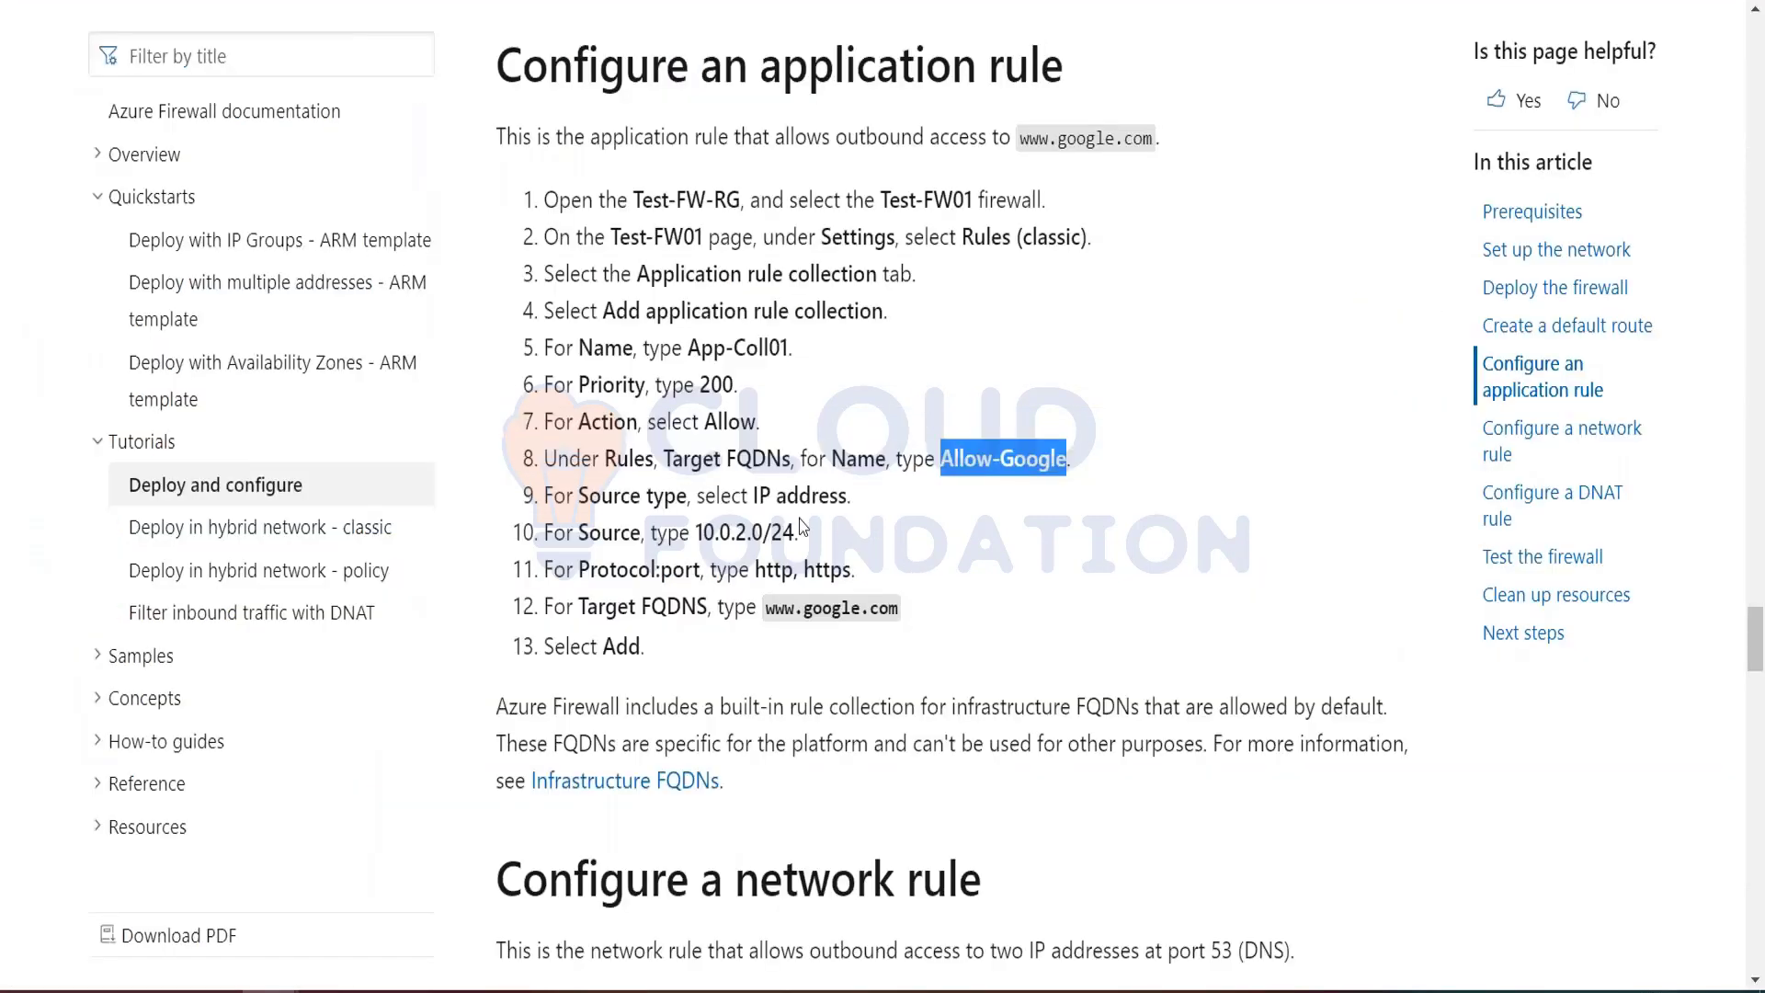
{"action": "left_click_drag", "start_coordinate": [695, 531], "coordinate": [796, 533]}
{"action": "key", "text": "ctrl+c"}
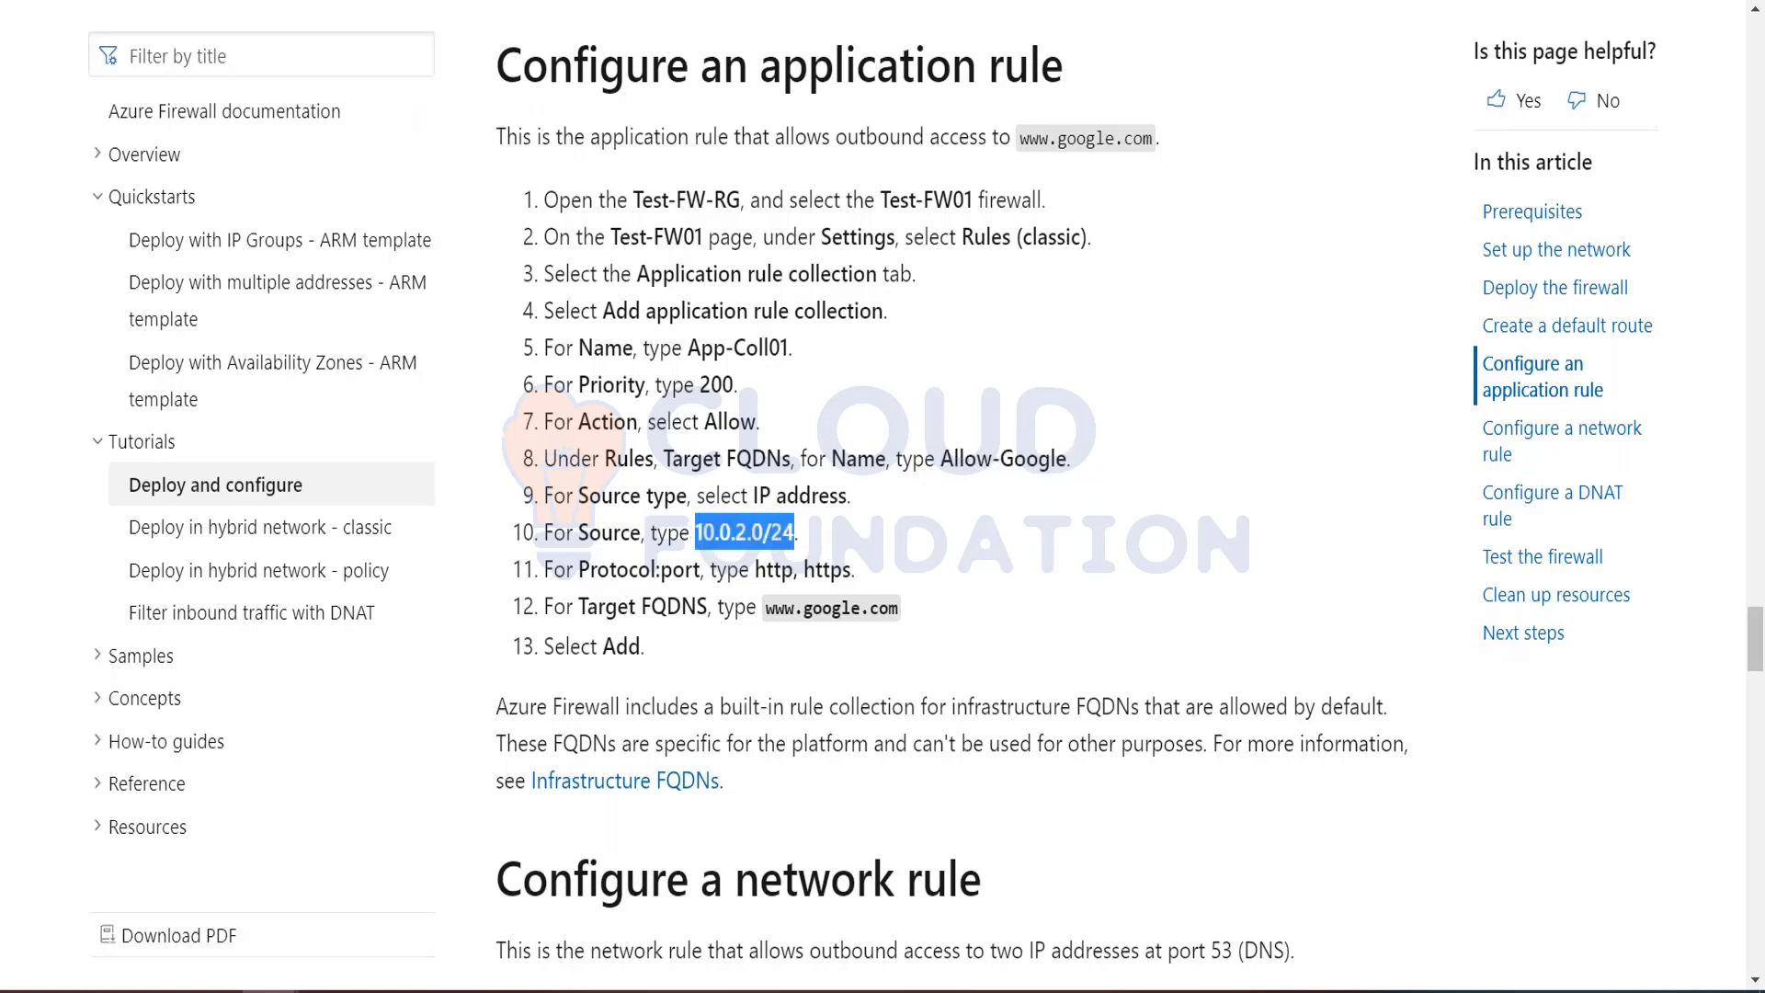
{"action": "key", "text": "alt+Tab"}
{"action": "left_click", "coordinate": [955, 616]}
{"action": "key", "text": "ctrl+v"}
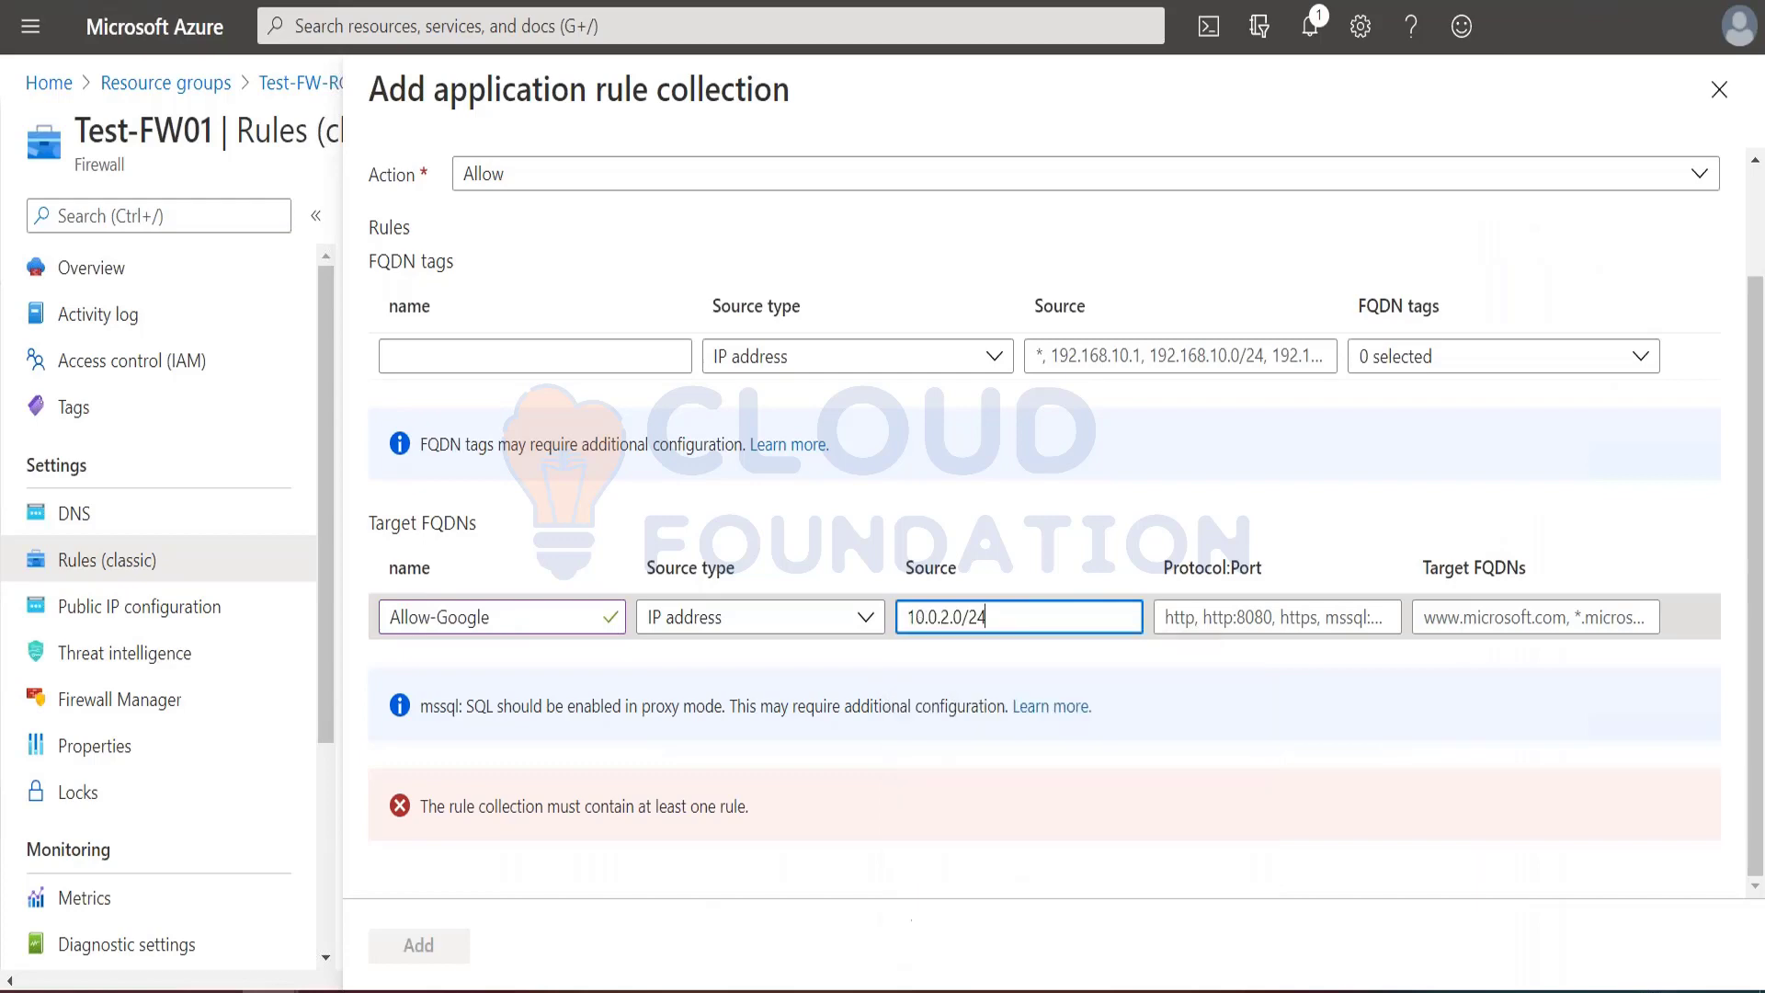
{"action": "left_click", "coordinate": [1222, 721]}
Step: Copy the protocols from the tutorial and set the Allow-Google rule's Protocol:Port to http, https
{"action": "key", "text": "alt+Tab"}
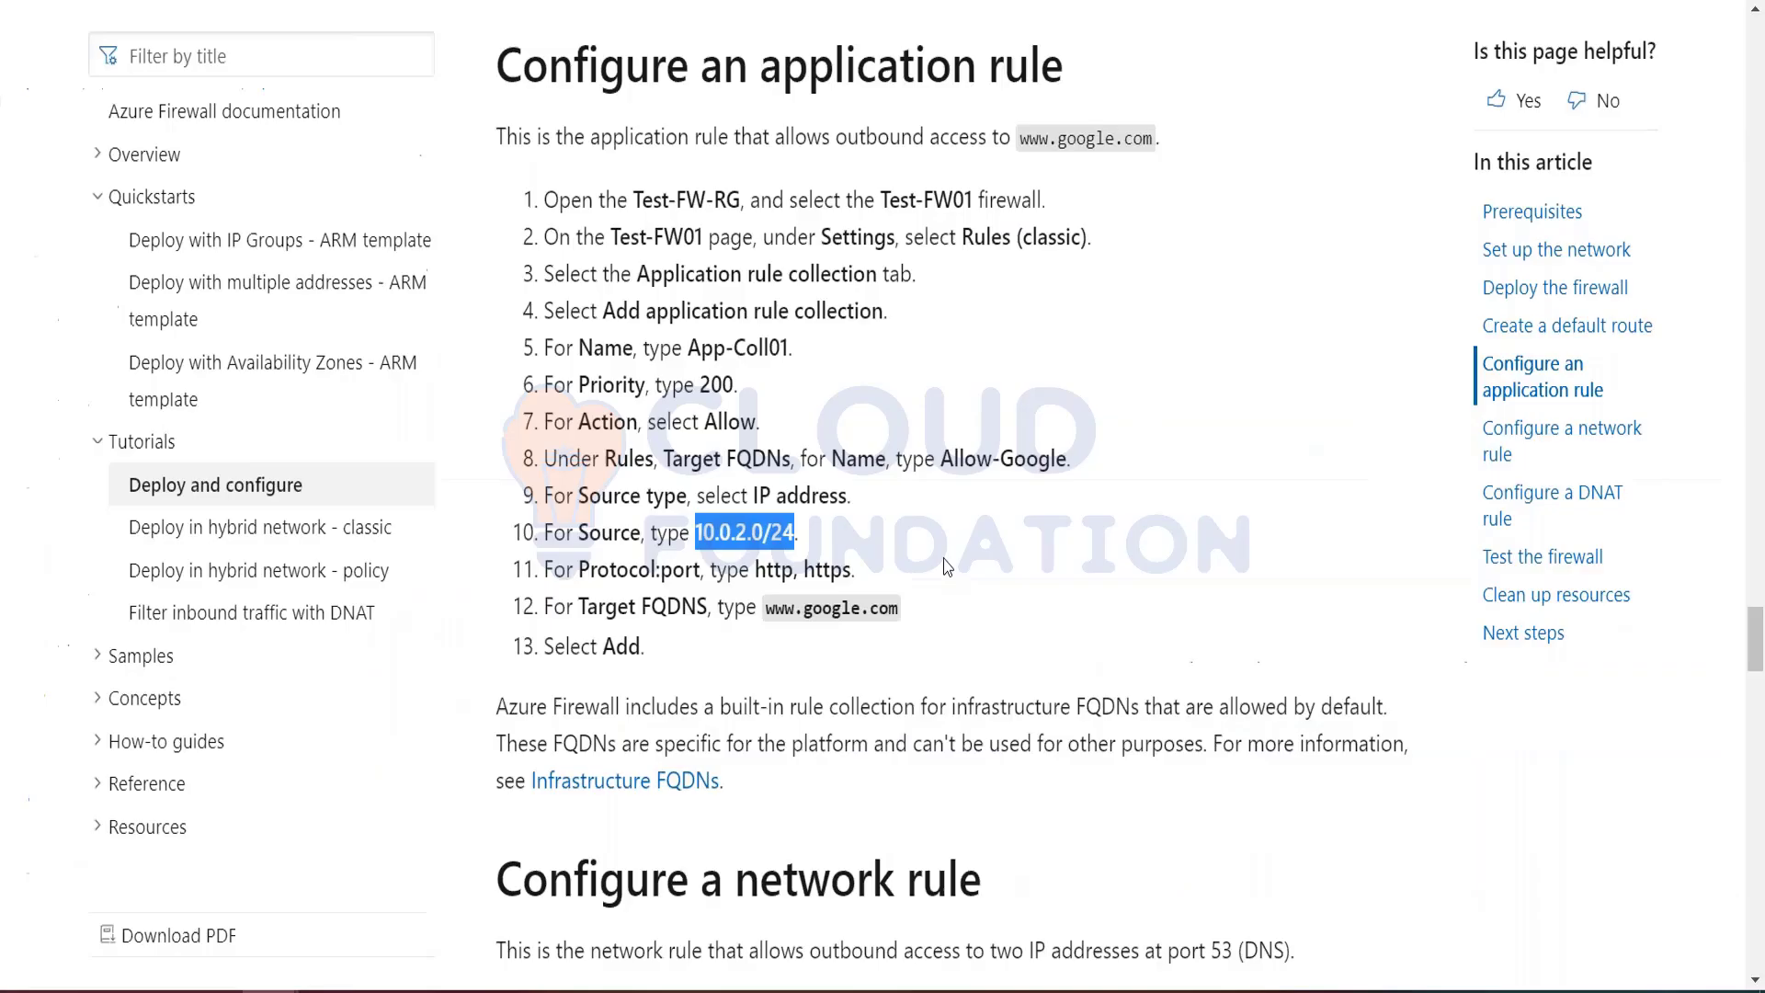
{"action": "left_click_drag", "start_coordinate": [753, 568], "coordinate": [853, 570]}
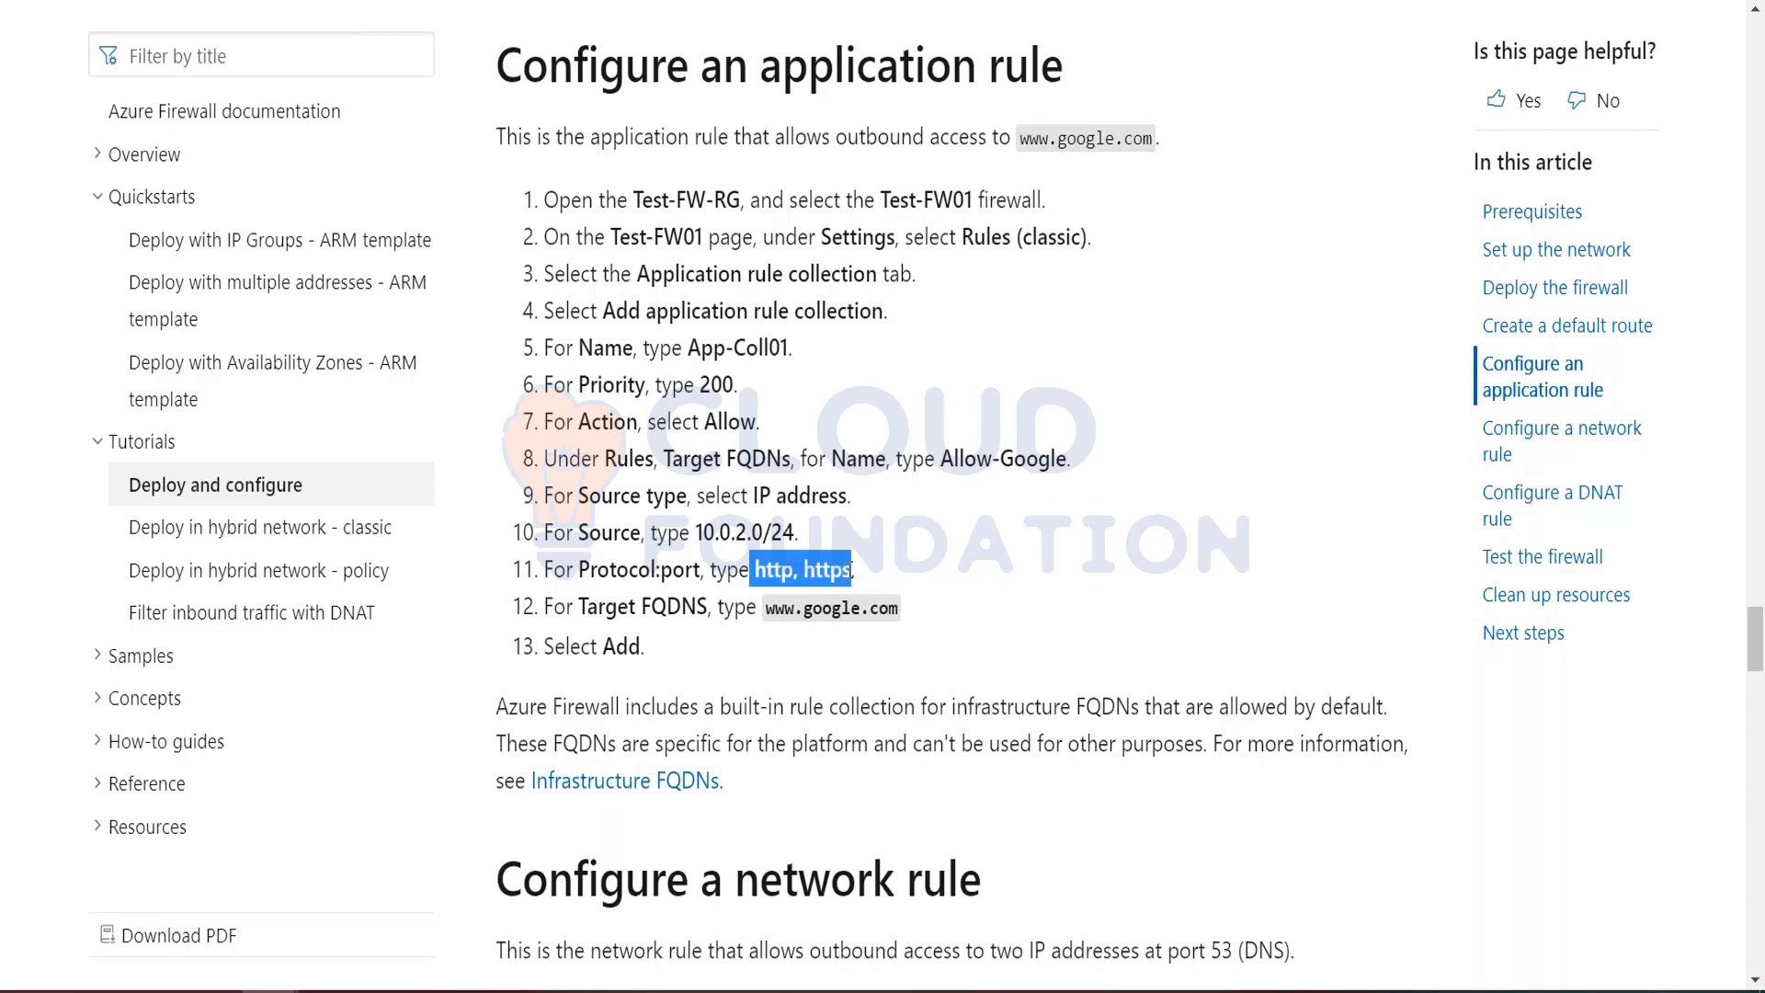
{"action": "key", "text": "ctrl+c"}
{"action": "key", "text": "alt+Tab"}
{"action": "left_click", "coordinate": [1324, 726]}
{"action": "key", "text": "ctrl+v"}
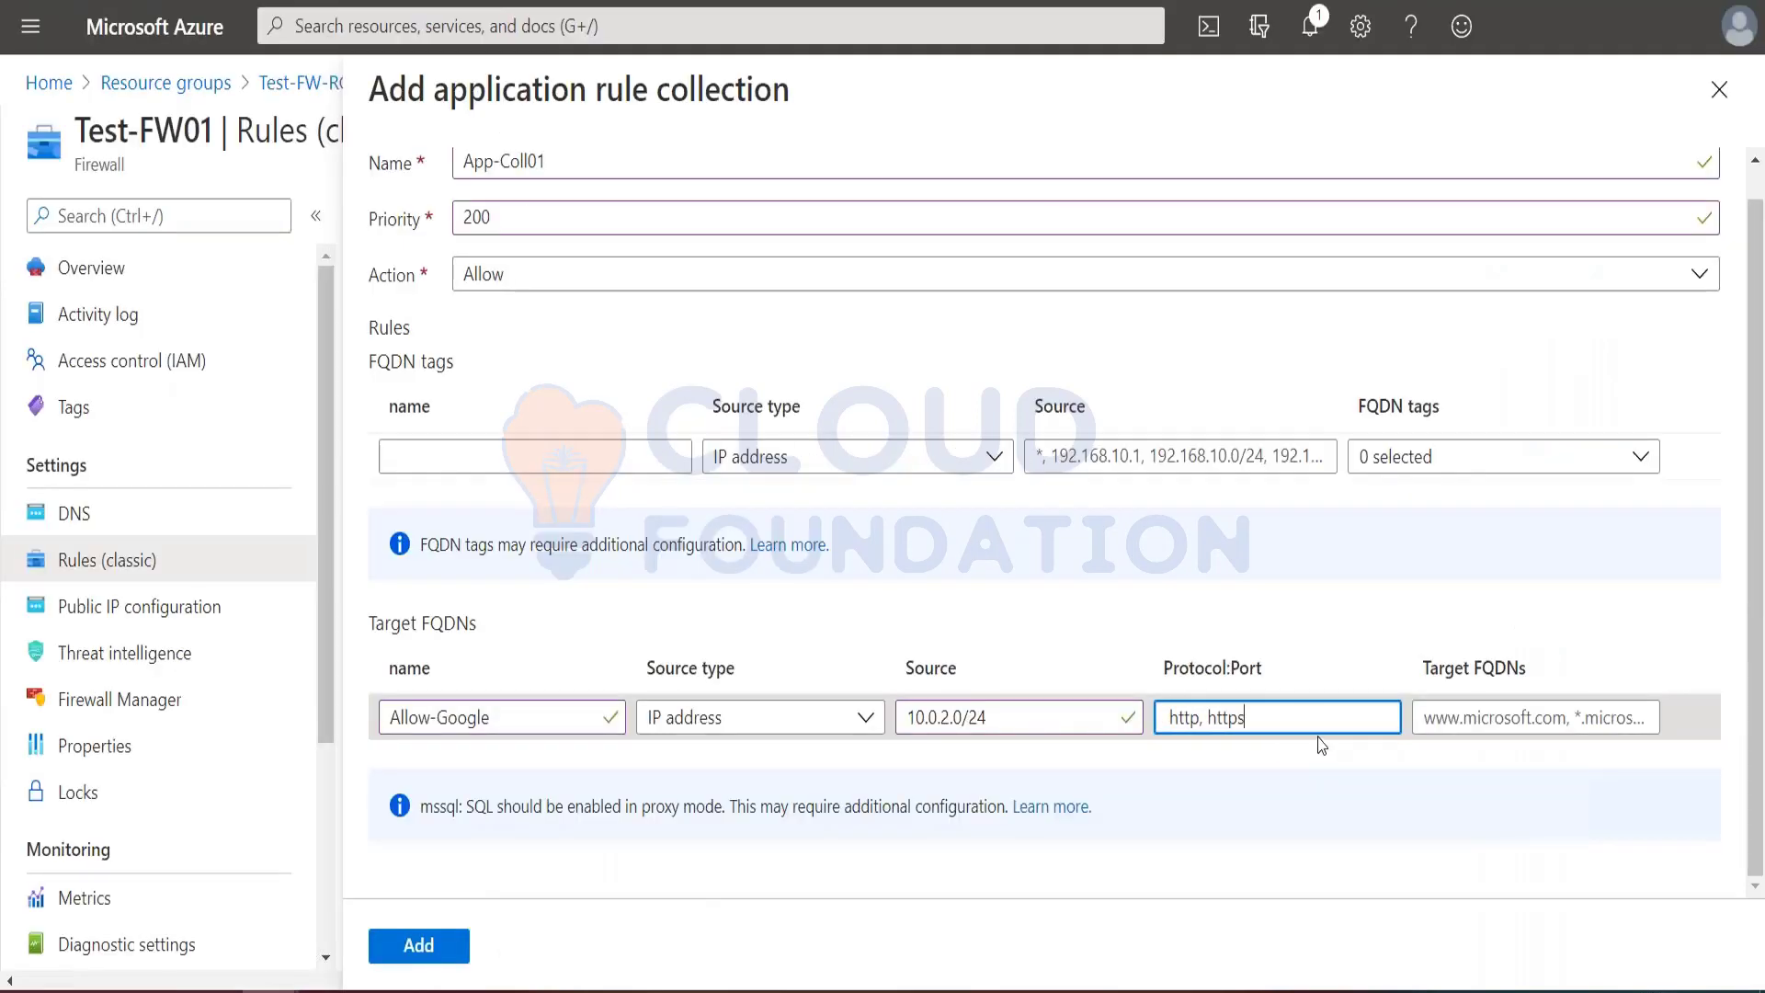
{"action": "left_click", "coordinate": [1453, 717]}
{"action": "key", "text": "alt+Tab"}
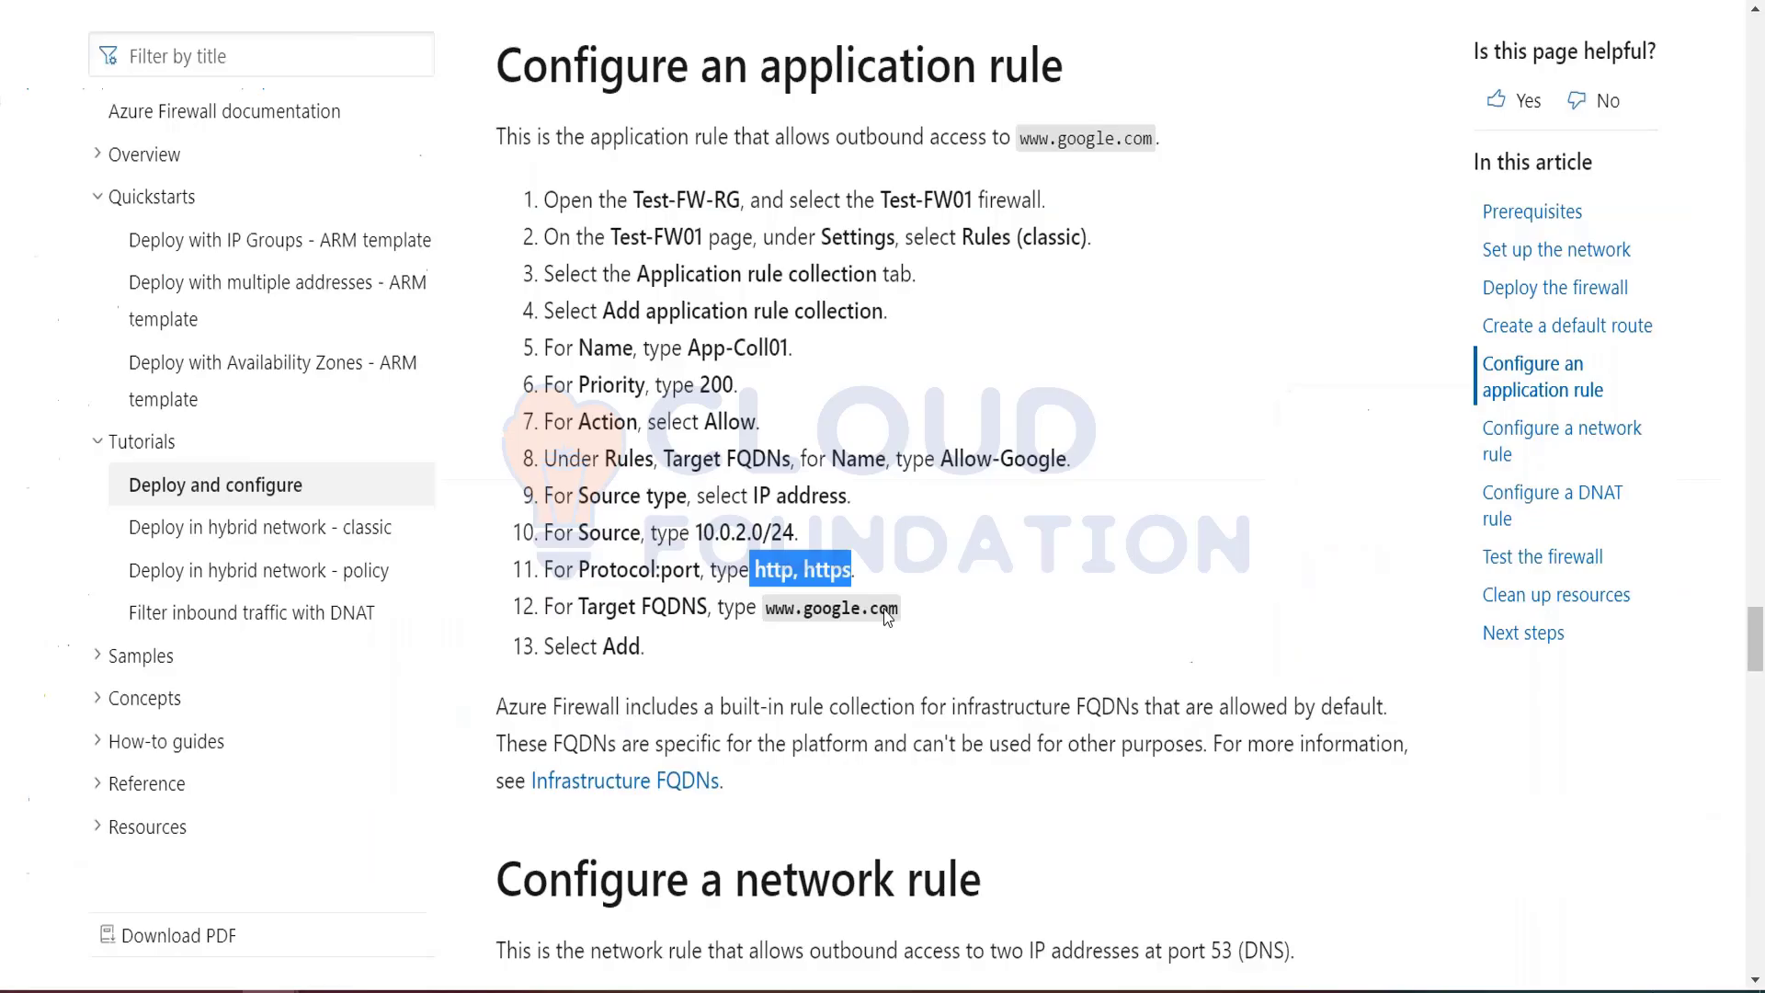
{"action": "left_click_drag", "start_coordinate": [768, 608], "coordinate": [899, 631]}
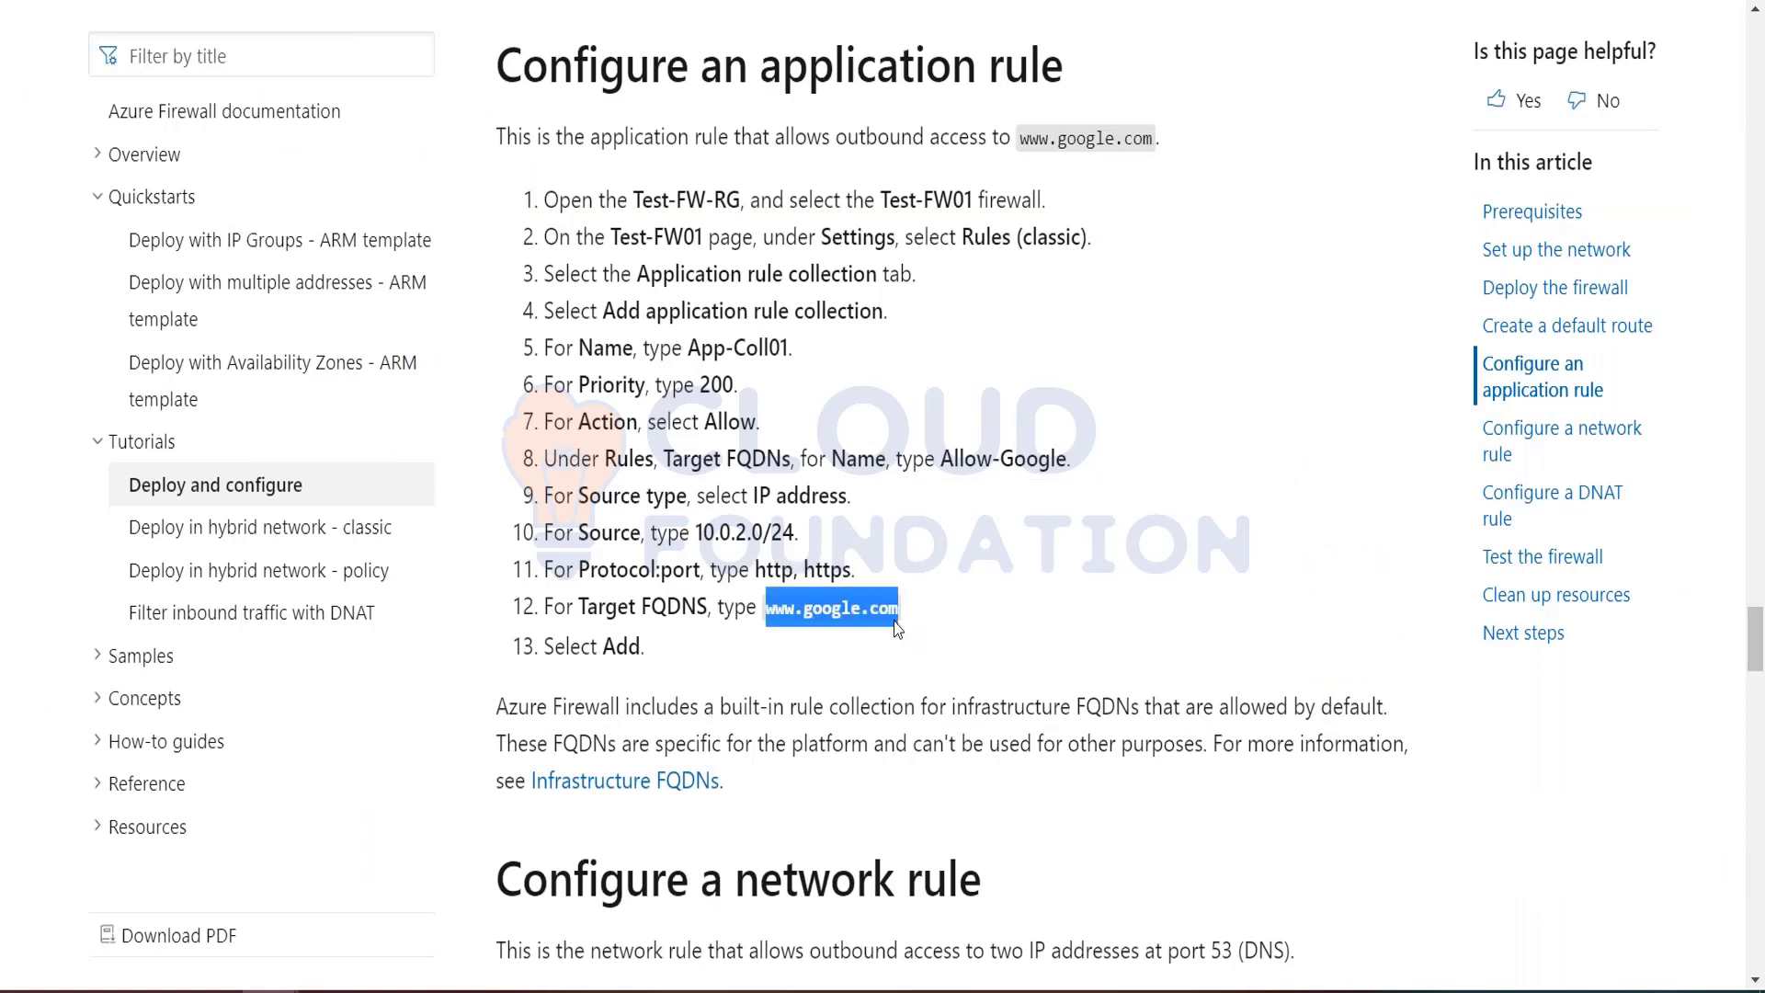
{"action": "key", "text": "ctrl+c"}
{"action": "key", "text": "alt+Tab"}
{"action": "key", "text": "ctrl+v"}
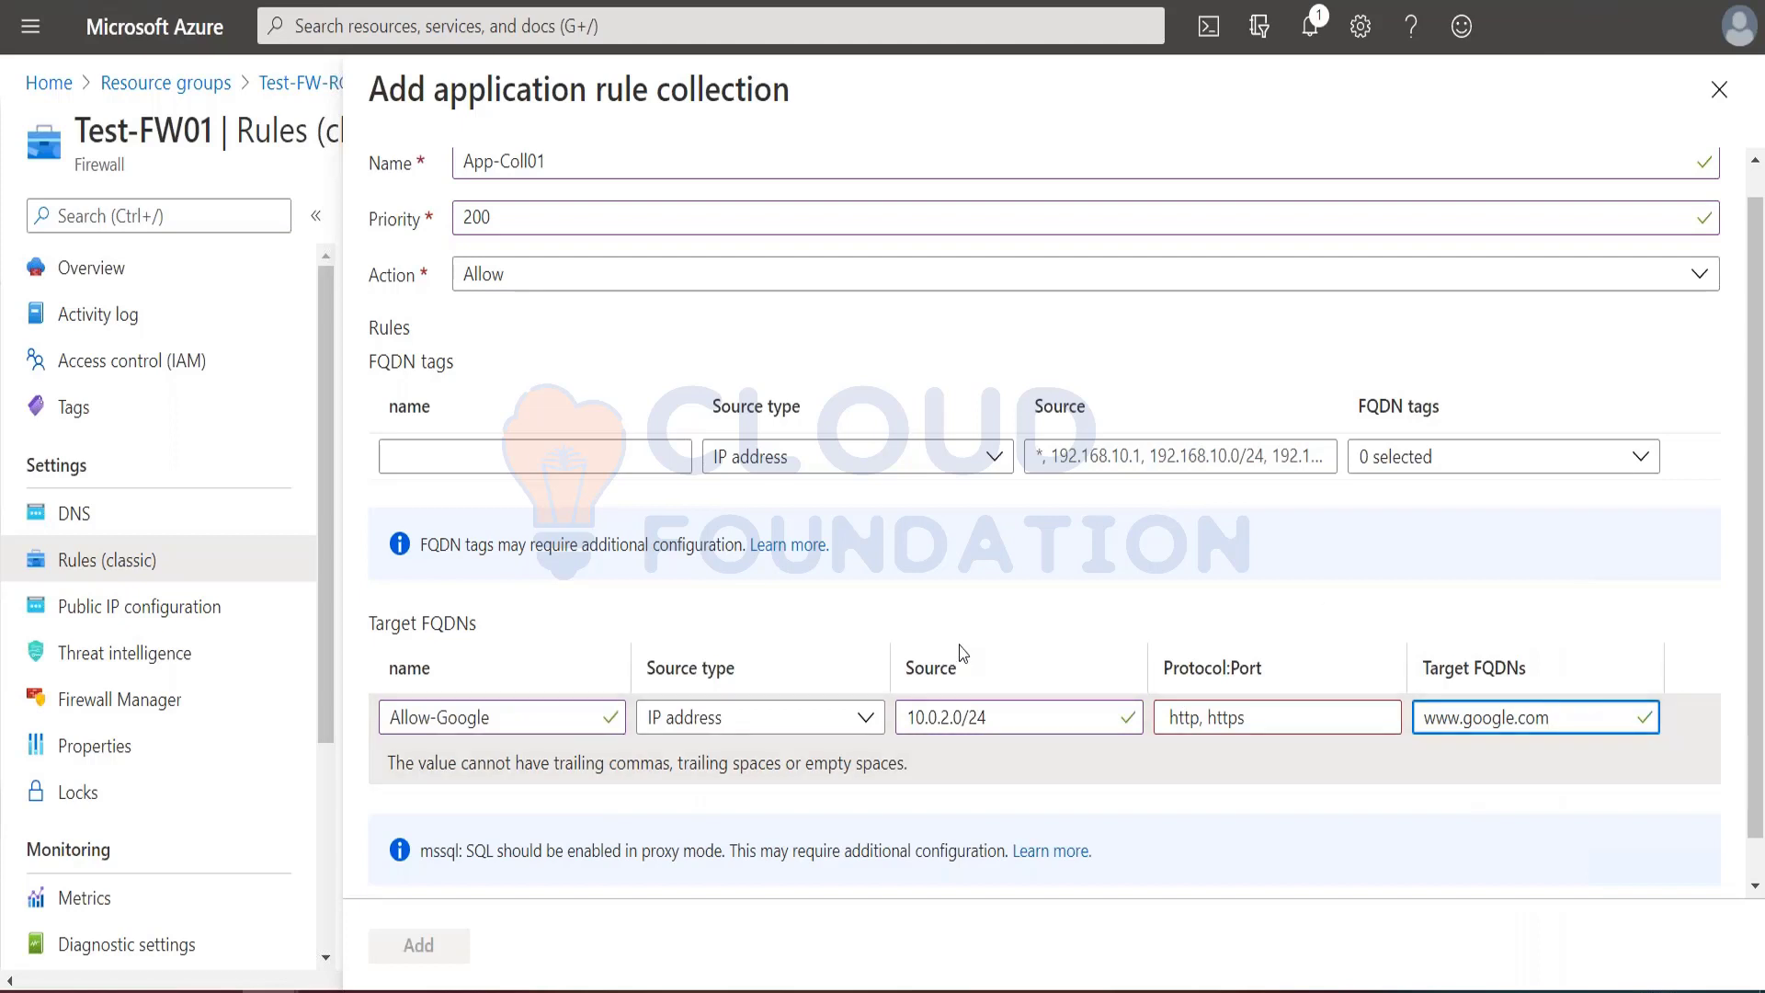
Step: Check the rule collection's entries and remove the leading space from the Allow-Google rule's Protocol:Port value
{"action": "key", "text": "alt+Tab"}
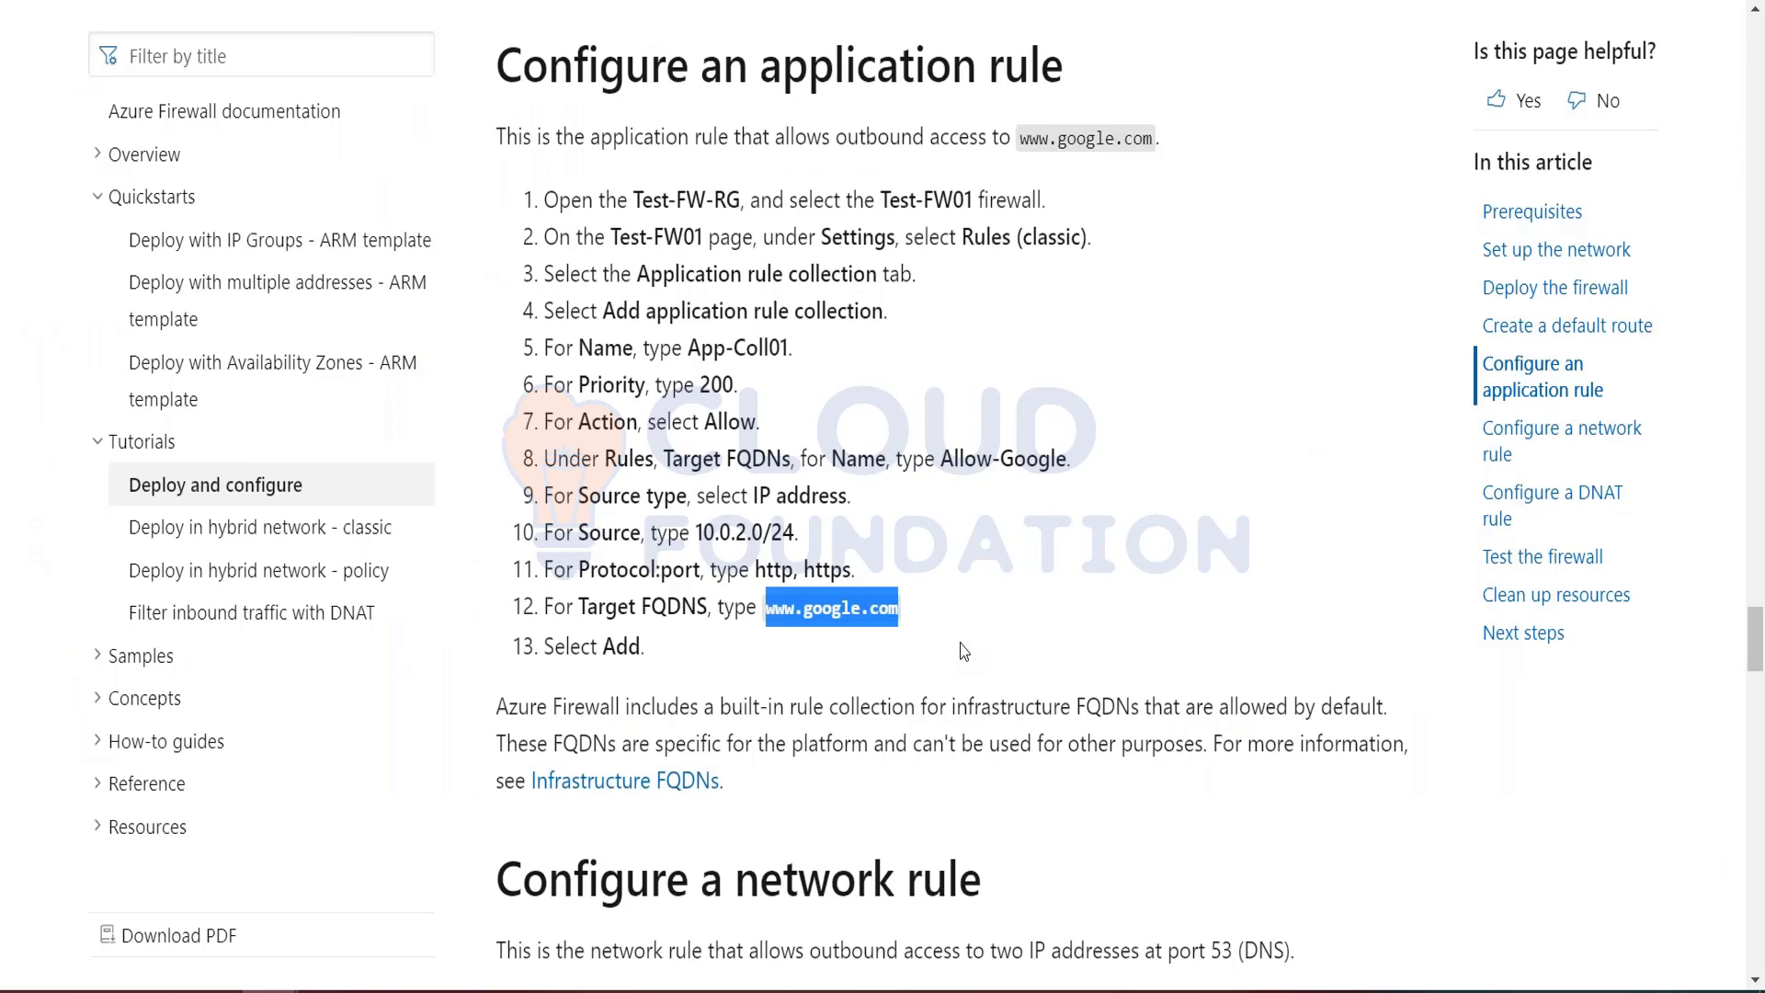
{"action": "key", "text": "alt+Tab"}
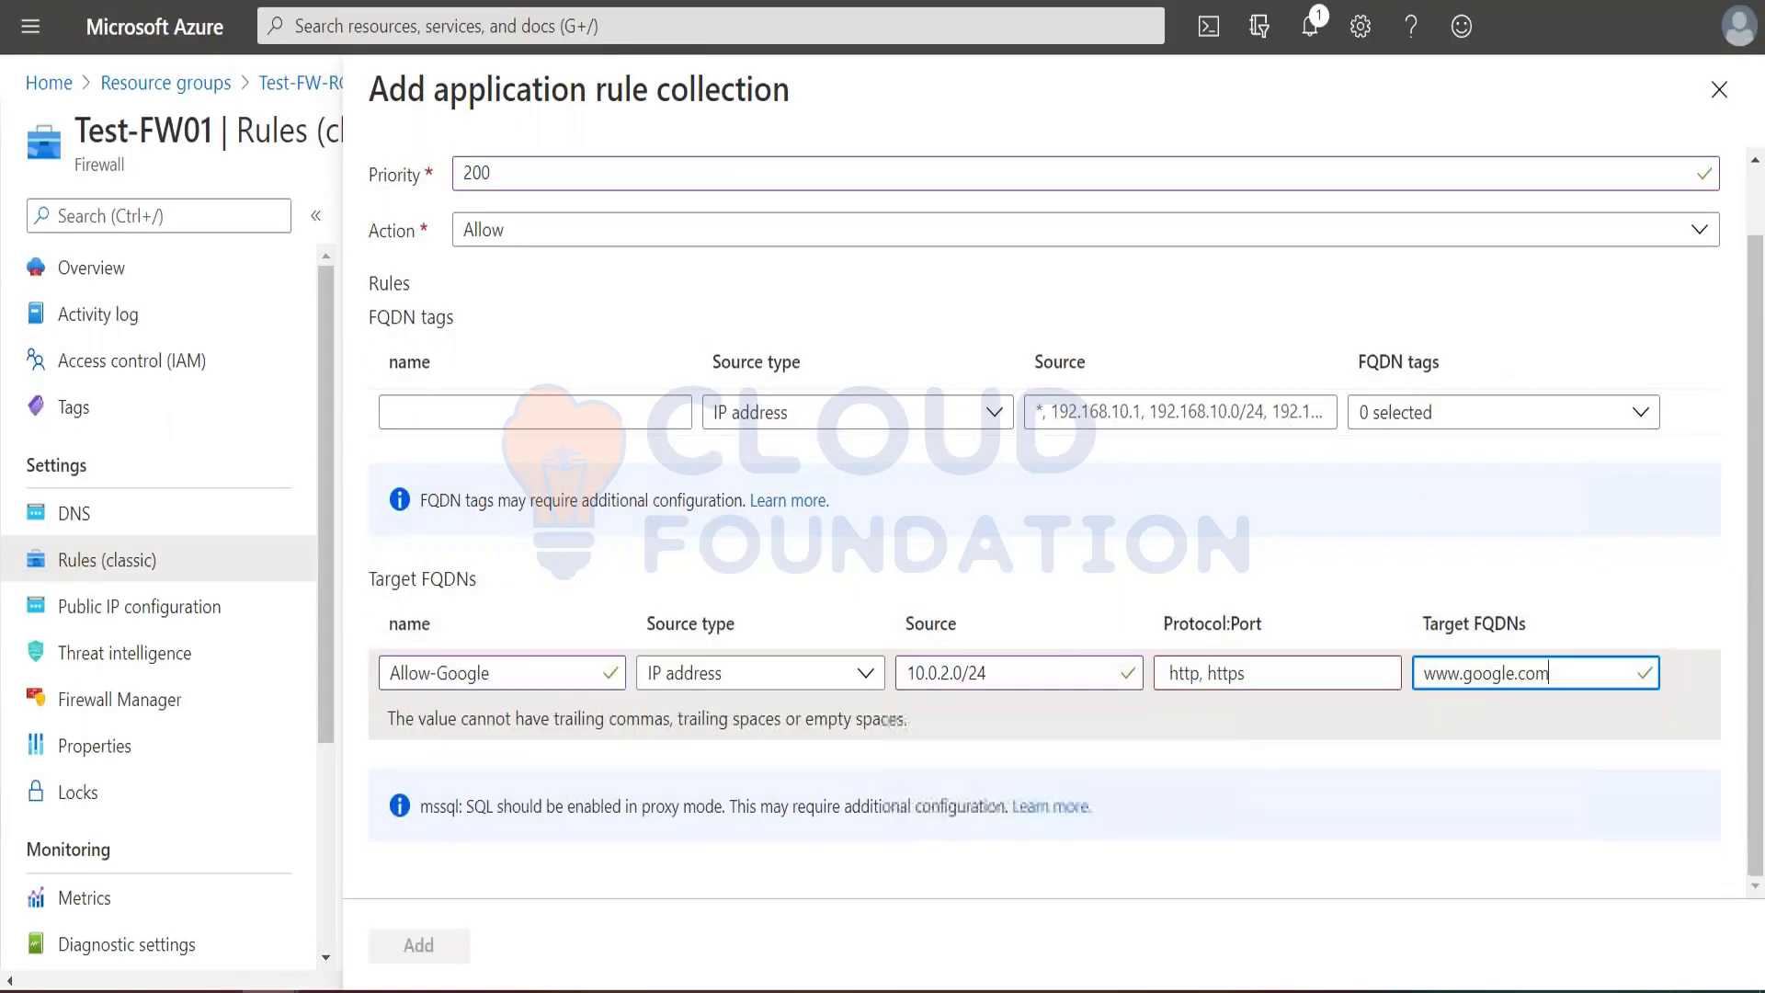
{"action": "left_click", "coordinate": [571, 316]}
{"action": "scroll", "coordinate": [570, 318], "scroll_direction": "up", "scroll_amount": 1}
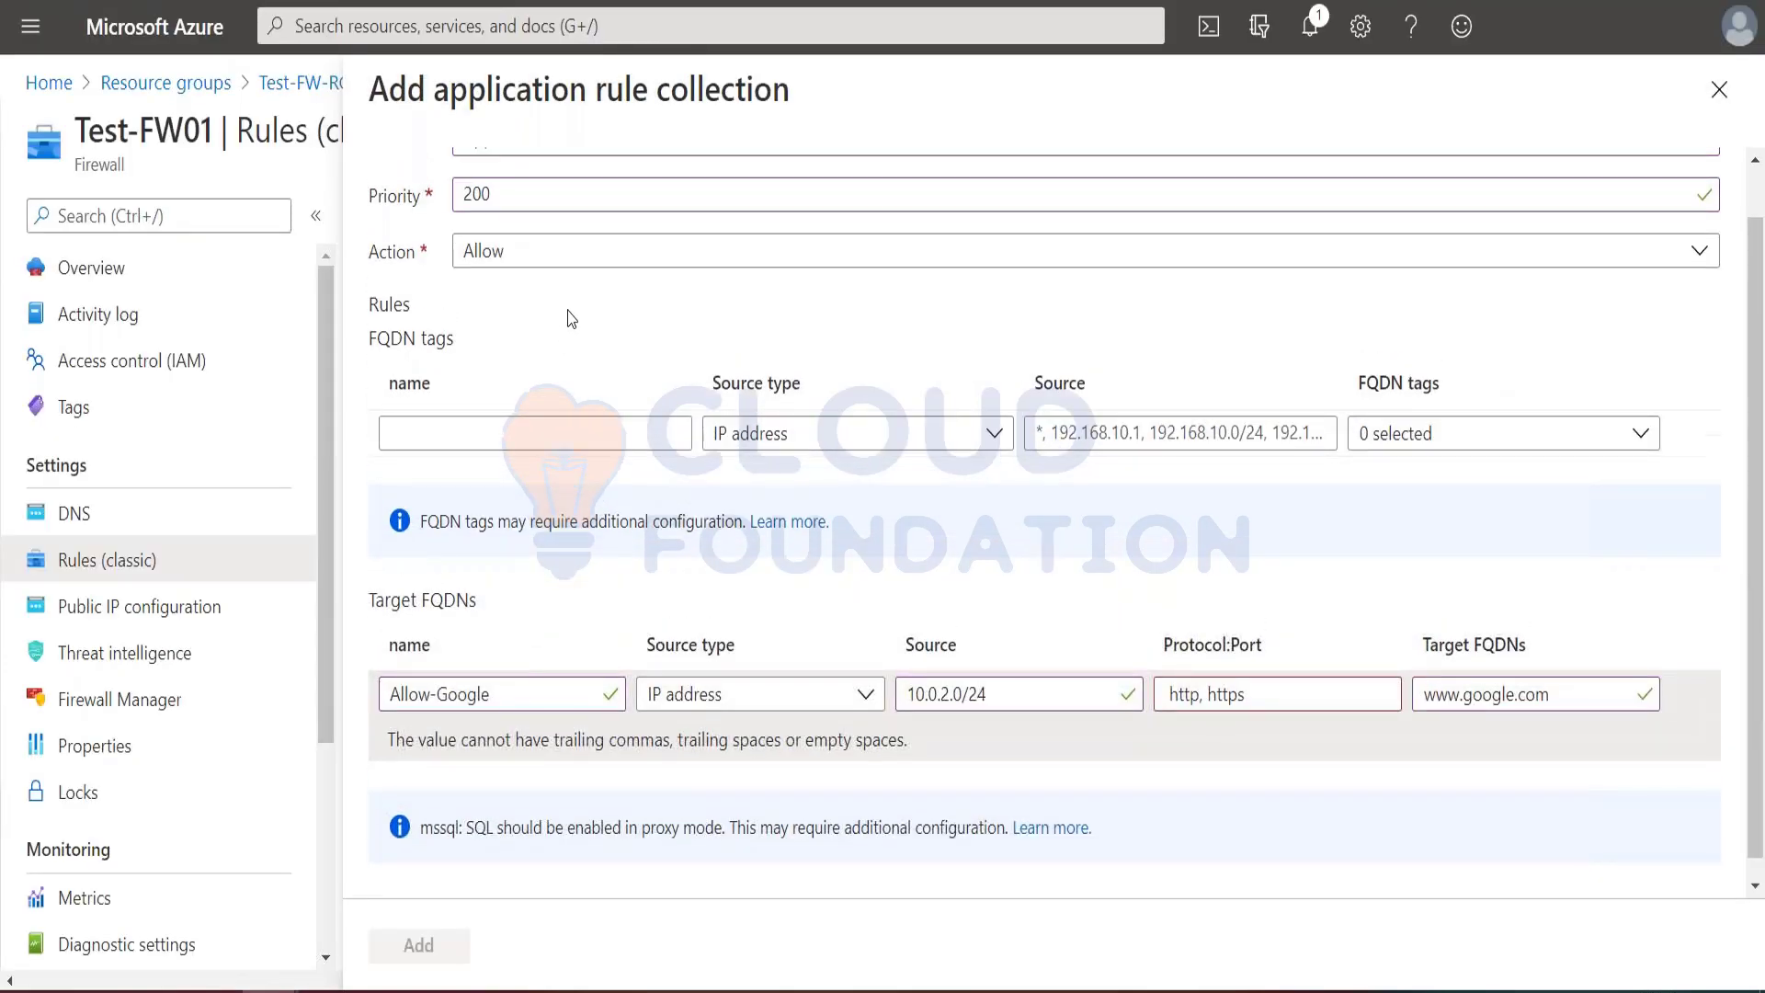
{"action": "scroll", "coordinate": [572, 319], "scroll_direction": "up", "scroll_amount": 1}
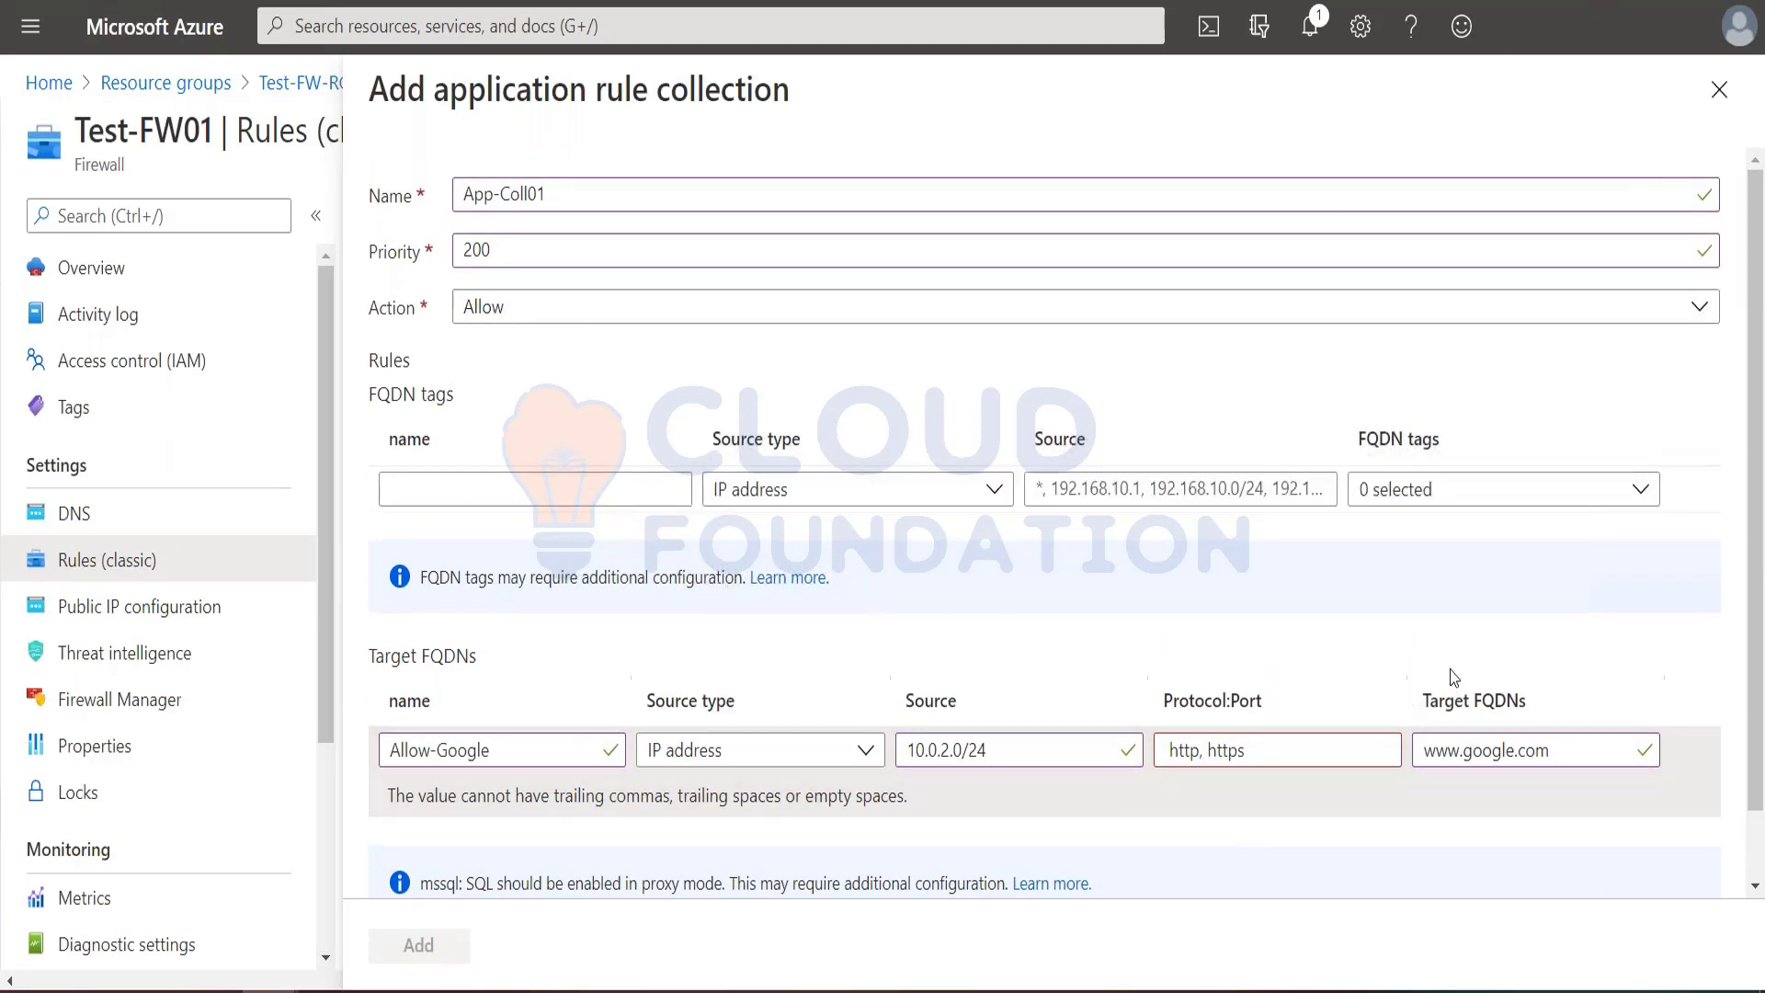
{"action": "left_click", "coordinate": [1173, 750]}
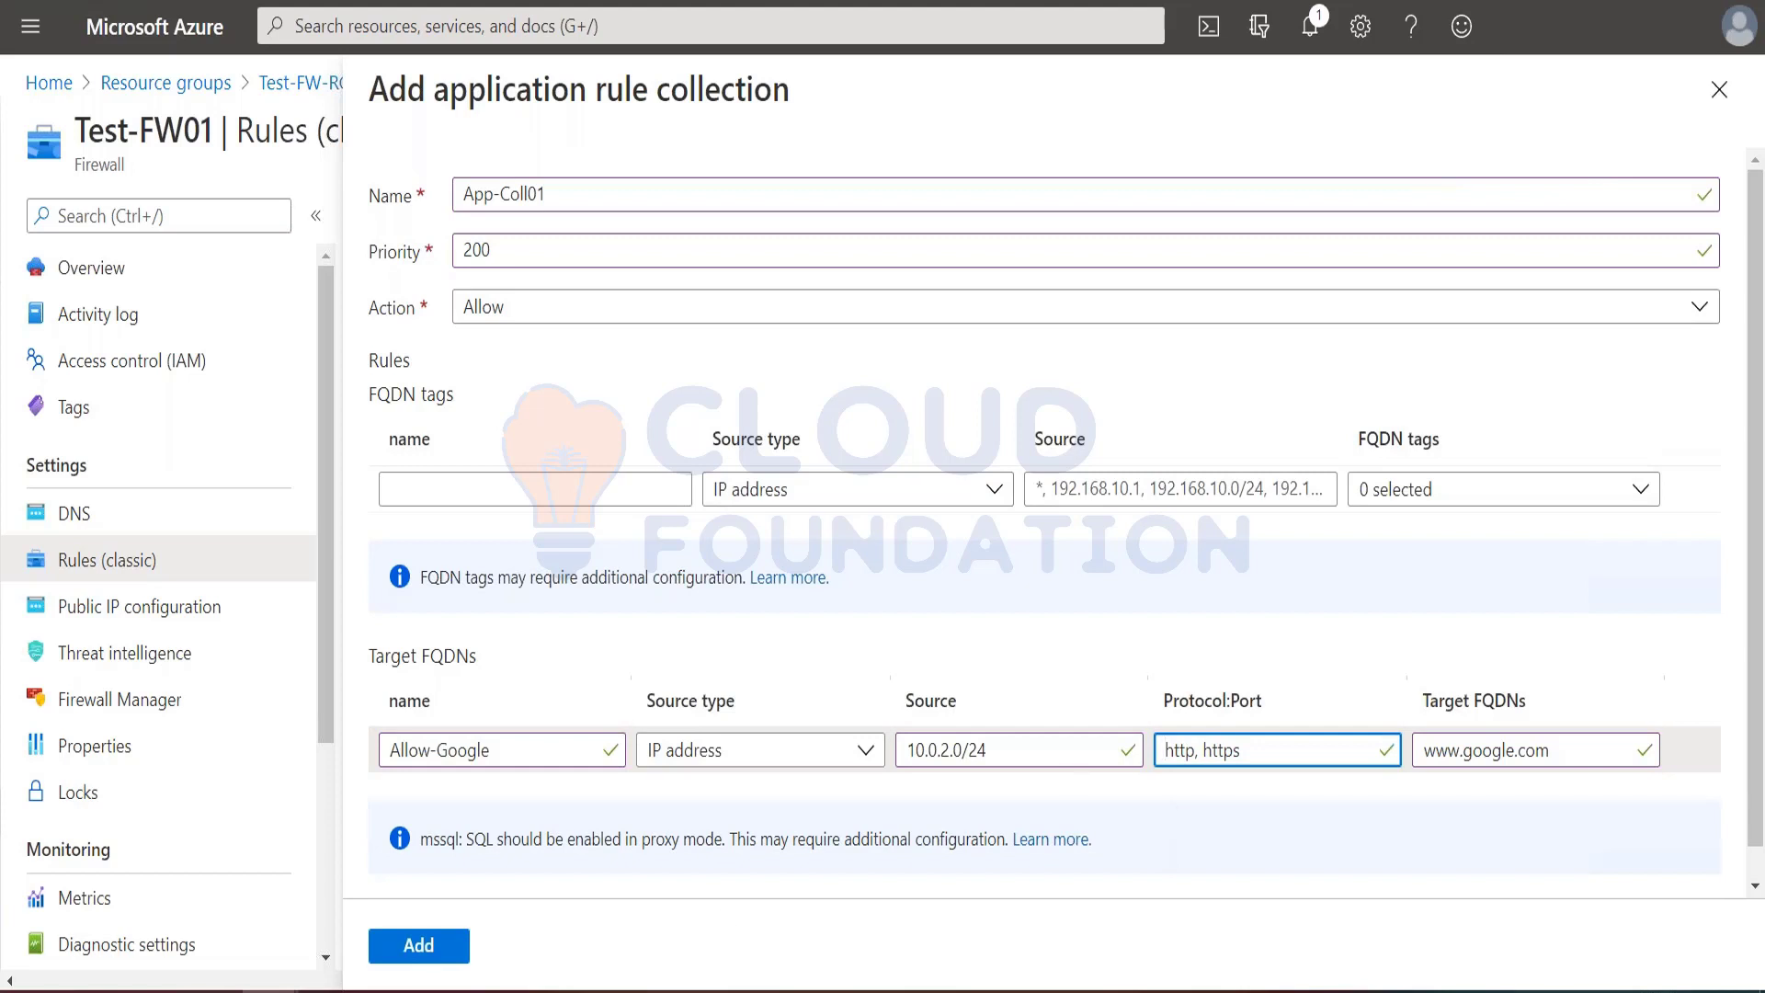
Step: Review the App-Coll01 entries and add the application rule collection to the firewall
{"action": "scroll", "coordinate": [722, 800], "scroll_direction": "down", "scroll_amount": 1}
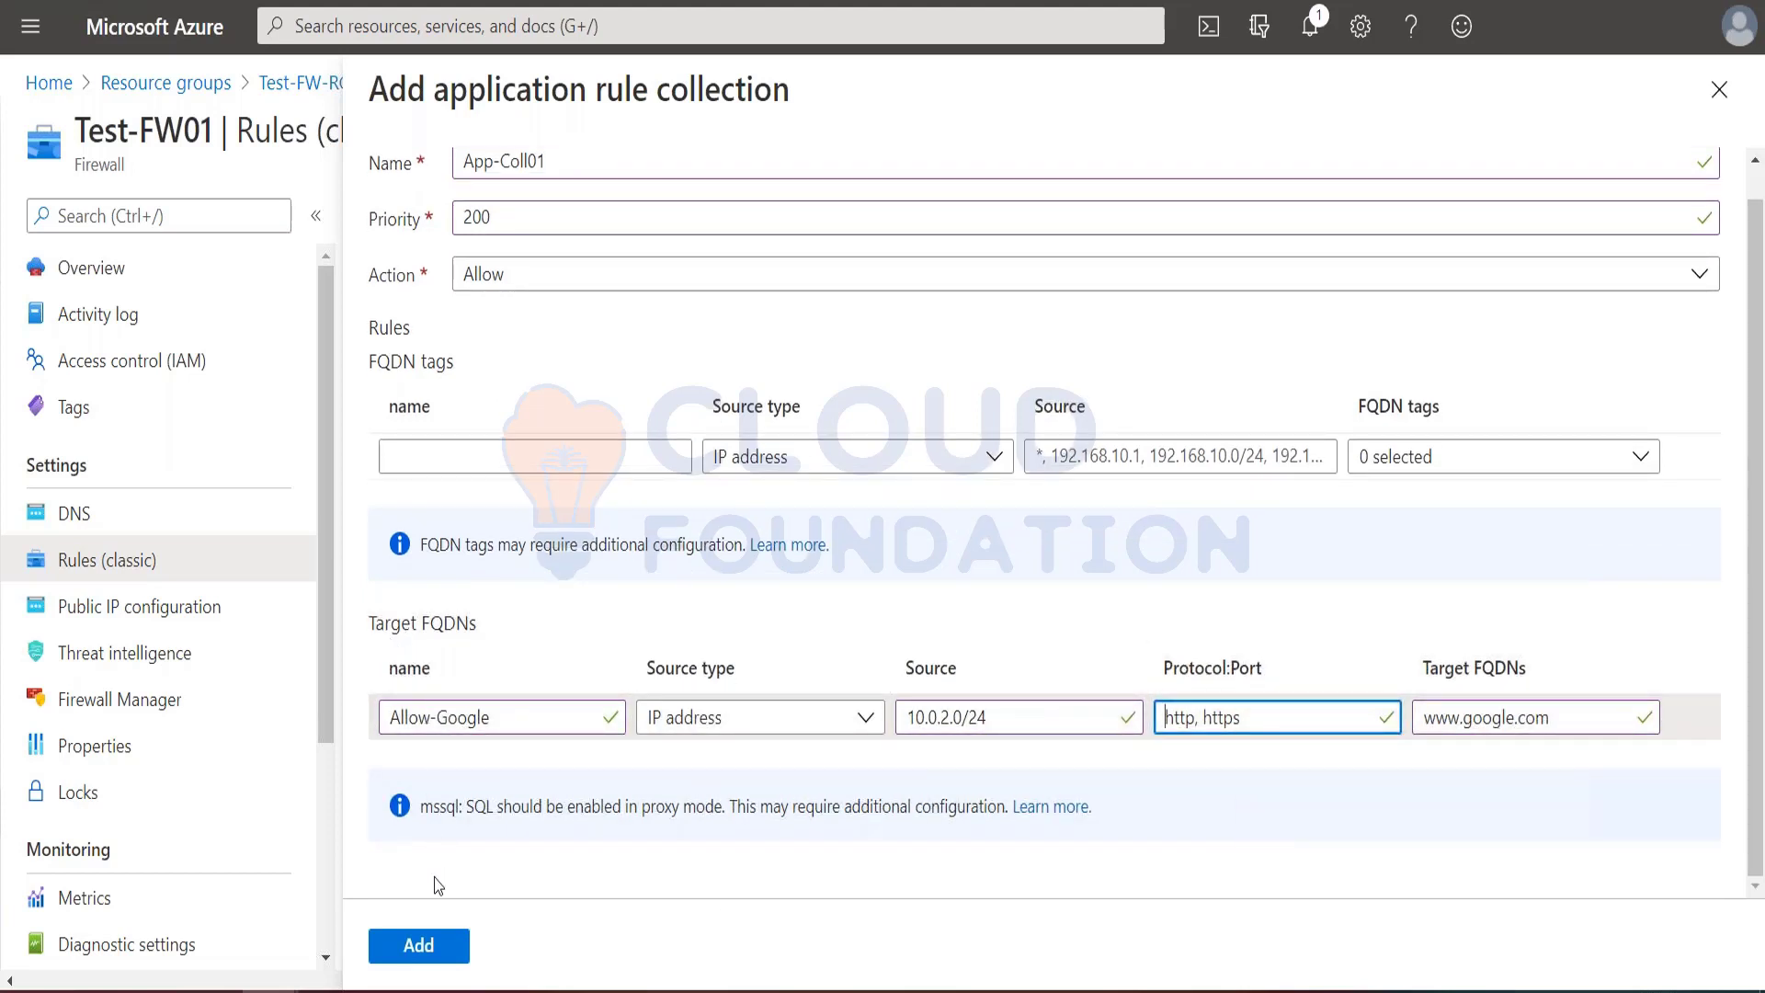
{"action": "scroll", "coordinate": [1045, 514], "scroll_direction": "up", "scroll_amount": 1}
{"action": "left_click", "coordinate": [443, 946]}
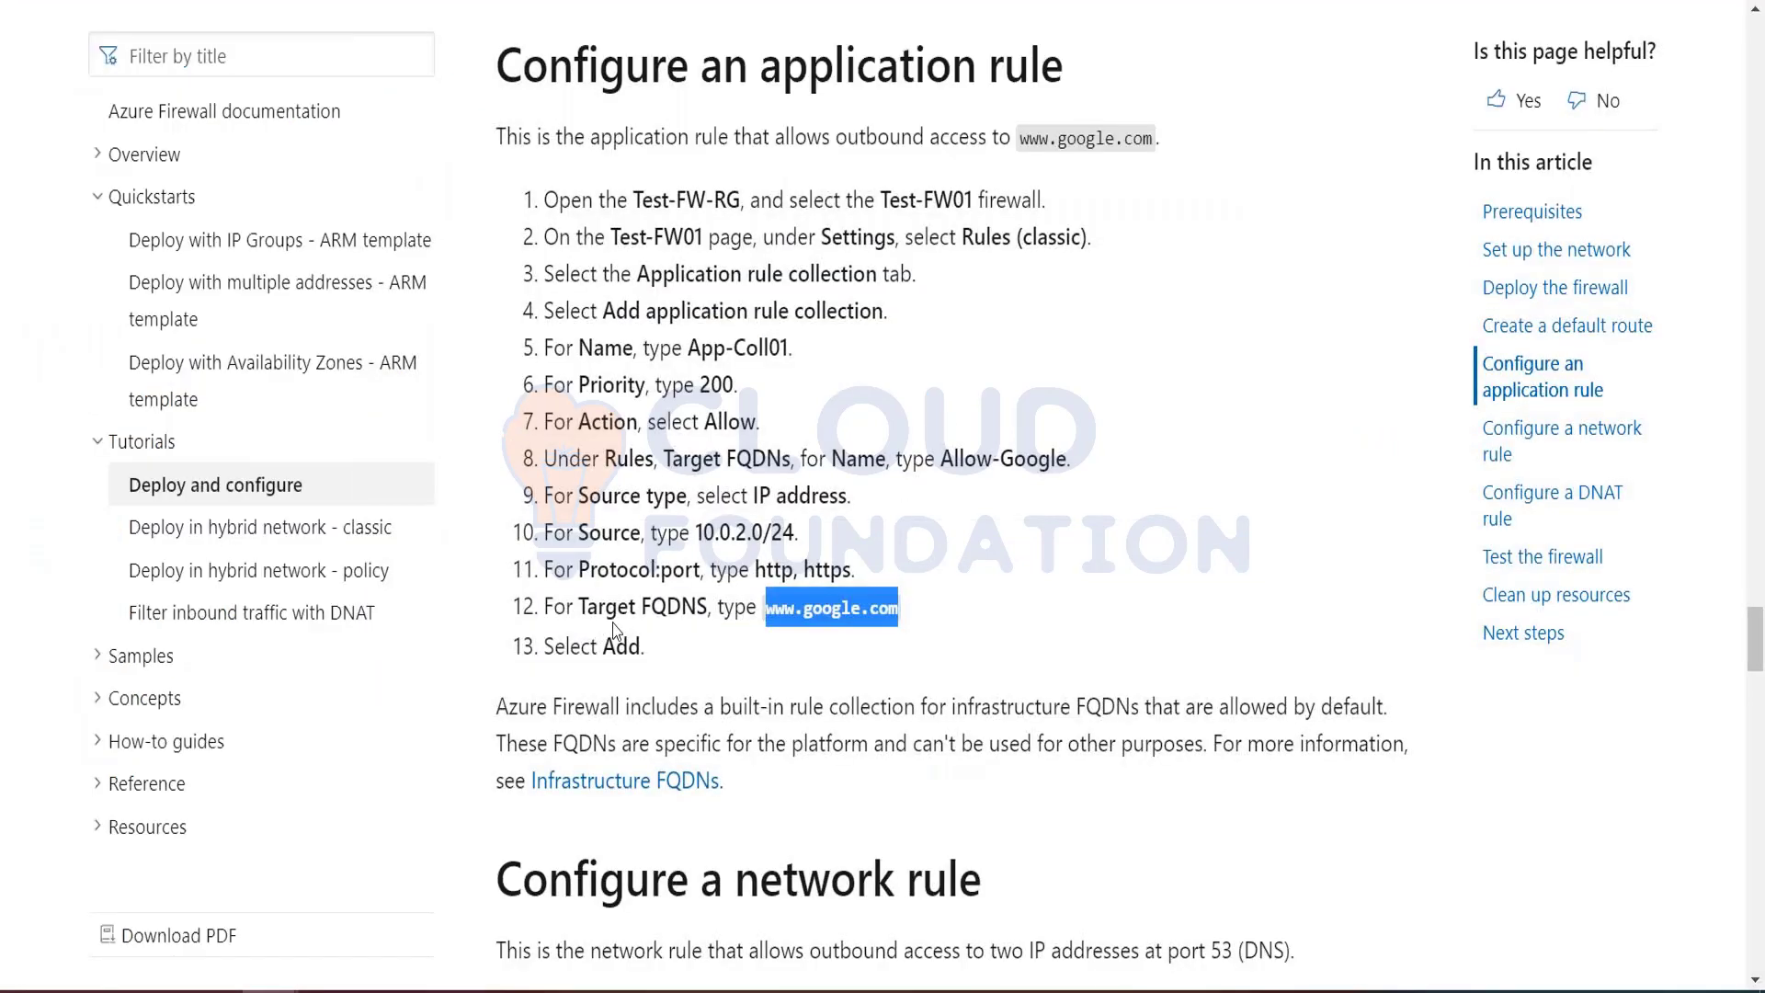
Step: Read the tutorial's network rule section and start a new network rule collection on Test-FW01
{"action": "scroll", "coordinate": [614, 630], "scroll_direction": "down", "scroll_amount": 5}
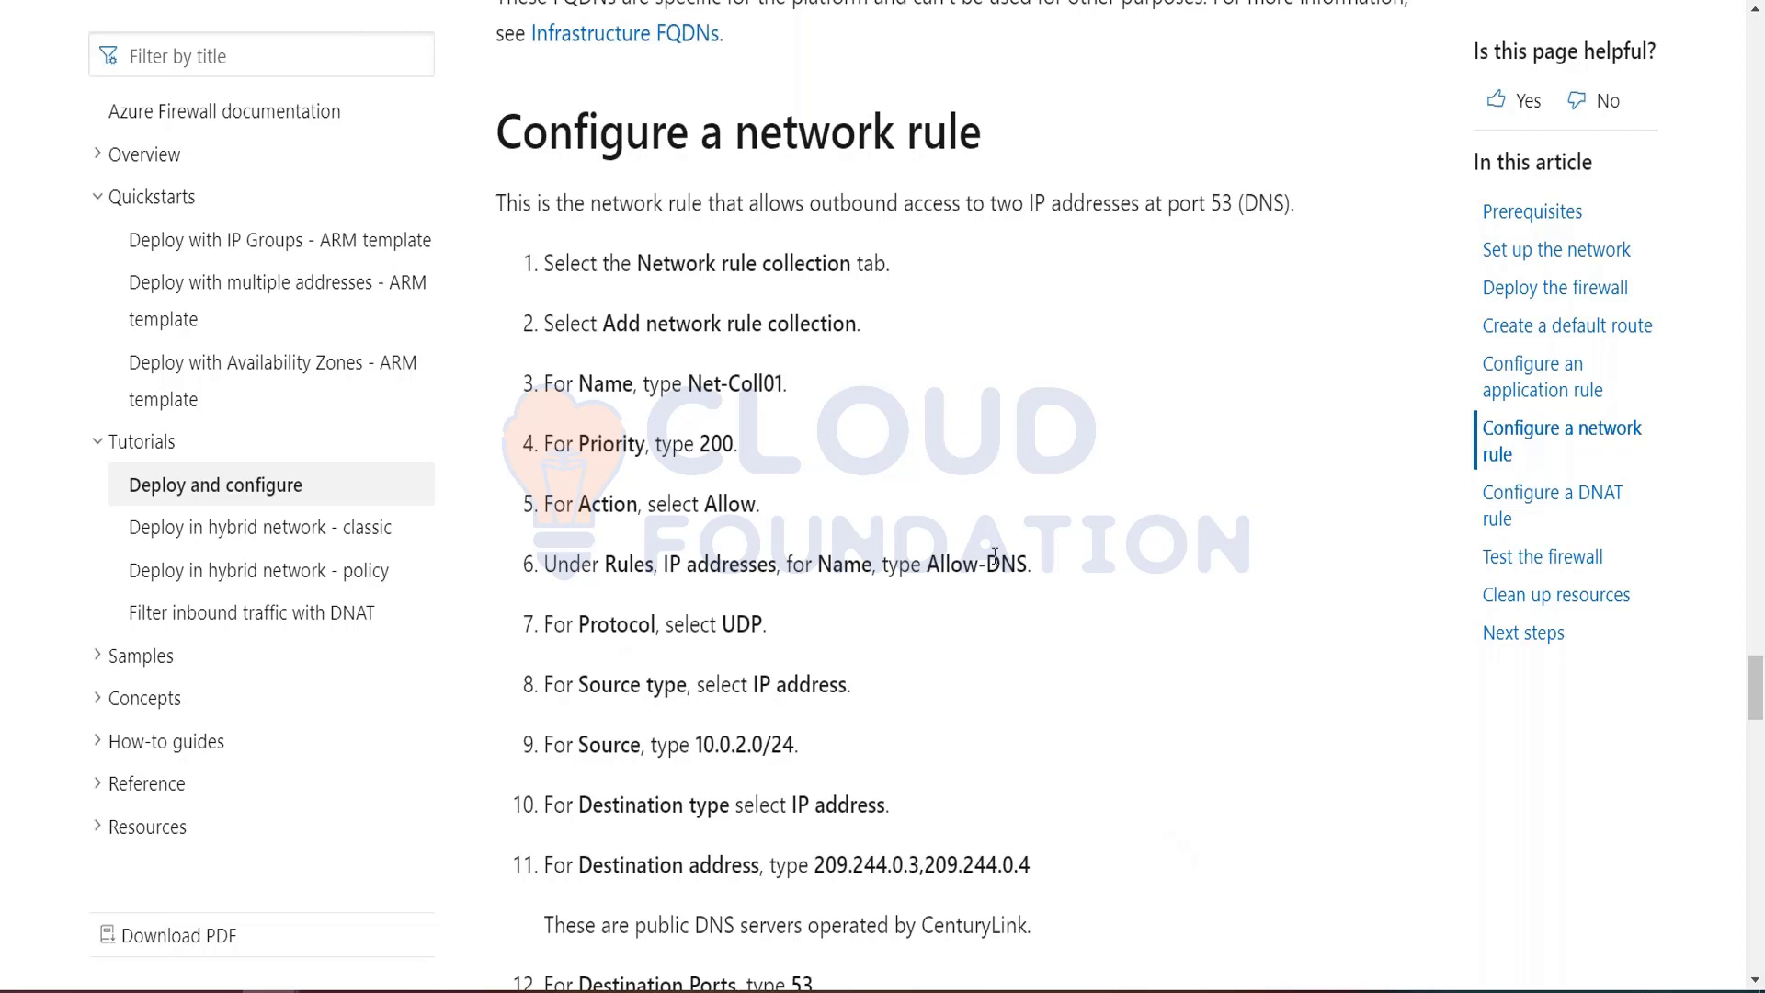
{"action": "scroll", "coordinate": [995, 556], "scroll_direction": "down", "scroll_amount": 1}
{"action": "key", "text": "alt+Tab"}
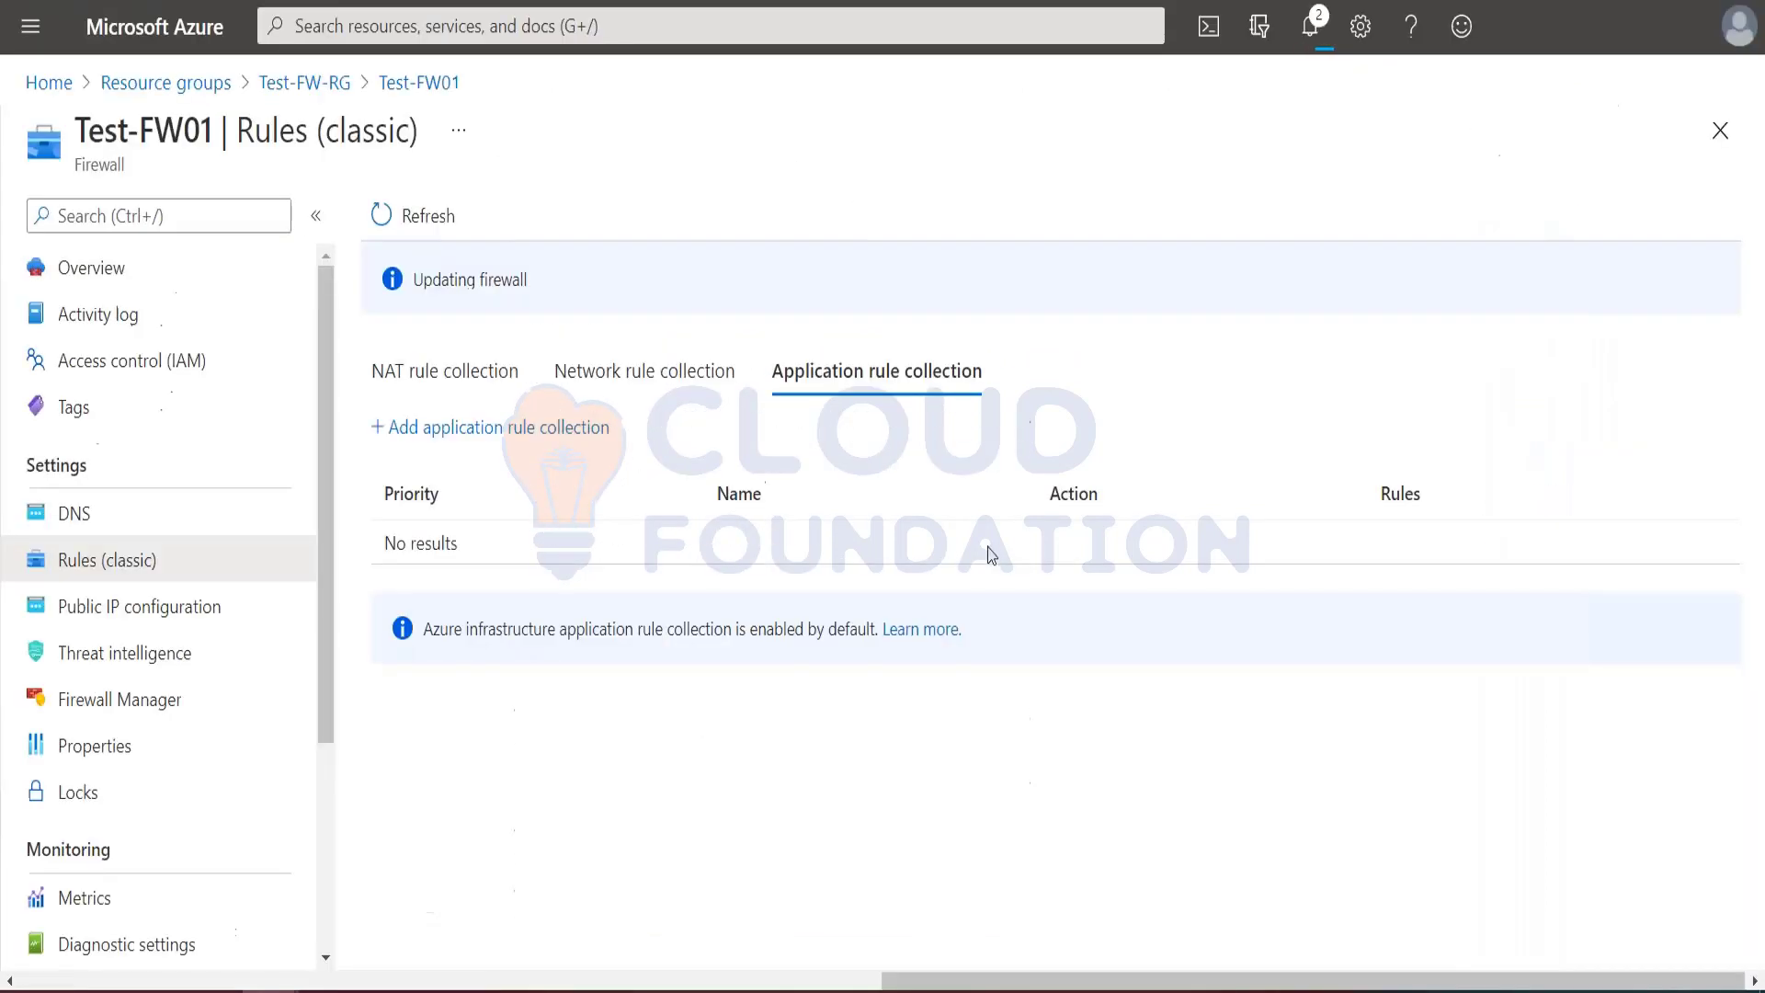
{"action": "left_click", "coordinate": [623, 377]}
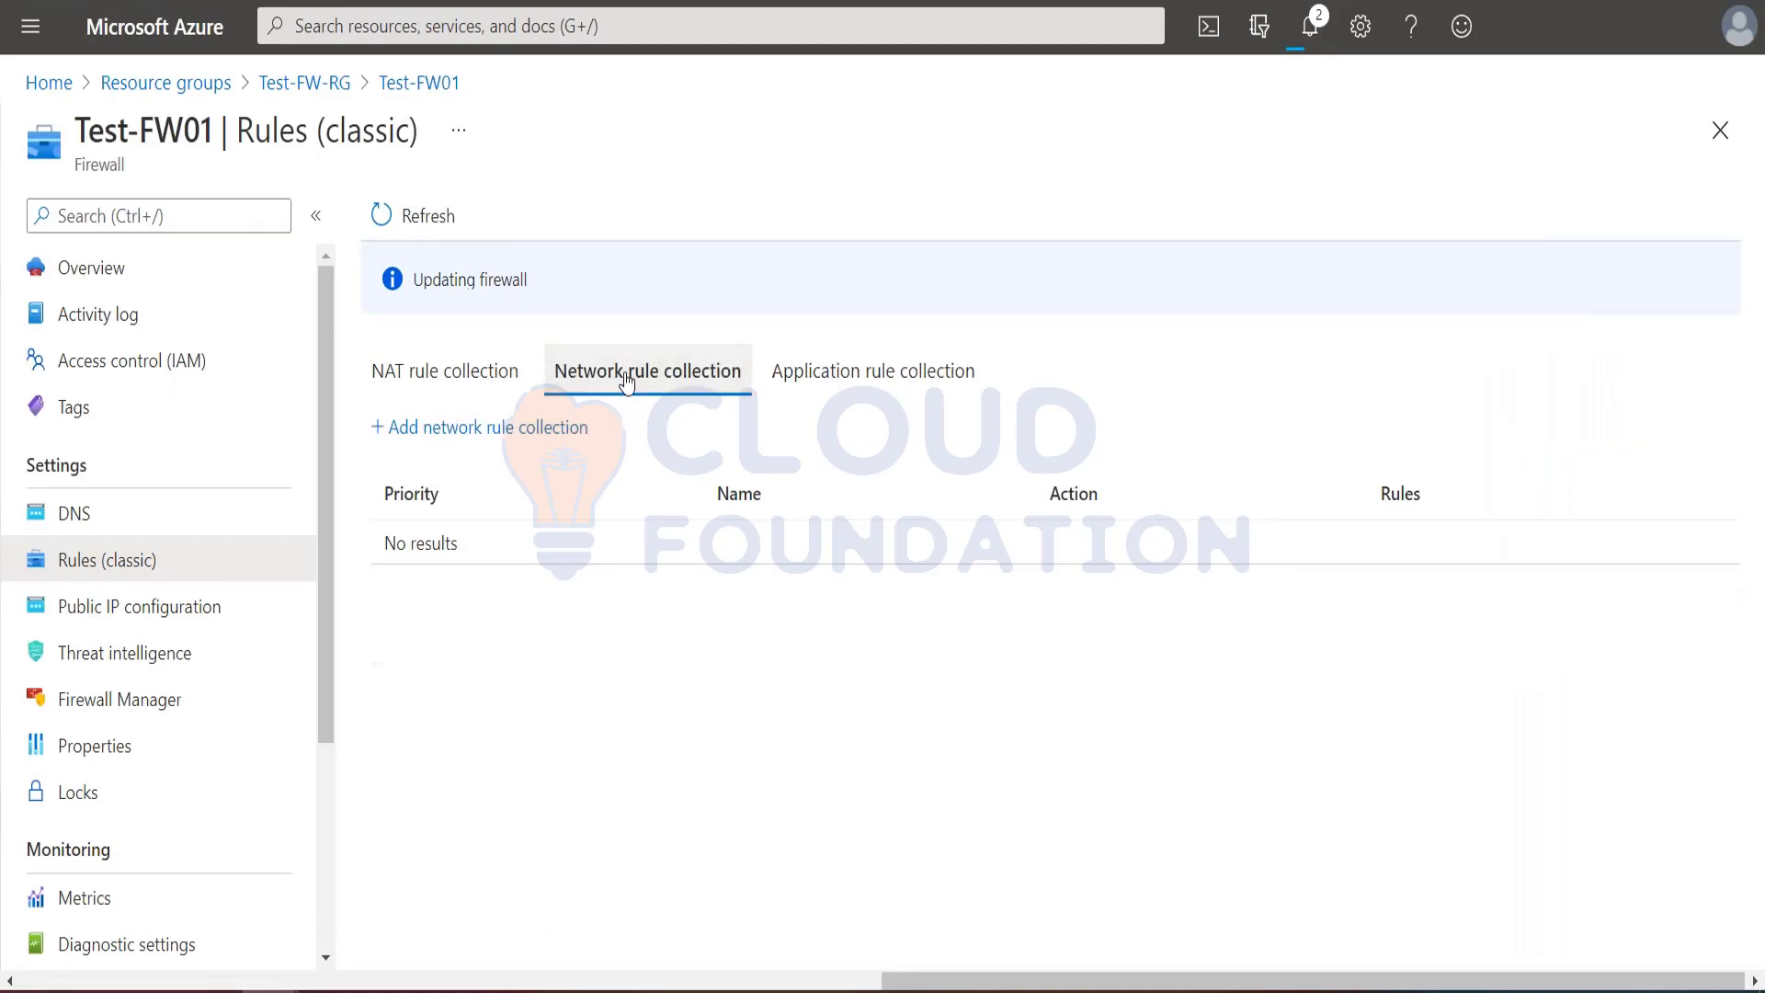
{"action": "left_click", "coordinate": [478, 427]}
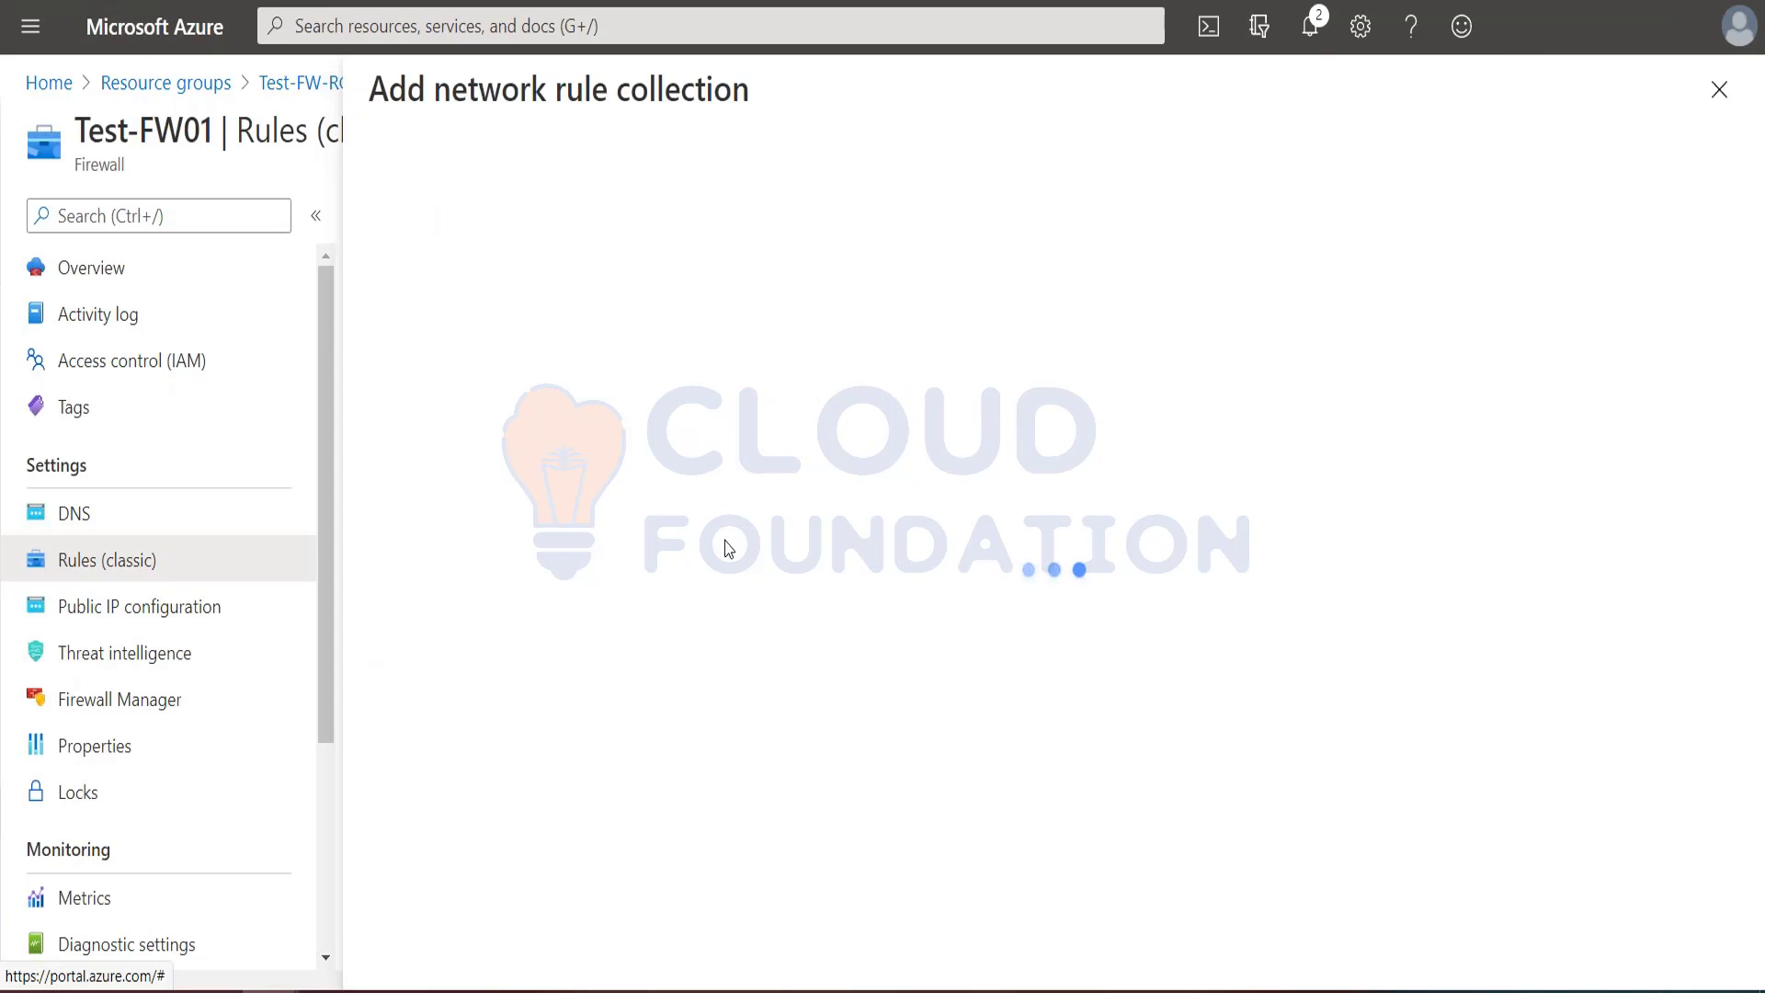
Step: Name the network rule collection Net-Coll01, copied from the tutorial, and set its priority to 200
{"action": "key", "text": "ctrl+Tab"}
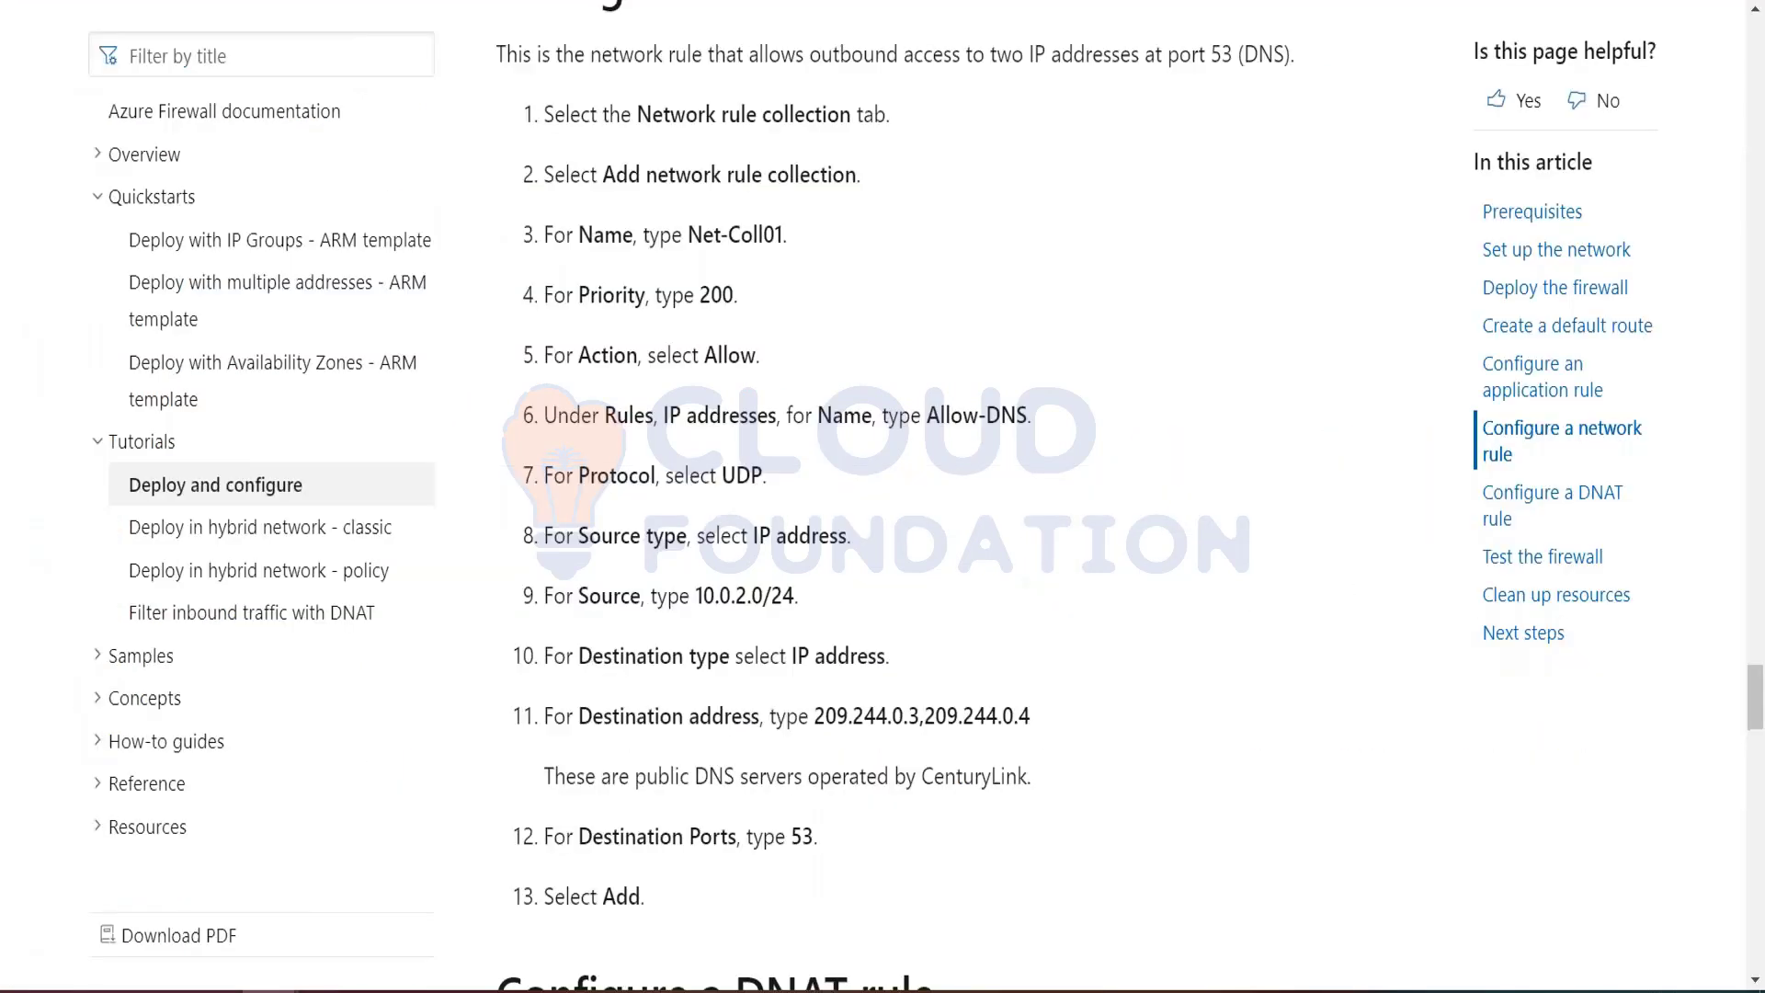
{"action": "left_click_drag", "start_coordinate": [696, 230], "coordinate": [783, 240]}
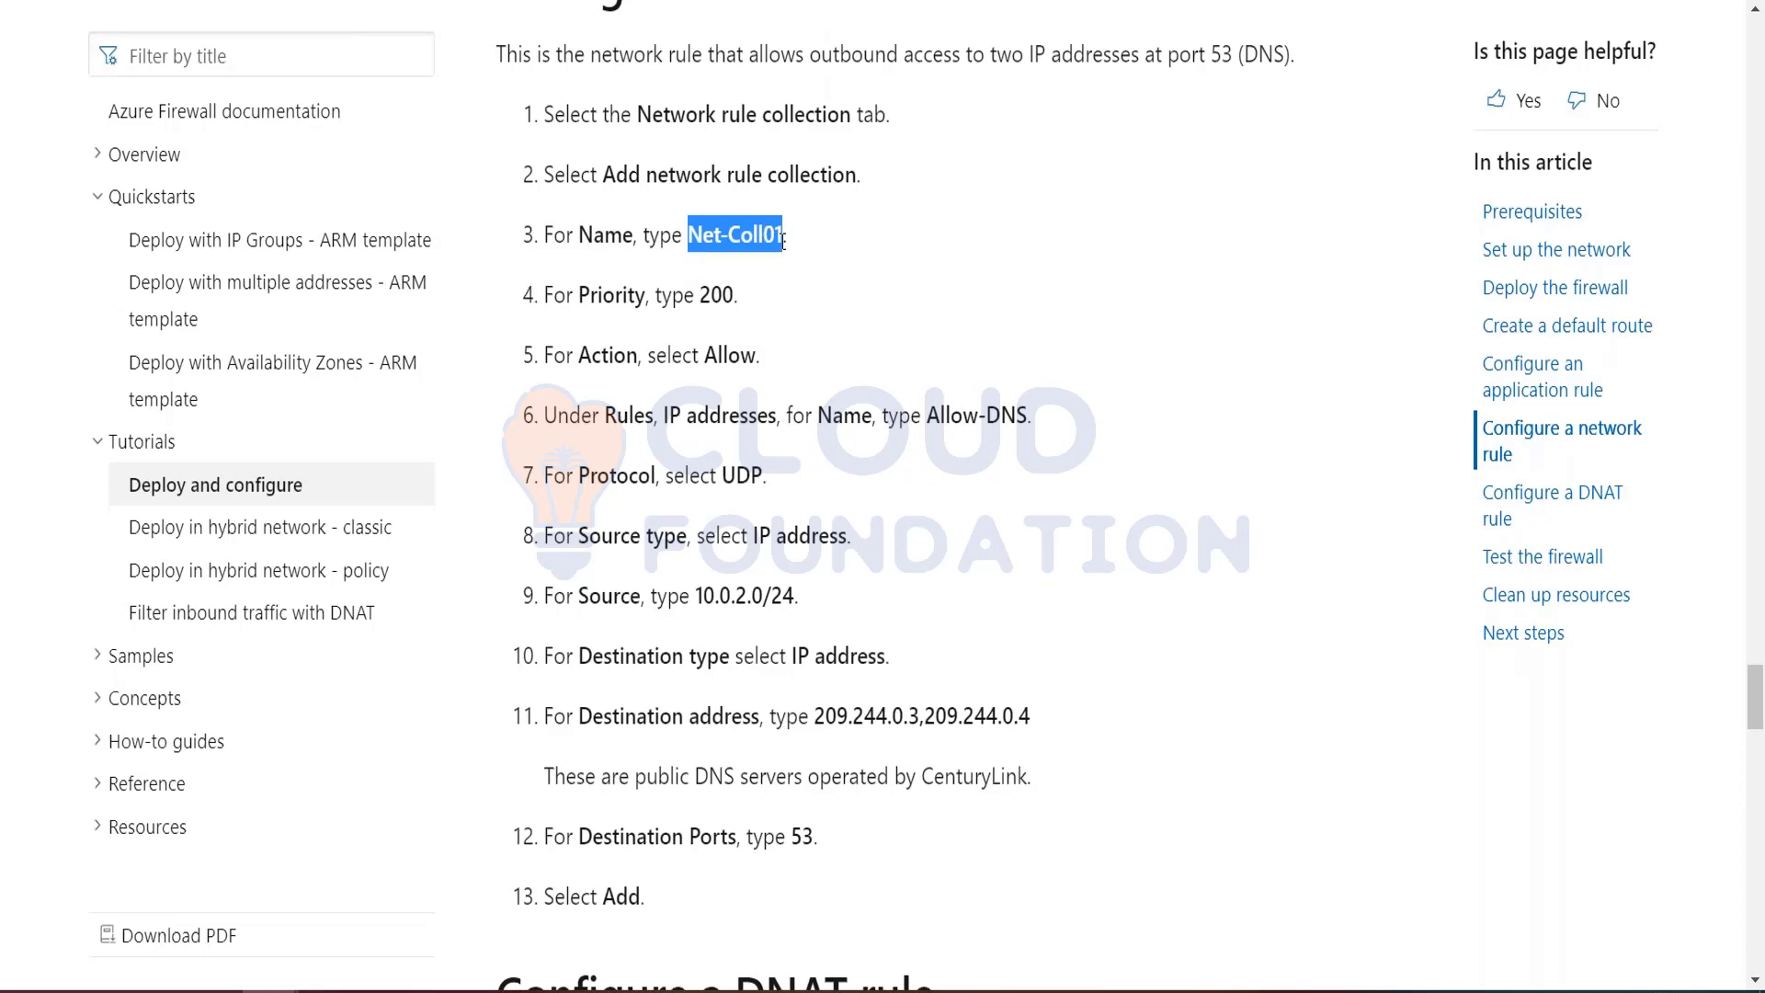
{"action": "key", "text": "ctrl+Tab"}
{"action": "key", "text": "ctrl+v"}
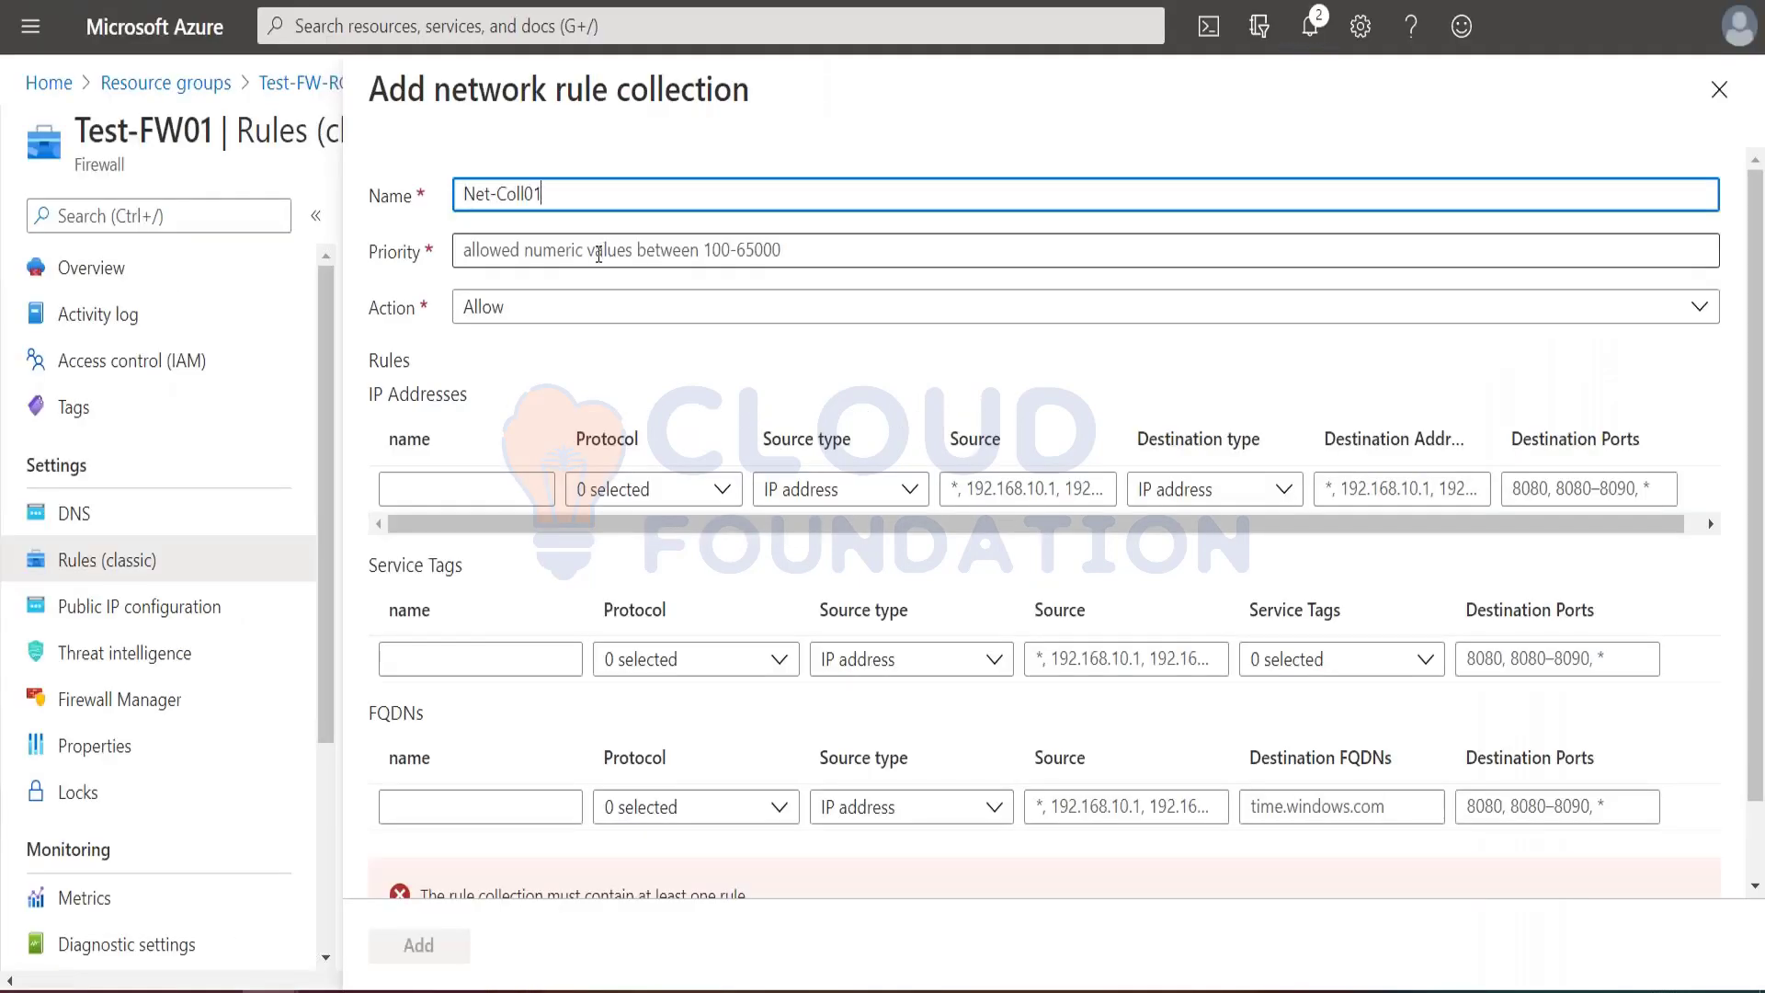
{"action": "left_click", "coordinate": [518, 250]}
{"action": "type", "text": "200"}
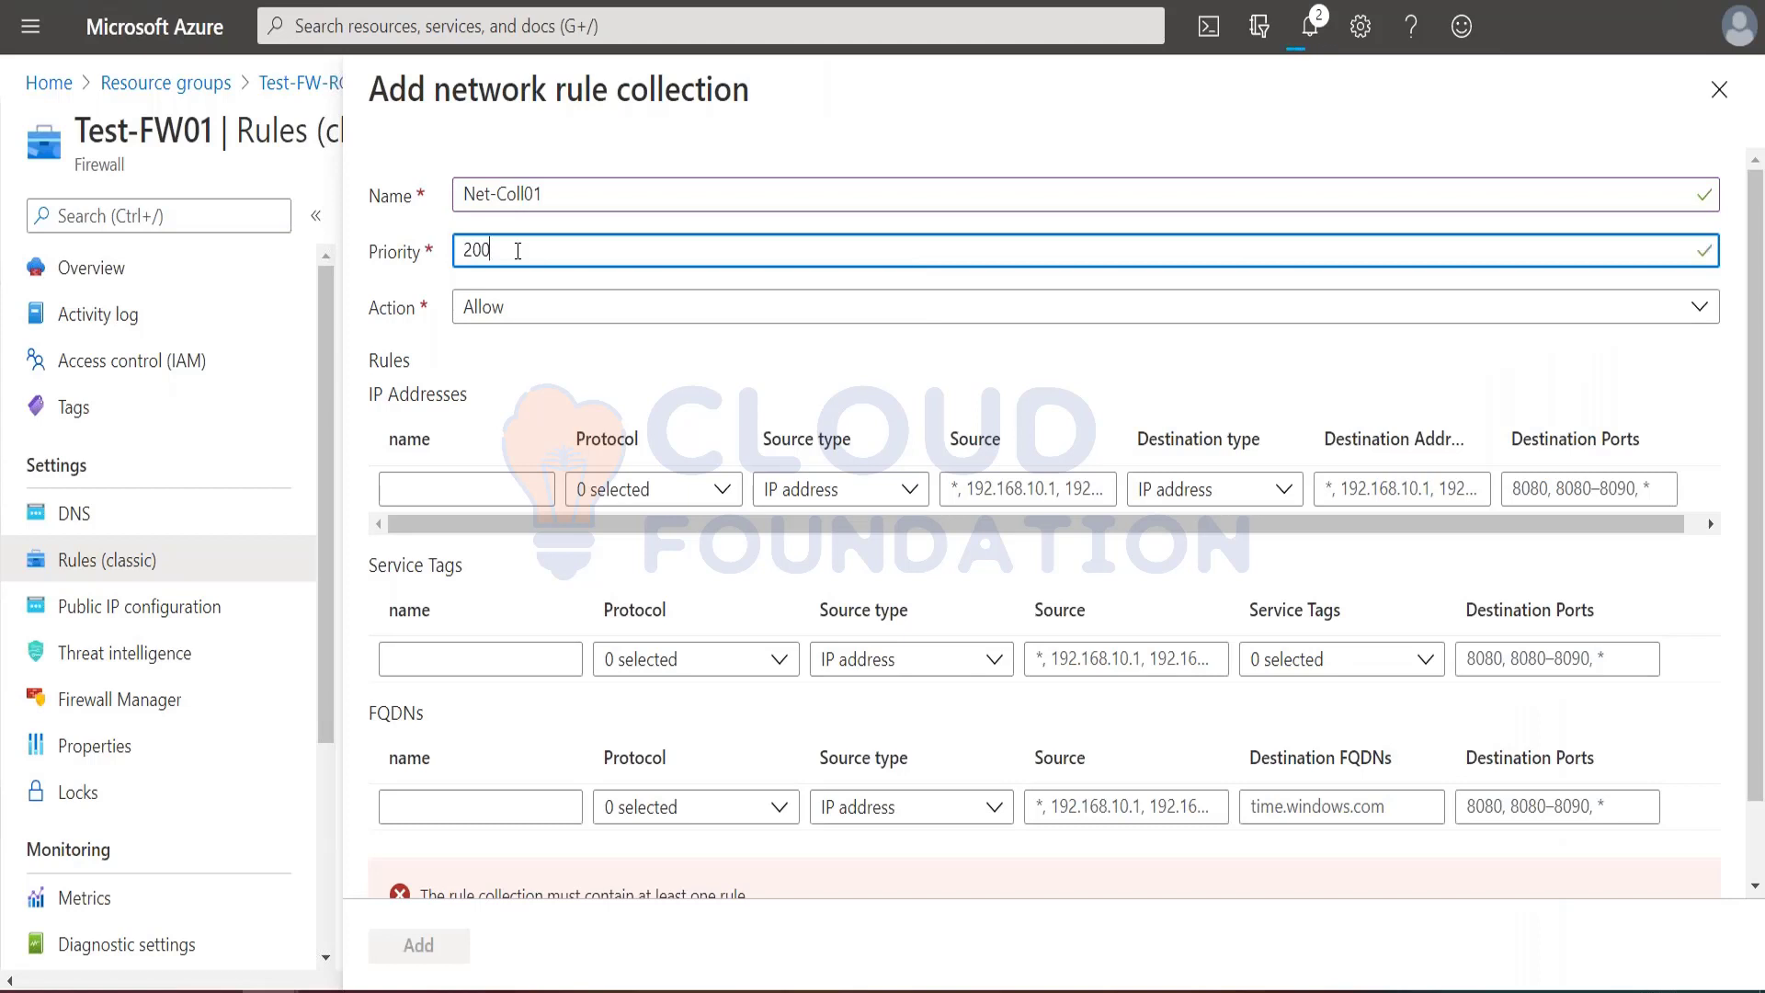
Step: Name the first IP Addresses rule Allow-DNS, as given in the tutorial
{"action": "key", "text": "ctrl+Tab"}
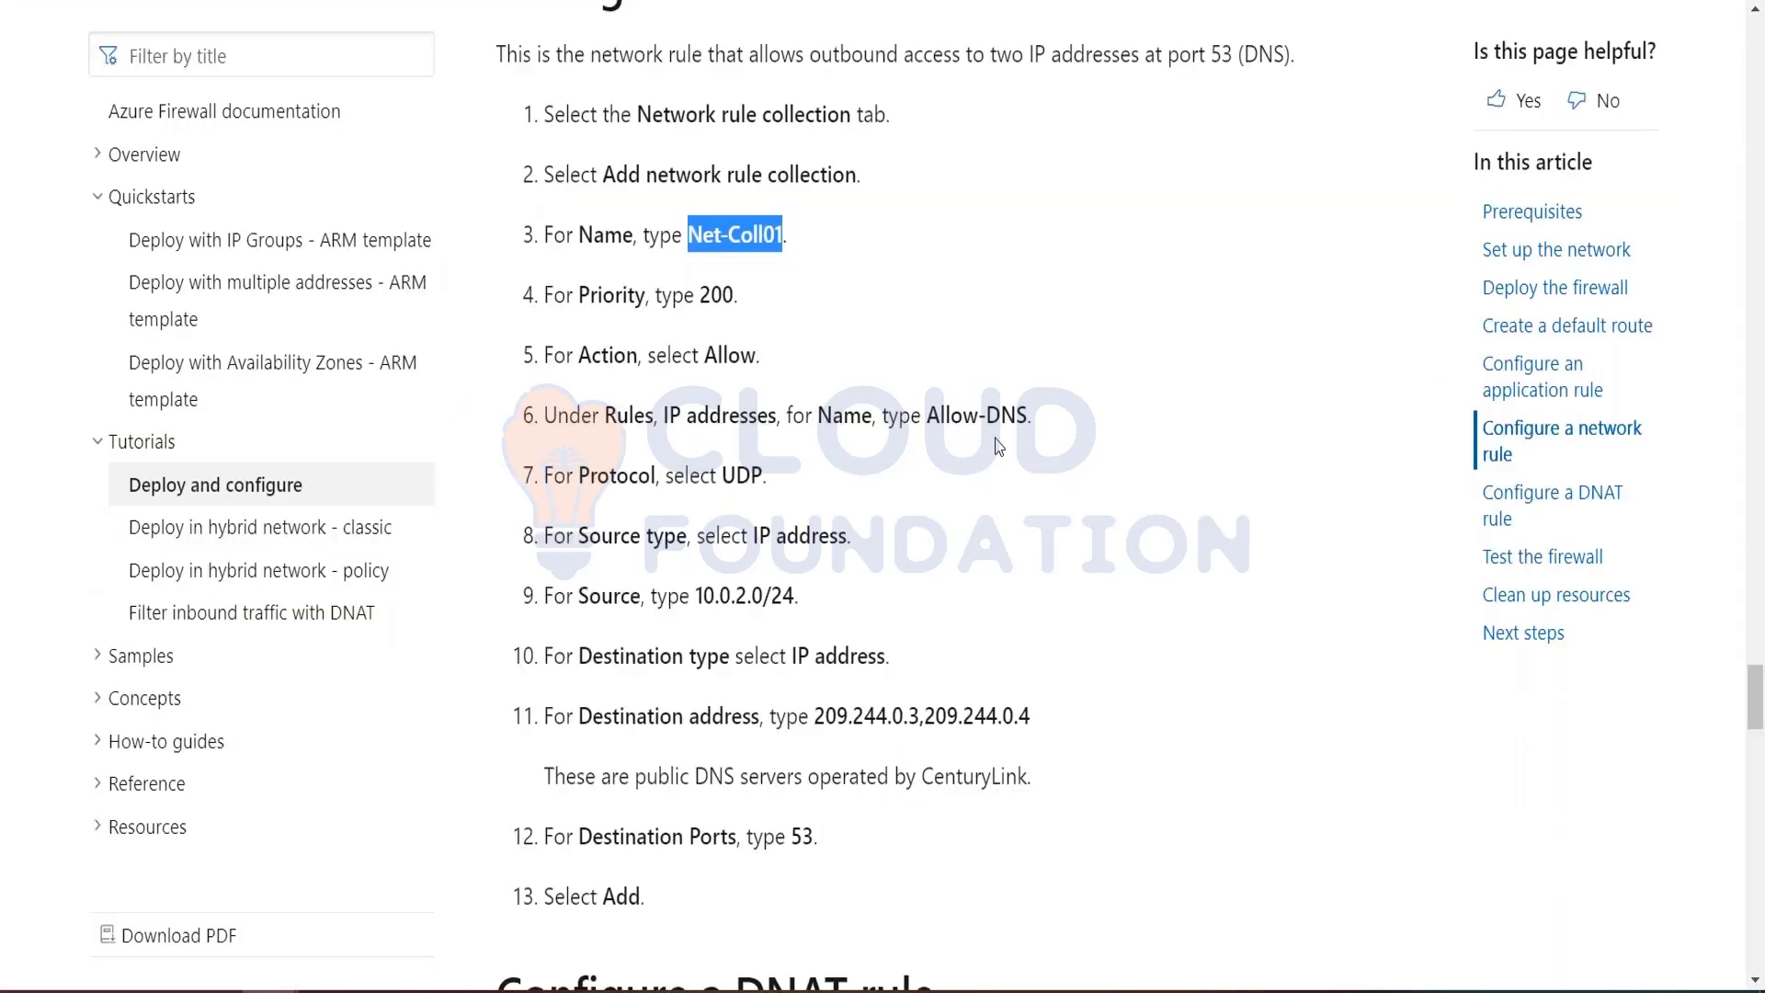
{"action": "left_click_drag", "start_coordinate": [929, 417], "coordinate": [1028, 416]}
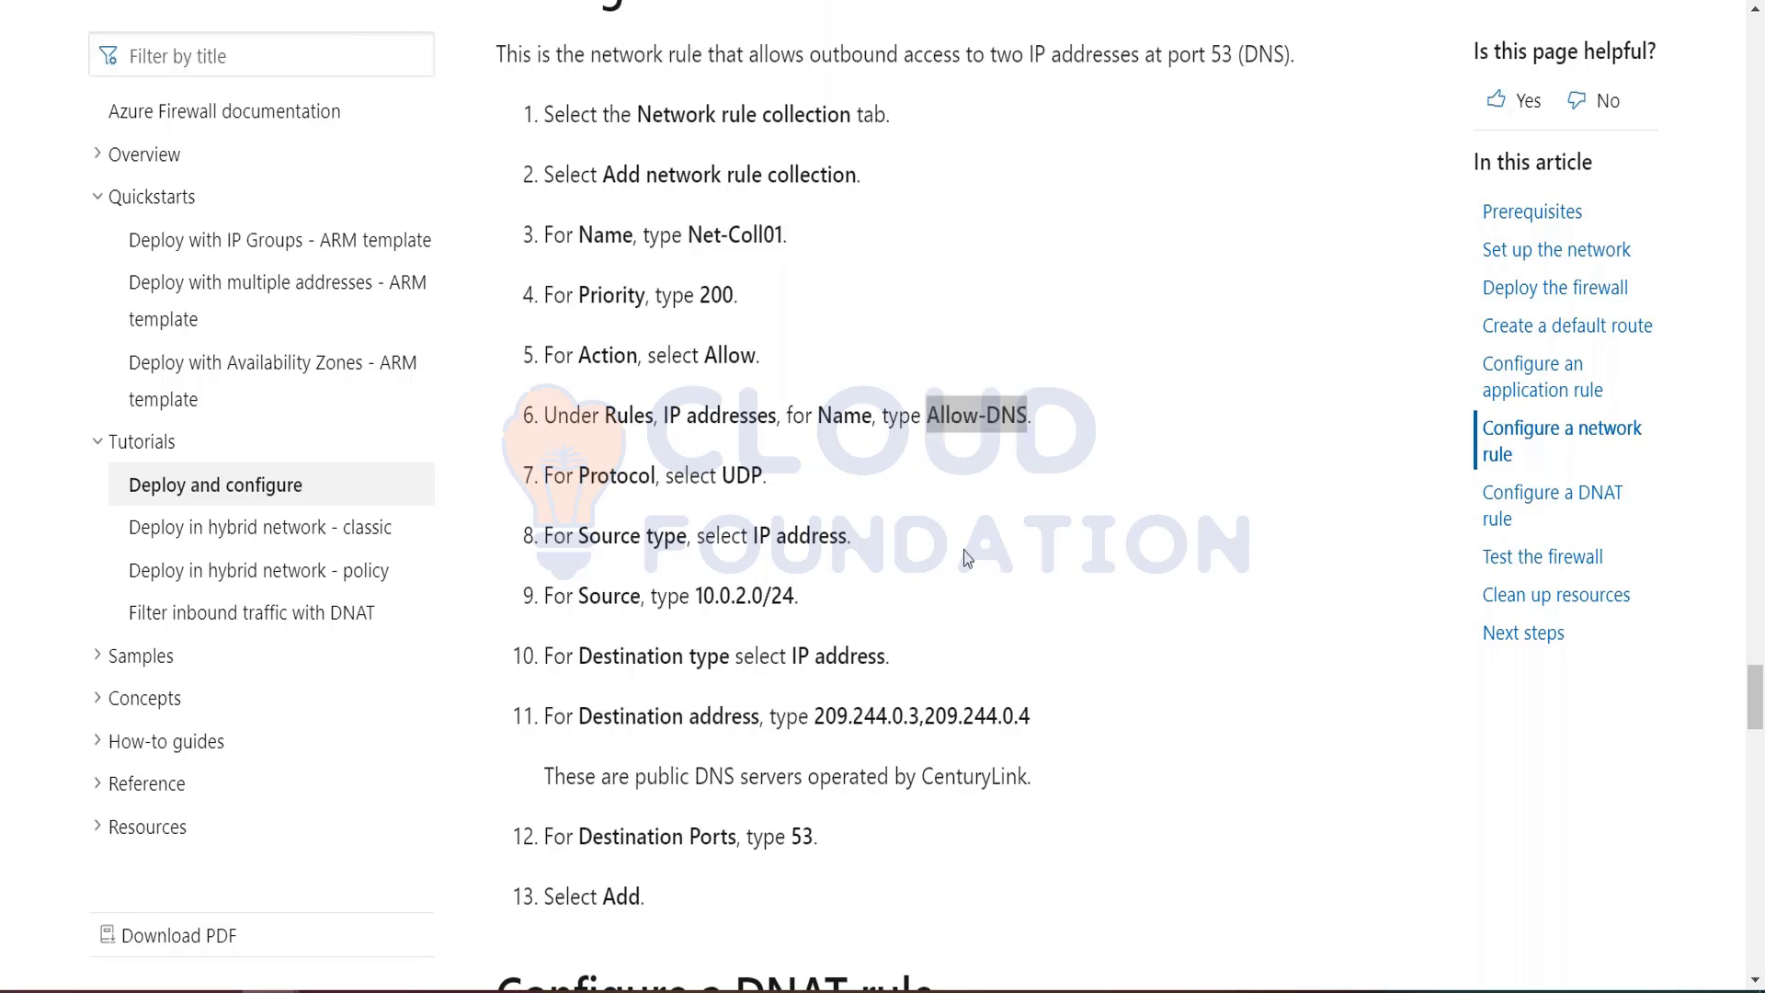
{"action": "key", "text": "ctrl+Tab"}
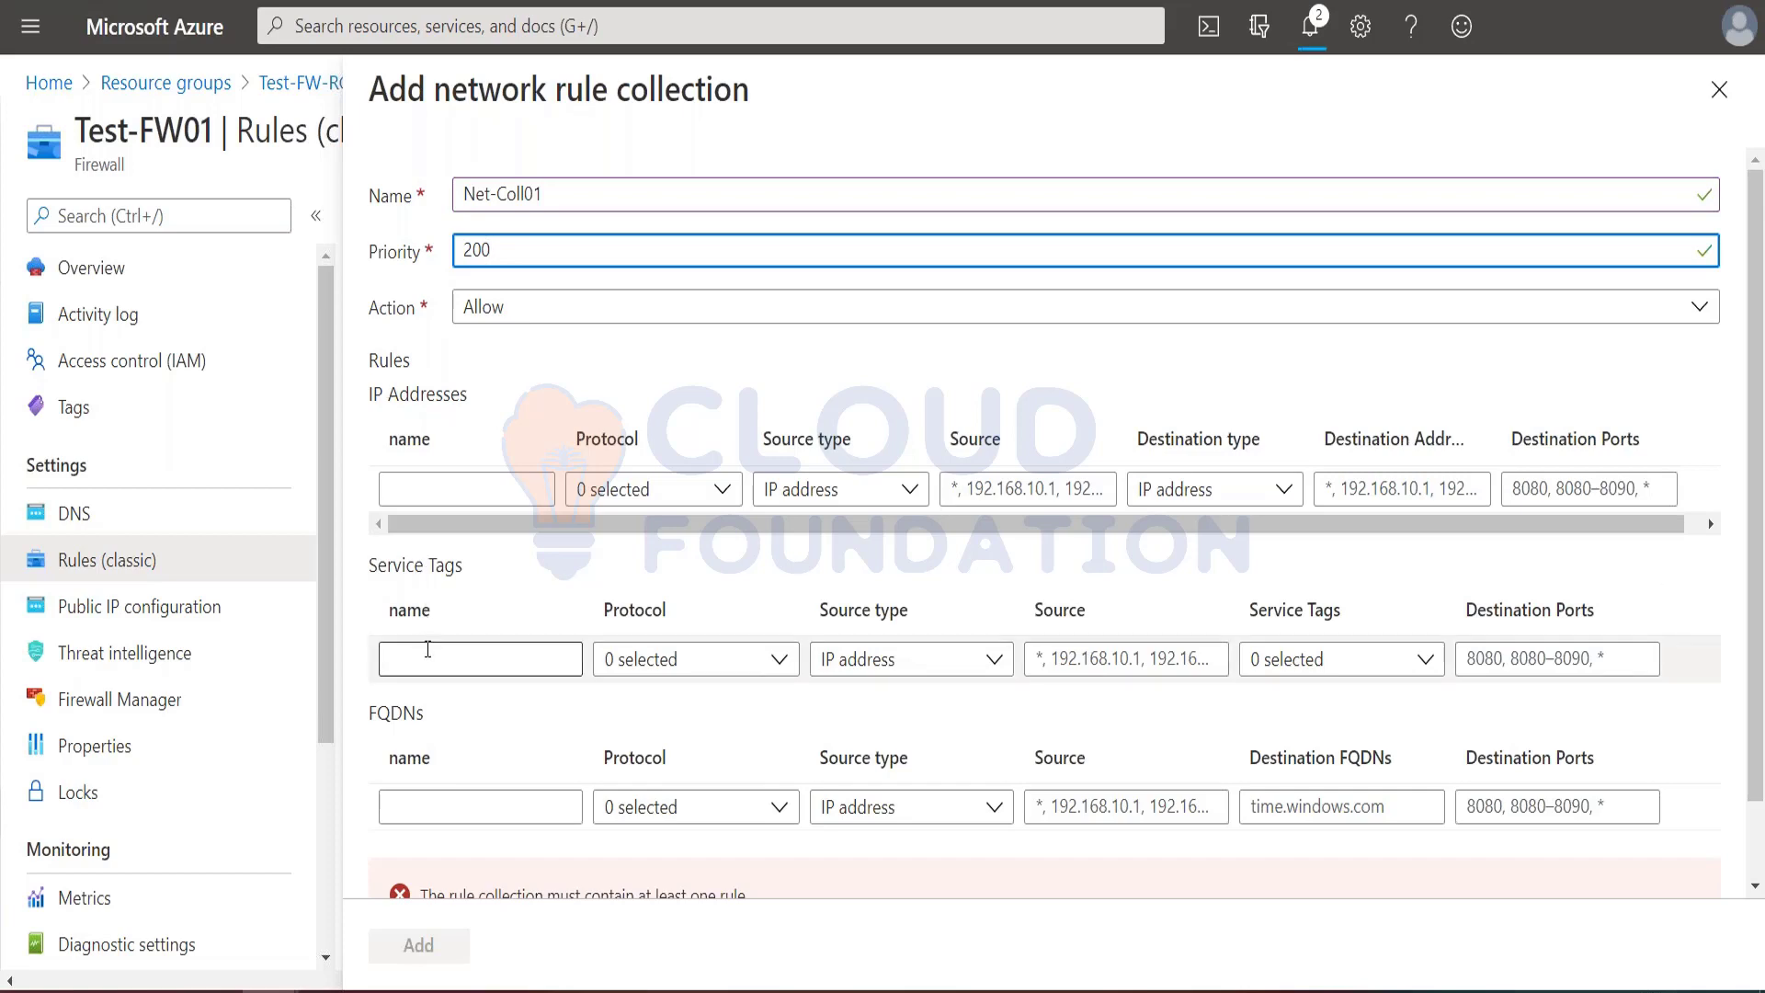
{"action": "scroll", "coordinate": [445, 729], "scroll_direction": "down", "scroll_amount": 1}
{"action": "scroll", "coordinate": [445, 591], "scroll_direction": "up", "scroll_amount": 1}
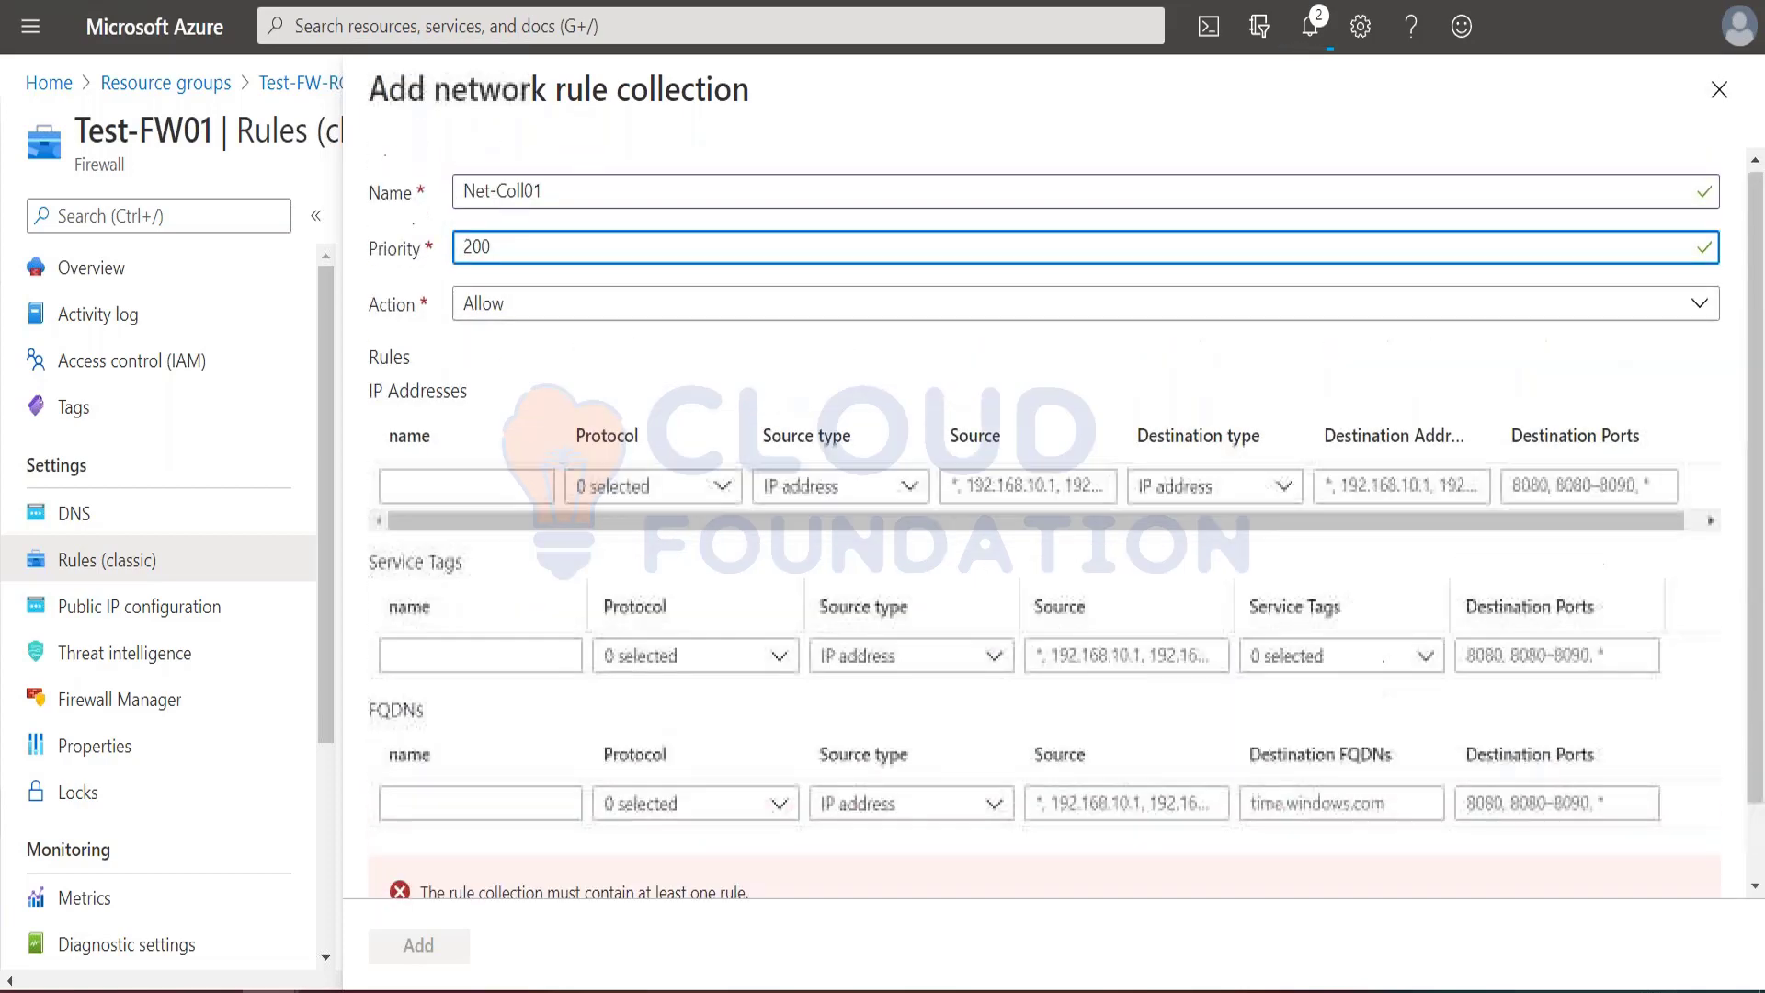
{"action": "left_click", "coordinate": [431, 496]}
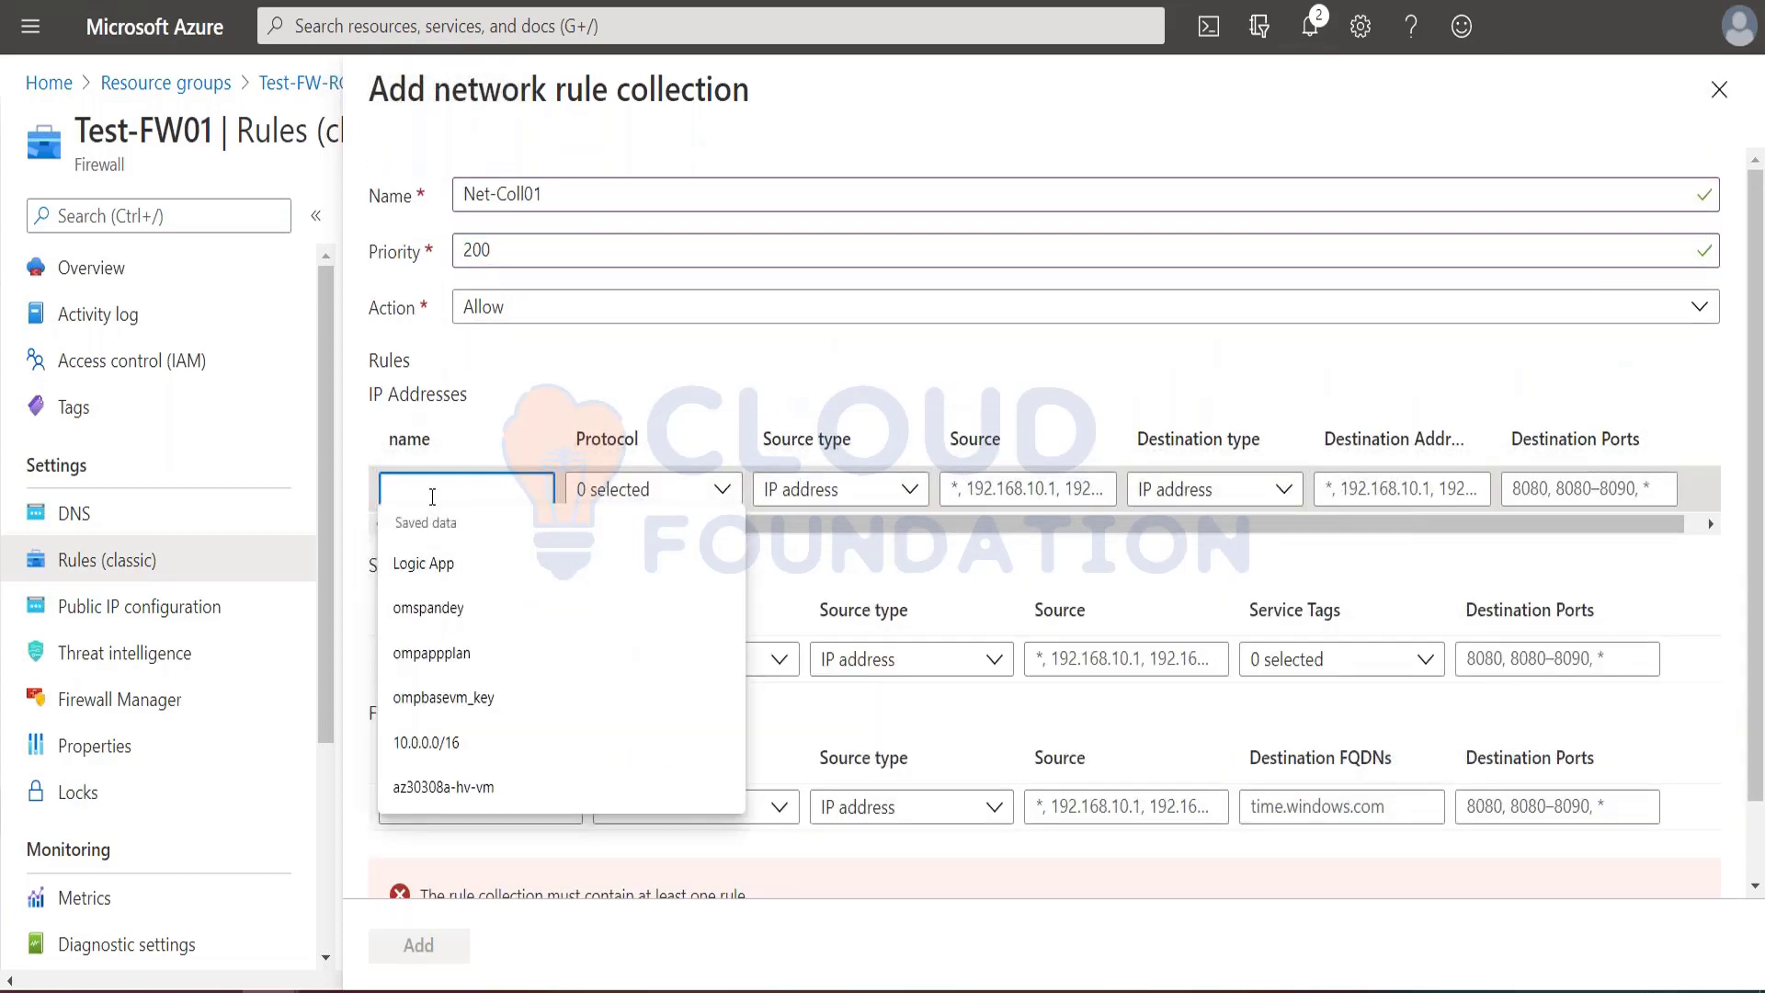
{"action": "type", "text": "Allow-DNS"}
Step: Select TCP and UDP as the Allow-DNS rule's protocols and choose IP address as its source type
{"action": "left_click", "coordinate": [724, 489]}
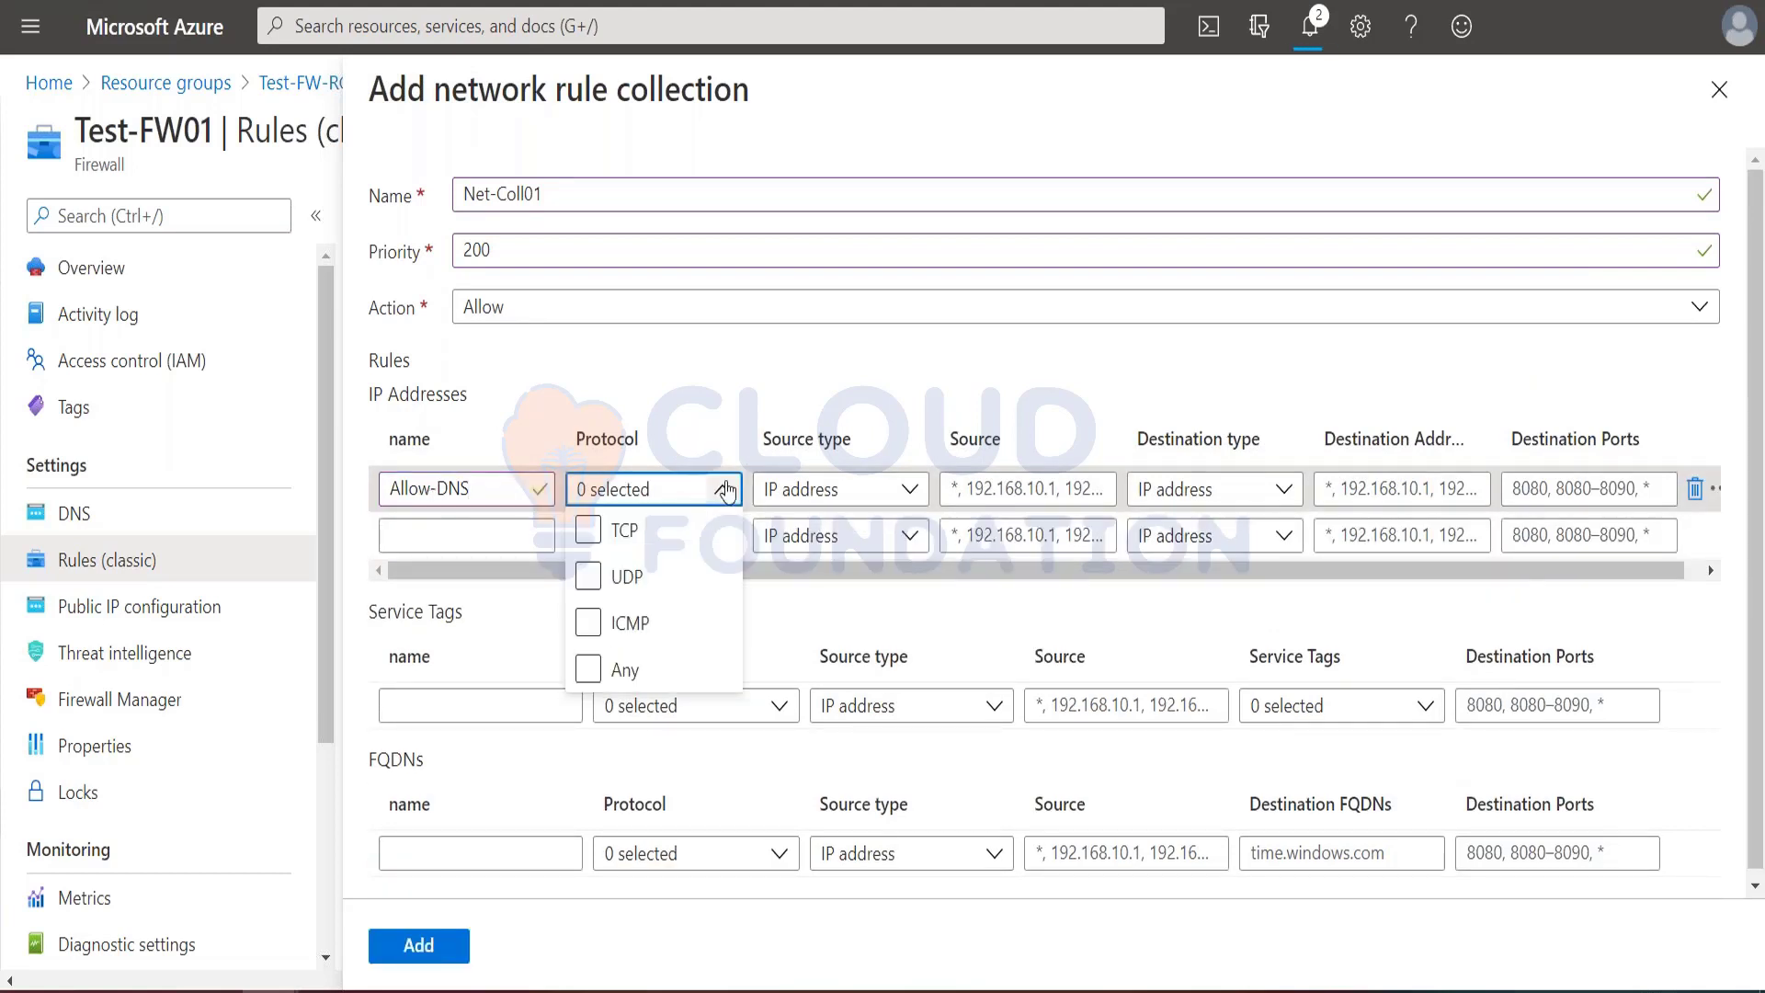
{"action": "left_click", "coordinate": [589, 531]}
{"action": "left_click", "coordinate": [589, 579]}
{"action": "left_click", "coordinate": [678, 409]}
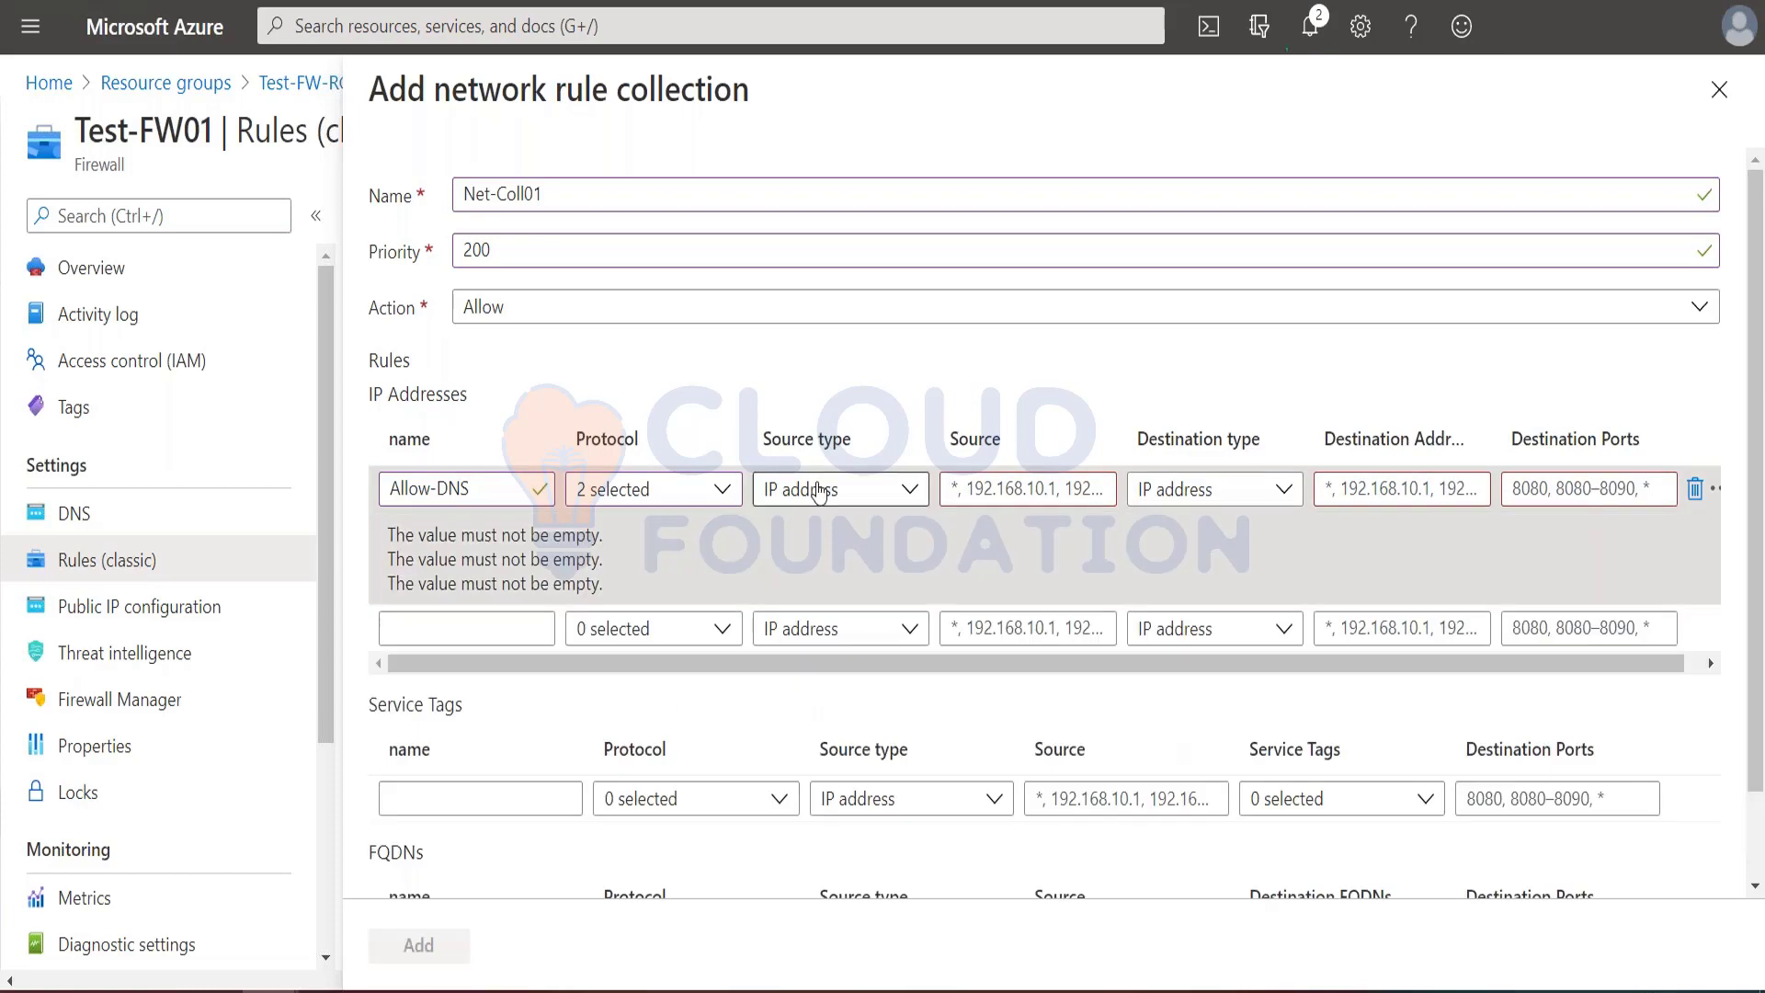
{"action": "left_click", "coordinate": [814, 490]}
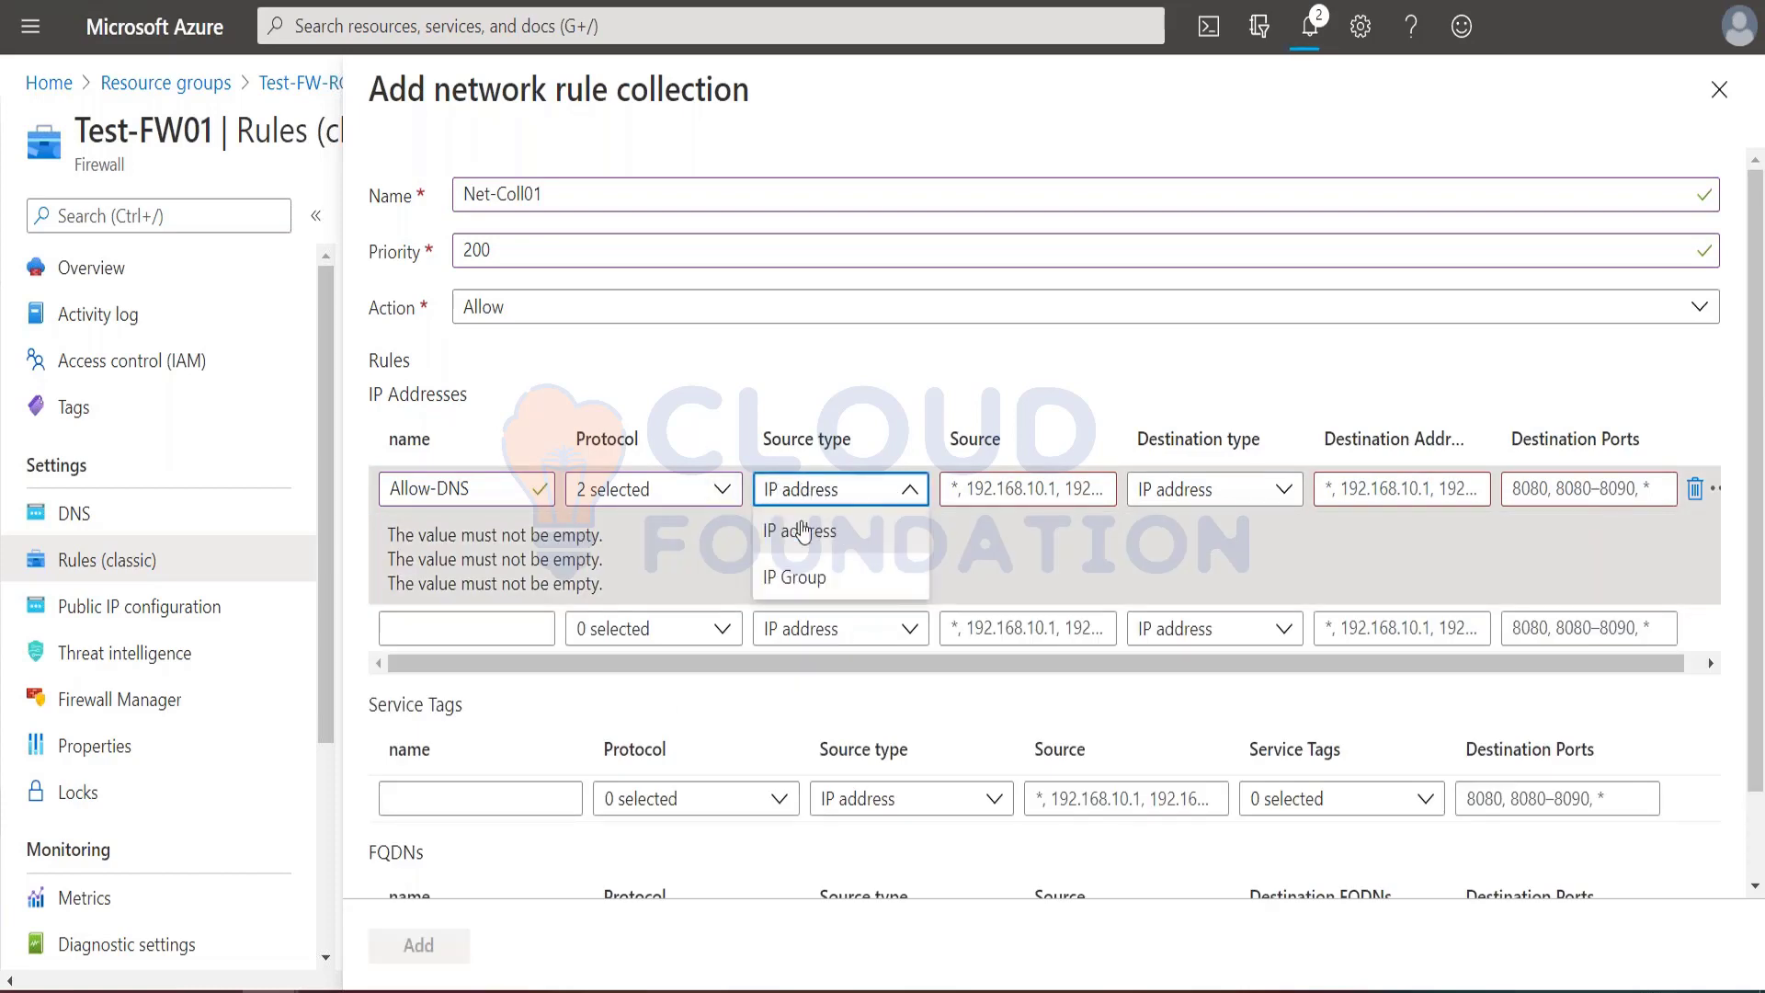
{"action": "left_click", "coordinate": [804, 530]}
Step: Check the tutorial's protocol setting and deselect TCP for the Allow-DNS rule, leaving UDP selected
{"action": "left_click", "coordinate": [952, 490]}
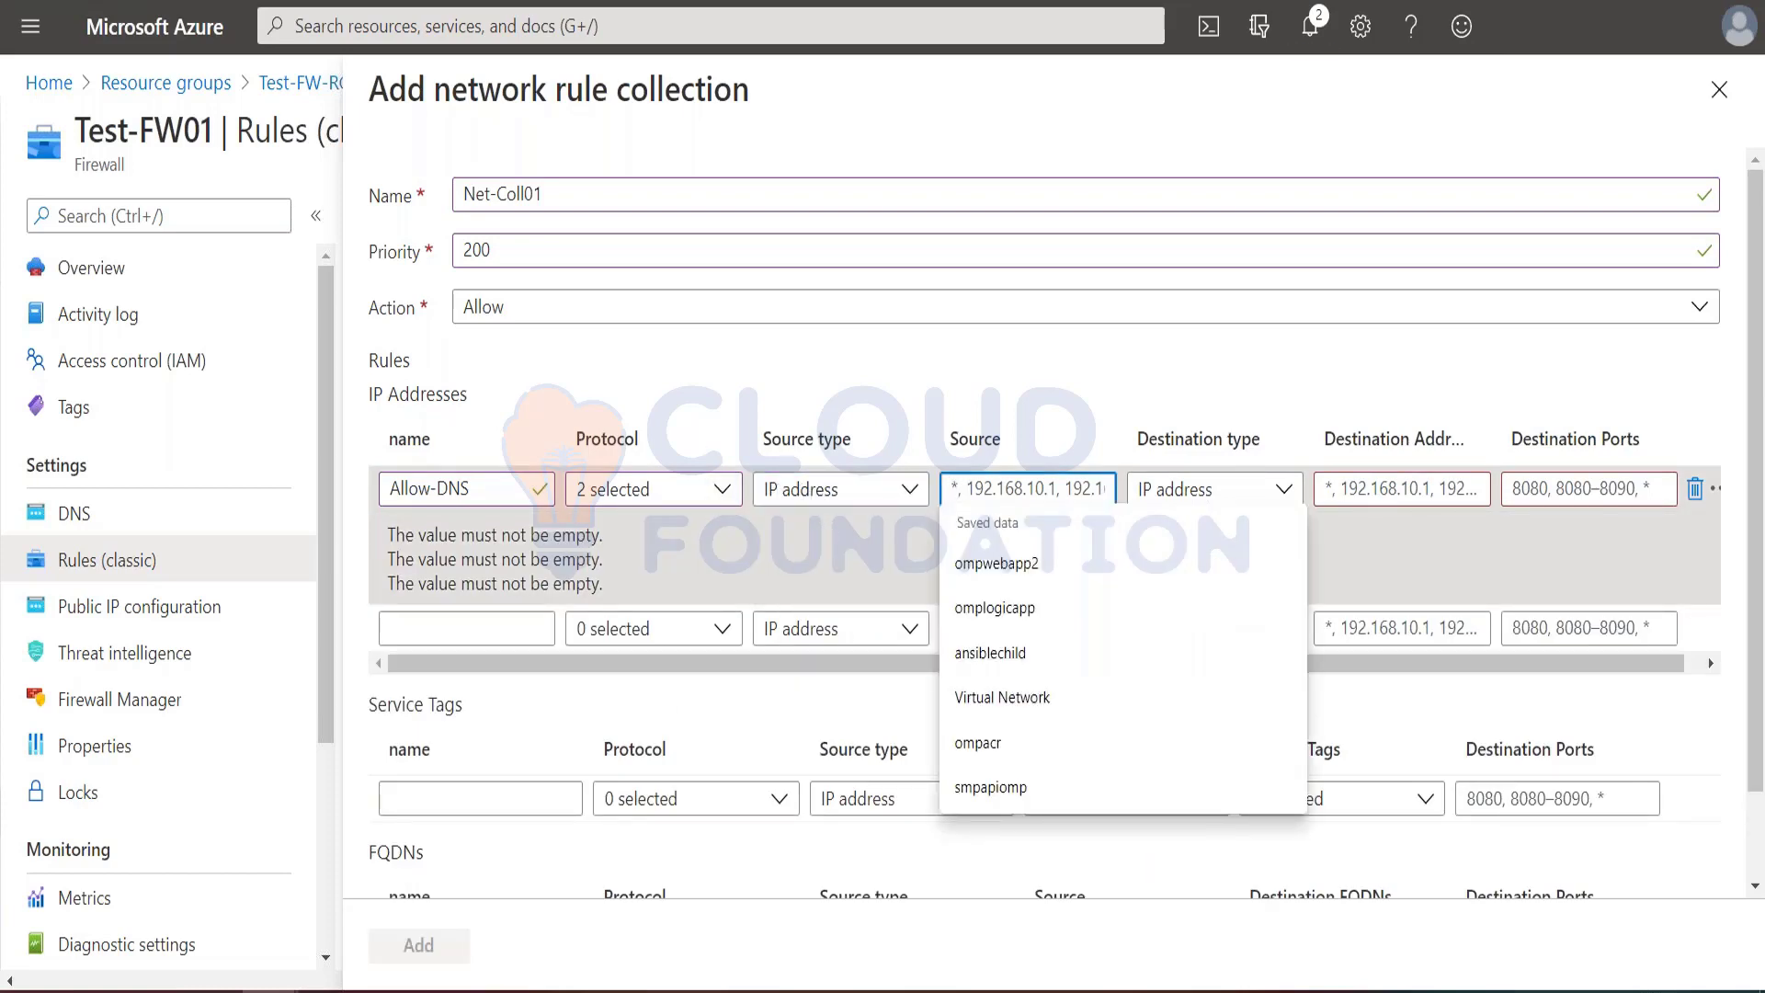
{"action": "key", "text": "alt+Tab"}
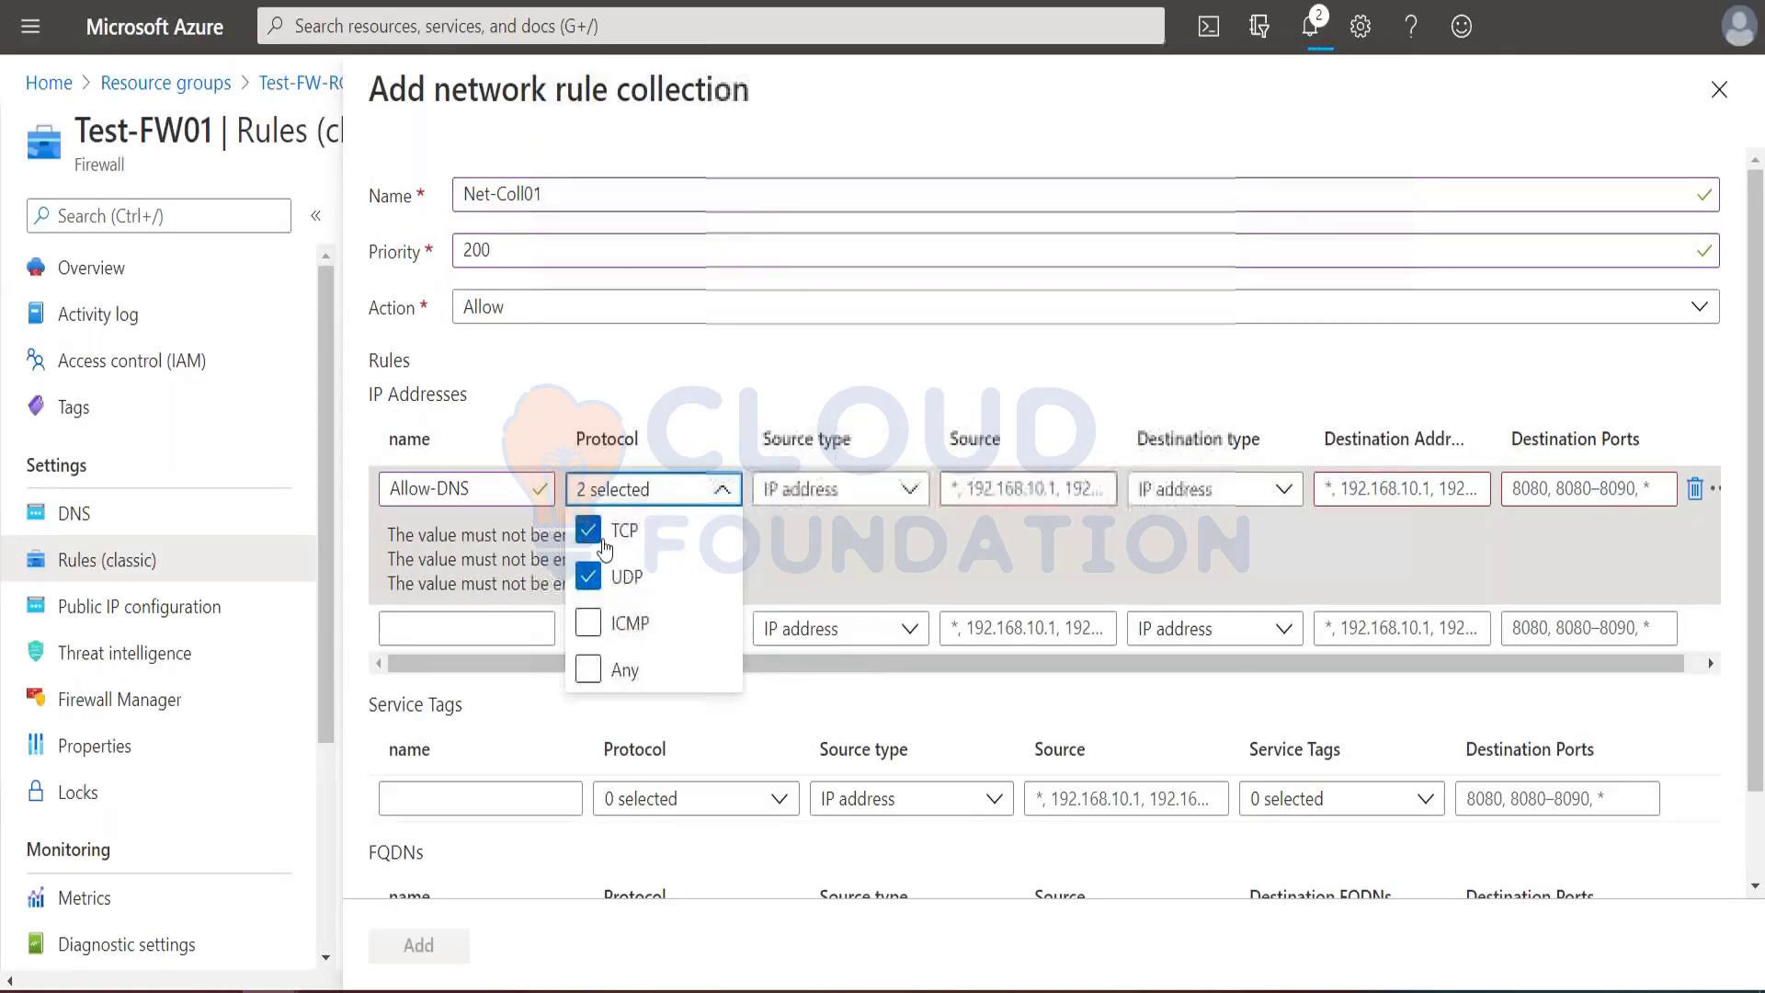
{"action": "left_click", "coordinate": [588, 530]}
Step: Set the Allow-DNS rule's source to 10.0.2.0/24, copied from the tutorial
{"action": "left_click", "coordinate": [1032, 480]}
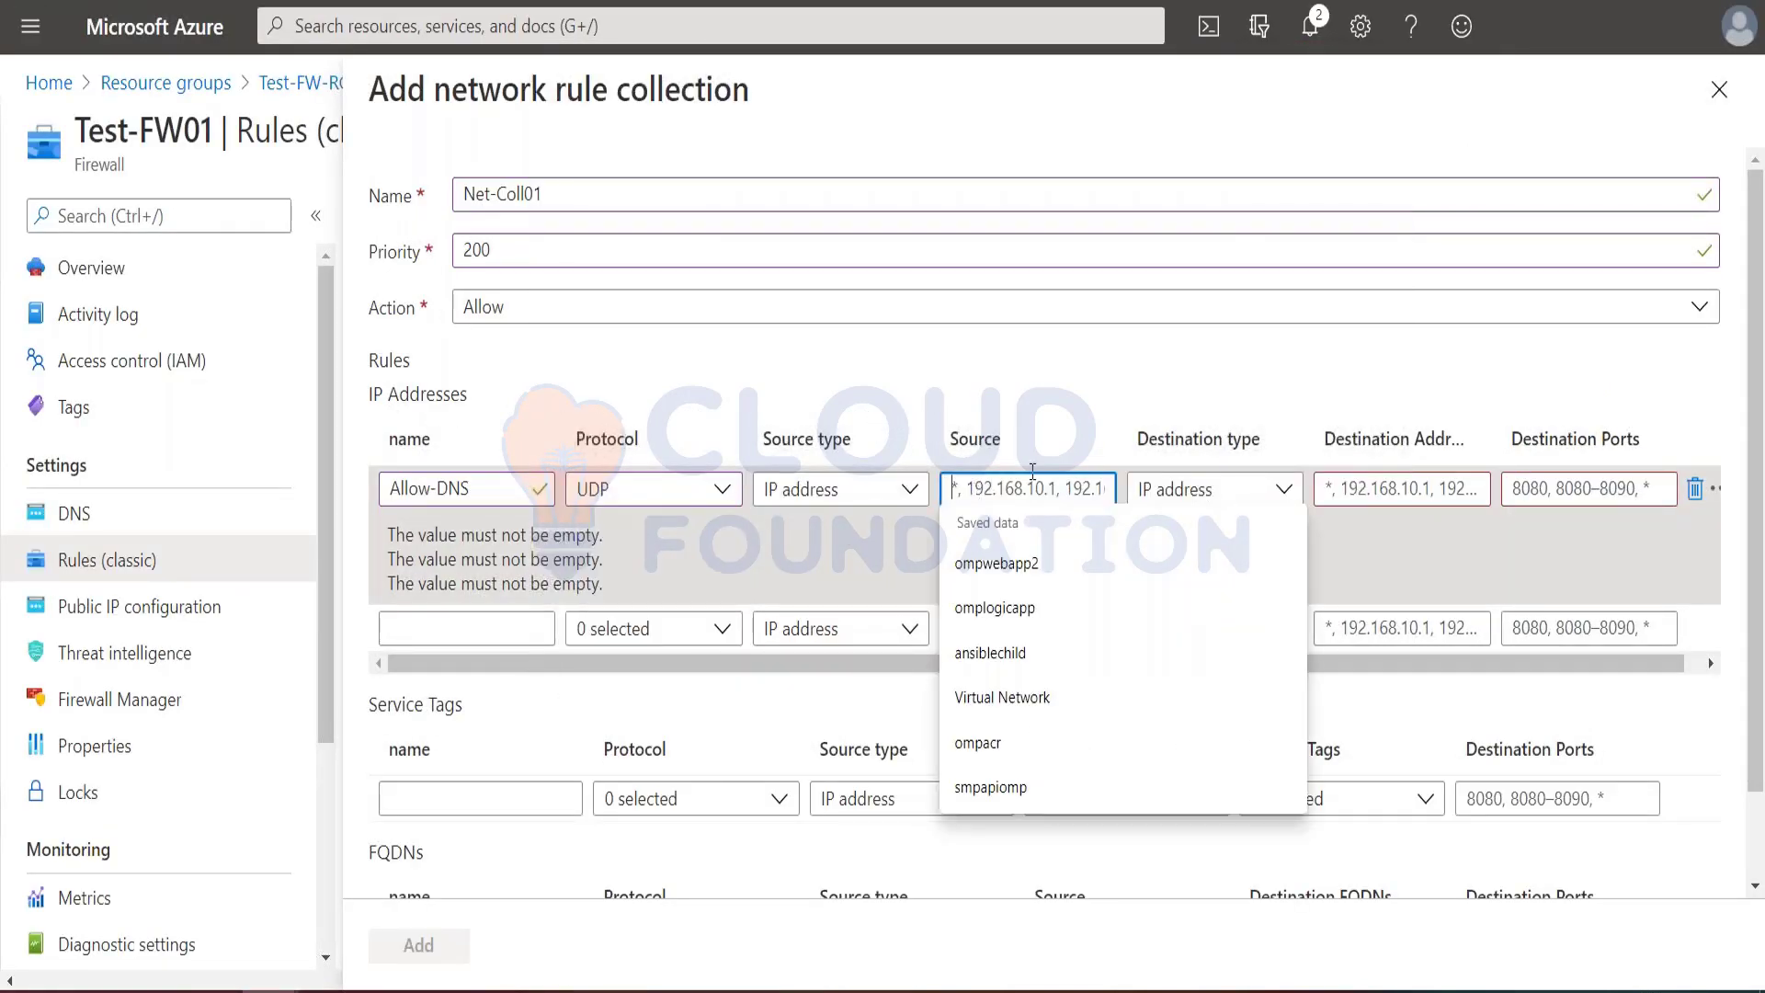
{"action": "key", "text": "alt+Tab"}
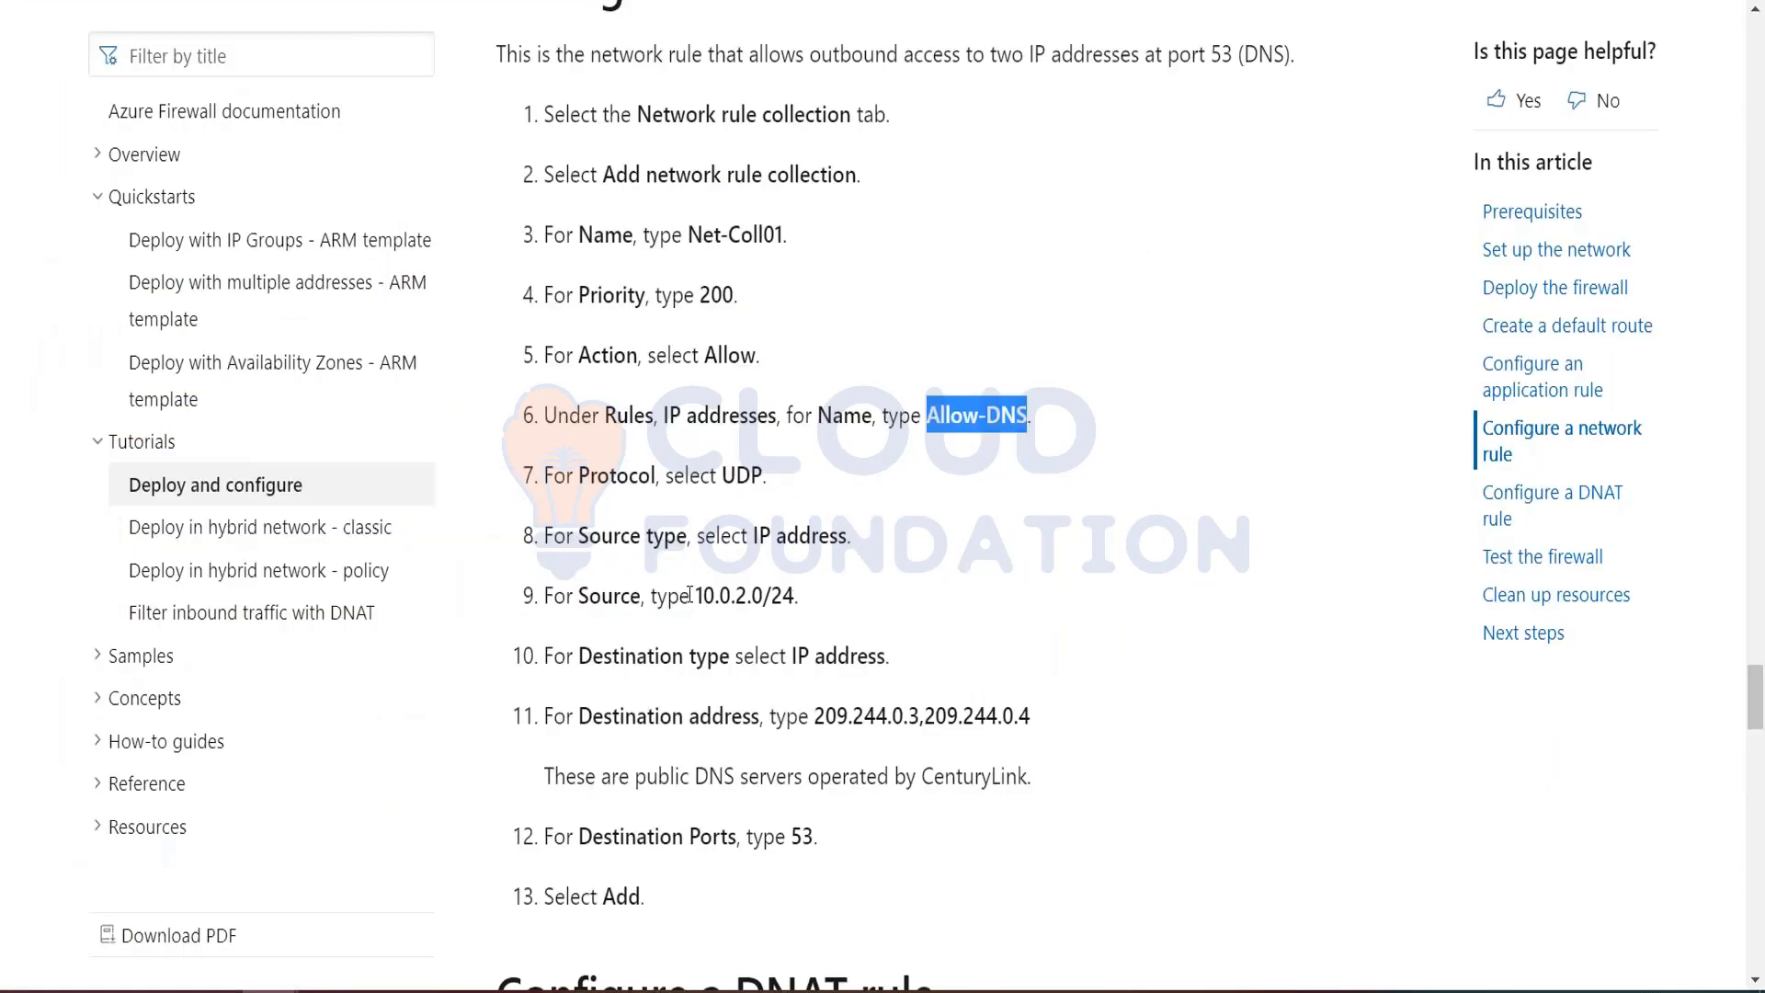
{"action": "left_click_drag", "start_coordinate": [694, 595], "coordinate": [795, 596]}
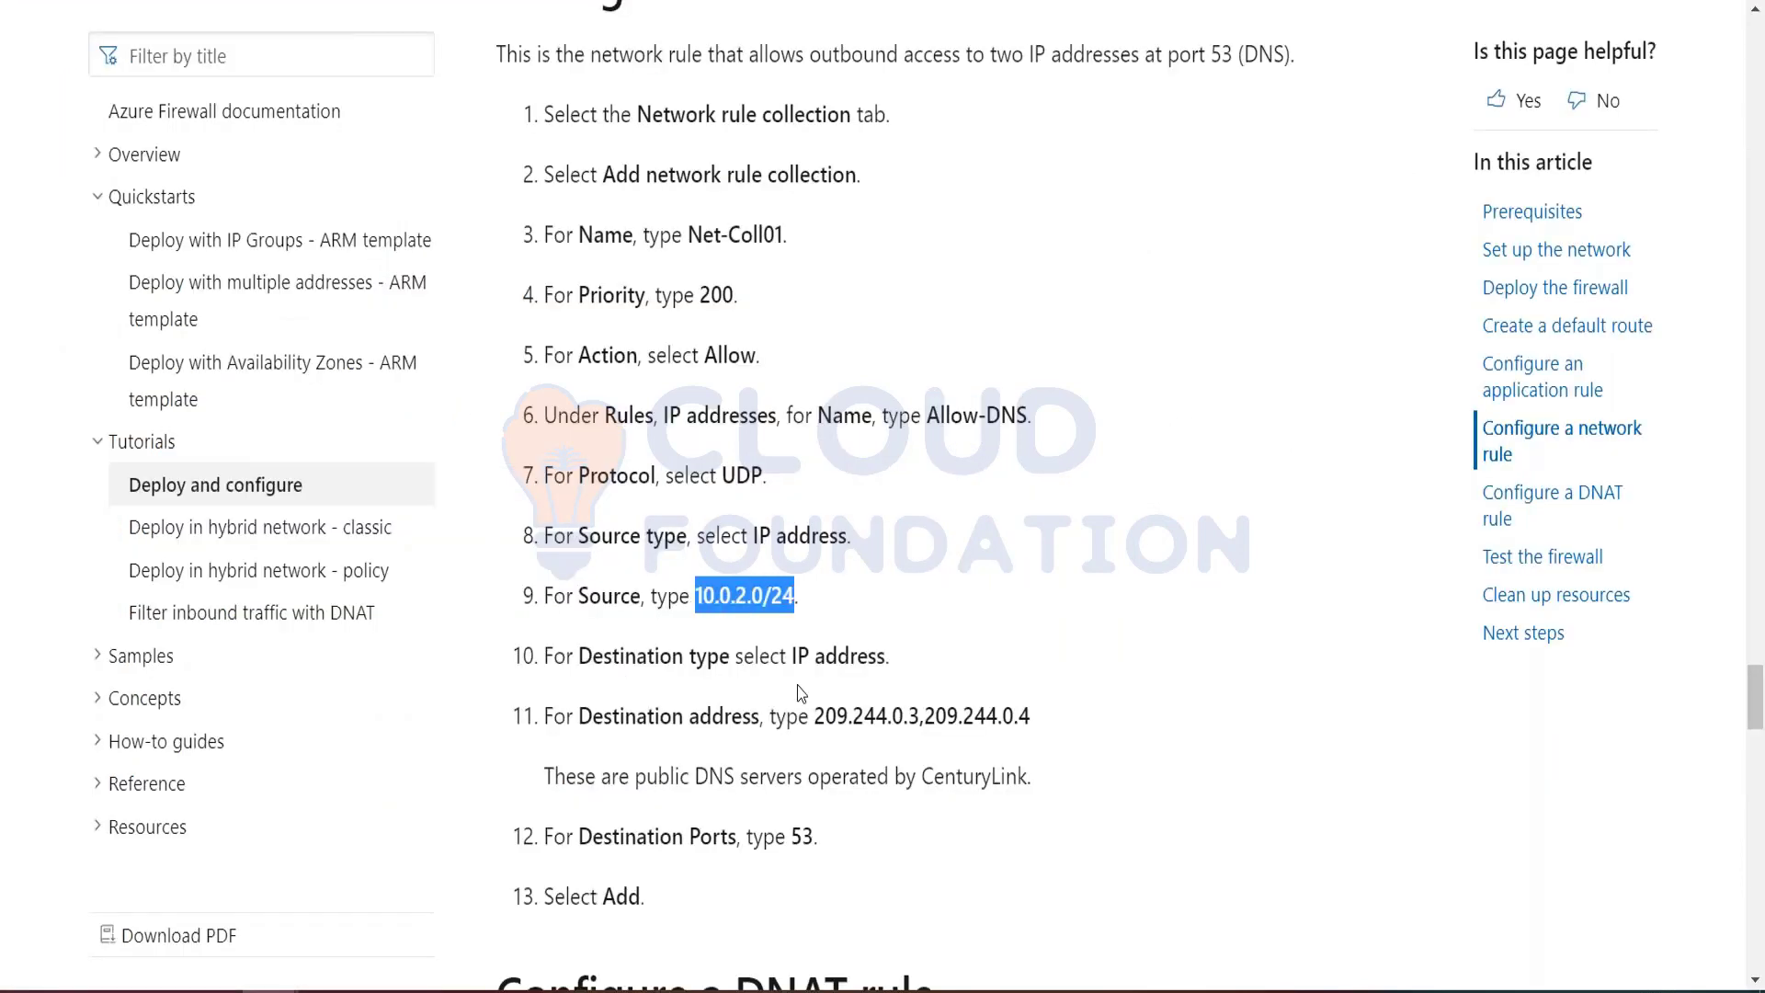
{"action": "key", "text": "ctrl+c"}
{"action": "key", "text": "alt+Tab"}
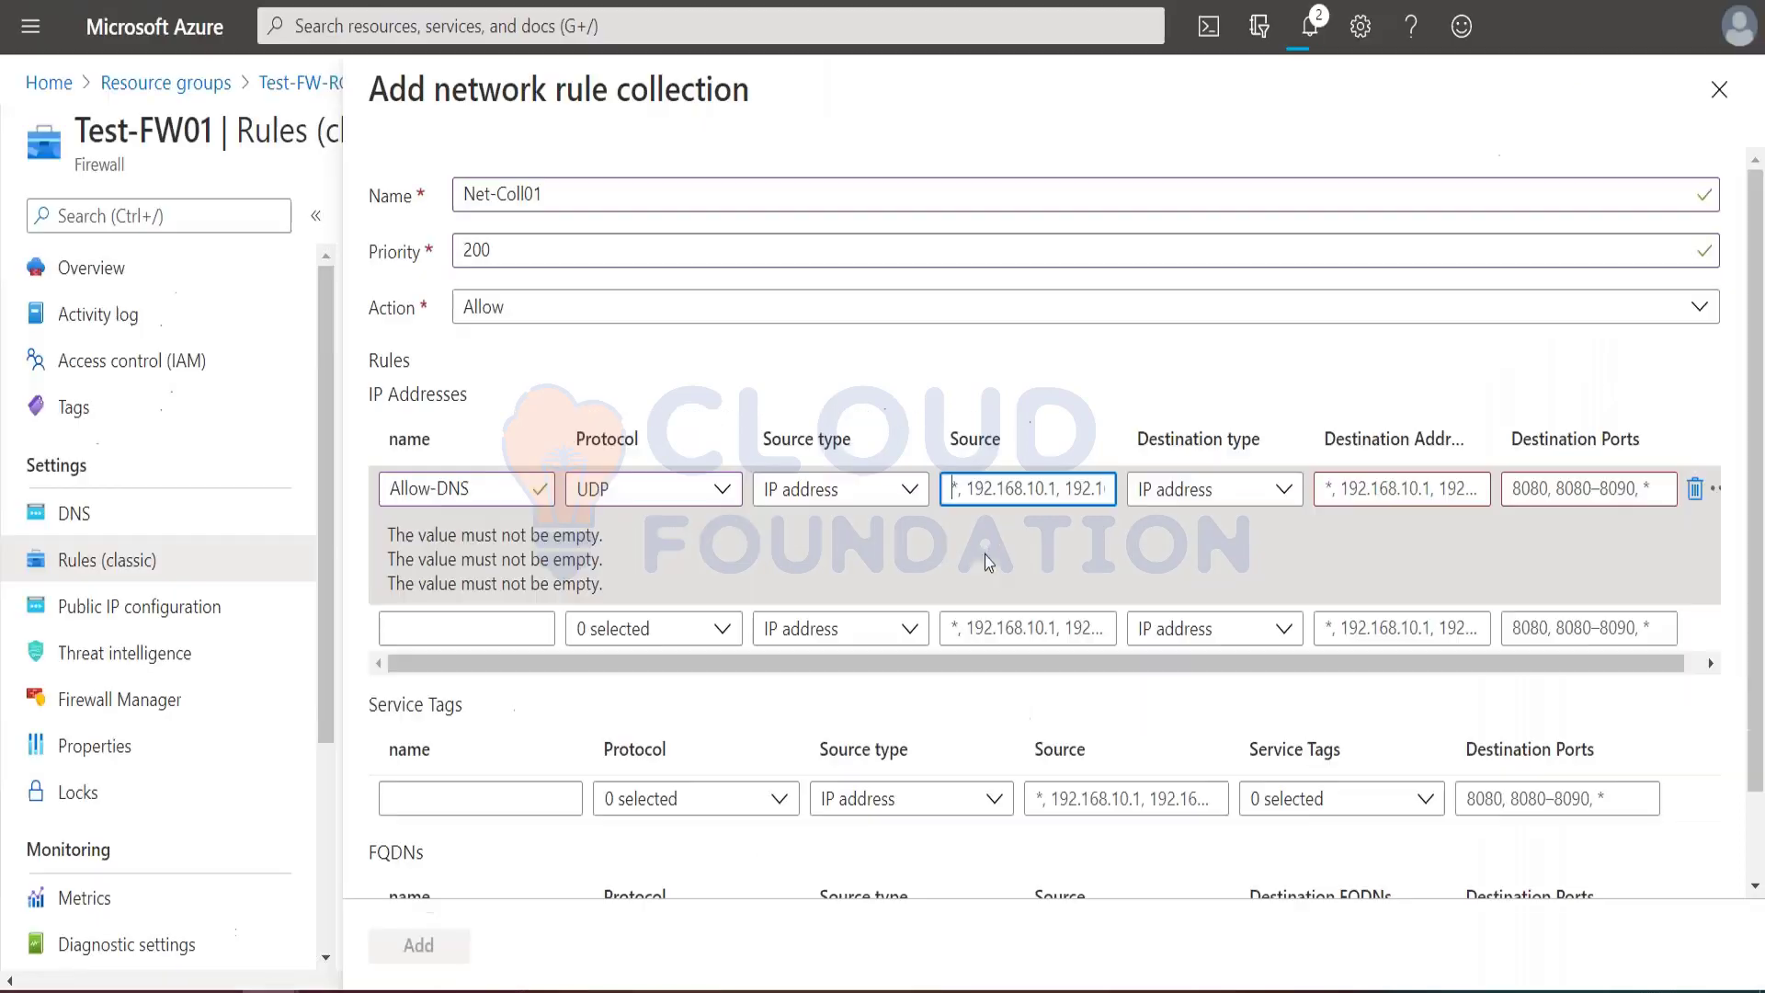
{"action": "key", "text": "ctrl+v"}
{"action": "key", "text": "Tab"}
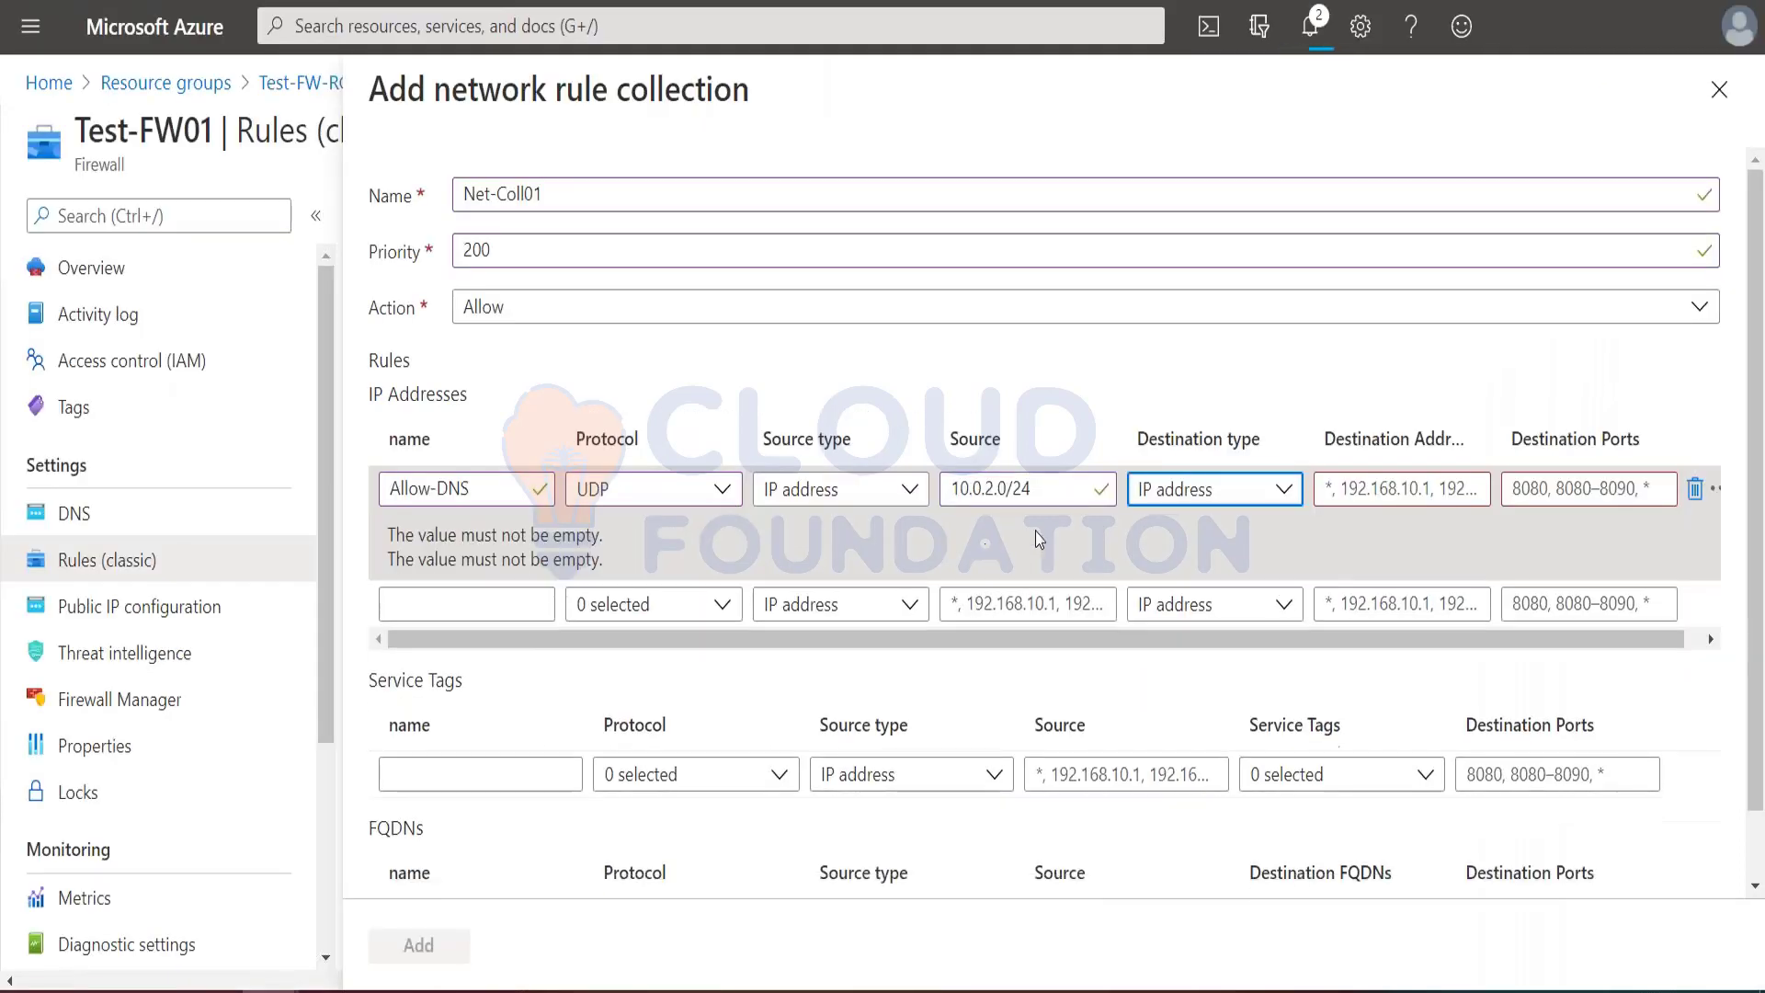
Step: Set the Allow-DNS rule's destination addresses to 209.244.0.3,209.244.0.4, copied from the tutorial
{"action": "key", "text": "alt+Tab"}
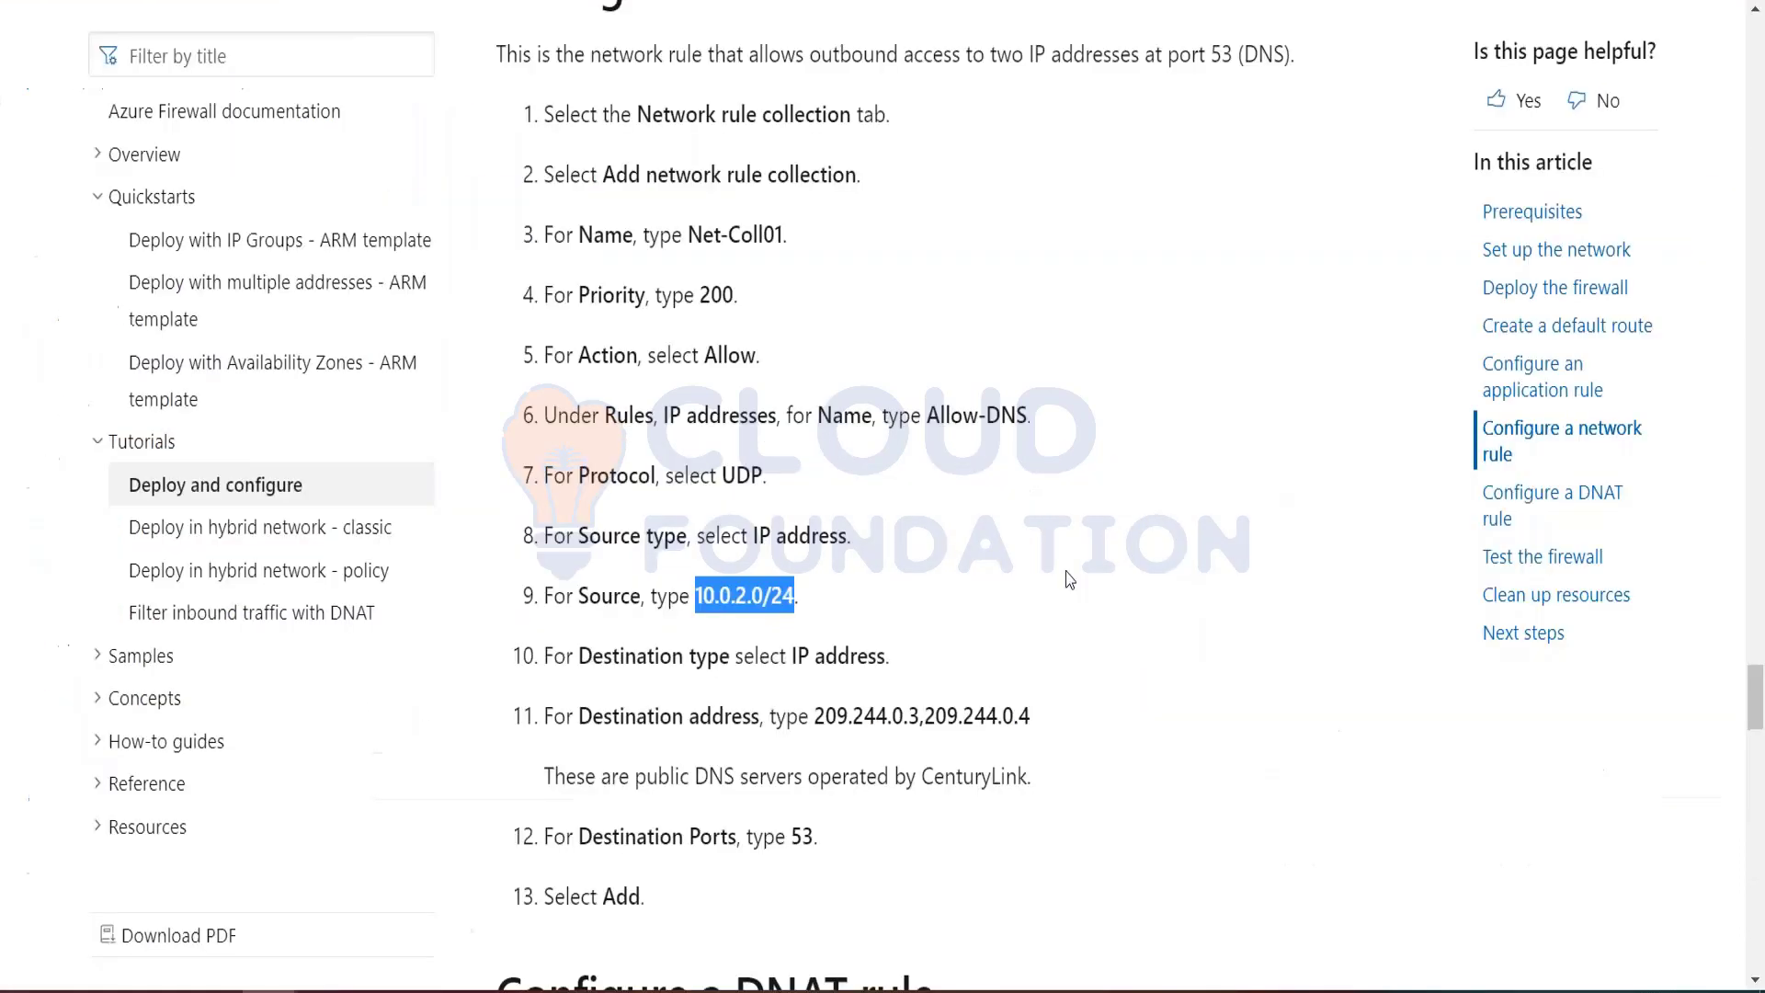
{"action": "left_click_drag", "start_coordinate": [810, 708], "coordinate": [1032, 716]}
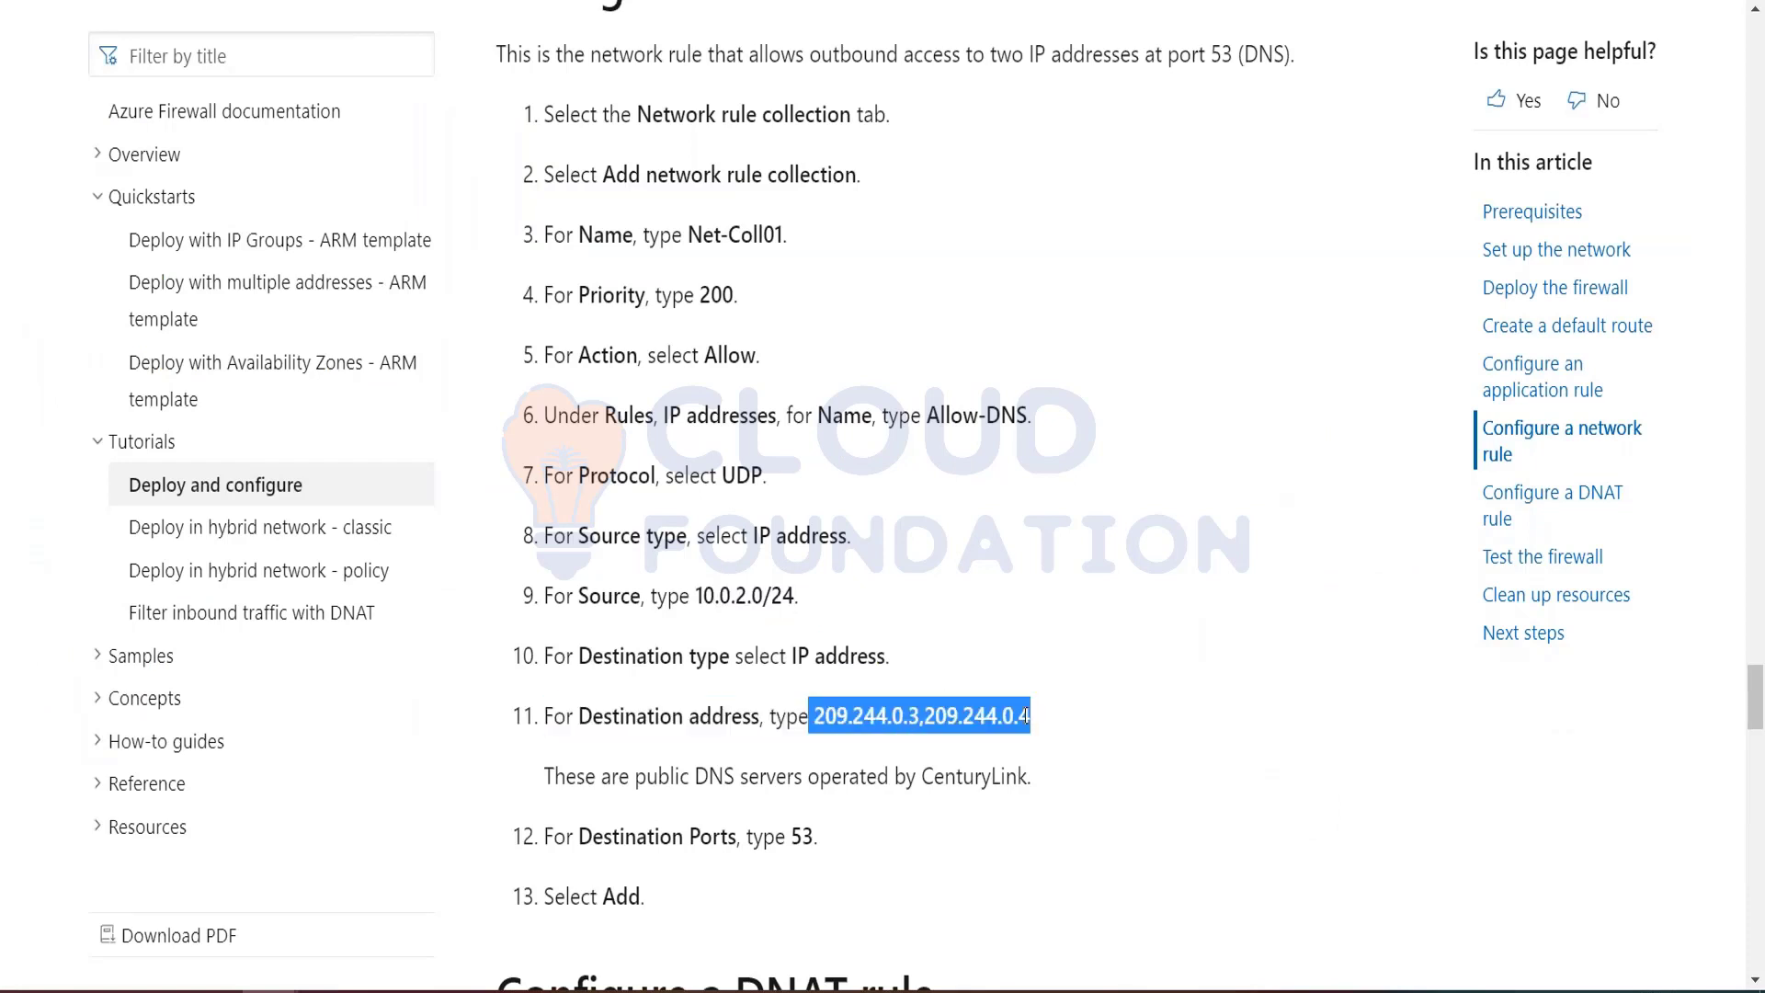
{"action": "key", "text": "alt+Tab"}
{"action": "key", "text": "ctrl+v"}
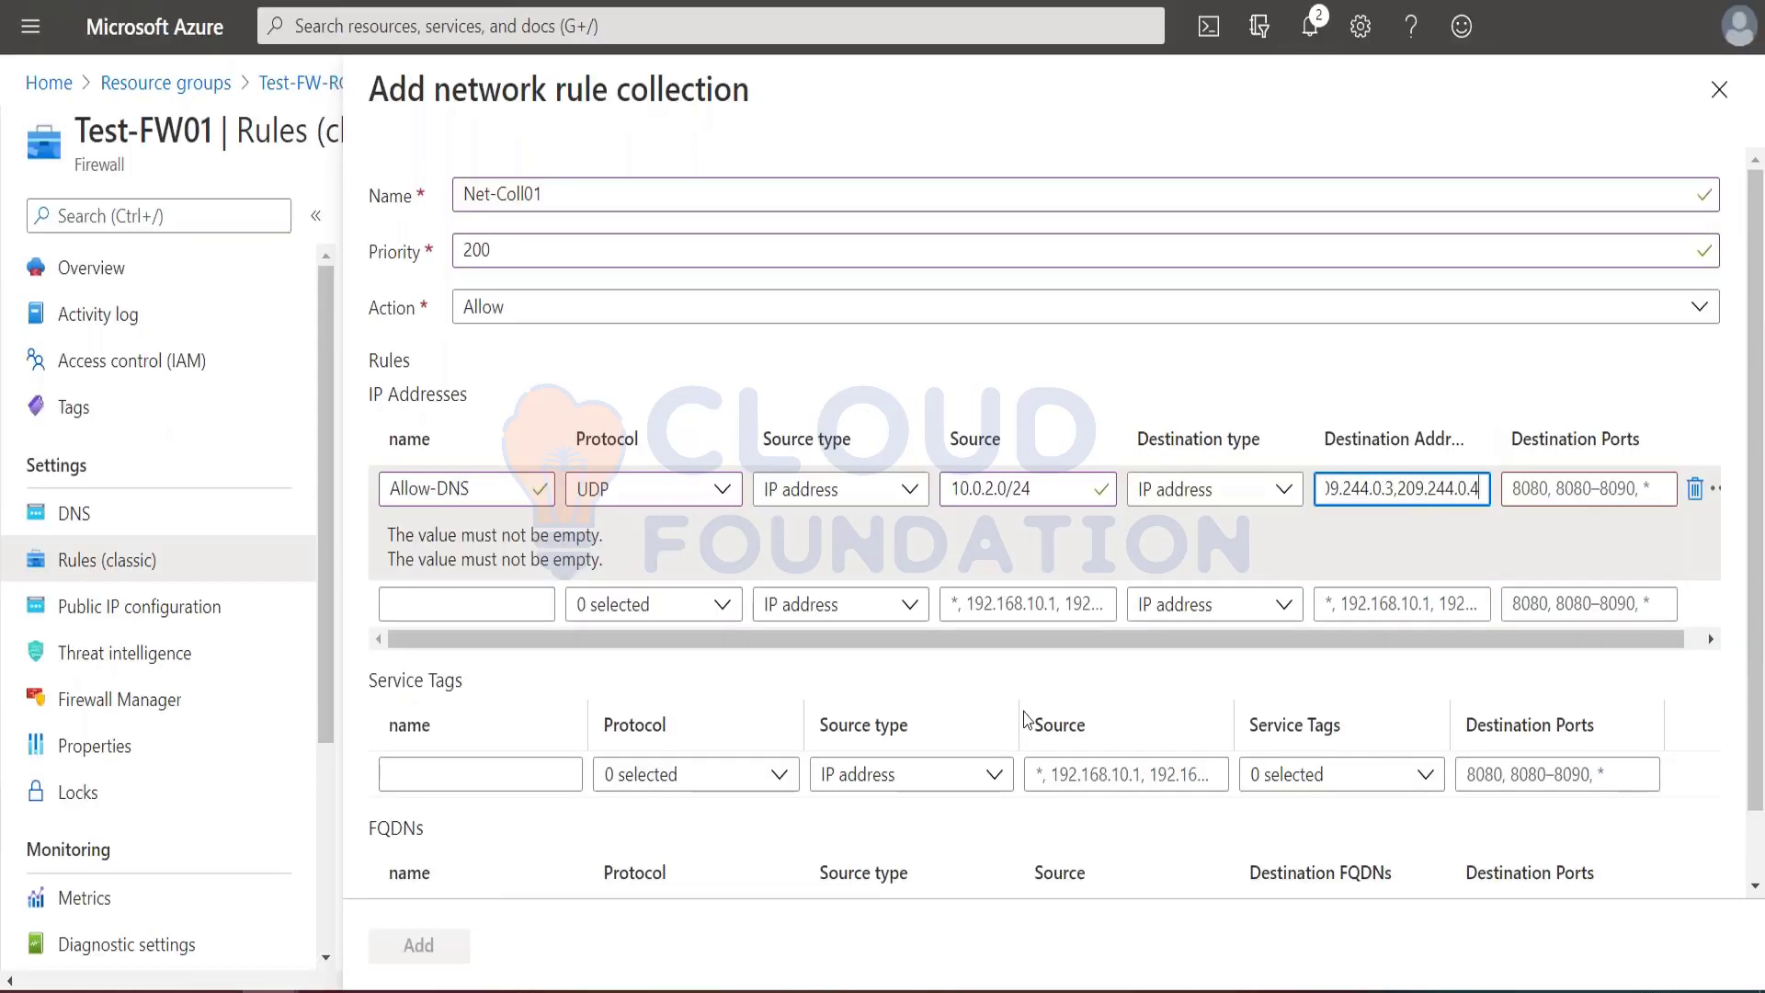
{"action": "key", "text": "alt+Tab"}
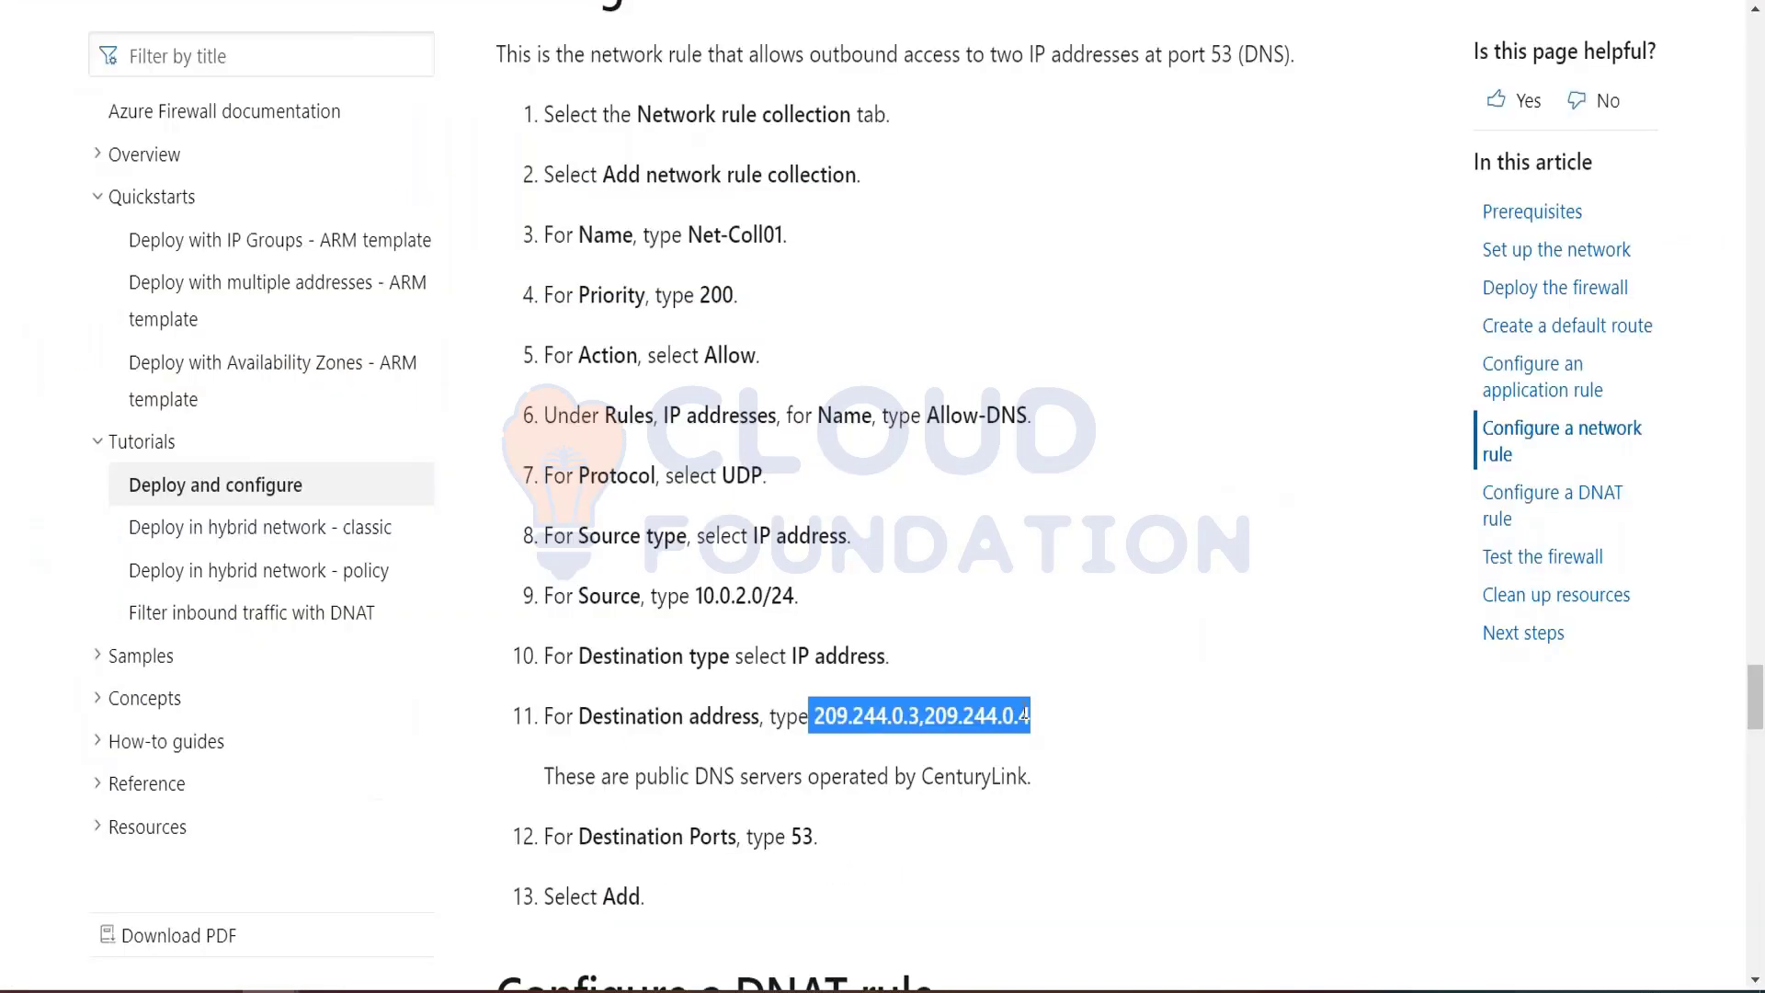
{"action": "key", "text": "alt+Tab"}
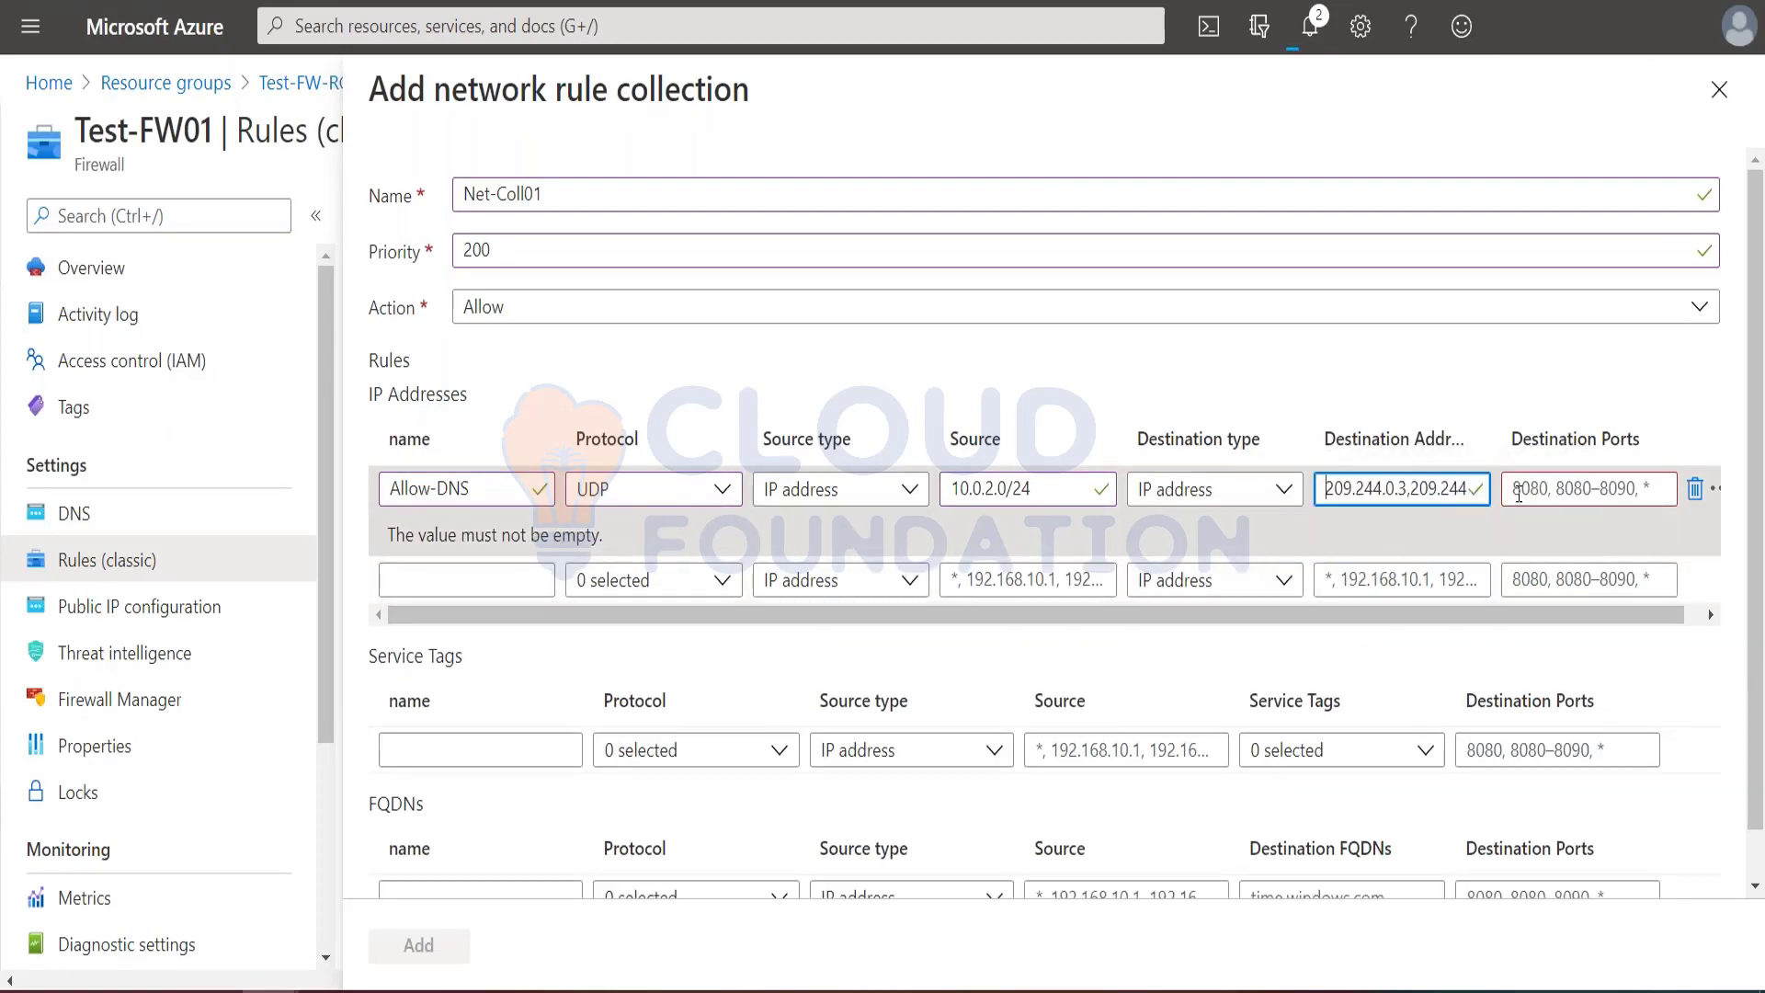
Step: Set the Allow-DNS rule's destination port to 53, check the remaining tutorial instructions, and add the Net-Coll01 collection
{"action": "key", "text": "alt+Tab"}
{"action": "key", "text": "alt+Tab"}
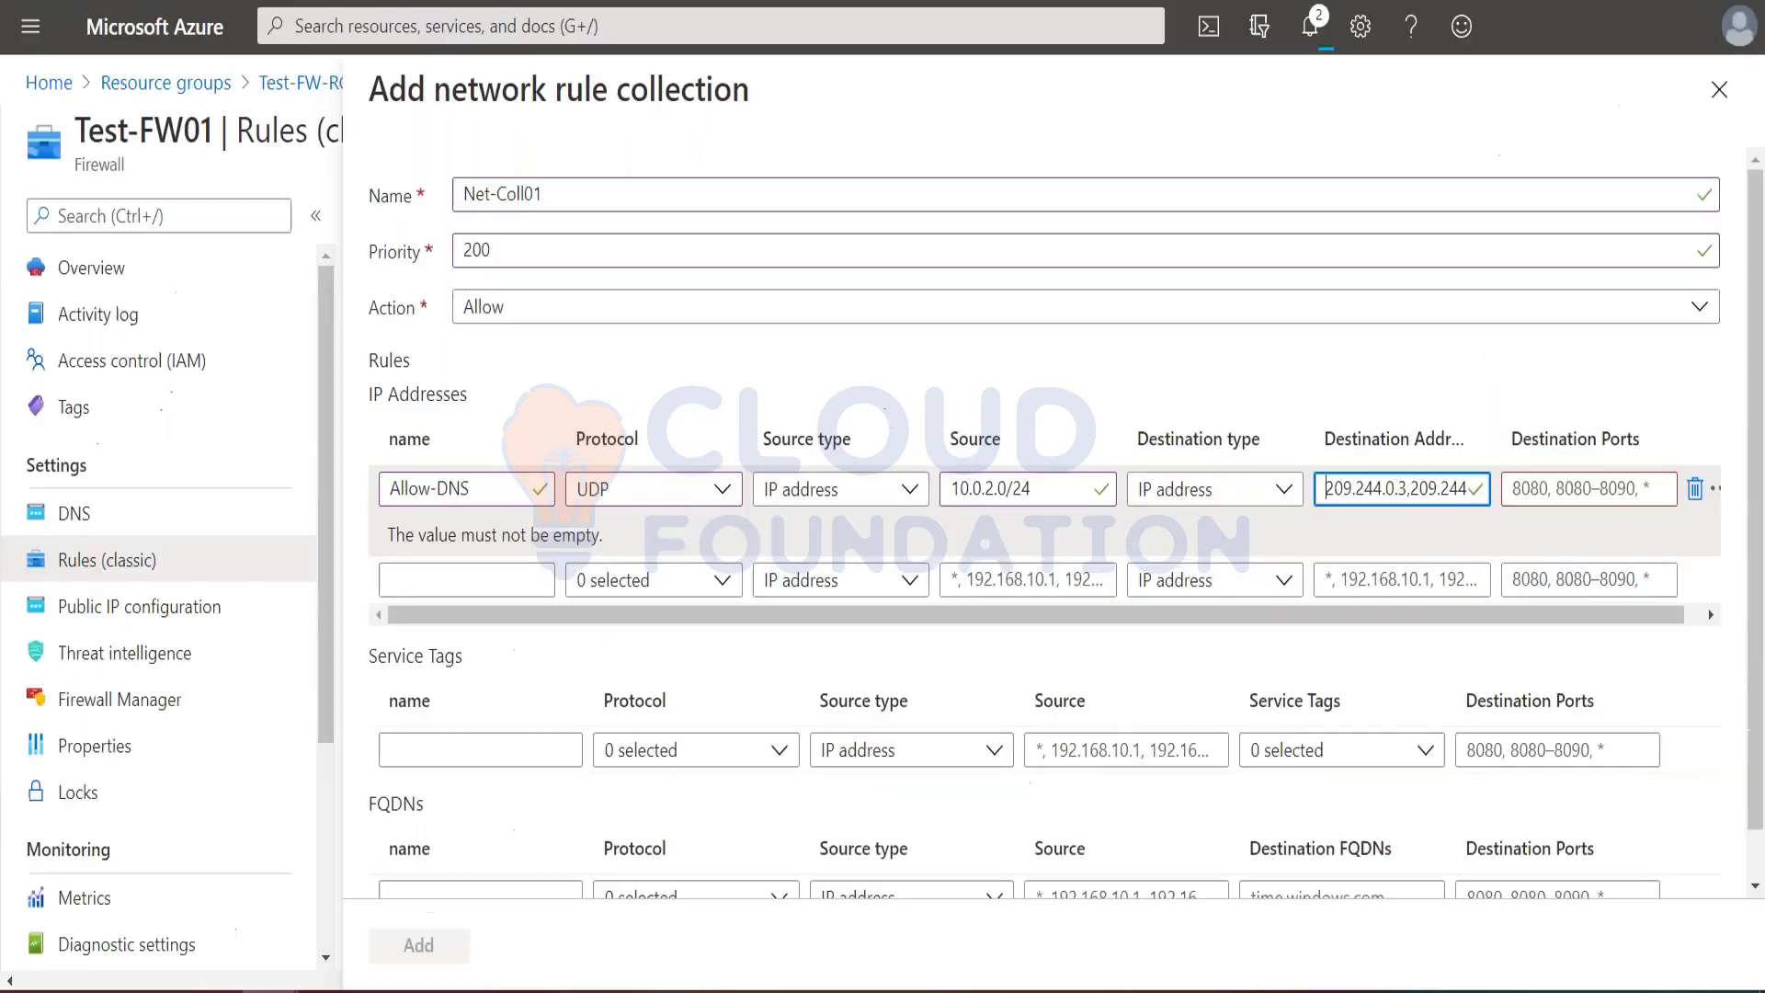
{"action": "left_click", "coordinate": [1546, 479]}
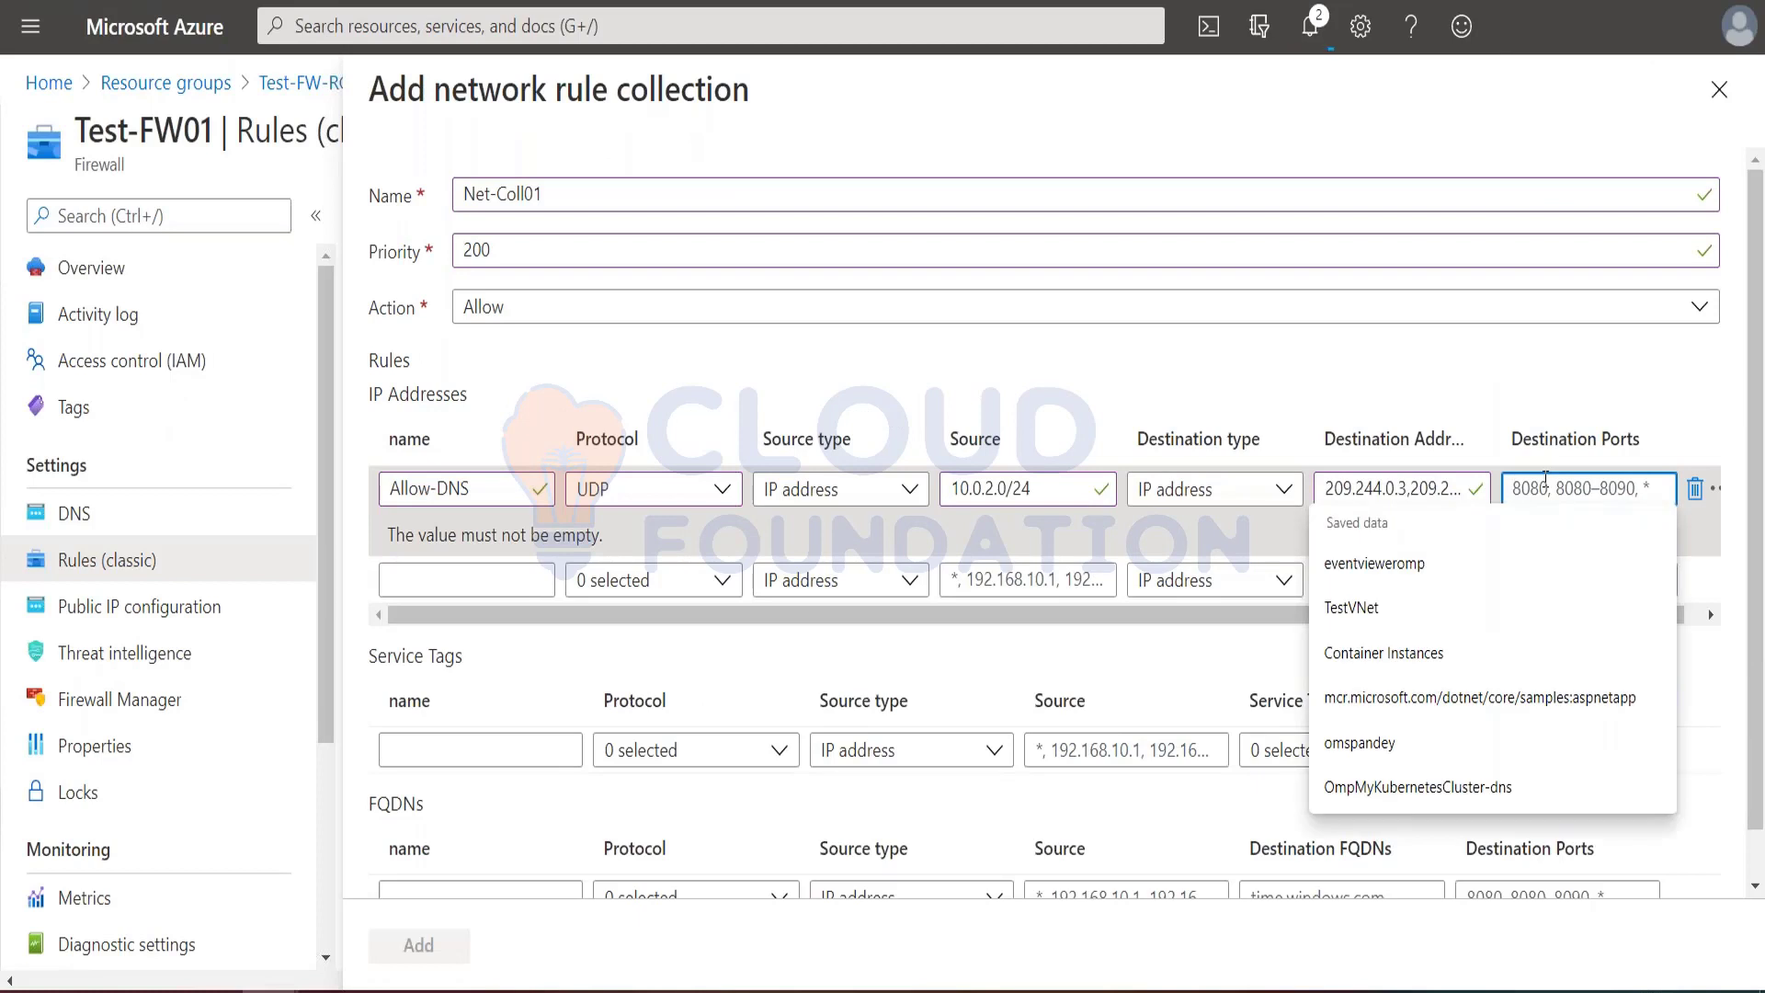
{"action": "type", "text": "53"}
{"action": "left_click", "coordinate": [1531, 383]}
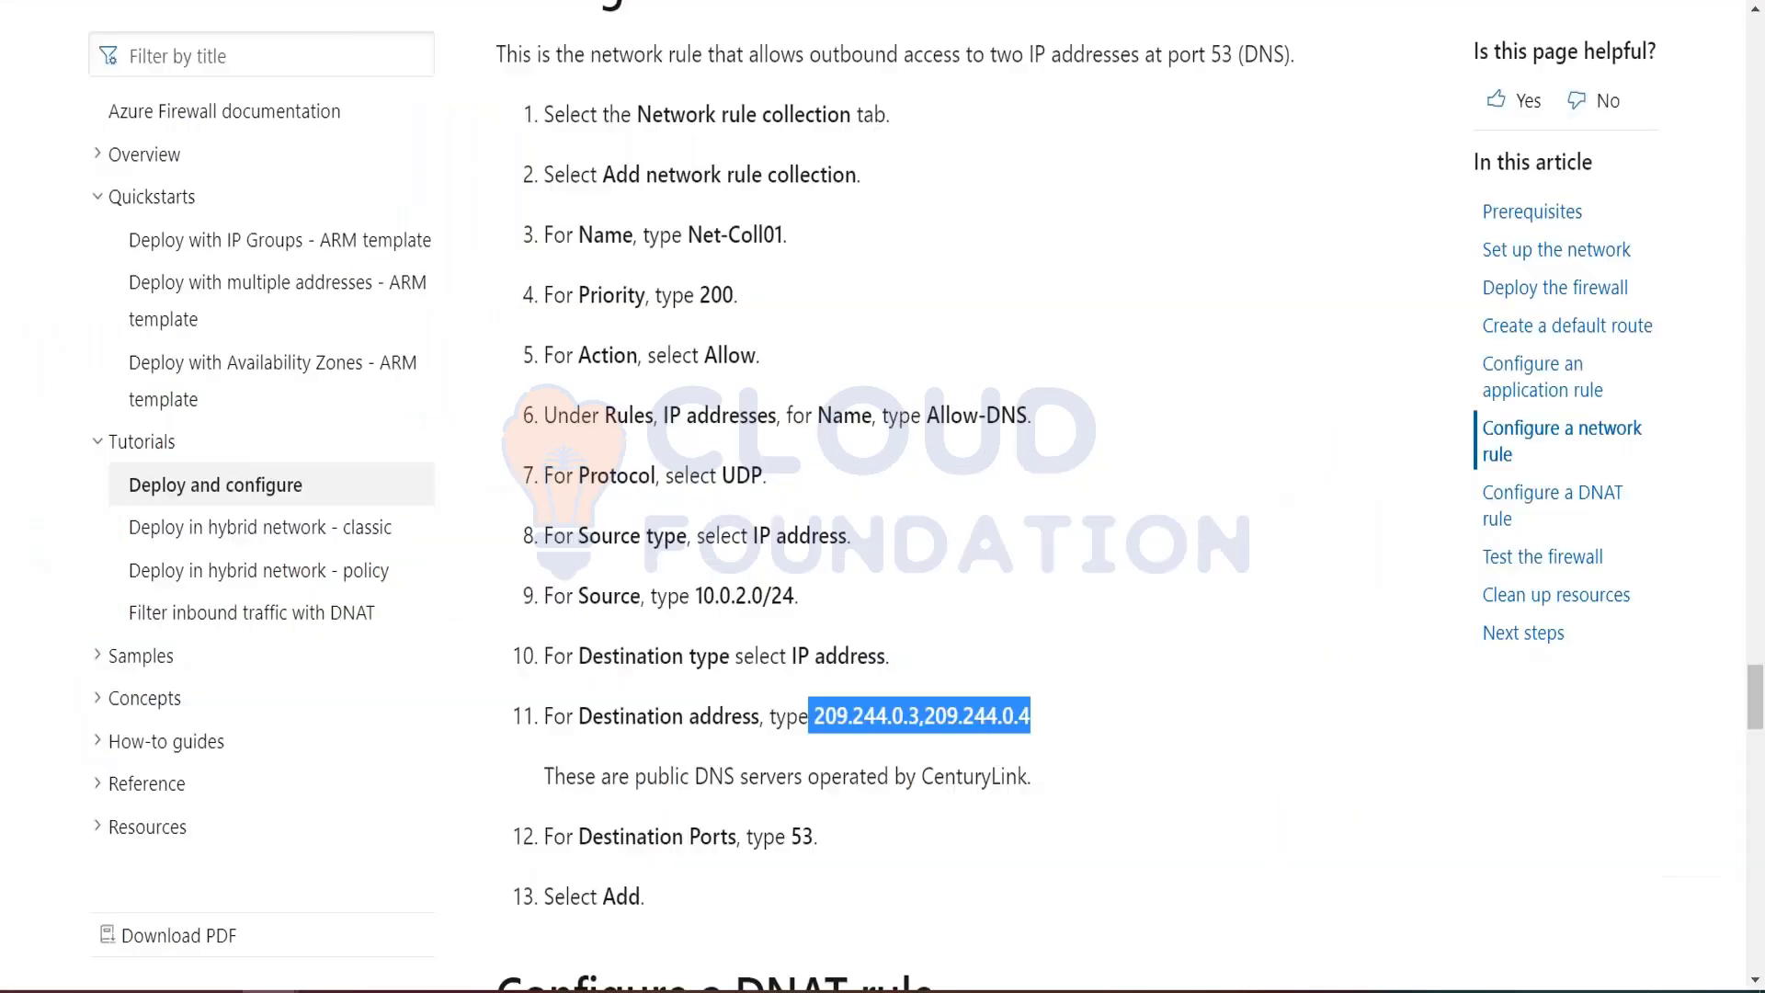
{"action": "scroll", "coordinate": [641, 820], "scroll_direction": "down", "scroll_amount": 2}
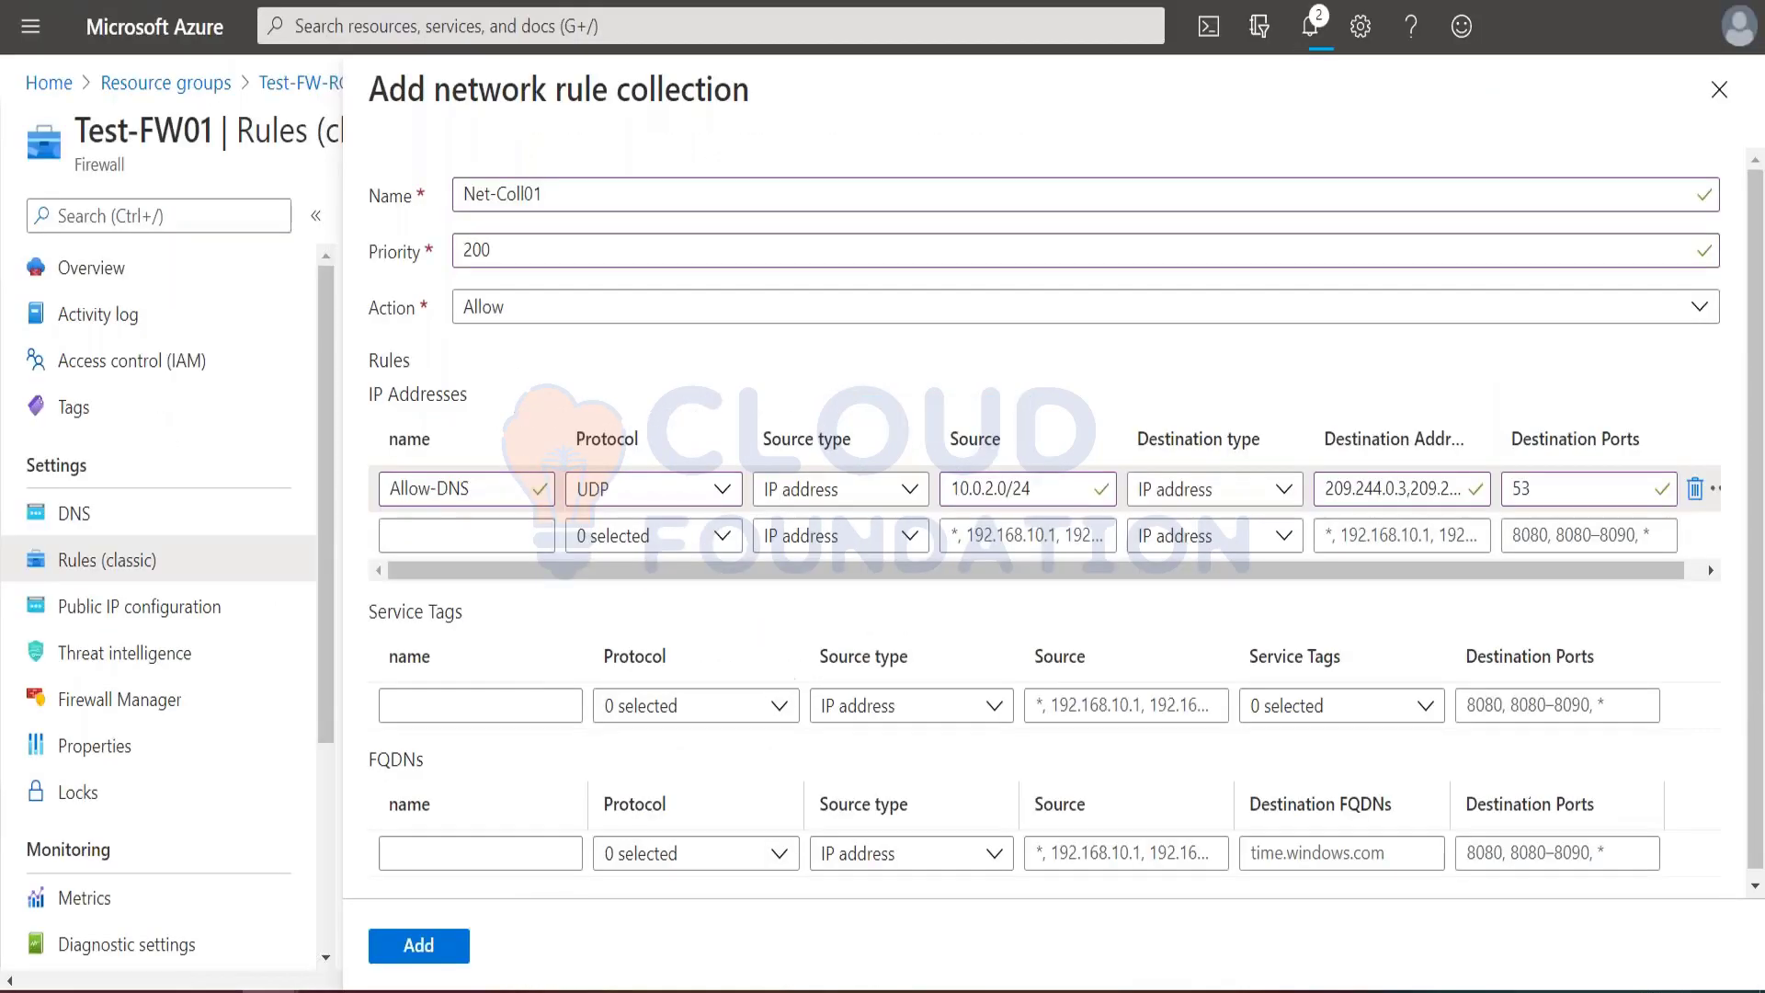
{"action": "left_click", "coordinate": [418, 945]}
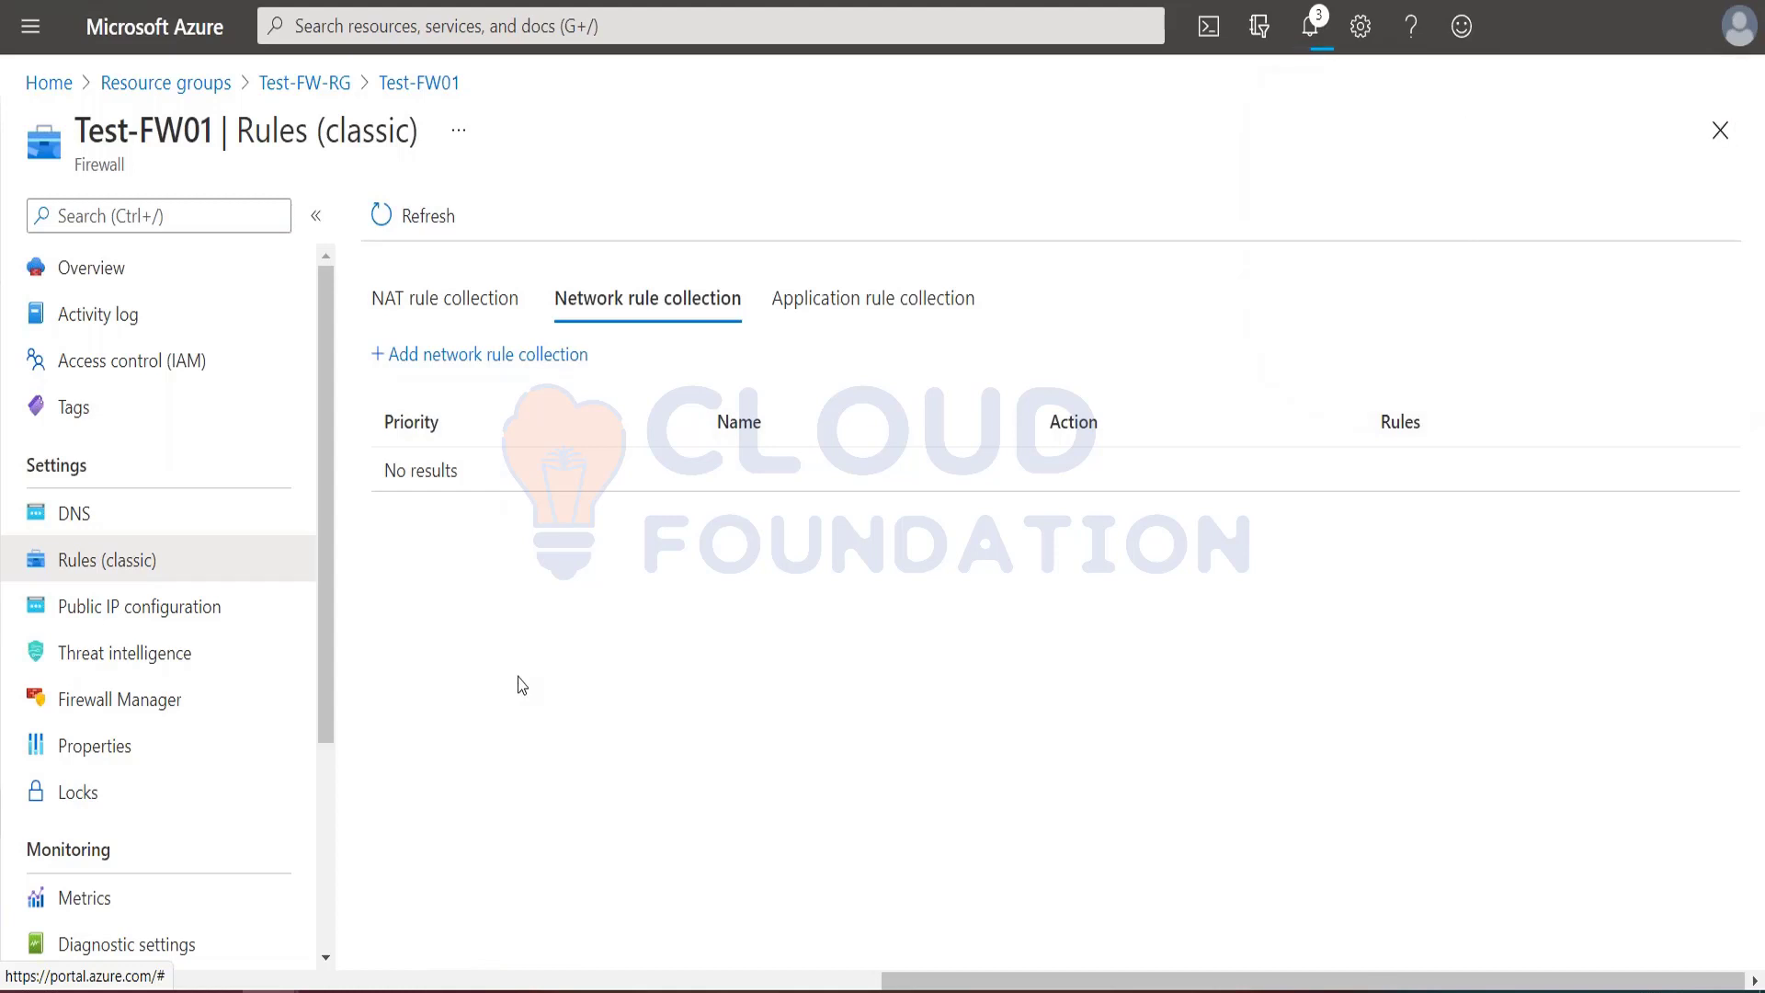
Step: Refresh the firewall's rule collections and check the application and network rule collection lists
{"action": "left_click", "coordinate": [826, 312]}
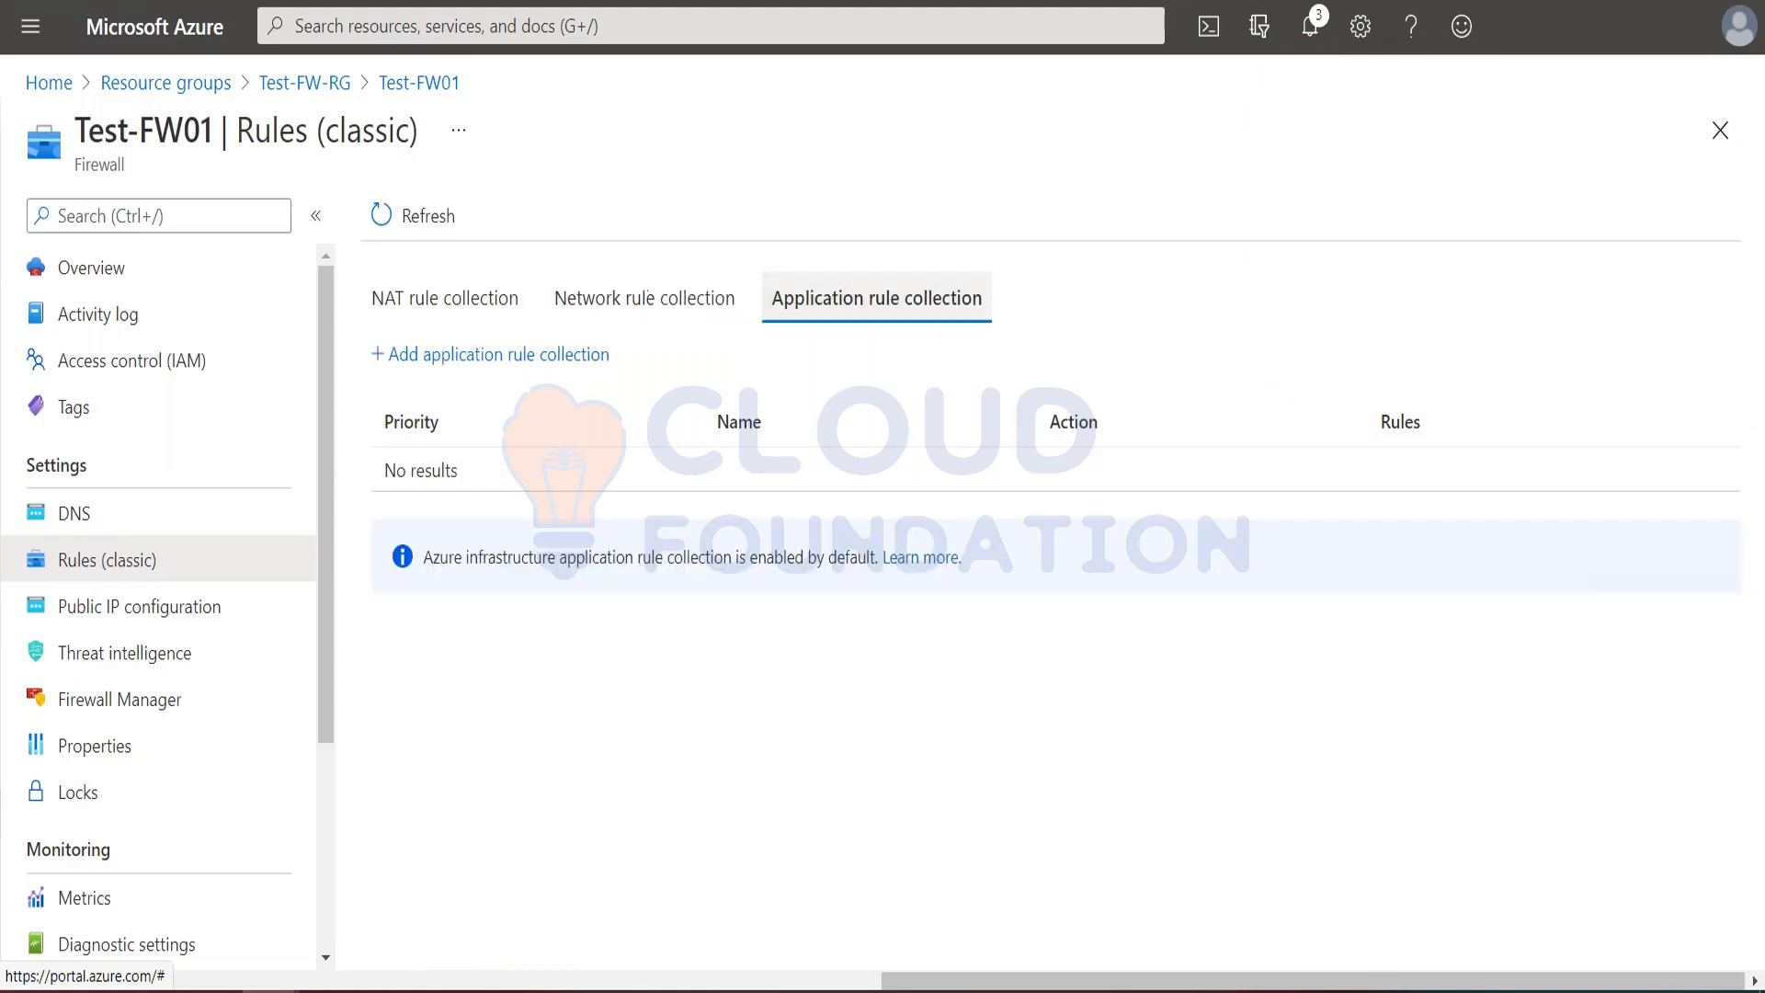
{"action": "left_click", "coordinate": [410, 217]}
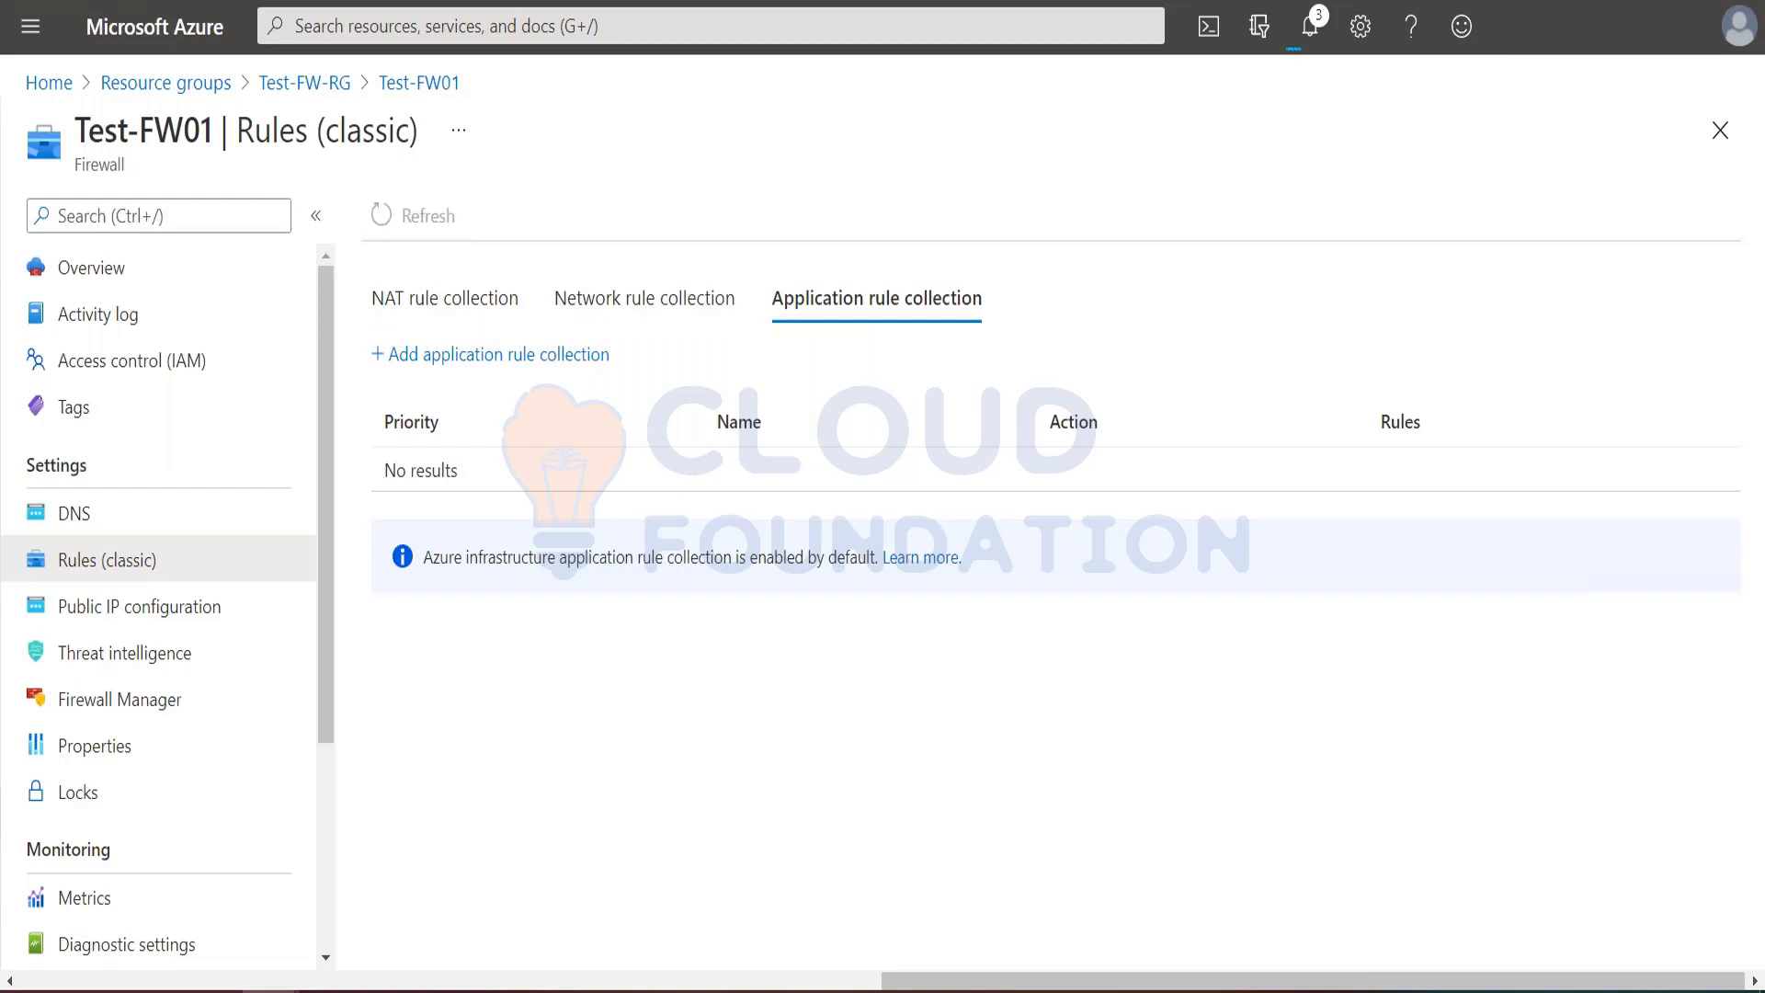
{"action": "left_click", "coordinate": [646, 299]}
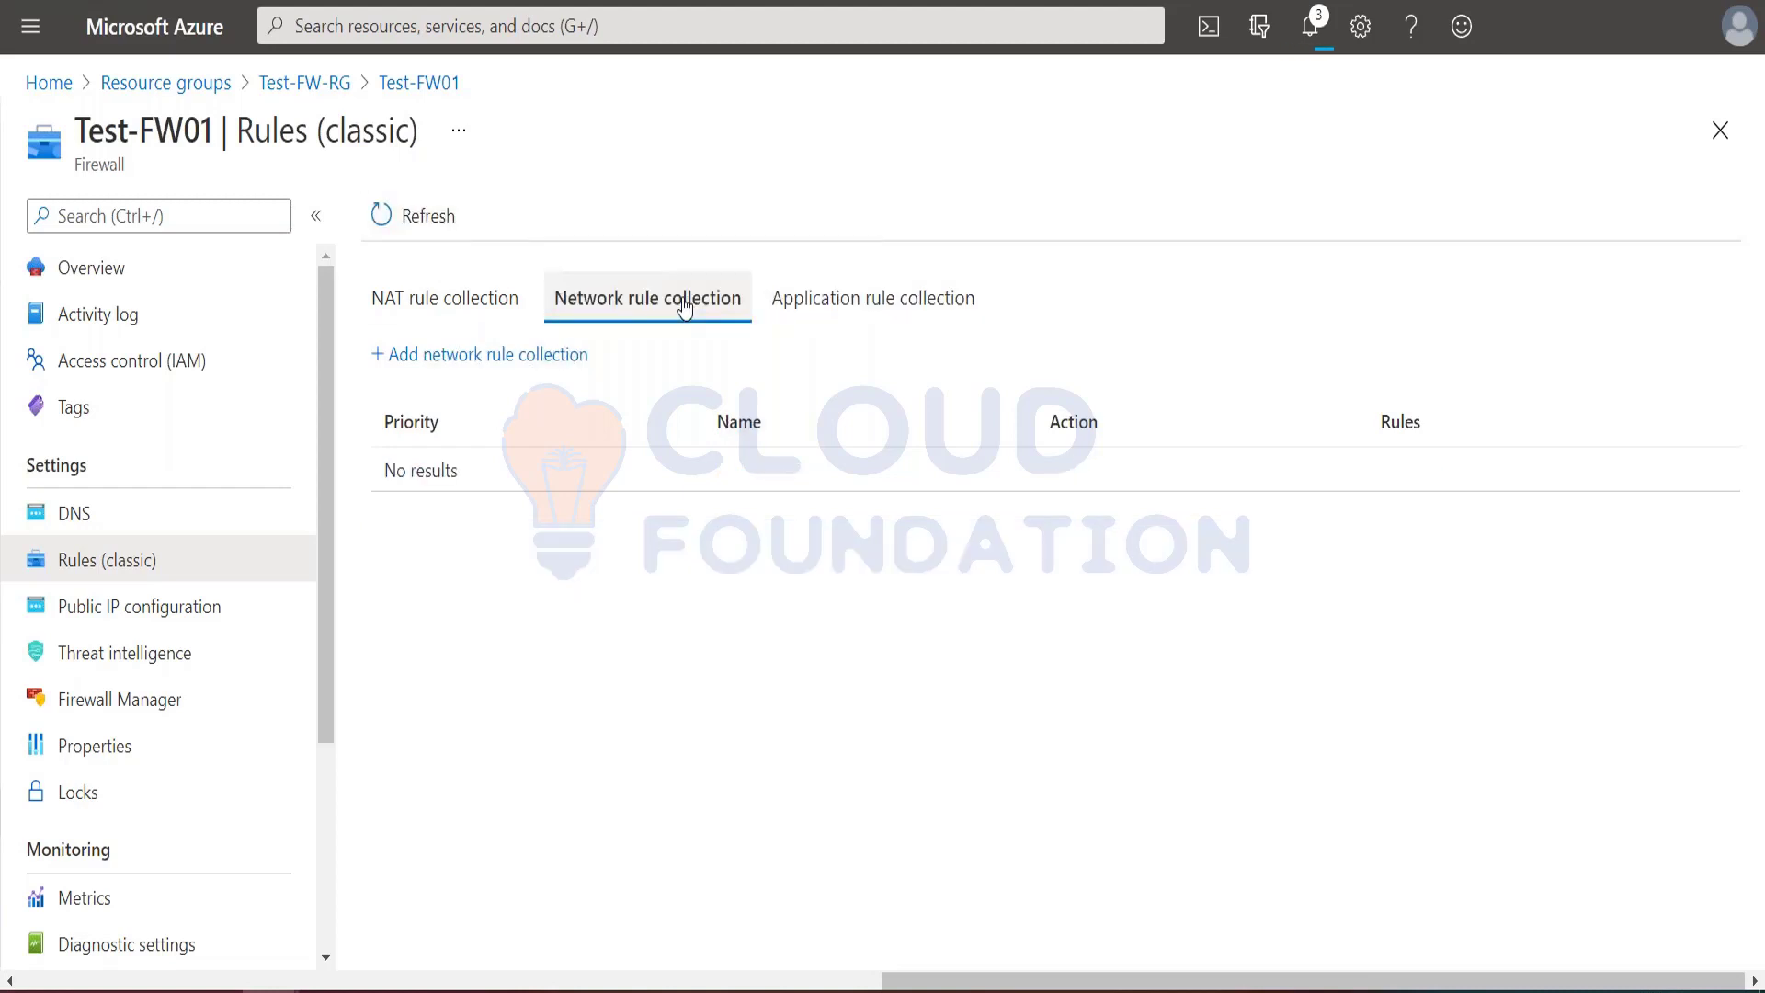
Step: Start a new network rule collection and review the notifications on the firewall update
{"action": "left_click", "coordinate": [542, 355]}
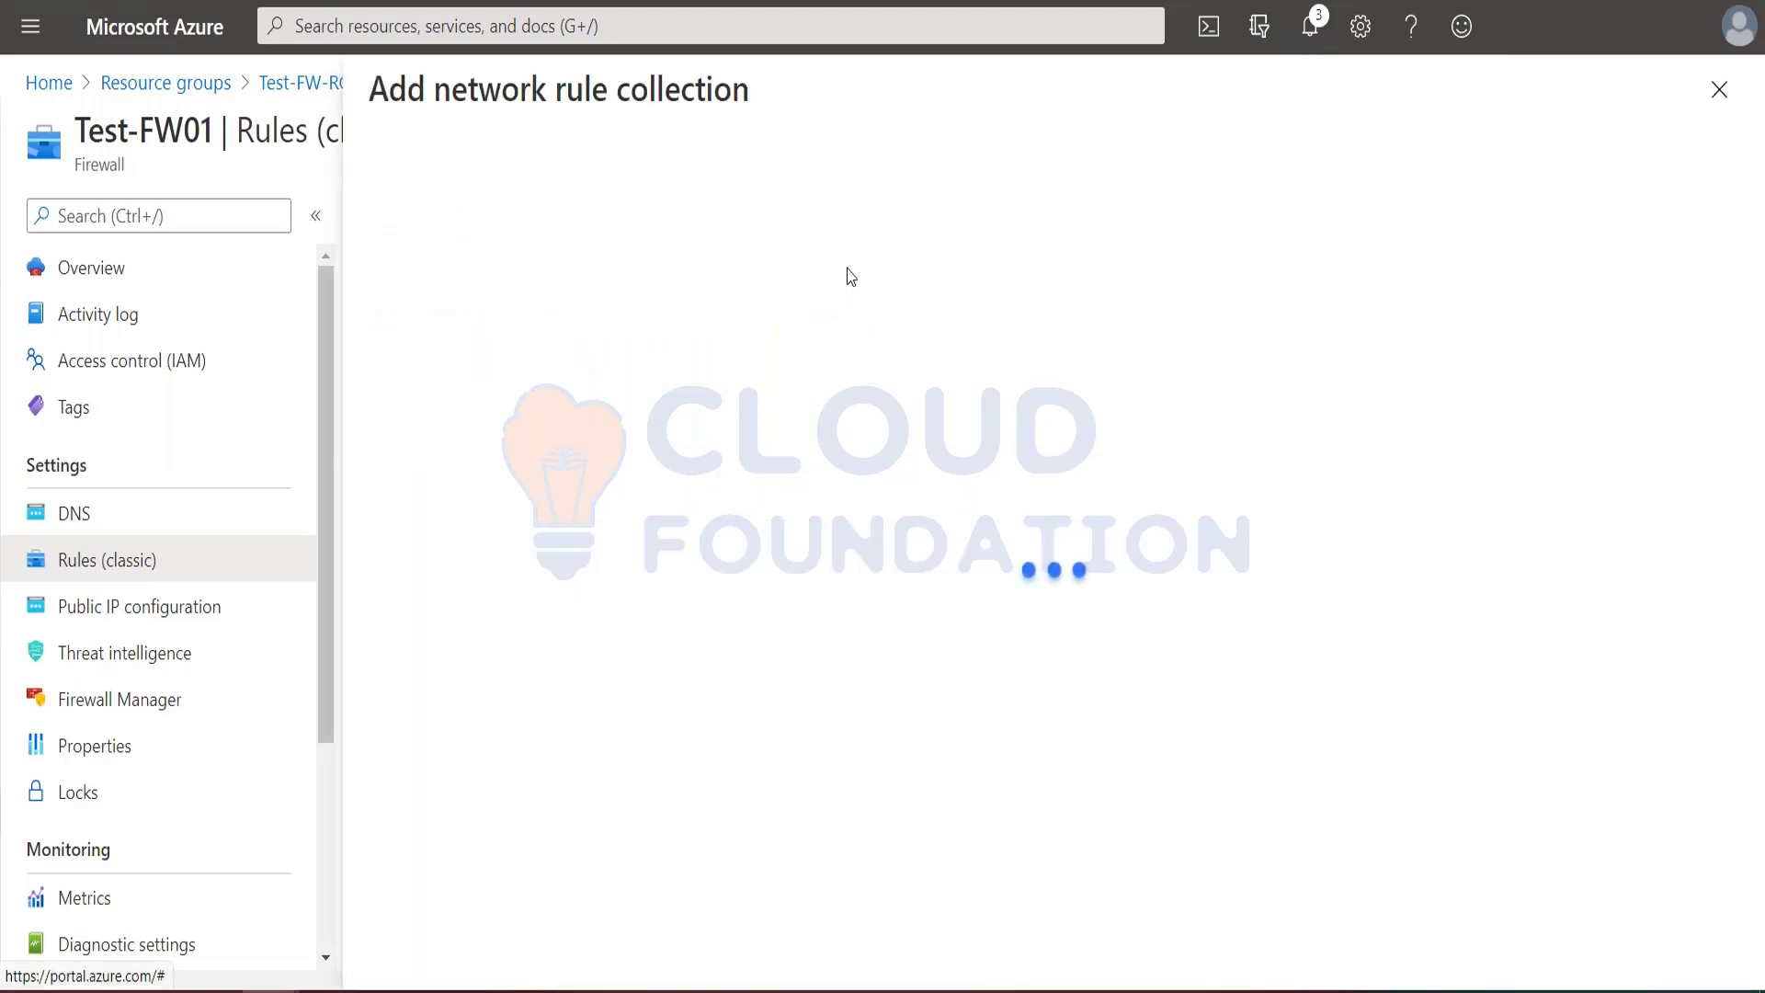
{"action": "left_click", "coordinate": [1304, 41]}
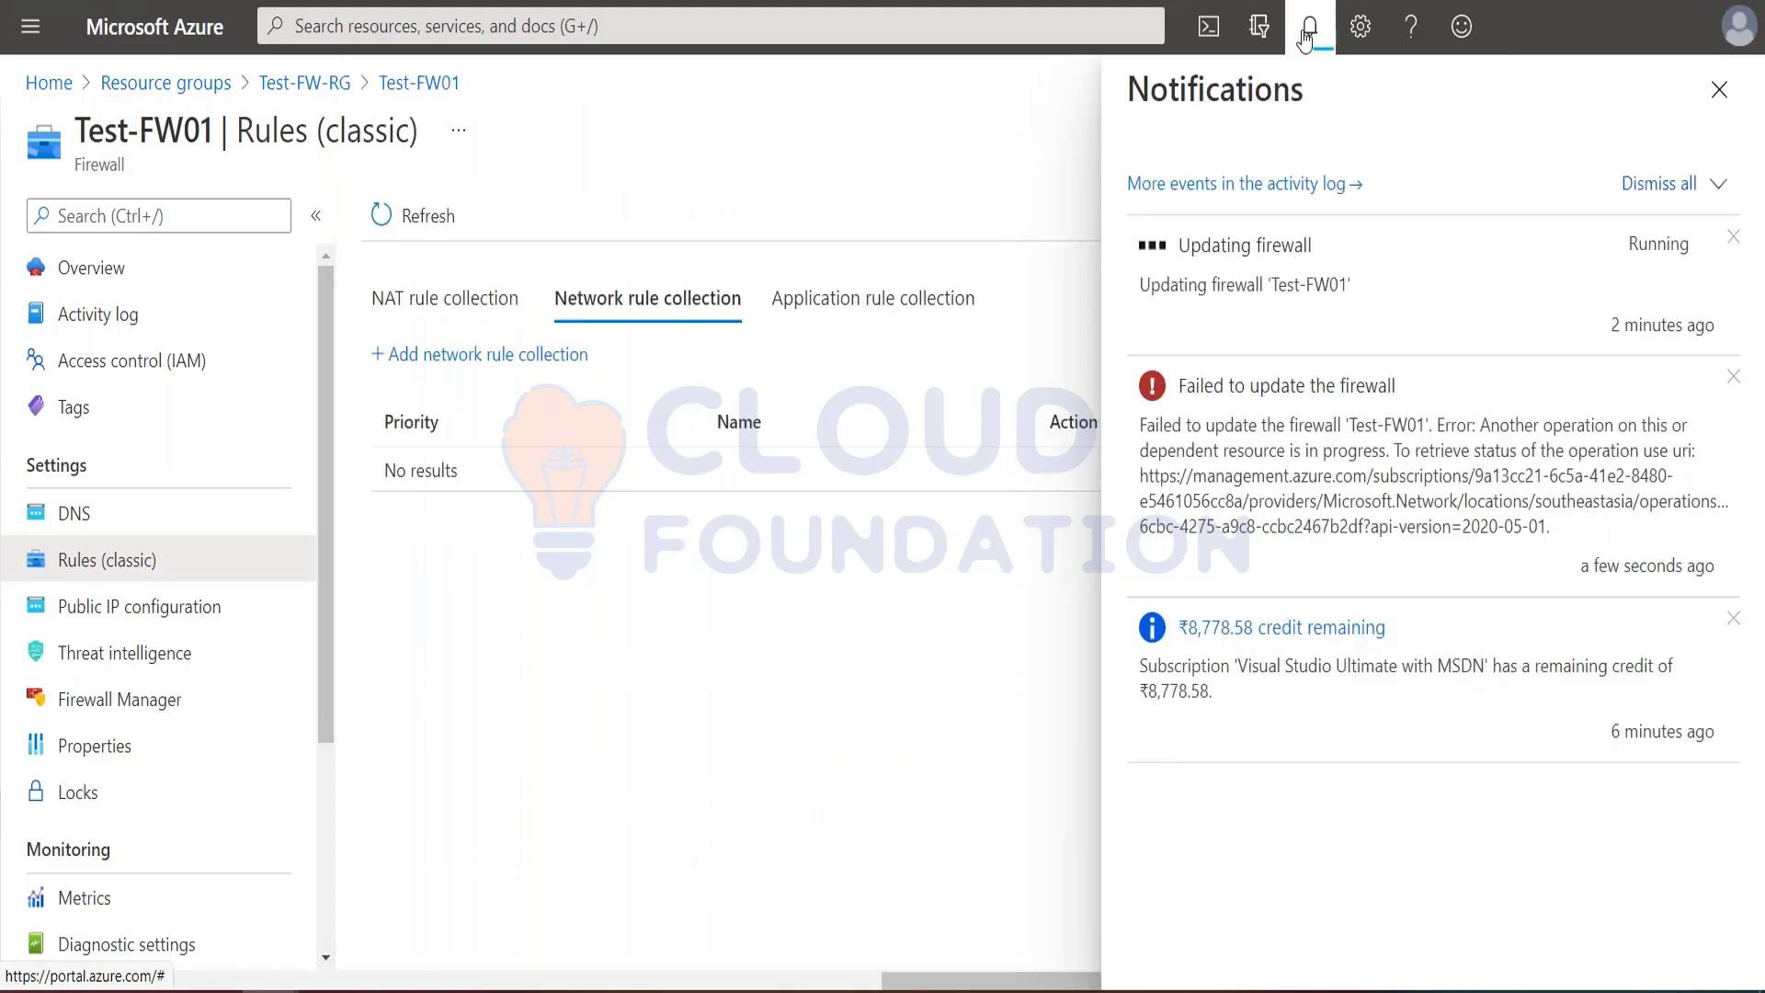
{"action": "left_click", "coordinate": [1310, 29]}
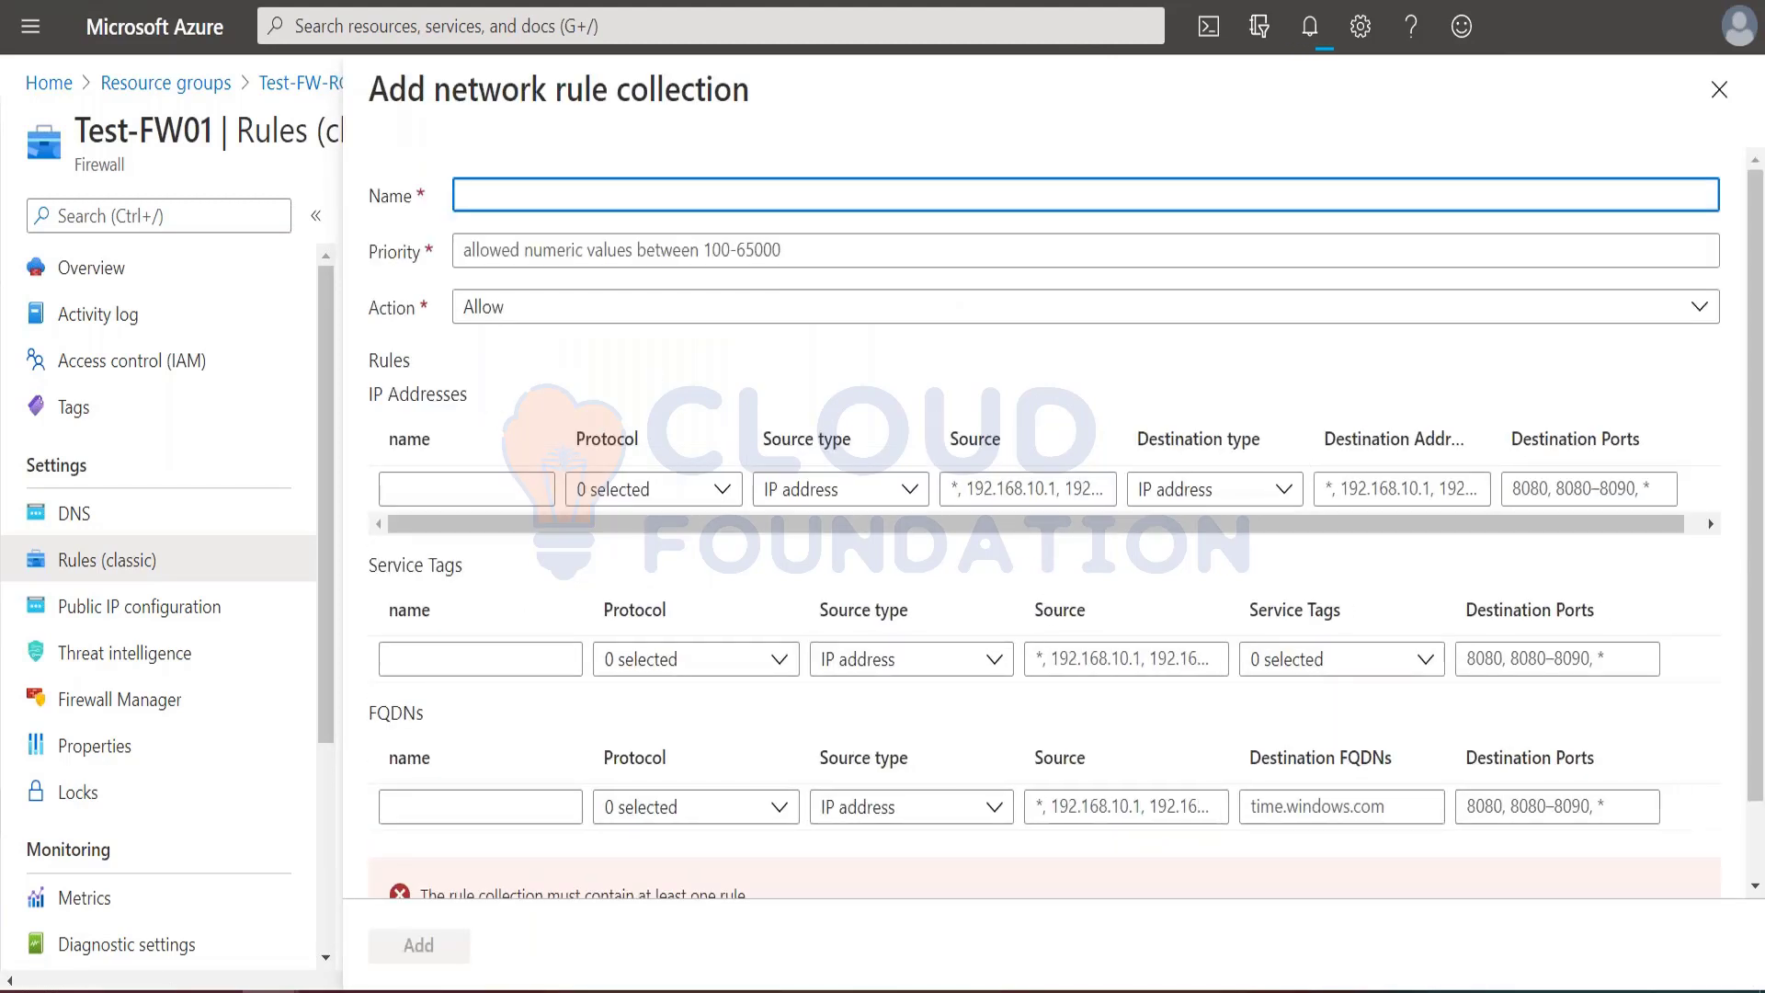
Step: Name the new network rule collection Net-Coll01, copied from the tutorial
{"action": "key", "text": "alt+Tab"}
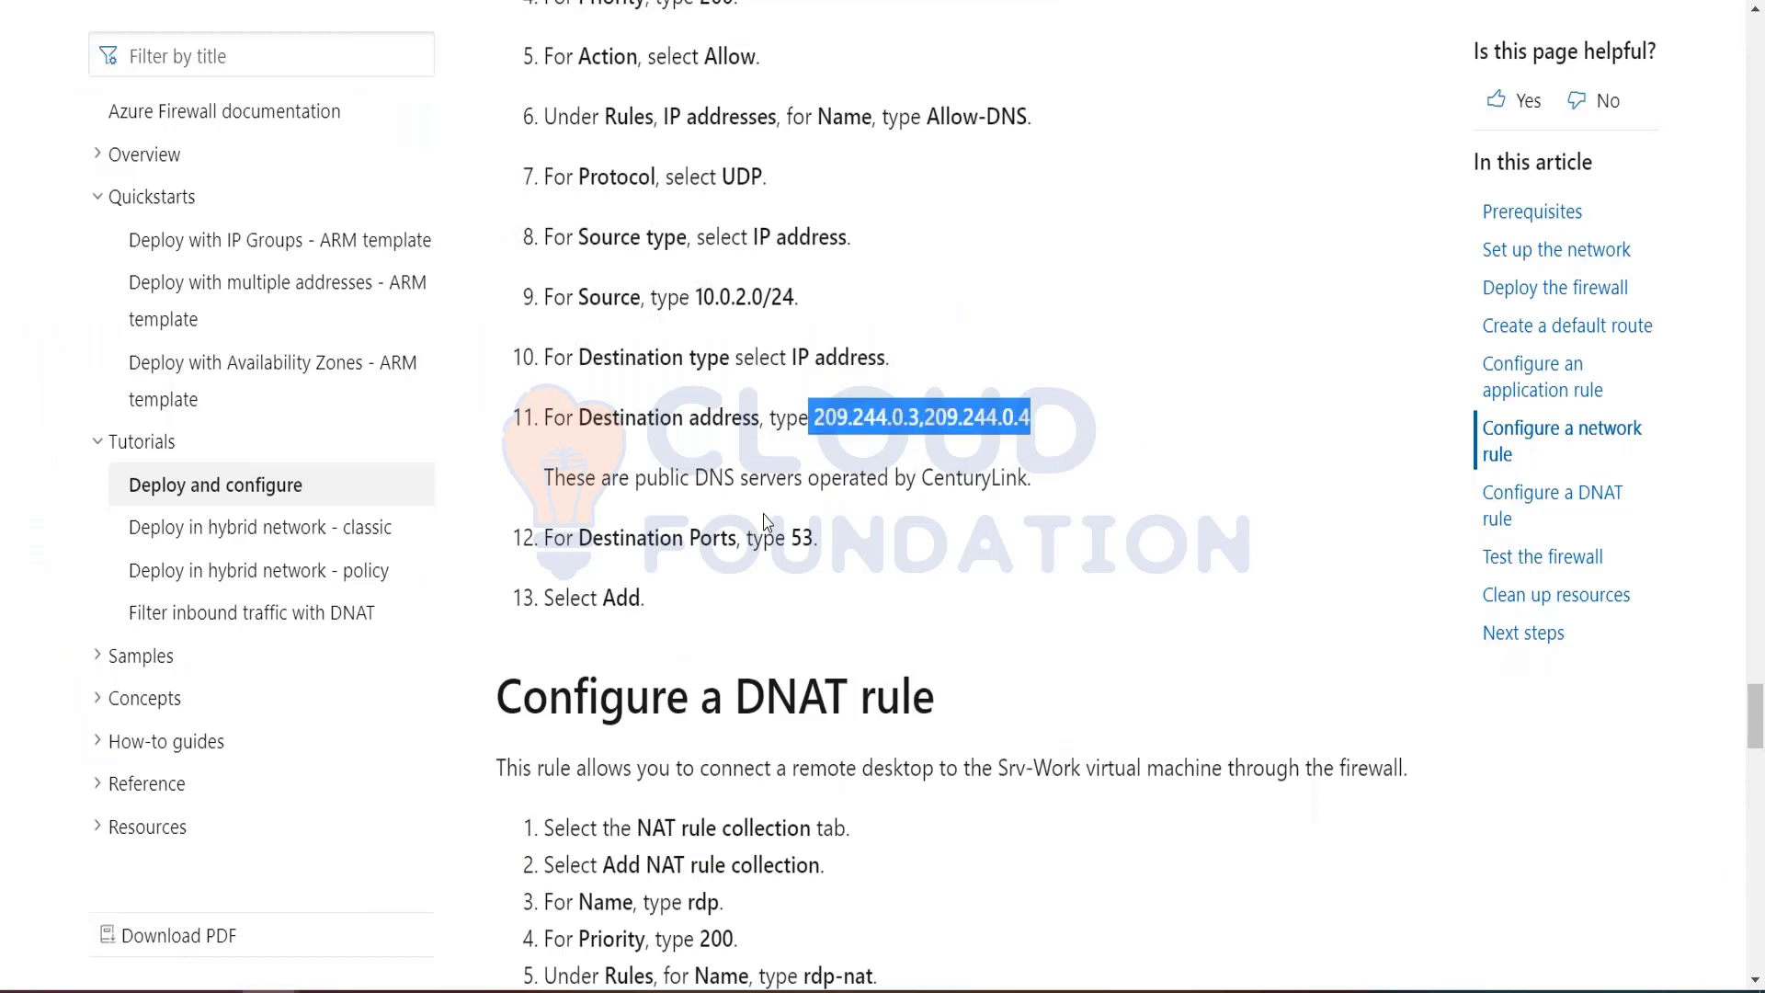
{"action": "scroll", "coordinate": [776, 532], "scroll_direction": "up", "scroll_amount": 3}
{"action": "left_click_drag", "start_coordinate": [691, 230], "coordinate": [784, 237]}
{"action": "key", "text": "ctrl+c"}
{"action": "key", "text": "alt+Tab"}
{"action": "key", "text": "ctrl+v"}
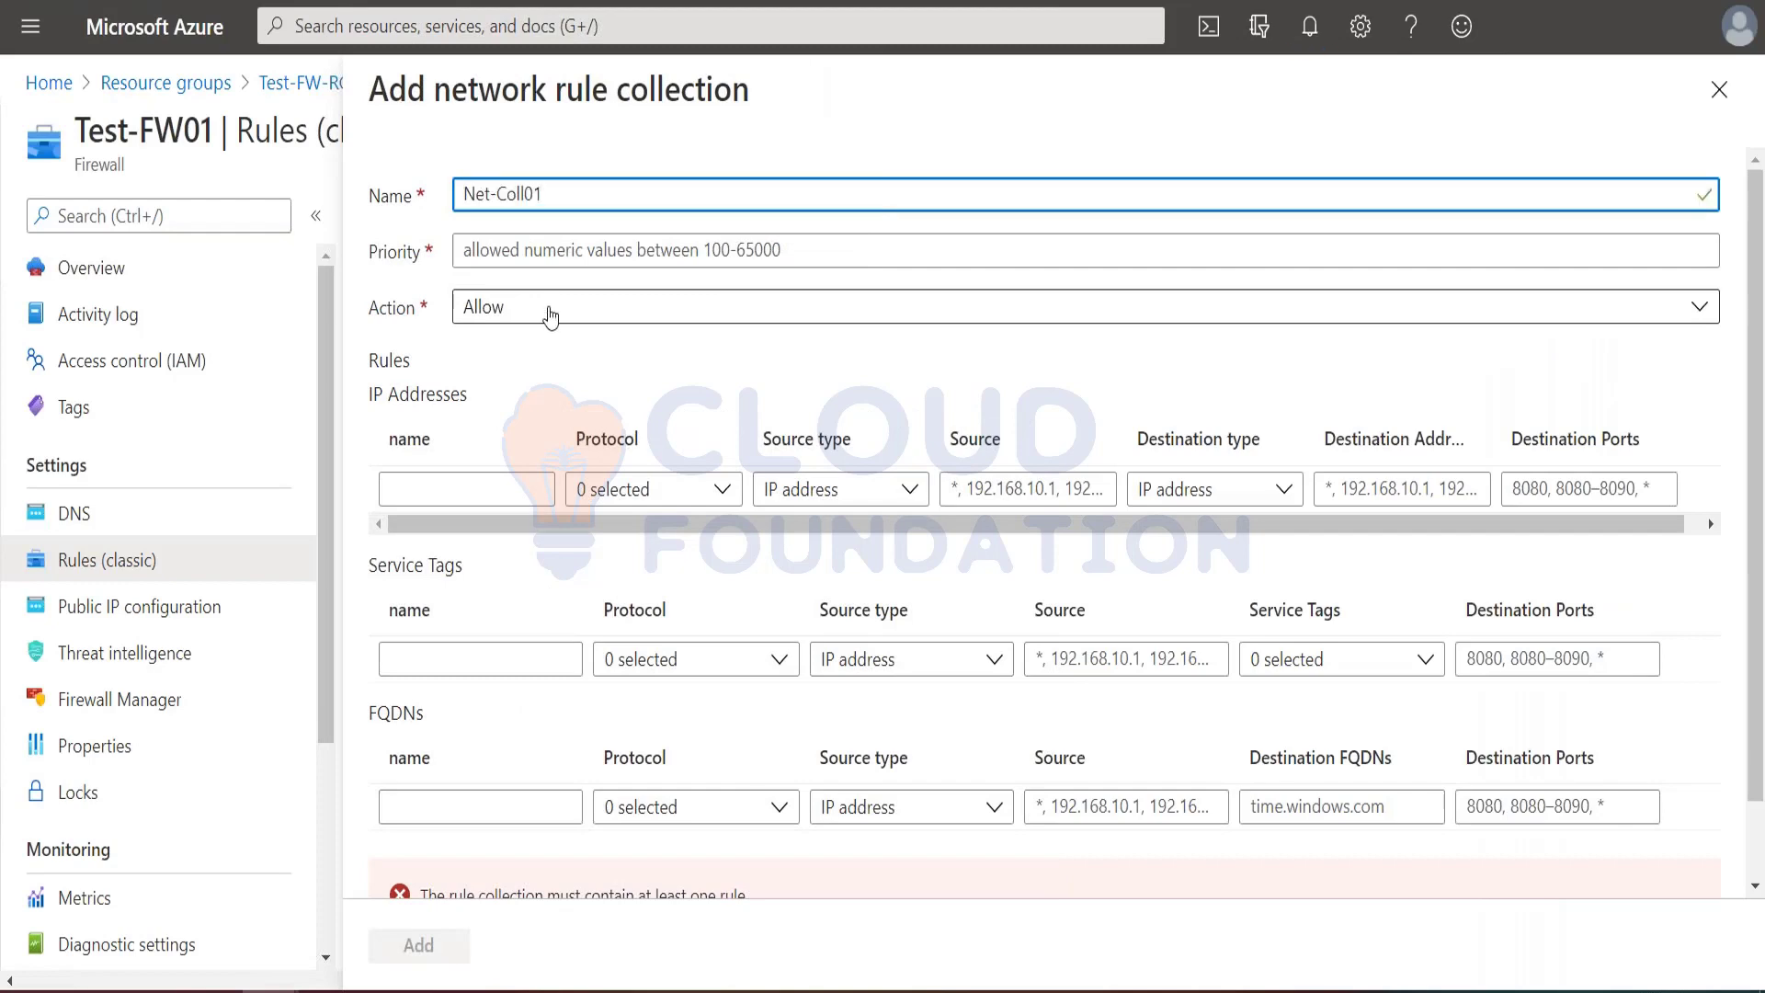
Step: Set the first IP address rule's protocol to UDP and its source to 10.0.2.0/24, copied from the tutorial
{"action": "left_click", "coordinate": [473, 487]}
{"action": "key", "text": "alt+Tab"}
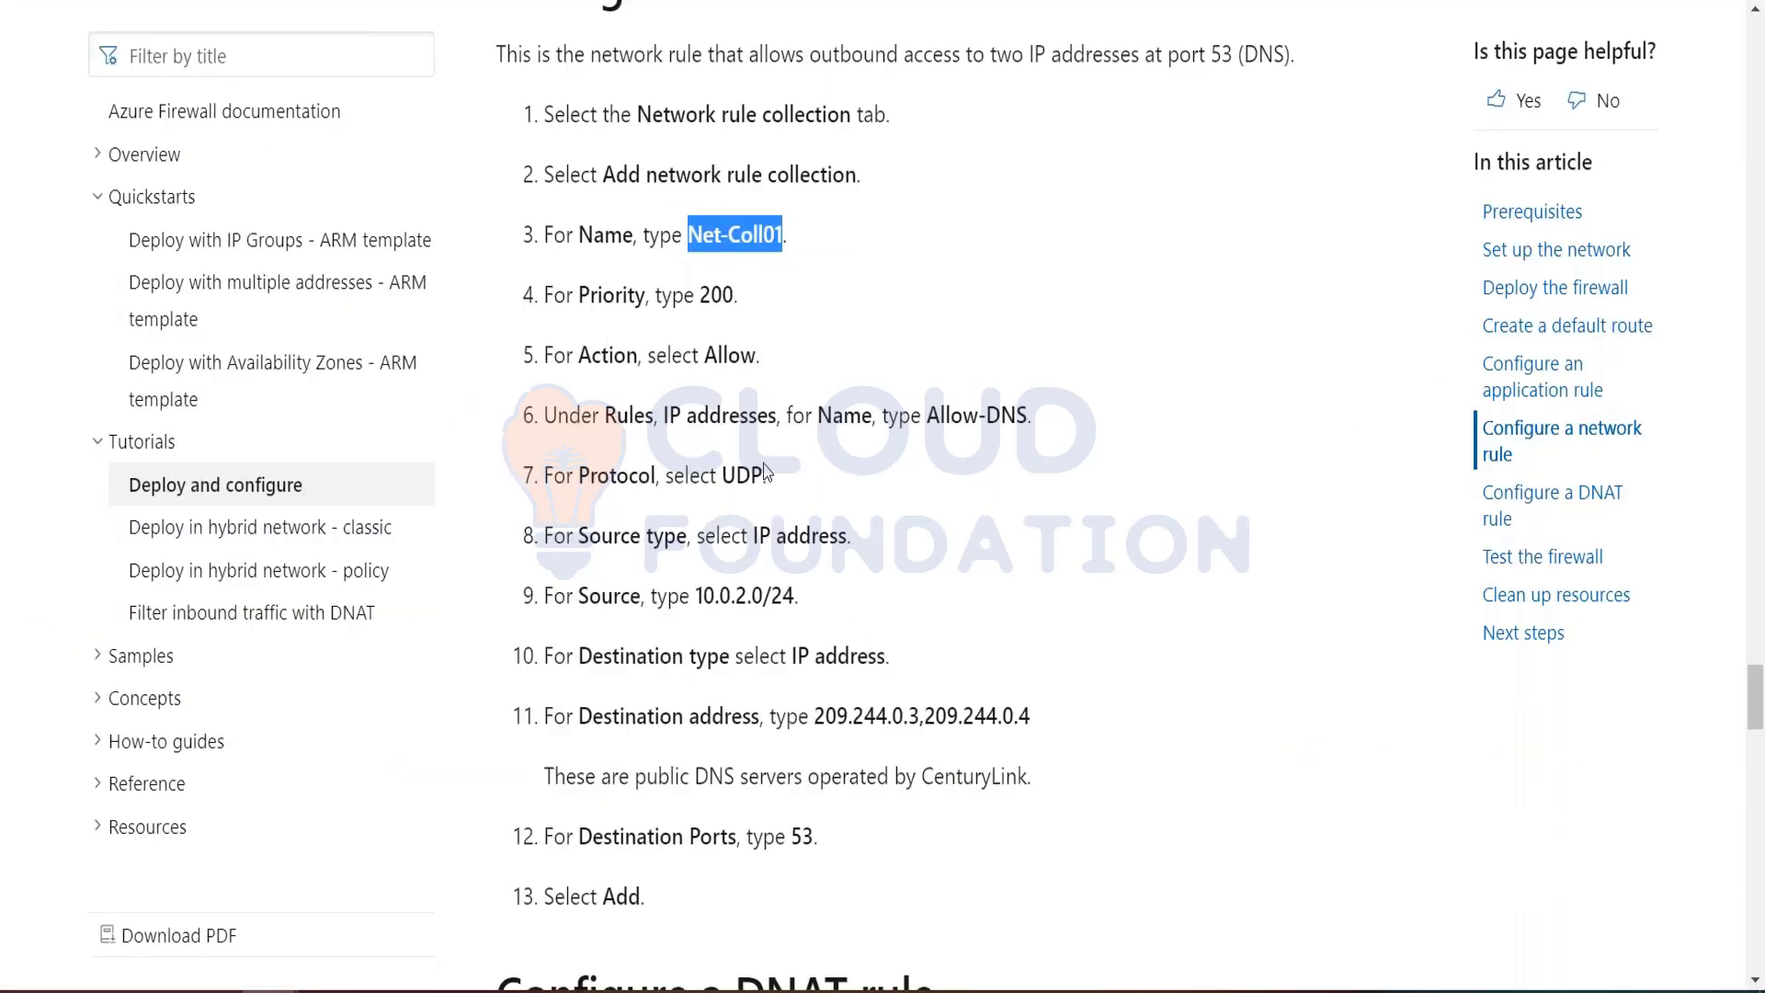
{"action": "left_click_drag", "start_coordinate": [697, 595], "coordinate": [796, 598]}
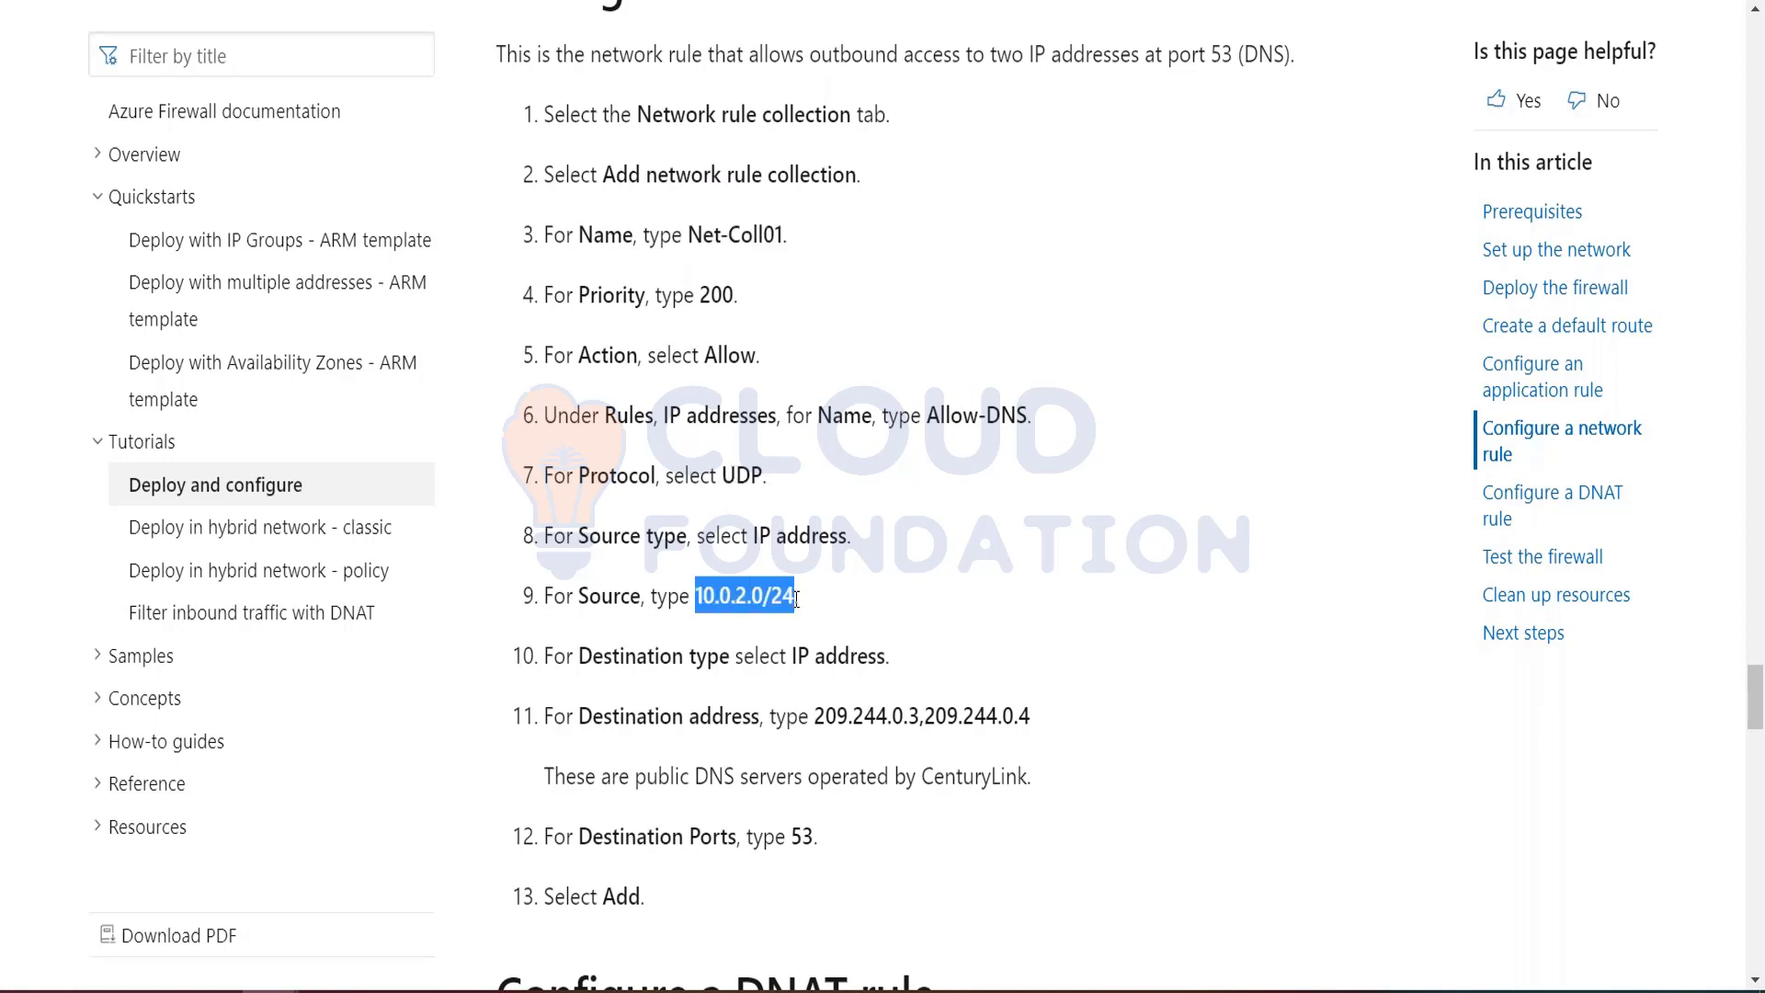
{"action": "key", "text": "alt+Tab"}
{"action": "left_click", "coordinate": [677, 493]}
{"action": "left_click", "coordinate": [623, 577]}
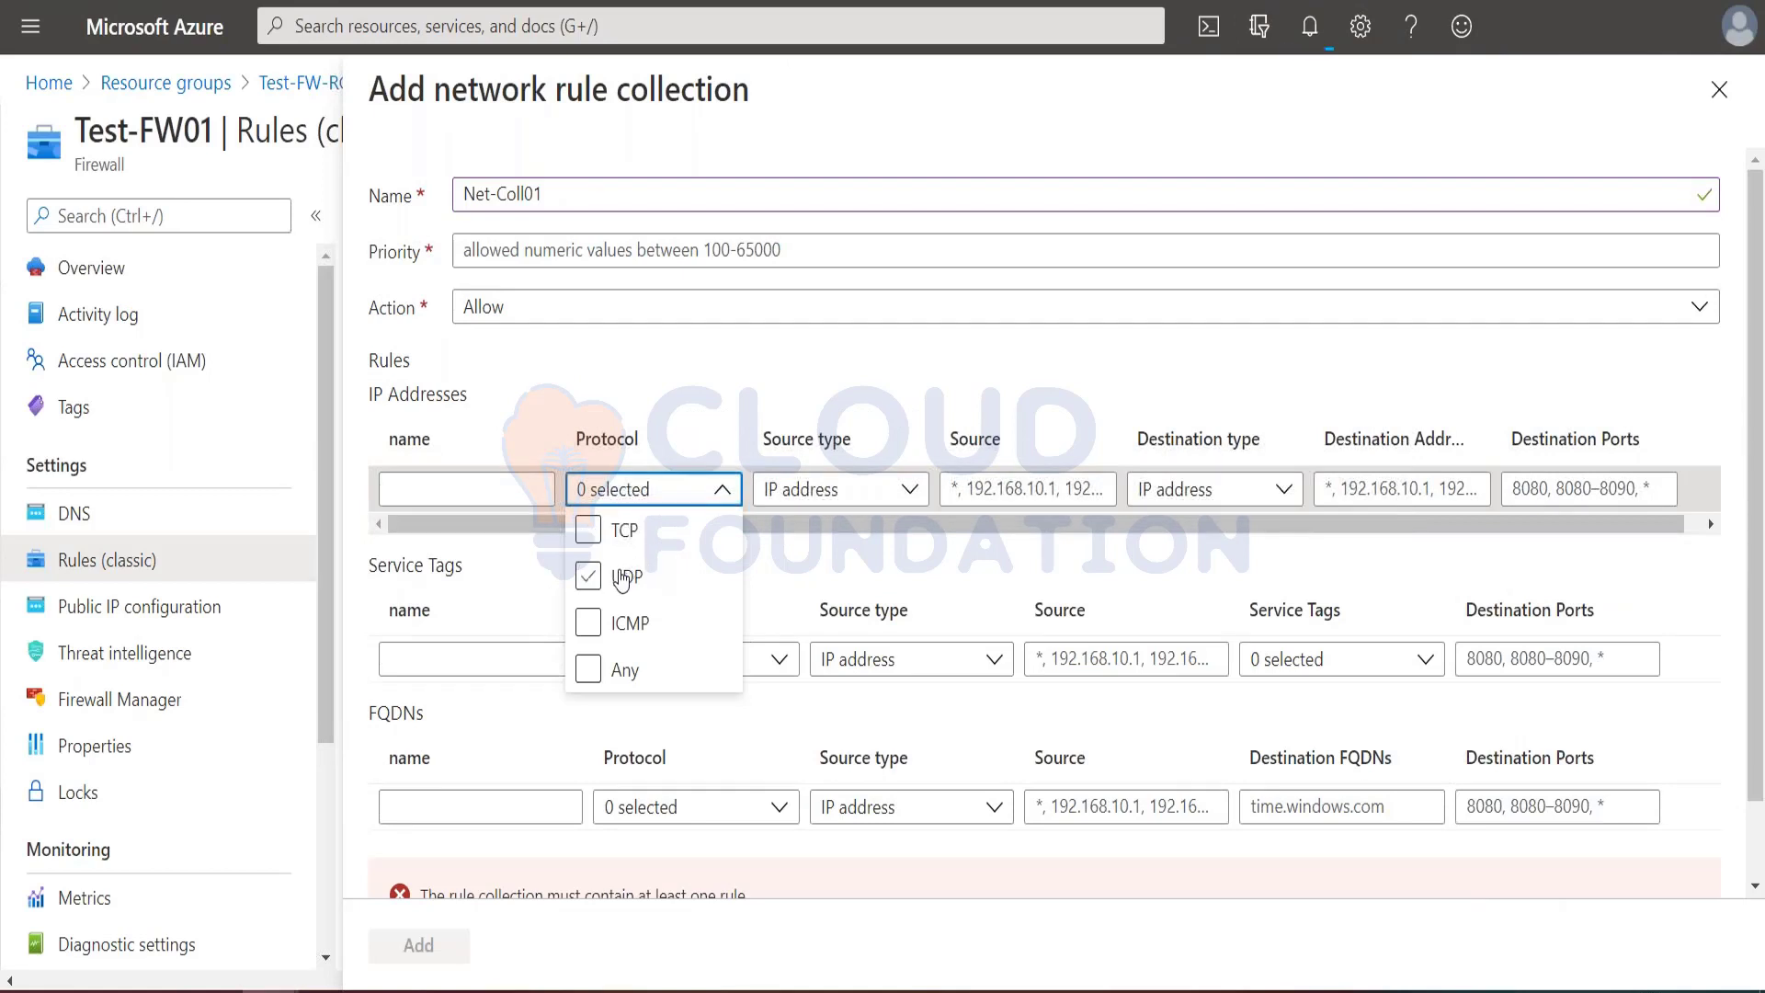
{"action": "left_click", "coordinate": [842, 490]}
{"action": "left_click", "coordinate": [993, 485]}
{"action": "key", "text": "ctrl+v"}
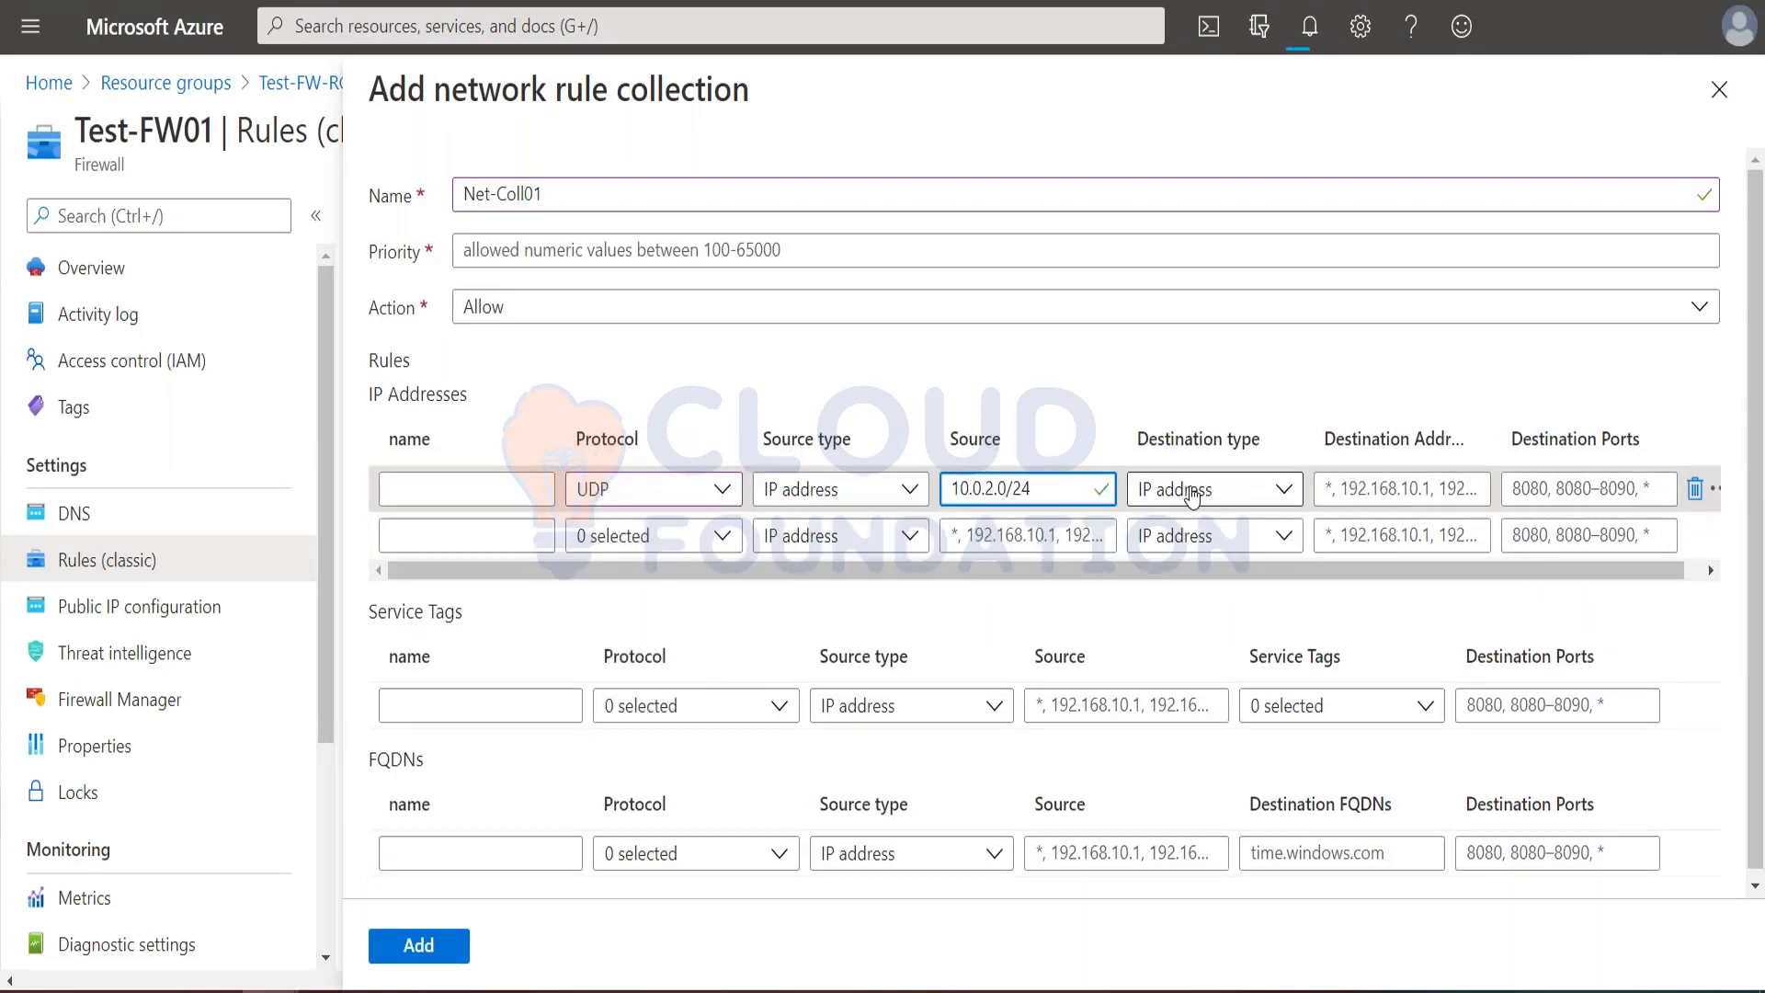
Step: Name the IP address rule Allow-DNS, copied from the tutorial
{"action": "left_click", "coordinate": [492, 490]}
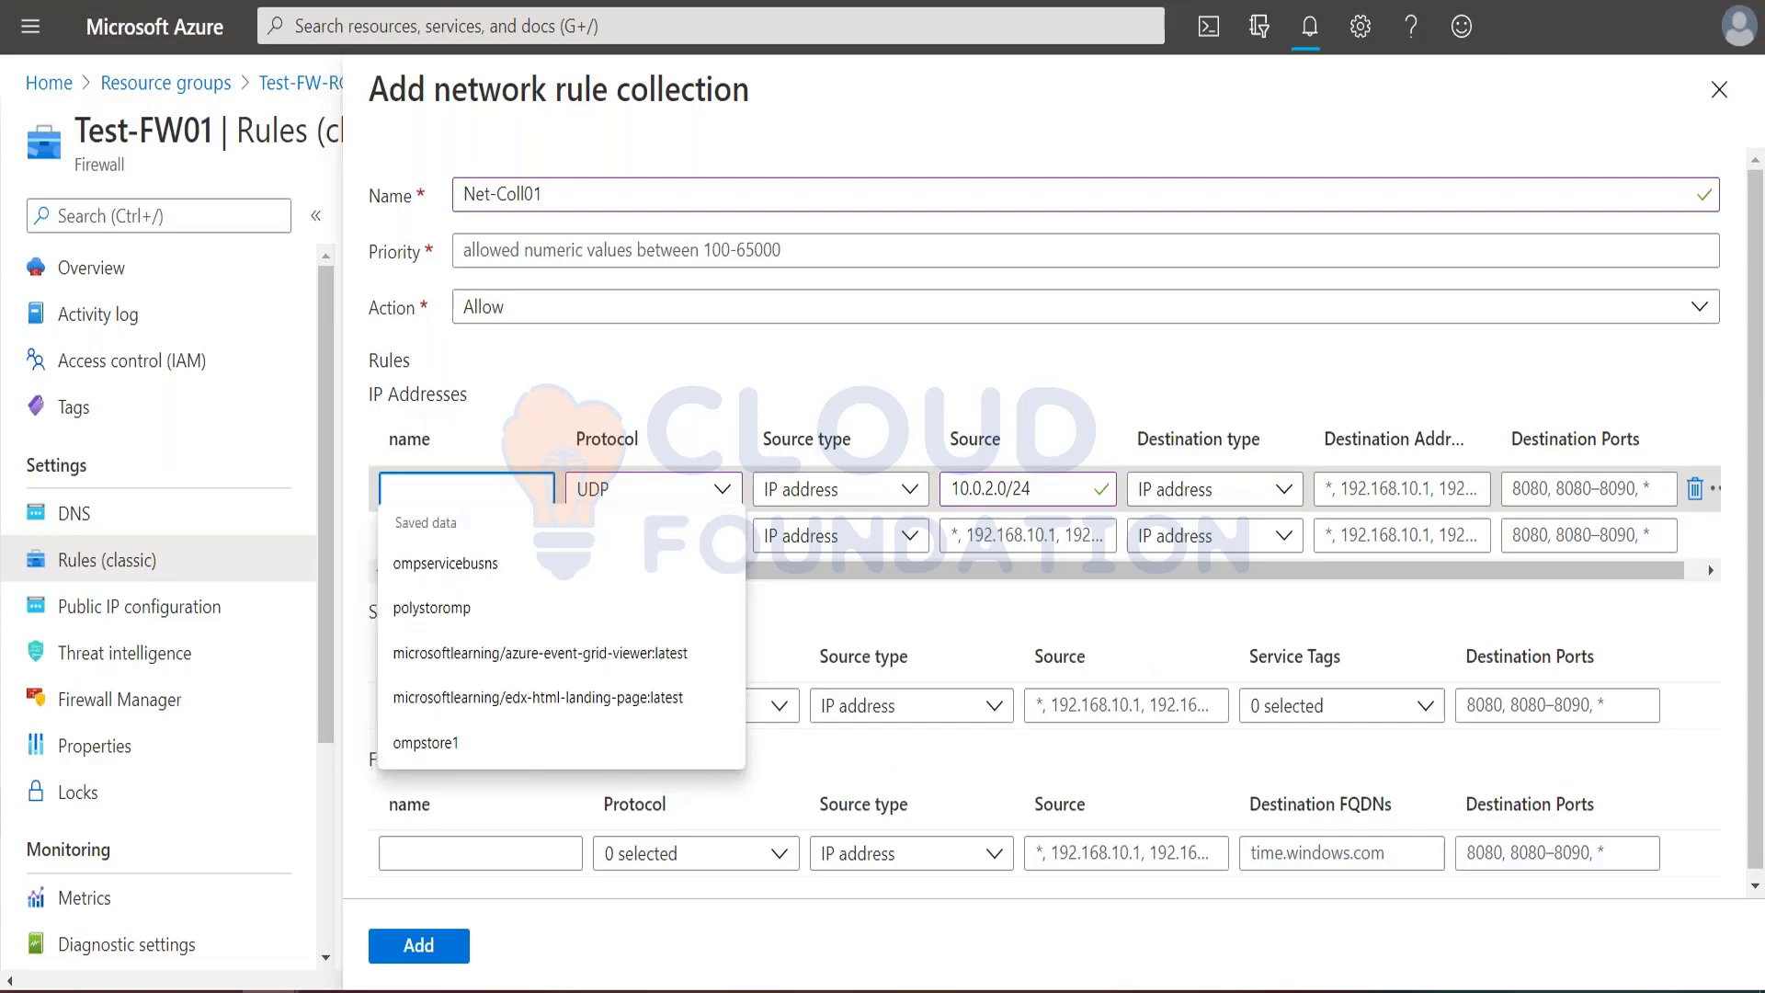
{"action": "key", "text": "alt+Tab"}
{"action": "left_click_drag", "start_coordinate": [924, 421], "coordinate": [1029, 422]}
{"action": "key", "text": "ctrl+c"}
{"action": "key", "text": "alt+Tab"}
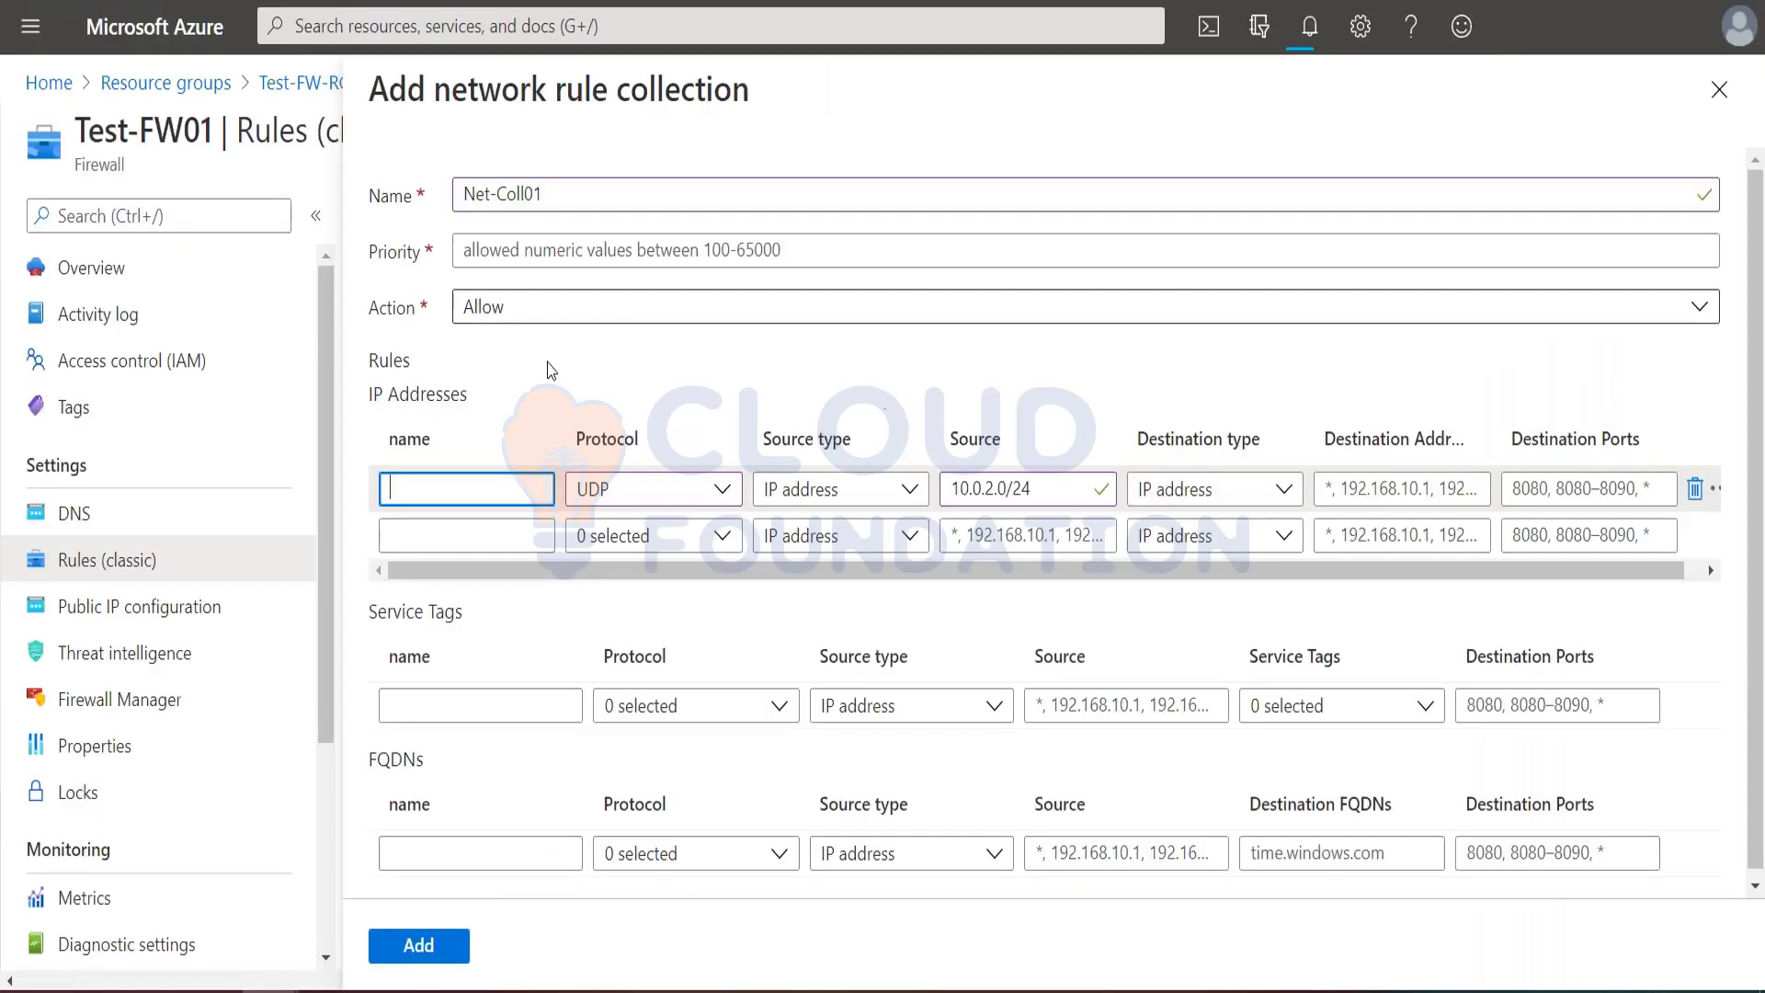
{"action": "key", "text": "ctrl+v"}
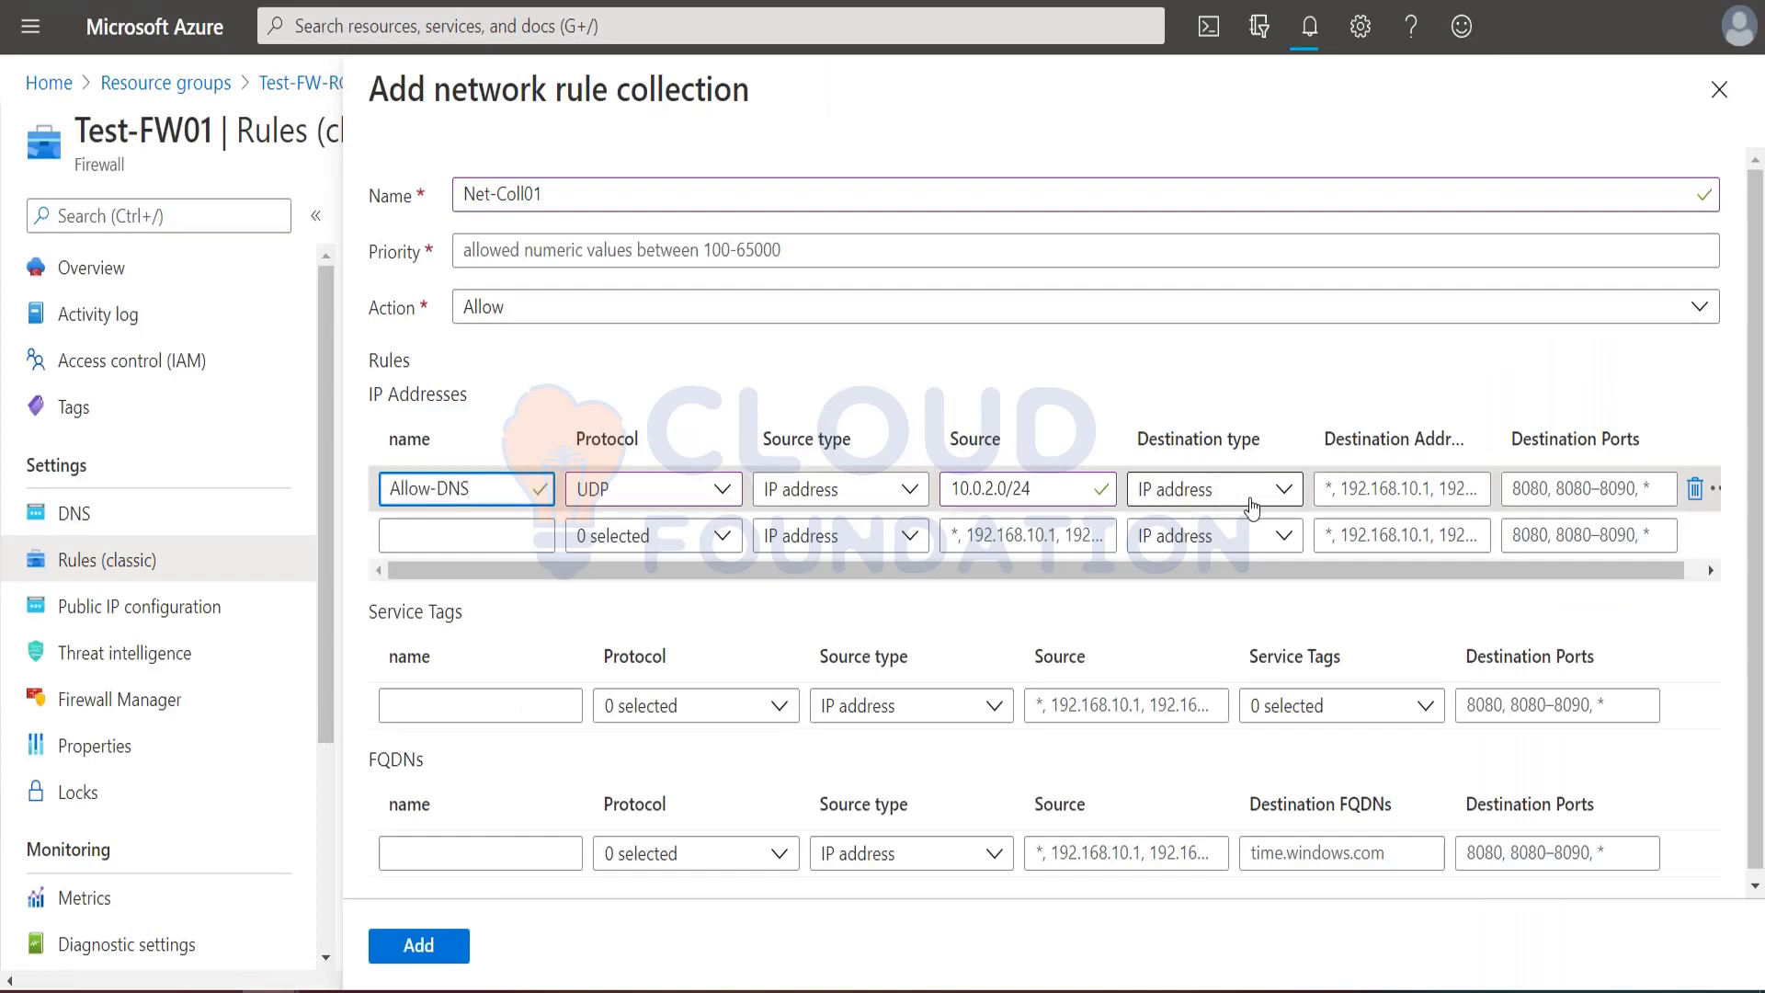
Step: Fill the Allow-DNS rule's destination address with 10.0.2.0/2, copied from the tutorial's source value
{"action": "left_click", "coordinate": [1339, 492]}
{"action": "key", "text": "alt+Tab"}
{"action": "left_click_drag", "start_coordinate": [697, 594], "coordinate": [784, 593]}
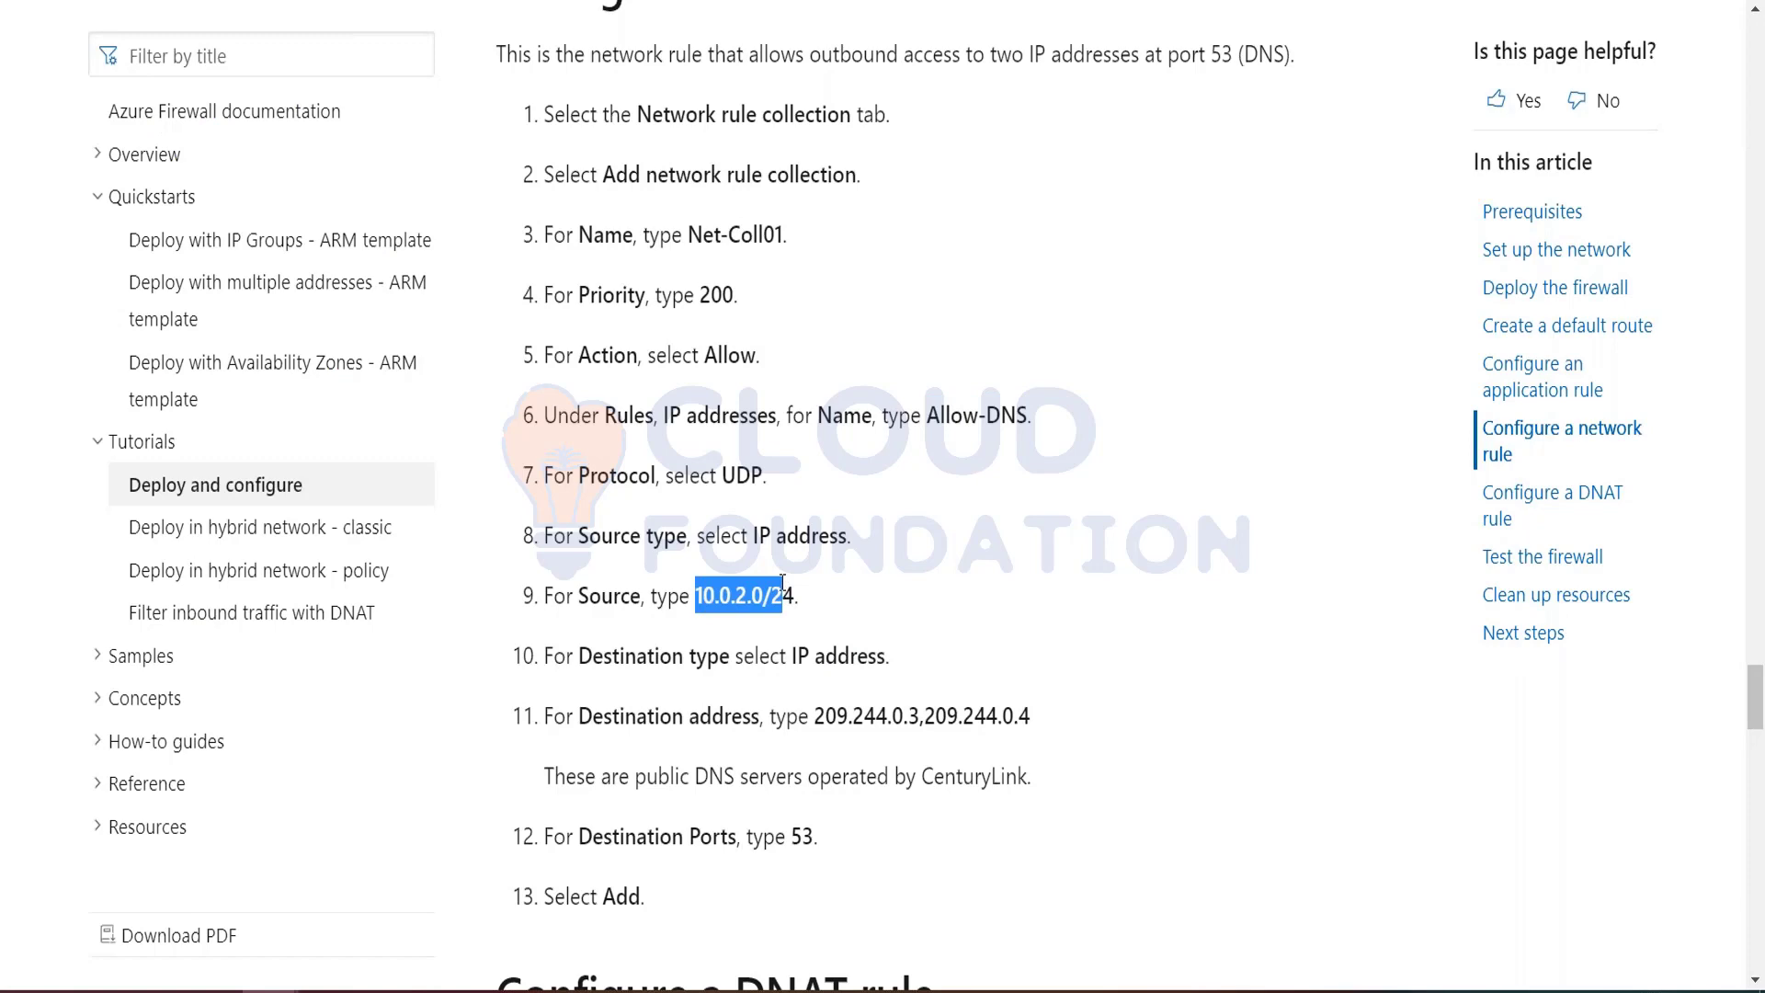
{"action": "key", "text": "ctrl+c"}
{"action": "key", "text": "alt+Tab"}
{"action": "key", "text": "ctrl+v"}
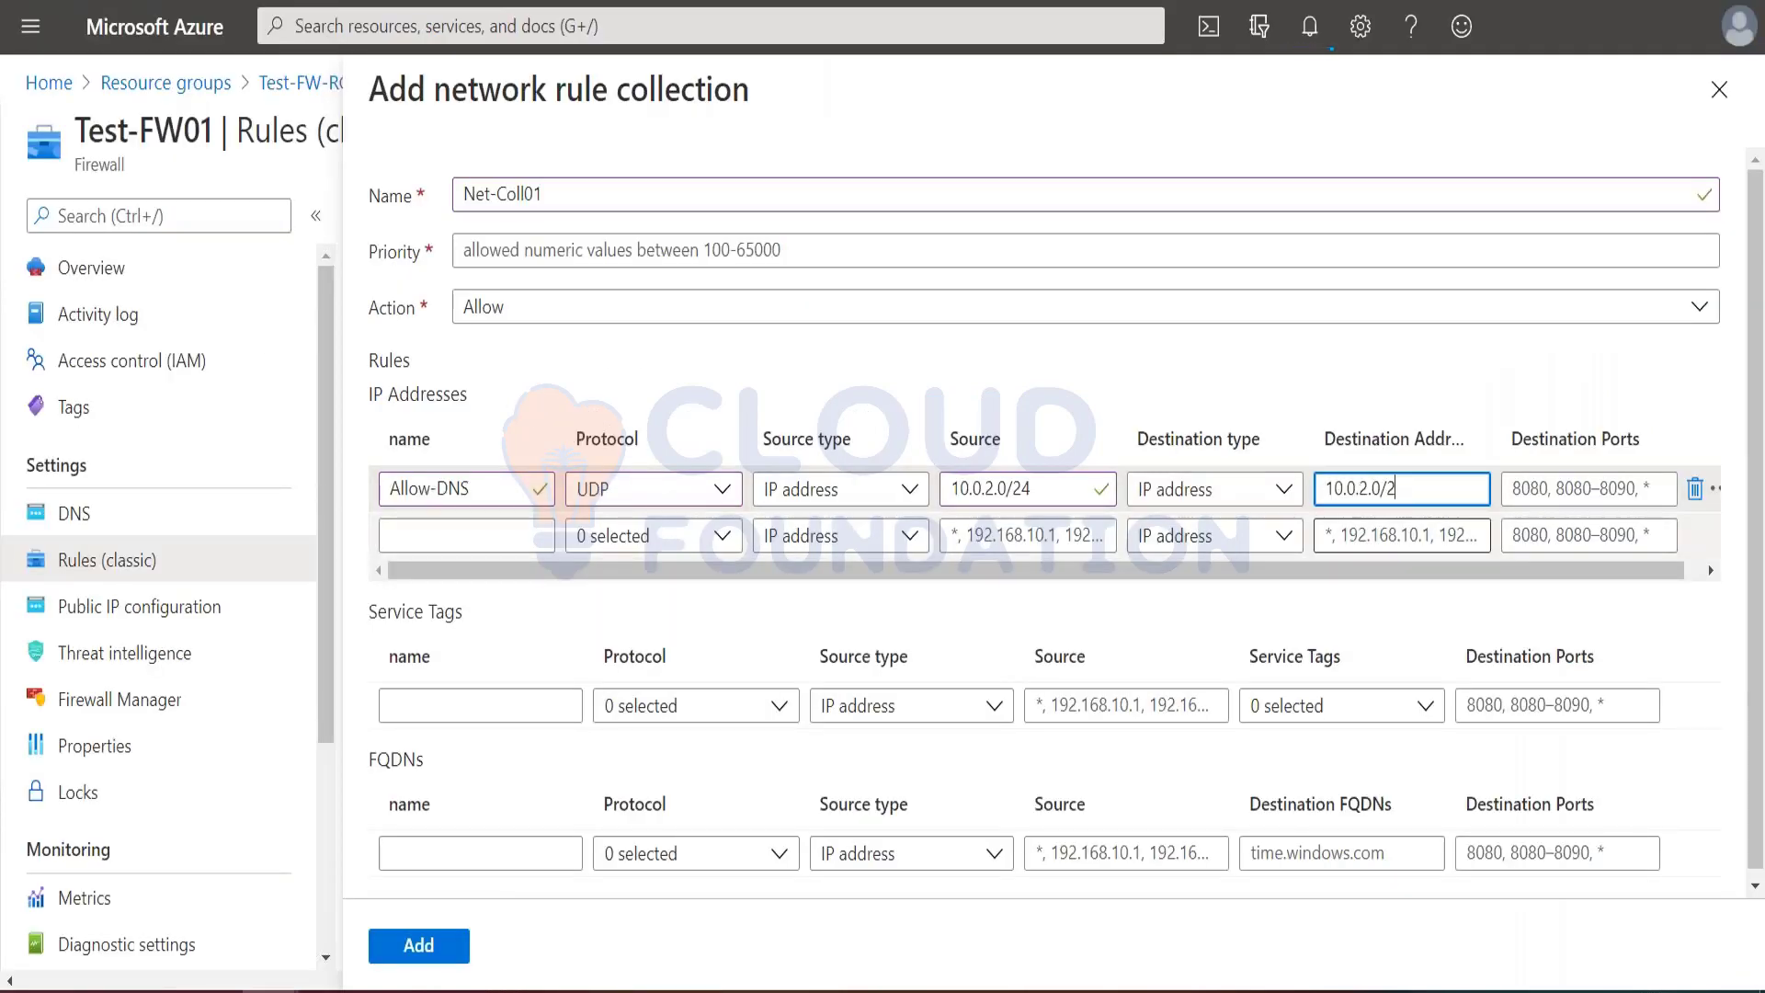
{"action": "key", "text": "Tab"}
Step: Copy 209.244.0.3,209.244.0.4 from the tutorial and clear the misplaced paste from the Allow-DNS rule's destination ports
{"action": "key", "text": "alt+Tab"}
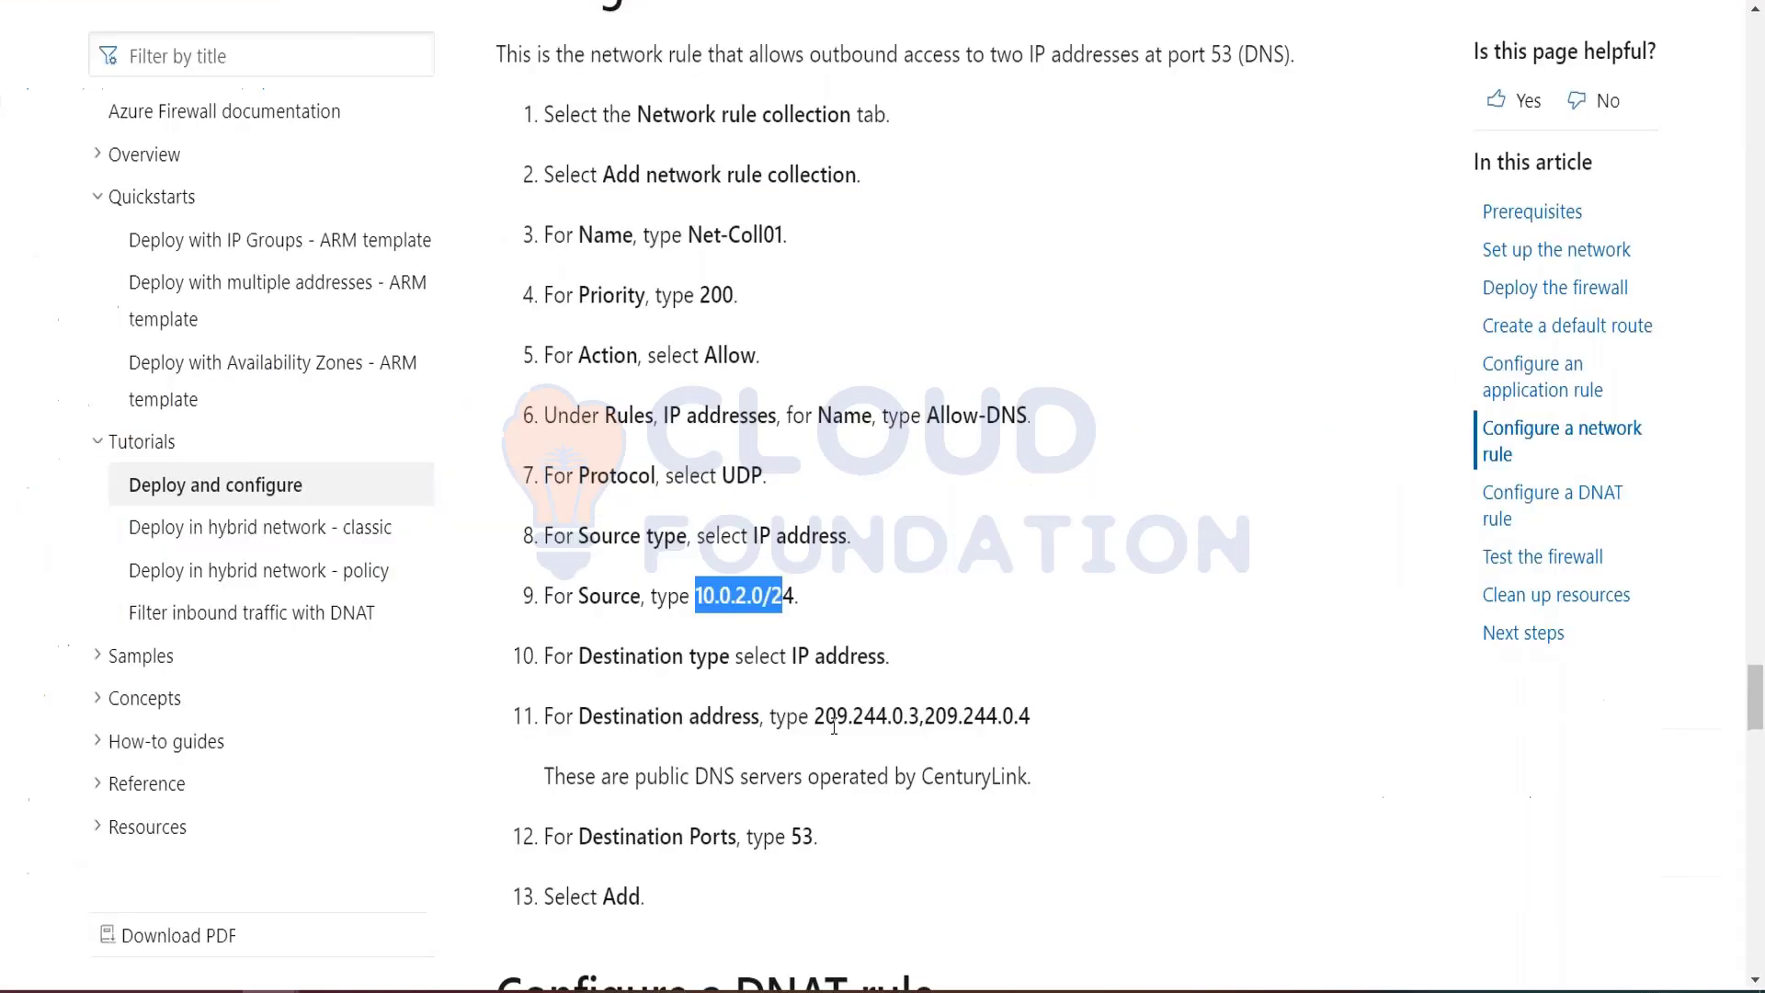
{"action": "left_click_drag", "start_coordinate": [816, 715], "coordinate": [1031, 719]}
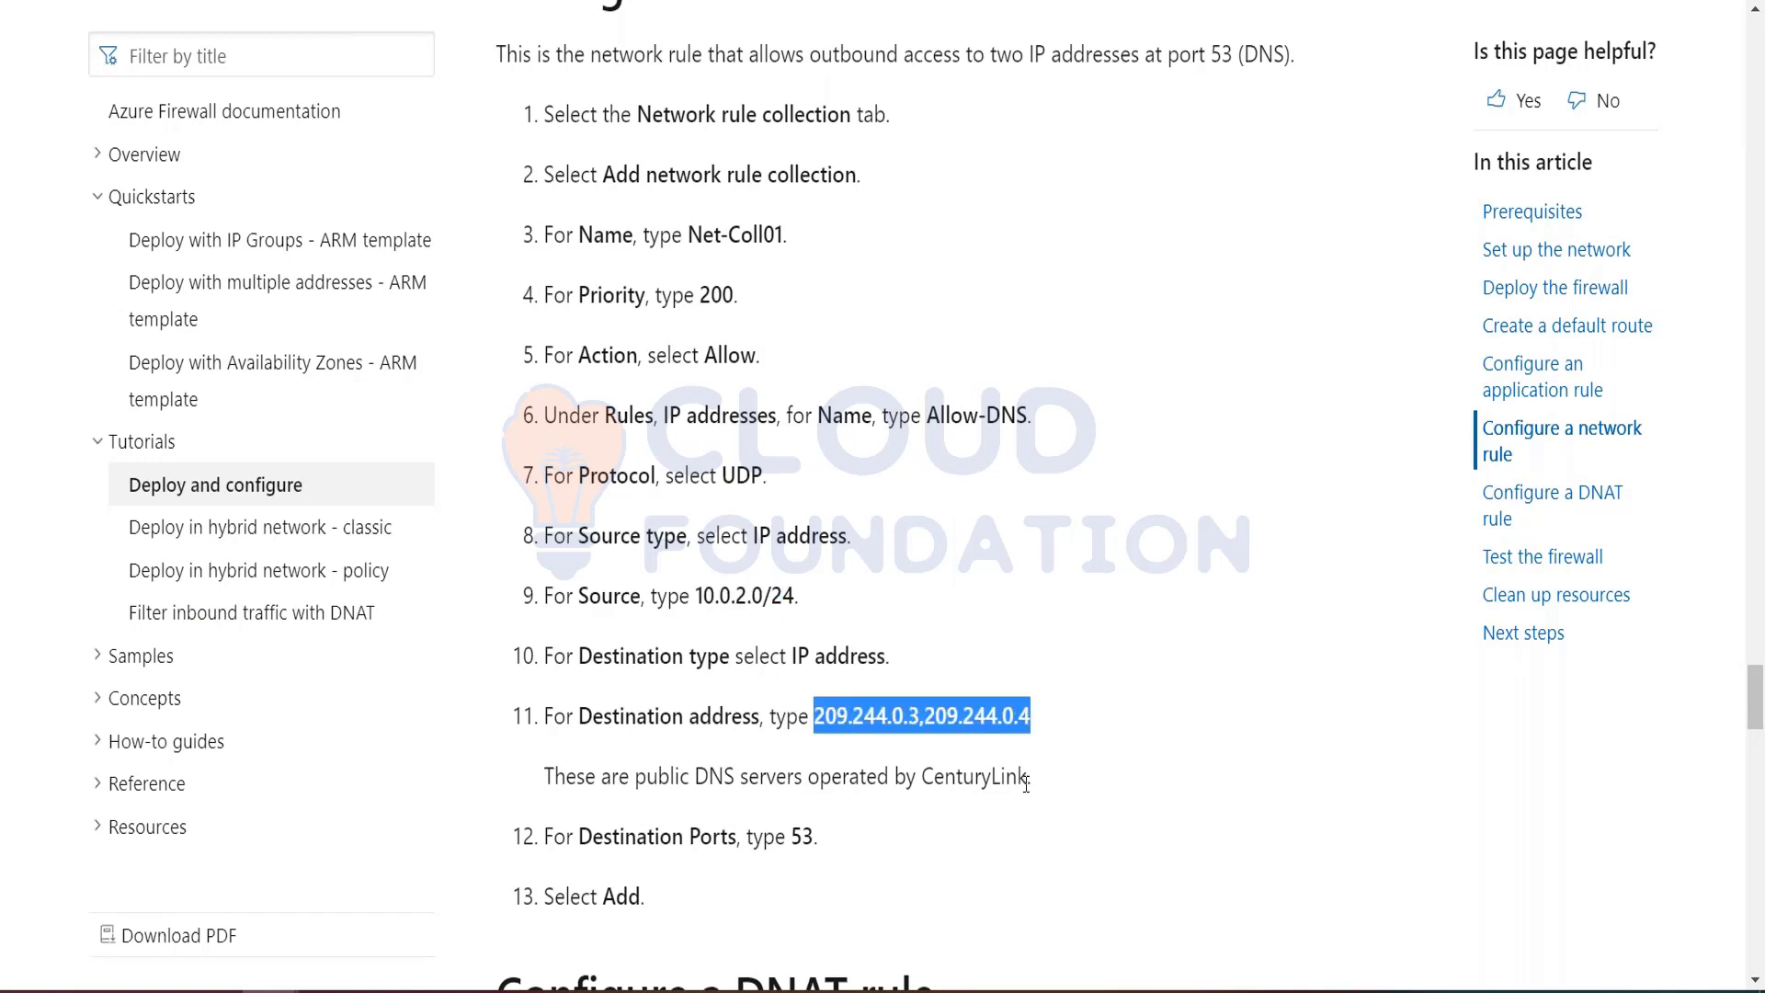
{"action": "key", "text": "alt+Tab"}
{"action": "key", "text": "ctrl+v"}
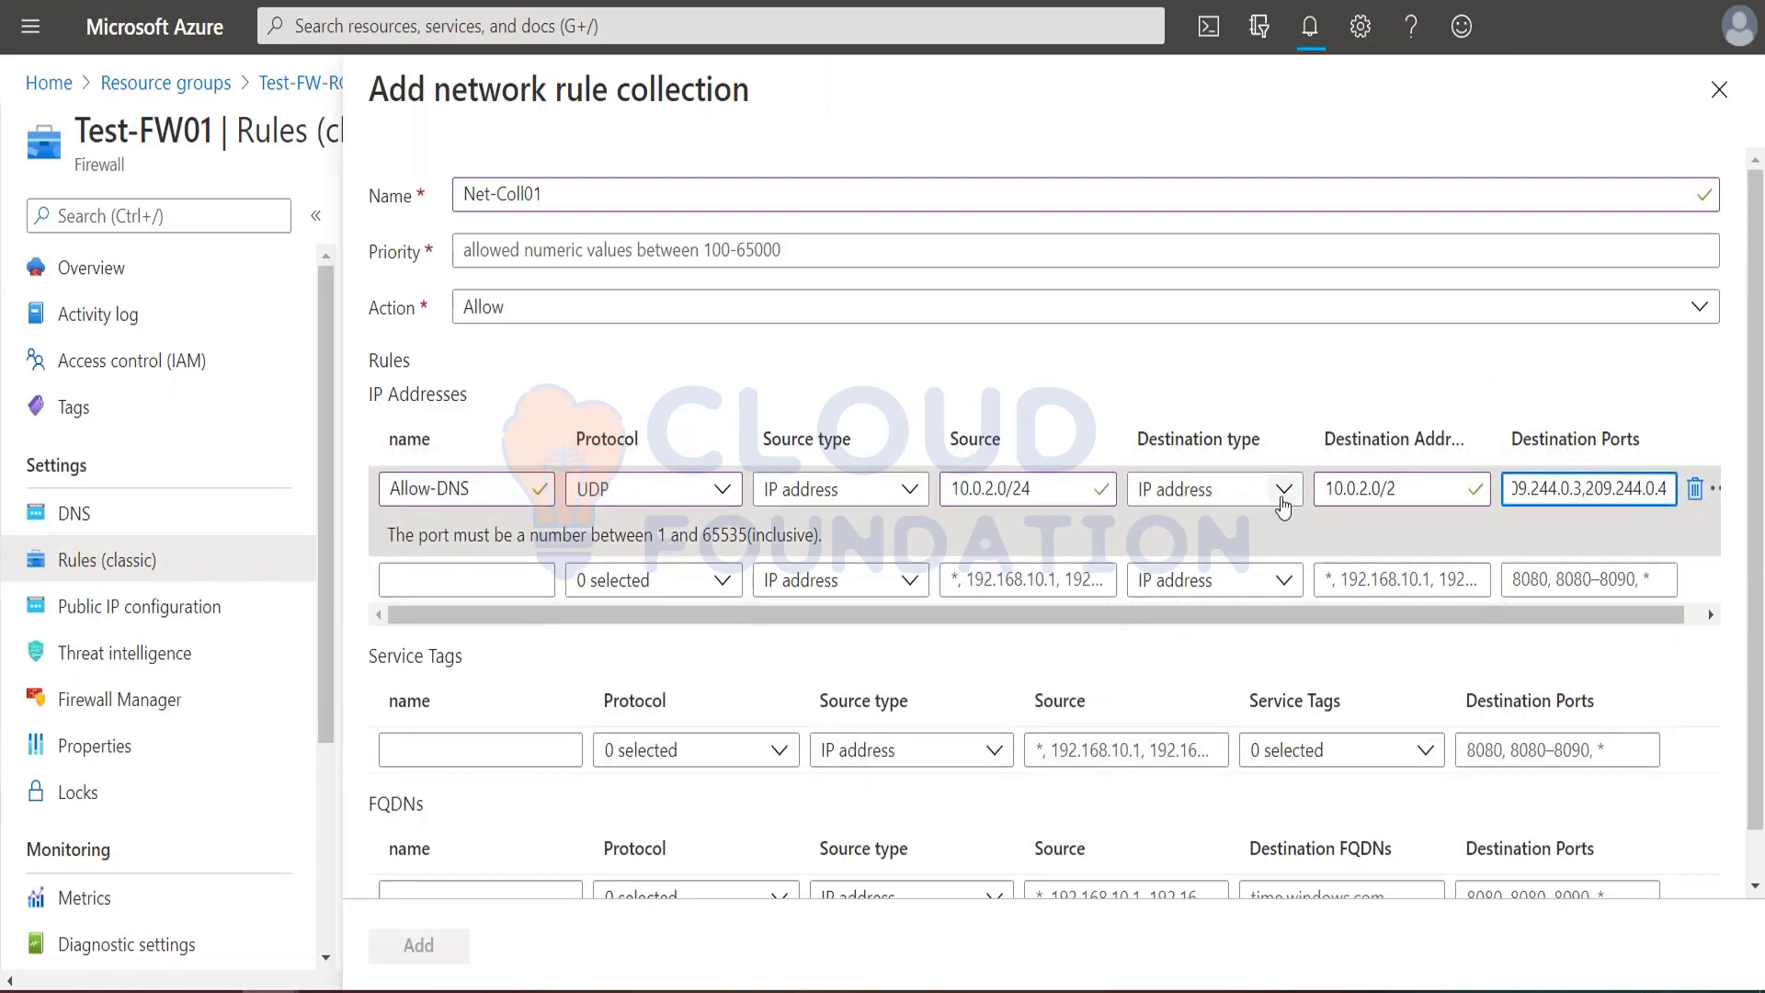
{"action": "left_click", "coordinate": [1334, 494]}
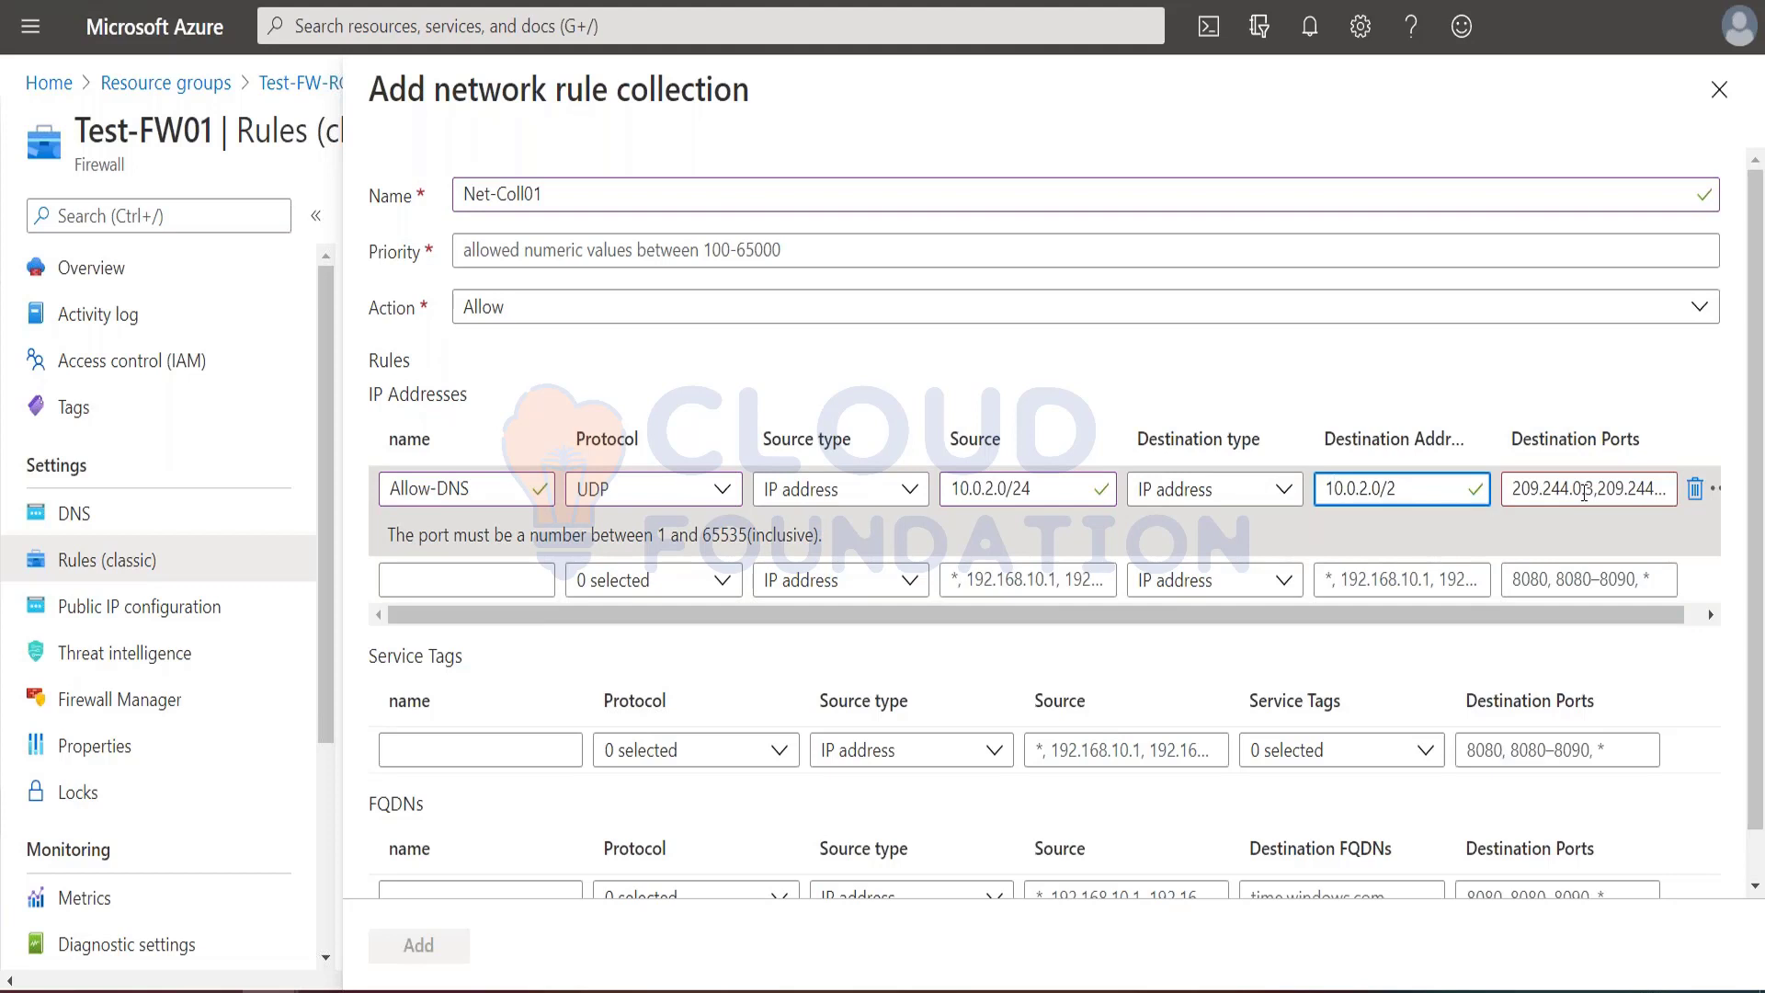
{"action": "left_click_drag", "start_coordinate": [1410, 486], "coordinate": [1320, 491]}
{"action": "left_click", "coordinate": [1277, 490]}
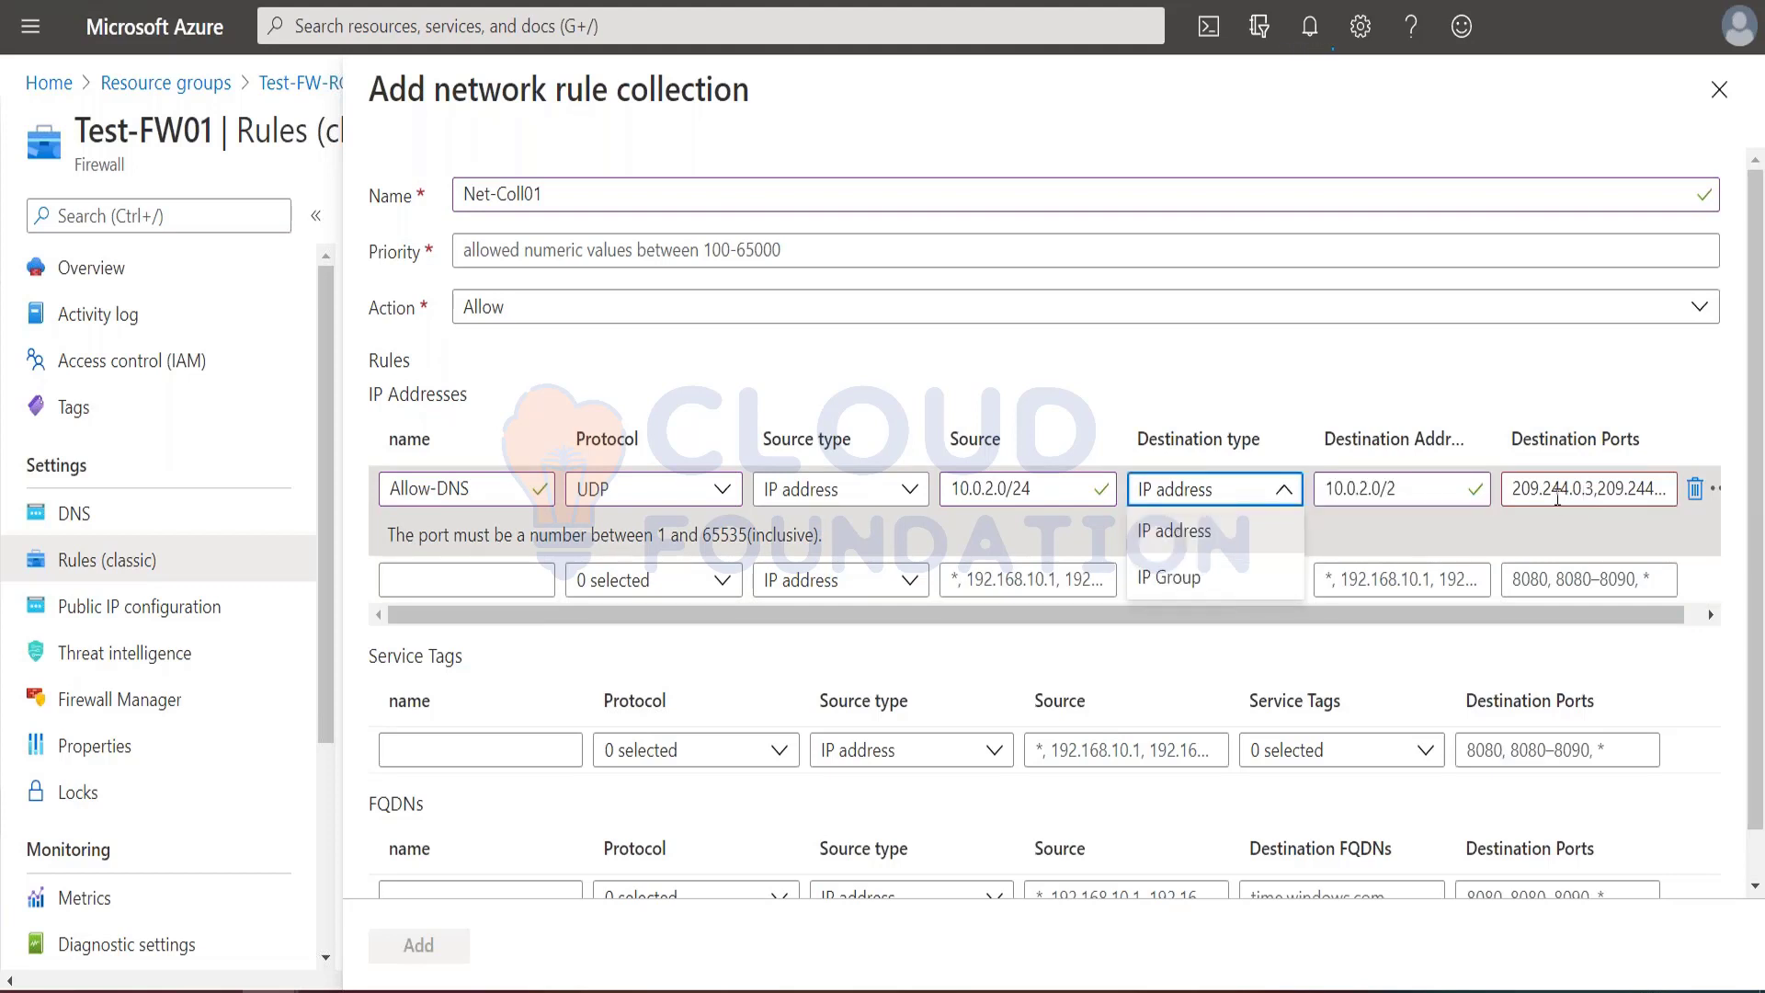
{"action": "triple_click", "coordinate": [1518, 488]}
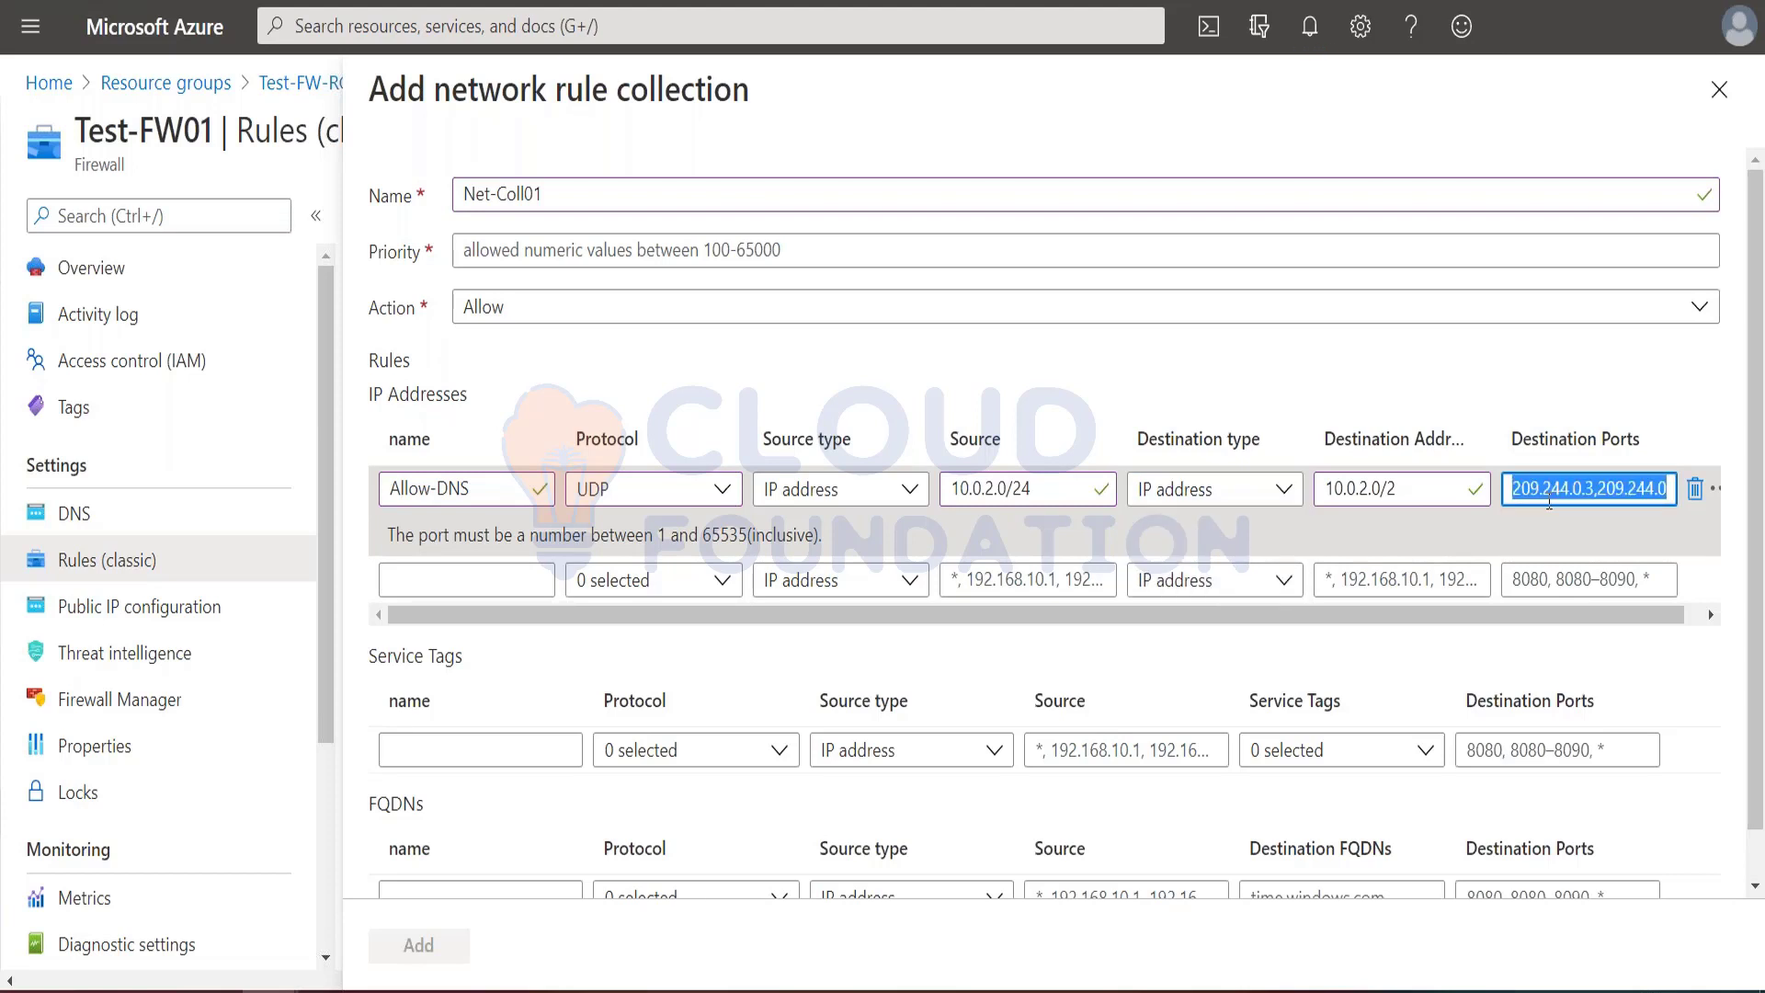
{"action": "key", "text": "BackSpace"}
Step: Set the Allow-DNS rule's destination addresses to 209.244.0.3,209.244.0.4 and its destination port to 53
{"action": "left_click", "coordinate": [1426, 489]}
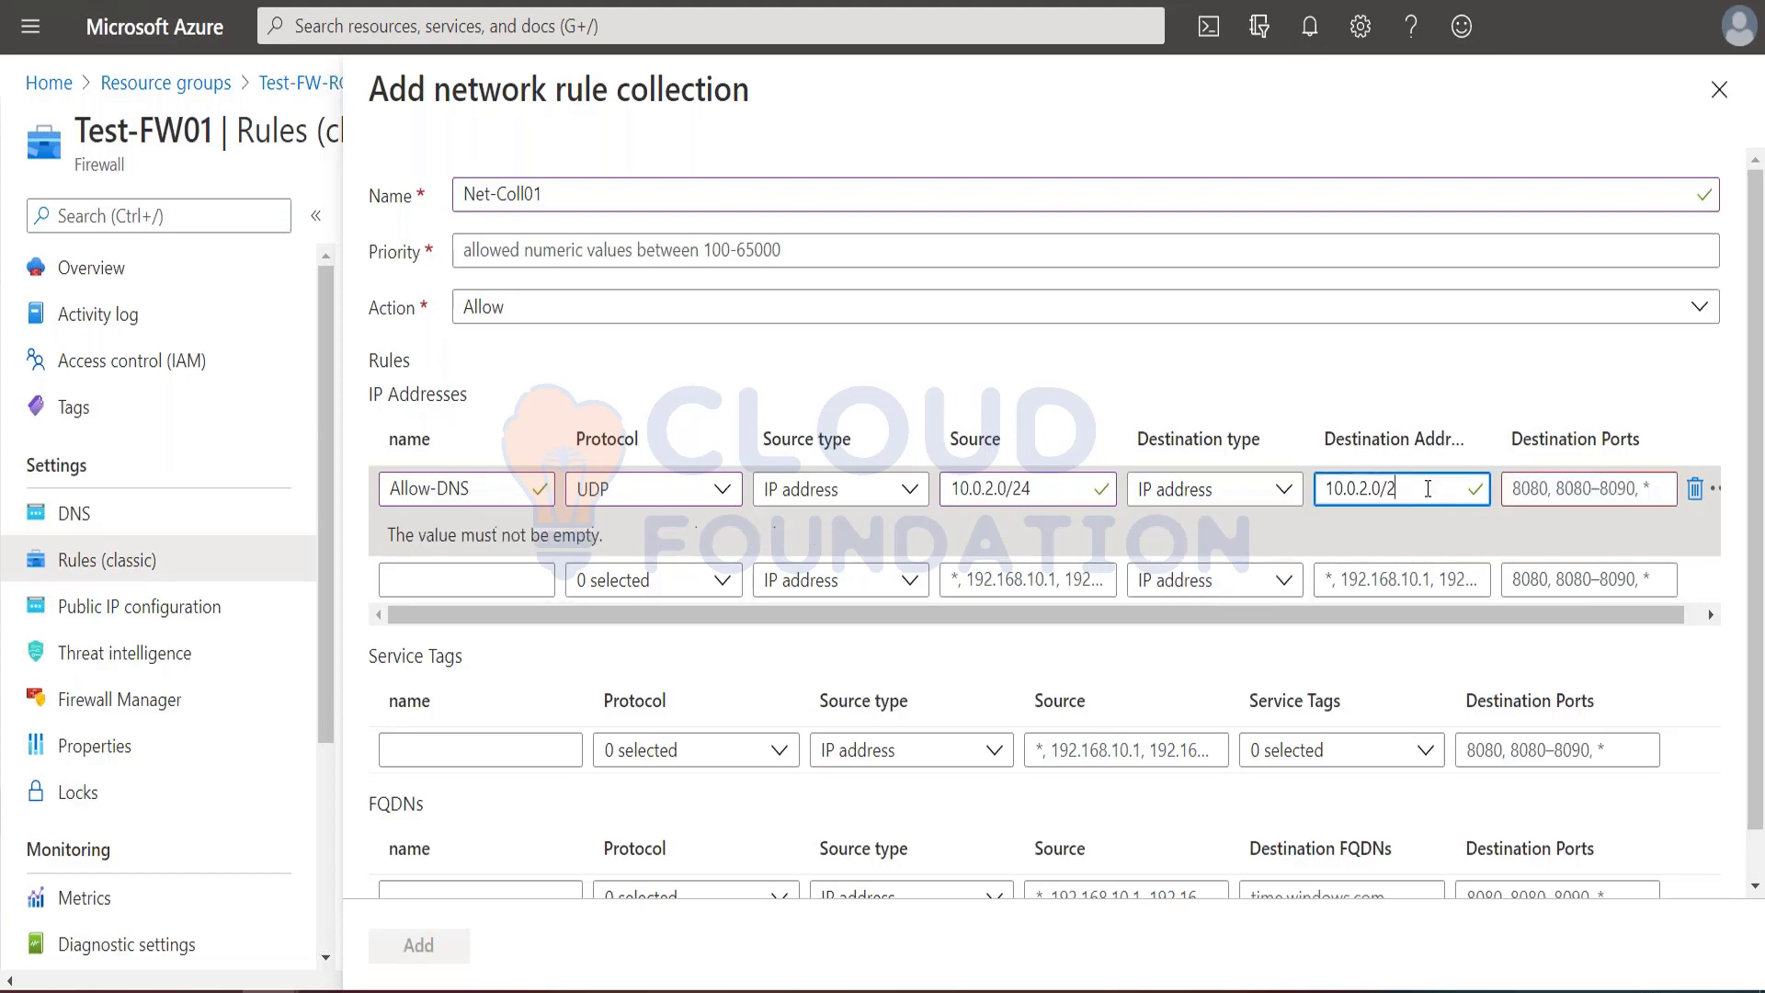
{"action": "left_click", "coordinate": [1301, 504]}
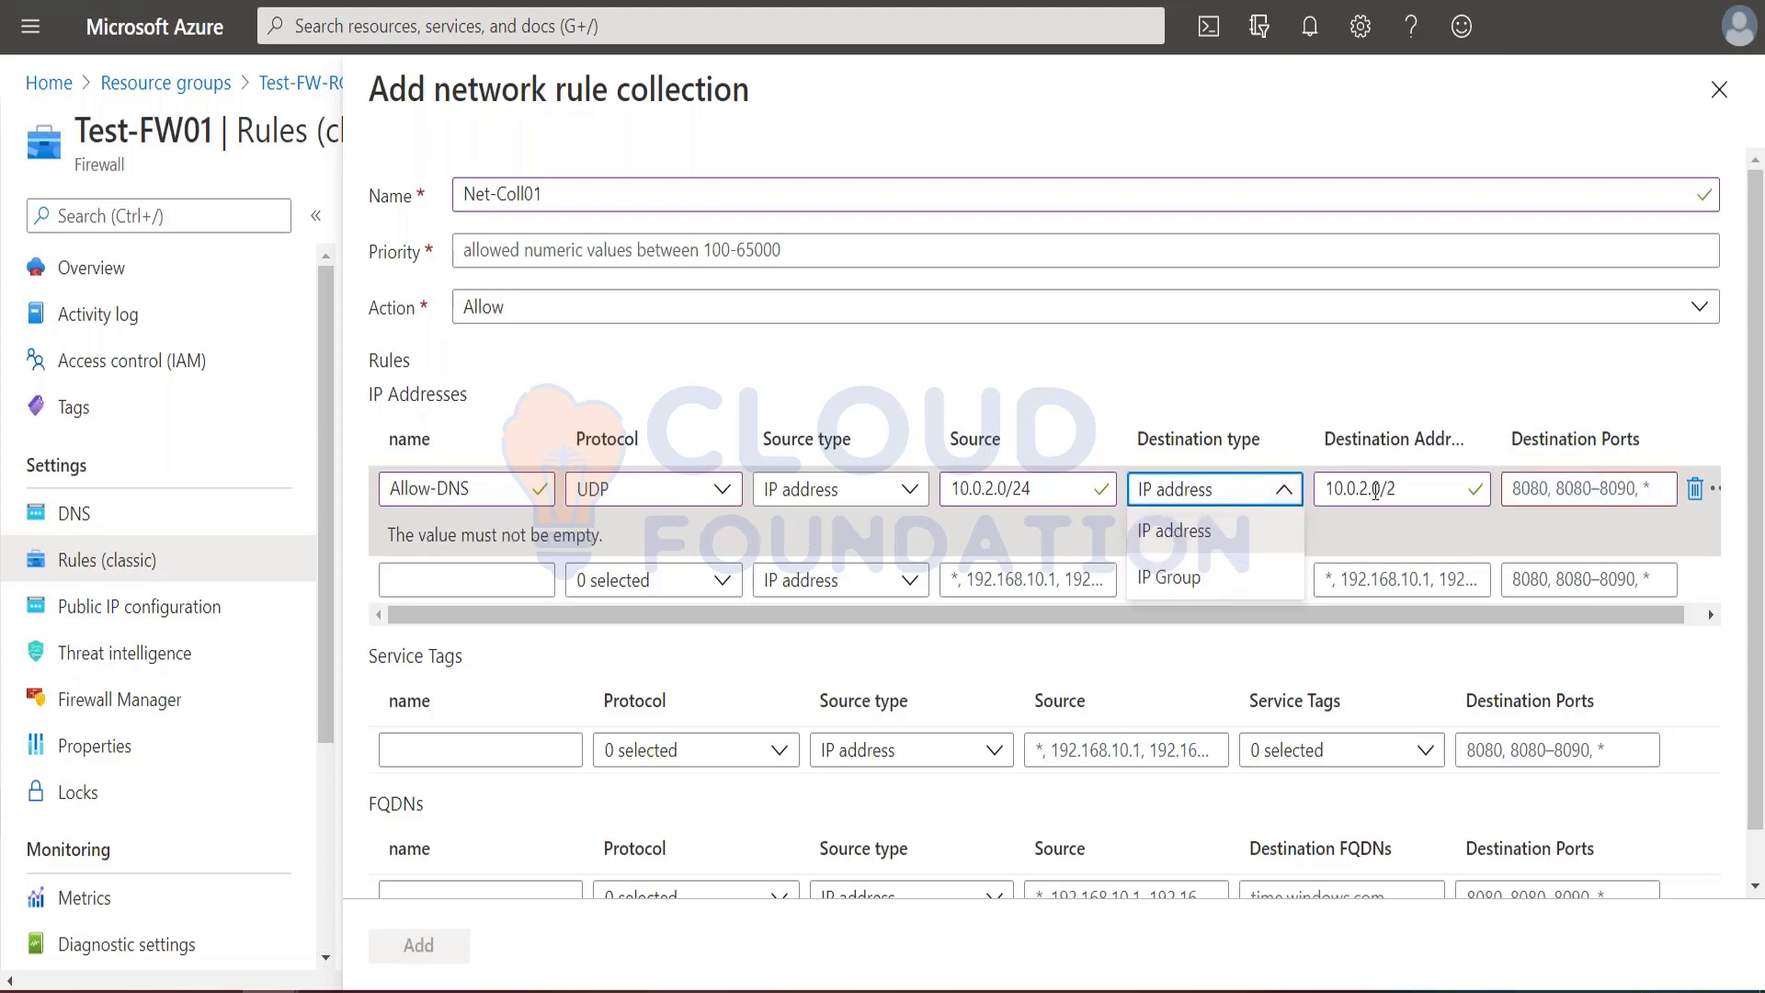
{"action": "left_click", "coordinate": [1375, 490]}
{"action": "left_click_drag", "start_coordinate": [1416, 489], "coordinate": [1326, 489]}
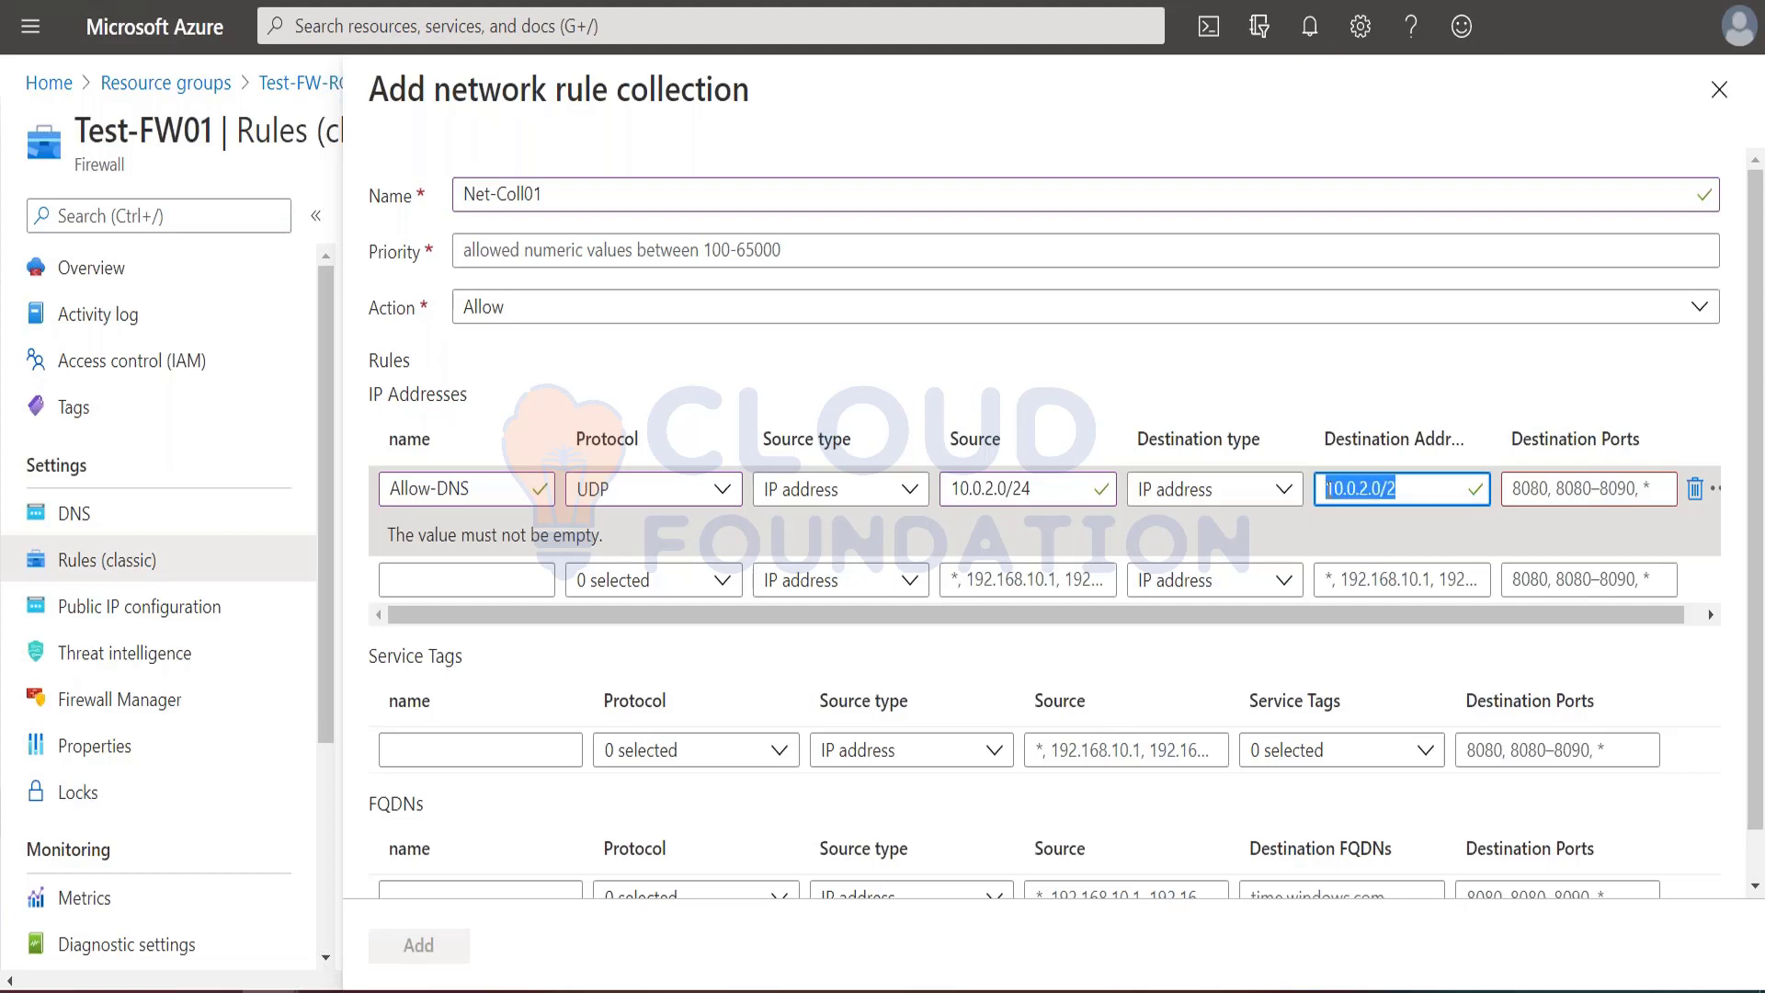
{"action": "key", "text": "ctrl+v"}
{"action": "left_click", "coordinate": [1587, 490]}
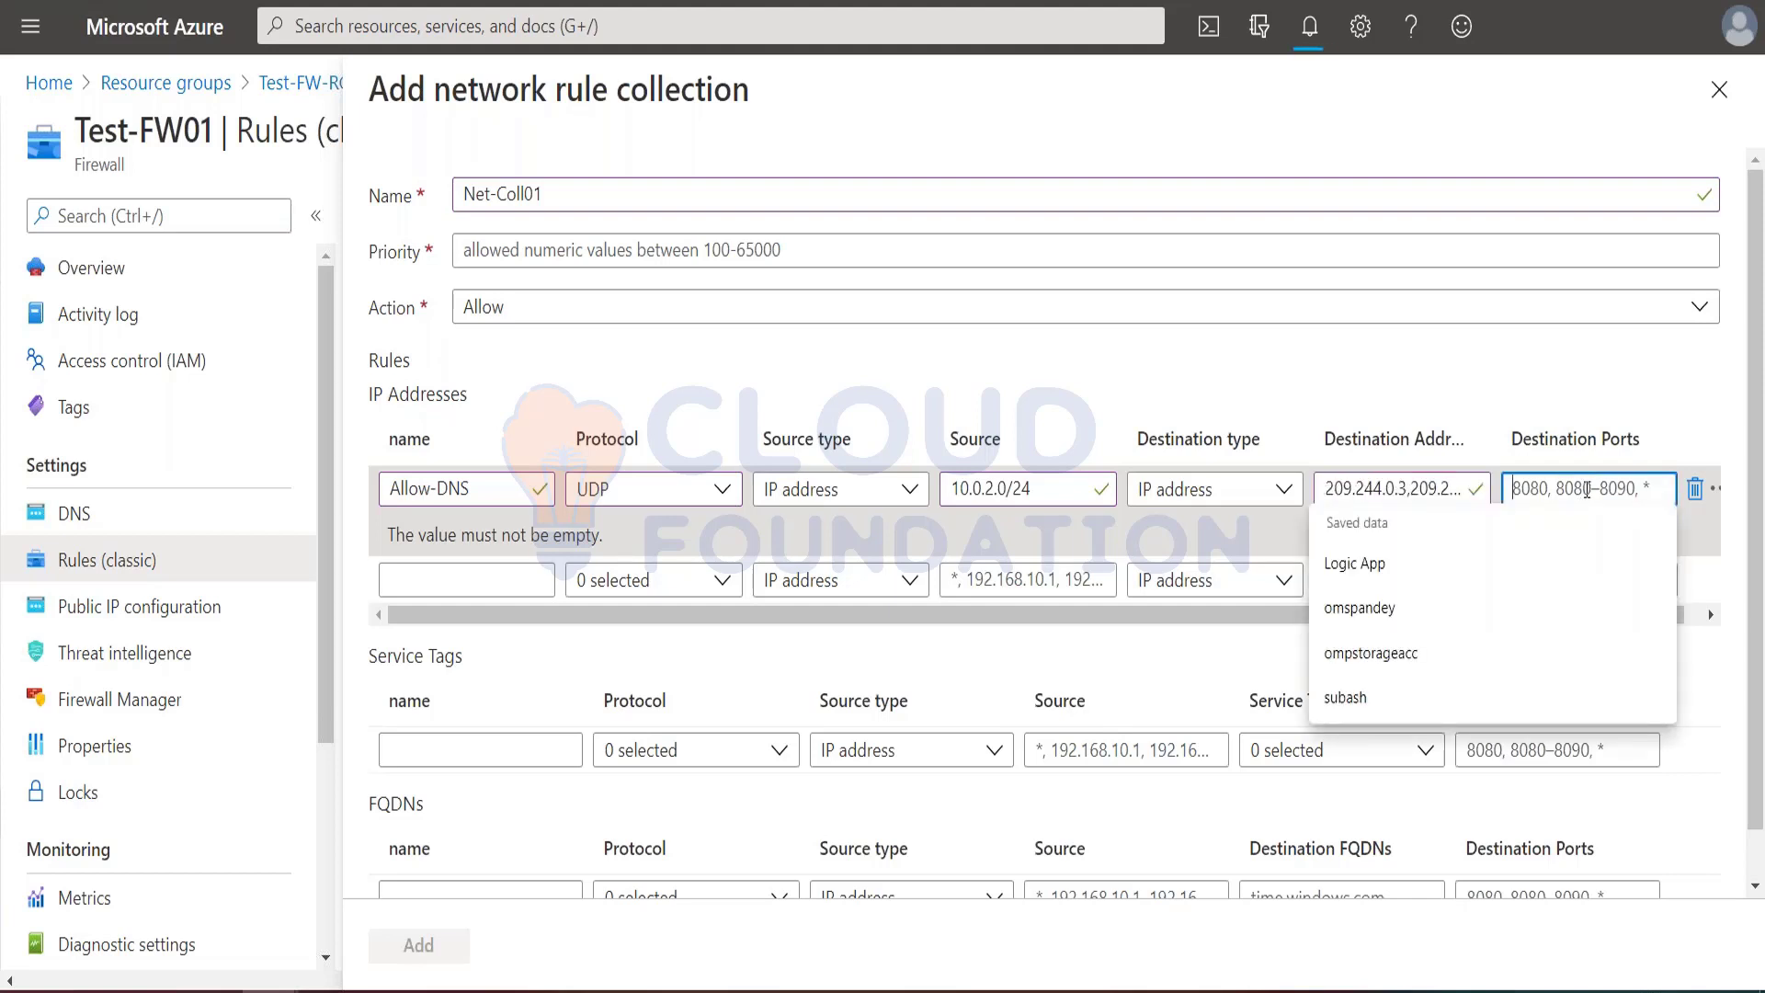
{"action": "type", "text": "53"}
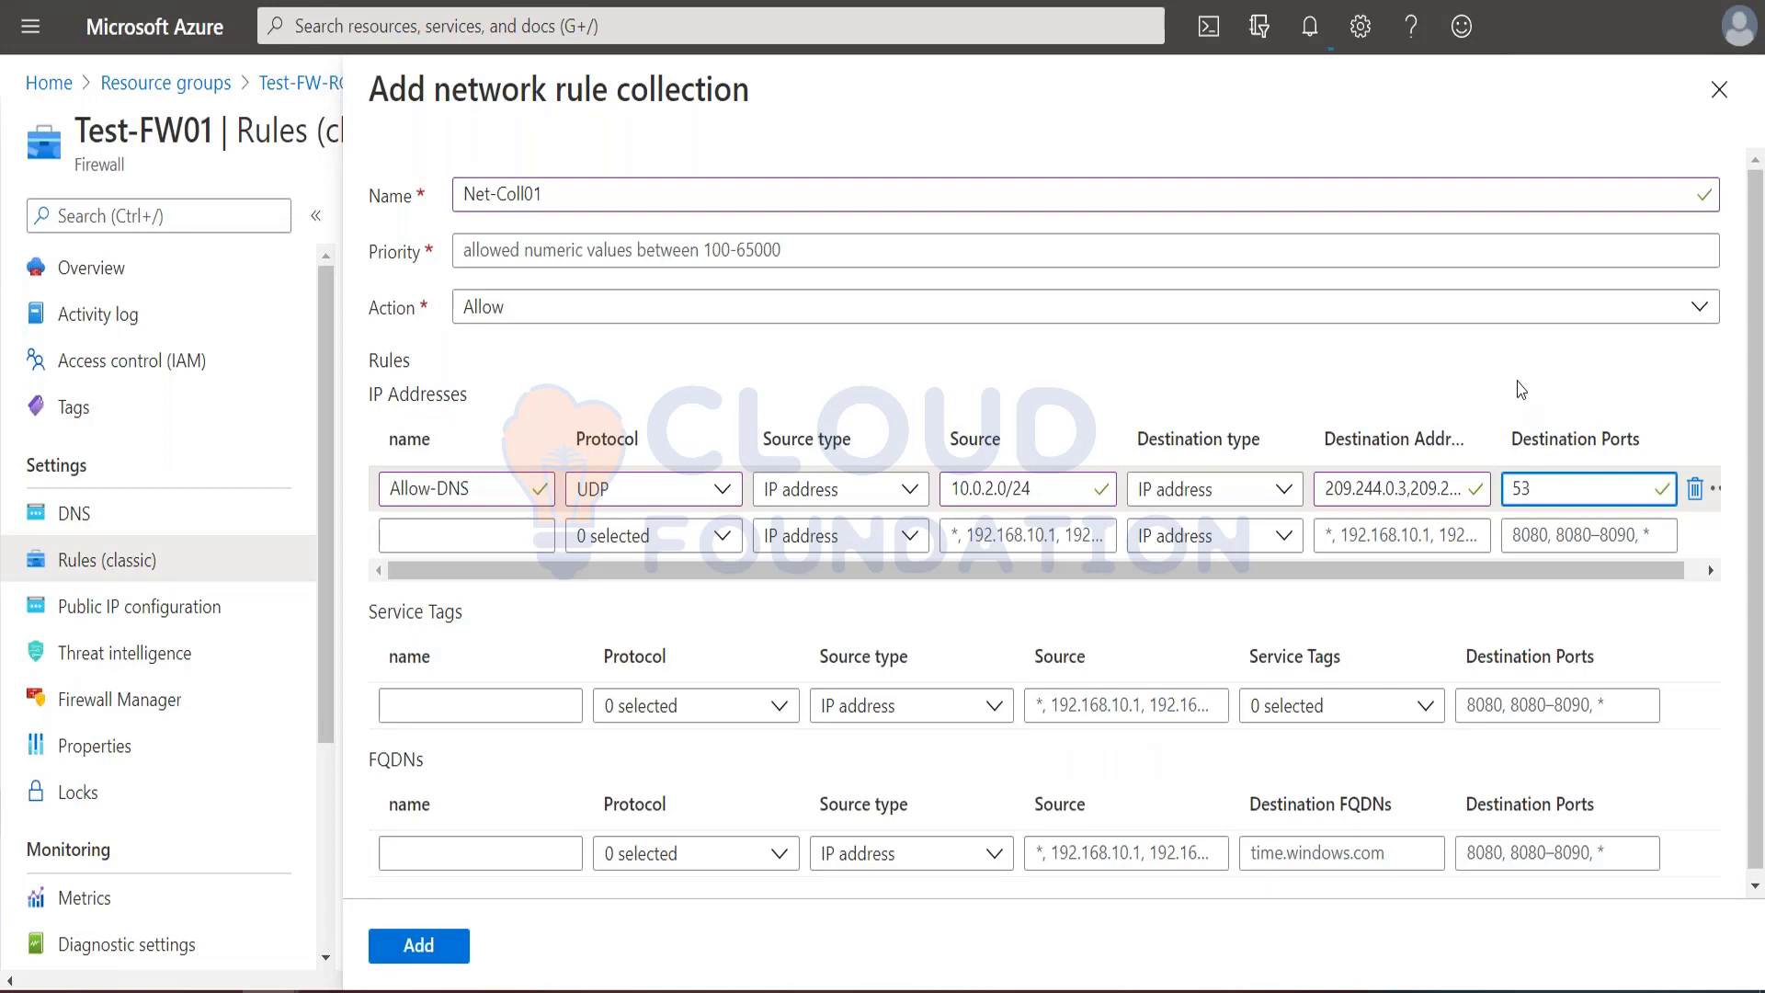
Step: Set the network rule collection's priority to 200 and add the Net-Coll01 collection to the firewall
{"action": "left_click", "coordinate": [434, 942]}
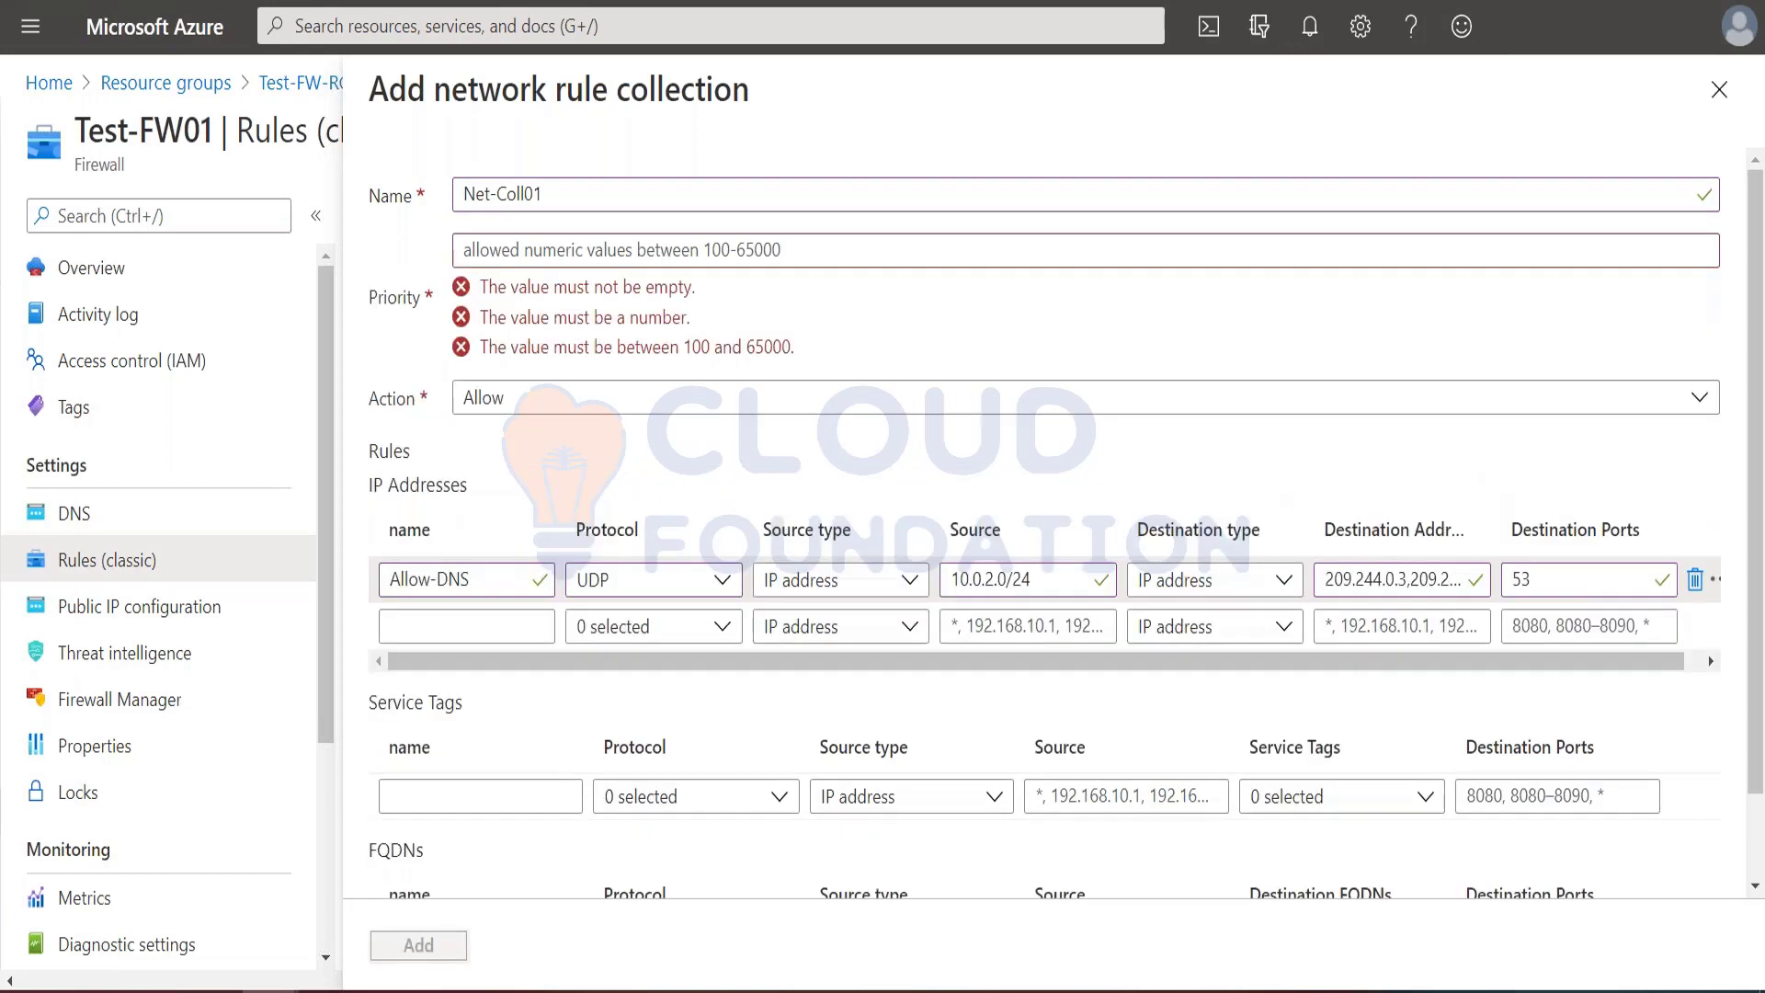
{"action": "left_click", "coordinate": [512, 249]}
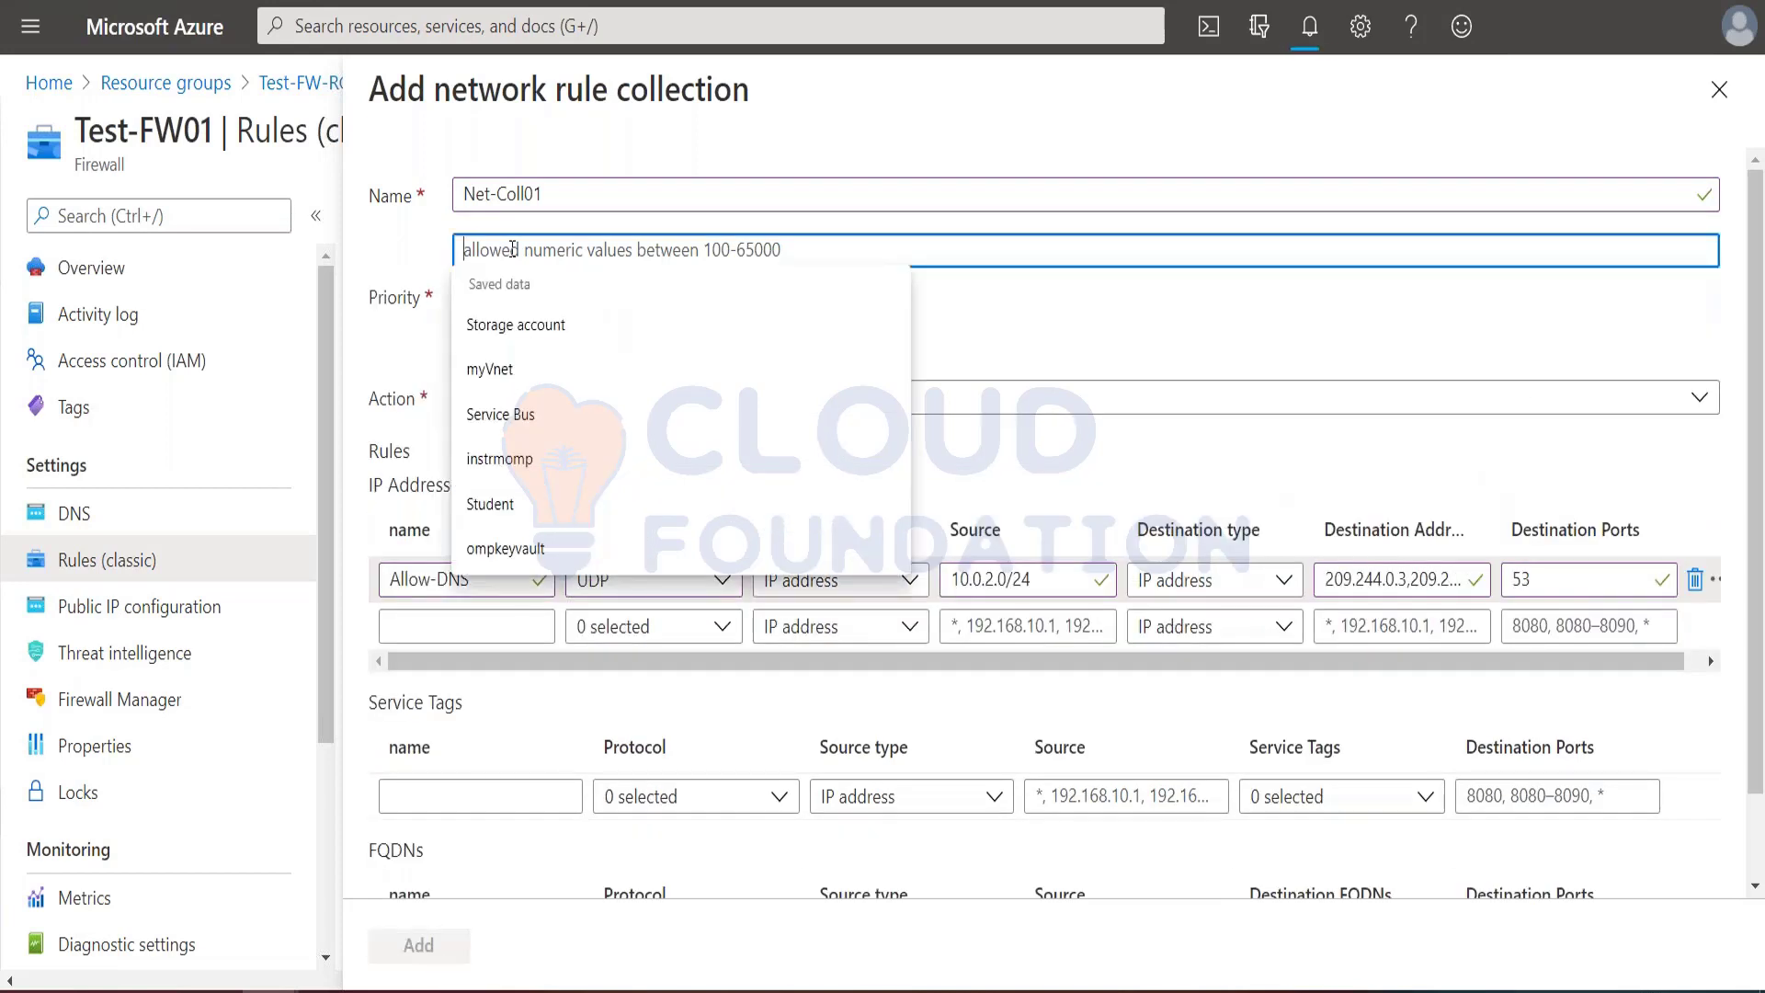
{"action": "type", "text": "200"}
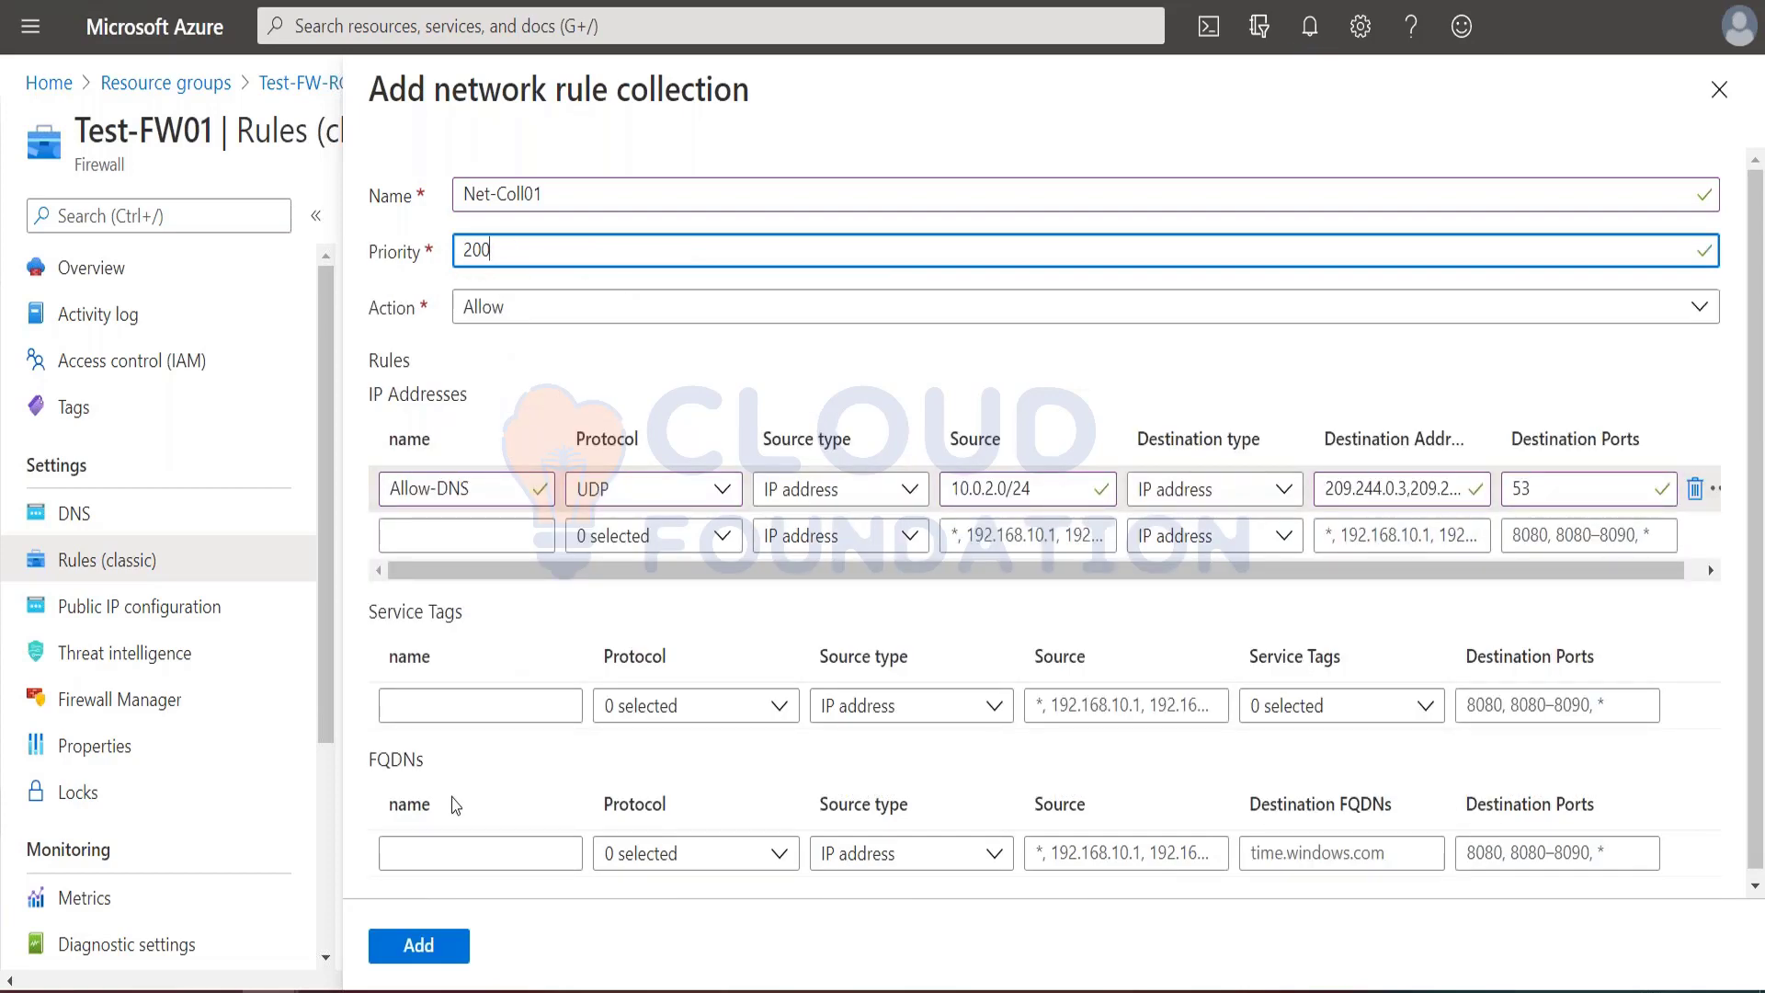
{"action": "left_click", "coordinate": [439, 956]}
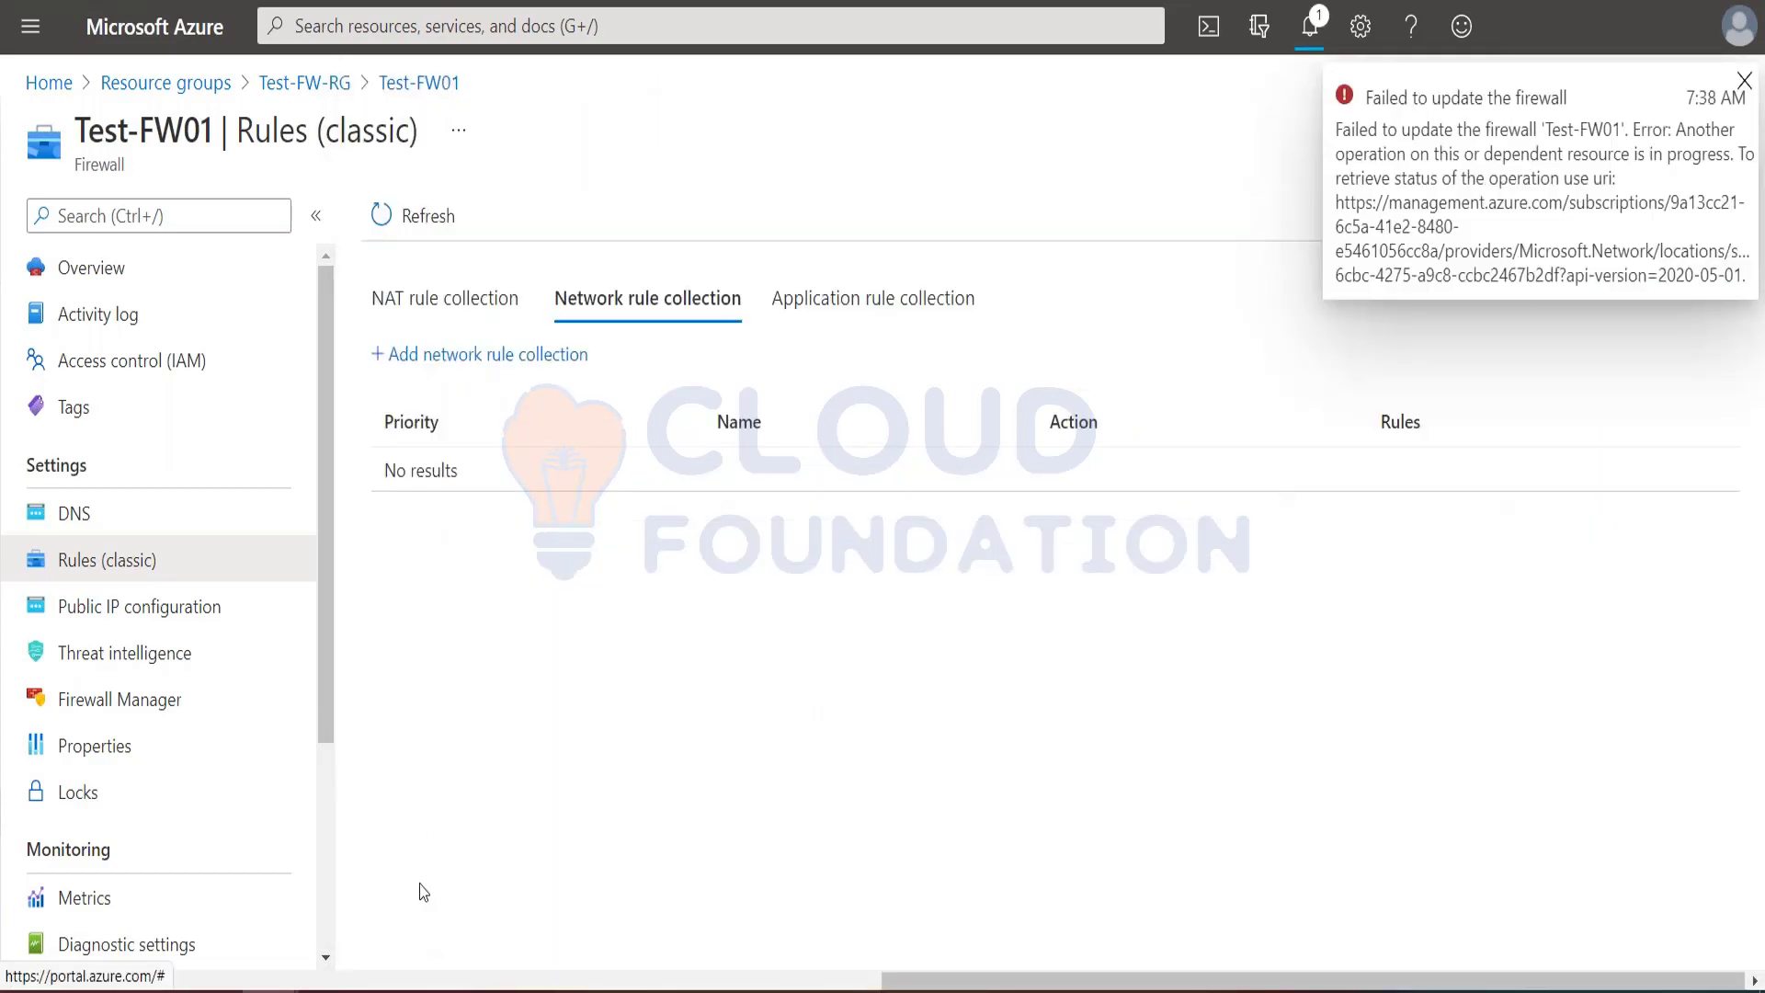
Step: Dismiss the failure notification and open the App-Coll01 application rule collection to inspect its settings
{"action": "left_click", "coordinate": [1744, 80]}
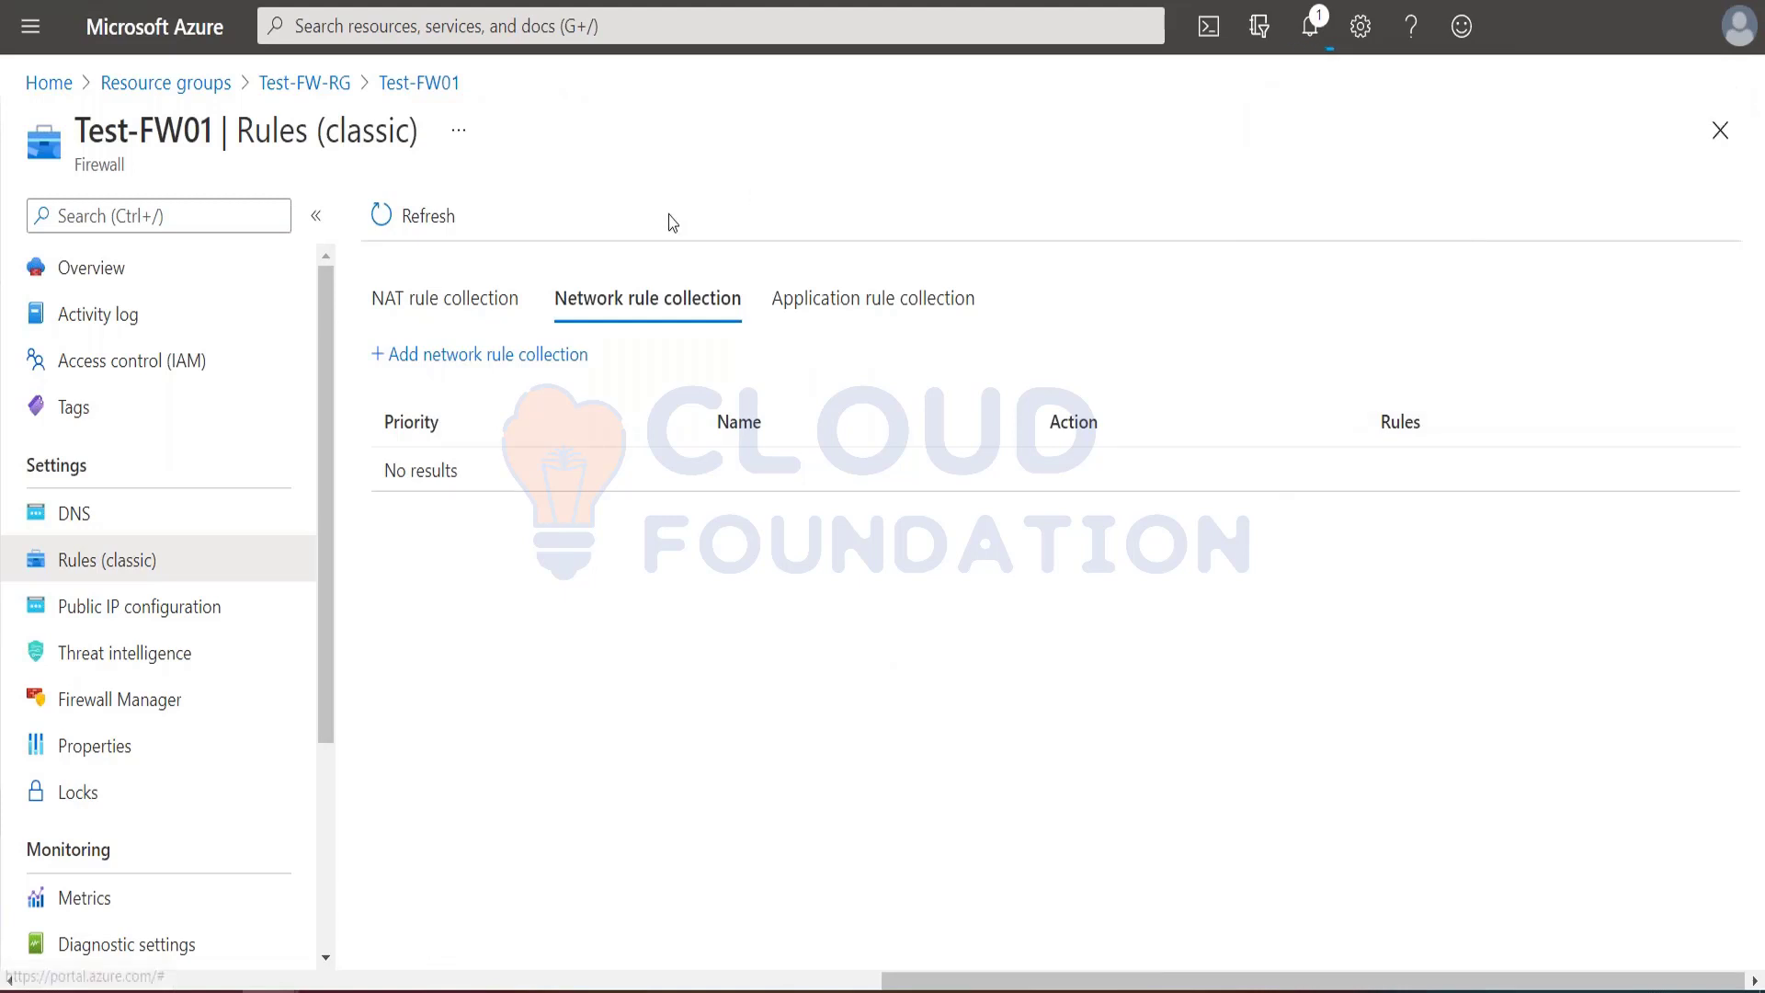
{"action": "left_click", "coordinate": [874, 299]}
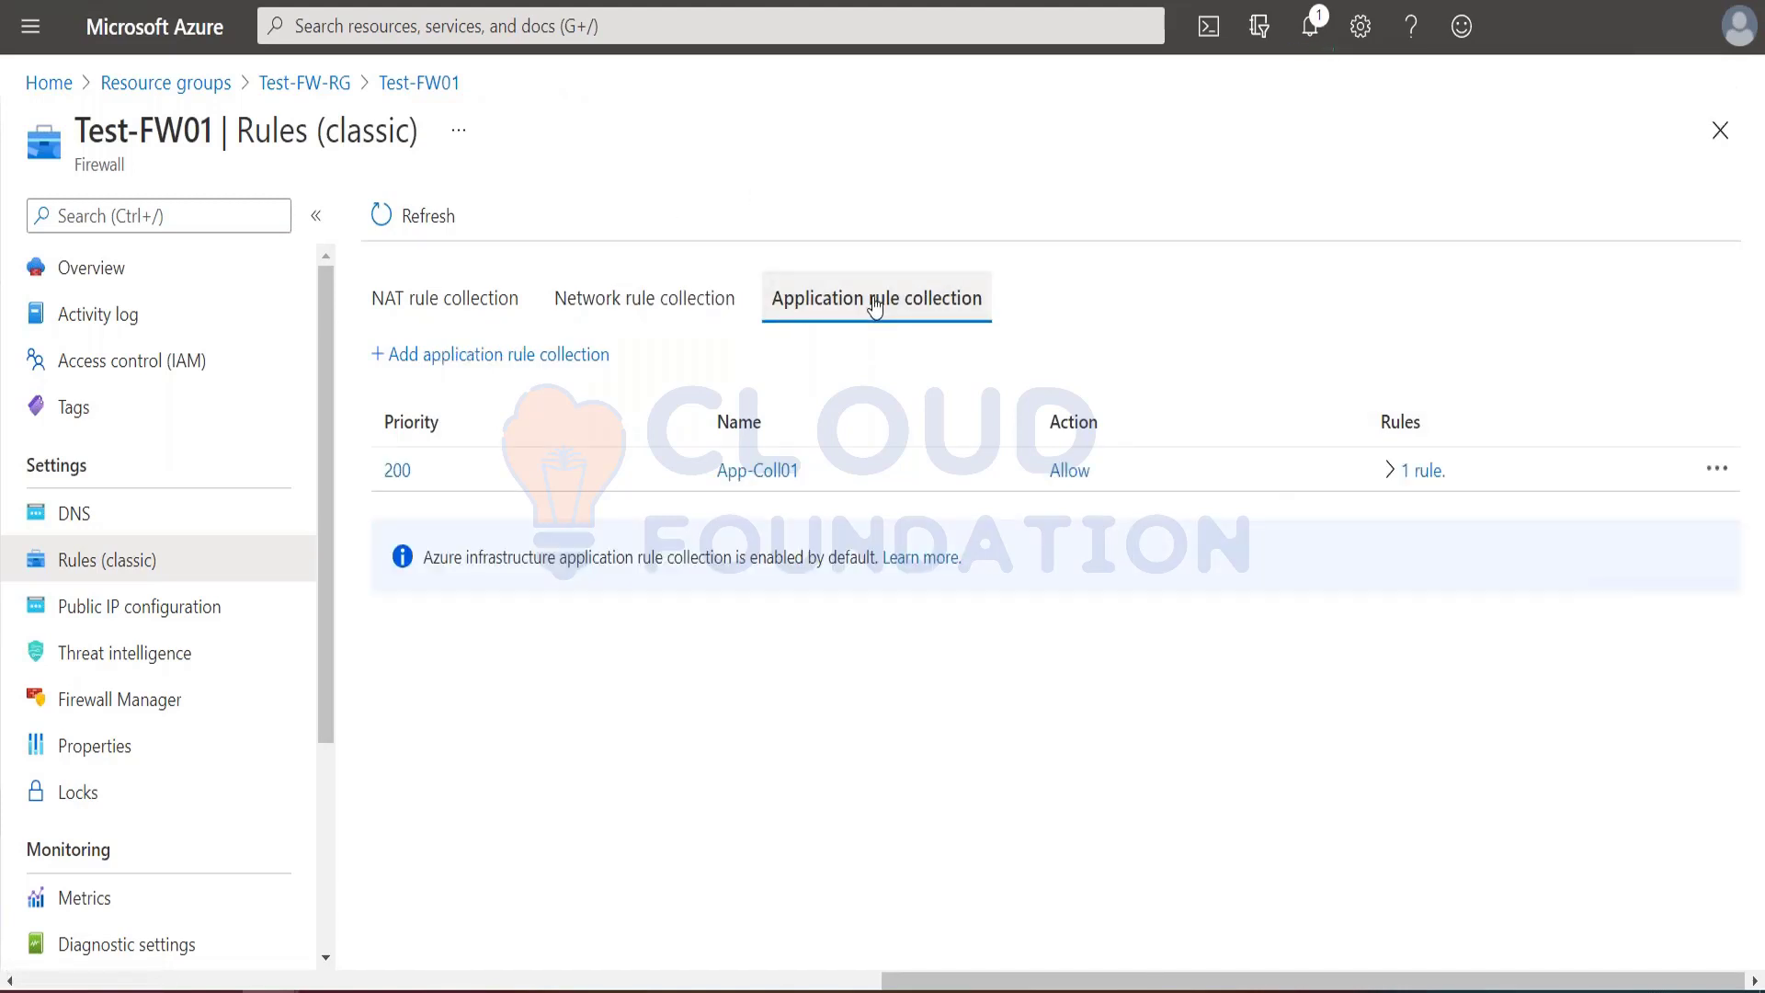
{"action": "left_click", "coordinate": [404, 473]}
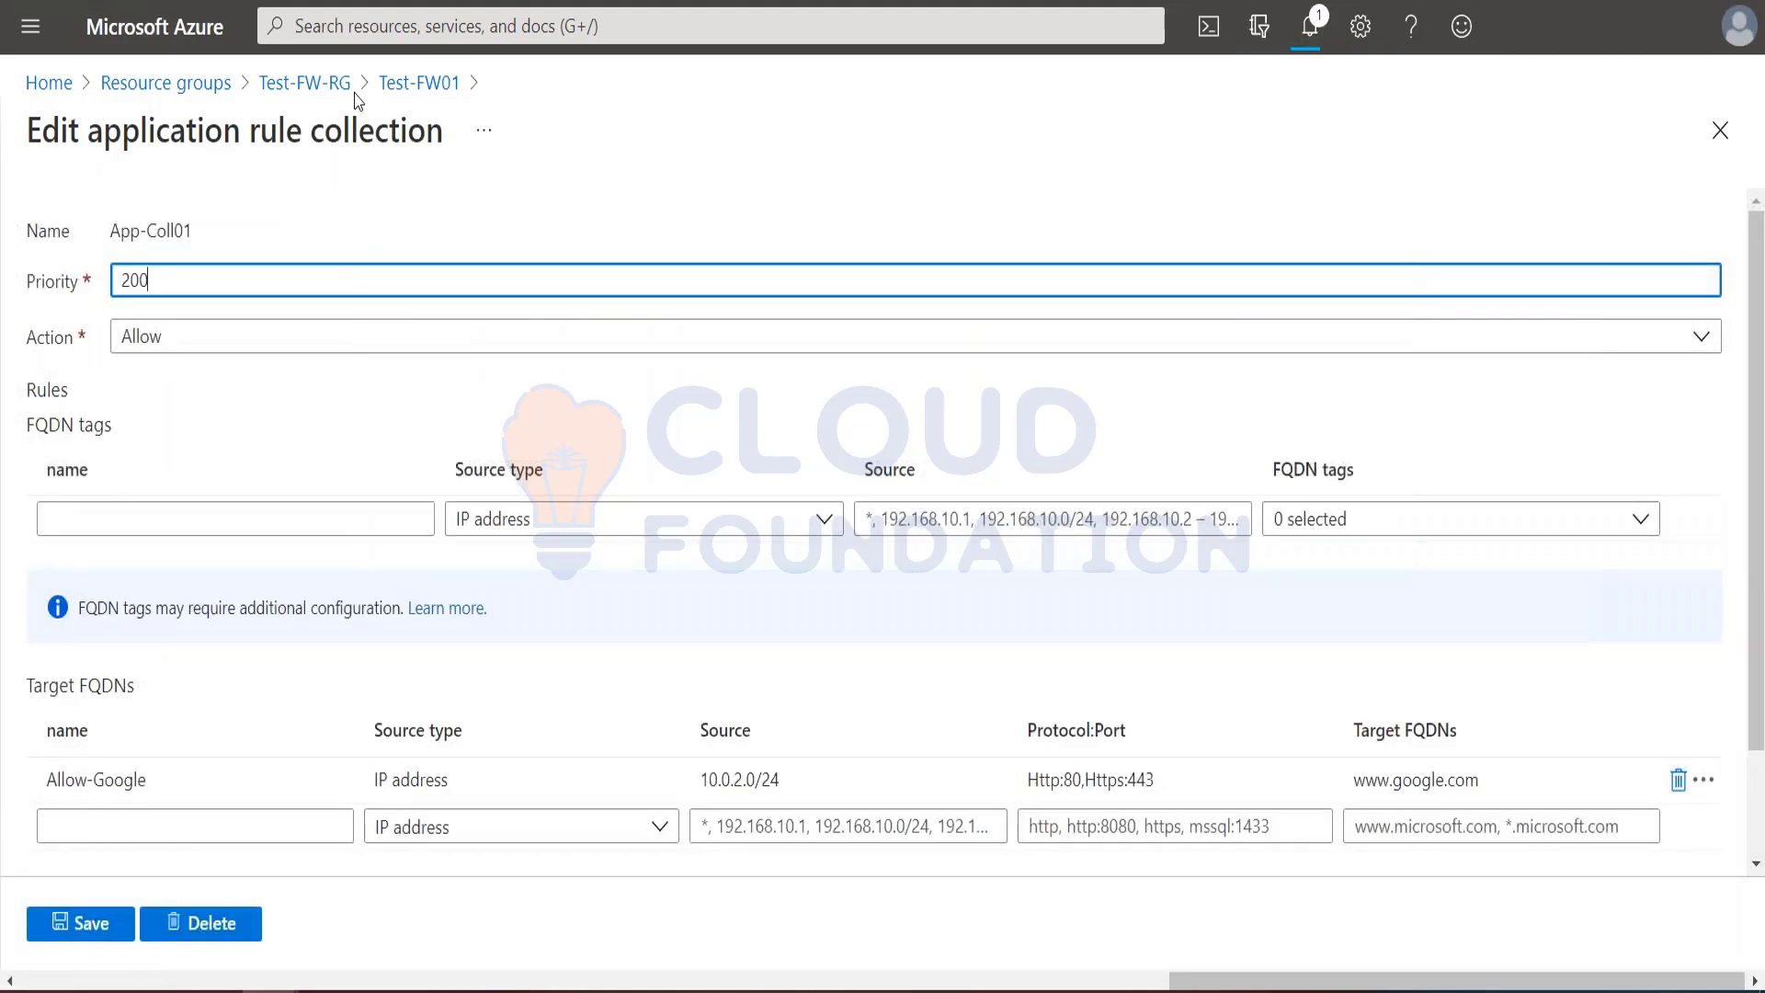
Step: Return to the Test-FW01 rules and check the notifications for the firewall update status
{"action": "left_click", "coordinate": [405, 86]}
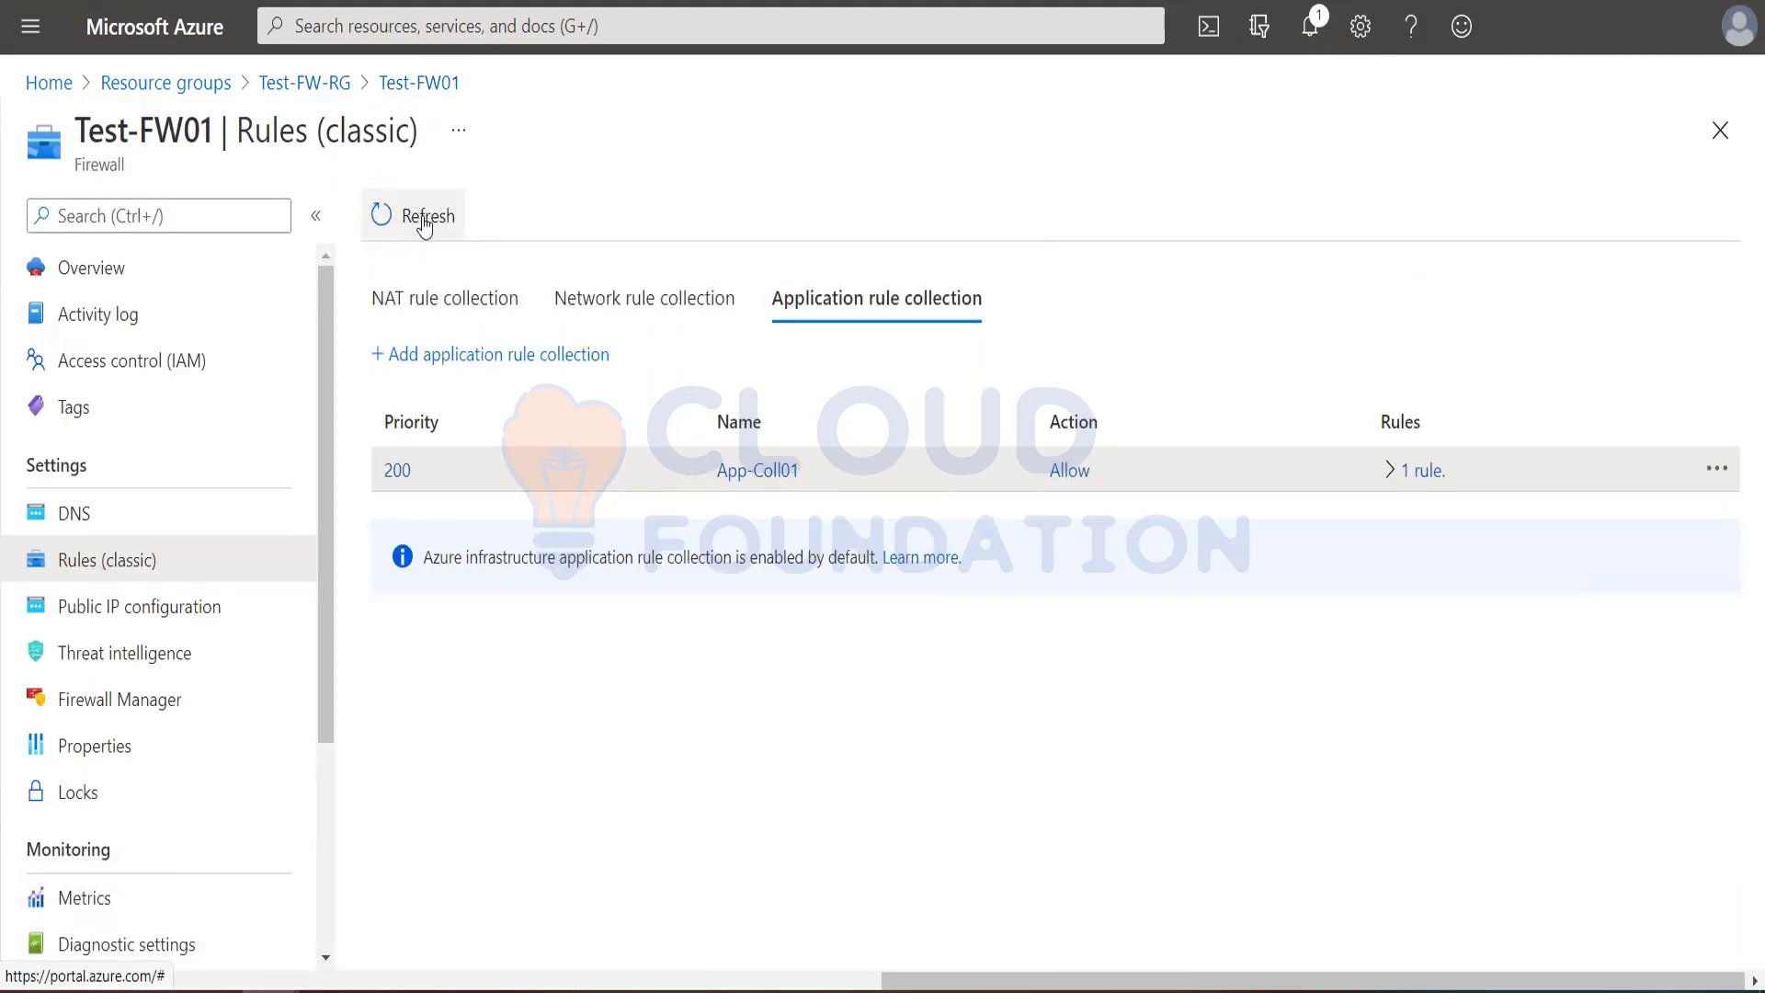
{"action": "left_click", "coordinate": [1311, 27]}
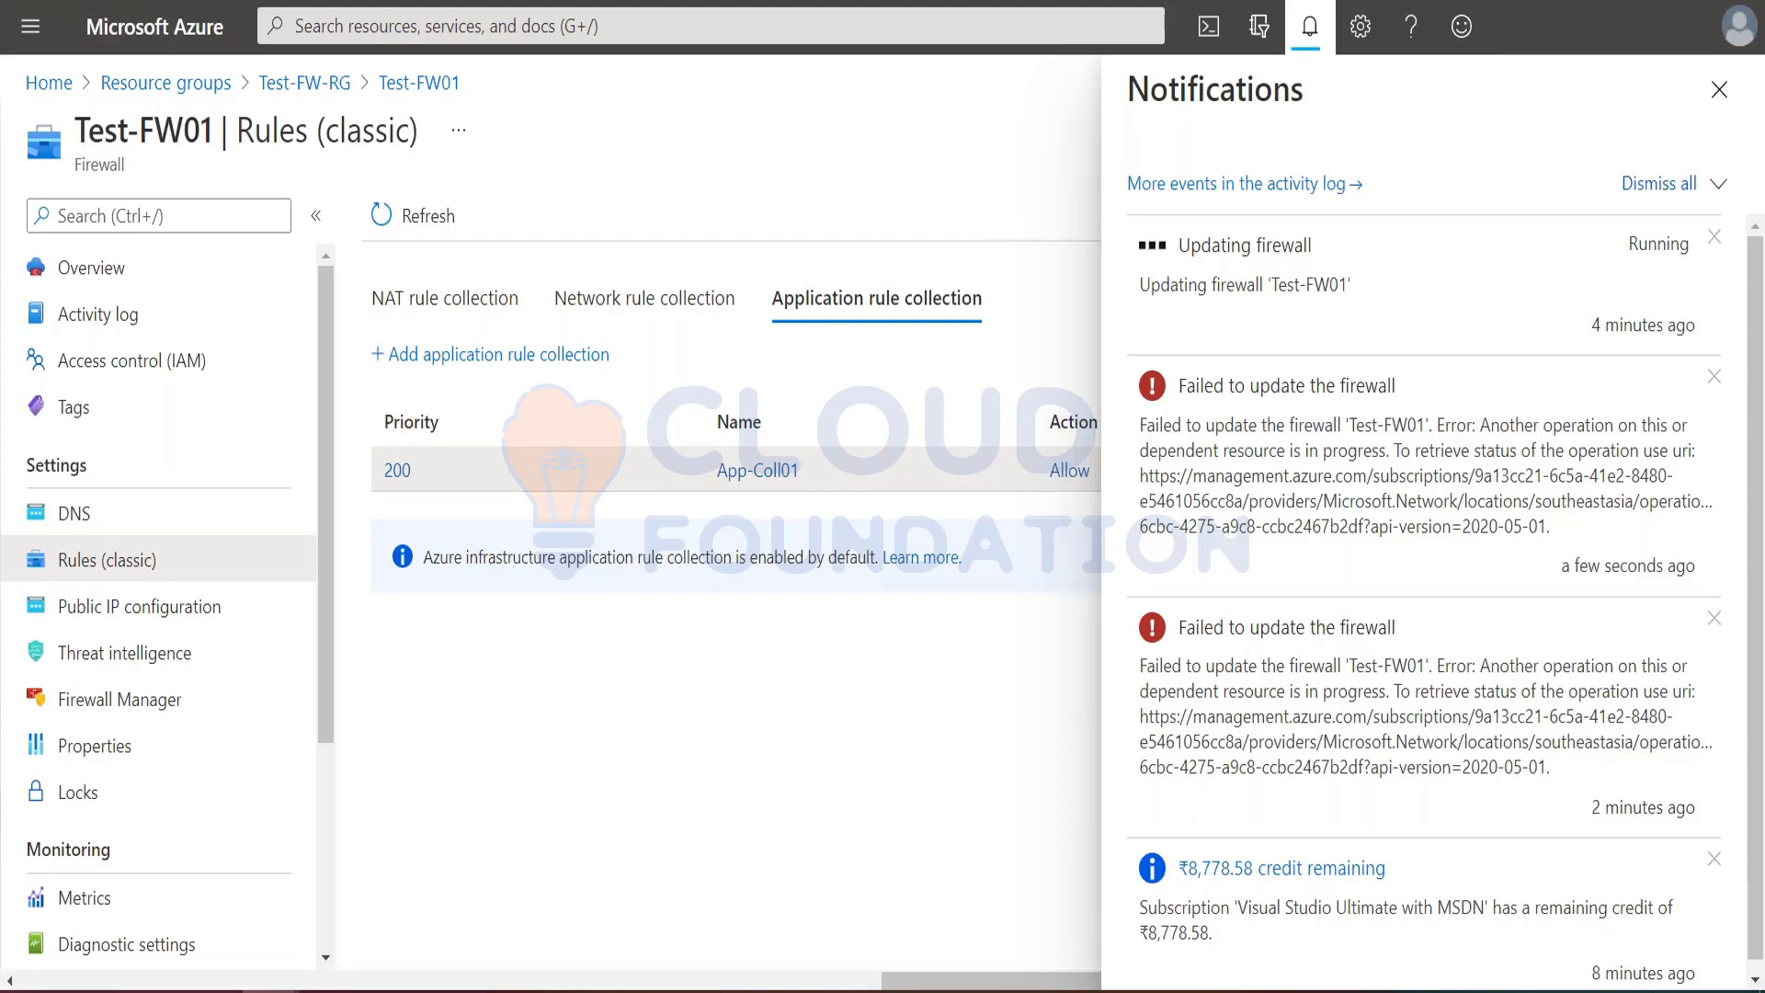
{"action": "left_click", "coordinate": [1310, 32]}
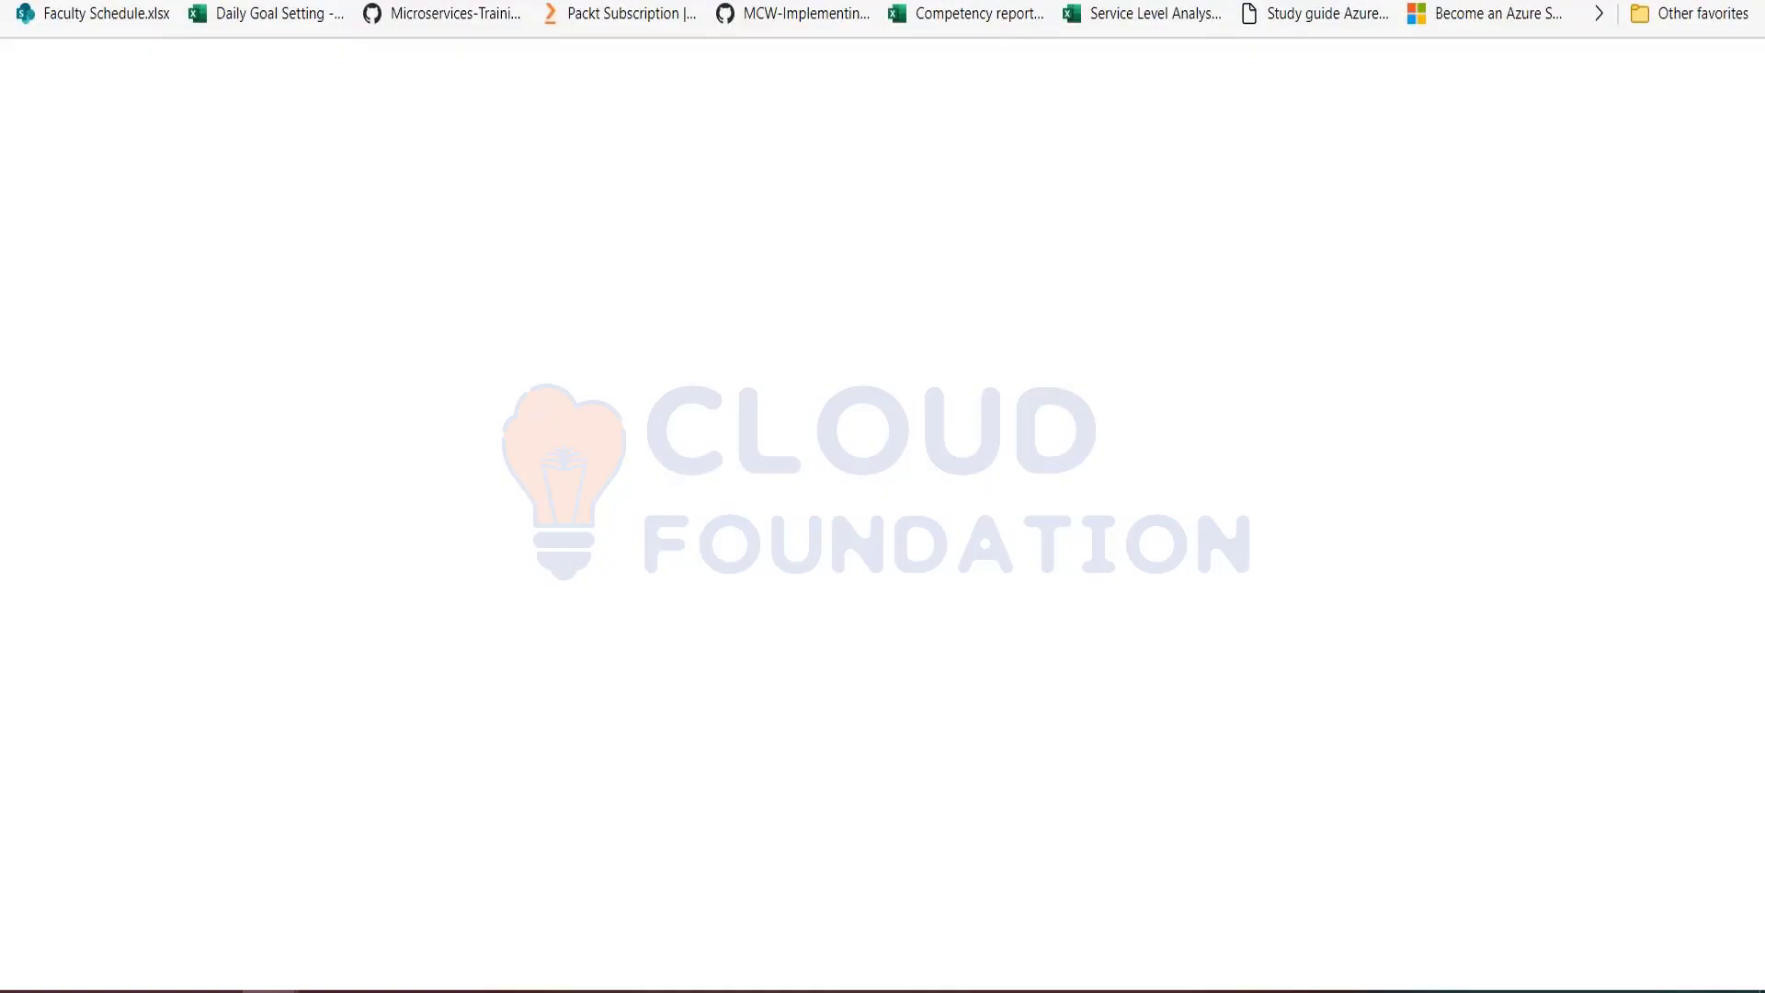
{"action": "type", "text": "po"}
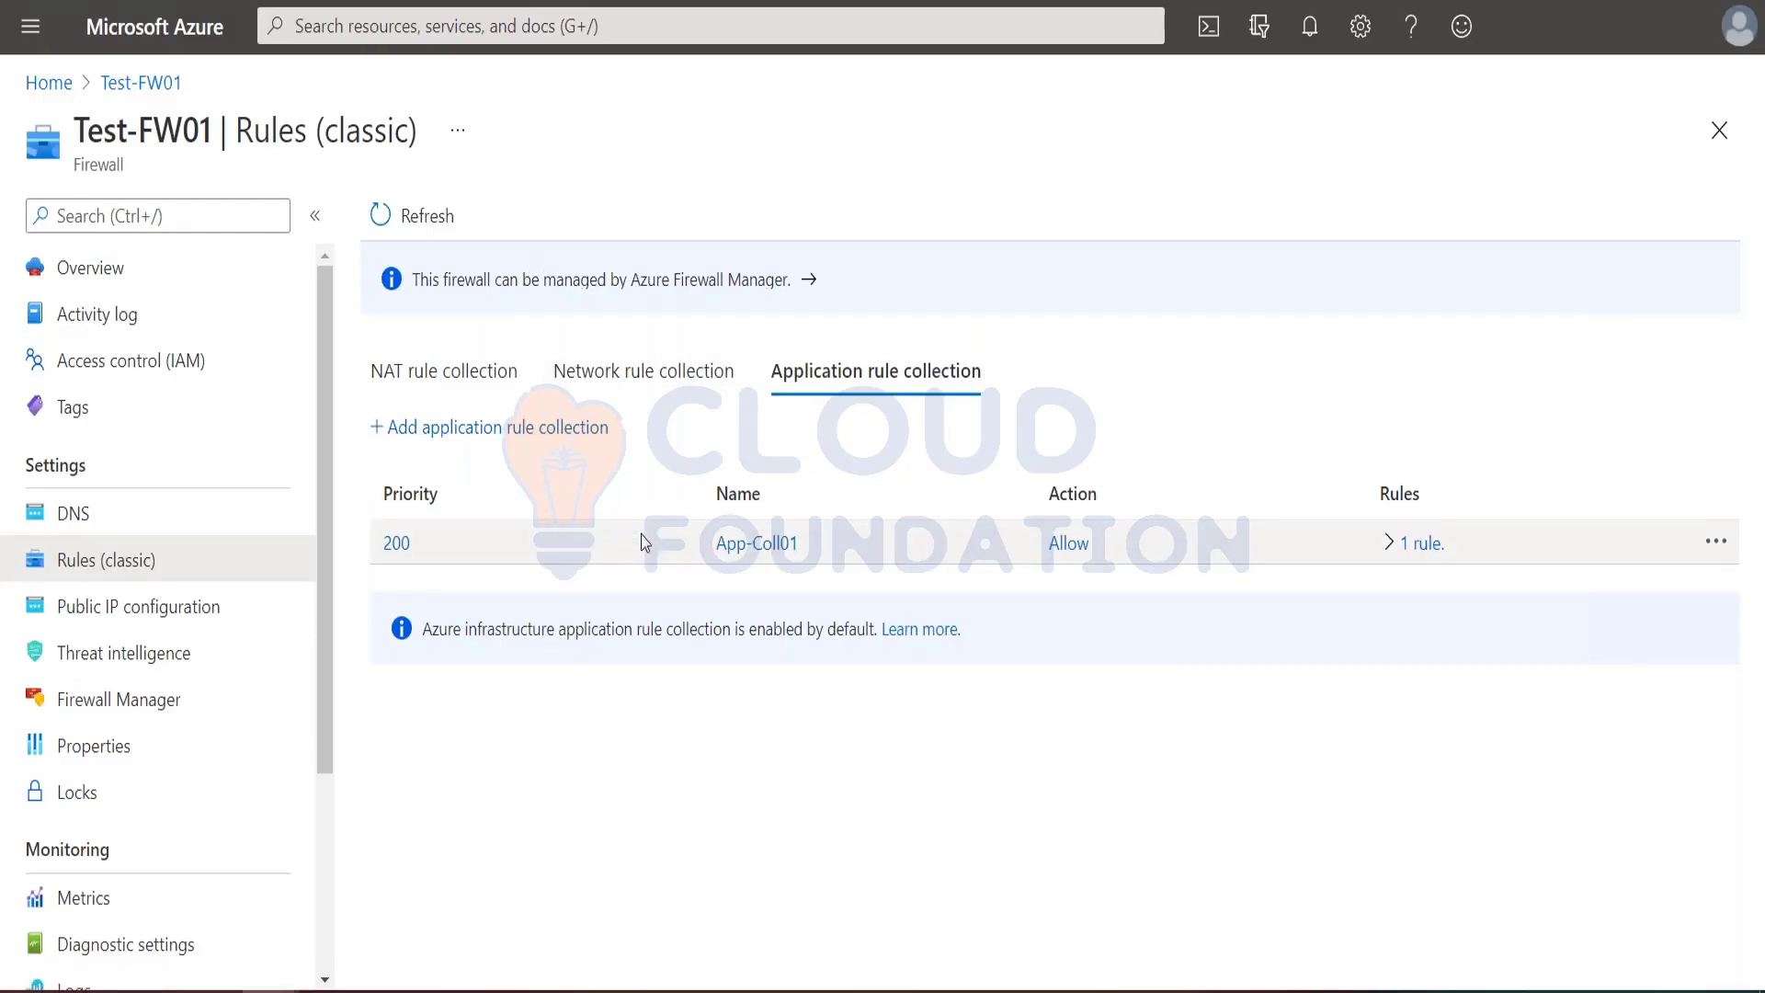
Step: Start a new network rule collection on Test-FW01 and name it Net-Coll01 as given in the tutorial
{"action": "left_click", "coordinate": [621, 376]}
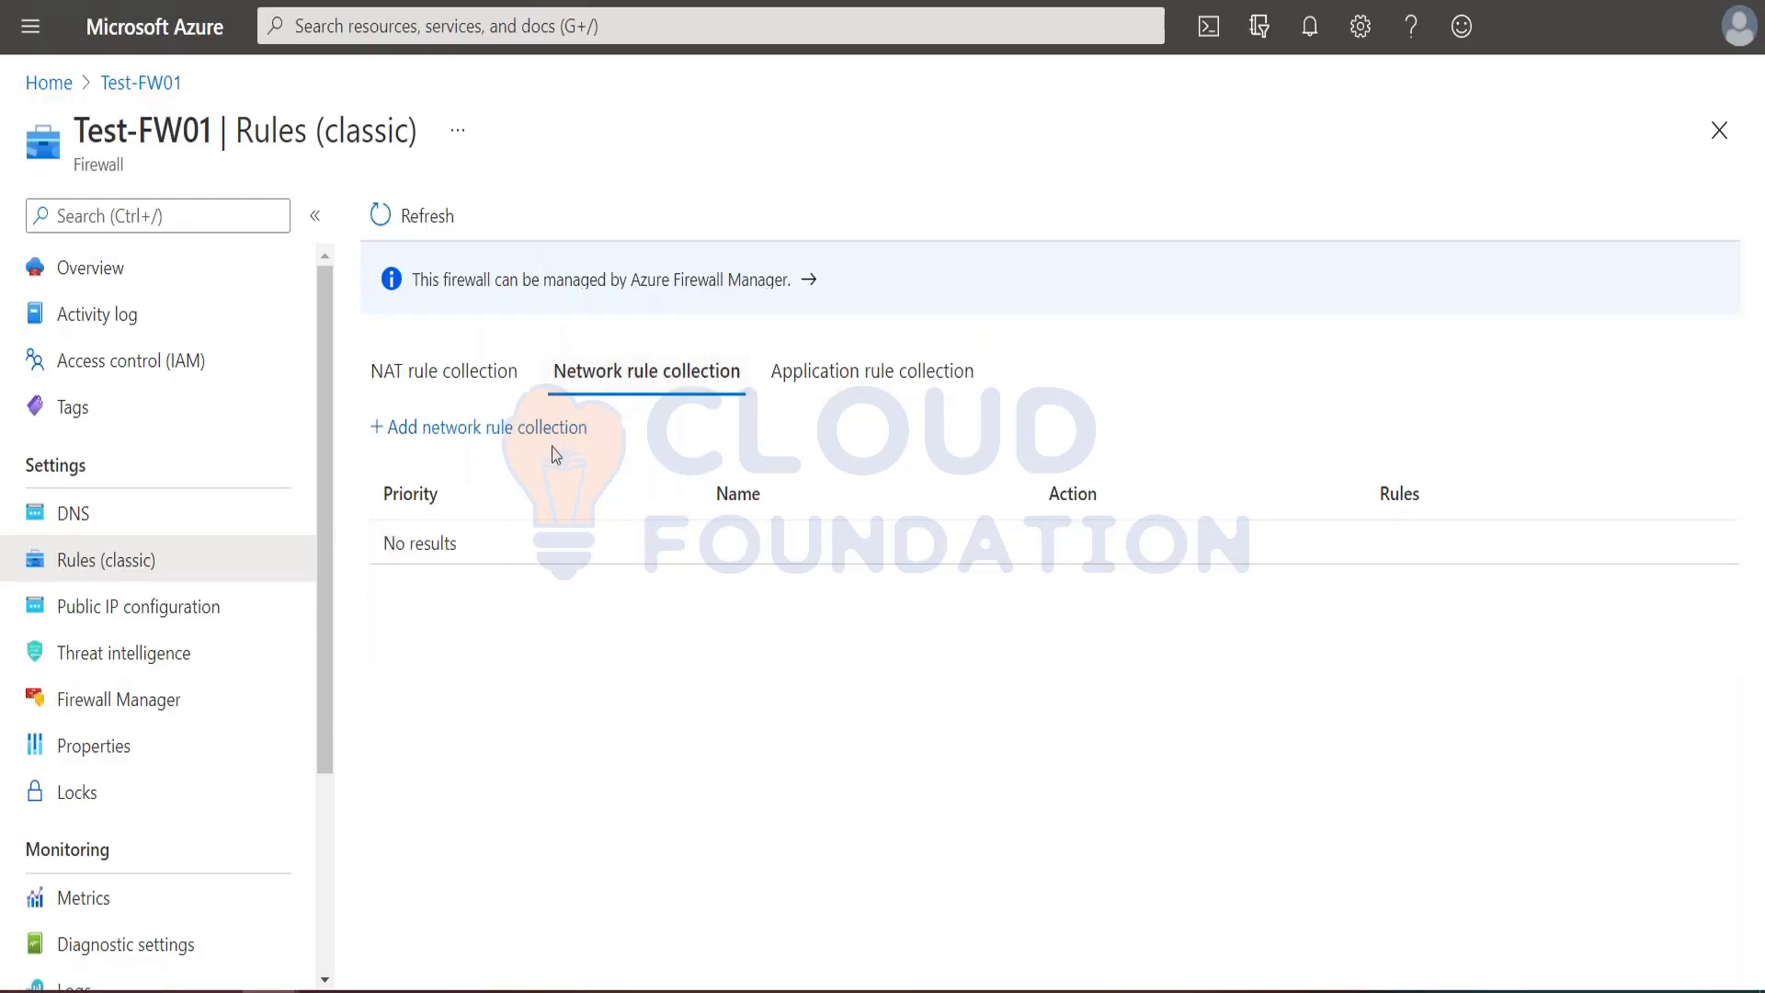
{"action": "left_click", "coordinate": [465, 429]}
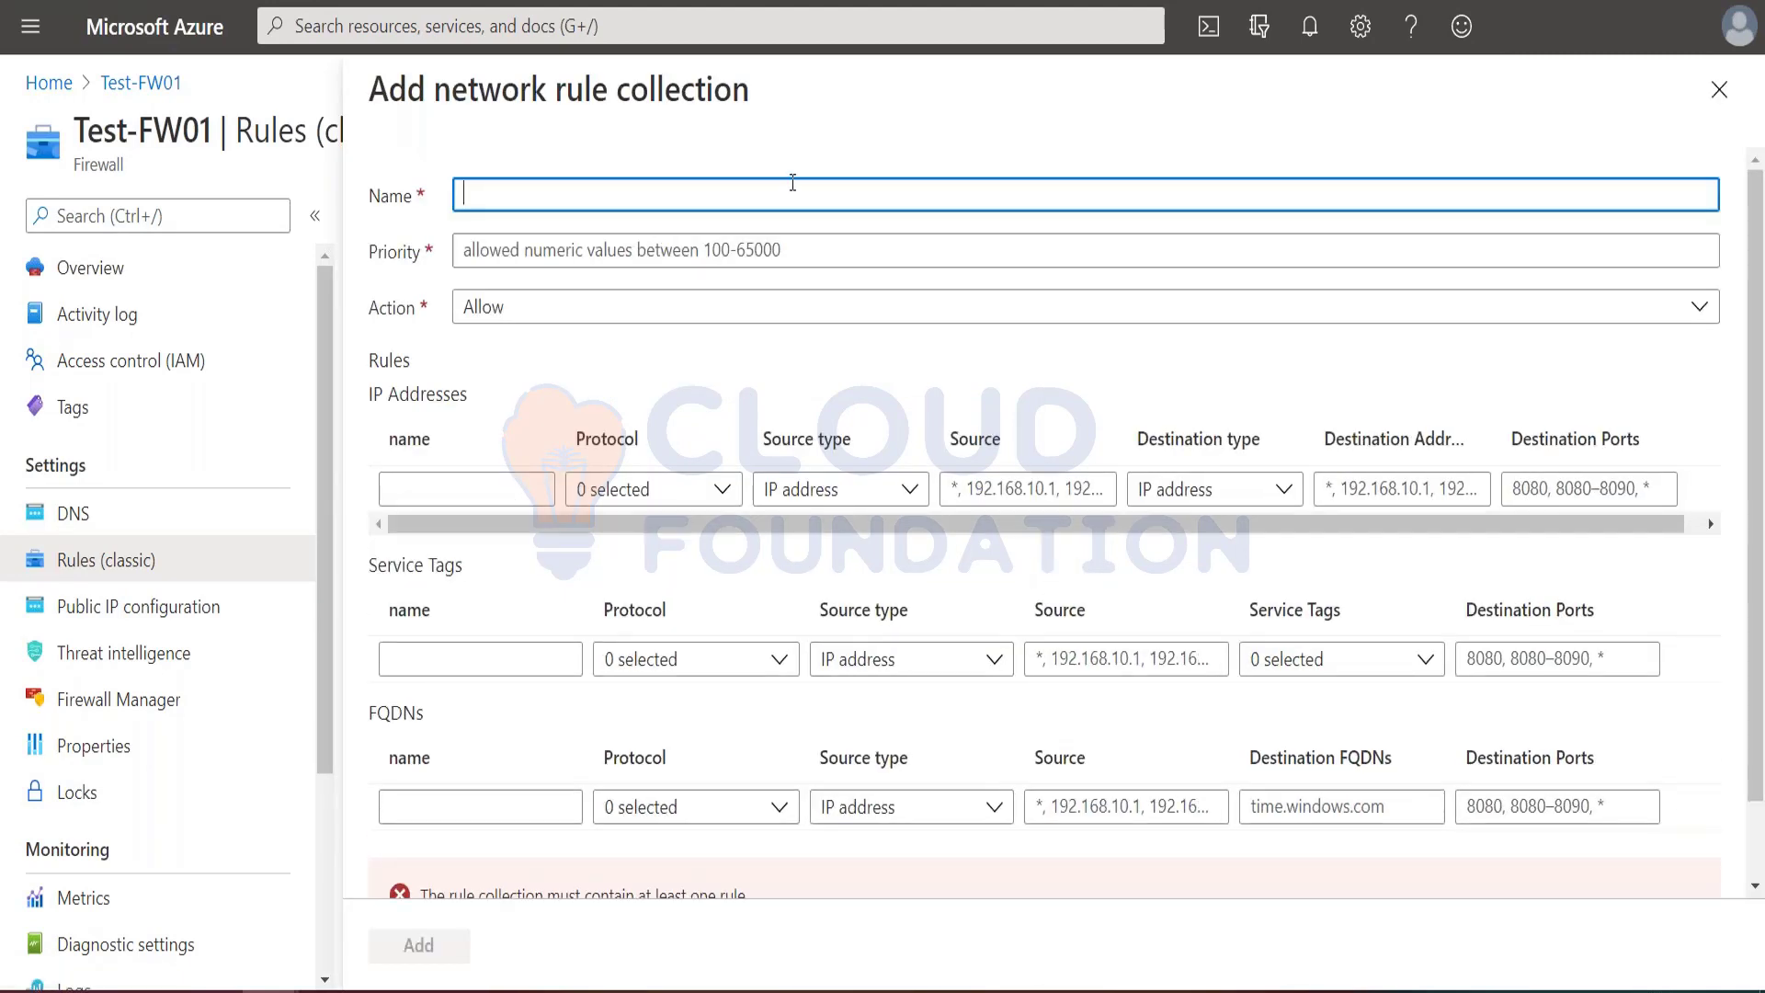
{"action": "key", "text": "ctrl+Tab"}
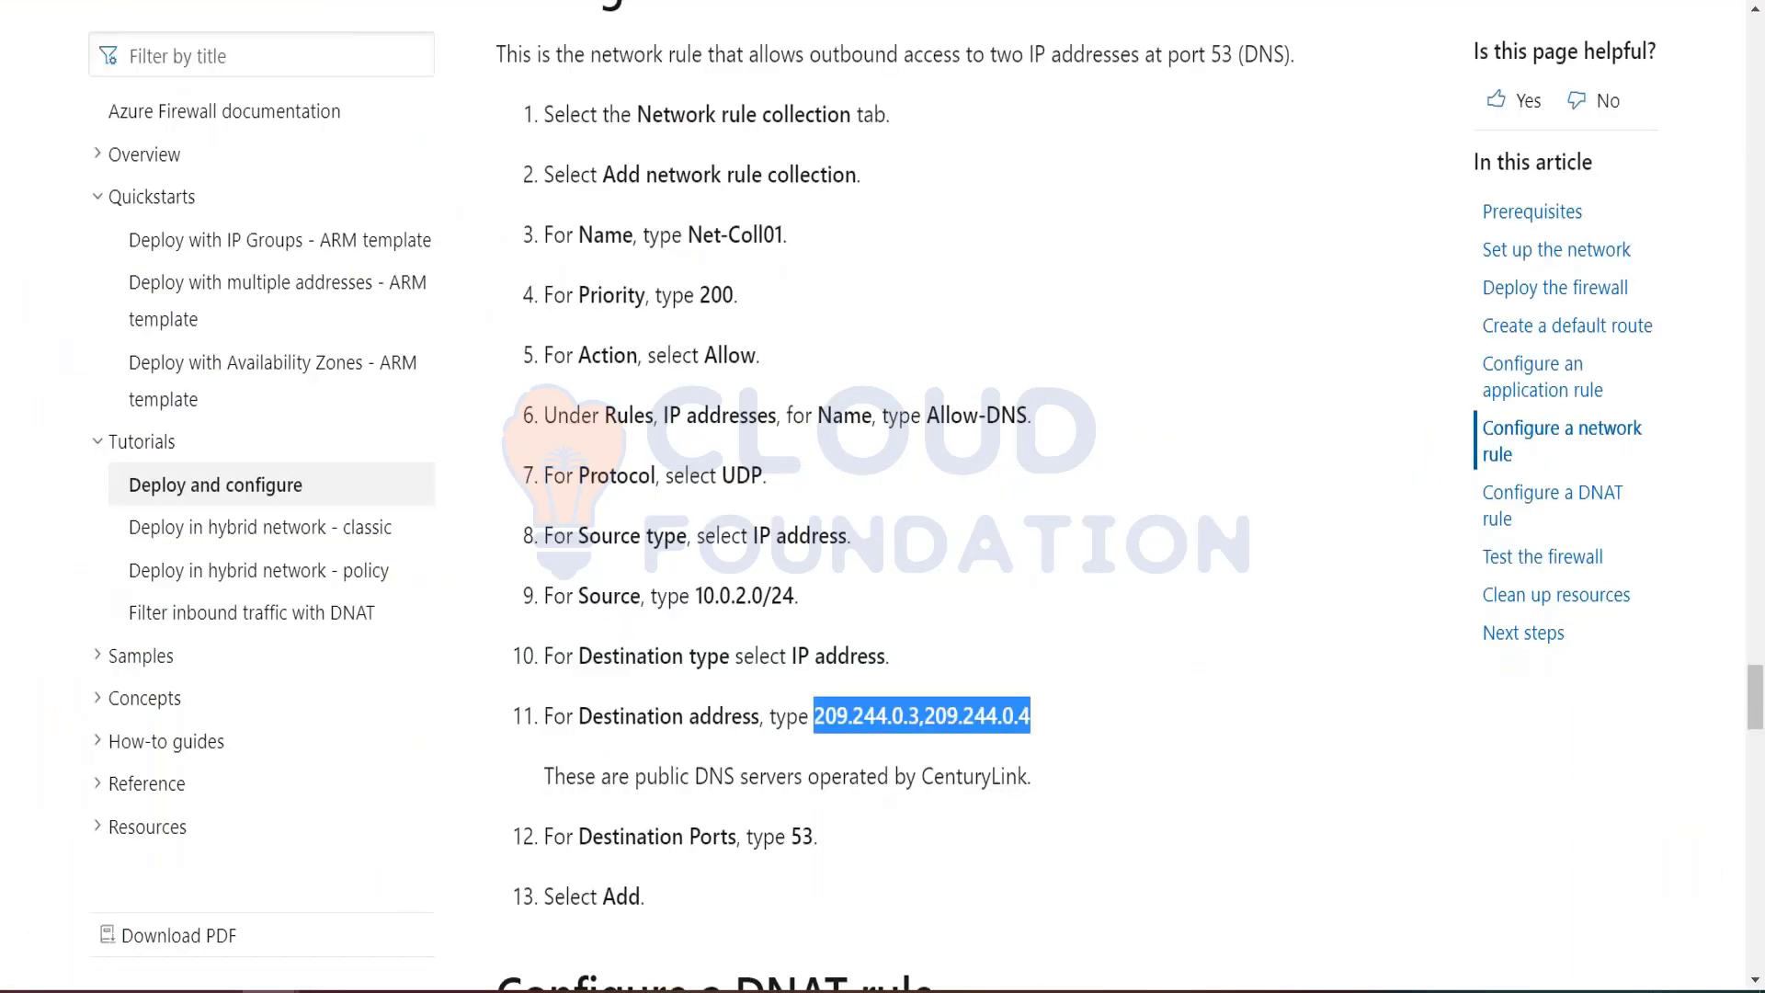
{"action": "scroll", "coordinate": [689, 370], "scroll_direction": "up", "scroll_amount": 2}
{"action": "left_click", "coordinate": [734, 371]}
{"action": "left_click_drag", "start_coordinate": [688, 382], "coordinate": [785, 375]}
{"action": "key", "text": "ctrl+c"}
{"action": "key", "text": "ctrl+Tab"}
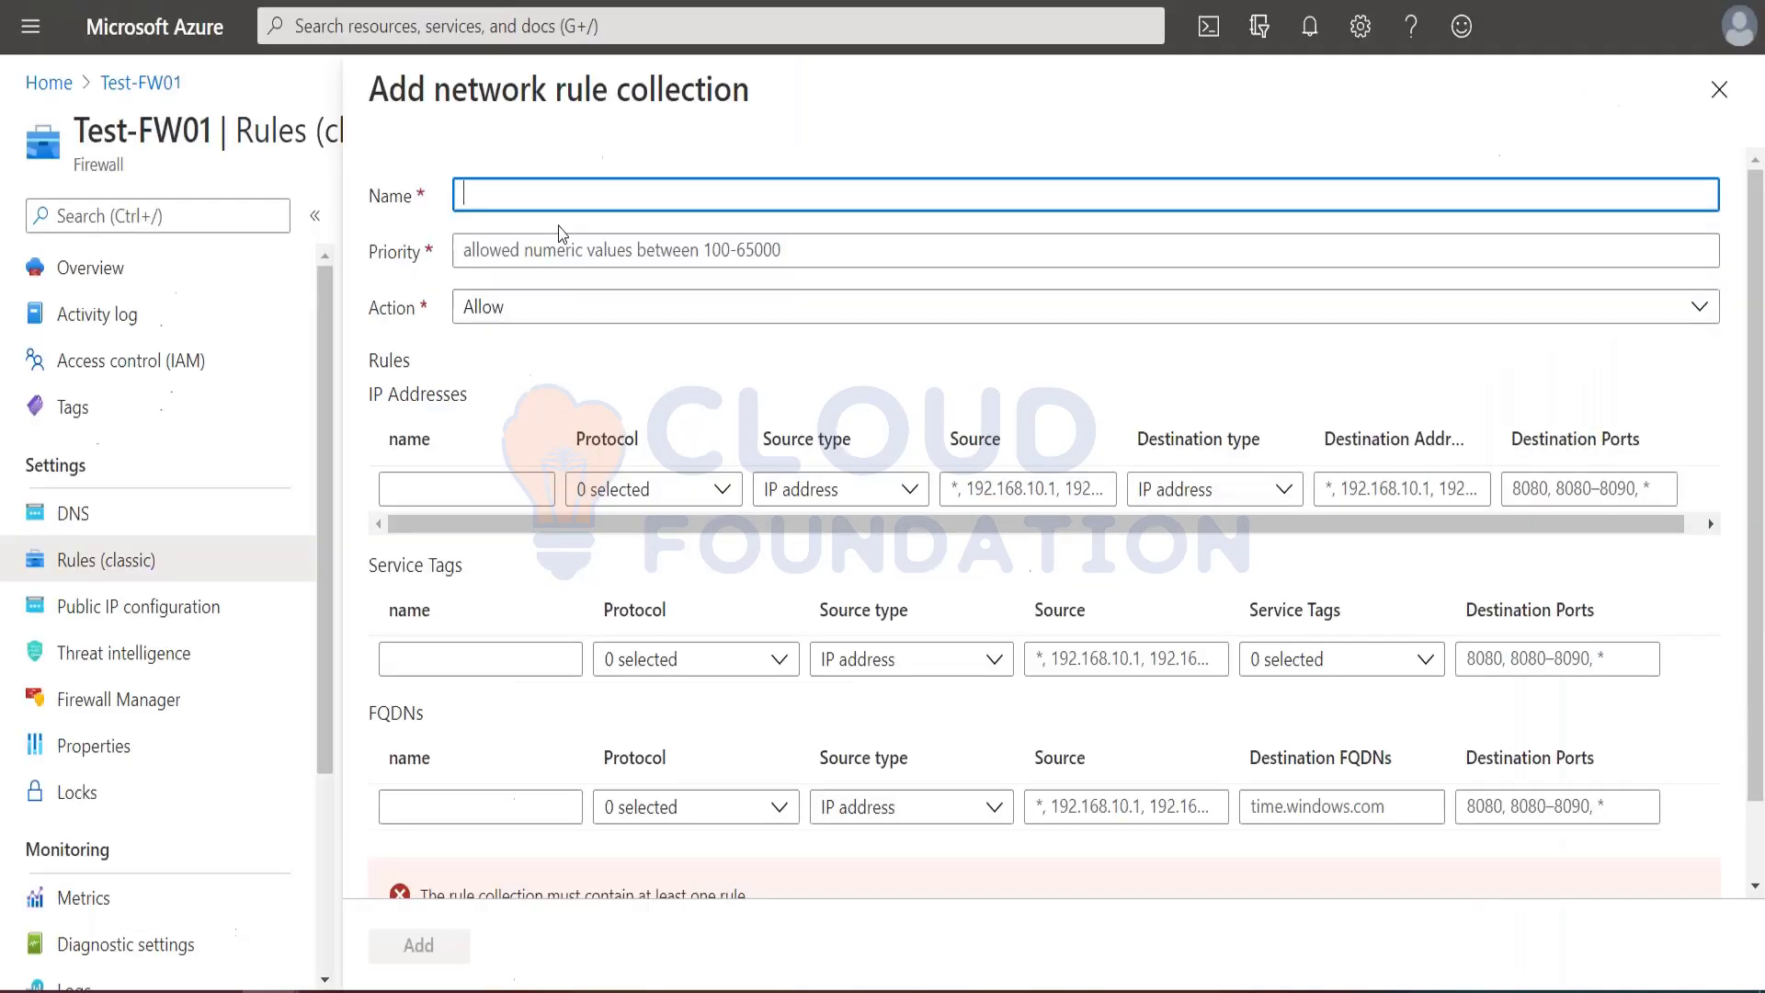
{"action": "key", "text": "ctrl+v"}
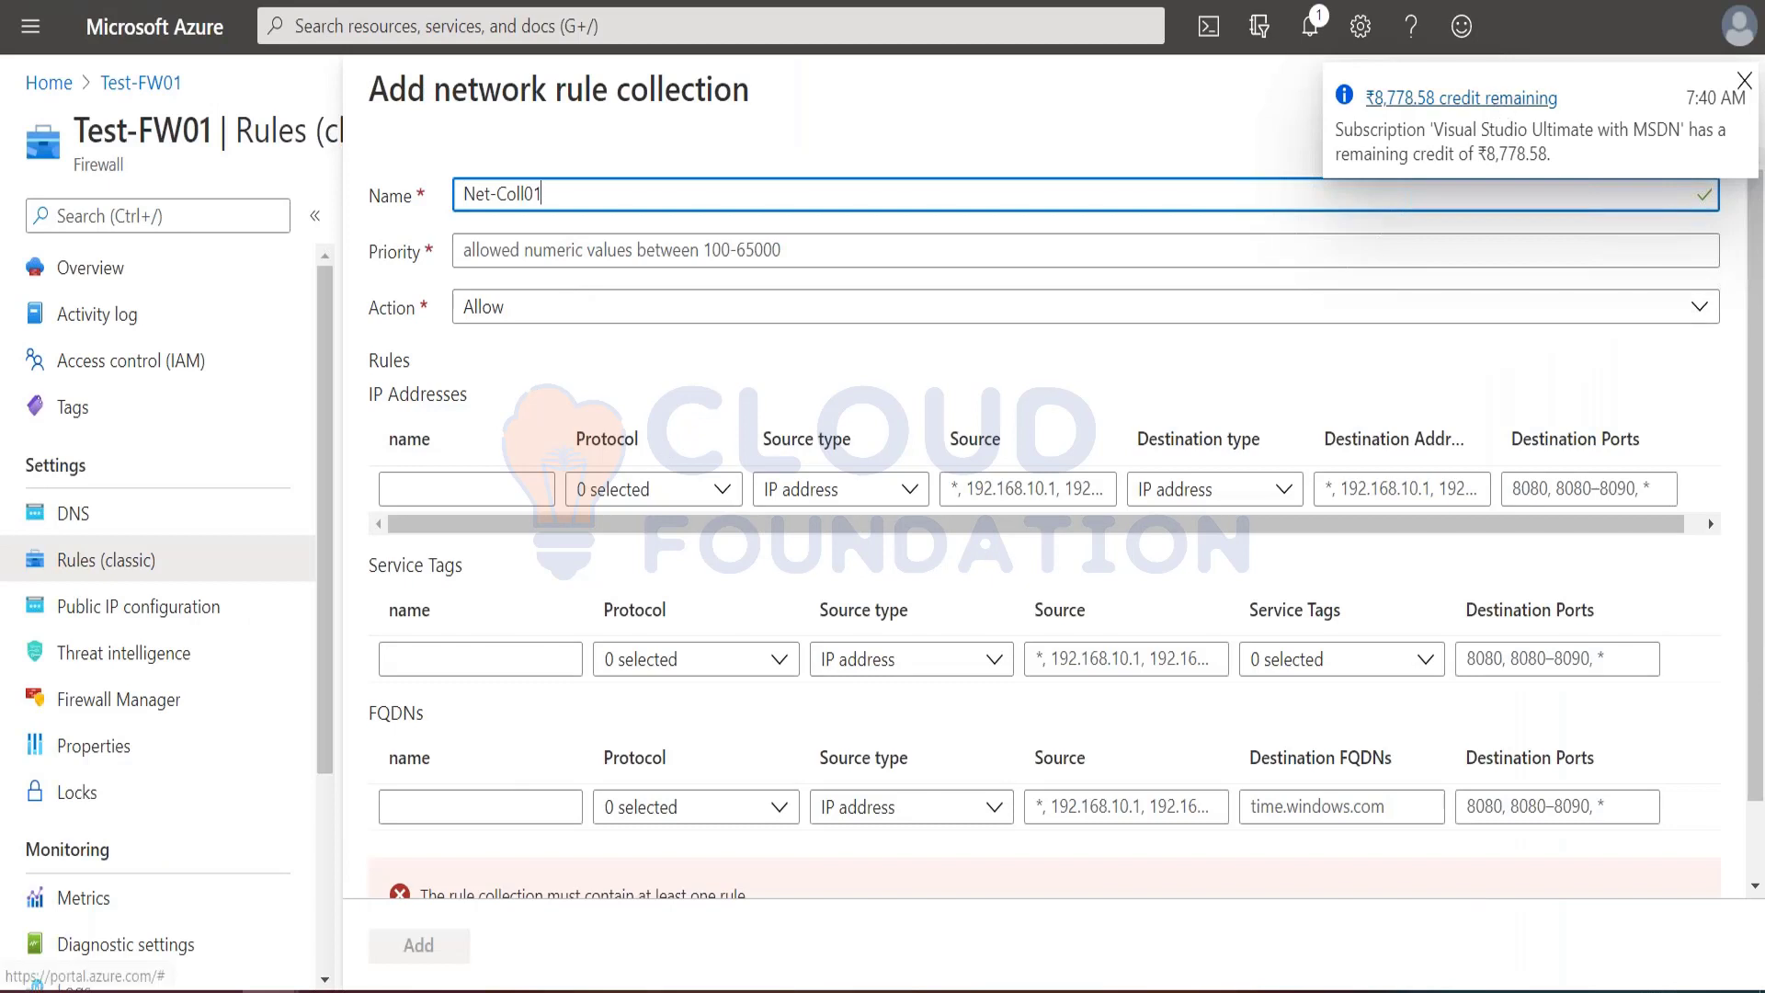
Step: Dismiss the credit notification and set the network rule collection's priority to 200
{"action": "left_click", "coordinate": [1744, 82]}
{"action": "left_click", "coordinate": [736, 251]}
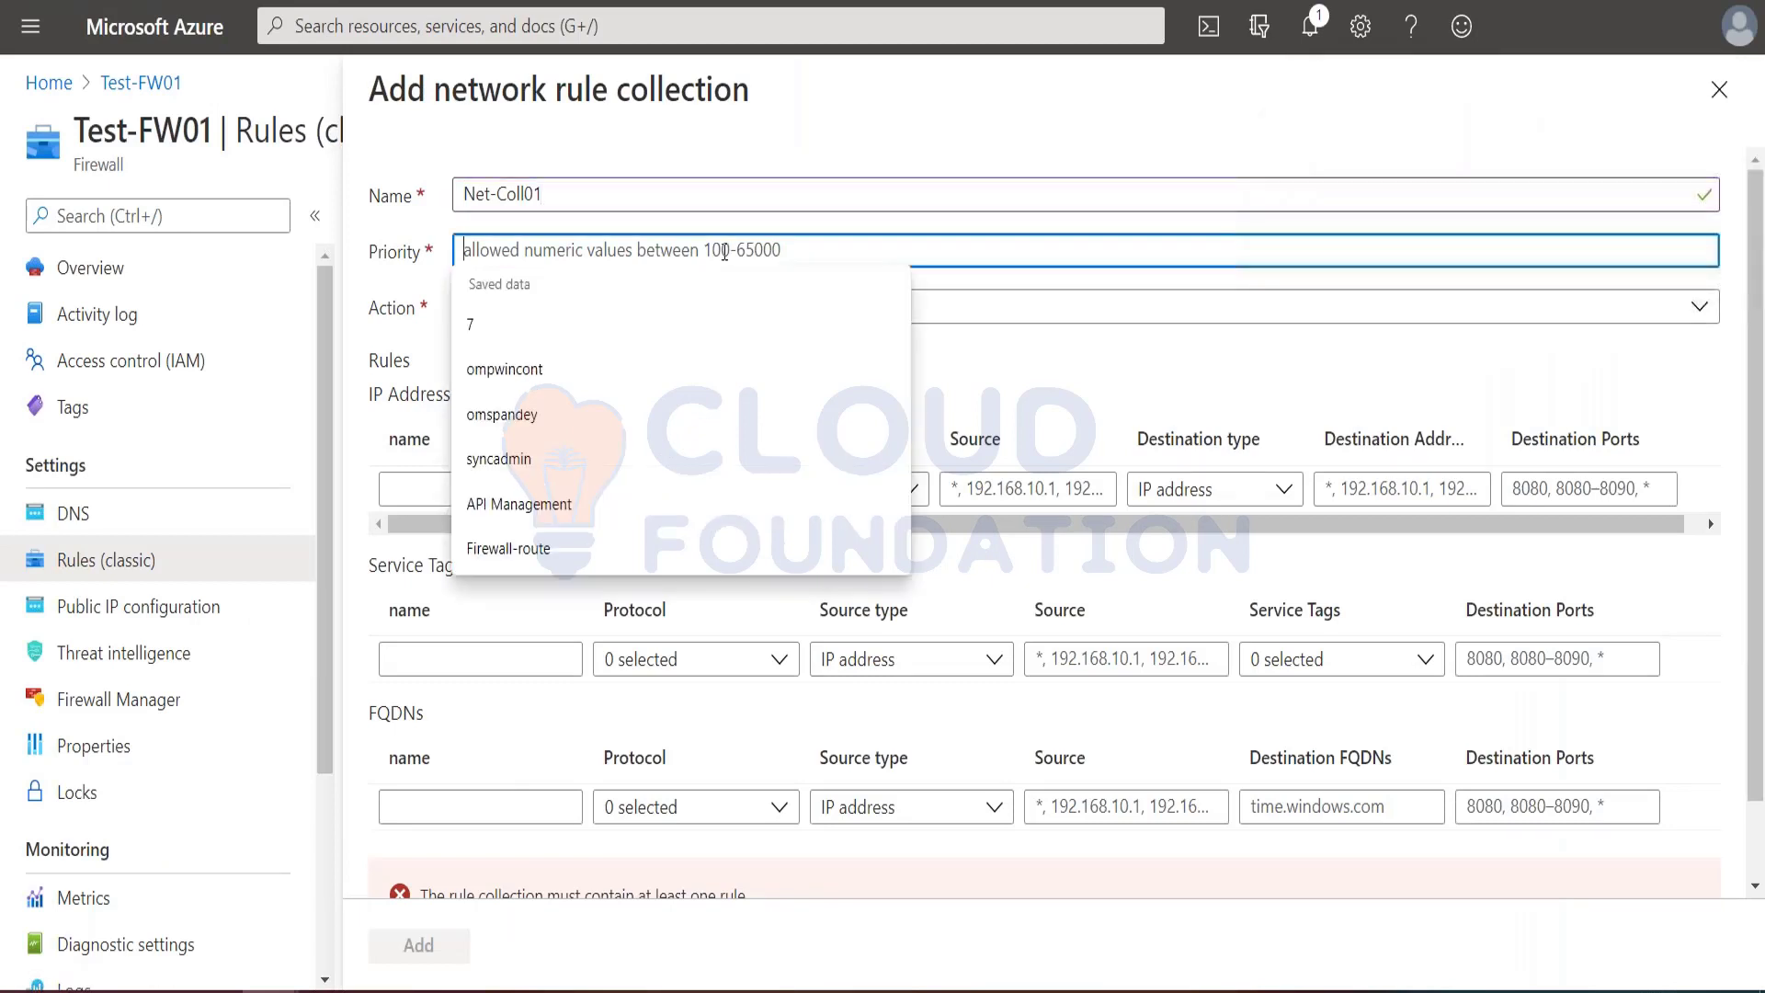
{"action": "type", "text": "200"}
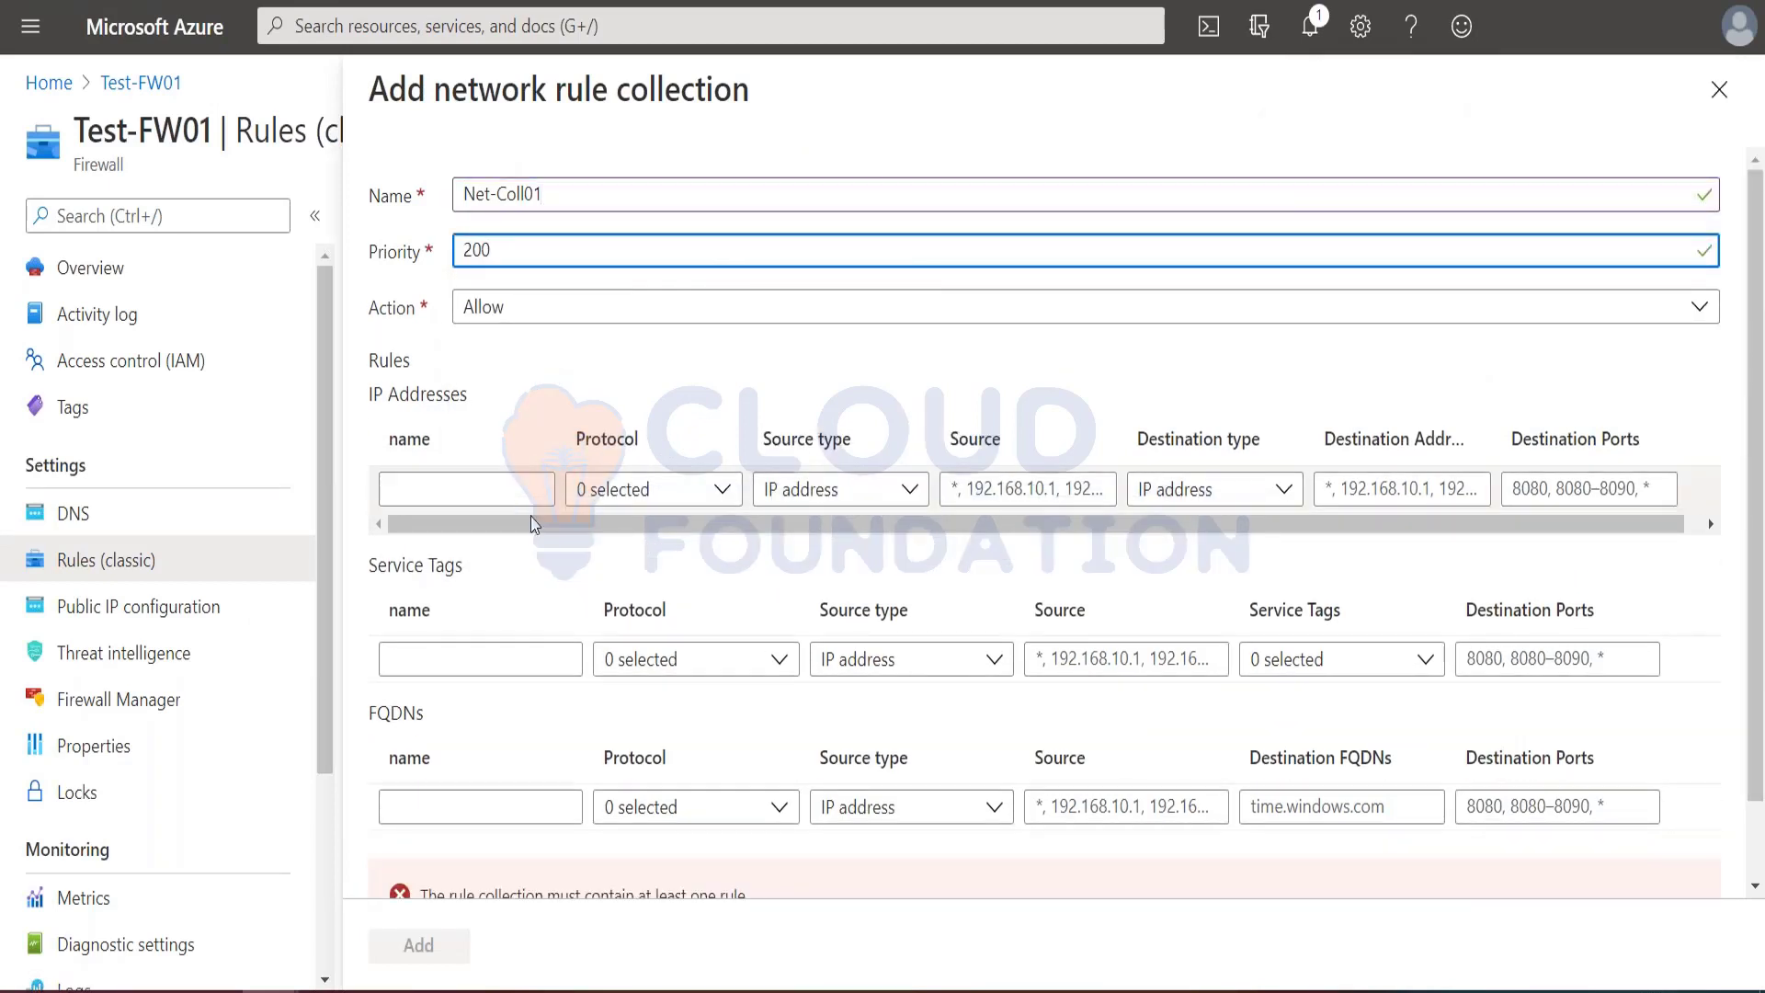
Step: Add an IP address rule named Allow-DNS, copied from the tutorial, with UDP as its protocol
{"action": "left_click", "coordinate": [473, 487]}
{"action": "key", "text": "alt+Tab"}
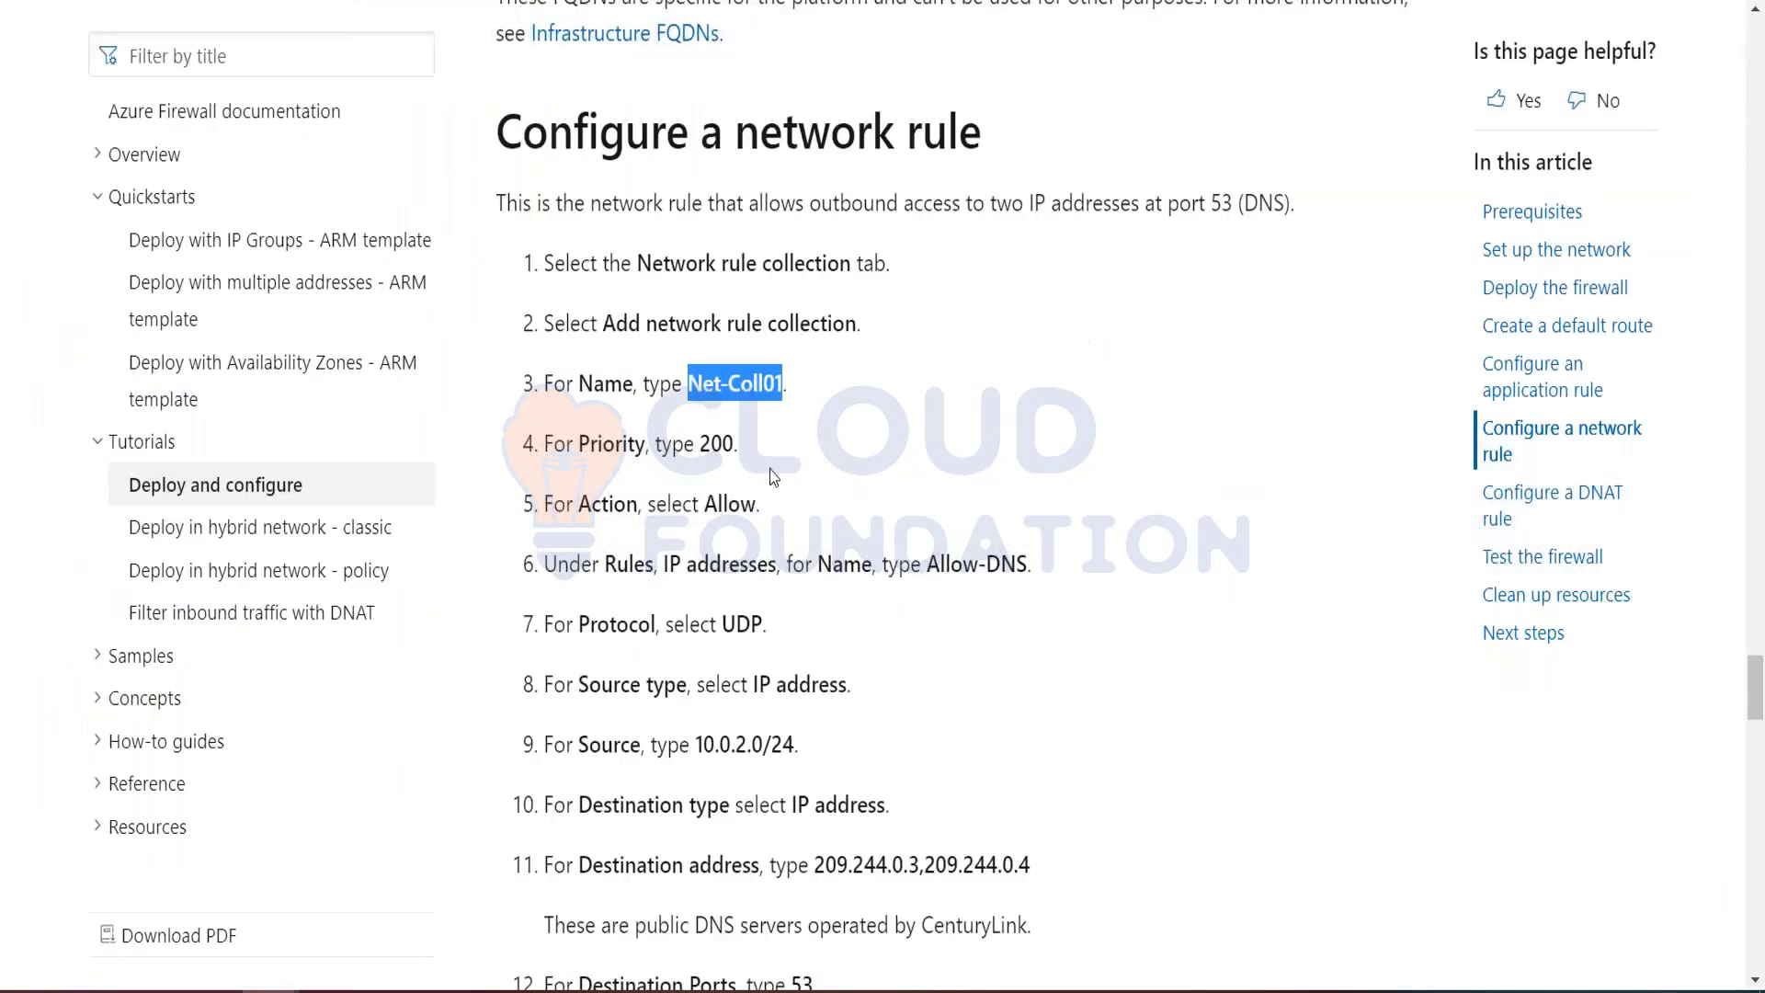
{"action": "left_click_drag", "start_coordinate": [929, 567], "coordinate": [1027, 567]}
{"action": "key", "text": "ctrl+c"}
{"action": "key", "text": "alt+Tab"}
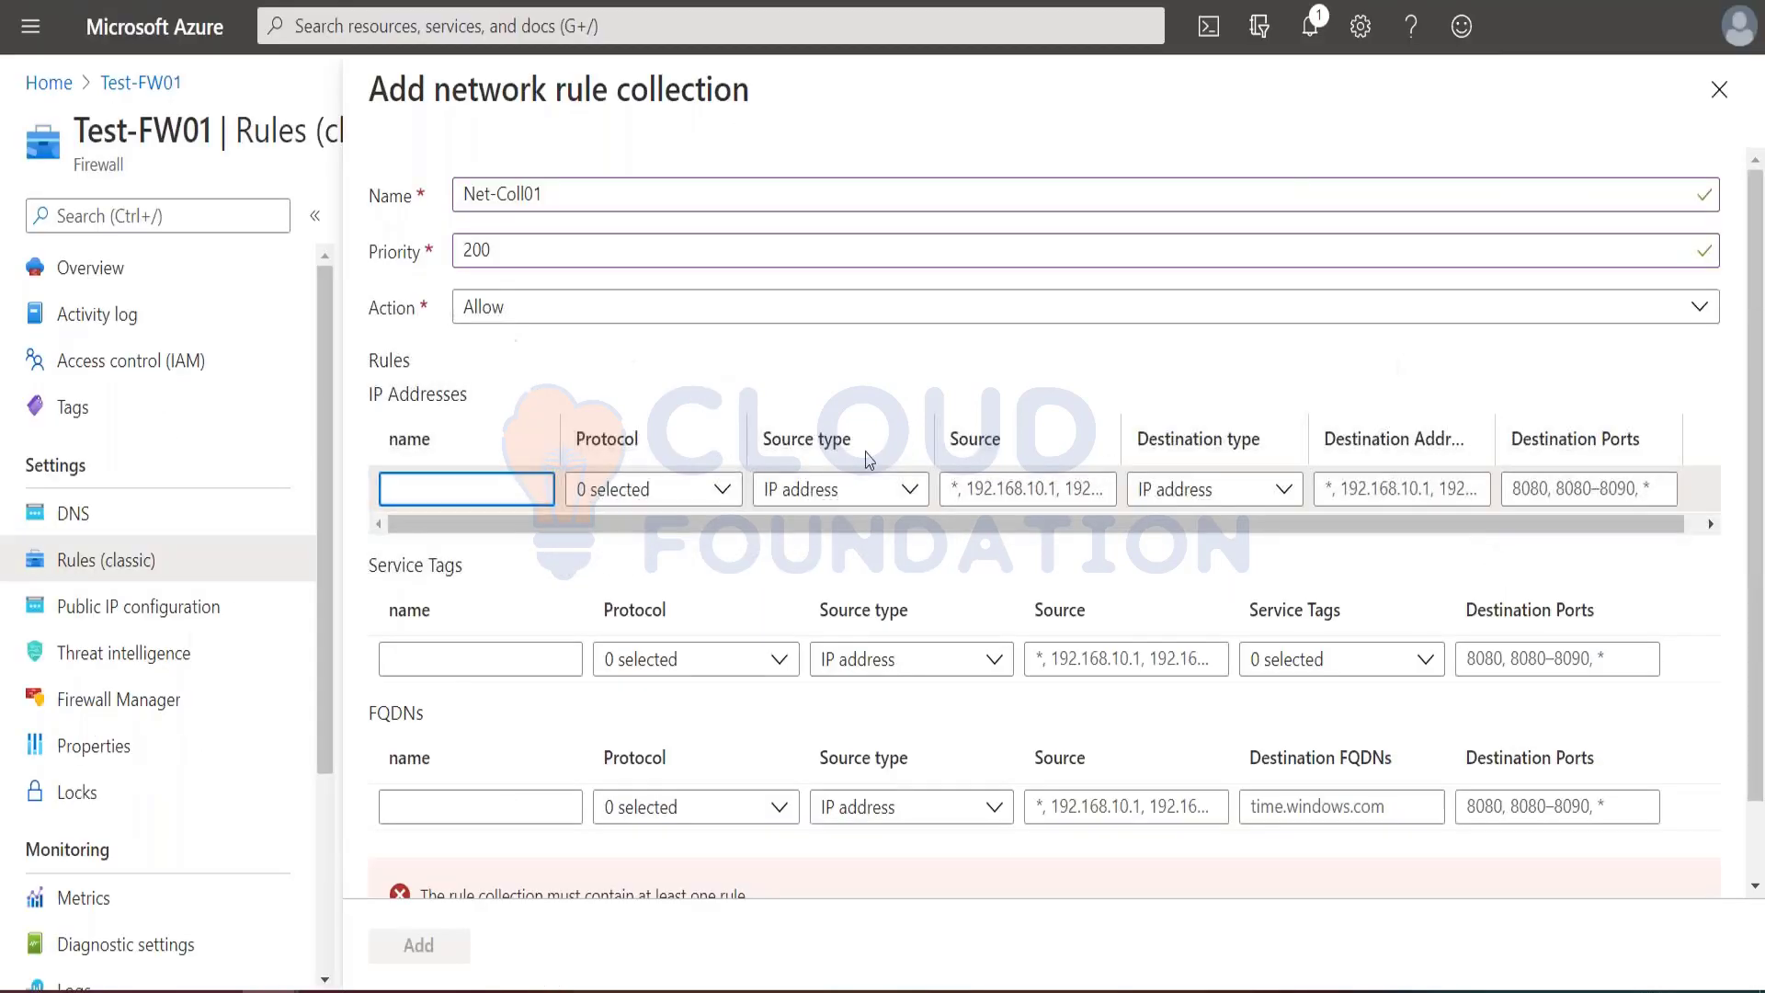
{"action": "key", "text": "ctrl+v"}
{"action": "left_click", "coordinate": [694, 486]}
{"action": "left_click", "coordinate": [690, 488]}
{"action": "left_click", "coordinate": [625, 576]}
Step: Set the Allow-DNS rule's source to 10.0.2.0/24, copied from the tutorial
{"action": "left_click", "coordinate": [1028, 489]}
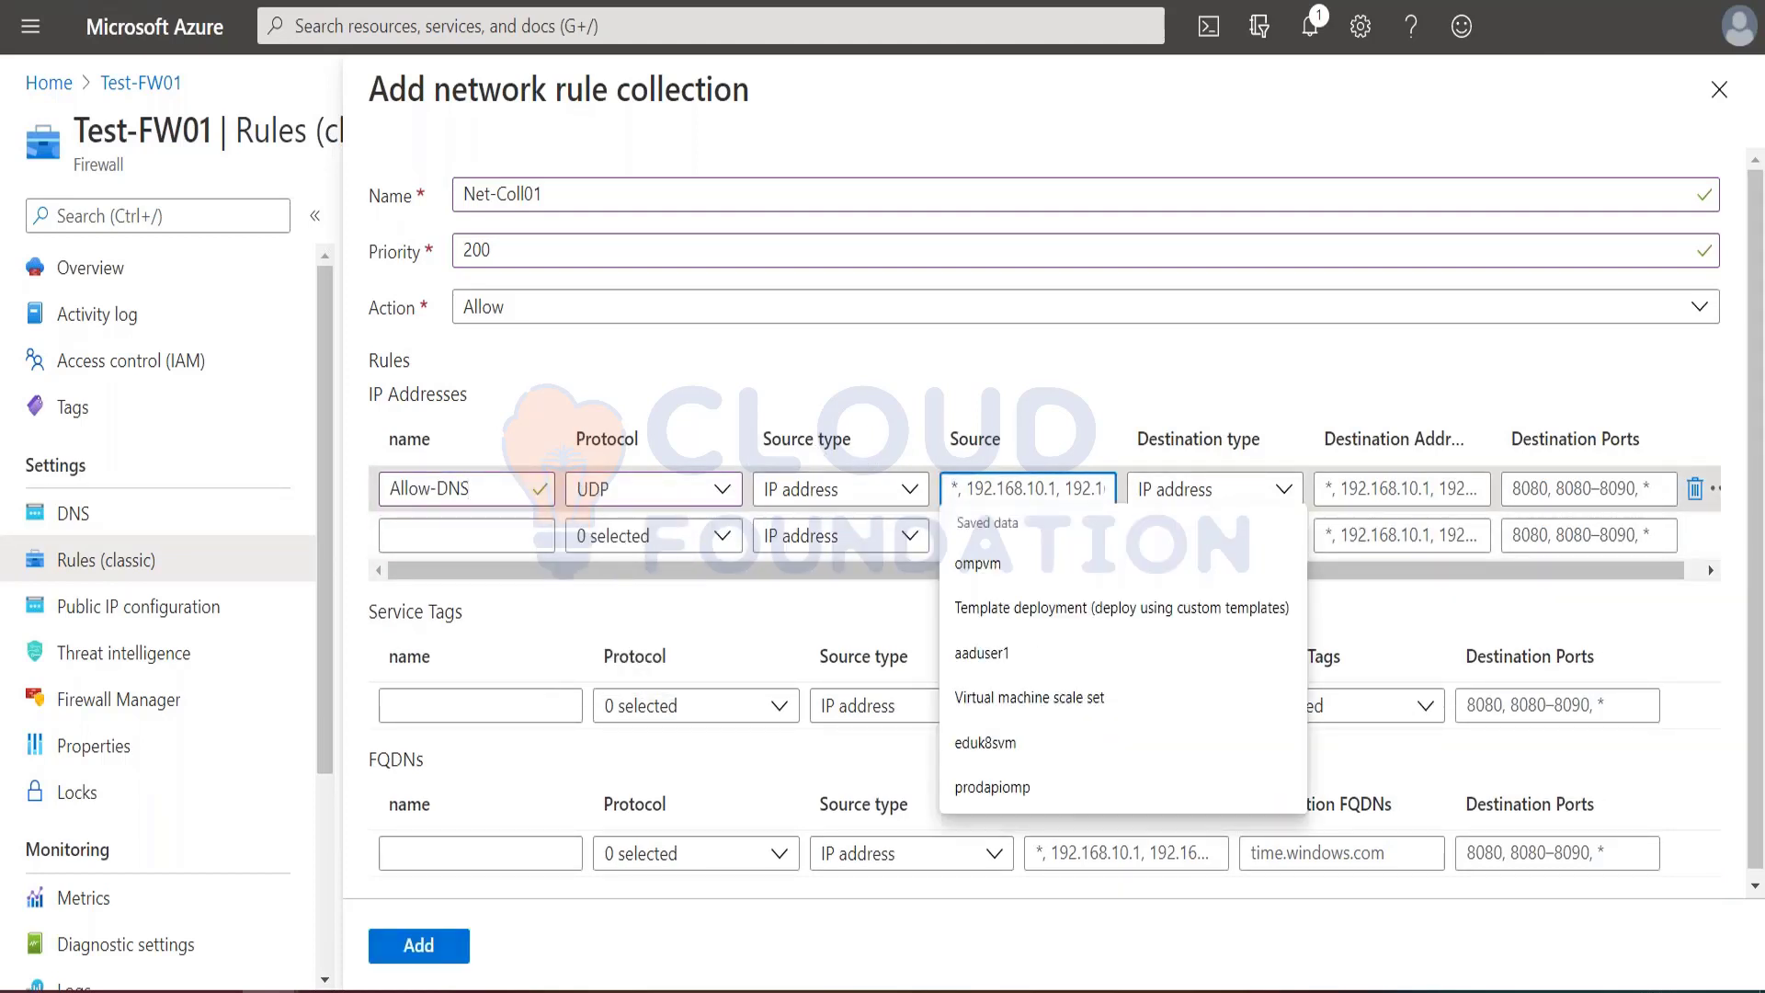
{"action": "key", "text": "alt+Tab"}
{"action": "left_click_drag", "start_coordinate": [697, 744], "coordinate": [795, 745]}
{"action": "key", "text": "ctrl+c"}
{"action": "key", "text": "alt+Tab"}
{"action": "key", "text": "ctrl+v"}
Step: Copy 209.244.0.3,209.244.0.4 from the tutorial into the Allow-DNS rule's destination addresses
{"action": "left_click", "coordinate": [1347, 489]}
{"action": "key", "text": "alt+Tab"}
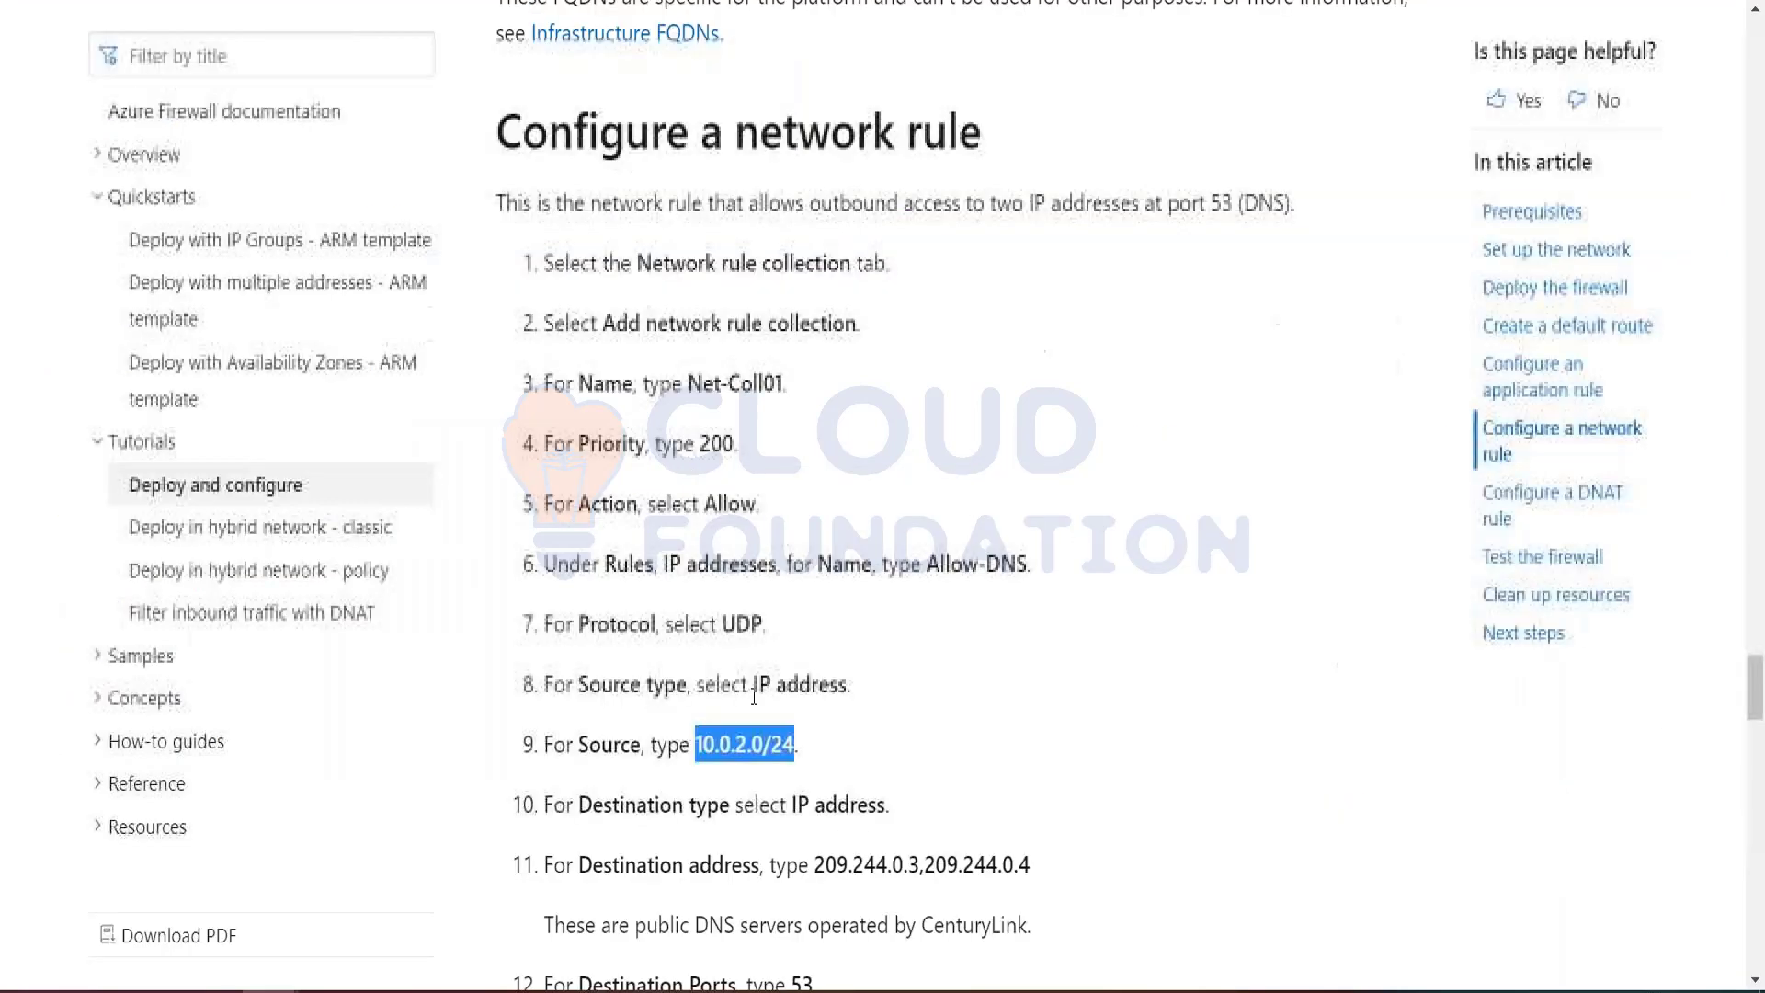
{"action": "scroll", "coordinate": [772, 644], "scroll_direction": "down", "scroll_amount": 3}
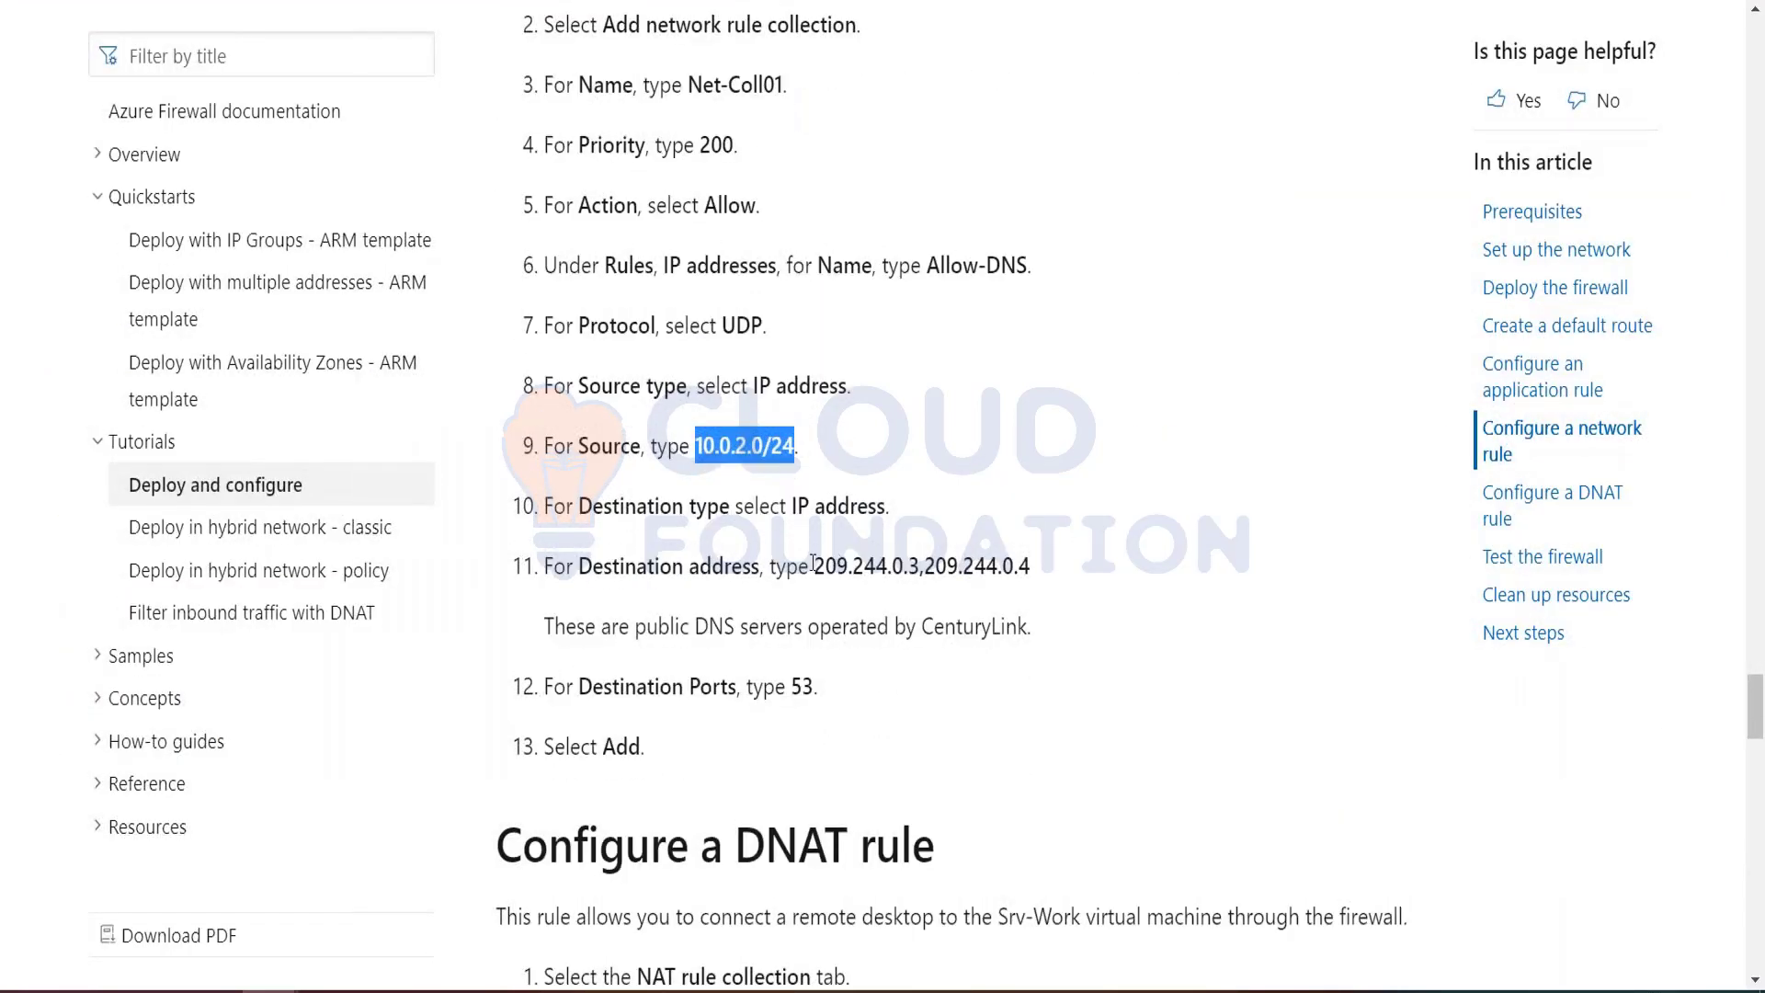
{"action": "left_click", "coordinate": [813, 563]}
{"action": "left_click_drag", "start_coordinate": [815, 564], "coordinate": [1031, 565]}
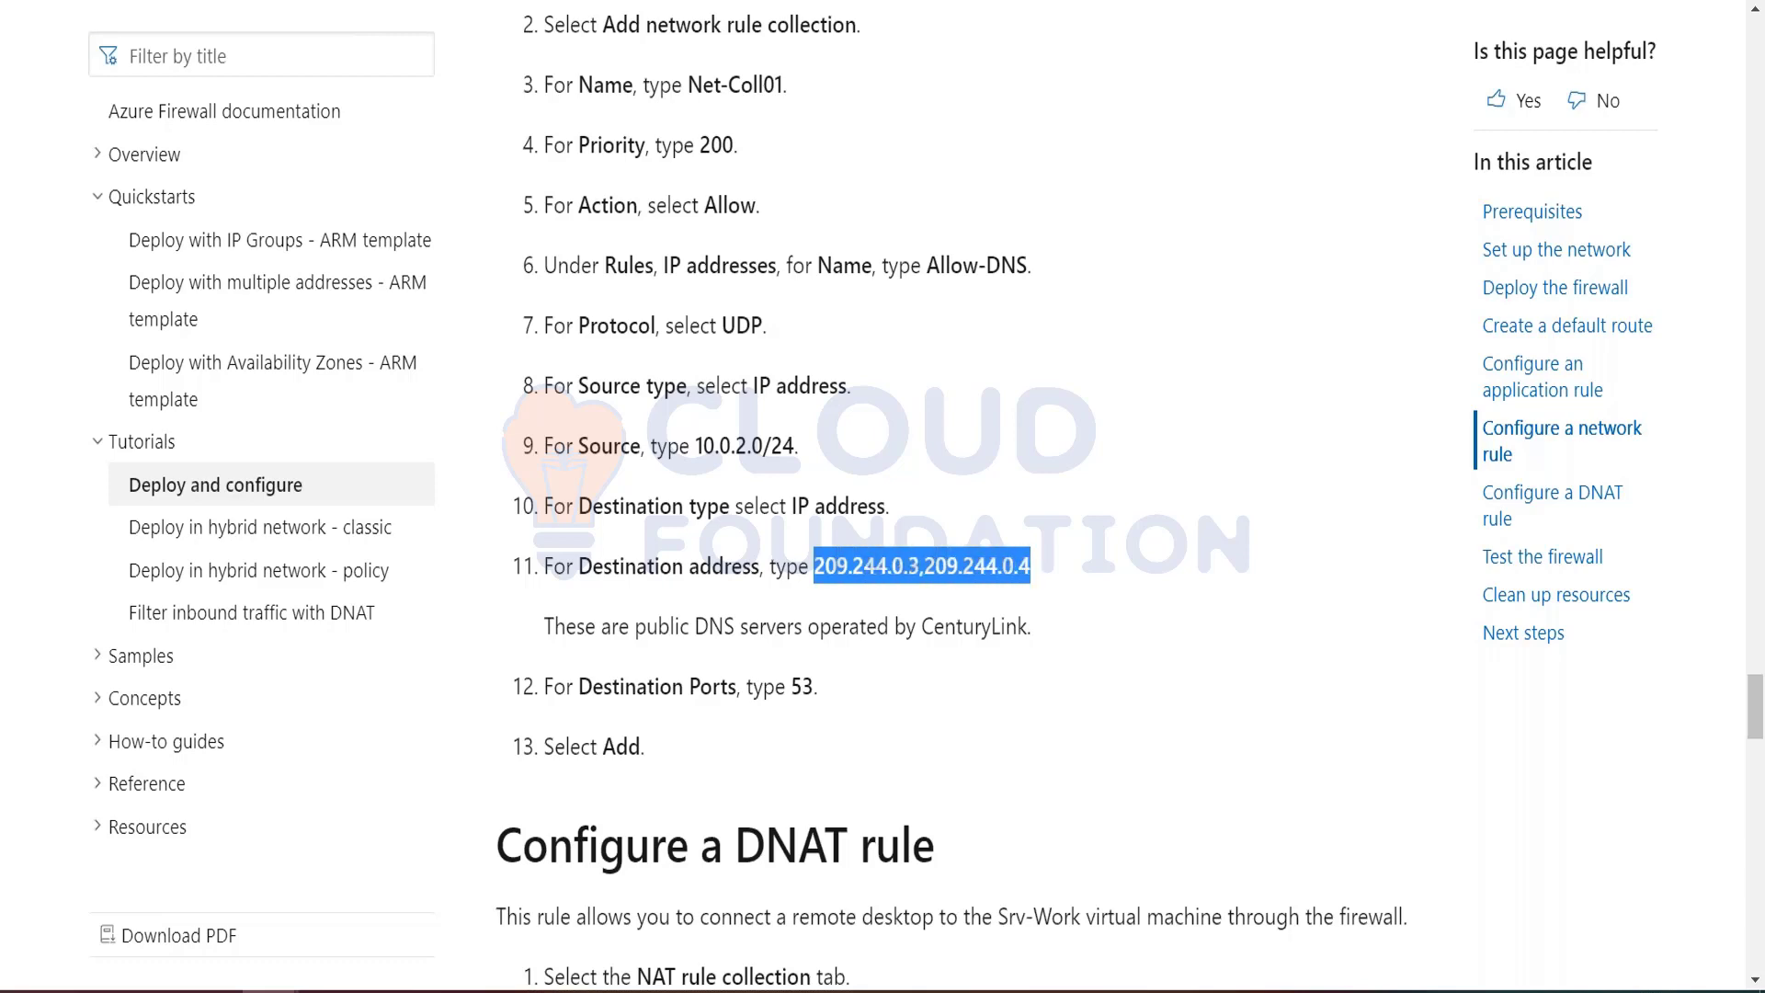
{"action": "key", "text": "ctrl+c"}
{"action": "key", "text": "alt+Tab"}
{"action": "key", "text": "ctrl+v"}
Step: Set the Allow-DNS rule's destination port to 53 and add the Net-Coll01 collection to the firewall
{"action": "left_click", "coordinate": [1552, 486]}
{"action": "key", "text": "alt+Tab"}
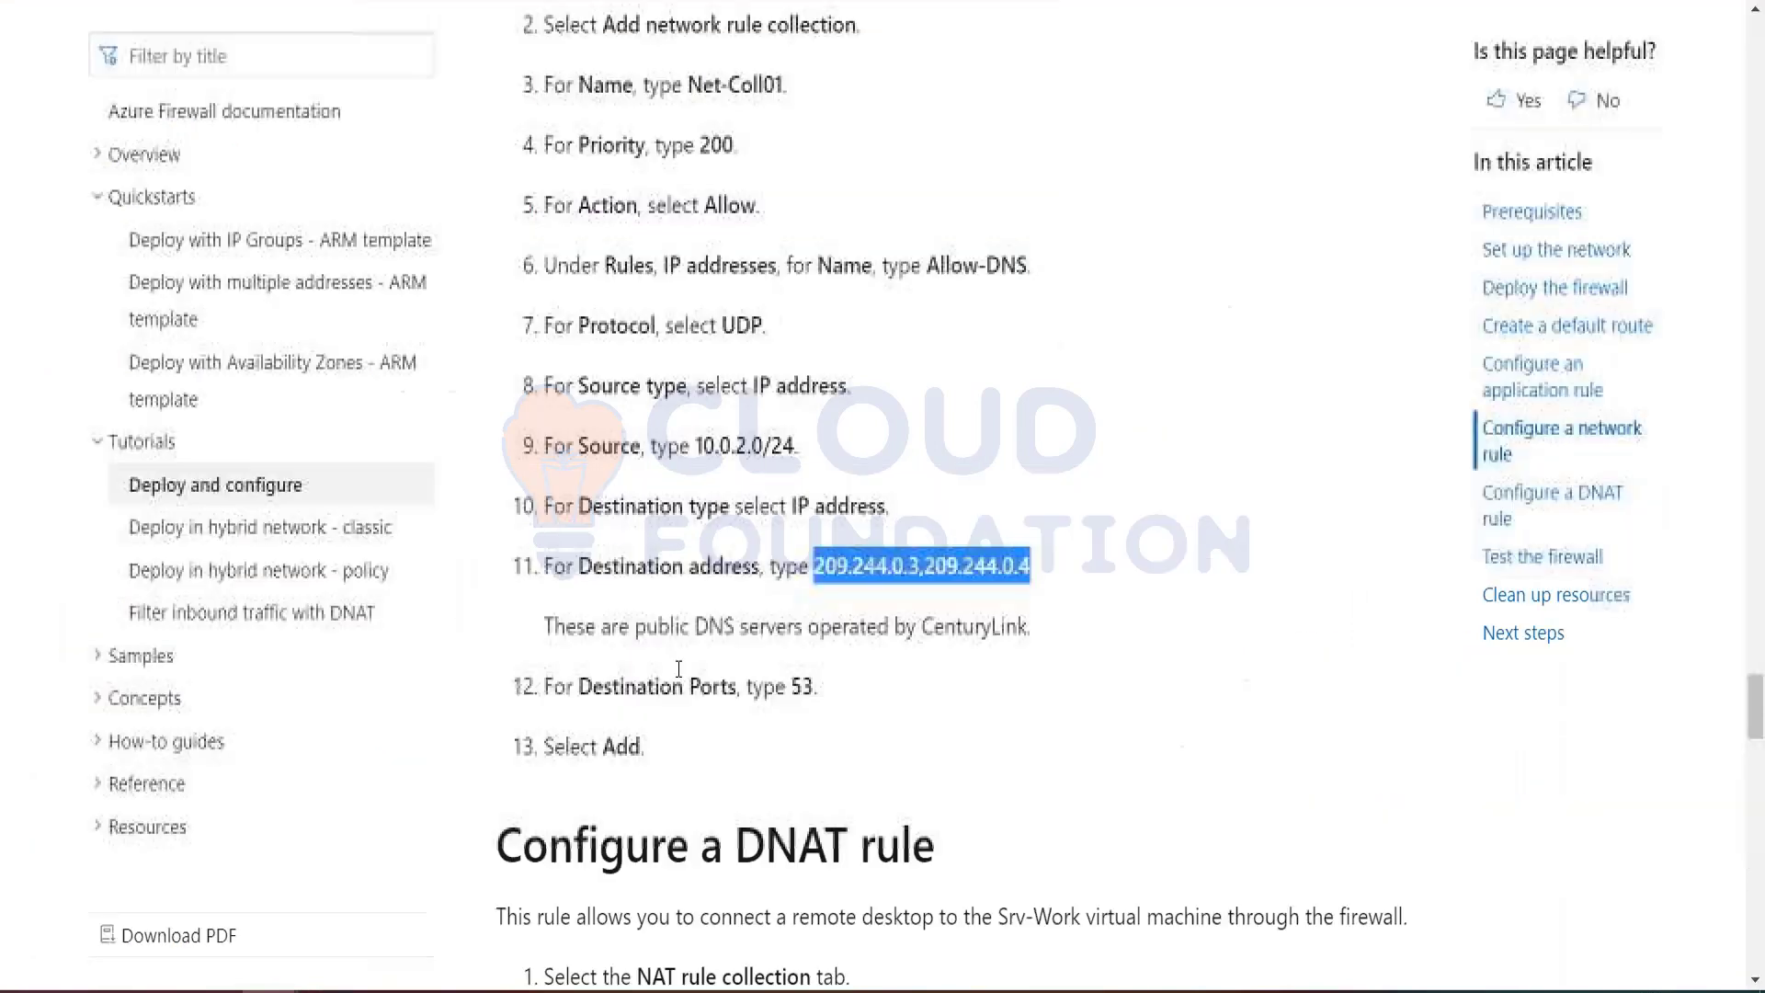
{"action": "key", "text": "alt+Tab"}
{"action": "type", "text": "53"}
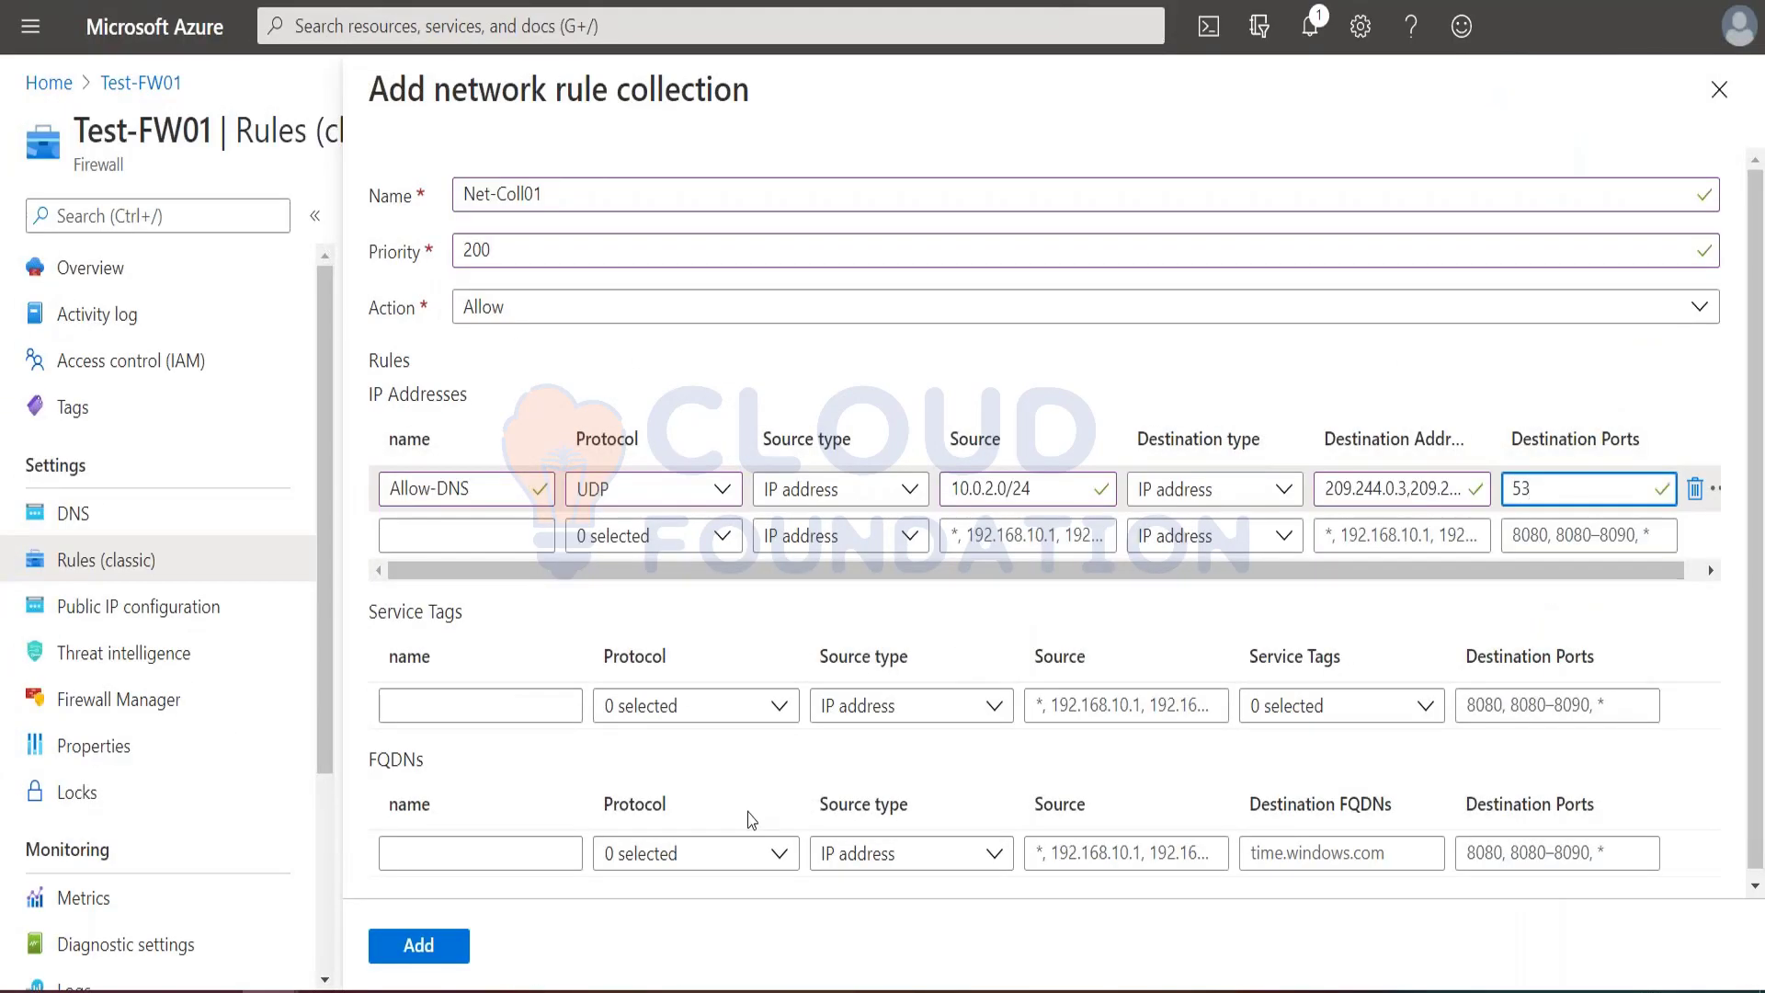
{"action": "left_click", "coordinate": [417, 951]}
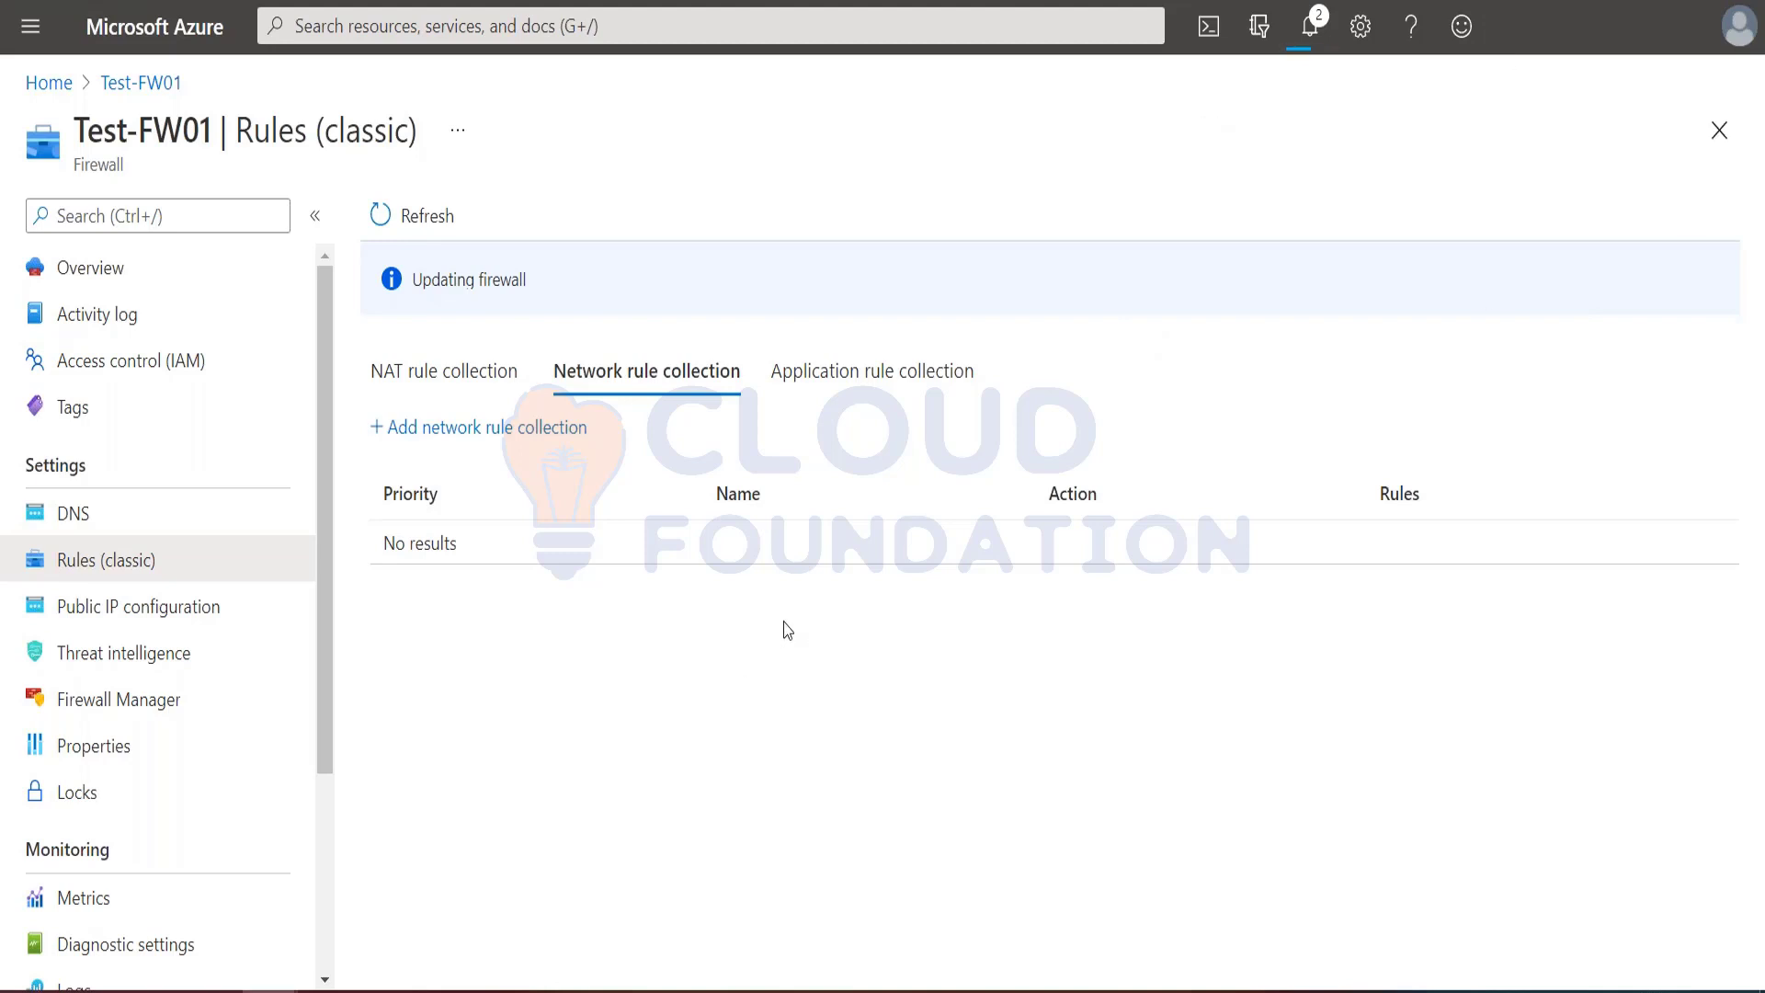
Step: Read the tutorial sections on configuring a DNAT rule and changing the Srv-Work network interface's DNS addresses
{"action": "key", "text": "alt+Tab"}
{"action": "scroll", "coordinate": [869, 725], "scroll_direction": "down", "scroll_amount": 9}
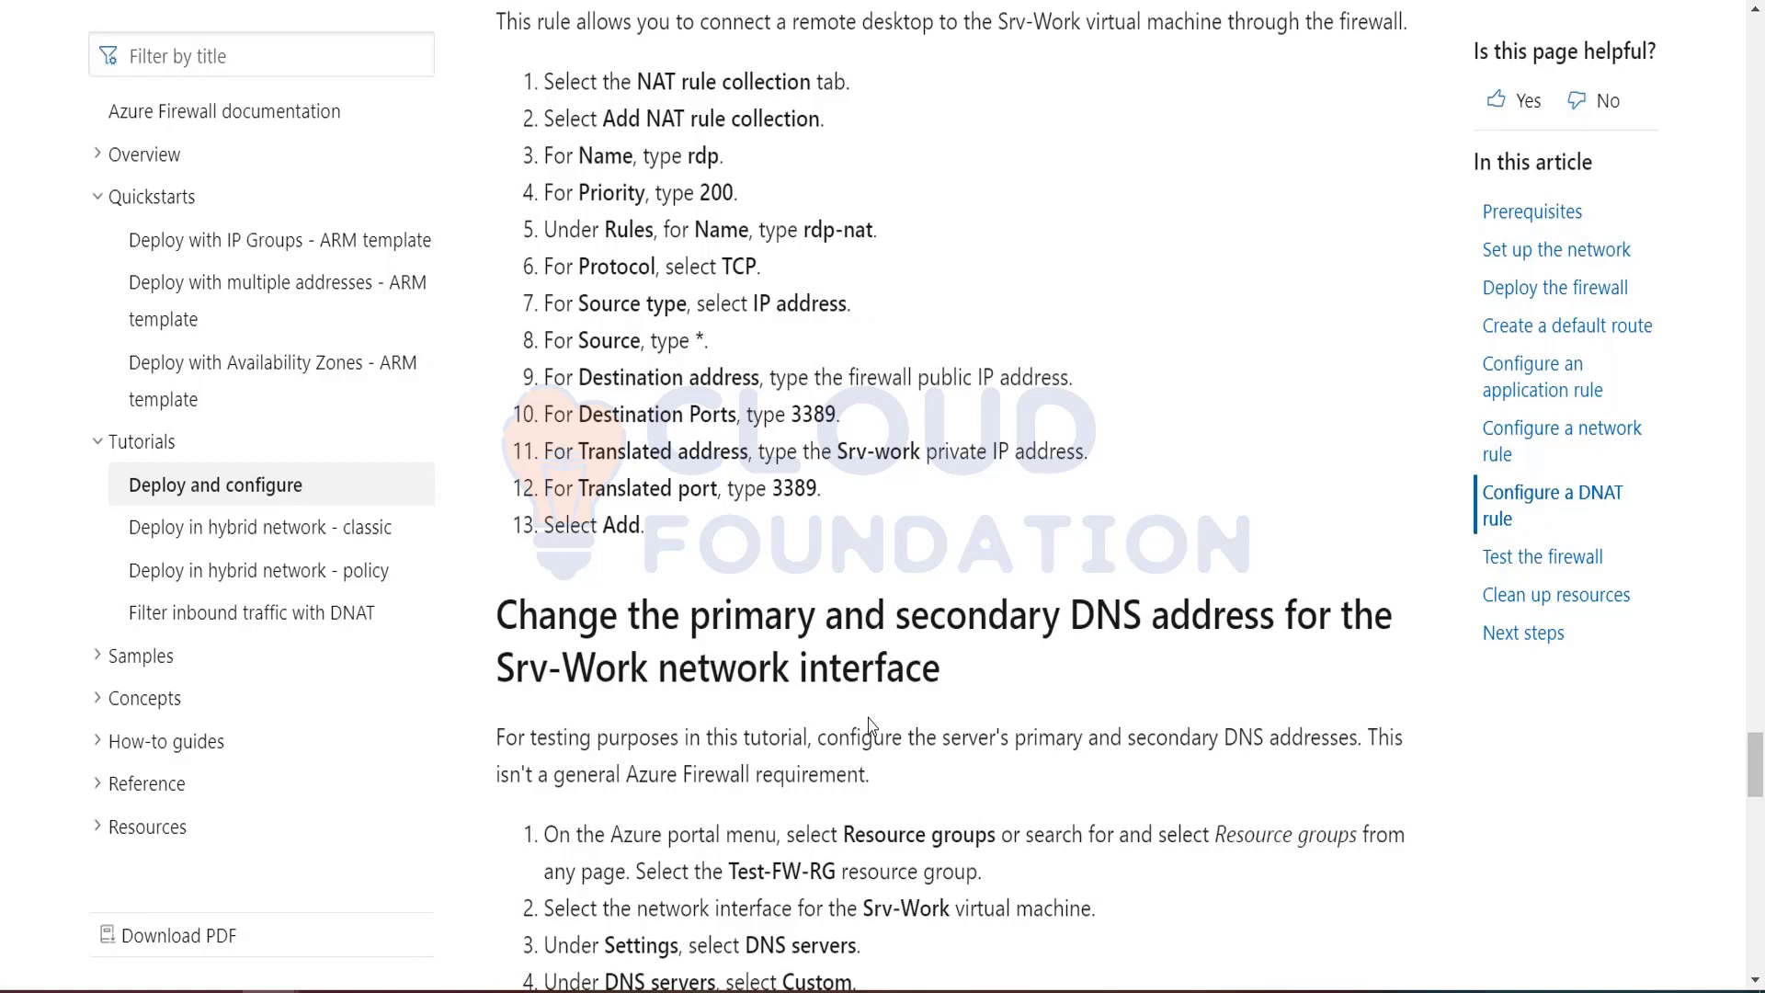
{"action": "scroll", "coordinate": [930, 492], "scroll_direction": "up", "scroll_amount": 1}
{"action": "scroll", "coordinate": [933, 496], "scroll_direction": "up", "scroll_amount": 4}
{"action": "scroll", "coordinate": [984, 465], "scroll_direction": "down", "scroll_amount": 3}
{"action": "scroll", "coordinate": [988, 468], "scroll_direction": "up", "scroll_amount": 1}
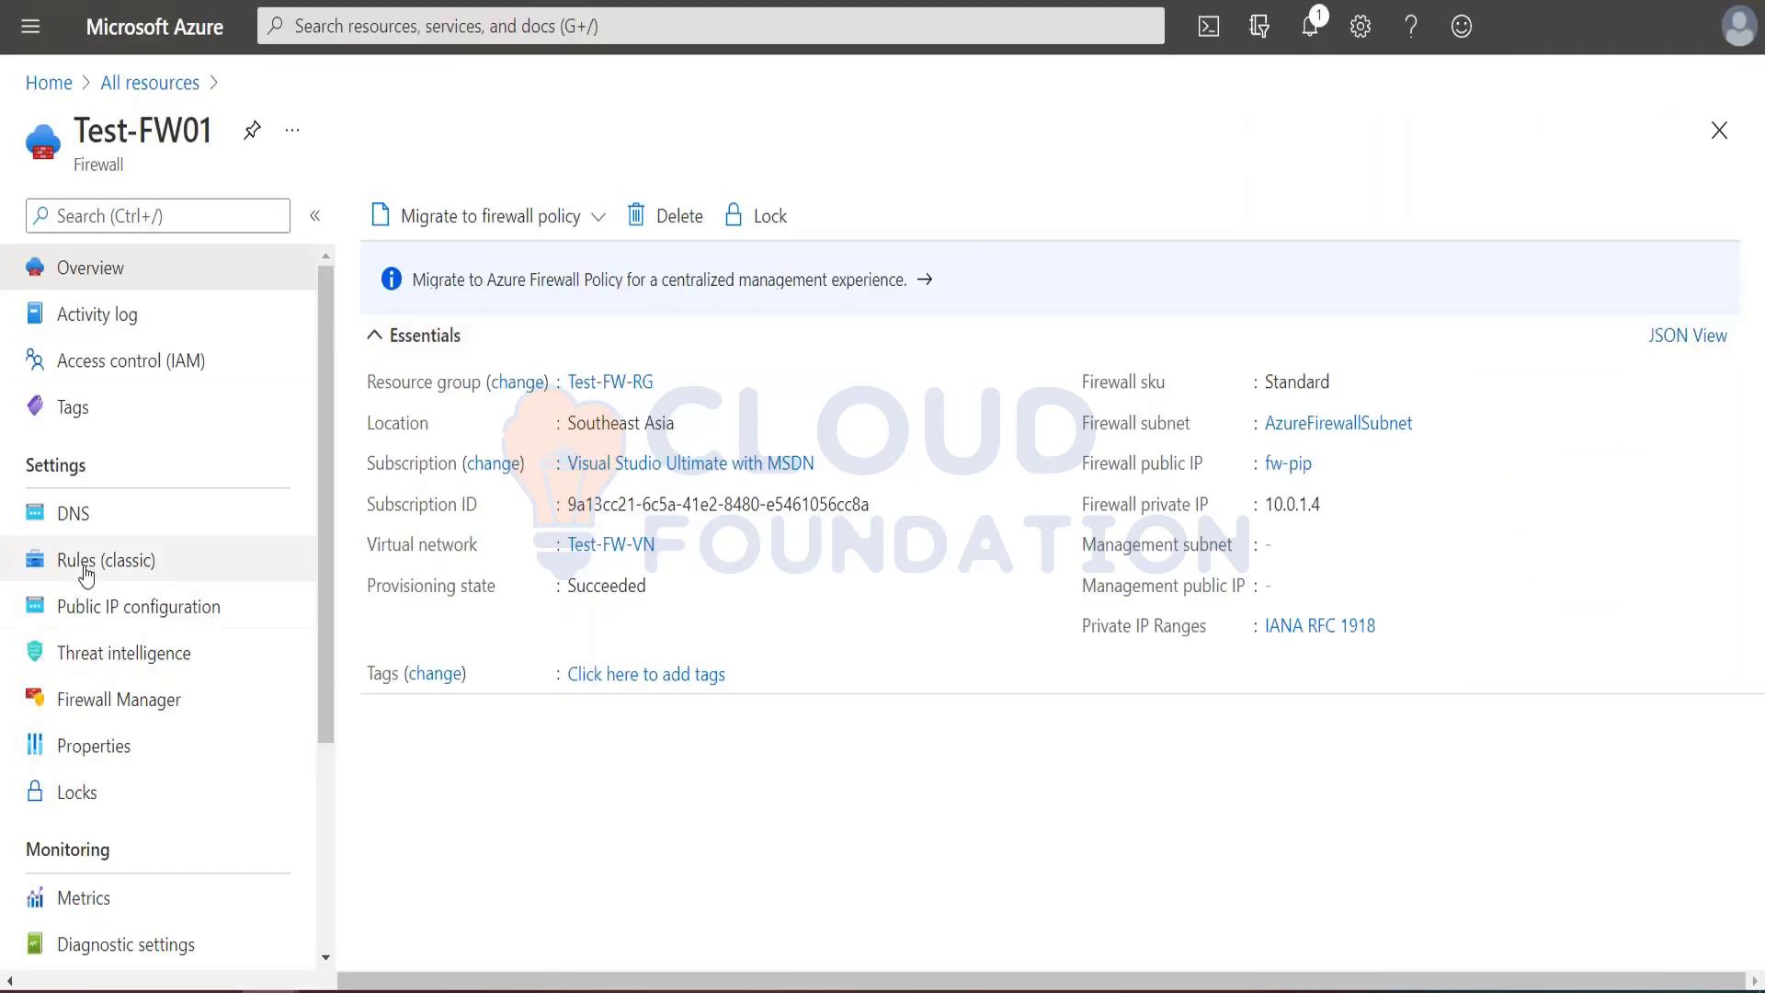
Step: Check Test-FW01's network and application rule collections and the portal notifications
{"action": "left_click", "coordinate": [68, 563]}
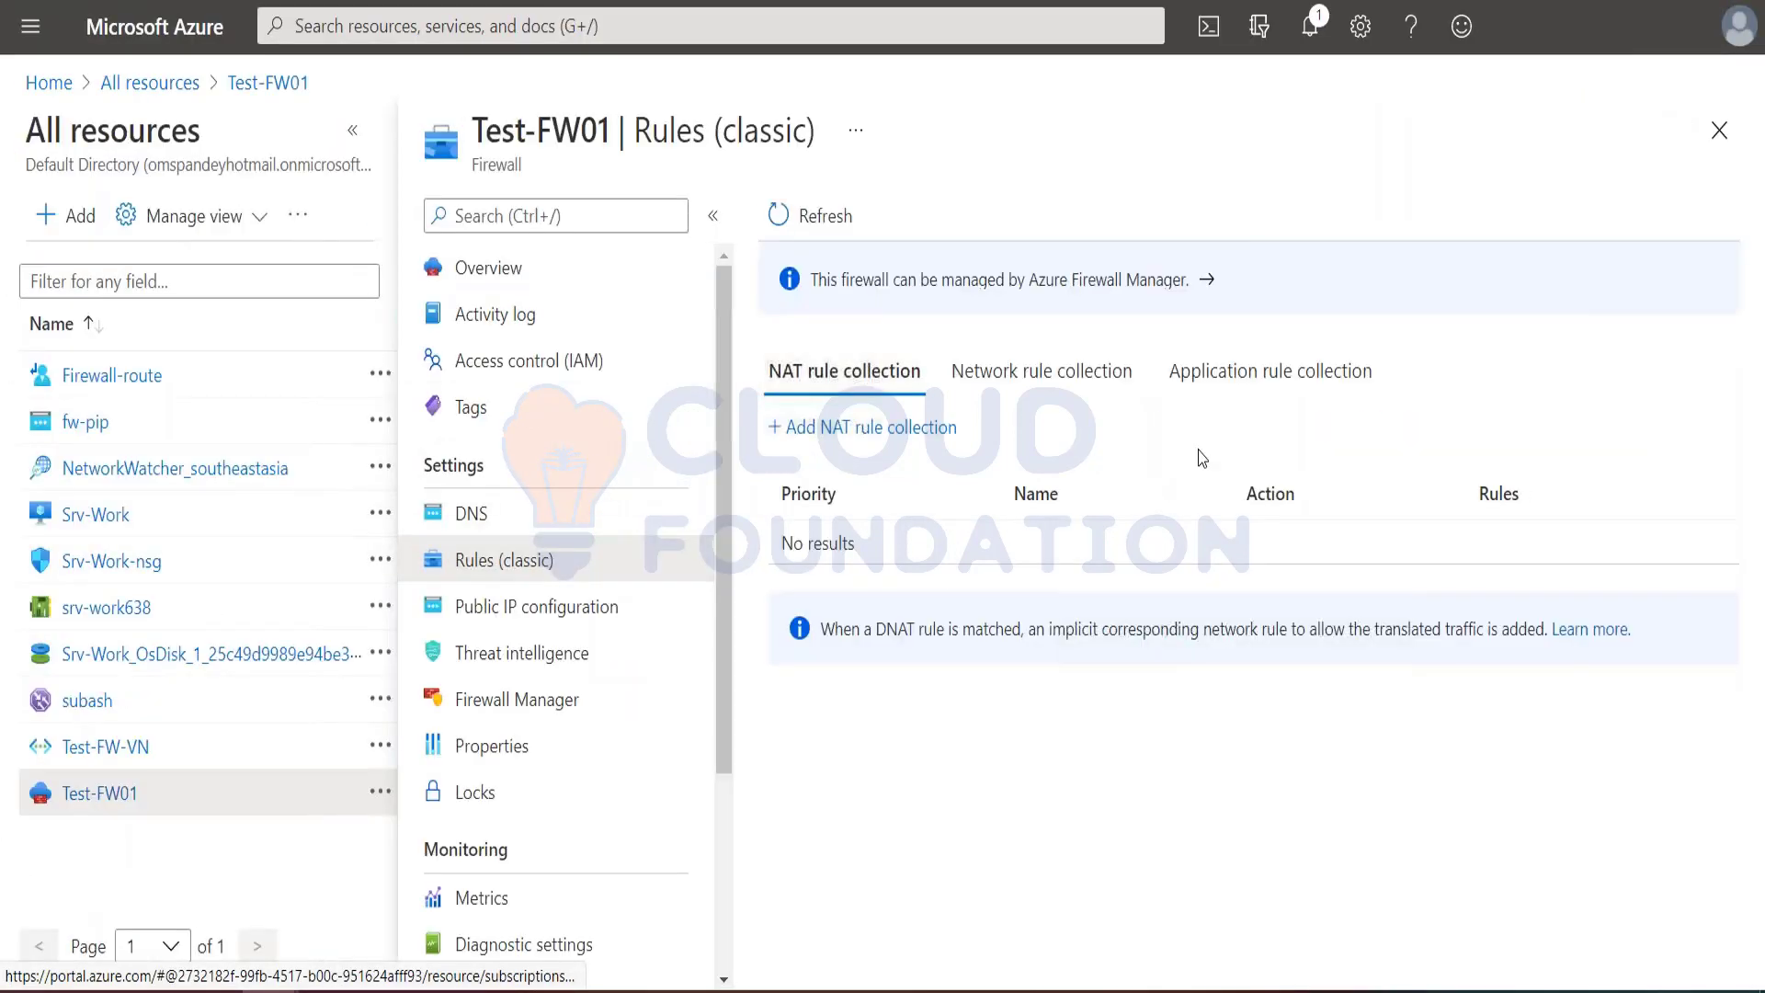
{"action": "left_click", "coordinate": [1041, 384]}
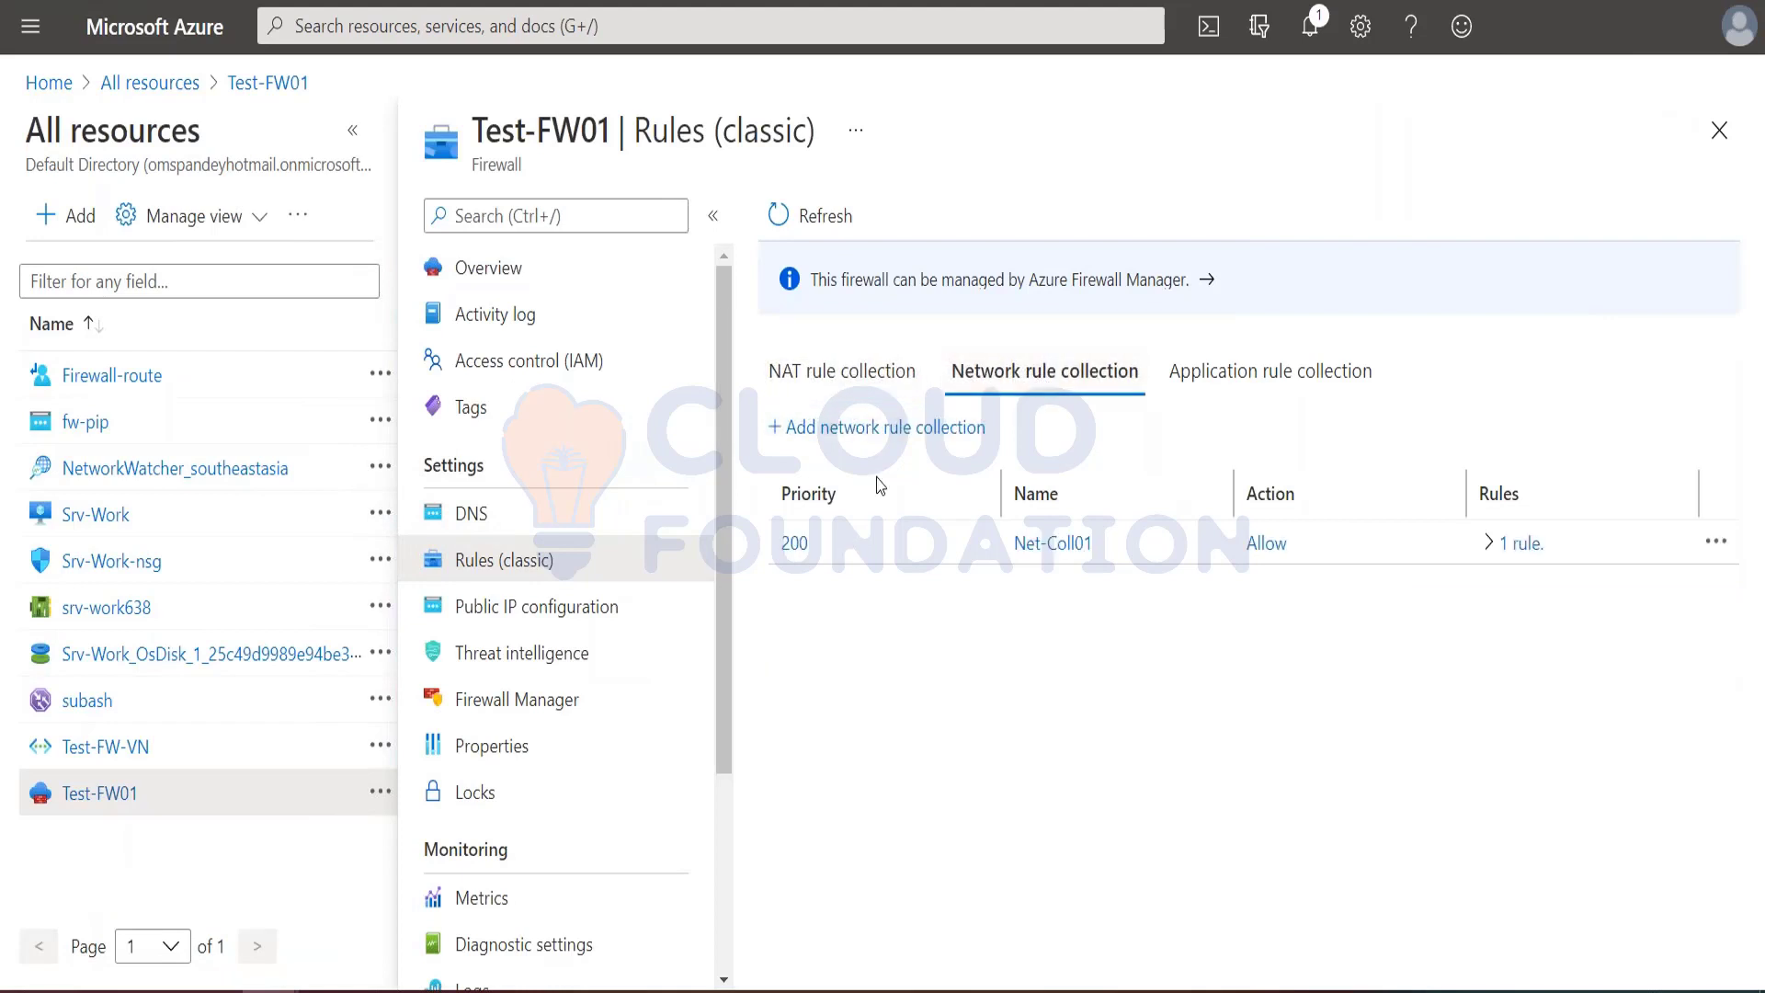
{"action": "left_click", "coordinate": [1225, 378]}
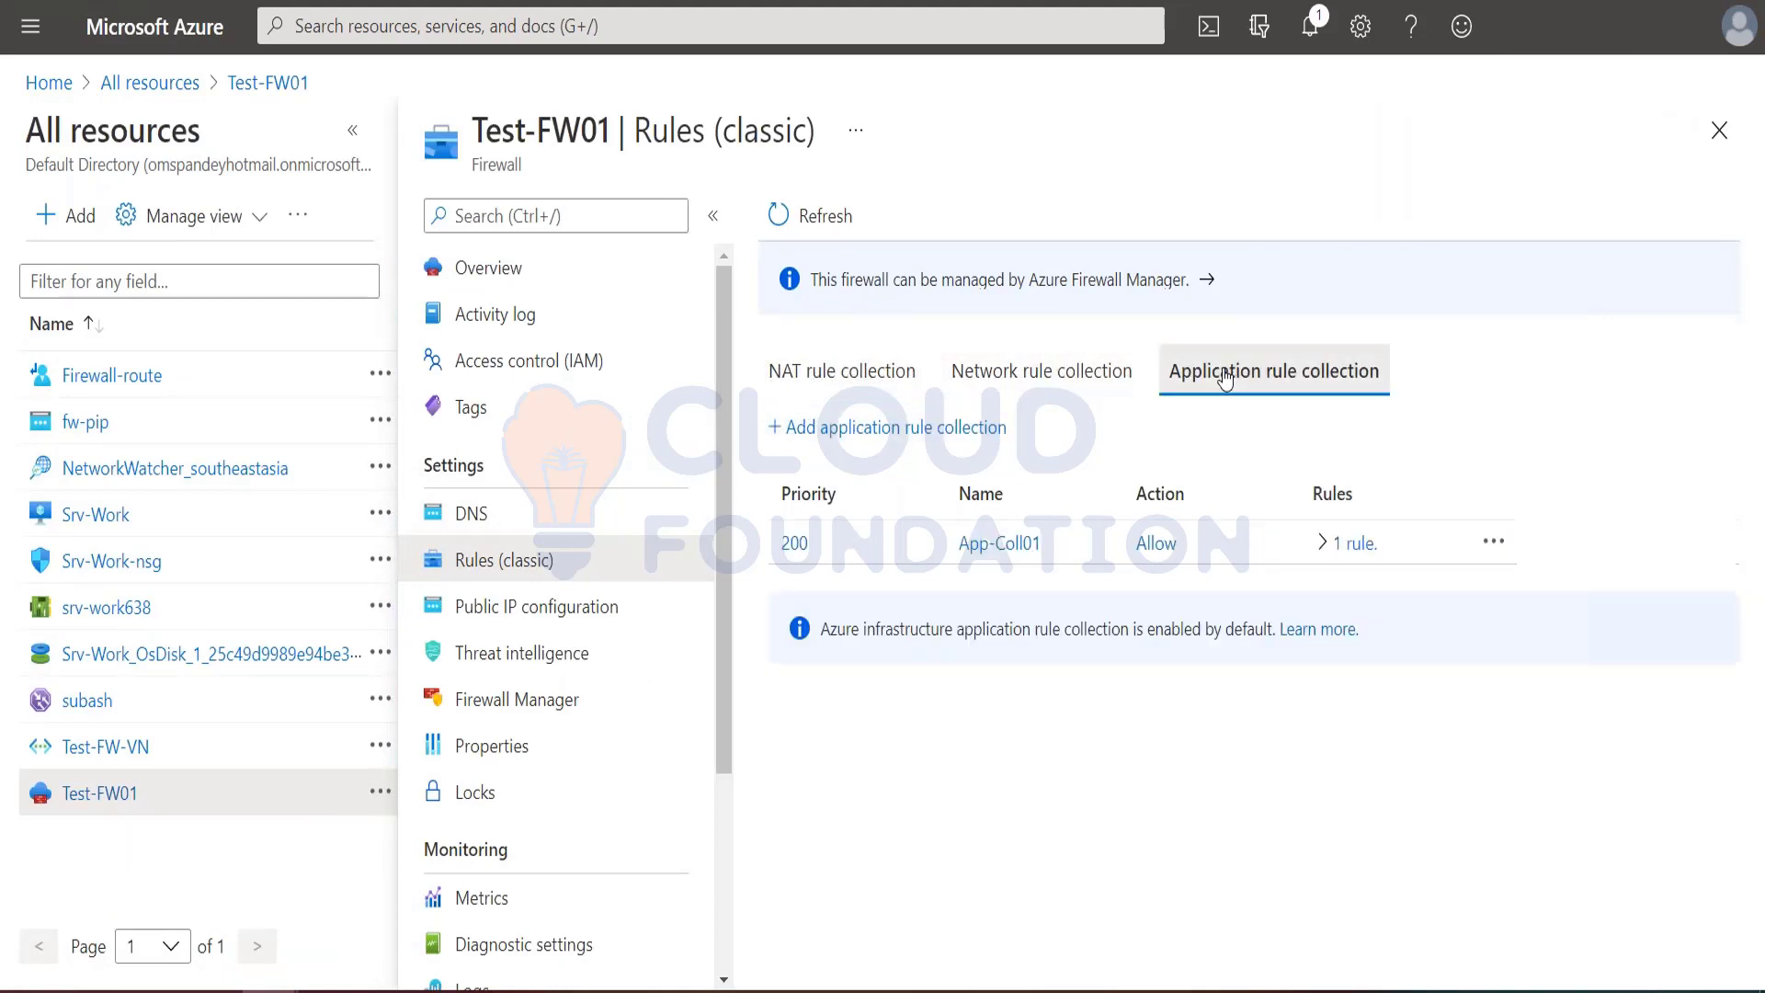
{"action": "left_click", "coordinate": [1034, 372]}
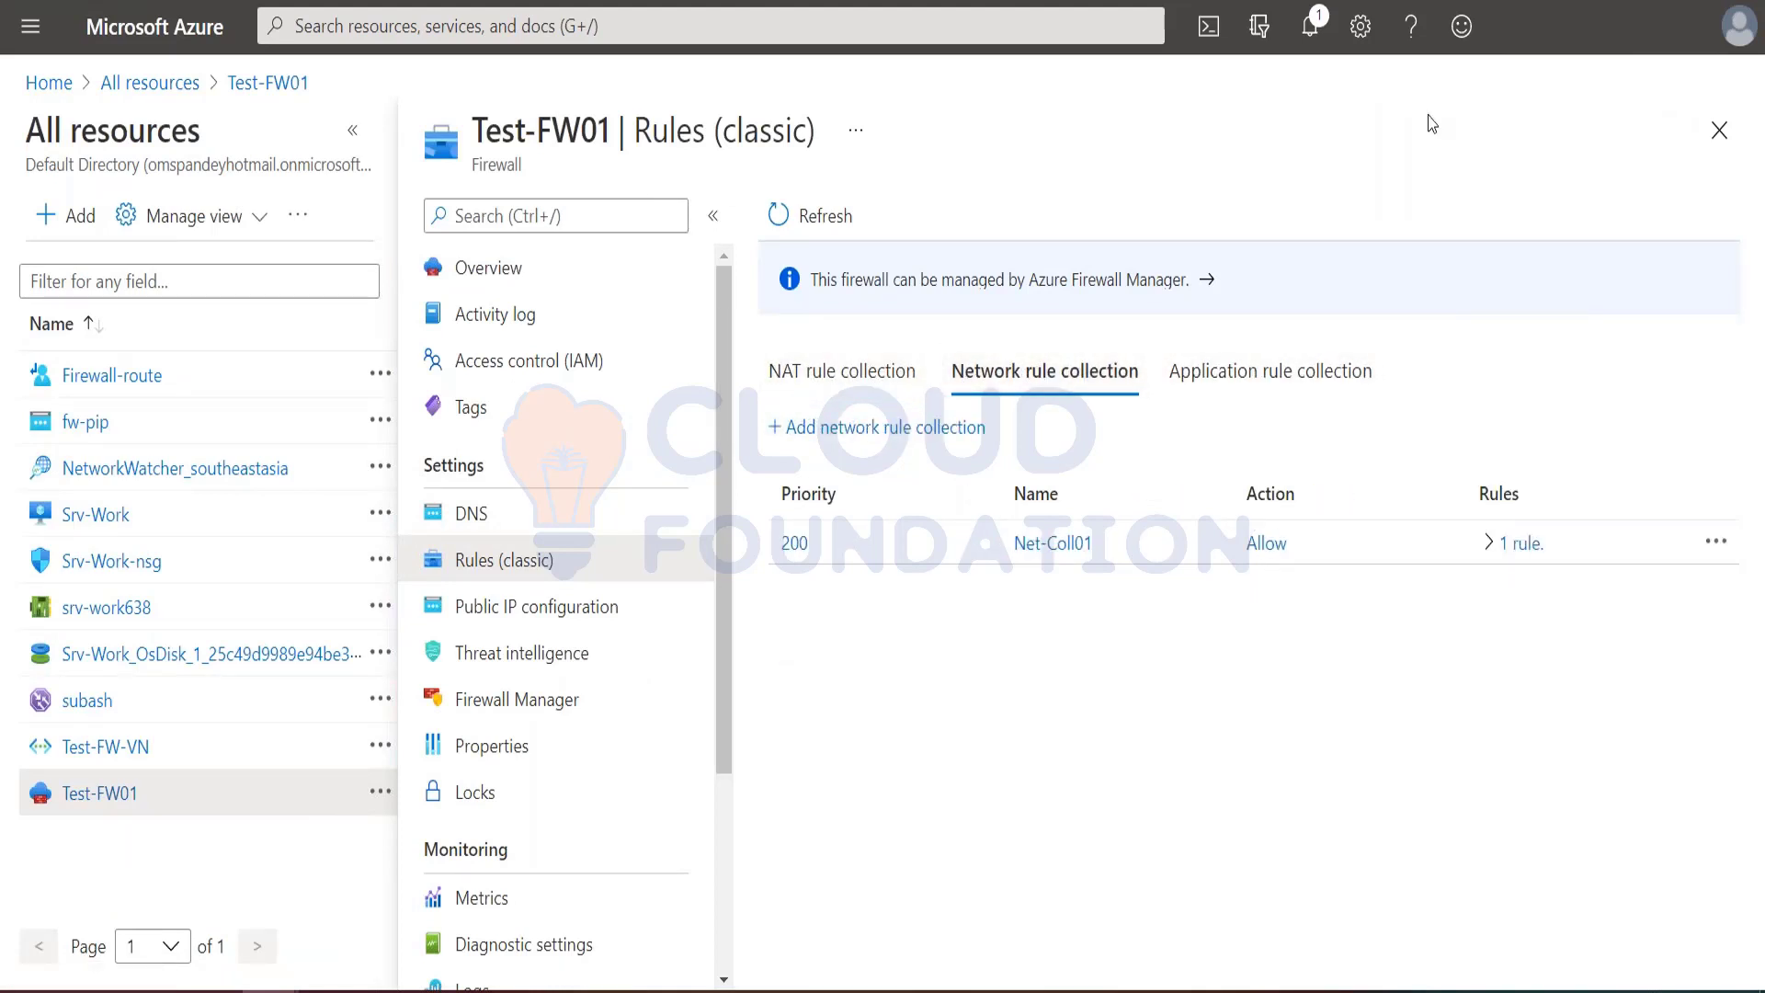
{"action": "left_click", "coordinate": [1313, 30]}
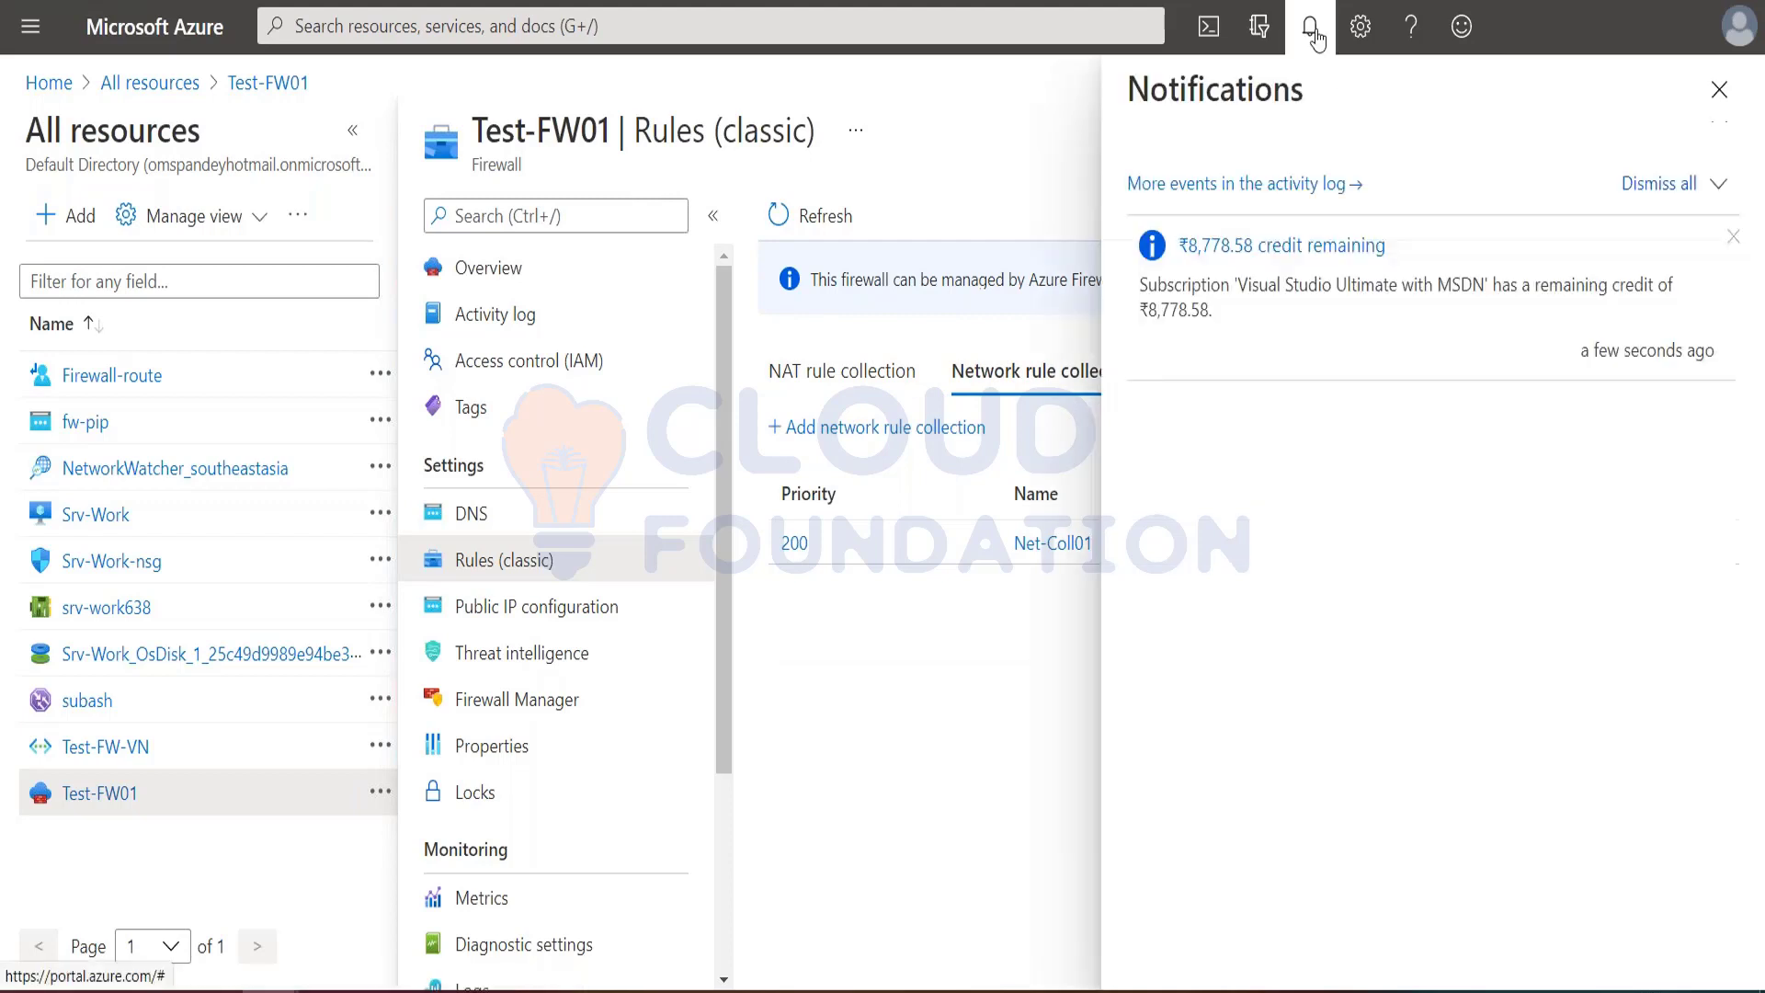
{"action": "left_click", "coordinate": [1313, 30]}
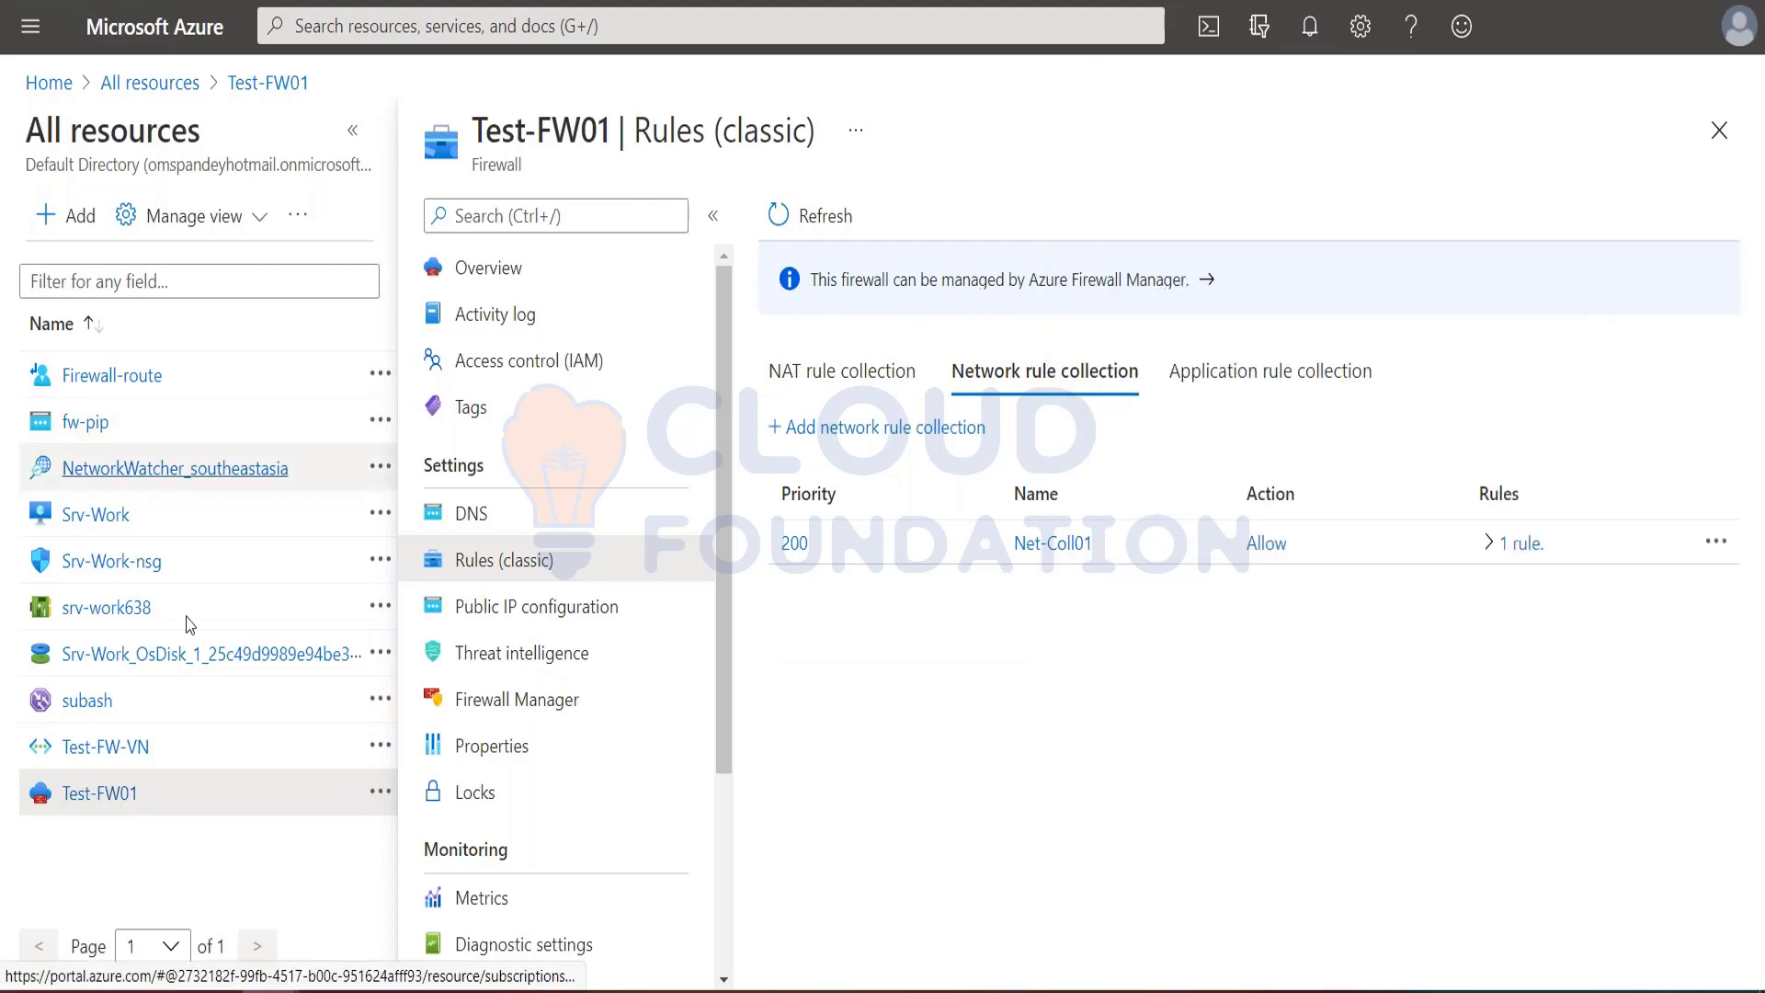
Step: Open the networking settings of the Srv-Work virtual machine
{"action": "left_click", "coordinate": [352, 136]}
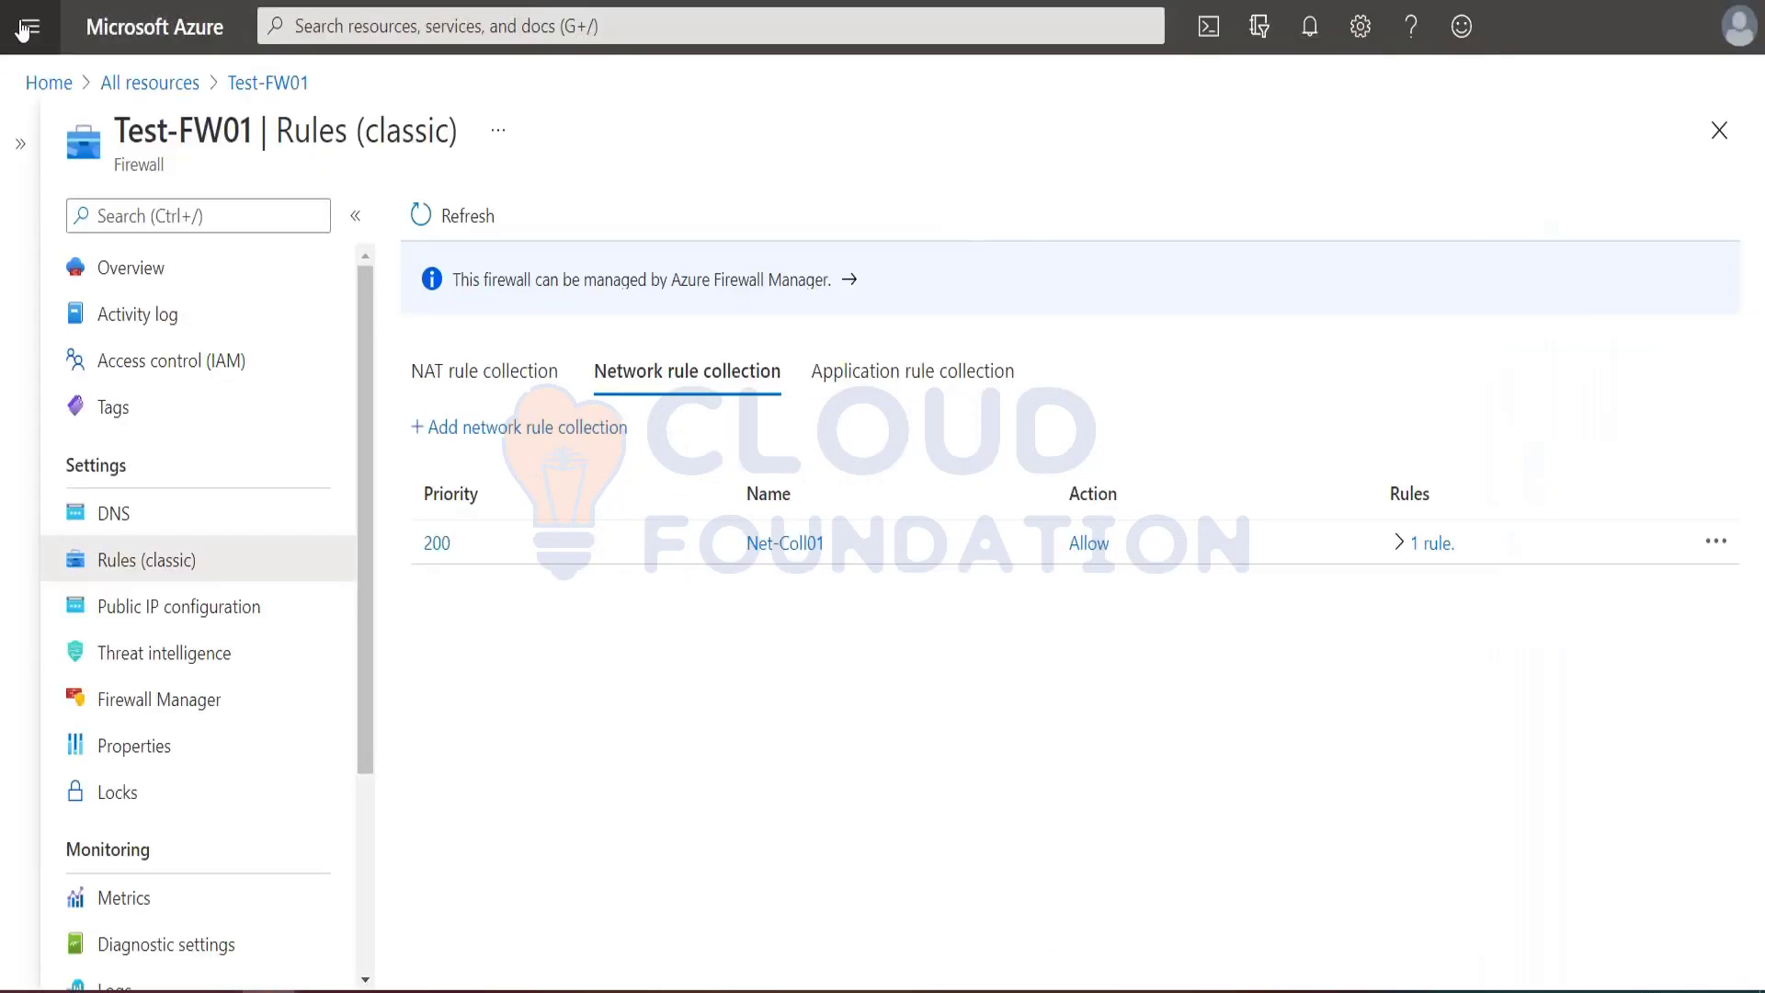
{"action": "left_click", "coordinate": [30, 26]}
{"action": "left_click", "coordinate": [92, 556]}
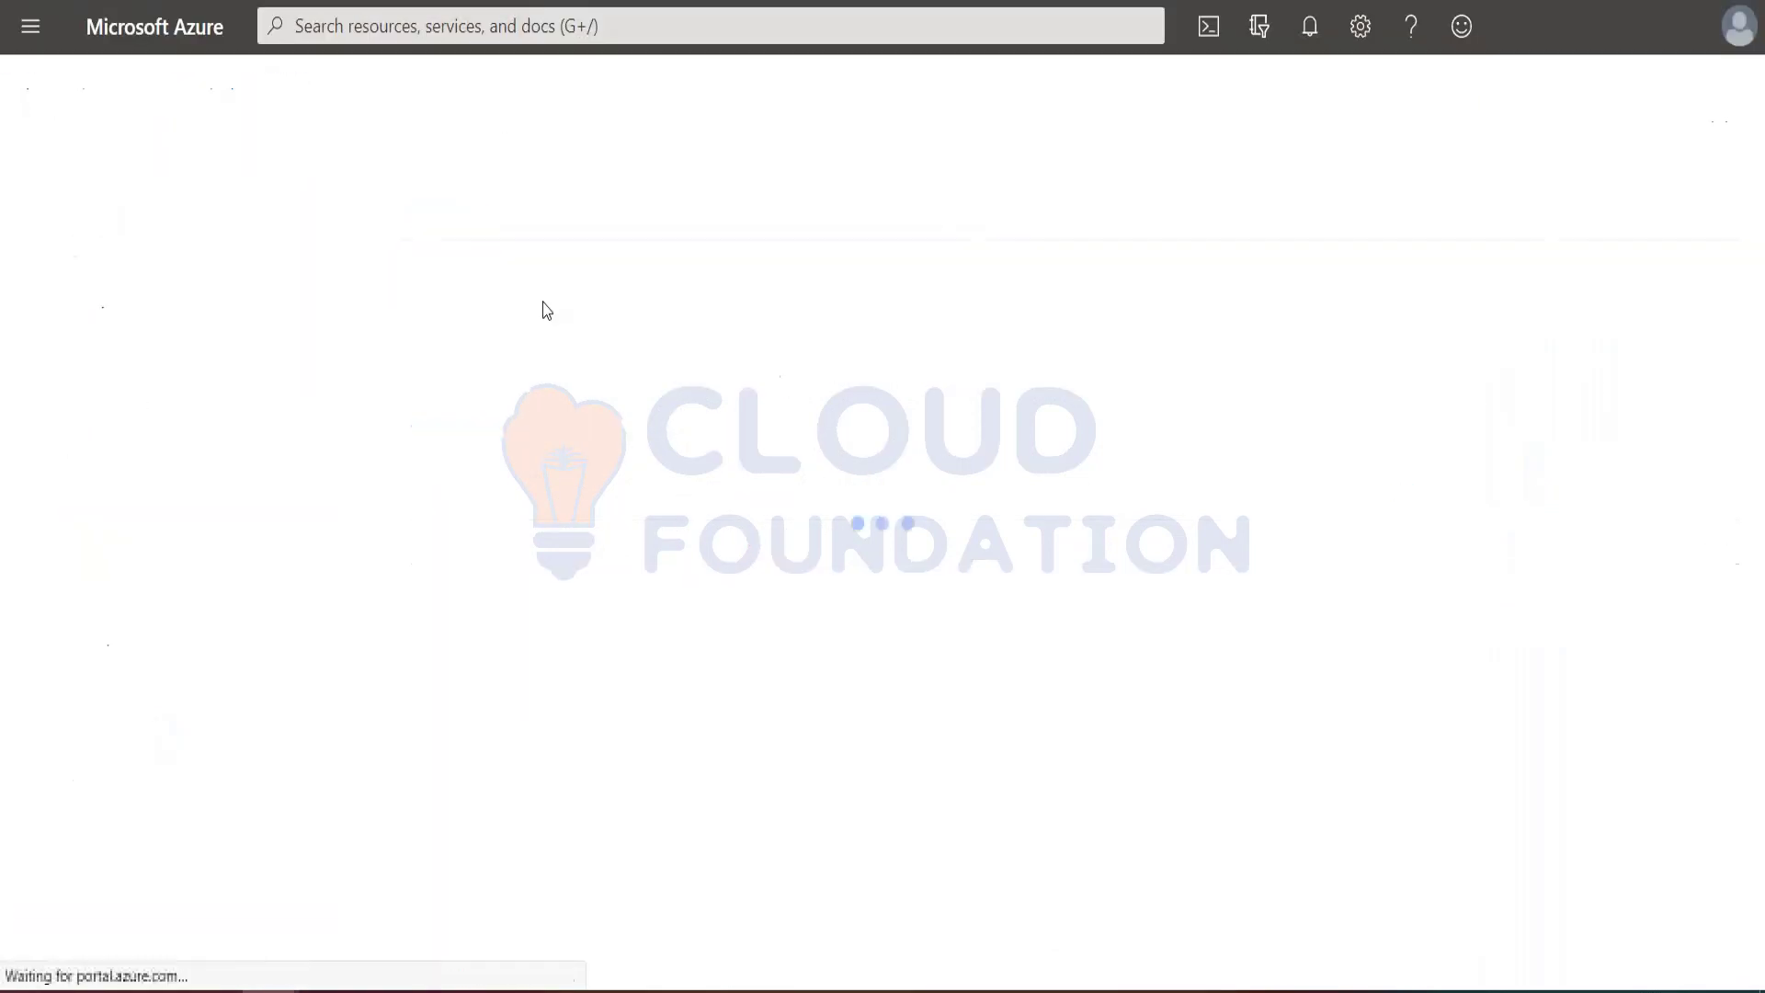
{"action": "left_click", "coordinate": [108, 445]}
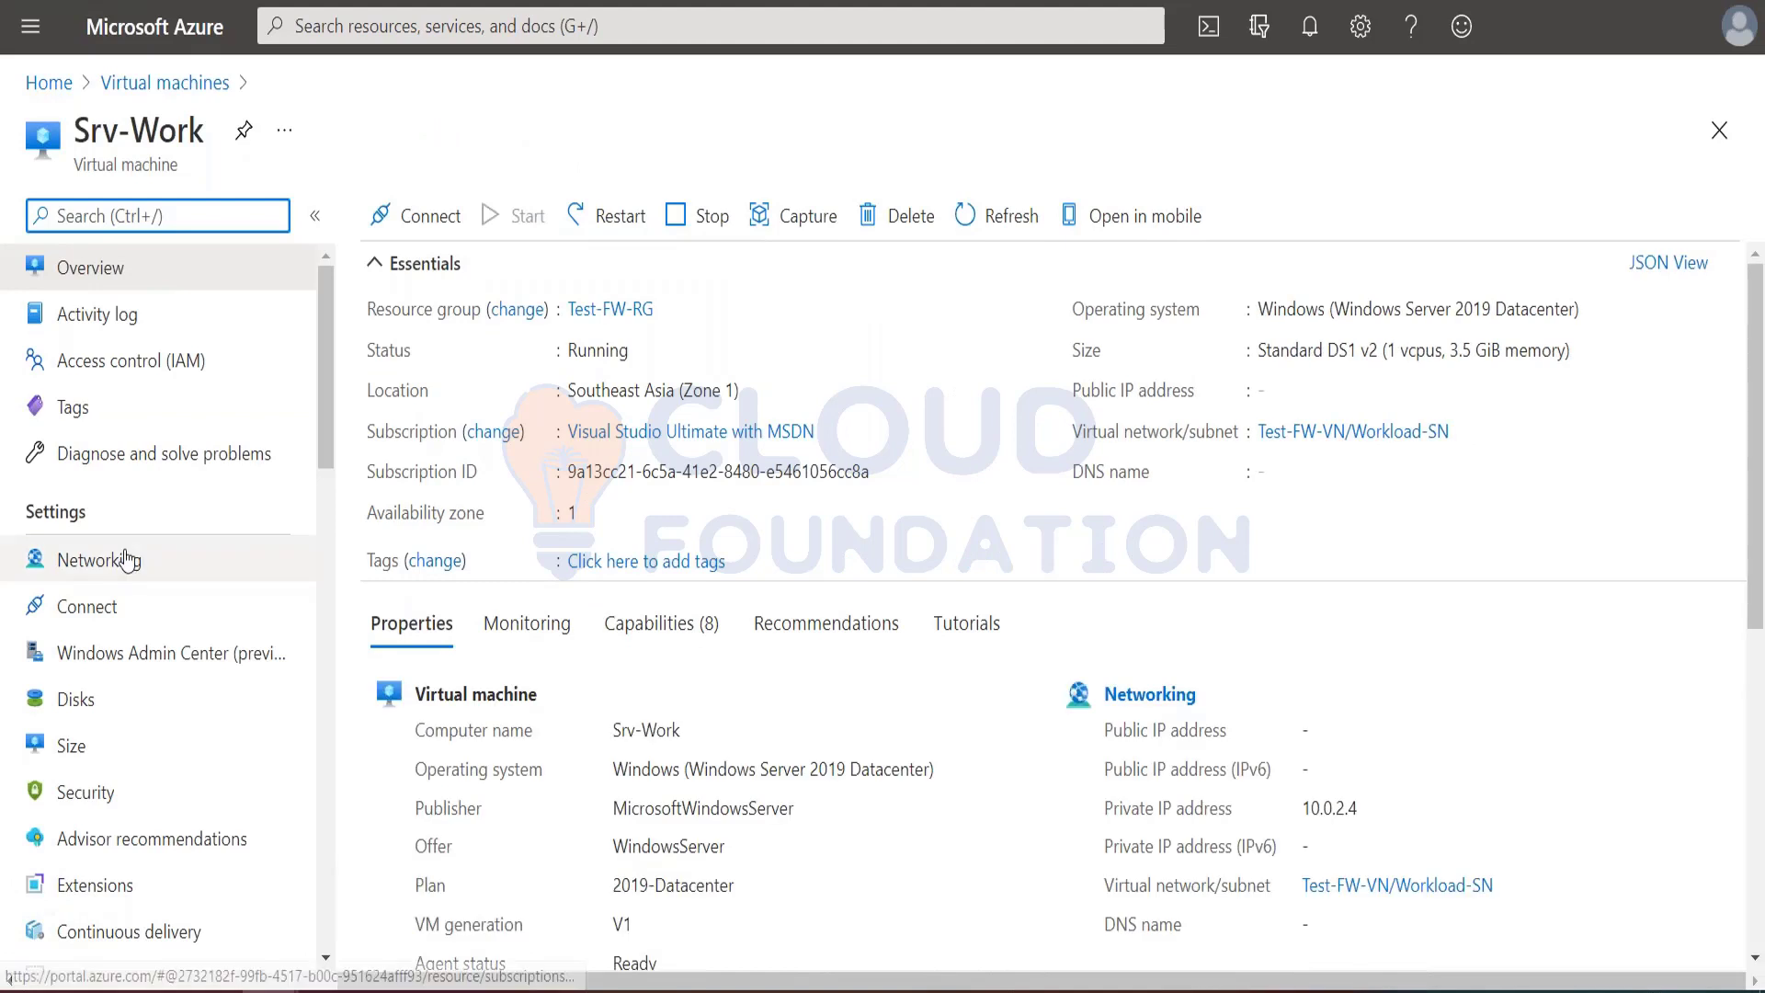
{"action": "left_click", "coordinate": [126, 560]}
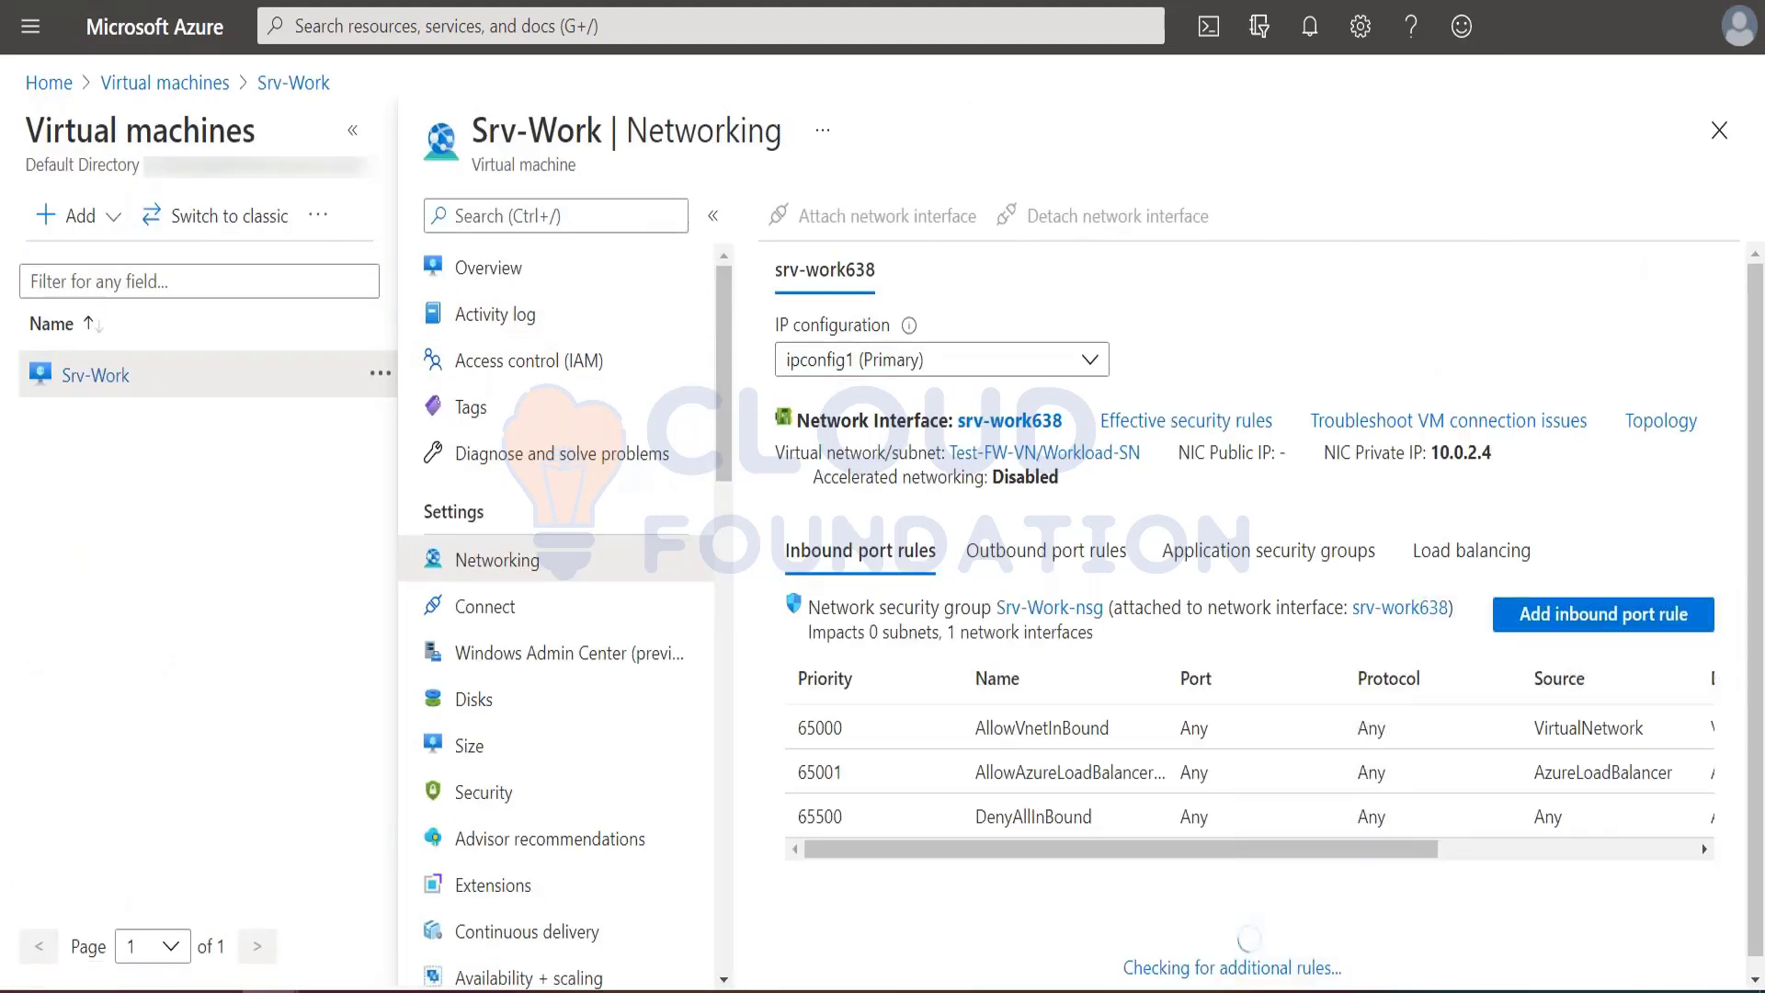
Step: Open the DNS server settings of the srv-work638 network interface and switch them to Custom
{"action": "left_click", "coordinate": [1021, 422]}
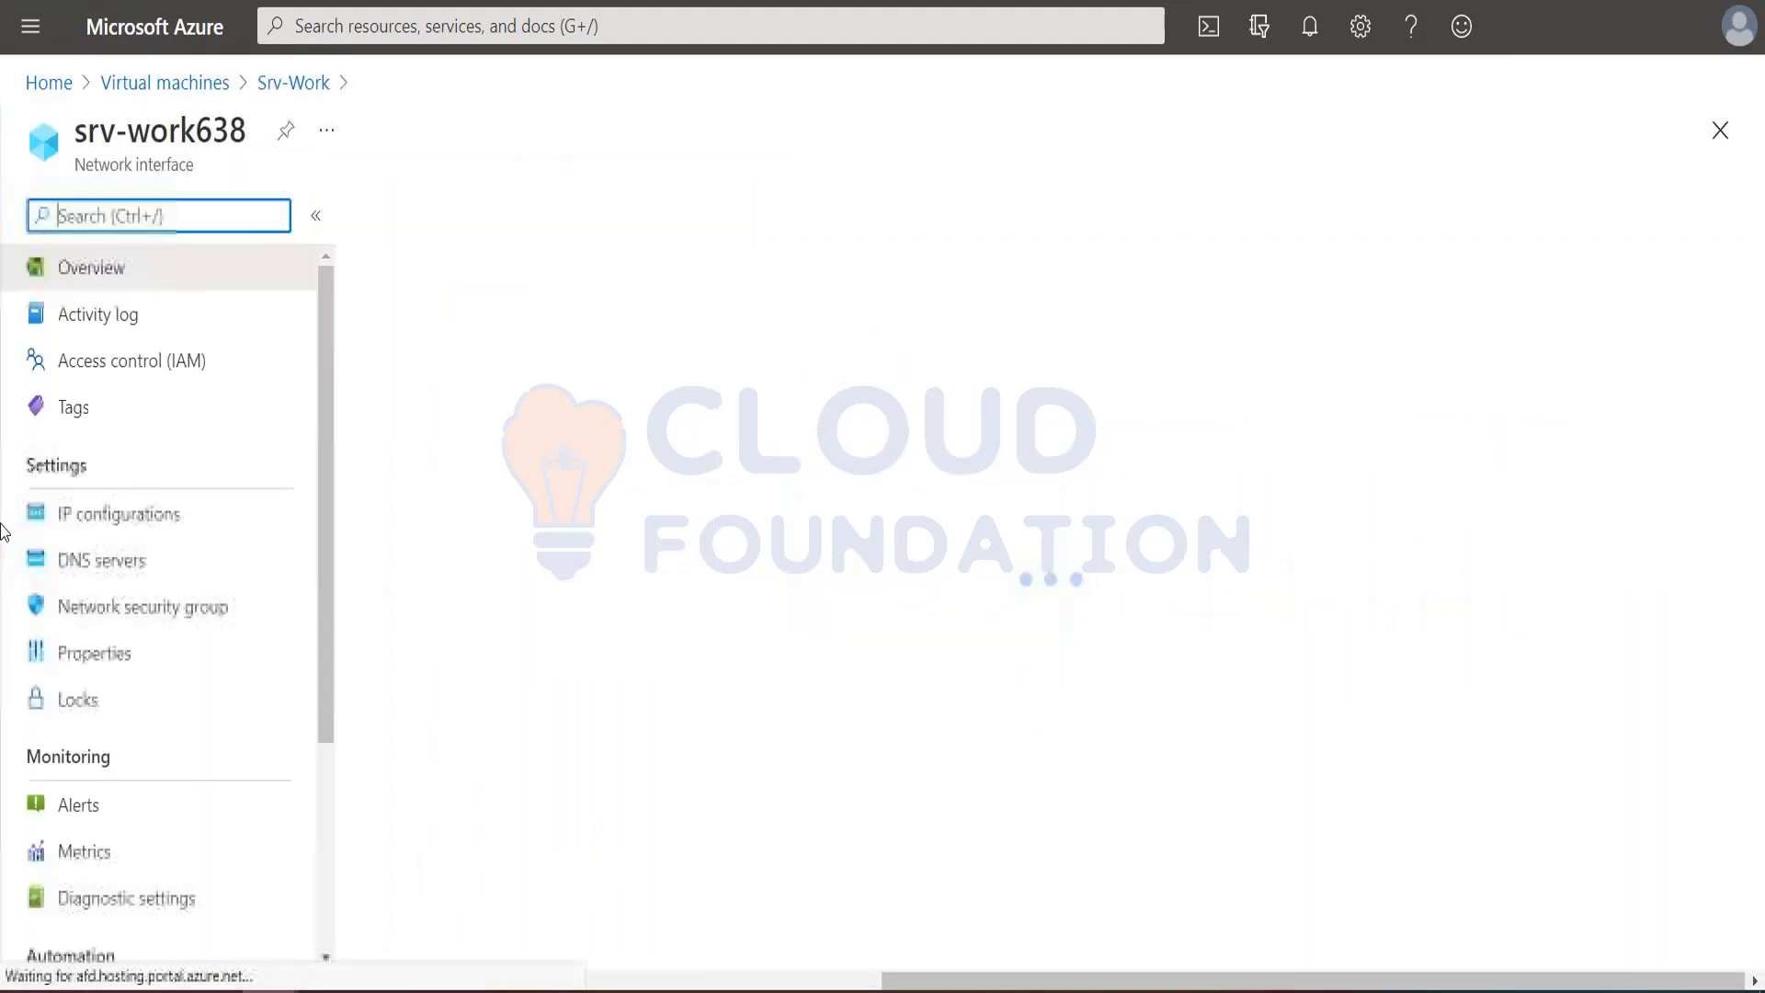
{"action": "left_click", "coordinate": [101, 565]}
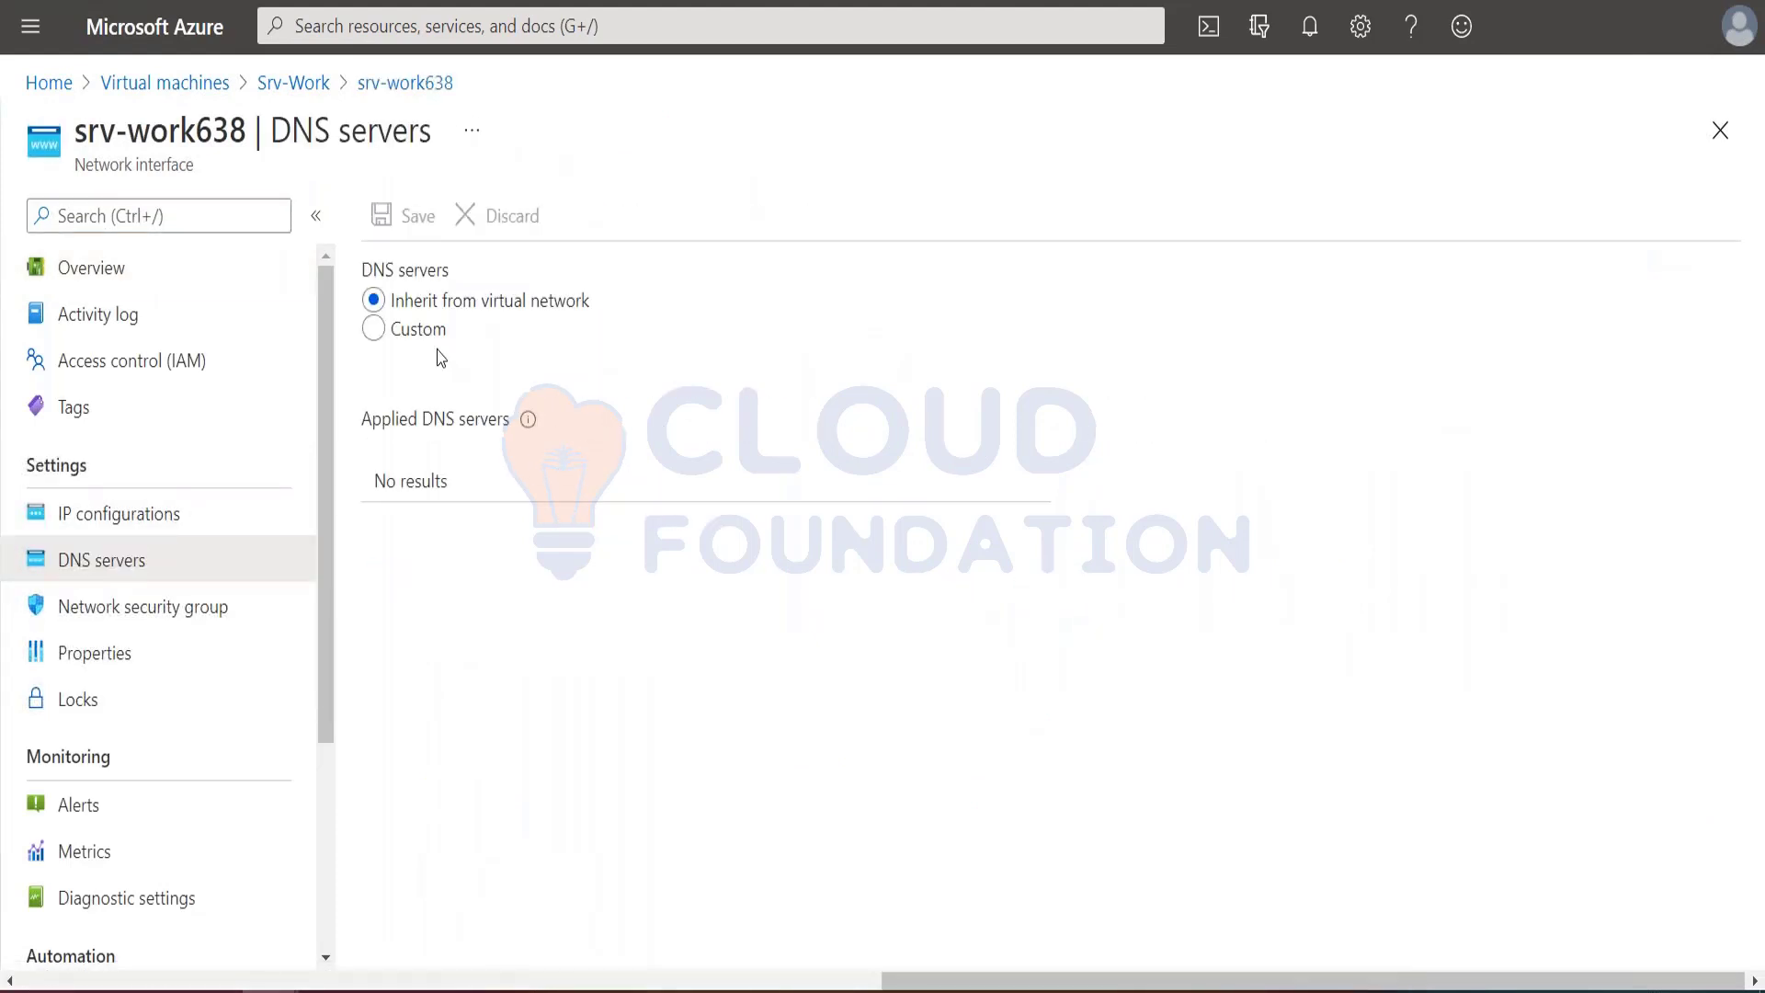
{"action": "left_click", "coordinate": [397, 331]}
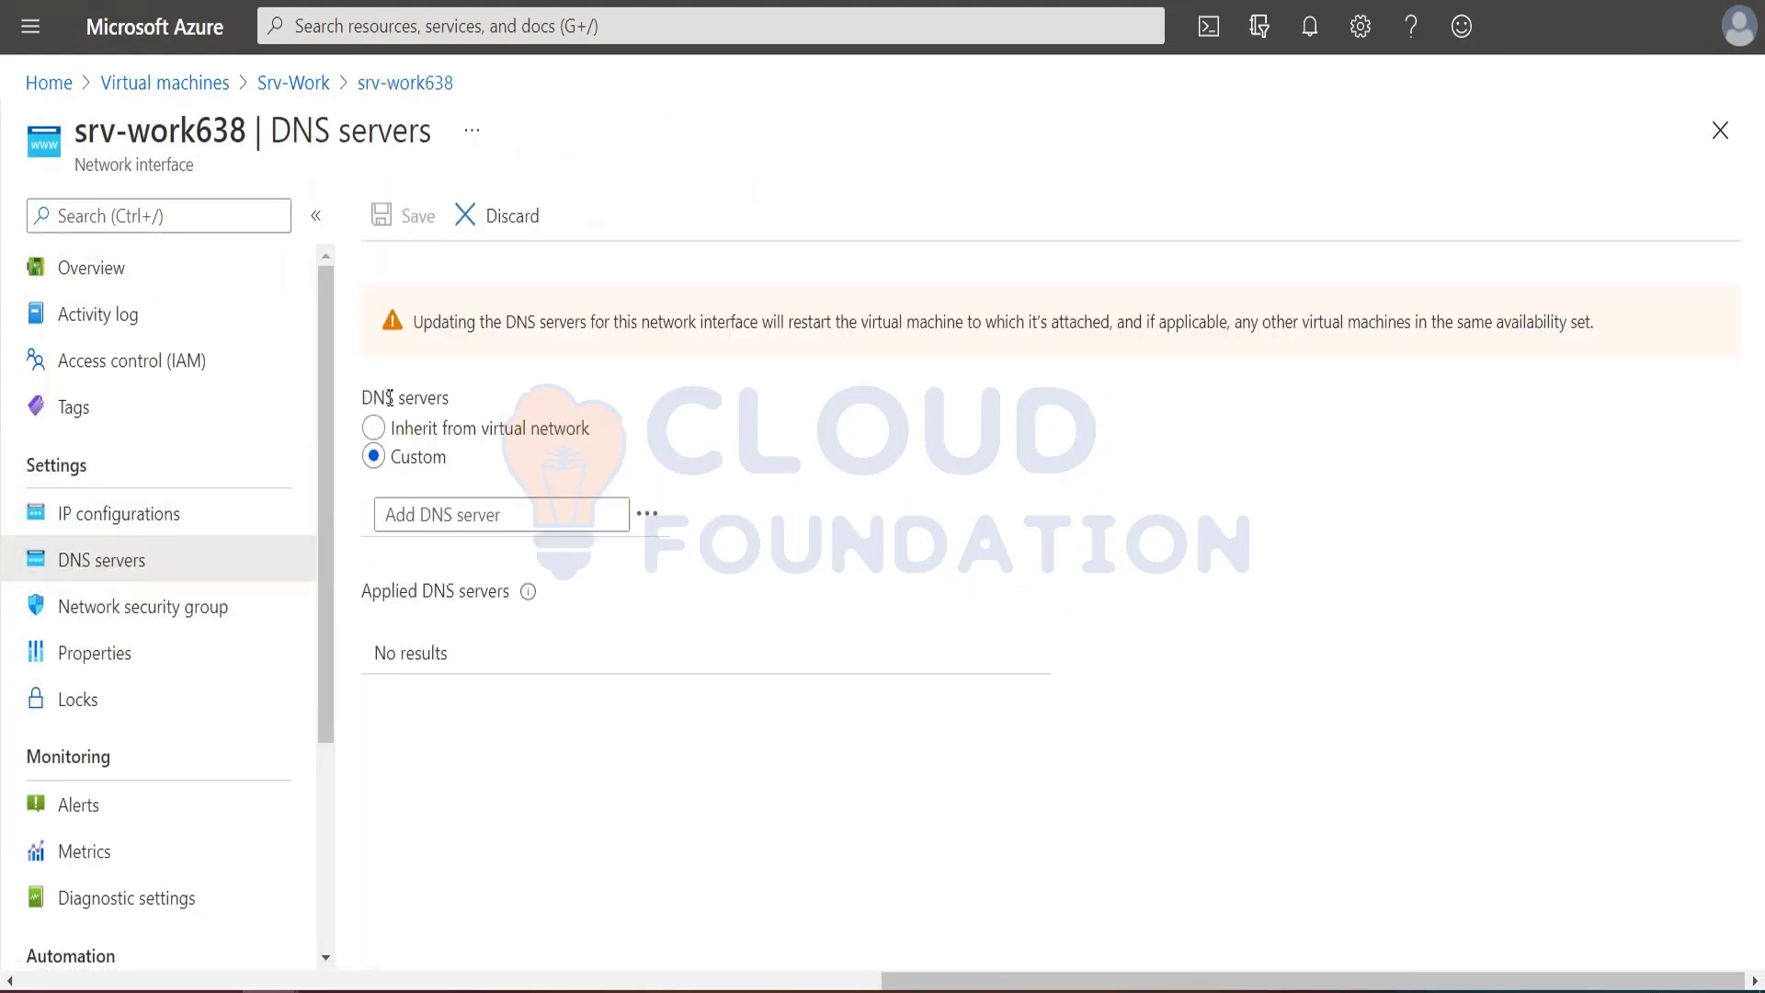
Step: Copy 209.244.0.4 from the tutorial and enter it as the first custom DNS server
{"action": "left_click", "coordinate": [450, 512]}
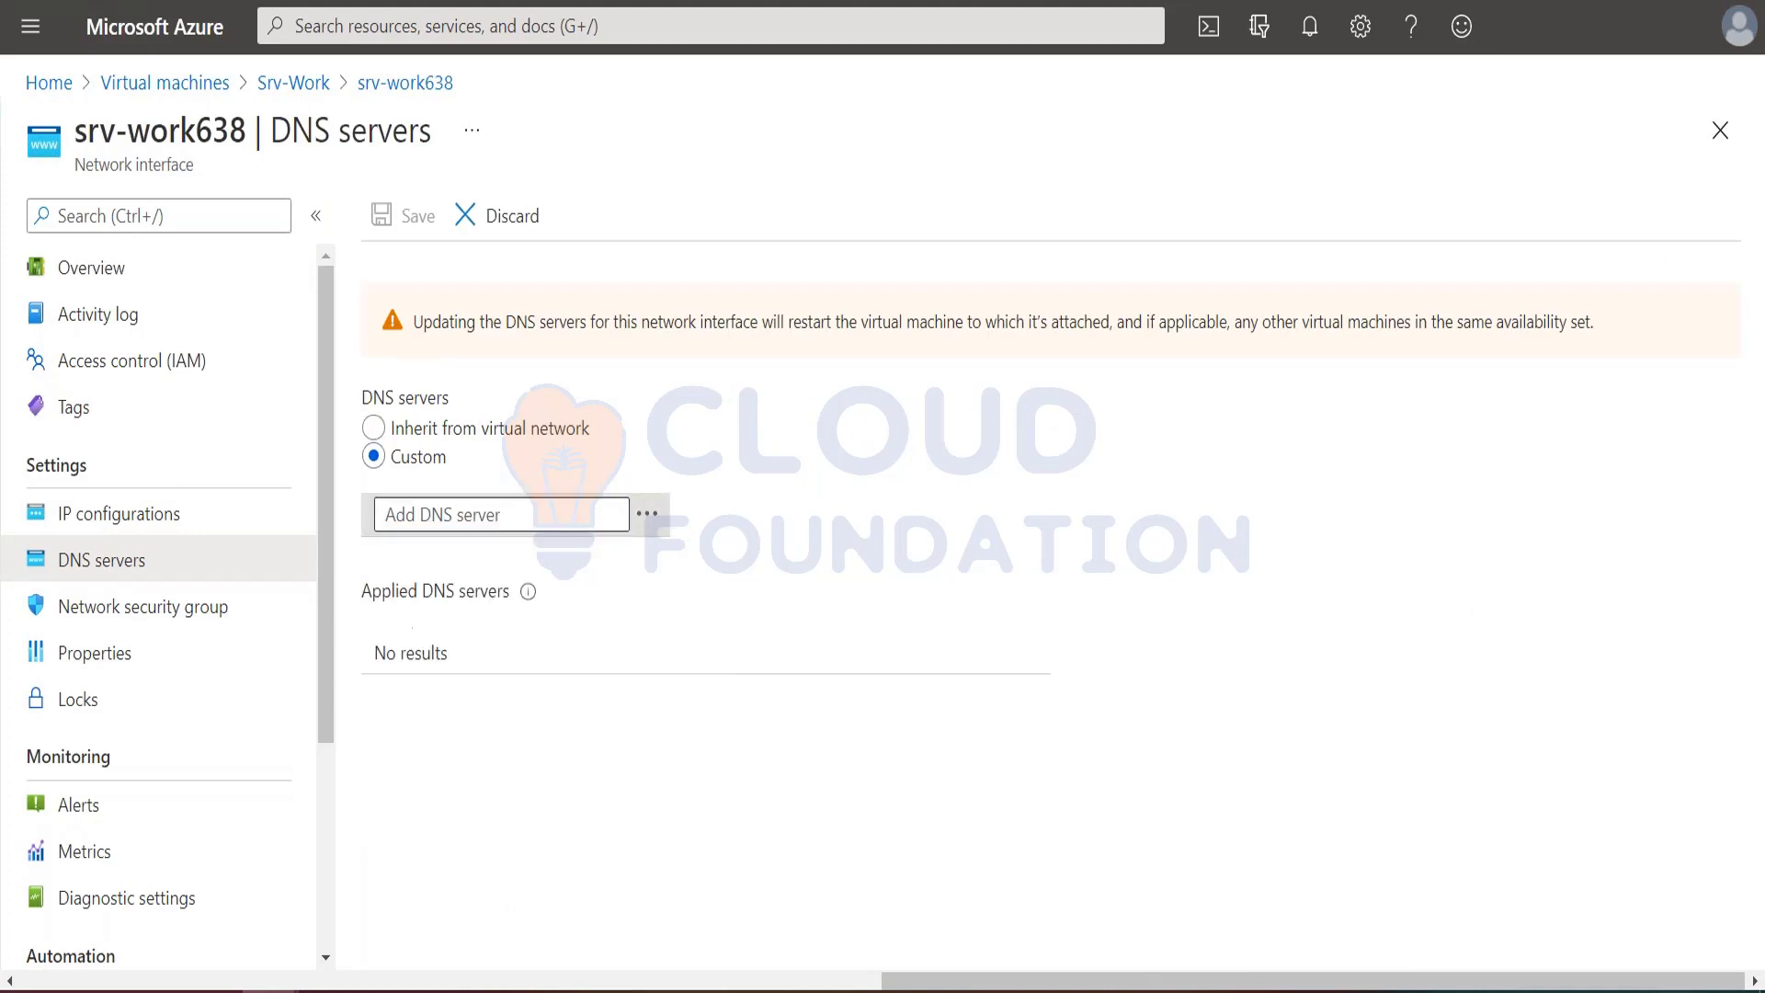
{"action": "key", "text": "ctrl+Tab"}
{"action": "left_click_drag", "start_coordinate": [1029, 569], "coordinate": [1141, 572]}
{"action": "key", "text": "ctrl+c"}
{"action": "left_click", "coordinate": [1061, 649]}
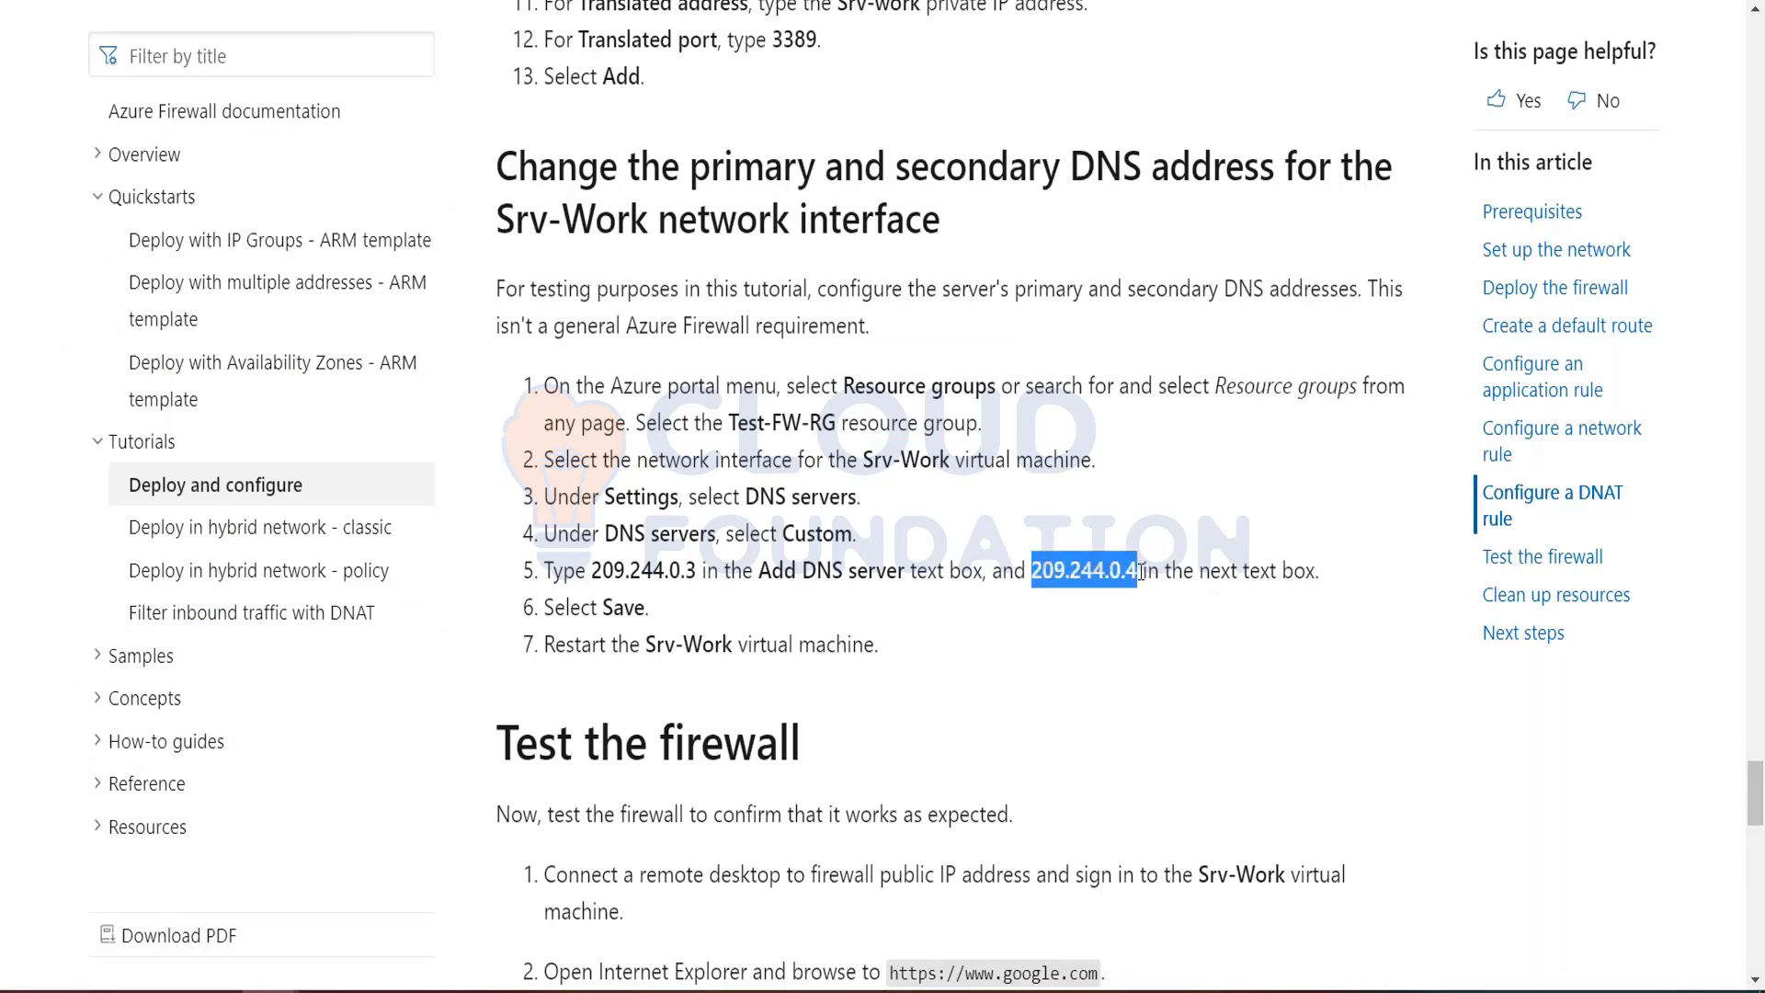
{"action": "key", "text": "alt+Tab"}
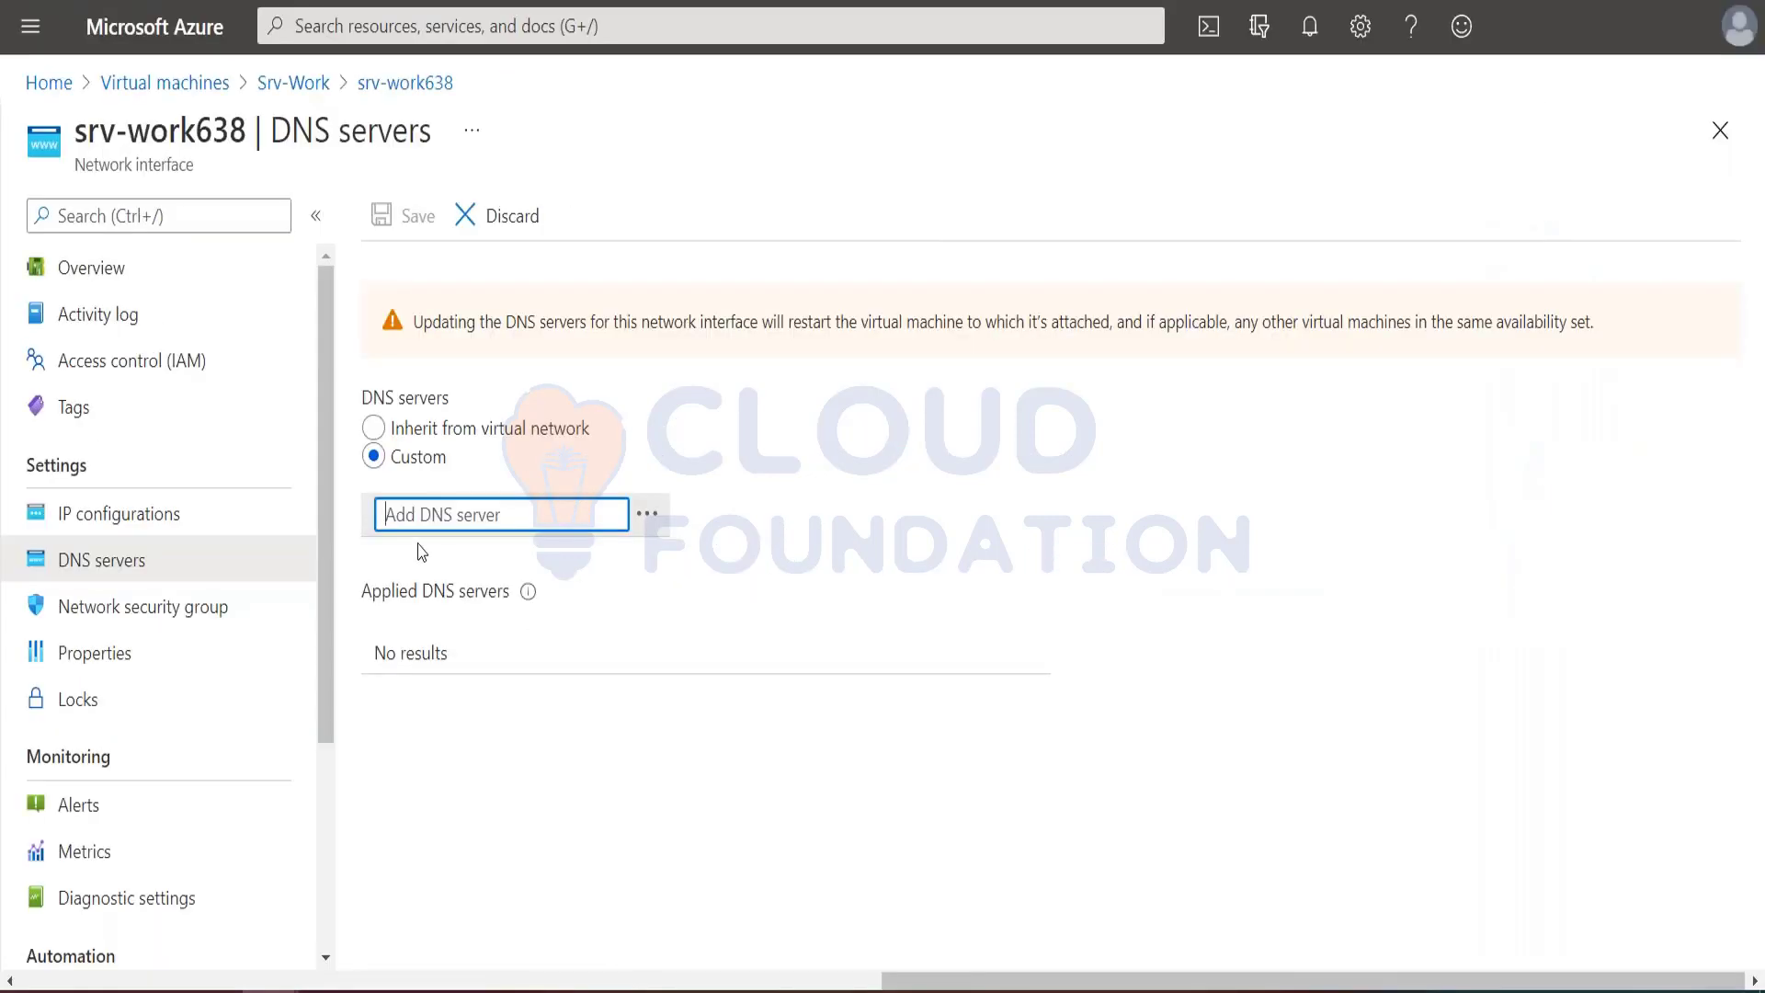
{"action": "key", "text": "ctrl+v"}
{"action": "left_click", "coordinate": [478, 559]}
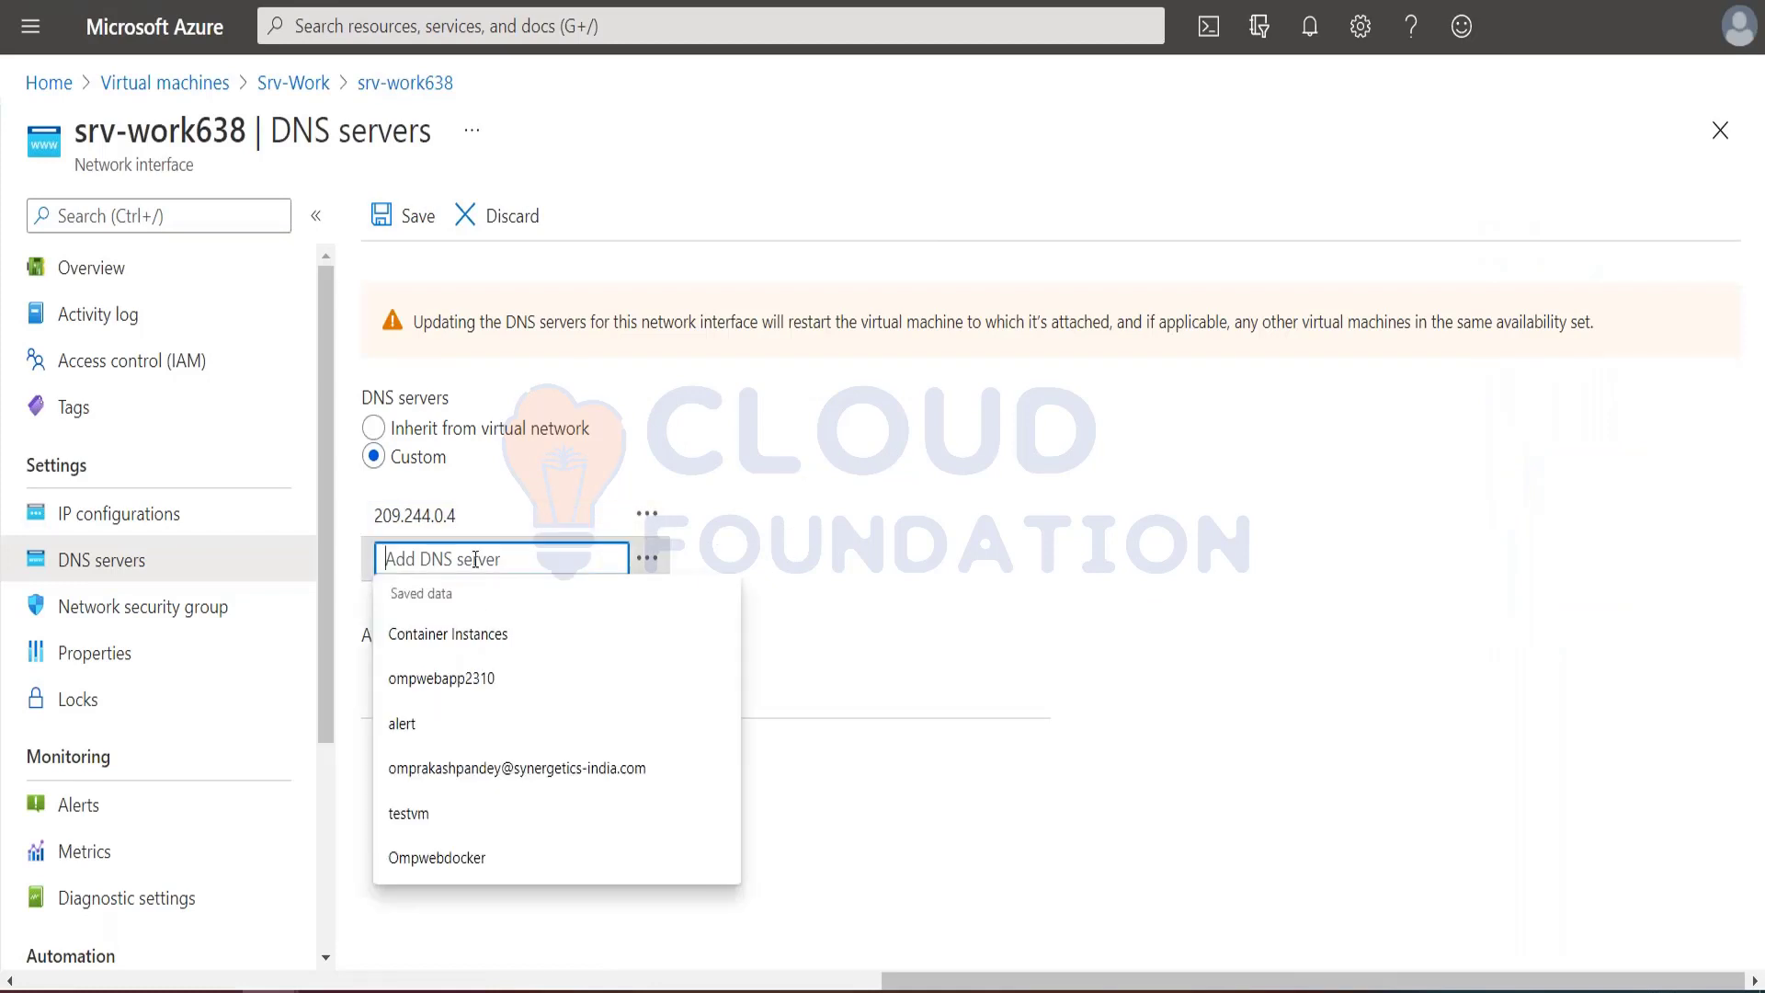
Step: Copy 209.244.0.3 from the tutorial and set it as the first custom DNS server
{"action": "key", "text": "alt+Tab"}
{"action": "left_click_drag", "start_coordinate": [591, 570], "coordinate": [693, 572]}
{"action": "key", "text": "ctrl+c"}
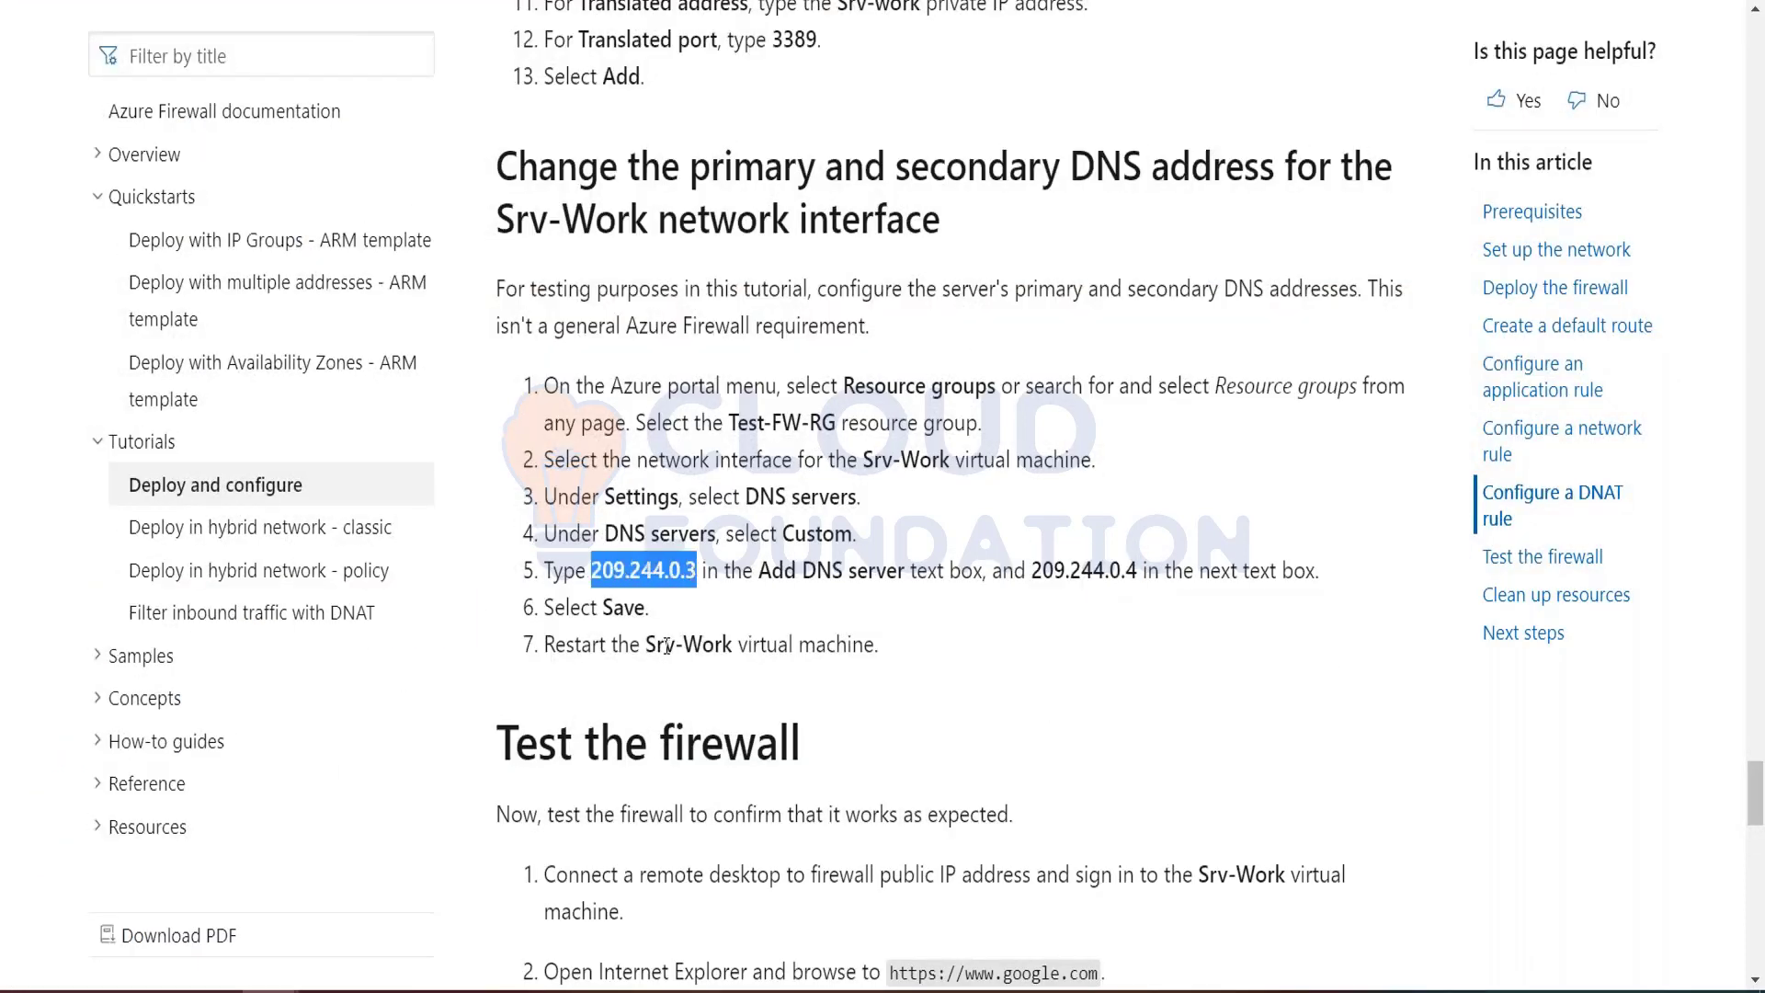
{"action": "key", "text": "alt+Tab"}
{"action": "left_click", "coordinate": [472, 513]}
{"action": "left_click_drag", "start_coordinate": [472, 513], "coordinate": [373, 517]}
{"action": "key", "text": "ctrl+v"}
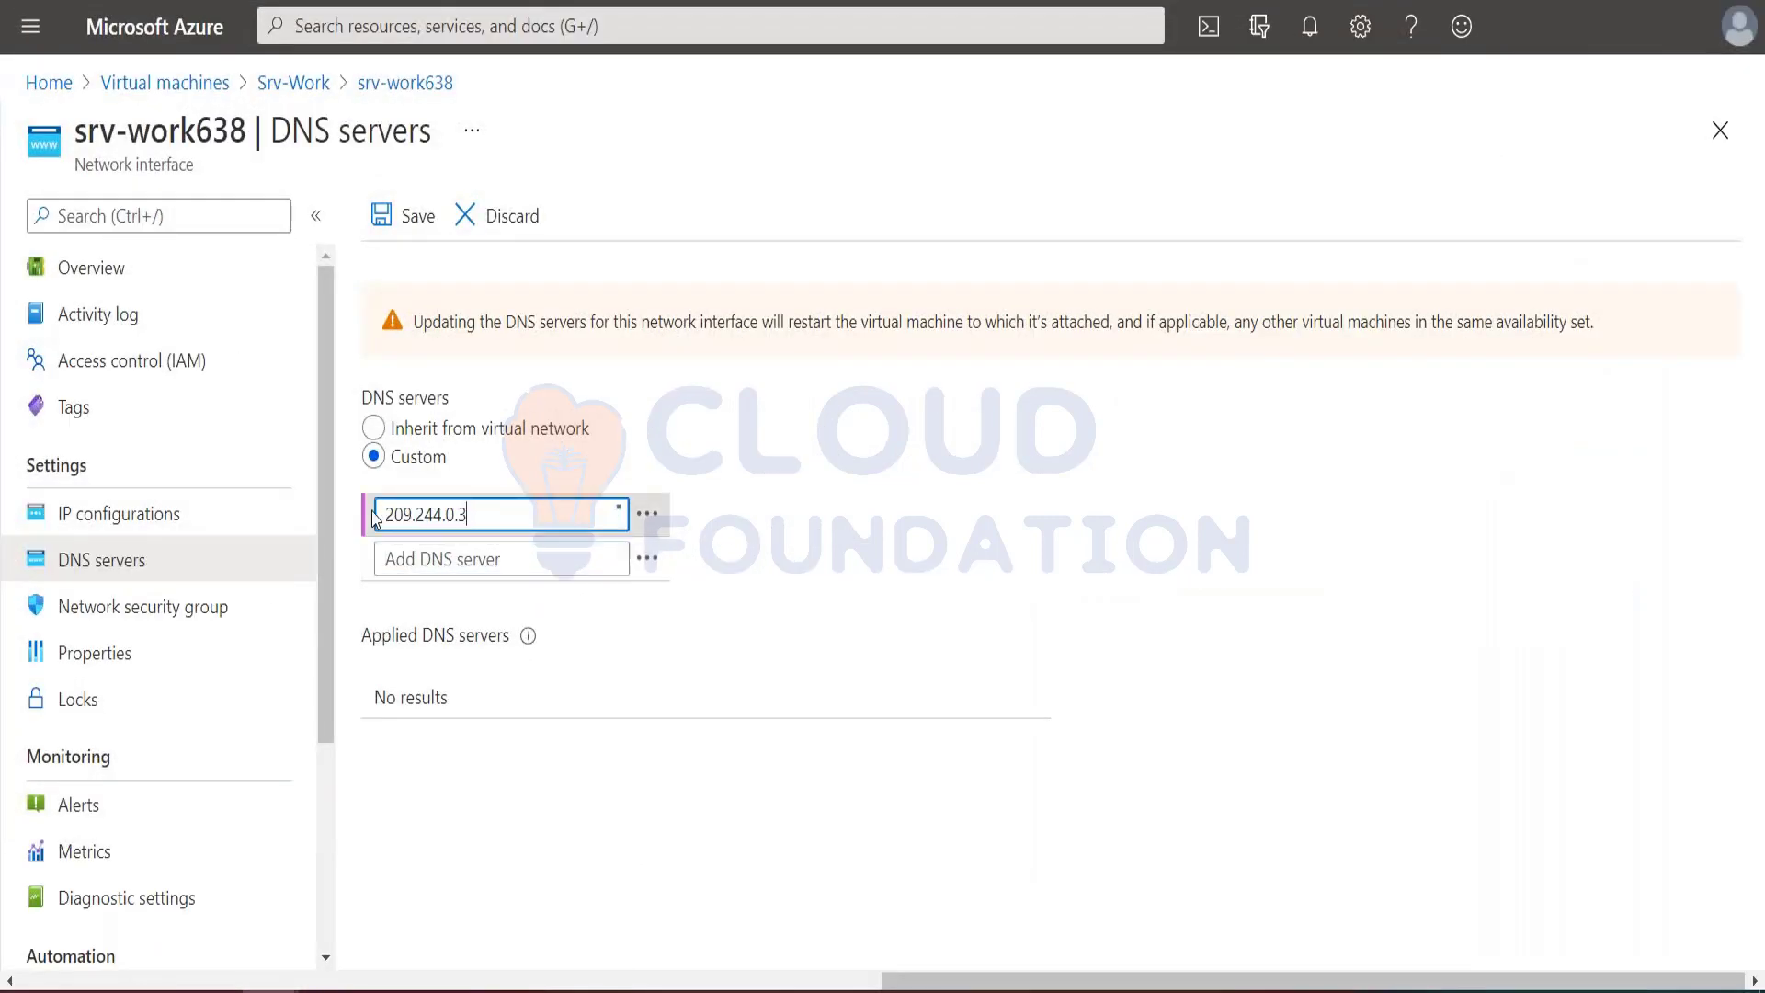
Step: Add 209.244.0.4 as the second custom DNS server and save the network interface's DNS settings
{"action": "left_click", "coordinate": [452, 559]}
{"action": "left_click", "coordinate": [452, 559]}
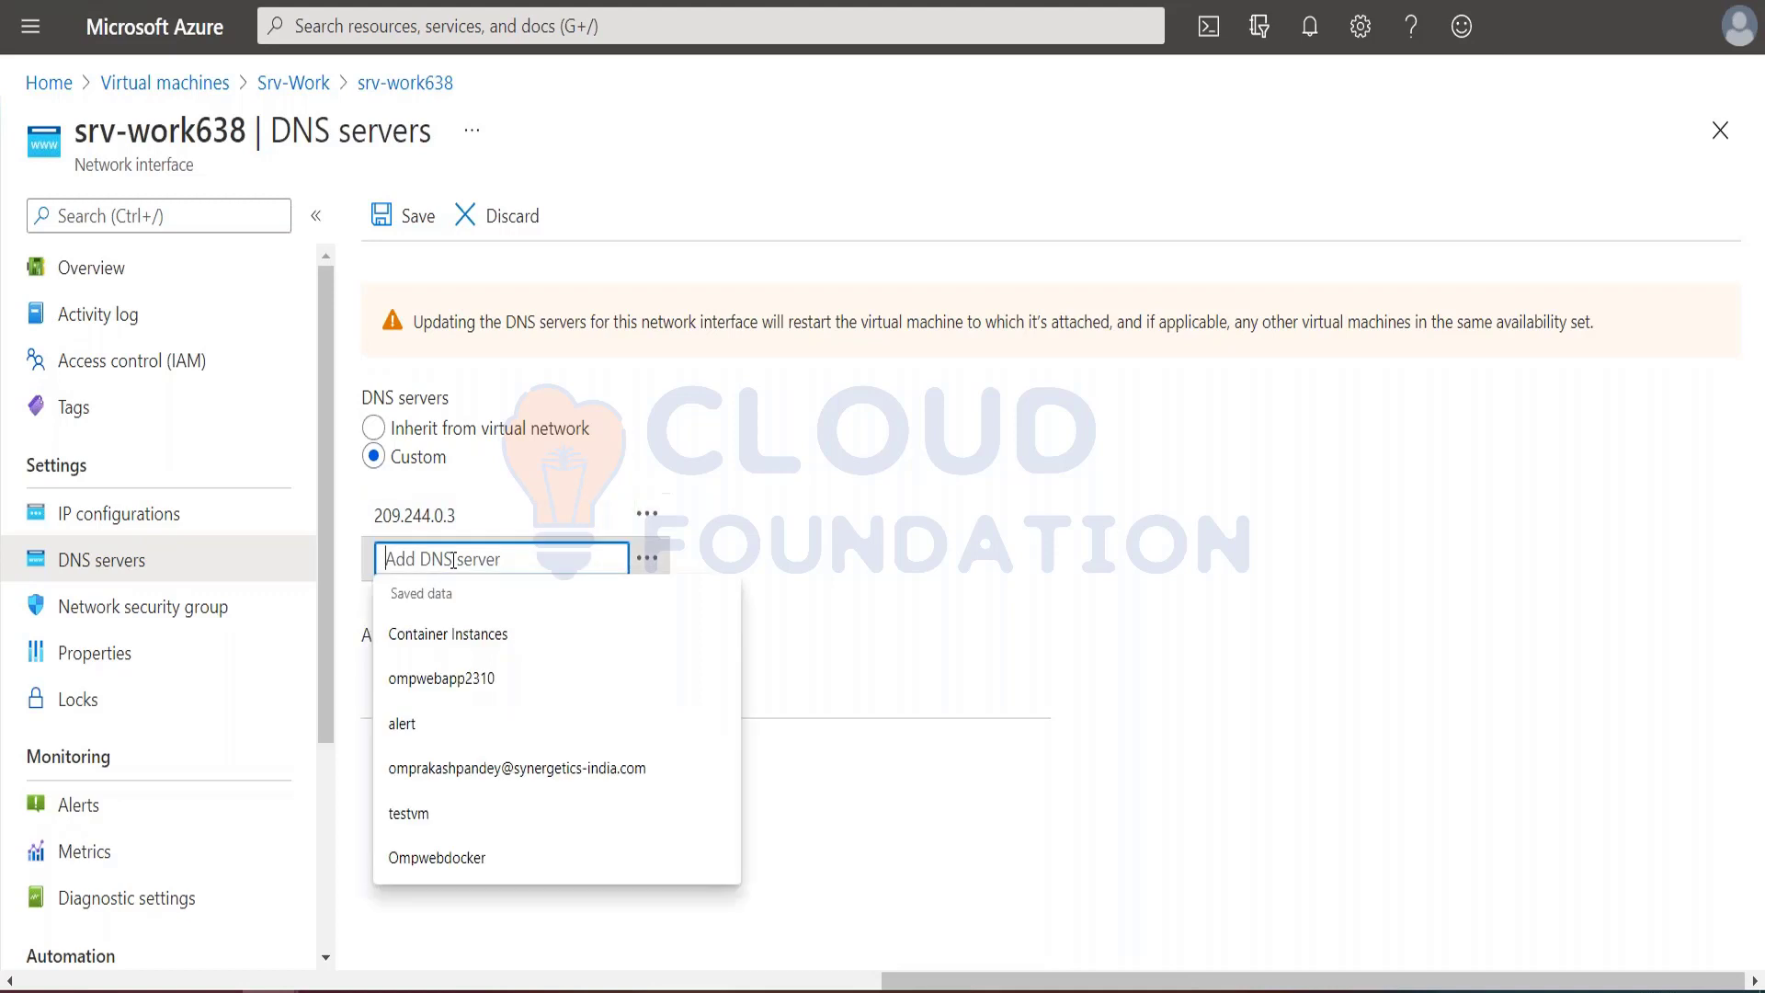
{"action": "key", "text": "ctrl+v"}
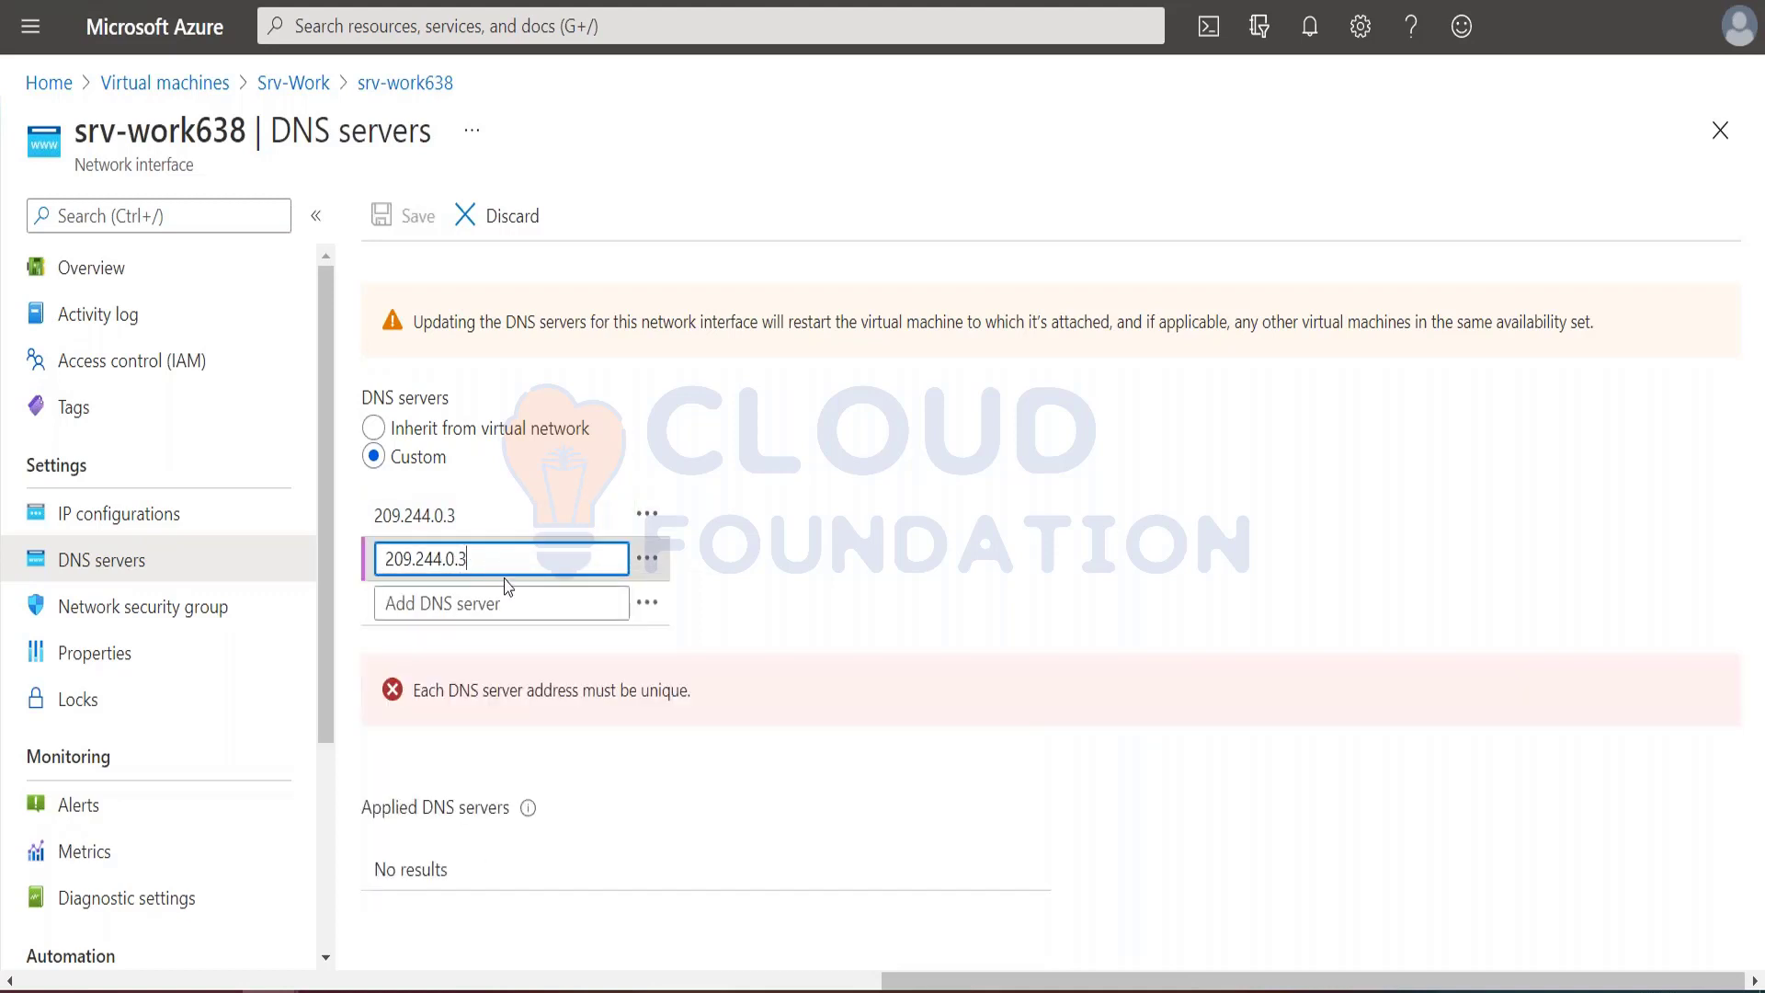
{"action": "key", "text": "BackSpace"}
{"action": "type", "text": "4"}
{"action": "left_click", "coordinate": [412, 219]}
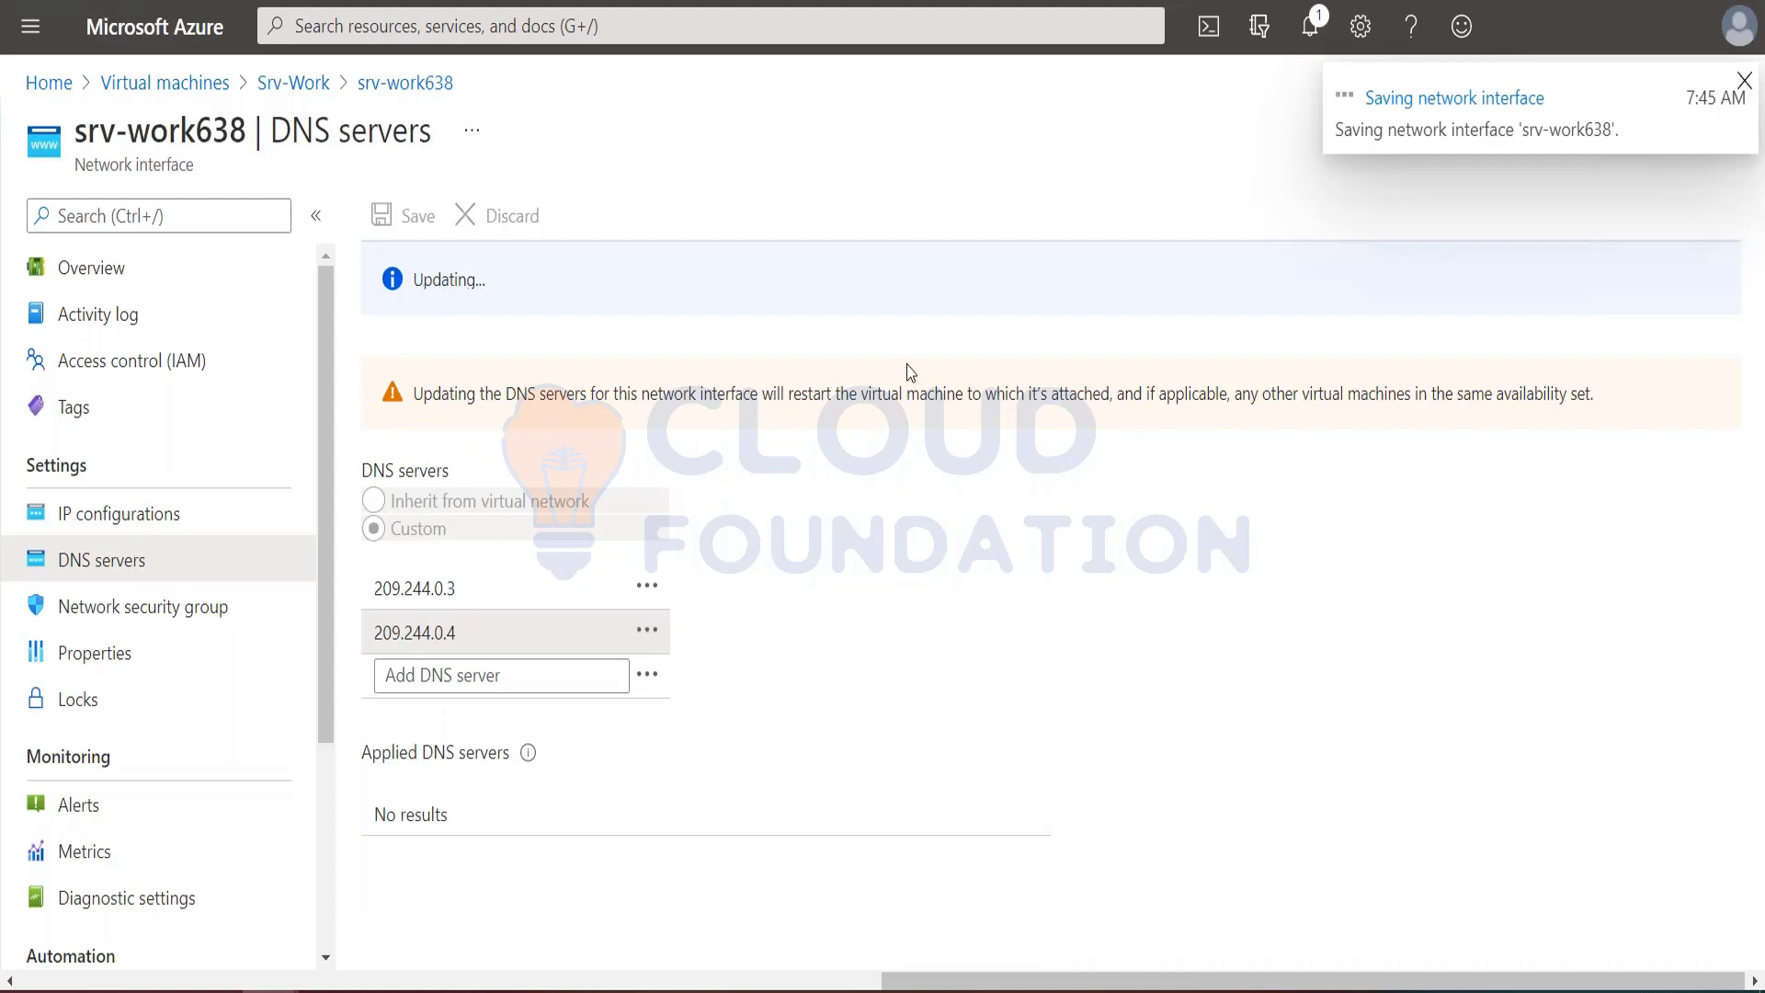
Step: Check the tutorial's next instruction and restart the Srv-Work virtual machine
{"action": "key", "text": "ctrl+Tab"}
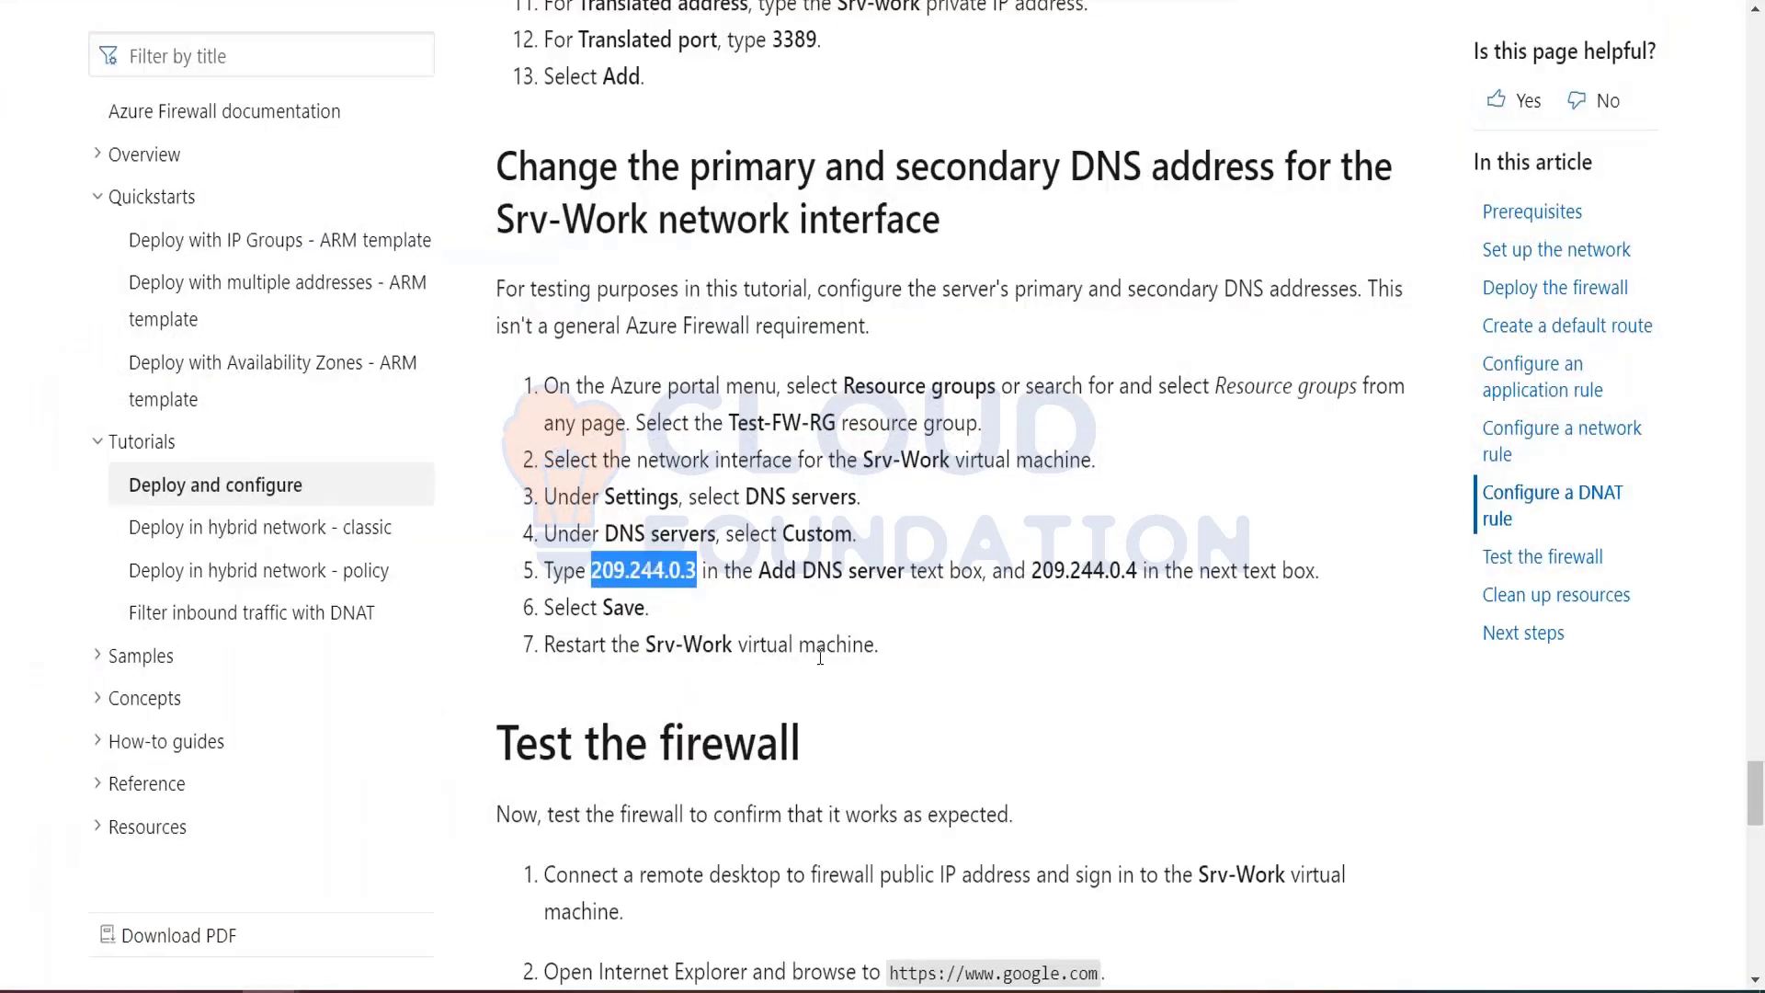
{"action": "scroll", "coordinate": [828, 696], "scroll_direction": "down", "scroll_amount": 2}
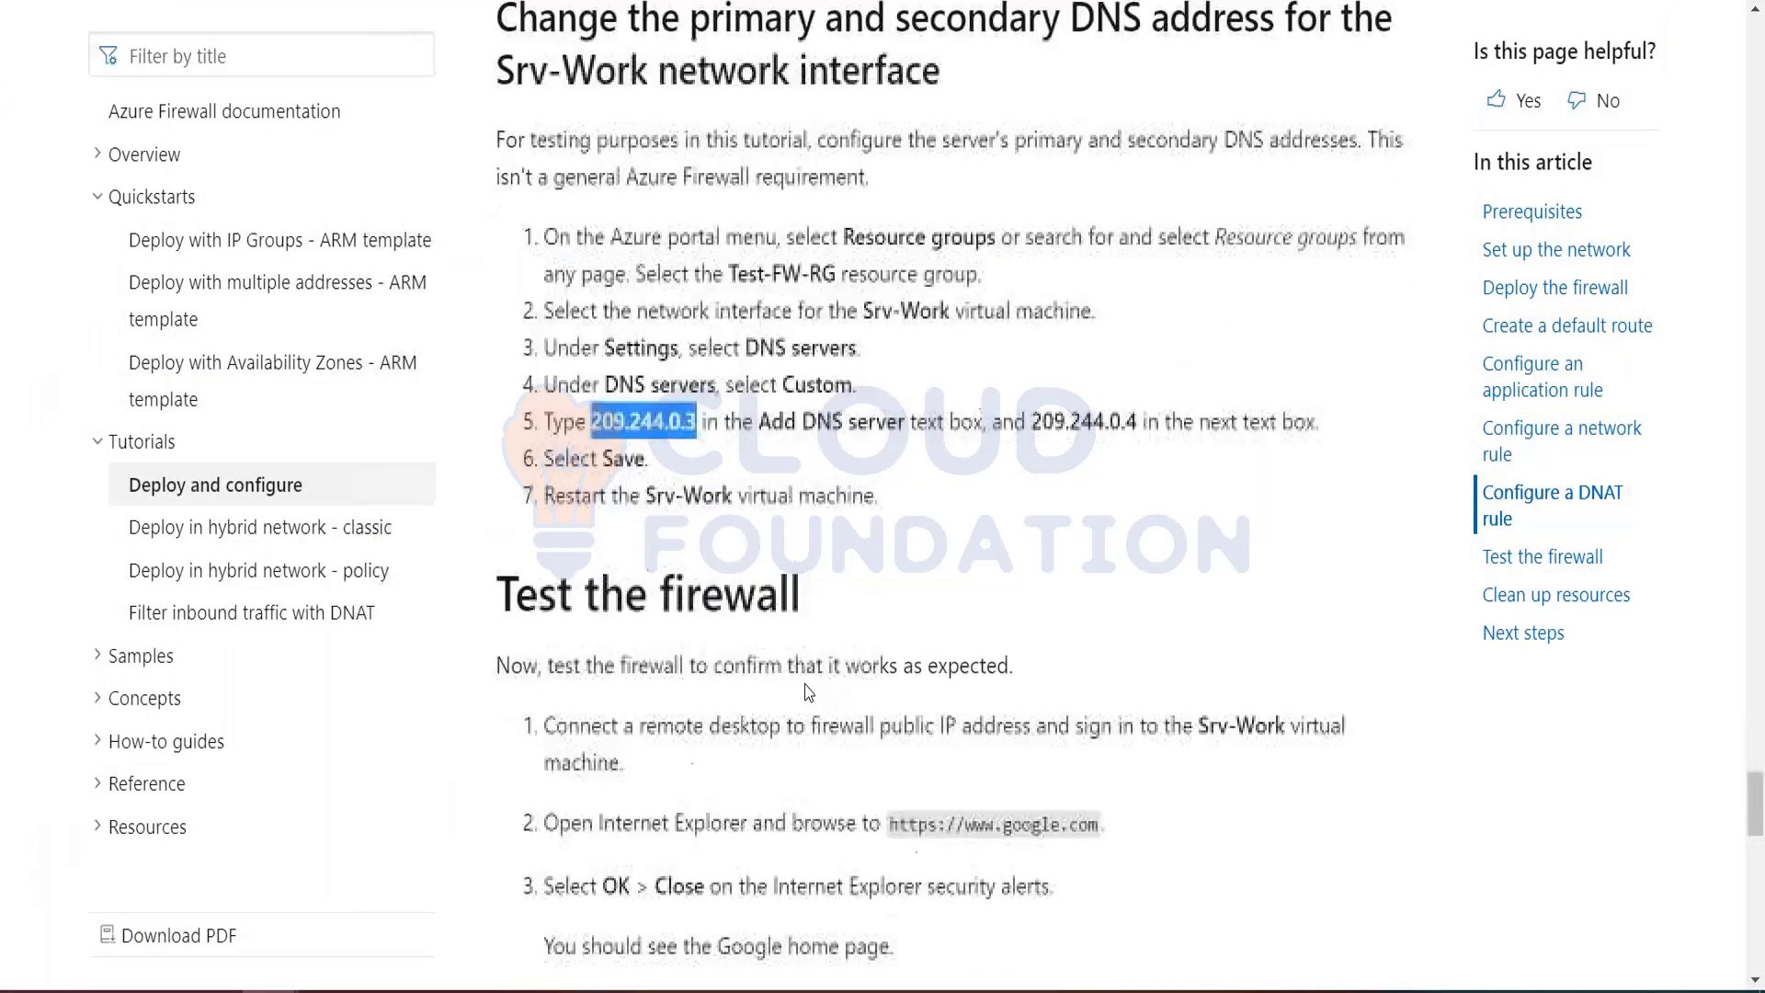
{"action": "key", "text": "ctrl+Tab"}
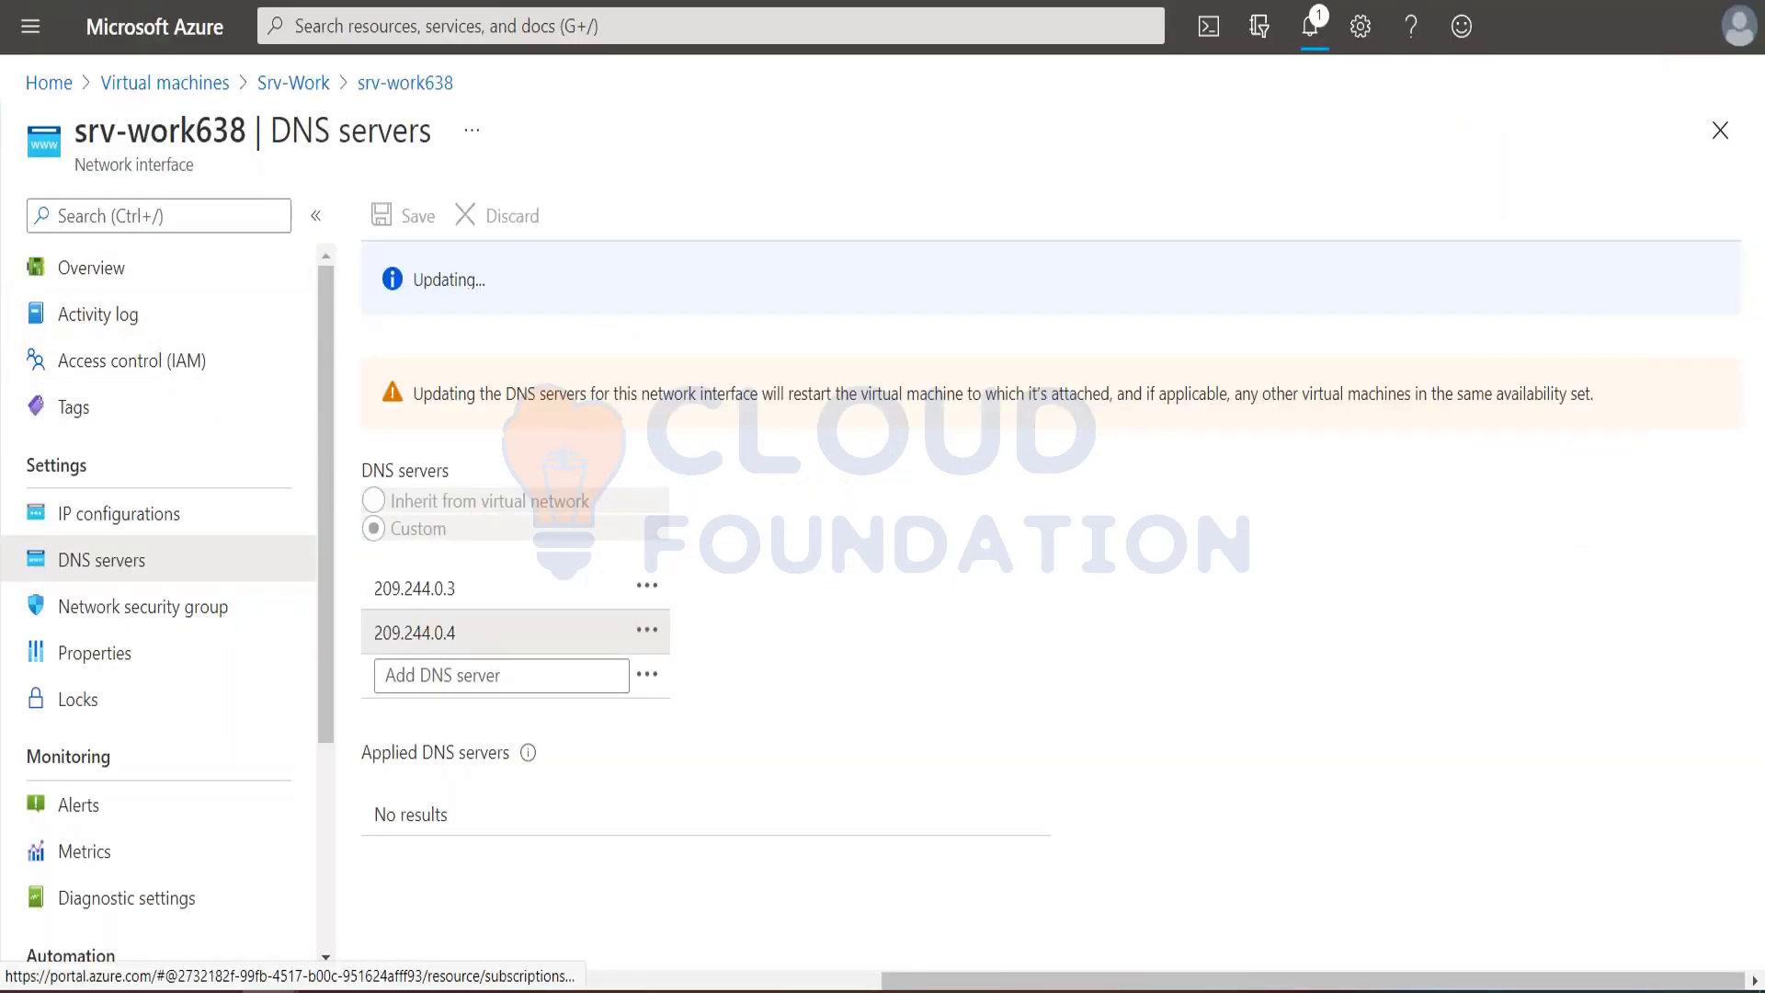
{"action": "left_click", "coordinate": [293, 83]}
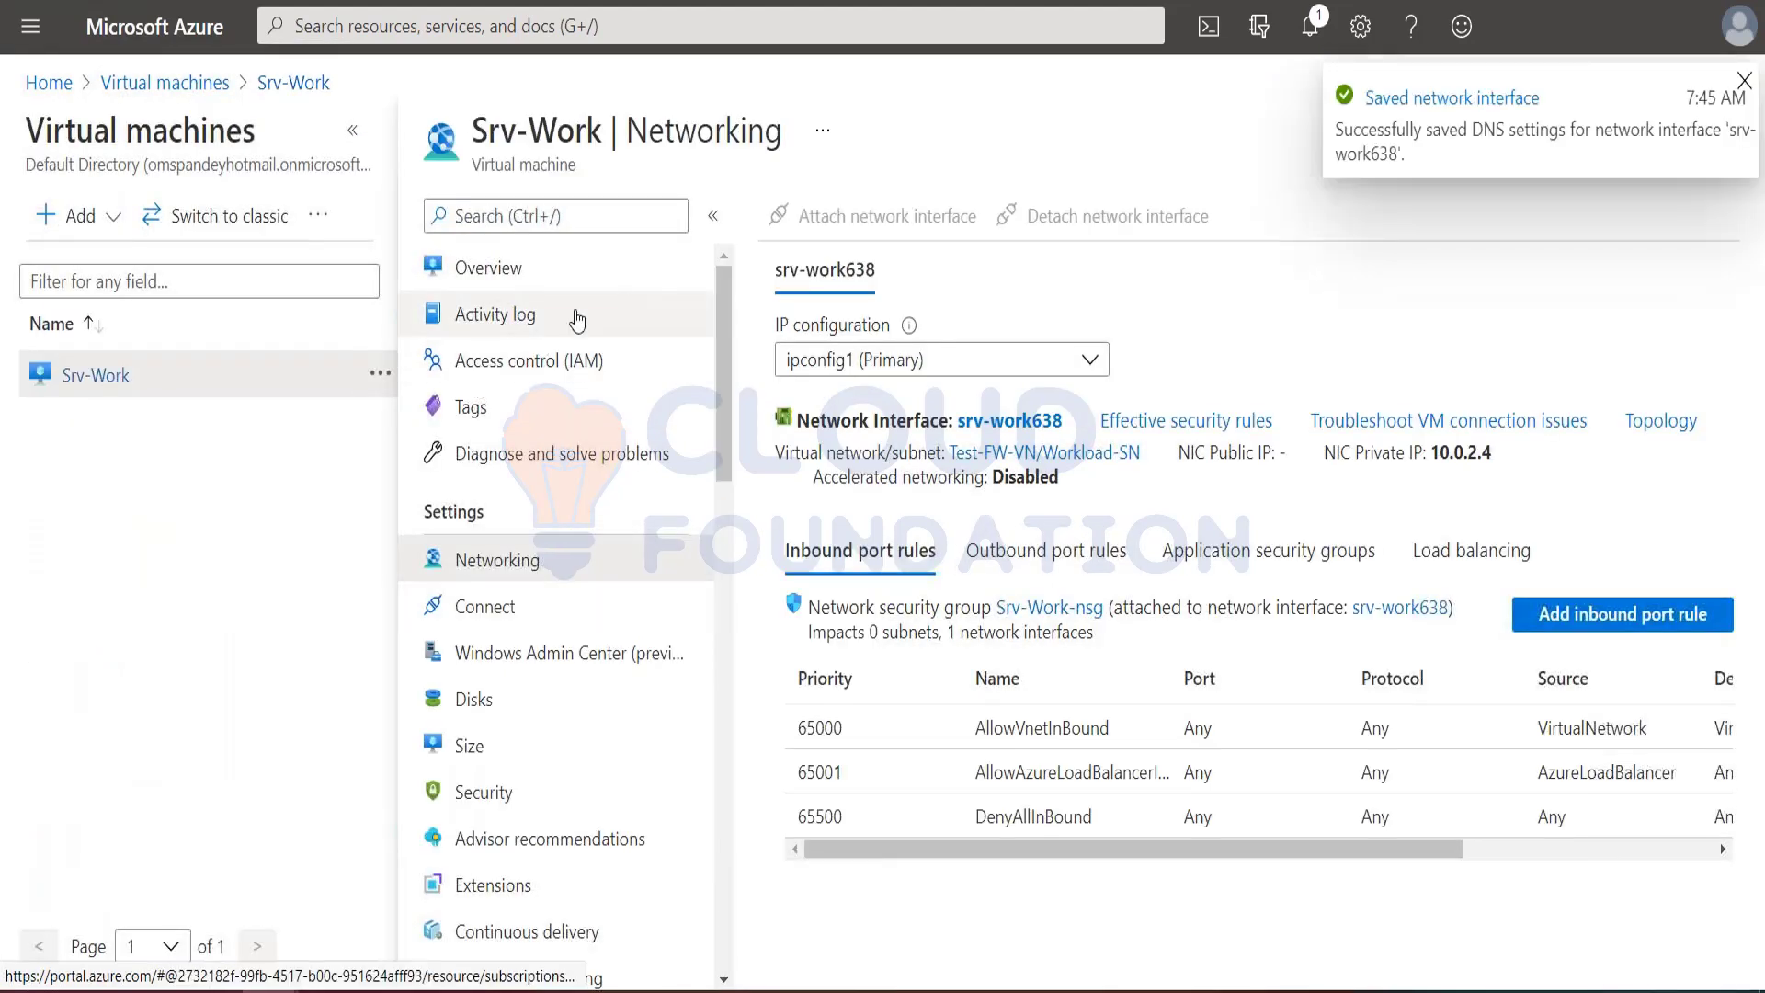
{"action": "left_click", "coordinate": [516, 276]}
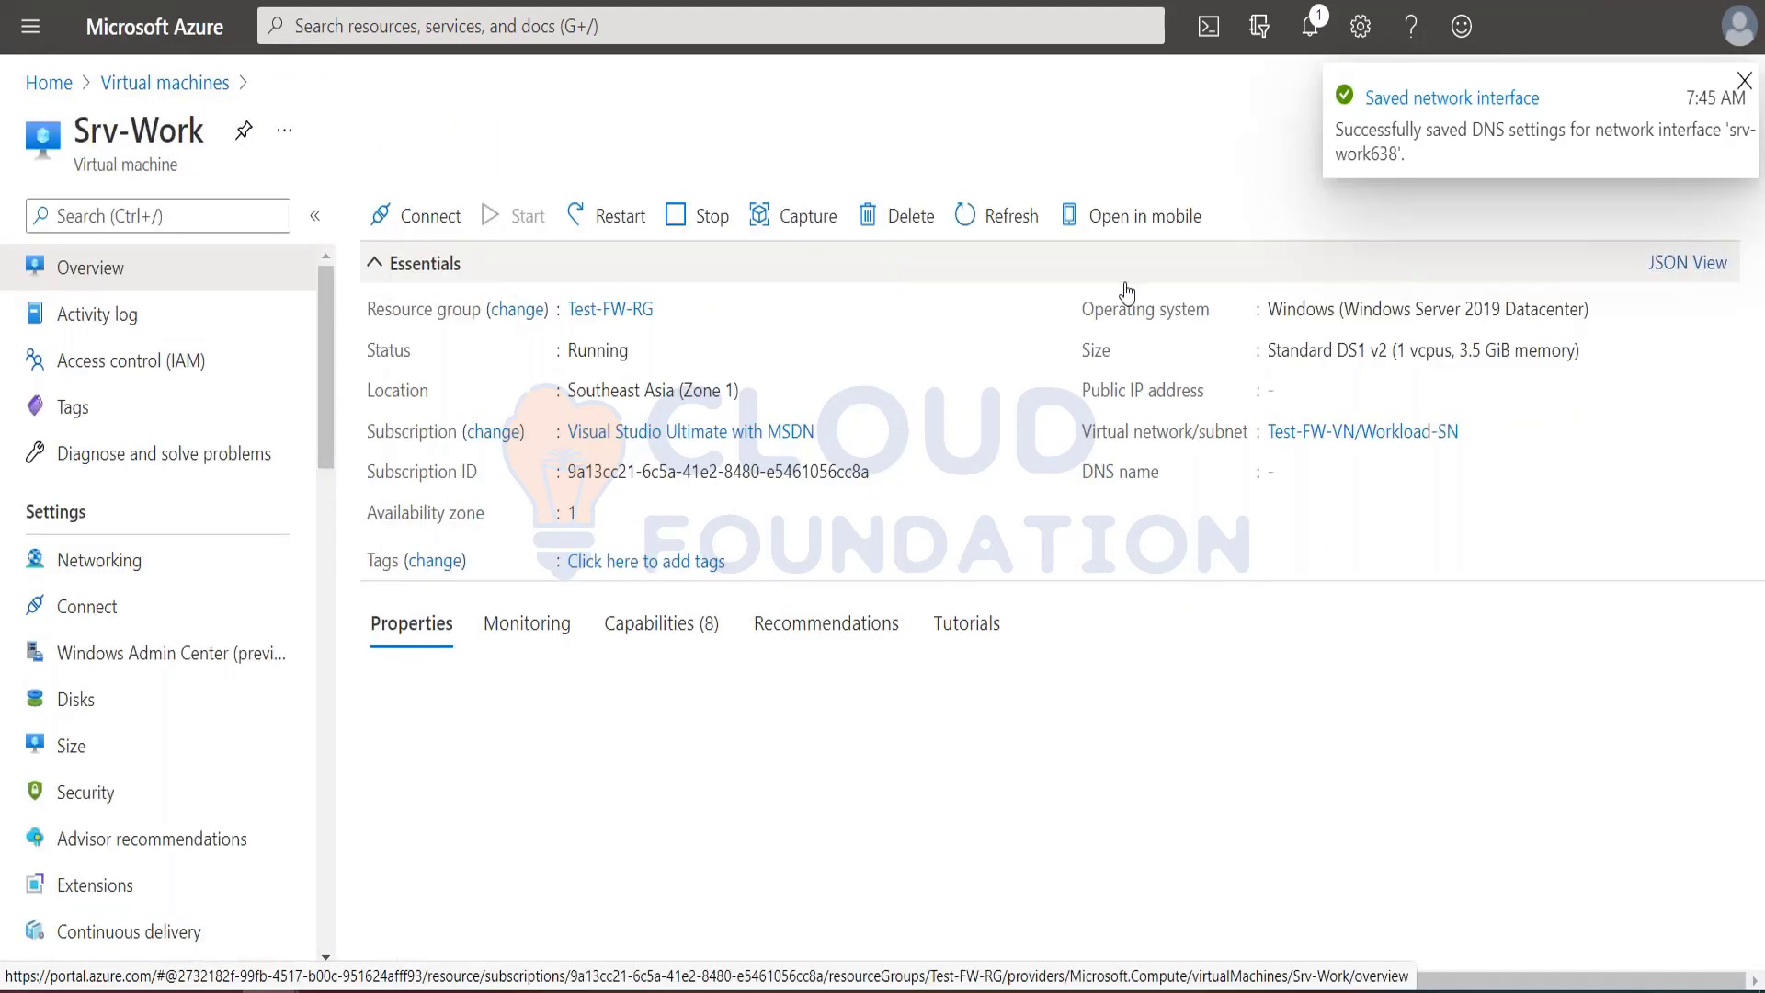
{"action": "left_click", "coordinate": [573, 225]}
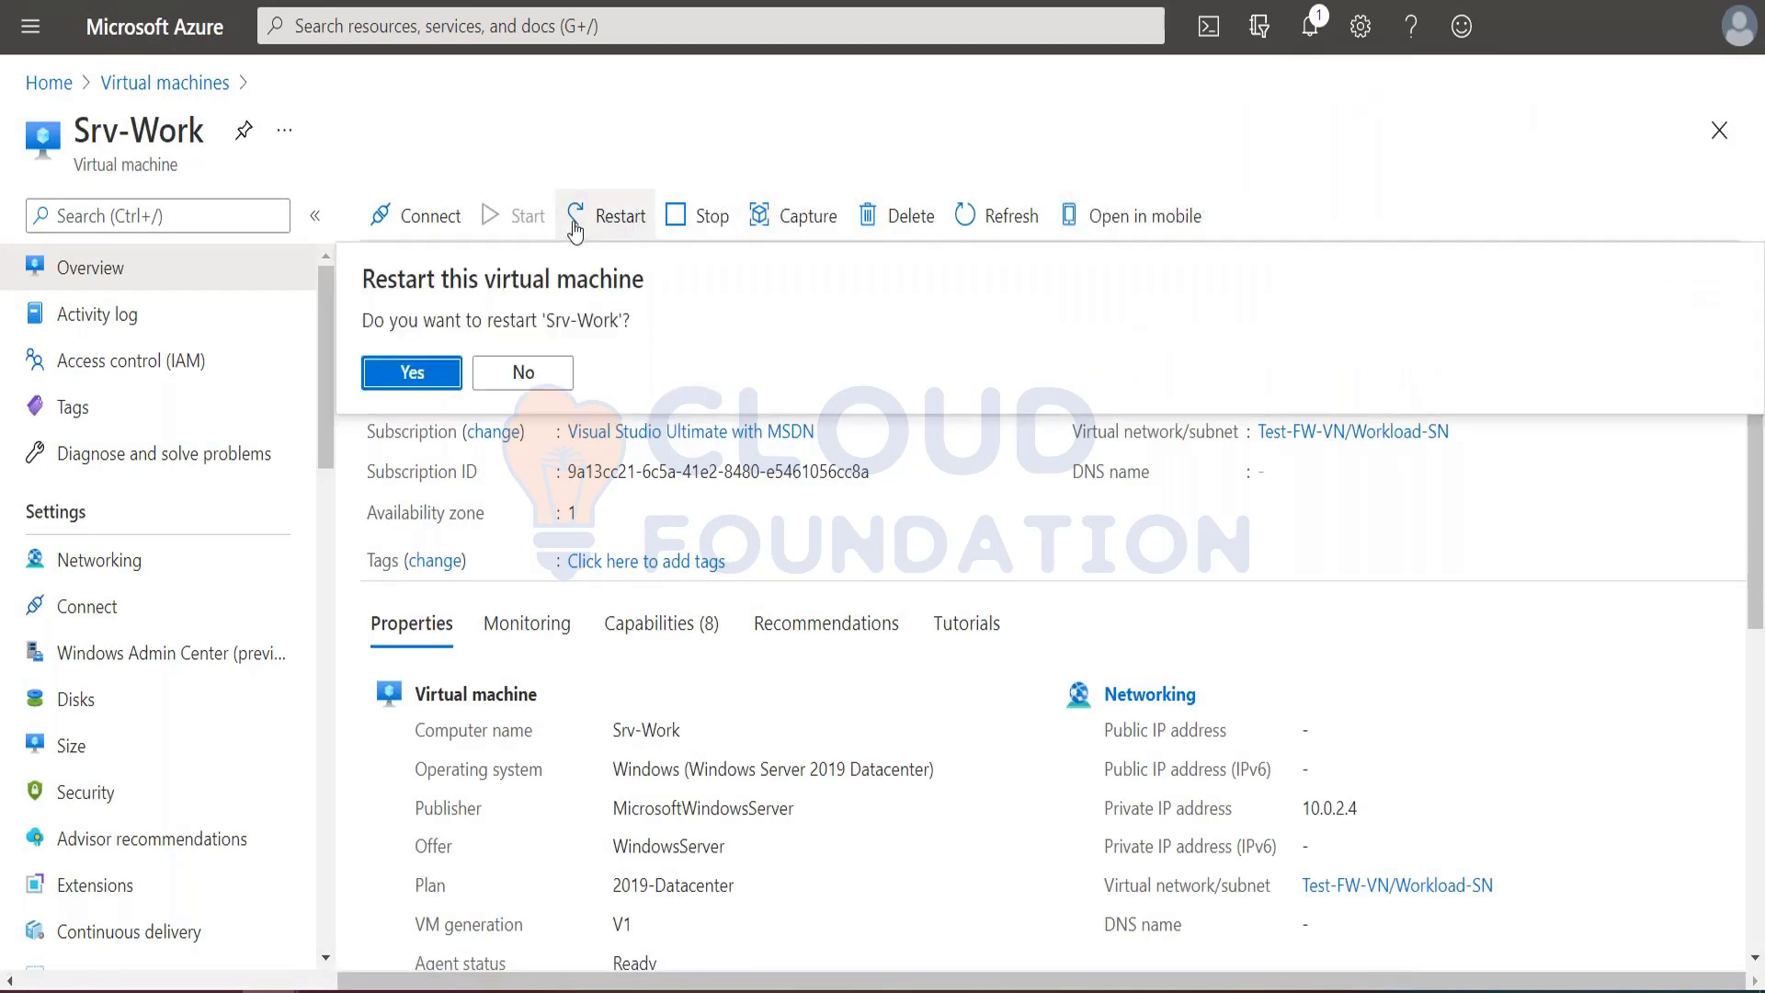
{"action": "left_click", "coordinate": [434, 379]}
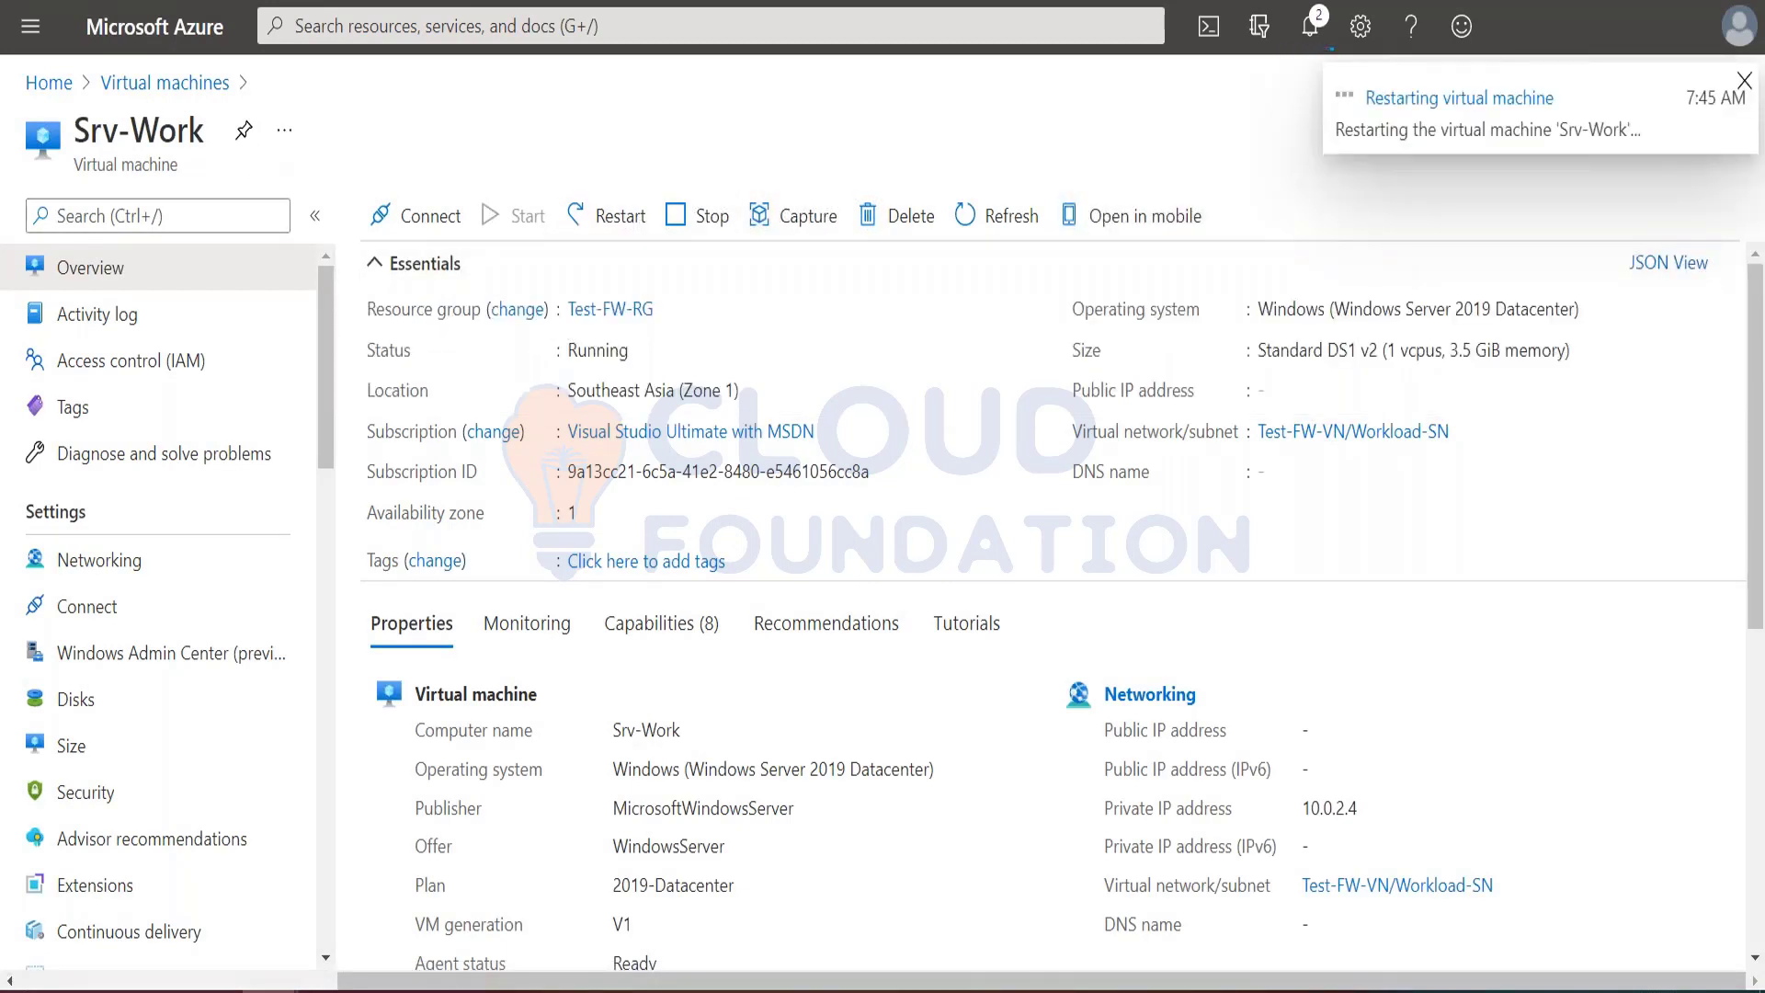
Step: Open the classic rules of the Test-FW01 firewall from the list of all resources
{"action": "left_click", "coordinate": [37, 33]}
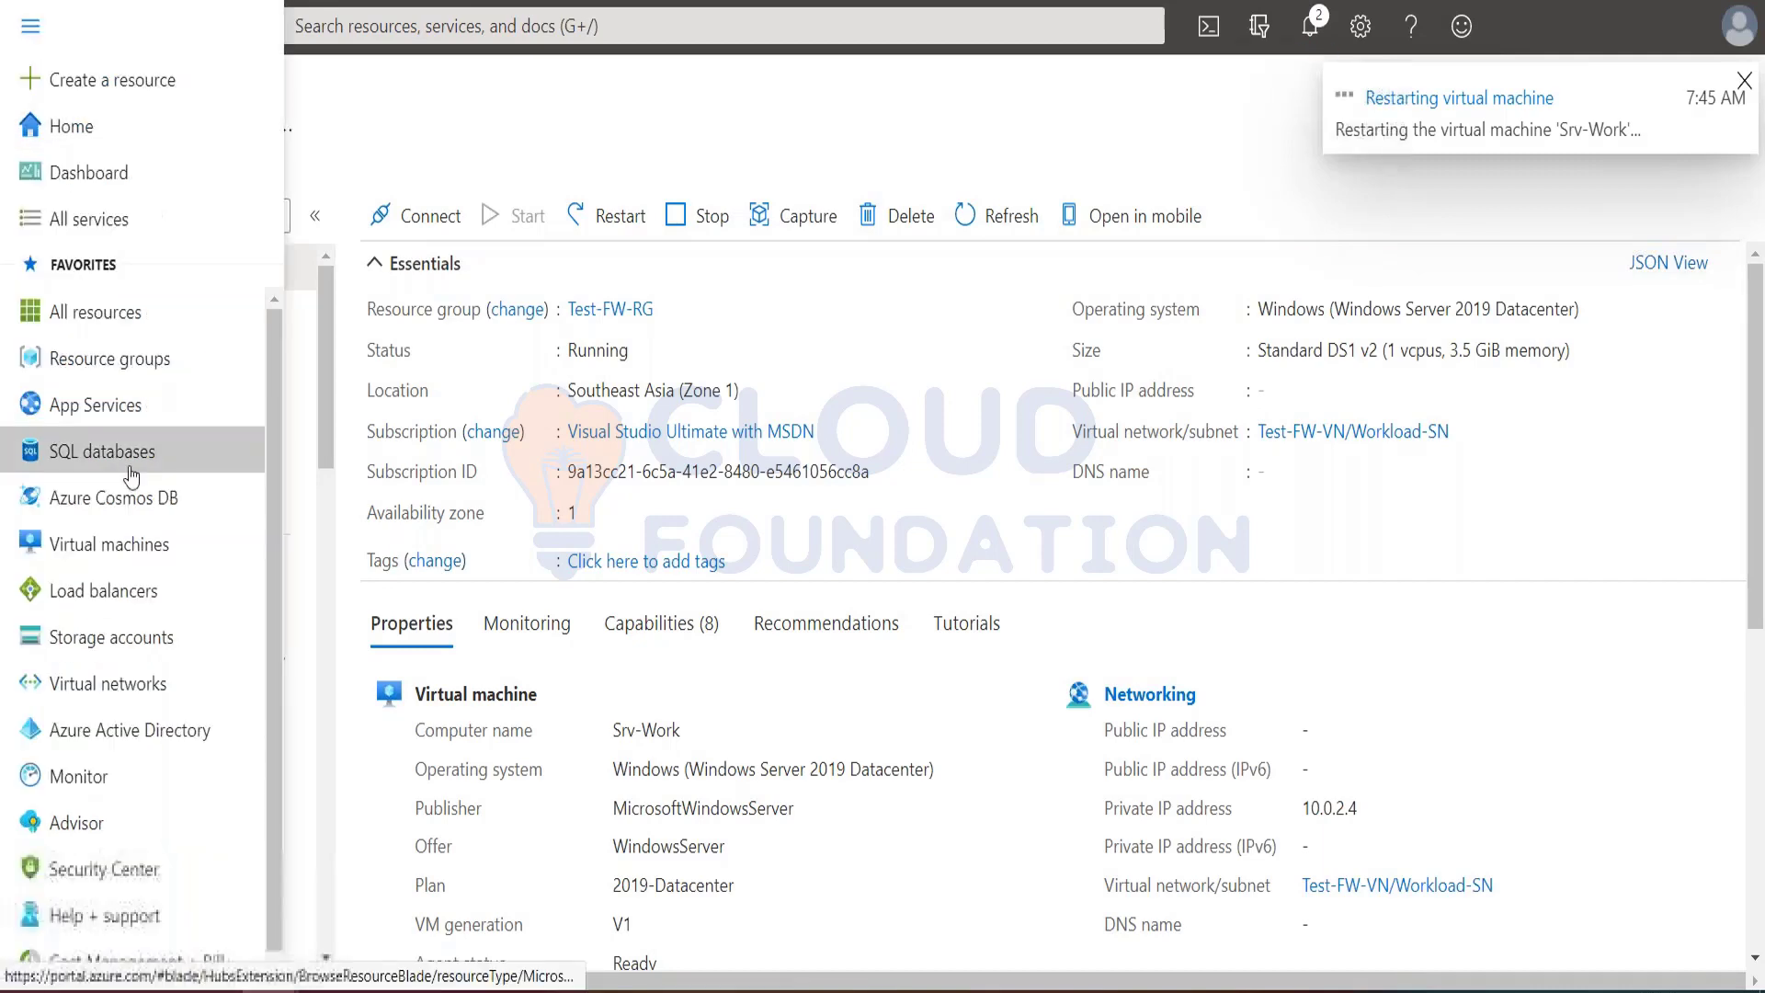
{"action": "left_click", "coordinate": [96, 312]}
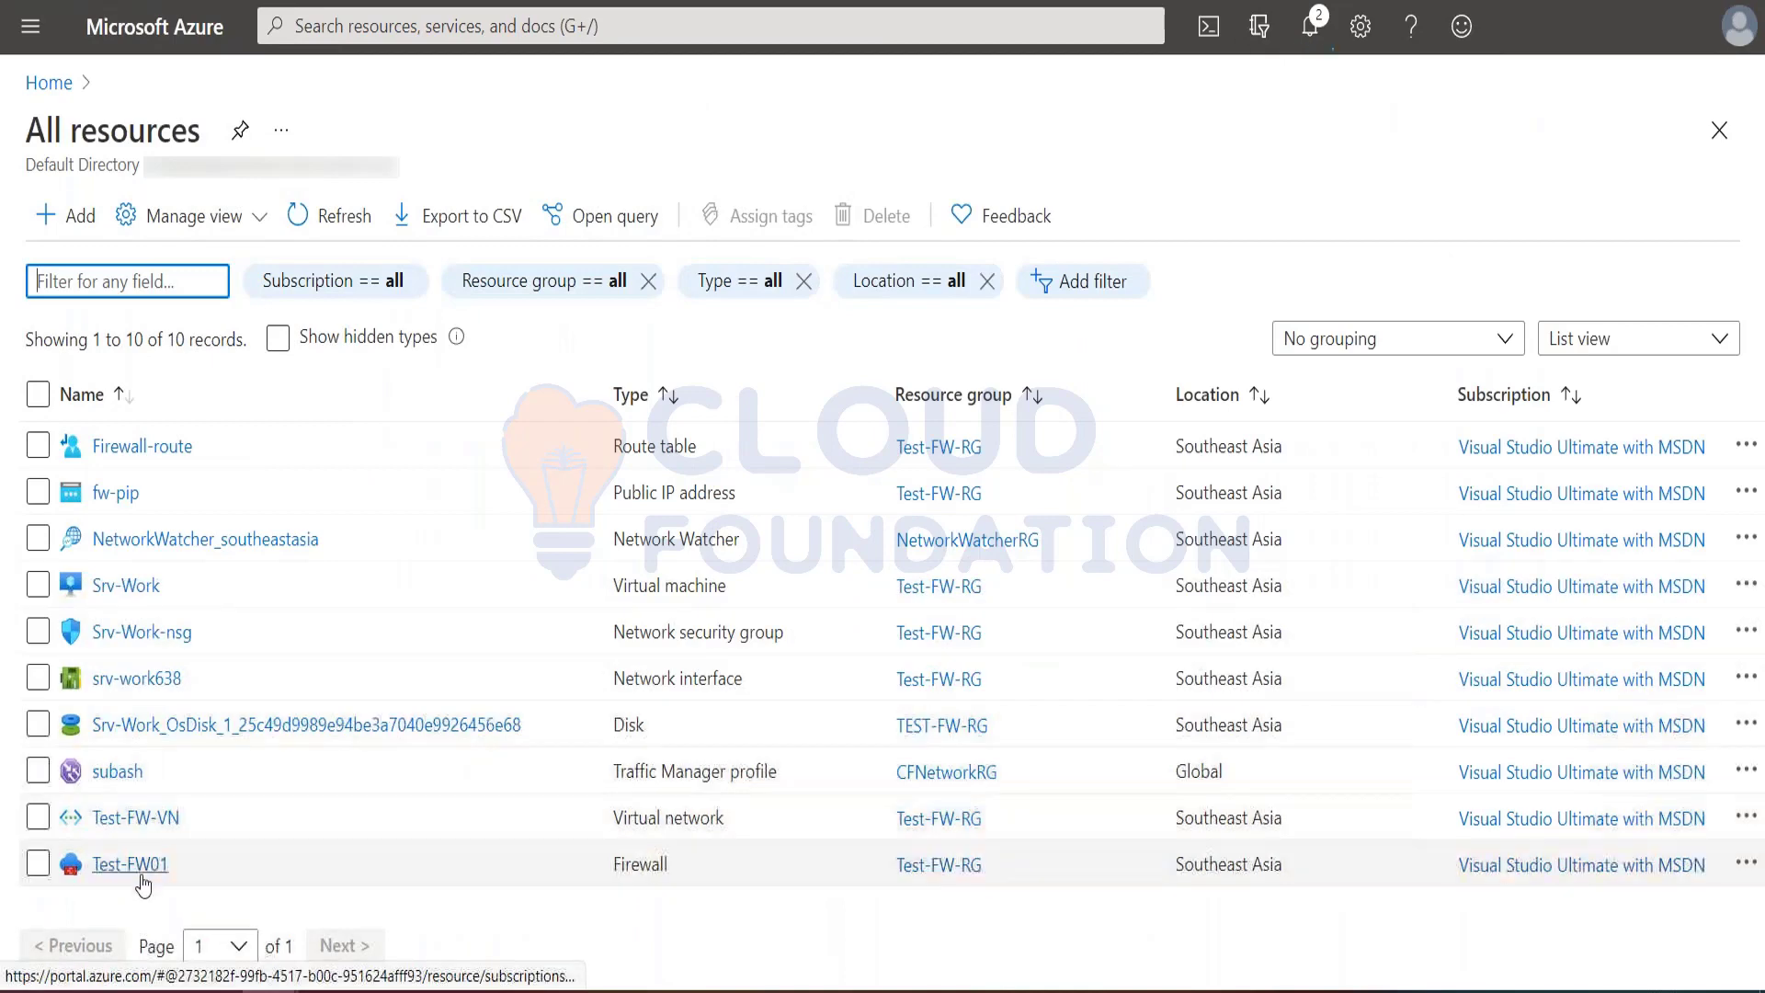
{"action": "left_click", "coordinate": [103, 850]}
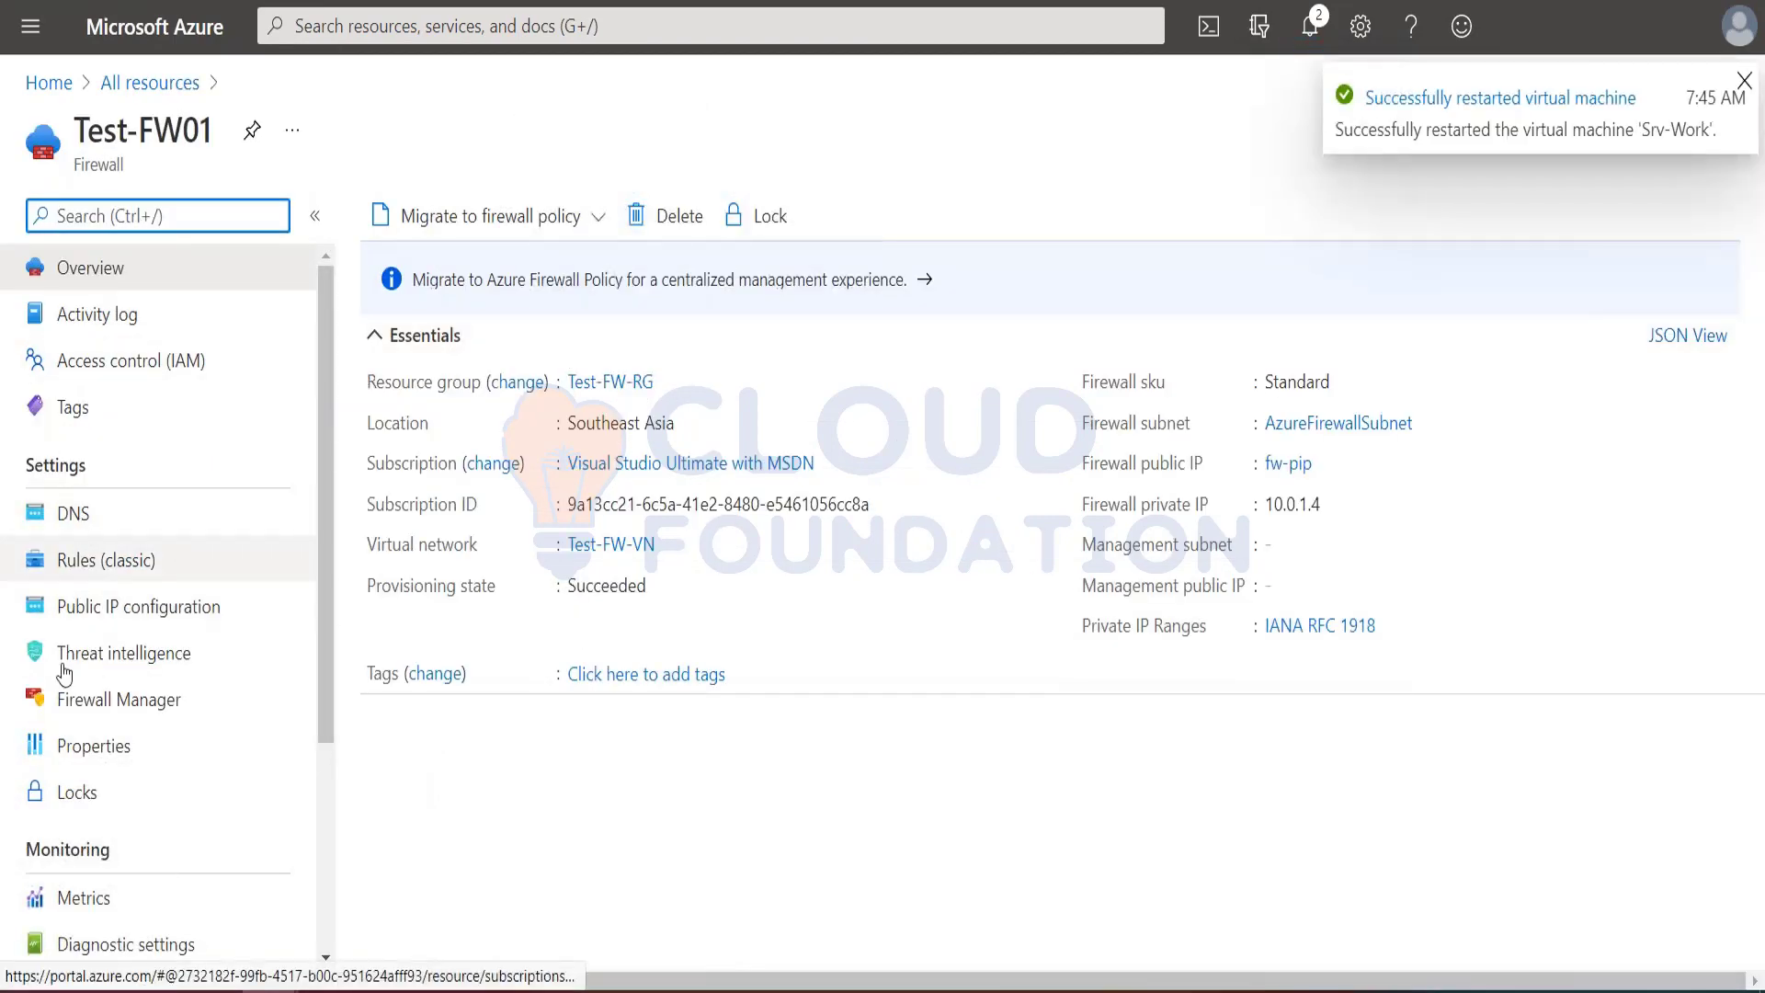
{"action": "left_click", "coordinate": [96, 572]}
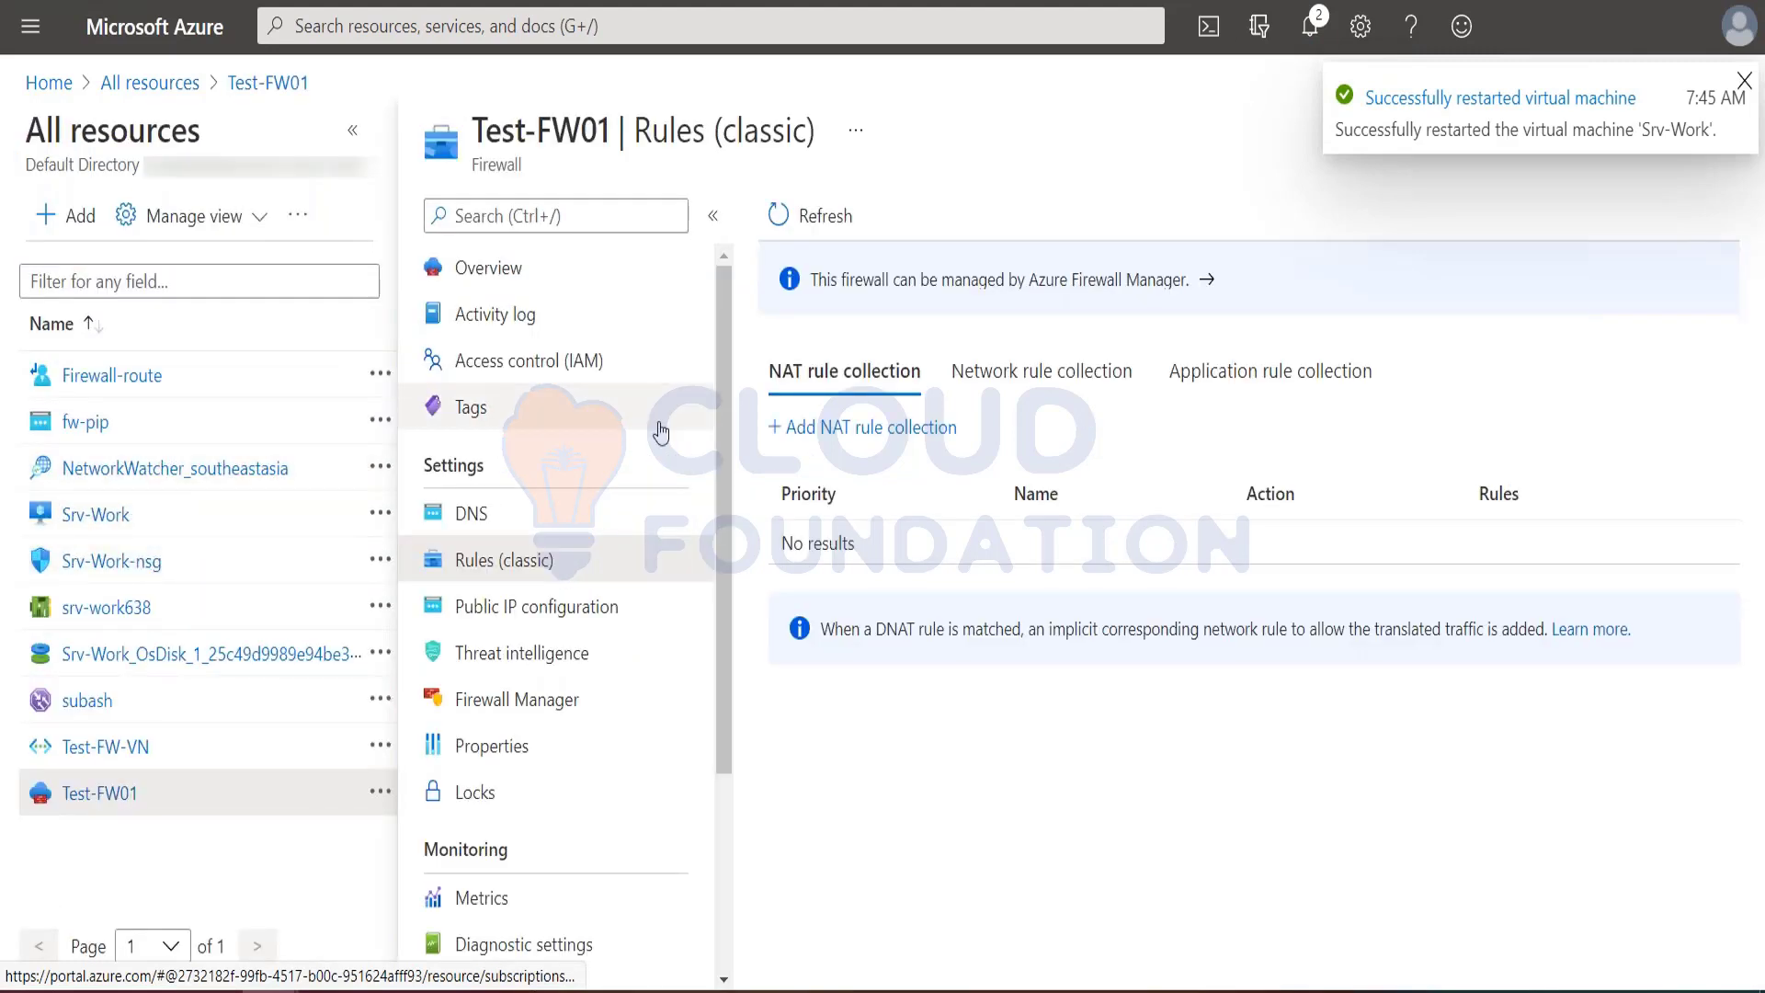
Step: Start a new NAT rule collection named rdp with priority 200, following the tutorial's DNAT section
{"action": "left_click", "coordinate": [888, 430]}
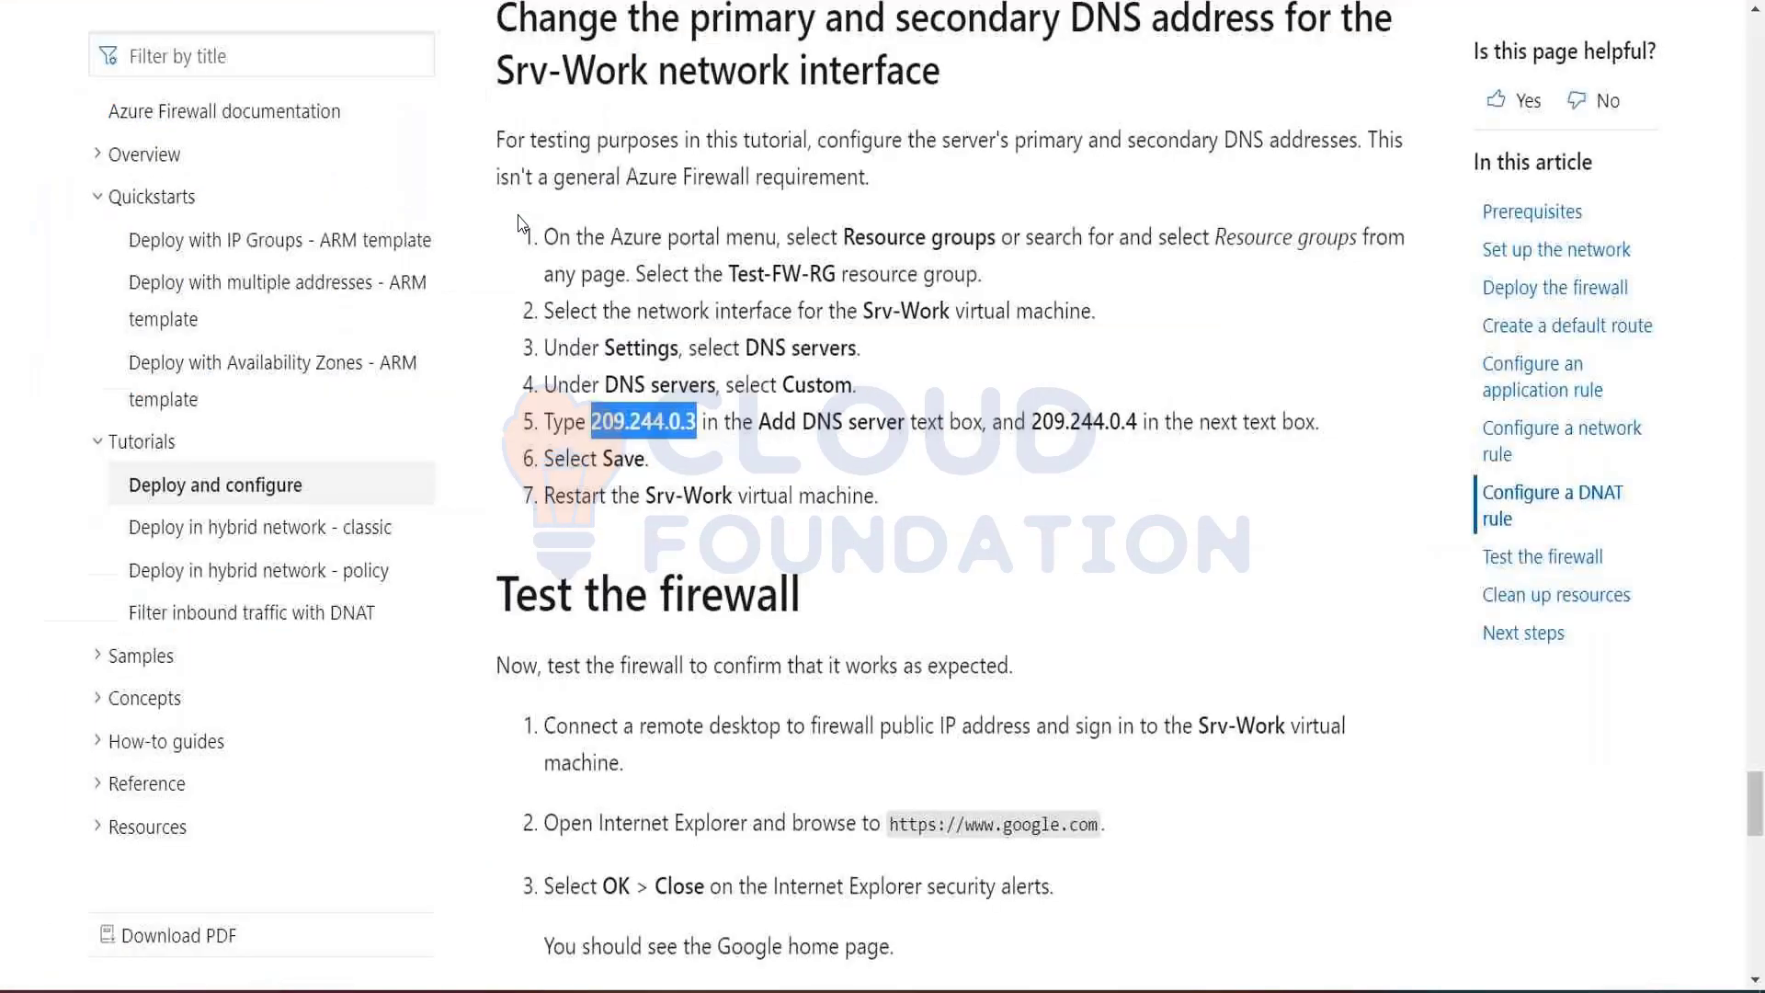
{"action": "scroll", "coordinate": [677, 461], "scroll_direction": "up", "scroll_amount": 10}
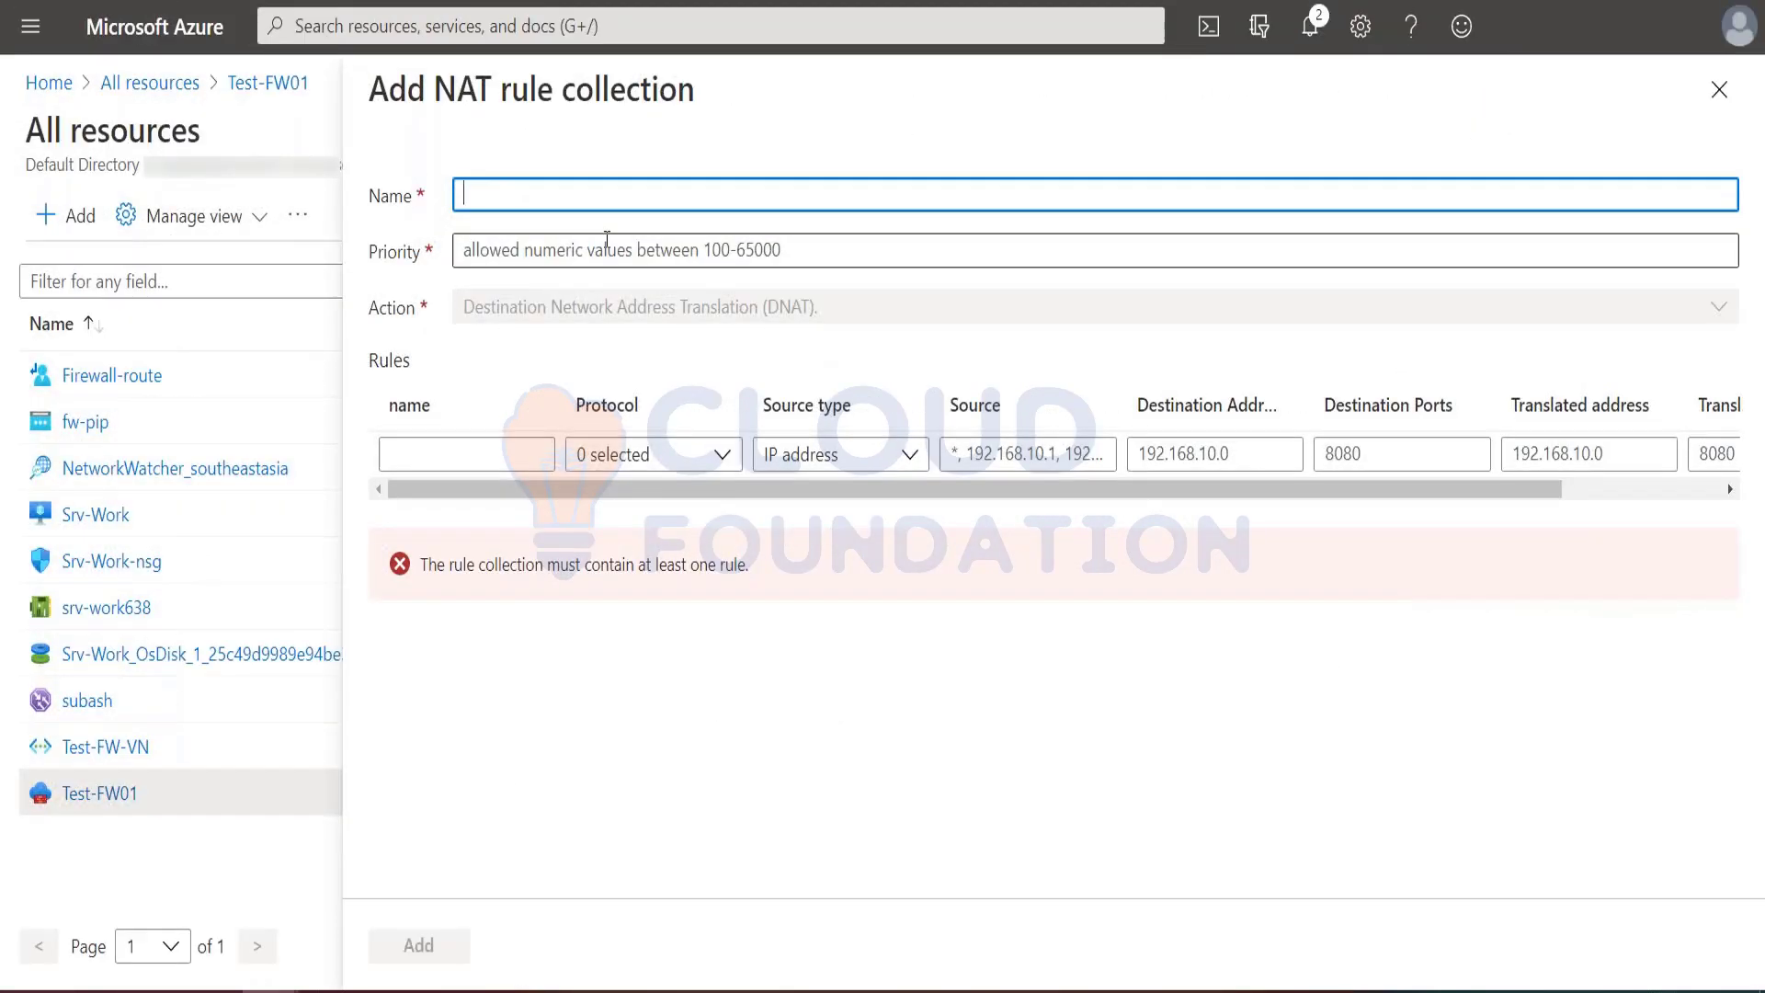
{"action": "type", "text": "rdp"}
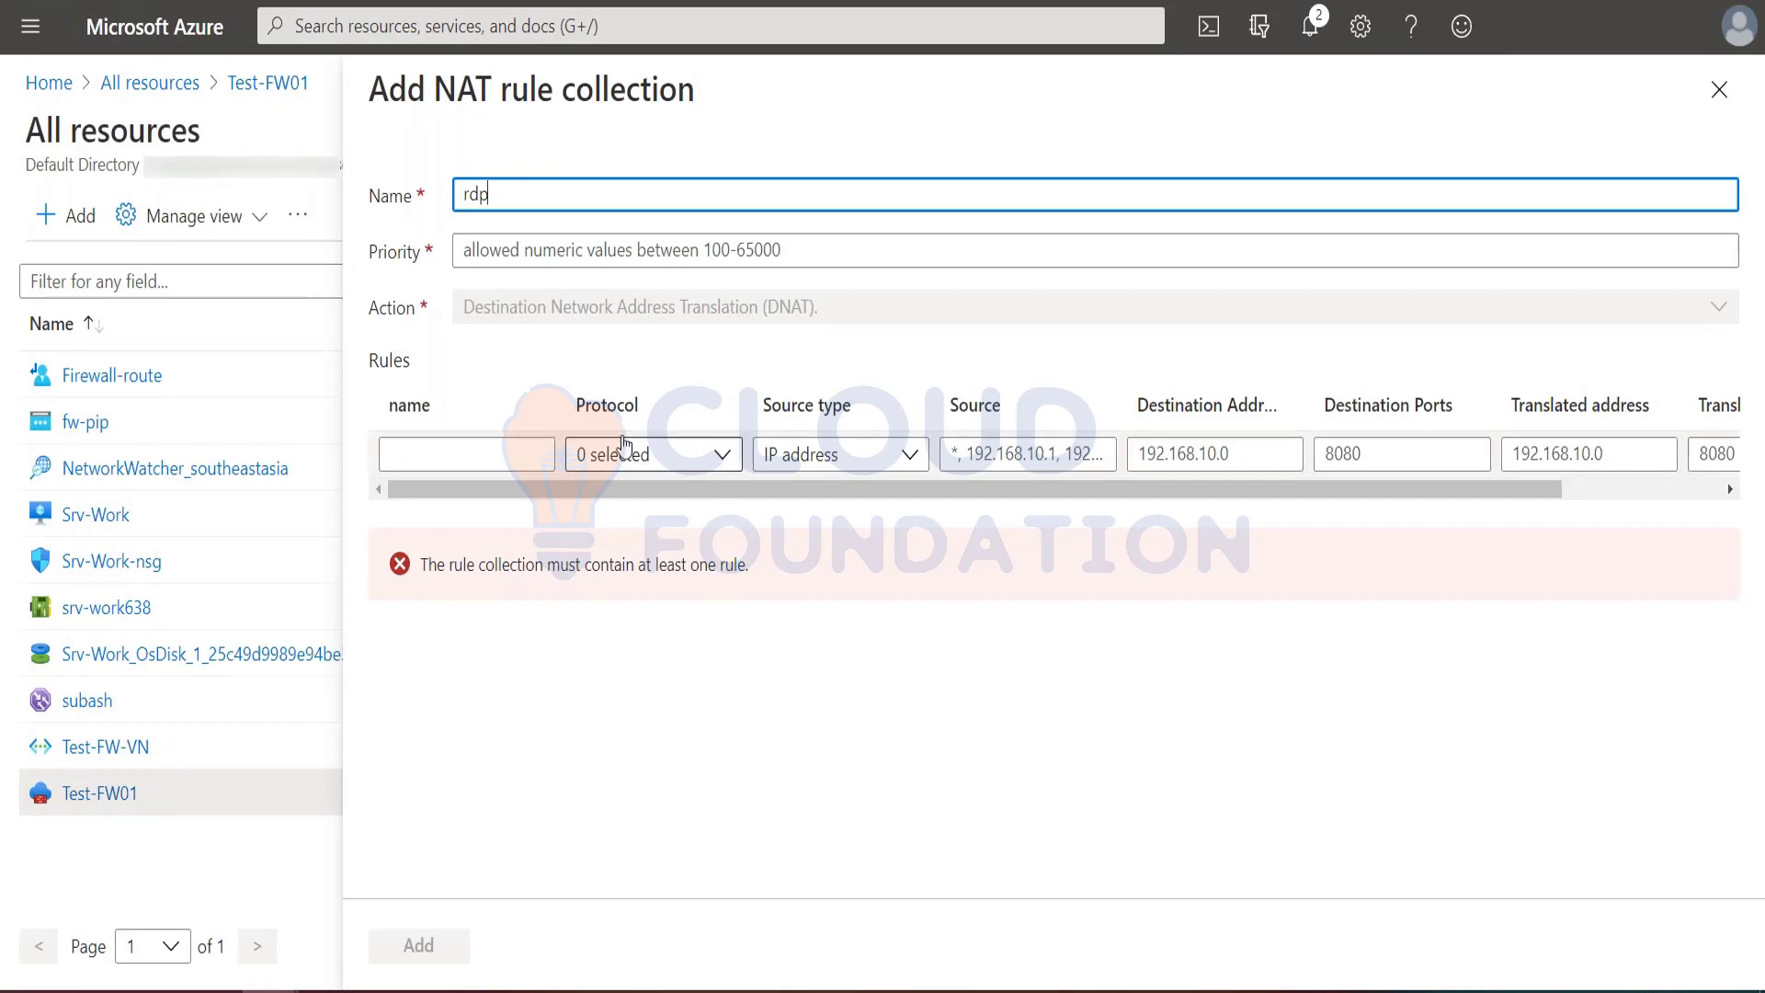
{"action": "left_click", "coordinate": [536, 249]}
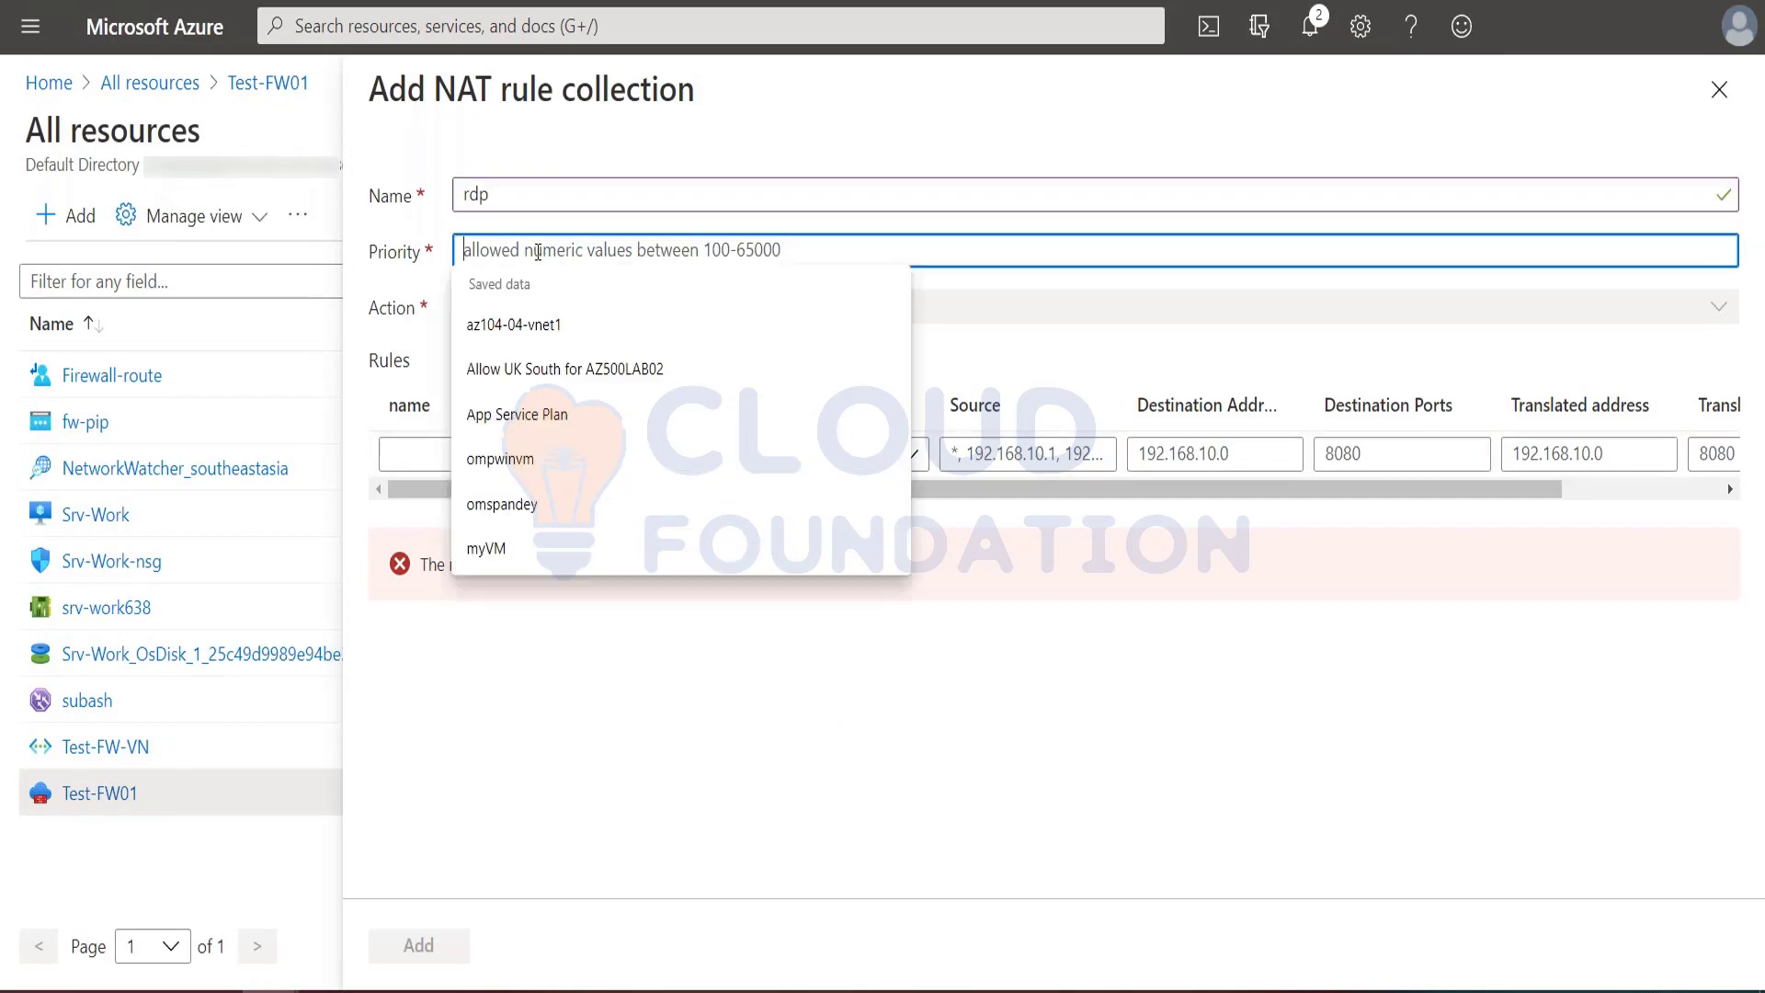
{"action": "type", "text": "200"}
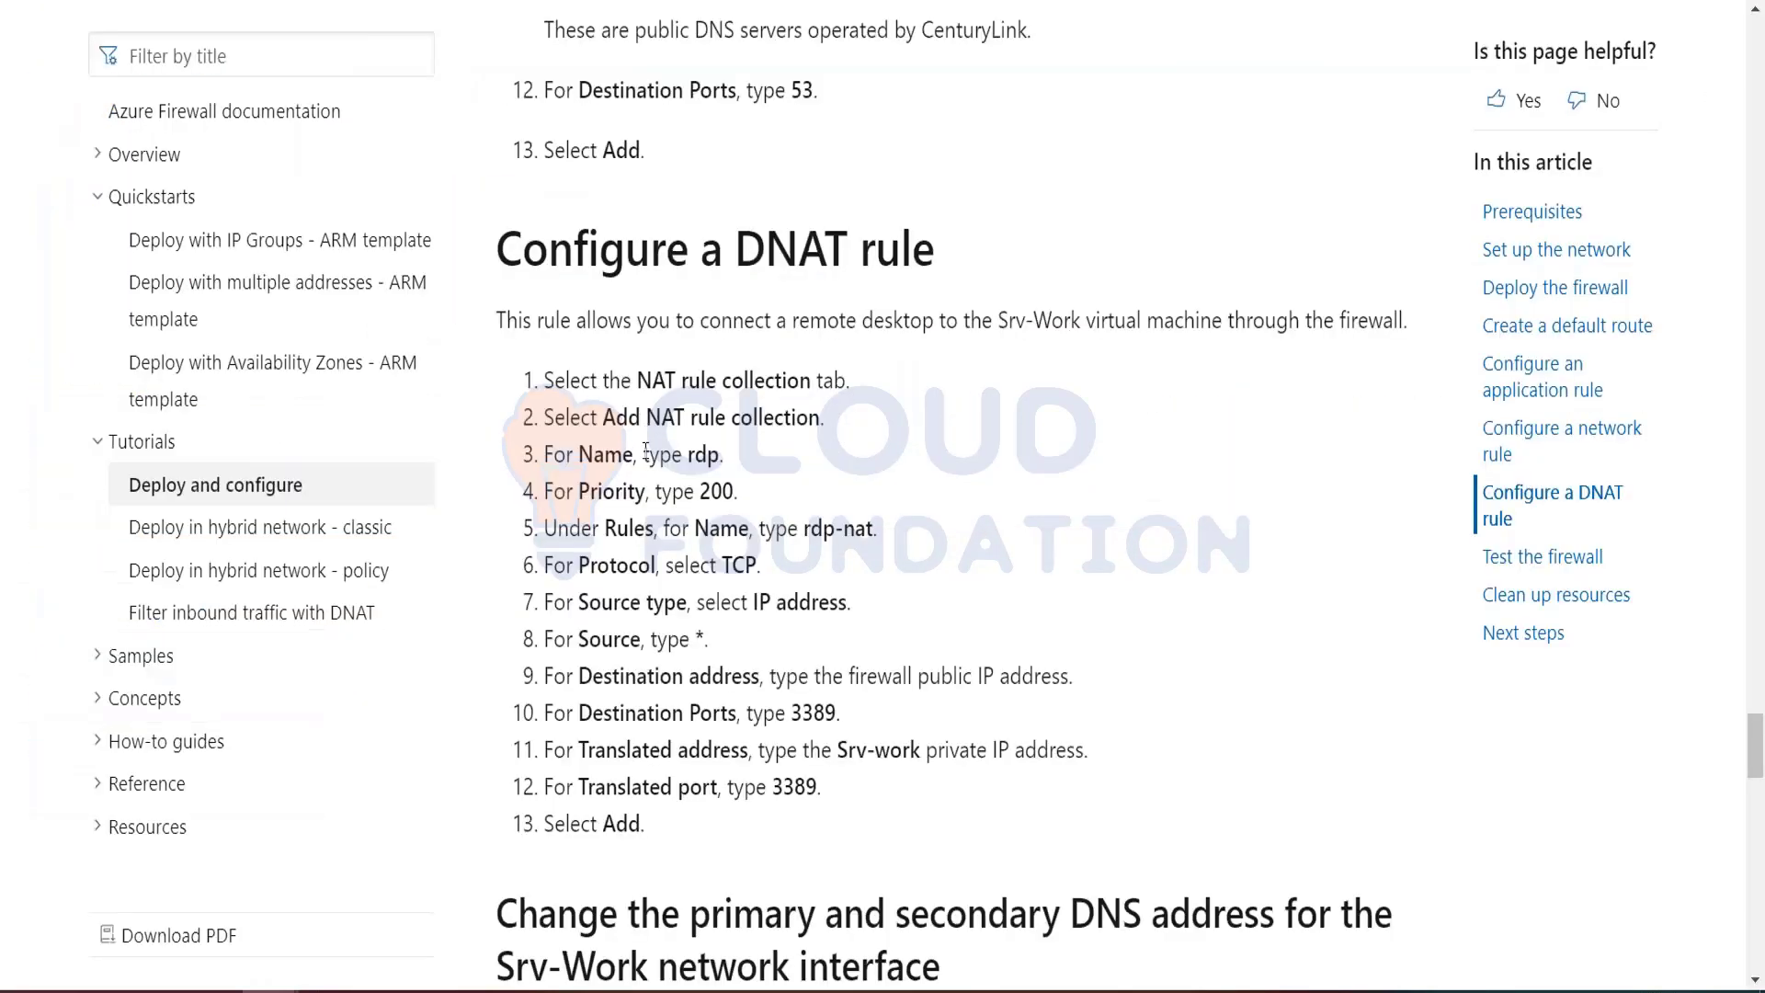
Step: Name the collection's first rule rdp-nat and set its protocol to TCP
{"action": "left_click_drag", "start_coordinate": [804, 529], "coordinate": [875, 527]}
{"action": "key", "text": "ctrl+c"}
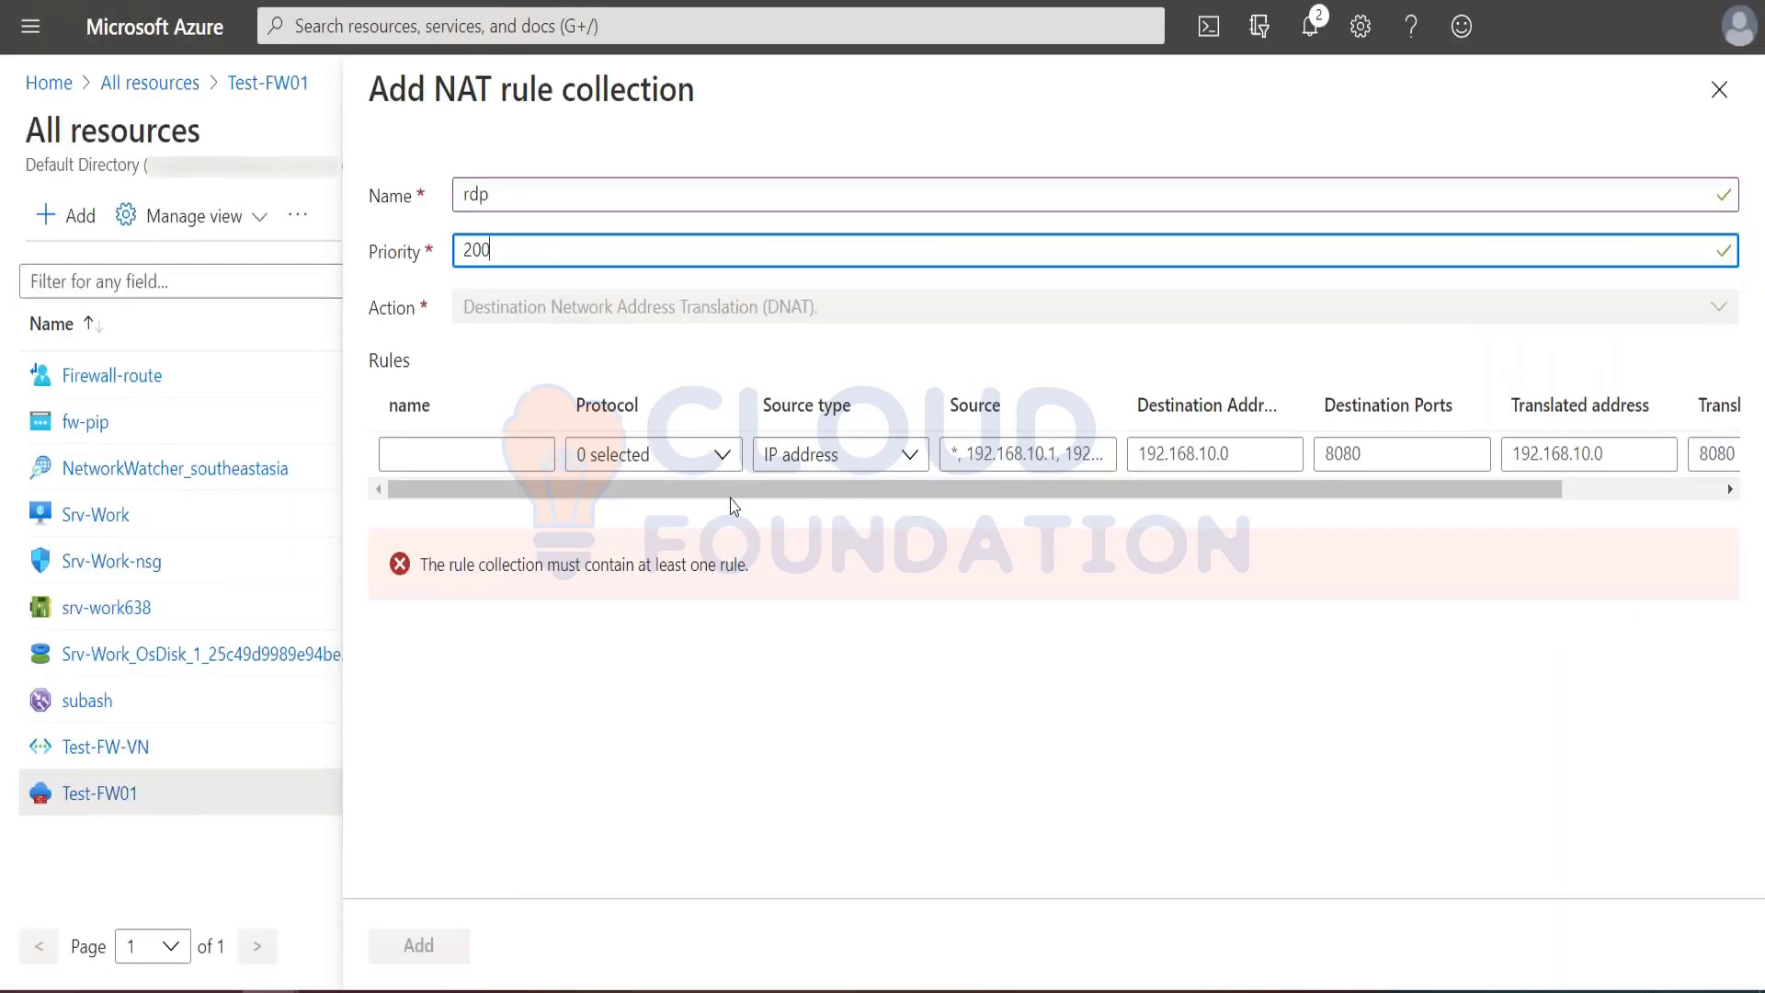
{"action": "left_click", "coordinate": [493, 448]}
{"action": "key", "text": "ctrl+v"}
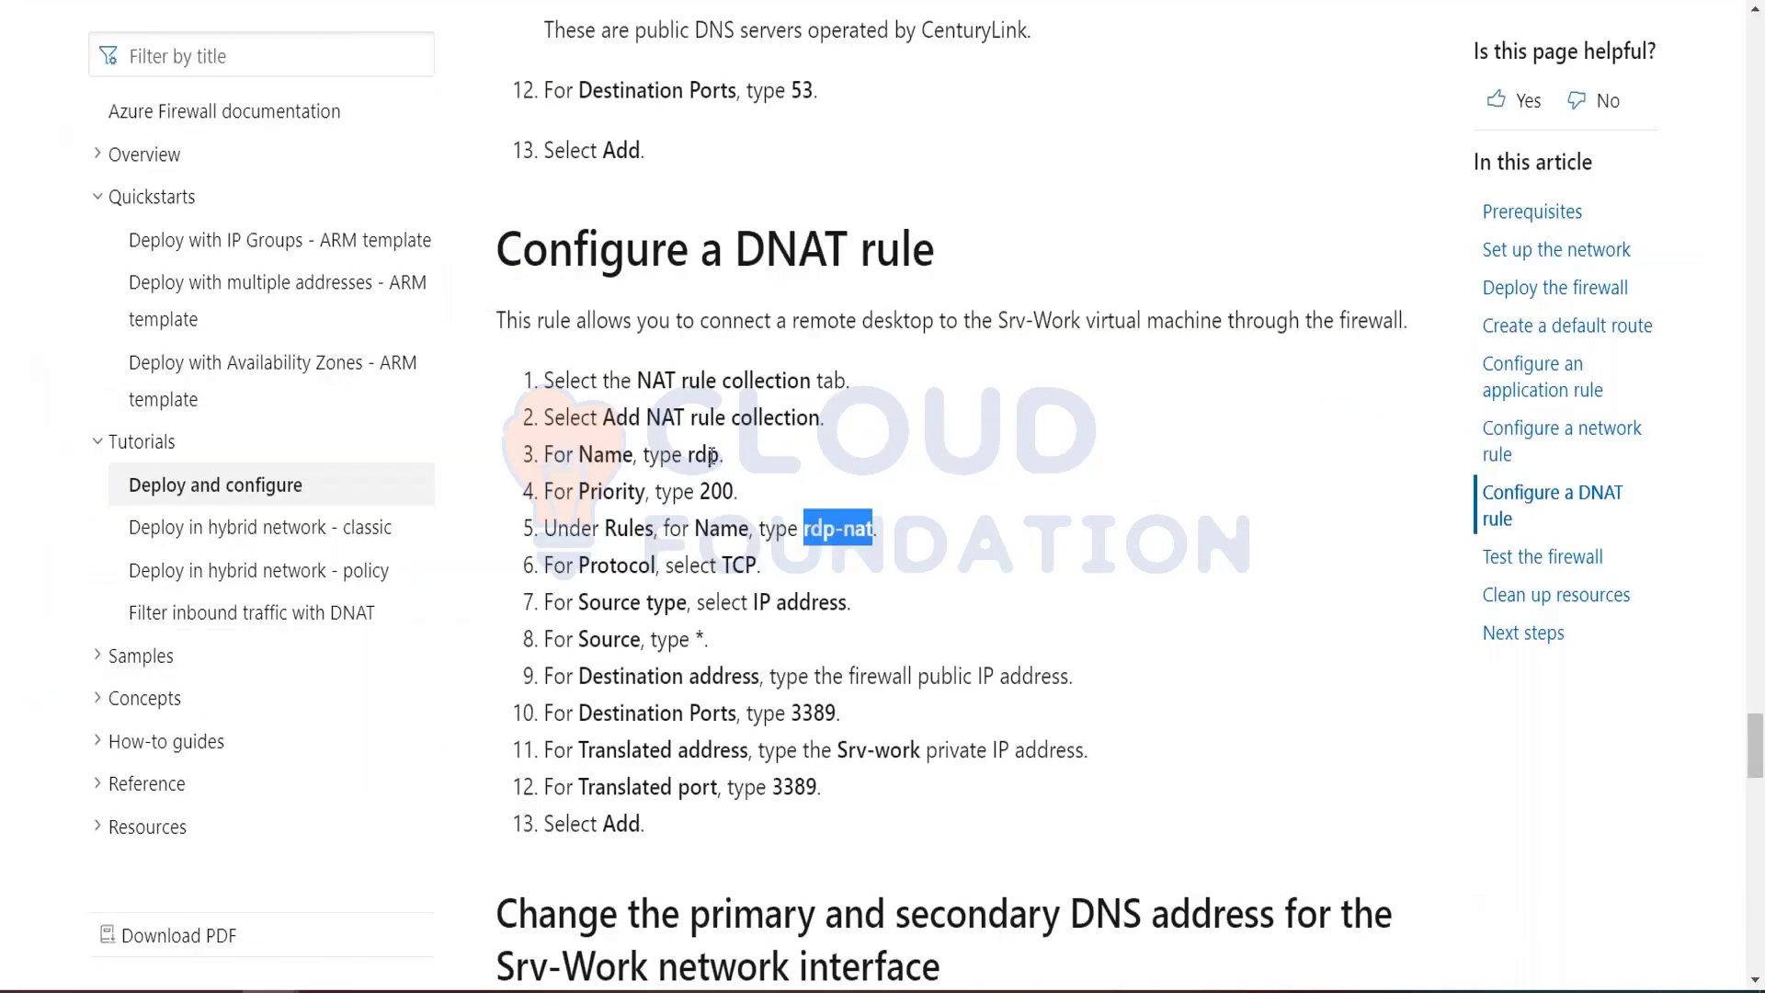
{"action": "left_click", "coordinate": [748, 572]}
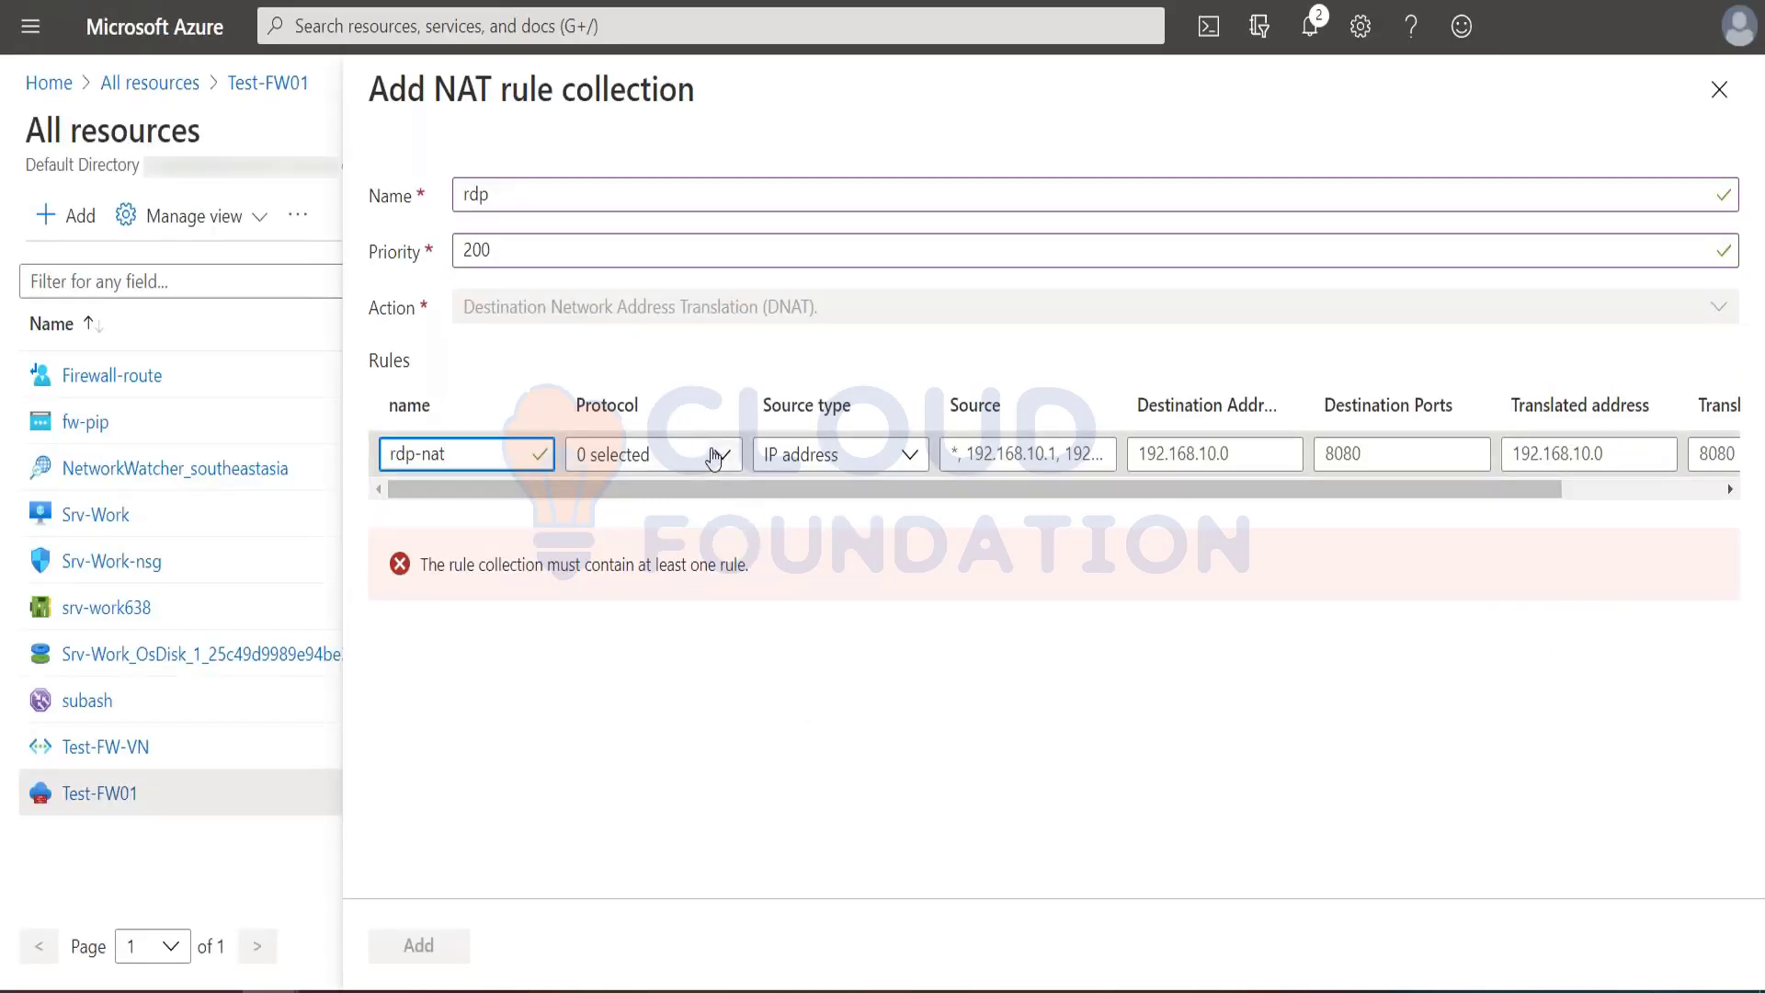
{"action": "left_click", "coordinate": [720, 456]}
{"action": "left_click", "coordinate": [589, 496]}
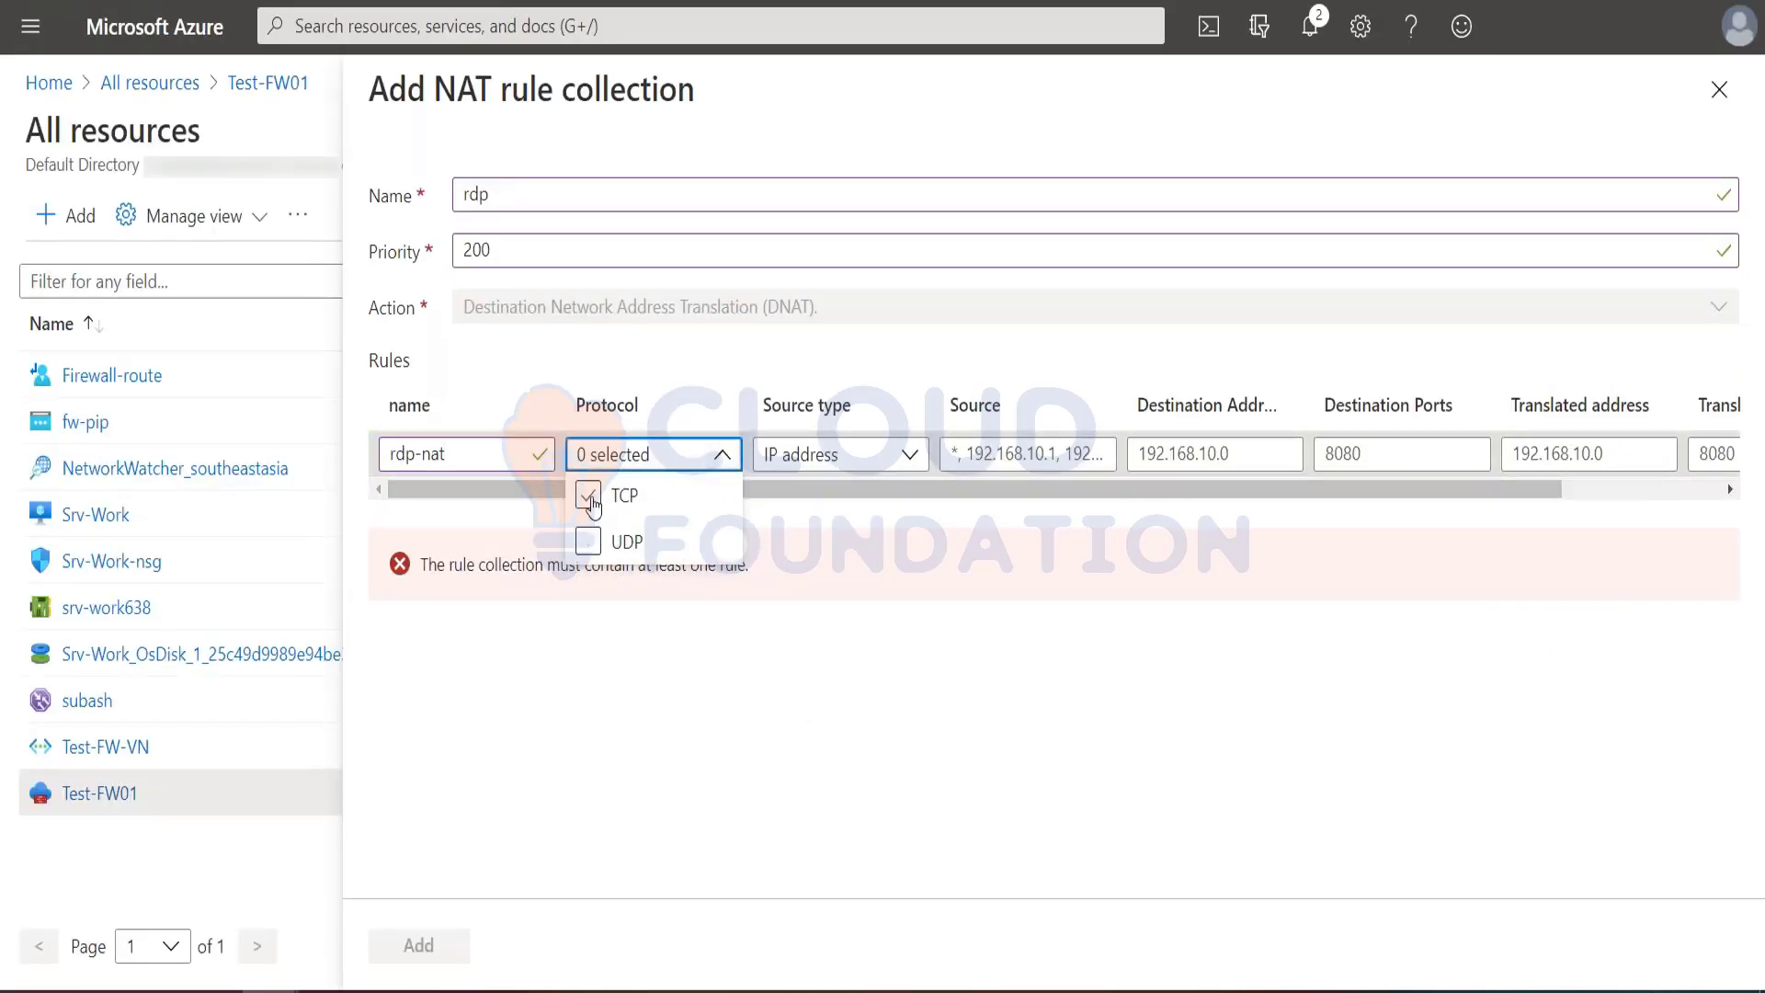
{"action": "left_click", "coordinate": [900, 599]}
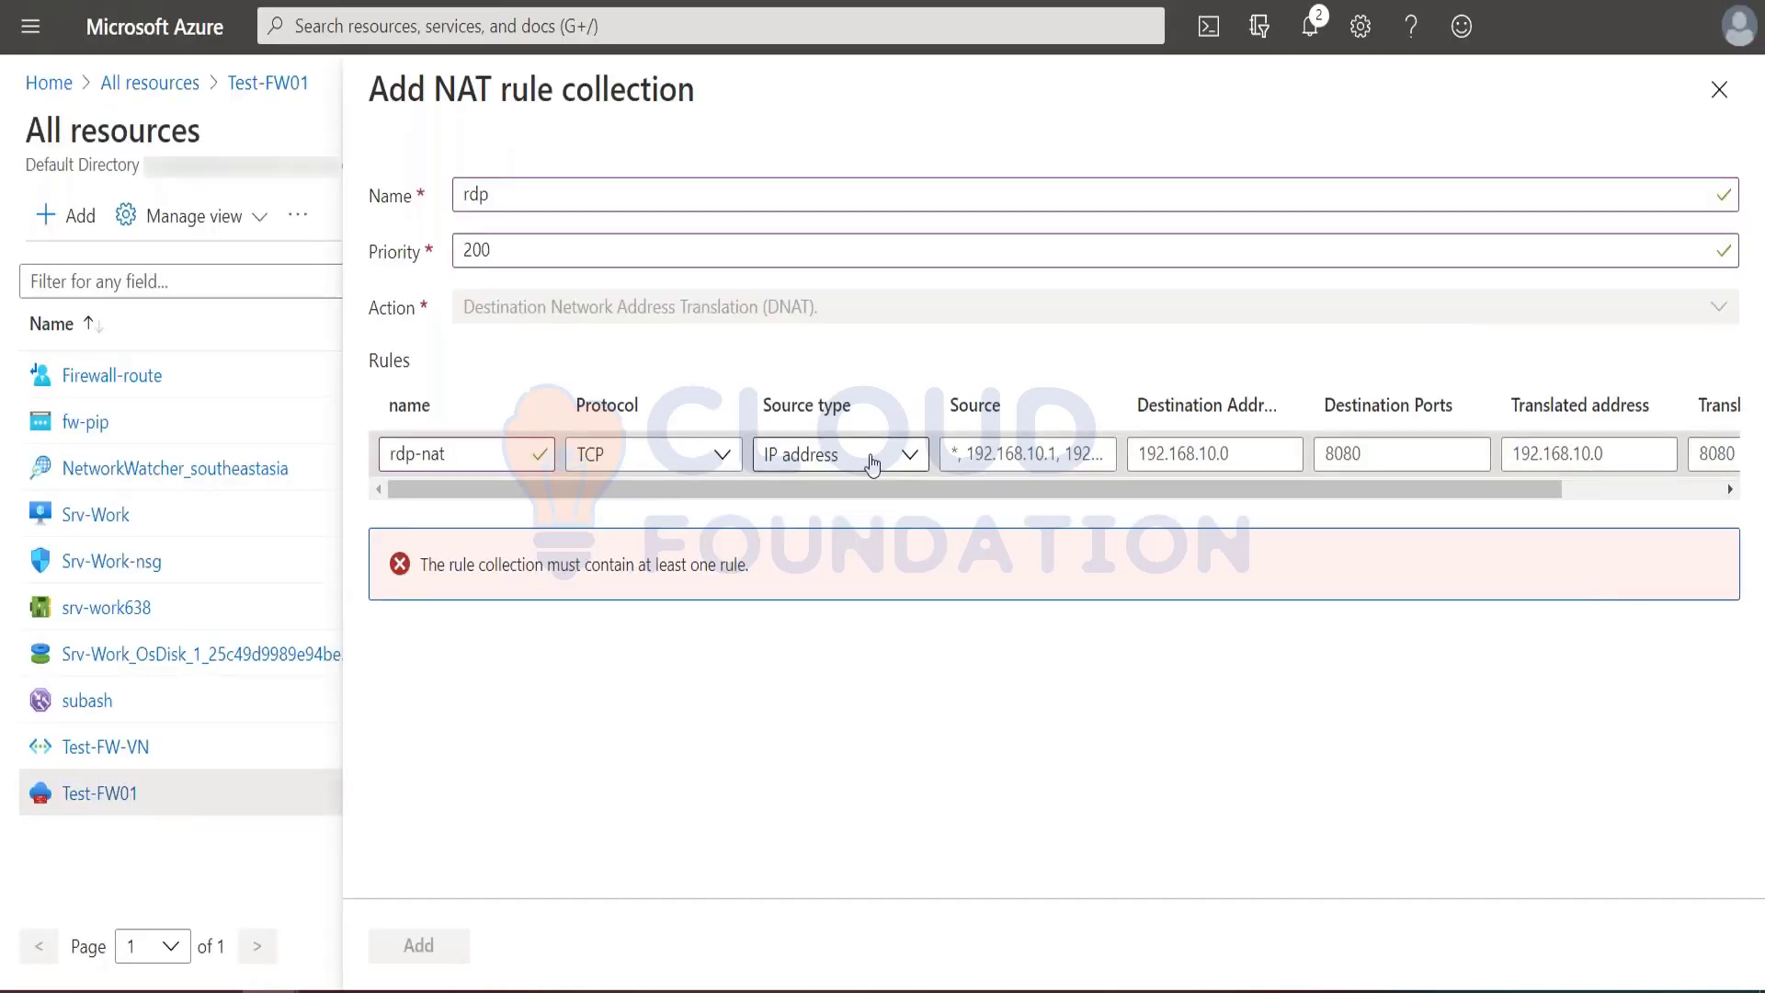
Step: Keep IP address as the rdp-nat rule's source type and set its source to *
{"action": "left_click", "coordinate": [910, 453]}
{"action": "left_click", "coordinate": [923, 452]}
{"action": "left_click", "coordinate": [993, 453]}
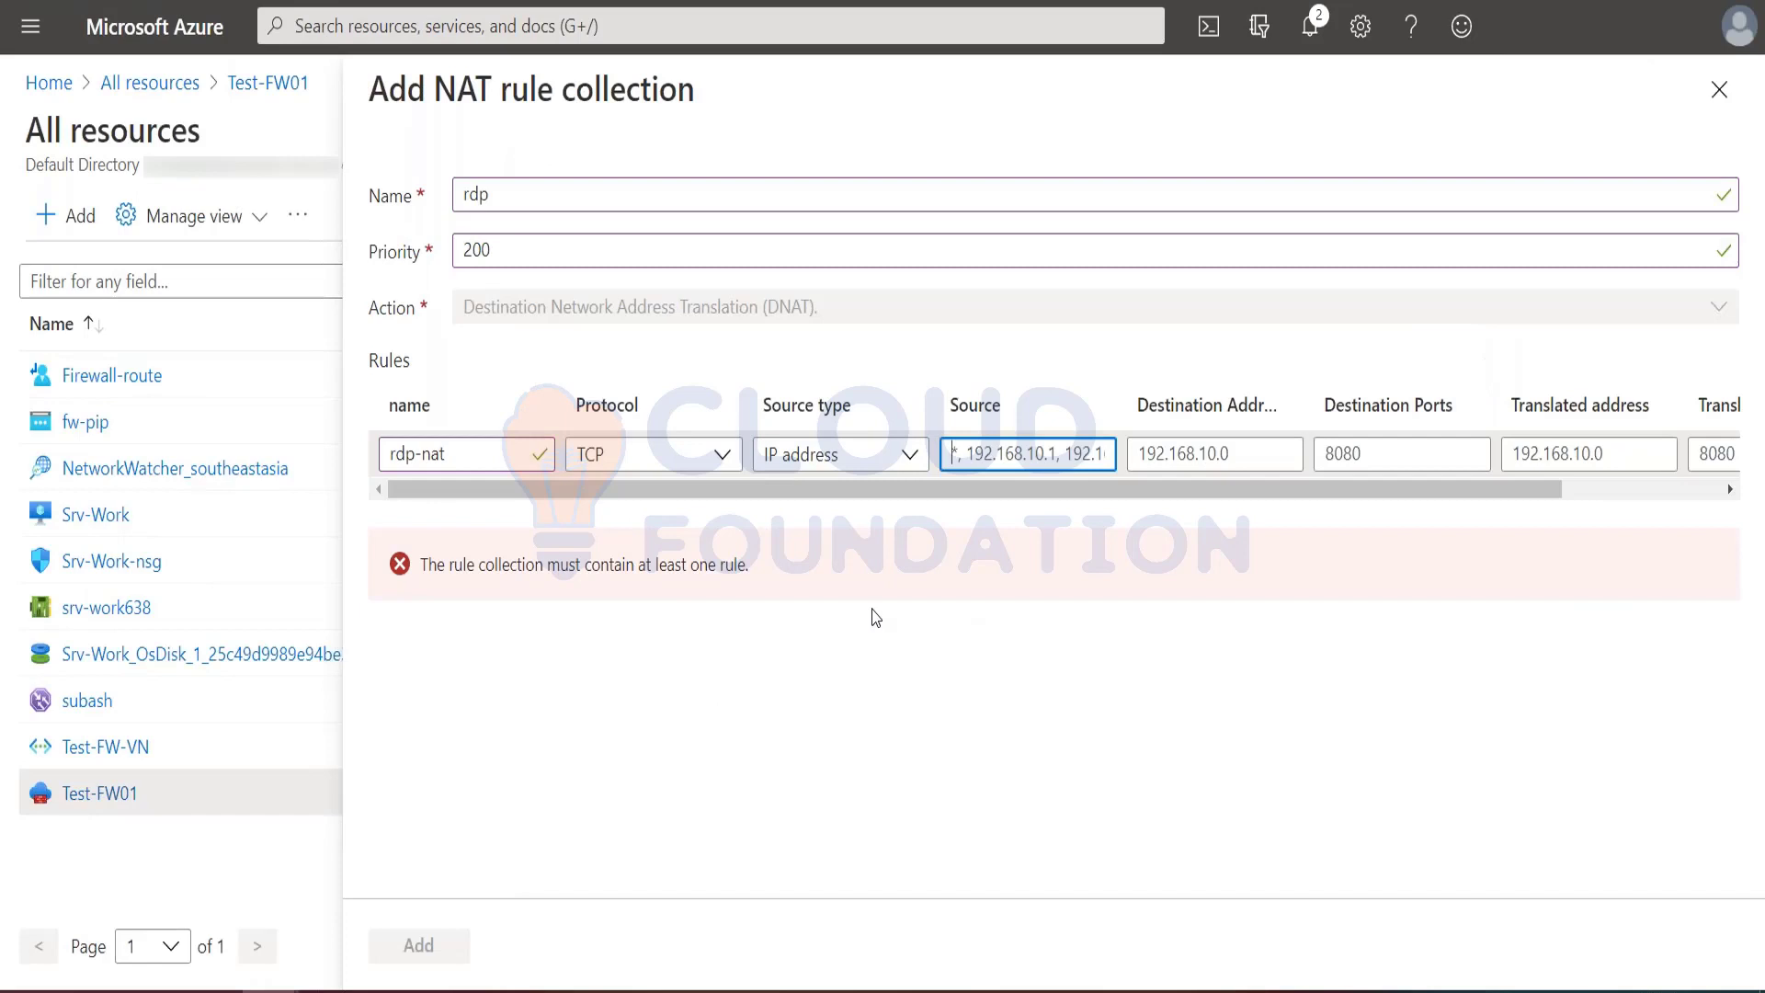
{"action": "type", "text": "*"}
{"action": "key", "text": "Tab"}
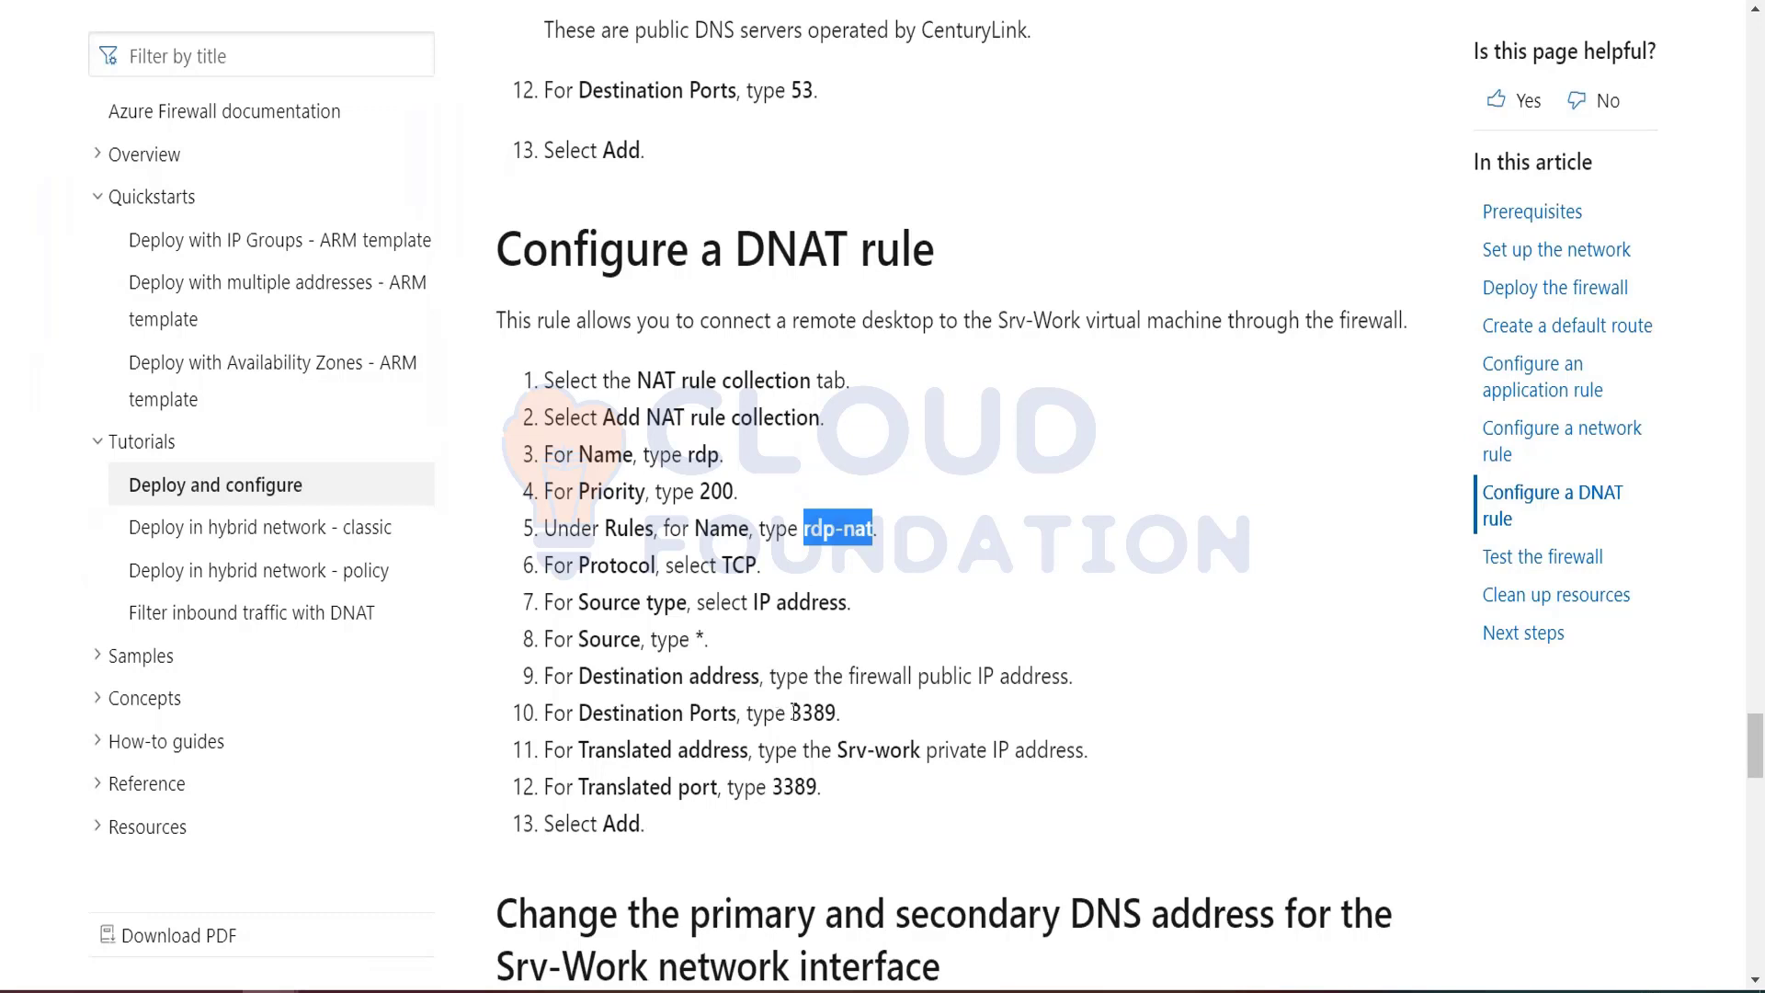
Step: Set the rdp-nat rule's destination port to 3389, as given in the tutorial's DNAT section
{"action": "left_click_drag", "start_coordinate": [793, 711], "coordinate": [842, 714]}
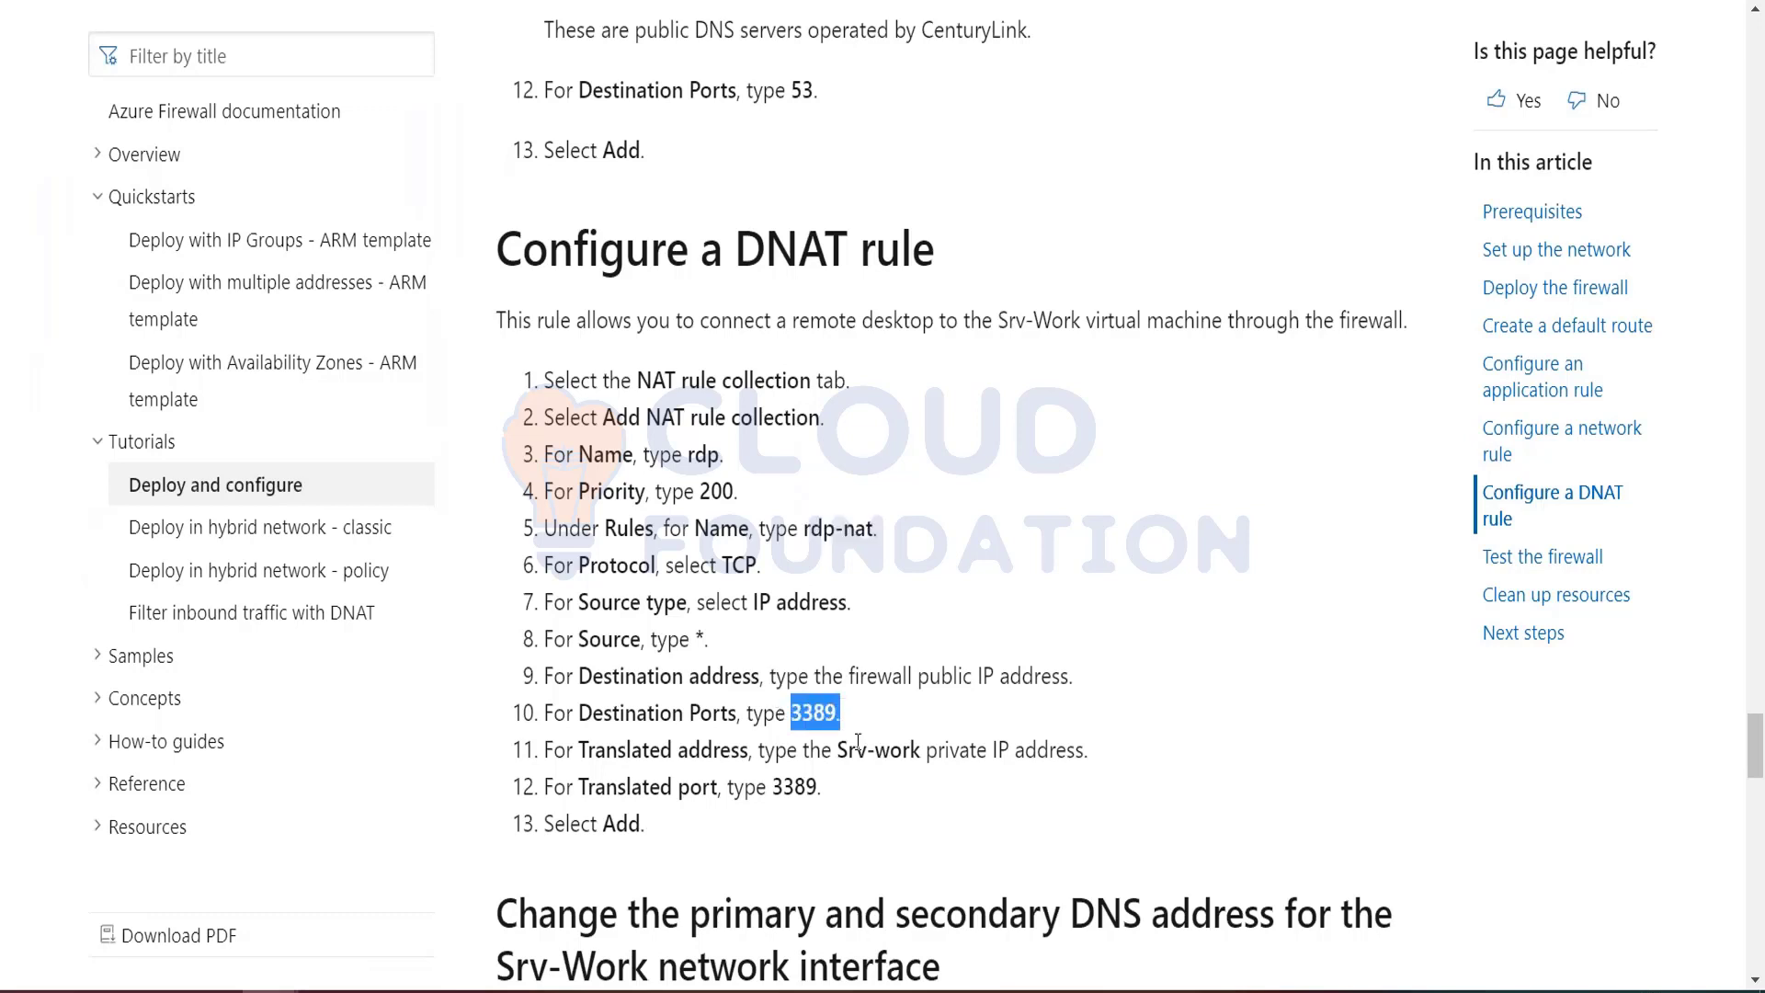
{"action": "key", "text": "shift+Left"}
{"action": "key", "text": "ctrl+c"}
{"action": "key", "text": "alt+Tab"}
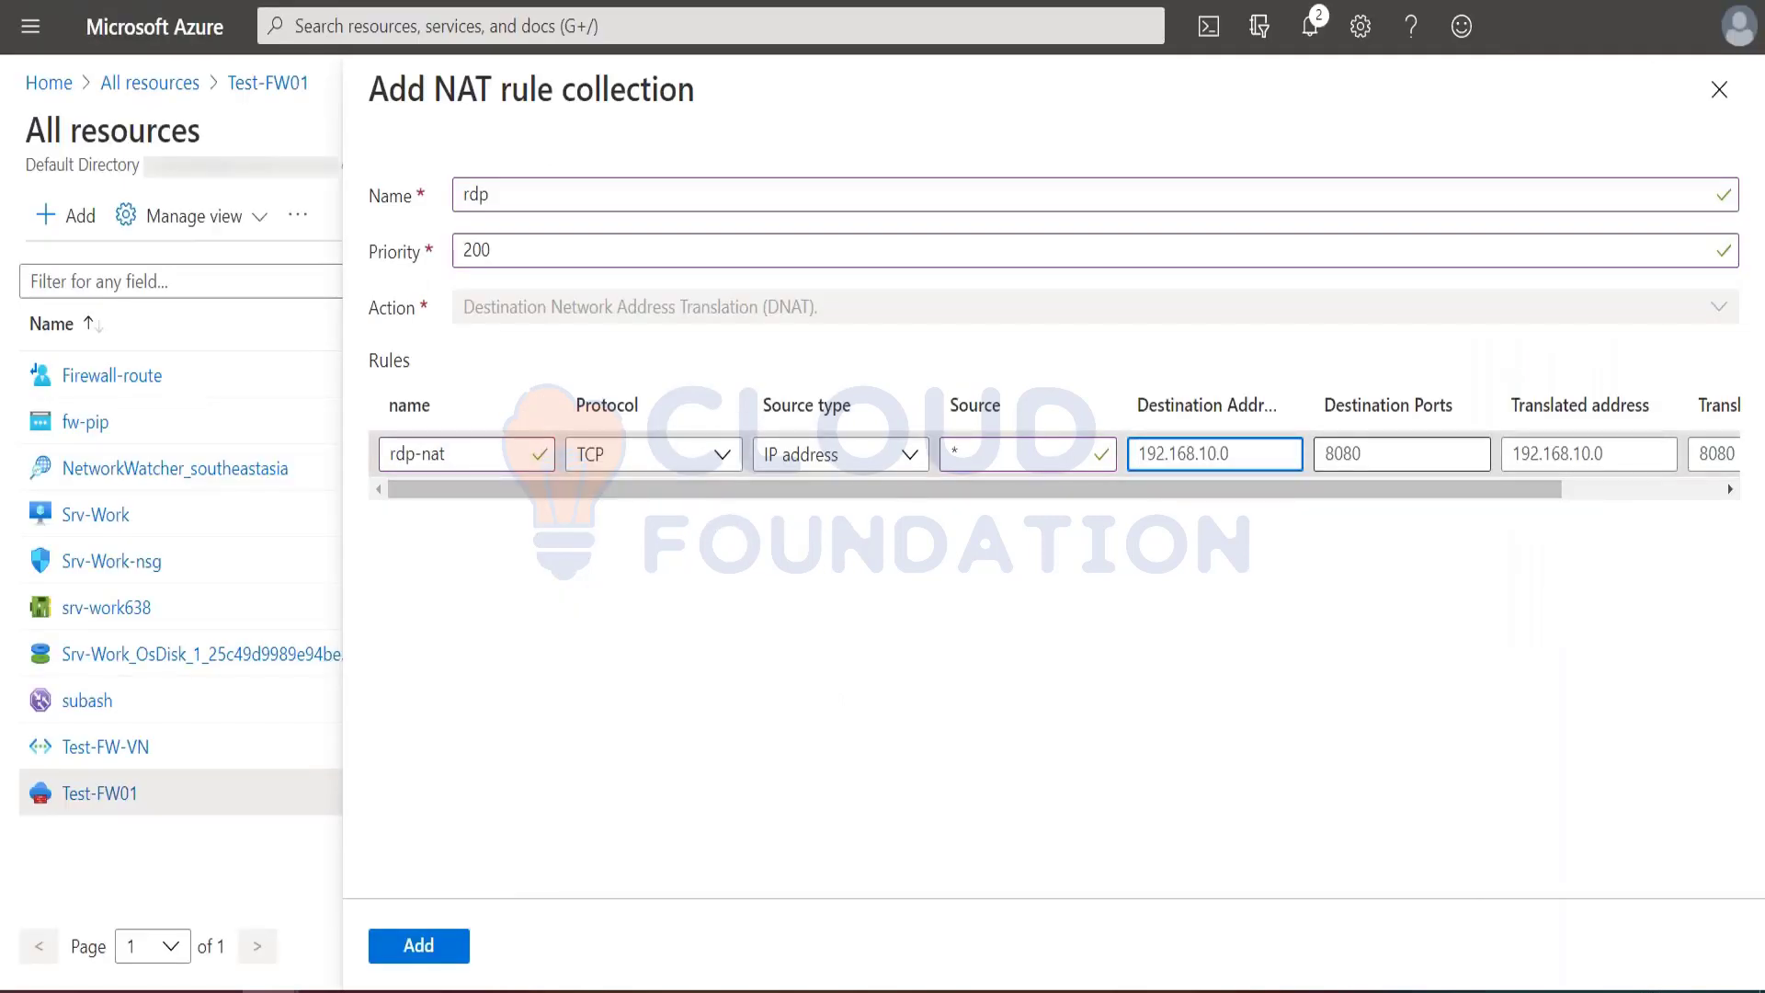
{"action": "left_click", "coordinate": [1327, 453]}
{"action": "key", "text": "ctrl+v"}
{"action": "left_click", "coordinate": [1534, 451]}
{"action": "key", "text": "alt+Tab"}
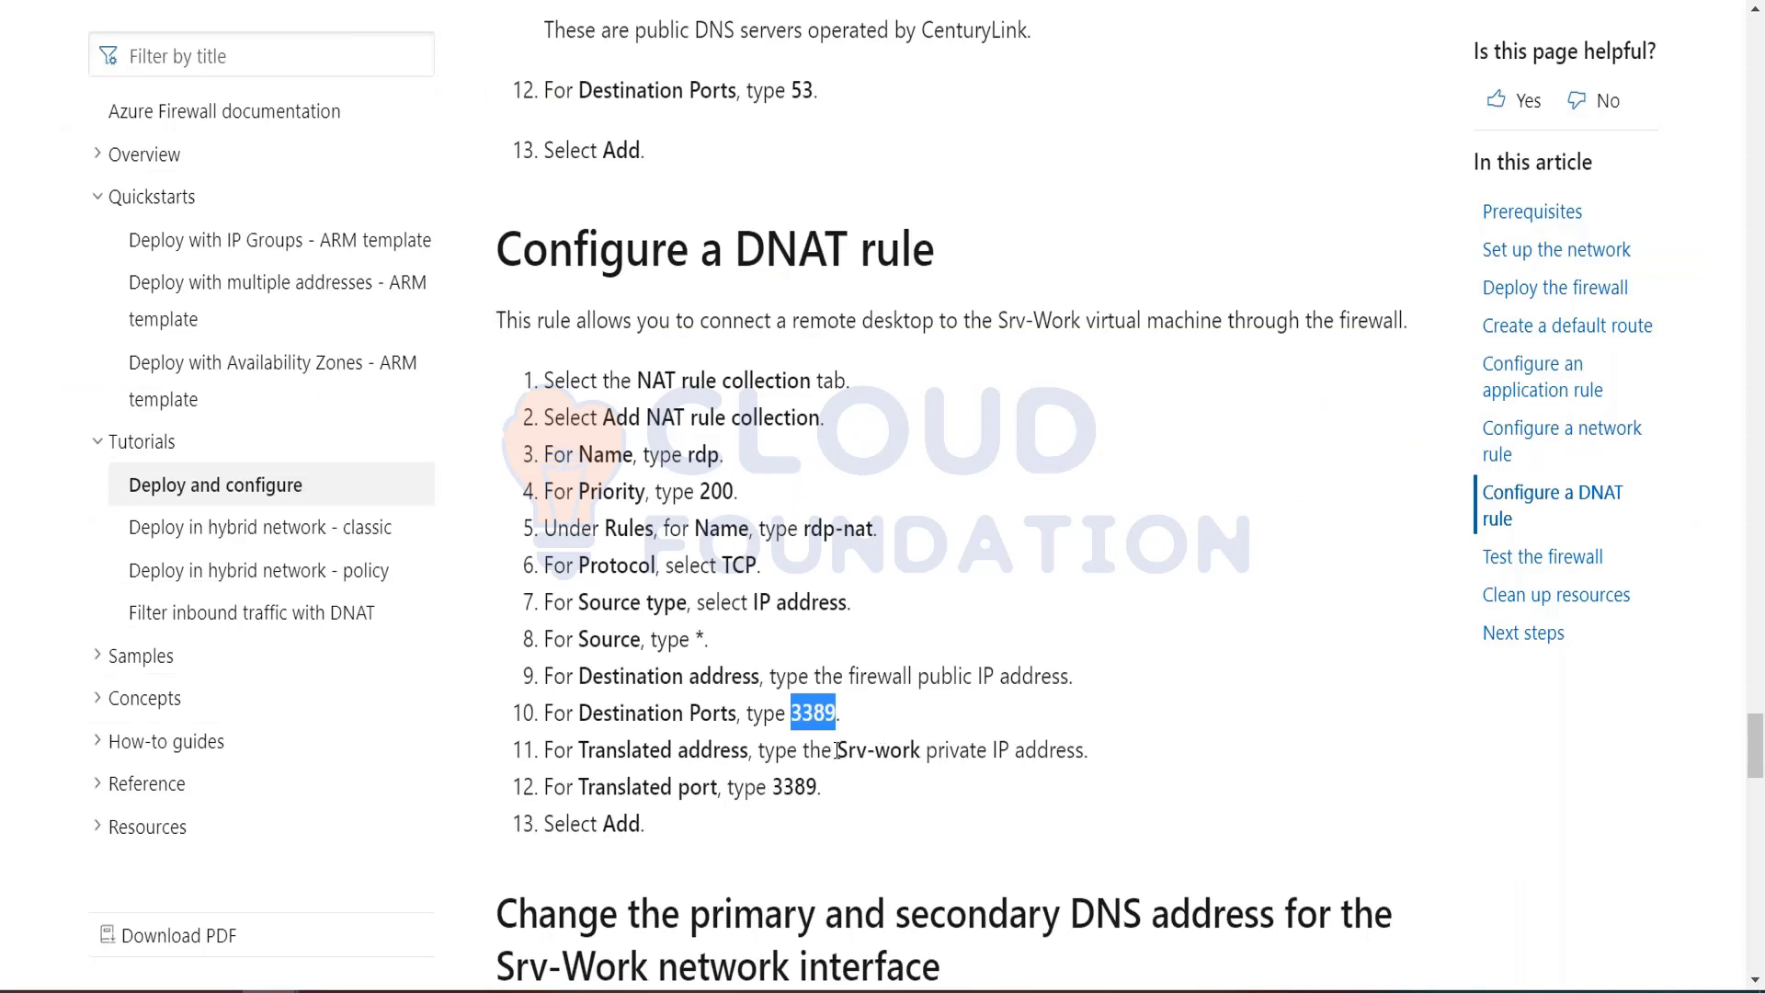
{"action": "key", "text": "alt+Tab"}
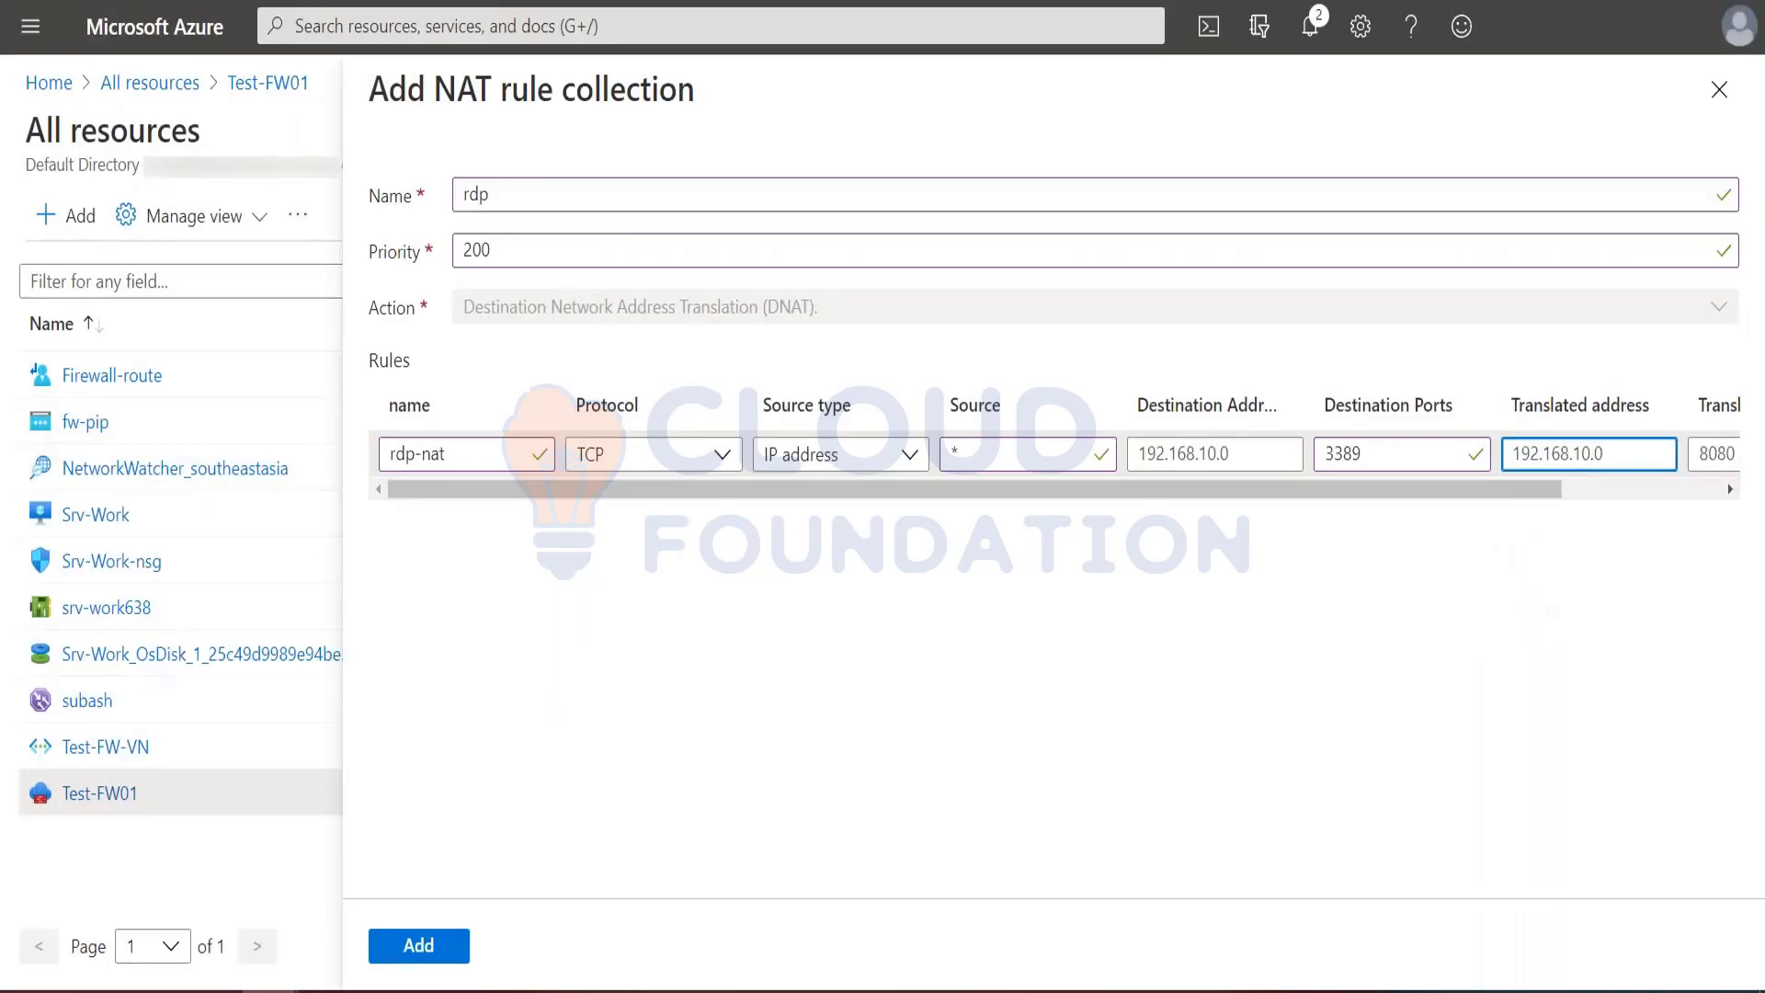
Step: Open the Azure portal in a new browser tab and go to the Test-FW01 firewall's overview
{"action": "key", "text": "ctrl+t"}
{"action": "type", "text": "port"}
{"action": "key", "text": "Return"}
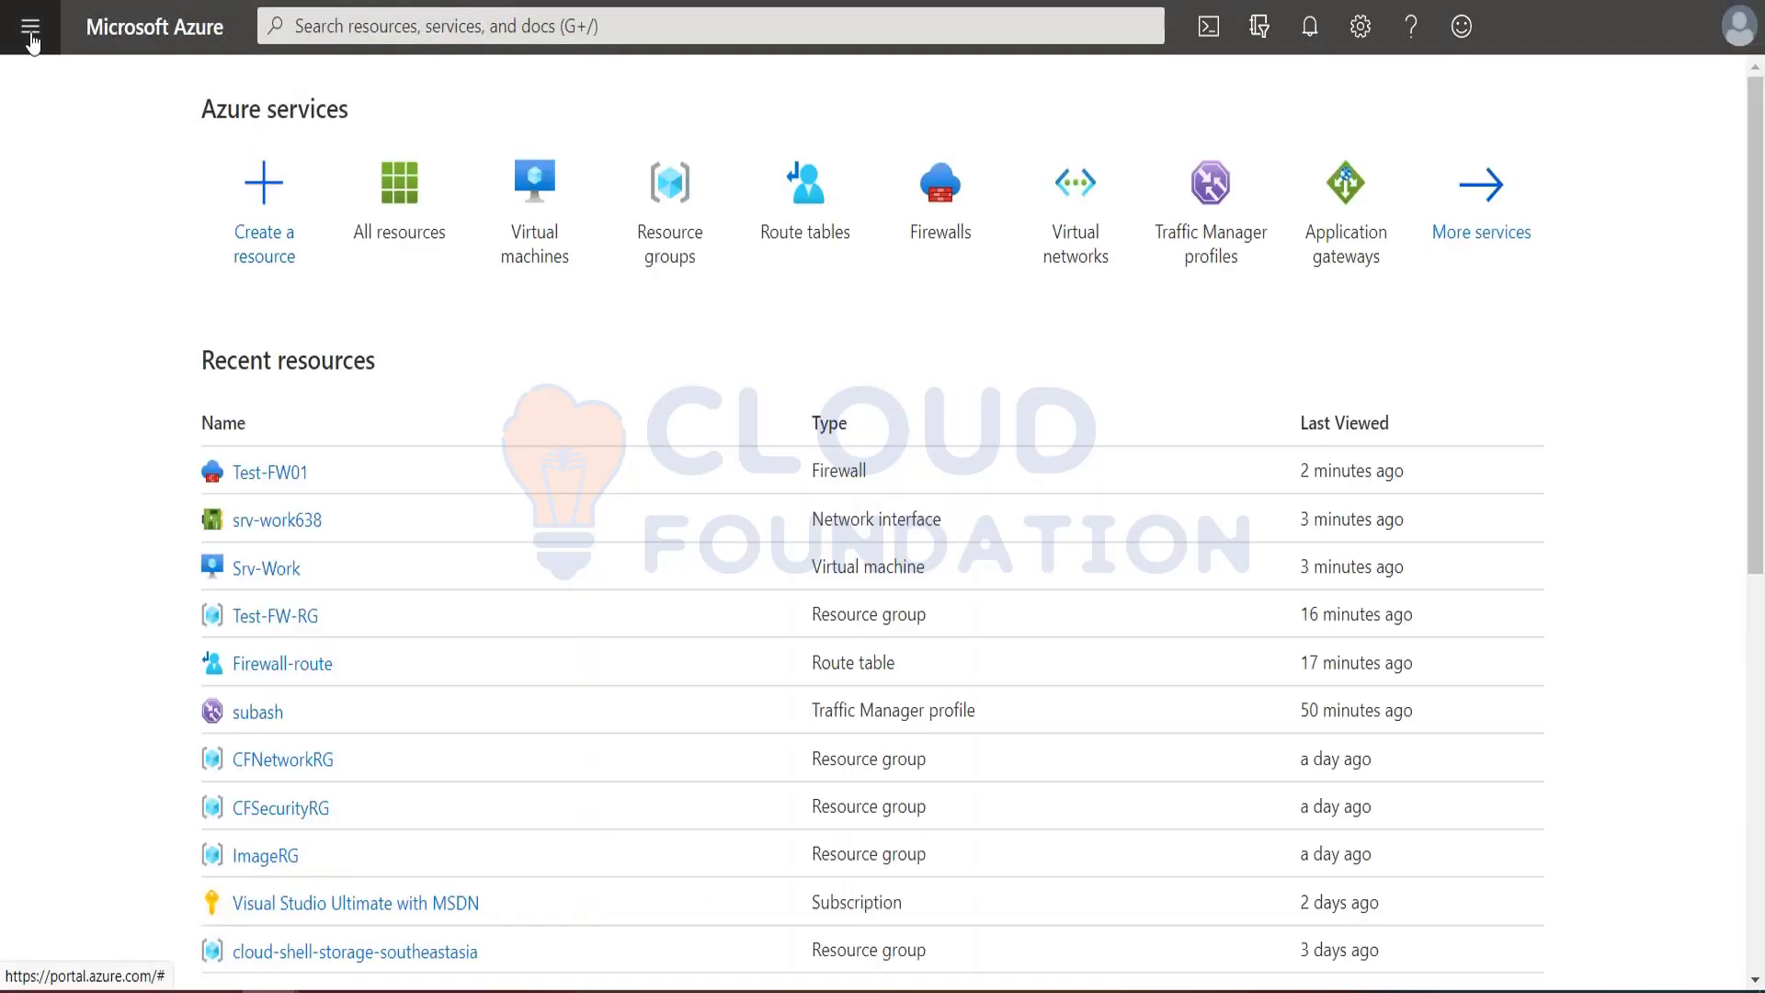
{"action": "left_click", "coordinate": [28, 28]}
{"action": "left_click", "coordinate": [573, 398]}
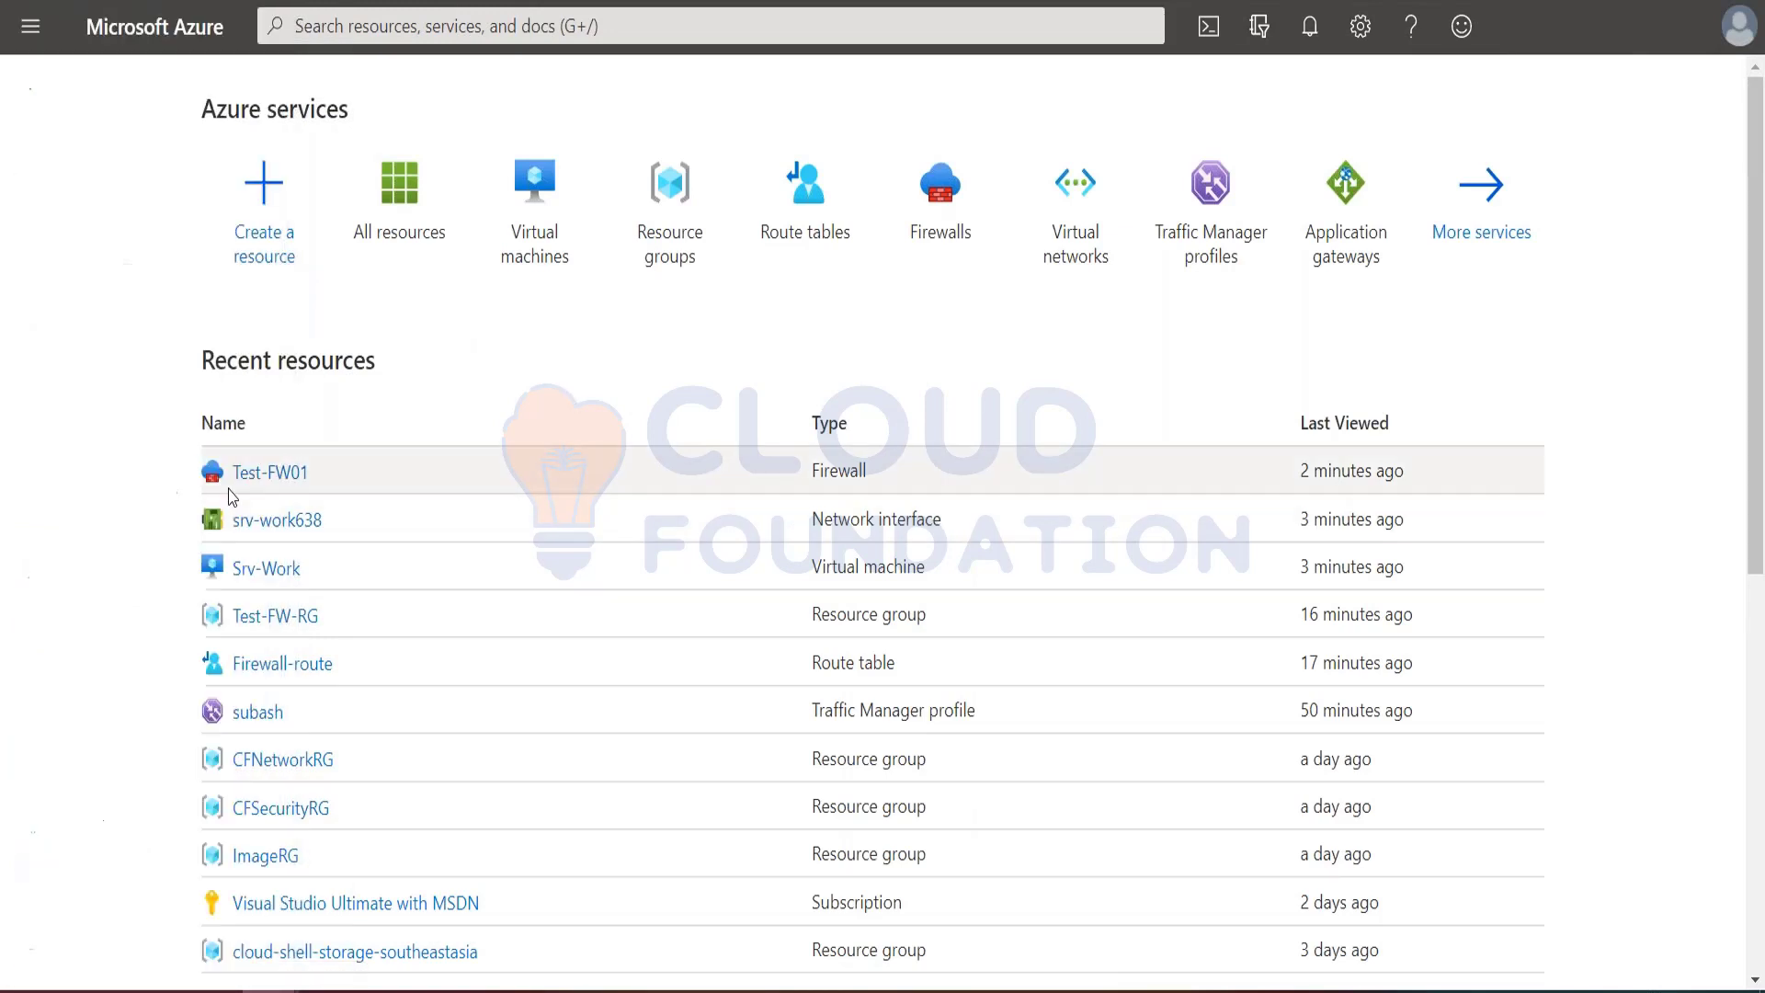
{"action": "left_click", "coordinate": [270, 472]}
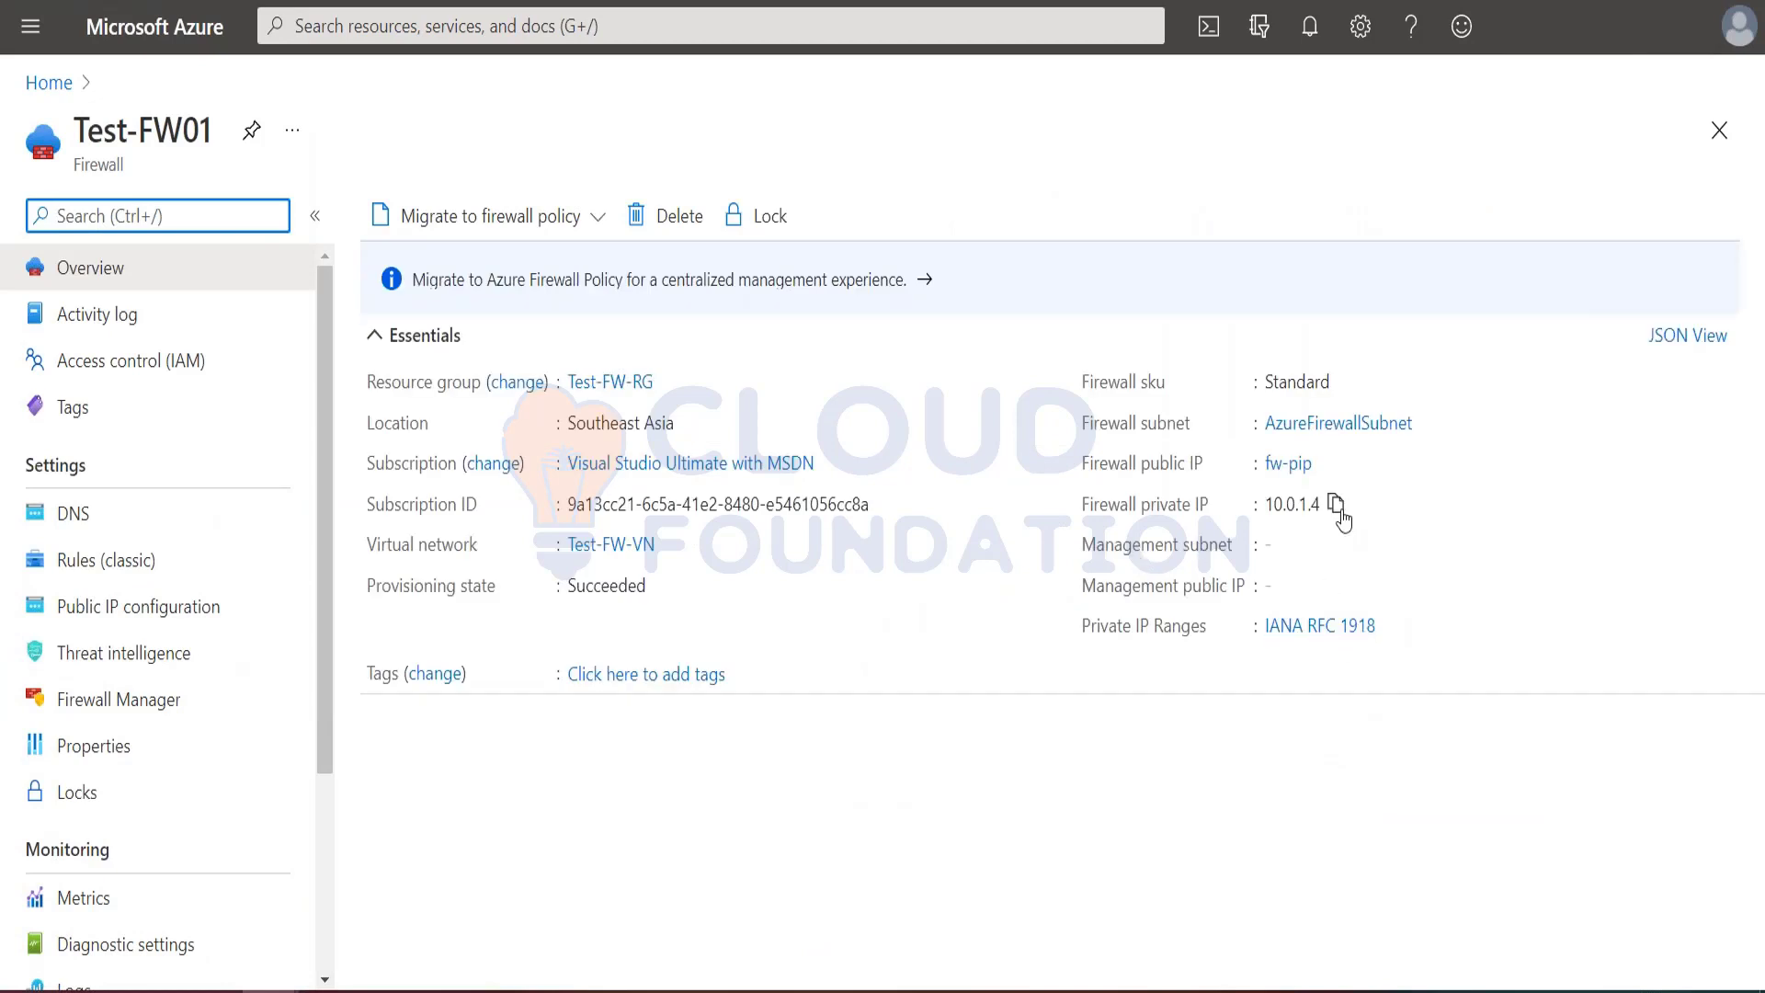
Step: Copy the IP address of the firewall's public IP fw-pip and use it, 20.197.97.196, as the rdp-nat rule's destination address
{"action": "left_click", "coordinate": [1290, 464]}
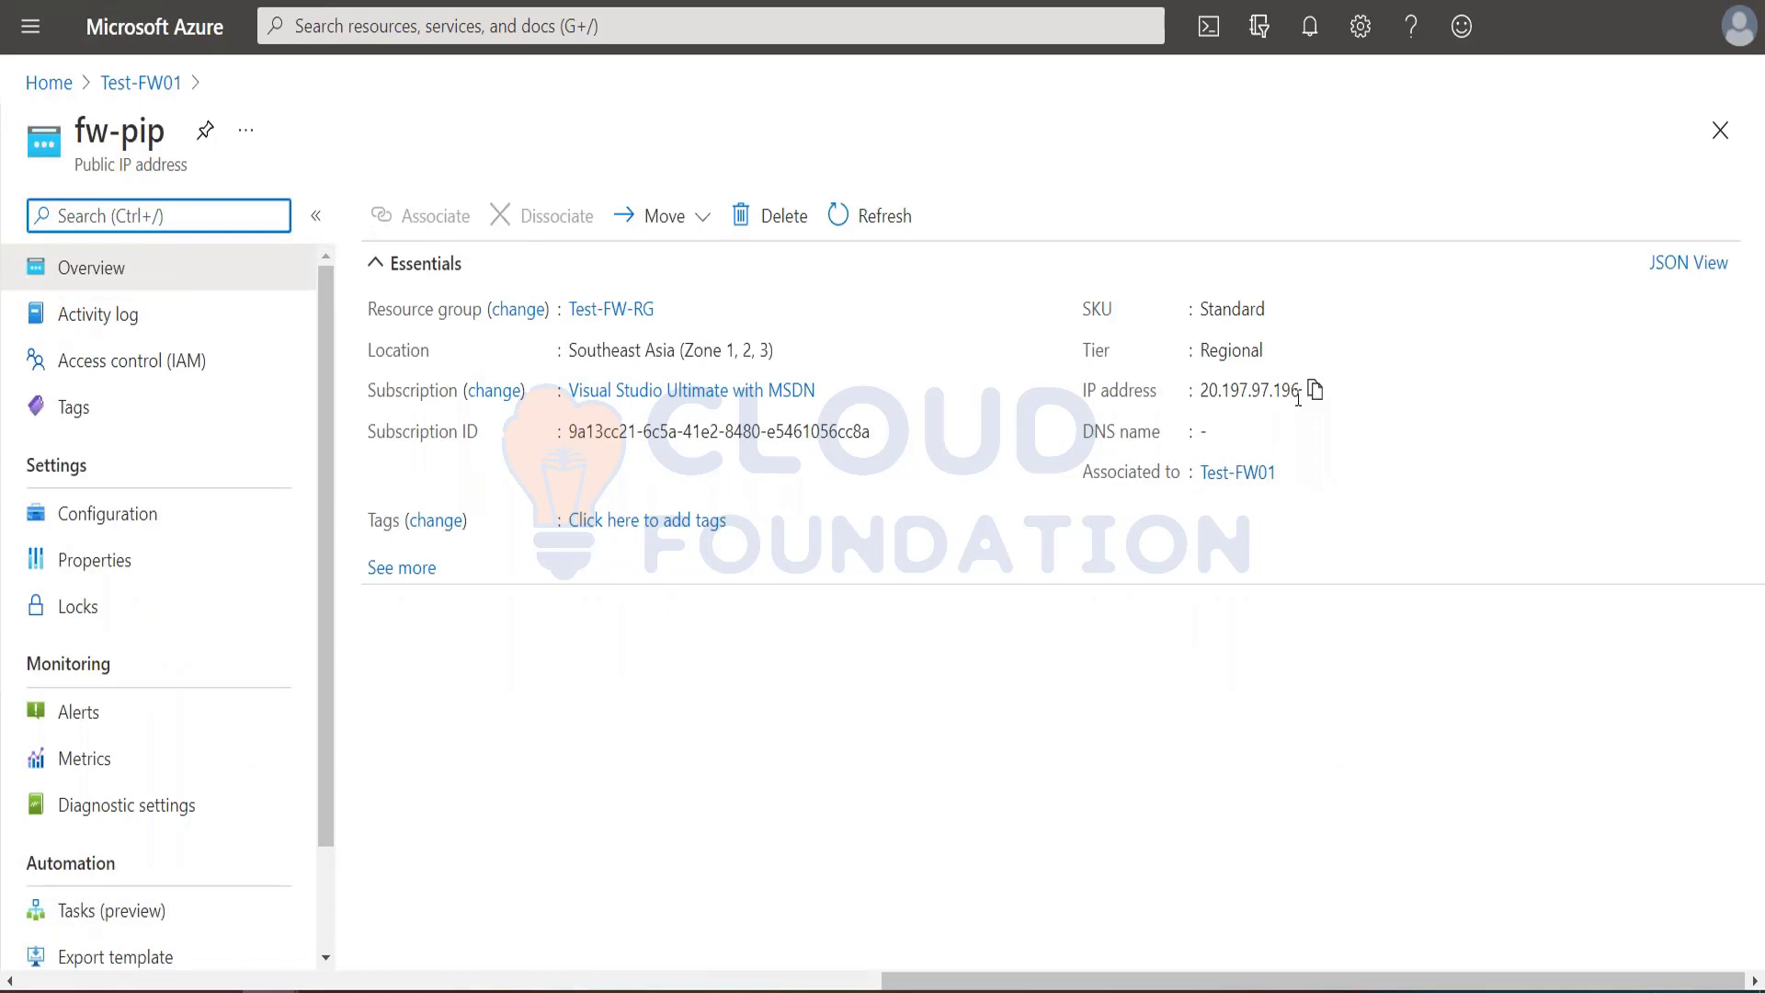
{"action": "left_click", "coordinate": [1316, 390]}
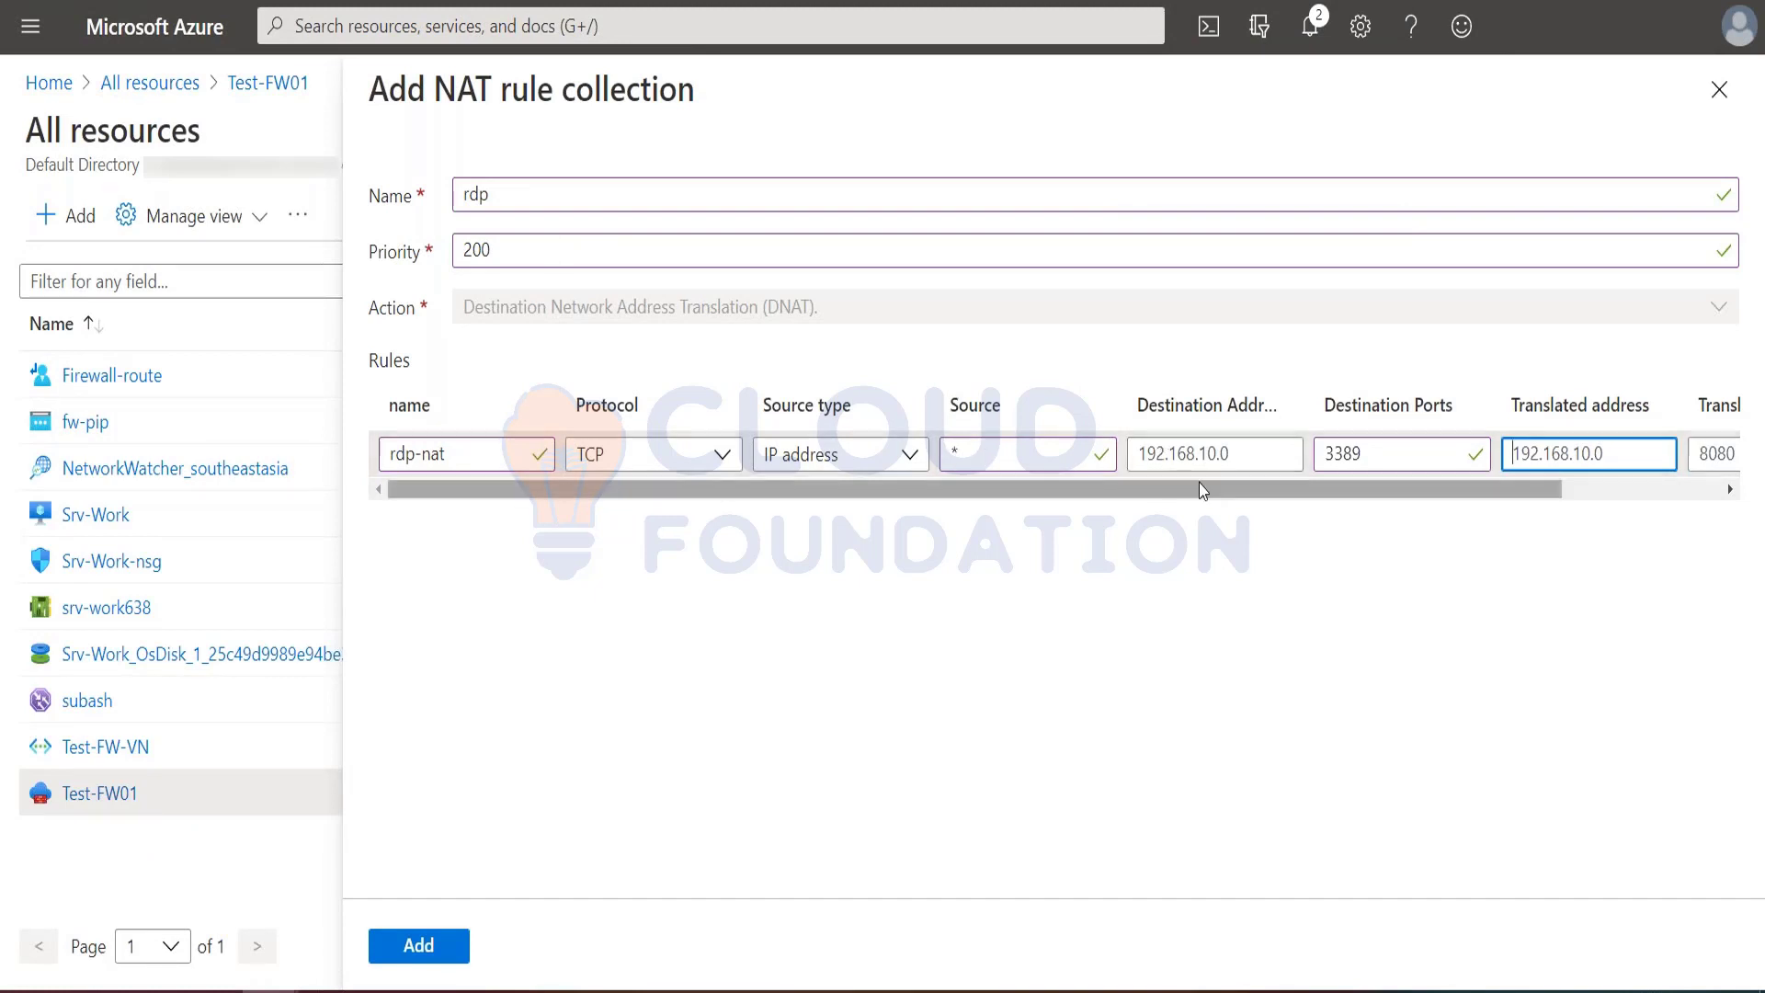
{"action": "left_click", "coordinate": [1213, 457]}
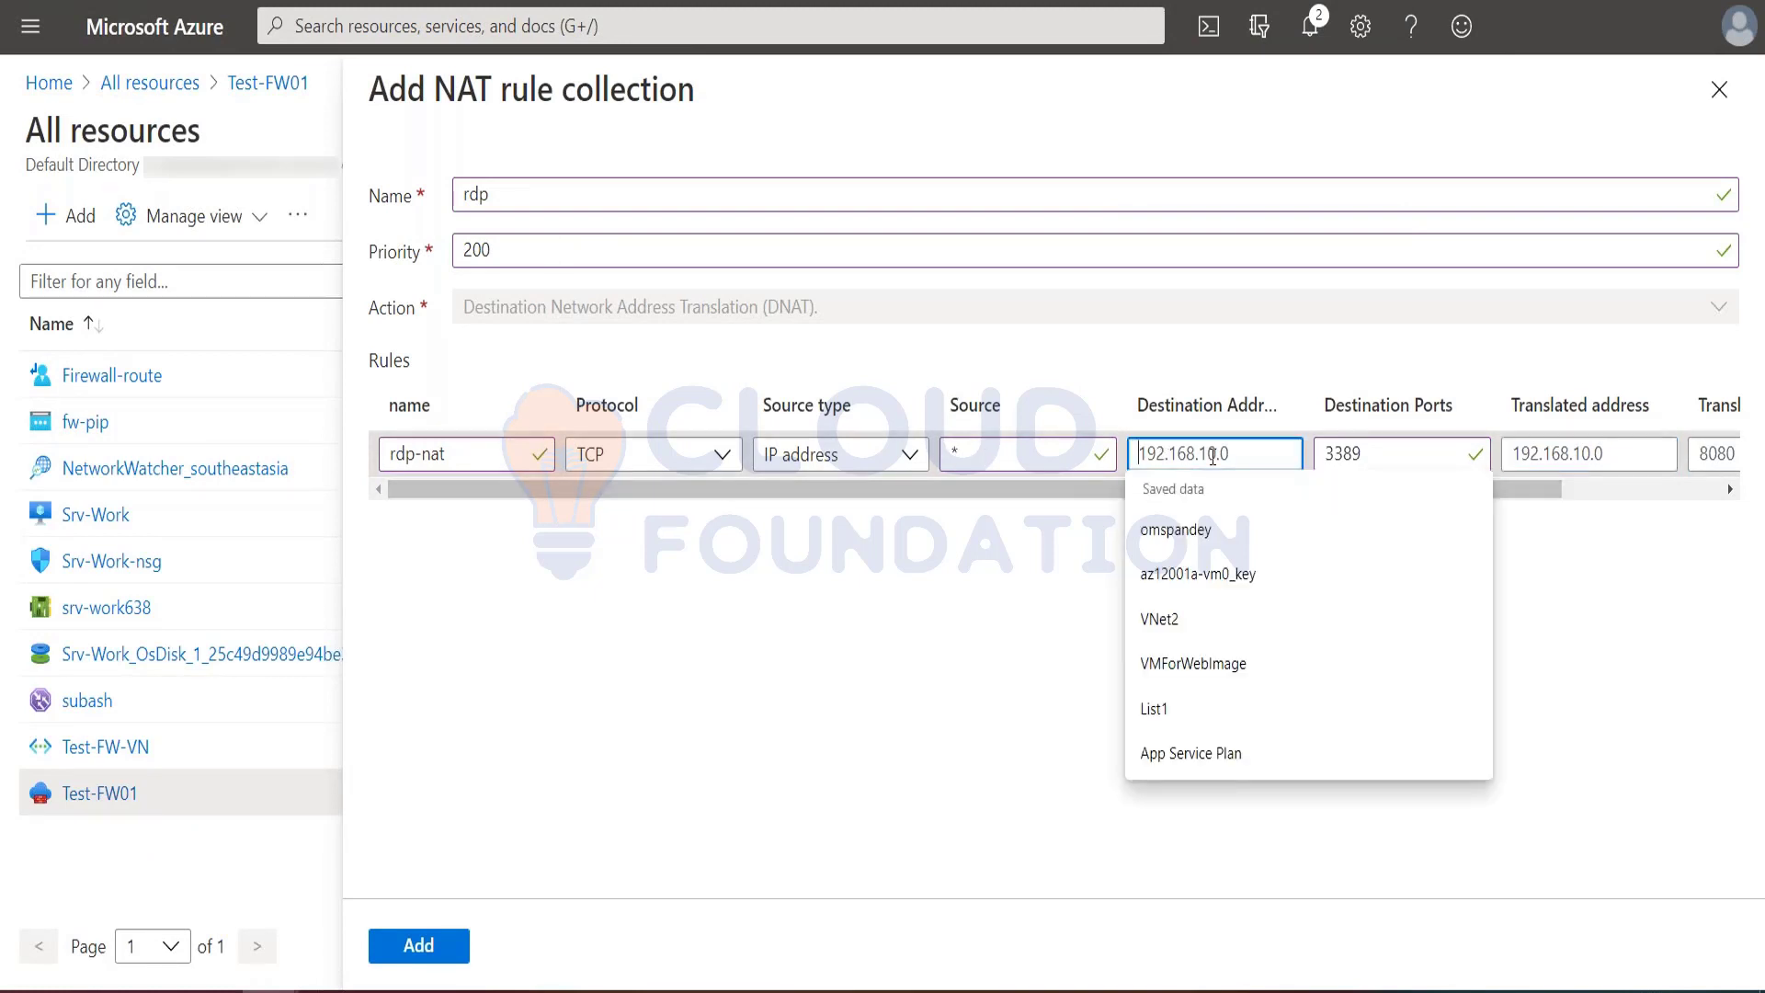
{"action": "key", "text": "ctrl+v"}
Step: Look up the Srv-Work virtual machine's private IP address and set the rdp-nat rule's translated address to 10.0.2.4
{"action": "left_click", "coordinate": [1542, 451]}
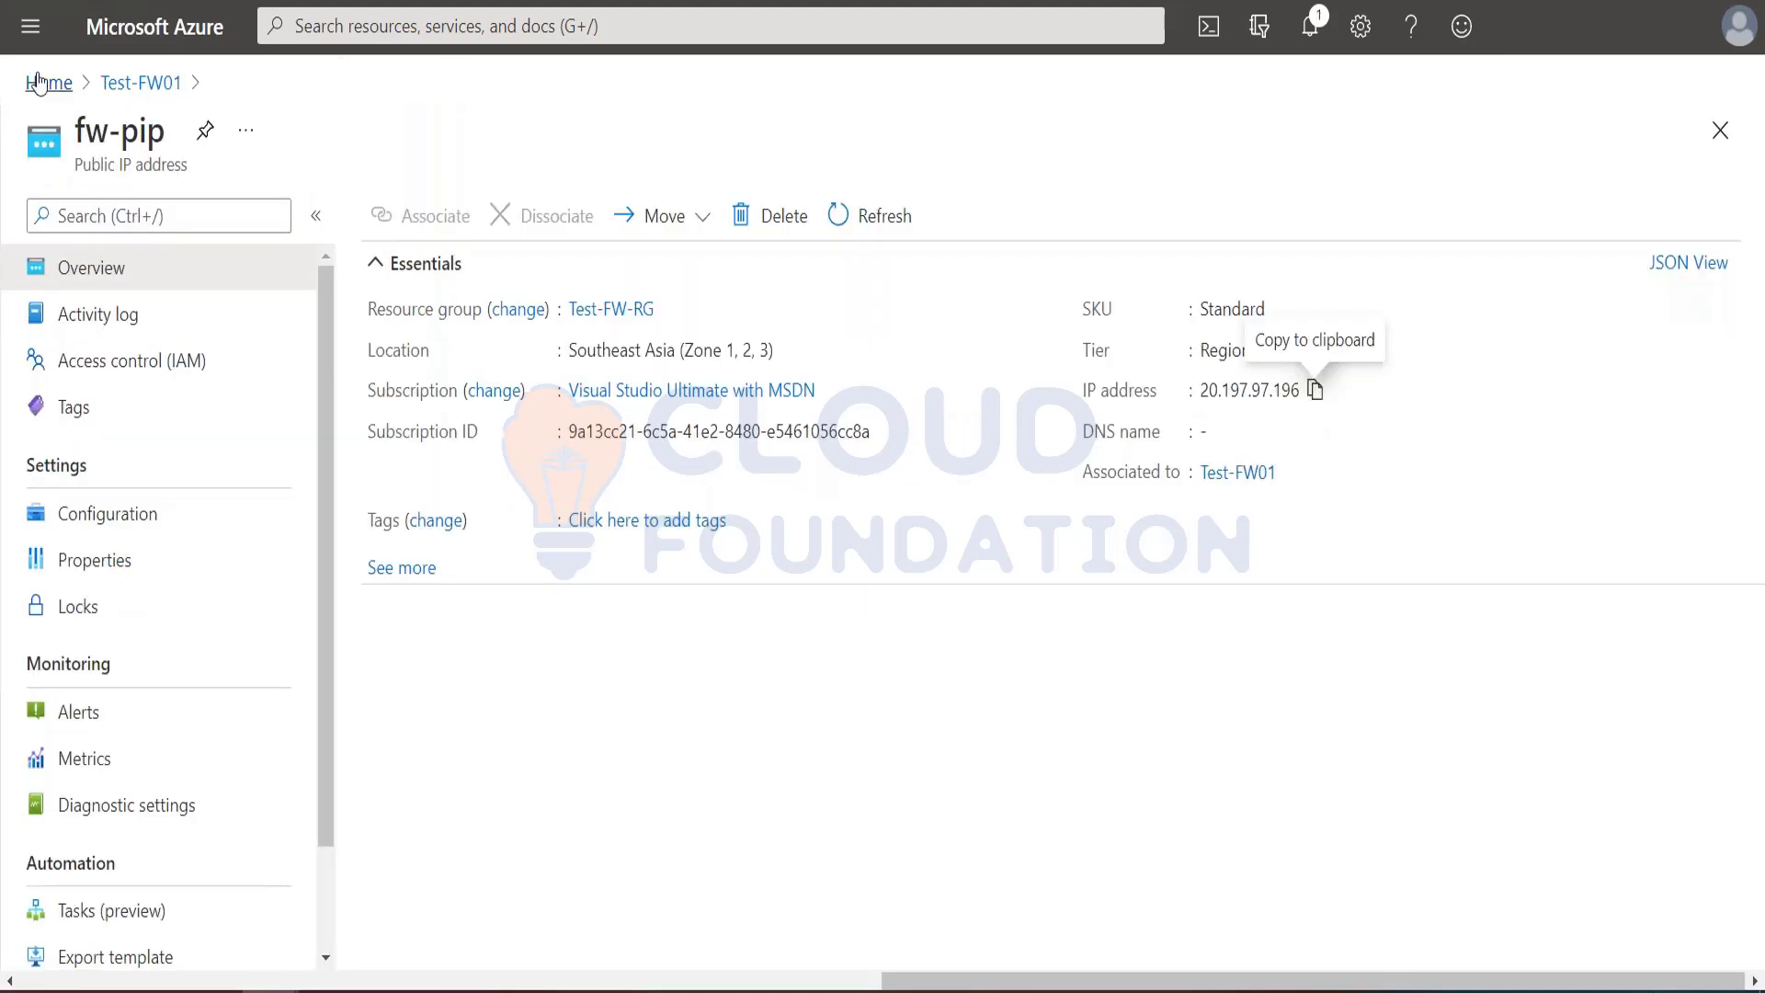
{"action": "left_click", "coordinate": [30, 26]}
{"action": "left_click", "coordinate": [97, 548]}
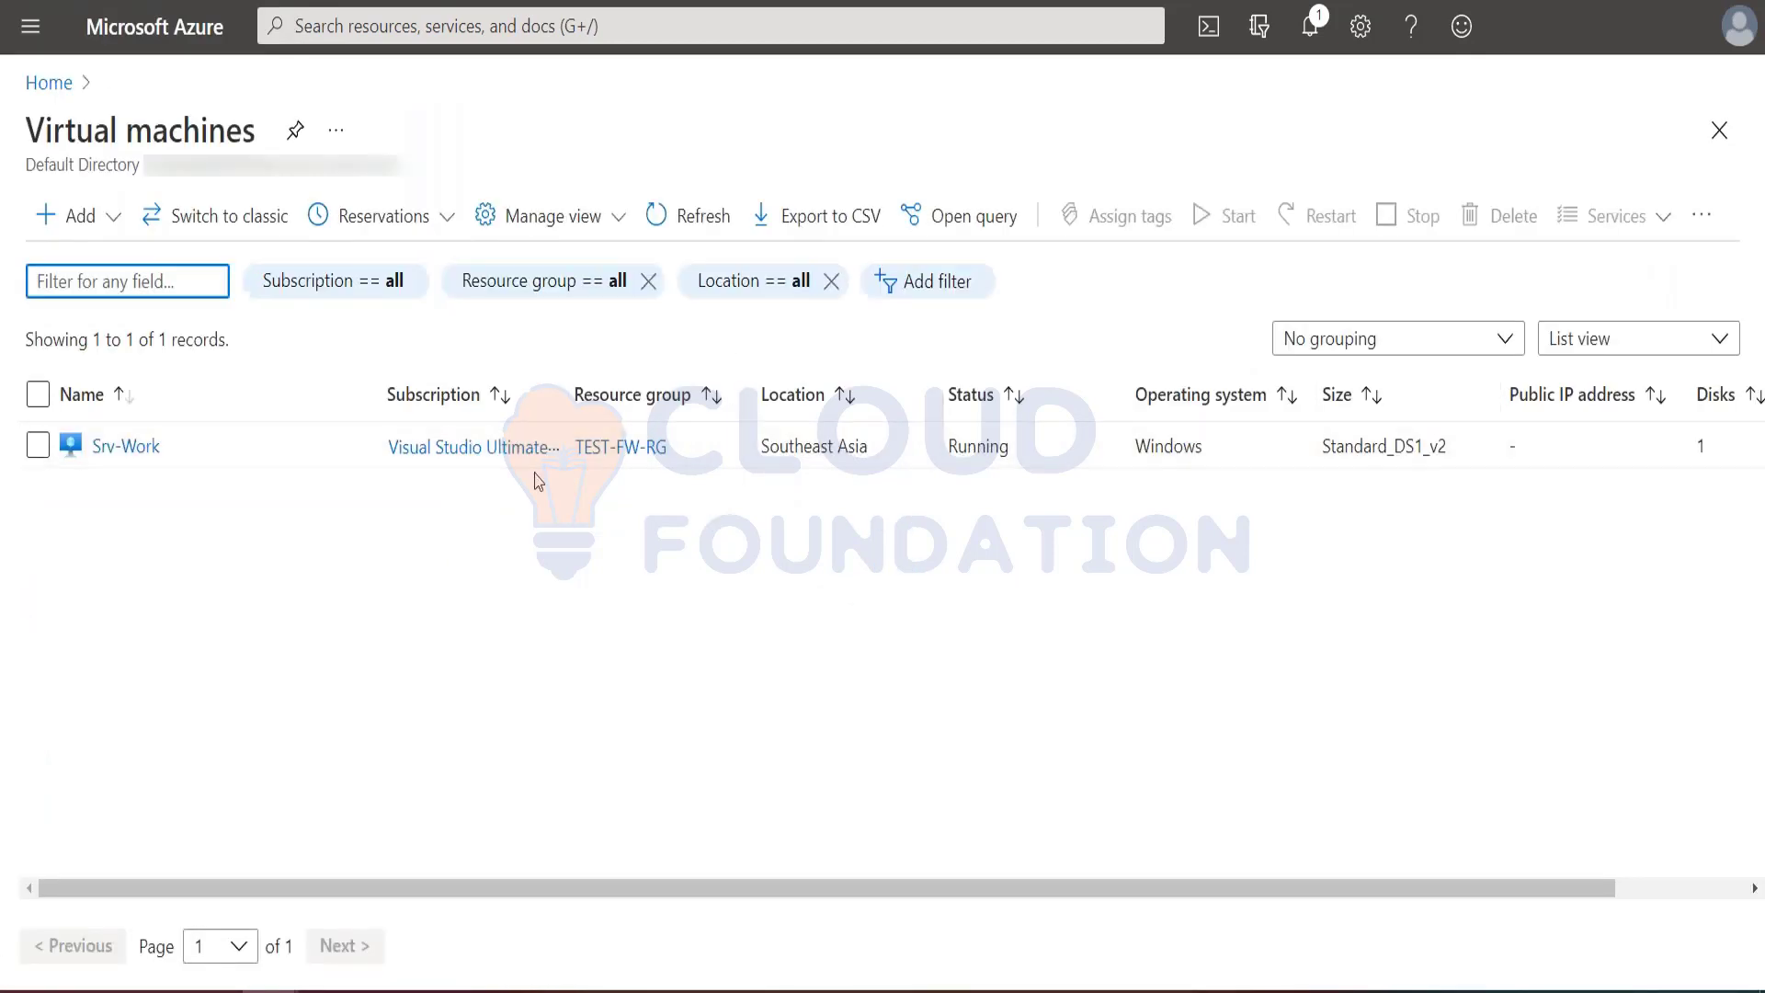
{"action": "left_click", "coordinate": [135, 448]}
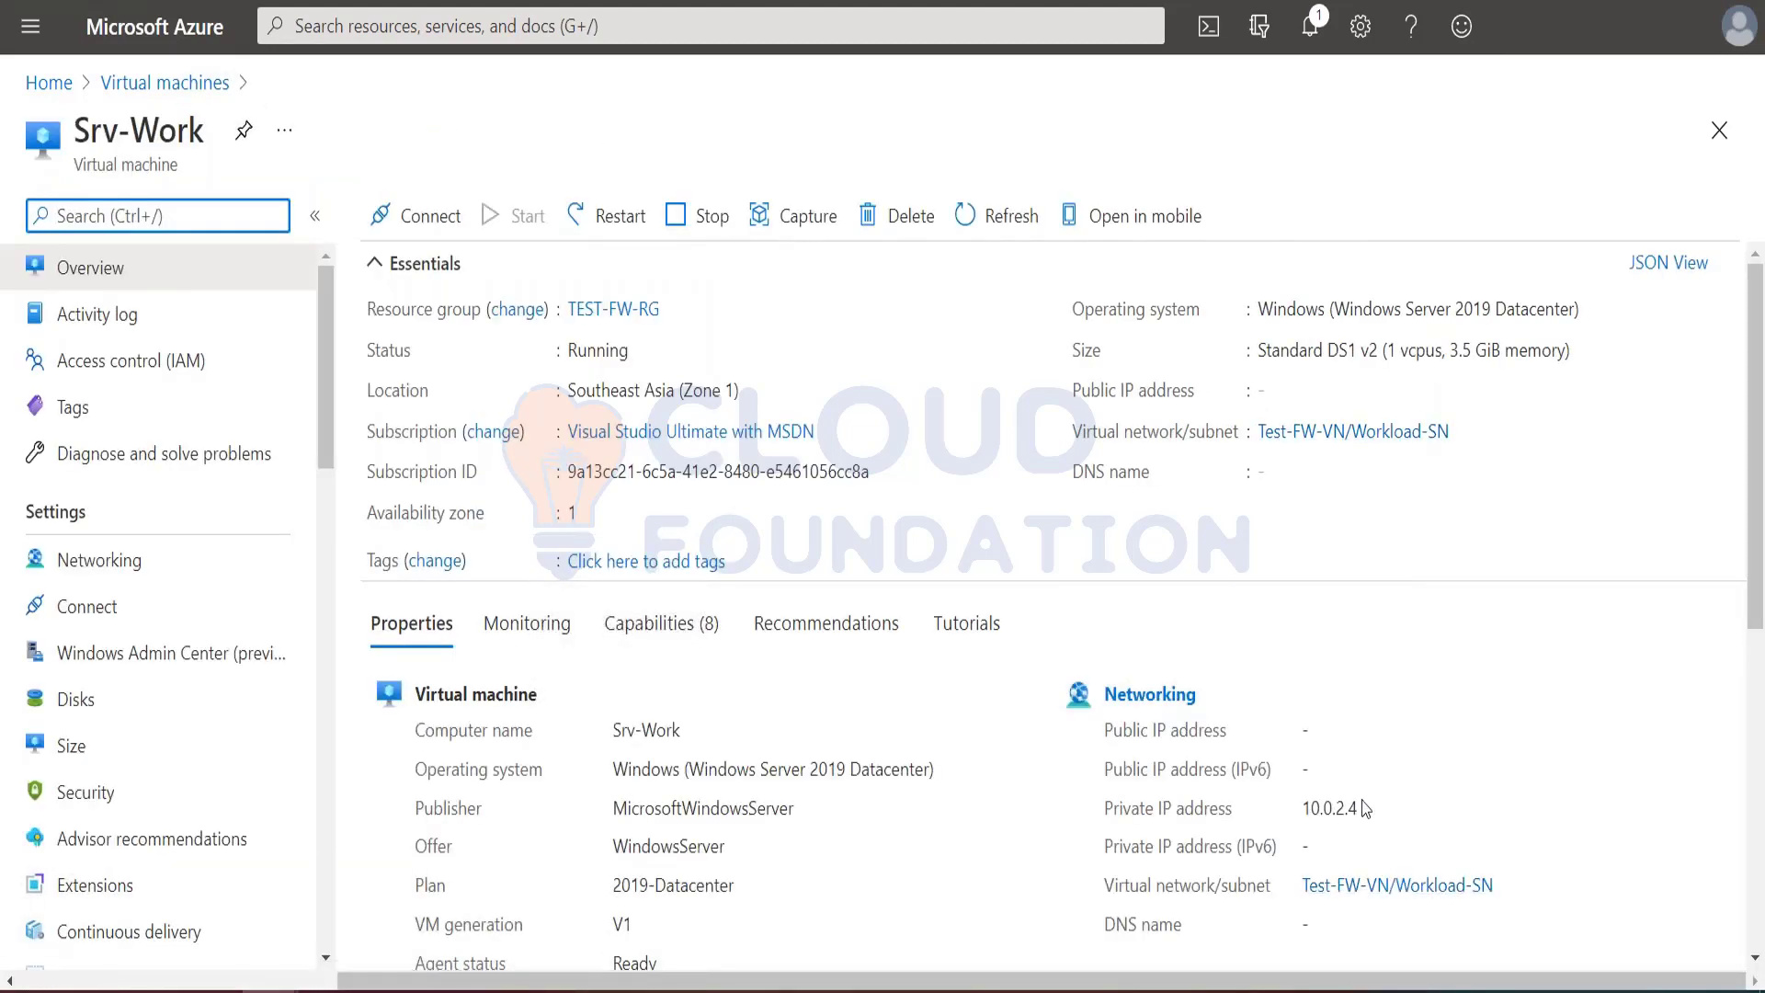
{"action": "left_click_drag", "start_coordinate": [1363, 813], "coordinate": [1302, 809]}
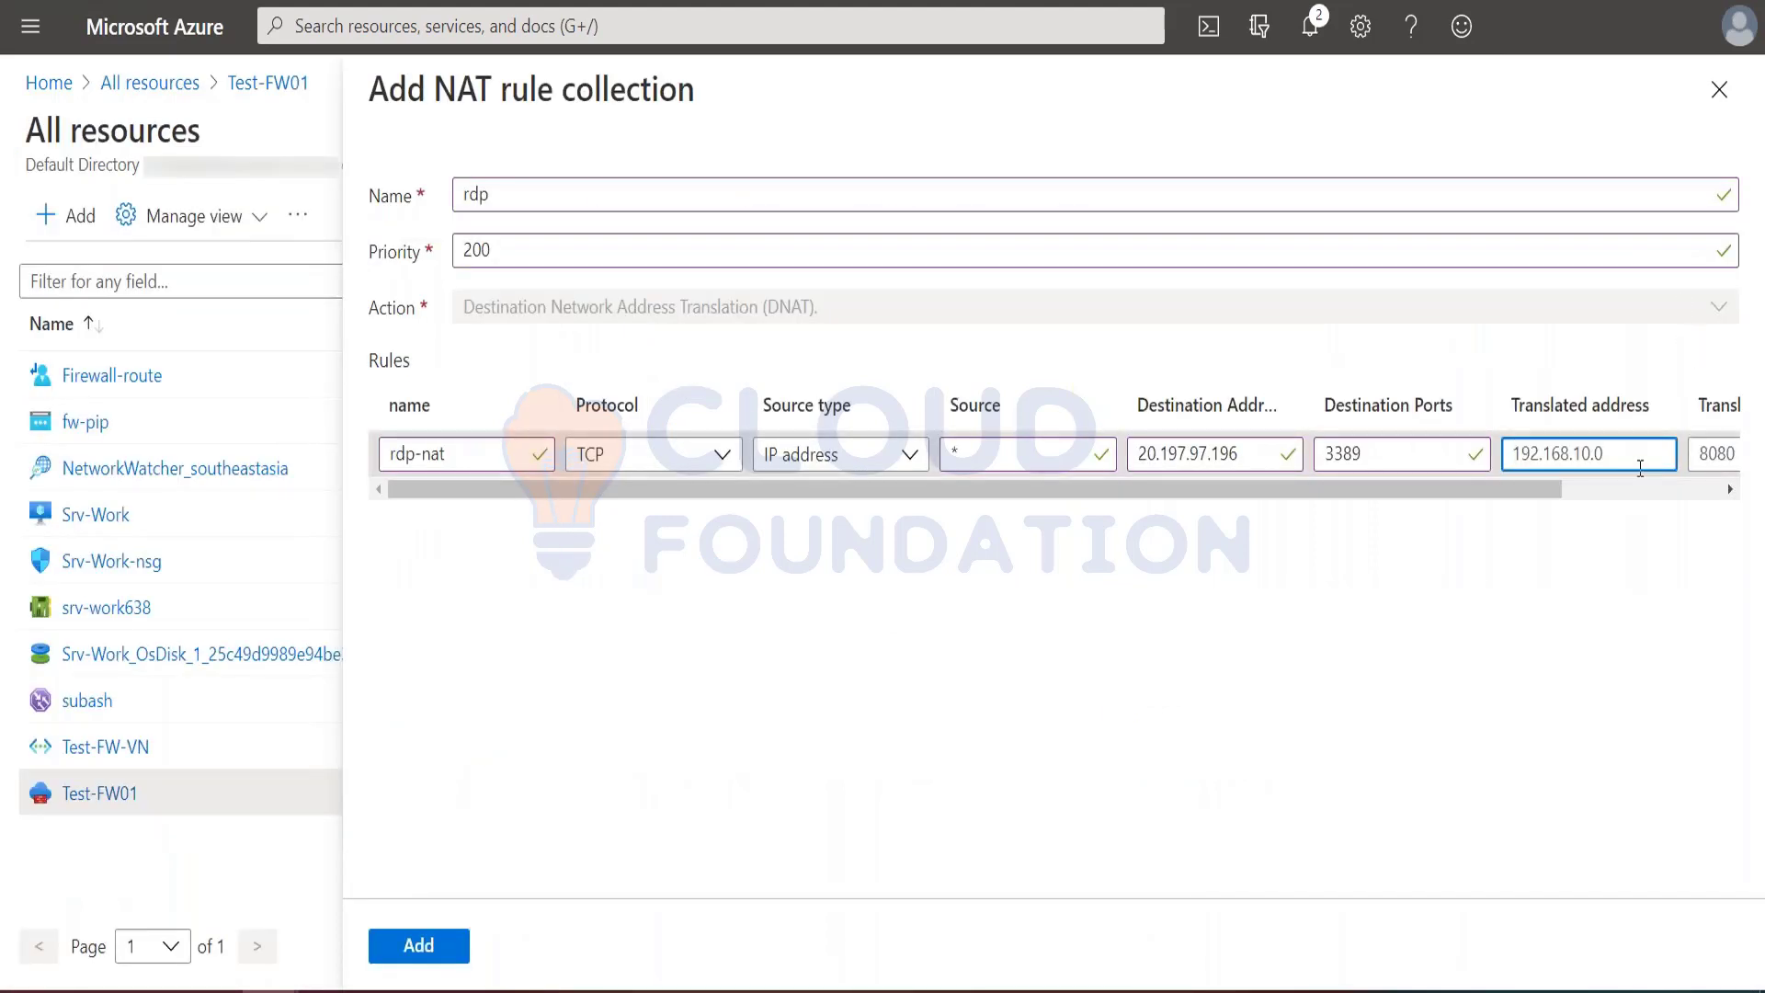
{"action": "key", "text": "ctrl+a"}
{"action": "key", "text": "ctrl+v"}
Step: Set the rdp-nat rule's translated port to 3389 and add the NAT rule collection to the firewall
{"action": "left_click_drag", "start_coordinate": [1456, 496], "coordinate": [1671, 493]}
{"action": "left_click", "coordinate": [1597, 449]}
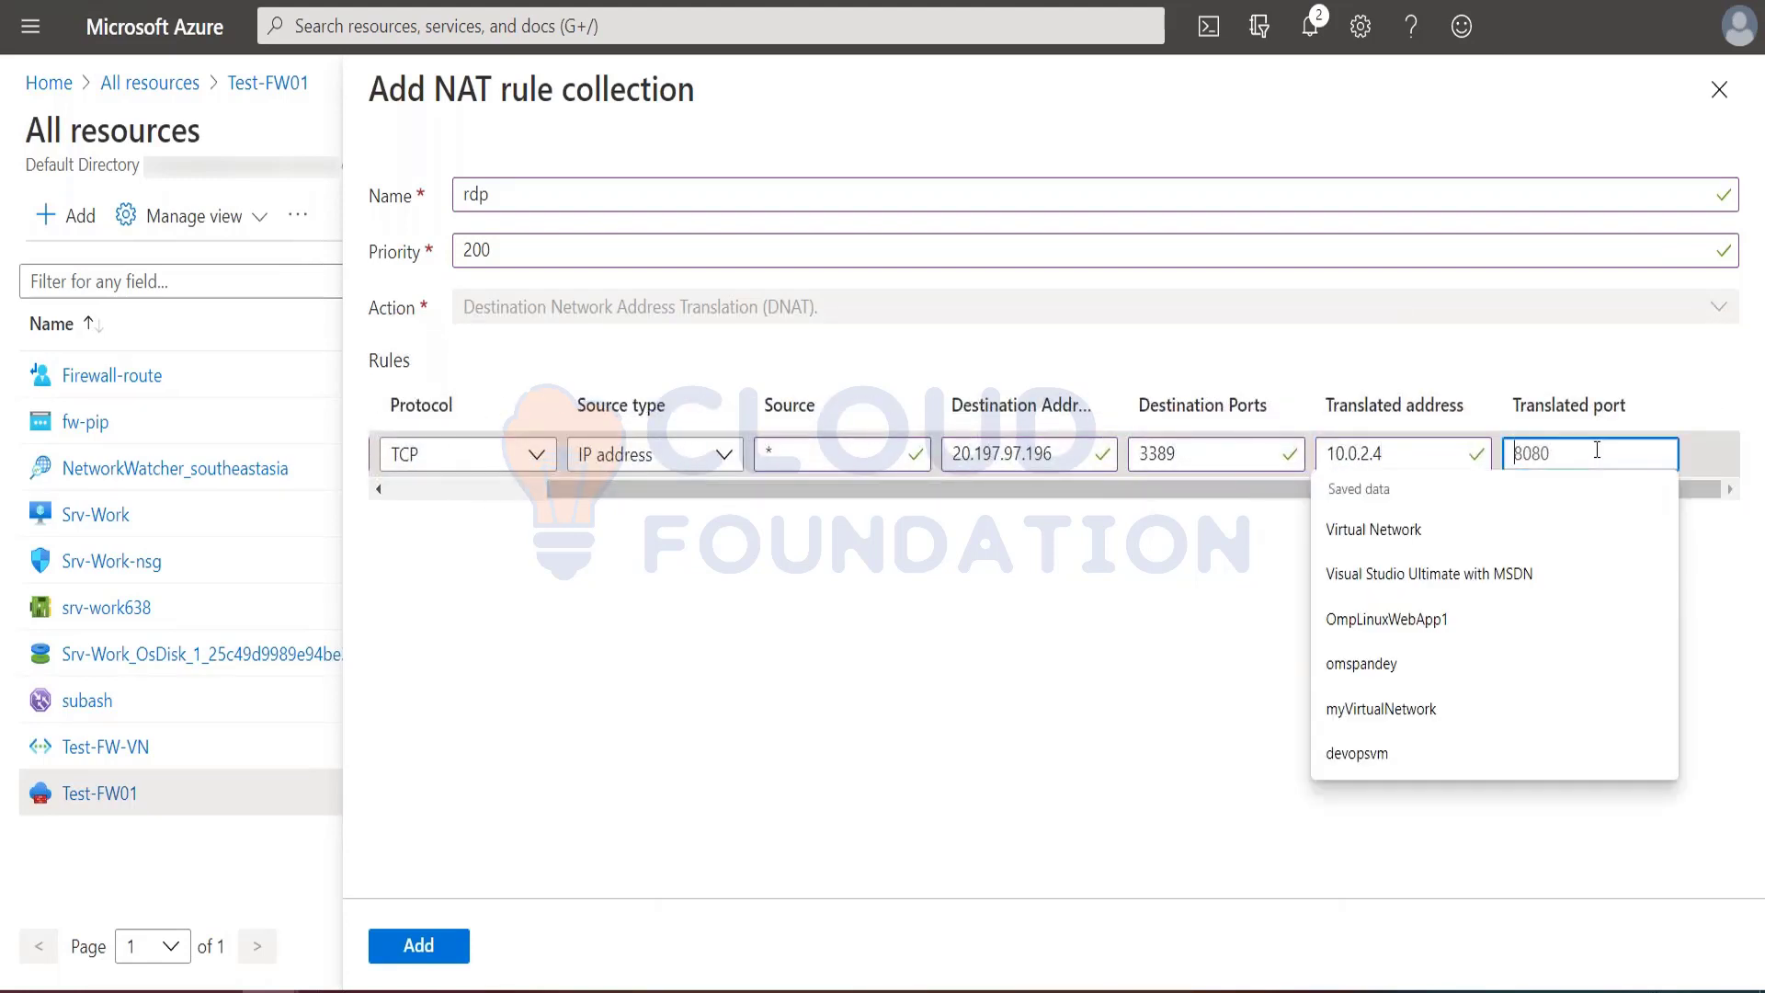
{"action": "type", "text": "3389"}
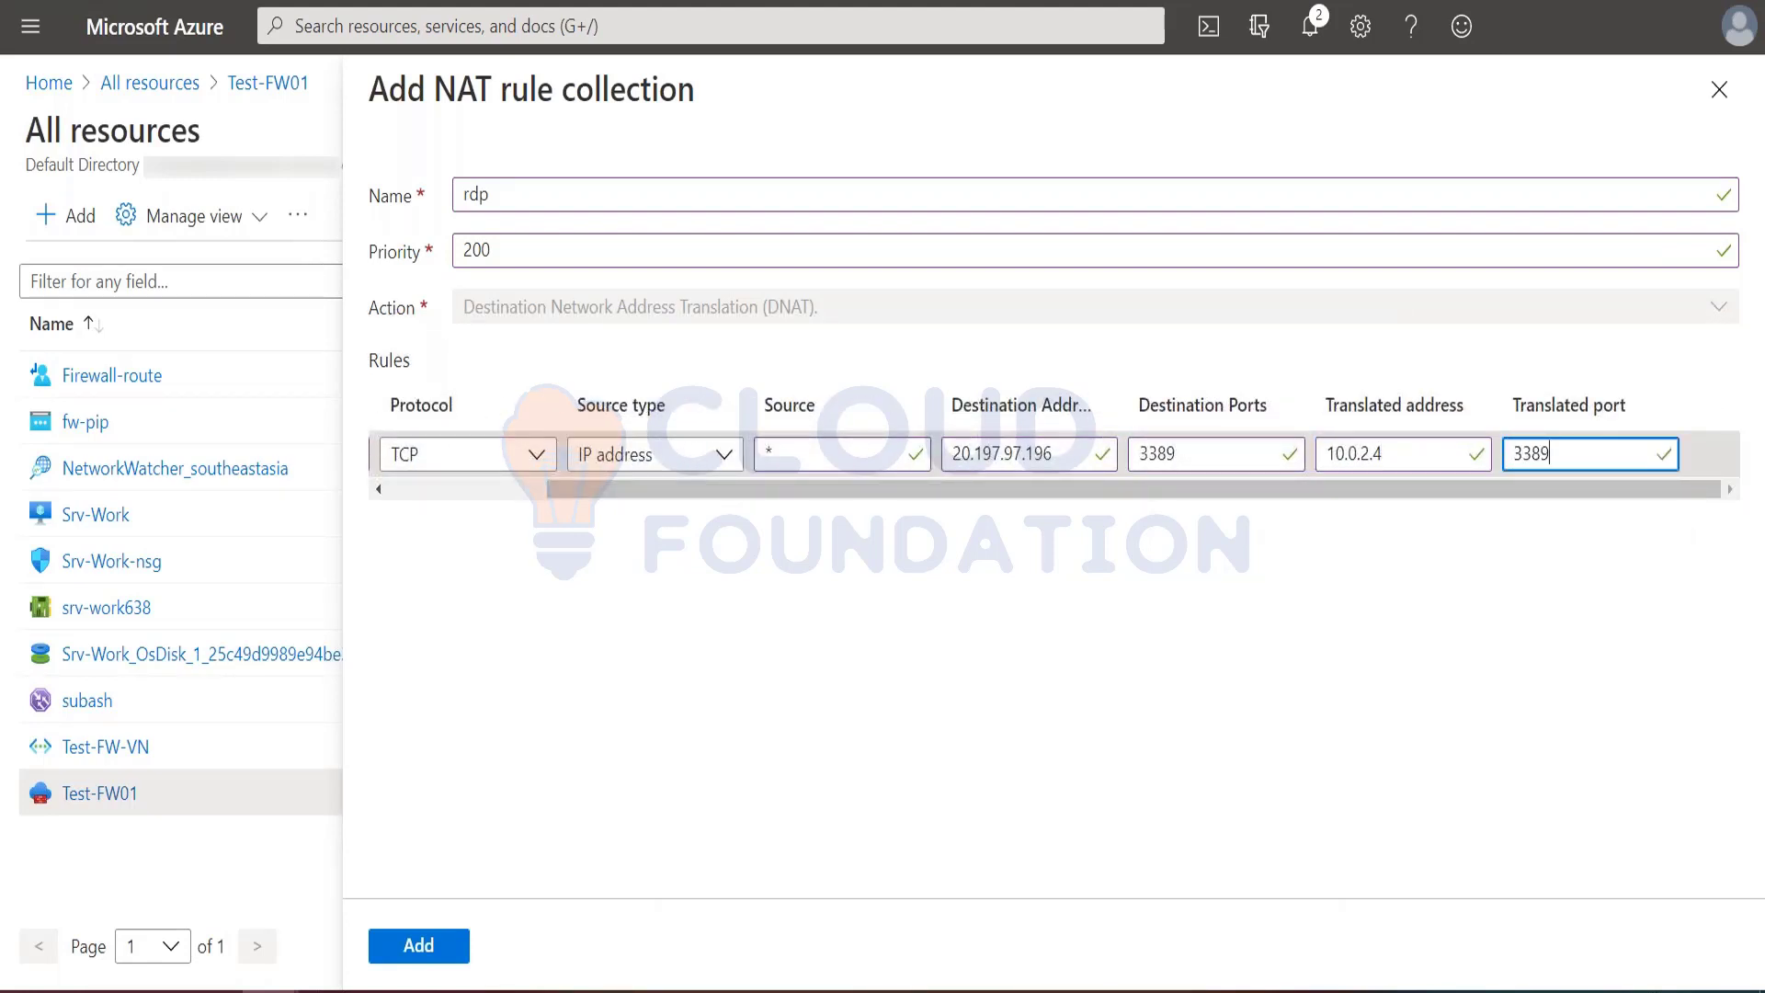
{"action": "left_click", "coordinate": [433, 951]}
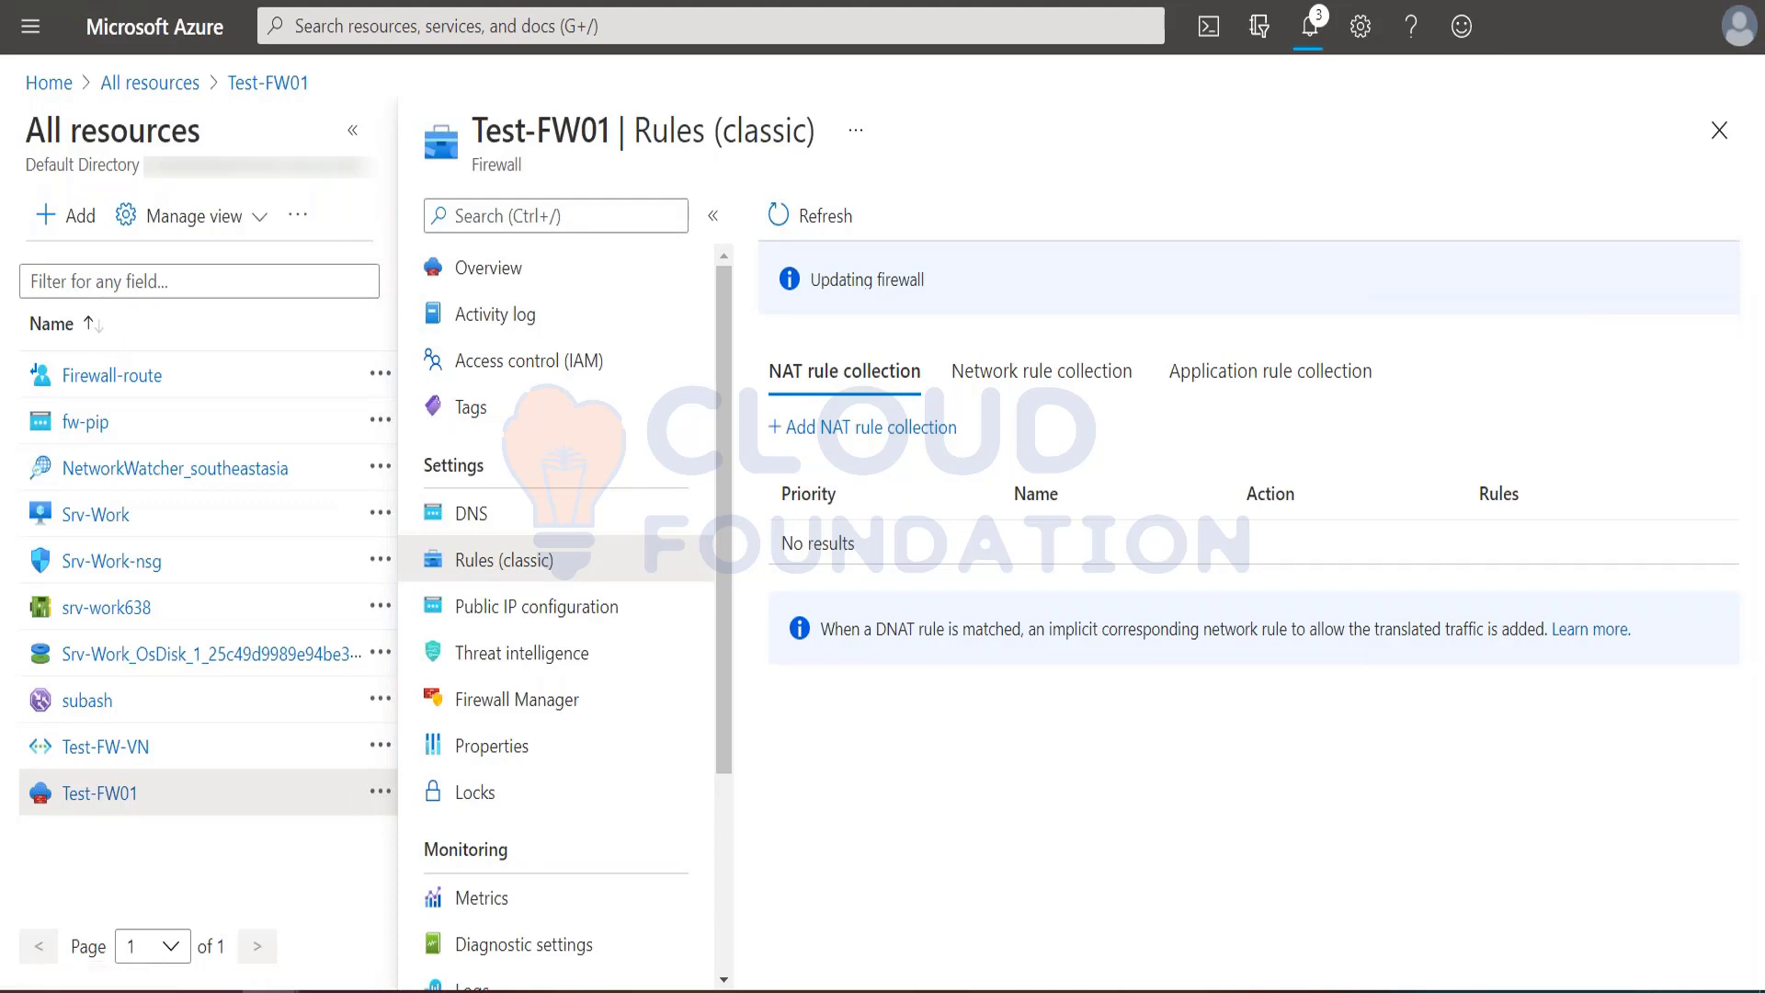
Step: Review the network and application rule collections of Test-FW01, including their individual rules, and return to the NAT rule collections
{"action": "left_click", "coordinate": [1022, 376]}
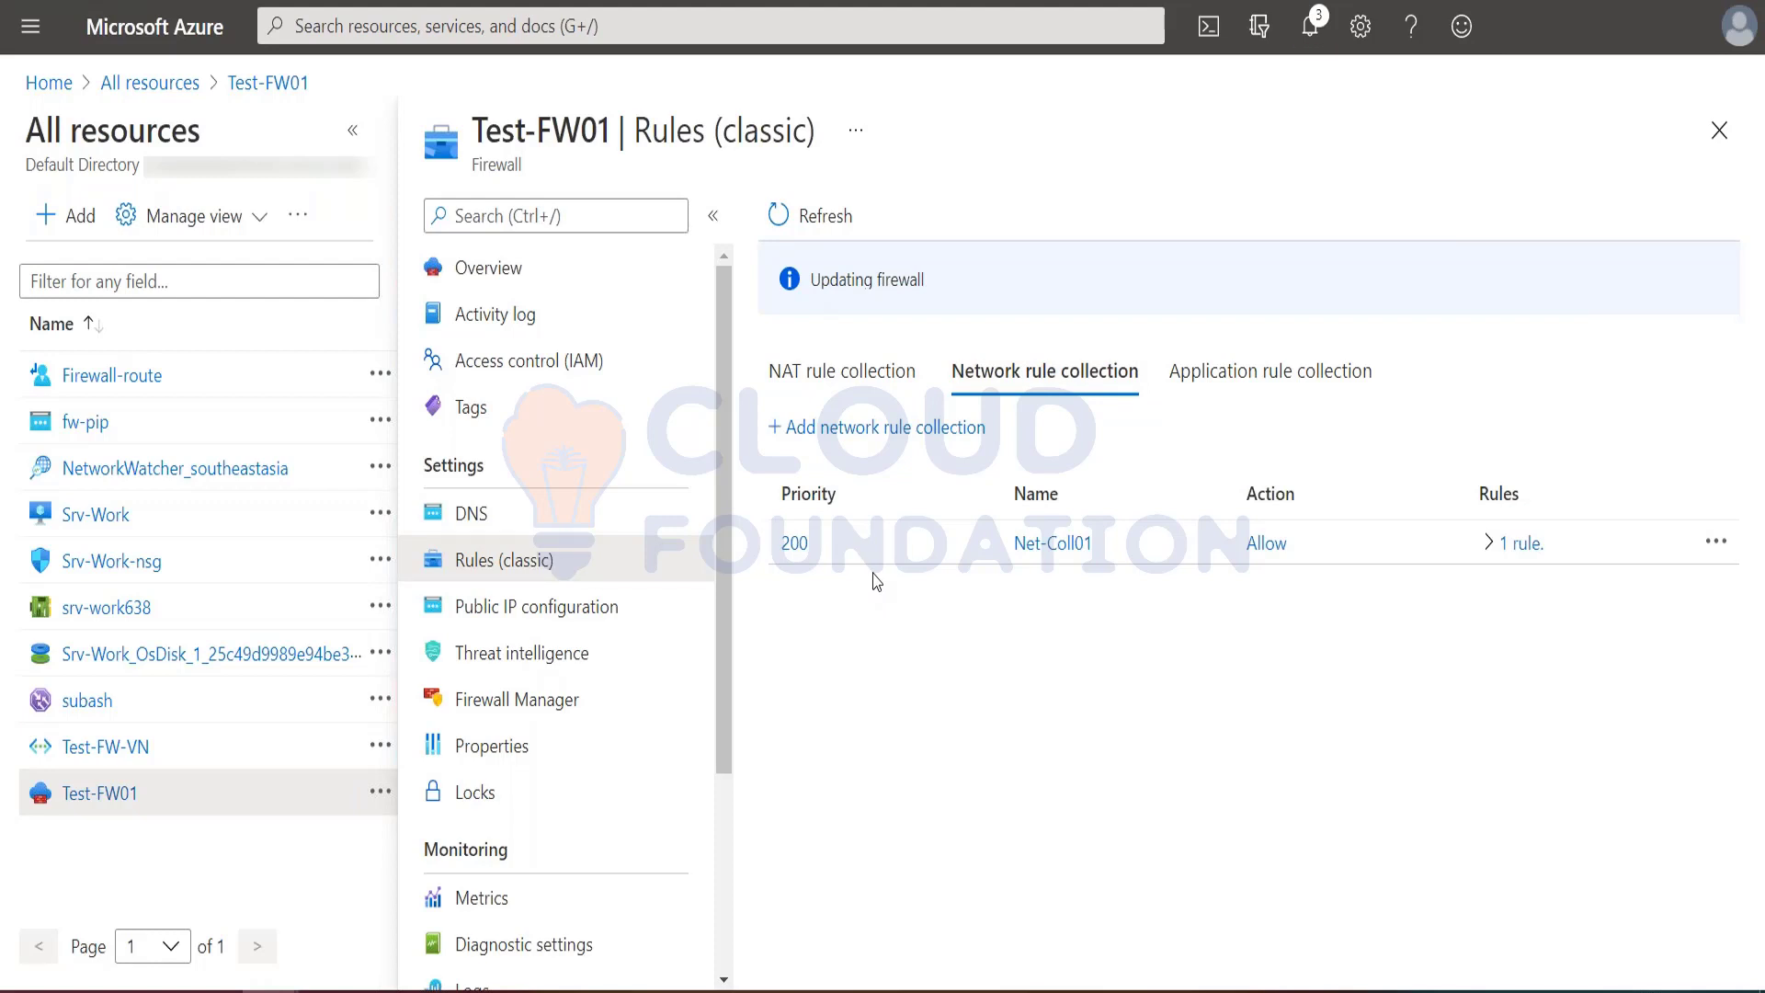
{"action": "left_click", "coordinate": [1236, 399]}
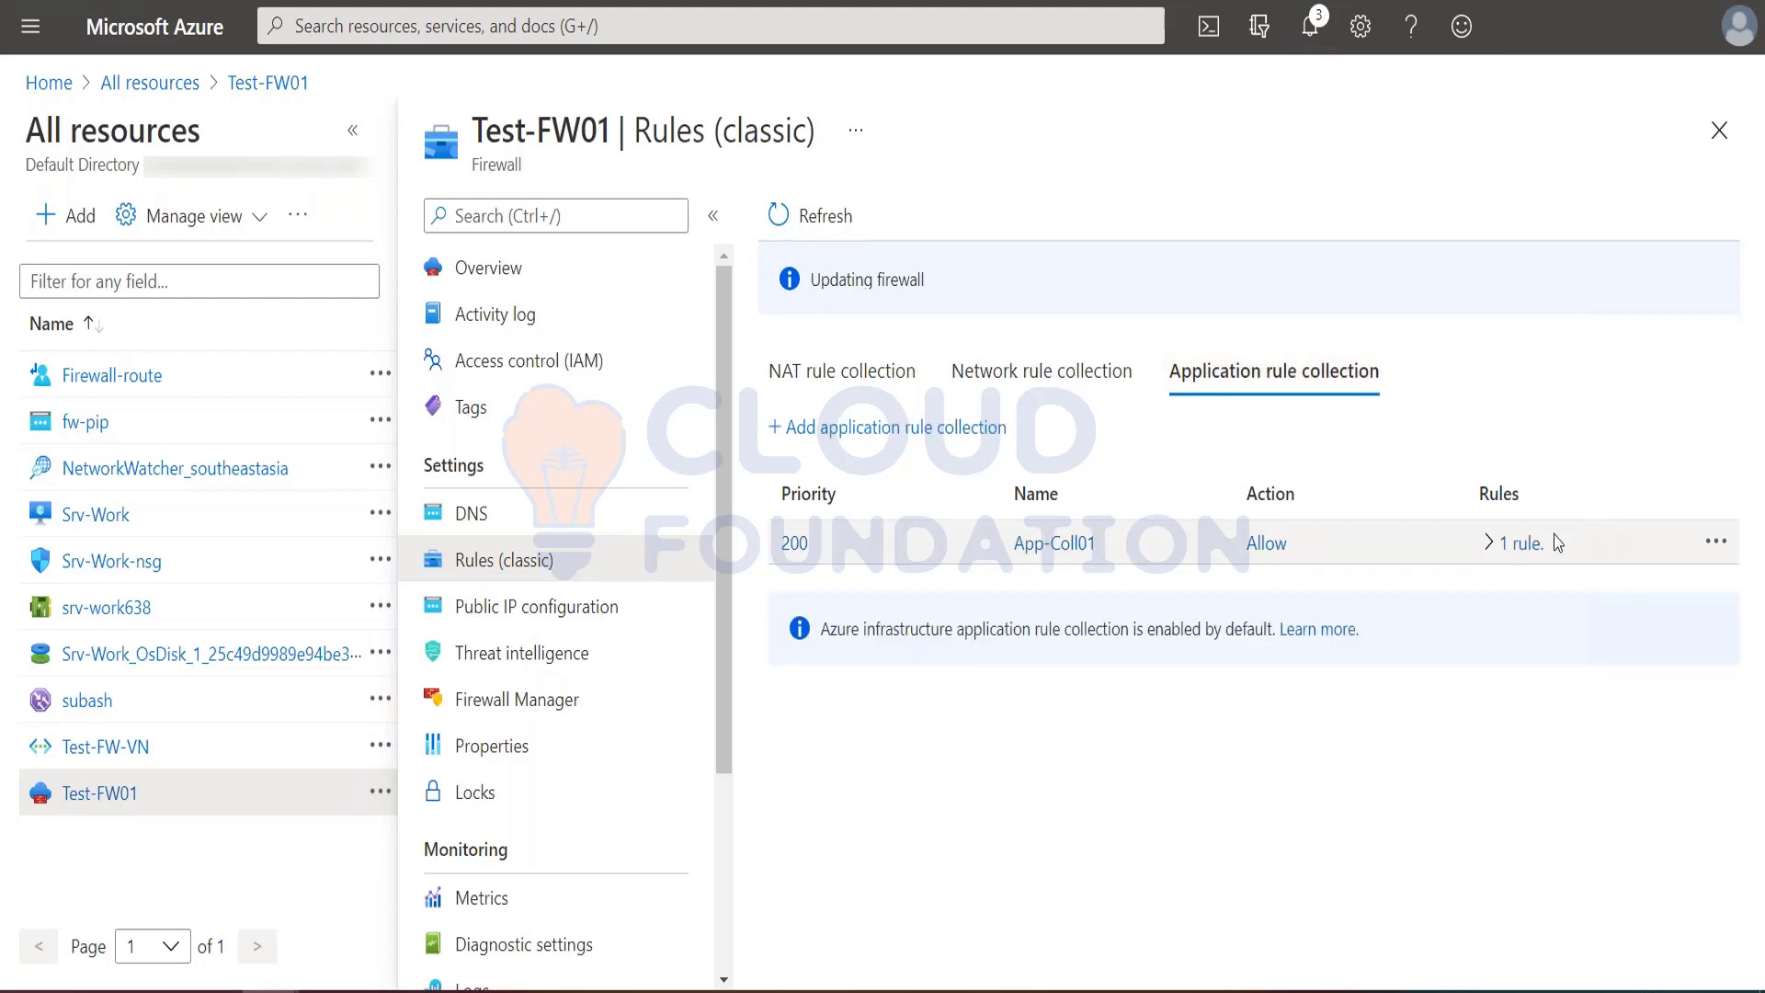
{"action": "left_click", "coordinate": [1488, 542]}
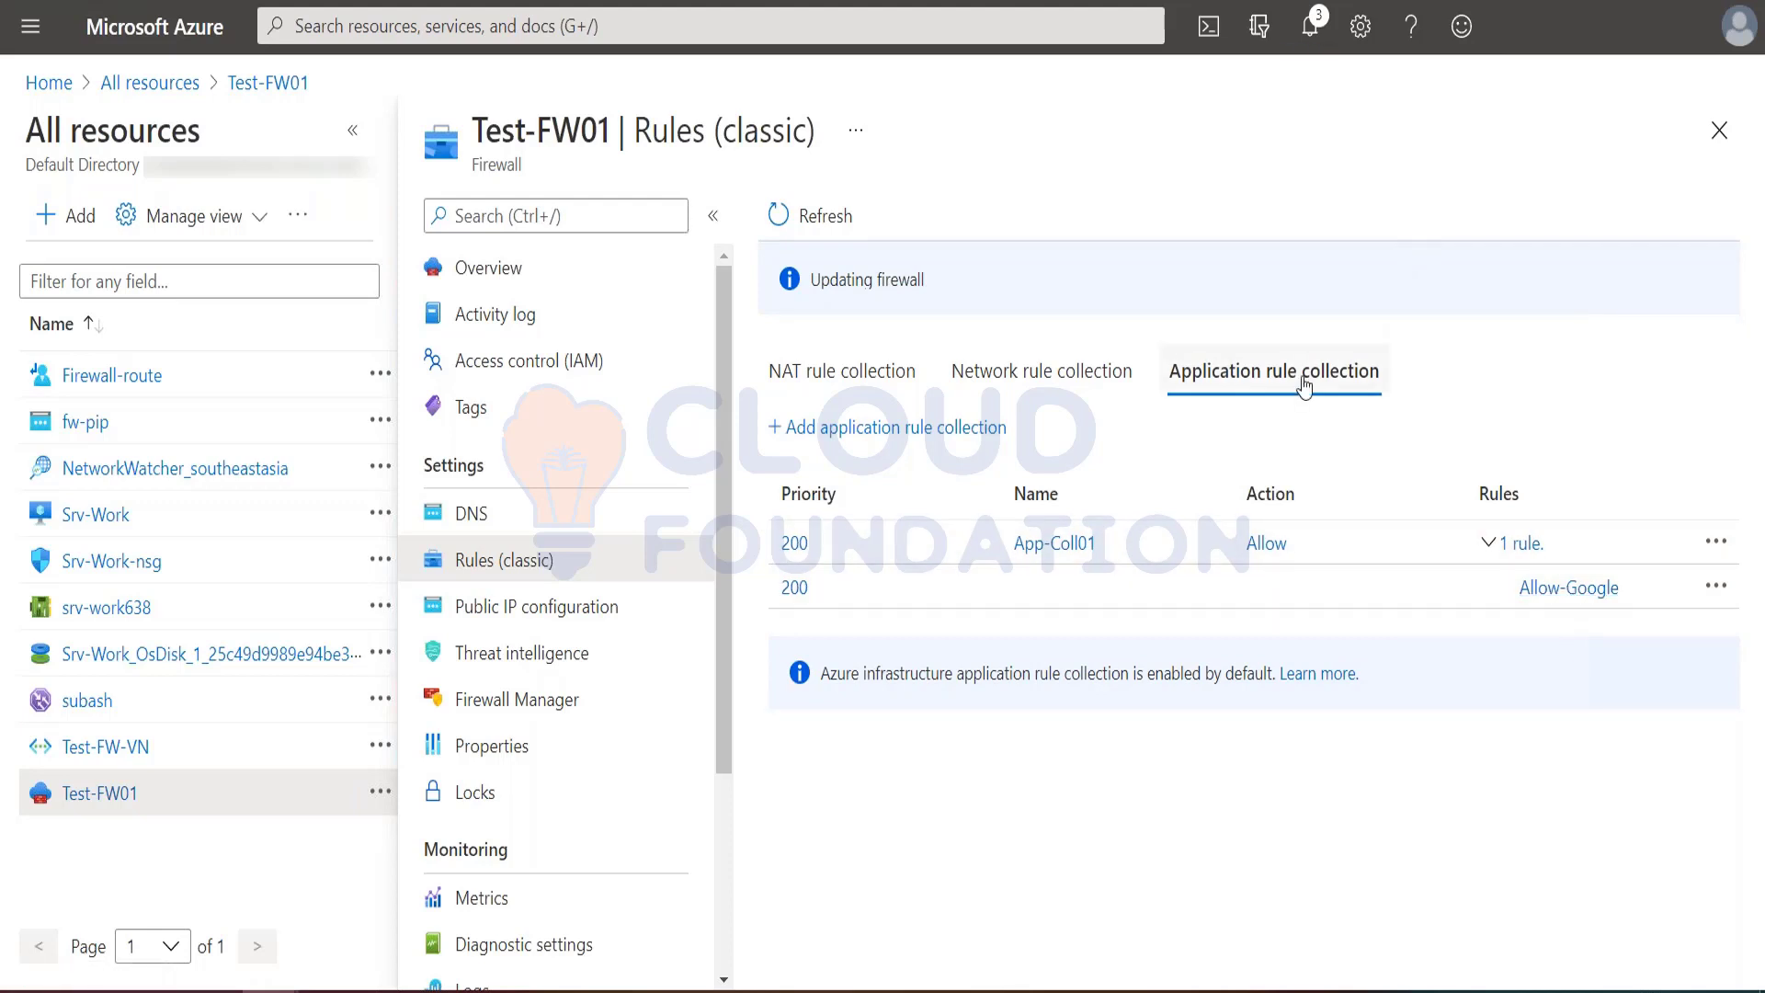
{"action": "left_click", "coordinate": [1063, 390]}
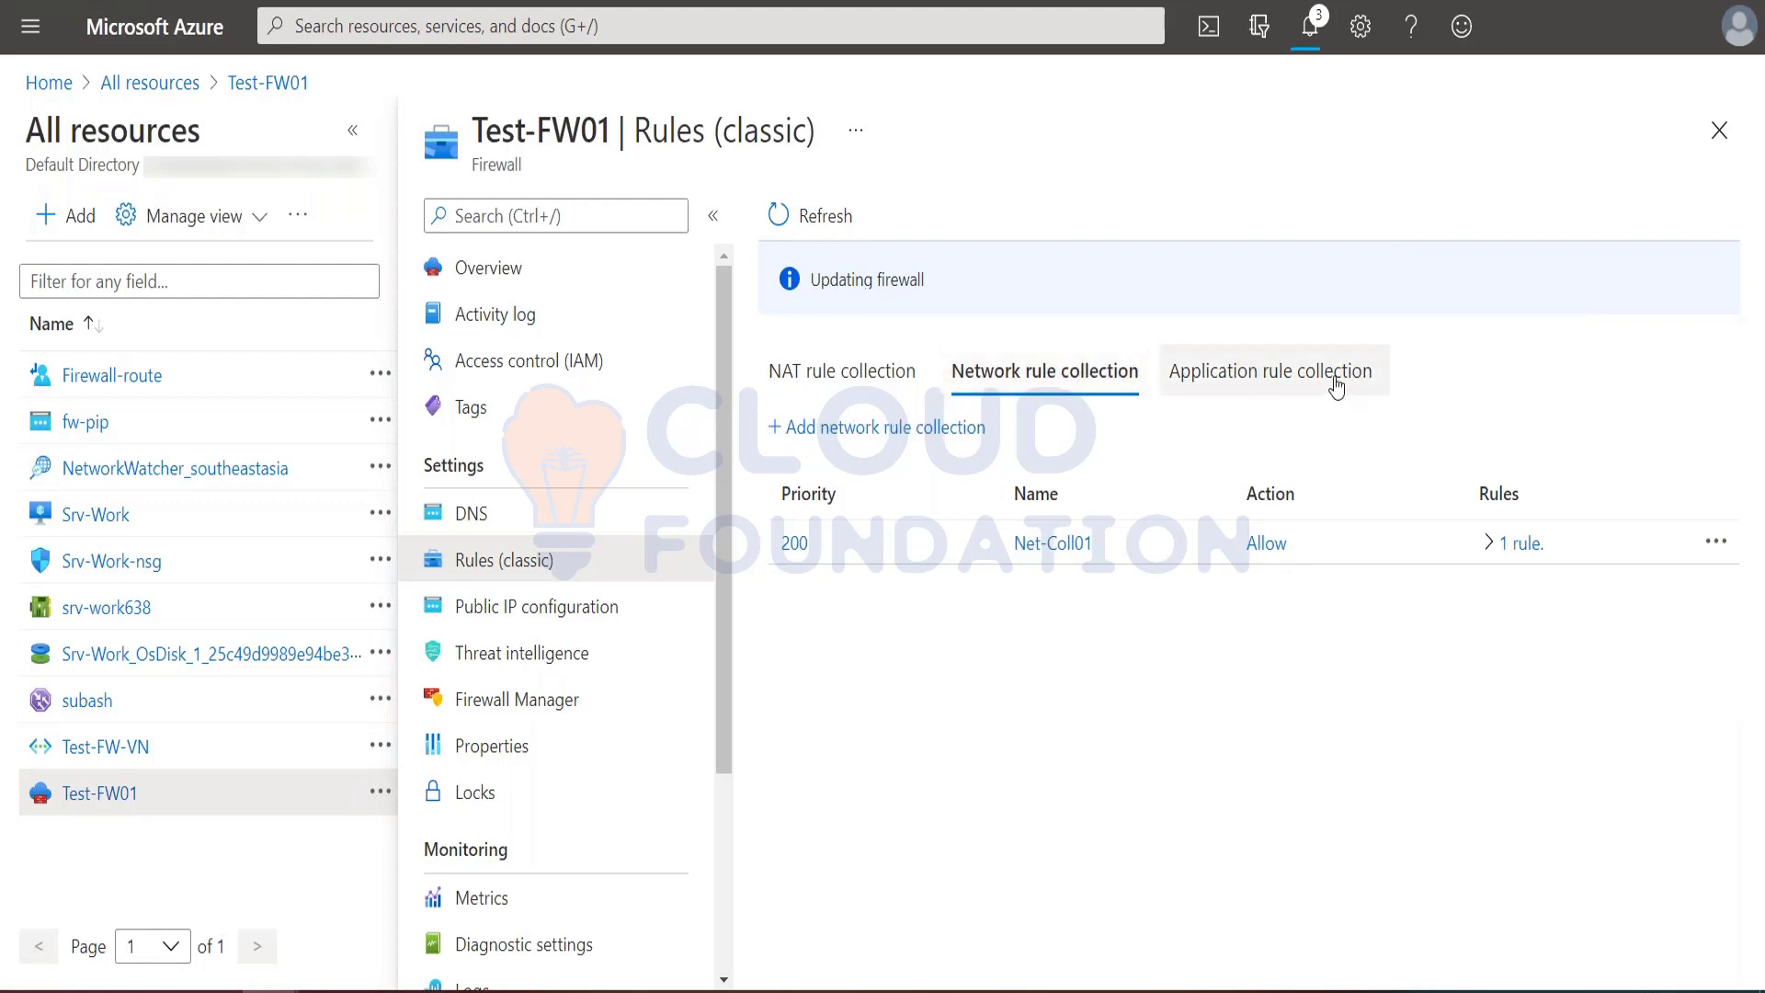
{"action": "left_click", "coordinate": [1489, 544]}
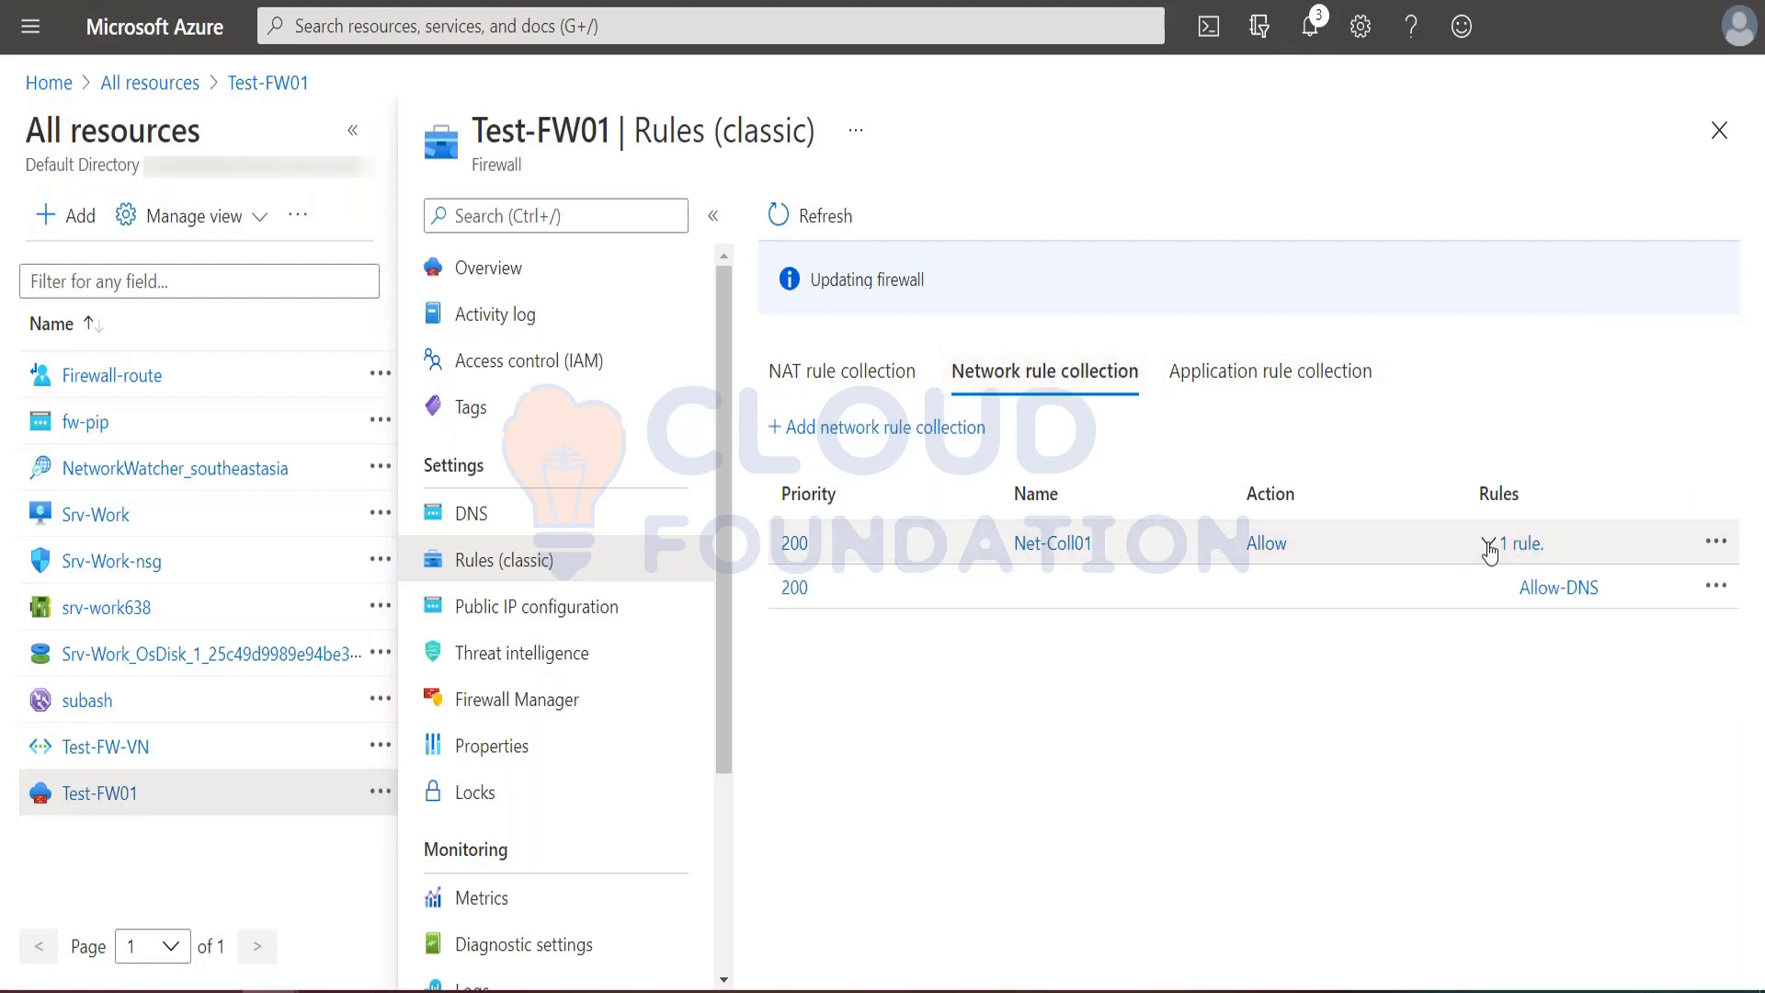
{"action": "left_click", "coordinate": [1488, 546]}
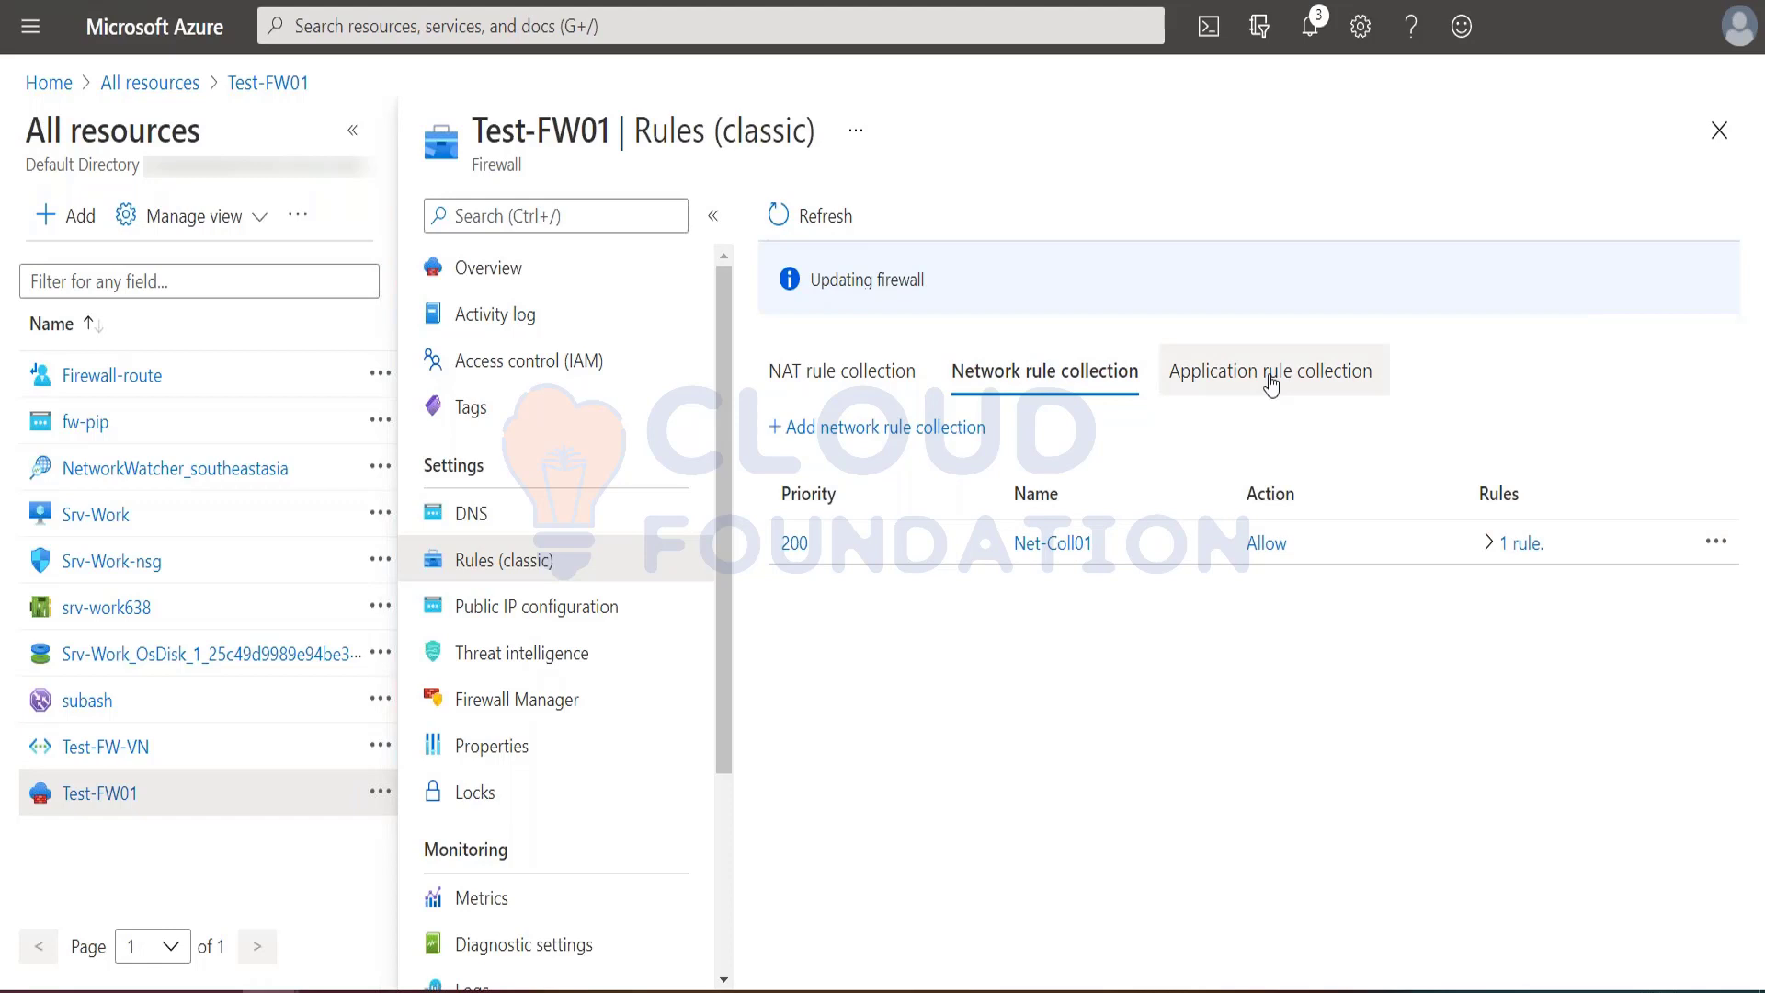
{"action": "left_click", "coordinate": [874, 377]}
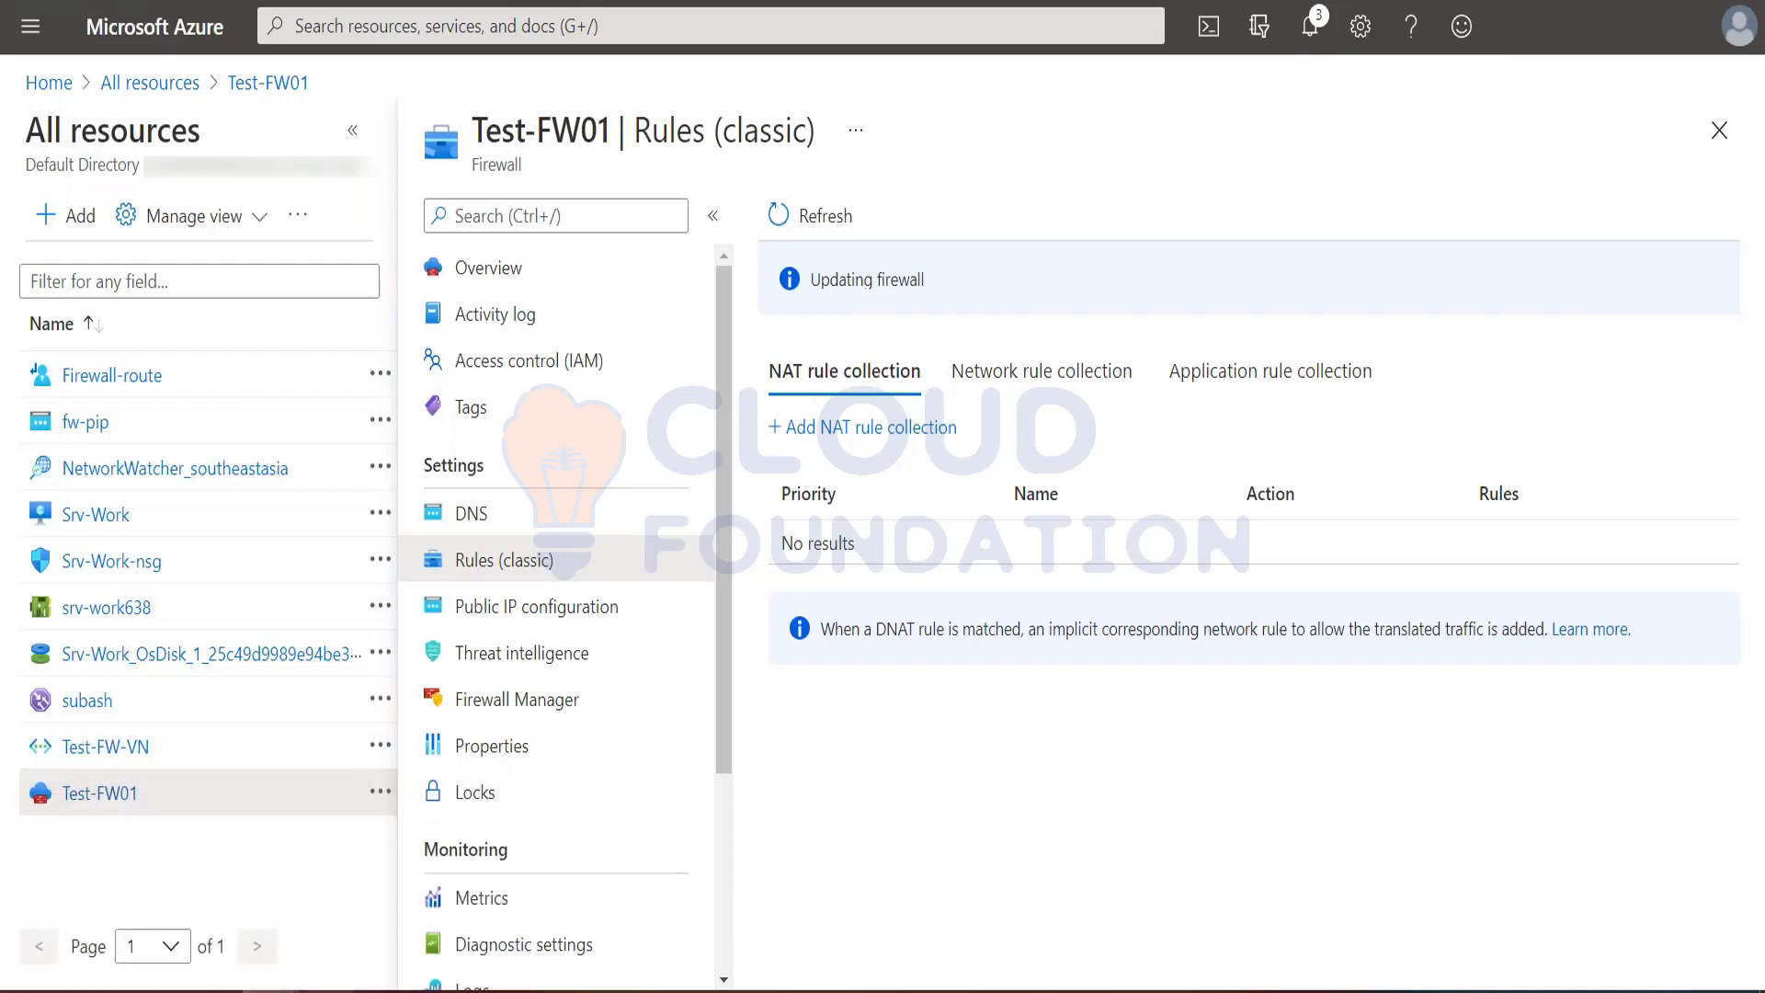
Step: Open microsoftlearning.github.io/AZ-303-Microsoft-Azure-Architect-Technologies/ in a new browser tab
{"action": "mouse_move", "coordinate": [272, 991]}
{"action": "left_click", "coordinate": [377, 947]}
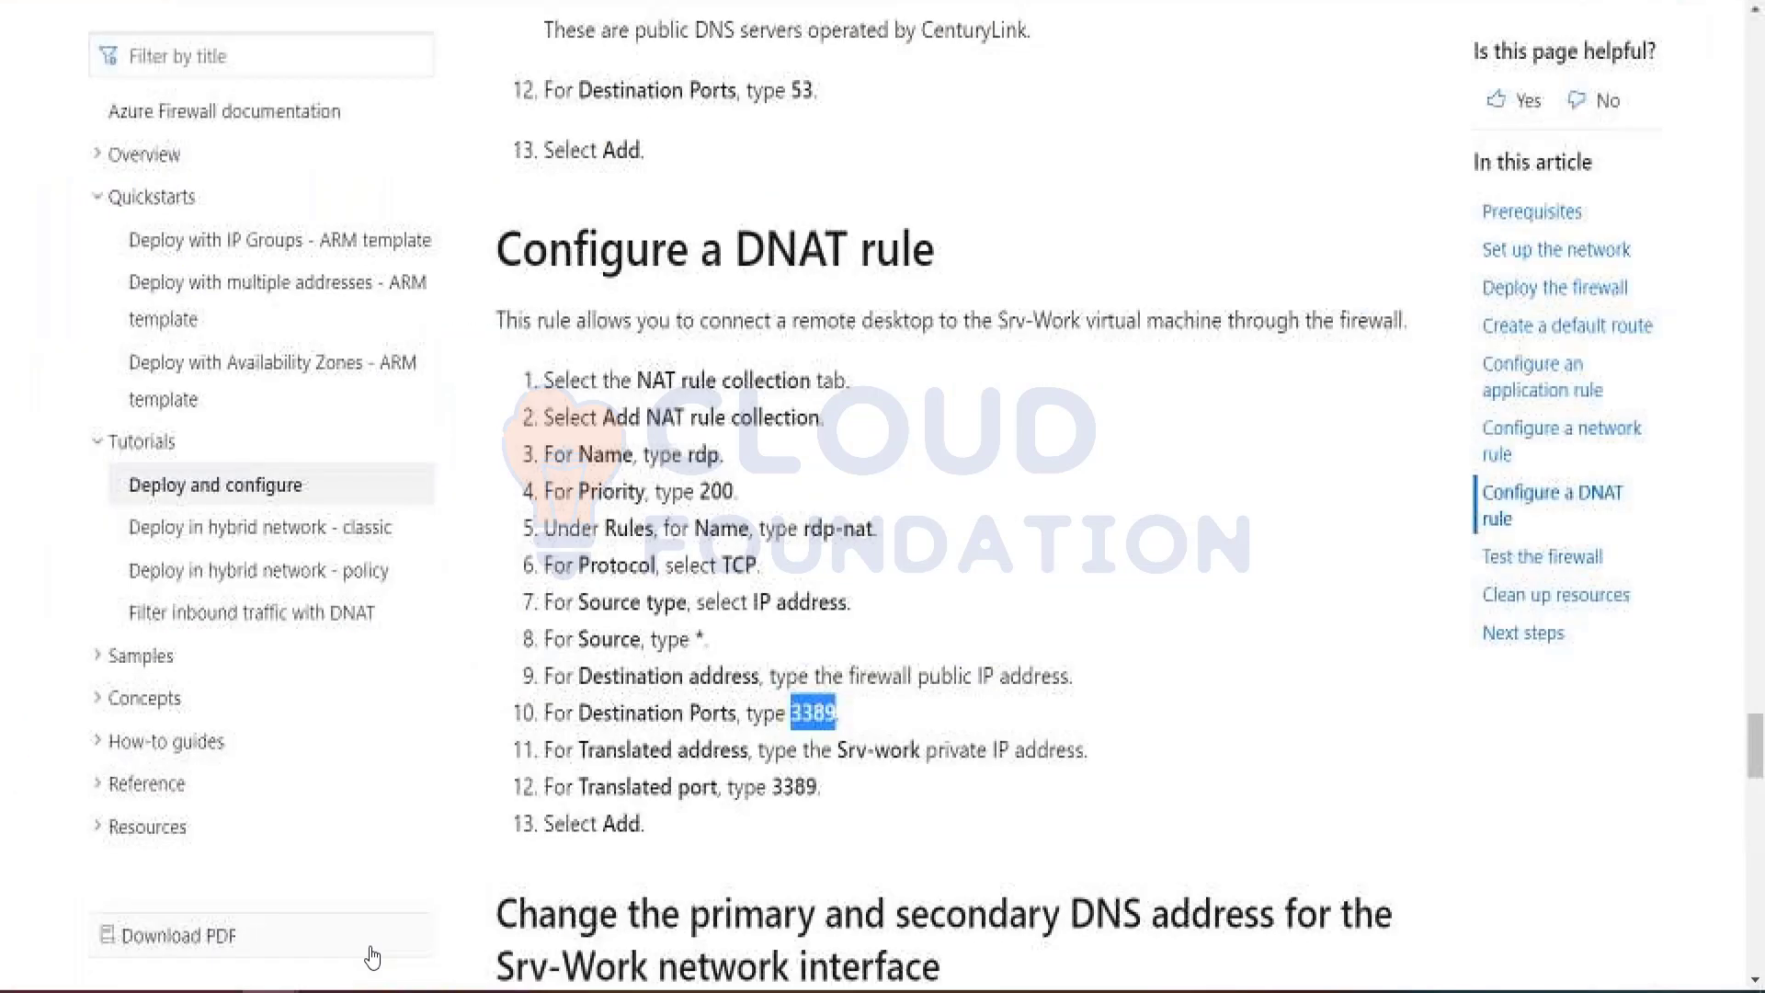
{"action": "key", "text": "ctrl+t"}
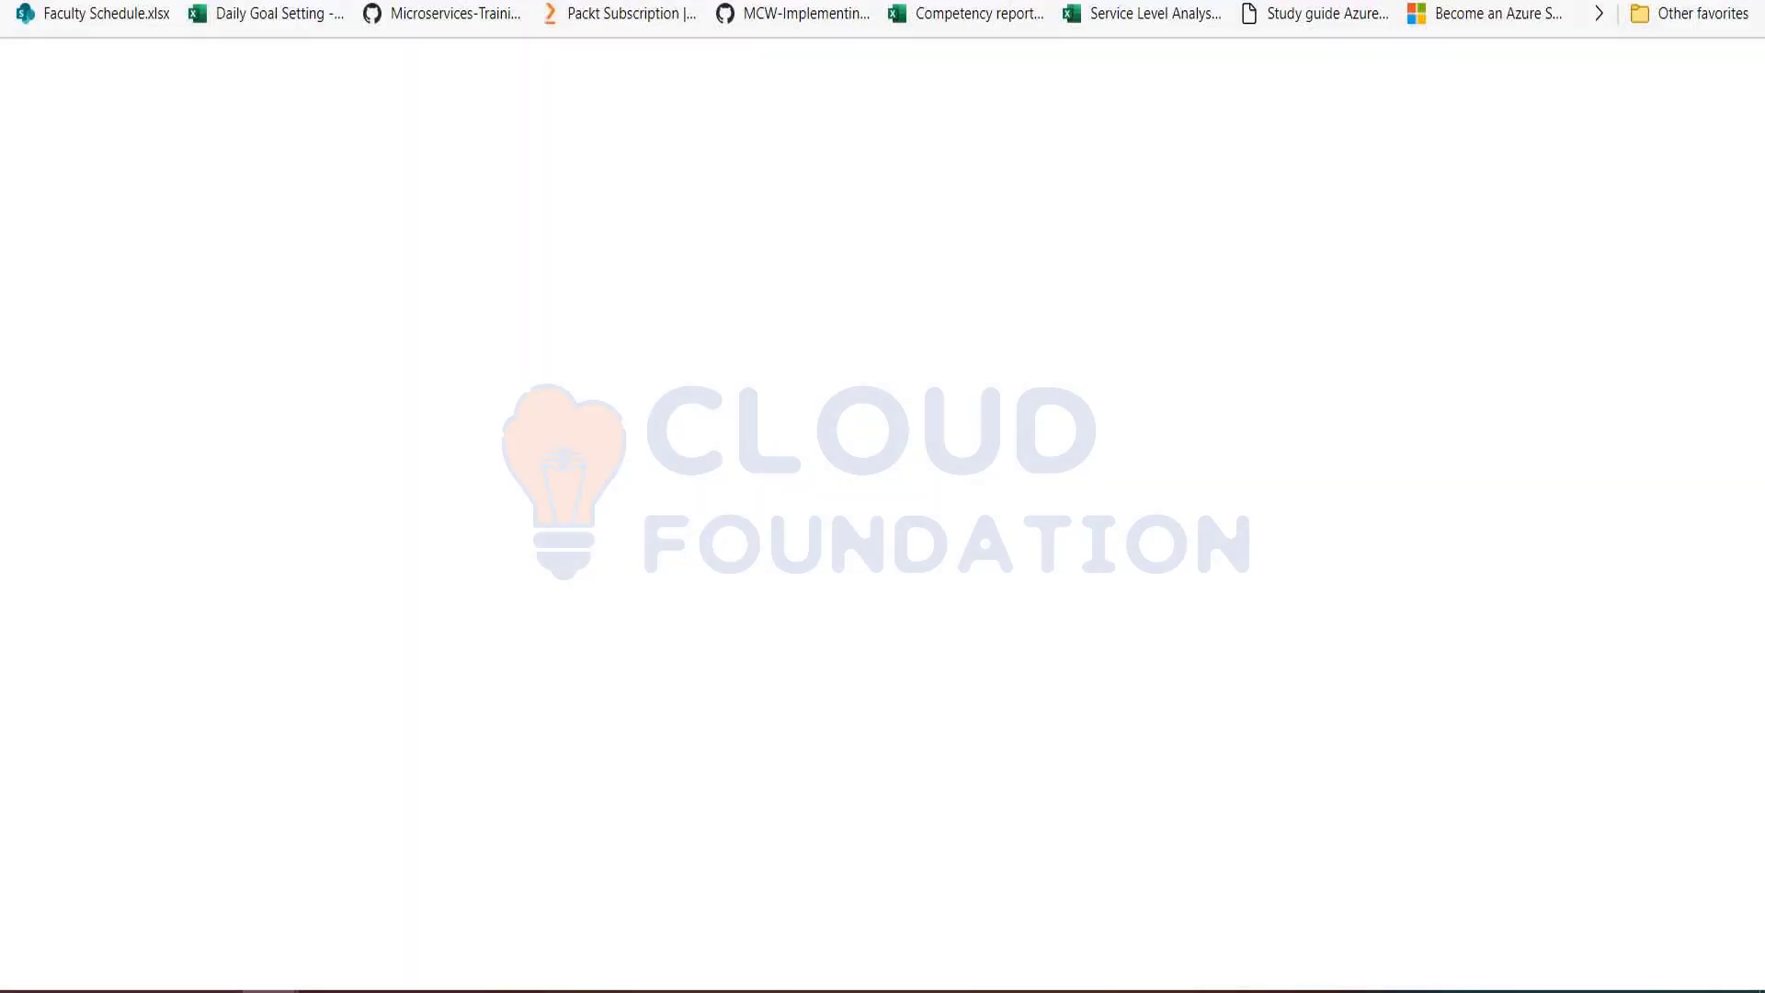
{"action": "type", "text": "mic"}
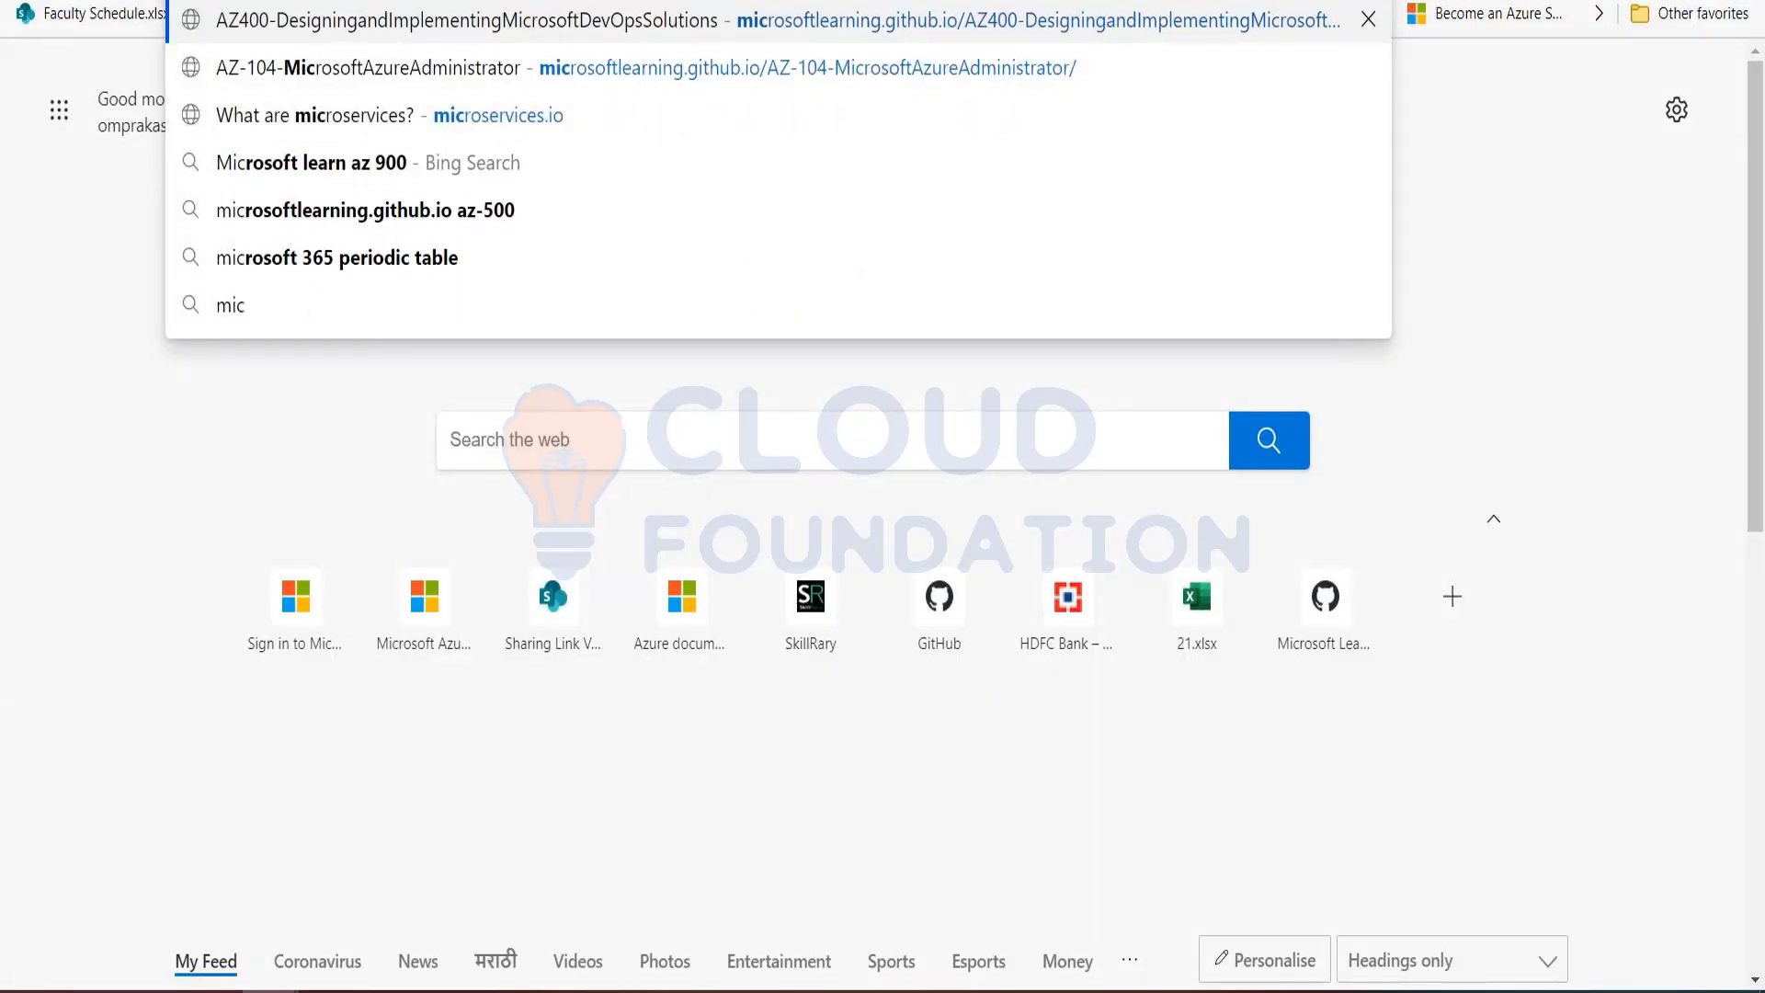
{"action": "key", "text": "Right"}
{"action": "key", "text": "BackSpace"}
{"action": "key", "text": "BackSpace"}
{"action": "key", "text": "BackSpace"}
{"action": "key", "text": "BackSpace"}
{"action": "key", "text": "BackSpace"}
{"action": "key", "text": "BackSpace"}
{"action": "key", "text": "BackSpace"}
{"action": "key", "text": "BackSpace"}
{"action": "key", "text": "BackSpace"}
{"action": "key", "text": "BackSpace"}
{"action": "key", "text": "BackSpace"}
{"action": "key", "text": "BackSpace"}
{"action": "key", "text": "BackSpace"}
{"action": "key", "text": "BackSpace"}
{"action": "key", "text": "BackSpace"}
{"action": "key", "text": "BackSpace"}
{"action": "key", "text": "BackSpace"}
{"action": "key", "text": "BackSpace"}
{"action": "key", "text": "BackSpace"}
{"action": "key", "text": "BackSpace"}
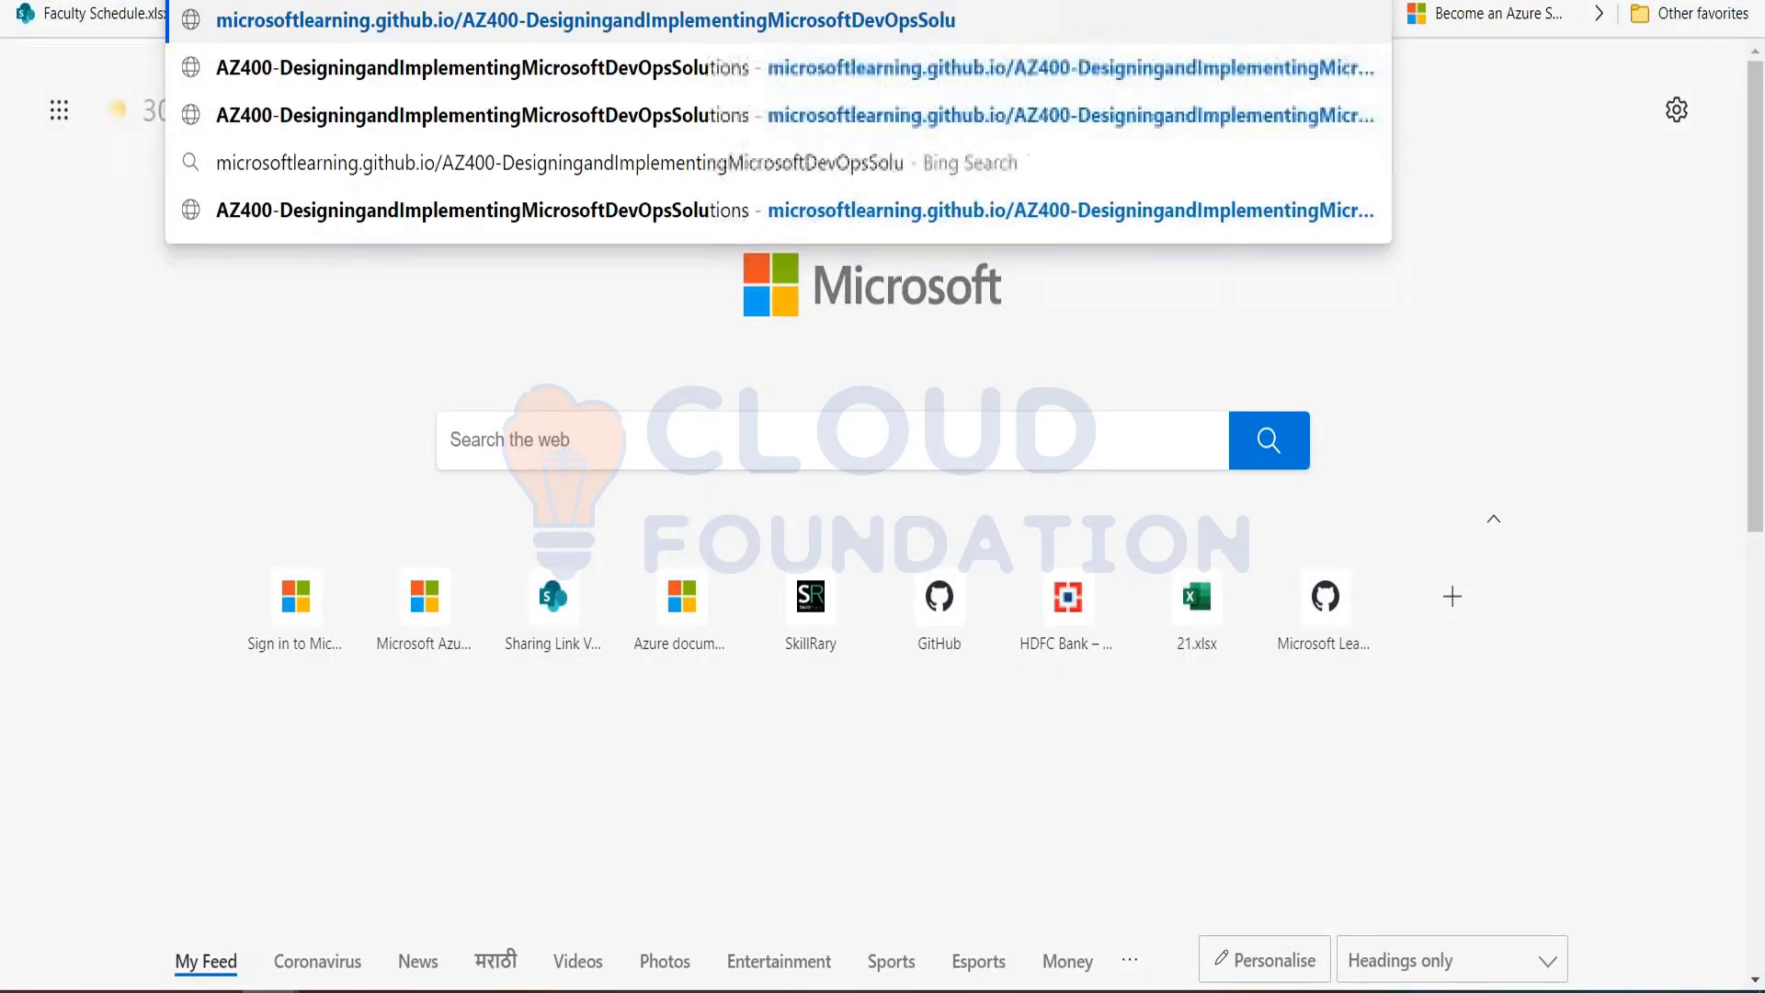
{"action": "key", "text": "BackSpace"}
{"action": "key", "text": "BackSpace"}
{"action": "key", "text": "BackSpace"}
{"action": "key", "text": "BackSpace"}
{"action": "key", "text": "BackSpace"}
{"action": "key", "text": "BackSpace"}
{"action": "key", "text": "BackSpace"}
{"action": "key", "text": "BackSpace"}
{"action": "key", "text": "BackSpace"}
{"action": "key", "text": "BackSpace"}
{"action": "key", "text": "BackSpace"}
{"action": "key", "text": "BackSpace"}
{"action": "key", "text": "BackSpace"}
{"action": "key", "text": "BackSpace"}
{"action": "key", "text": "BackSpace"}
{"action": "key", "text": "BackSpace"}
{"action": "key", "text": "BackSpace"}
{"action": "key", "text": "BackSpace"}
{"action": "key", "text": "BackSpace"}
{"action": "key", "text": "BackSpace"}
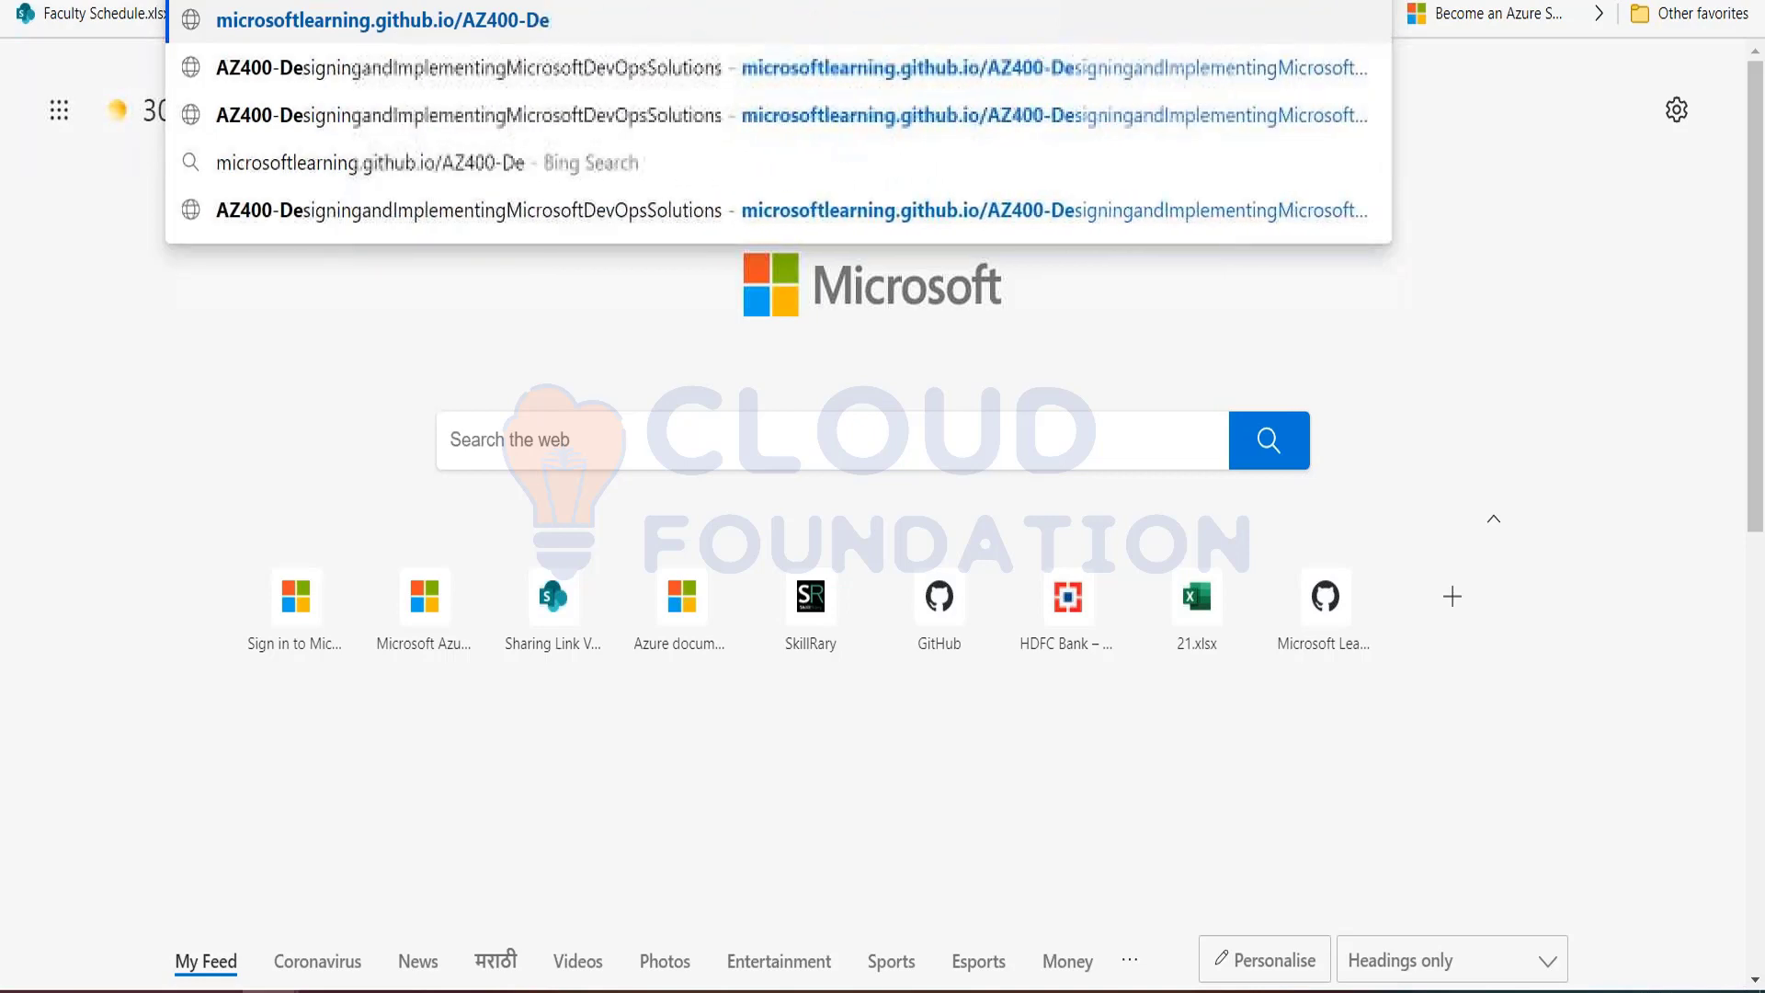
{"action": "type", "text": "-3"}
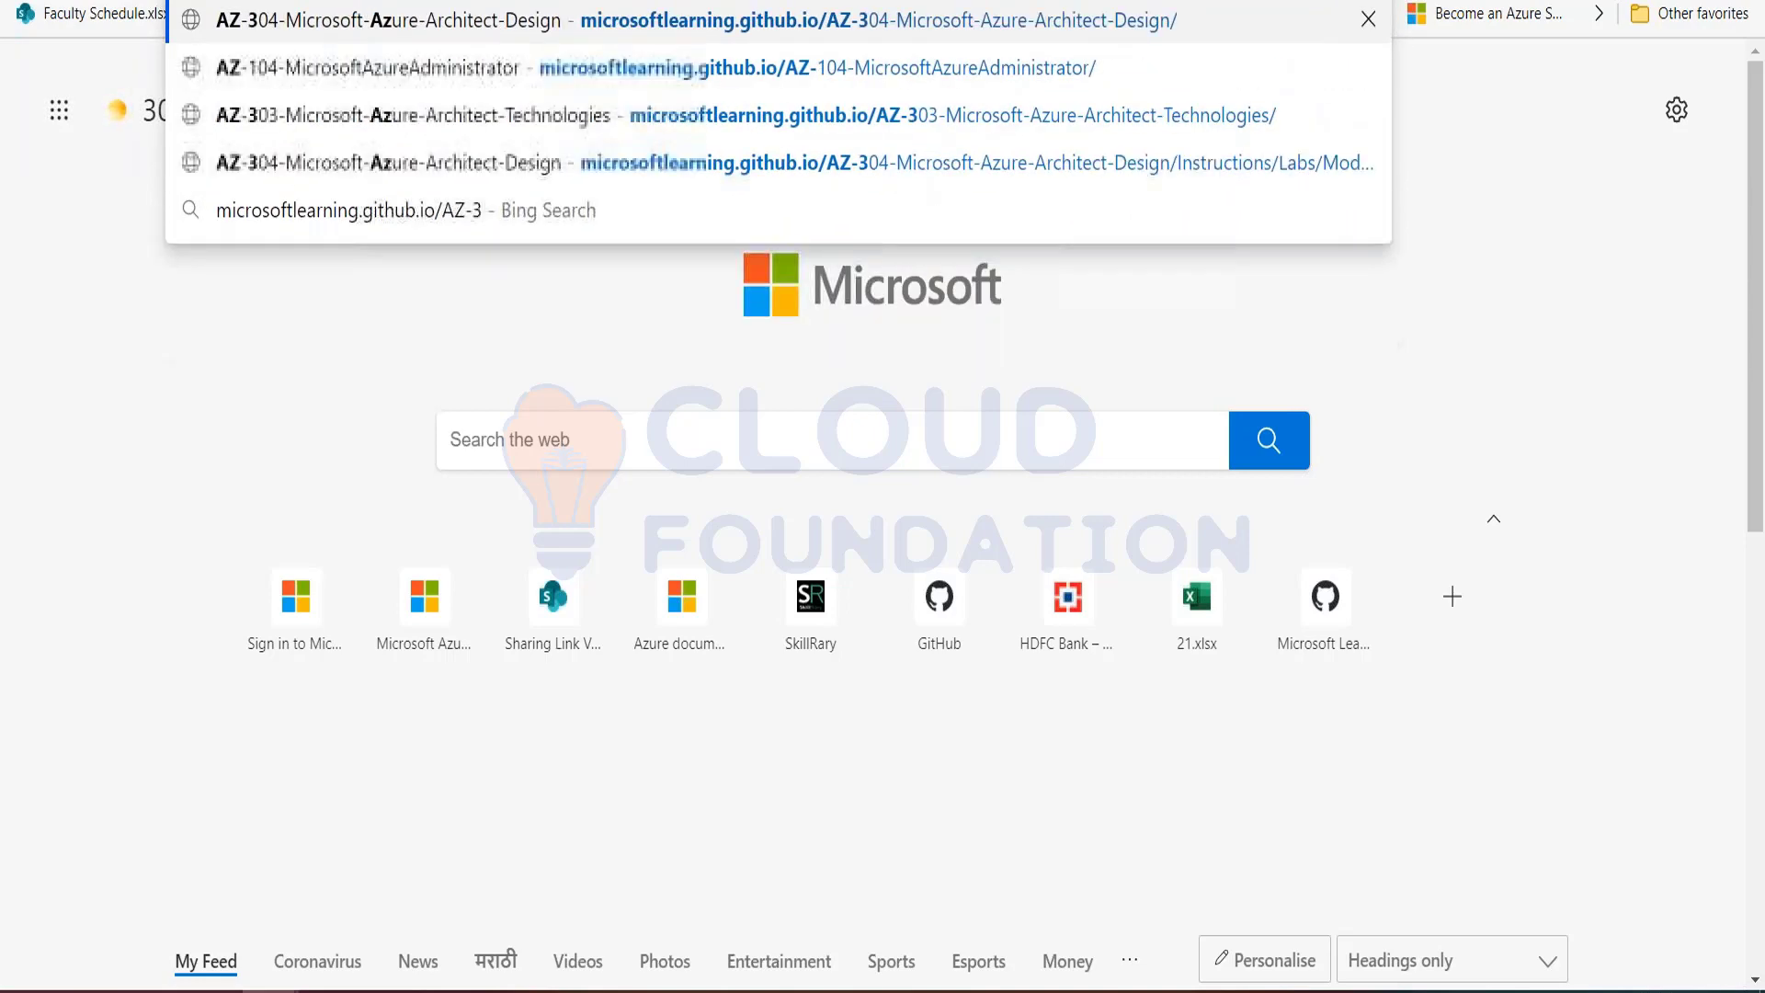
{"action": "type", "text": "03"}
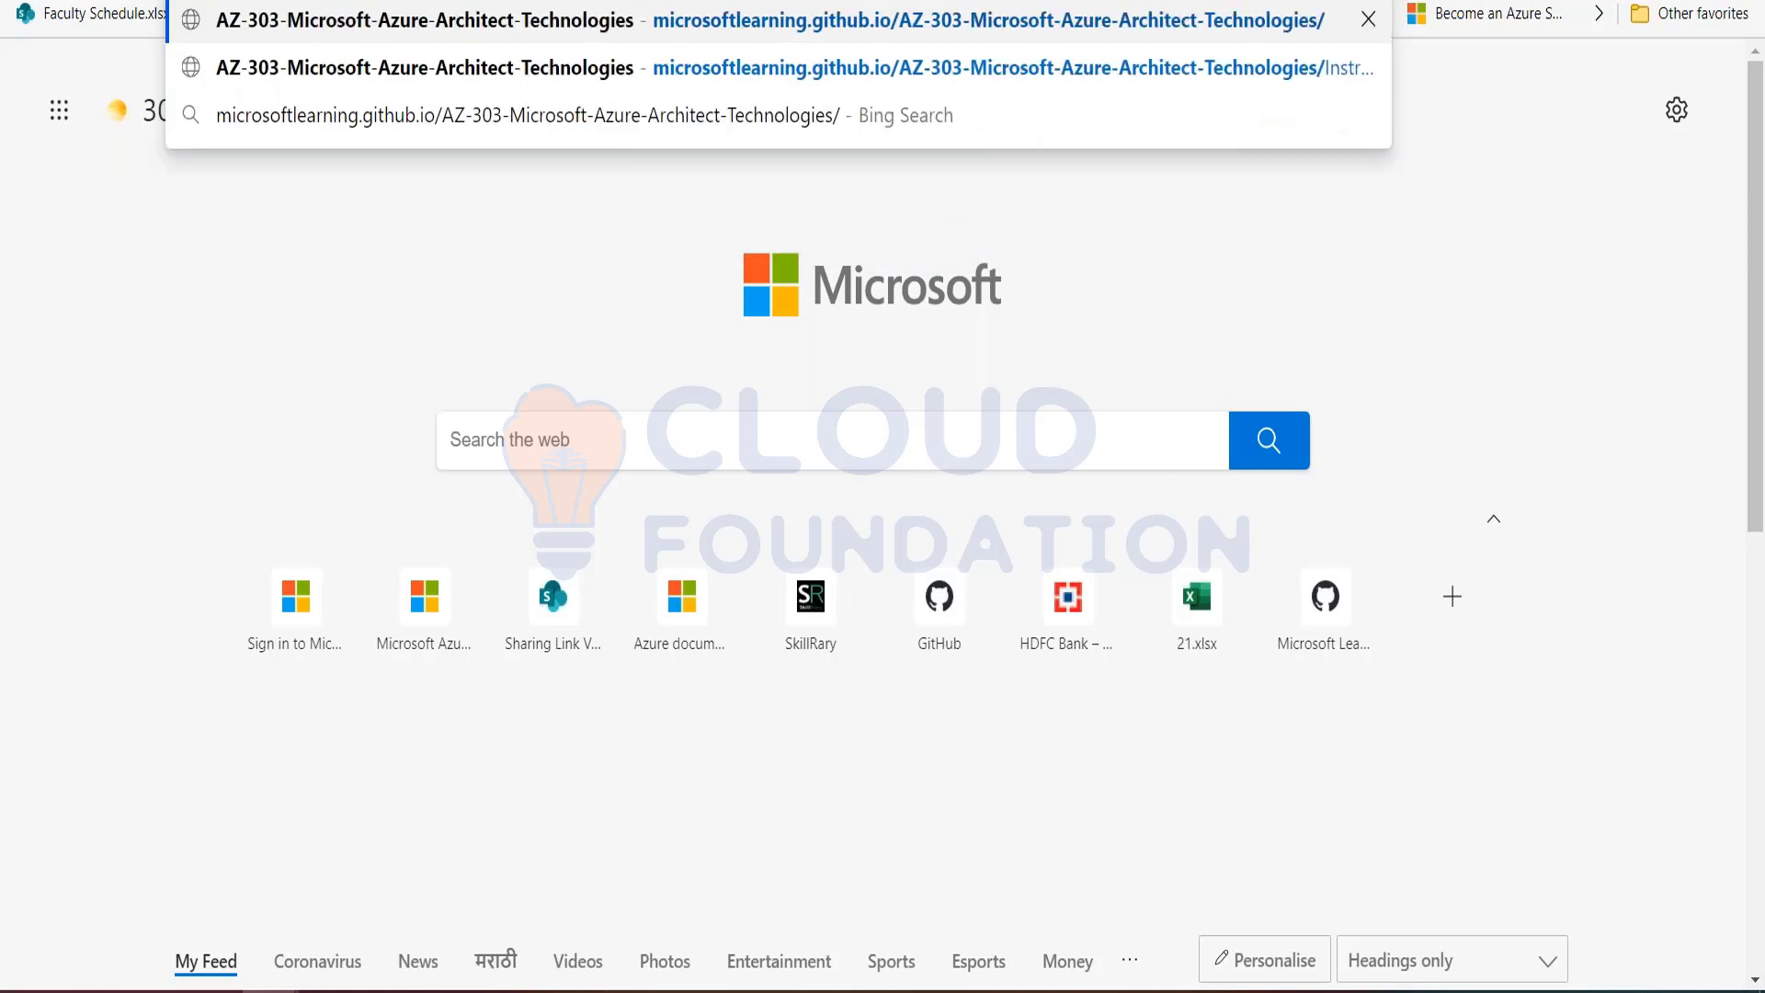
{"action": "key", "text": "Return"}
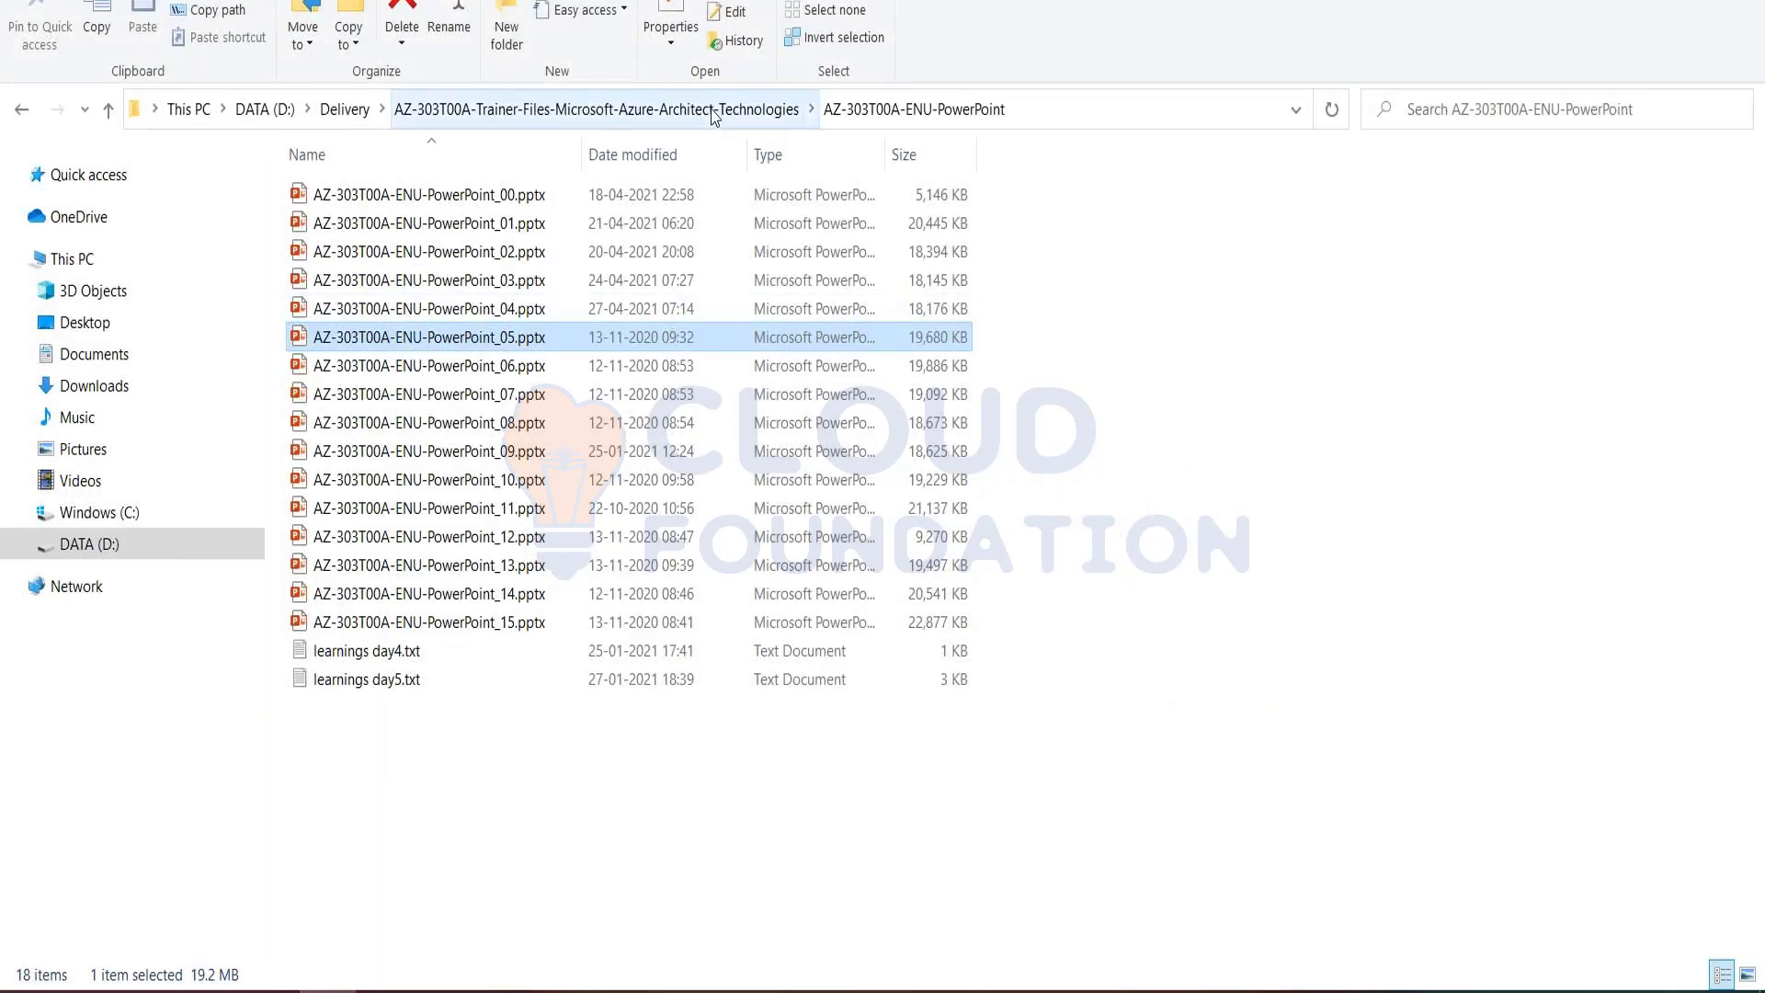
Step: Open the Allfiles\Labs\05 folder inside AZ-303-Microsoft-Azure-Architect-Technologies-master
{"action": "left_click", "coordinate": [649, 110]}
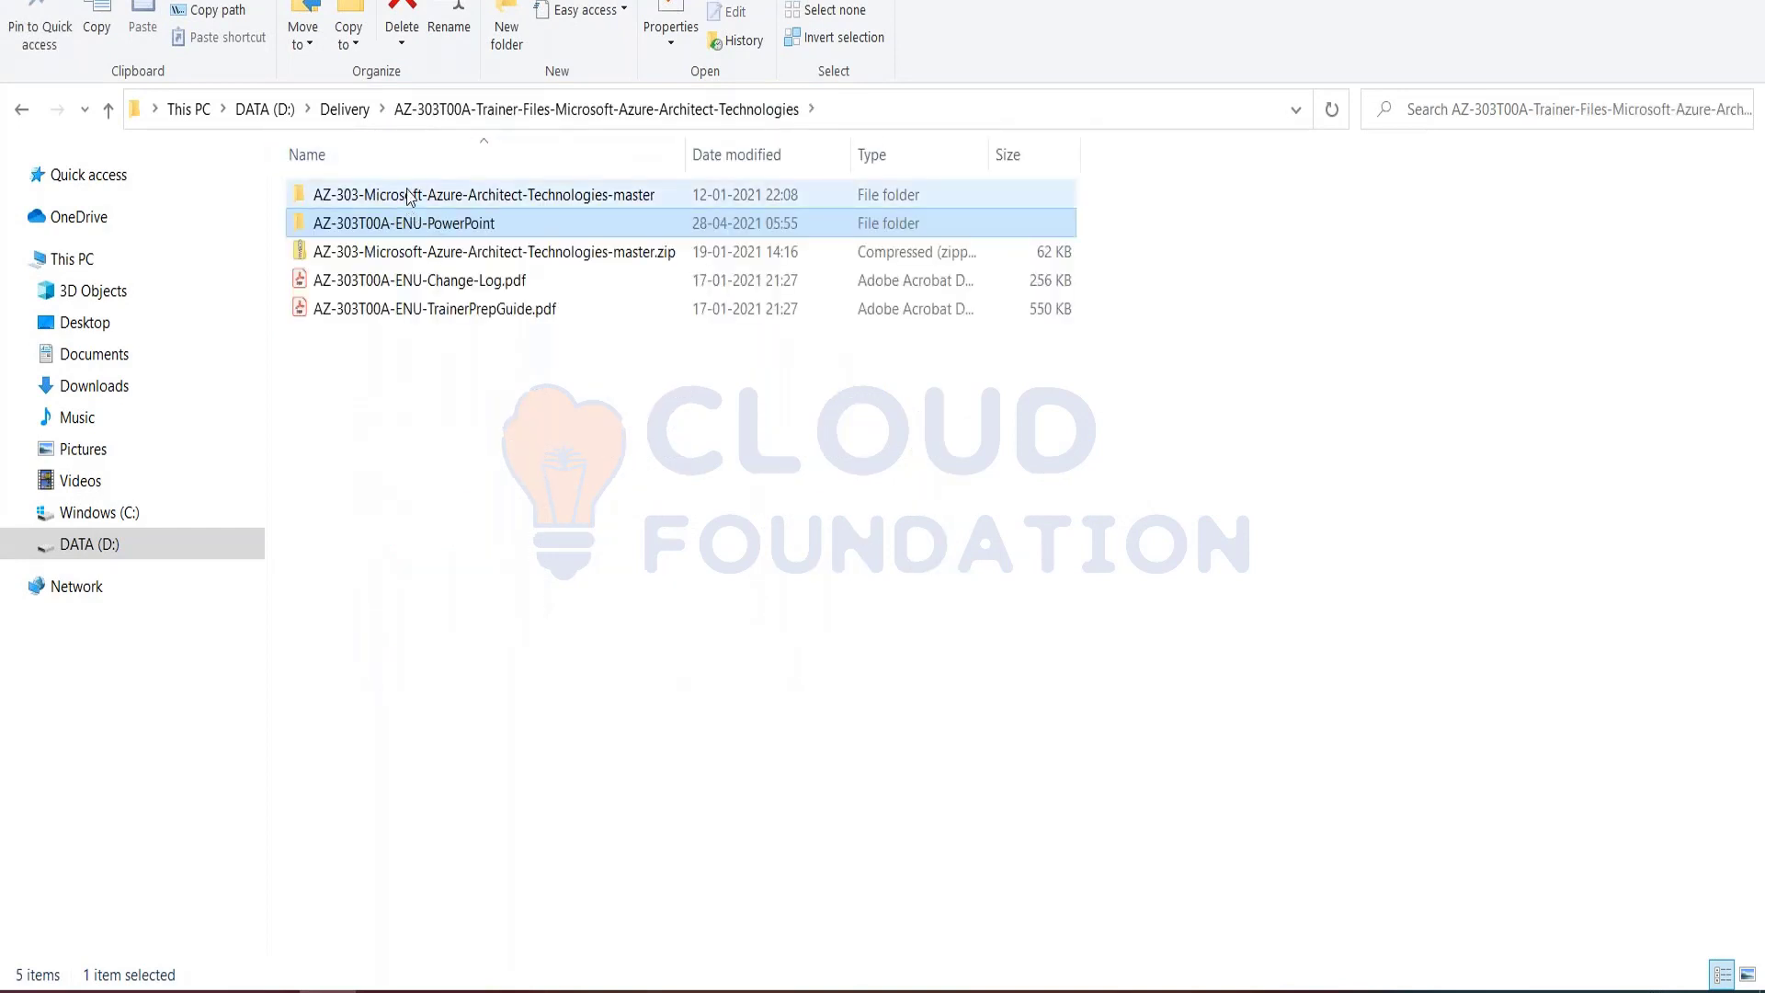
{"action": "double_click", "coordinate": [408, 190]}
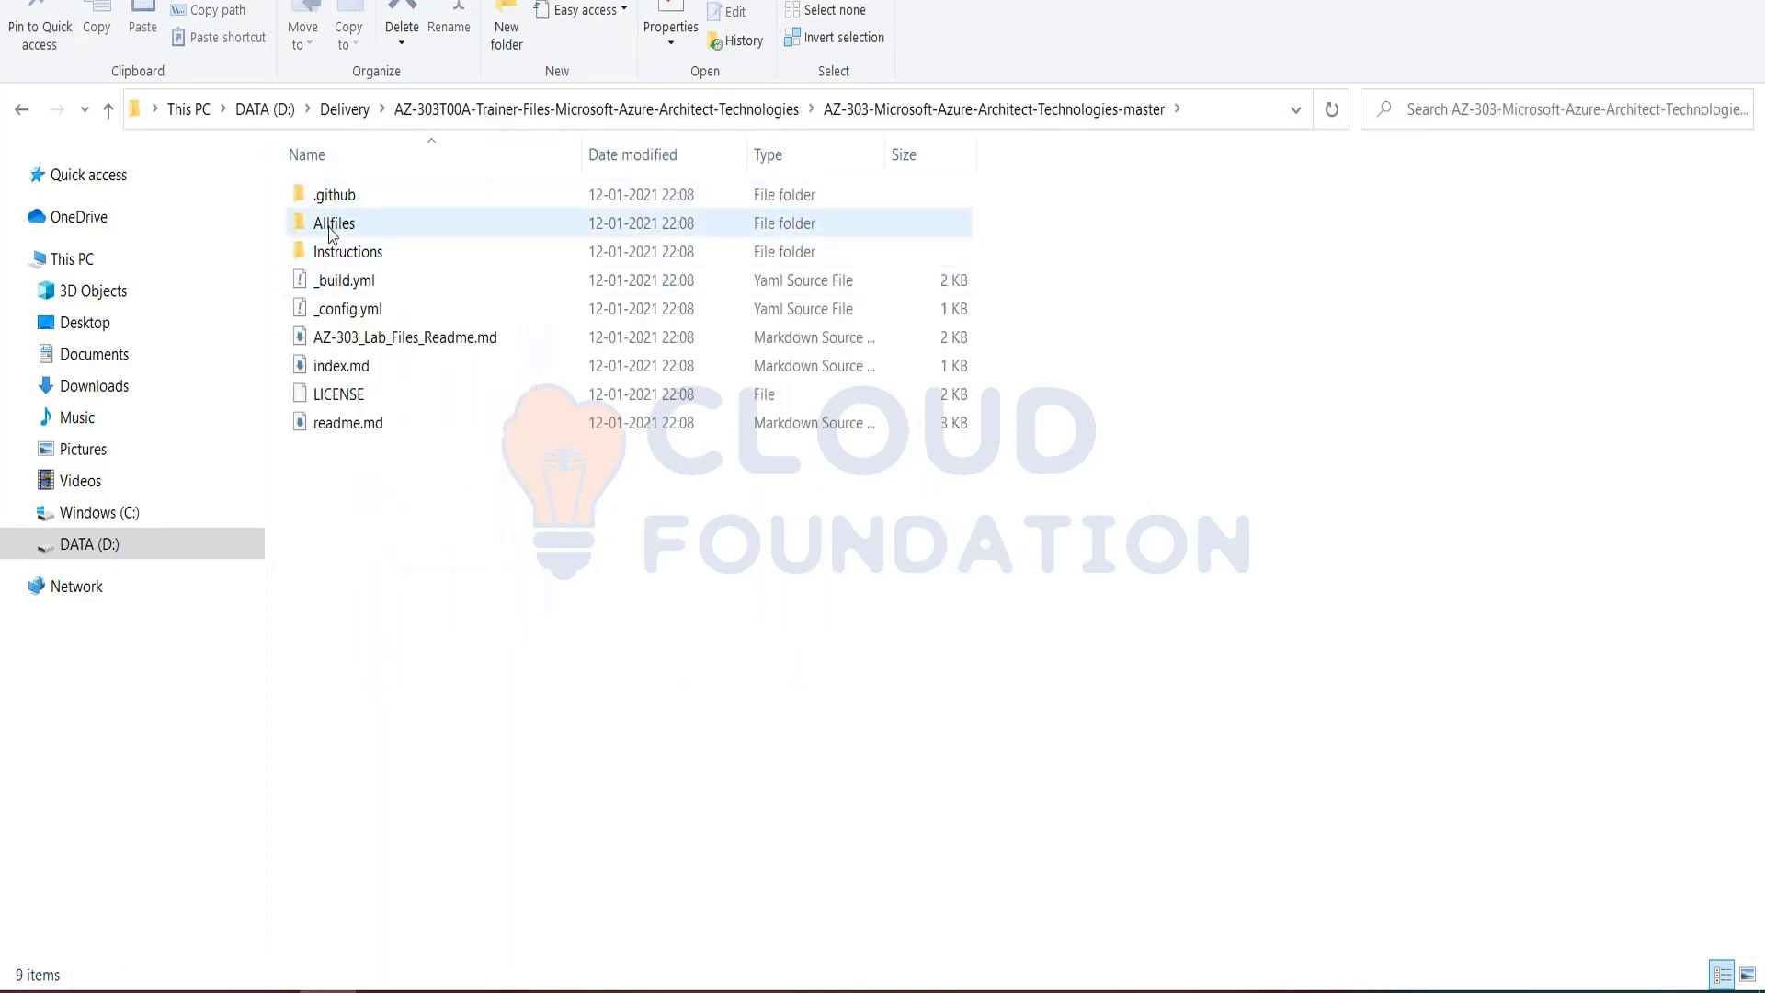
{"action": "double_click", "coordinate": [334, 223]}
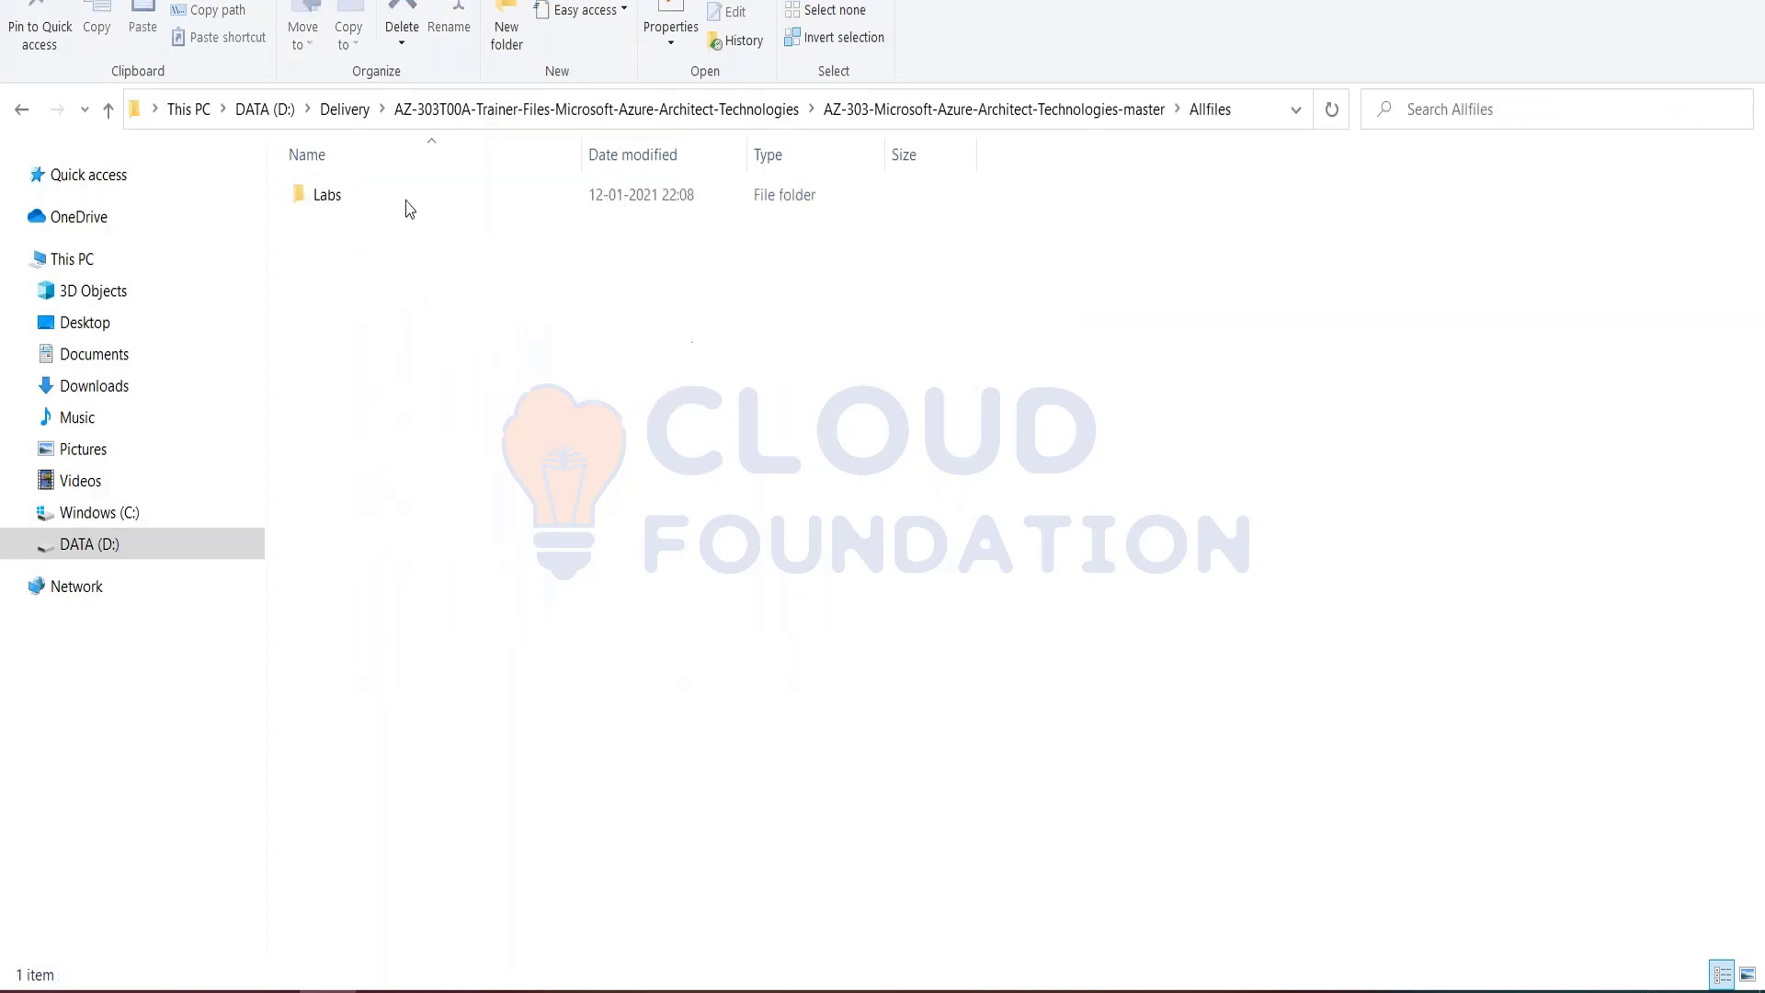
{"action": "double_click", "coordinate": [326, 210]}
{"action": "left_click", "coordinate": [321, 200]}
{"action": "double_click", "coordinate": [320, 200]}
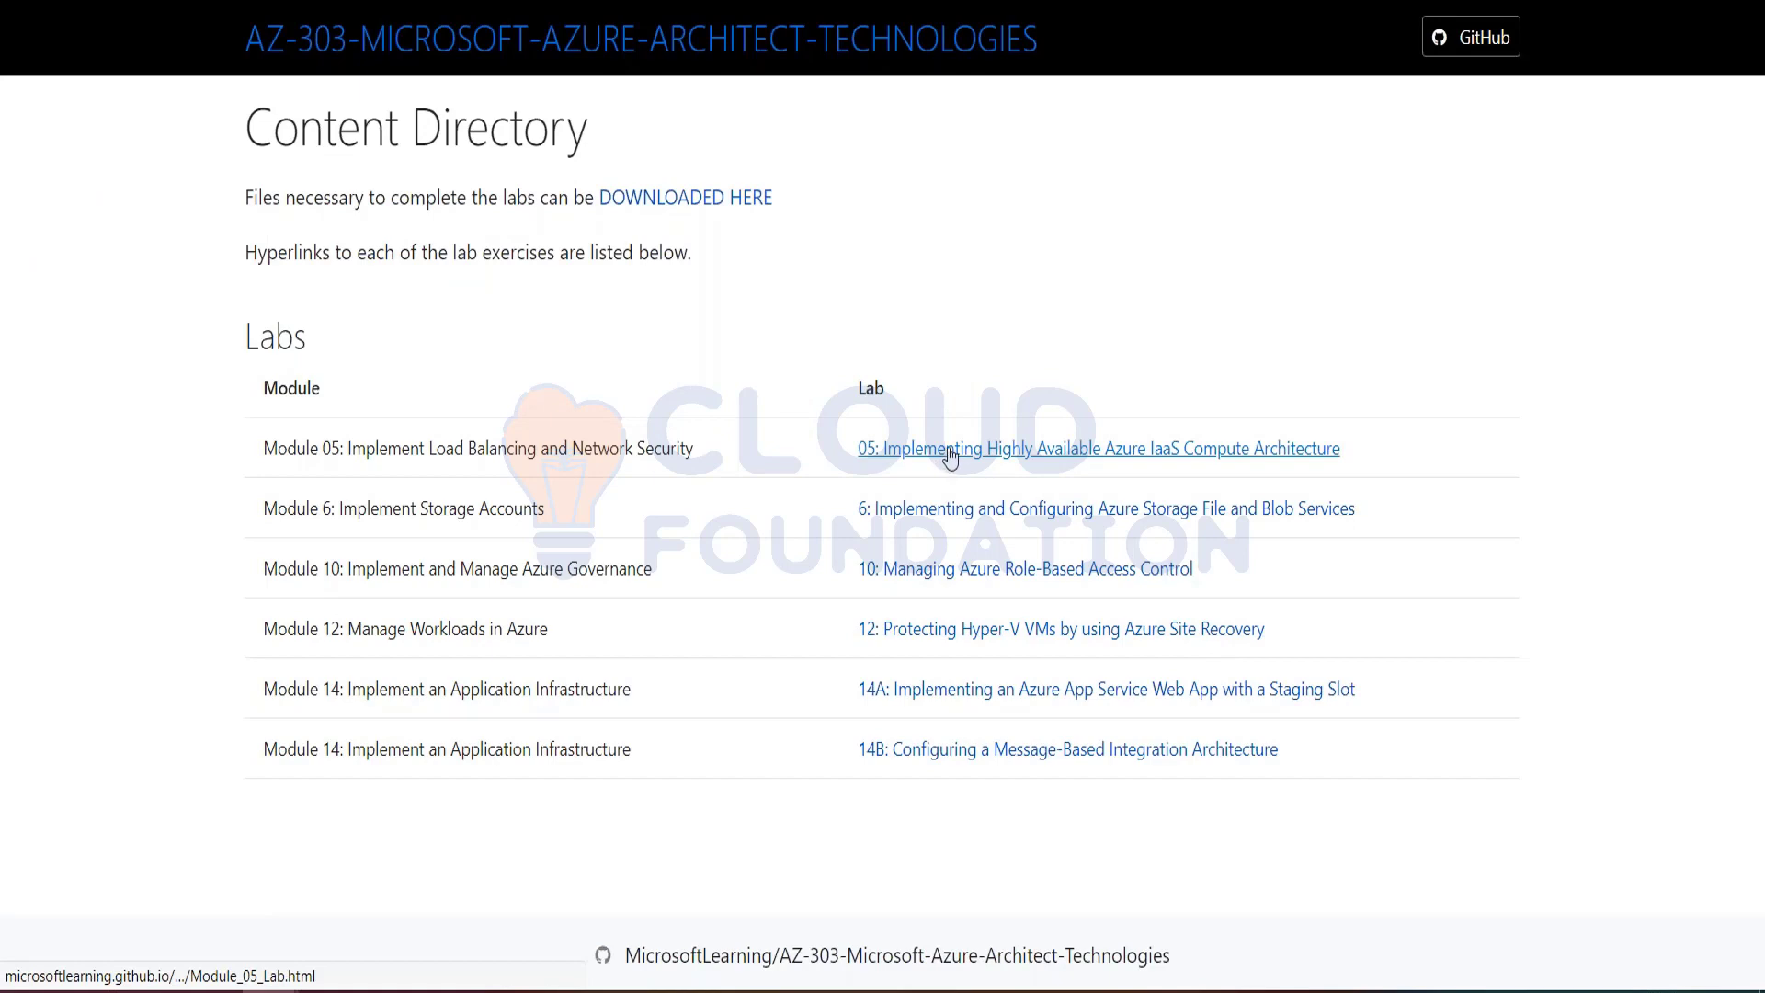
Step: Open lab 05, Implementing Highly Available Azure IaaS Compute Architecture, and examine its scenario and the list of deployments to test
{"action": "left_click", "coordinate": [951, 452]}
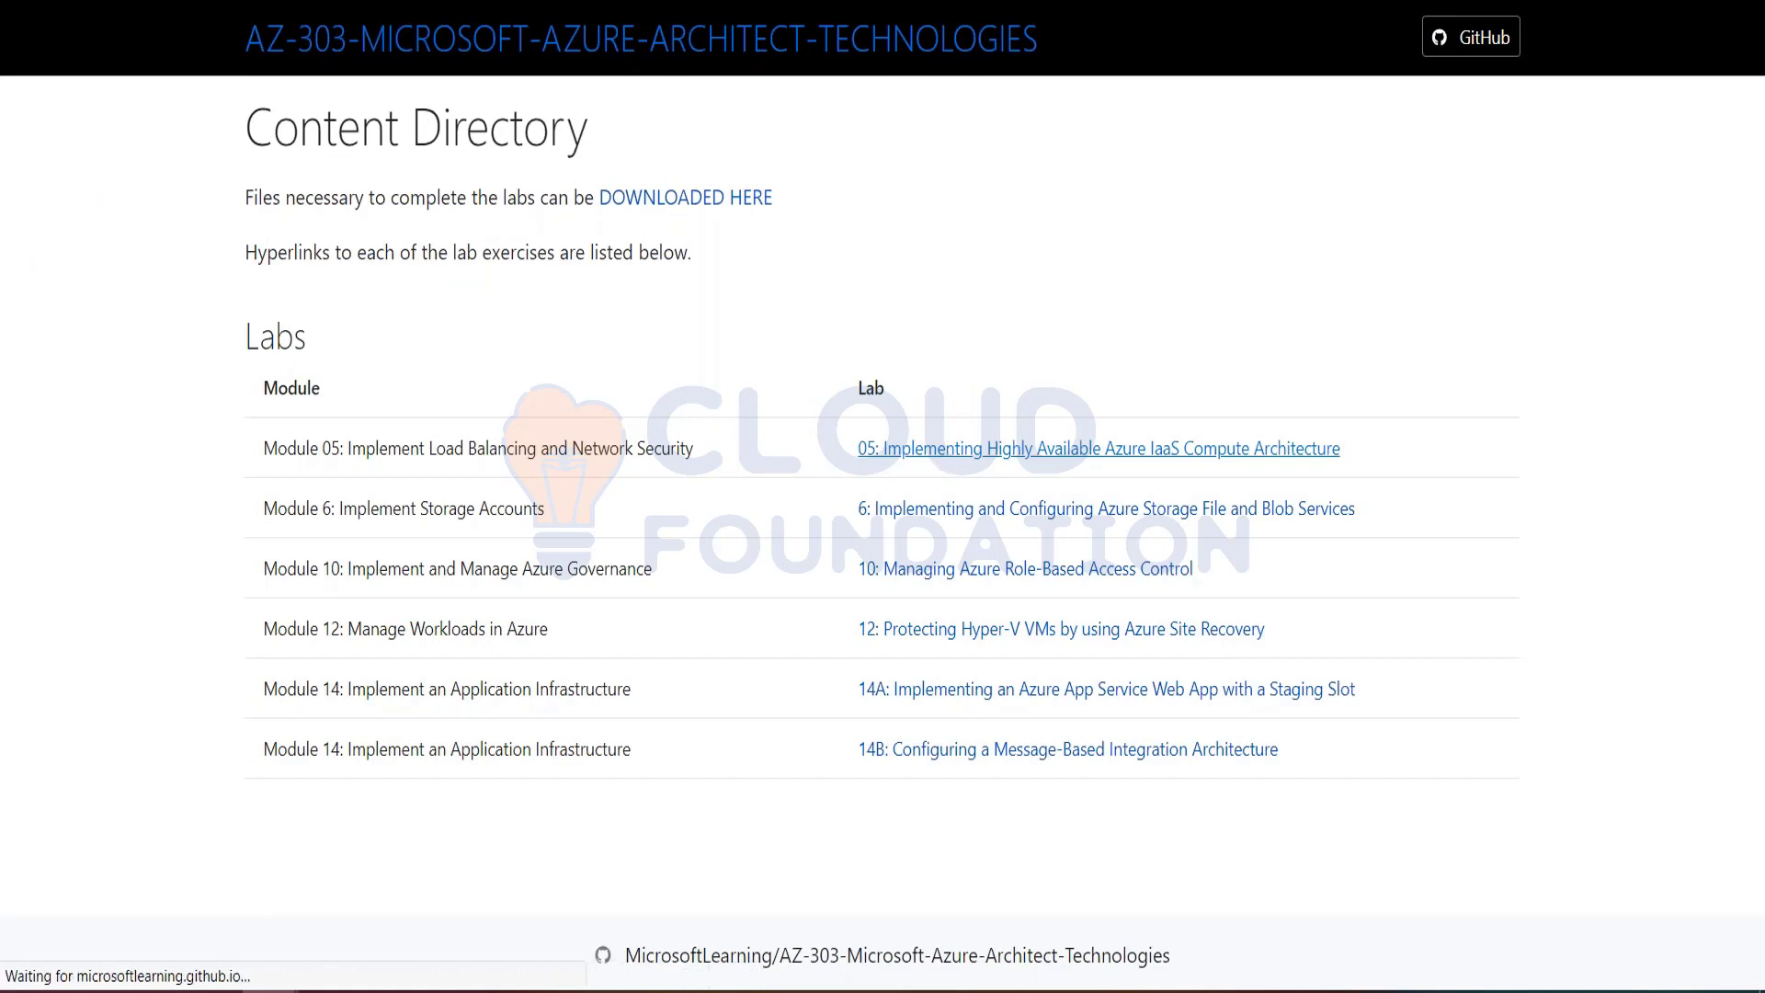
{"action": "scroll", "coordinate": [637, 690], "scroll_direction": "down", "scroll_amount": 6}
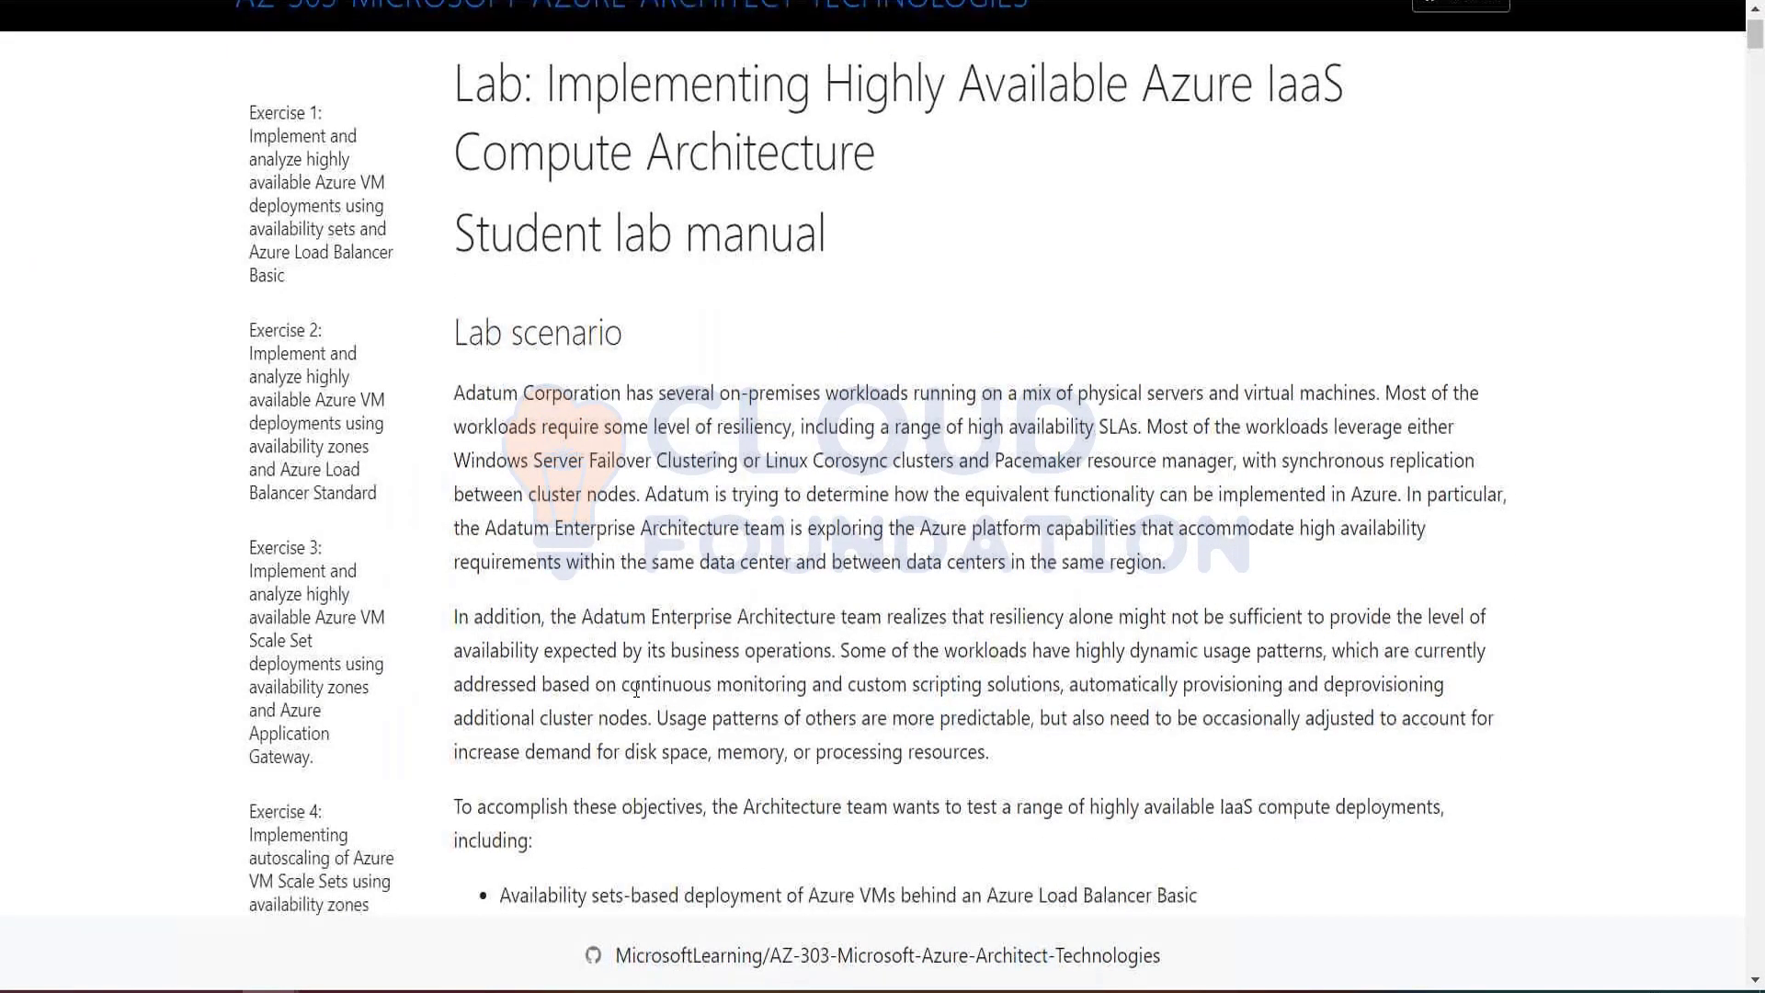
{"action": "scroll", "coordinate": [636, 690], "scroll_direction": "up", "scroll_amount": 4}
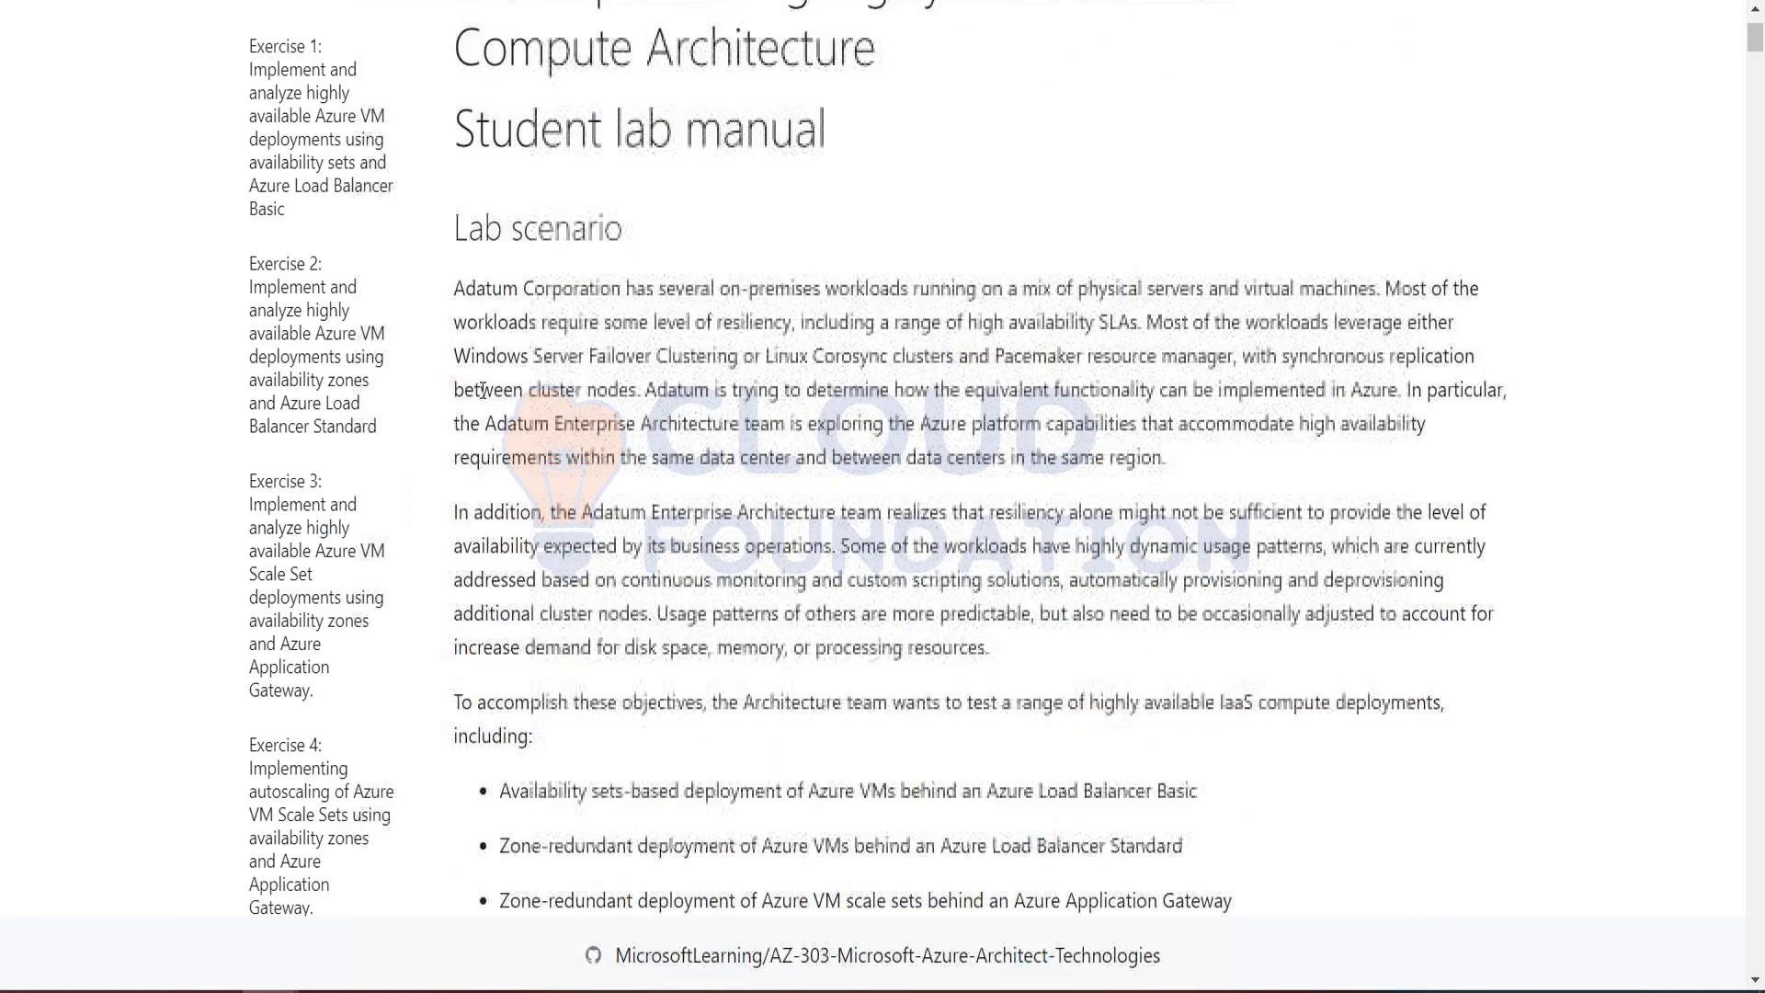
{"action": "left_click_drag", "start_coordinate": [454, 287], "coordinate": [844, 894]}
{"action": "scroll", "coordinate": [843, 894], "scroll_direction": "down", "scroll_amount": 11}
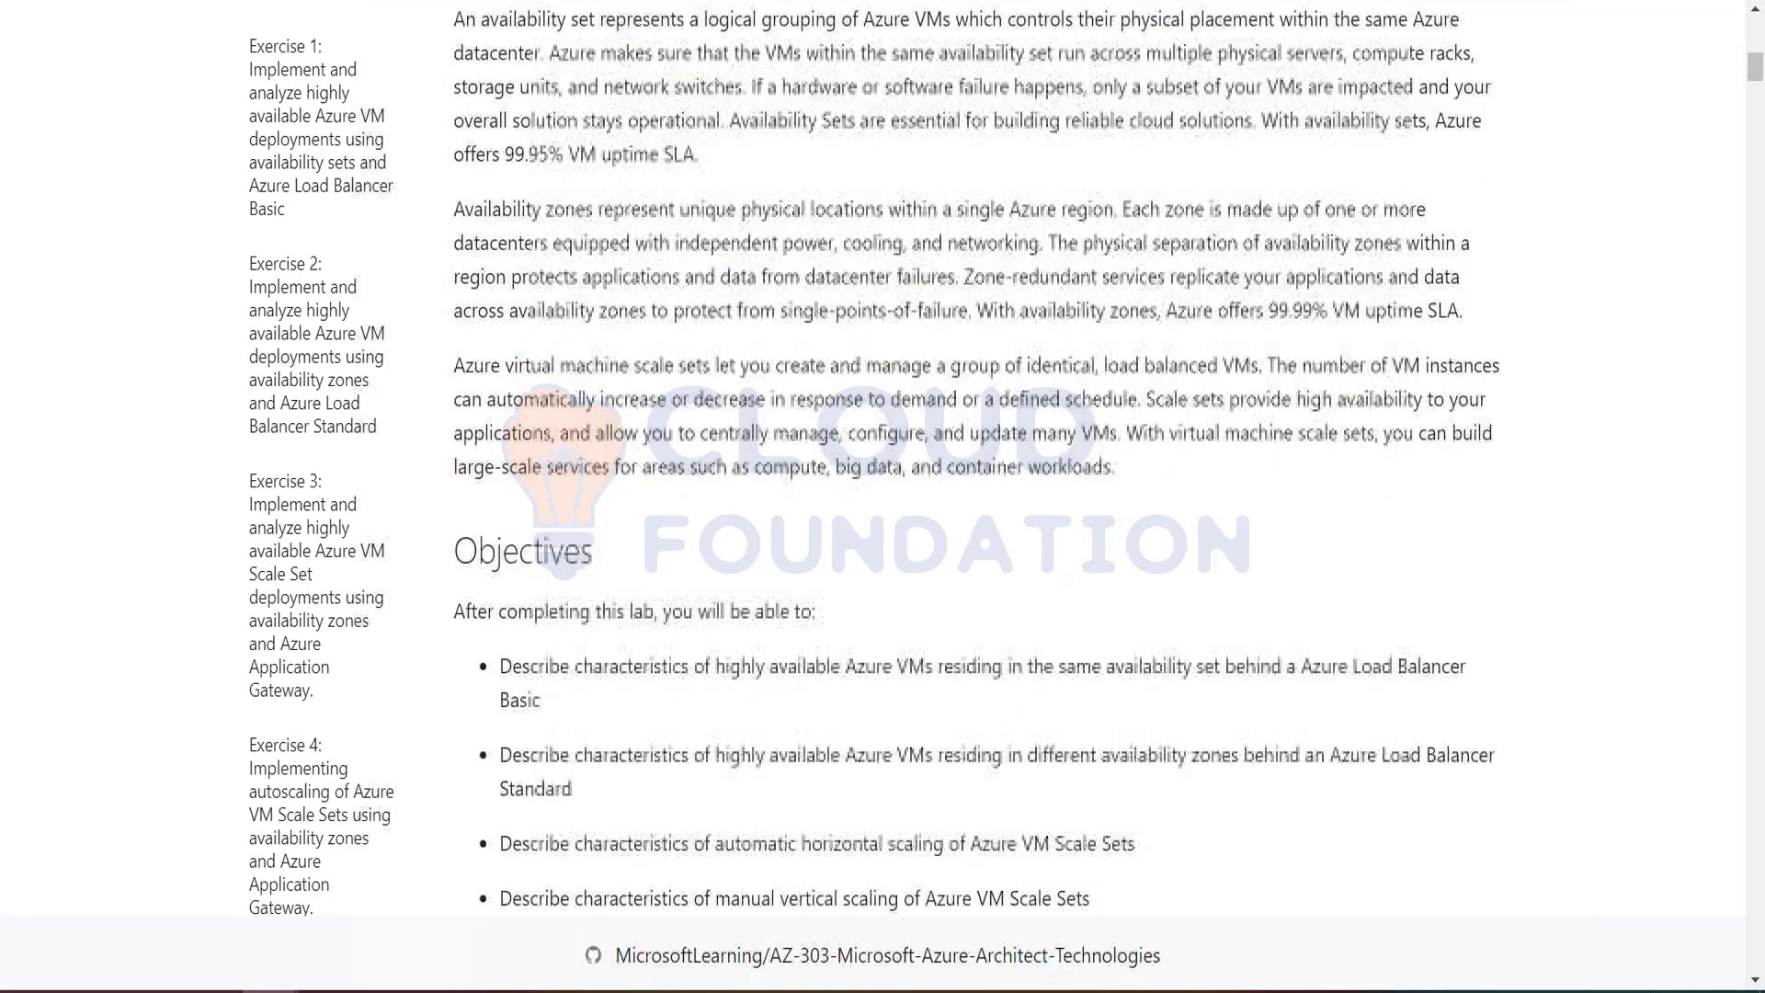
{"action": "scroll", "coordinate": [845, 802], "scroll_direction": "up", "scroll_amount": 3}
{"action": "left_click", "coordinate": [1122, 273]}
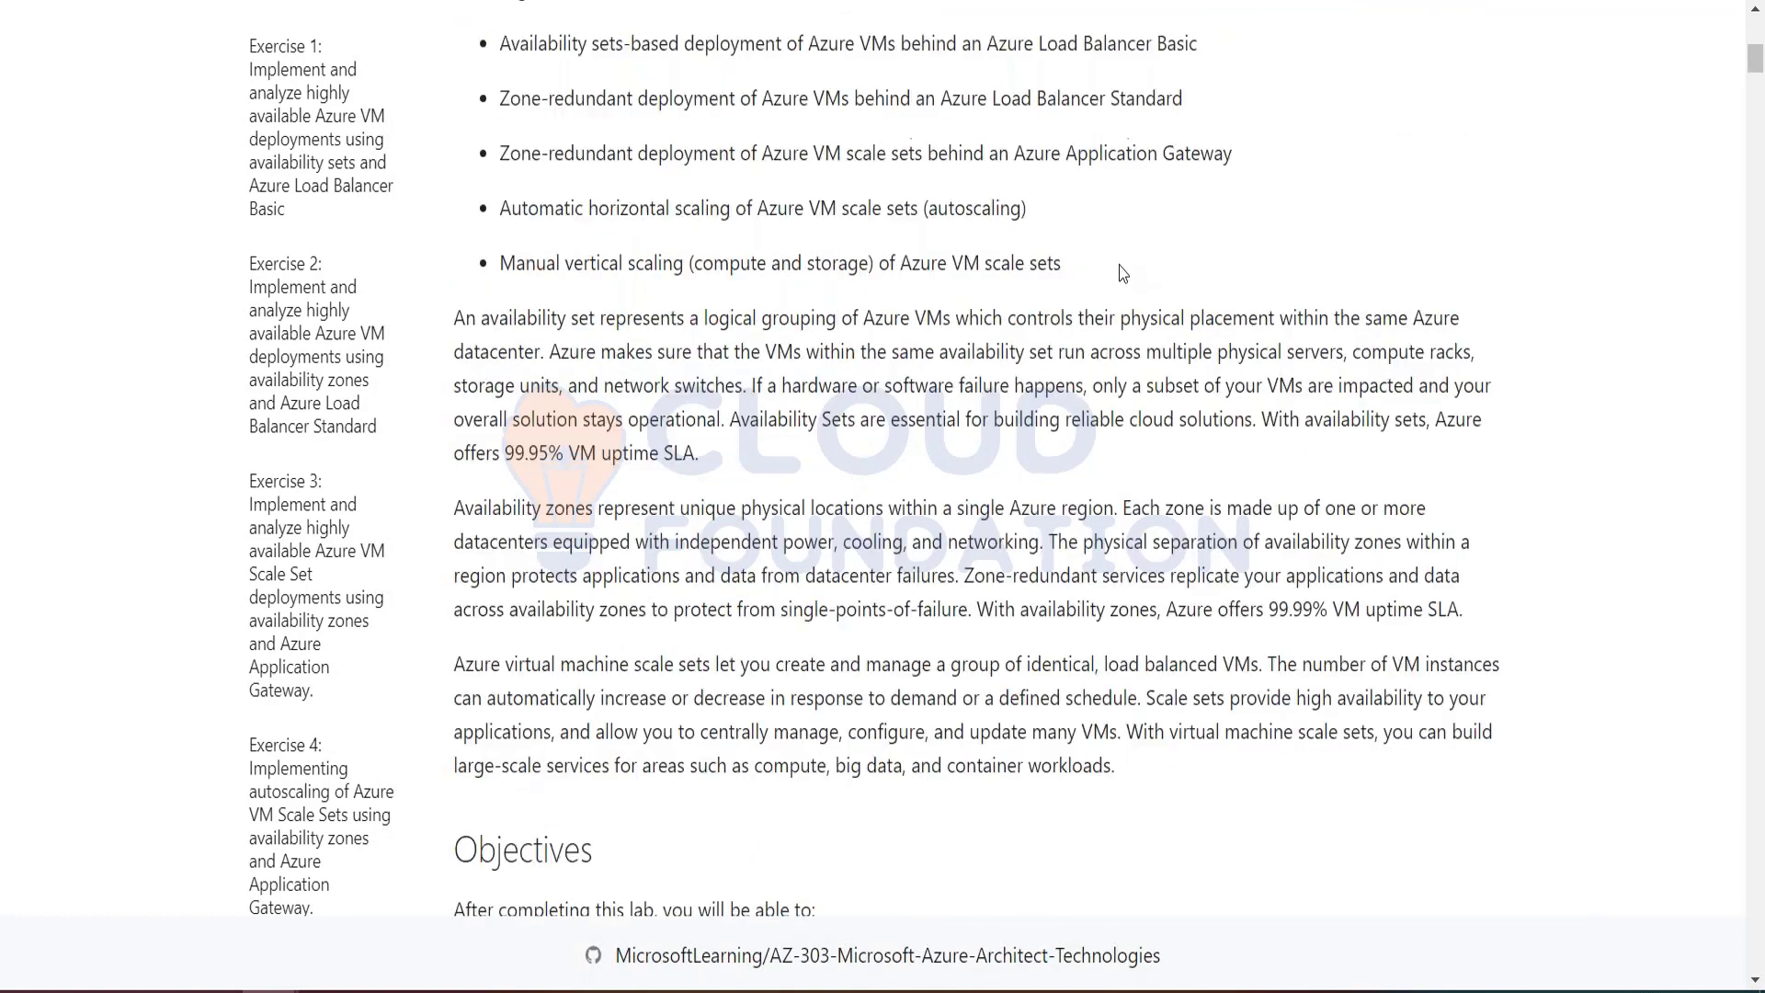
{"action": "scroll", "coordinate": [526, 139], "scroll_direction": "up", "scroll_amount": 1}
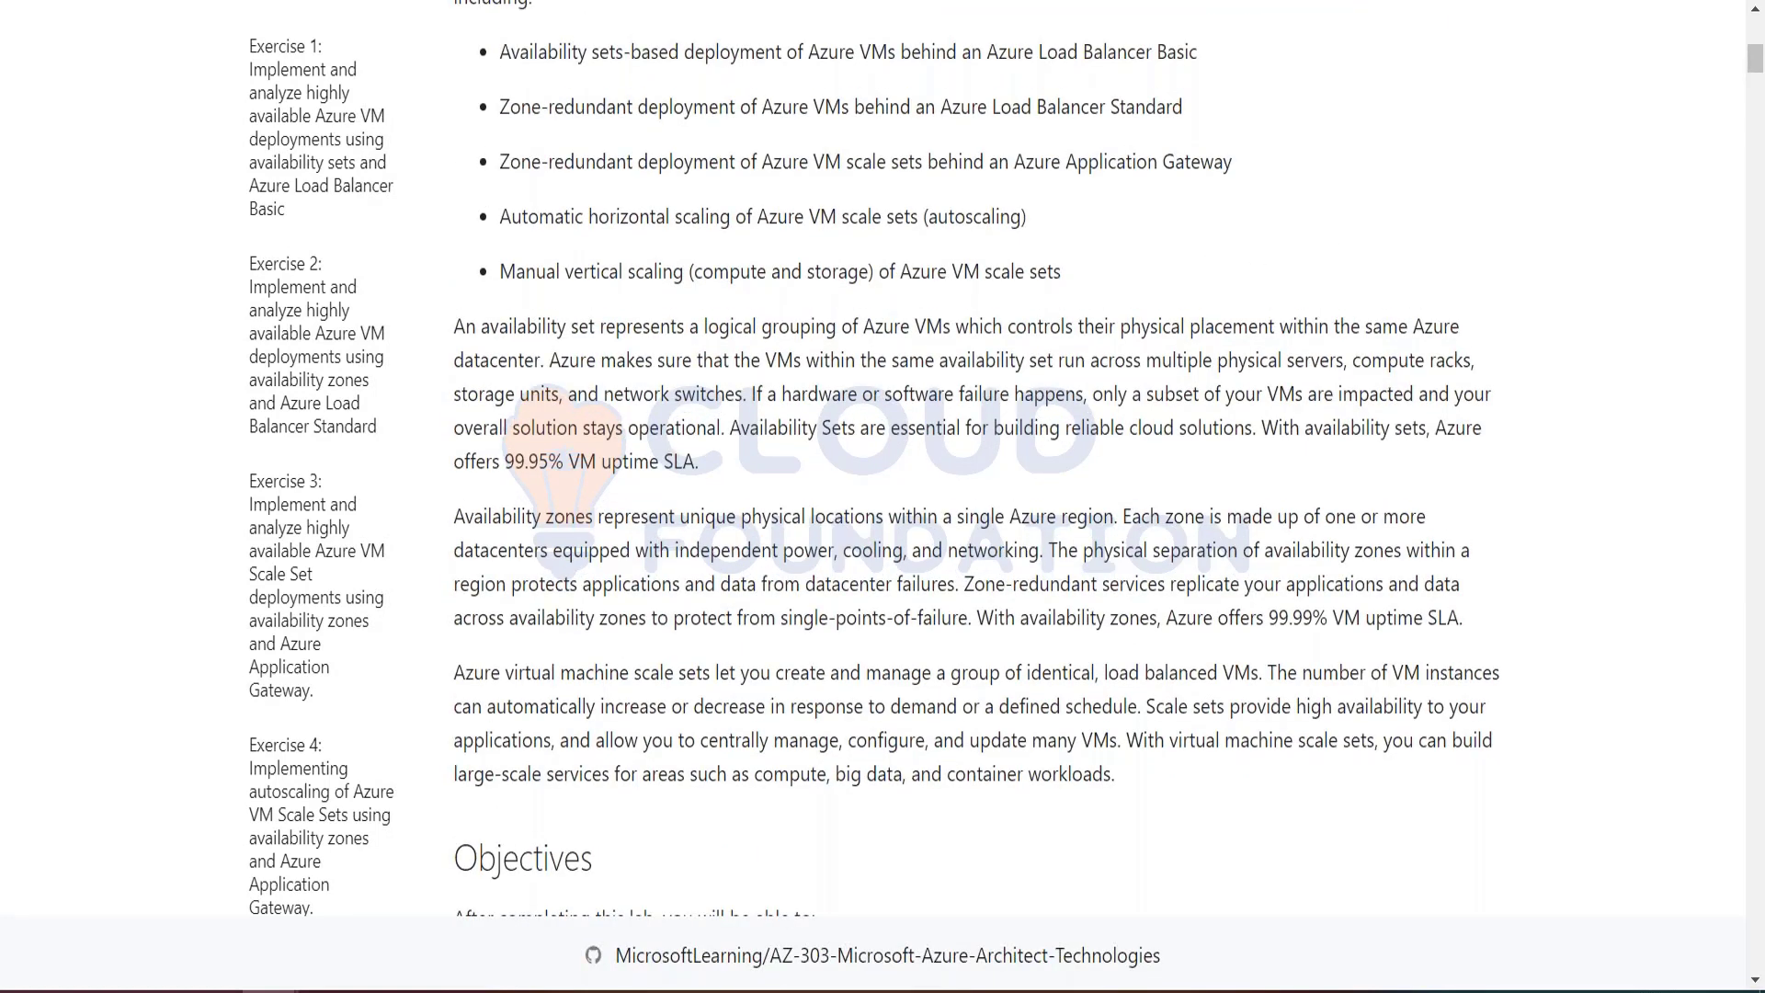
{"action": "scroll", "coordinate": [499, 342], "scroll_direction": "up", "scroll_amount": 3}
{"action": "left_click_drag", "start_coordinate": [500, 342], "coordinate": [1112, 570]}
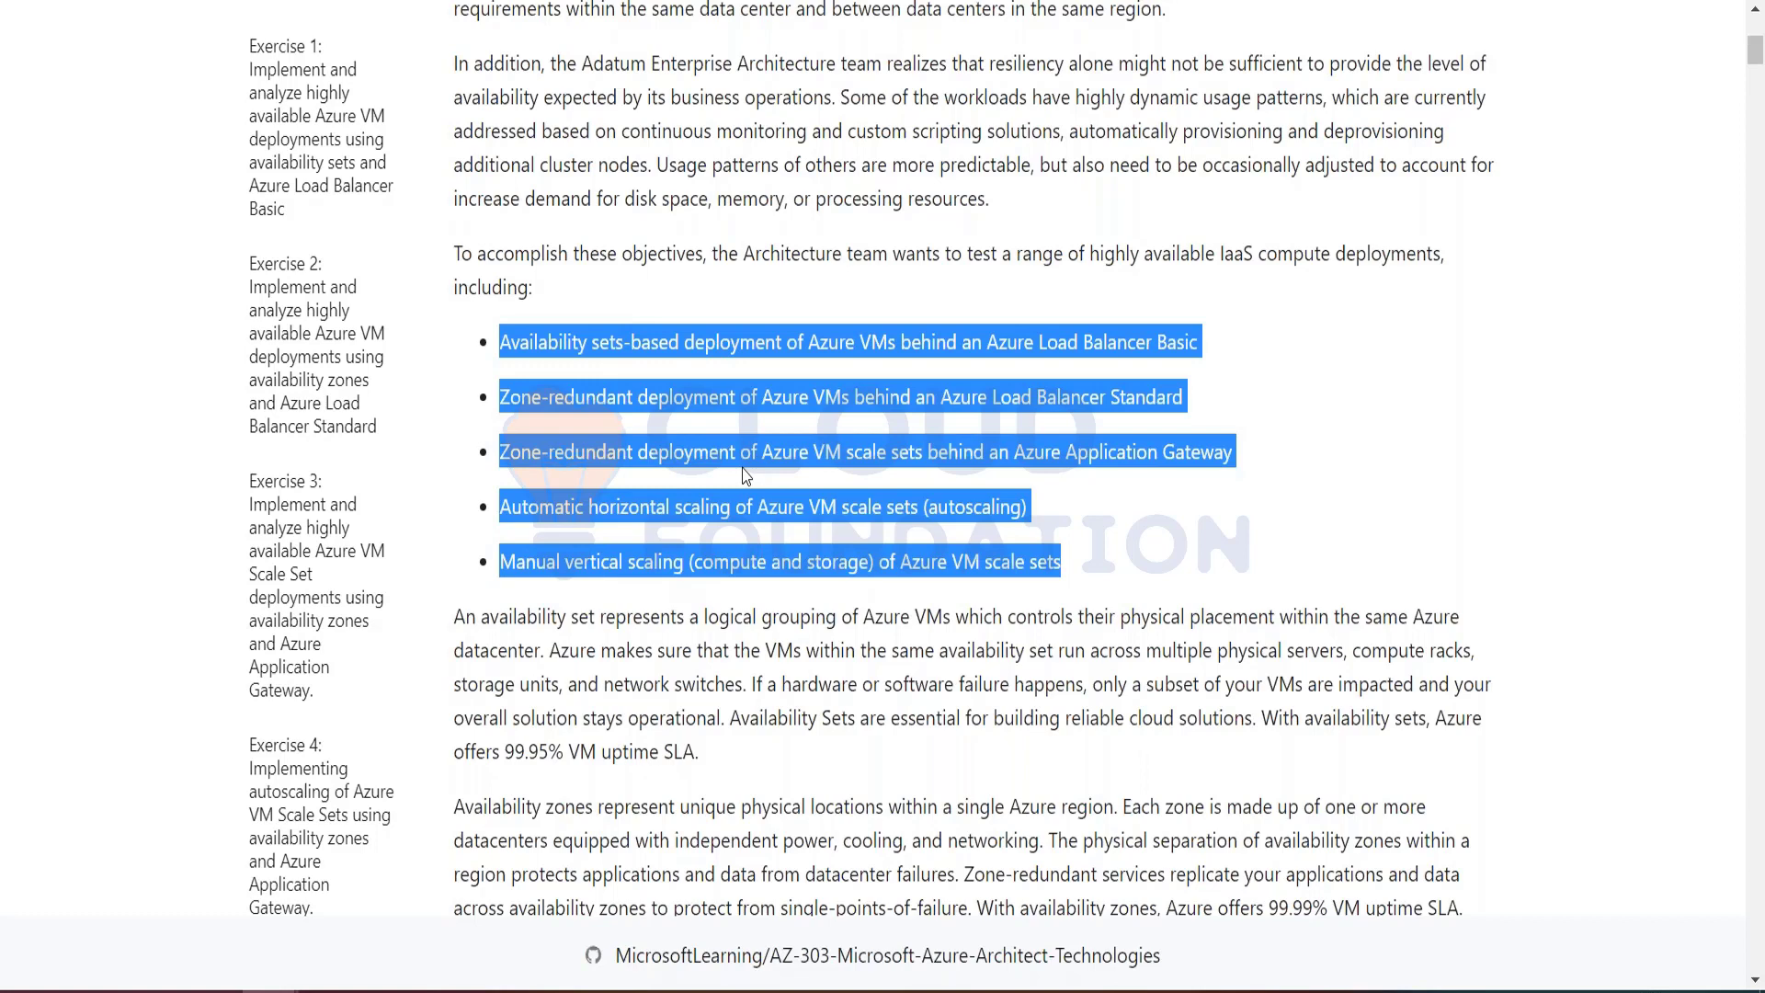
Step: Examine the lab manual's Lab Files list and the main tasks of Exercise 1
{"action": "scroll", "coordinate": [745, 474], "scroll_direction": "down", "scroll_amount": 10}
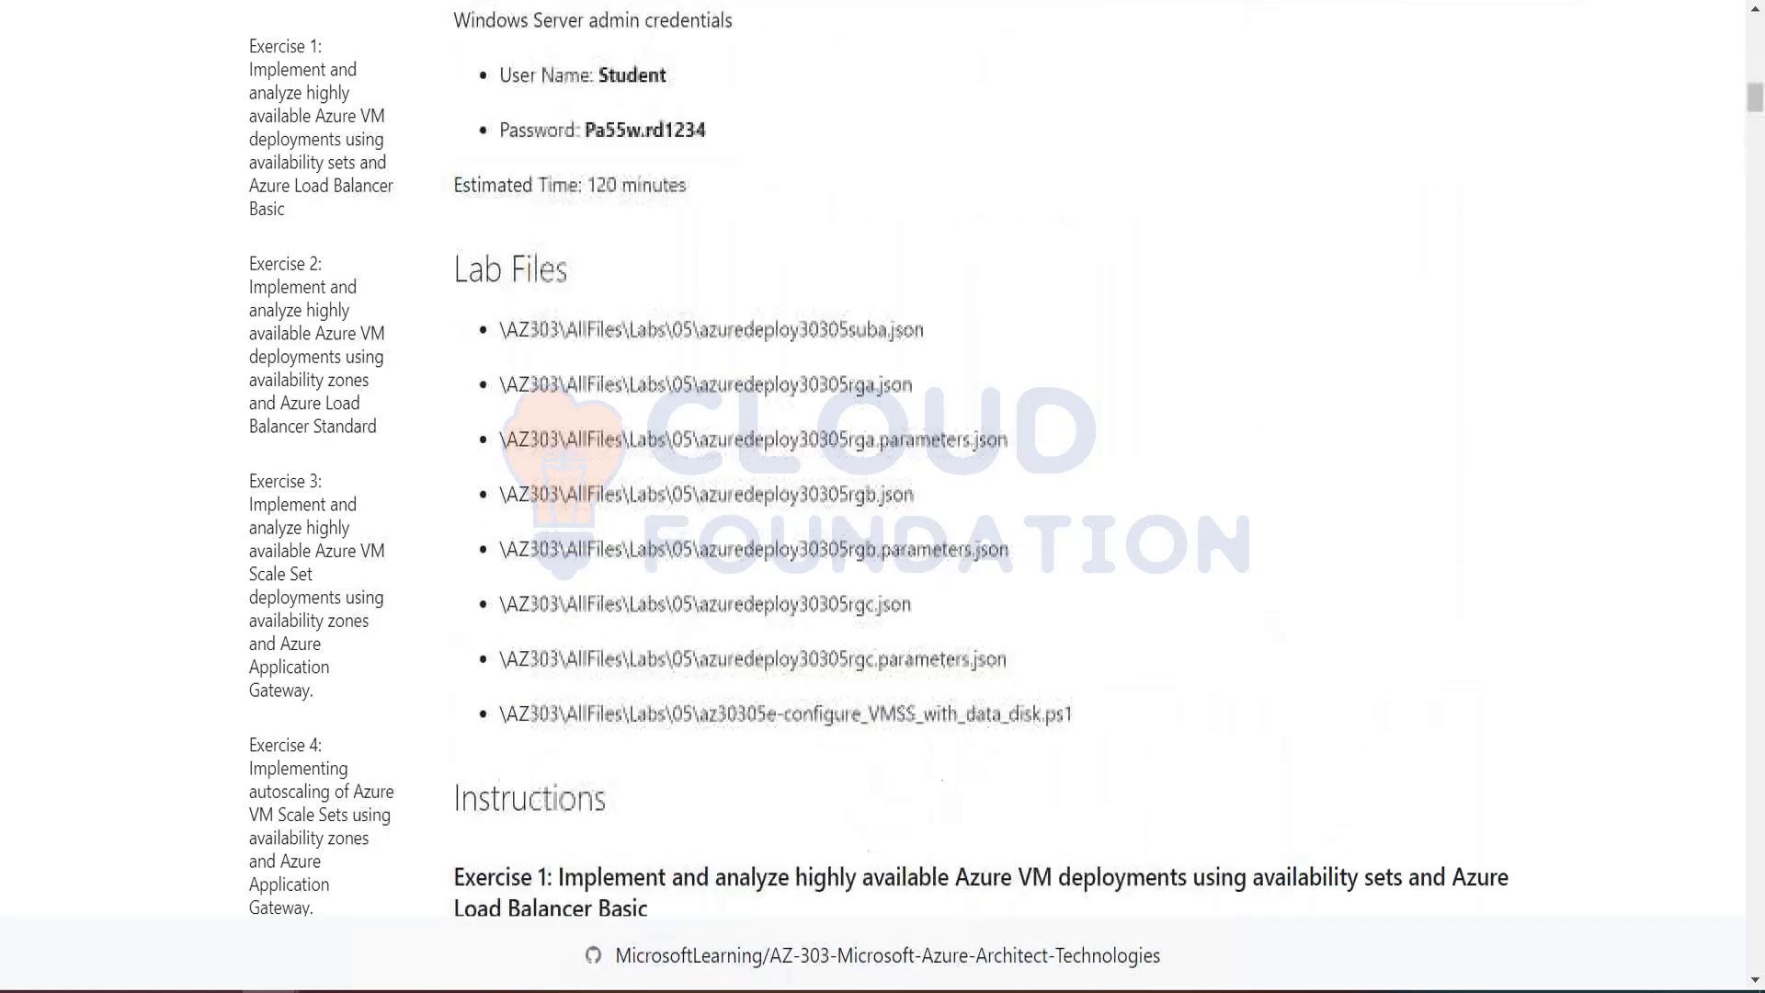
{"action": "scroll", "coordinate": [828, 368], "scroll_direction": "down", "scroll_amount": 2}
{"action": "left_click_drag", "start_coordinate": [496, 170], "coordinate": [1097, 552]}
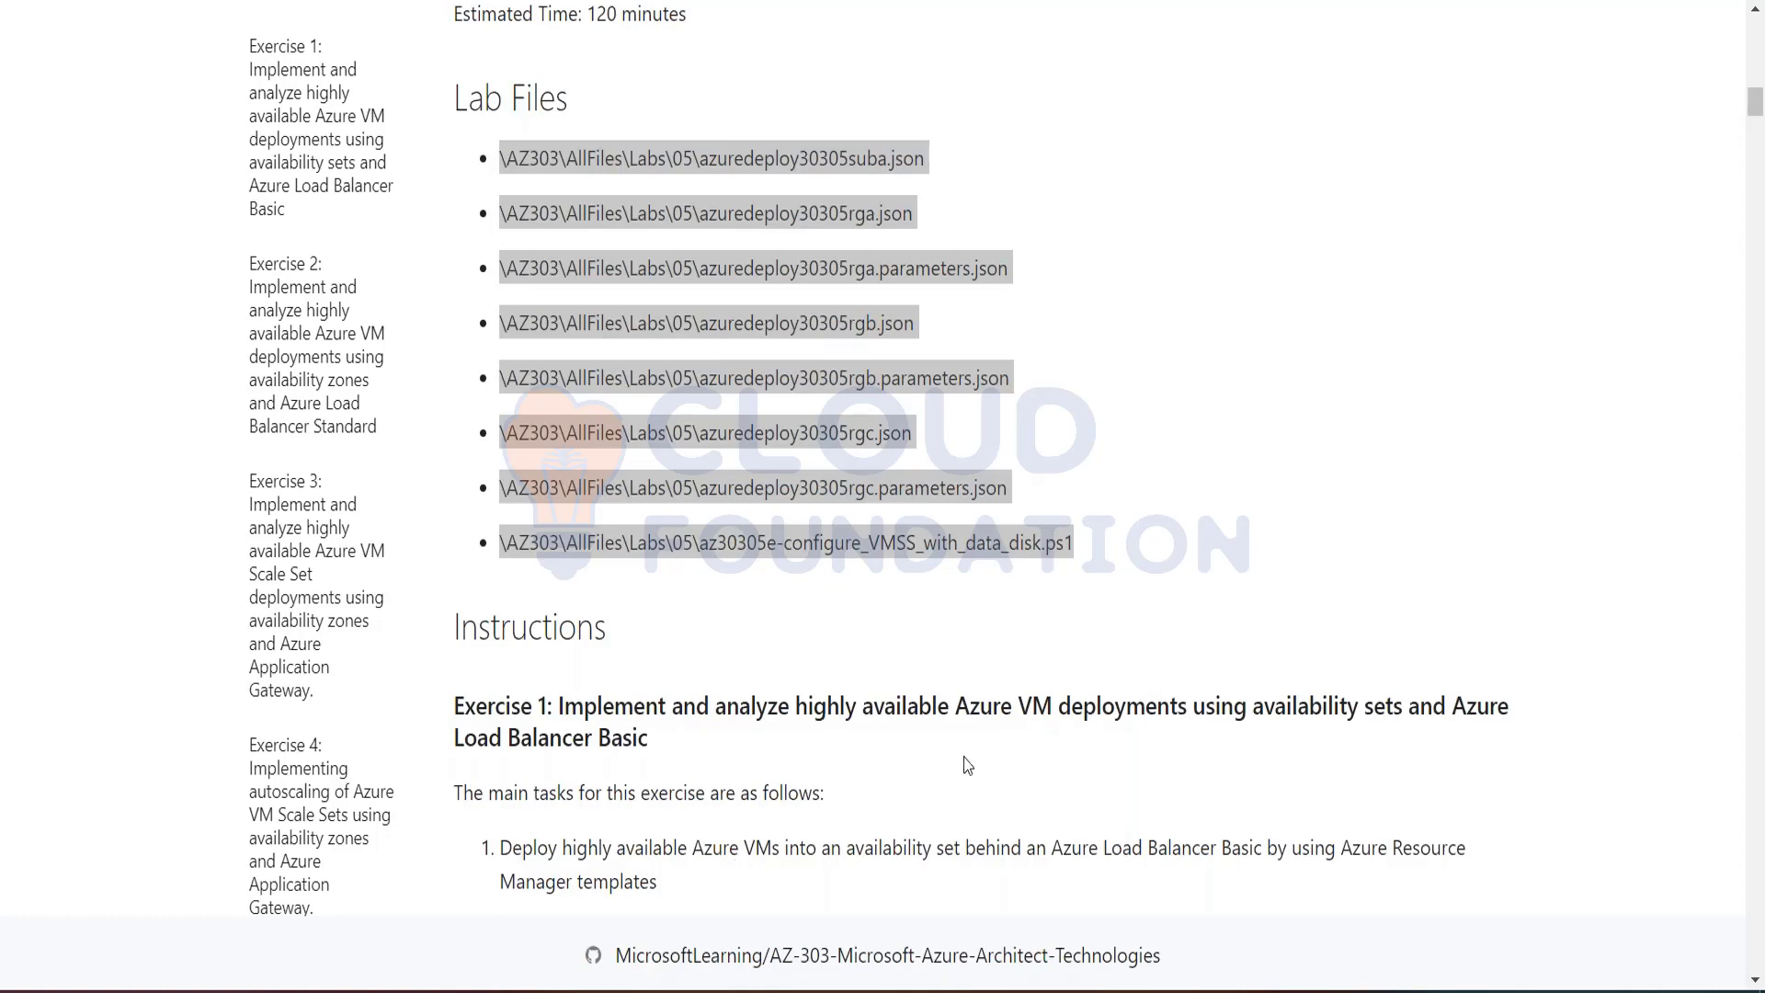
{"action": "scroll", "coordinate": [965, 765], "scroll_direction": "down", "scroll_amount": 6}
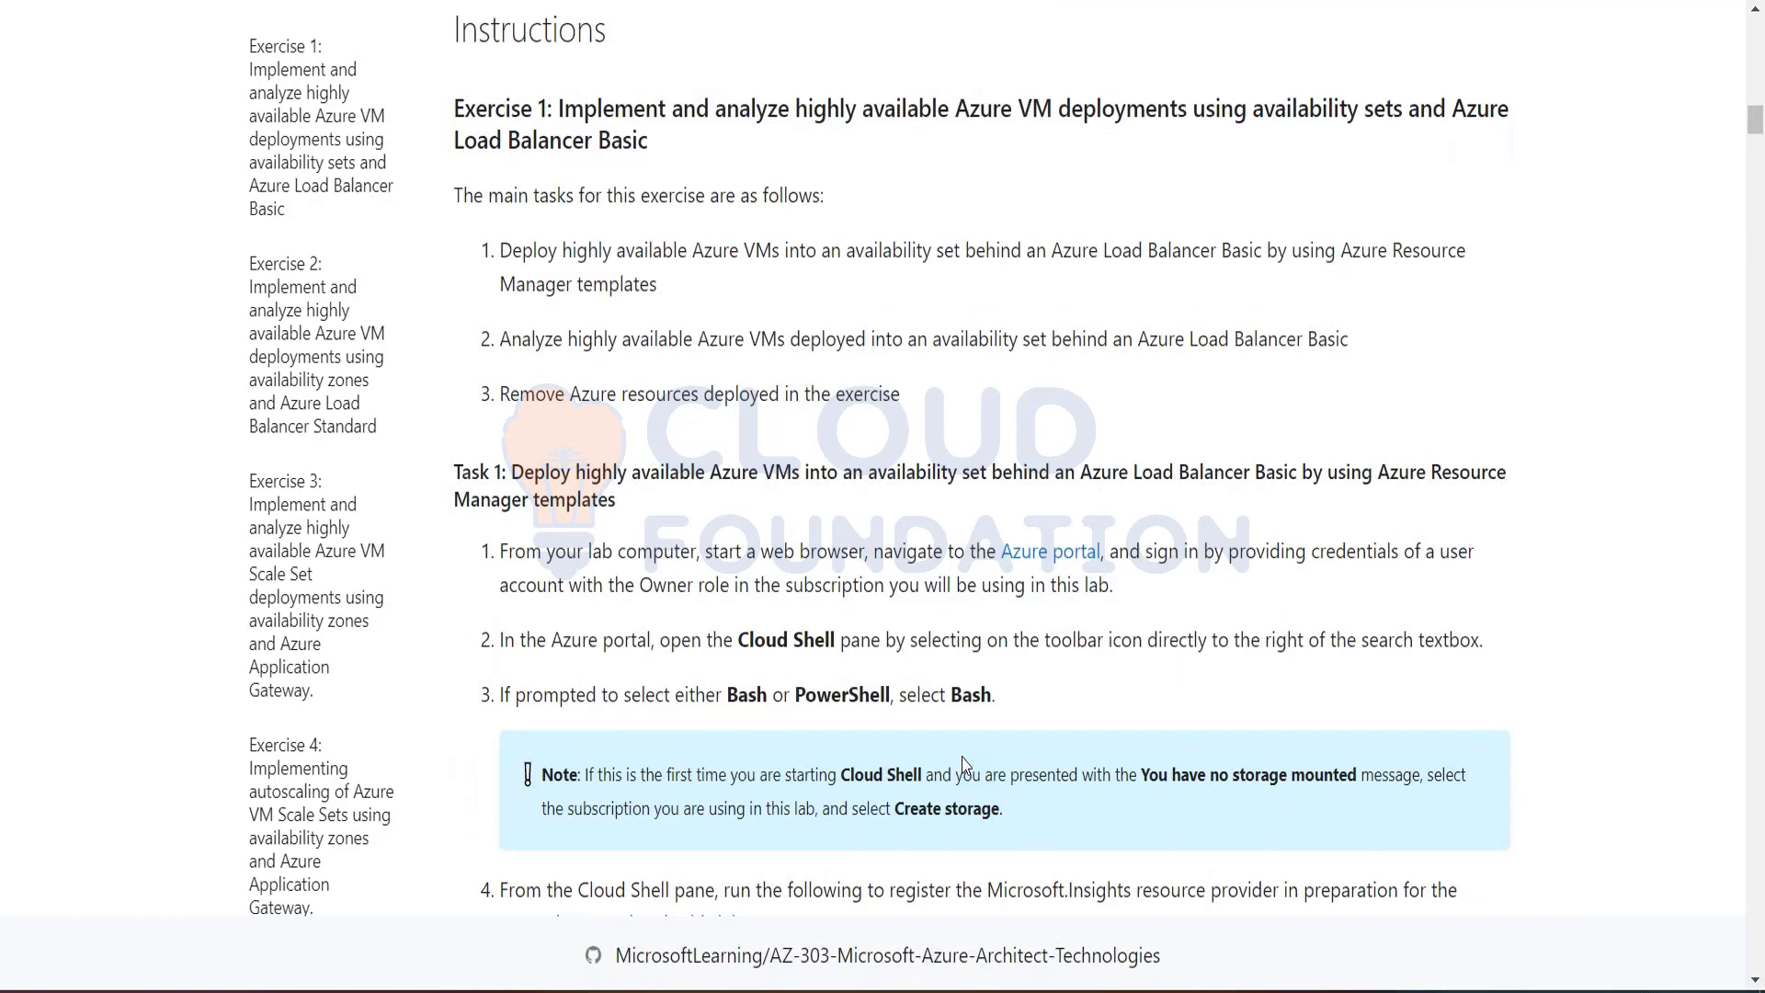
{"action": "scroll", "coordinate": [966, 765], "scroll_direction": "up", "scroll_amount": 2}
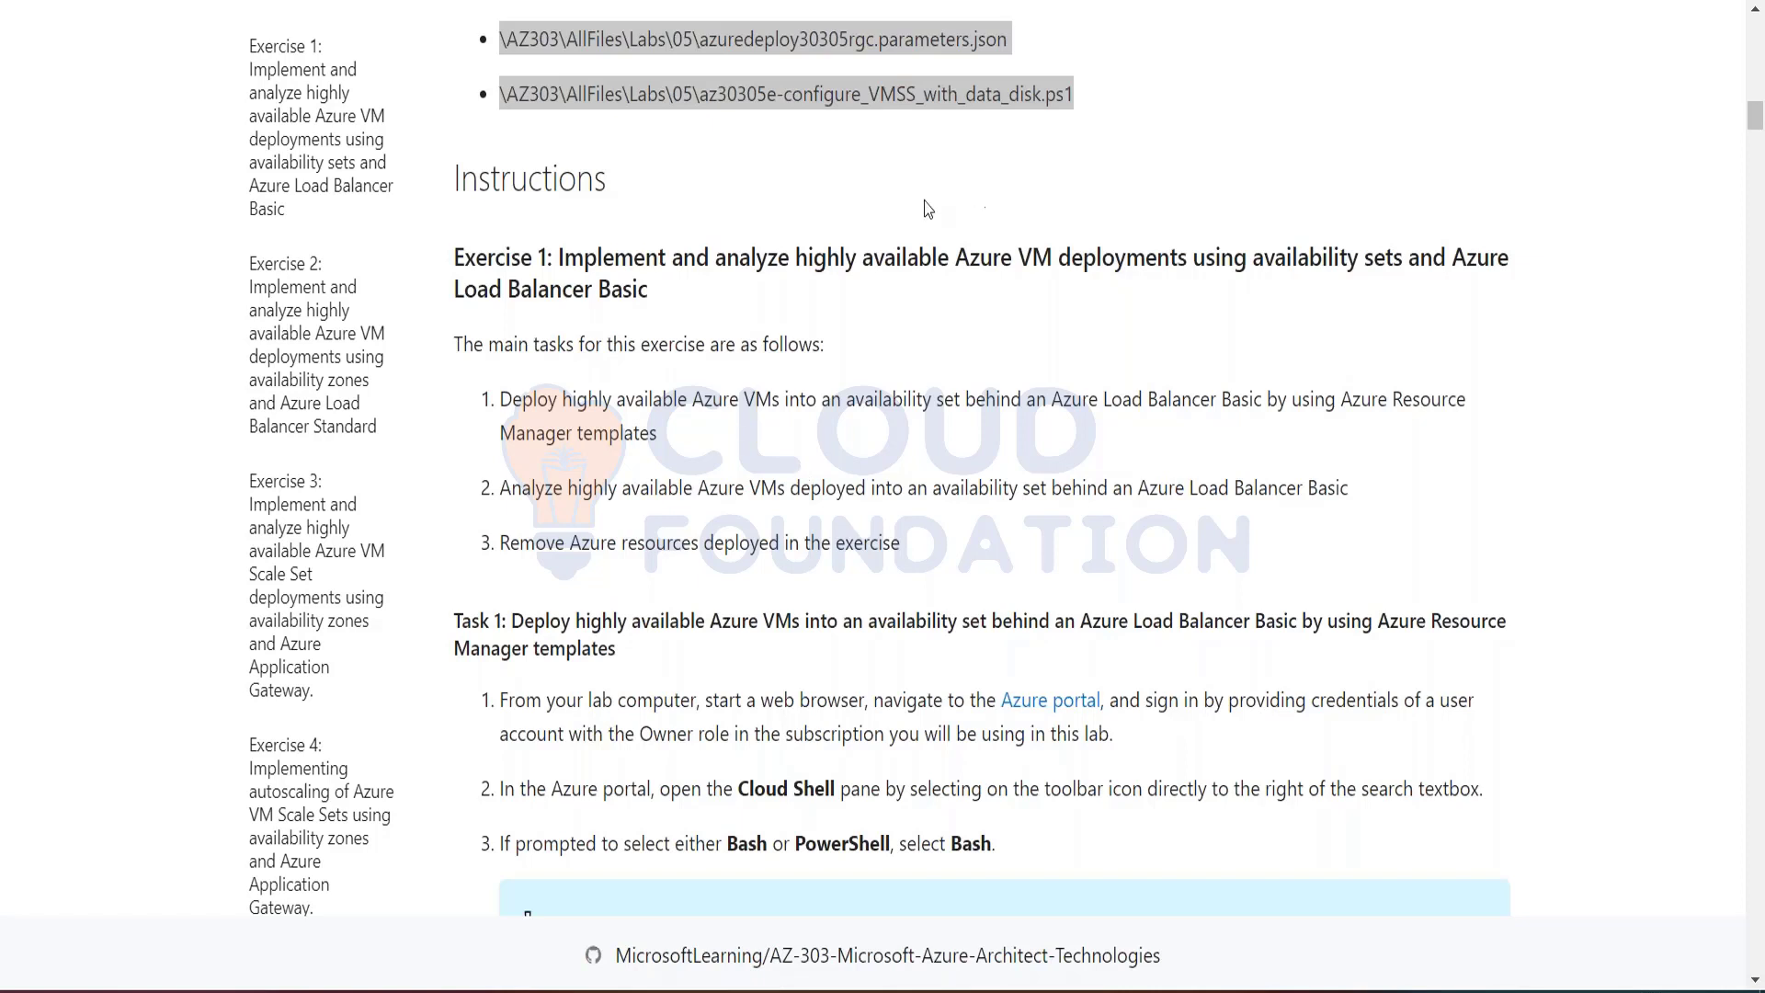
{"action": "scroll", "coordinate": [723, 260], "scroll_direction": "up", "scroll_amount": 5}
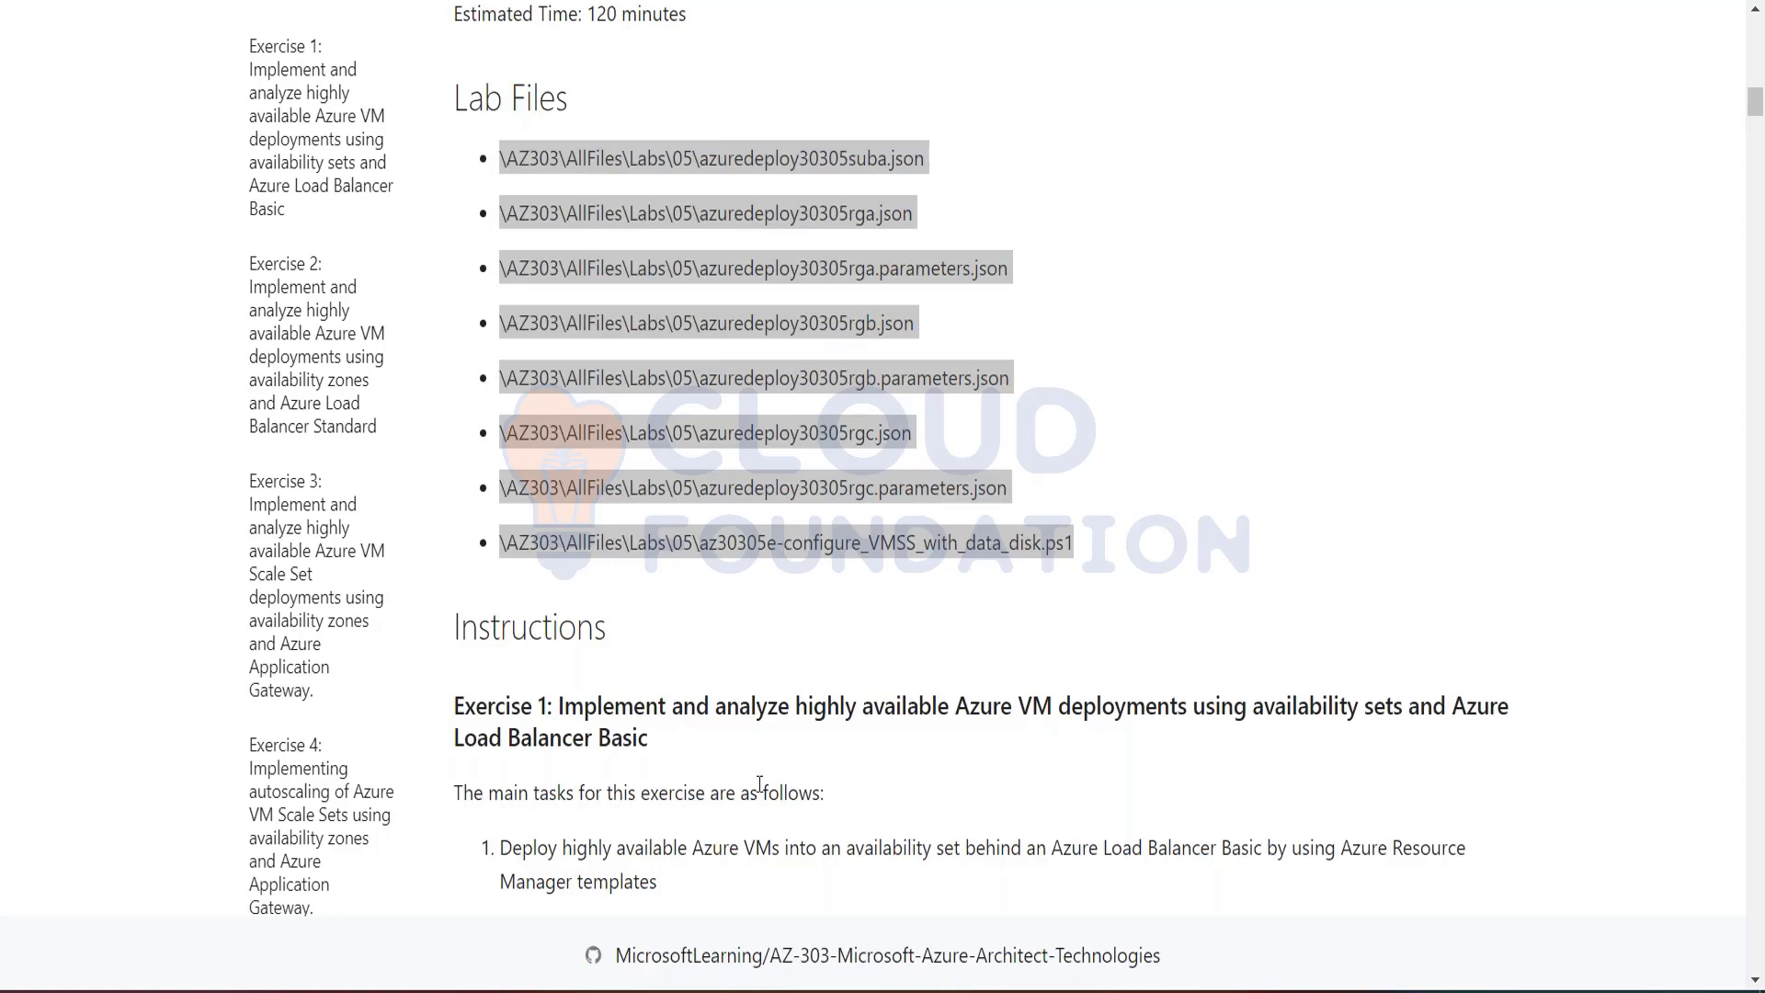
Step: Skim the detailed task instructions of Exercises 1 to 3 in the lab manual
{"action": "scroll", "coordinate": [759, 785], "scroll_direction": "down", "scroll_amount": 20}
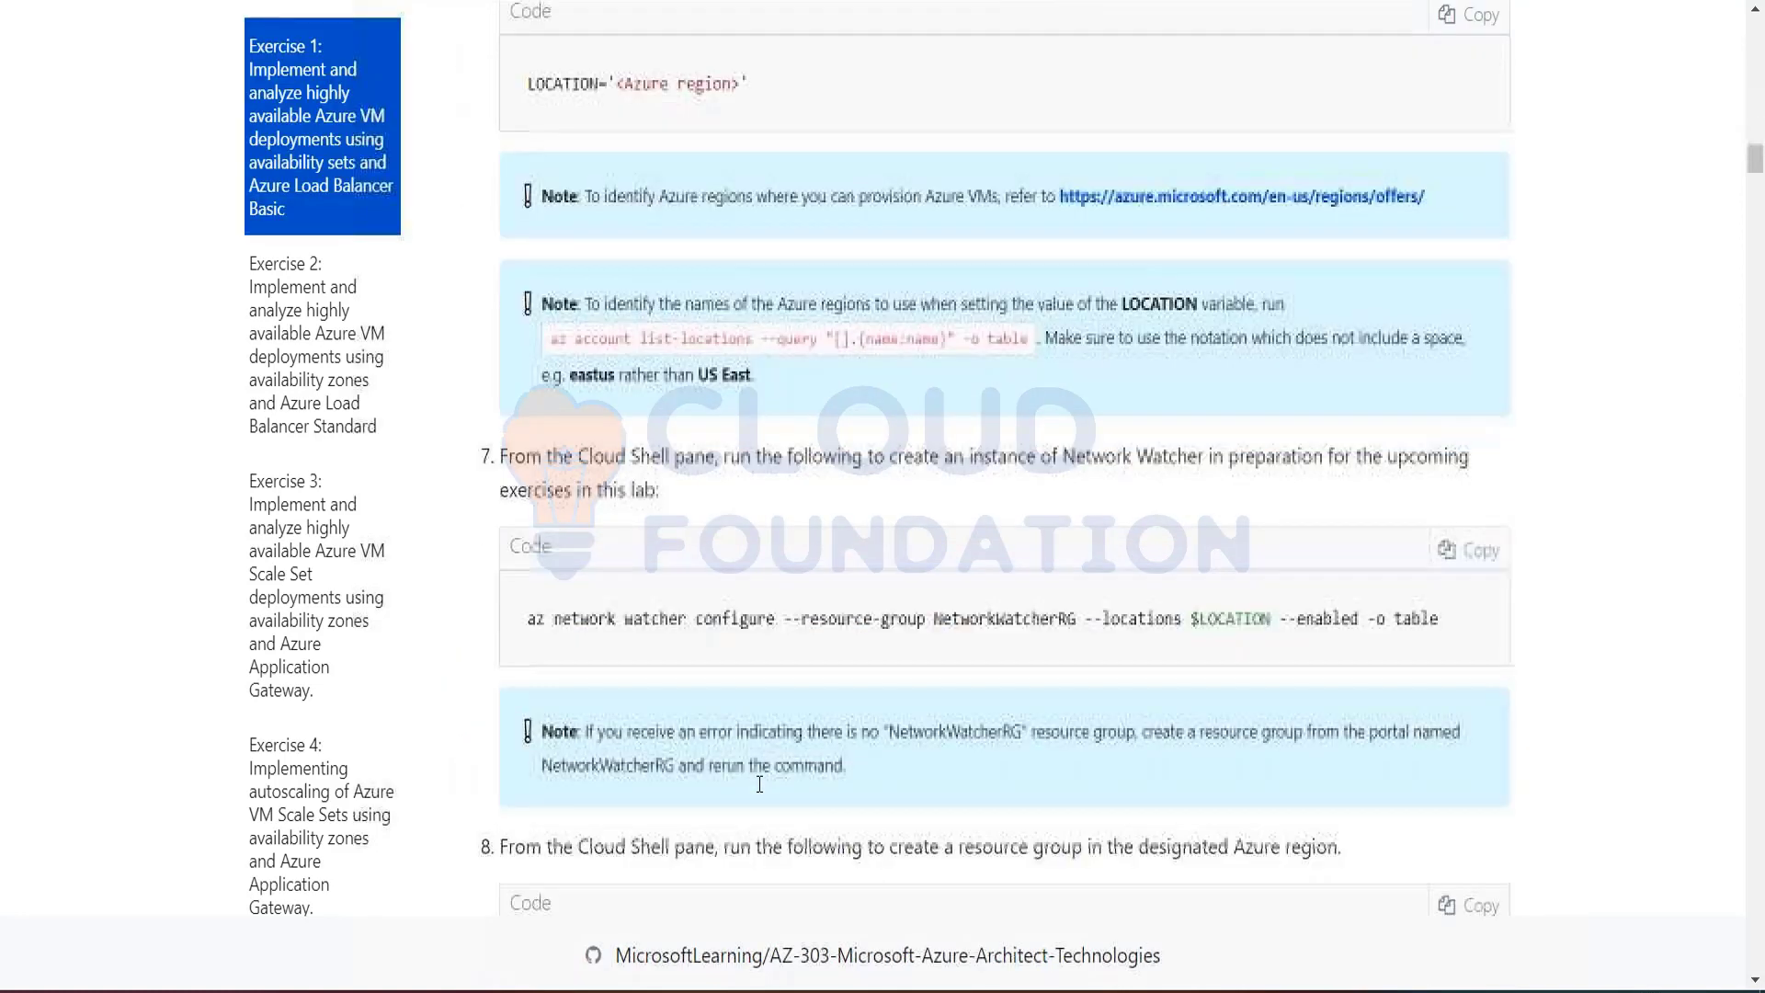
{"action": "scroll", "coordinate": [760, 784], "scroll_direction": "down", "scroll_amount": 20}
{"action": "scroll", "coordinate": [759, 785], "scroll_direction": "down", "scroll_amount": 20}
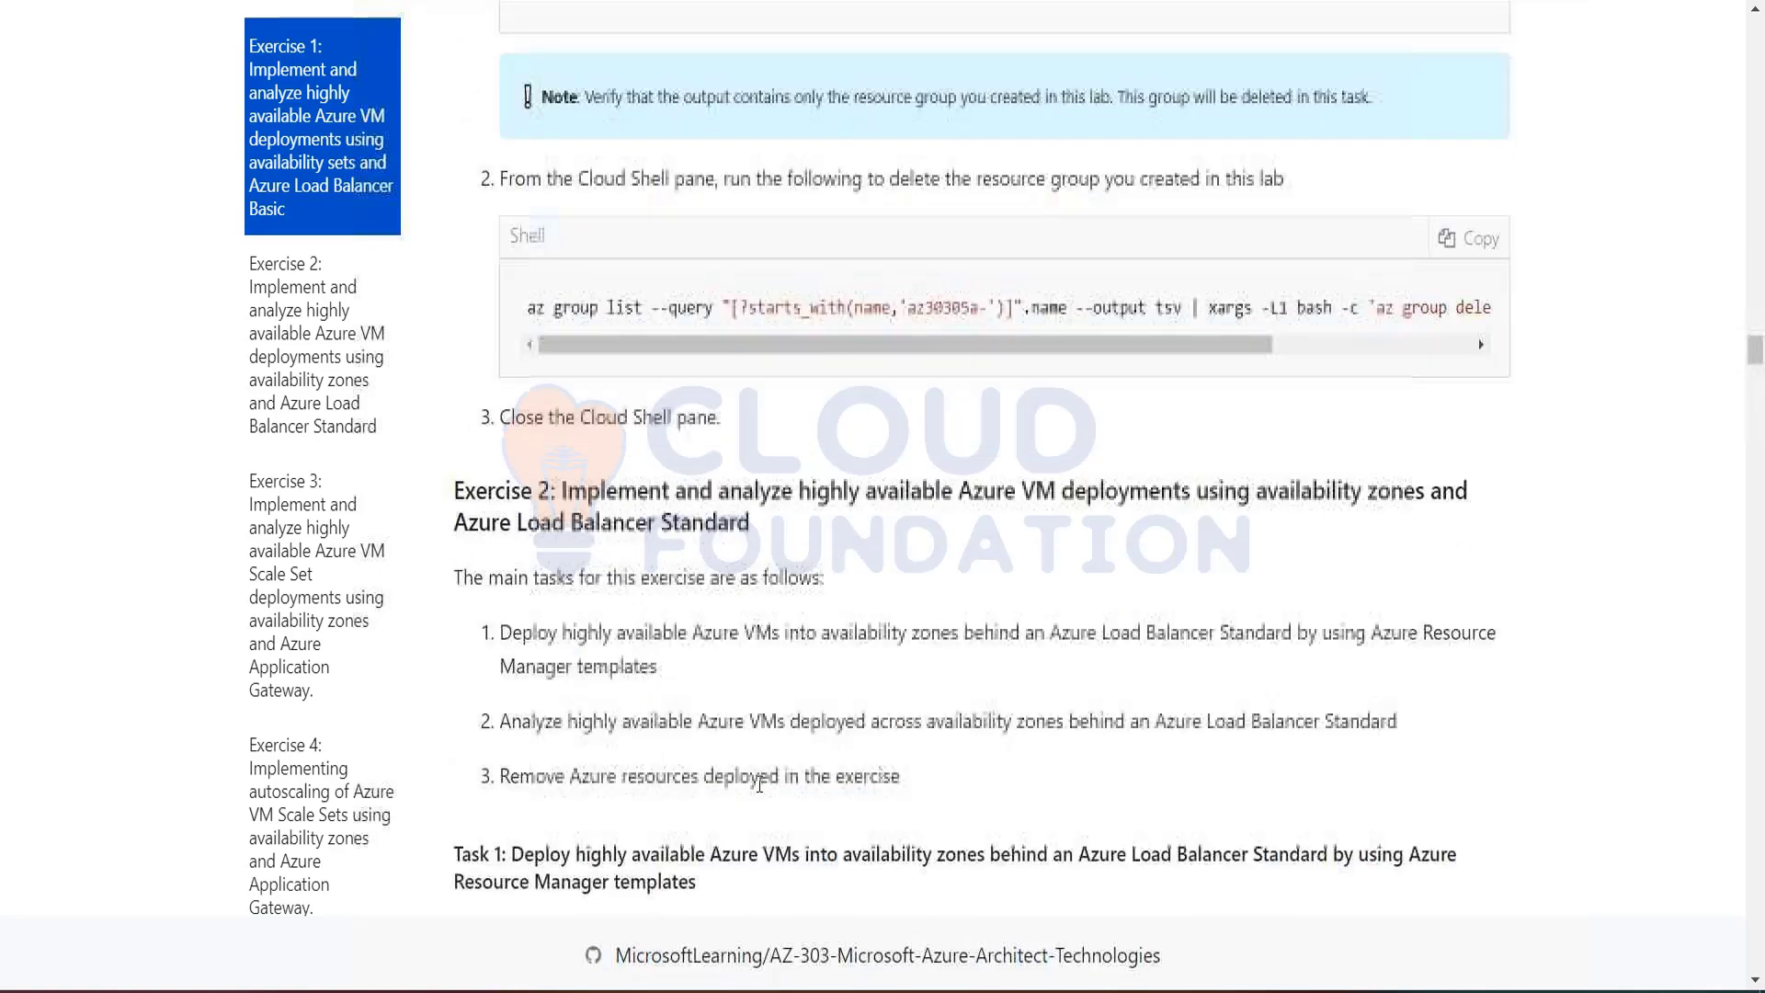
{"action": "scroll", "coordinate": [760, 784], "scroll_direction": "down", "scroll_amount": 20}
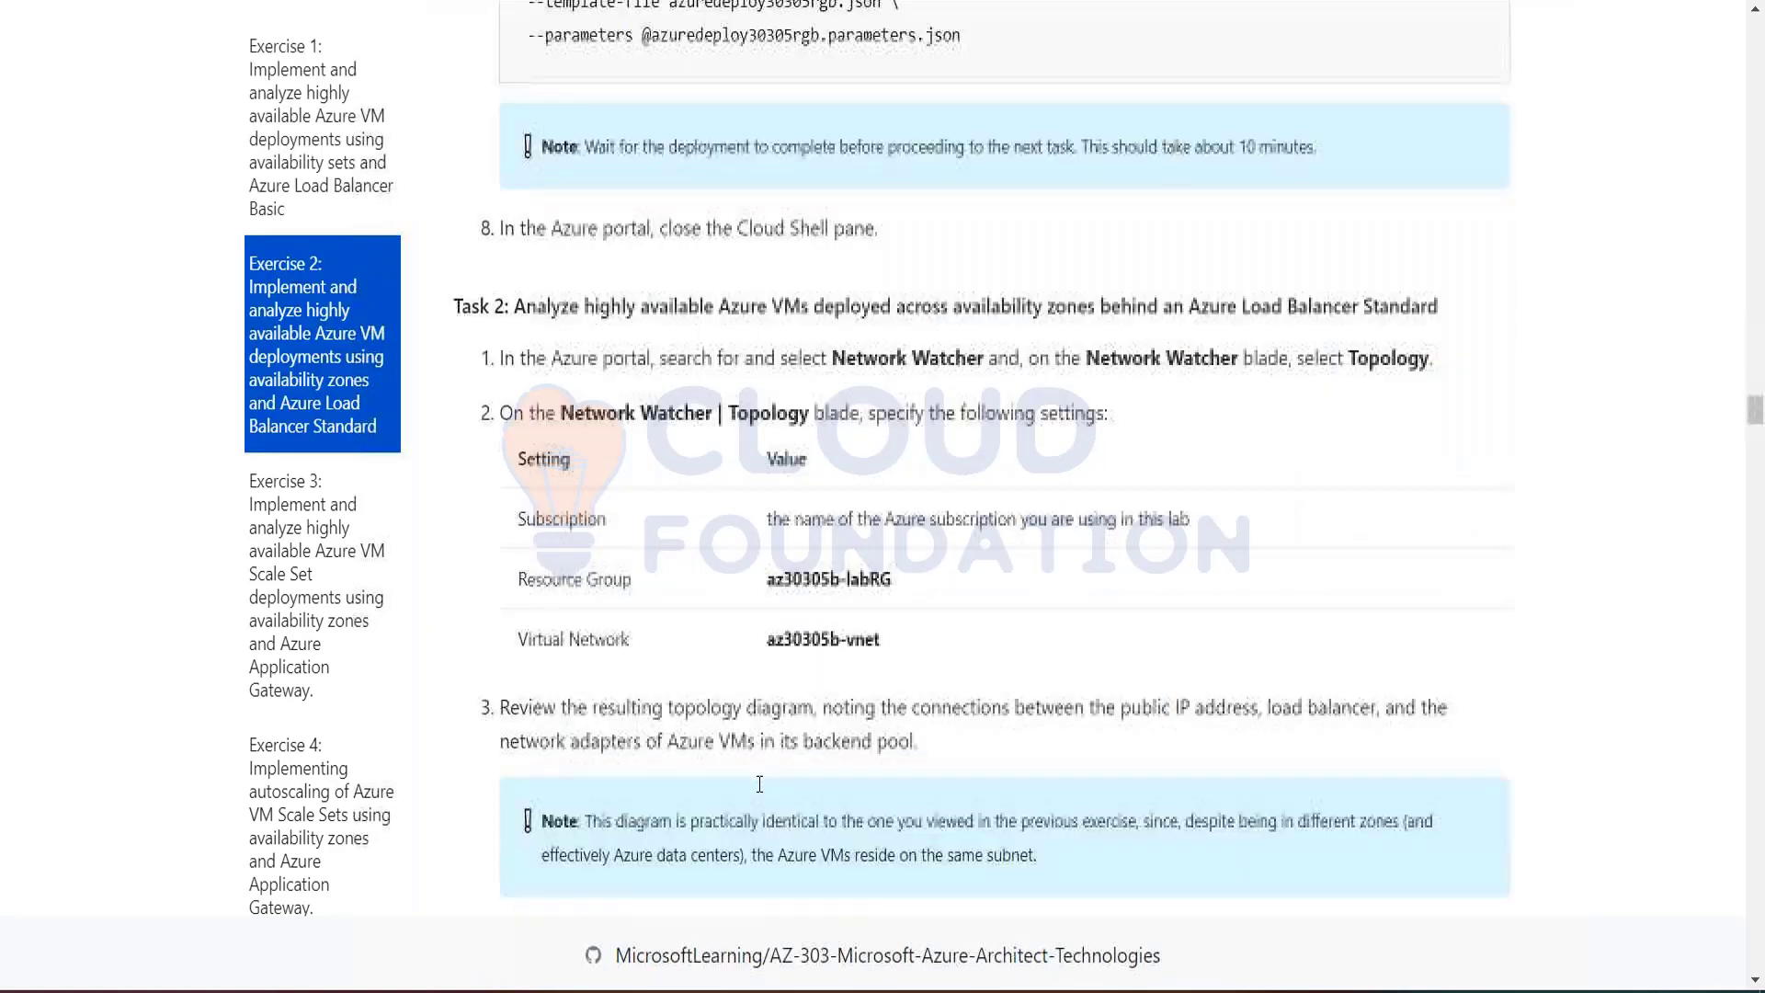
{"action": "scroll", "coordinate": [759, 784], "scroll_direction": "down", "scroll_amount": 20}
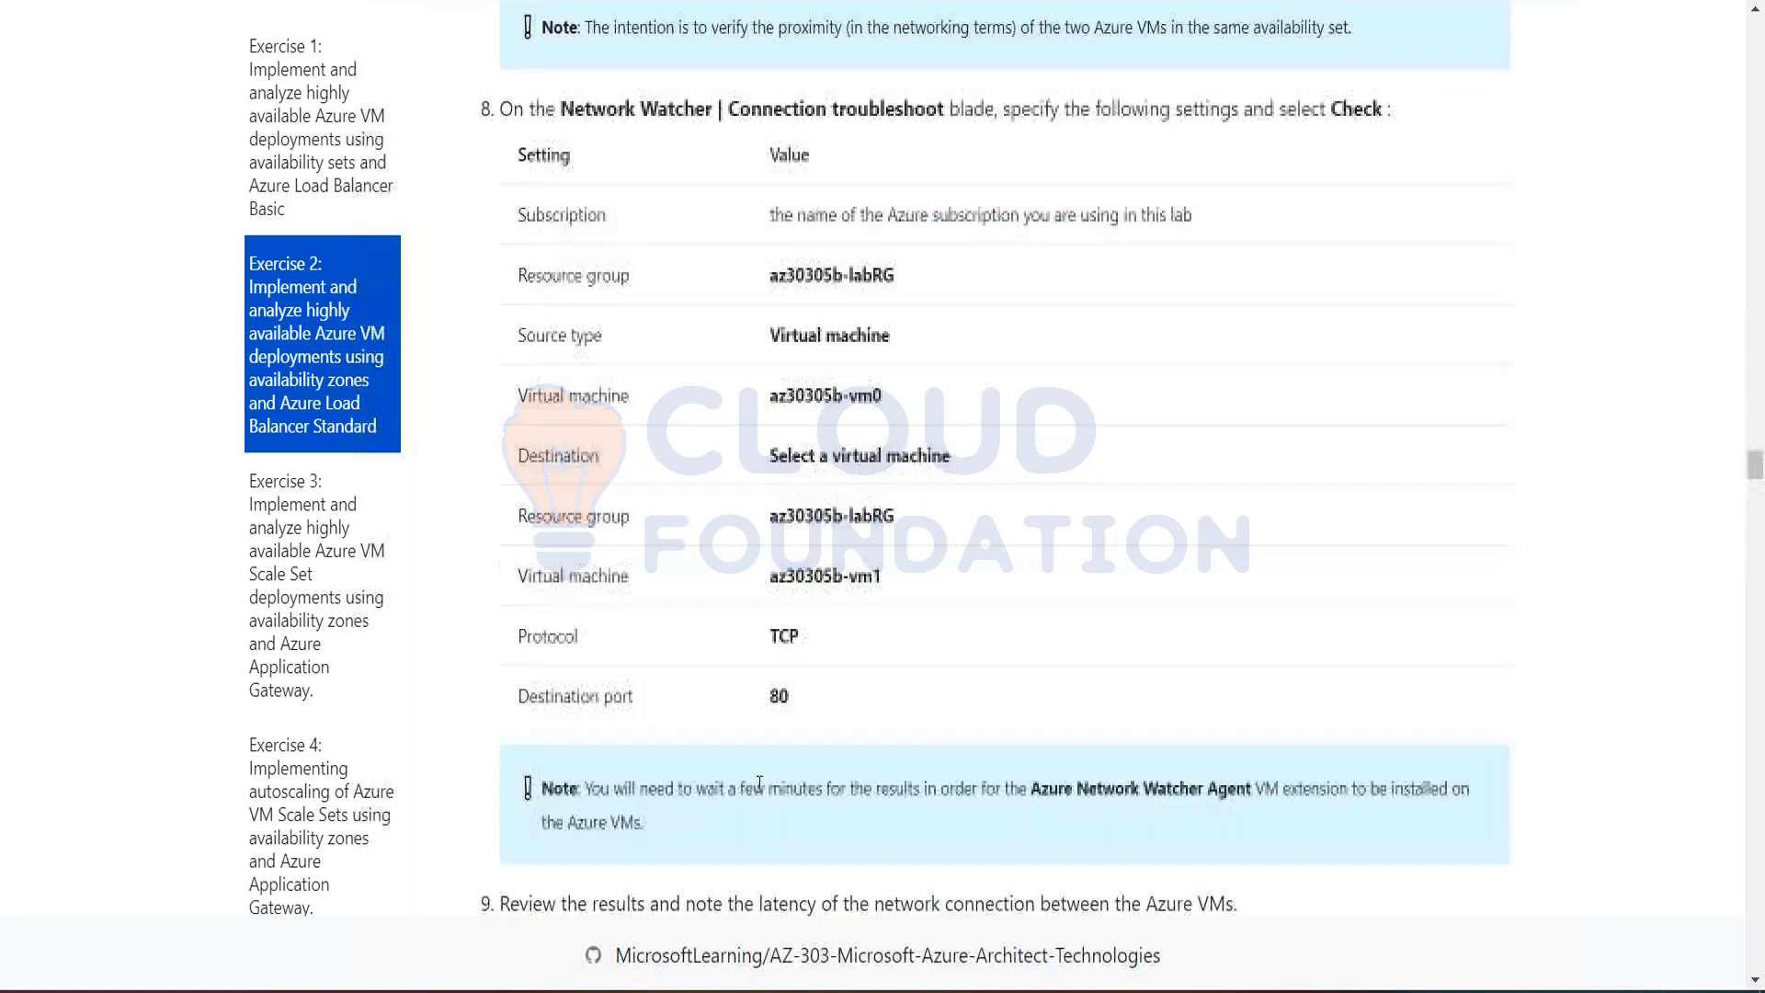
{"action": "scroll", "coordinate": [759, 784], "scroll_direction": "down", "scroll_amount": 20}
{"action": "scroll", "coordinate": [759, 784], "scroll_direction": "down", "scroll_amount": 10}
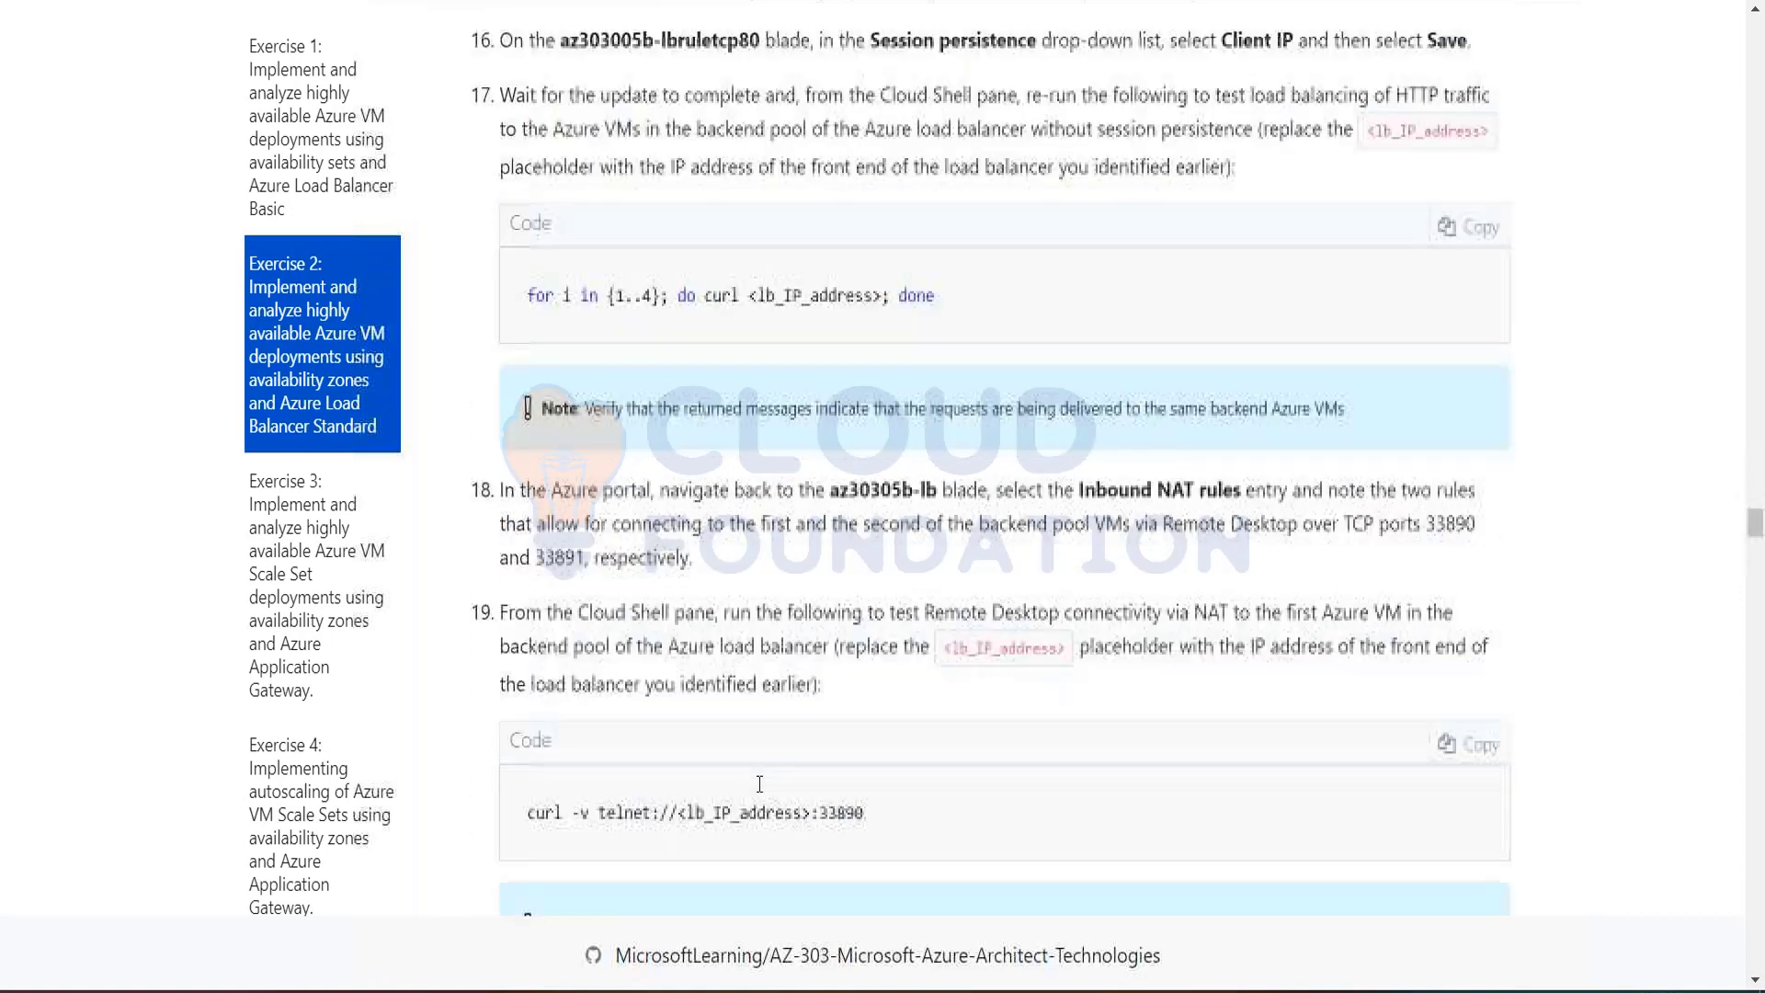
{"action": "scroll", "coordinate": [759, 784], "scroll_direction": "down", "scroll_amount": 6}
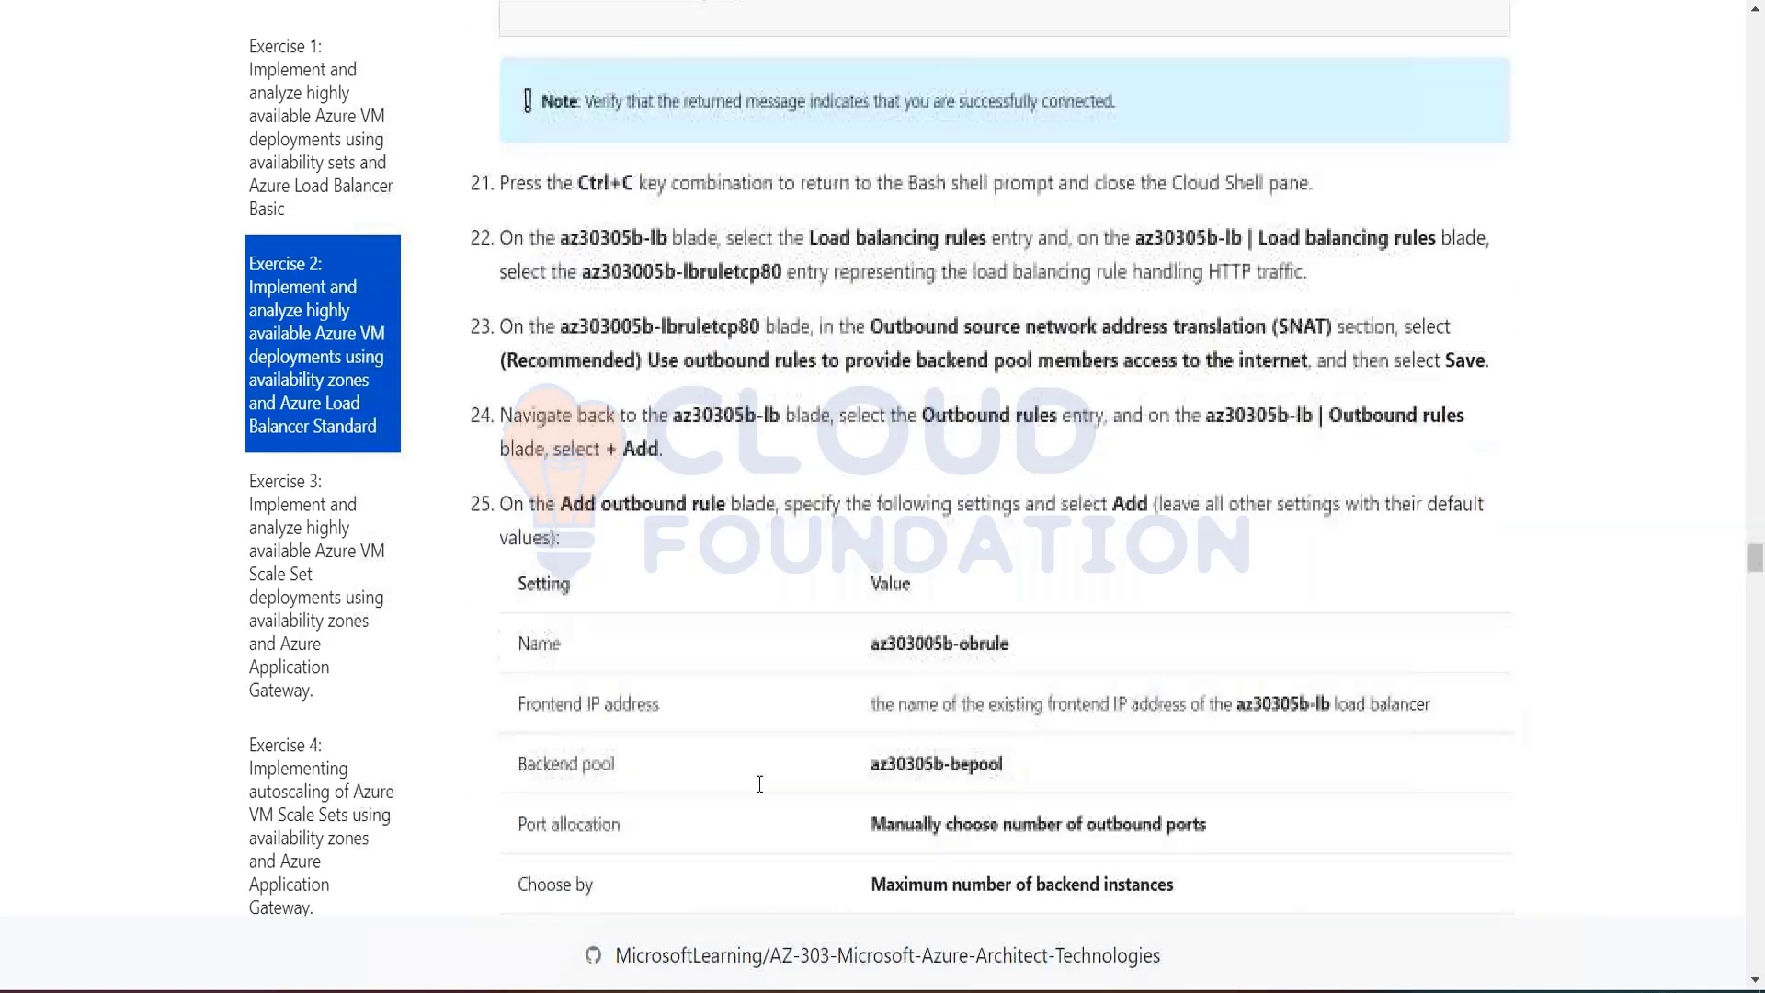
{"action": "scroll", "coordinate": [759, 784], "scroll_direction": "down", "scroll_amount": 5}
{"action": "scroll", "coordinate": [760, 784], "scroll_direction": "down", "scroll_amount": 1}
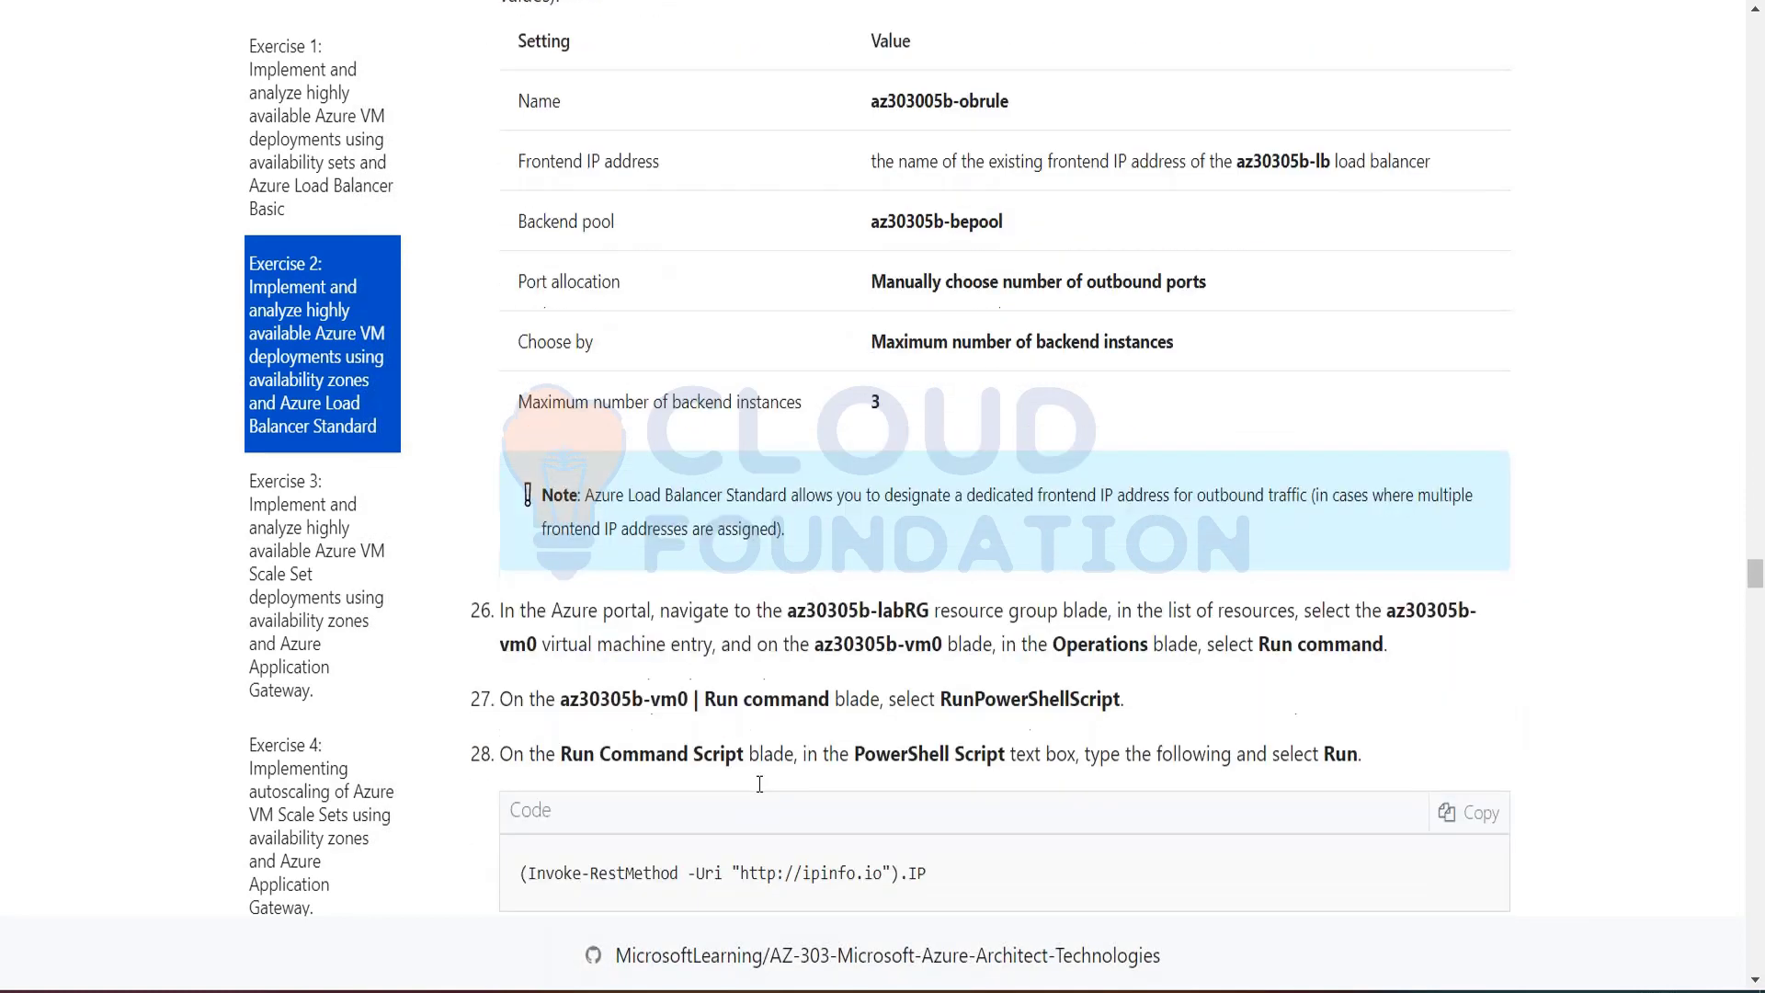
{"action": "scroll", "coordinate": [760, 784], "scroll_direction": "down", "scroll_amount": 20}
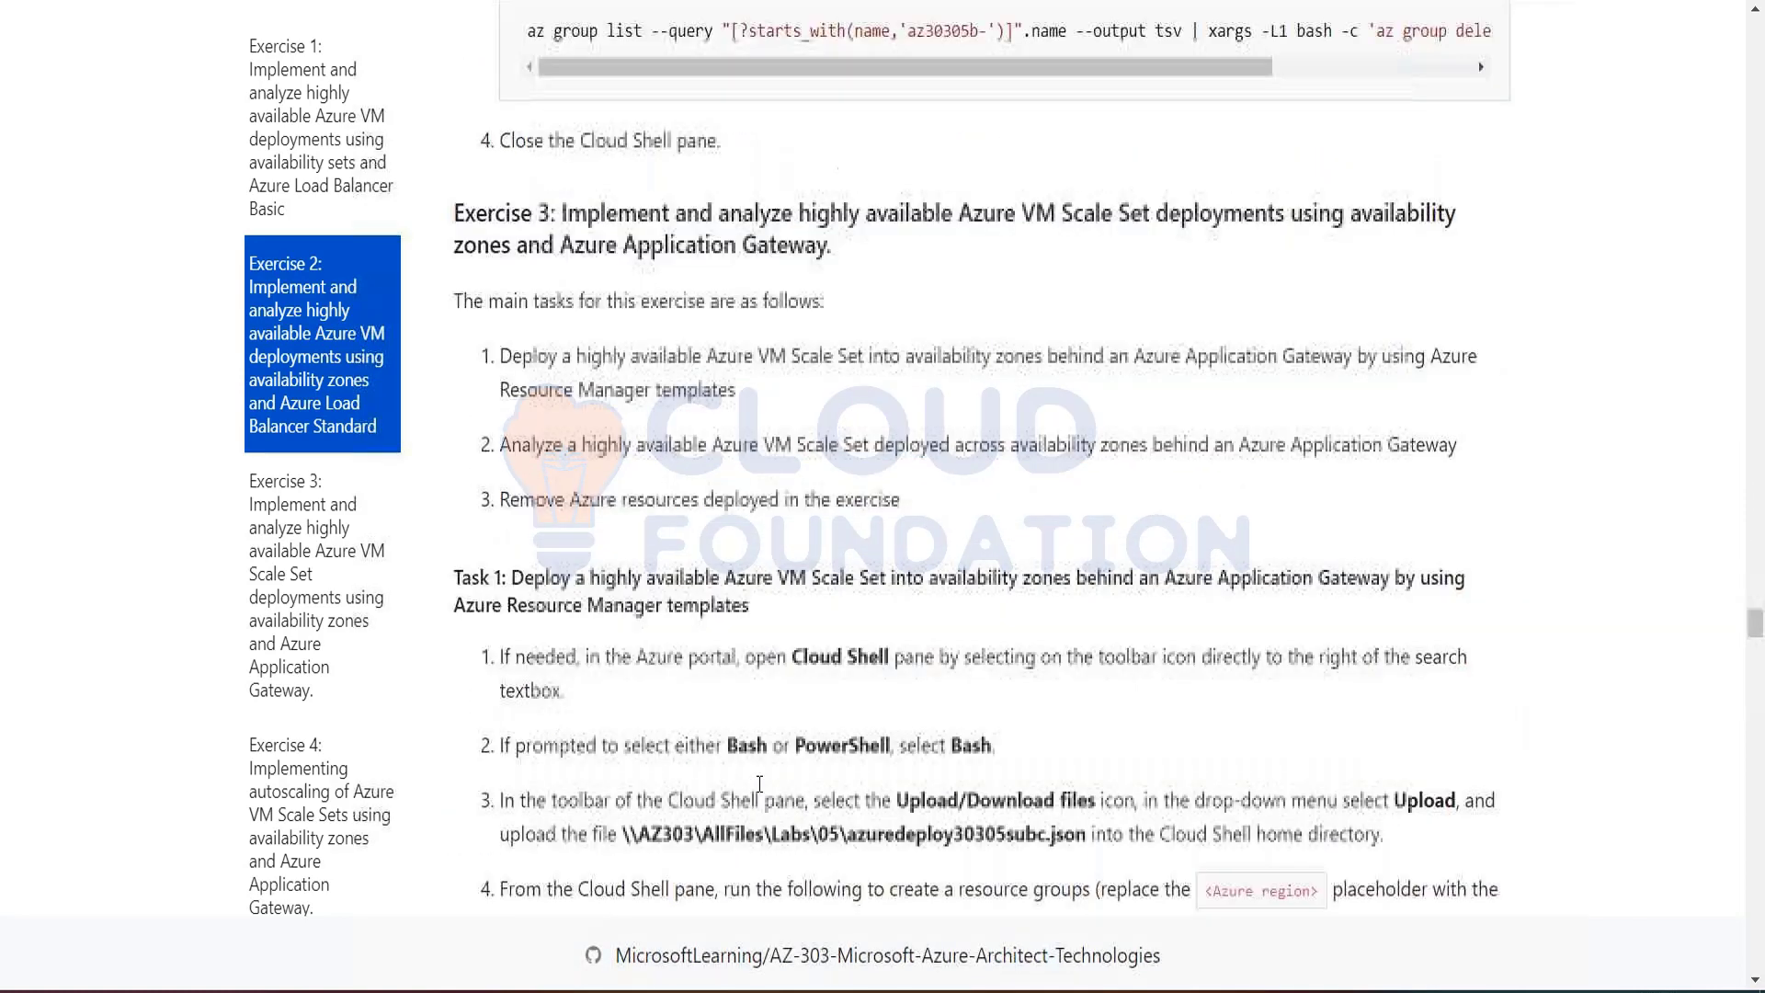
{"action": "scroll", "coordinate": [759, 784], "scroll_direction": "down", "scroll_amount": 3}
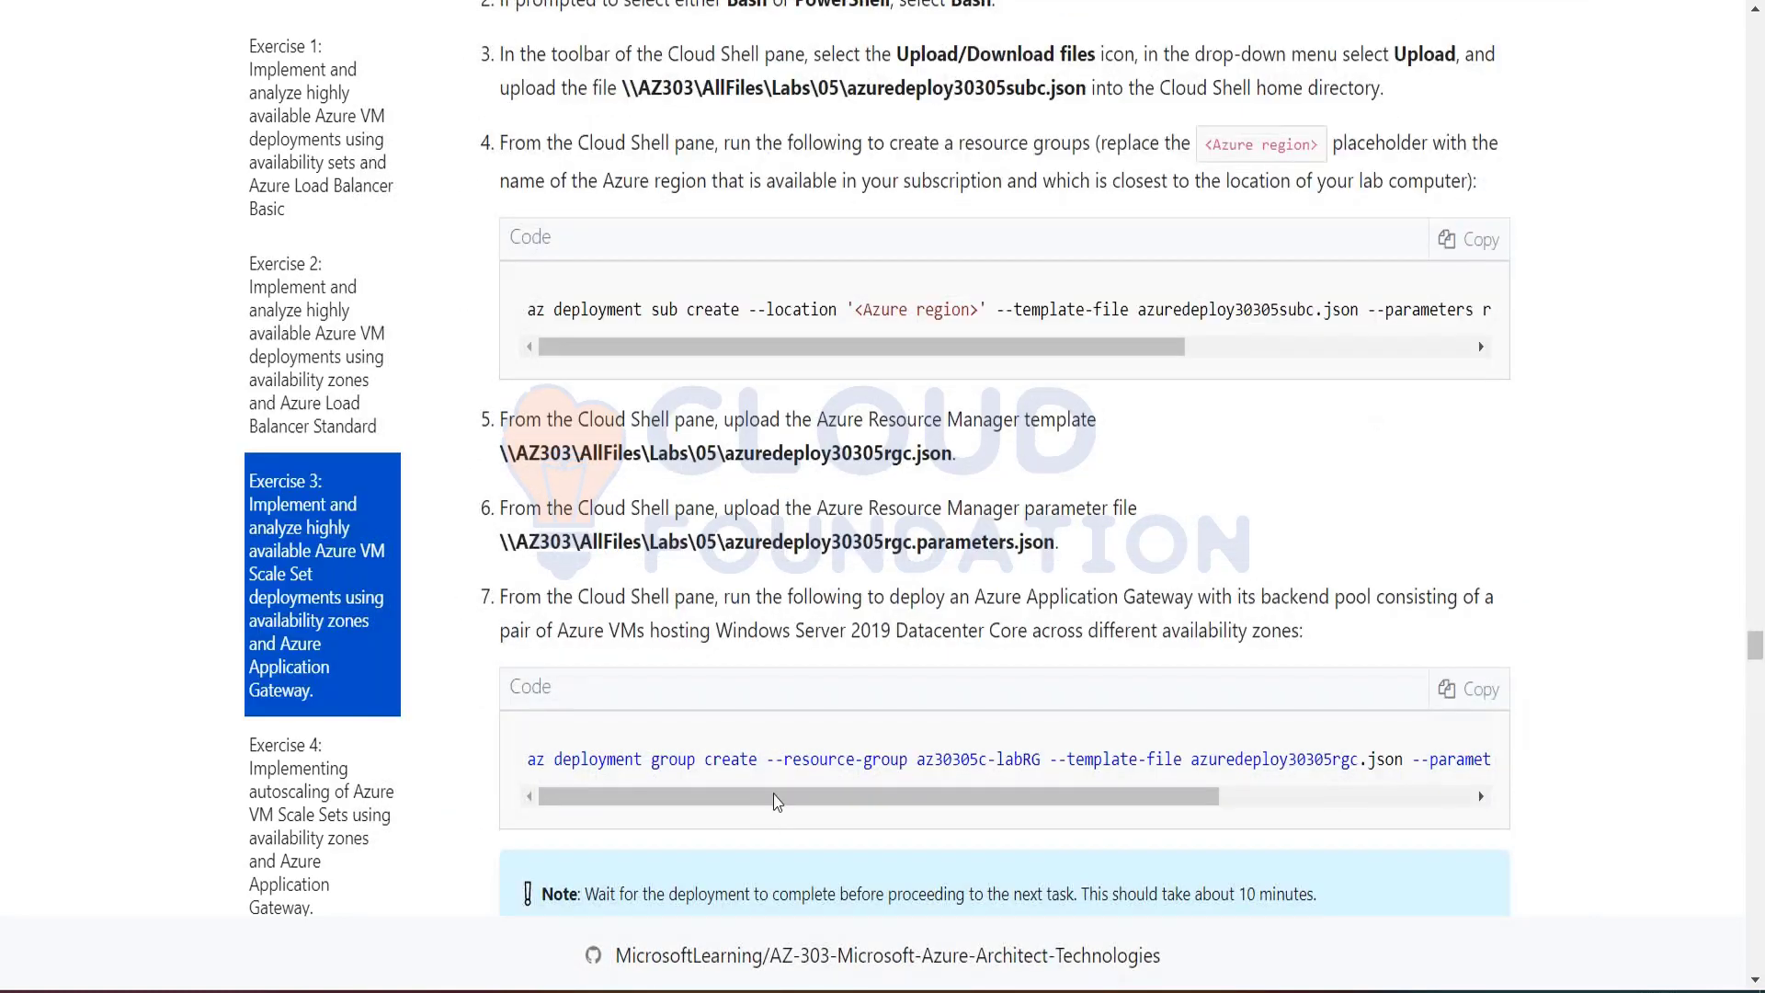
{"action": "scroll", "coordinate": [759, 784], "scroll_direction": "down", "scroll_amount": 20}
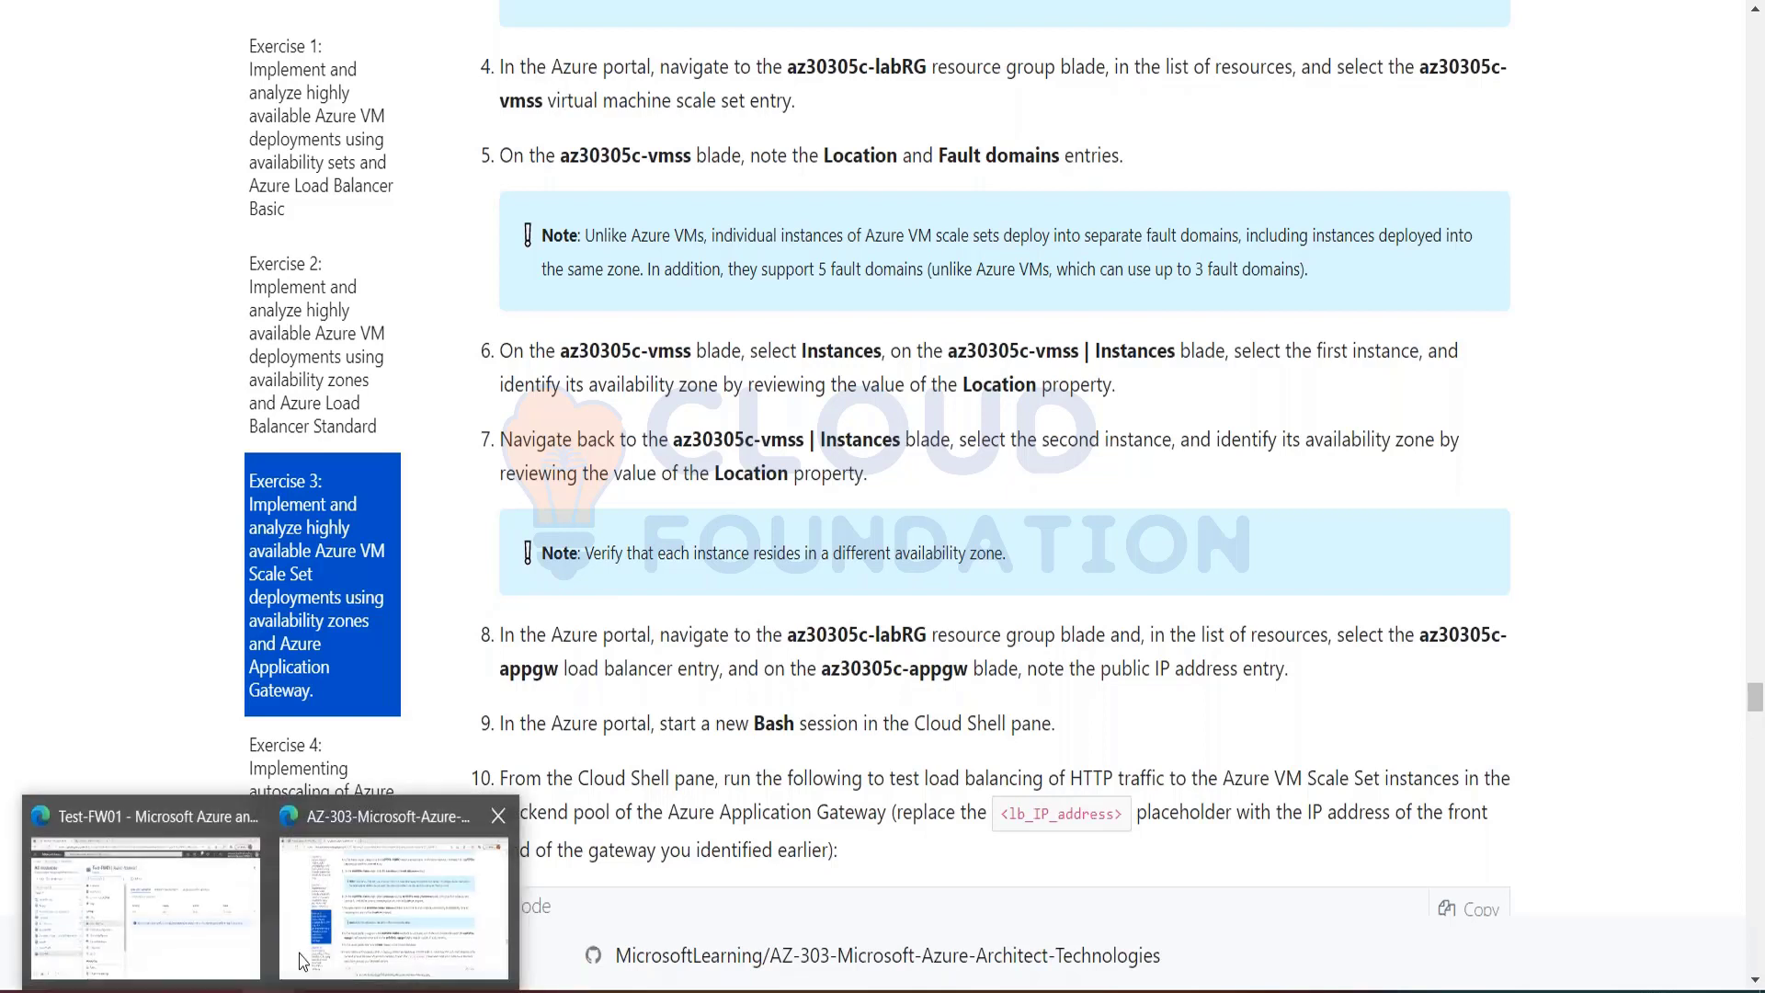
Step: Switch to the Labs\05 folder in File Explorer and open azuredeploy30305rga.json in a maximized Notepad window
{"action": "left_click", "coordinate": [347, 908]}
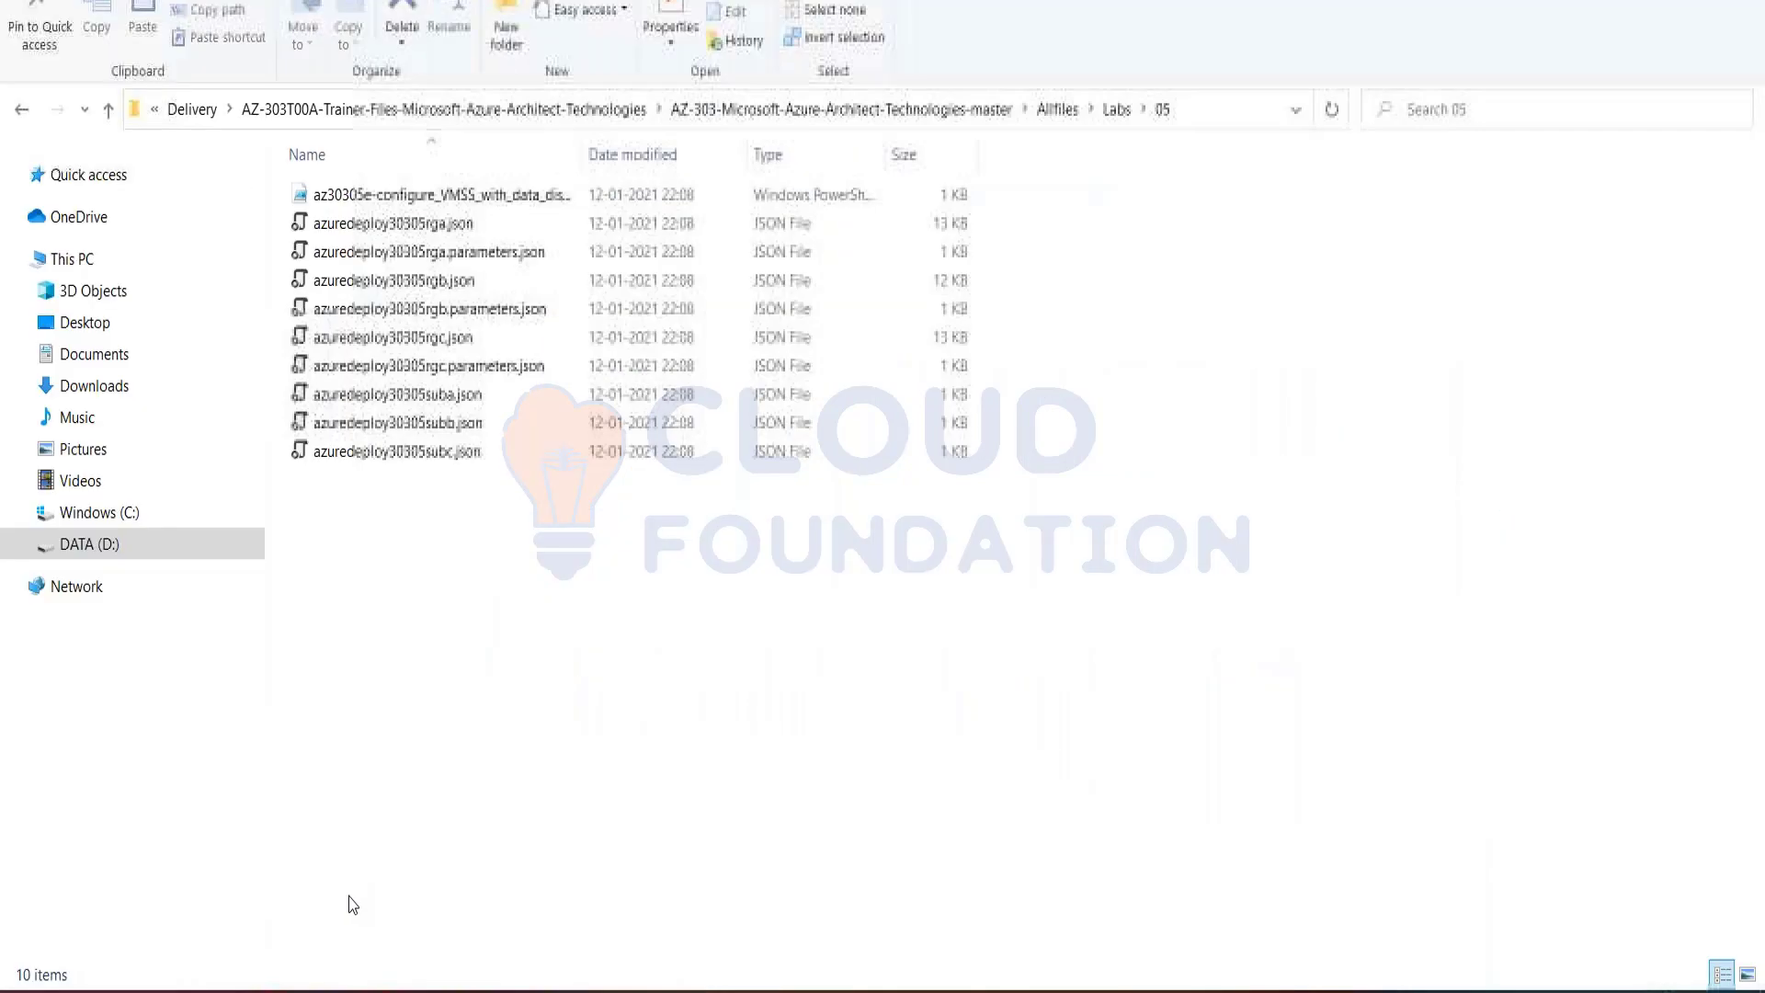
{"action": "left_click", "coordinate": [439, 225]}
{"action": "right_click", "coordinate": [440, 225]}
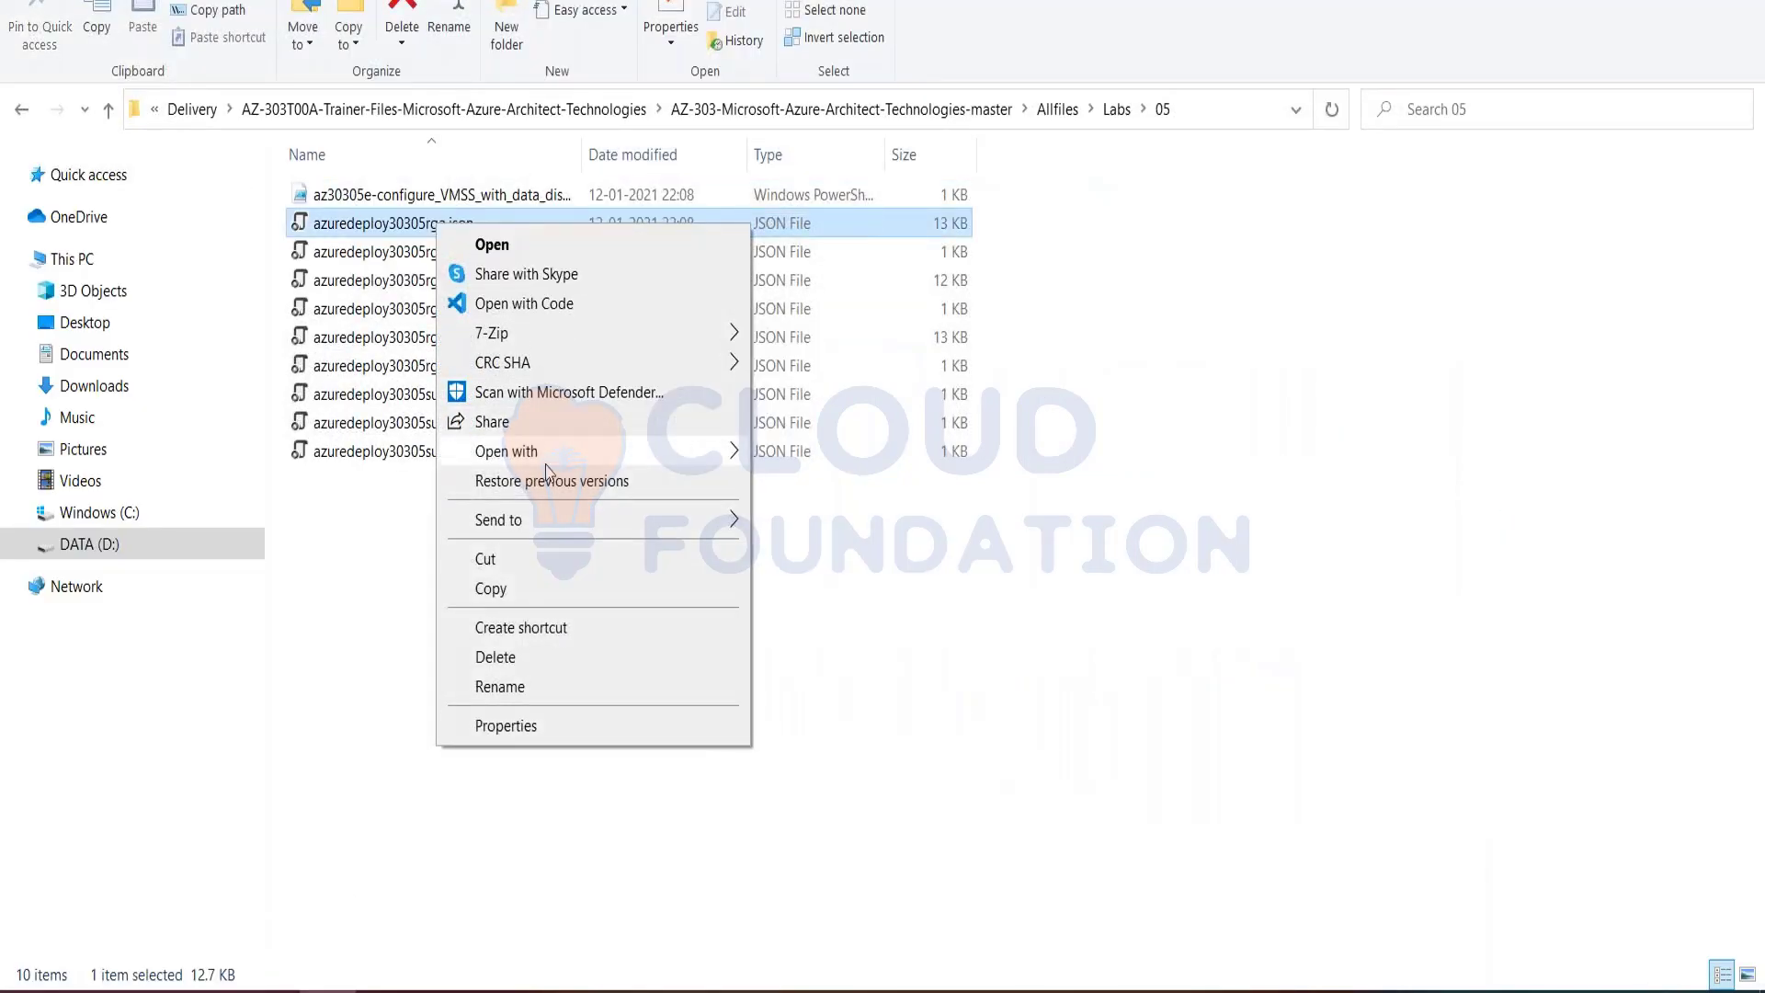
{"action": "mouse_move", "coordinate": [550, 456]}
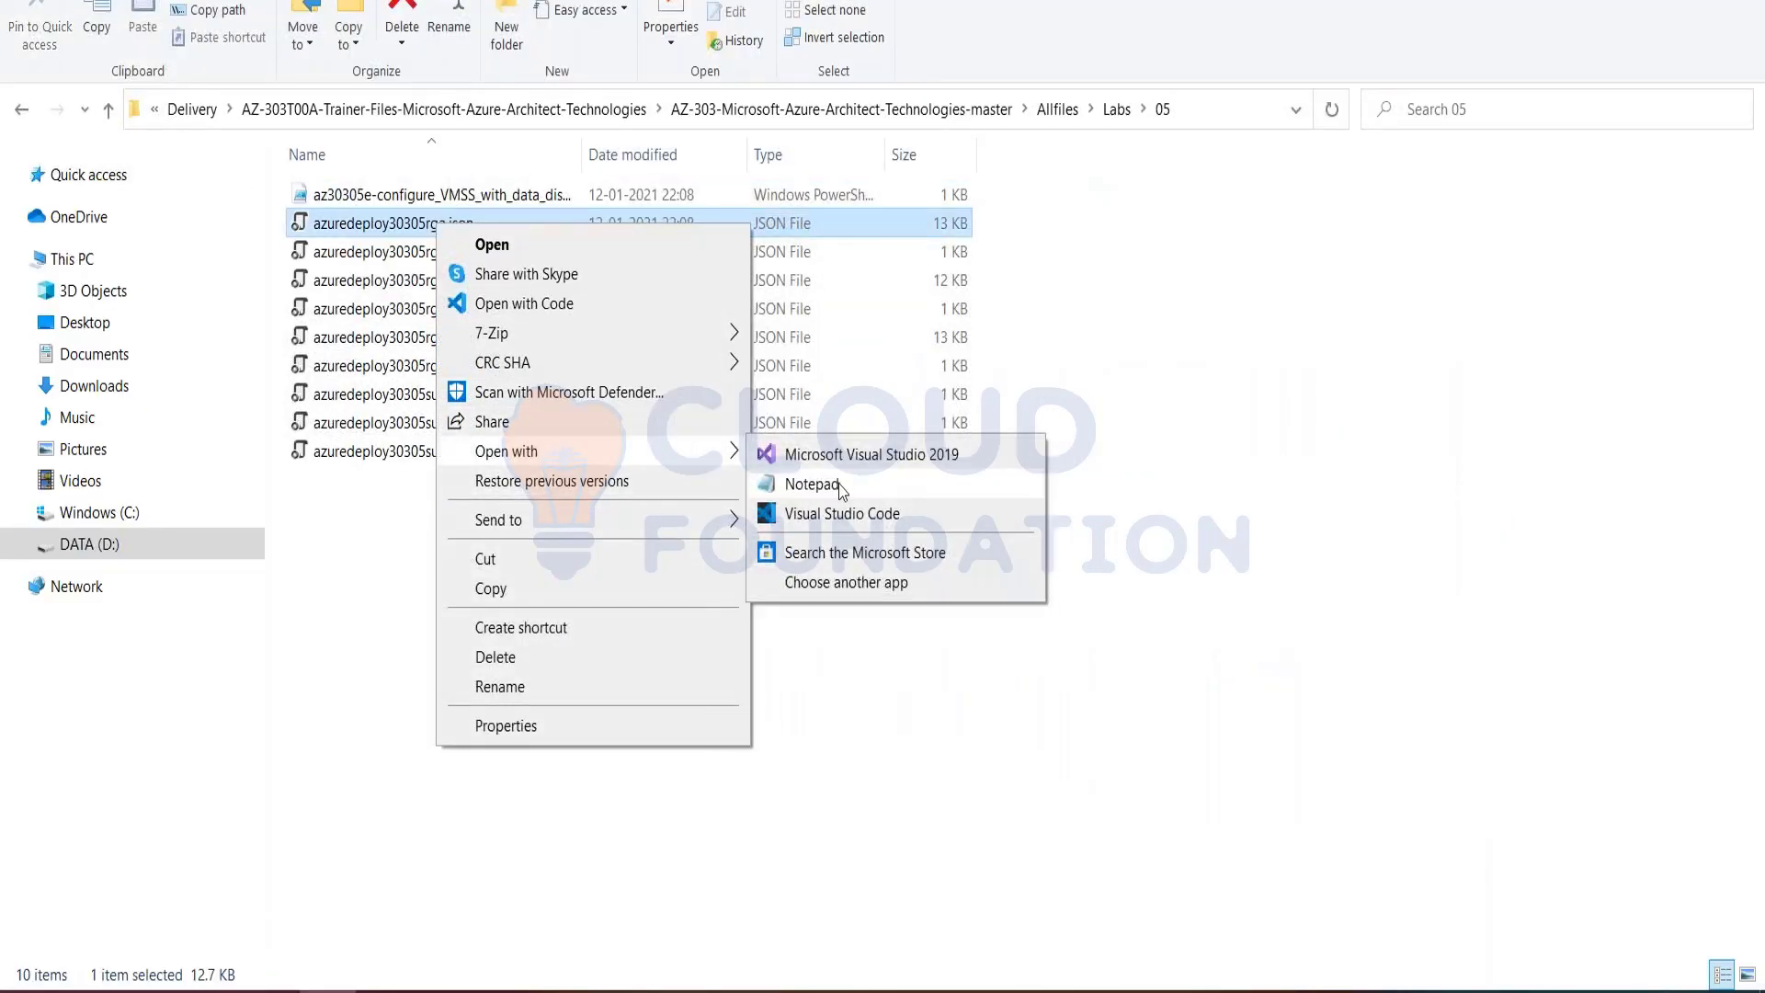
{"action": "left_click", "coordinate": [832, 484]}
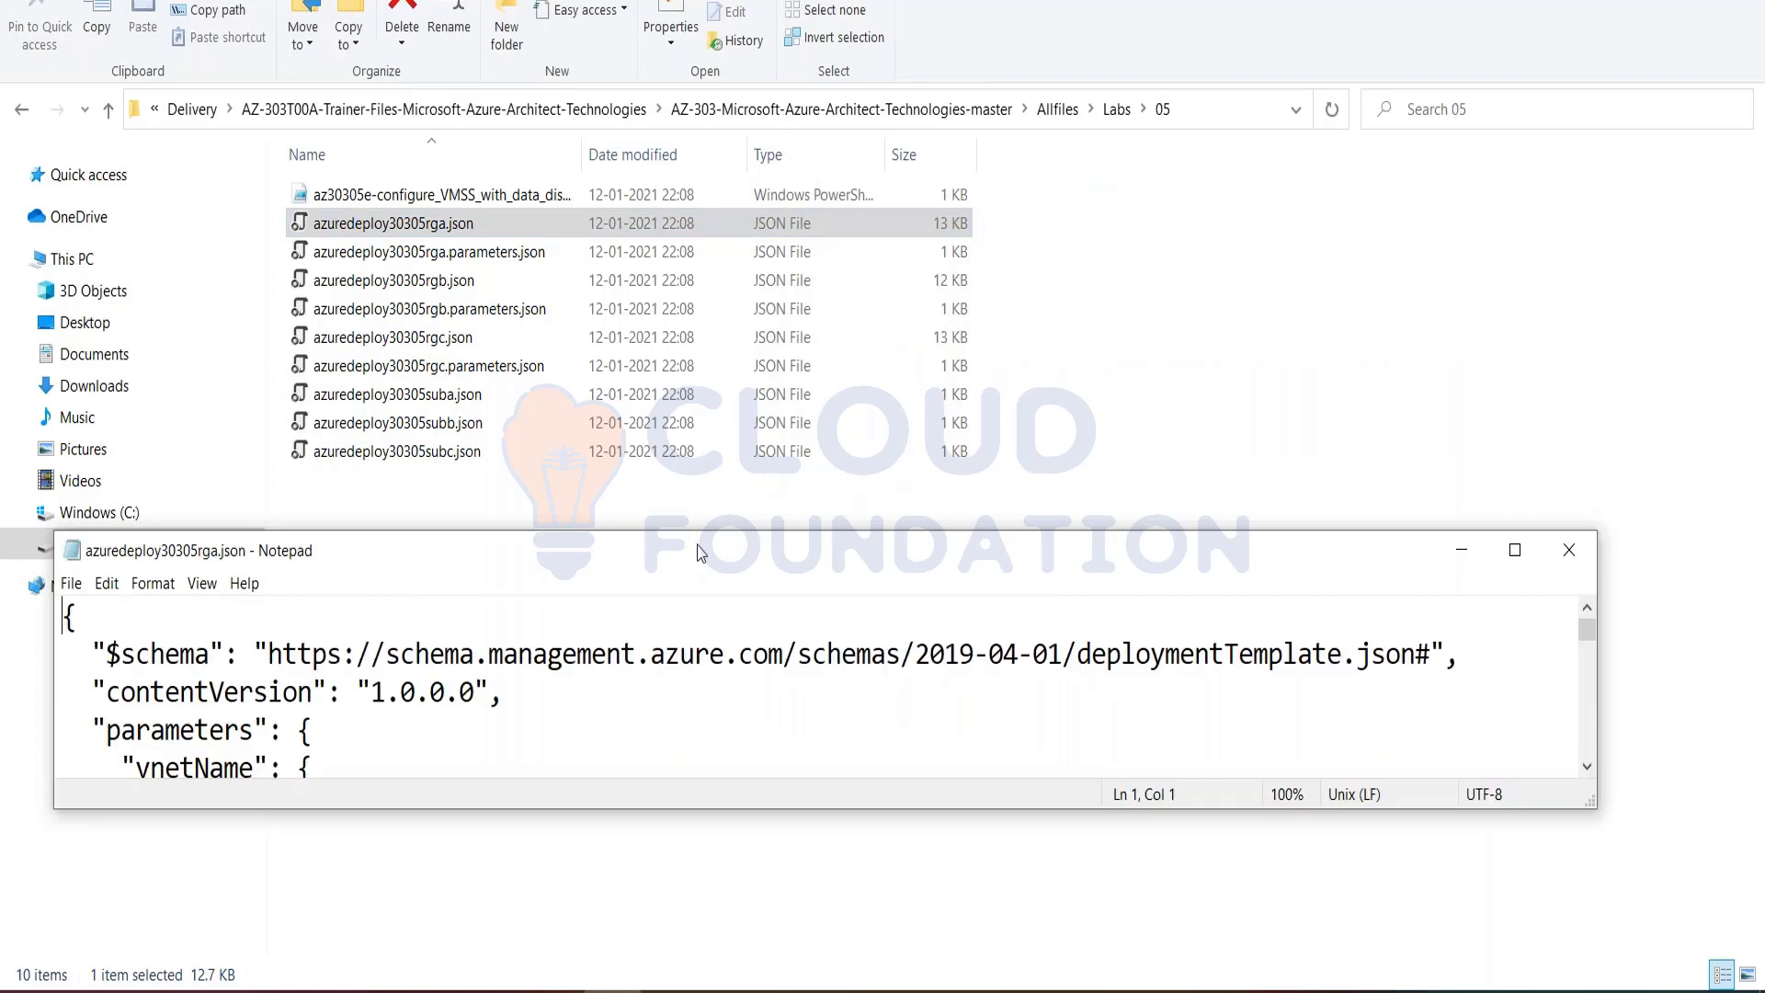
{"action": "double_click", "coordinate": [699, 552]}
Step: Examine the vnetName, vmCount, nicNamePrefix and vmNamePrefix parameters in azuredeploy30305rga.json, highlighting the vnetName and vmCount blocks
{"action": "left_click", "coordinate": [66, 202]}
{"action": "left_click", "coordinate": [327, 414], "text": "shift"}
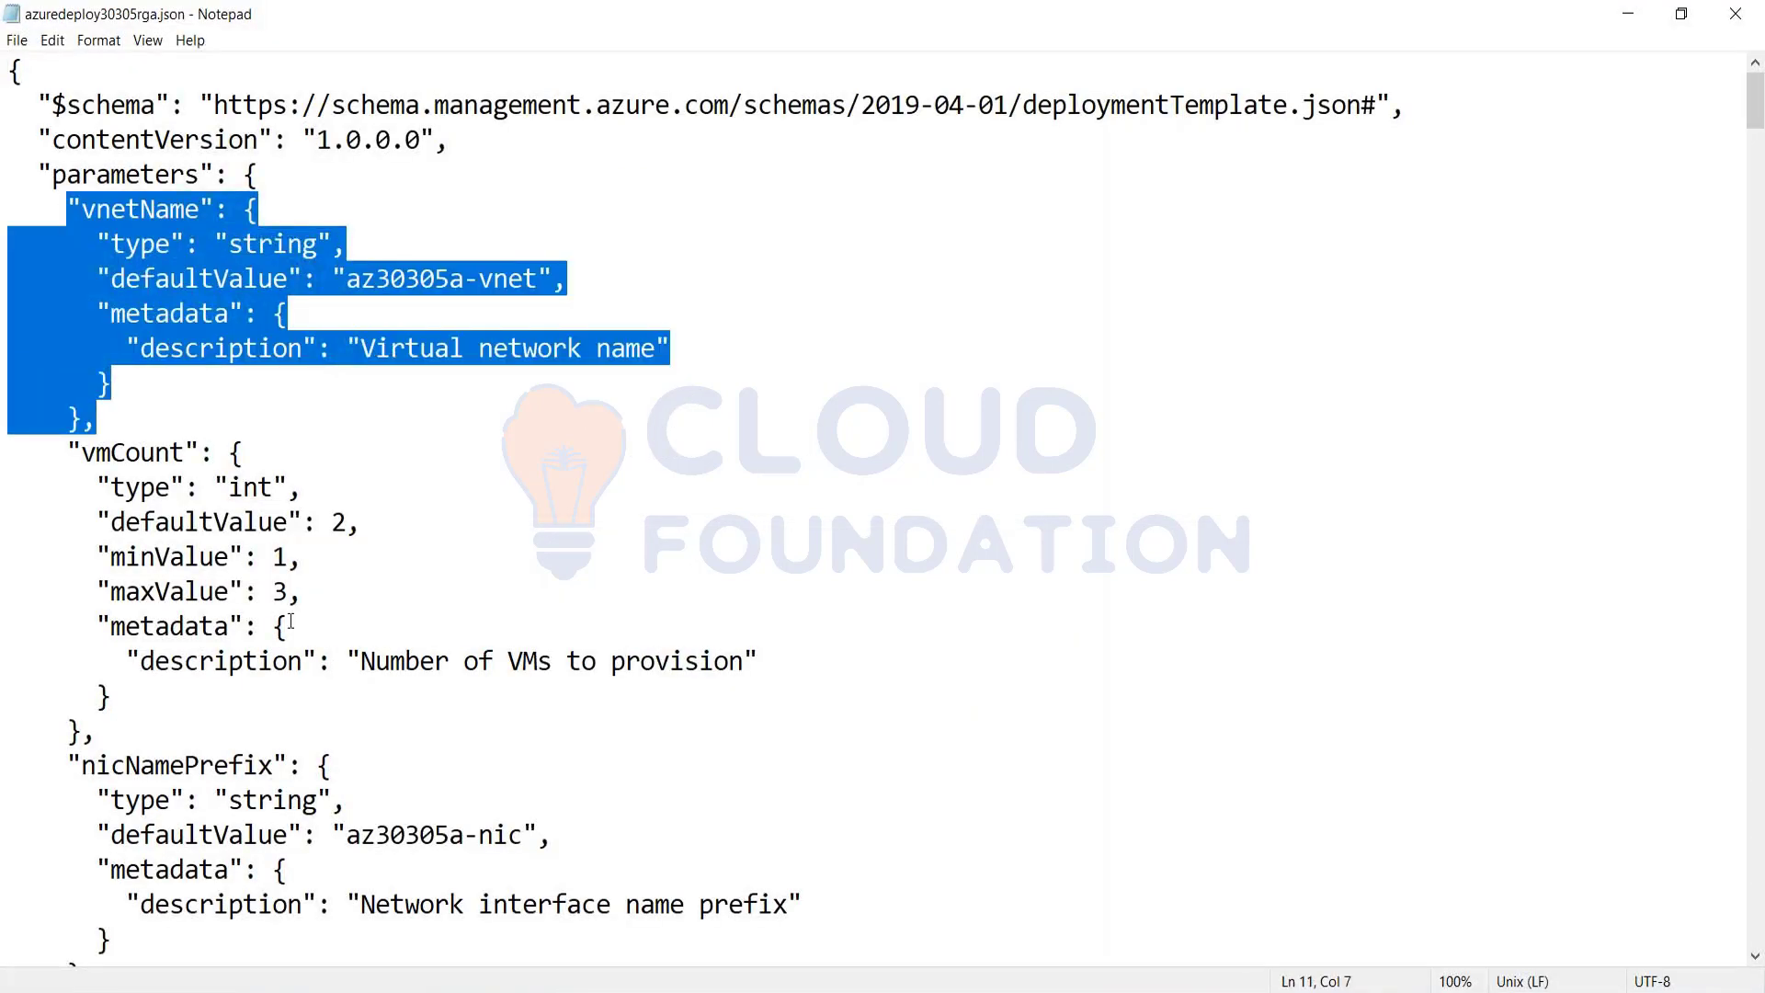
{"action": "scroll", "coordinate": [292, 621], "scroll_direction": "down", "scroll_amount": 2}
{"action": "left_click_drag", "start_coordinate": [53, 244], "coordinate": [377, 508]}
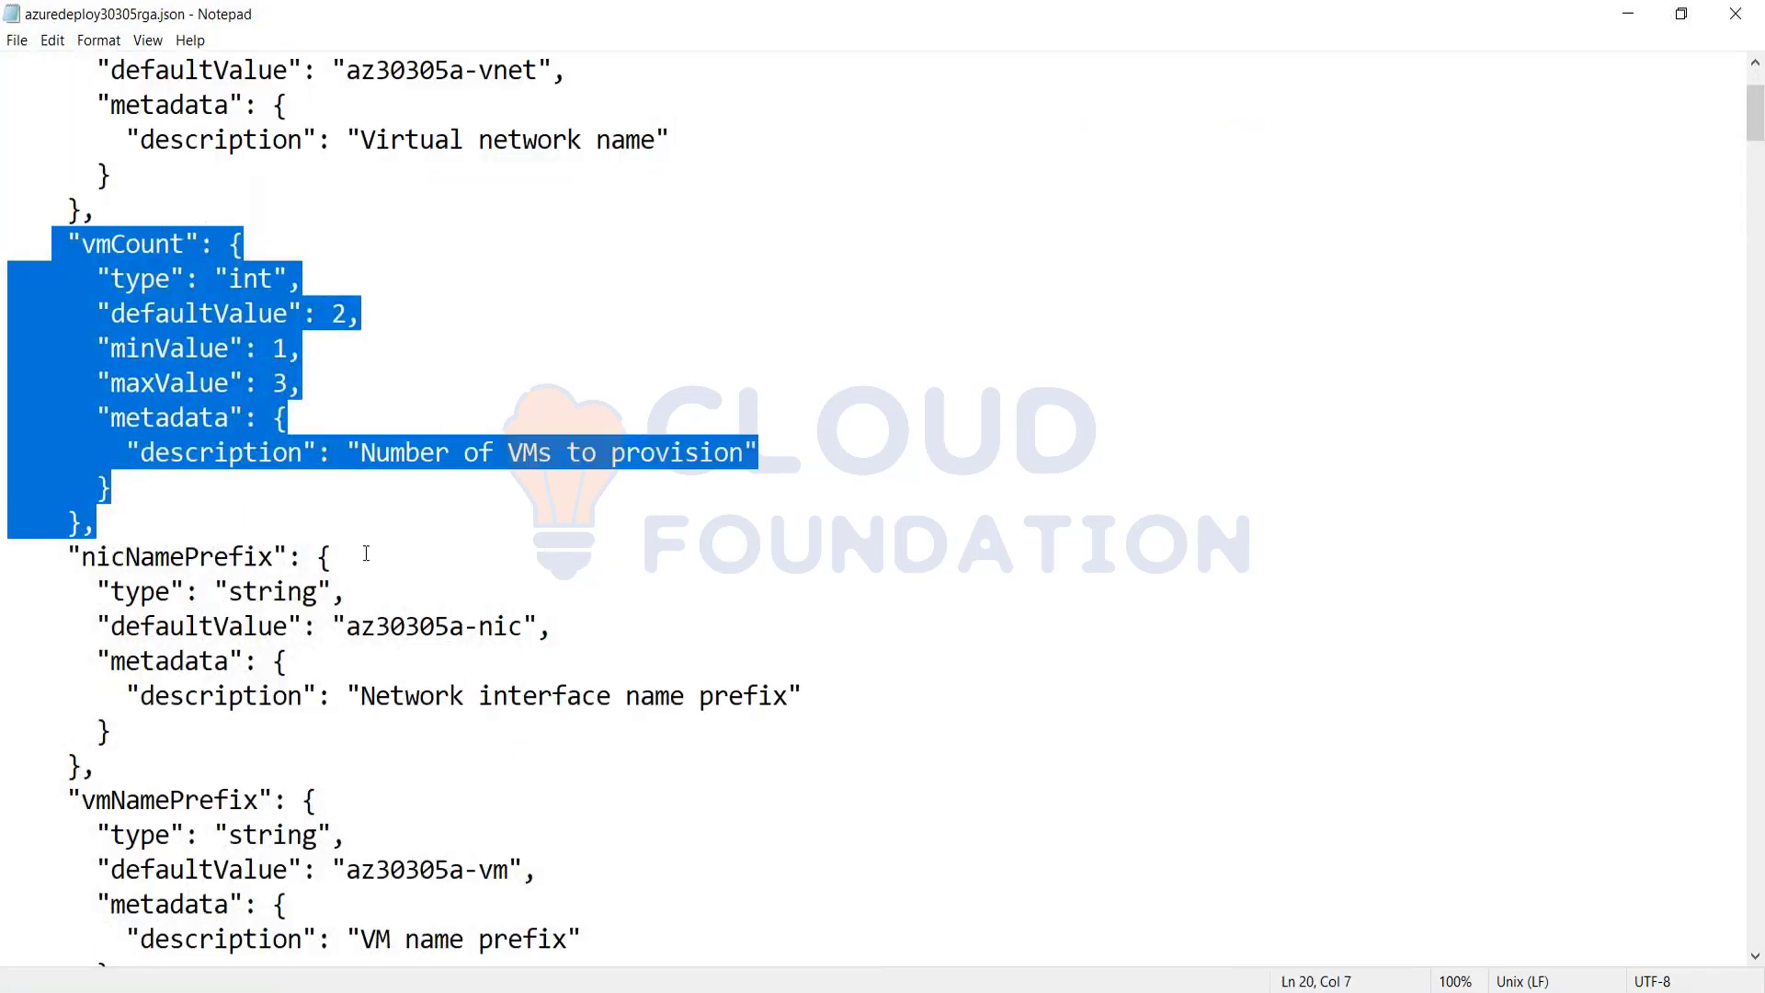
{"action": "scroll", "coordinate": [366, 553], "scroll_direction": "down", "scroll_amount": 6}
{"action": "left_click_drag", "start_coordinate": [347, 244], "coordinate": [532, 244]}
{"action": "scroll", "coordinate": [457, 748], "scroll_direction": "down", "scroll_amount": 3}
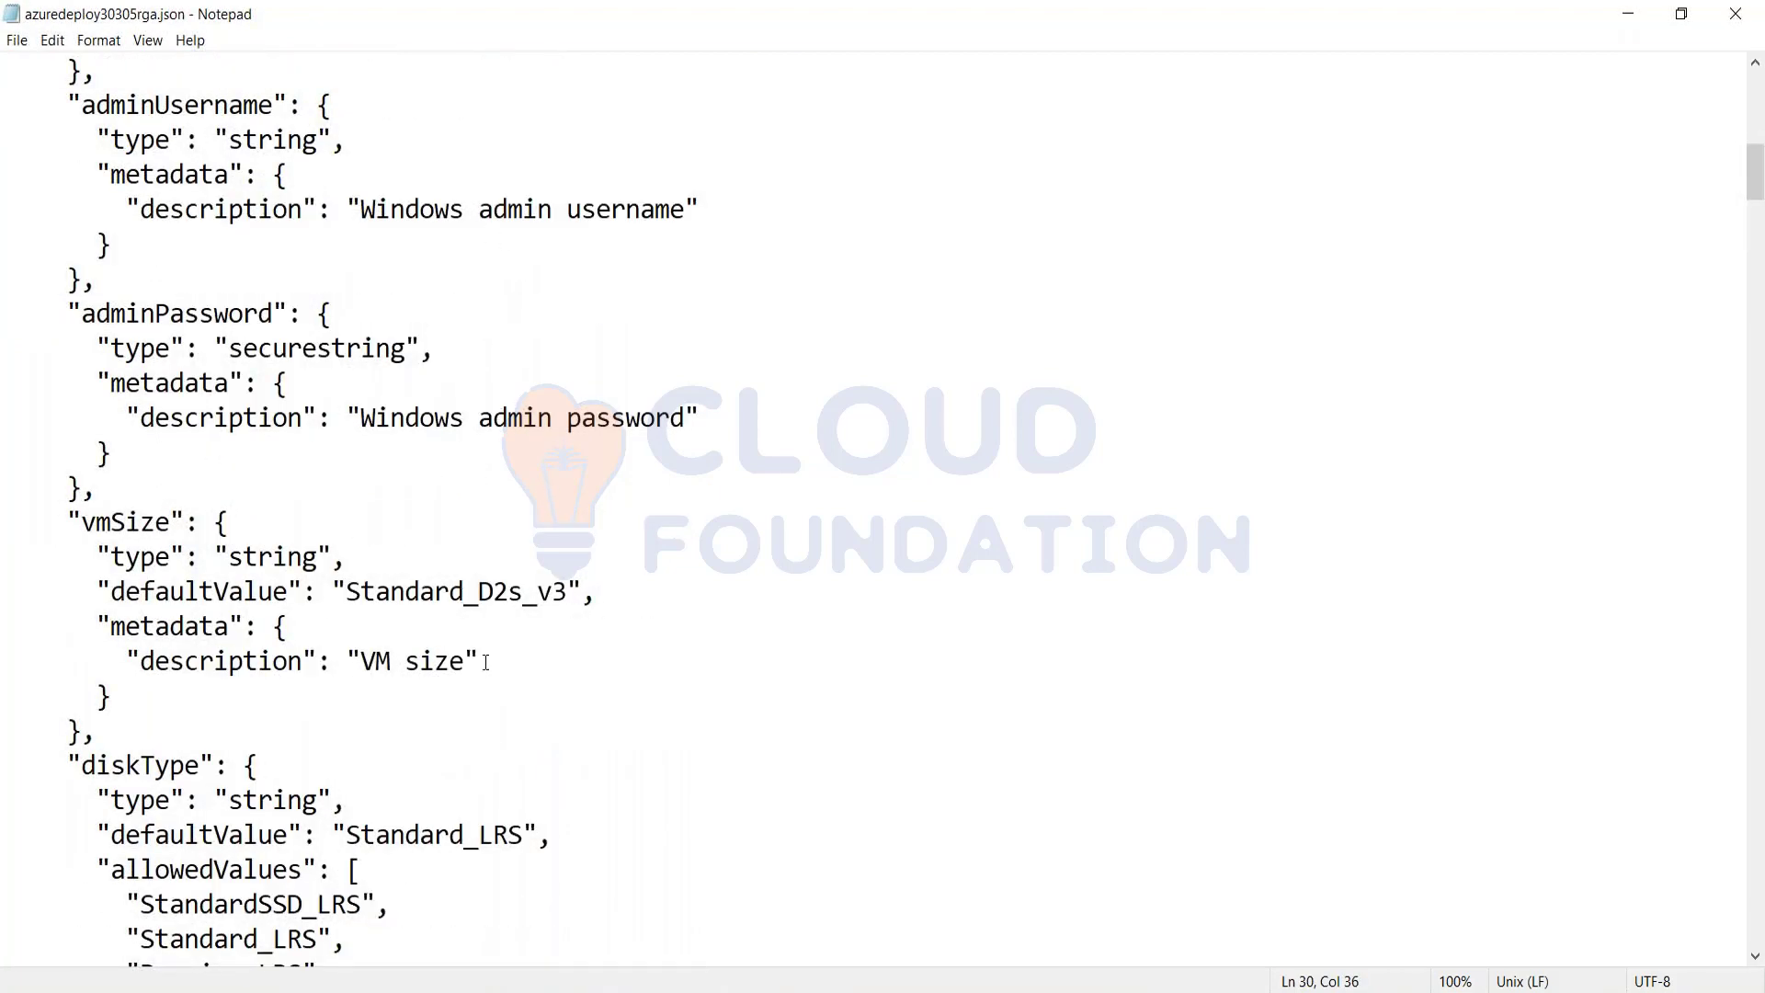
Step: Examine the template's vmSize and diskType parameters and its variables section, highlighting the default VM size
{"action": "scroll", "coordinate": [486, 662], "scroll_direction": "down", "scroll_amount": 3}
{"action": "left_click_drag", "start_coordinate": [331, 279], "coordinate": [597, 278]}
{"action": "scroll", "coordinate": [372, 629], "scroll_direction": "down", "scroll_amount": 3}
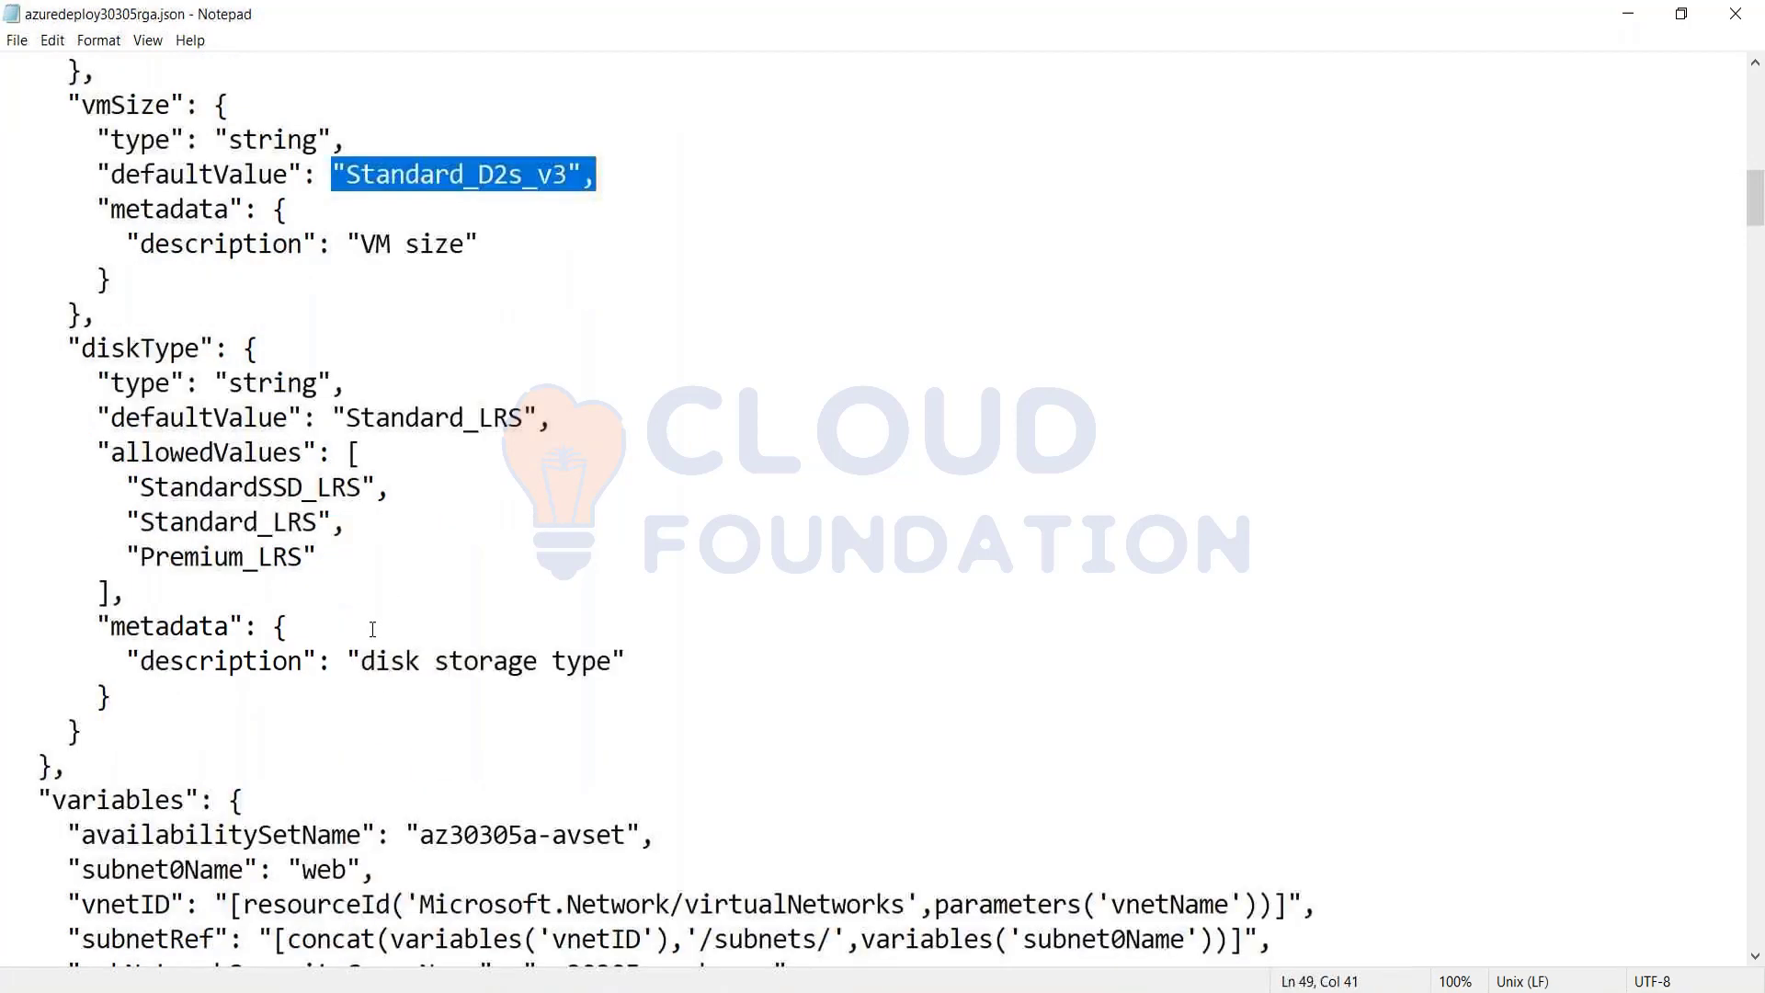
{"action": "scroll", "coordinate": [372, 629], "scroll_direction": "down", "scroll_amount": 2}
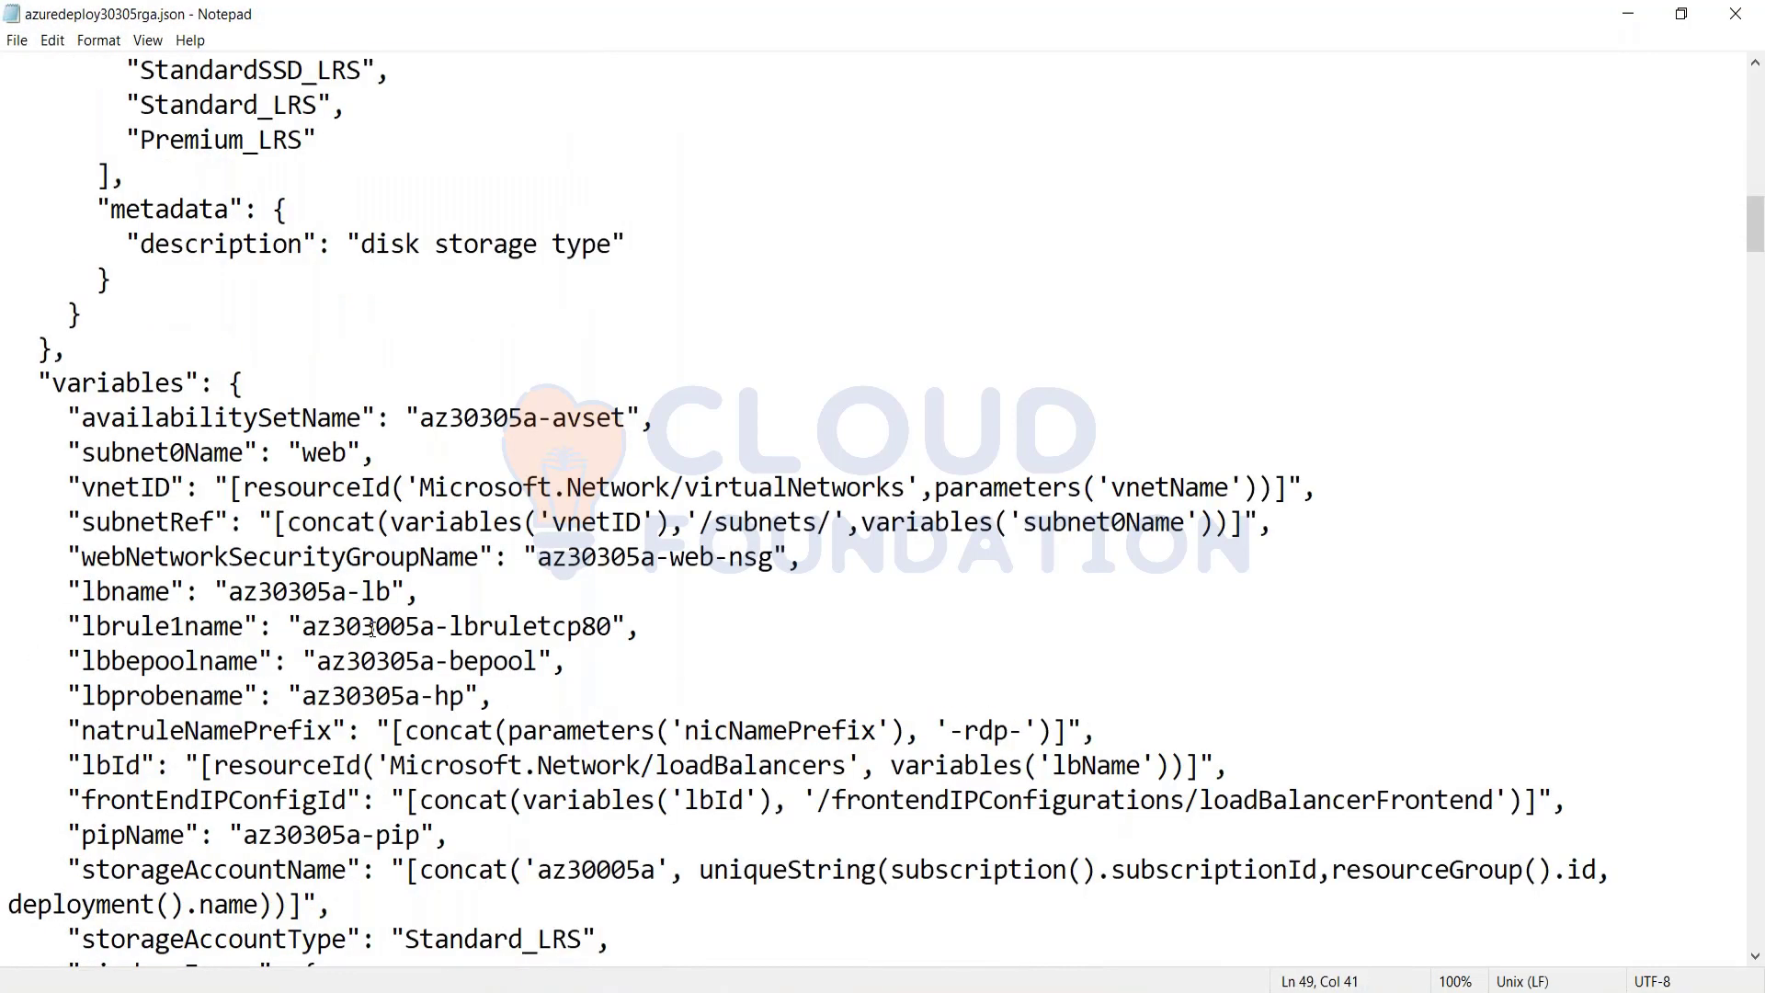
{"action": "scroll", "coordinate": [373, 629], "scroll_direction": "down", "scroll_amount": 1}
{"action": "scroll", "coordinate": [372, 629], "scroll_direction": "down", "scroll_amount": 1}
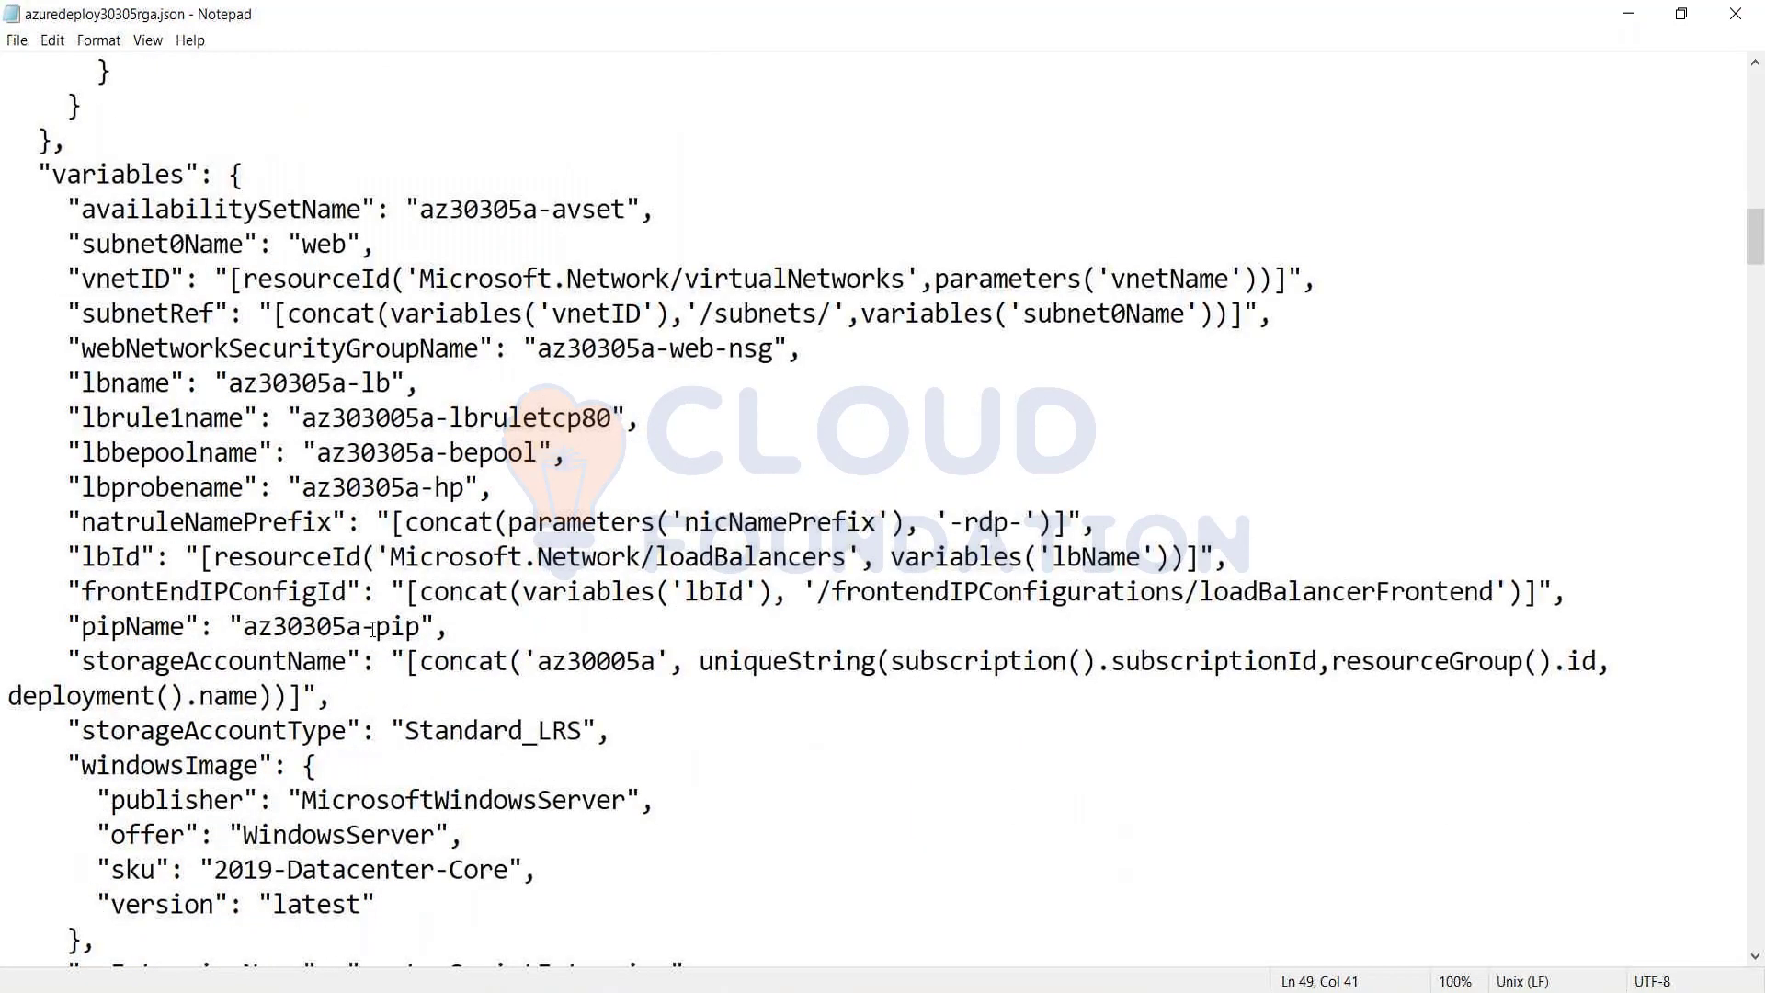
Step: Leave the template file and switch to the AZ-303 lab manual in the browser
{"action": "left_click_drag", "start_coordinate": [445, 19], "coordinate": [445, 230]}
{"action": "left_click", "coordinate": [1514, 224]}
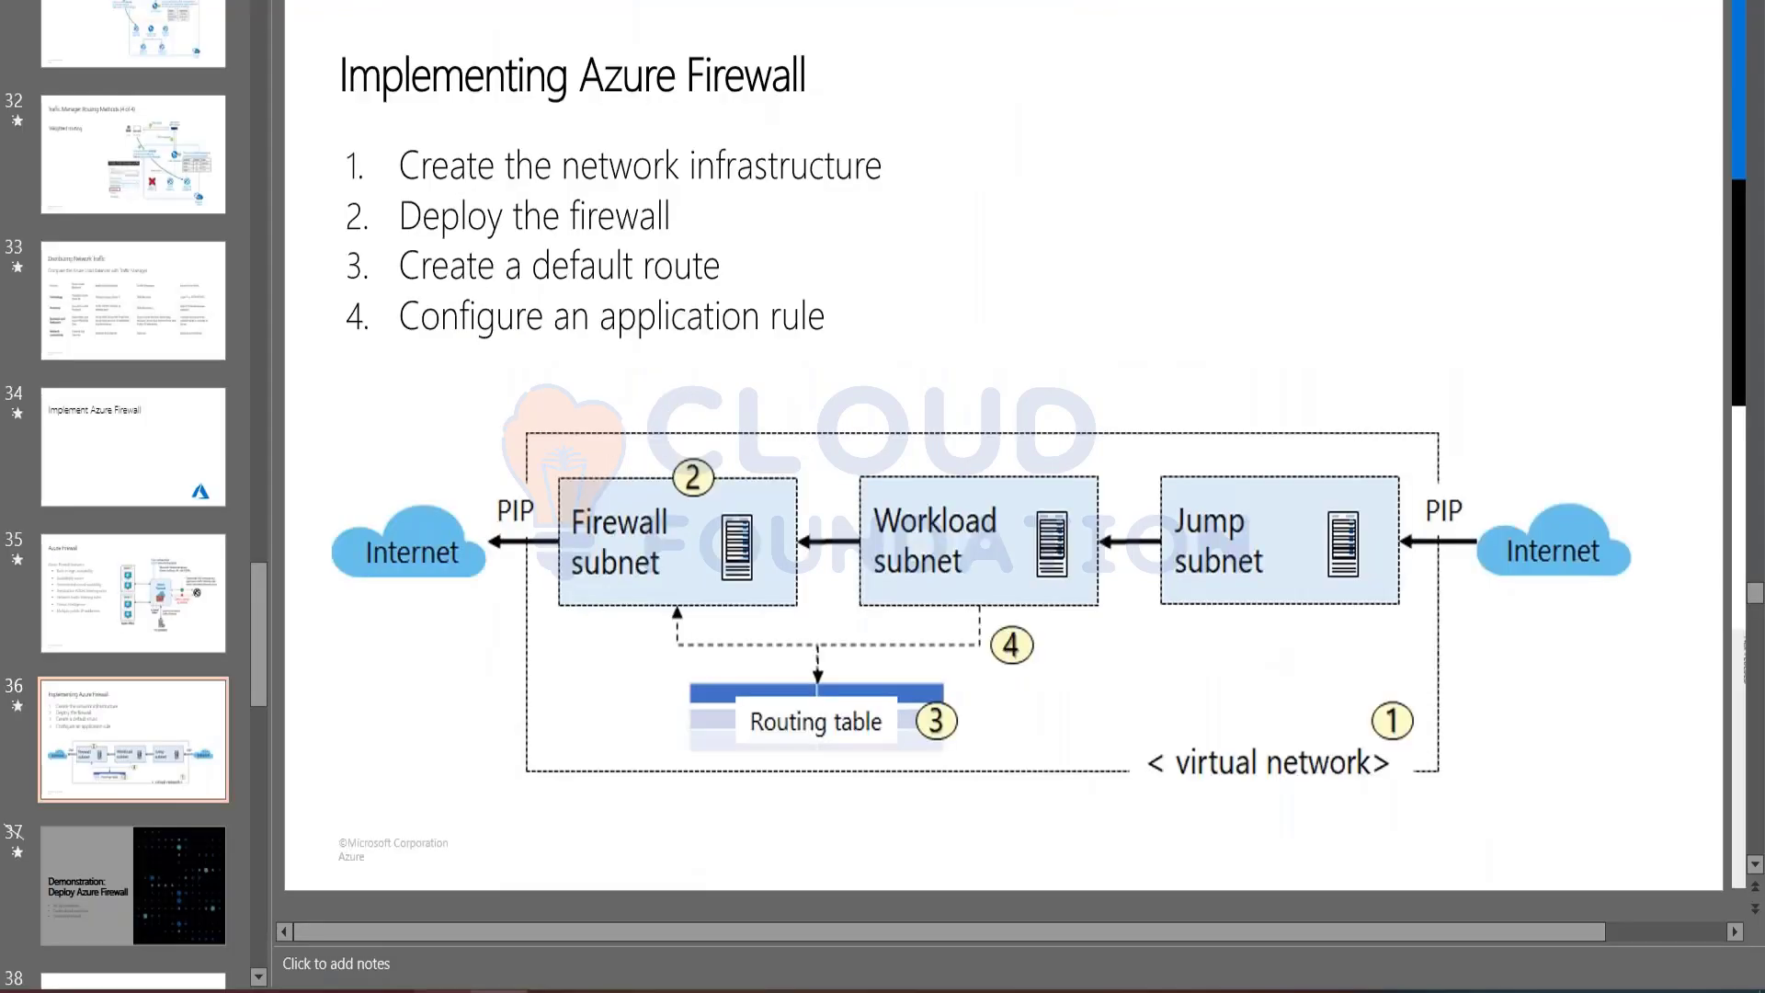
{"action": "left_click", "coordinate": [214, 723]}
{"action": "mouse_move", "coordinate": [384, 991]}
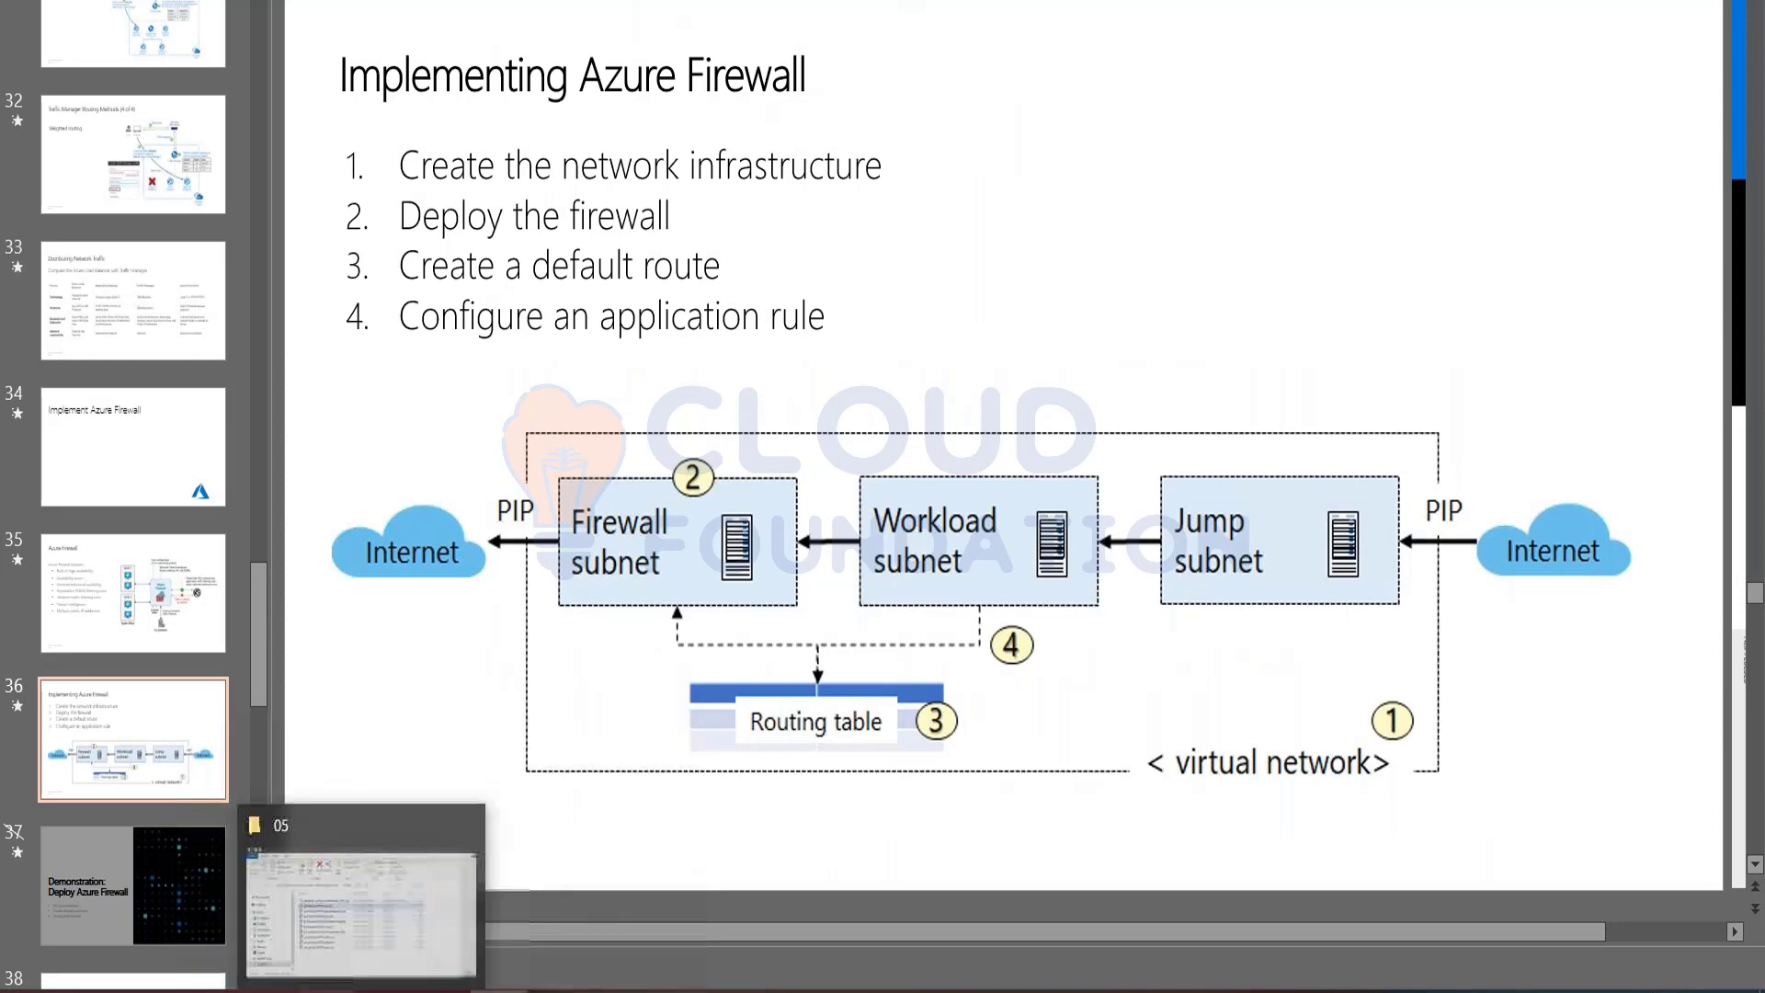
{"action": "mouse_move", "coordinate": [271, 991]}
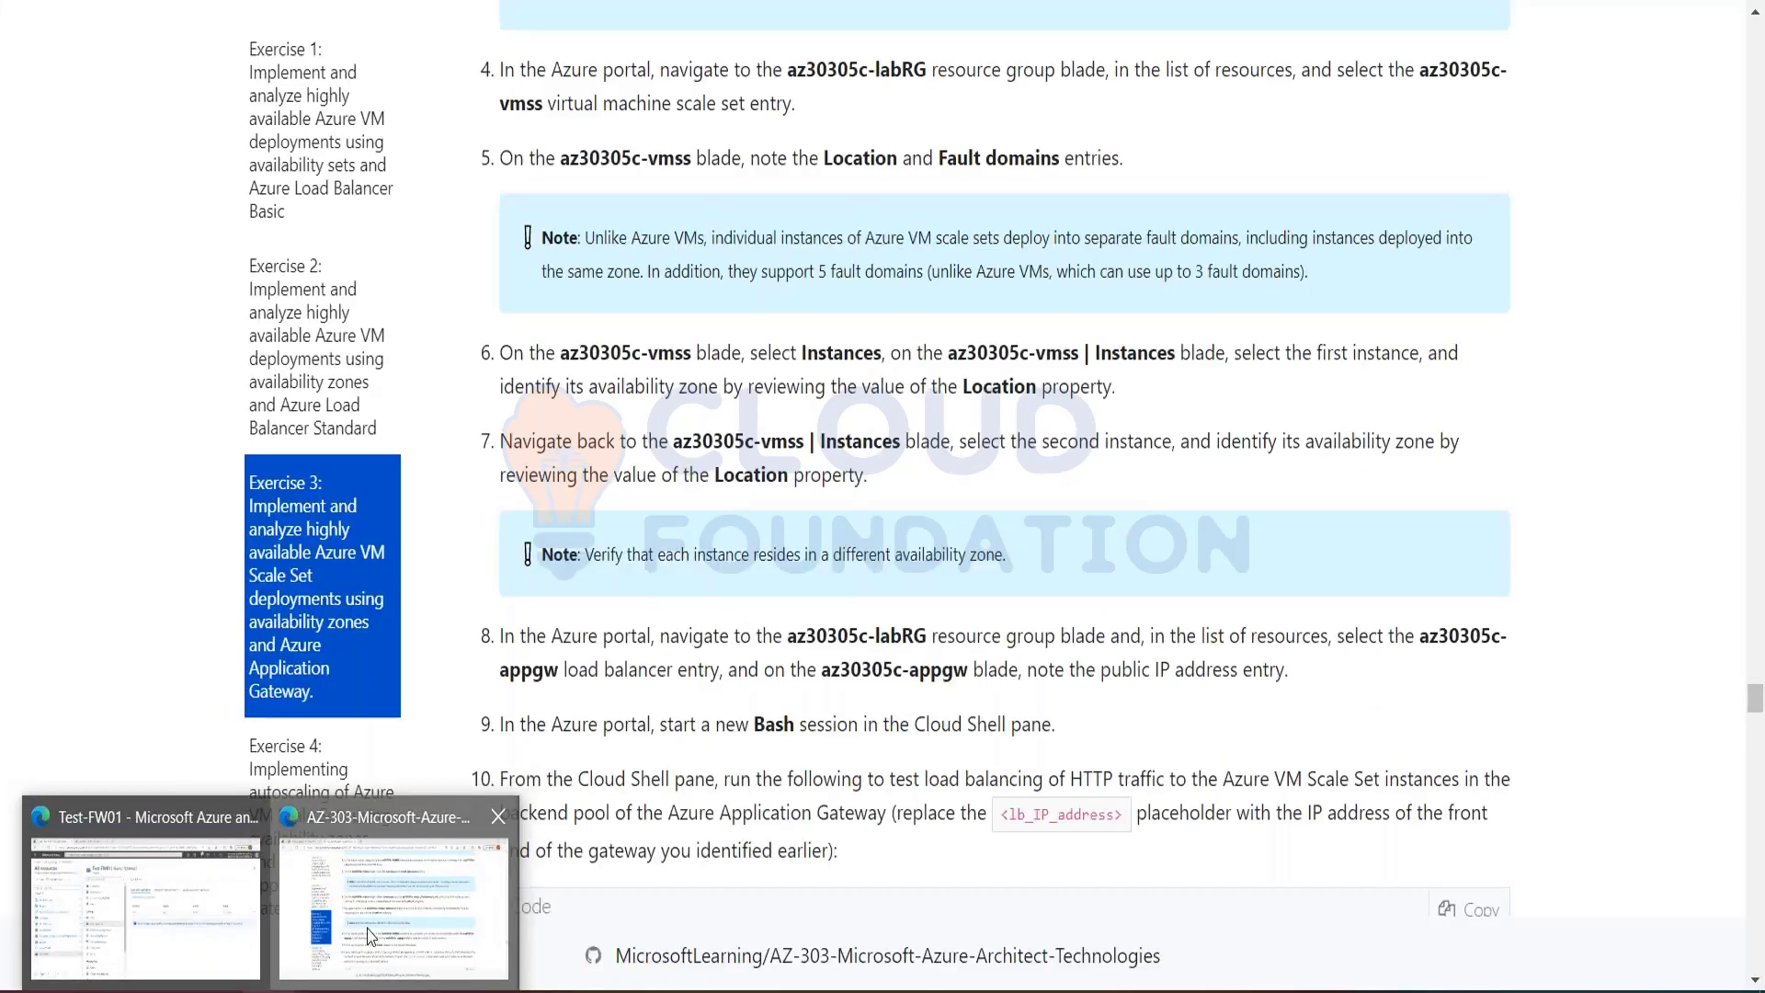
{"action": "left_click", "coordinate": [370, 937]}
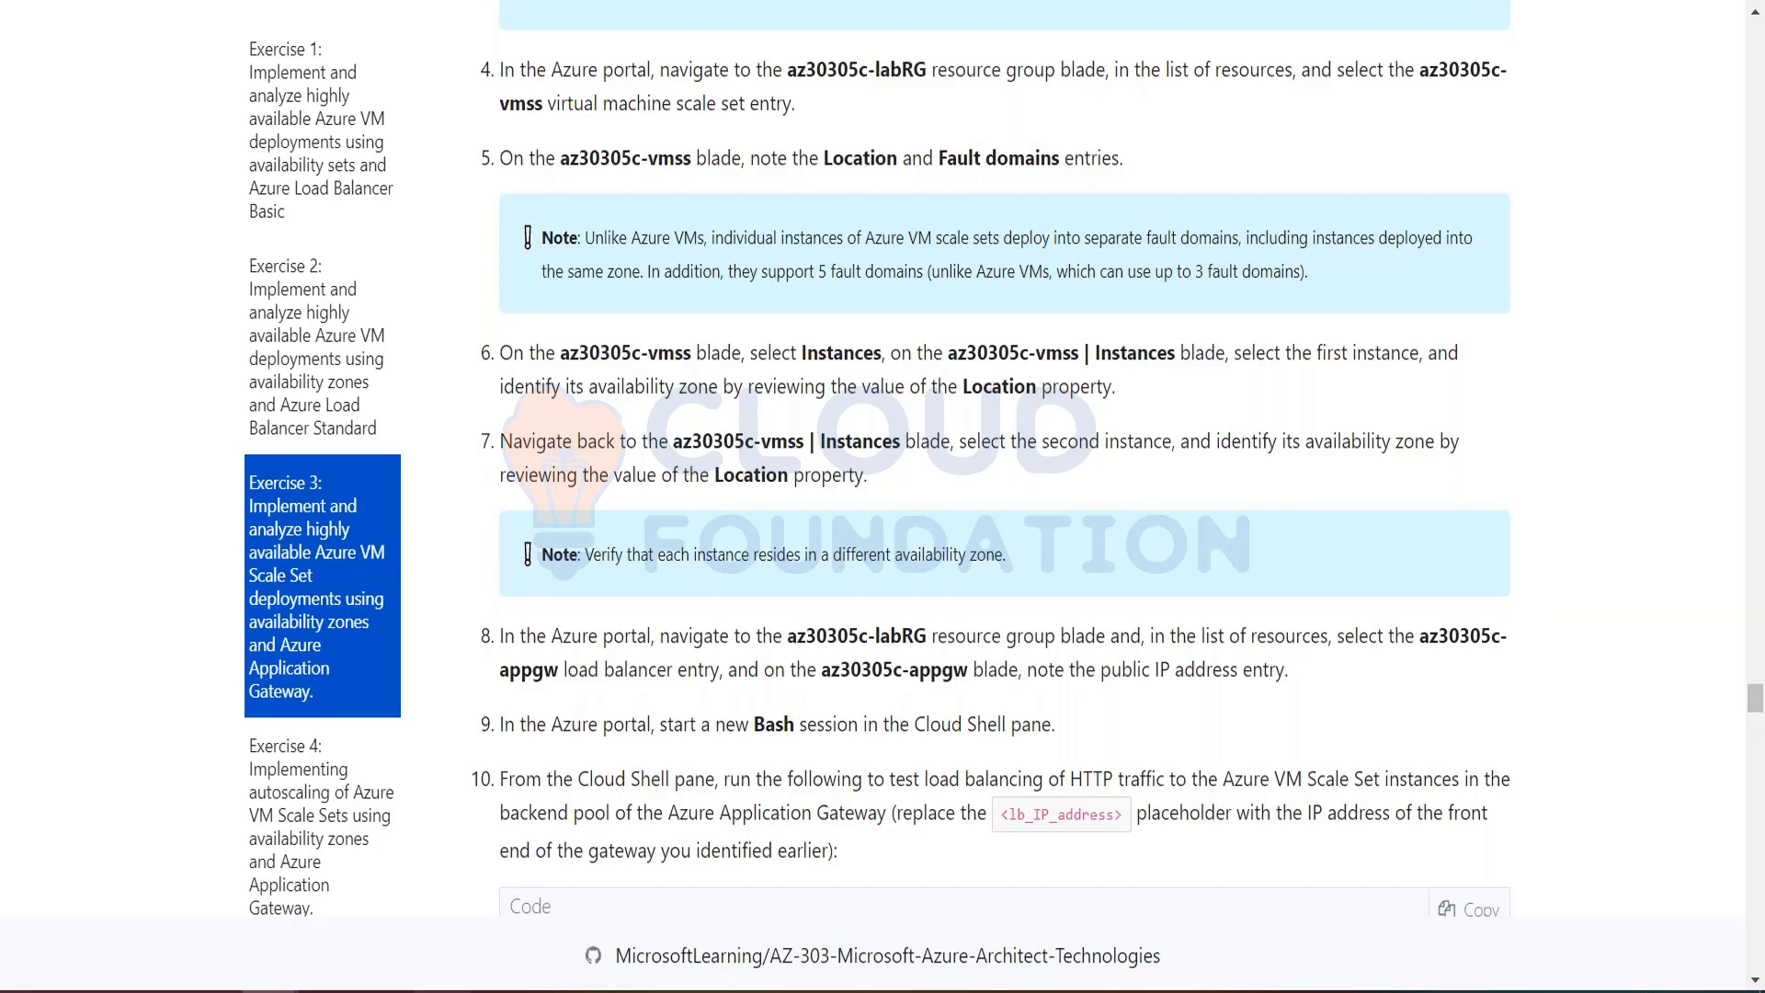
Step: Switch to the TF page in OneNote and add a note below the diagram listing New-AzVM and New-AzREsourceGRoupDEployment, separated by a blank line
{"action": "key", "text": "alt+Tab"}
{"action": "left_click", "coordinate": [272, 729]}
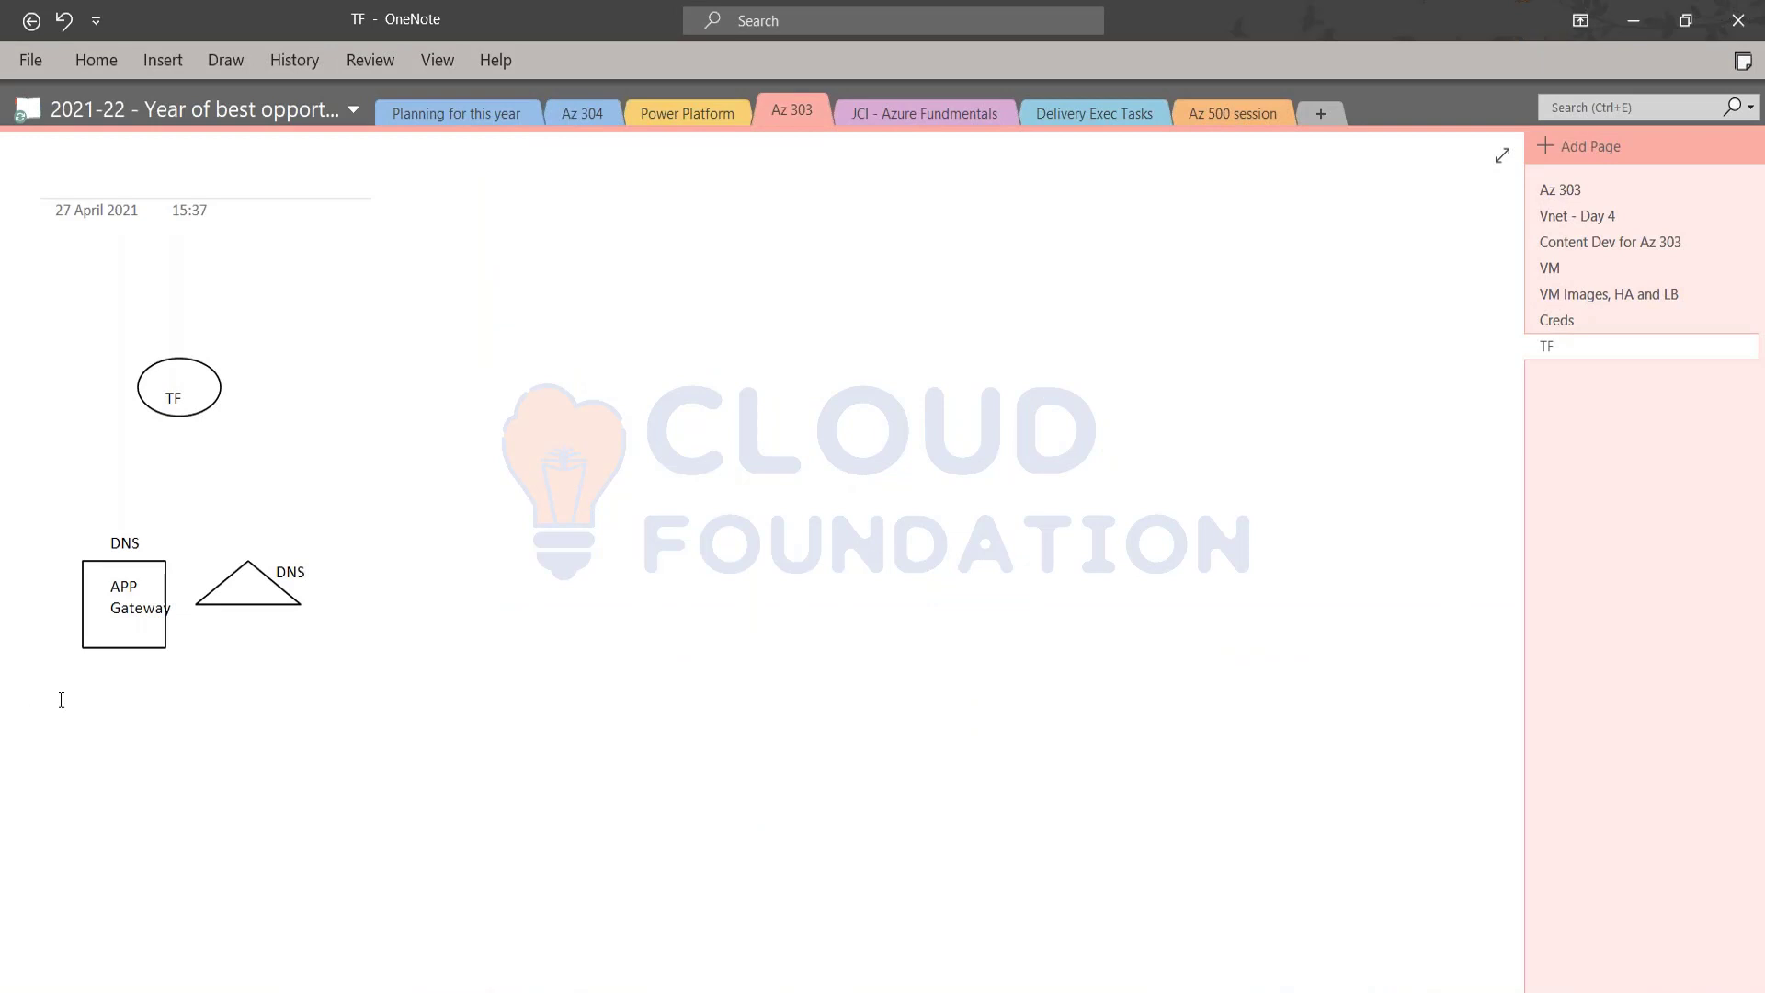
{"action": "type", "text": "New-AzVM"}
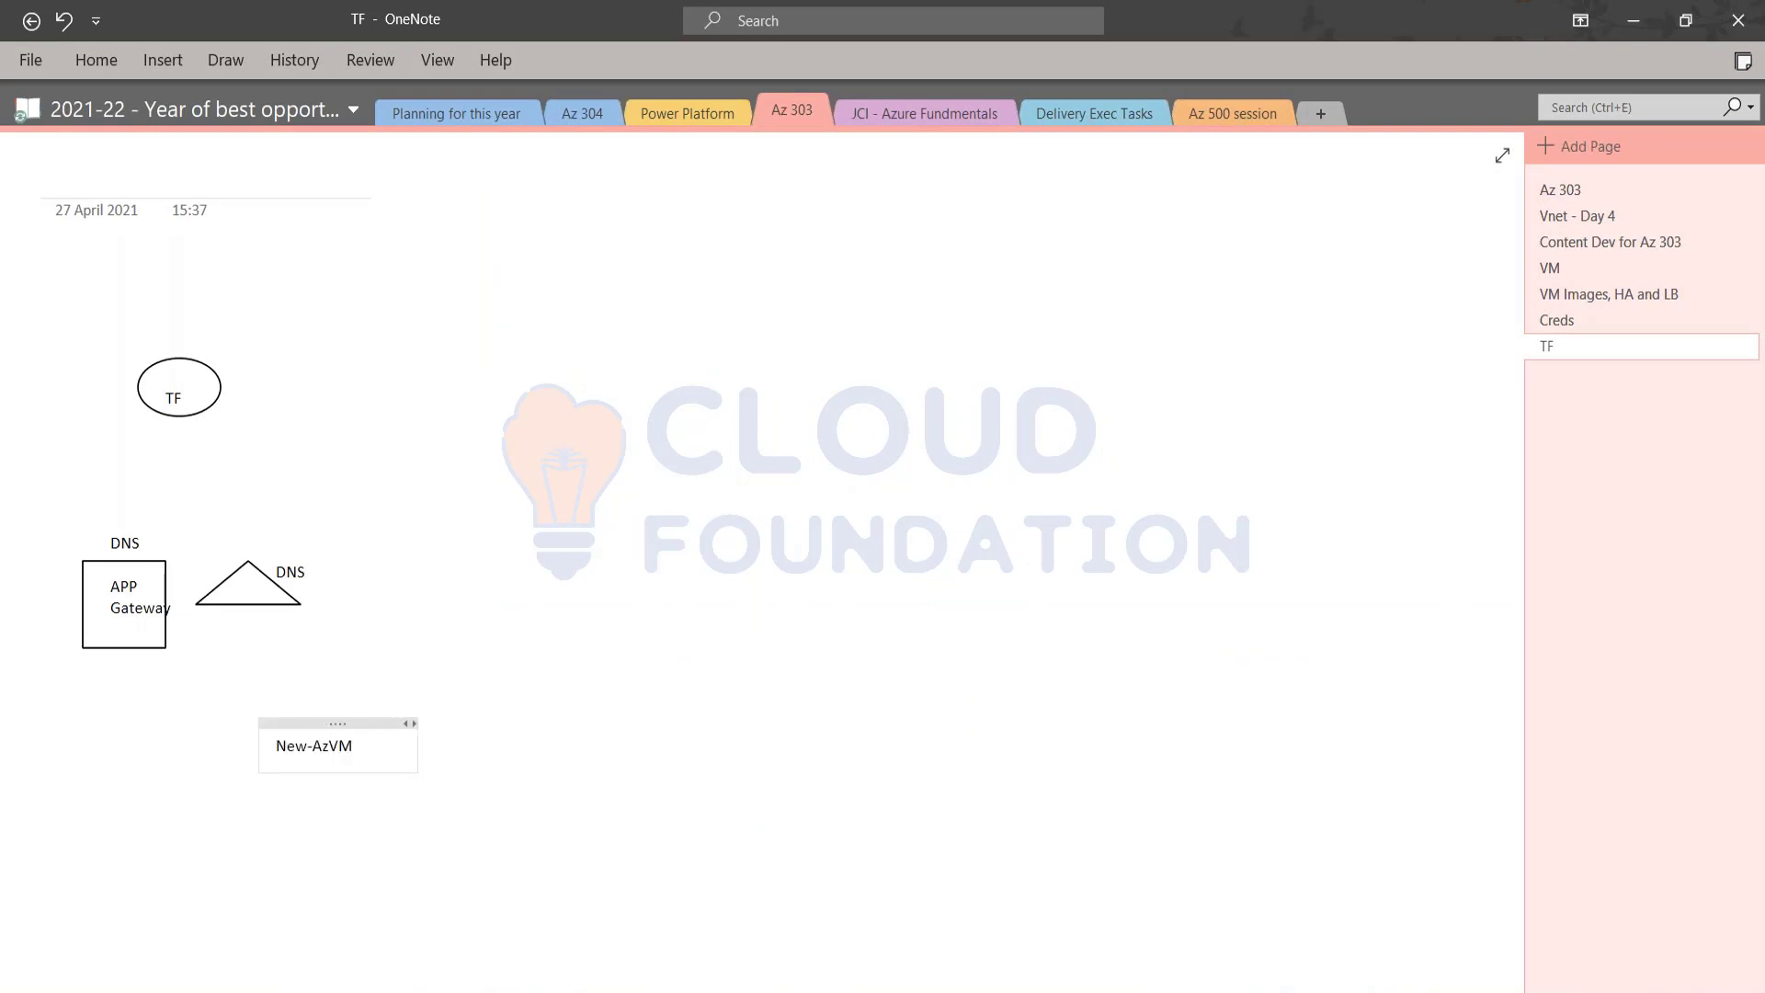
{"action": "key", "text": "Return"}
{"action": "key", "text": "Return"}
{"action": "type", "text": "New-AzREsource"}
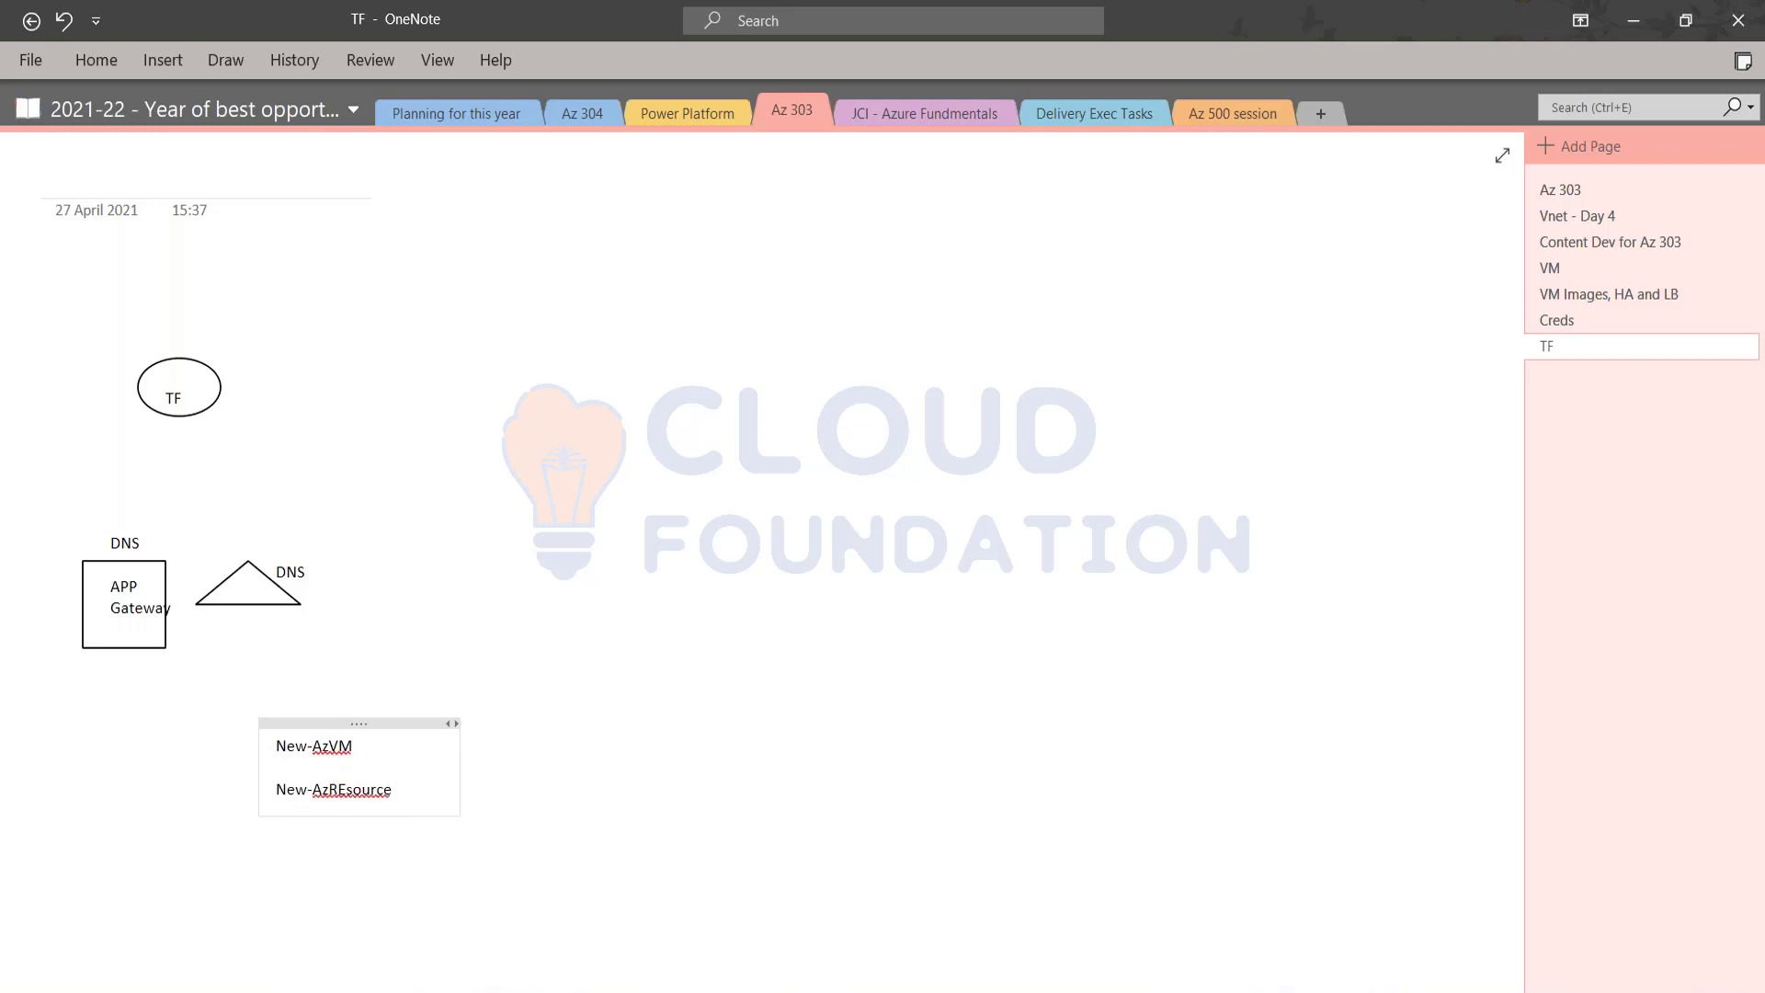
{"action": "key", "text": "BackSpace"}
{"action": "type", "text": "GRoupDEployment"}
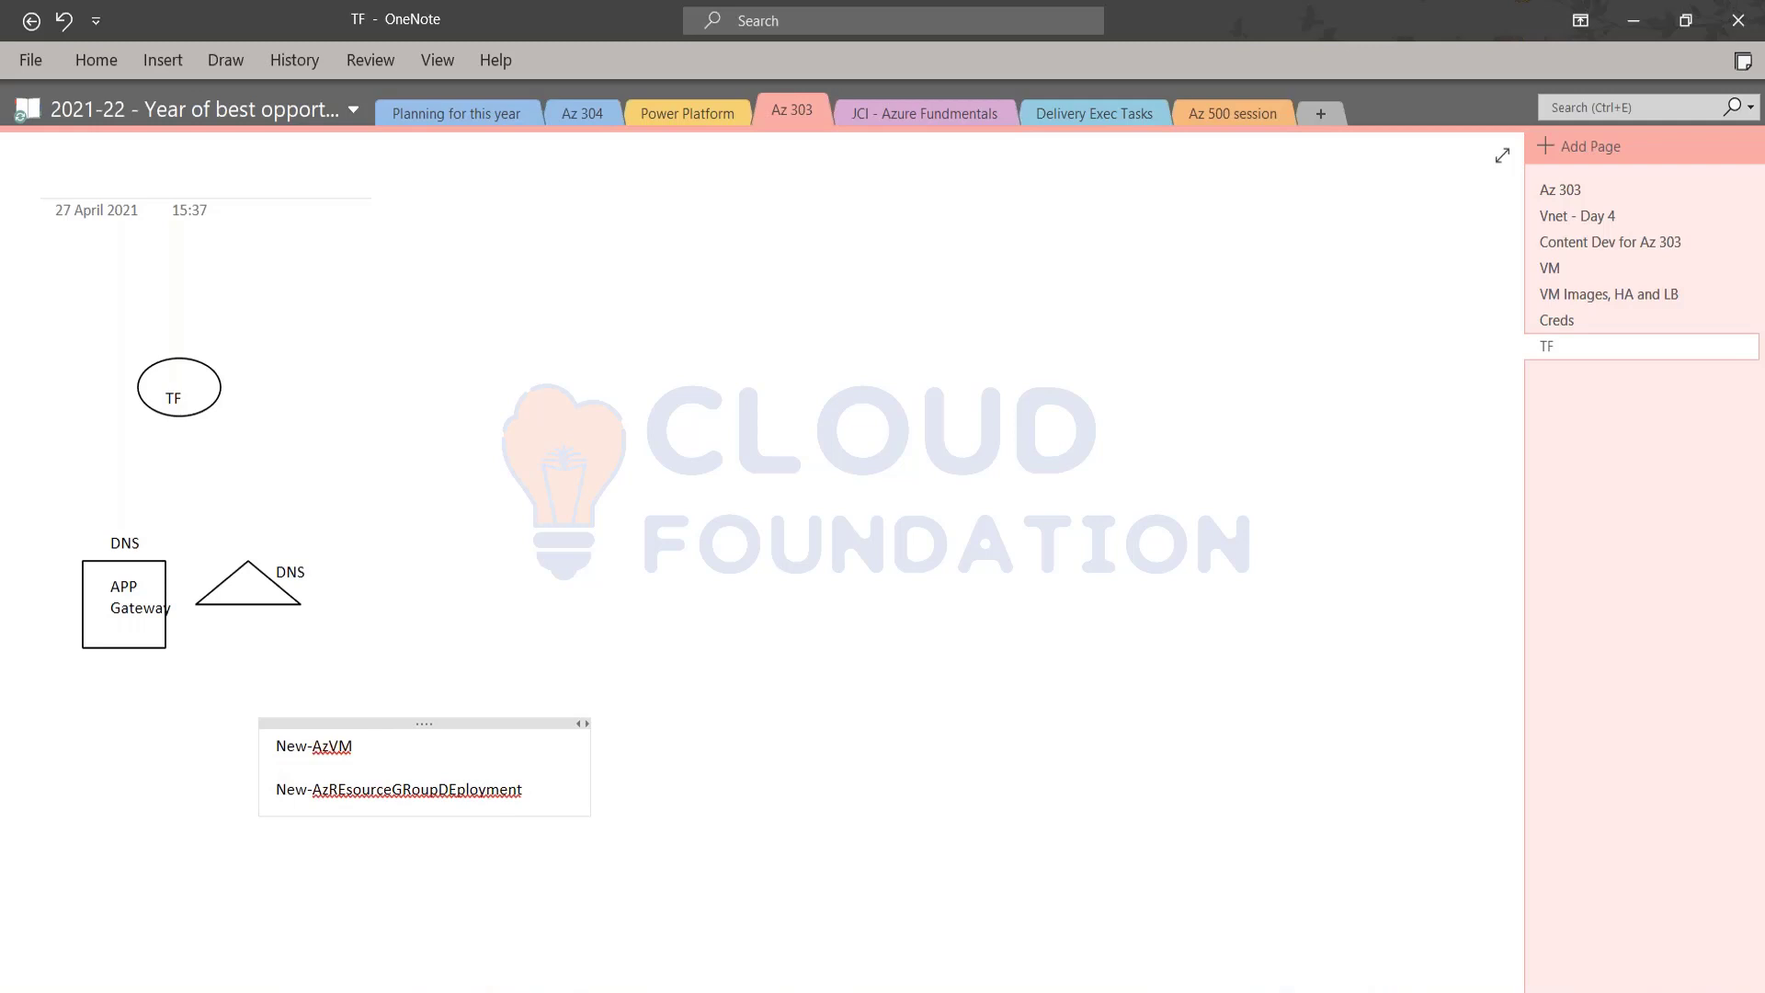
{"action": "type", "text": "  - Component by Components"}
Step: Append " - Component by Component" to the New-AzVM line and " - ARM Template" to the New-AzREsourceGRoupDEployment line
{"action": "key", "text": "BackSpace"}
{"action": "key", "text": "BackSpace"}
{"action": "type", "text": "t - A"}
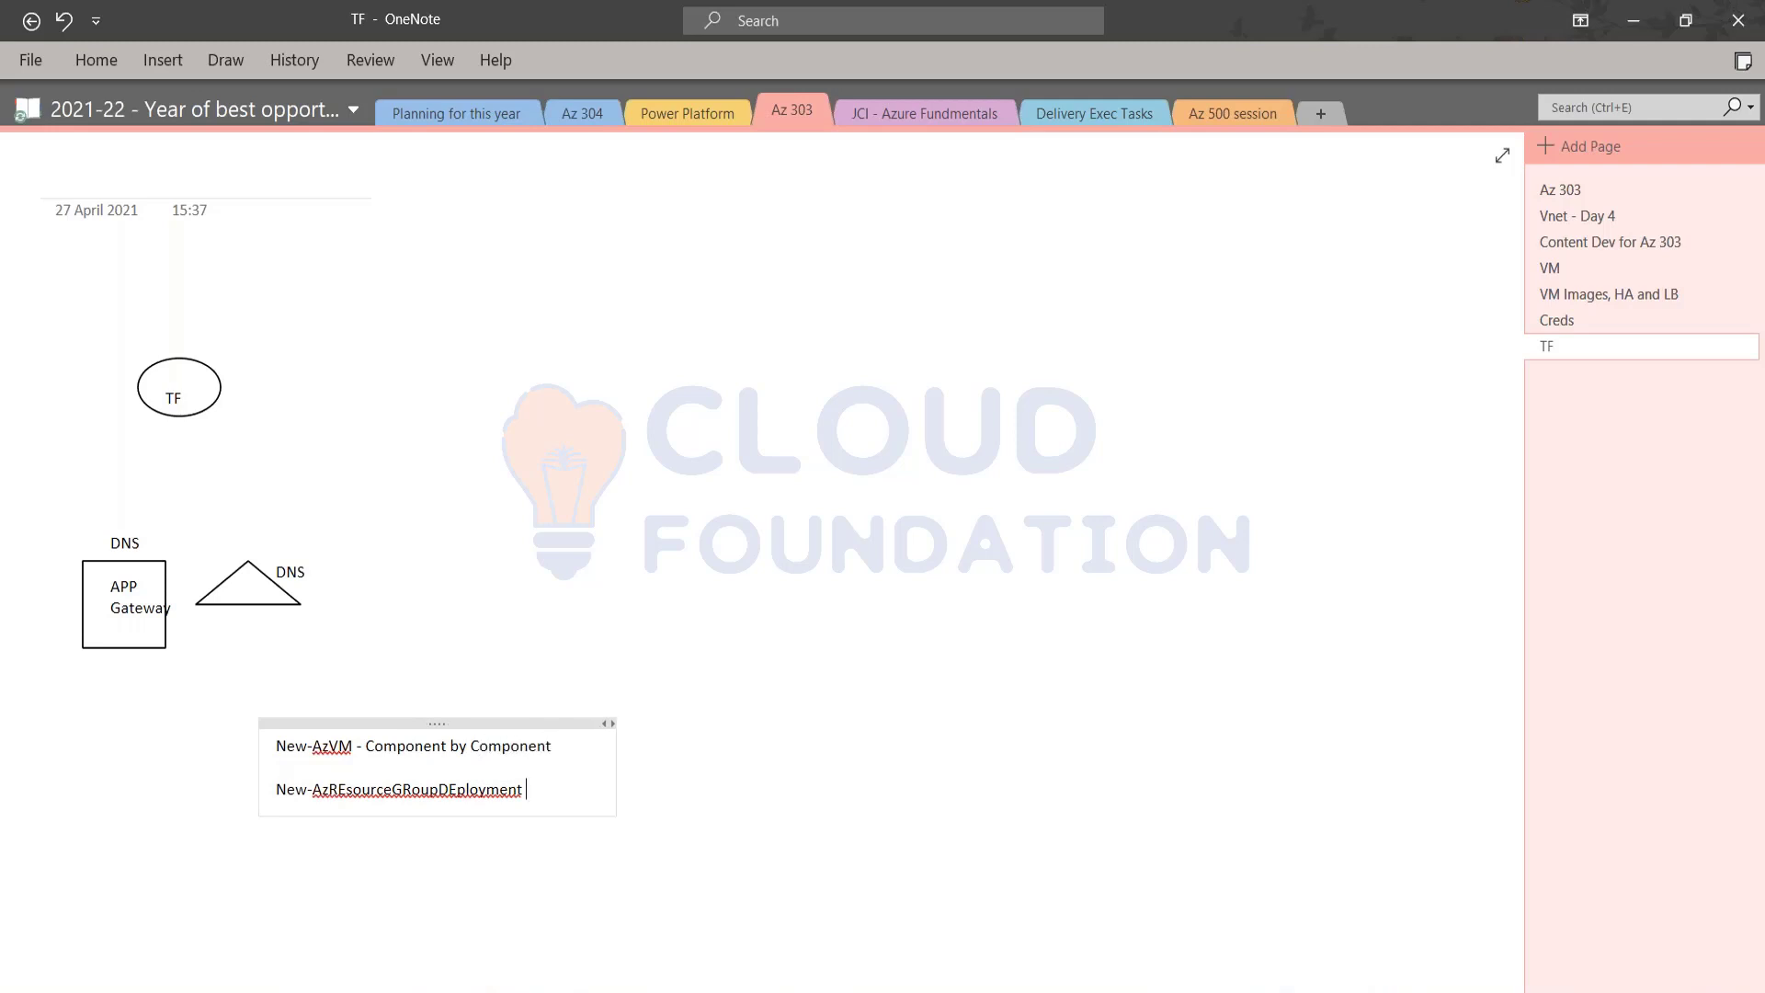
{"action": "type", "text": "RM Template"}
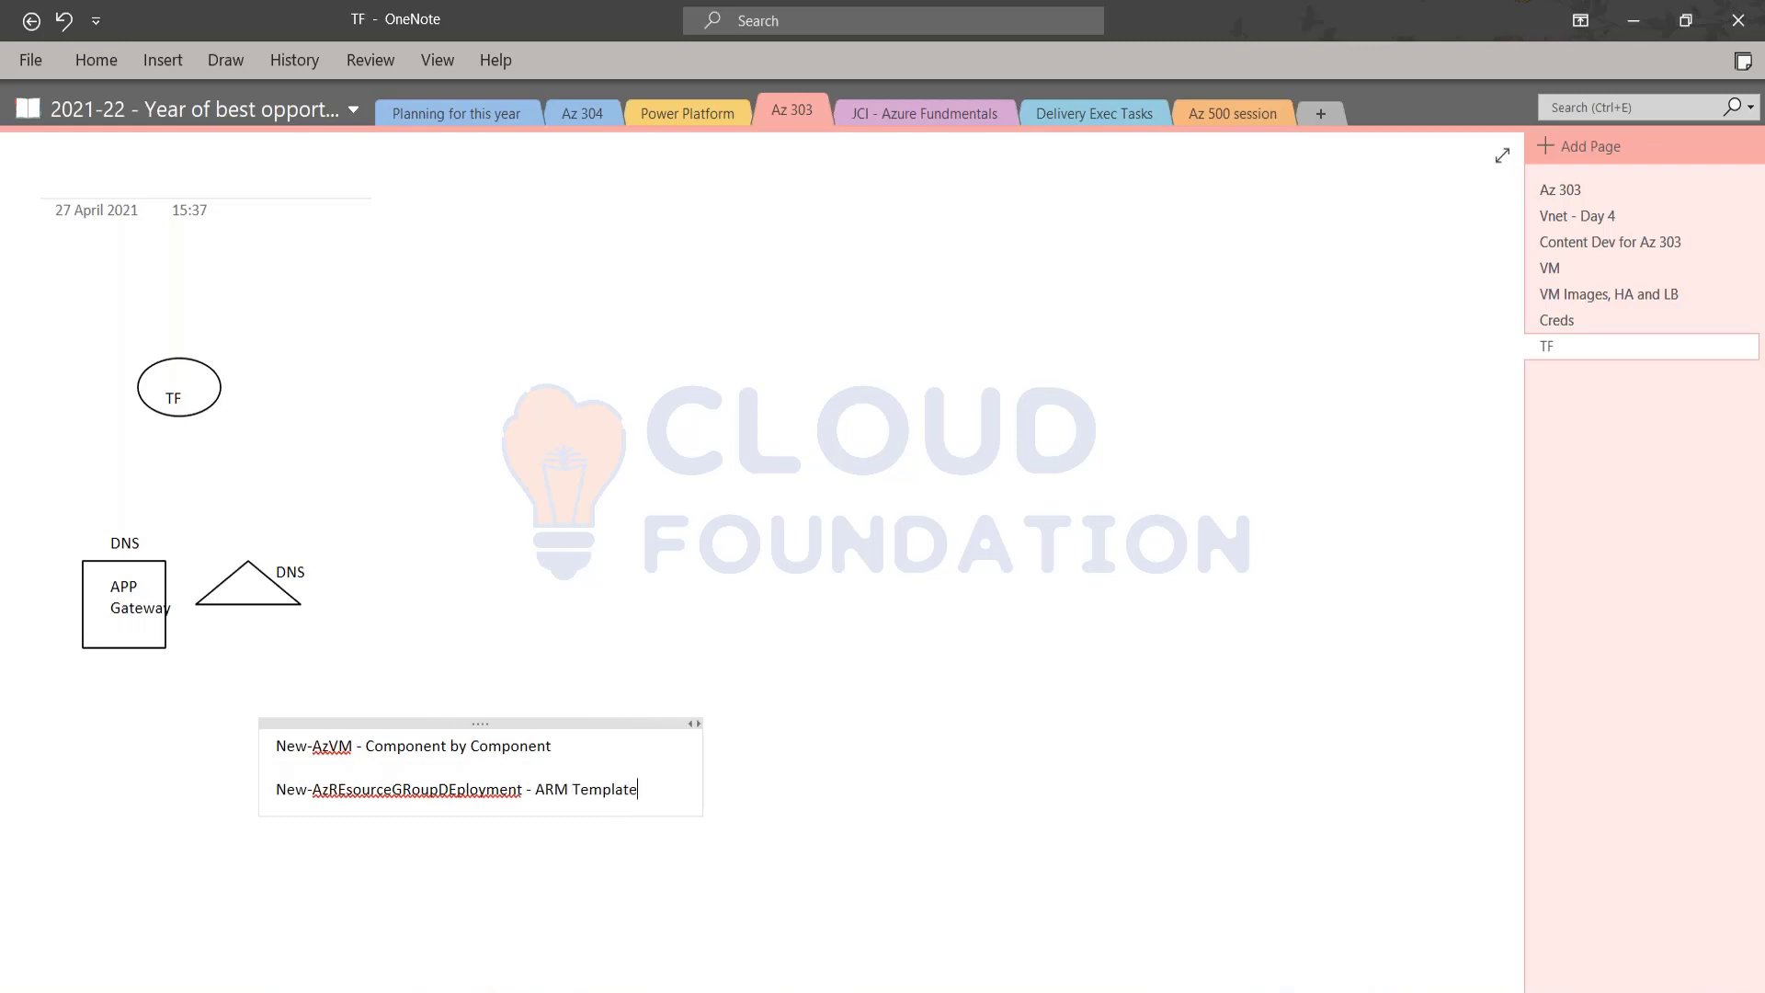
Step: Make the New-AzREsourceGRoupDEployment line bold, append "[JSON]" to it, and highlight the whole line
{"action": "key", "text": "shift+Home"}
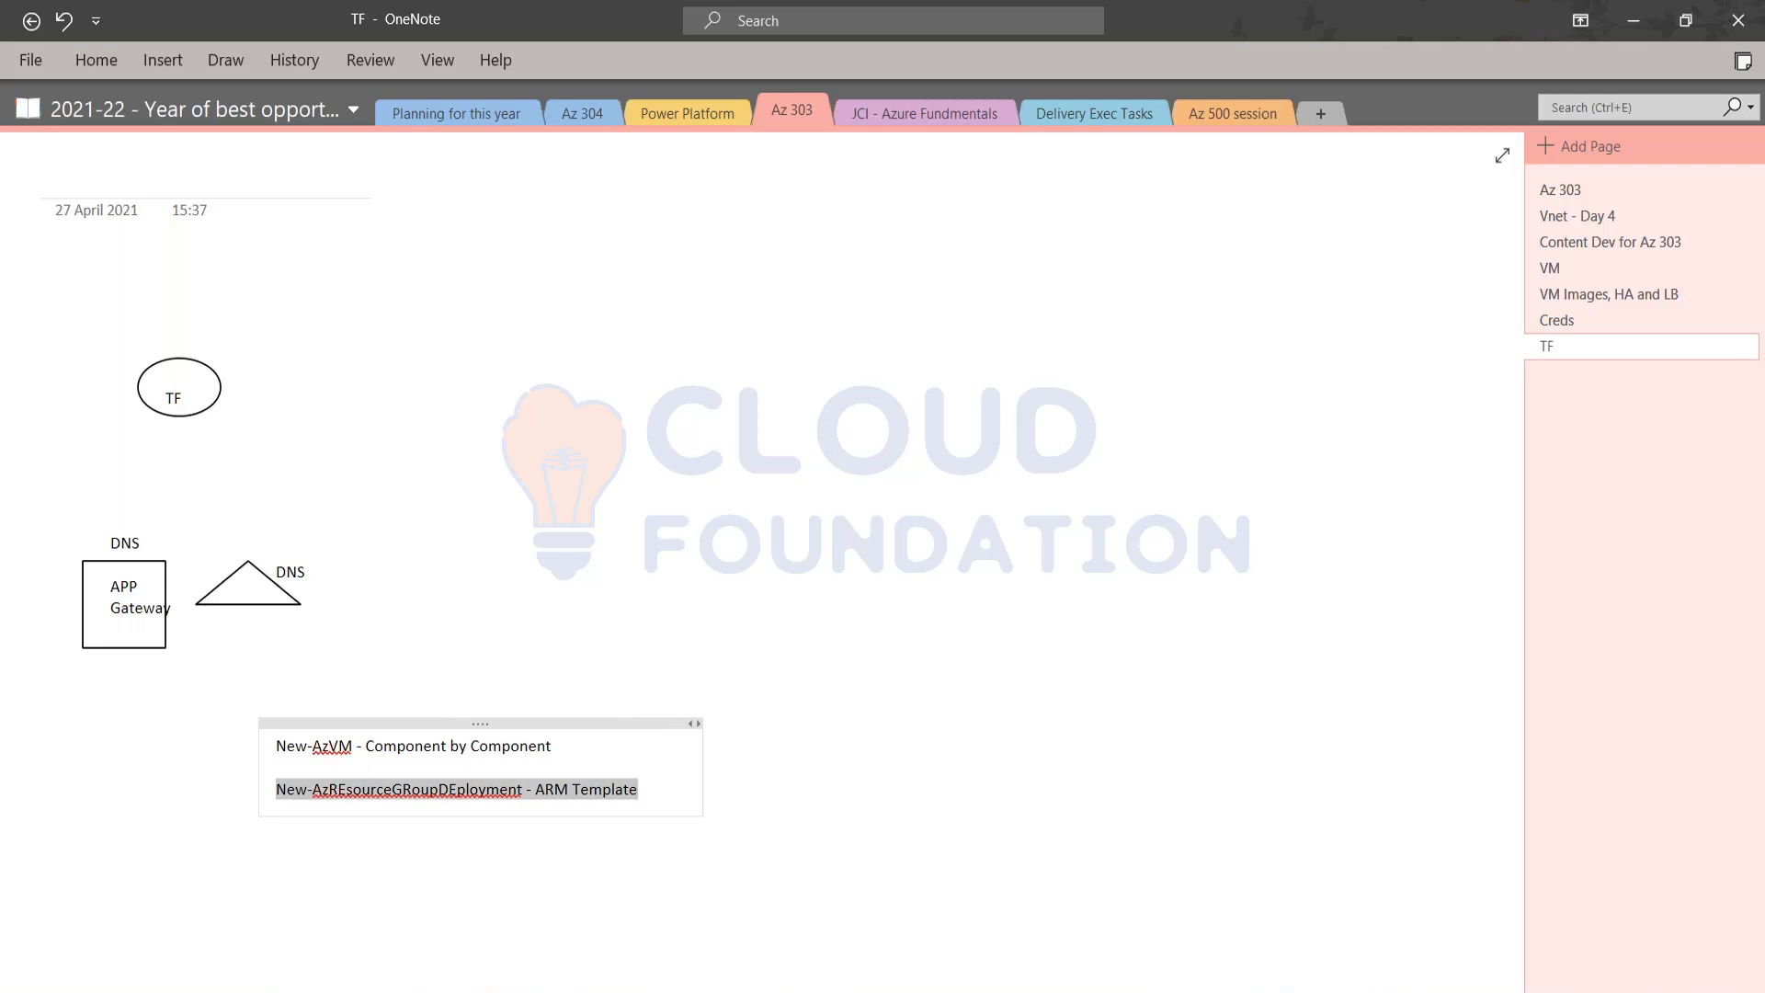
{"action": "key", "text": "ctrl+b"}
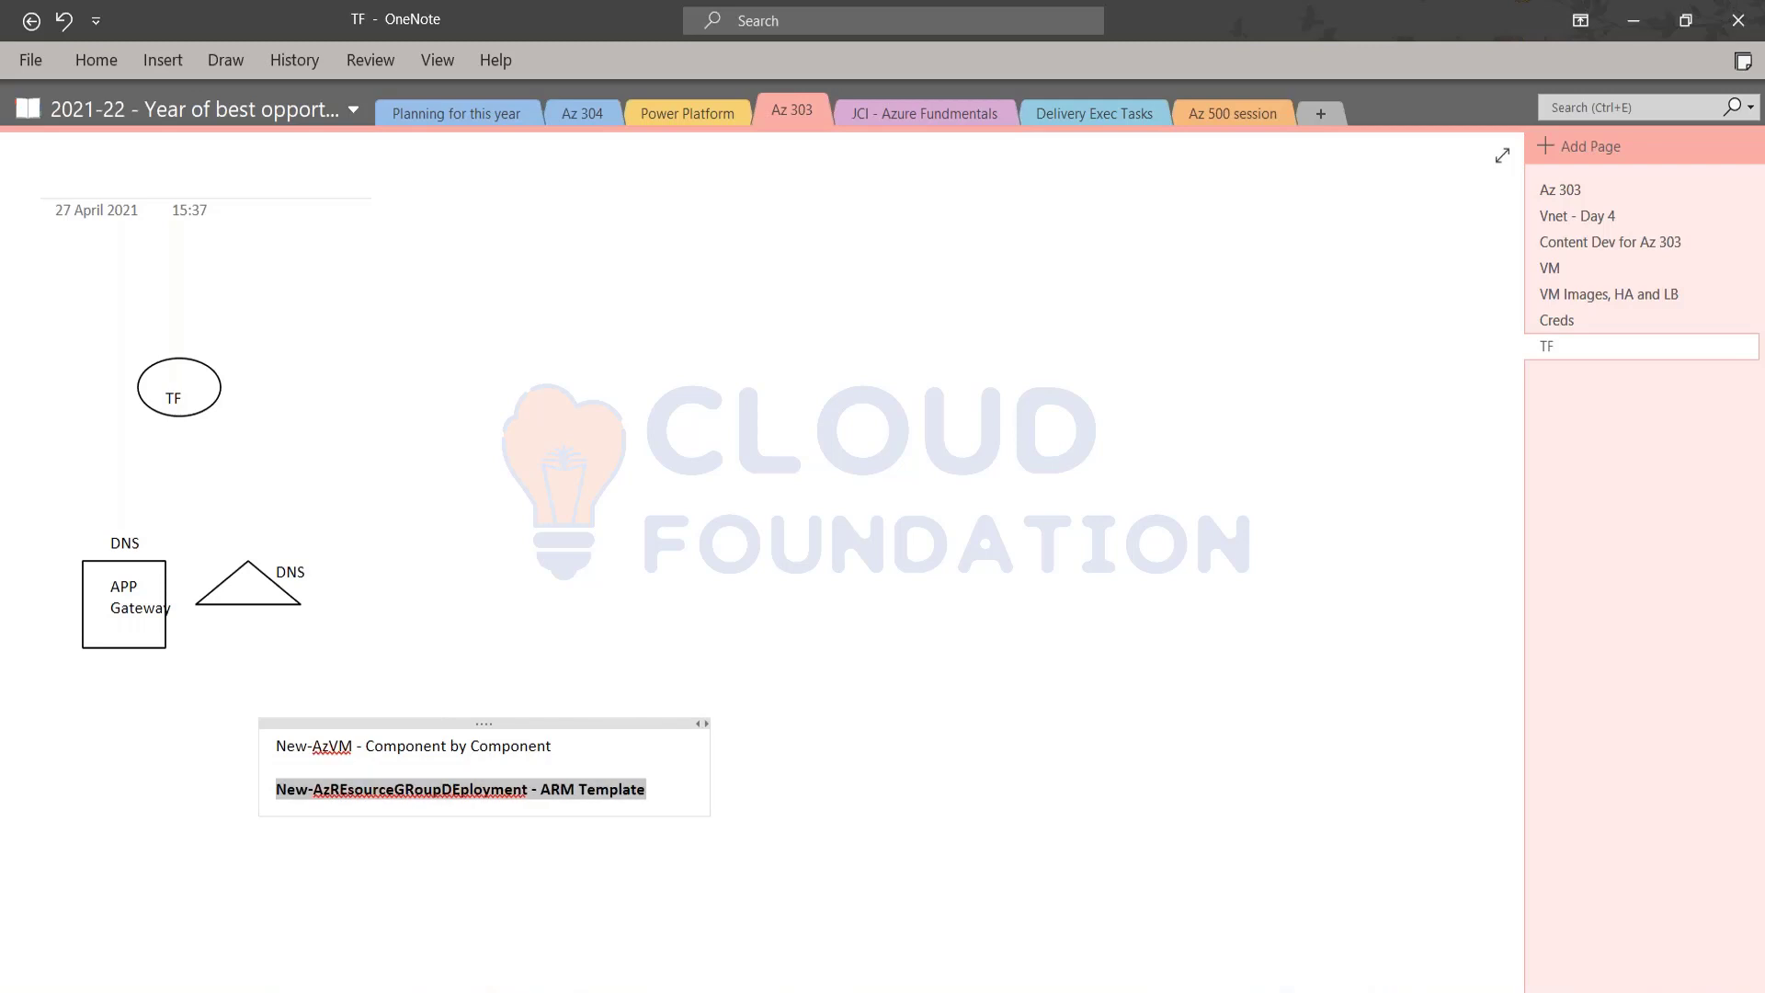
{"action": "key", "text": "End"}
{"action": "type", "text": "[JSON]"}
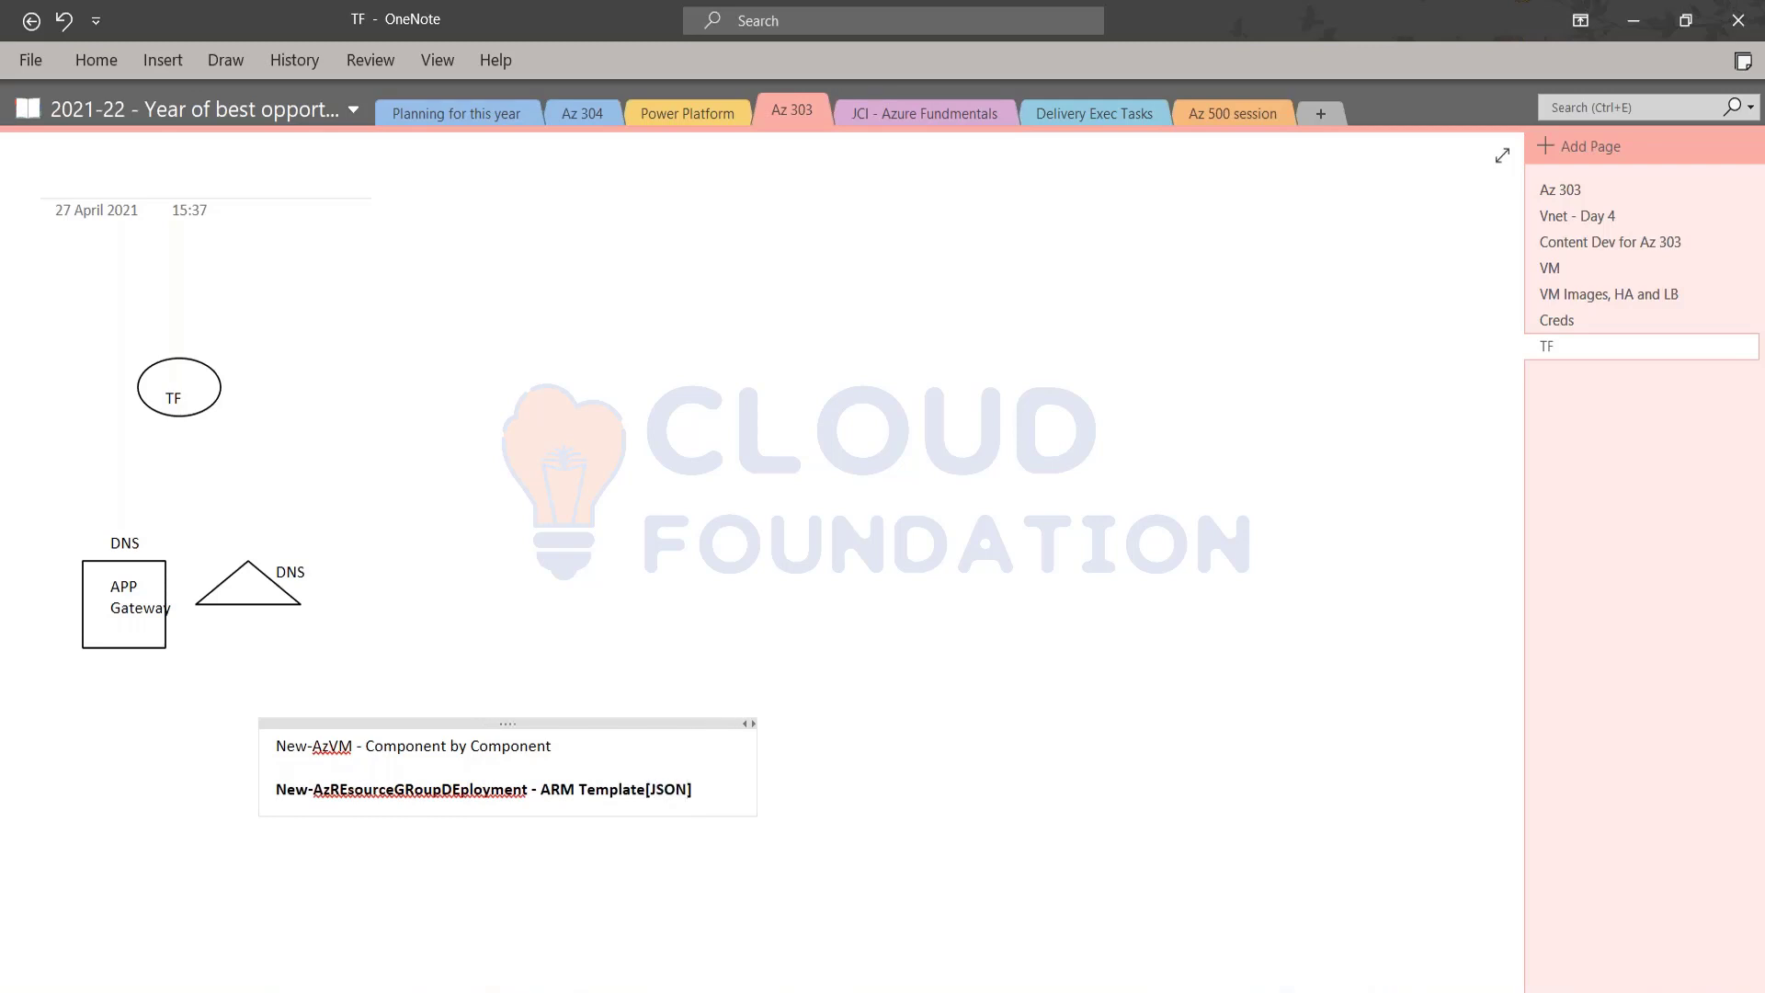
{"action": "key", "text": "shift+End"}
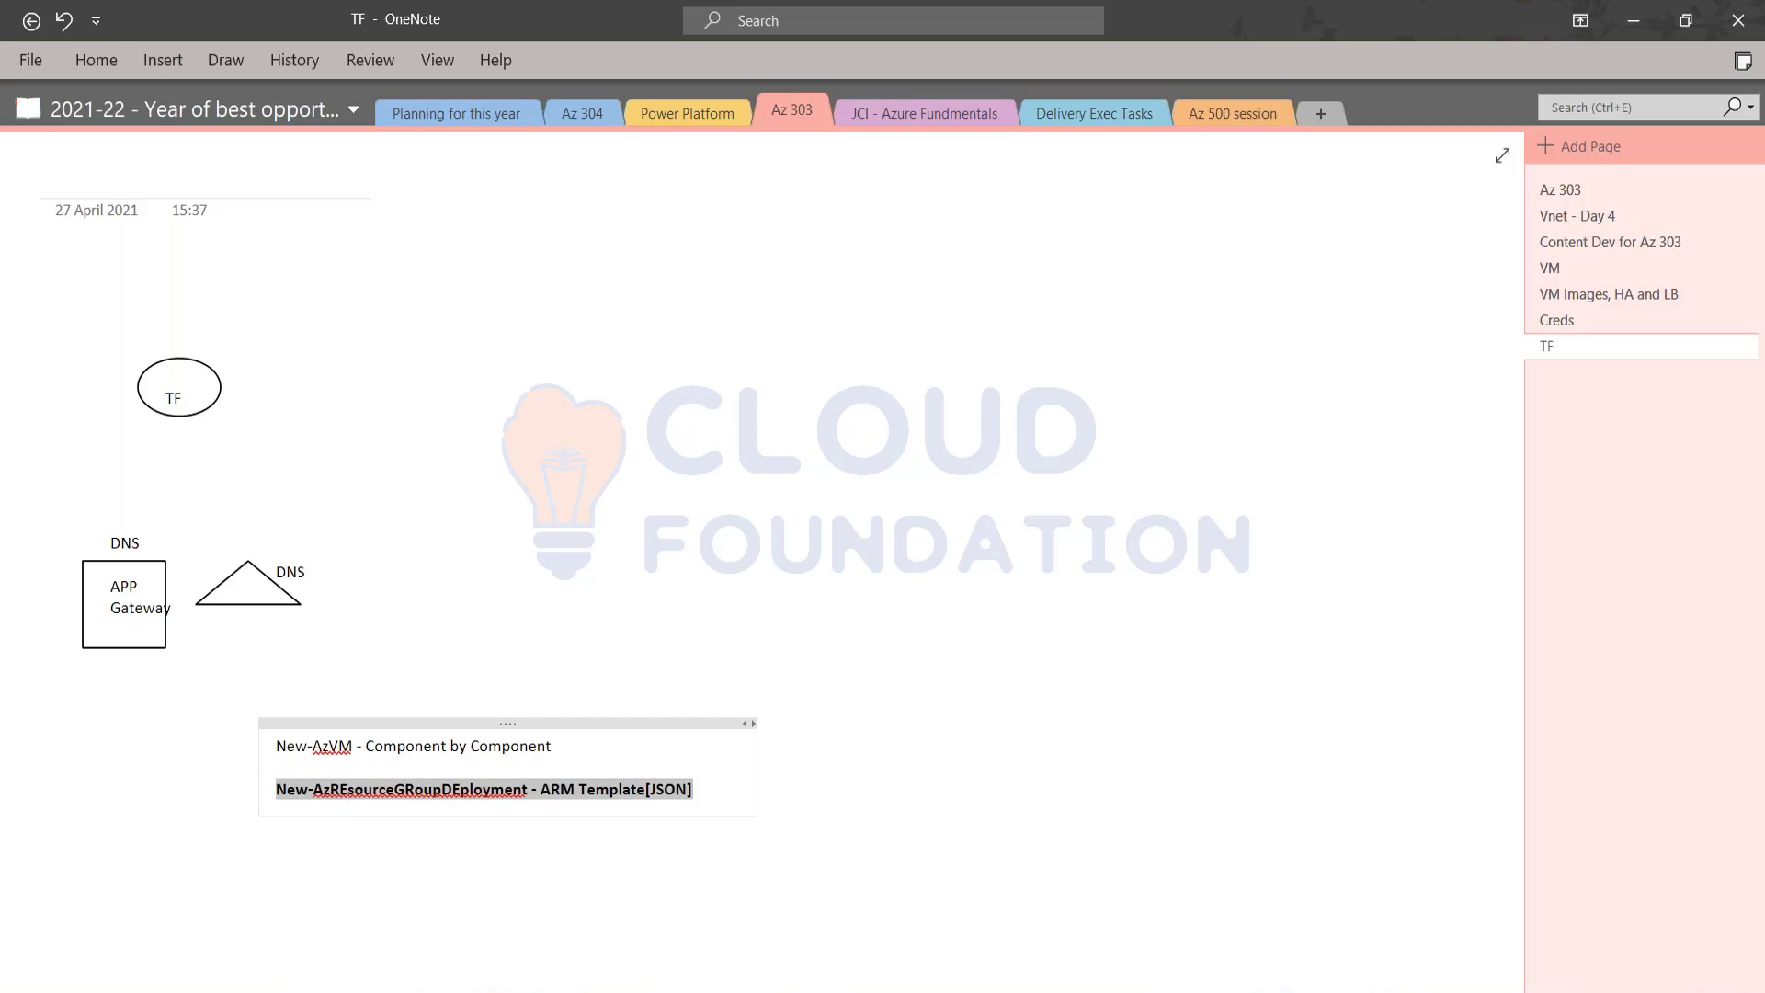
{"action": "left_click", "coordinate": [1364, 38]}
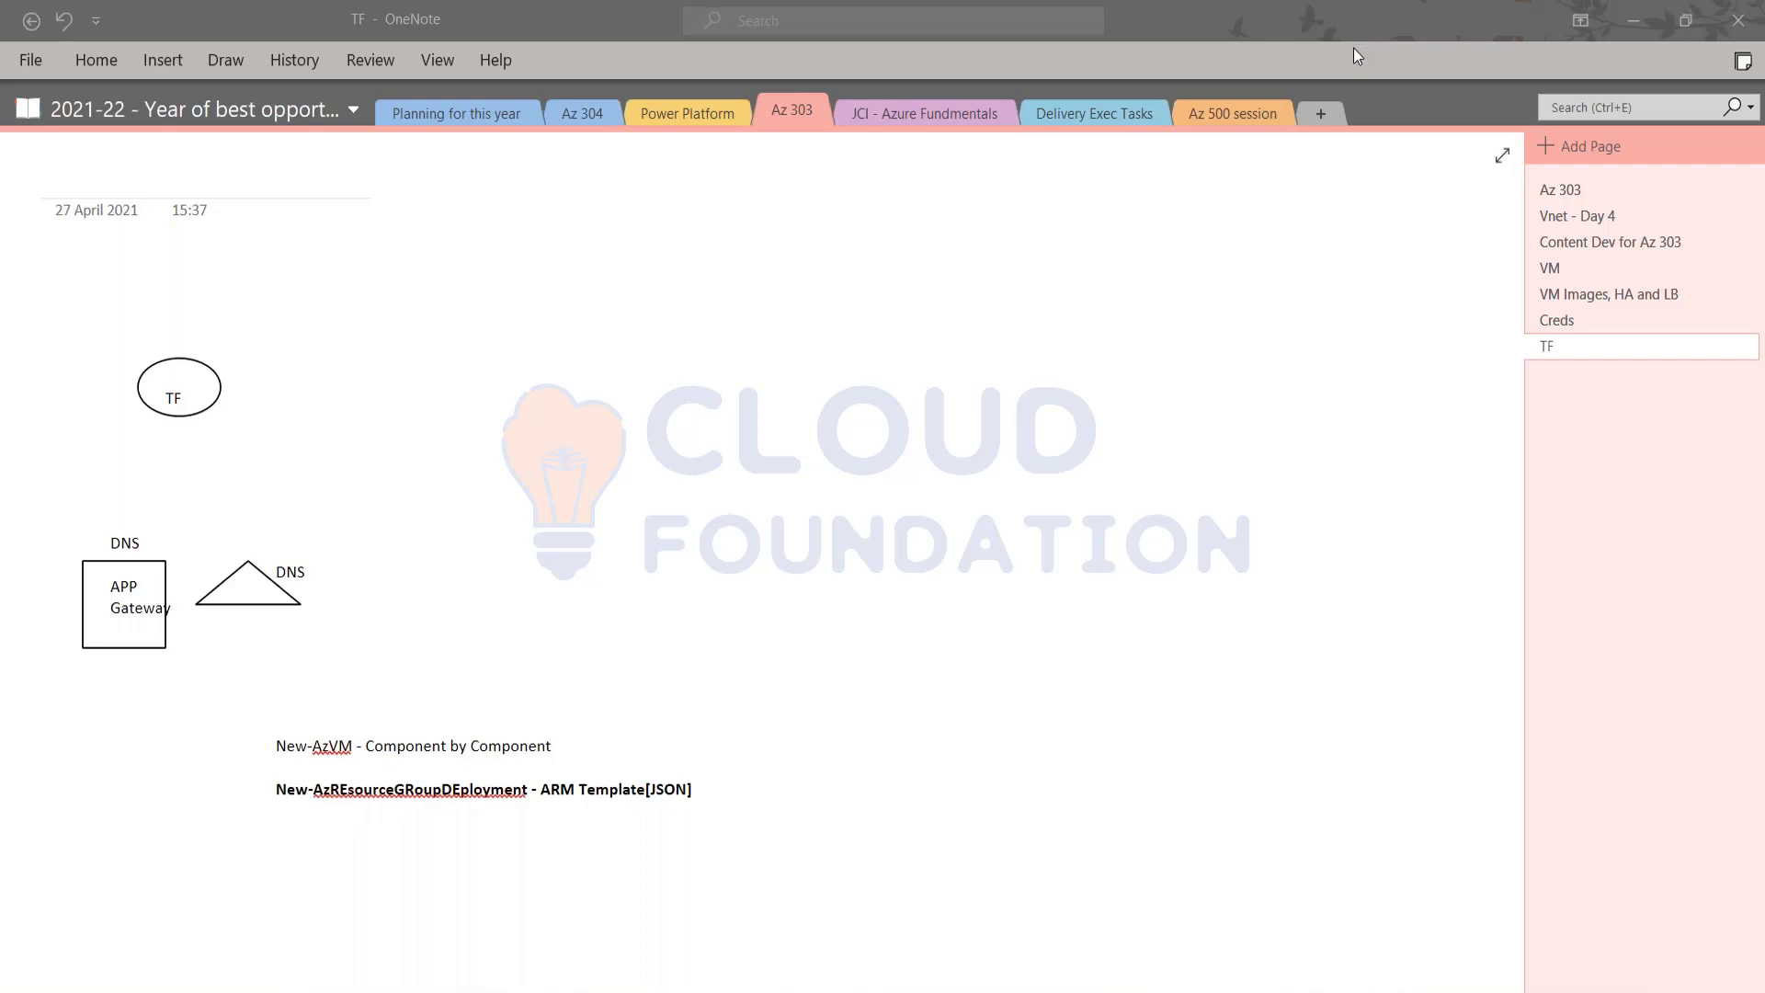
{"action": "left_click_drag", "start_coordinate": [722, 786], "coordinate": [273, 789]}
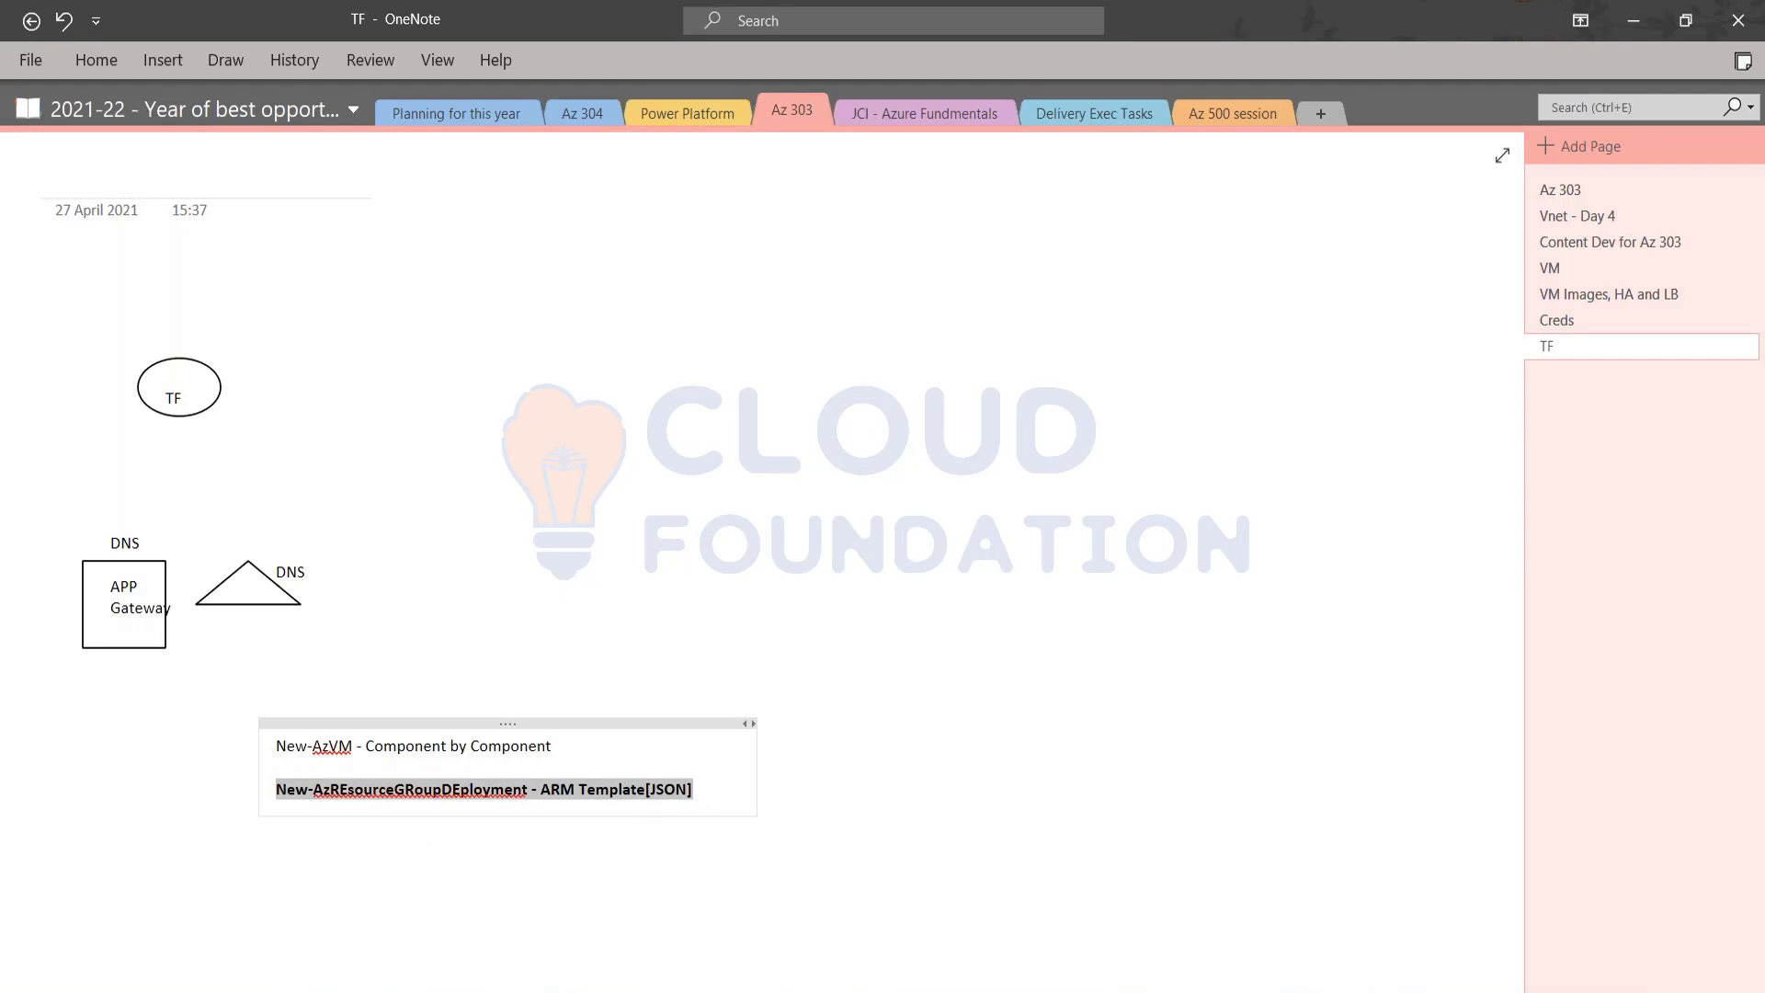
Step: Switch to the Azure portal, review Test-FW01's NAT, network and application rule collections, and collapse the All resources list
{"action": "mouse_move", "coordinate": [272, 991]}
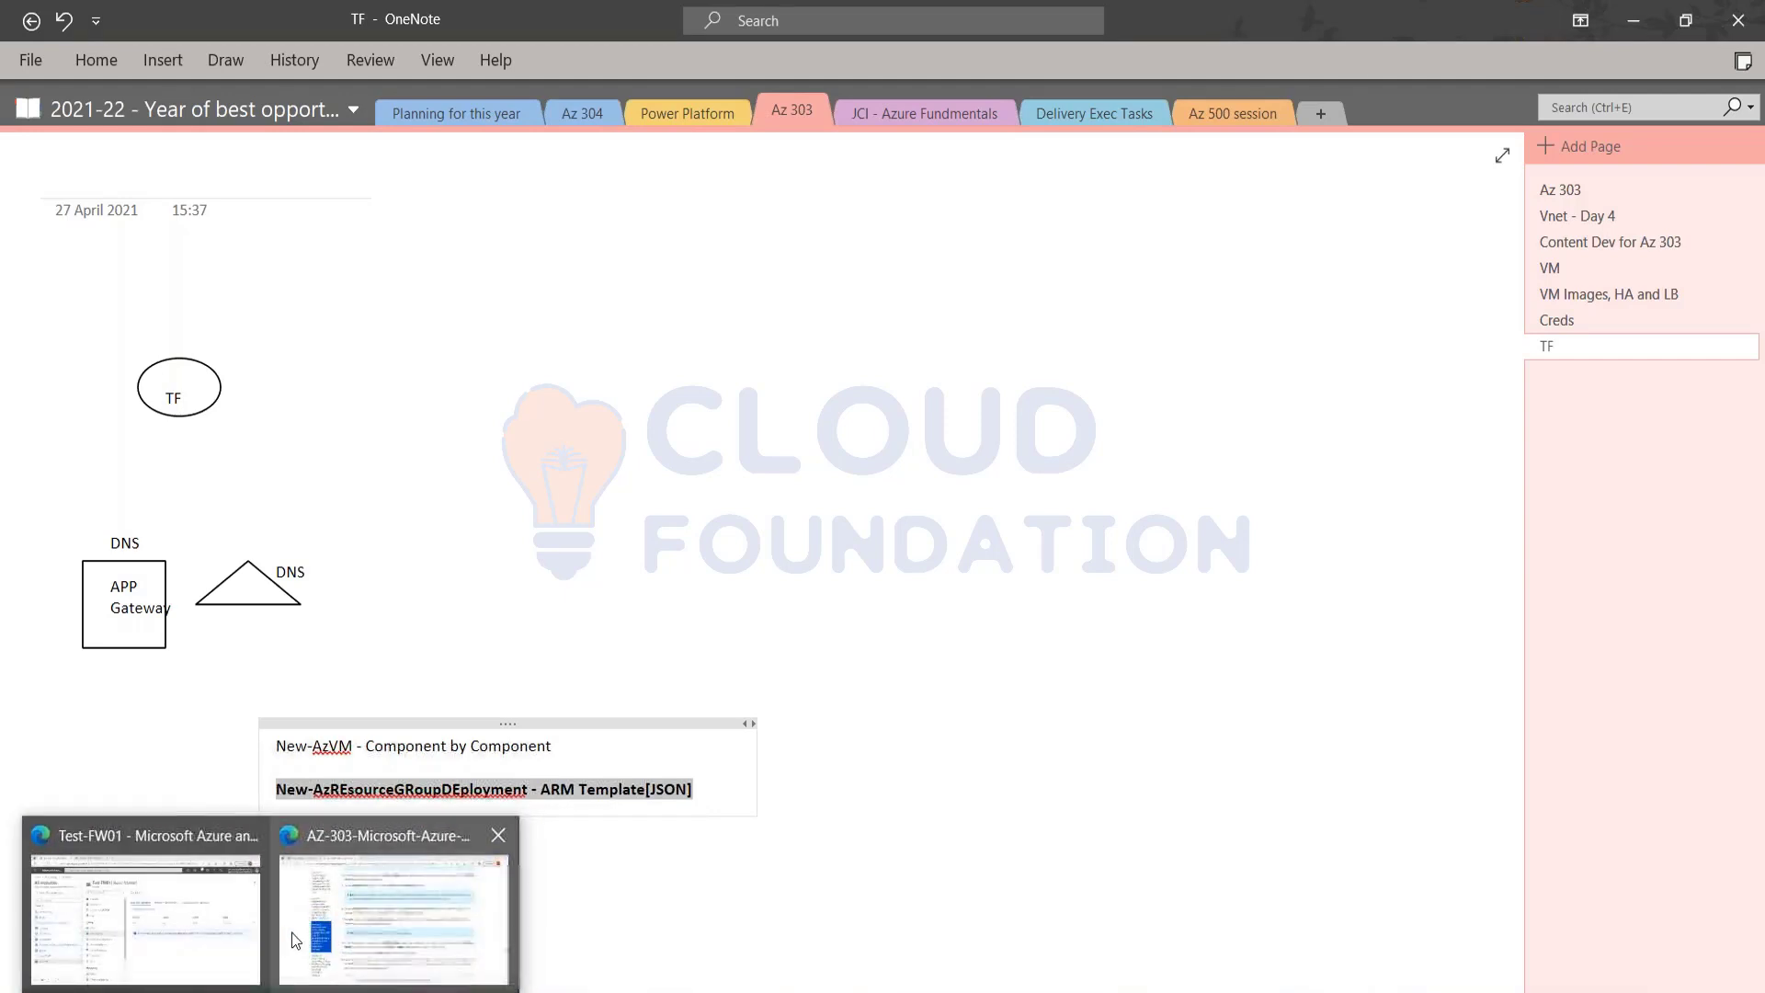
{"action": "left_click", "coordinate": [235, 939]}
{"action": "left_click", "coordinate": [819, 229]}
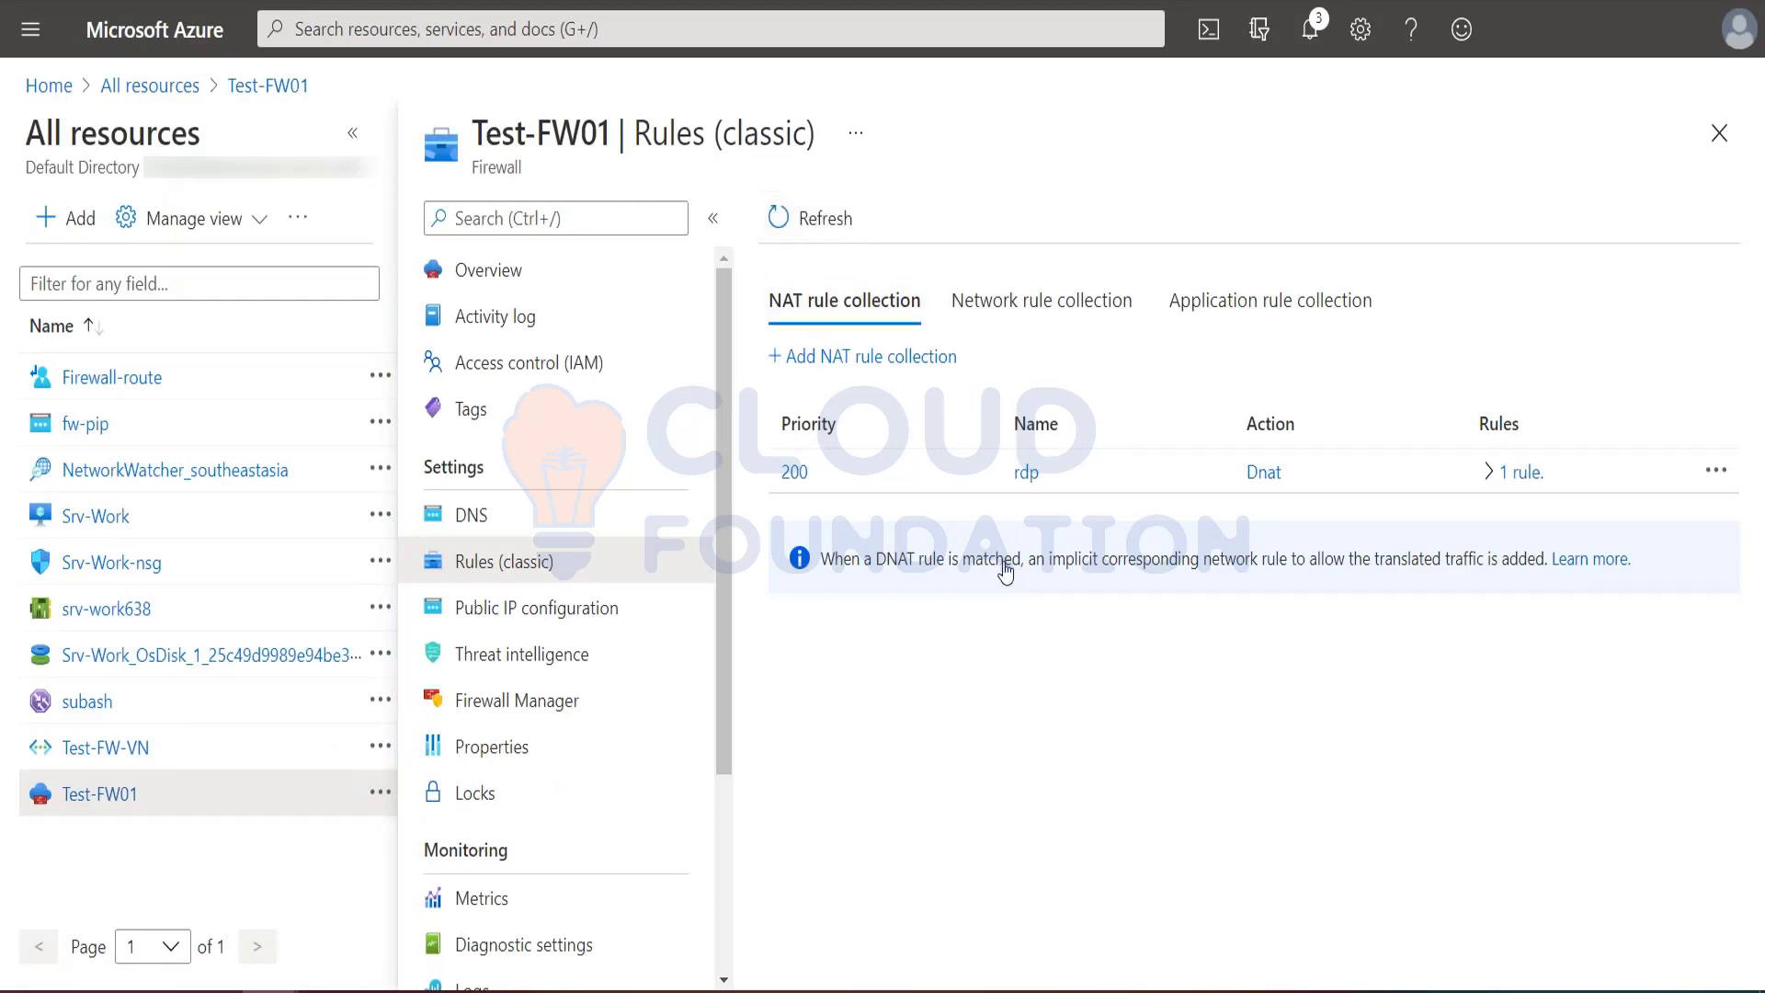
{"action": "left_click", "coordinate": [983, 315]}
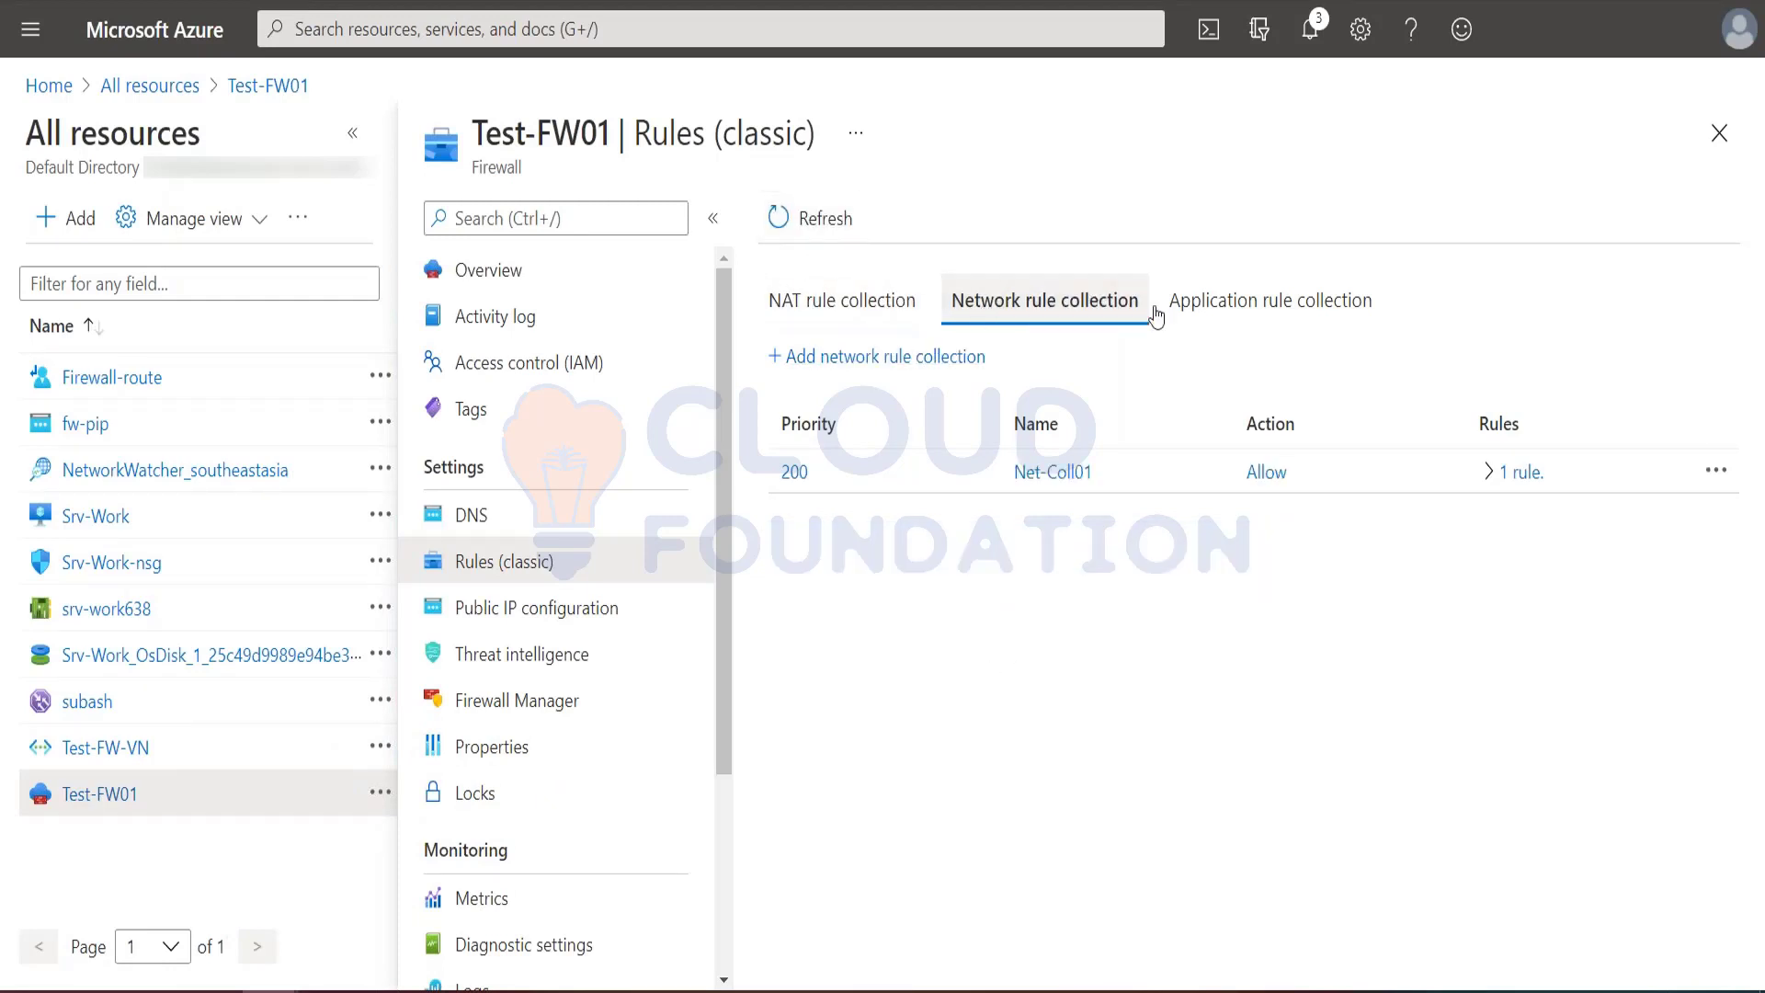
{"action": "left_click", "coordinate": [1243, 312]}
{"action": "left_click", "coordinate": [1122, 315]}
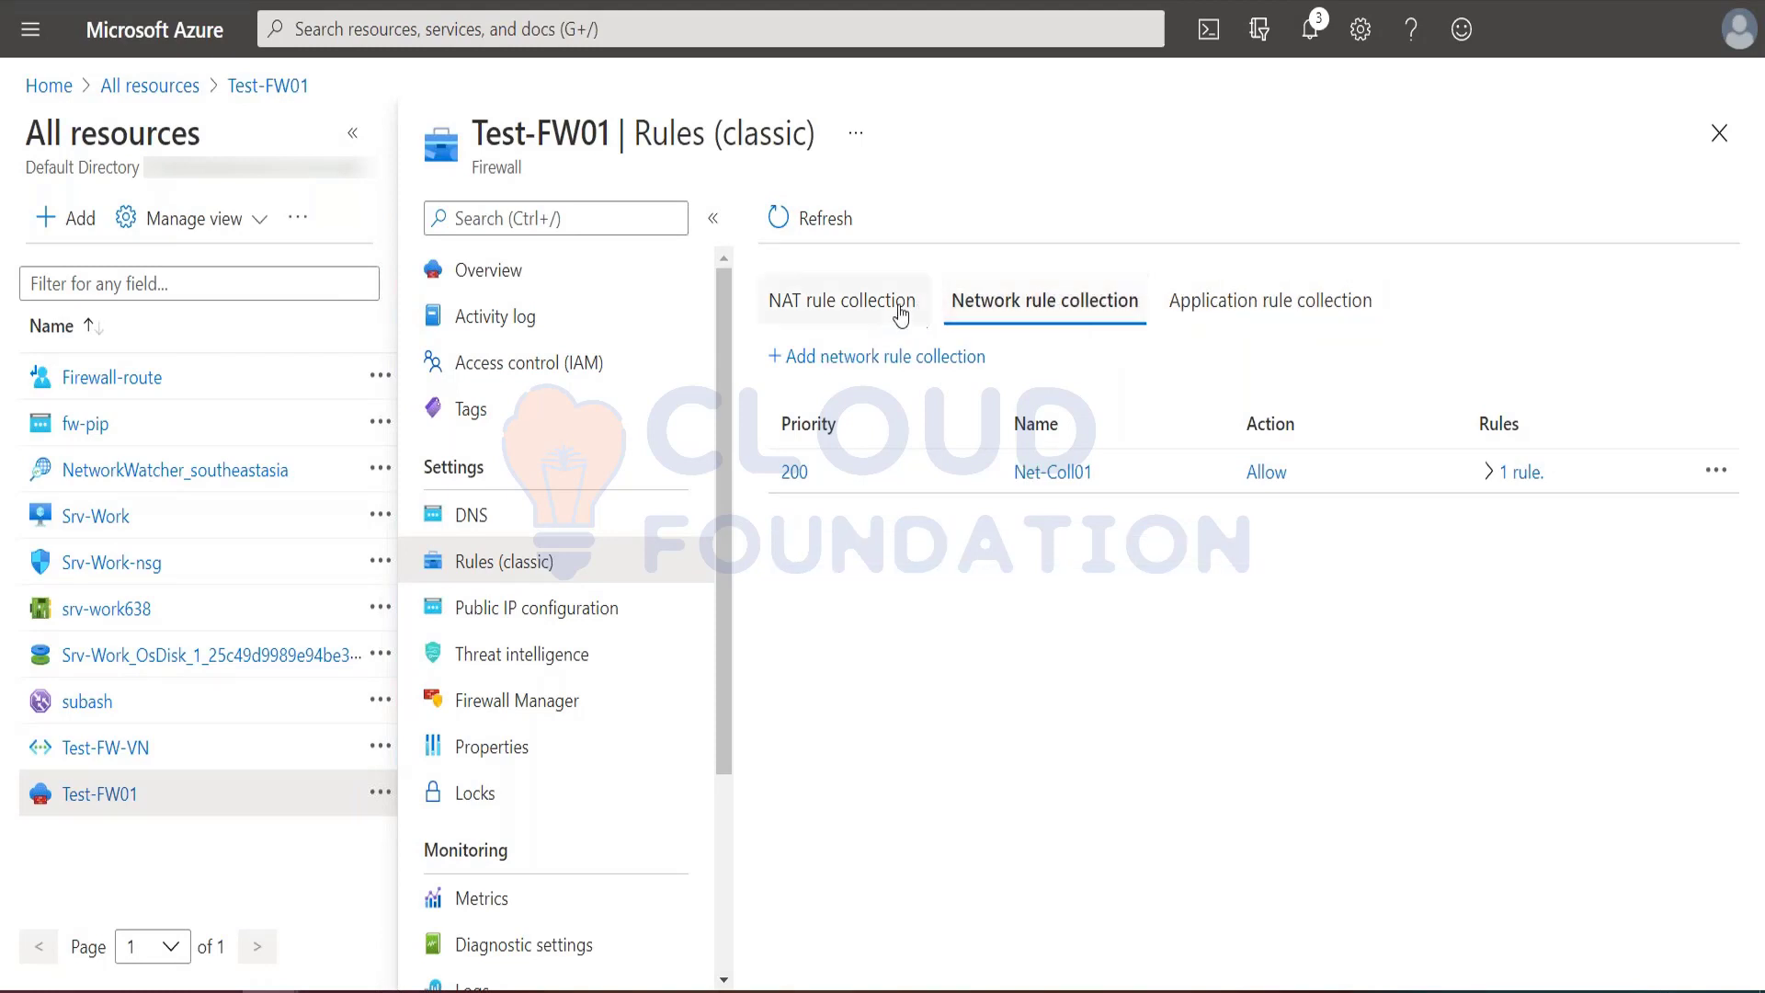
{"action": "left_click", "coordinate": [841, 306]}
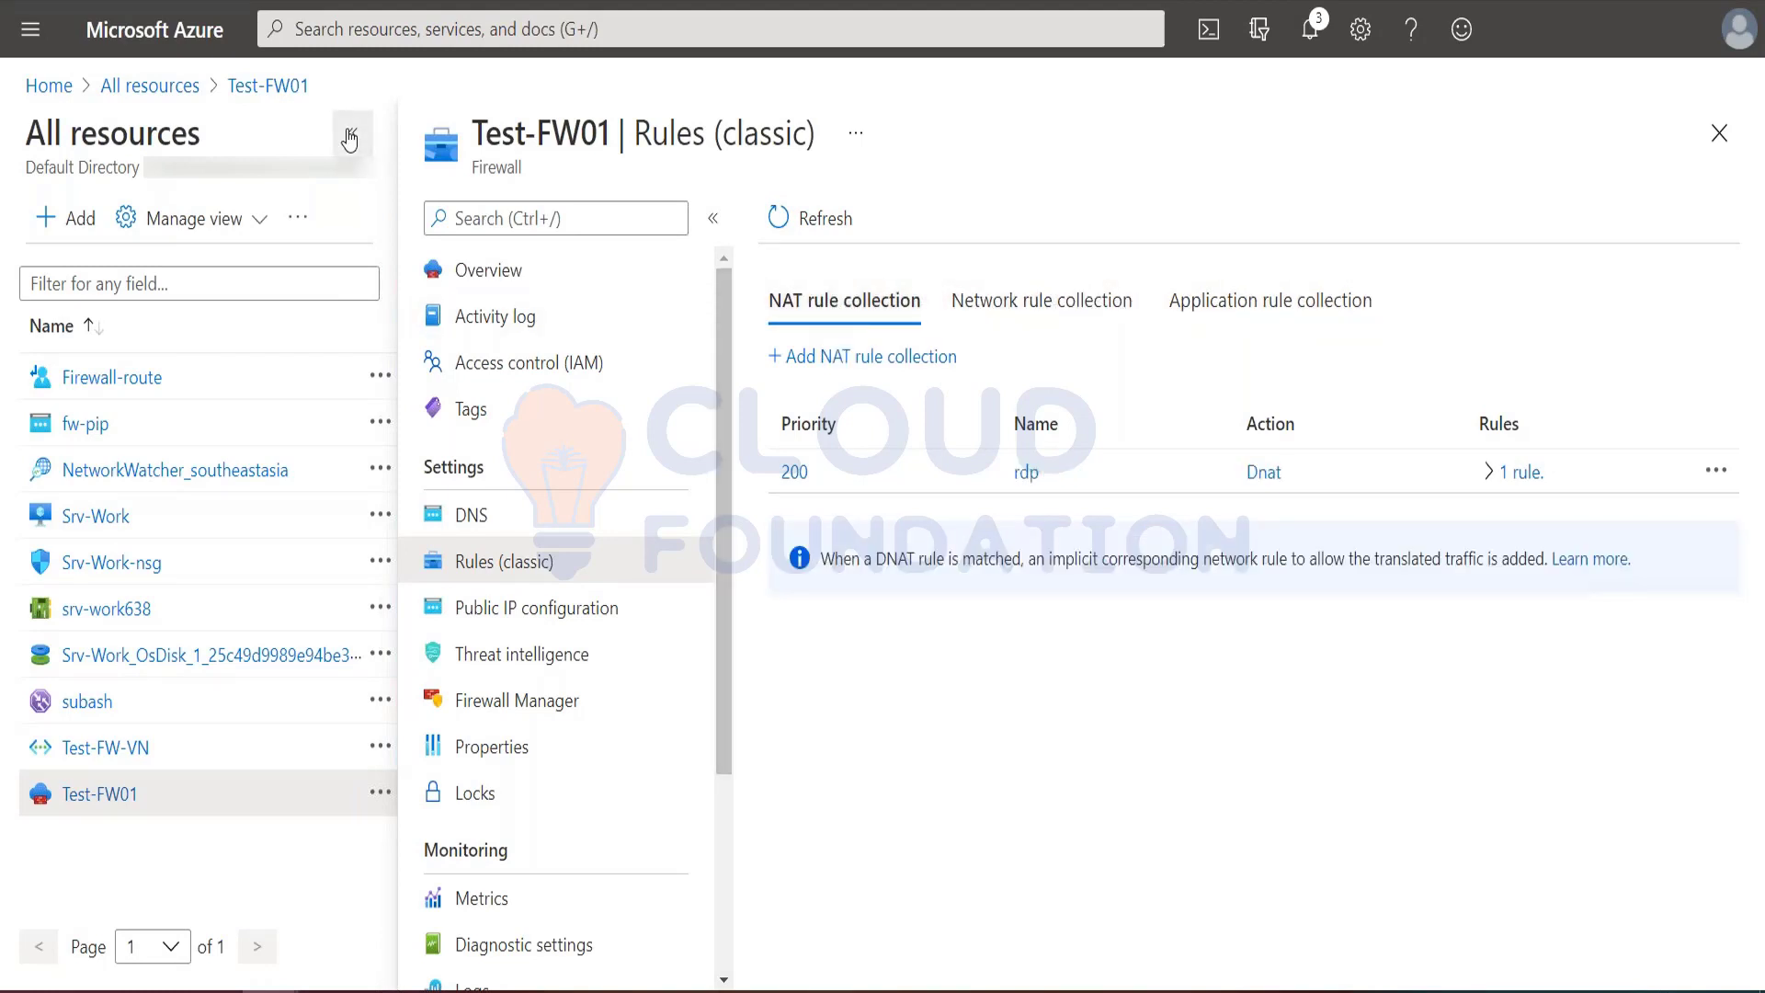
{"action": "left_click", "coordinate": [352, 134]}
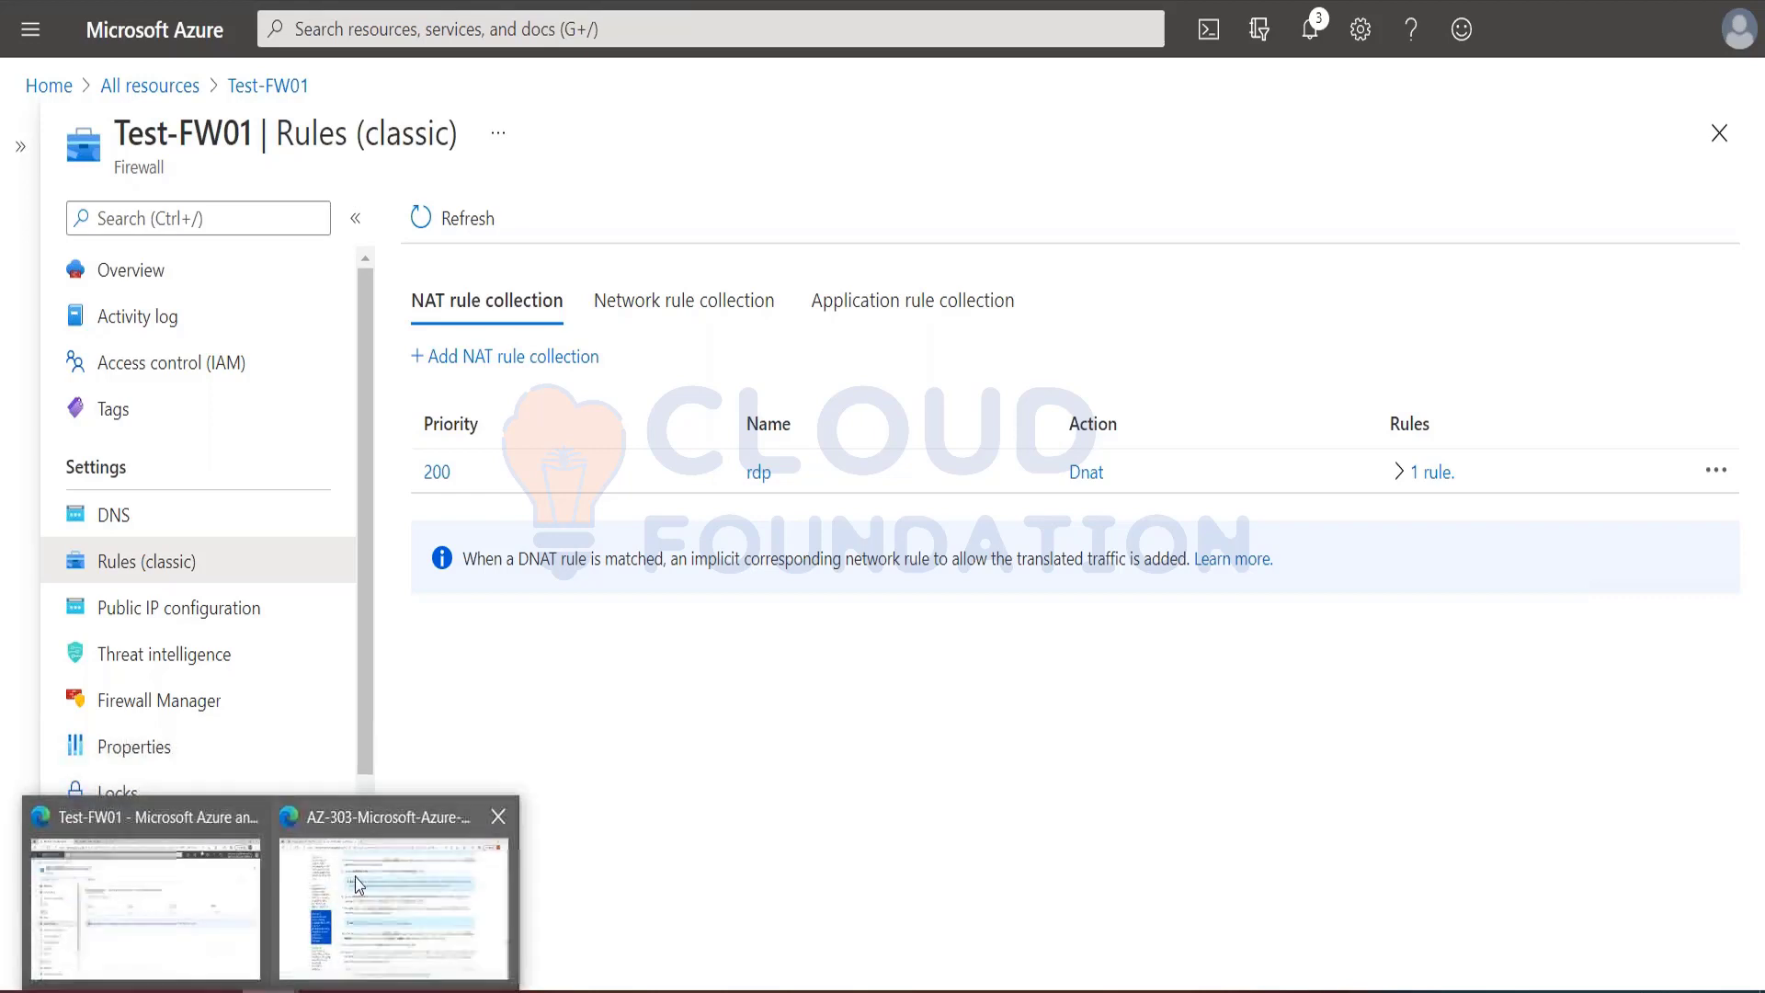
Step: Return to the AZ-303 lab manual and read the closing instructions of Exercise 3
{"action": "left_click", "coordinate": [395, 882]}
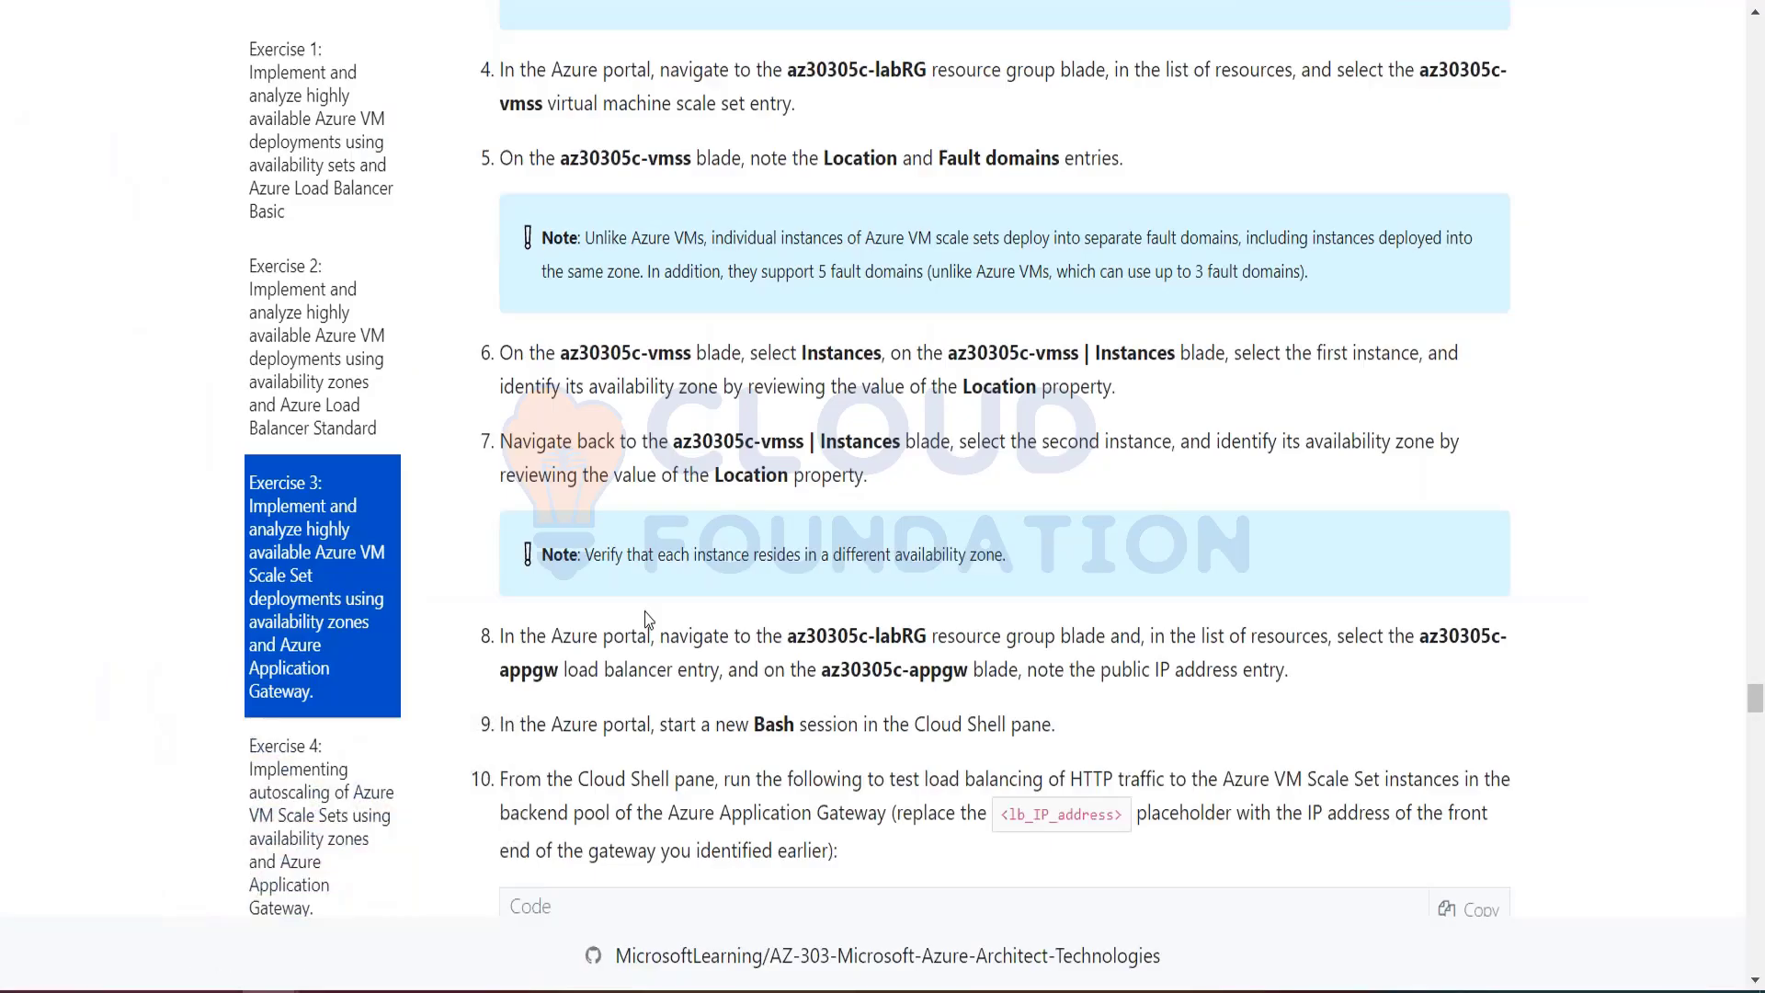
{"action": "scroll", "coordinate": [647, 620], "scroll_direction": "down", "scroll_amount": 8}
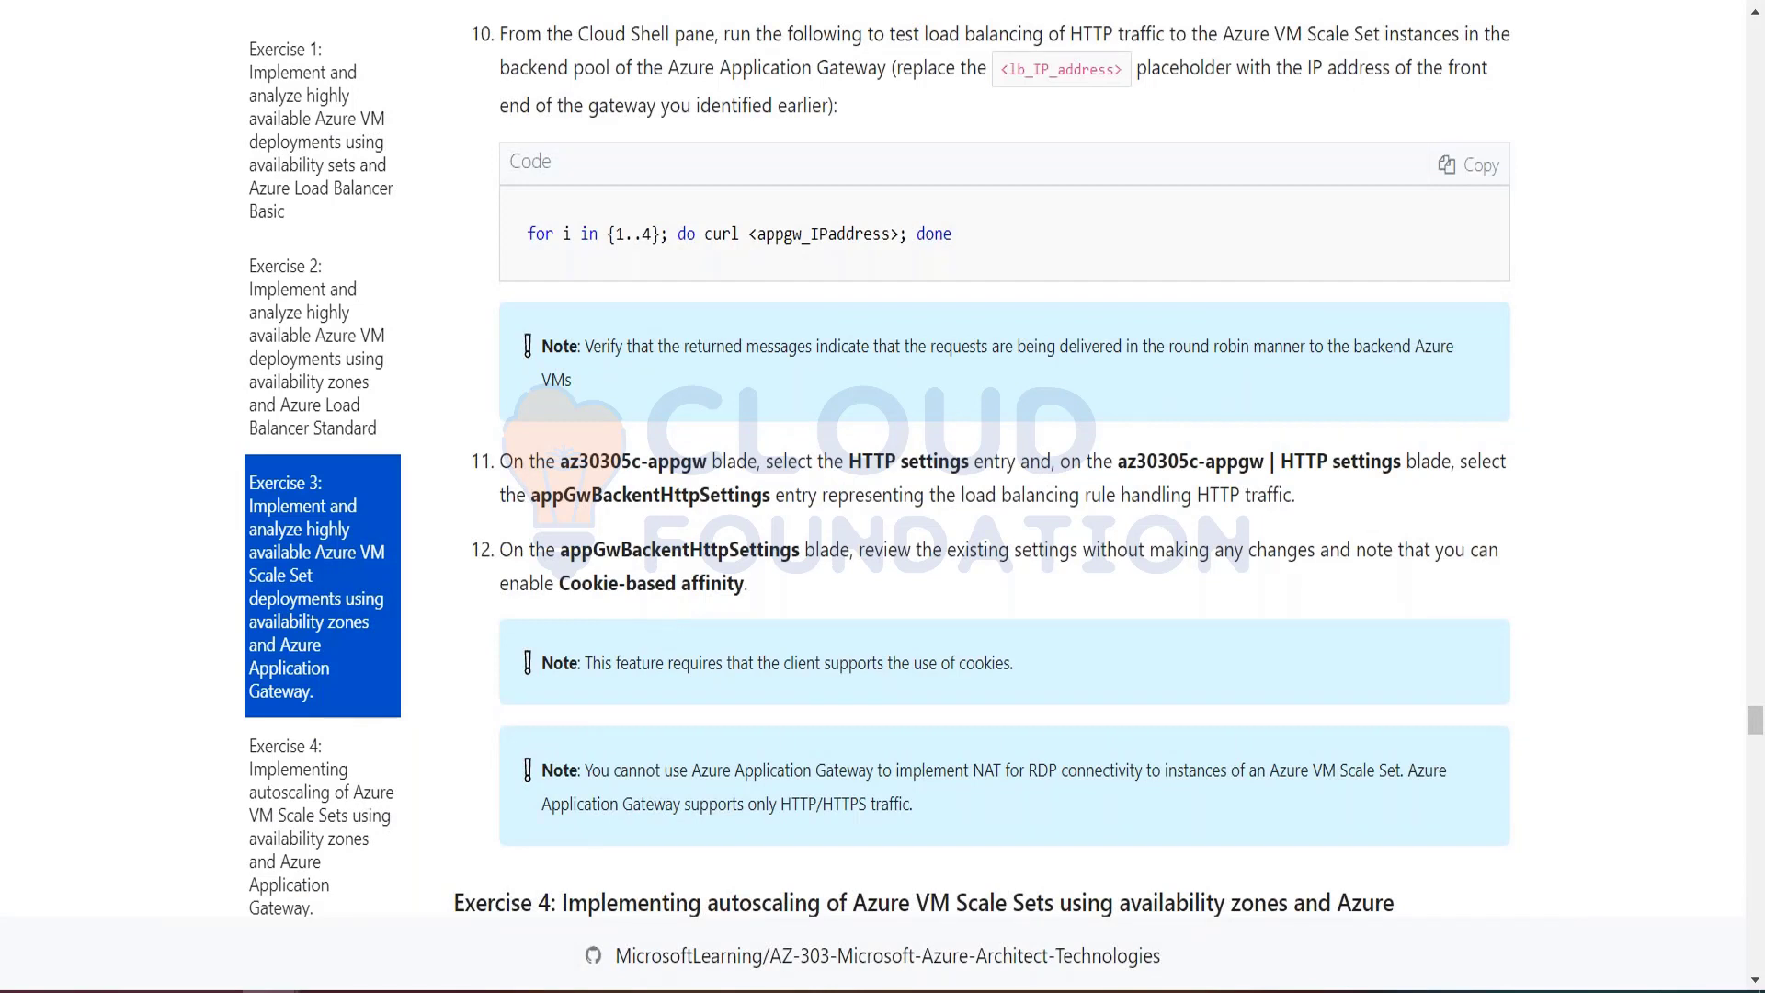